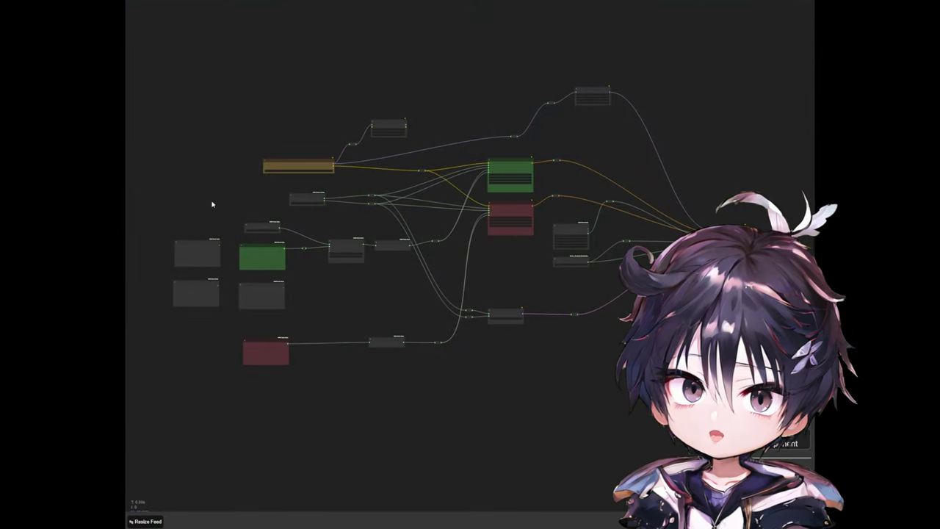
Move the Fast Muter node for vae_encode away from the purple group to a spot below the two Load Image nodes
{"action": "scroll", "coordinate": [213, 191], "scroll_direction": "up", "scroll_amount": 2}
{"action": "scroll", "coordinate": [362, 153], "scroll_direction": "up", "scroll_amount": 5}
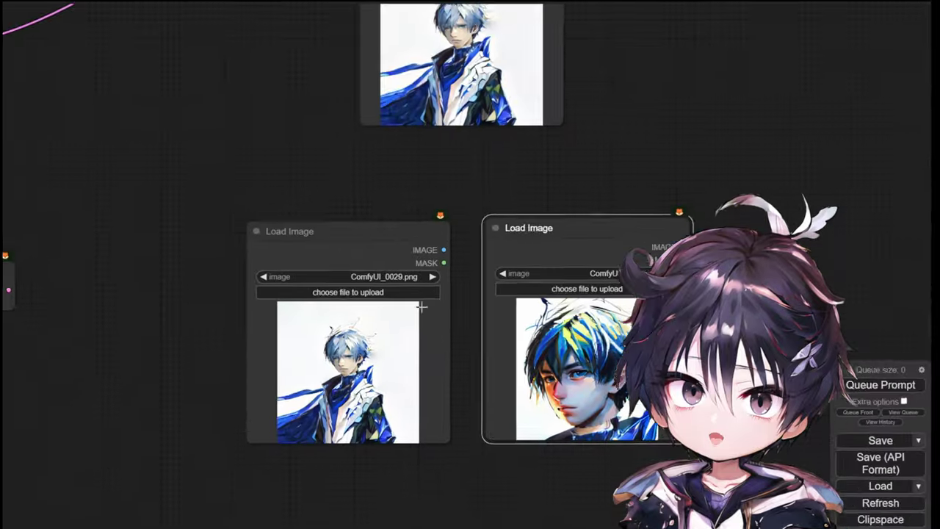
{"action": "scroll", "coordinate": [377, 377], "scroll_direction": "down", "scroll_amount": 2}
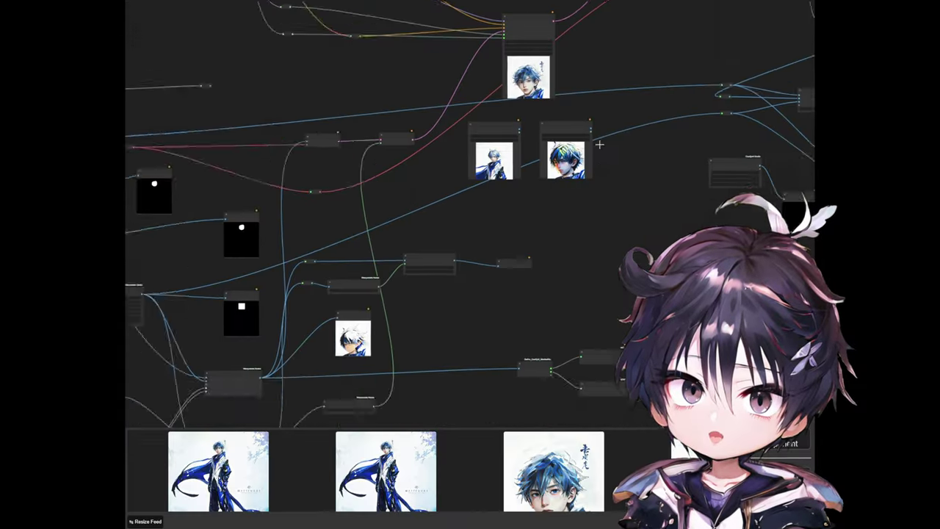
{"action": "left_click_drag", "start_coordinate": [598, 142], "coordinate": [304, 344]}
{"action": "left_click_drag", "start_coordinate": [596, 163], "coordinate": [435, 256]}
{"action": "scroll", "coordinate": [354, 263], "scroll_direction": "up", "scroll_amount": 12}
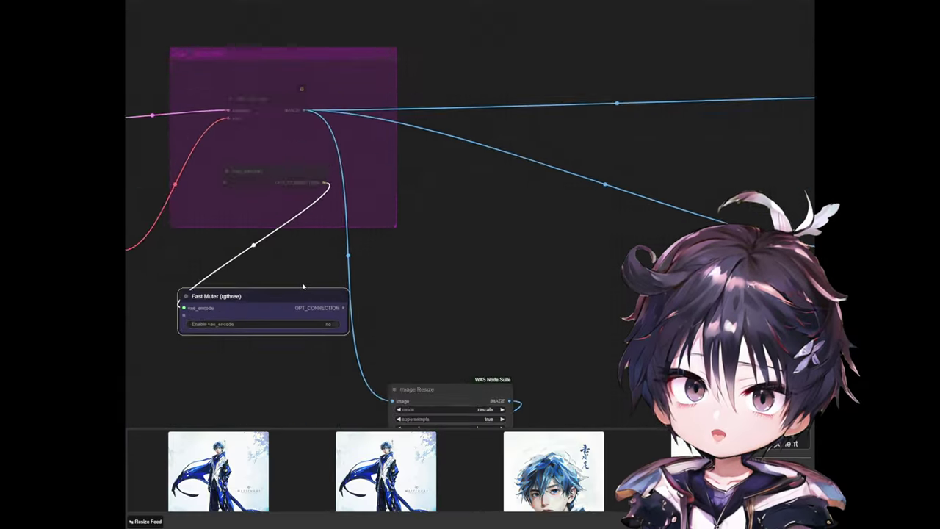
{"action": "left_click_drag", "start_coordinate": [300, 285], "coordinate": [499, 244]}
{"action": "scroll", "coordinate": [441, 239], "scroll_direction": "down", "scroll_amount": 7}
{"action": "scroll", "coordinate": [408, 279], "scroll_direction": "down", "scroll_amount": 2}
{"action": "left_click_drag", "start_coordinate": [423, 278], "coordinate": [206, 428]}
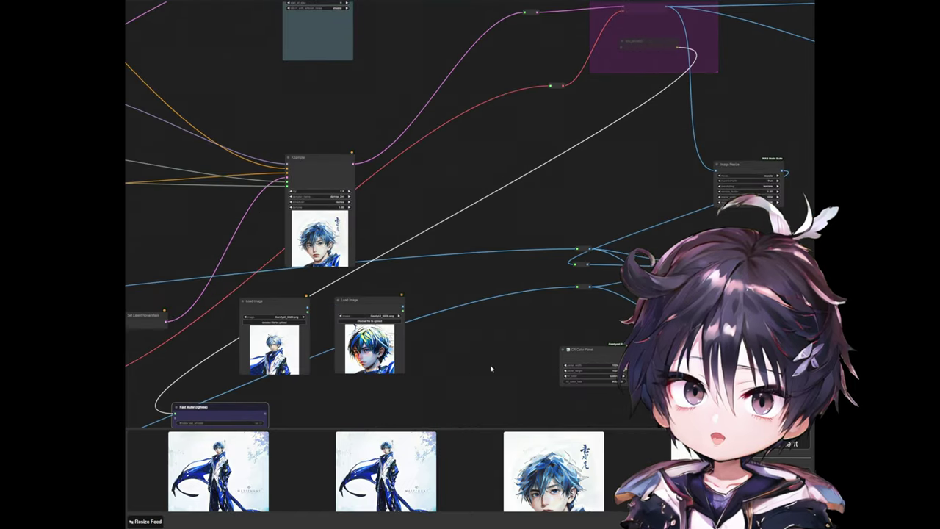
Examine the Load Image node holding the masked character image and follow its mask connections through the workflow
{"action": "left_click_drag", "start_coordinate": [492, 369], "coordinate": [705, 133]}
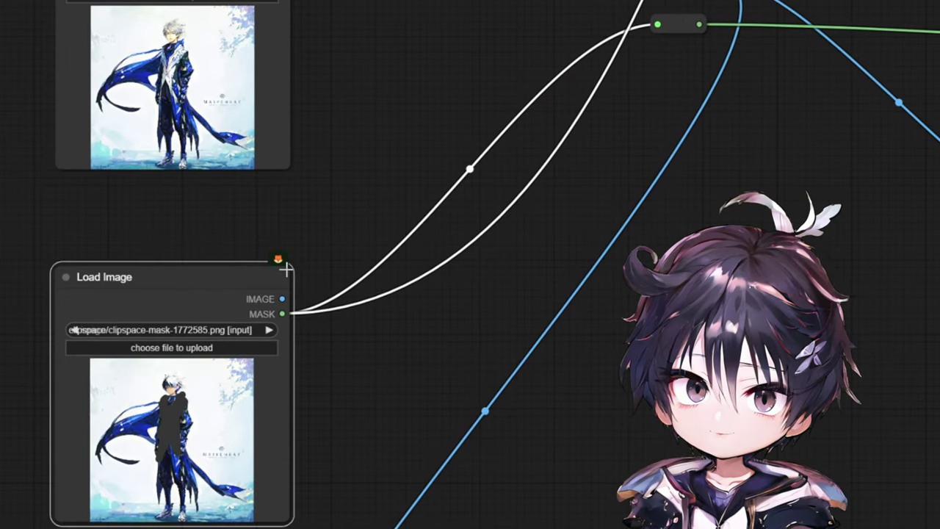
{"action": "scroll", "coordinate": [287, 269], "scroll_direction": "down", "scroll_amount": 10}
{"action": "scroll", "coordinate": [411, 265], "scroll_direction": "up", "scroll_amount": 9}
{"action": "scroll", "coordinate": [394, 282], "scroll_direction": "down", "scroll_amount": 8}
{"action": "scroll", "coordinate": [394, 367], "scroll_direction": "up", "scroll_amount": 6}
{"action": "left_click_drag", "start_coordinate": [353, 434], "coordinate": [369, 279]}
{"action": "scroll", "coordinate": [140, 398], "scroll_direction": "up", "scroll_amount": 8}
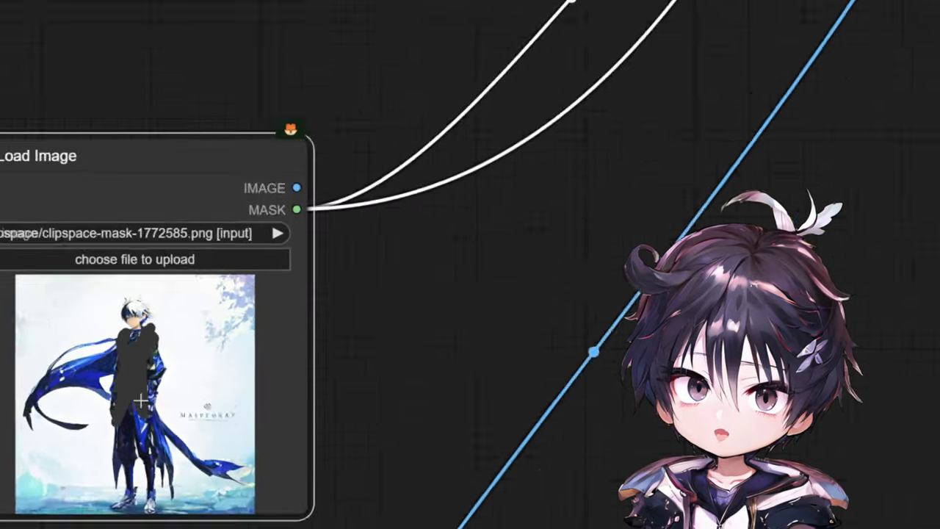
{"action": "scroll", "coordinate": [140, 398], "scroll_direction": "down", "scroll_amount": 10}
{"action": "left_click_drag", "start_coordinate": [468, 294], "coordinate": [167, 257]}
{"action": "scroll", "coordinate": [168, 257], "scroll_direction": "down", "scroll_amount": 8}
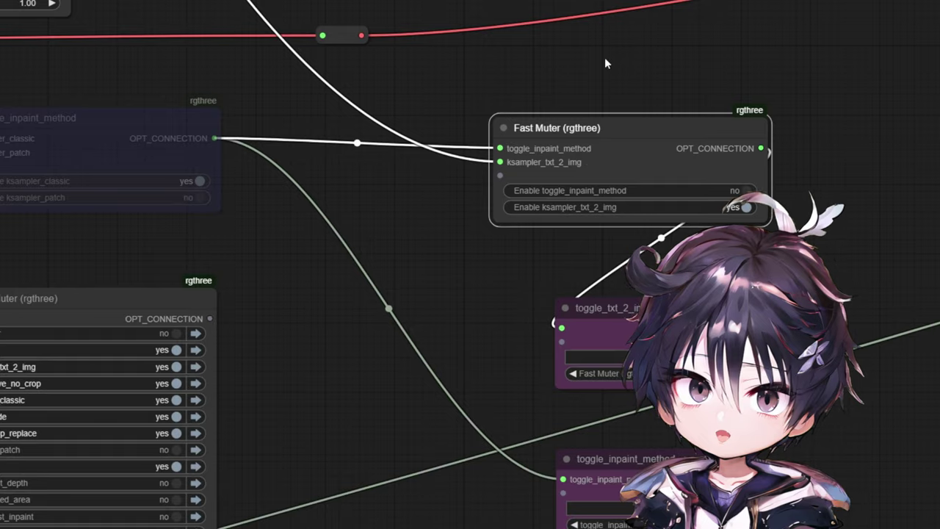
Examine how the toggle_inpaint_method node links its sampler toggles to the Fast Muter node
{"action": "scroll", "coordinate": [605, 62], "scroll_direction": "down", "scroll_amount": 2}
{"action": "left_click_drag", "start_coordinate": [605, 61], "coordinate": [617, 25]}
{"action": "left_click_drag", "start_coordinate": [221, 90], "coordinate": [205, 88]}
{"action": "scroll", "coordinate": [563, 95], "scroll_direction": "up", "scroll_amount": 3}
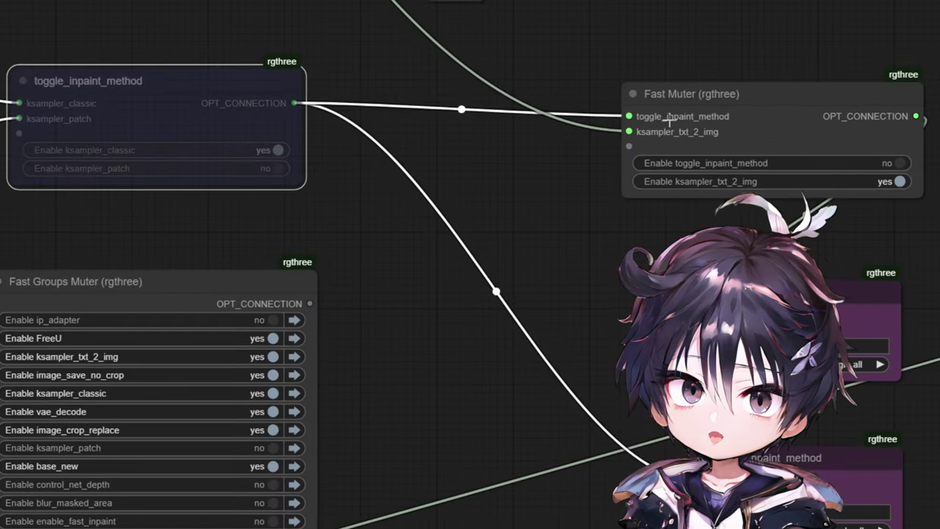
{"action": "left_click", "coordinate": [617, 124]}
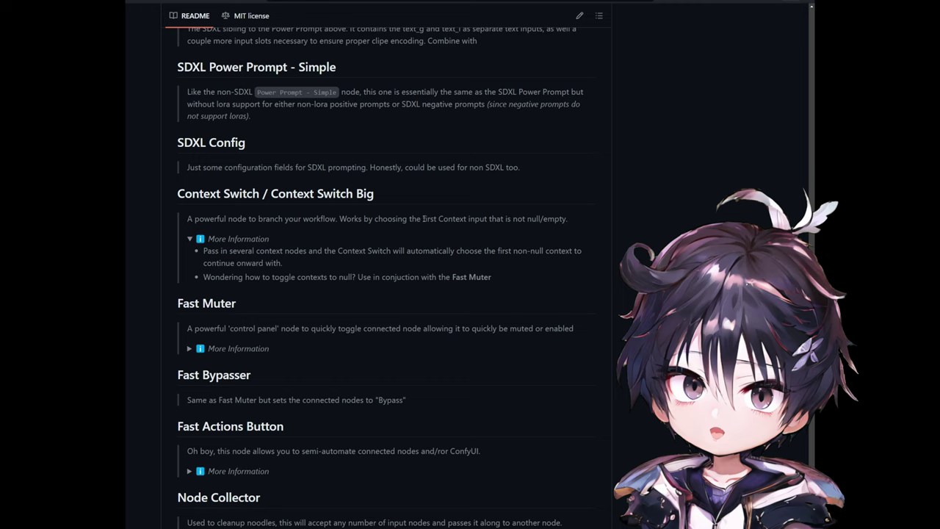
Read the Context Switch description in the README and look over the Context Big nodes feeding the Context Switch Big node
{"action": "left_click_drag", "start_coordinate": [423, 218], "coordinate": [567, 218]}
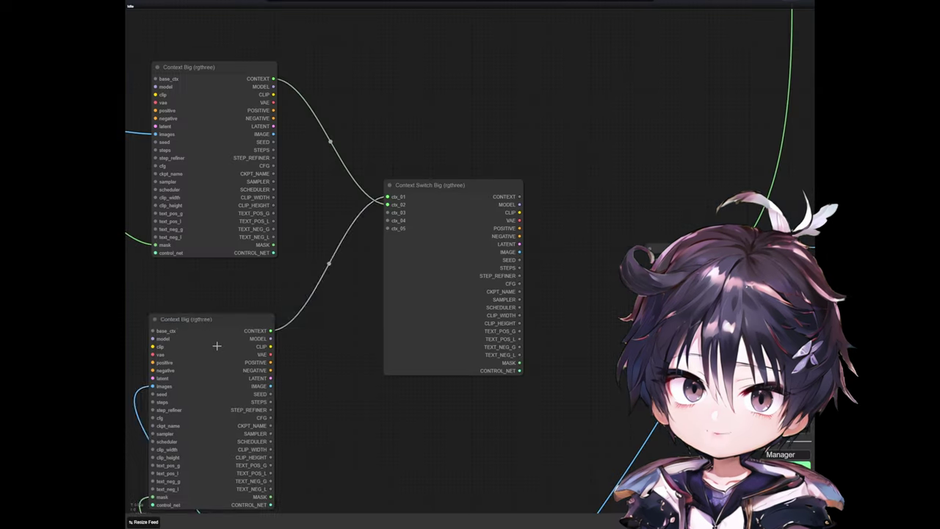
{"action": "scroll", "coordinate": [343, 271], "scroll_direction": "down", "scroll_amount": 1}
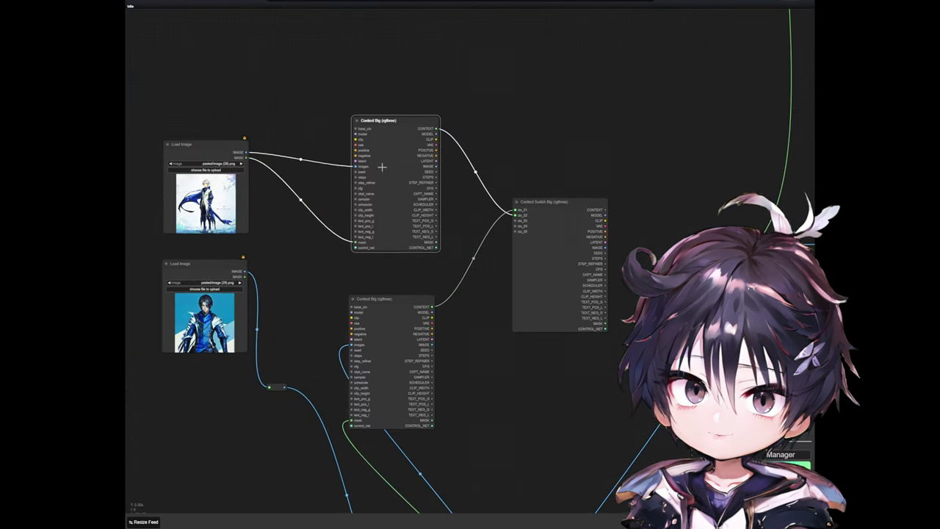
{"action": "left_click_drag", "start_coordinate": [382, 166], "coordinate": [380, 168]}
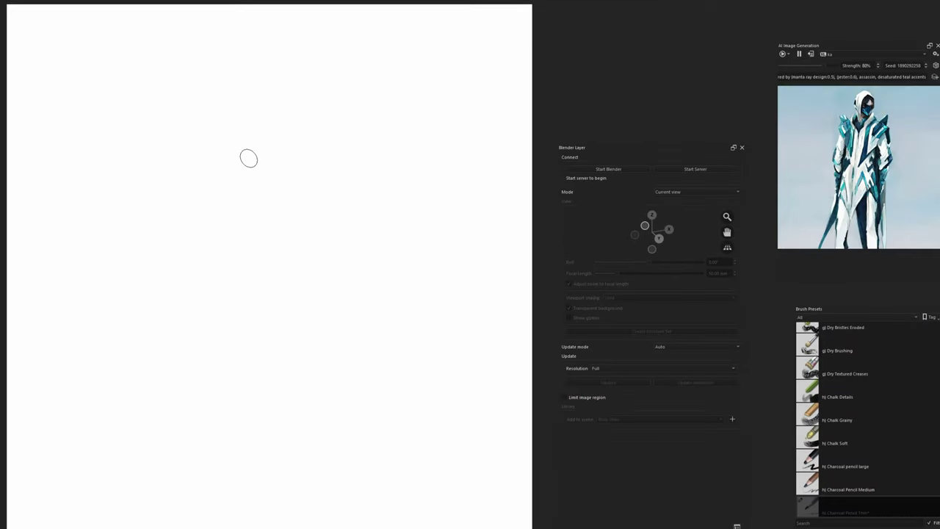
In Krita, sketch a rough black figure with a pointed hat, oval head, torso, two legs and large jagged wings
{"action": "left_click_drag", "start_coordinate": [247, 67], "coordinate": [205, 135]}
{"action": "left_click_drag", "start_coordinate": [252, 62], "coordinate": [304, 127]}
{"action": "left_click_drag", "start_coordinate": [195, 136], "coordinate": [304, 128]}
{"action": "left_click_drag", "start_coordinate": [232, 145], "coordinate": [224, 140]}
{"action": "left_click_drag", "start_coordinate": [233, 214], "coordinate": [309, 348]}
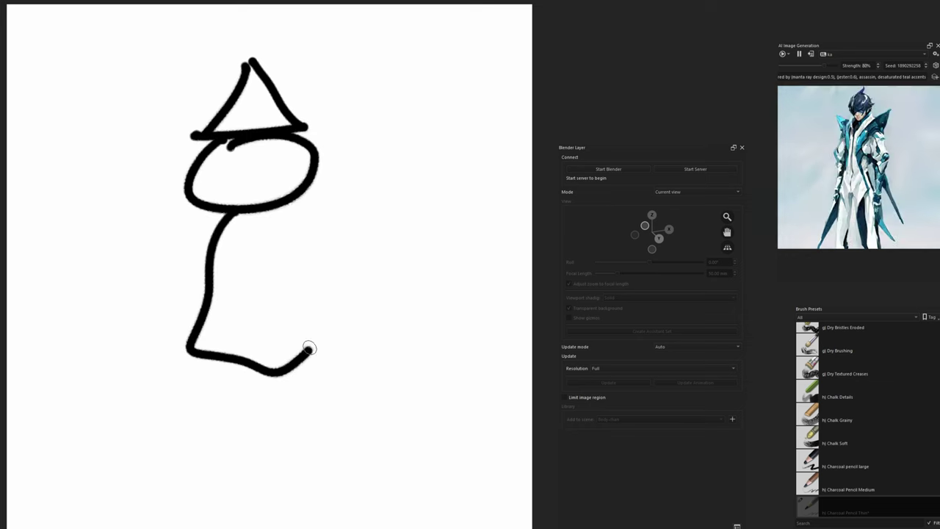
{"action": "left_click_drag", "start_coordinate": [288, 210], "coordinate": [311, 351]}
{"action": "left_click_drag", "start_coordinate": [317, 199], "coordinate": [360, 393]}
{"action": "left_click_drag", "start_coordinate": [216, 225], "coordinate": [118, 248]}
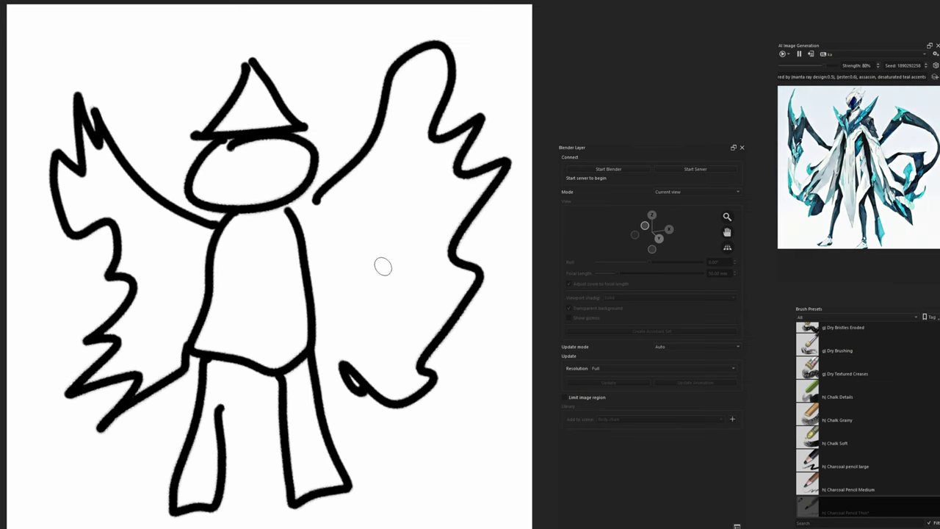
{"action": "type", "text": "75"}
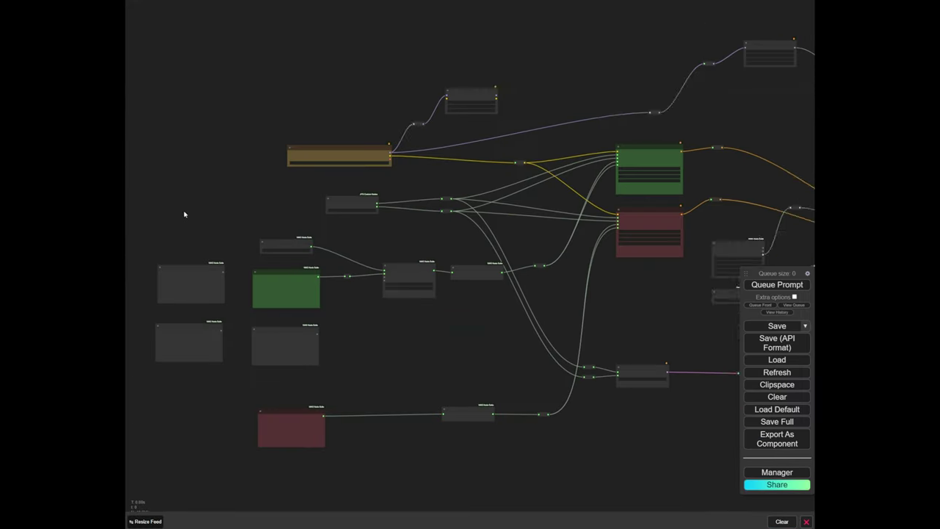
Examine the ComfyUI text-to-image workflow, covering the checkpoint, LoRA, resolution, prompt text, CLIP encoding and empty latent nodes
{"action": "left_click_drag", "start_coordinate": [184, 214], "coordinate": [211, 250]}
{"action": "scroll", "coordinate": [430, 151], "scroll_direction": "up", "scroll_amount": 3}
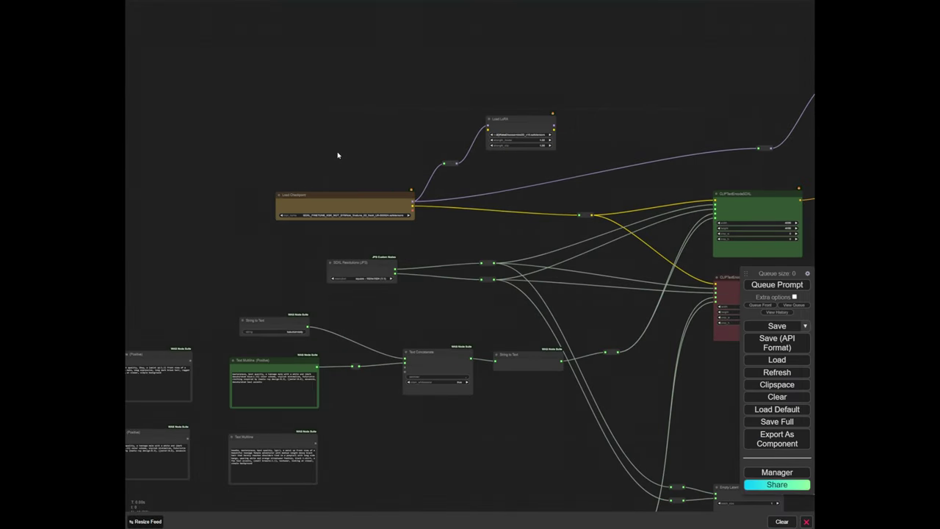
{"action": "scroll", "coordinate": [338, 155], "scroll_direction": "up", "scroll_amount": 1}
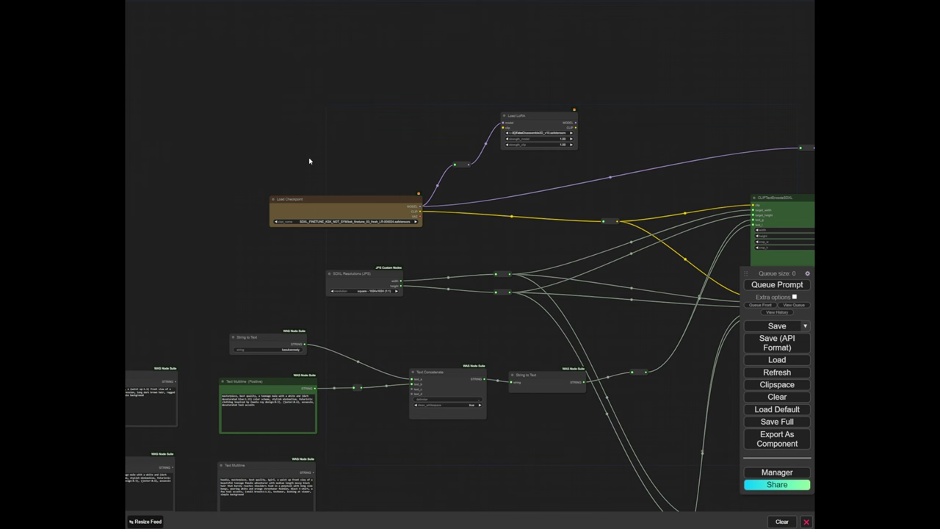
{"action": "scroll", "coordinate": [566, 289], "scroll_direction": "down", "scroll_amount": 5}
{"action": "left_click_drag", "start_coordinate": [573, 307], "coordinate": [556, 315]}
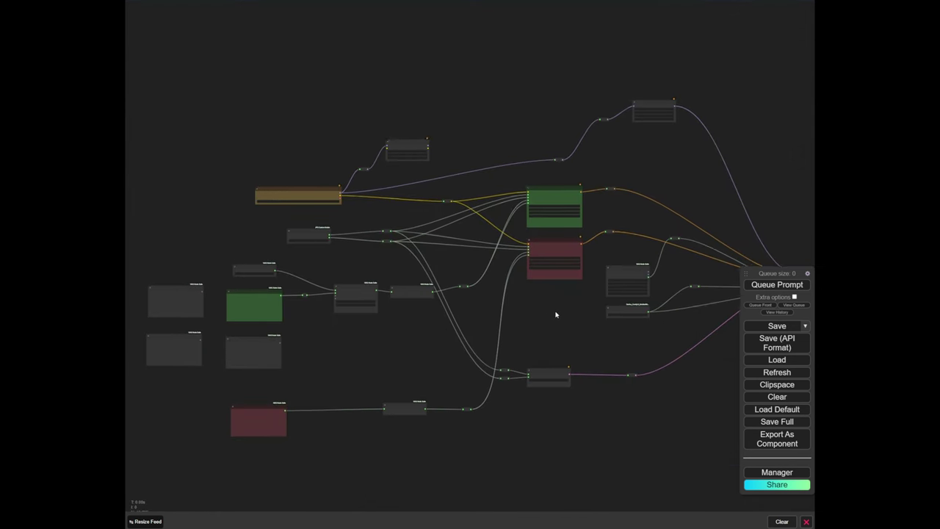
{"action": "scroll", "coordinate": [494, 282], "scroll_direction": "up", "scroll_amount": 3}
{"action": "scroll", "coordinate": [338, 258], "scroll_direction": "up", "scroll_amount": 1}
{"action": "left_click_drag", "start_coordinate": [338, 258], "coordinate": [438, 248]}
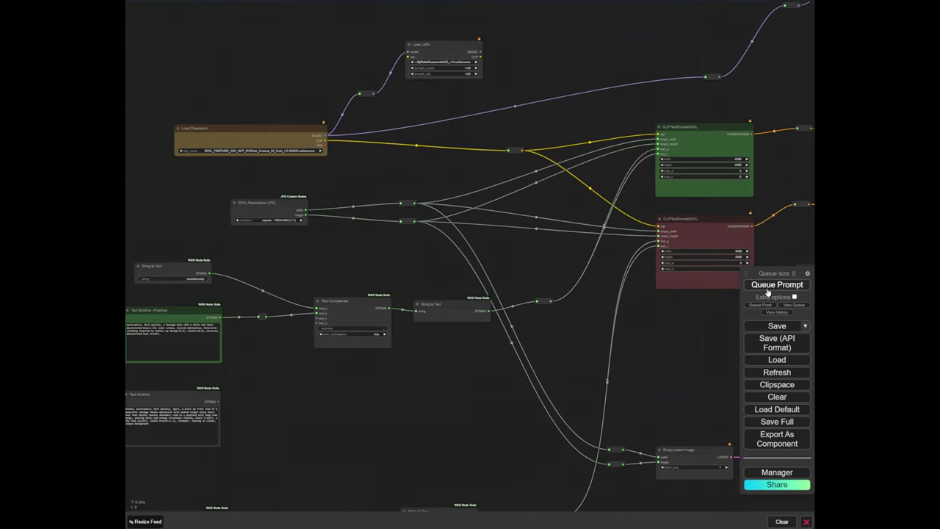
{"action": "scroll", "coordinate": [562, 330], "scroll_direction": "down", "scroll_amount": 4}
{"action": "left_click_drag", "start_coordinate": [537, 323], "coordinate": [495, 294]}
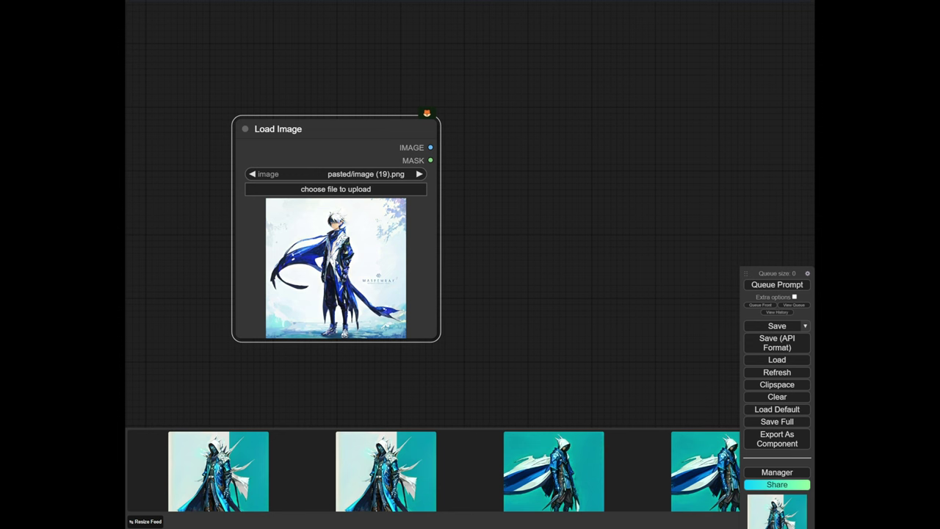
Add a Load Upscale Model node beside the Load Image node and choose the 4x-UltraMix_Balanced.pth model
{"action": "left_click", "coordinate": [504, 291]}
{"action": "mouse_move", "coordinate": [505, 292]}
{"action": "left_mouse_down"}
{"action": "mouse_move", "coordinate": [519, 284]}
{"action": "mouse_move", "coordinate": [506, 292]}
{"action": "left_mouse_up"}
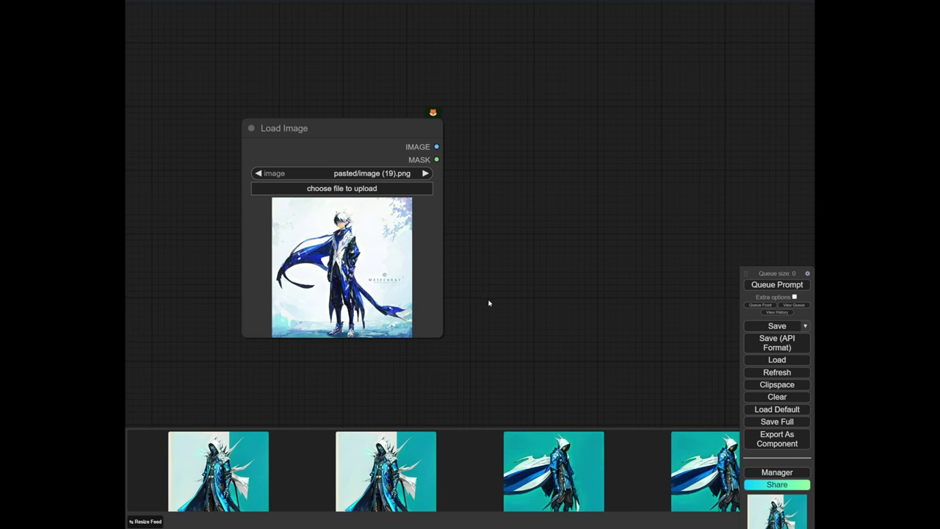
{"action": "scroll", "coordinate": [488, 303], "scroll_direction": "down", "scroll_amount": 1}
{"action": "left_click_drag", "start_coordinate": [482, 314], "coordinate": [406, 252]}
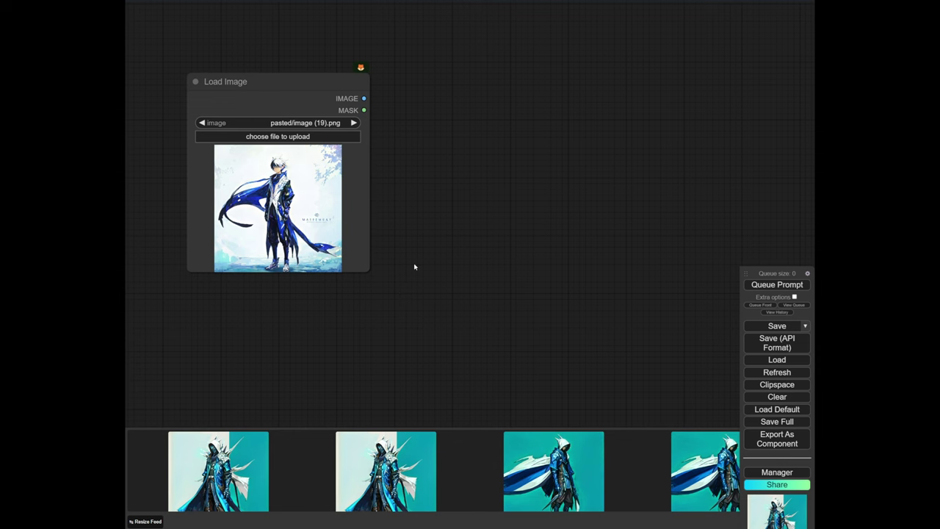
{"action": "left_click_drag", "start_coordinate": [441, 261], "coordinate": [399, 263]}
{"action": "double_click", "coordinate": [453, 250]}
{"action": "type", "text": "upscale"}
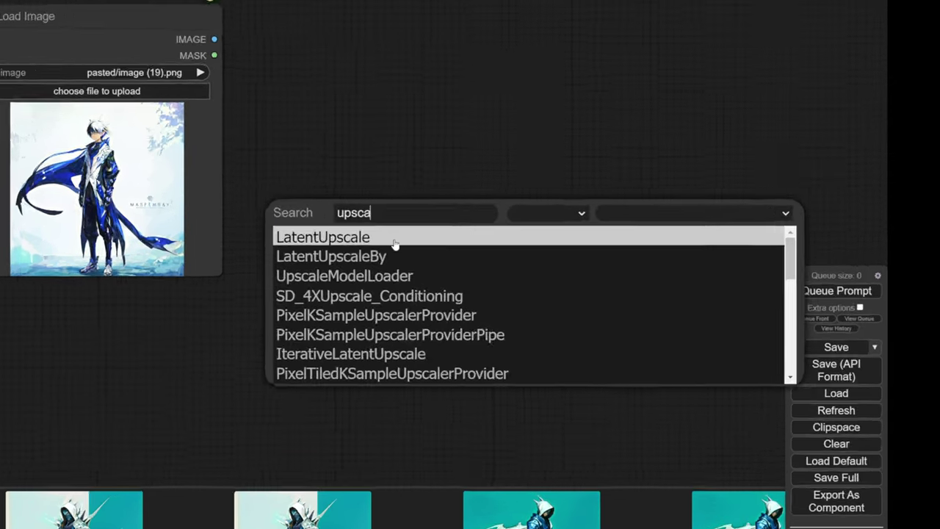
{"action": "key", "text": "Down"}
{"action": "key", "text": "Down"}
{"action": "key", "text": "Return"}
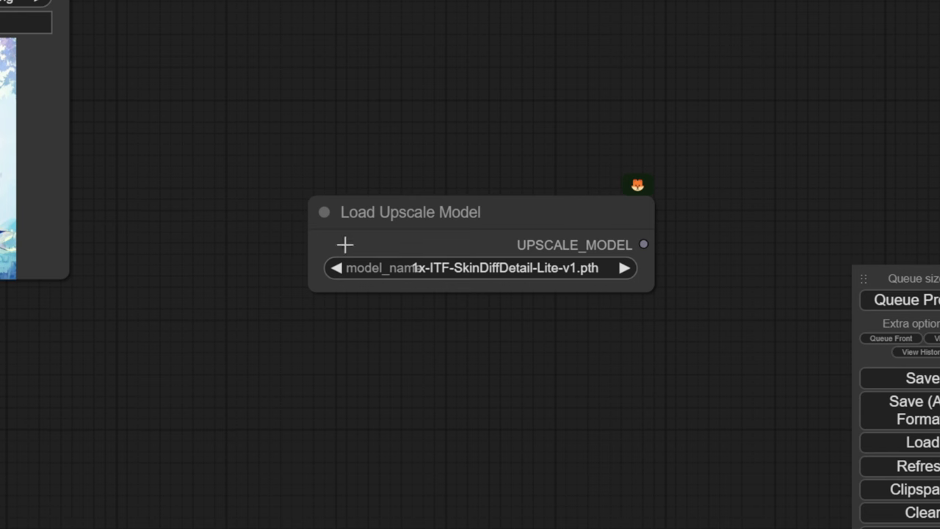
{"action": "left_click", "coordinate": [374, 268]}
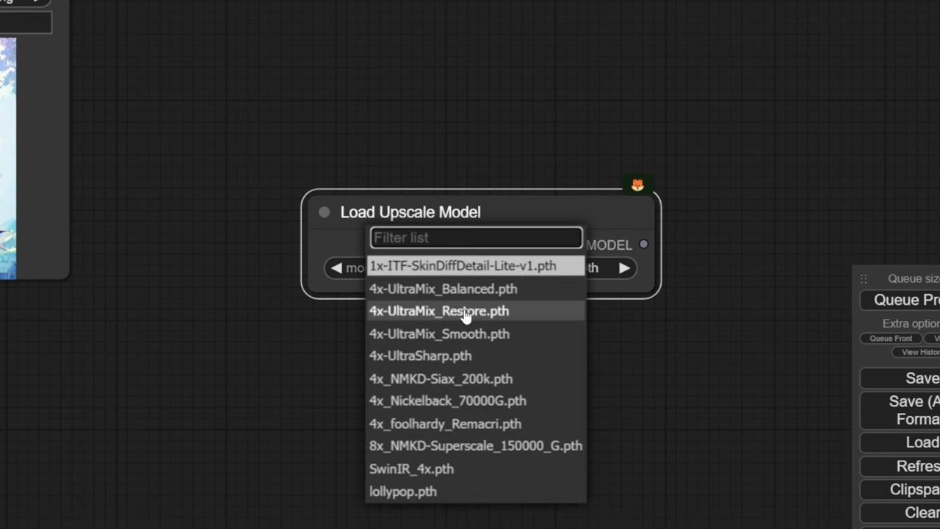
{"action": "left_click", "coordinate": [477, 292]}
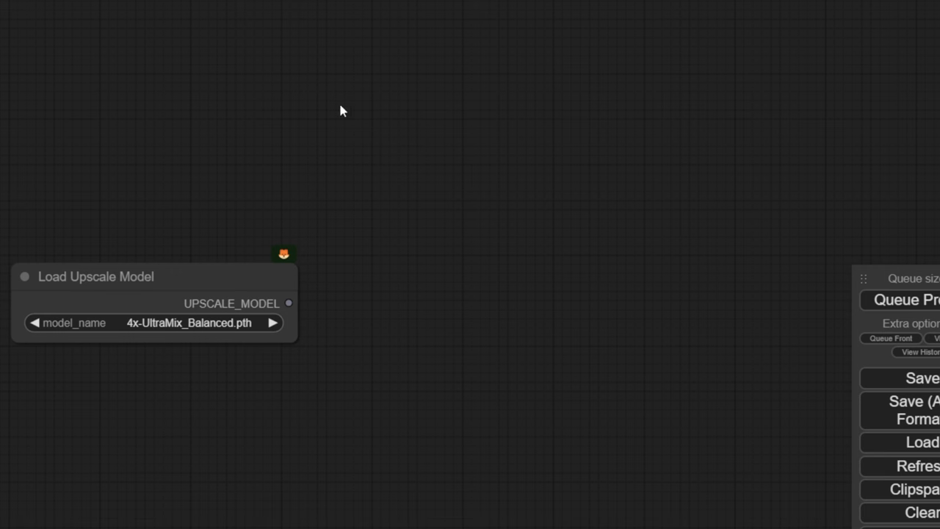
Add an Upscale Image (using Model) node above and beyond the upscale model loader
{"action": "double_click", "coordinate": [340, 110]}
{"action": "type", "text": "imageup"}
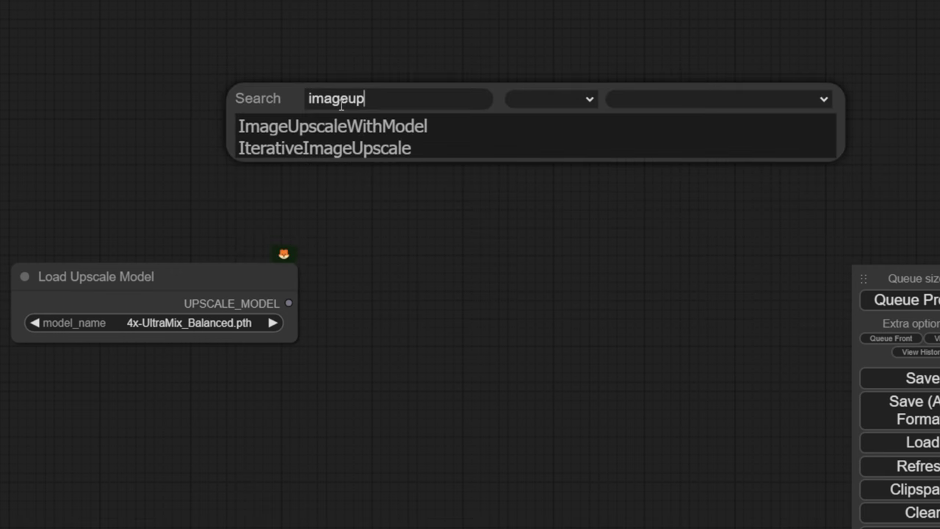
{"action": "key", "text": "Return"}
{"action": "left_click_drag", "start_coordinate": [338, 101], "coordinate": [393, 101]}
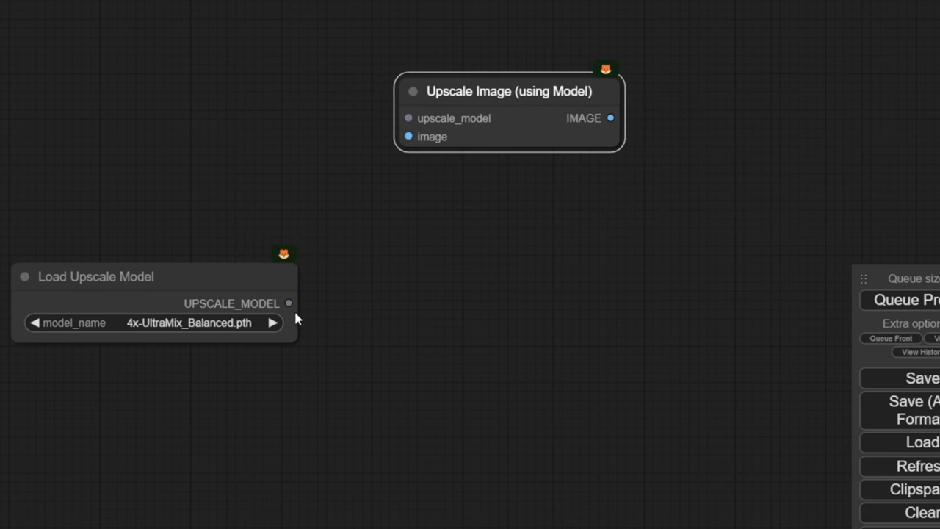
Connect the upscale model and the loaded image to the Upscale Image node, placing the model loader above the image link
{"action": "left_click_drag", "start_coordinate": [287, 302], "coordinate": [408, 119]}
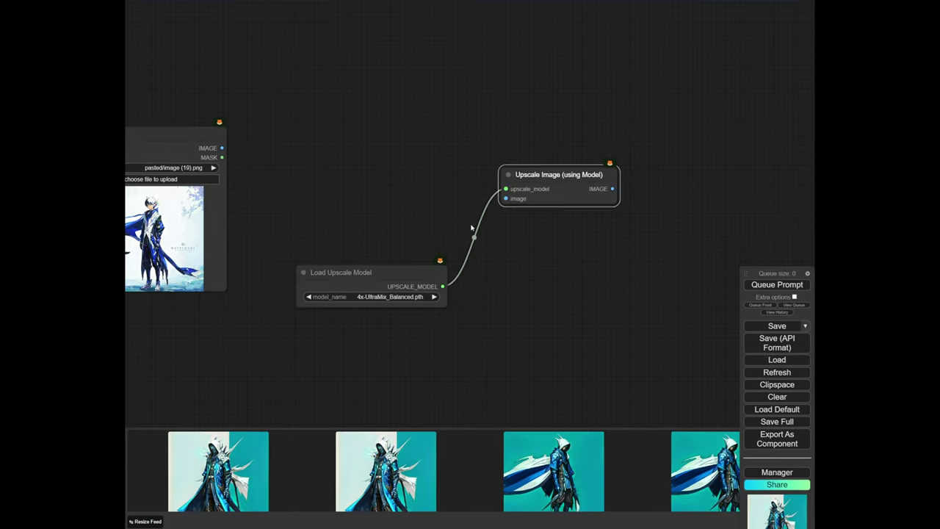
{"action": "left_click_drag", "start_coordinate": [345, 272], "coordinate": [329, 46]}
{"action": "left_click_drag", "start_coordinate": [222, 148], "coordinate": [505, 199]}
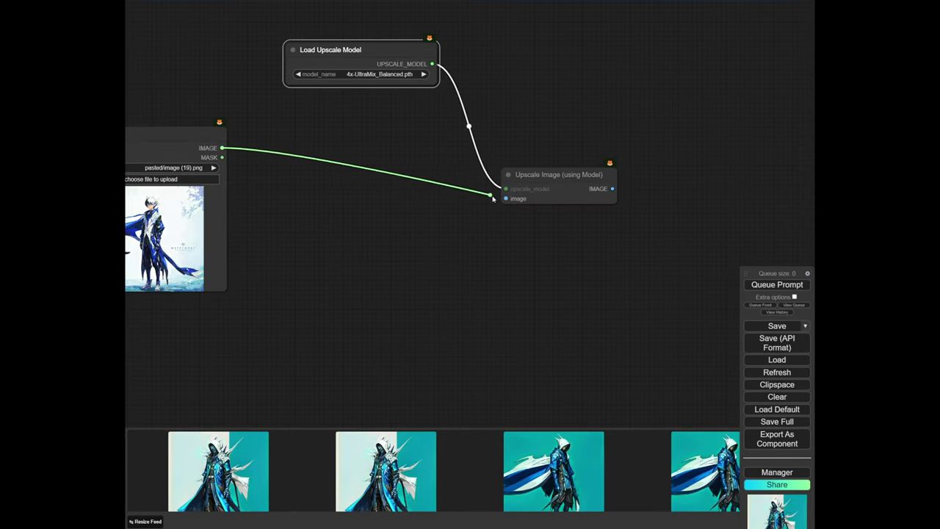
Add a Preview Image node after the Upscale Image node
{"action": "left_click_drag", "start_coordinate": [691, 177], "coordinate": [513, 229]}
{"action": "double_click", "coordinate": [545, 222]}
{"action": "type", "text": "previi"}
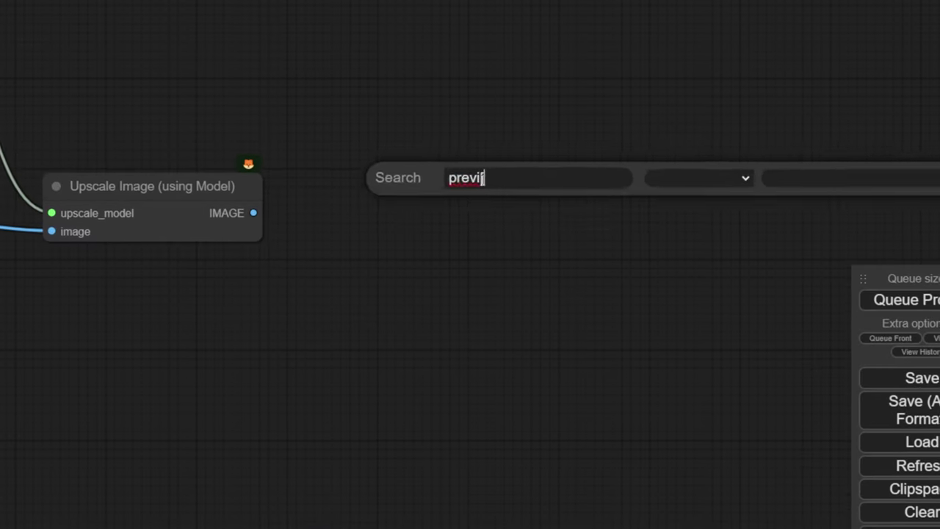
{"action": "key", "text": "Return"}
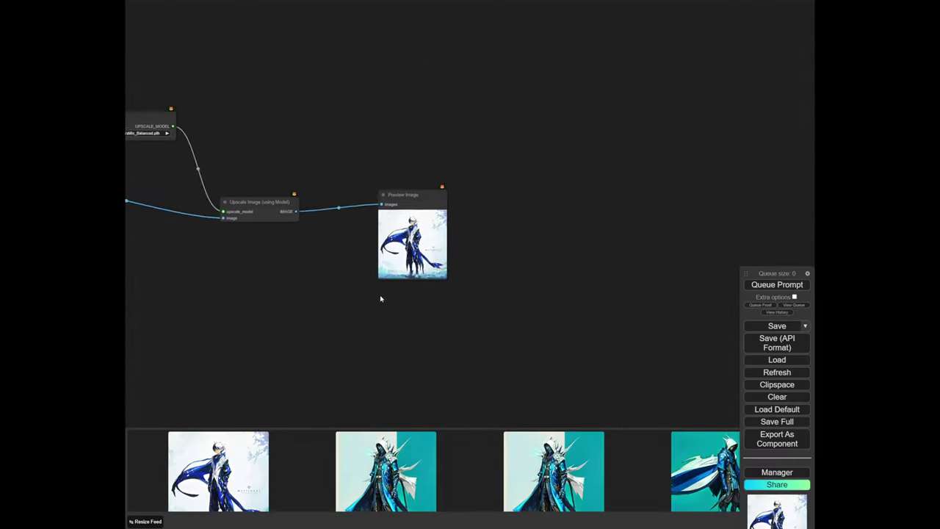
Inspect the upscaled character image up close in the Preview Image node
{"action": "scroll", "coordinate": [453, 254], "scroll_direction": "up", "scroll_amount": 10}
{"action": "scroll", "coordinate": [412, 192], "scroll_direction": "up", "scroll_amount": 5}
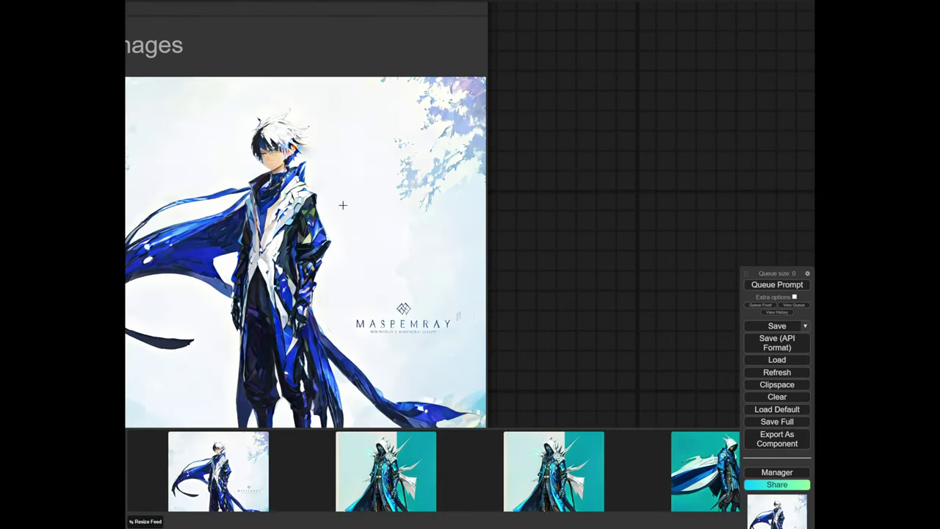
{"action": "left_click_drag", "start_coordinate": [452, 237], "coordinate": [631, 219]}
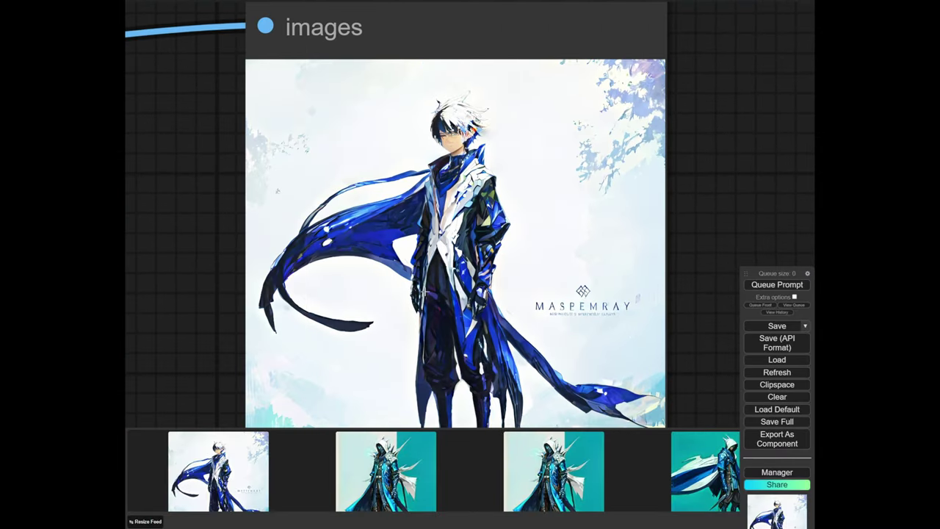
{"action": "scroll", "coordinate": [407, 249], "scroll_direction": "down", "scroll_amount": 5}
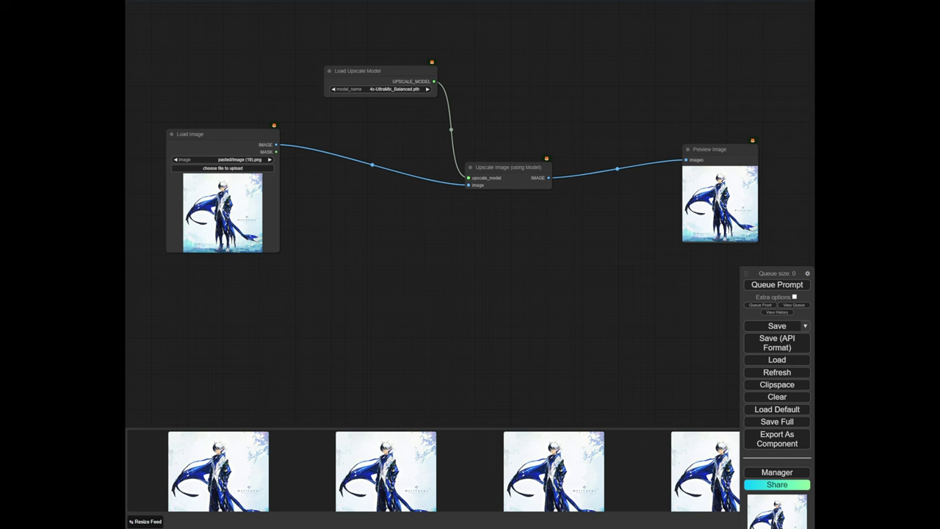
Add an Image Resize node from WAS Node Suite below and beyond the Upscale Image node
{"action": "double_click", "coordinate": [503, 270]}
{"action": "type", "text": "image res"}
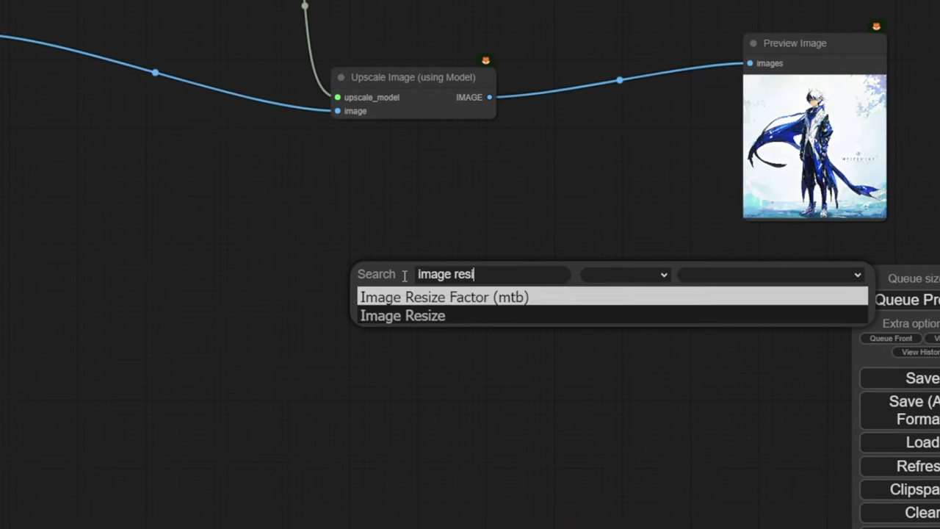
{"action": "key", "text": "Down"}
{"action": "key", "text": "Return"}
{"action": "left_click_drag", "start_coordinate": [426, 203], "coordinate": [29, 188]}
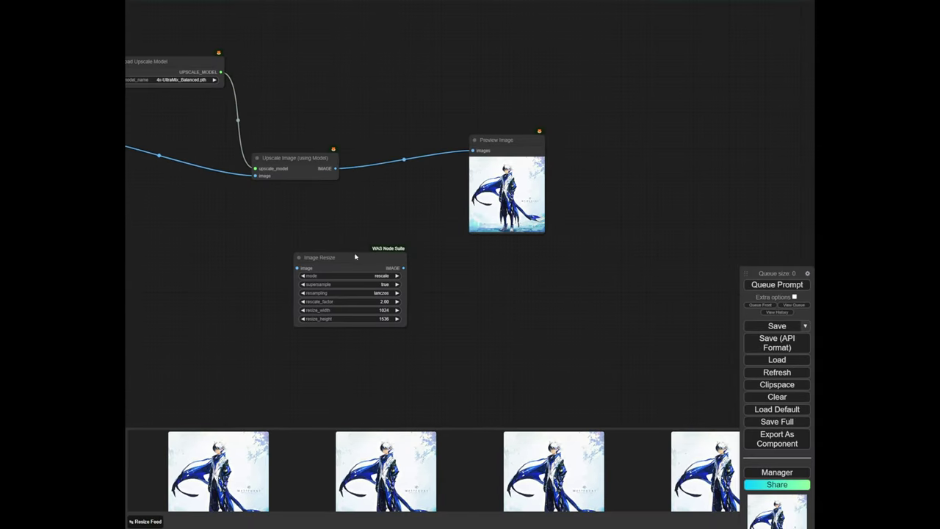
{"action": "left_click_drag", "start_coordinate": [355, 256], "coordinate": [475, 279]}
Connect the Upscale Image node's image output to the Image Resize node and adjust the resize node's placement
{"action": "scroll", "coordinate": [346, 168], "scroll_direction": "up", "scroll_amount": 5}
{"action": "left_click_drag", "start_coordinate": [336, 163], "coordinate": [465, 361]}
{"action": "left_click_drag", "start_coordinate": [460, 254], "coordinate": [399, 140]}
{"action": "left_click_drag", "start_coordinate": [501, 227], "coordinate": [499, 238]}
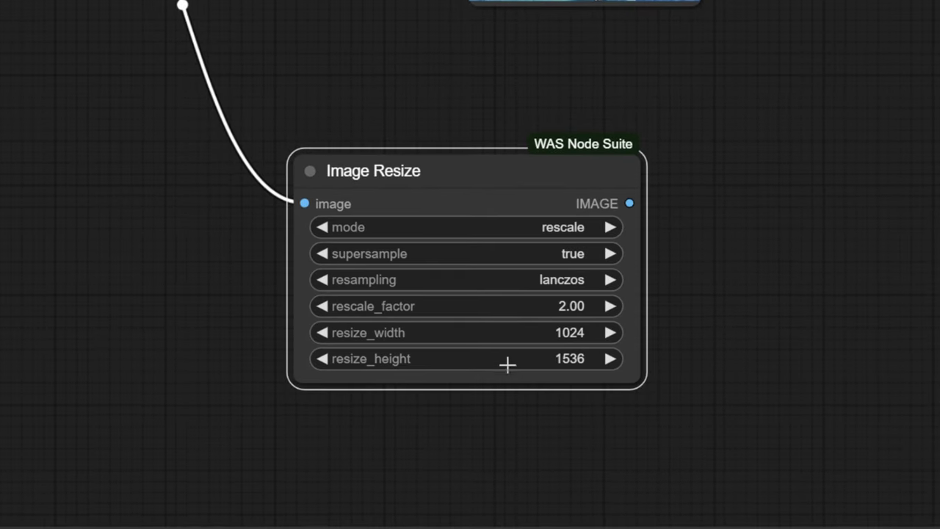
Set the Image Resize node's rescale factor to 0.5 and attach a Preview Image node to its output
{"action": "left_click", "coordinate": [527, 311]}
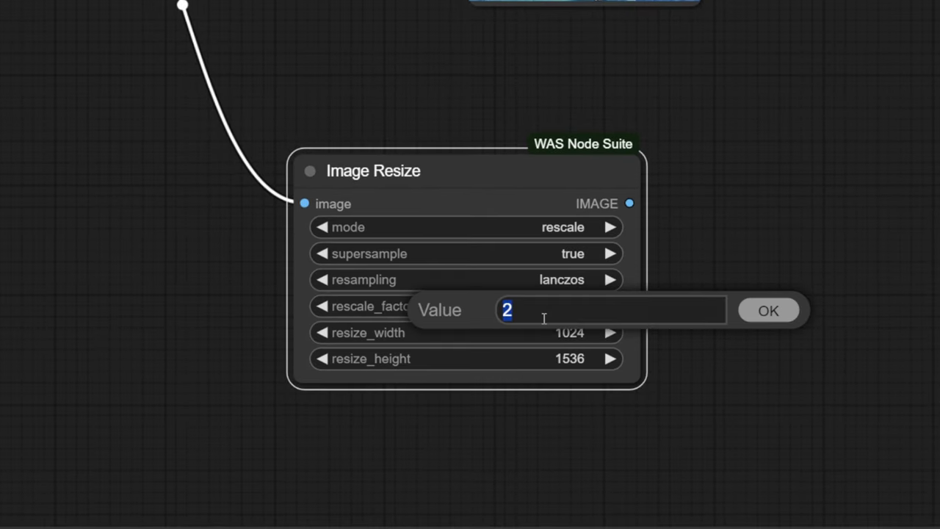
{"action": "type", "text": "0.5"}
{"action": "key", "text": "Return"}
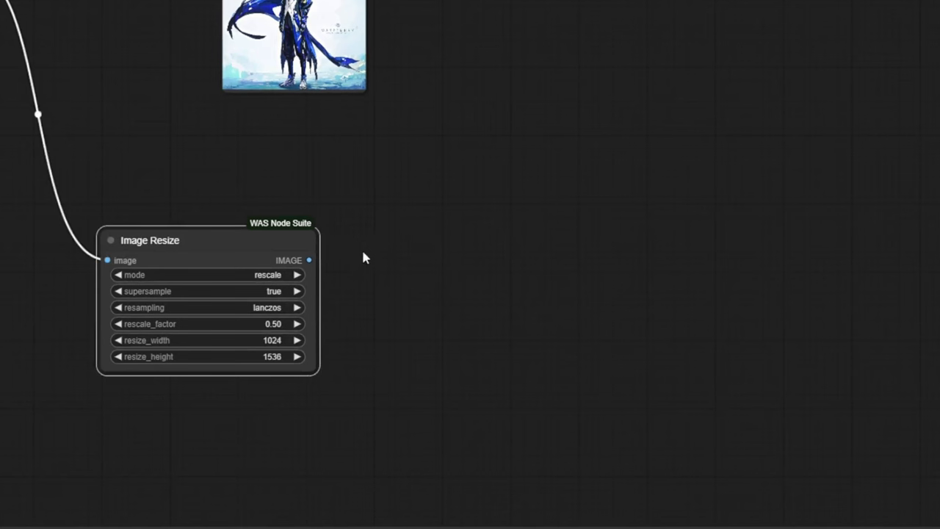
{"action": "left_click_drag", "start_coordinate": [310, 261], "coordinate": [522, 273]}
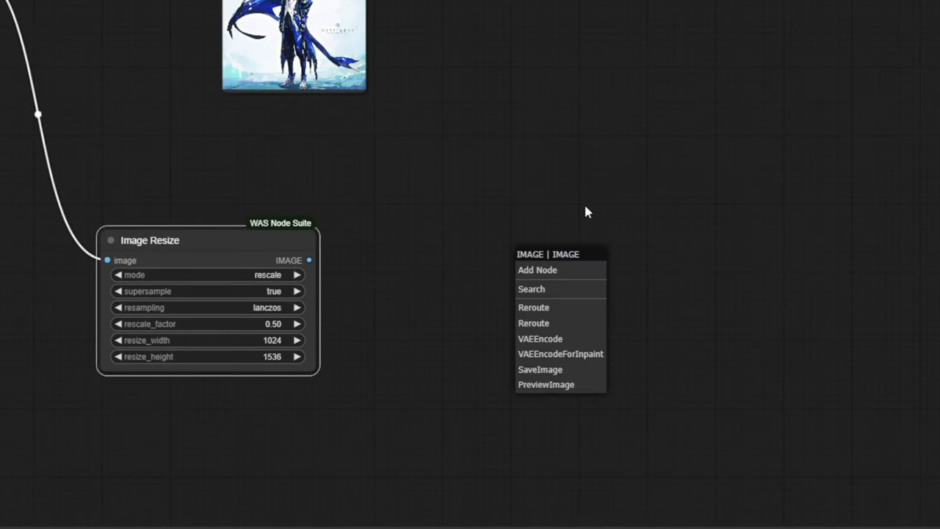
{"action": "double_click", "coordinate": [573, 220]}
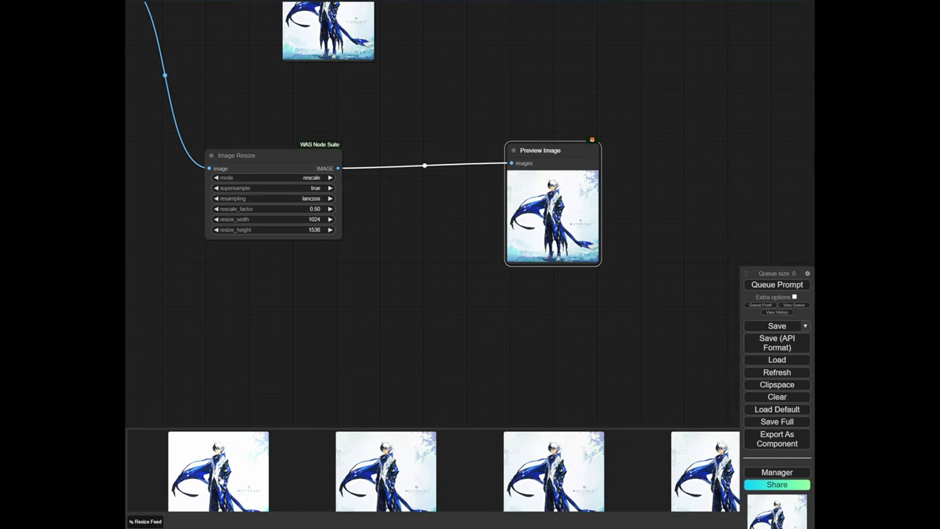
Compare the first two generated images in the image feed at full size
{"action": "left_click", "coordinate": [224, 481]}
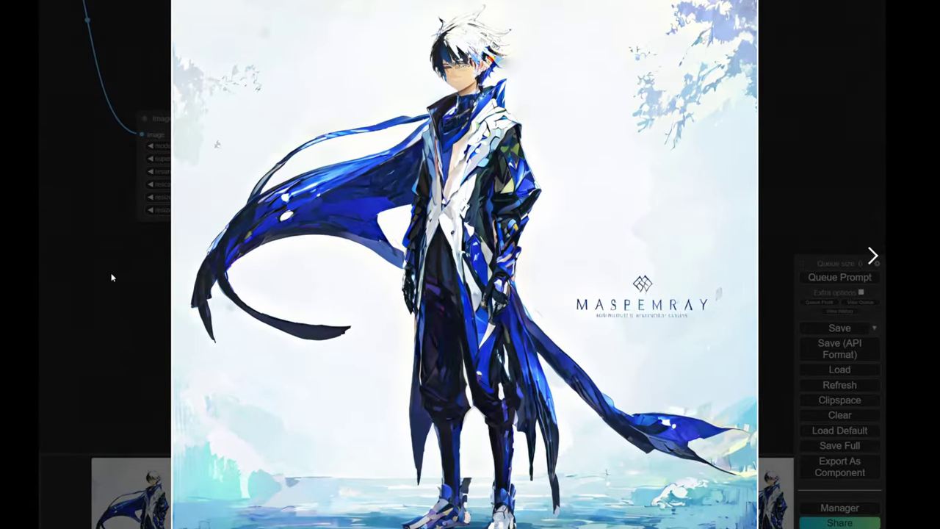
{"action": "left_click", "coordinate": [112, 277]}
{"action": "left_click", "coordinate": [357, 514]}
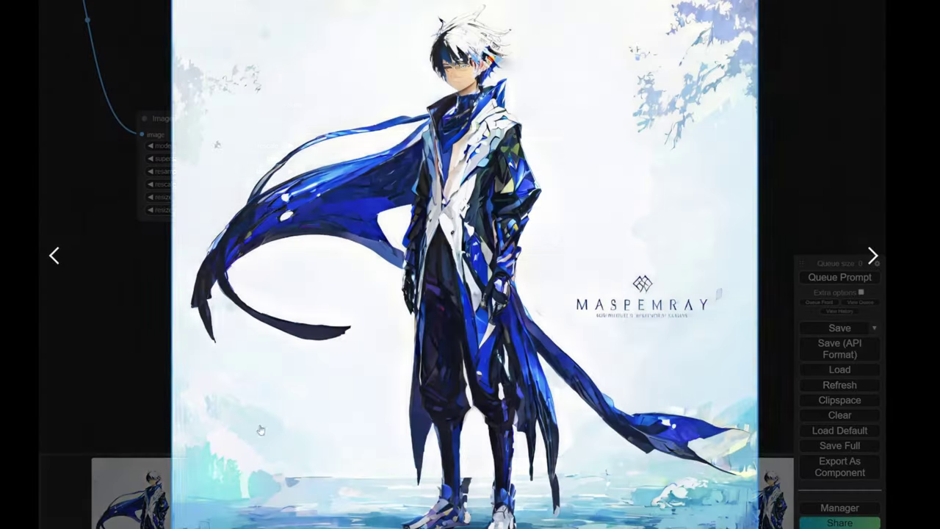
{"action": "left_click", "coordinate": [102, 350]}
Move the resized image's Preview Image node slightly closer to the Image Resize node
{"action": "left_click_drag", "start_coordinate": [578, 201], "coordinate": [552, 205]}
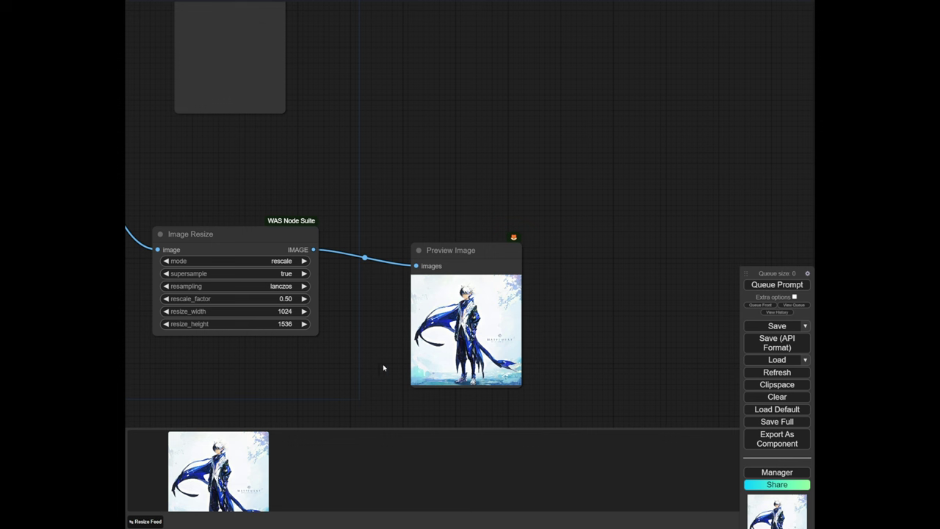
{"action": "left_click_drag", "start_coordinate": [464, 325], "coordinate": [453, 323]}
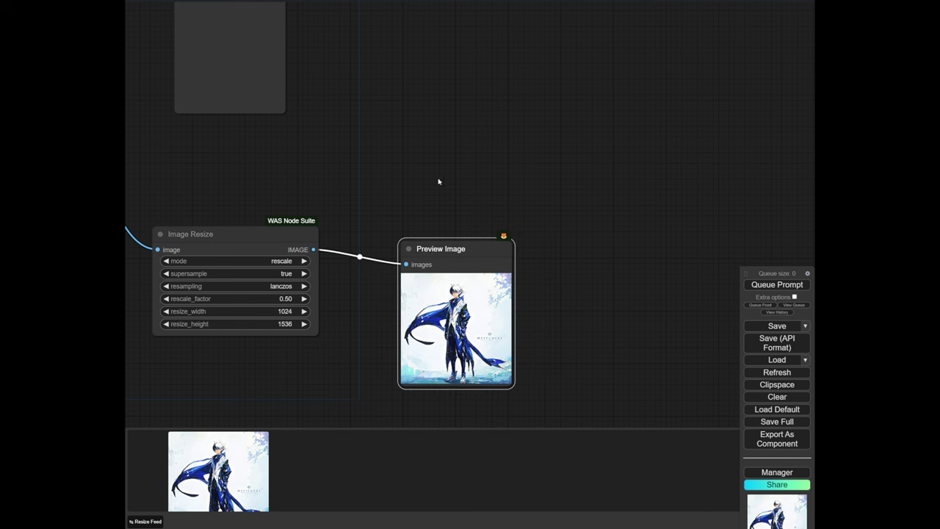
Add a Get image size node from Derfuu's modded nodes above the Preview Image node and feed it the resized image
{"action": "double_click", "coordinate": [456, 158]}
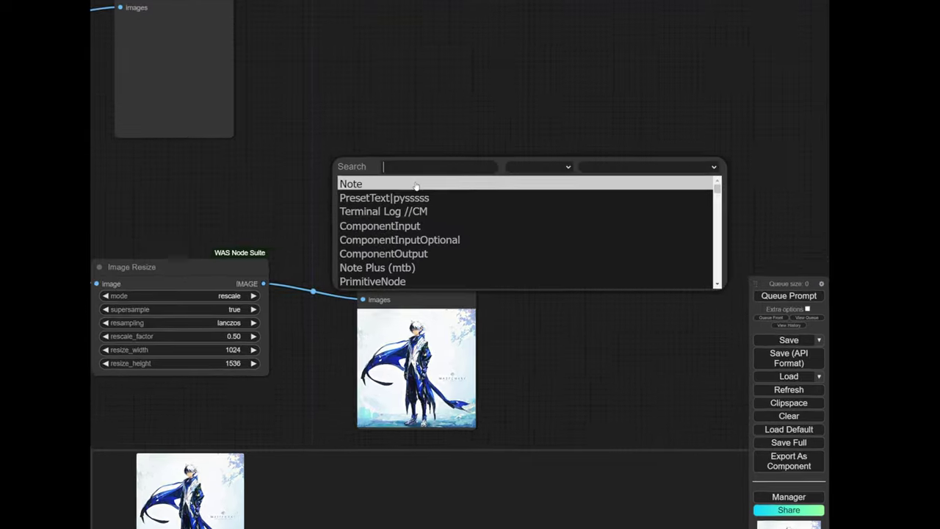
{"action": "type", "text": "get im"}
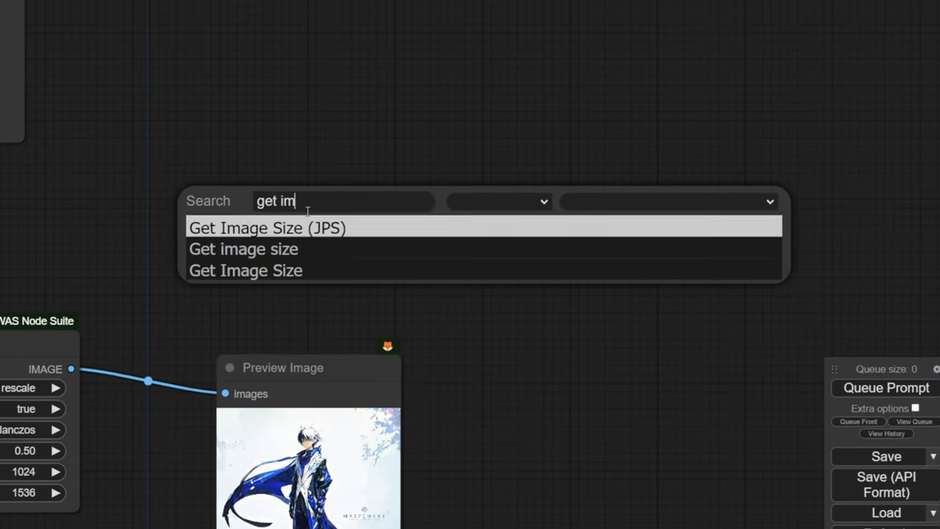
{"action": "key", "text": "Down"}
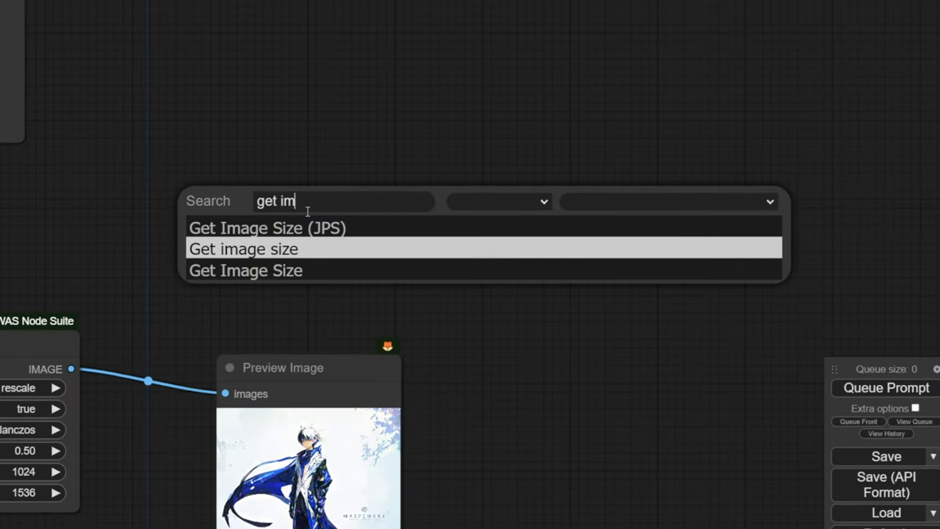
{"action": "key", "text": "Return"}
{"action": "left_click_drag", "start_coordinate": [382, 216], "coordinate": [419, 203]}
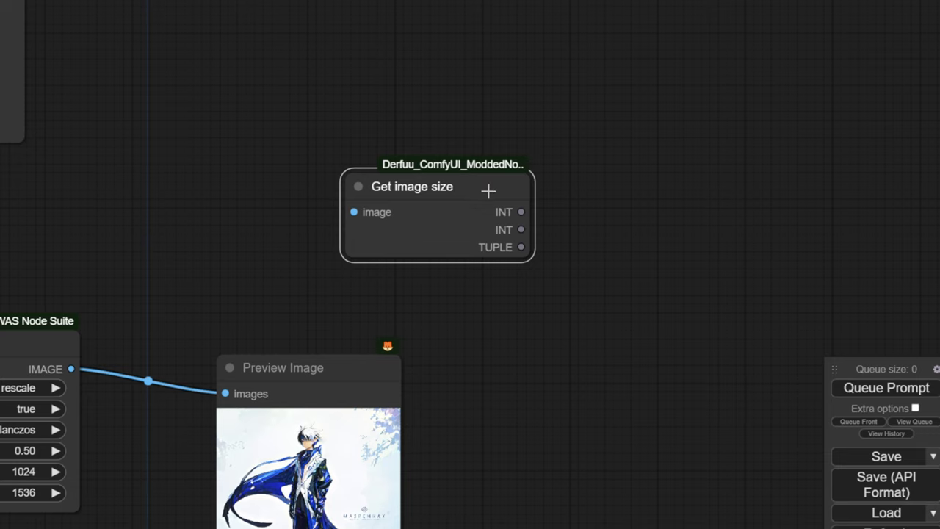
{"action": "left_click_drag", "start_coordinate": [489, 191], "coordinate": [580, 140]}
{"action": "left_click_drag", "start_coordinate": [70, 369], "coordinate": [443, 162]}
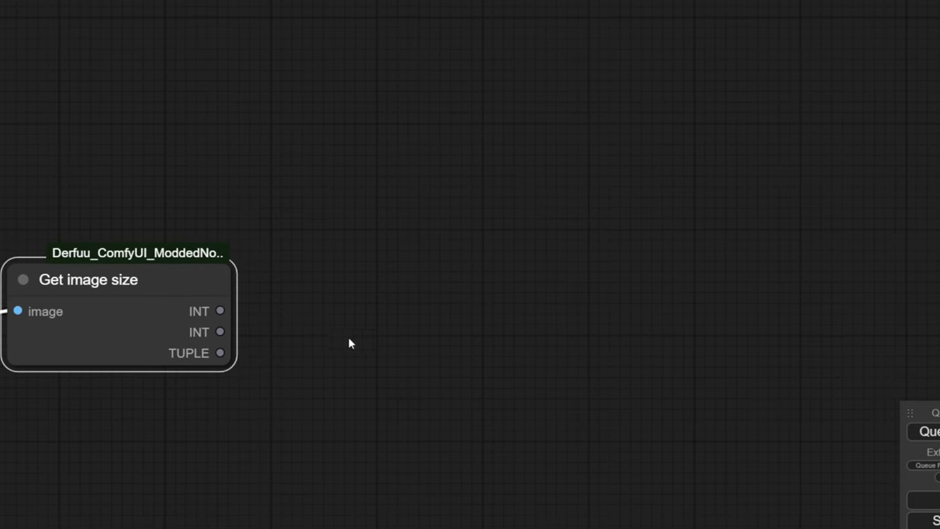
Add an Int To Number (mtb) node beside the Get image size node
{"action": "scroll", "coordinate": [349, 343], "scroll_direction": "down", "scroll_amount": 1}
{"action": "double_click", "coordinate": [349, 343]}
{"action": "type", "text": "int"}
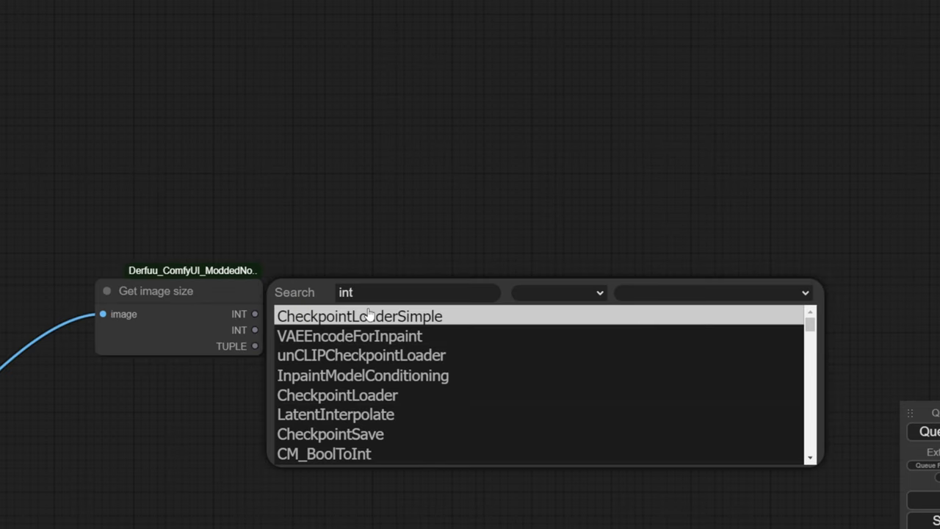
{"action": "type", "text": " to"}
{"action": "key", "text": "Down"}
{"action": "key", "text": "Down"}
{"action": "key", "text": "Down"}
{"action": "key", "text": "Up"}
{"action": "key", "text": "Return"}
Connect the first INT output of Get image size to the Int To Number node and adjust that node's position
{"action": "scroll", "coordinate": [369, 313], "scroll_direction": "up", "scroll_amount": 3}
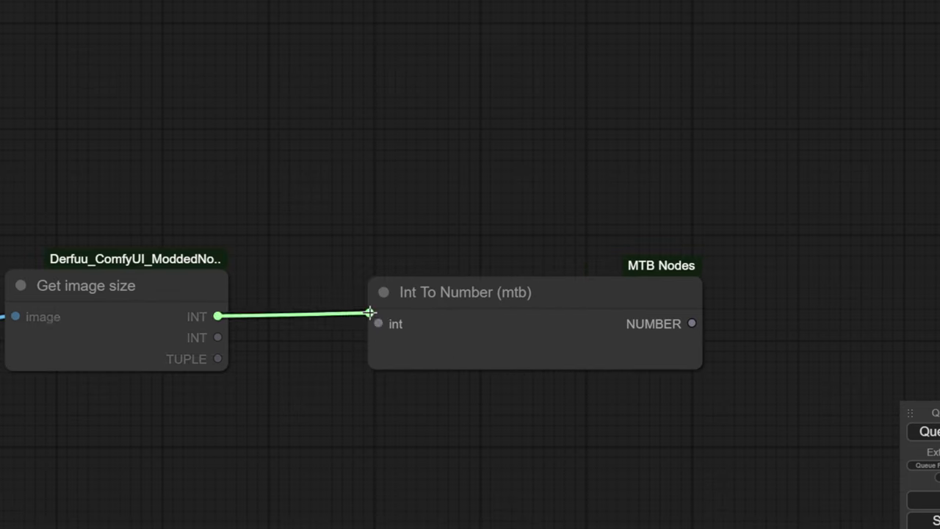
{"action": "left_click_drag", "start_coordinate": [370, 313], "coordinate": [374, 317]}
{"action": "left_click_drag", "start_coordinate": [775, 361], "coordinate": [738, 326]}
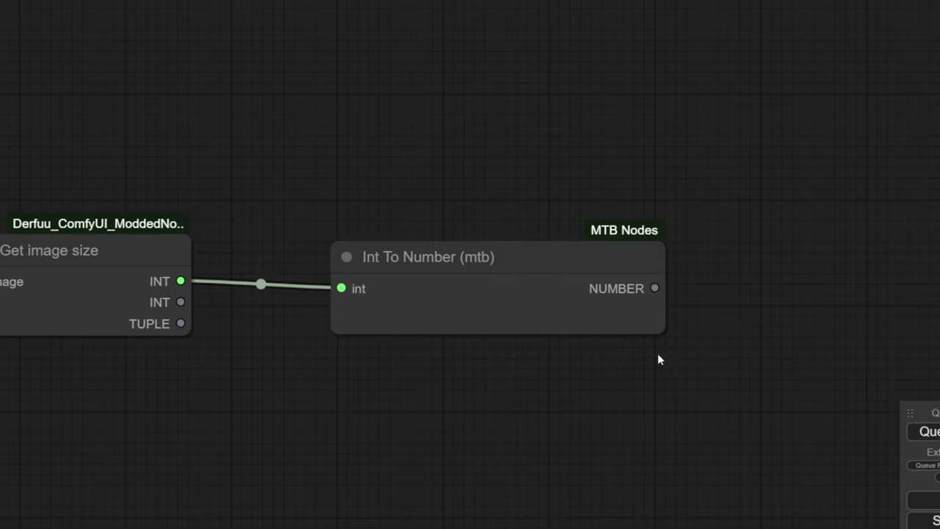
{"action": "left_click_drag", "start_coordinate": [658, 356], "coordinate": [481, 371]}
{"action": "left_click_drag", "start_coordinate": [394, 320], "coordinate": [371, 300]}
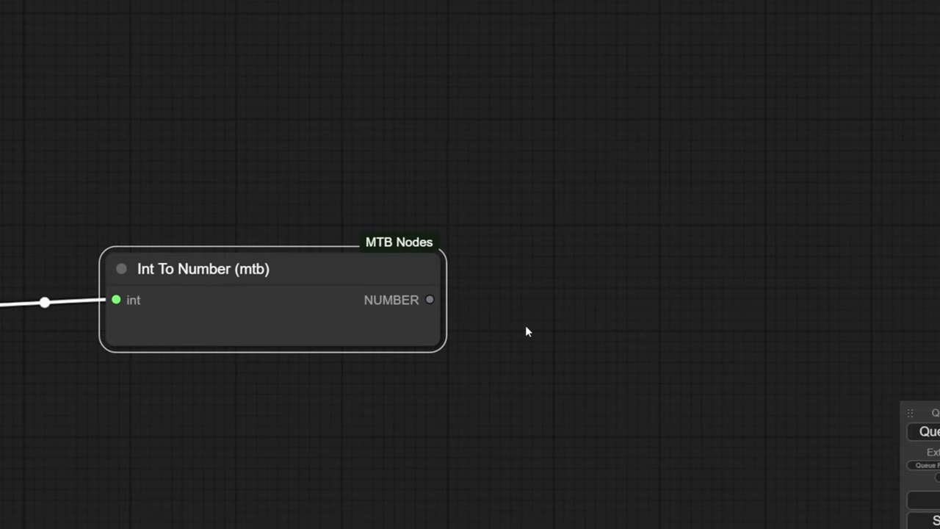
Add a Number to Text node after Int To Number and connect the NUMBER output to it
{"action": "double_click", "coordinate": [525, 325]}
{"action": "type", "text": "nume"}
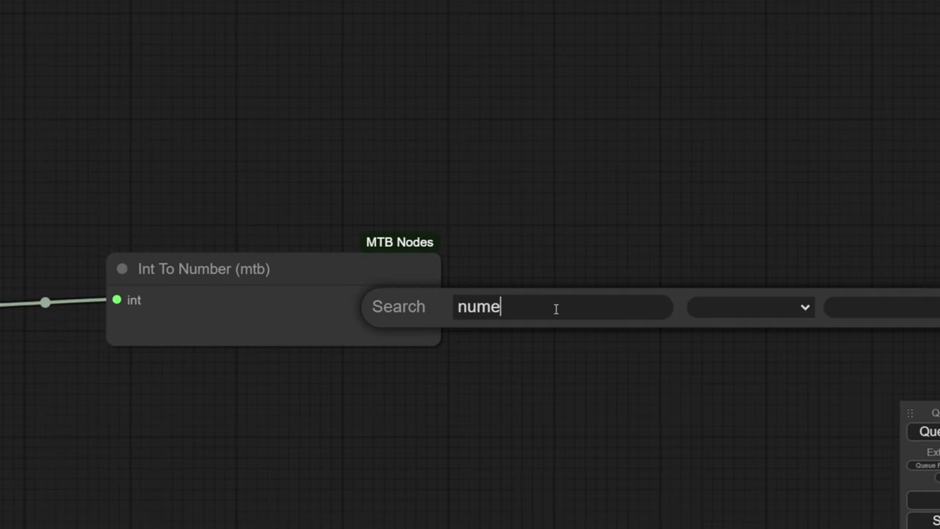
{"action": "key", "text": "BackSpace"}
{"action": "type", "text": "ber to"}
{"action": "key", "text": "Down"}
{"action": "key", "text": "Down"}
{"action": "key", "text": "Return"}
{"action": "scroll", "coordinate": [556, 310], "scroll_direction": "up", "scroll_amount": 2}
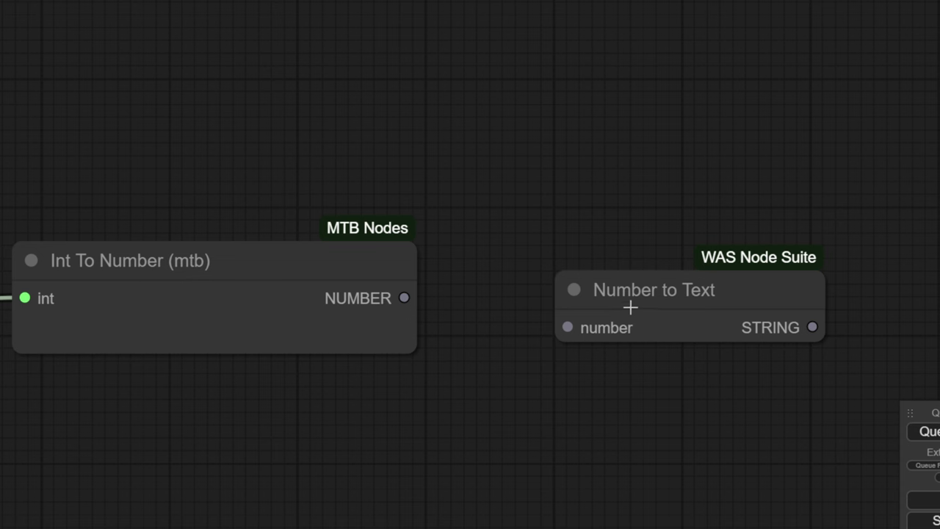
{"action": "left_click_drag", "start_coordinate": [781, 327], "coordinate": [860, 316]}
{"action": "left_click_drag", "start_coordinate": [404, 298], "coordinate": [519, 319]}
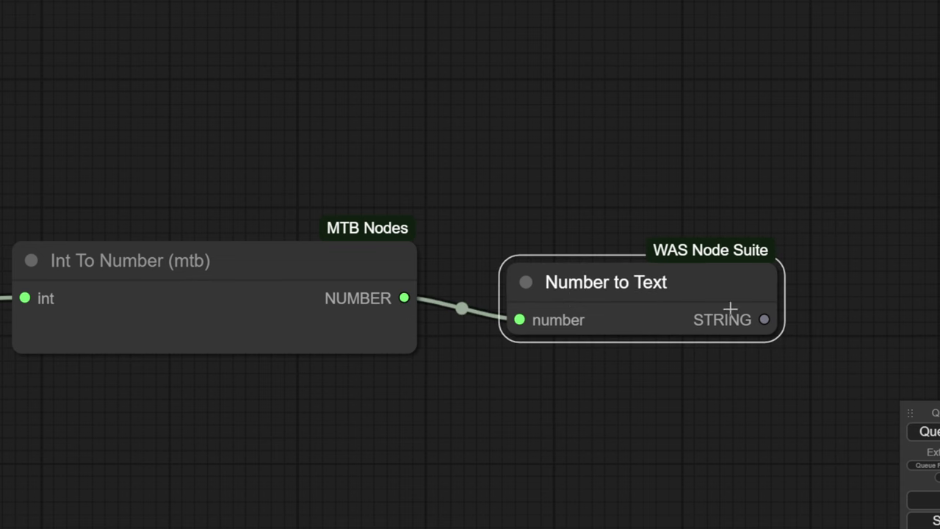
Add a Show Text node beyond the Number to Text node
{"action": "mouse_move", "coordinate": [761, 344]}
{"action": "left_mouse_down"}
{"action": "mouse_move", "coordinate": [461, 377]}
{"action": "mouse_move", "coordinate": [502, 394]}
{"action": "mouse_move", "coordinate": [628, 352]}
{"action": "mouse_move", "coordinate": [658, 434]}
{"action": "left_mouse_up"}
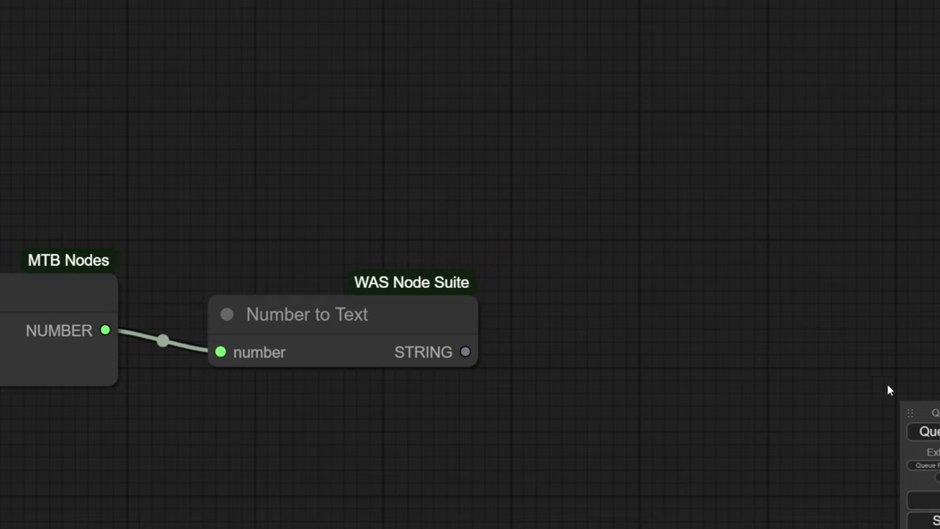
{"action": "scroll", "coordinate": [628, 354], "scroll_direction": "down", "scroll_amount": 3}
{"action": "double_click", "coordinate": [690, 318]}
{"action": "type", "text": "show"}
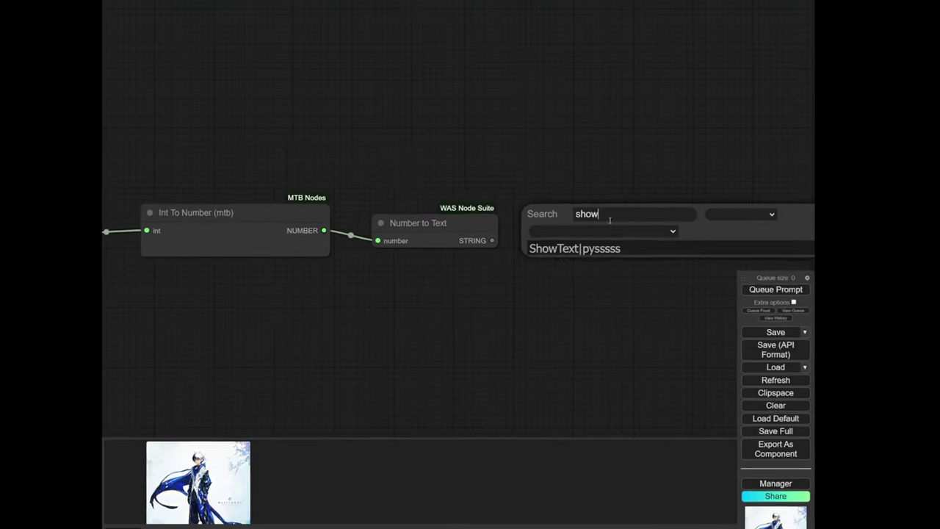
{"action": "key", "text": "Return"}
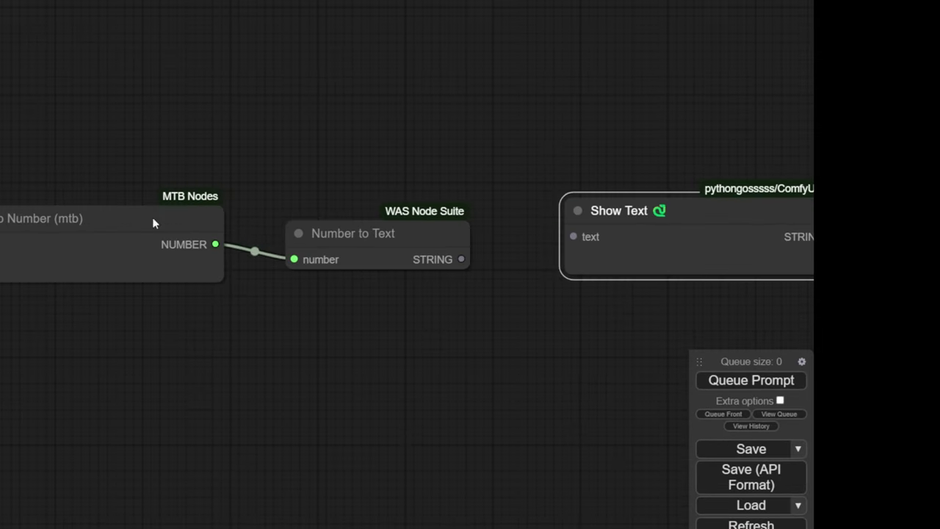
{"action": "scroll", "coordinate": [414, 330], "scroll_direction": "down", "scroll_amount": 2}
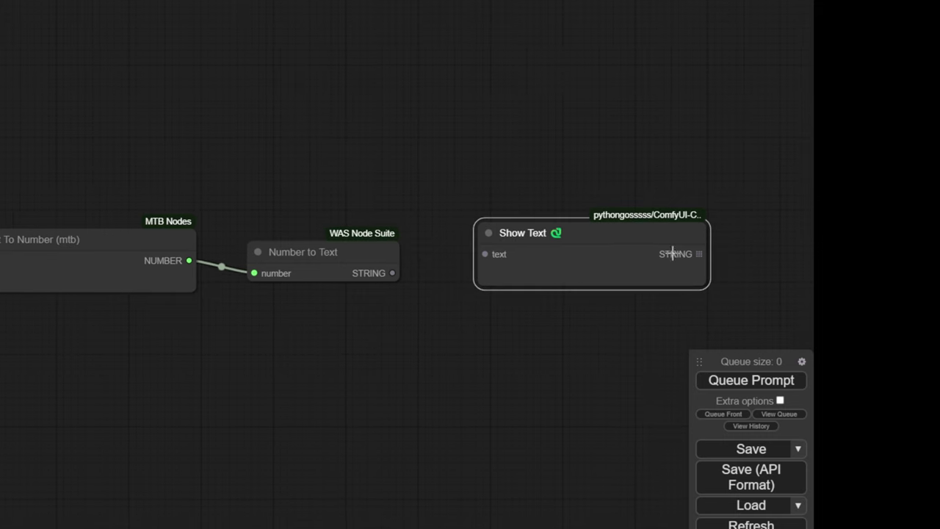
Connect the Number to Text node's STRING output to the Show Text node's text input
{"action": "scroll", "coordinate": [645, 240], "scroll_direction": "up", "scroll_amount": 2}
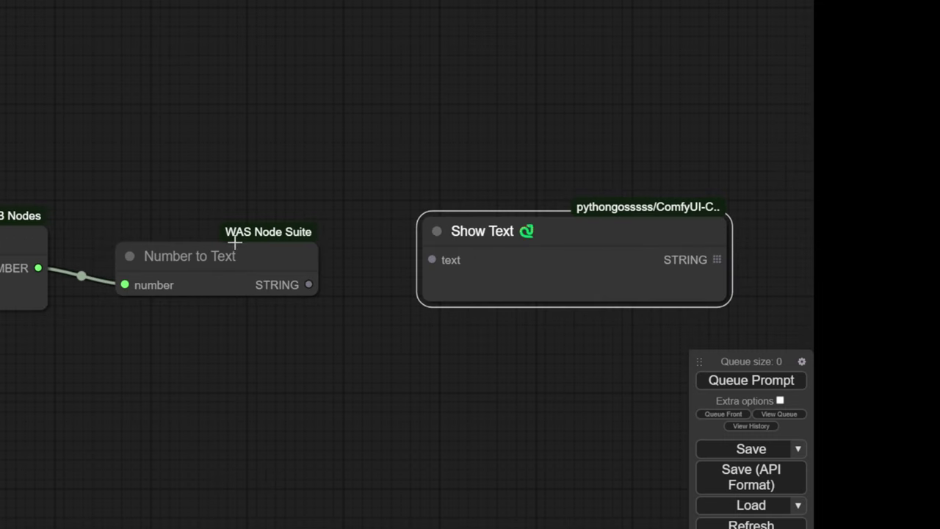
{"action": "left_click_drag", "start_coordinate": [263, 250], "coordinate": [274, 248]}
{"action": "left_click_drag", "start_coordinate": [66, 341], "coordinate": [375, 352]}
{"action": "scroll", "coordinate": [322, 282], "scroll_direction": "down", "scroll_amount": 1}
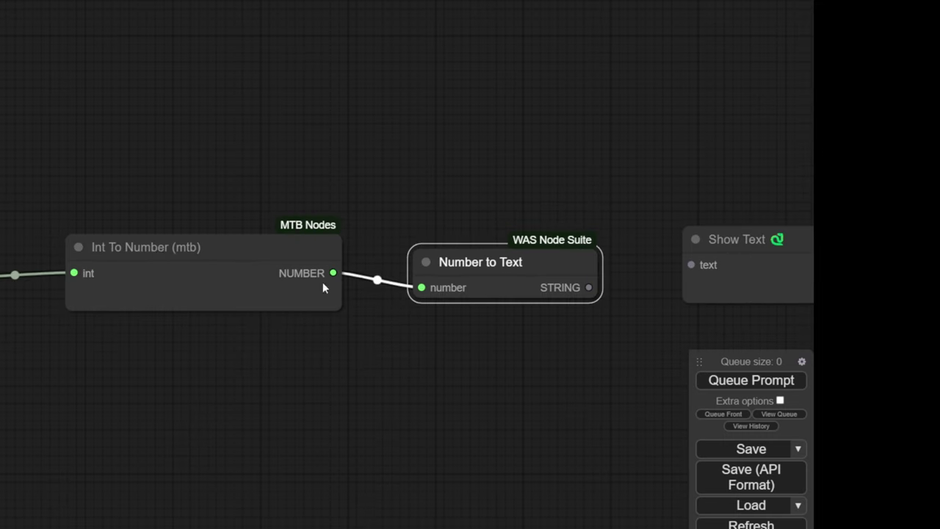
{"action": "left_click_drag", "start_coordinate": [432, 358], "coordinate": [335, 353]}
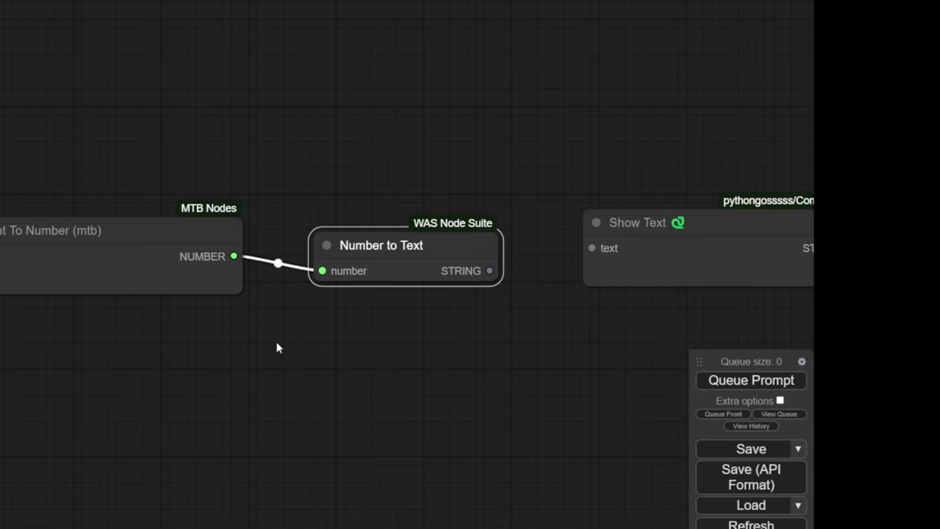
{"action": "scroll", "coordinate": [276, 341], "scroll_direction": "down", "scroll_amount": 2}
{"action": "left_click_drag", "start_coordinate": [489, 274], "coordinate": [262, 284]}
{"action": "scroll", "coordinate": [262, 284], "scroll_direction": "up", "scroll_amount": 4}
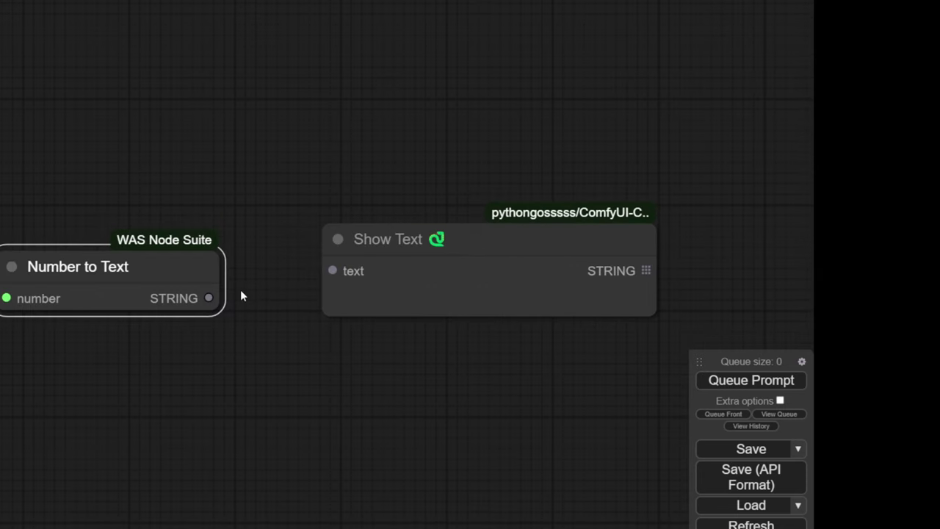
{"action": "scroll", "coordinate": [242, 296], "scroll_direction": "up", "scroll_amount": 2}
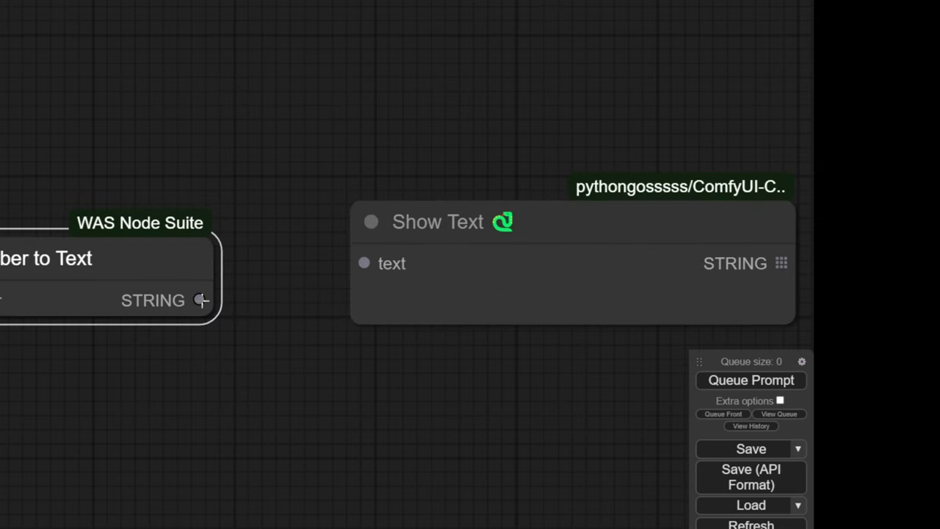
{"action": "left_click_drag", "start_coordinate": [202, 300], "coordinate": [363, 263]}
Duplicate the Int To Number, Number to Text and Show Text nodes below the originals
{"action": "scroll", "coordinate": [452, 383], "scroll_direction": "down", "scroll_amount": 3}
{"action": "left_click_drag", "start_coordinate": [452, 383], "coordinate": [516, 278]}
{"action": "scroll", "coordinate": [303, 334], "scroll_direction": "down", "scroll_amount": 5}
{"action": "left_click_drag", "start_coordinate": [591, 312], "coordinate": [68, 201]}
{"action": "key", "text": "ctrl+c"}
{"action": "left_click", "coordinate": [255, 364]}
{"action": "key", "text": "ctrl+v"}
Align the copied node chain under the original and connect the second INT output of Get image size to it
{"action": "scroll", "coordinate": [318, 340], "scroll_direction": "down", "scroll_amount": 2}
{"action": "left_click_drag", "start_coordinate": [318, 340], "coordinate": [152, 329]}
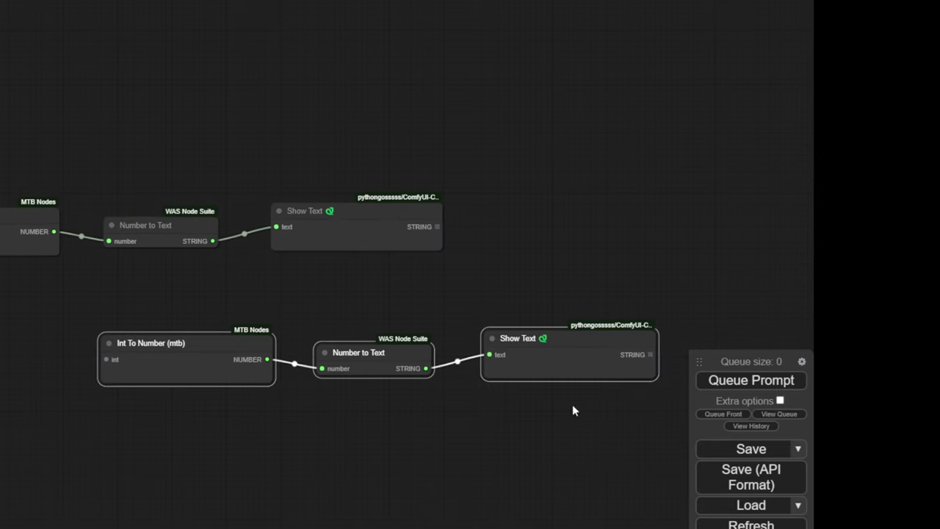
{"action": "left_click_drag", "start_coordinate": [591, 367], "coordinate": [405, 336]}
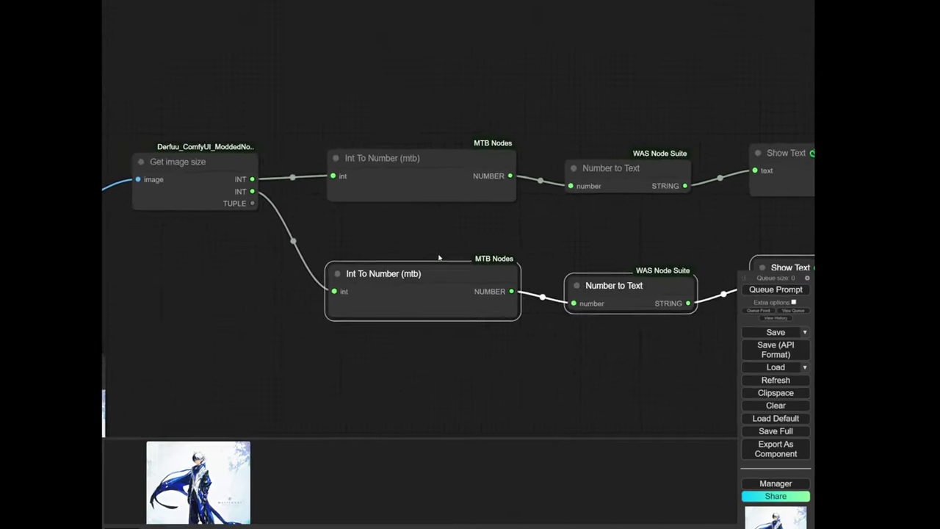
{"action": "scroll", "coordinate": [497, 256], "scroll_direction": "down", "scroll_amount": 3}
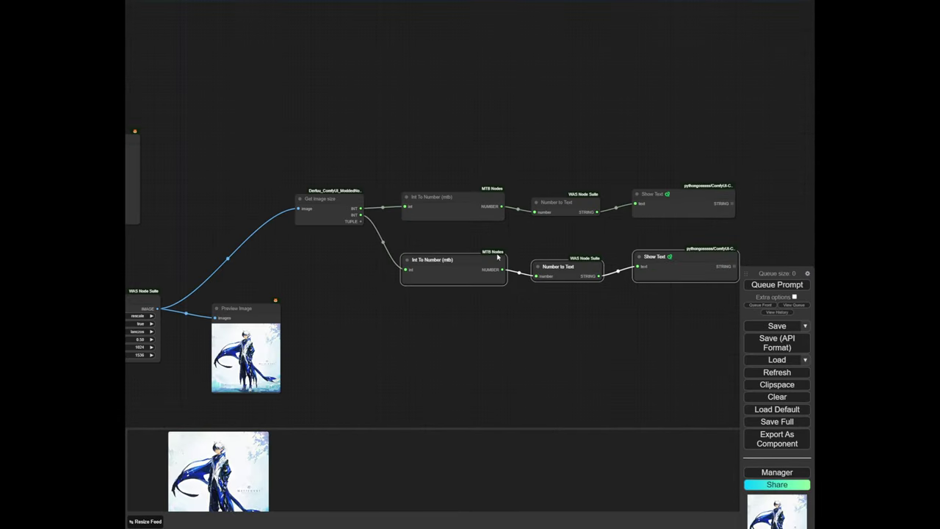
Examine the Image Resize settings, the rescaled preview and the dimension values in both Show Text nodes
{"action": "left_click_drag", "start_coordinate": [491, 294], "coordinate": [503, 226]}
{"action": "scroll", "coordinate": [313, 226], "scroll_direction": "up", "scroll_amount": 4}
{"action": "left_click_drag", "start_coordinate": [284, 241], "coordinate": [575, 221]}
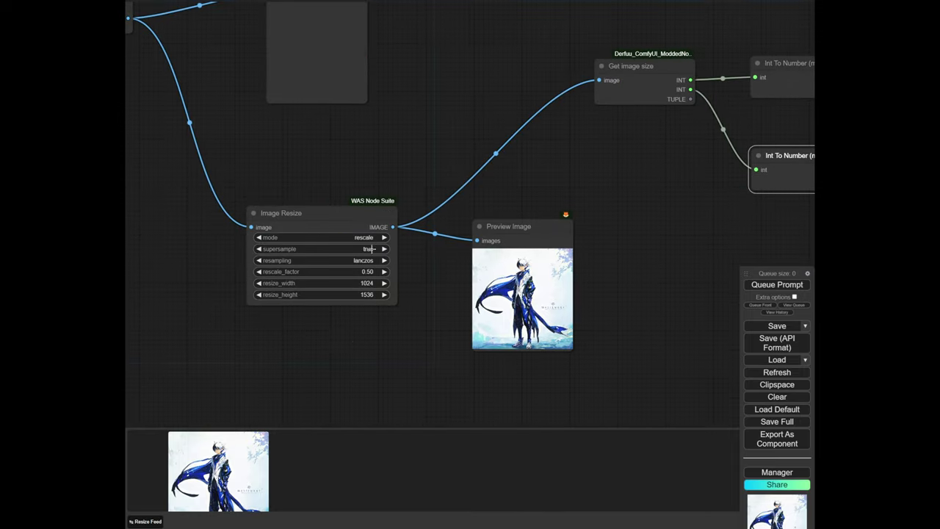
{"action": "scroll", "coordinate": [362, 330], "scroll_direction": "up", "scroll_amount": 2}
{"action": "left_click_drag", "start_coordinate": [336, 344], "coordinate": [400, 358]}
{"action": "scroll", "coordinate": [352, 331], "scroll_direction": "up", "scroll_amount": 3}
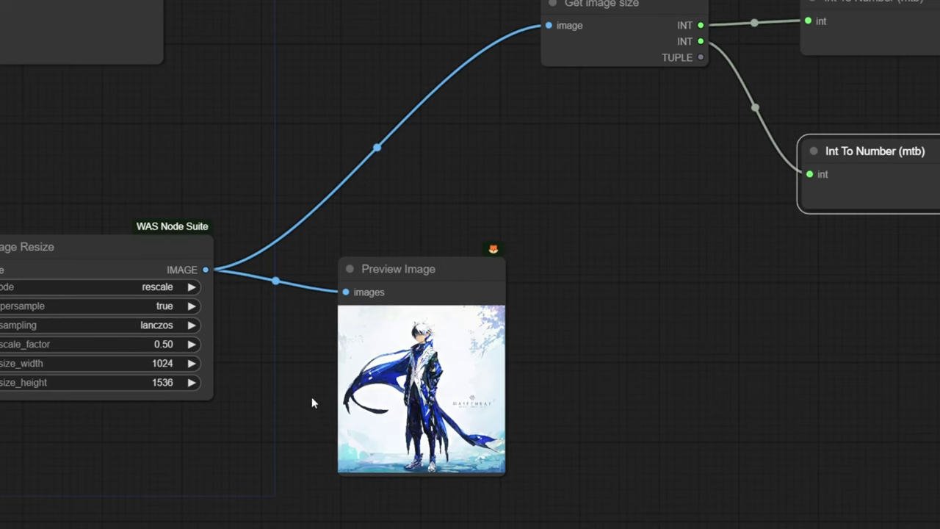
{"action": "left_click_drag", "start_coordinate": [437, 378], "coordinate": [459, 370]}
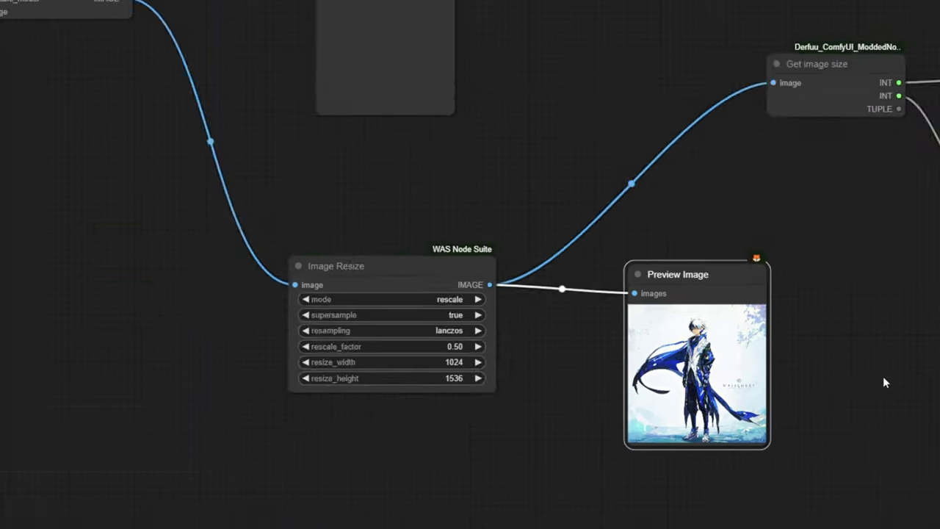
{"action": "left_click_drag", "start_coordinate": [822, 301], "coordinate": [579, 291]}
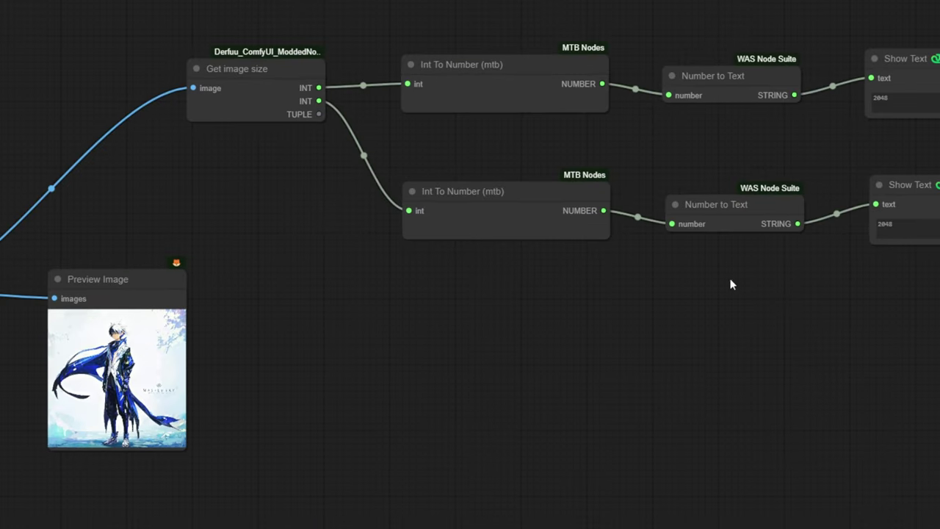
{"action": "left_click_drag", "start_coordinate": [730, 287], "coordinate": [428, 356]}
{"action": "scroll", "coordinate": [492, 204], "scroll_direction": "up", "scroll_amount": 5}
{"action": "left_click_drag", "start_coordinate": [474, 193], "coordinate": [418, 198]}
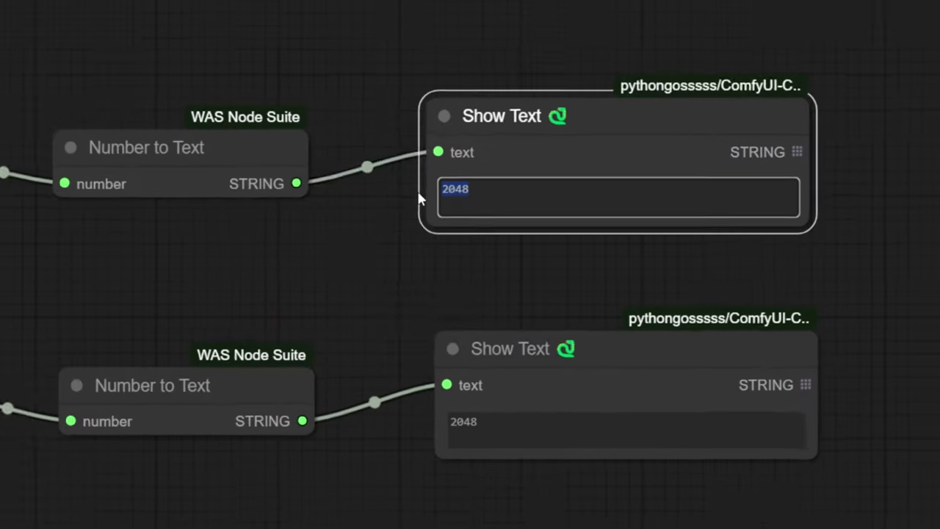
{"action": "left_click_drag", "start_coordinate": [506, 423], "coordinate": [407, 429]}
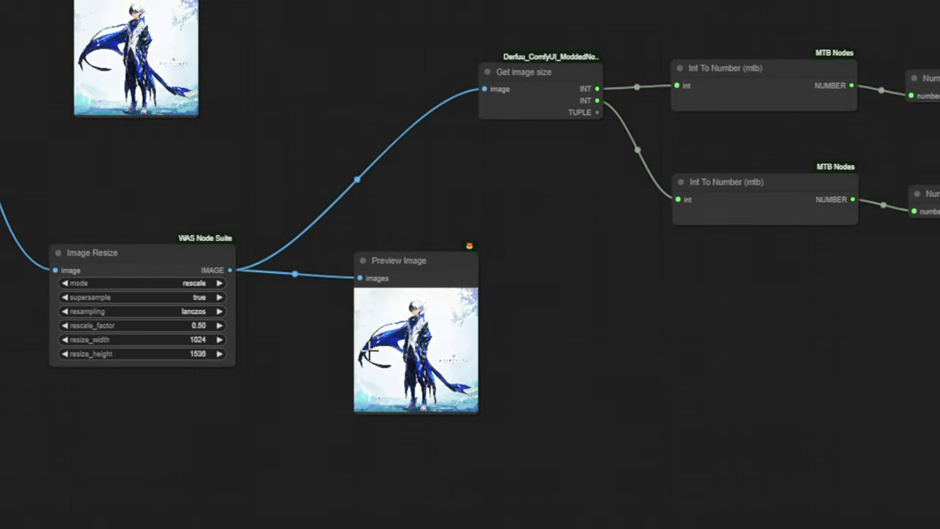
Move the Preview Image node down and shift the whole Get image size chain farther away from it
{"action": "scroll", "coordinate": [407, 365], "scroll_direction": "up", "scroll_amount": 1}
{"action": "left_click_drag", "start_coordinate": [430, 401], "coordinate": [467, 528]}
{"action": "left_click_drag", "start_coordinate": [467, 318], "coordinate": [68, 396]}
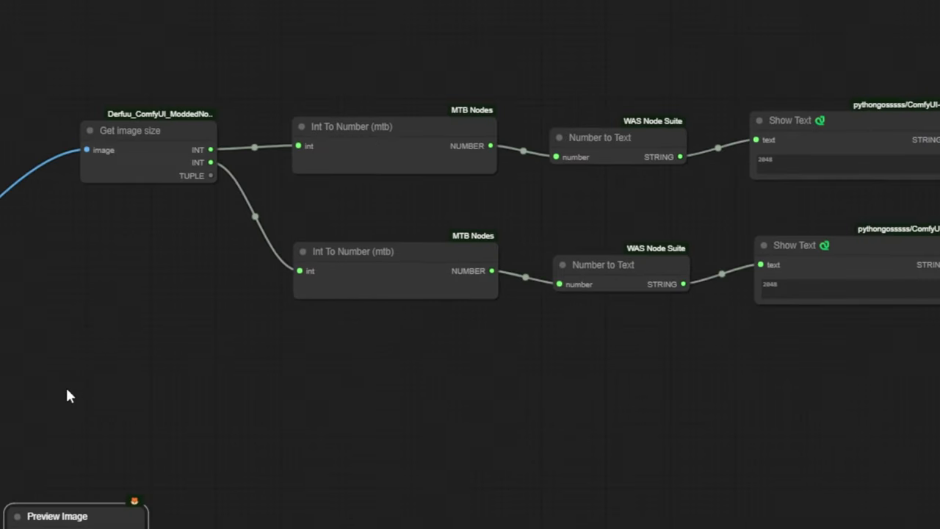
{"action": "scroll", "coordinate": [437, 347], "scroll_direction": "down", "scroll_amount": 2}
{"action": "left_click_drag", "start_coordinate": [929, 356], "coordinate": [229, 93]}
{"action": "left_click_drag", "start_coordinate": [207, 191], "coordinate": [510, 151]}
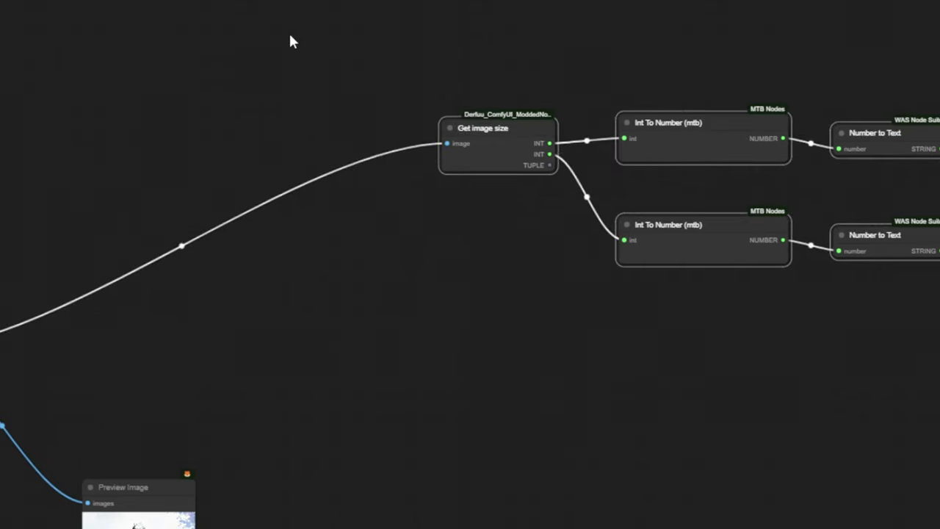
Paste a Load Image node with the car picture before Get image size and connect its IMAGE output to the image input
{"action": "left_click", "coordinate": [290, 35]}
{"action": "key", "text": "ctrl+v"}
{"action": "scroll", "coordinate": [189, 52], "scroll_direction": "up", "scroll_amount": 4}
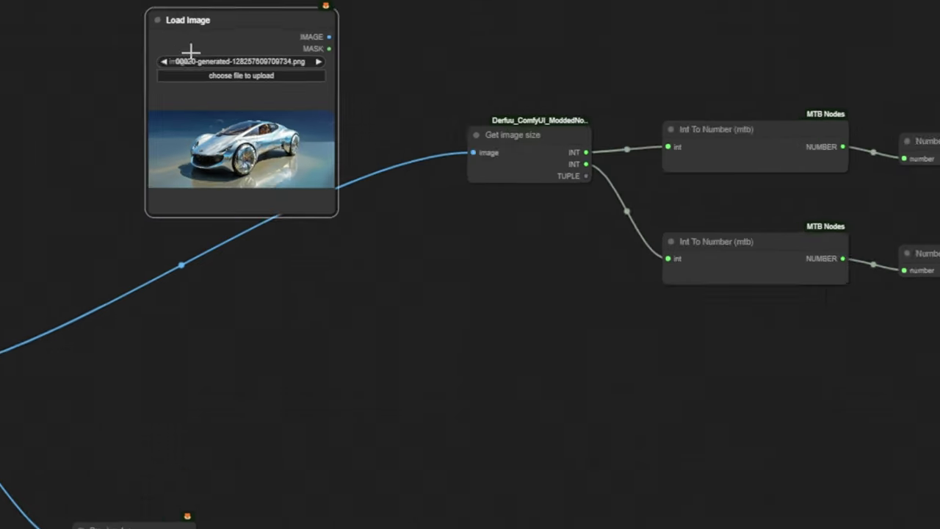
{"action": "left_click_drag", "start_coordinate": [189, 52], "coordinate": [159, 68]}
{"action": "scroll", "coordinate": [247, 200], "scroll_direction": "up", "scroll_amount": 3}
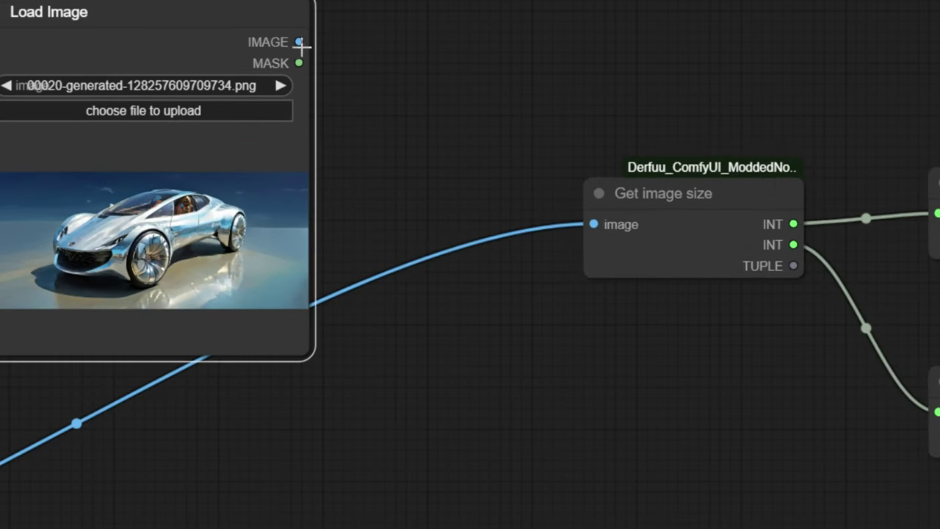
{"action": "left_click_drag", "start_coordinate": [298, 41], "coordinate": [546, 212]}
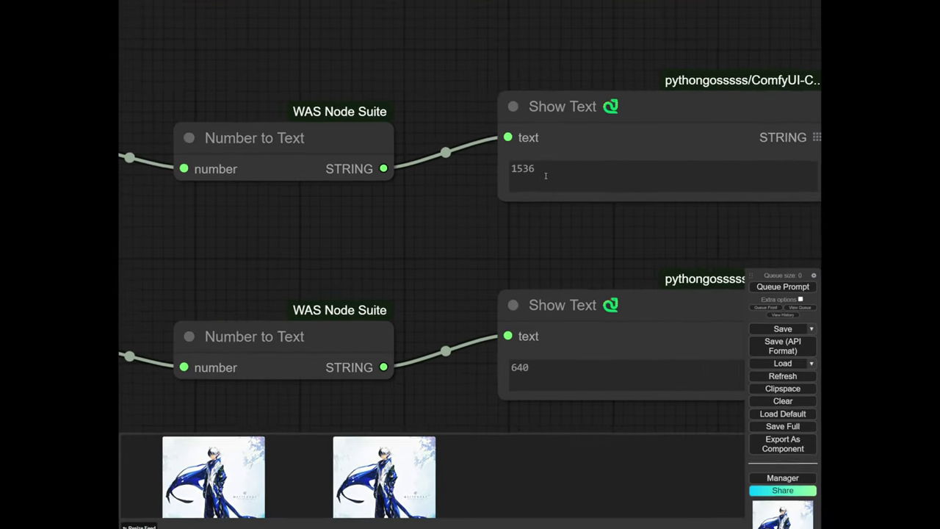
Read the width and height in both Show Text nodes and compare them with the loaded car picture
{"action": "left_click_drag", "start_coordinate": [540, 170], "coordinate": [505, 174]}
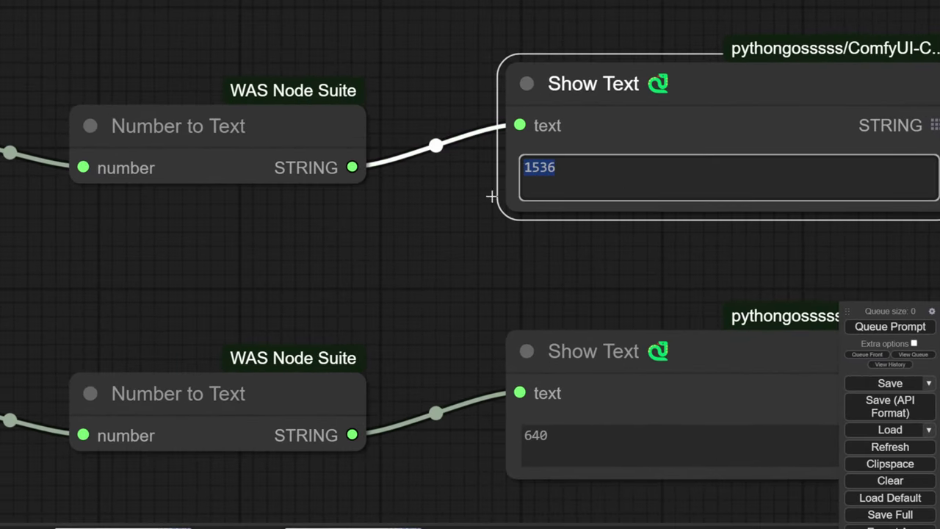
{"action": "scroll", "coordinate": [433, 255], "scroll_direction": "down", "scroll_amount": 2}
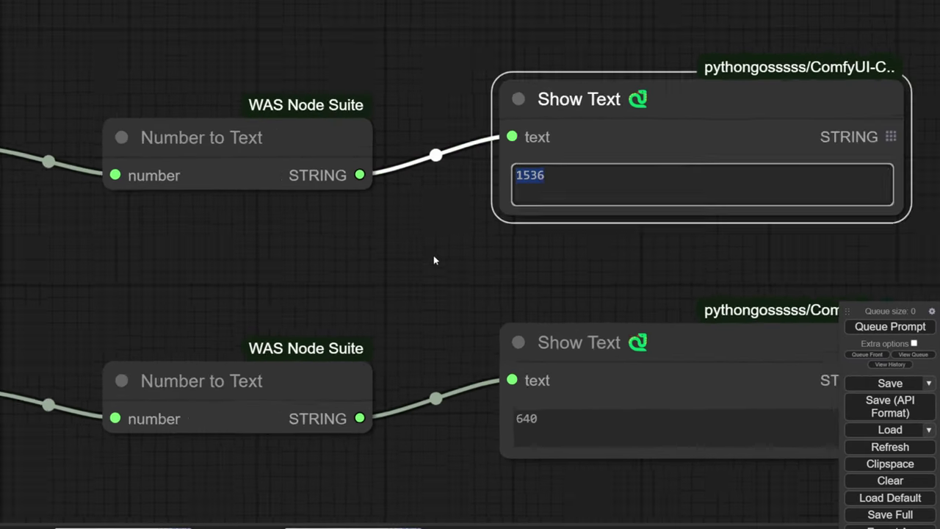
{"action": "left_click", "coordinate": [434, 255]}
{"action": "left_click_drag", "start_coordinate": [545, 402], "coordinate": [496, 401]}
{"action": "scroll", "coordinate": [239, 296], "scroll_direction": "down", "scroll_amount": 6}
{"action": "left_click", "coordinate": [214, 299]}
{"action": "left_click_drag", "start_coordinate": [213, 300], "coordinate": [640, 250]}
{"action": "scroll", "coordinate": [307, 188], "scroll_direction": "up", "scroll_amount": 4}
{"action": "left_click_drag", "start_coordinate": [306, 188], "coordinate": [323, 224]}
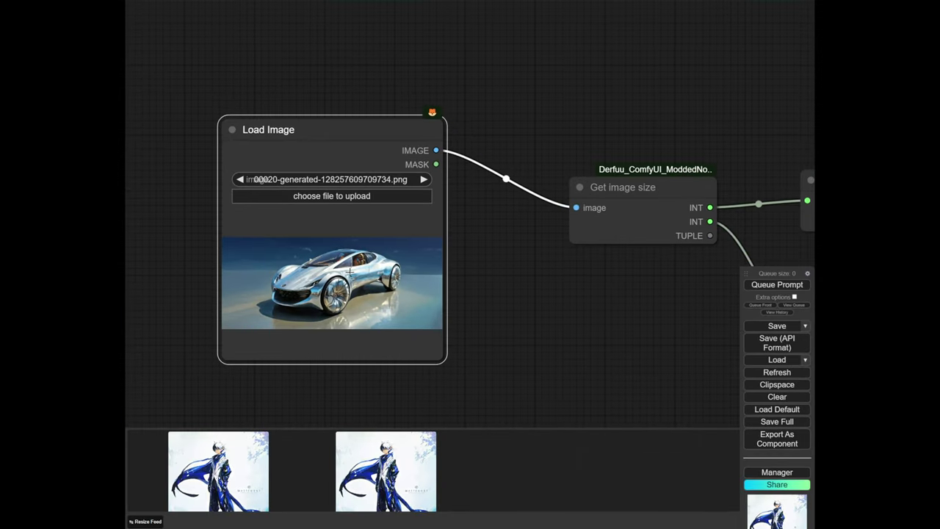
Examine the Load Image node holding the character picture up close and check its surroundings in the graph
{"action": "scroll", "coordinate": [474, 305], "scroll_direction": "down", "scroll_amount": 8}
{"action": "left_click_drag", "start_coordinate": [485, 327], "coordinate": [517, 138]}
{"action": "scroll", "coordinate": [377, 336], "scroll_direction": "up", "scroll_amount": 4}
{"action": "left_click_drag", "start_coordinate": [377, 338], "coordinate": [379, 328]}
{"action": "left_click_drag", "start_coordinate": [319, 231], "coordinate": [308, 233]}
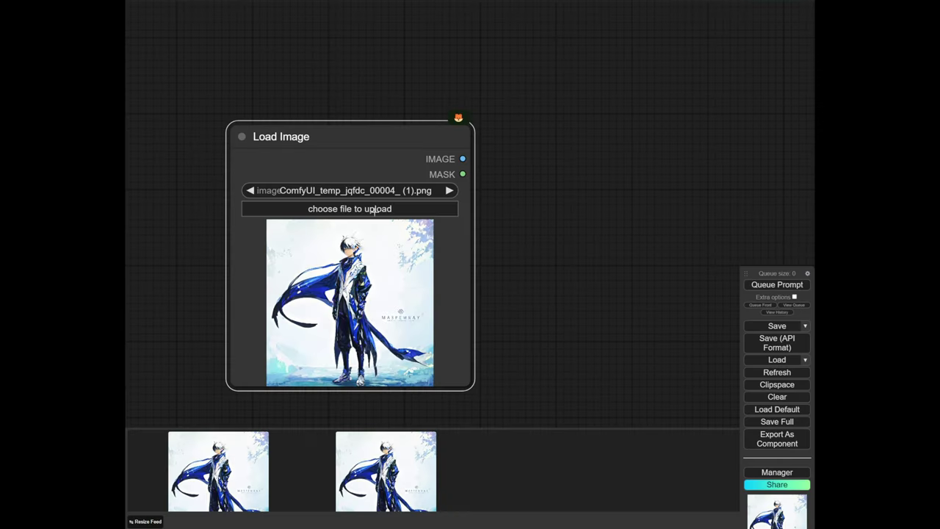
{"action": "scroll", "coordinate": [529, 232], "scroll_direction": "down", "scroll_amount": 14}
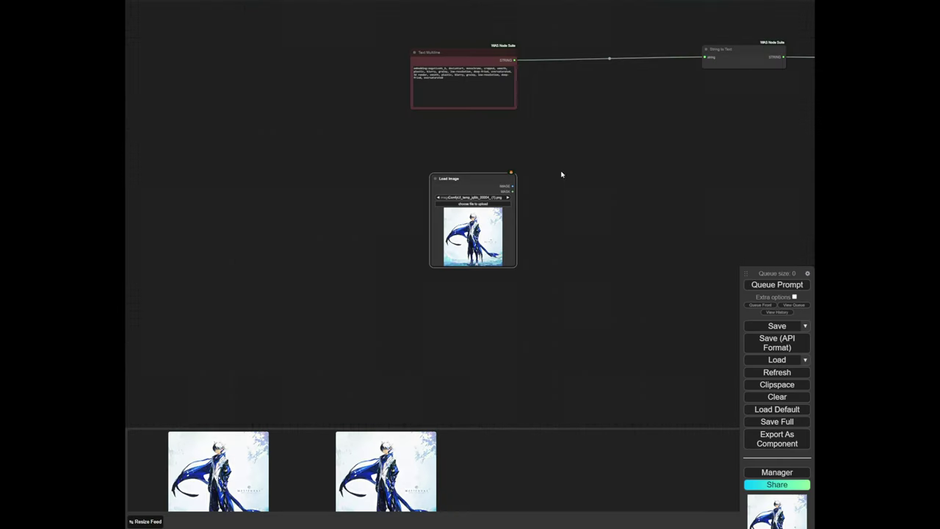
{"action": "left_click_drag", "start_coordinate": [625, 128], "coordinate": [422, 302]}
{"action": "scroll", "coordinate": [422, 302], "scroll_direction": "down", "scroll_amount": 6}
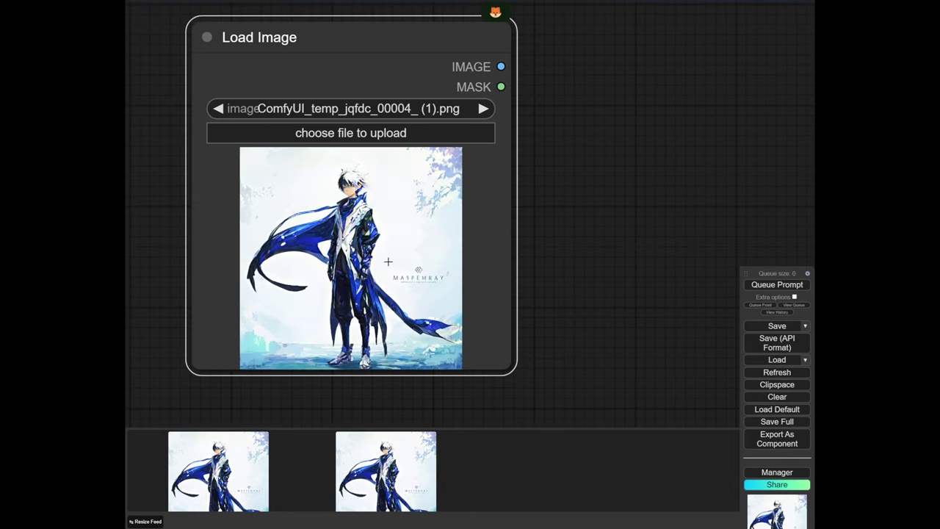
{"action": "mouse_move", "coordinate": [327, 244]}
{"action": "left_mouse_down"}
{"action": "mouse_move", "coordinate": [350, 251]}
{"action": "mouse_move", "coordinate": [332, 260]}
{"action": "left_mouse_up"}
{"action": "scroll", "coordinate": [396, 179], "scroll_direction": "up", "scroll_amount": 6}
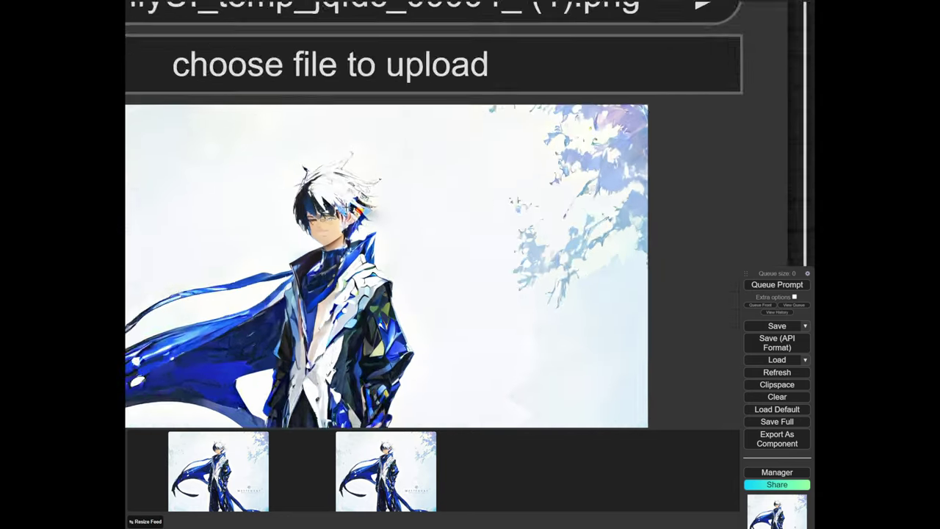
{"action": "scroll", "coordinate": [330, 186], "scroll_direction": "down", "scroll_amount": 6}
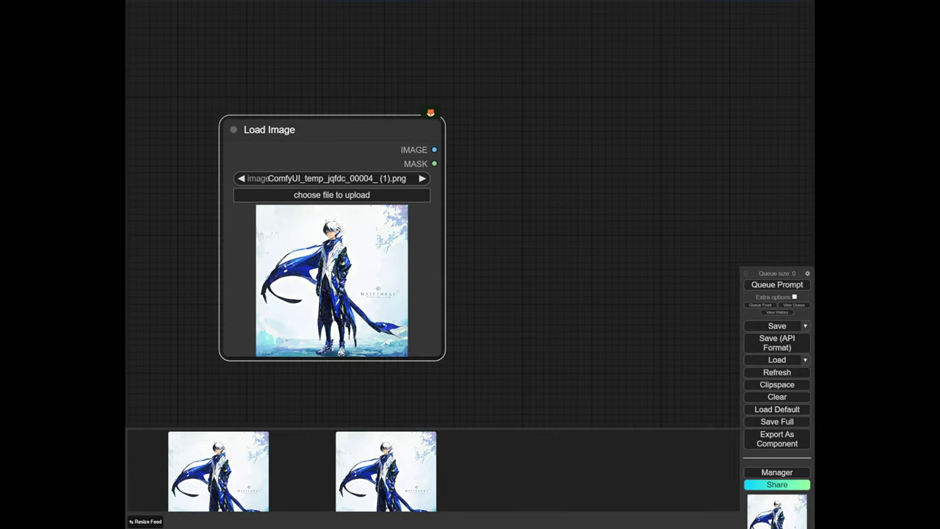
Reposition the Get image size chain near the character's Load Image node and adjust the lower Show Text node
{"action": "scroll", "coordinate": [480, 189], "scroll_direction": "down", "scroll_amount": 4}
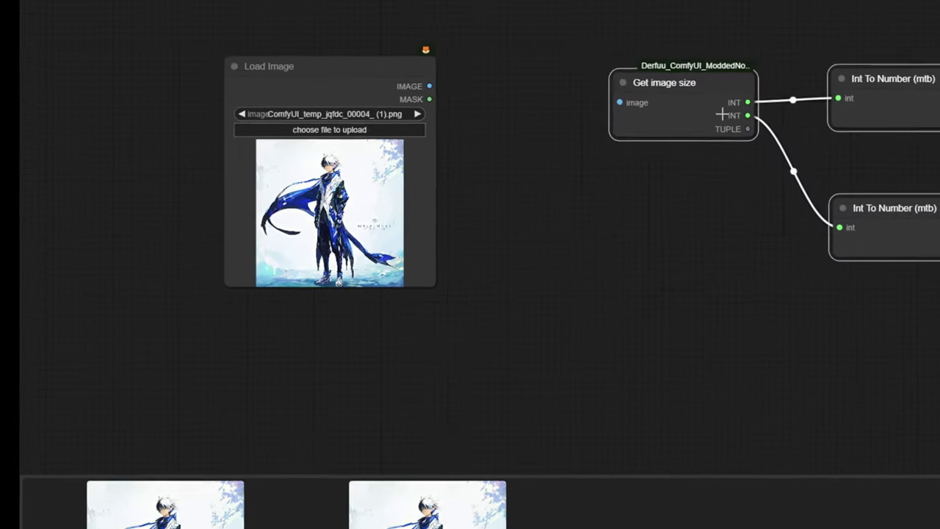
{"action": "left_click_drag", "start_coordinate": [677, 199], "coordinate": [431, 183]}
{"action": "scroll", "coordinate": [431, 182], "scroll_direction": "down", "scroll_amount": 4}
{"action": "left_click_drag", "start_coordinate": [390, 33], "coordinate": [939, 251]}
{"action": "left_click_drag", "start_coordinate": [737, 226], "coordinate": [676, 91]}
{"action": "left_click", "coordinate": [860, 135]}
{"action": "left_click", "coordinate": [861, 93]}
{"action": "left_click_drag", "start_coordinate": [860, 93], "coordinate": [896, 101]}
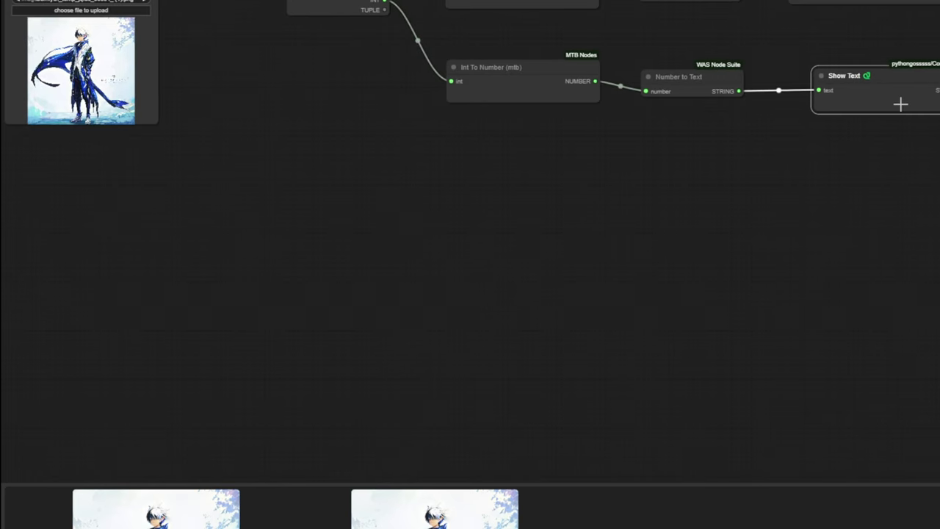
Move the dimension chain below the Load Image node and connect the IMAGE output to Get image size
{"action": "left_click_drag", "start_coordinate": [939, 197], "coordinate": [290, 1]}
{"action": "left_click_drag", "start_coordinate": [357, 3], "coordinate": [319, 214]}
{"action": "left_click_drag", "start_coordinate": [151, 2], "coordinate": [253, 201]}
{"action": "left_click_drag", "start_coordinate": [694, 189], "coordinate": [688, 183]}
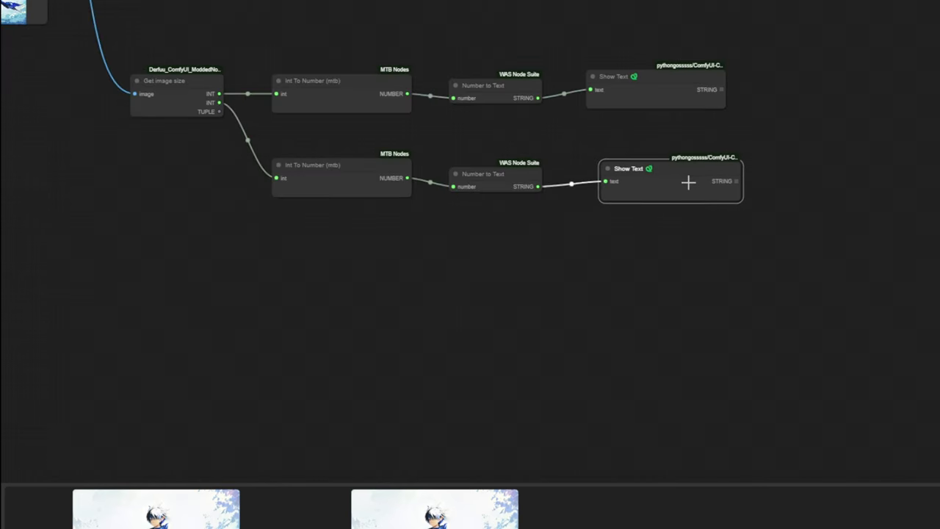
Select the entire Get image size chain and move it clear of the area beside the Load Image node
{"action": "left_click_drag", "start_coordinate": [769, 305], "coordinate": [880, 321]}
{"action": "left_click_drag", "start_coordinate": [936, 302], "coordinate": [277, 141]}
{"action": "left_click", "coordinate": [284, 114]}
{"action": "left_click_drag", "start_coordinate": [264, 48], "coordinate": [939, 338]}
{"action": "left_click_drag", "start_coordinate": [520, 284], "coordinate": [765, 235]}
{"action": "scroll", "coordinate": [782, 235], "scroll_direction": "down", "scroll_amount": 6}
{"action": "left_click_drag", "start_coordinate": [628, 162], "coordinate": [342, 284]}
{"action": "scroll", "coordinate": [296, 108], "scroll_direction": "up", "scroll_amount": 10}
{"action": "left_click_drag", "start_coordinate": [601, 40], "coordinate": [582, 162]}
{"action": "scroll", "coordinate": [582, 161], "scroll_direction": "up", "scroll_amount": 7}
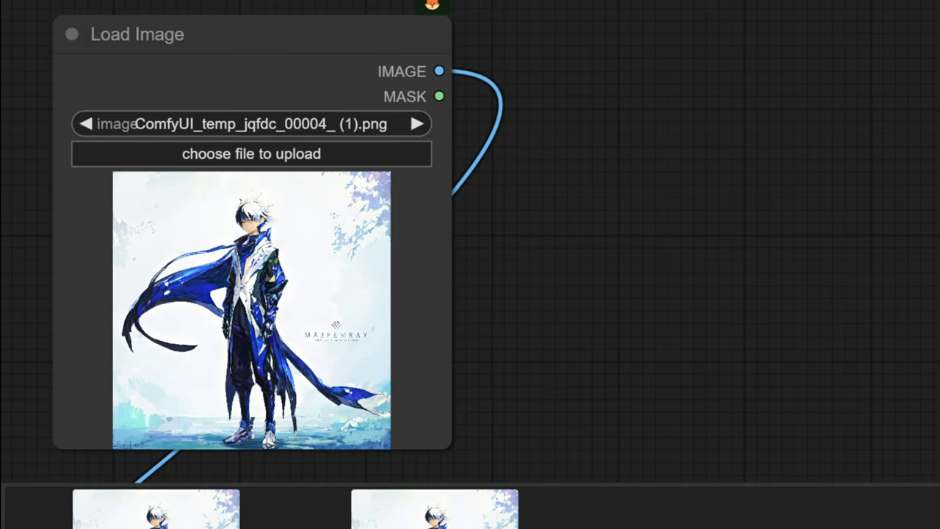
Mask the character's head in the Load Image picture using a thicker brush in the mask editor, and save it to the node
{"action": "left_click_drag", "start_coordinate": [316, 436], "coordinate": [426, 375]}
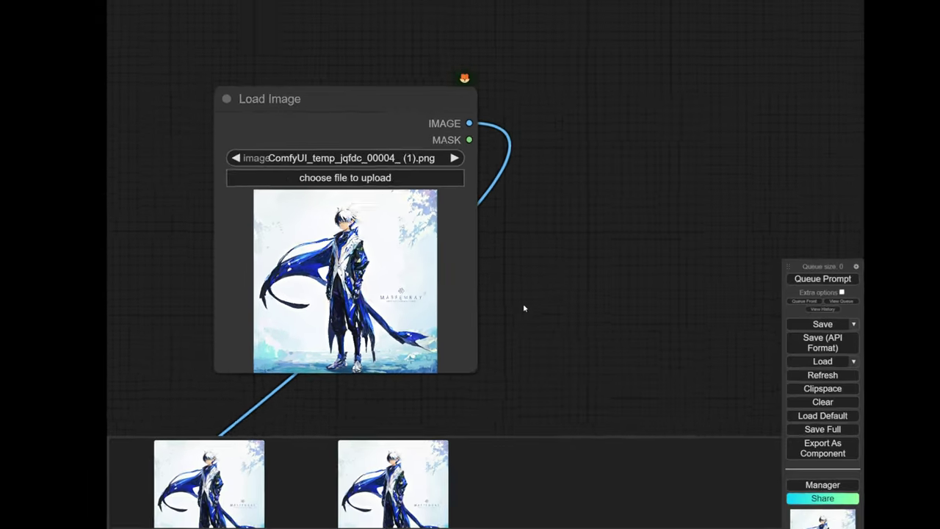
{"action": "scroll", "coordinate": [625, 293], "scroll_direction": "up", "scroll_amount": 2}
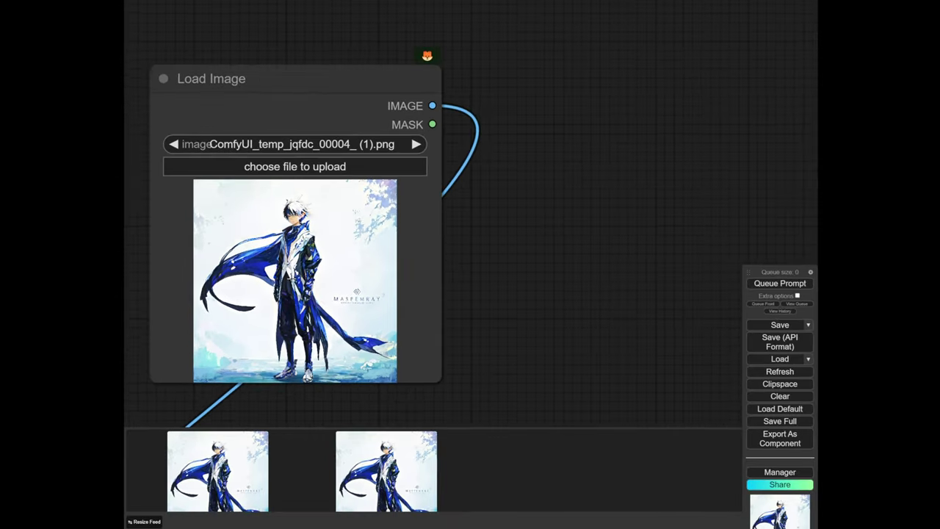
{"action": "right_click", "coordinate": [278, 226]}
{"action": "left_click", "coordinate": [316, 454]}
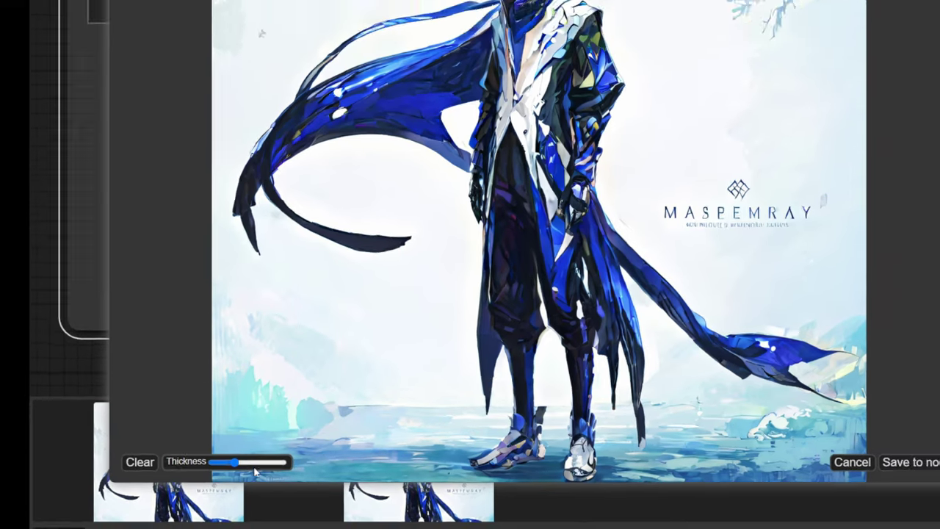
{"action": "left_click_drag", "start_coordinate": [225, 459], "coordinate": [266, 459]}
{"action": "mouse_move", "coordinate": [481, 102]}
{"action": "left_mouse_down"}
{"action": "mouse_move", "coordinate": [476, 116]}
{"action": "mouse_move", "coordinate": [479, 85]}
{"action": "mouse_move", "coordinate": [485, 105]}
{"action": "mouse_move", "coordinate": [482, 90]}
{"action": "mouse_move", "coordinate": [457, 98]}
{"action": "mouse_move", "coordinate": [484, 78]}
{"action": "left_mouse_up"}
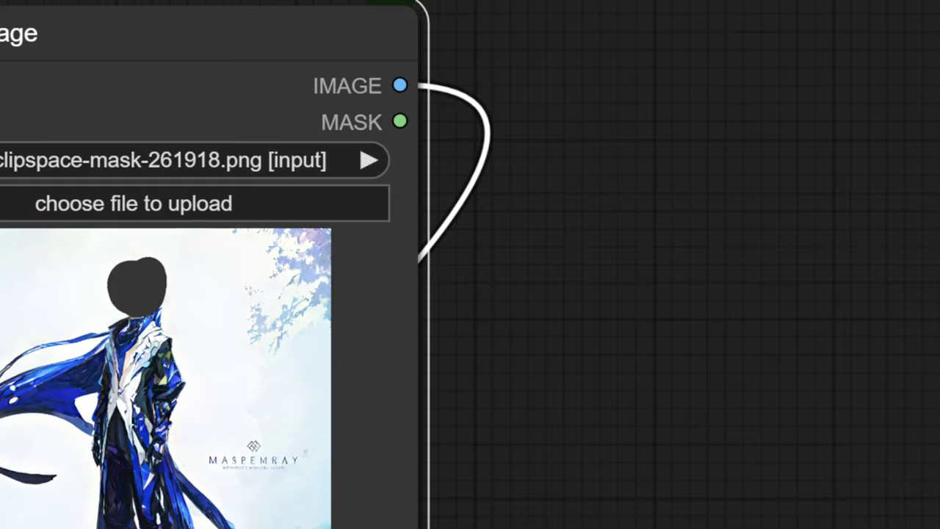
{"action": "scroll", "coordinate": [417, 298], "scroll_direction": "down", "scroll_amount": 4}
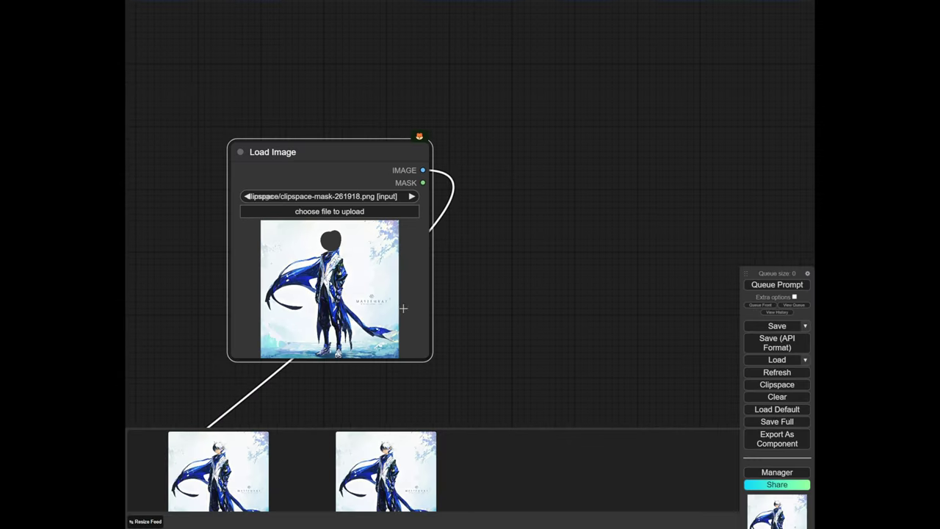
Add a Preview Bridge (Image) node beyond the Load Image node, leaving space between them
{"action": "left_click_drag", "start_coordinate": [550, 248], "coordinate": [497, 260]}
{"action": "double_click", "coordinate": [507, 257]}
{"action": "type", "text": "preview"}
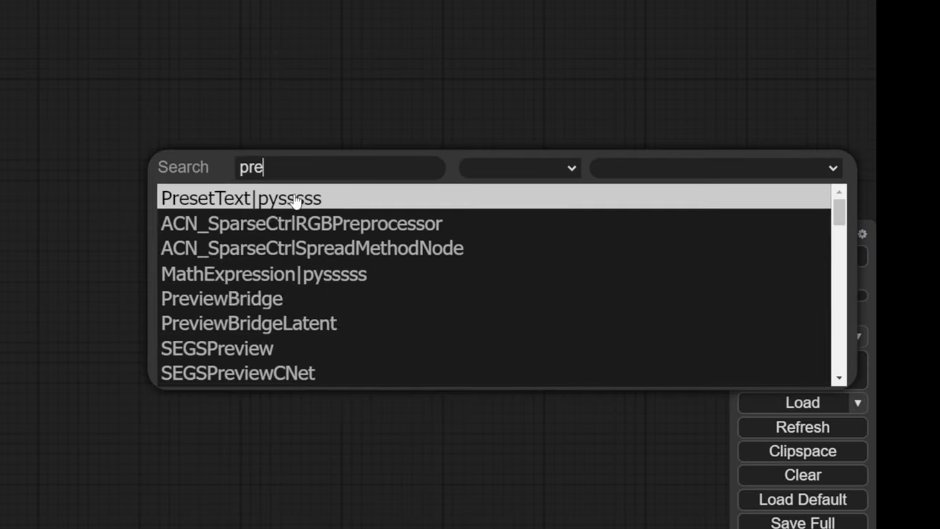
{"action": "key", "text": "Return"}
{"action": "scroll", "coordinate": [294, 195], "scroll_direction": "up", "scroll_amount": 2}
{"action": "left_click_drag", "start_coordinate": [589, 173], "coordinate": [512, 125]}
{"action": "mouse_move", "coordinate": [467, 141]}
{"action": "left_mouse_down"}
{"action": "mouse_move", "coordinate": [504, 154]}
{"action": "mouse_move", "coordinate": [455, 159]}
{"action": "mouse_move", "coordinate": [464, 149]}
{"action": "left_mouse_up"}
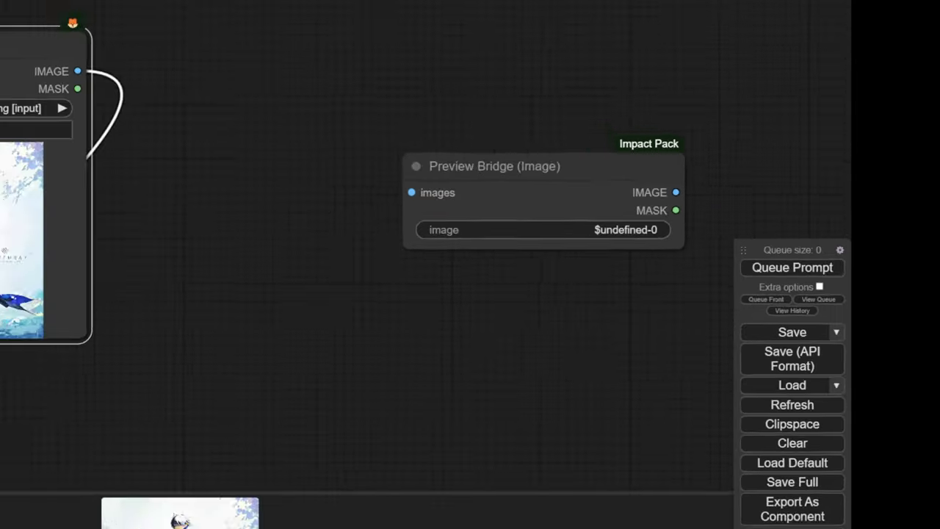
{"action": "scroll", "coordinate": [332, 249], "scroll_direction": "down", "scroll_amount": 2}
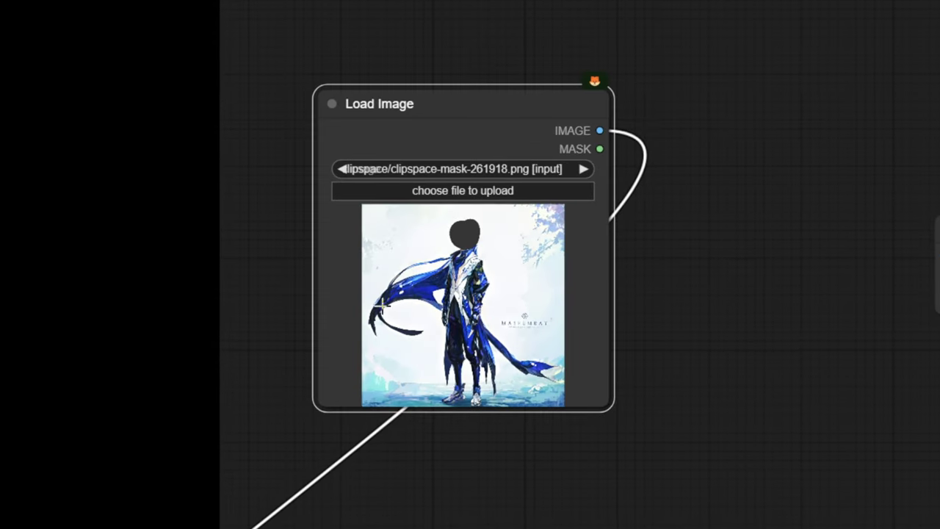
{"action": "left_click_drag", "start_coordinate": [600, 149], "coordinate": [685, 156]}
{"action": "left_click", "coordinate": [759, 77]}
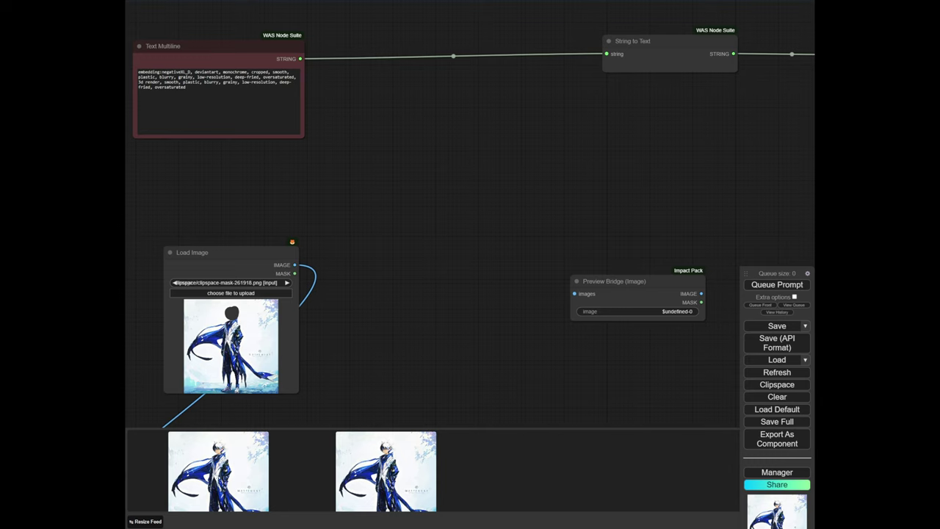
Add an ImageCrop node between the Load Image and Preview Bridge (Image) nodes
{"action": "double_click", "coordinate": [394, 325]}
{"action": "type", "text": "imagecrop"}
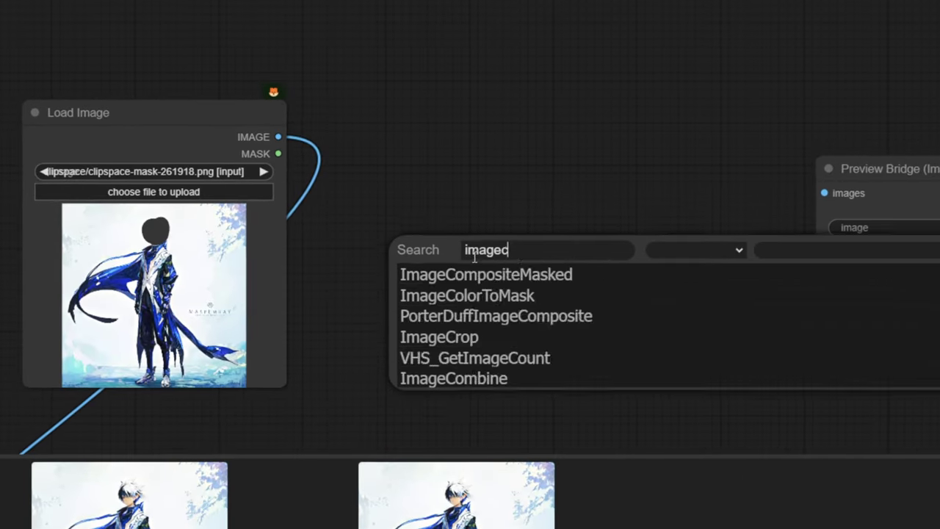
{"action": "key", "text": "Return"}
{"action": "scroll", "coordinate": [474, 255], "scroll_direction": "up", "scroll_amount": 2}
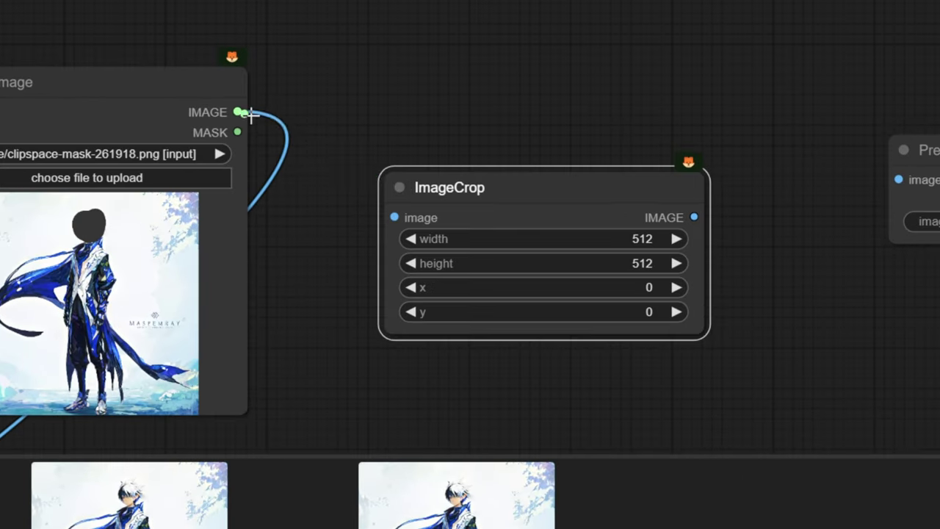
Connect the Load Image node's IMAGE output to the ImageCrop node's image input
{"action": "left_click_drag", "start_coordinate": [242, 110], "coordinate": [395, 216]}
{"action": "scroll", "coordinate": [821, 256], "scroll_direction": "up", "scroll_amount": 4}
{"action": "mouse_move", "coordinate": [592, 191]}
{"action": "left_mouse_down"}
{"action": "mouse_move", "coordinate": [600, 204]}
{"action": "mouse_move", "coordinate": [596, 180]}
{"action": "left_mouse_up"}
{"action": "scroll", "coordinate": [664, 180], "scroll_direction": "down", "scroll_amount": 5}
{"action": "left_click_drag", "start_coordinate": [742, 209], "coordinate": [652, 199]}
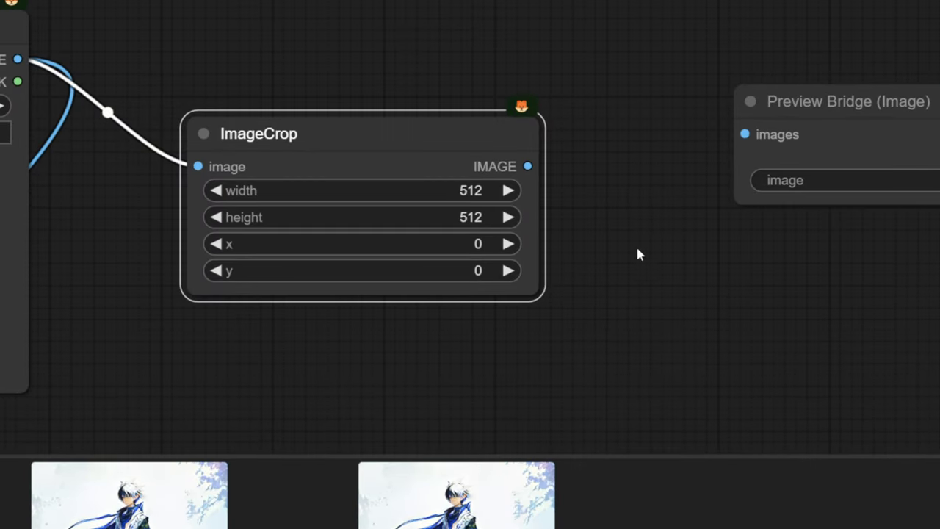
Set the ImageCrop node's width and height to 768
{"action": "left_click_drag", "start_coordinate": [258, 343], "coordinate": [511, 327]}
{"action": "scroll", "coordinate": [511, 327], "scroll_direction": "up", "scroll_amount": 3}
{"action": "scroll", "coordinate": [362, 301], "scroll_direction": "down", "scroll_amount": 2}
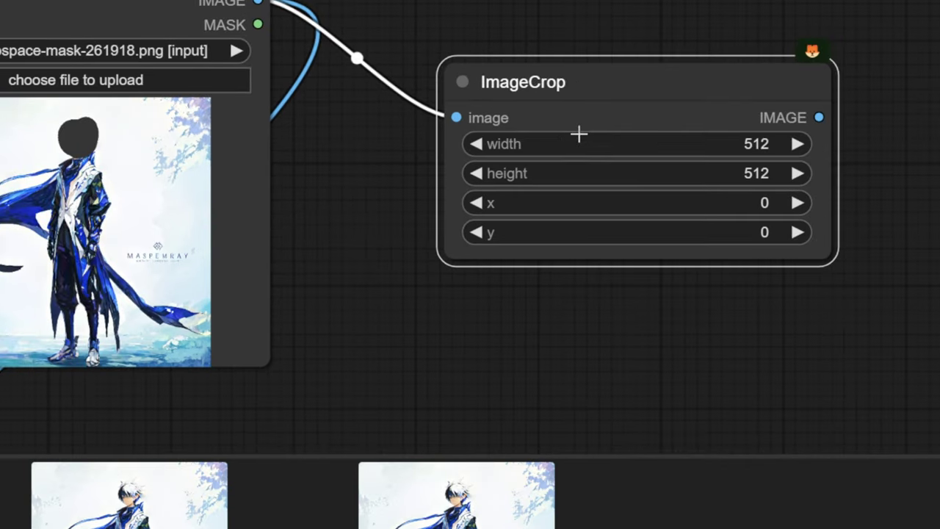
{"action": "left_click_drag", "start_coordinate": [578, 134], "coordinate": [659, 142]}
{"action": "left_click", "coordinate": [659, 142]}
{"action": "type", "text": "768"}
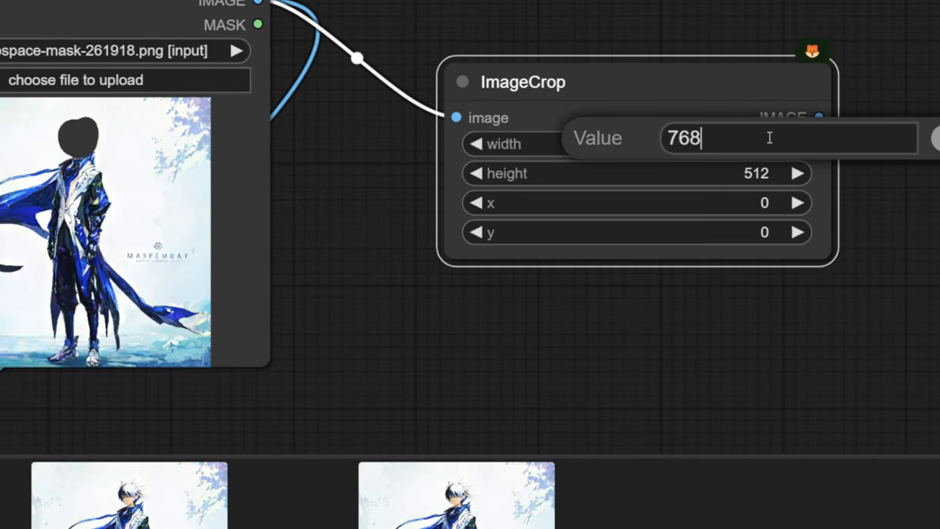
{"action": "key", "text": "Return"}
{"action": "left_click", "coordinate": [761, 173]}
{"action": "type", "text": "768"}
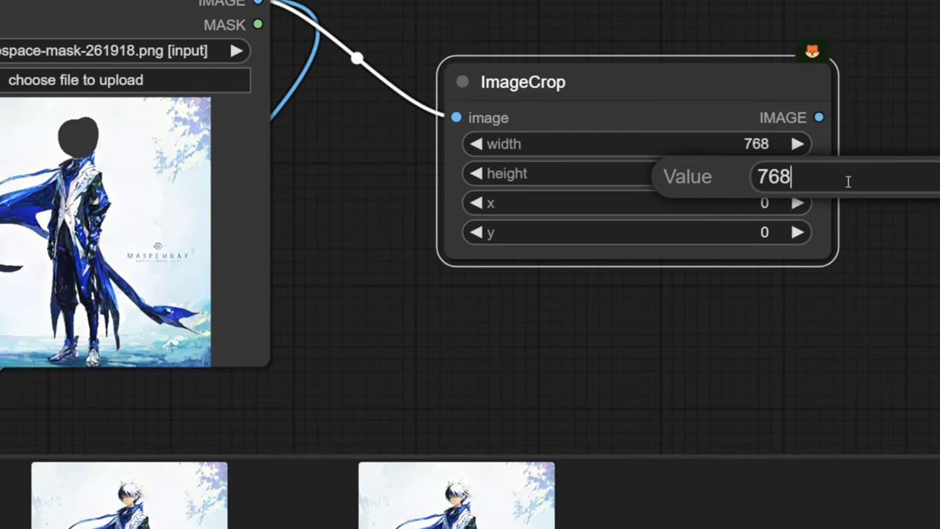
{"action": "key", "text": "Return"}
Connect the ImageCrop node's IMAGE output to the images input of the Preview Bridge (Image) node
{"action": "left_click_drag", "start_coordinate": [855, 257], "coordinate": [463, 186]}
{"action": "scroll", "coordinate": [462, 187], "scroll_direction": "down", "scroll_amount": 3}
{"action": "left_click_drag", "start_coordinate": [434, 82], "coordinate": [619, 55]}
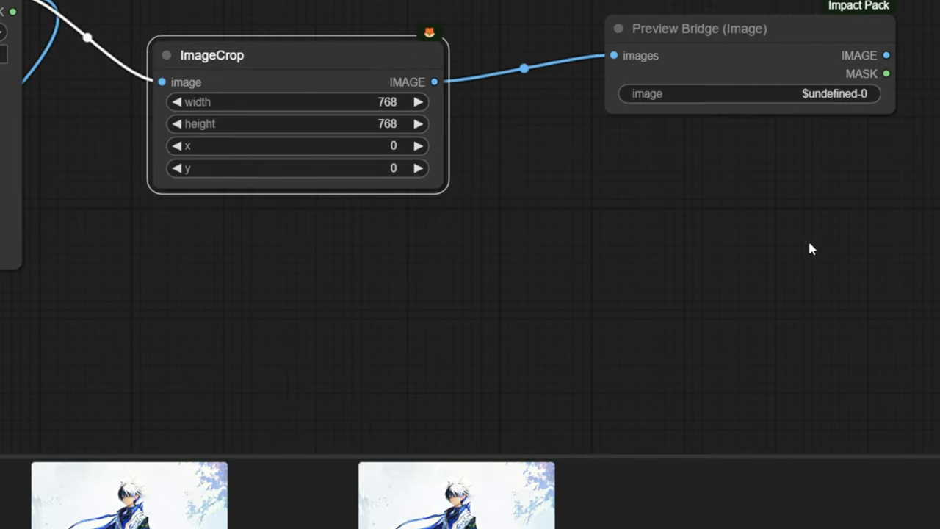
Add a Preview Image node below the Preview Bridge (Image) node and feed it from the ImageCrop node's IMAGE output
{"action": "left_click_drag", "start_coordinate": [810, 248], "coordinate": [939, 235]}
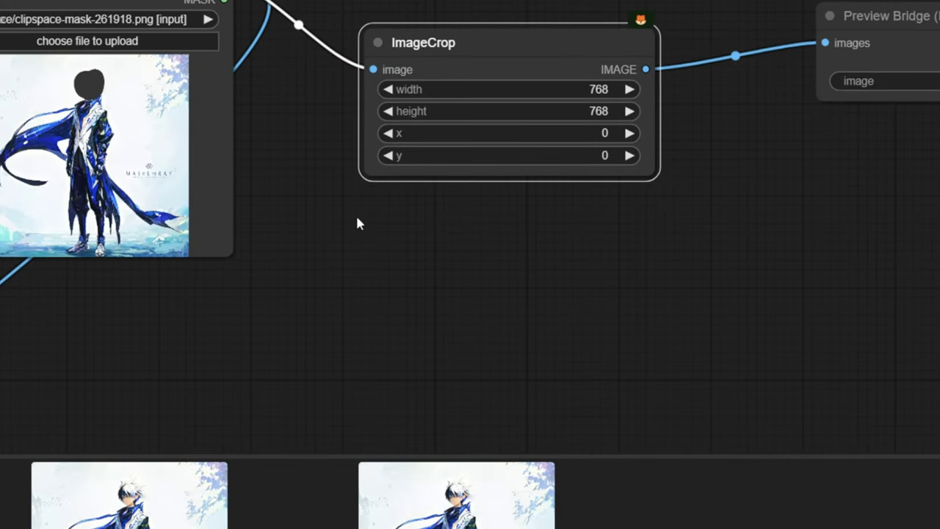
{"action": "double_click", "coordinate": [894, 271]}
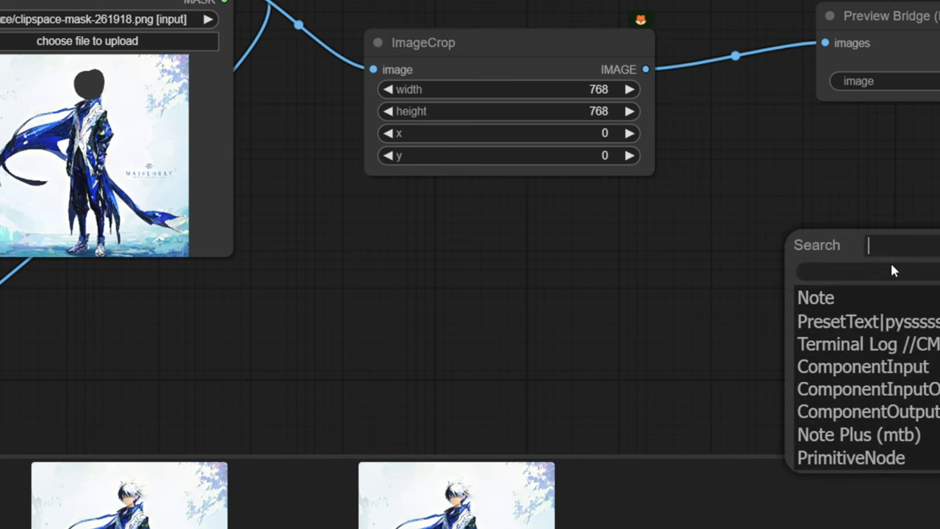
{"action": "type", "text": "preview"}
{"action": "key", "text": "Return"}
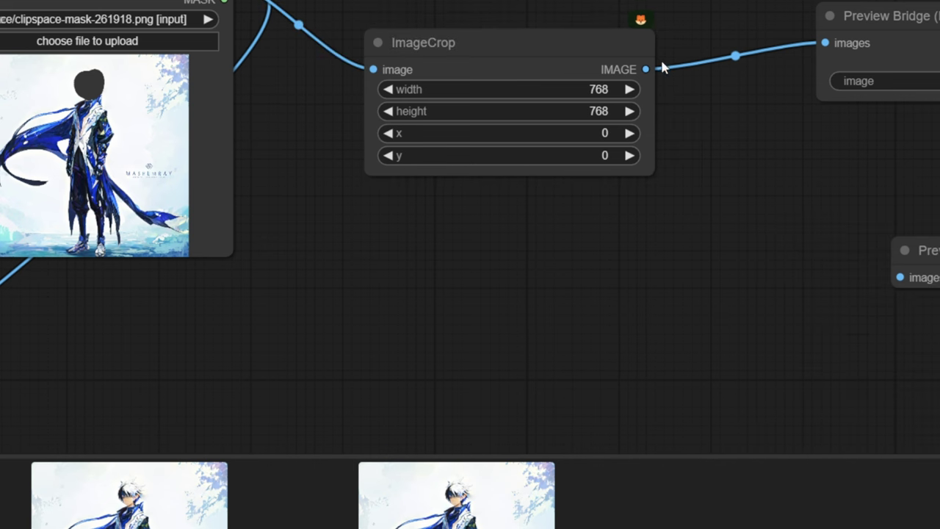
{"action": "left_click_drag", "start_coordinate": [647, 70], "coordinate": [901, 277]}
{"action": "left_click_drag", "start_coordinate": [900, 277], "coordinate": [900, 277]}
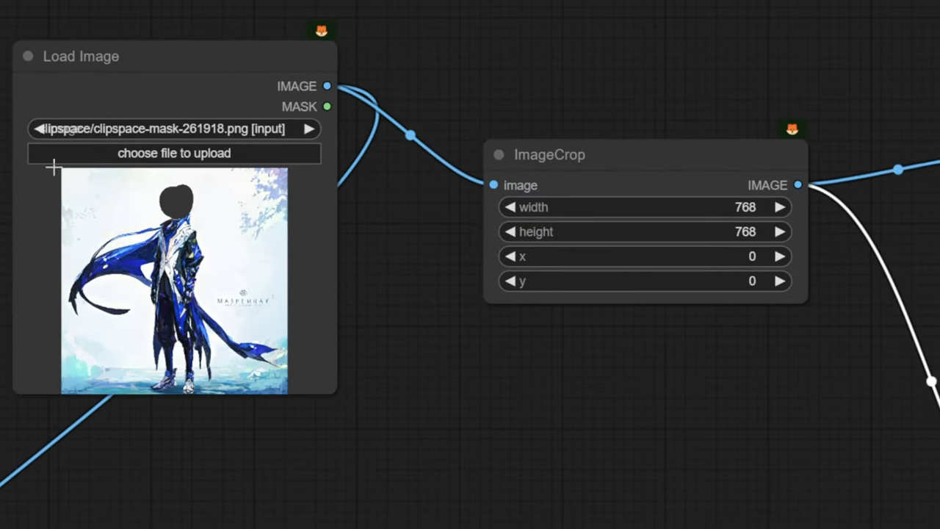
Adjust the ImageCrop offset to x 650 and y 66 so the crop frames the character's head and upper body
{"action": "scroll", "coordinate": [735, 382], "scroll_direction": "down", "scroll_amount": 4}
{"action": "left_click_drag", "start_coordinate": [727, 370], "coordinate": [519, 333]}
{"action": "scroll", "coordinate": [520, 333], "scroll_direction": "up", "scroll_amount": 4}
{"action": "left_click_drag", "start_coordinate": [561, 258], "coordinate": [657, 261]}
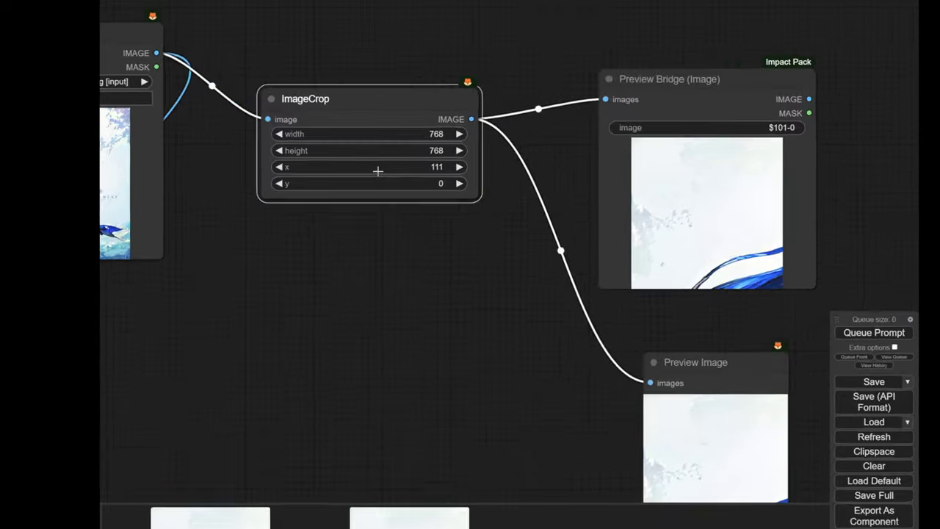
{"action": "left_click_drag", "start_coordinate": [377, 170], "coordinate": [521, 203]}
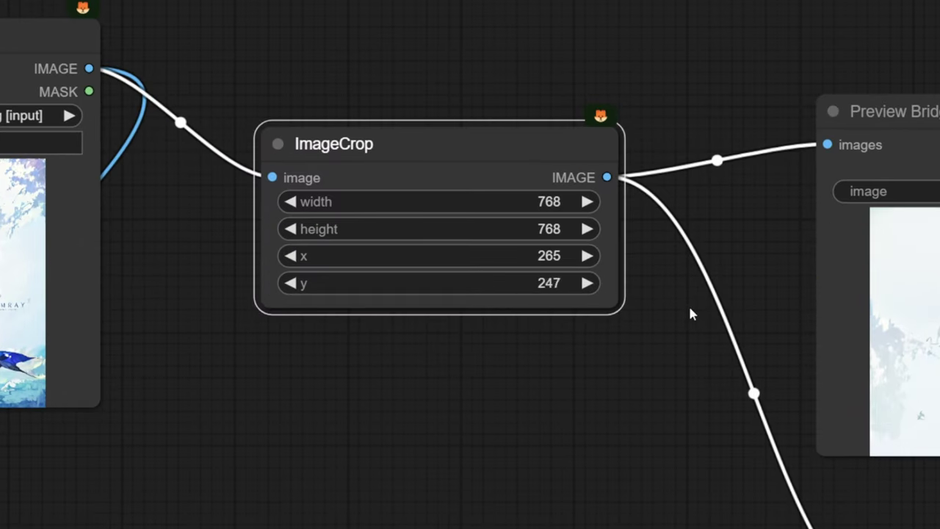
{"action": "left_click_drag", "start_coordinate": [690, 309], "coordinate": [748, 314]}
{"action": "left_click_drag", "start_coordinate": [478, 258], "coordinate": [591, 289]}
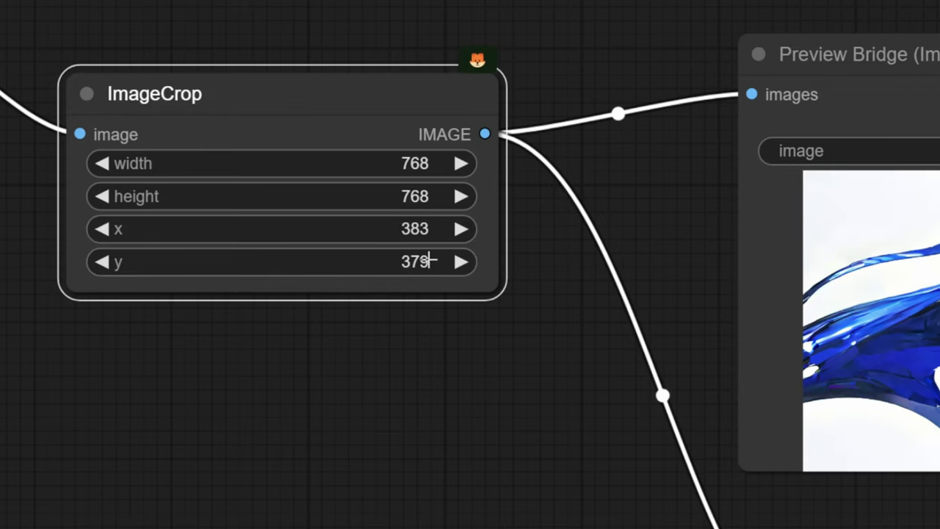
{"action": "left_click_drag", "start_coordinate": [430, 260], "coordinate": [324, 262]}
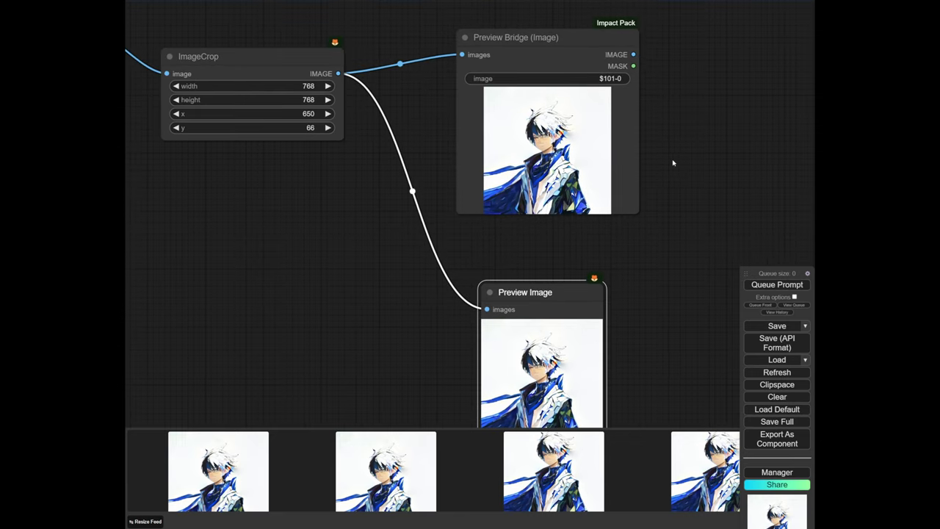
Open the Preview Bridge (Image) picture in the MaskEditor to look at it, and close it without painting a mask
{"action": "left_click_drag", "start_coordinate": [673, 163], "coordinate": [627, 247]}
{"action": "scroll", "coordinate": [360, 169], "scroll_direction": "down", "scroll_amount": 4}
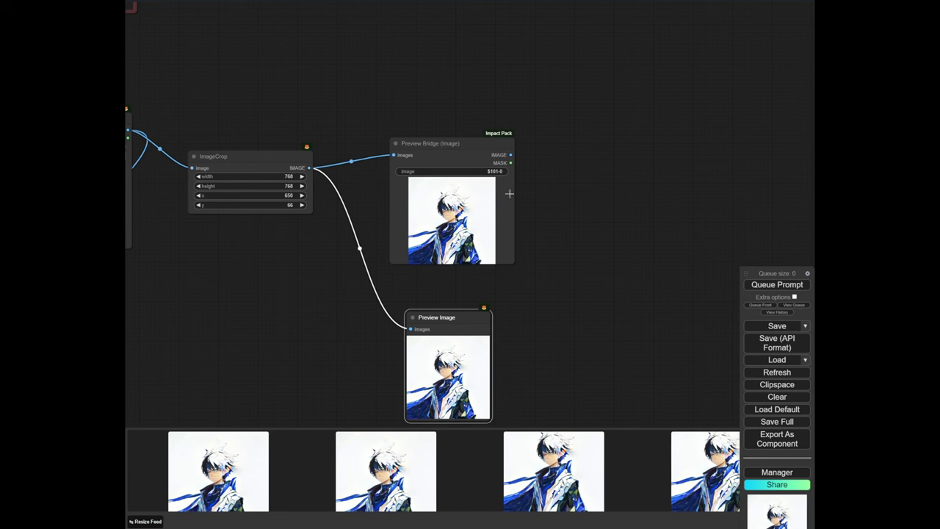
{"action": "scroll", "coordinate": [558, 217], "scroll_direction": "up", "scroll_amount": 3}
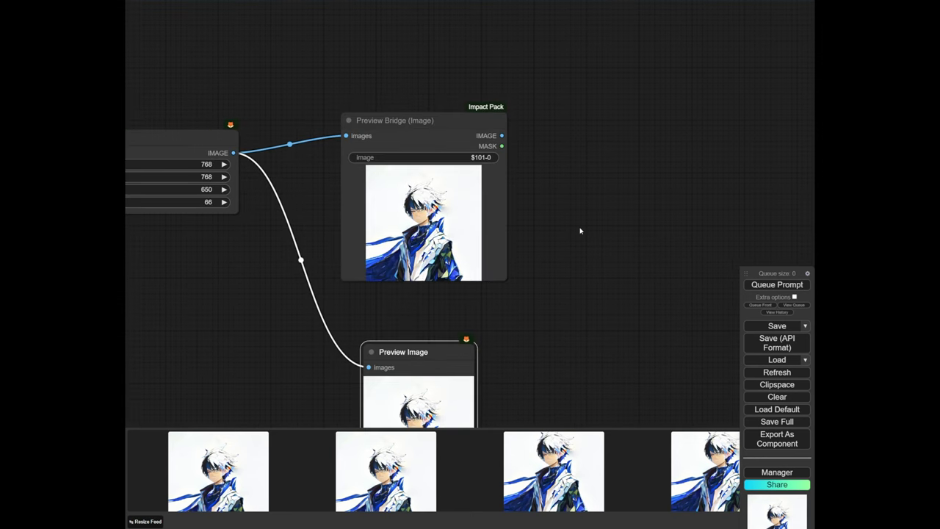
{"action": "left_click_drag", "start_coordinate": [442, 308], "coordinate": [513, 210]}
{"action": "scroll", "coordinate": [480, 230], "scroll_direction": "down", "scroll_amount": 1}
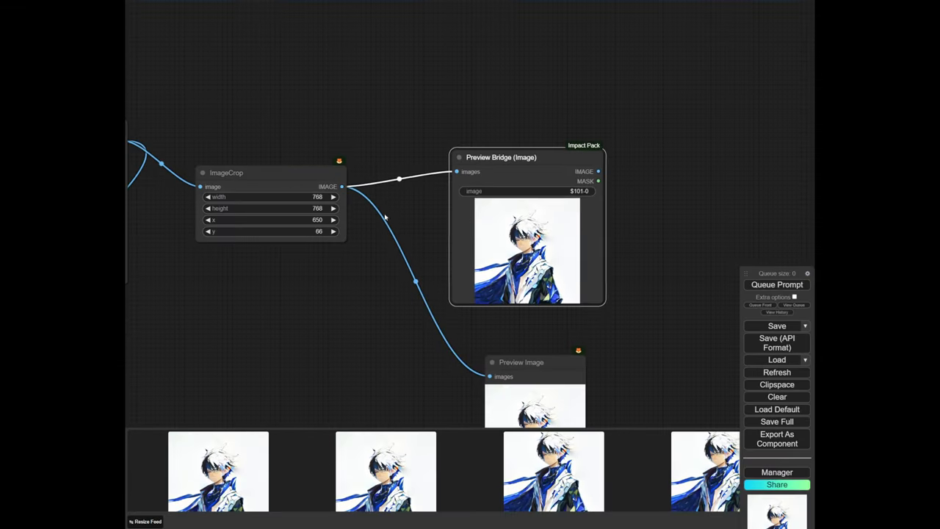
{"action": "scroll", "coordinate": [340, 181], "scroll_direction": "up", "scroll_amount": 2}
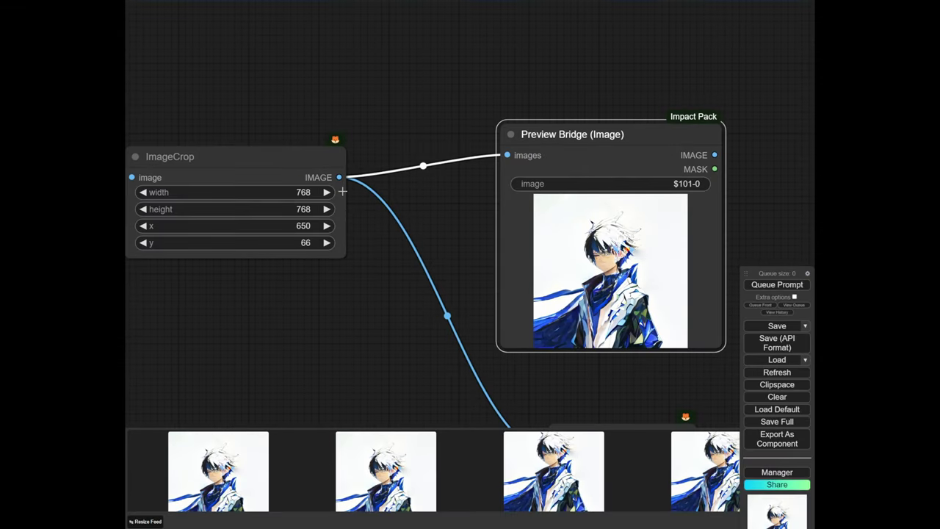
{"action": "left_click_drag", "start_coordinate": [611, 163], "coordinate": [630, 157]}
{"action": "left_click_drag", "start_coordinate": [736, 178], "coordinate": [619, 186]}
{"action": "right_click", "coordinate": [507, 277]}
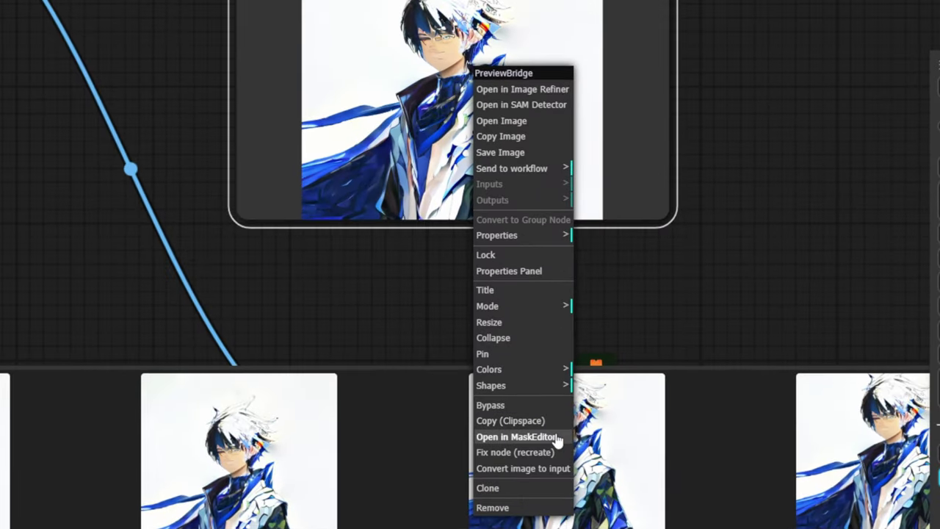
{"action": "left_click", "coordinate": [555, 442]}
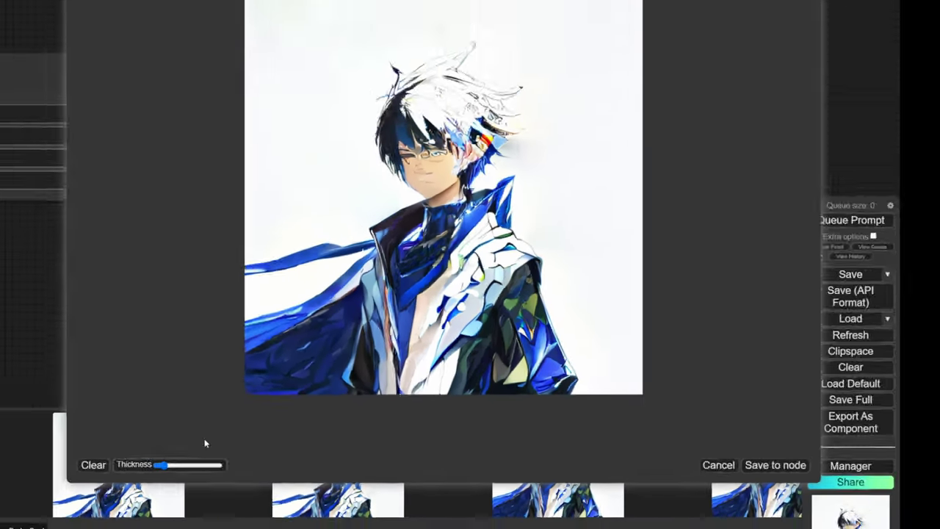
{"action": "left_click", "coordinate": [806, 452]}
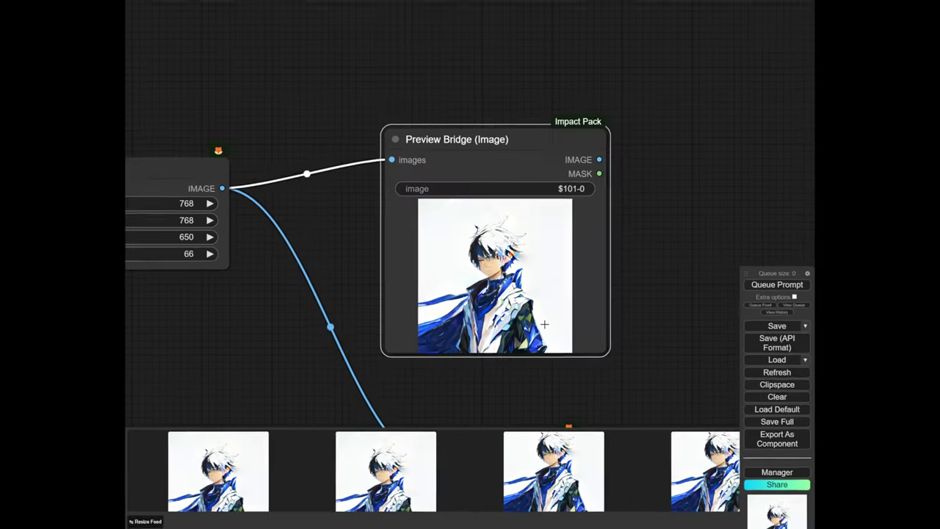
Mask the character's face in the Preview Bridge (Image) picture with the SAM Detector, using points on the face, and save it to the node
{"action": "right_click", "coordinate": [505, 293]}
{"action": "left_click", "coordinate": [549, 116]}
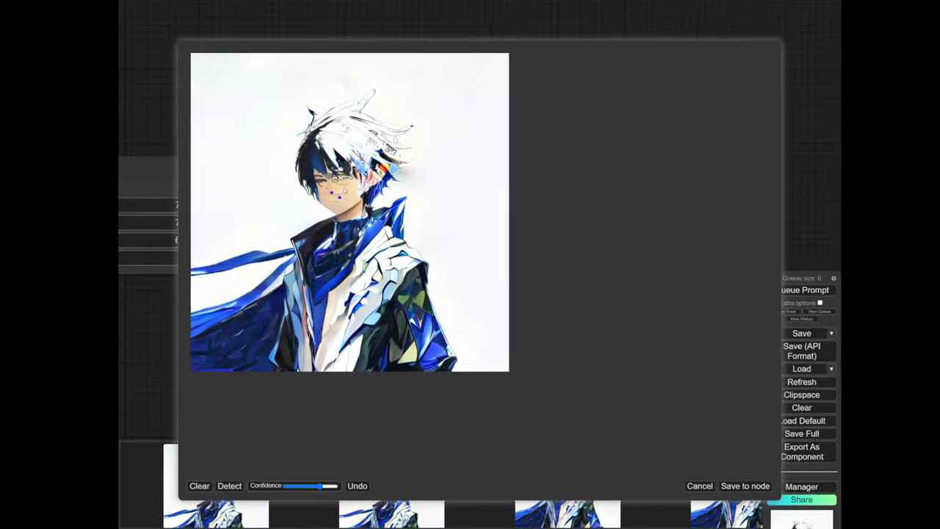
{"action": "left_click", "coordinate": [351, 185]}
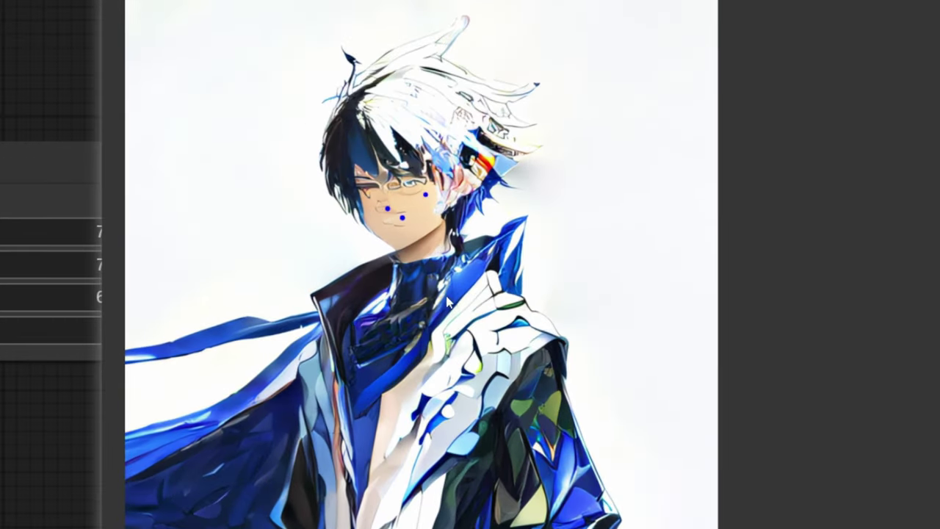
{"action": "left_click", "coordinate": [230, 485]}
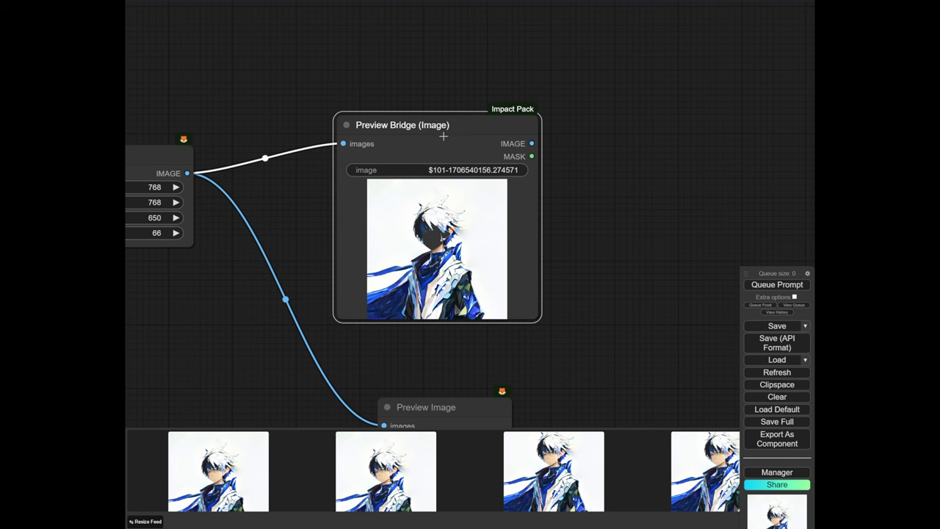
{"action": "scroll", "coordinate": [268, 115], "scroll_direction": "down", "scroll_amount": 3}
{"action": "left_click_drag", "start_coordinate": [269, 115], "coordinate": [520, 145]}
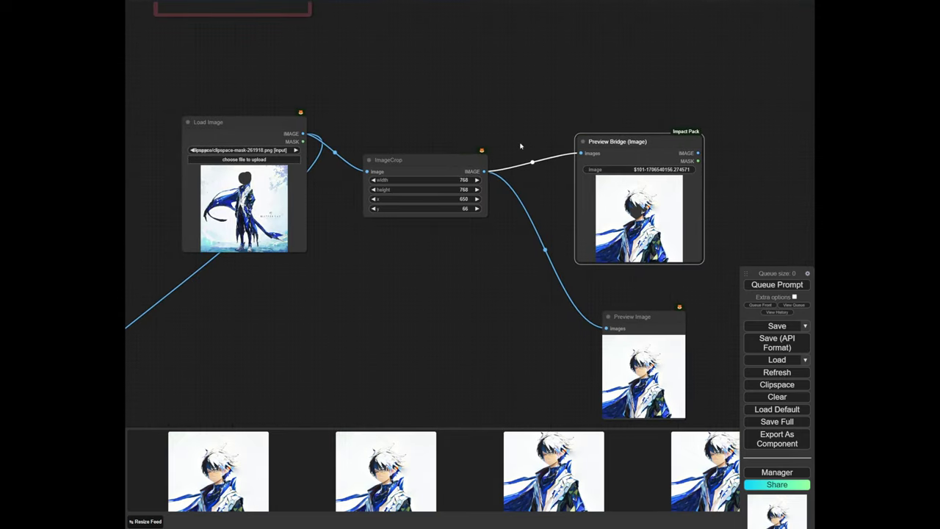
{"action": "right_click", "coordinate": [262, 202]}
{"action": "left_click", "coordinate": [275, 409]}
Add the Canvas Tab node Edit In Another Tab in the empty space beyond the Preview Bridge (Image) node
{"action": "left_click_drag", "start_coordinate": [513, 291], "coordinate": [266, 288]}
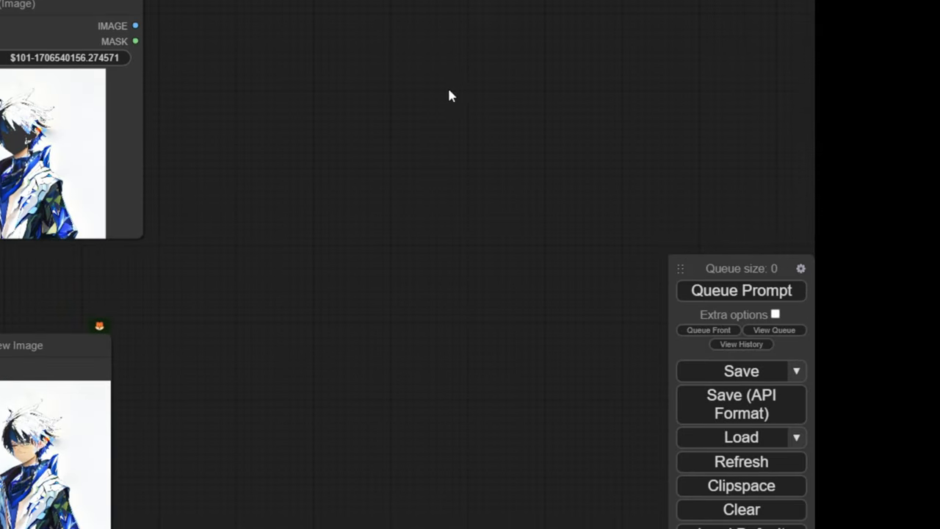
{"action": "double_click", "coordinate": [450, 96]}
{"action": "type", "text": "canv"}
{"action": "key", "text": "Return"}
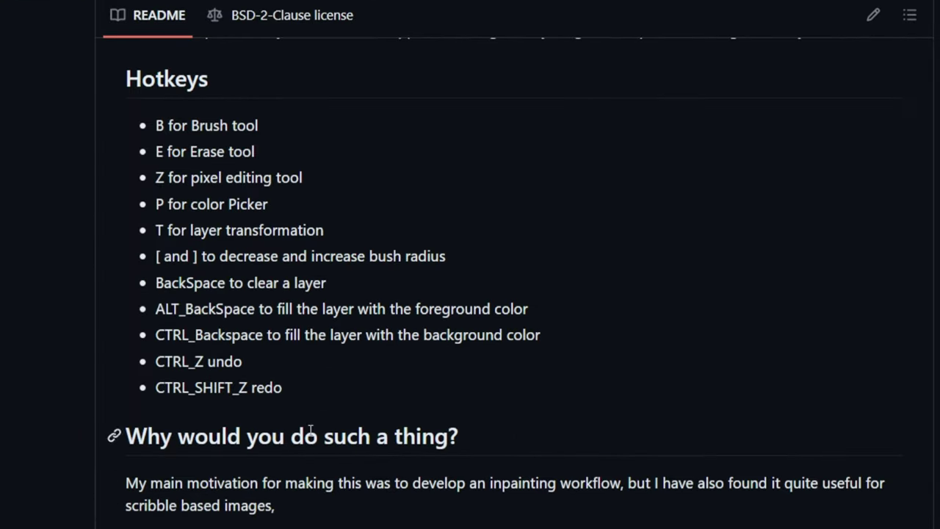
Switch to the Canvas Tab extension's README and look through its hotkeys and example node graph
{"action": "left_click_drag", "start_coordinate": [322, 388], "coordinate": [141, 127]}
{"action": "middle_click", "coordinate": [624, 367]}
{"action": "scroll", "coordinate": [623, 365], "scroll_direction": "up", "scroll_amount": 4}
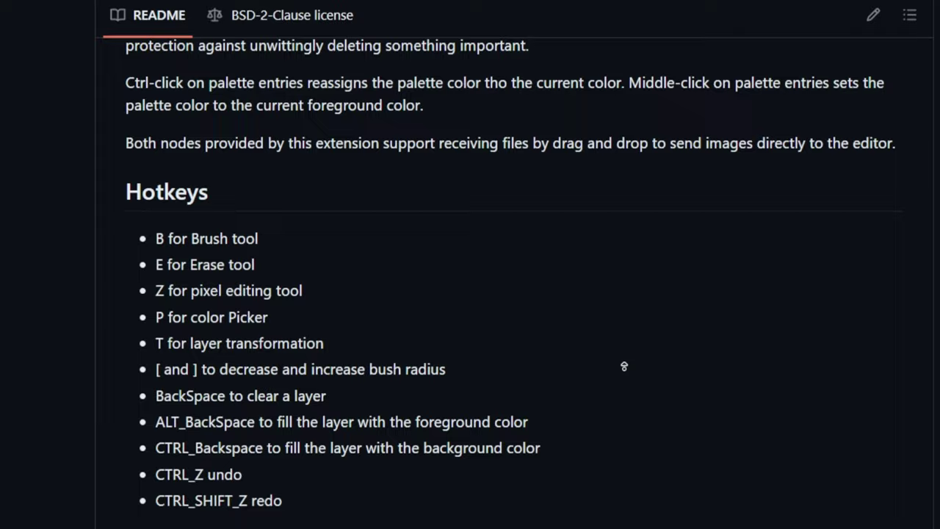
{"action": "scroll", "coordinate": [511, 510], "scroll_direction": "down", "scroll_amount": 7}
{"action": "scroll", "coordinate": [364, 412], "scroll_direction": "down", "scroll_amount": 4}
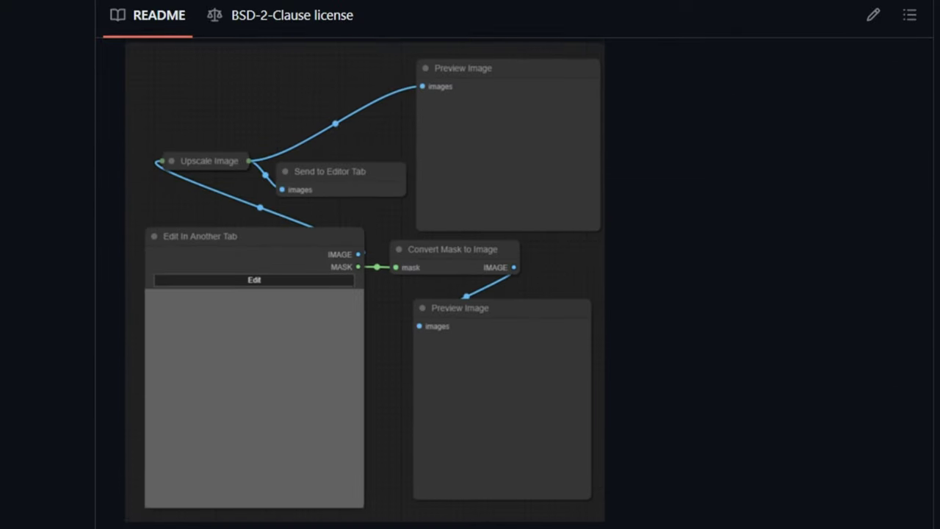
{"action": "scroll", "coordinate": [260, 210], "scroll_direction": "up", "scroll_amount": 10}
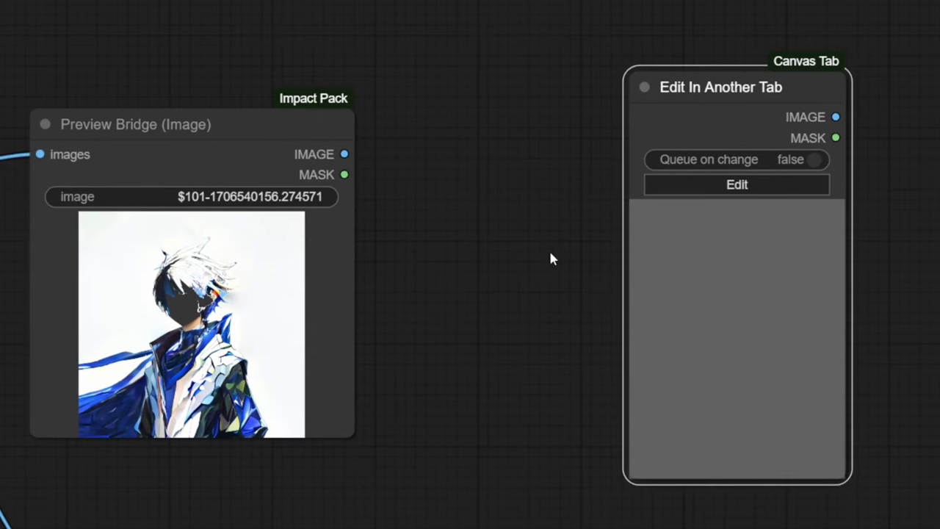
Open the canvas editor from the Edit In Another Tab node and close the Image A and Image B canvases
{"action": "left_click", "coordinate": [750, 184]}
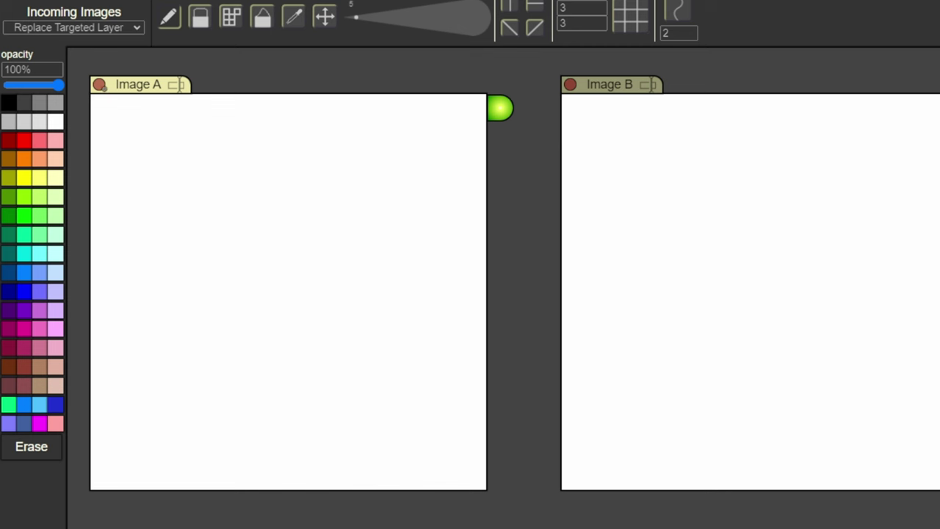
{"action": "left_click", "coordinate": [100, 84]}
{"action": "left_click", "coordinate": [570, 85]}
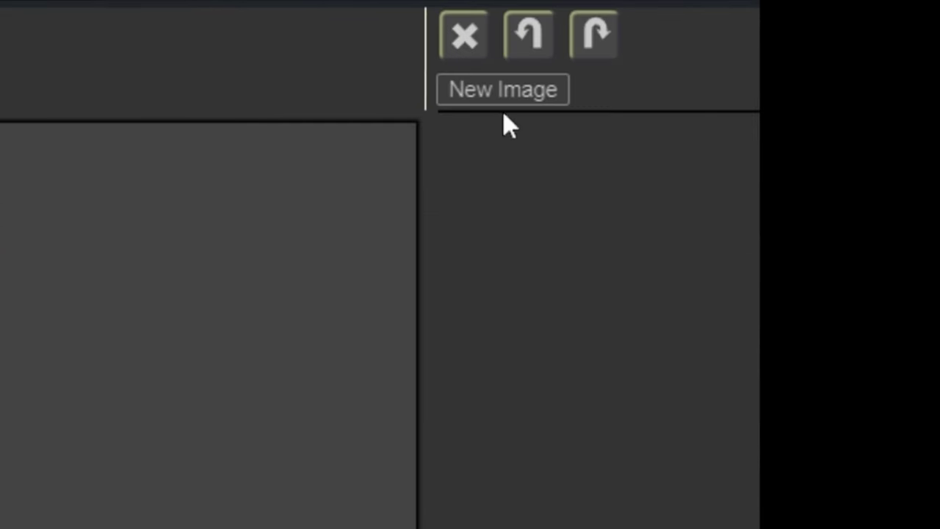
Create a new image with a width and height of 2048 in the canvas editor
{"action": "left_click", "coordinate": [527, 88]}
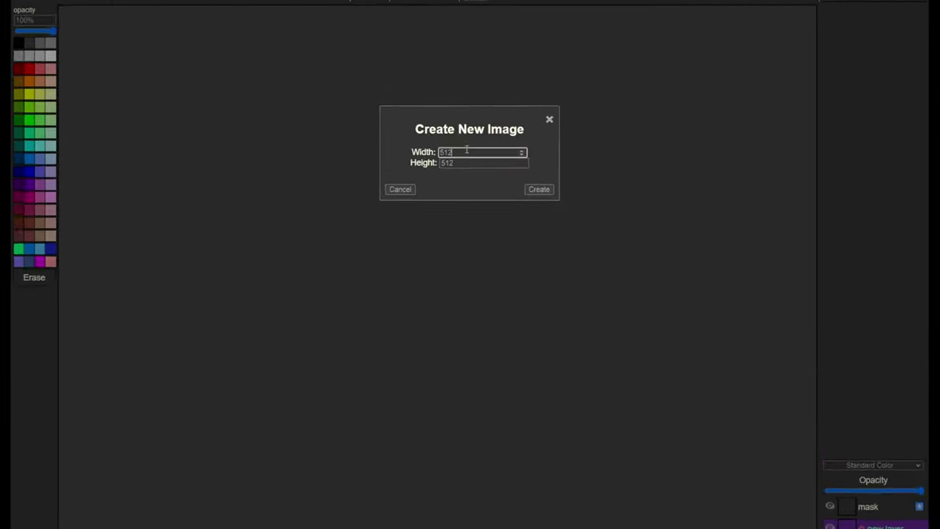
{"action": "double_click", "coordinate": [467, 149]}
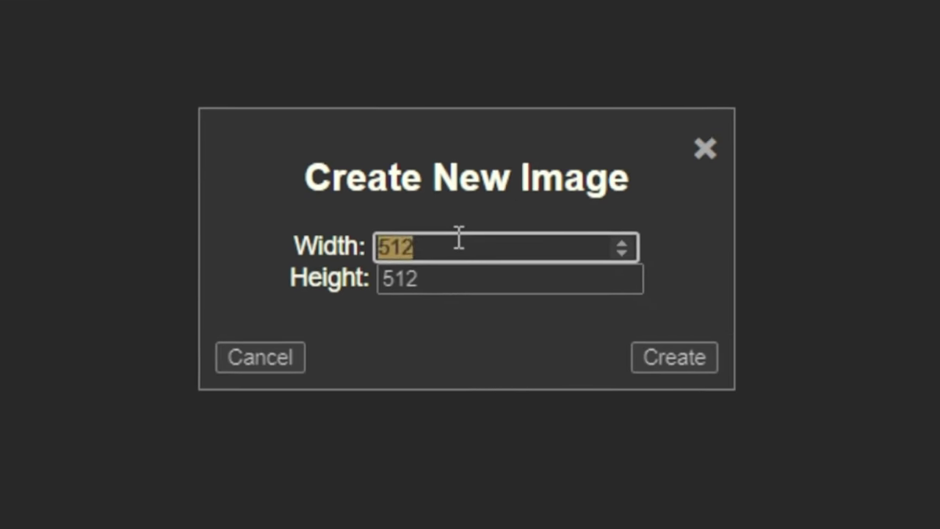
{"action": "type", "text": "2048"}
{"action": "key", "text": "Tab"}
{"action": "type", "text": "2048"}
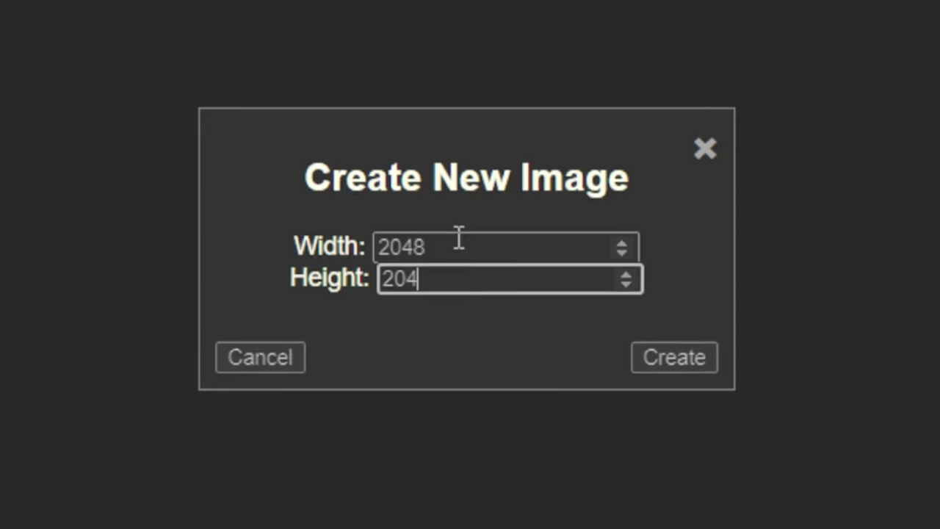
{"action": "key", "text": "Return"}
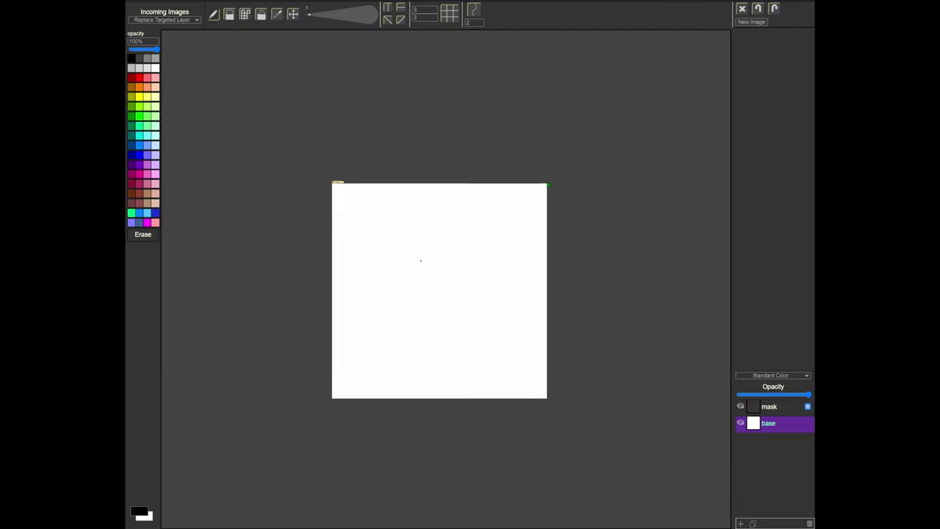
{"action": "scroll", "coordinate": [446, 287], "scroll_direction": "up", "scroll_amount": 3}
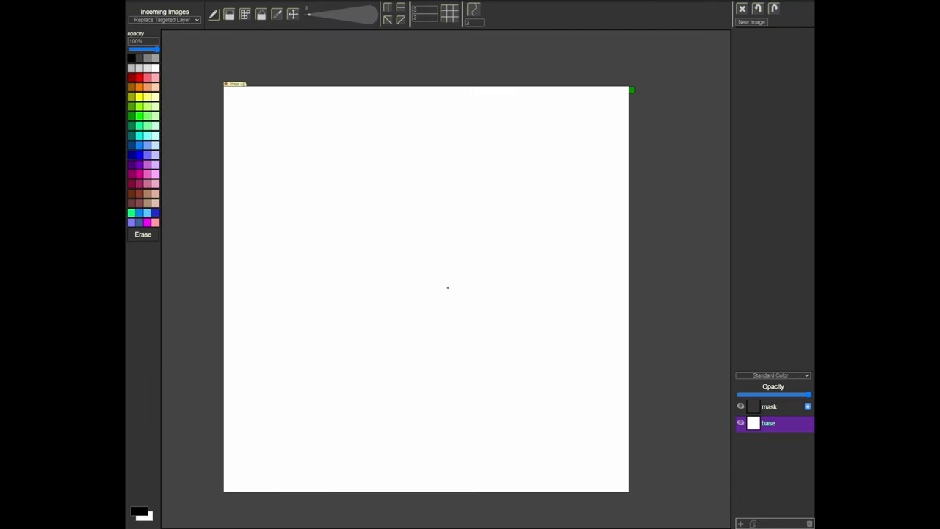
Select the mask layer, set its colour to black and raise its opacity to the maximum
{"action": "scroll", "coordinate": [445, 283], "scroll_direction": "down", "scroll_amount": 1}
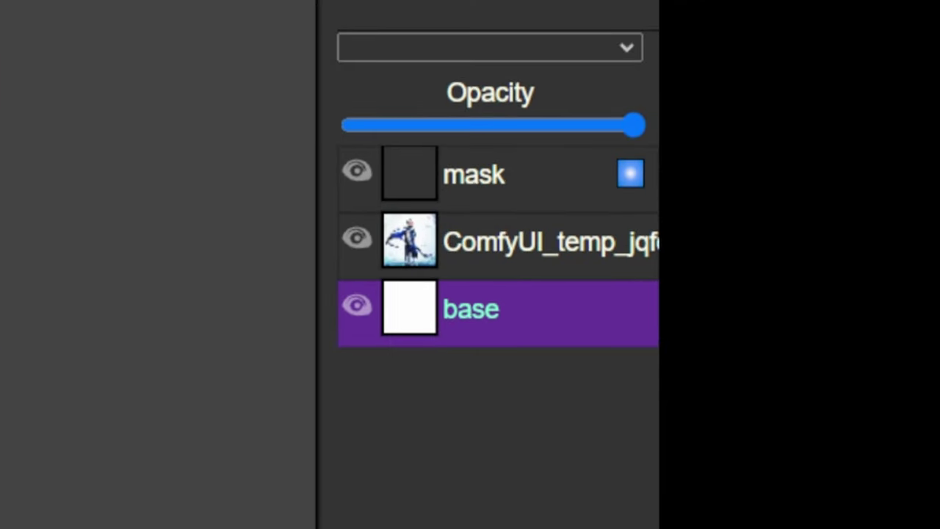
{"action": "left_click", "coordinate": [470, 166]}
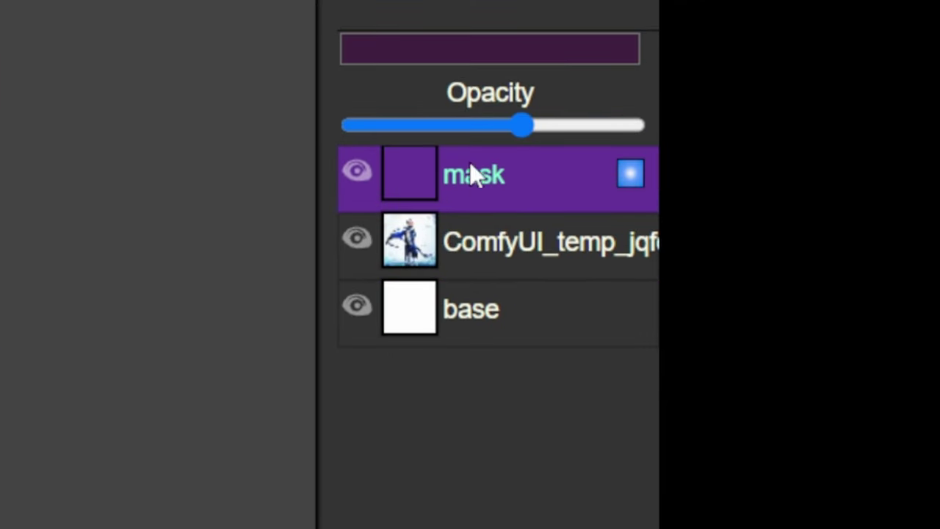
{"action": "left_click", "coordinate": [425, 49]}
{"action": "left_click_drag", "start_coordinate": [388, 201], "coordinate": [263, 299]}
{"action": "left_click_drag", "start_coordinate": [521, 125], "coordinate": [639, 124]}
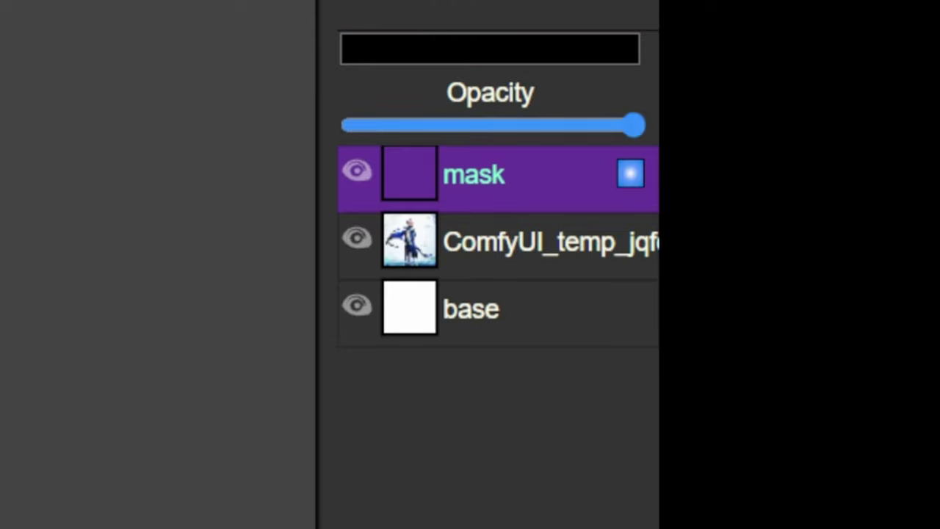
Paint a solid mask over the character's face with the brush at size 48
{"action": "scroll", "coordinate": [158, 265], "scroll_direction": "up", "scroll_amount": 5}
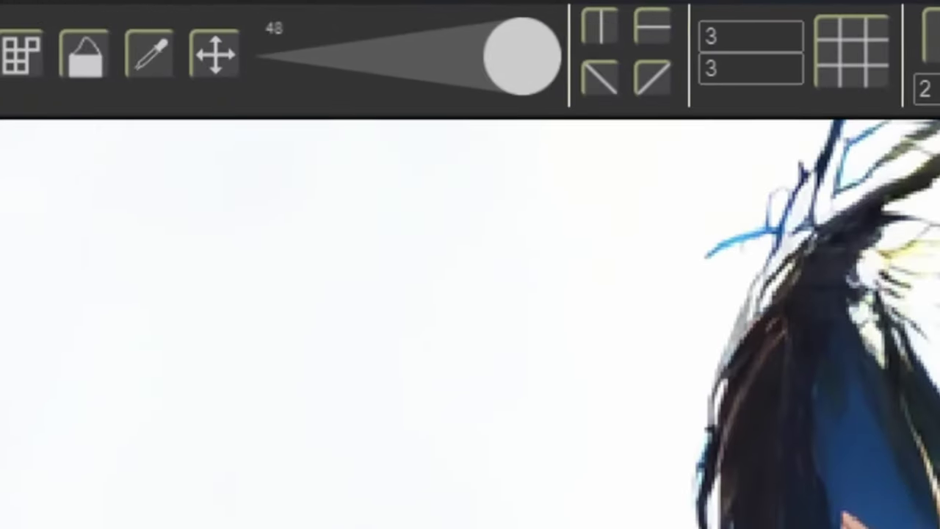
{"action": "mouse_move", "coordinate": [793, 293]}
{"action": "left_mouse_down"}
{"action": "mouse_move", "coordinate": [638, 361]}
{"action": "mouse_move", "coordinate": [491, 199]}
{"action": "mouse_move", "coordinate": [529, 171]}
{"action": "left_mouse_up"}
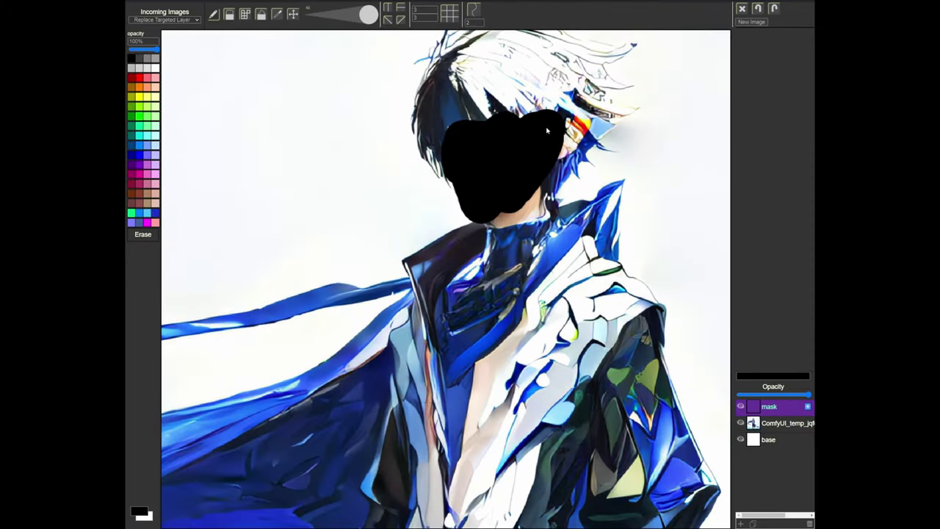
{"action": "mouse_move", "coordinate": [546, 130]}
{"action": "left_mouse_down"}
{"action": "mouse_move", "coordinate": [534, 173]}
{"action": "mouse_move", "coordinate": [468, 115]}
{"action": "left_mouse_up"}
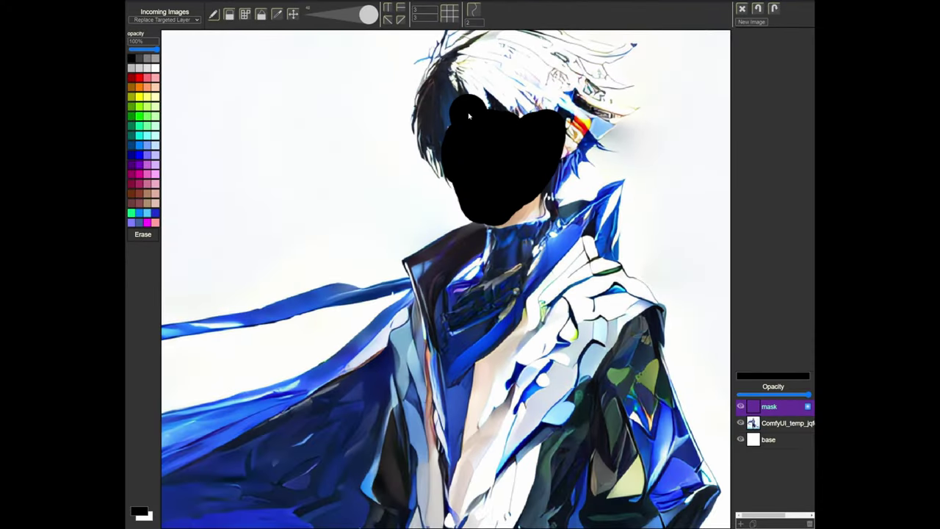
Send the masked canvas to the Edit In Another Tab node and compare the editor canvas with the node's image
{"action": "scroll", "coordinate": [415, 110], "scroll_direction": "down", "scroll_amount": 12}
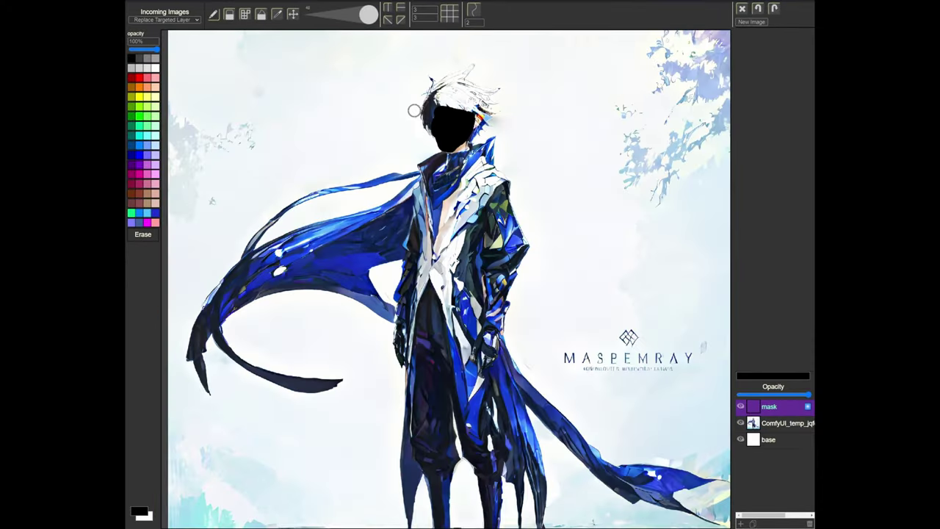
{"action": "scroll", "coordinate": [411, 110], "scroll_direction": "up", "scroll_amount": 3}
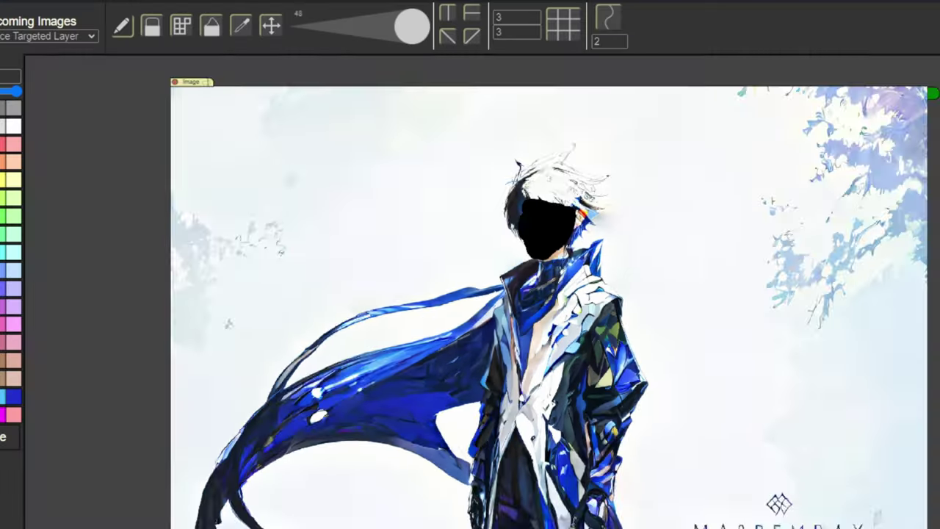
{"action": "scroll", "coordinate": [484, 294], "scroll_direction": "up", "scroll_amount": 2}
{"action": "scroll", "coordinate": [484, 294], "scroll_direction": "down", "scroll_amount": 3}
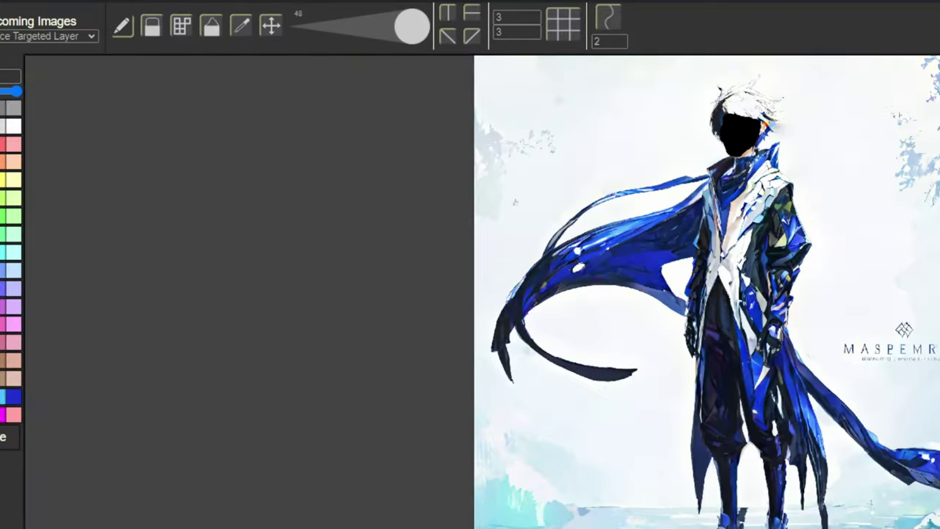
{"action": "scroll", "coordinate": [882, 147], "scroll_direction": "up", "scroll_amount": 3}
{"action": "scroll", "coordinate": [844, 161], "scroll_direction": "down", "scroll_amount": 5}
{"action": "scroll", "coordinate": [654, 111], "scroll_direction": "up", "scroll_amount": 10}
{"action": "left_click", "coordinate": [659, 106]}
{"action": "scroll", "coordinate": [584, 250], "scroll_direction": "down", "scroll_amount": 10}
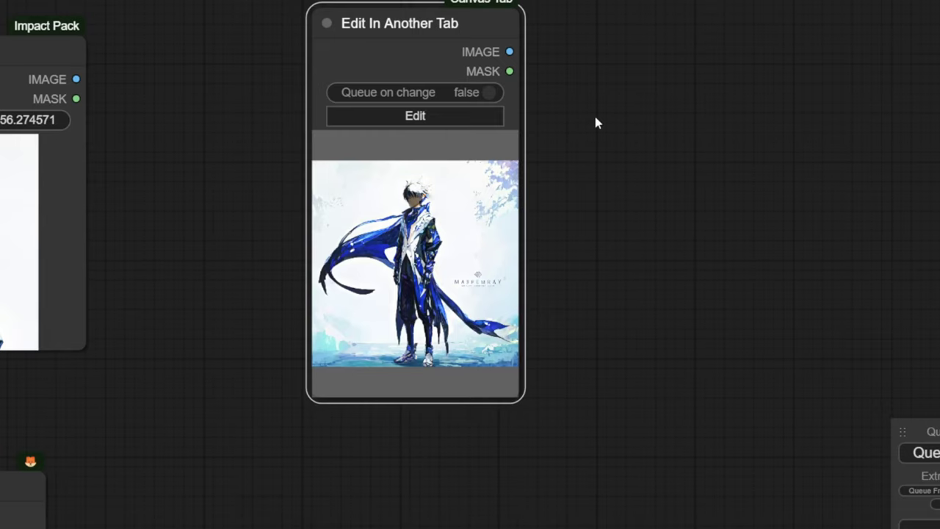
{"action": "scroll", "coordinate": [470, 232], "scroll_direction": "up", "scroll_amount": 5}
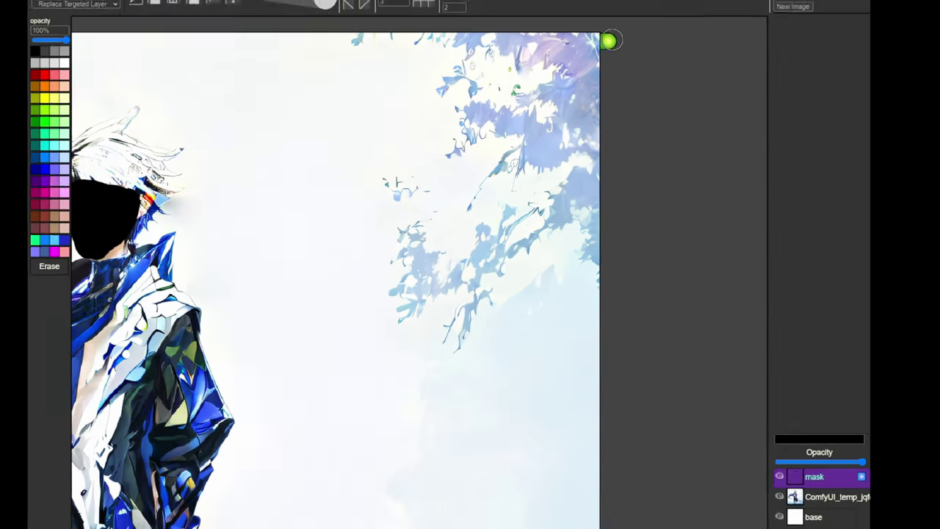
{"action": "scroll", "coordinate": [571, 63], "scroll_direction": "down", "scroll_amount": 8}
{"action": "scroll", "coordinate": [417, 252], "scroll_direction": "up", "scroll_amount": 3}
{"action": "scroll", "coordinate": [416, 250], "scroll_direction": "down", "scroll_amount": 3}
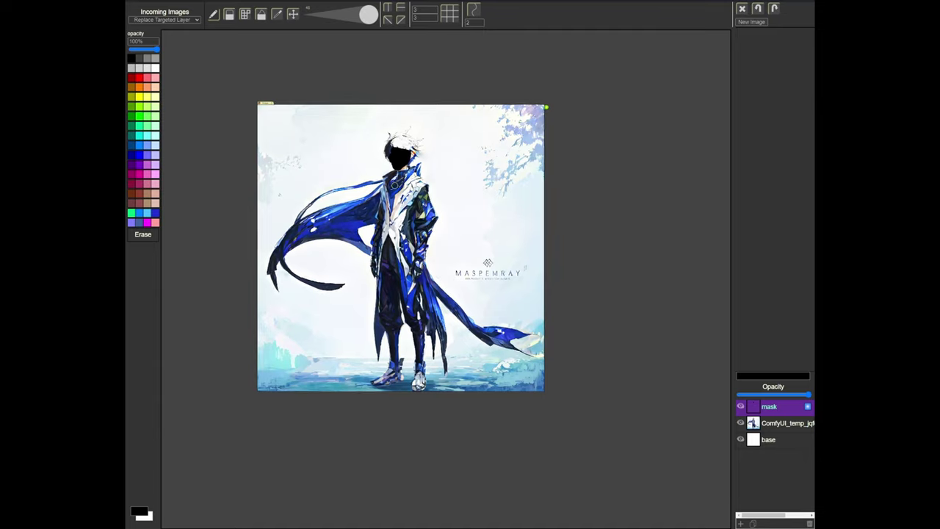
{"action": "scroll", "coordinate": [395, 185], "scroll_direction": "up", "scroll_amount": 3}
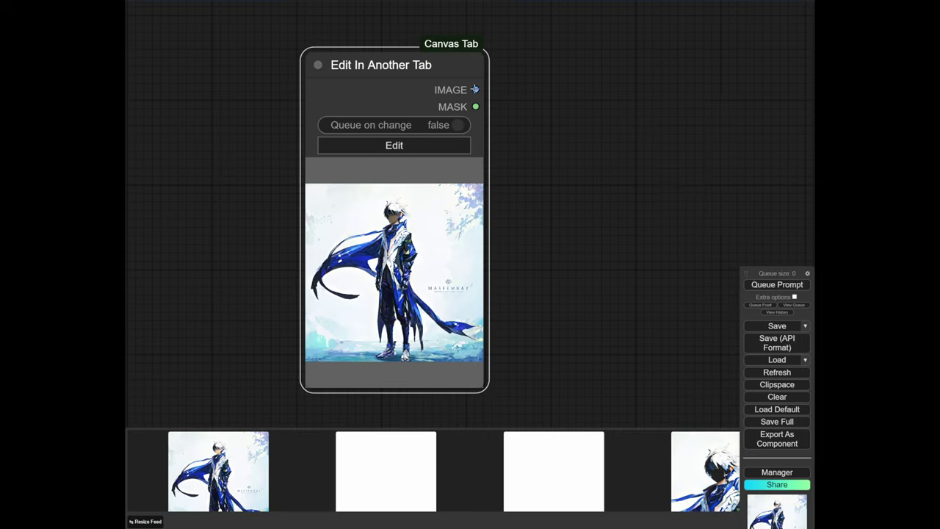
Add a Preview Image node connected to the IMAGE output of the Edit In Another Tab node
{"action": "left_click_drag", "start_coordinate": [475, 89], "coordinate": [676, 135]}
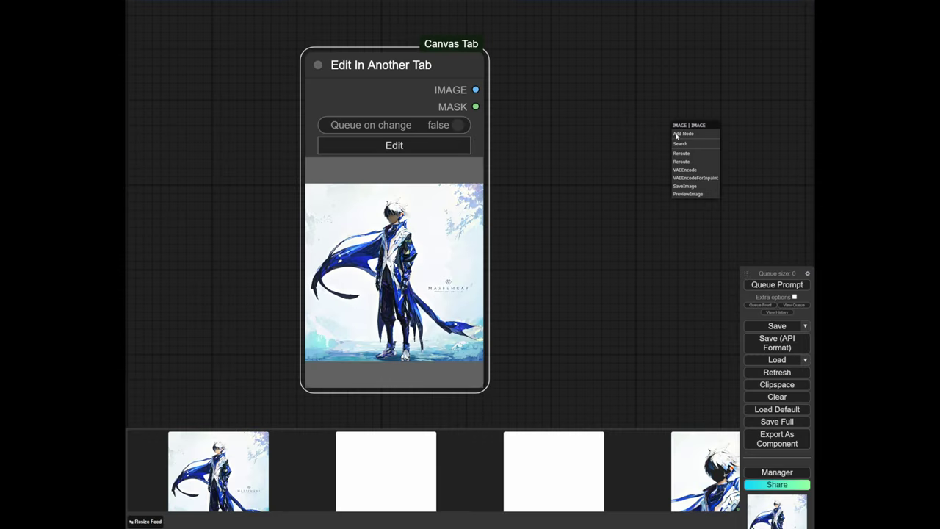
{"action": "left_click", "coordinate": [677, 143]}
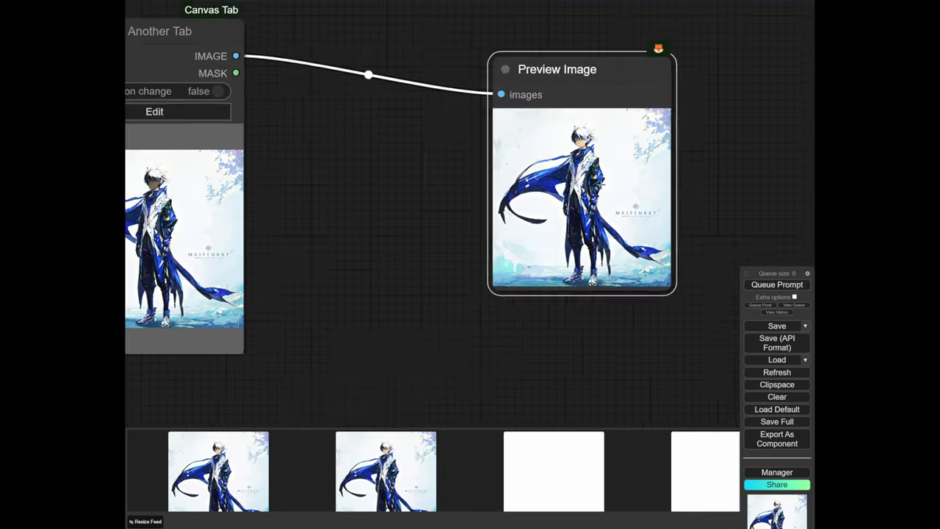
{"action": "scroll", "coordinate": [341, 70], "scroll_direction": "down", "scroll_amount": 2}
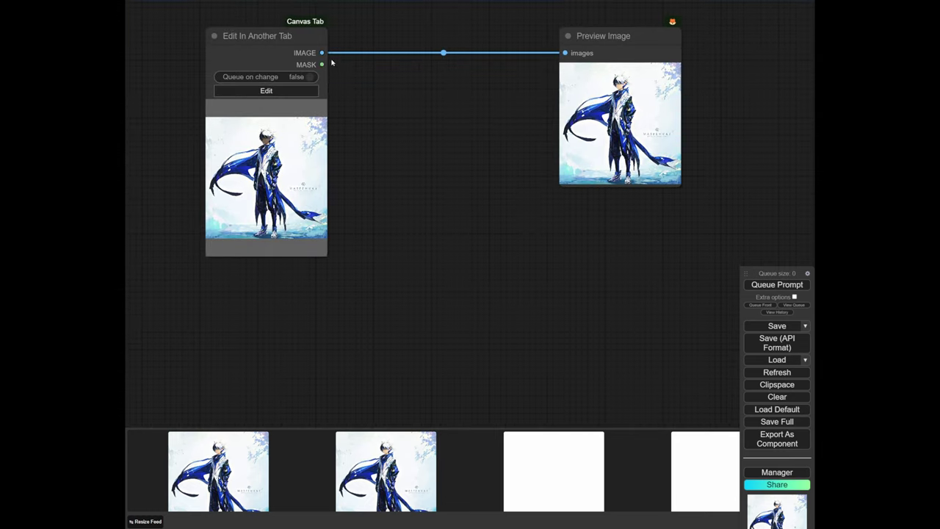
Add a Mask To Image (mtb) node and connect the MASK output of Edit In Another Tab to it
{"action": "left_click_drag", "start_coordinate": [397, 135], "coordinate": [387, 124]}
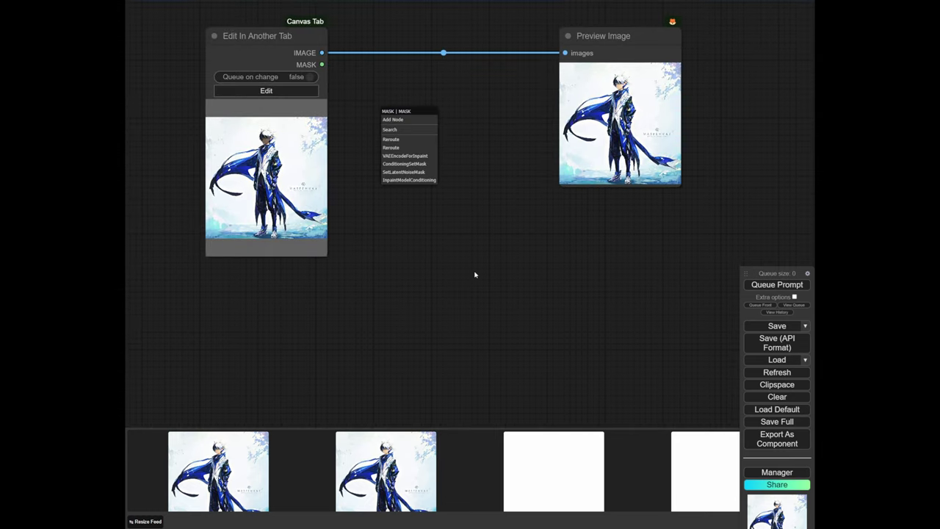
{"action": "double_click", "coordinate": [475, 274]}
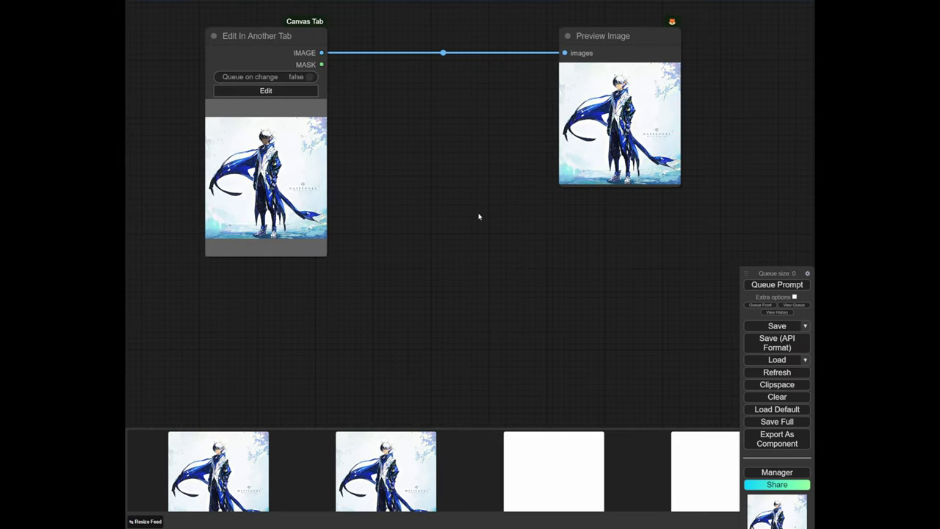
{"action": "double_click", "coordinate": [478, 215]}
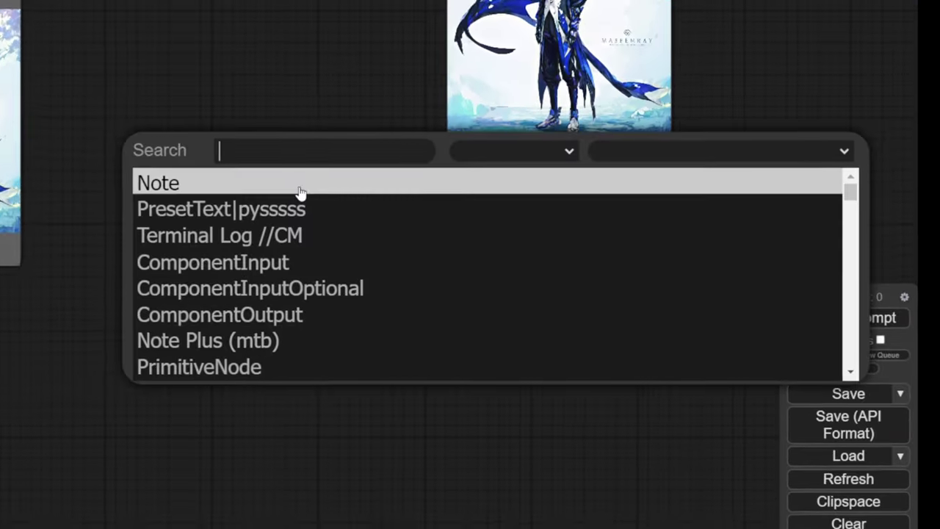
{"action": "type", "text": "mask to"}
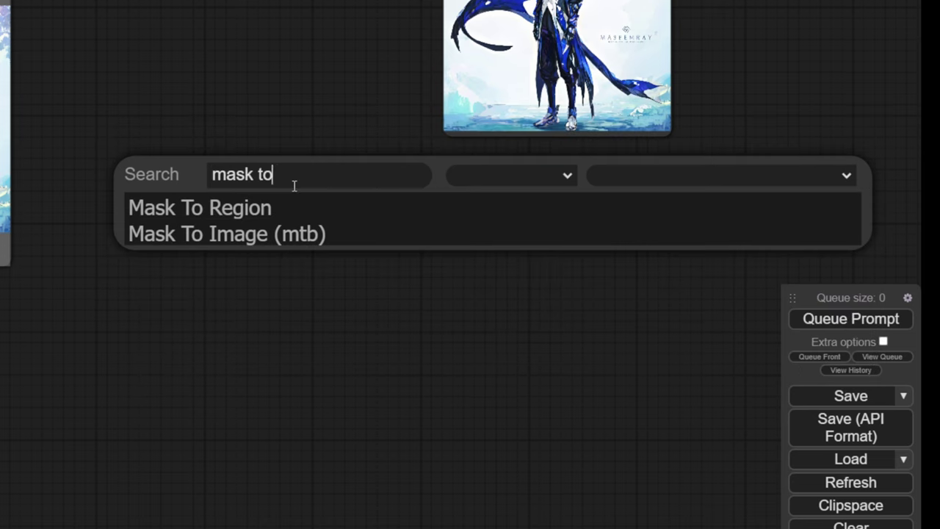
{"action": "key", "text": "Down"}
{"action": "key", "text": "Down"}
{"action": "key", "text": "Return"}
{"action": "left_click_drag", "start_coordinate": [405, 222], "coordinate": [350, 308]}
{"action": "left_click_drag", "start_coordinate": [3, 1], "coordinate": [249, 285]}
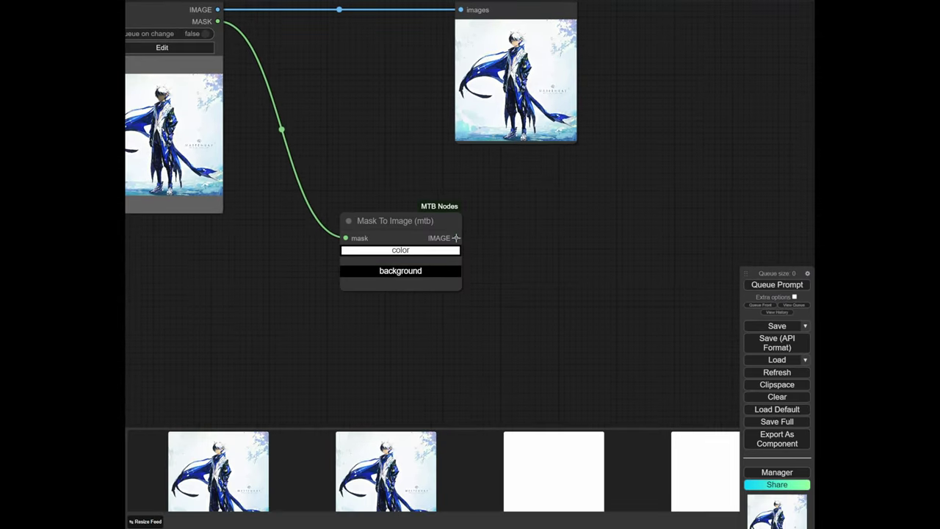
Connect a second Preview Image node to the Mask To Image (mtb) output and queue the prompt to render the mask
{"action": "left_click_drag", "start_coordinate": [456, 238], "coordinate": [567, 252]}
{"action": "left_click", "coordinate": [629, 257]}
{"action": "double_click", "coordinate": [603, 247]}
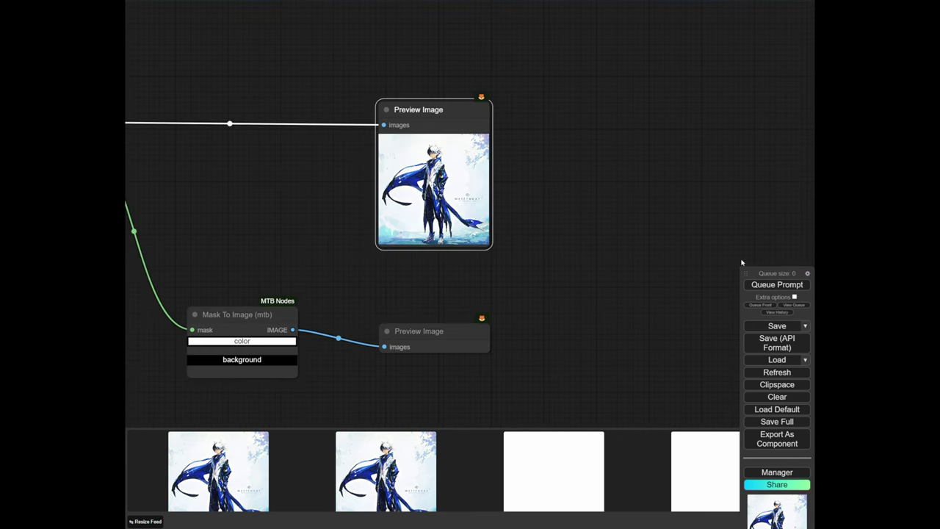
{"action": "left_click", "coordinate": [771, 287]}
{"action": "scroll", "coordinate": [611, 248], "scroll_direction": "down", "scroll_amount": 3}
{"action": "left_click_drag", "start_coordinate": [611, 248], "coordinate": [639, 144]}
{"action": "scroll", "coordinate": [530, 252], "scroll_direction": "up", "scroll_amount": 13}
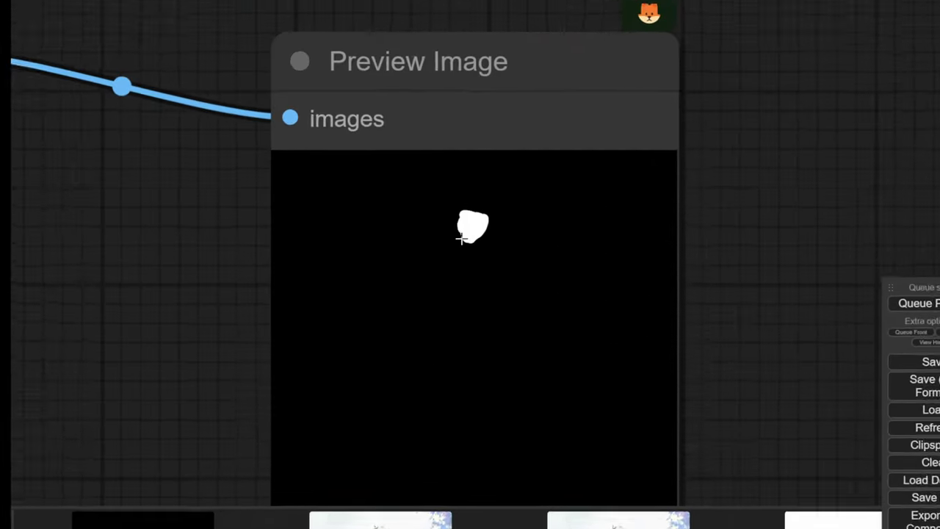
Compare the face in the Edit In Another Tab node's image with the masked area in the canvas editor
{"action": "scroll", "coordinate": [283, 216], "scroll_direction": "down", "scroll_amount": 11}
{"action": "left_click_drag", "start_coordinate": [272, 215], "coordinate": [733, 343]}
{"action": "scroll", "coordinate": [290, 115], "scroll_direction": "up", "scroll_amount": 9}
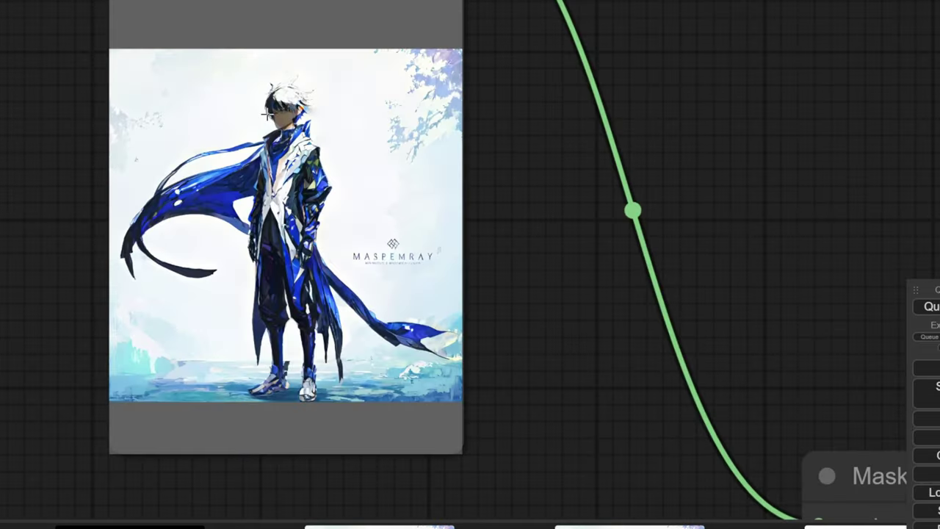
{"action": "scroll", "coordinate": [266, 114], "scroll_direction": "up", "scroll_amount": 4}
{"action": "scroll", "coordinate": [567, 203], "scroll_direction": "down", "scroll_amount": 5}
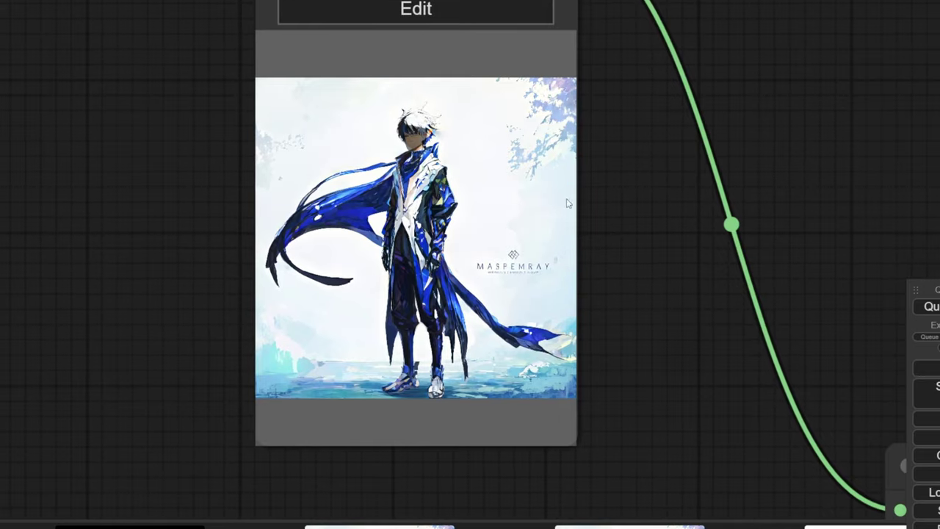
{"action": "left_click_drag", "start_coordinate": [454, 107], "coordinate": [421, 216]}
{"action": "scroll", "coordinate": [436, 212], "scroll_direction": "up", "scroll_amount": 4}
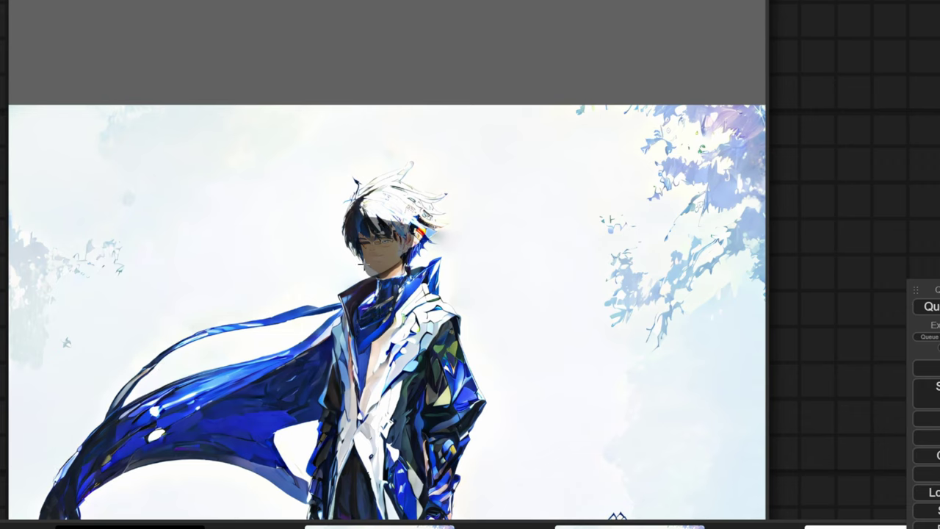
{"action": "scroll", "coordinate": [412, 183], "scroll_direction": "down", "scroll_amount": 4}
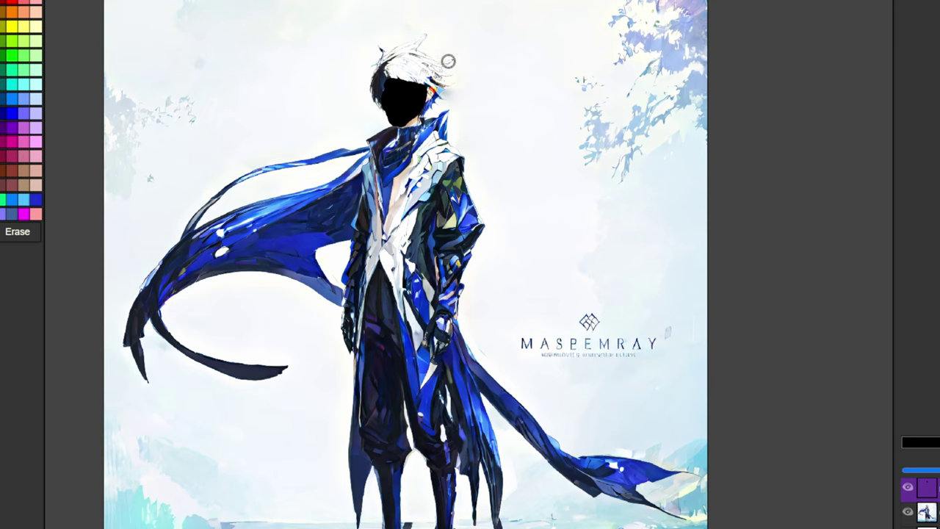
{"action": "mouse_move", "coordinate": [938, 470]}
{"action": "left_mouse_down"}
{"action": "mouse_move", "coordinate": [918, 470]}
{"action": "mouse_move", "coordinate": [938, 470]}
{"action": "left_mouse_up"}
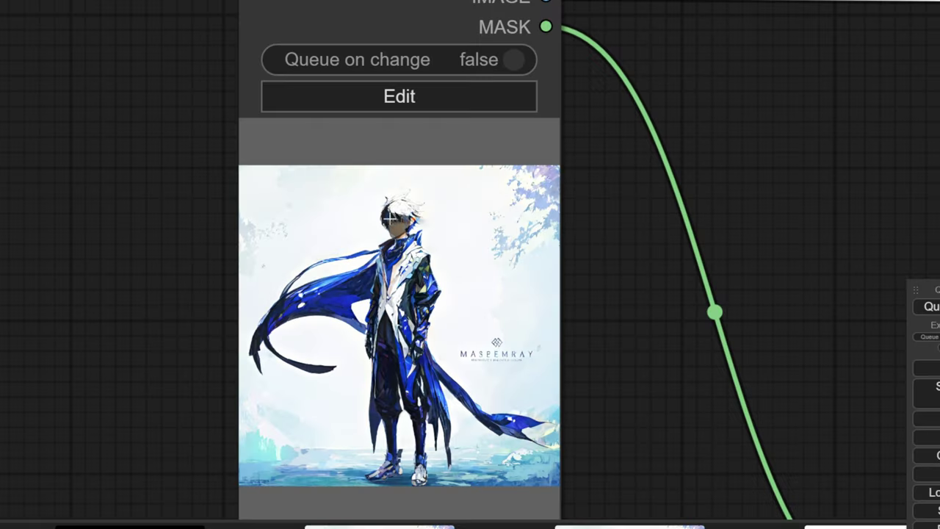
{"action": "scroll", "coordinate": [391, 220], "scroll_direction": "up", "scroll_amount": 8}
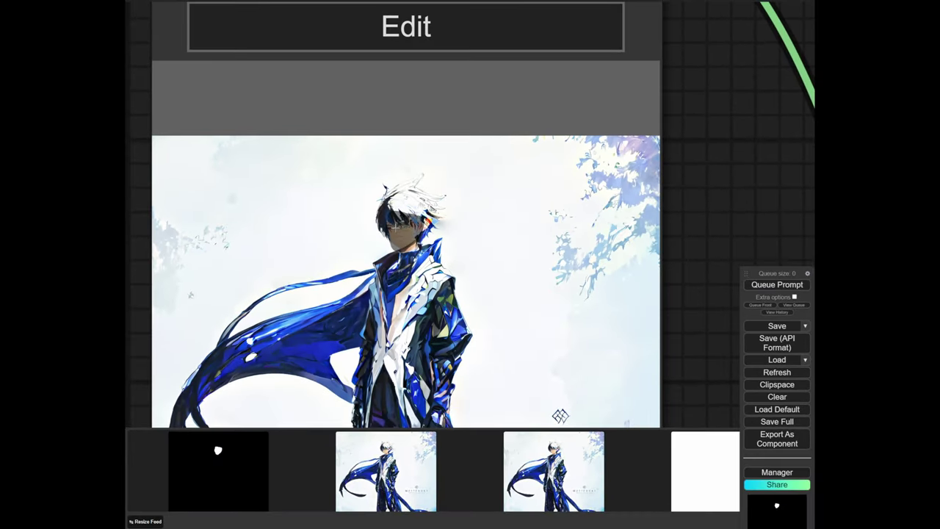
{"action": "scroll", "coordinate": [560, 279], "scroll_direction": "down", "scroll_amount": 8}
{"action": "scroll", "coordinate": [668, 352], "scroll_direction": "down", "scroll_amount": 2}
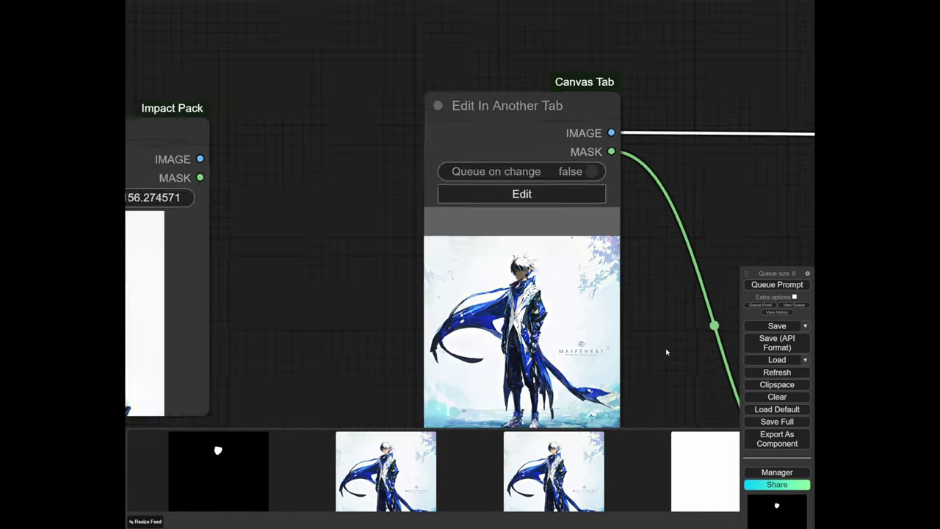
Look over the Canvas Tab and mask preview nodes alongside the Load Image, ImageCrop and Preview Bridge (Image) nodes
{"action": "left_click_drag", "start_coordinate": [667, 352], "coordinate": [413, 233]}
{"action": "scroll", "coordinate": [414, 233], "scroll_direction": "down", "scroll_amount": 5}
{"action": "left_click_drag", "start_coordinate": [682, 276], "coordinate": [508, 214]}
{"action": "scroll", "coordinate": [480, 207], "scroll_direction": "down", "scroll_amount": 7}
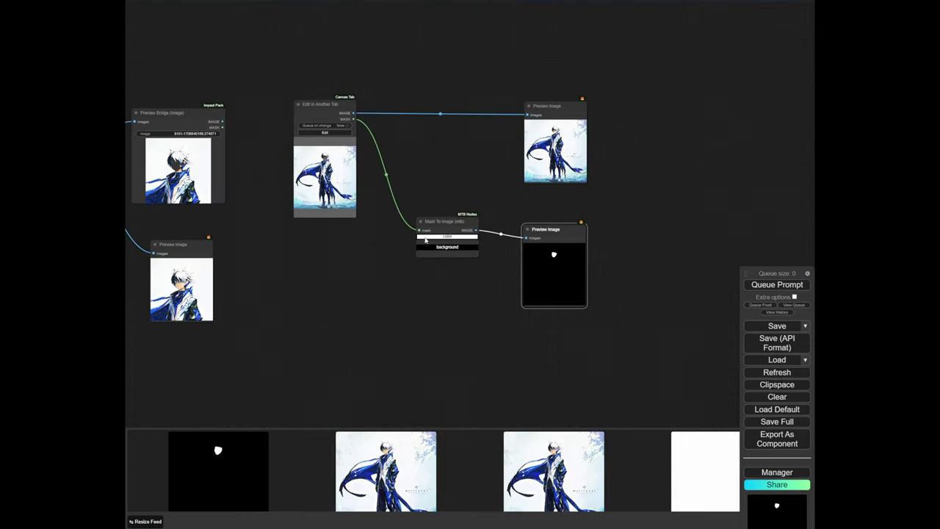
{"action": "left_click_drag", "start_coordinate": [187, 213], "coordinate": [393, 225]}
{"action": "left_click_drag", "start_coordinate": [256, 254], "coordinate": [441, 267]}
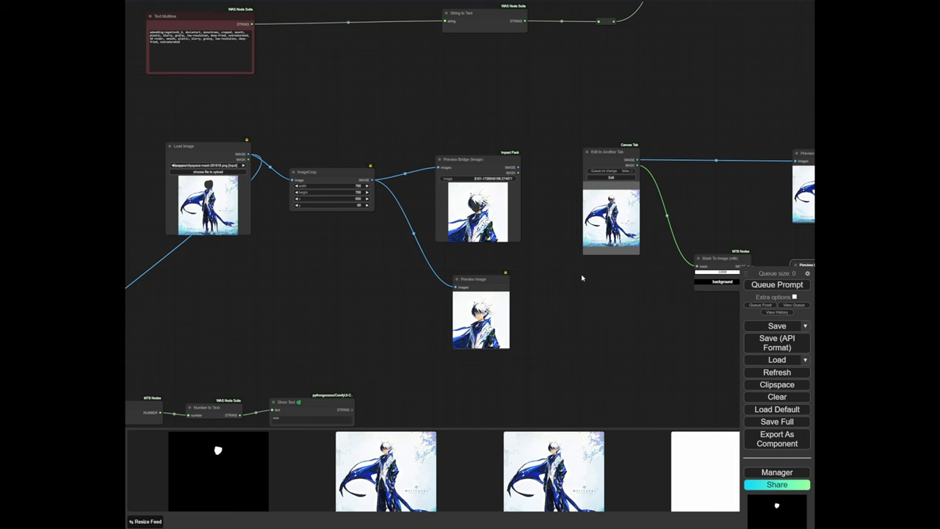
{"action": "scroll", "coordinate": [582, 277], "scroll_direction": "down", "scroll_amount": 2}
{"action": "left_click_drag", "start_coordinate": [598, 283], "coordinate": [507, 274]}
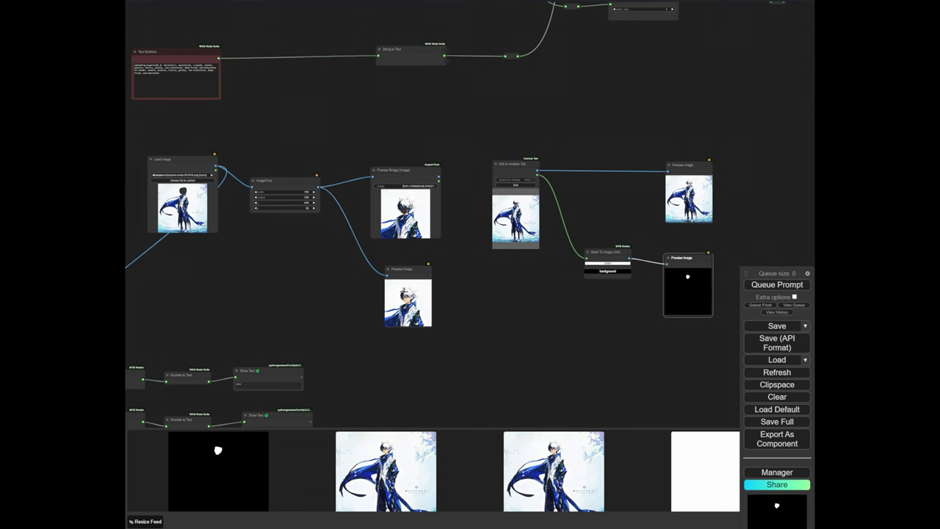
Examine the KSampler (Advanced) node's inputs and settings and the Empty Latent Image node that feeds its latent_image input
{"action": "scroll", "coordinate": [423, 292], "scroll_direction": "down", "scroll_amount": 5}
{"action": "left_click_drag", "start_coordinate": [636, 171], "coordinate": [338, 339]}
{"action": "scroll", "coordinate": [526, 235], "scroll_direction": "up", "scroll_amount": 8}
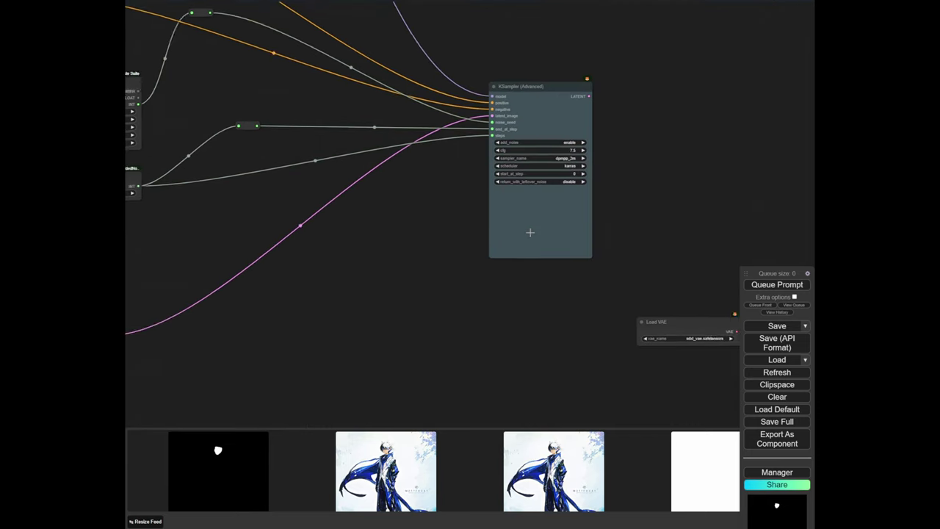
{"action": "left_click_drag", "start_coordinate": [613, 214], "coordinate": [506, 317]}
{"action": "left_click", "coordinate": [446, 328]}
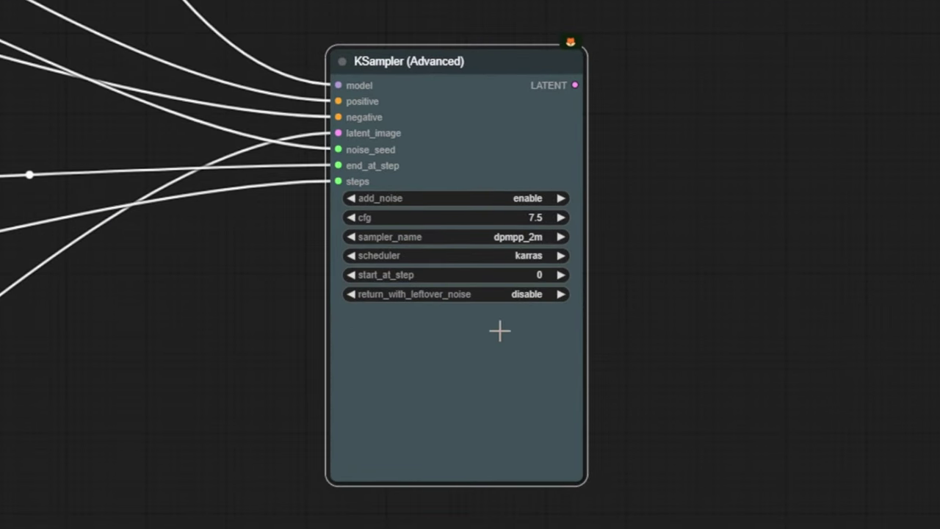
{"action": "left_click_drag", "start_coordinate": [739, 438], "coordinate": [507, 60]}
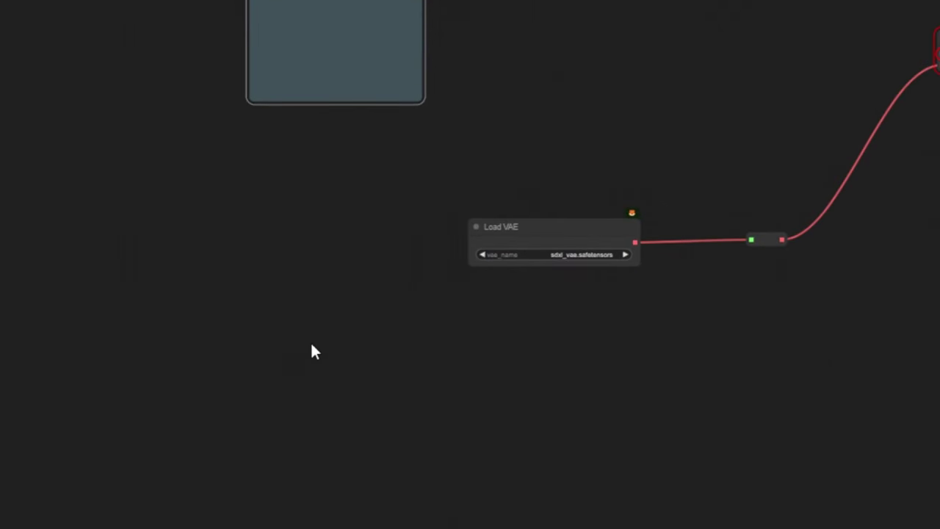
{"action": "scroll", "coordinate": [290, 199], "scroll_direction": "up", "scroll_amount": 4}
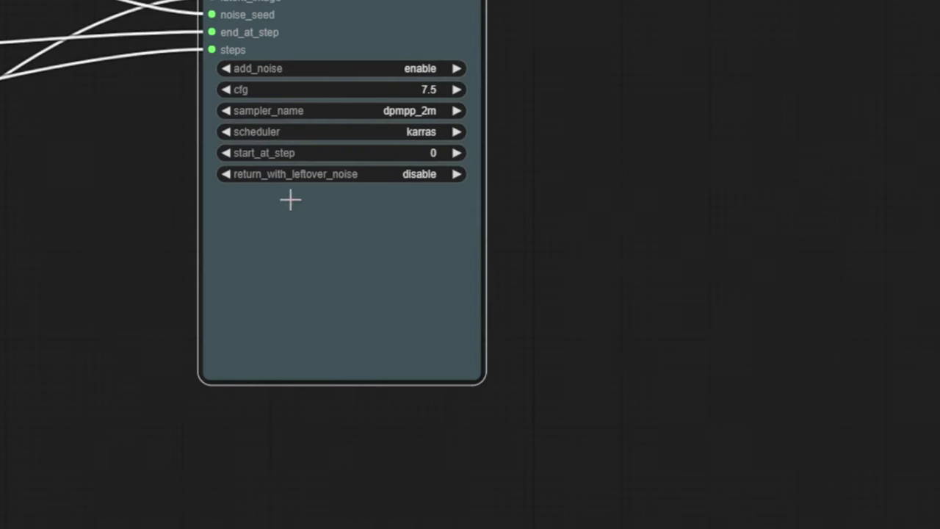
{"action": "scroll", "coordinate": [368, 116], "scroll_direction": "up", "scroll_amount": 2}
{"action": "left_click_drag", "start_coordinate": [99, 30], "coordinate": [106, 50]}
{"action": "scroll", "coordinate": [106, 50], "scroll_direction": "down", "scroll_amount": 4}
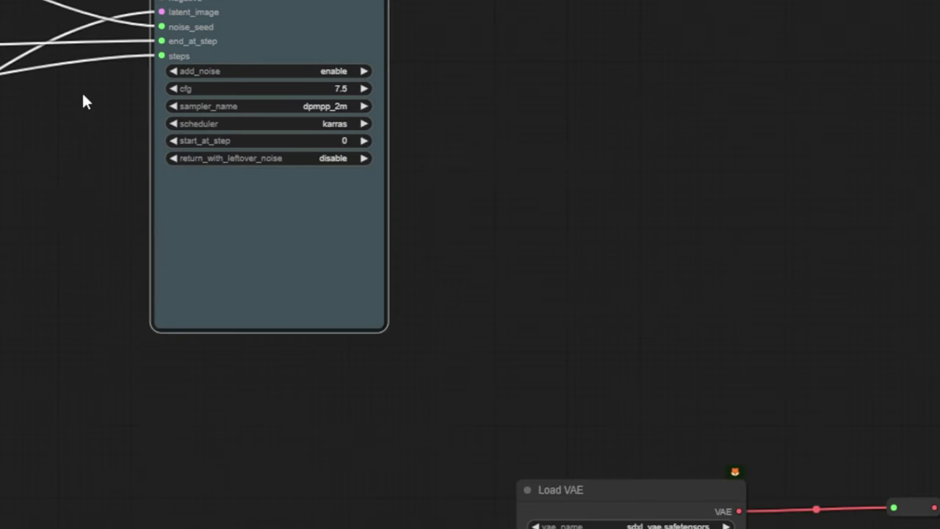
{"action": "scroll", "coordinate": [179, 89], "scroll_direction": "down", "scroll_amount": 5}
{"action": "left_click_drag", "start_coordinate": [44, 221], "coordinate": [646, 59]}
{"action": "scroll", "coordinate": [285, 148], "scroll_direction": "up", "scroll_amount": 10}
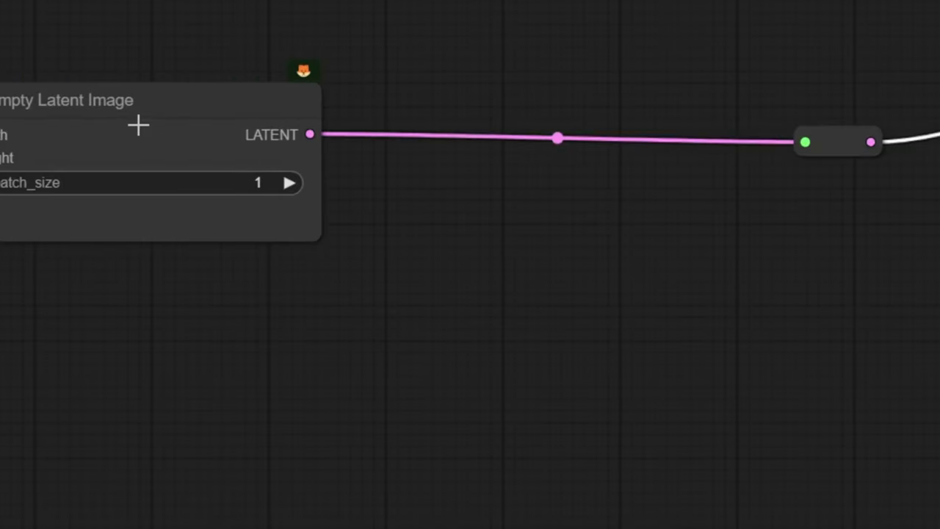
{"action": "left_click", "coordinate": [138, 125]}
{"action": "scroll", "coordinate": [374, 400], "scroll_direction": "down", "scroll_amount": 4}
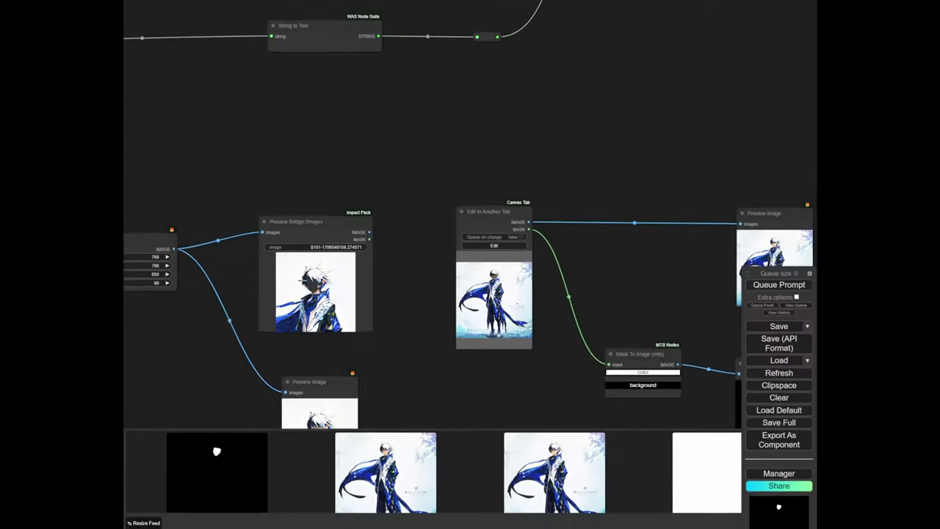
Add a KSampler node to the empty canvas area below the KSampler (Advanced) node
{"action": "scroll", "coordinate": [607, 117], "scroll_direction": "down", "scroll_amount": 4}
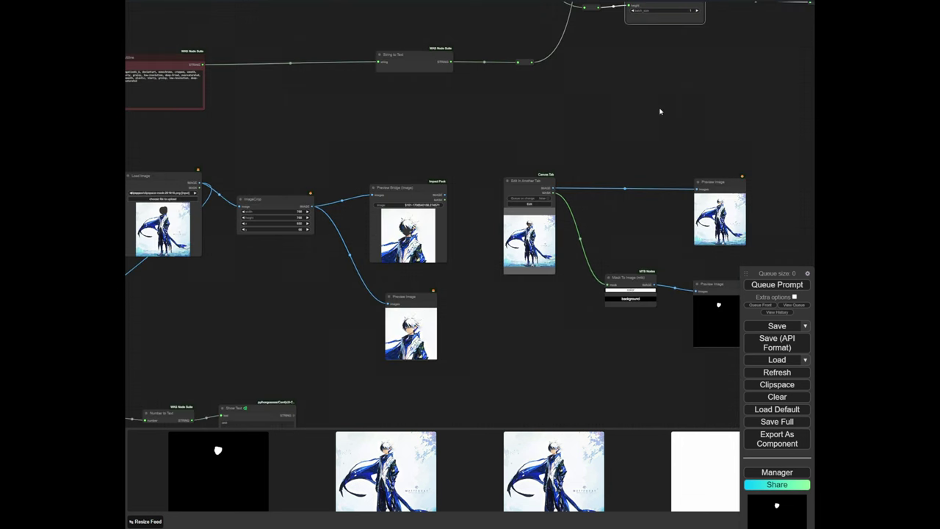
{"action": "left_click_drag", "start_coordinate": [658, 111], "coordinate": [403, 193]}
{"action": "left_click_drag", "start_coordinate": [588, 194], "coordinate": [187, 265]}
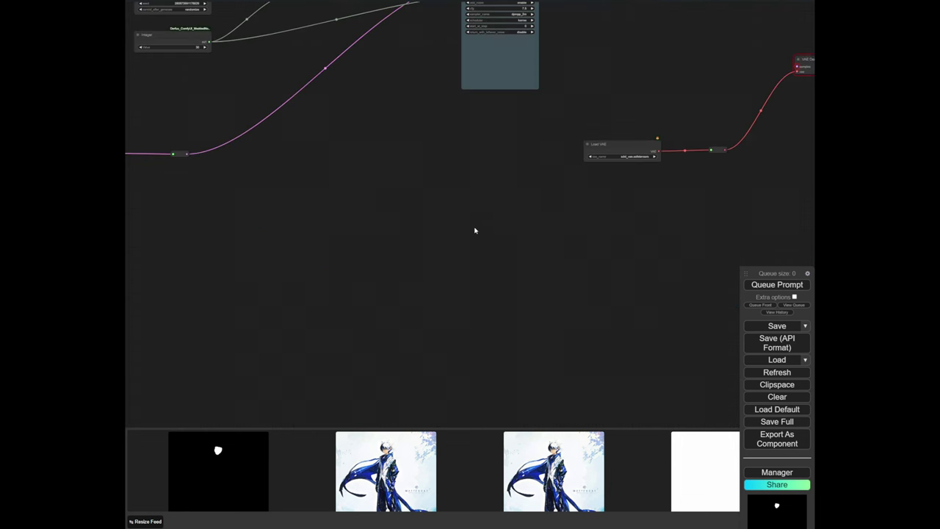
{"action": "double_click", "coordinate": [475, 230]}
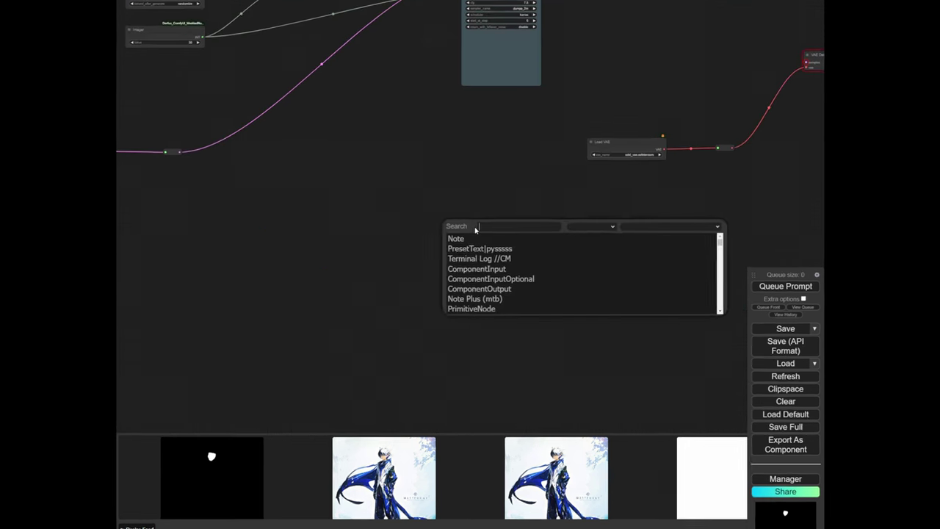
{"action": "type", "text": "ksa"}
{"action": "key", "text": "Return"}
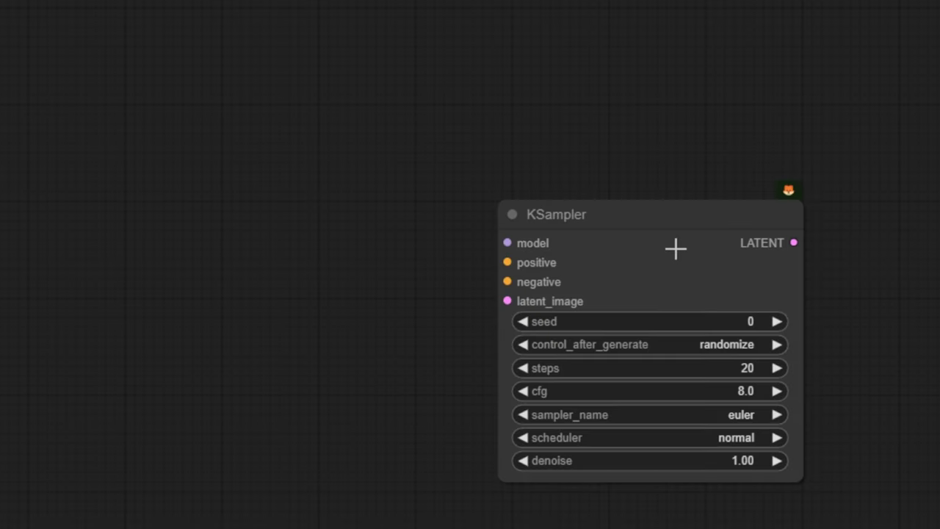
{"action": "scroll", "coordinate": [676, 249], "scroll_direction": "up", "scroll_amount": 5}
{"action": "left_click_drag", "start_coordinate": [635, 249], "coordinate": [547, 125]}
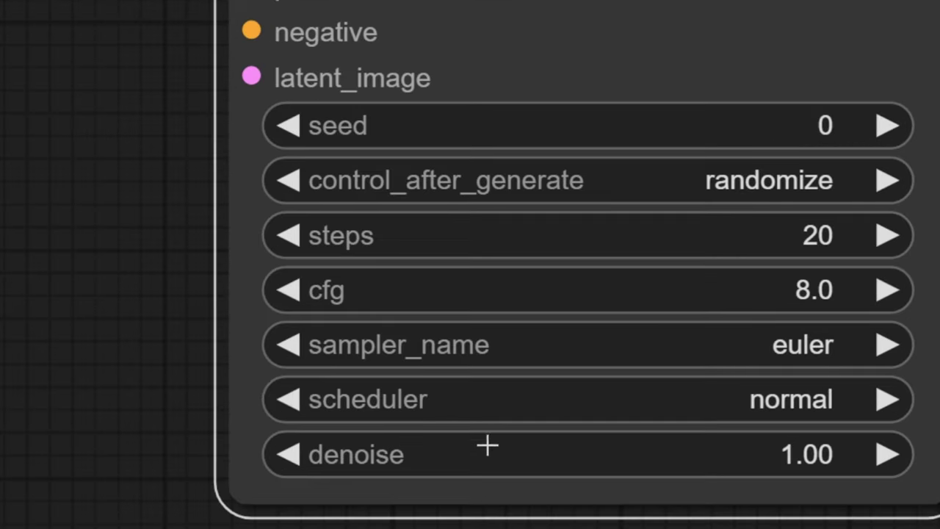
Compare the denoise setting of the new KSampler with the settings offered by the KSampler (Advanced) node
{"action": "left_click_drag", "start_coordinate": [486, 446], "coordinate": [613, 453]}
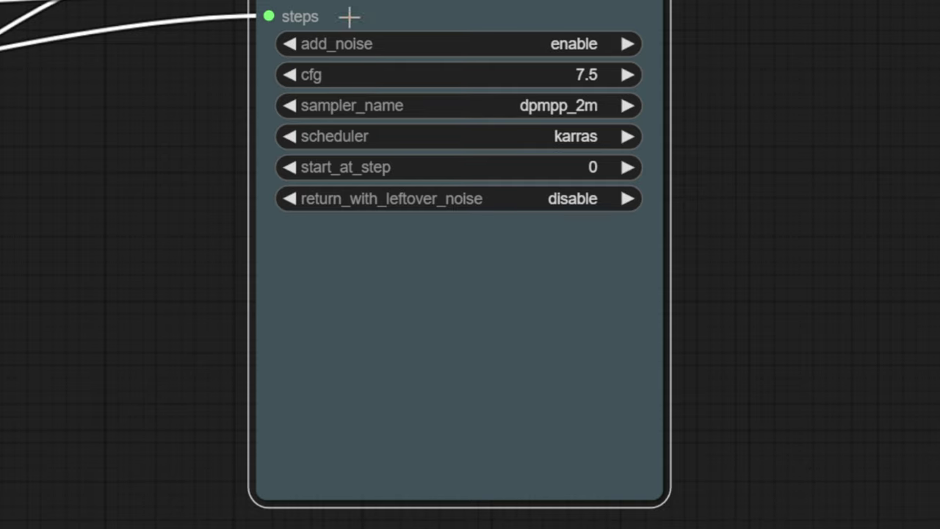
{"action": "scroll", "coordinate": [304, 81], "scroll_direction": "down", "scroll_amount": 11}
{"action": "scroll", "coordinate": [403, 262], "scroll_direction": "up", "scroll_amount": 11}
{"action": "left_click", "coordinate": [481, 199]}
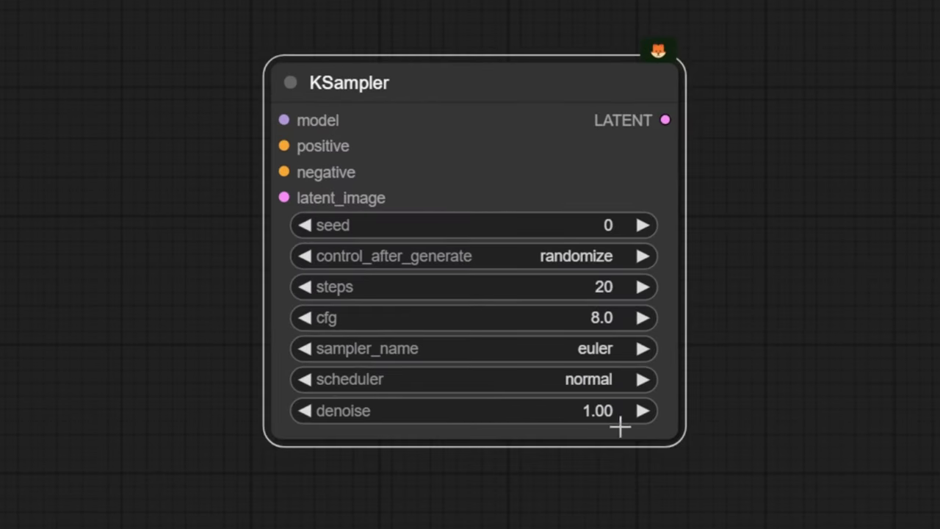
Connect the existing model, positive and negative links to the new KSampler, routing model and negative through reroute nodes
{"action": "scroll", "coordinate": [172, 323], "scroll_direction": "down", "scroll_amount": 2}
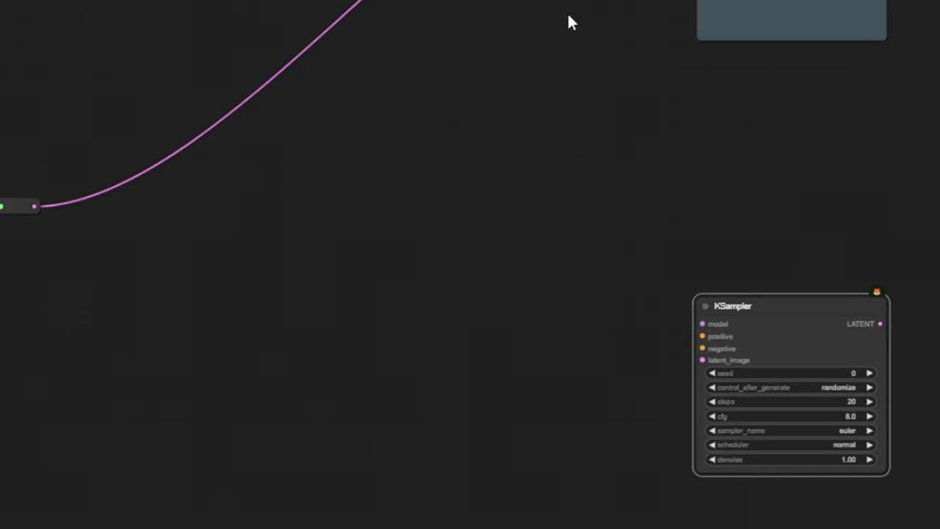
{"action": "scroll", "coordinate": [569, 122], "scroll_direction": "down", "scroll_amount": 3}
{"action": "left_click_drag", "start_coordinate": [567, 120], "coordinate": [585, 235]}
{"action": "scroll", "coordinate": [575, 194], "scroll_direction": "down", "scroll_amount": 4}
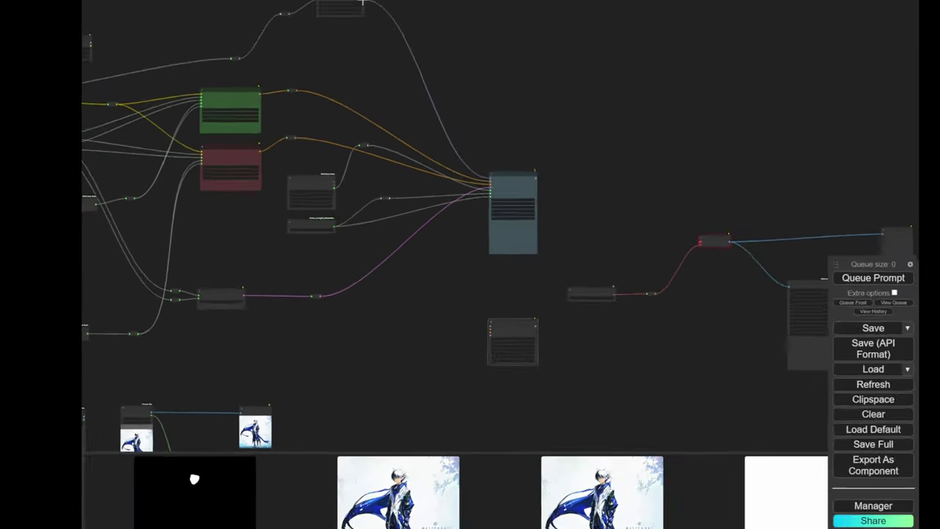
{"action": "scroll", "coordinate": [343, 47], "scroll_direction": "up", "scroll_amount": 10}
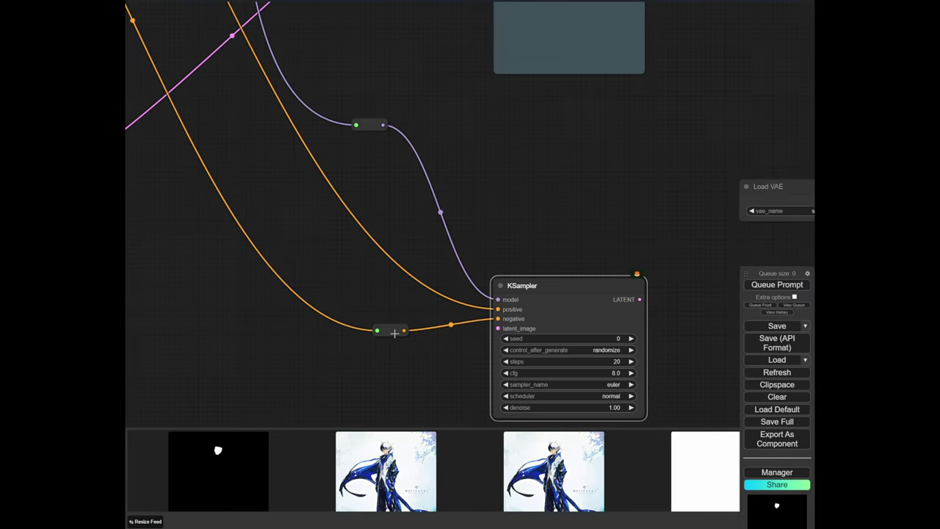
{"action": "left_click", "coordinate": [425, 317]}
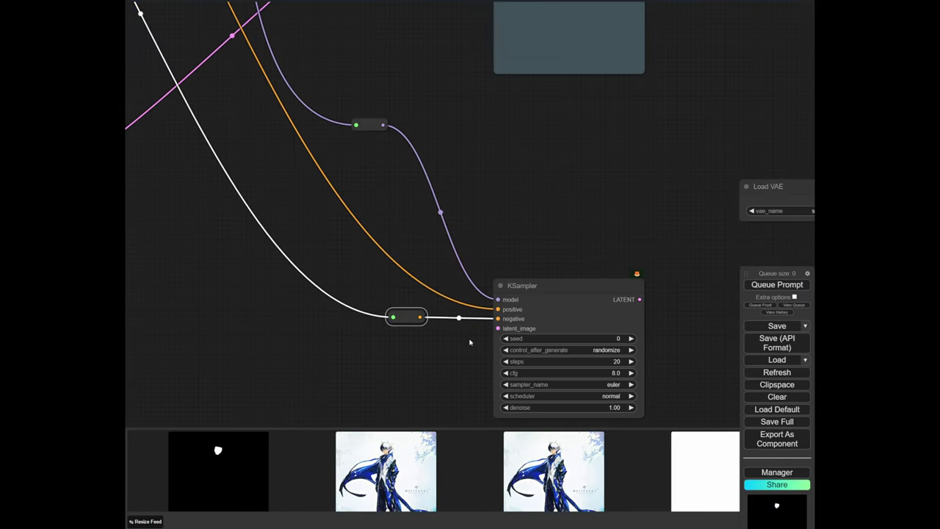
Add a VAE Encode (for Inpainting) node on the empty canvas beside the Preview Bridge (Image) node
{"action": "scroll", "coordinate": [470, 341], "scroll_direction": "down", "scroll_amount": 5}
{"action": "left_click_drag", "start_coordinate": [382, 281], "coordinate": [552, 243]}
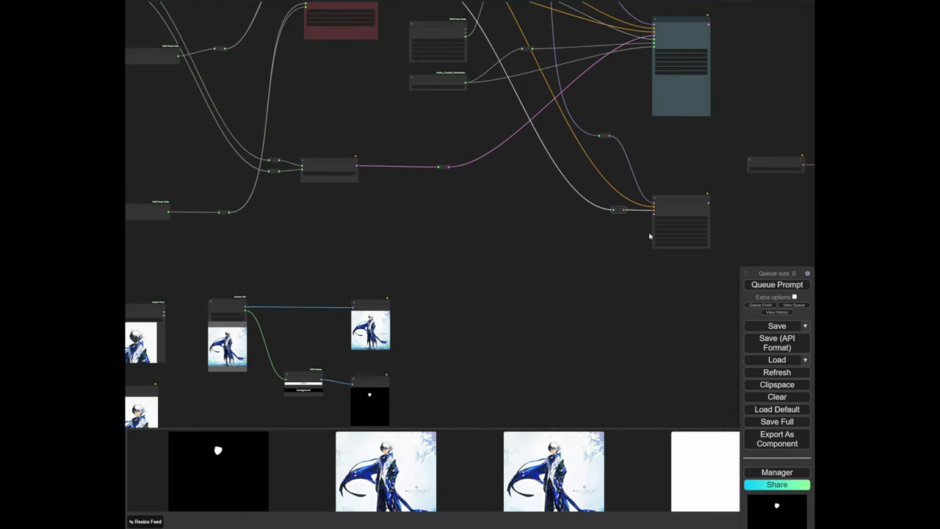
{"action": "scroll", "coordinate": [649, 237], "scroll_direction": "up", "scroll_amount": 10}
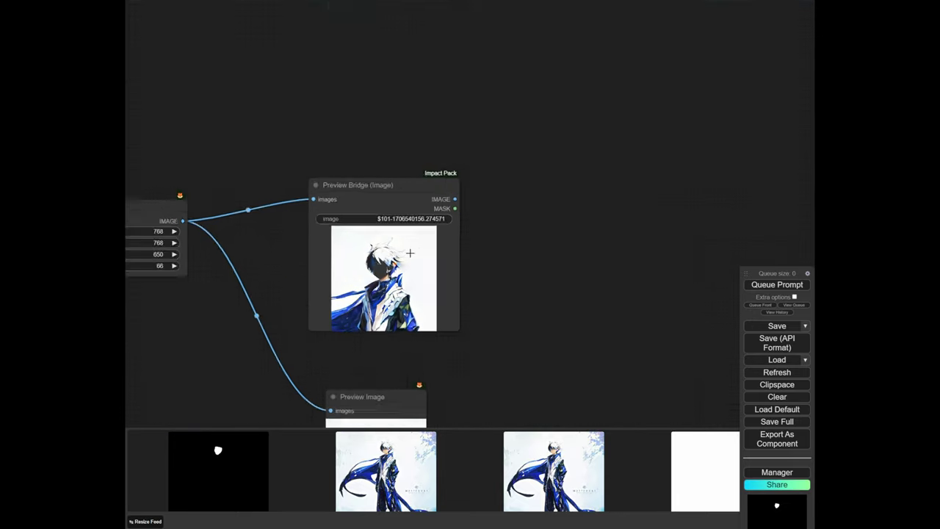
{"action": "scroll", "coordinate": [409, 252], "scroll_direction": "up", "scroll_amount": 3}
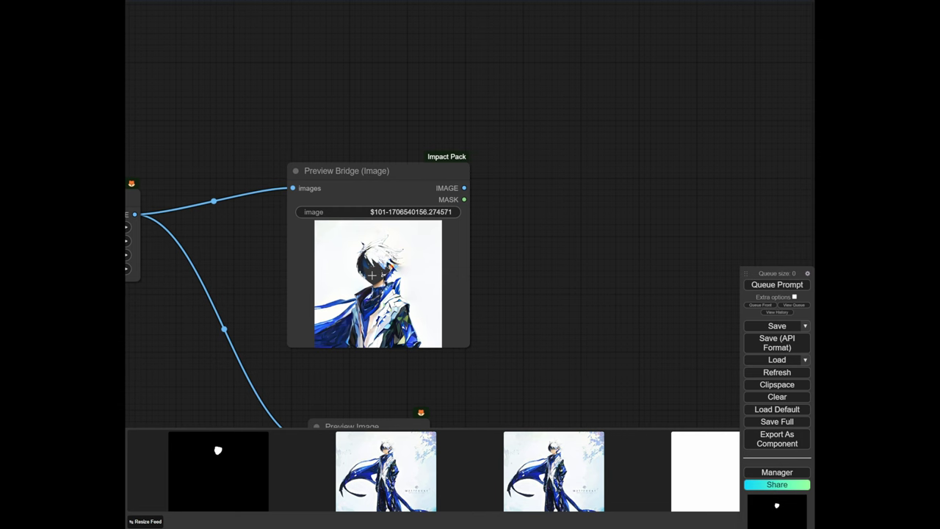
{"action": "scroll", "coordinate": [640, 214], "scroll_direction": "down", "scroll_amount": 3}
{"action": "left_click_drag", "start_coordinate": [692, 177], "coordinate": [543, 186]}
{"action": "double_click", "coordinate": [542, 186]}
{"action": "type", "text": "va"}
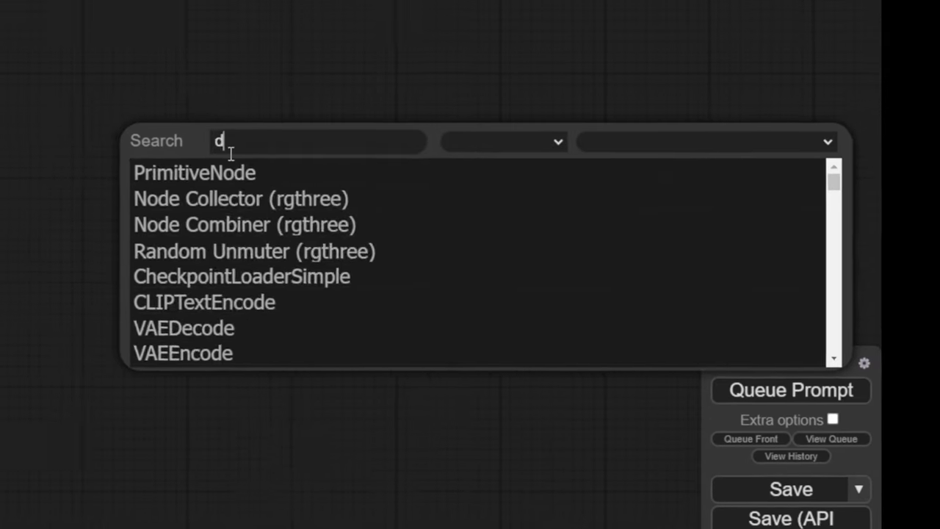
{"action": "type", "text": "e"}
{"action": "key", "text": "Return"}
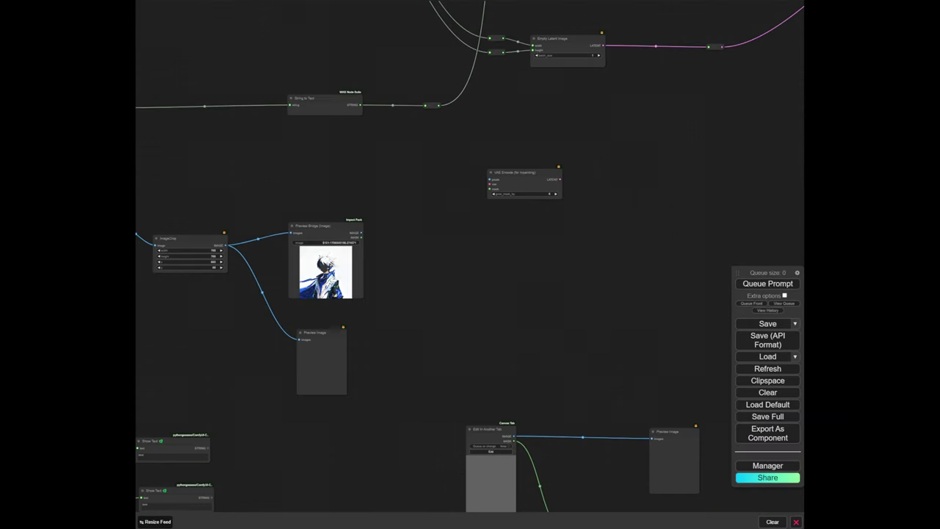
Connect the Preview Bridge (Image) node's IMAGE and MASK outputs to the pixels and mask inputs of VAE Encode (for Inpainting)
{"action": "scroll", "coordinate": [435, 251], "scroll_direction": "up", "scroll_amount": 5}
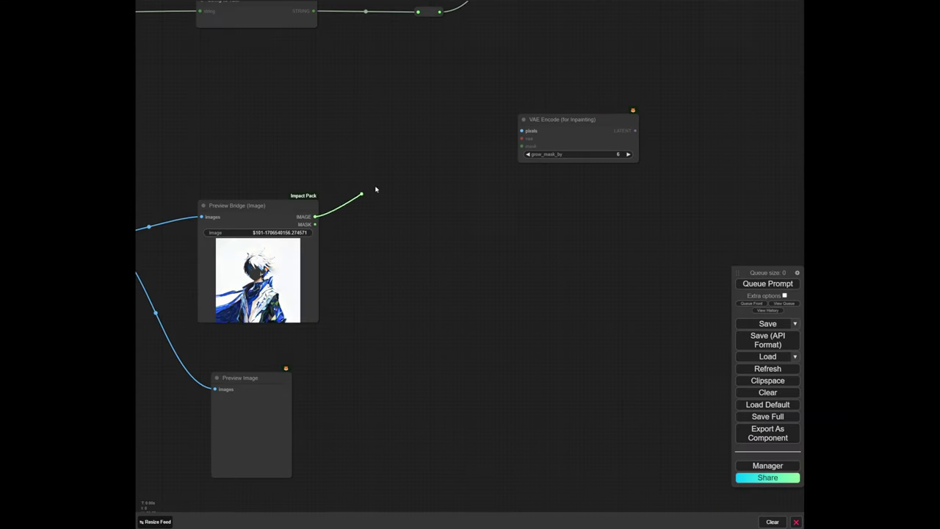
{"action": "left_click_drag", "start_coordinate": [375, 189], "coordinate": [566, 110]}
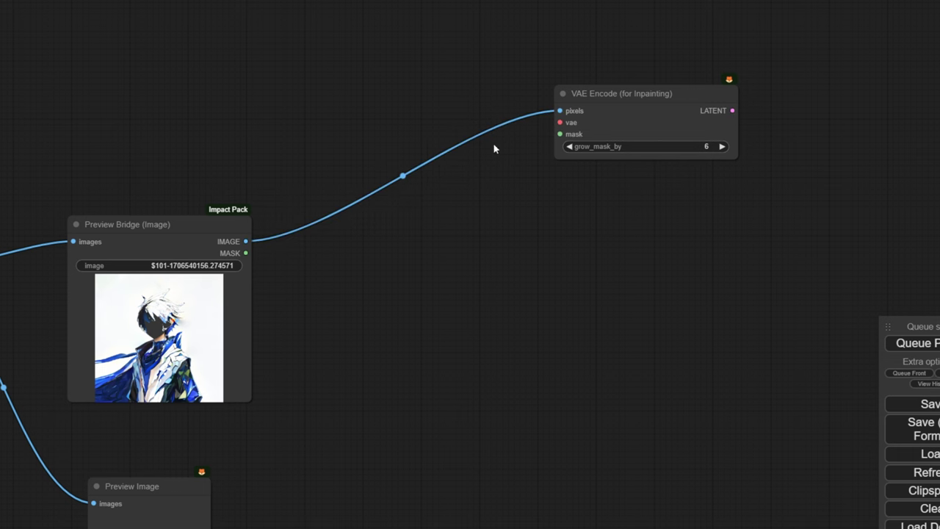
{"action": "left_click_drag", "start_coordinate": [246, 255], "coordinate": [562, 134]}
Move the Load VAE node from beside VAE Decode to the empty area above the ImageCrop and Preview Bridge (Image) nodes
{"action": "scroll", "coordinate": [703, 289], "scroll_direction": "down", "scroll_amount": 9}
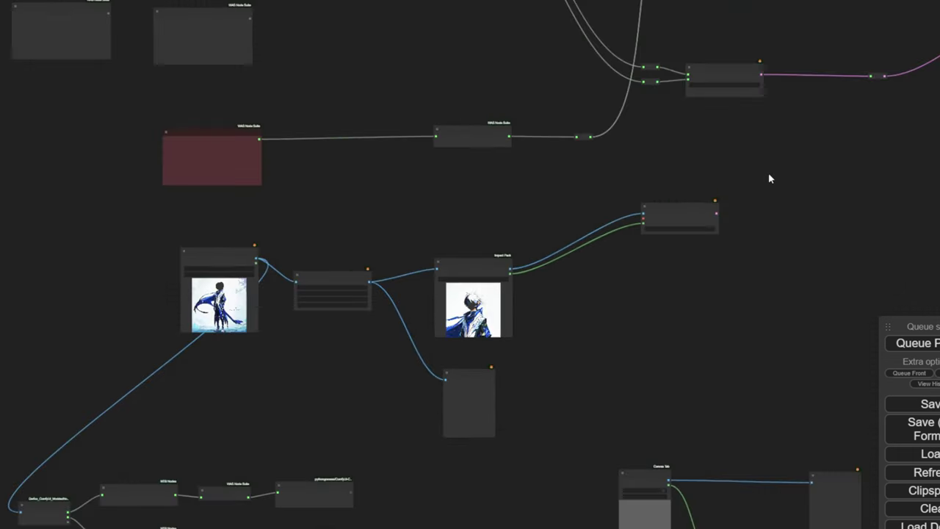
{"action": "left_click_drag", "start_coordinate": [830, 127], "coordinate": [294, 306]}
{"action": "scroll", "coordinate": [346, 298], "scroll_direction": "down", "scroll_amount": 4}
{"action": "left_click_drag", "start_coordinate": [743, 280], "coordinate": [453, 285]}
{"action": "scroll", "coordinate": [454, 285], "scroll_direction": "up", "scroll_amount": 8}
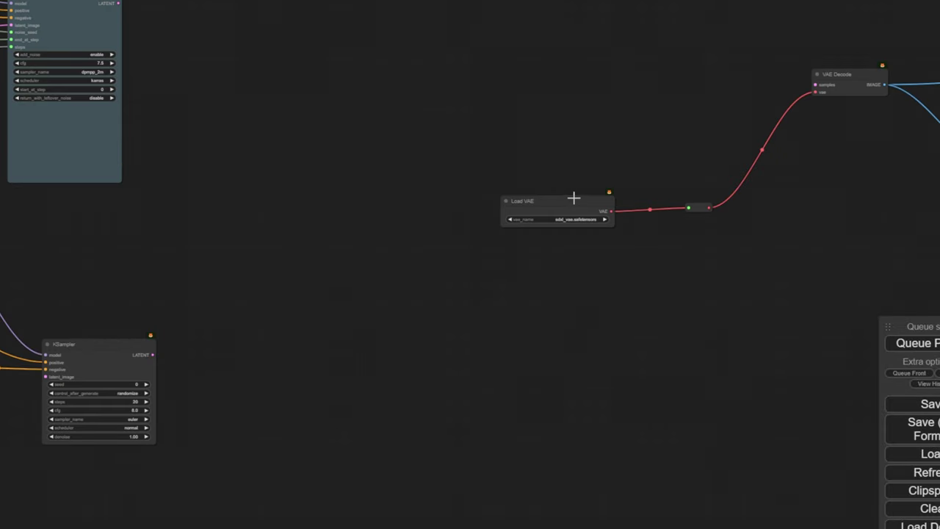
{"action": "left_click_drag", "start_coordinate": [572, 198], "coordinate": [1, 528]}
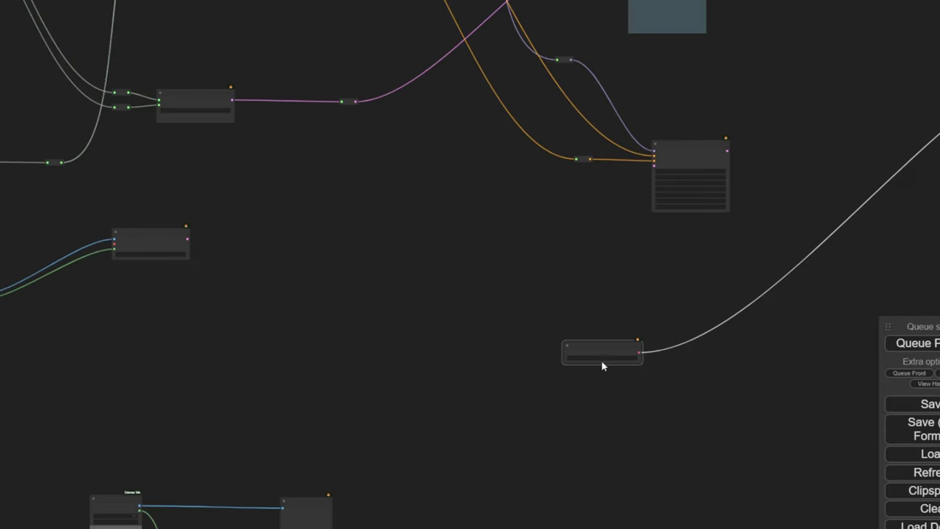
{"action": "left_click_drag", "start_coordinate": [603, 351], "coordinate": [31, 213]}
{"action": "left_click_drag", "start_coordinate": [212, 241], "coordinate": [589, 253]}
{"action": "scroll", "coordinate": [397, 237], "scroll_direction": "up", "scroll_amount": 4}
{"action": "left_click_drag", "start_coordinate": [401, 208], "coordinate": [103, 203]}
{"action": "scroll", "coordinate": [177, 206], "scroll_direction": "up", "scroll_amount": 4}
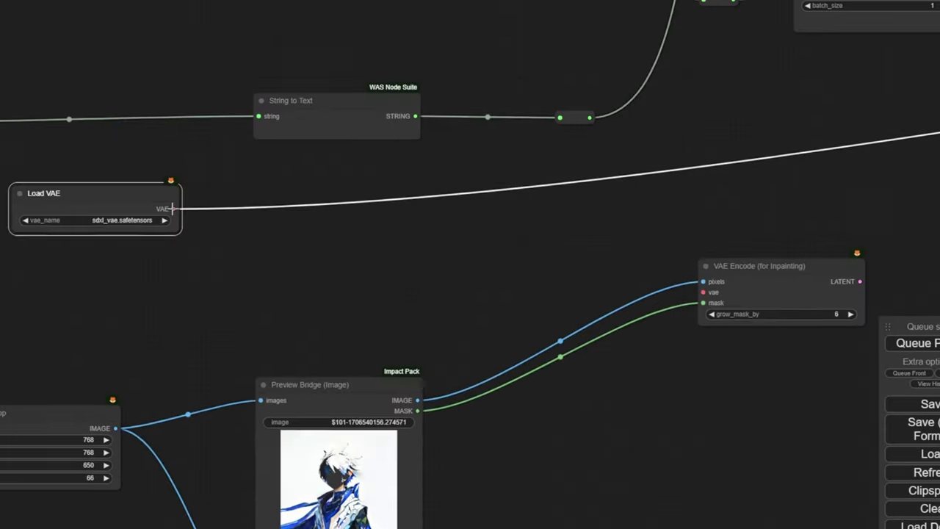
Connect the Load VAE output through a reroute node to the vae input of VAE Encode (for Inpainting)
{"action": "scroll", "coordinate": [197, 165], "scroll_direction": "down", "scroll_amount": 4}
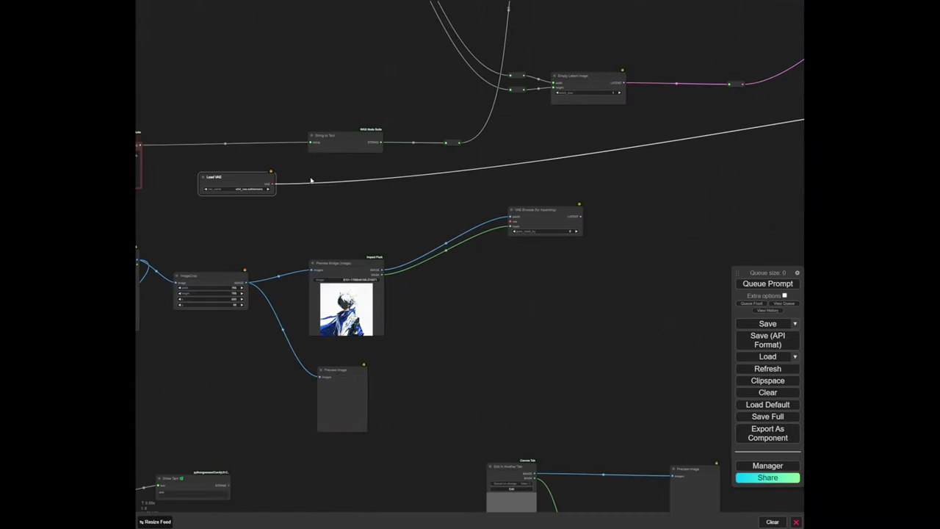
{"action": "scroll", "coordinate": [311, 180], "scroll_direction": "down", "scroll_amount": 6}
{"action": "left_click_drag", "start_coordinate": [310, 180], "coordinate": [373, 304]}
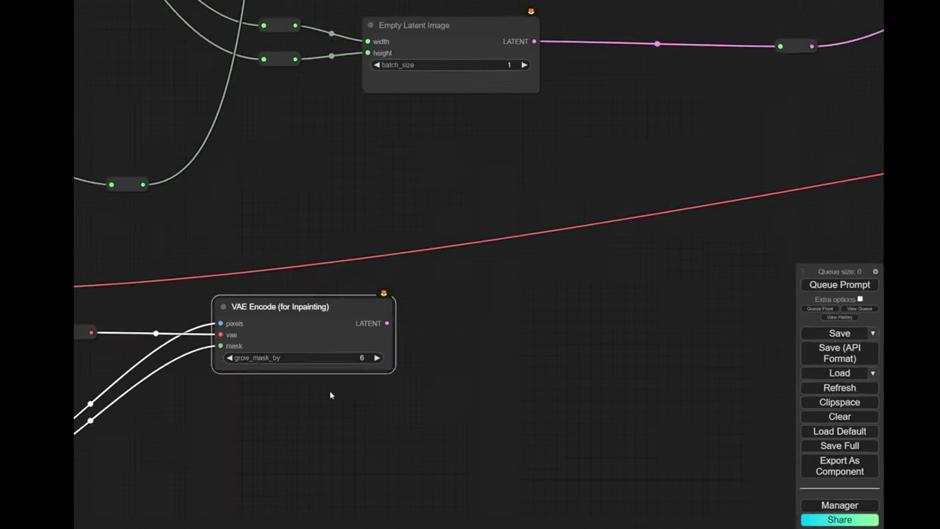
Examine the VAE Encode (for Inpainting) node's connected inputs, LATENT output and grow_mask_by setting
{"action": "scroll", "coordinate": [341, 382], "scroll_direction": "up", "scroll_amount": 5}
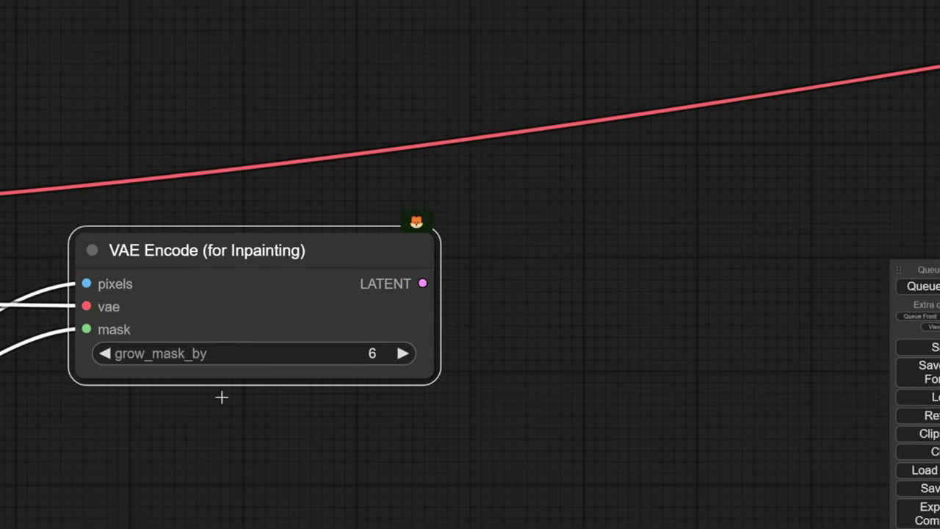
{"action": "scroll", "coordinate": [221, 394], "scroll_direction": "down", "scroll_amount": 4}
{"action": "left_click_drag", "start_coordinate": [231, 336], "coordinate": [235, 331]}
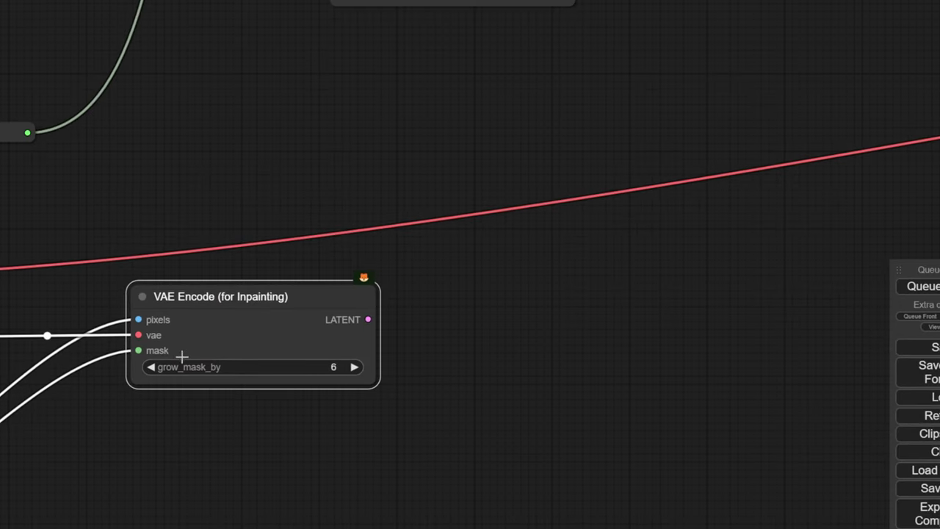
{"action": "scroll", "coordinate": [441, 383], "scroll_direction": "down", "scroll_amount": 14}
{"action": "scroll", "coordinate": [227, 476], "scroll_direction": "up", "scroll_amount": 18}
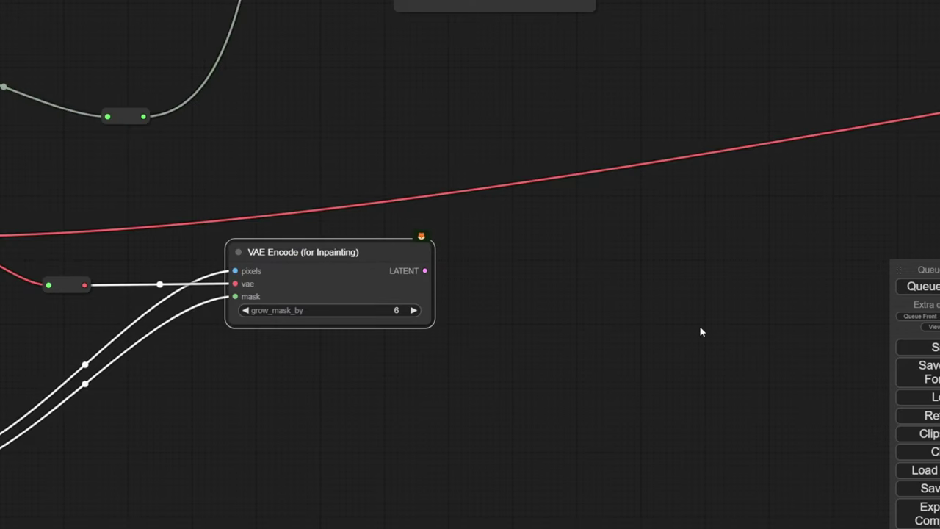
{"action": "left_click_drag", "start_coordinate": [319, 323], "coordinate": [172, 379]}
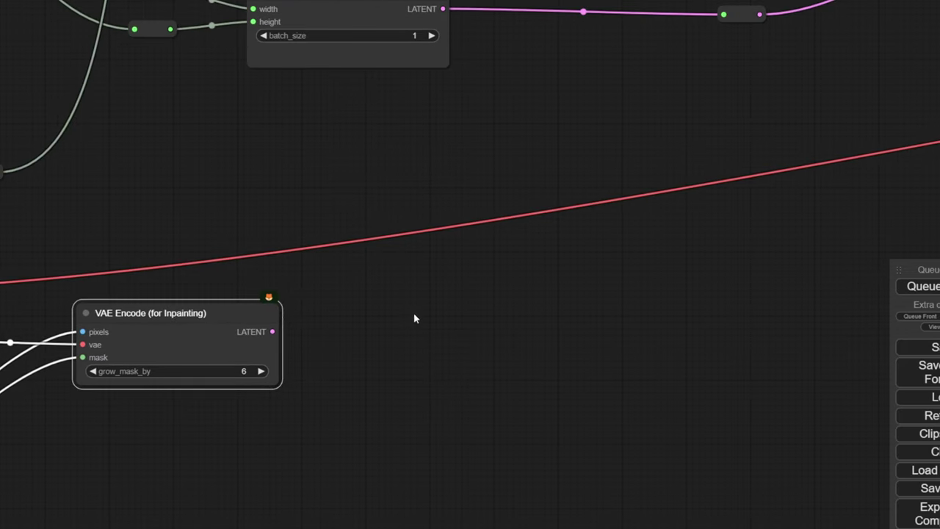
Connect the LATENT output of VAE Encode (for Inpainting) to the KSampler's latent_image input
{"action": "scroll", "coordinate": [414, 316], "scroll_direction": "down", "scroll_amount": 8}
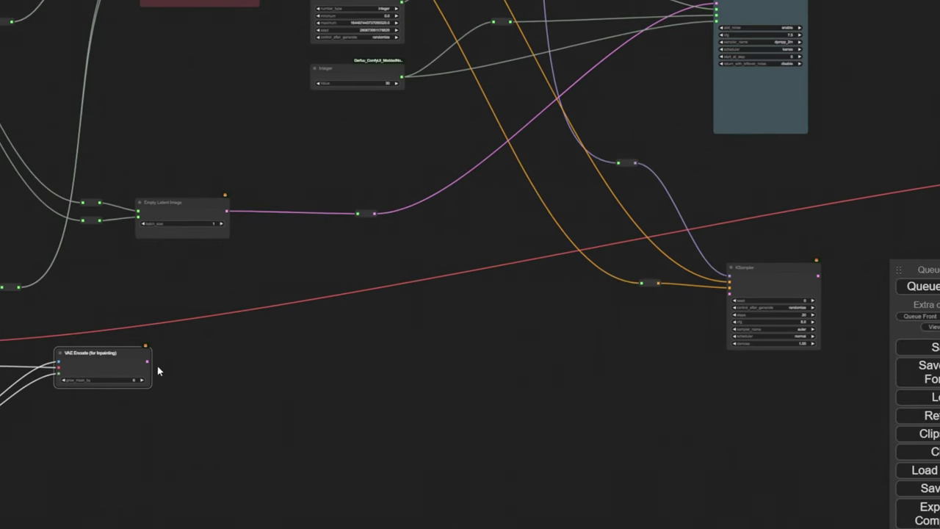
{"action": "left_click_drag", "start_coordinate": [147, 363], "coordinate": [729, 292]}
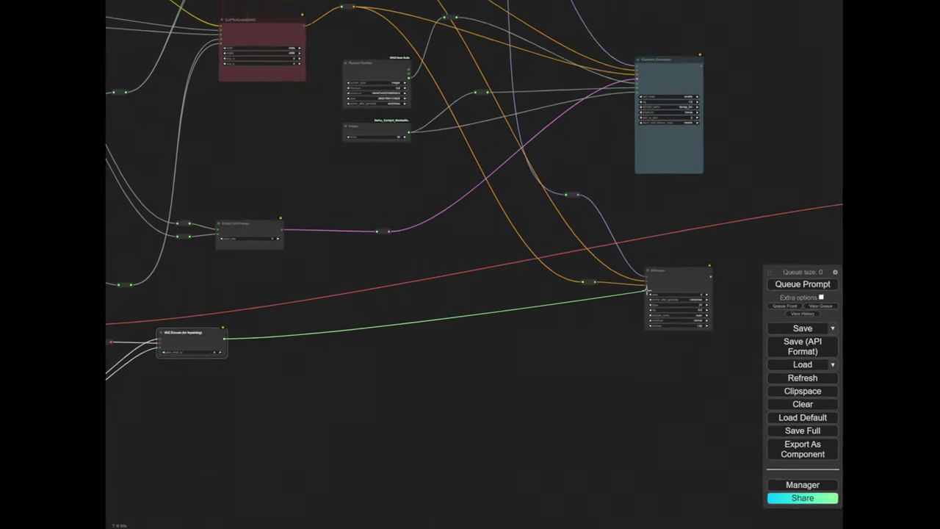
{"action": "left_click_drag", "start_coordinate": [706, 258], "coordinate": [674, 141]}
{"action": "scroll", "coordinate": [675, 191], "scroll_direction": "down", "scroll_amount": 5}
{"action": "left_click_drag", "start_coordinate": [231, 382], "coordinate": [567, 304]}
{"action": "scroll", "coordinate": [386, 269], "scroll_direction": "up", "scroll_amount": 8}
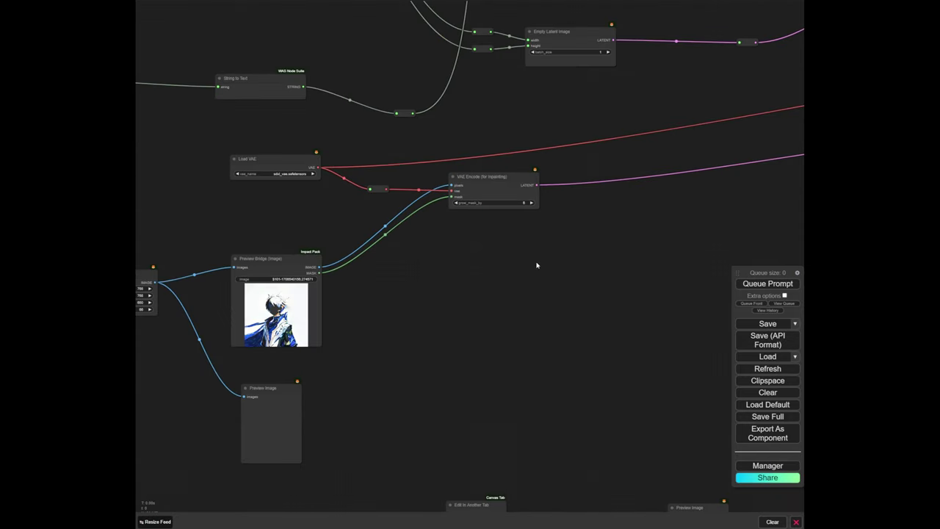
{"action": "left_click_drag", "start_coordinate": [536, 265], "coordinate": [497, 279]}
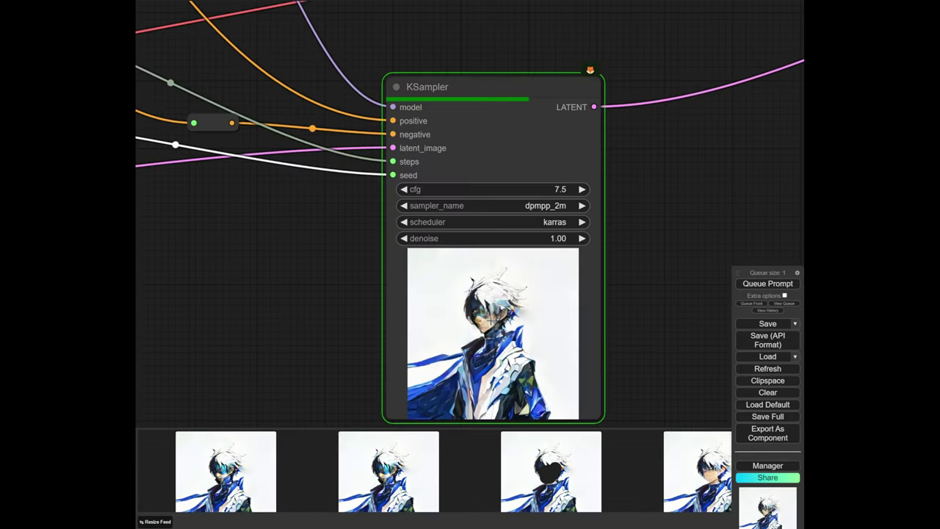
Compare the KSampler's inputs and settings with KSampler (Advanced) and the shared Random Number and Integer nodes
{"action": "scroll", "coordinate": [526, 339], "scroll_direction": "down", "scroll_amount": 6}
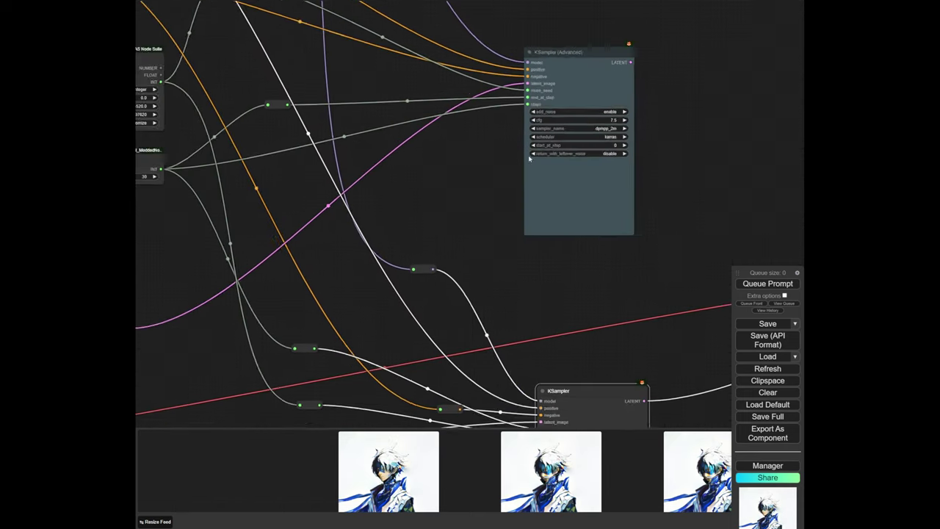
{"action": "scroll", "coordinate": [529, 159], "scroll_direction": "down", "scroll_amount": 1}
{"action": "left_click_drag", "start_coordinate": [567, 164], "coordinate": [577, 162]}
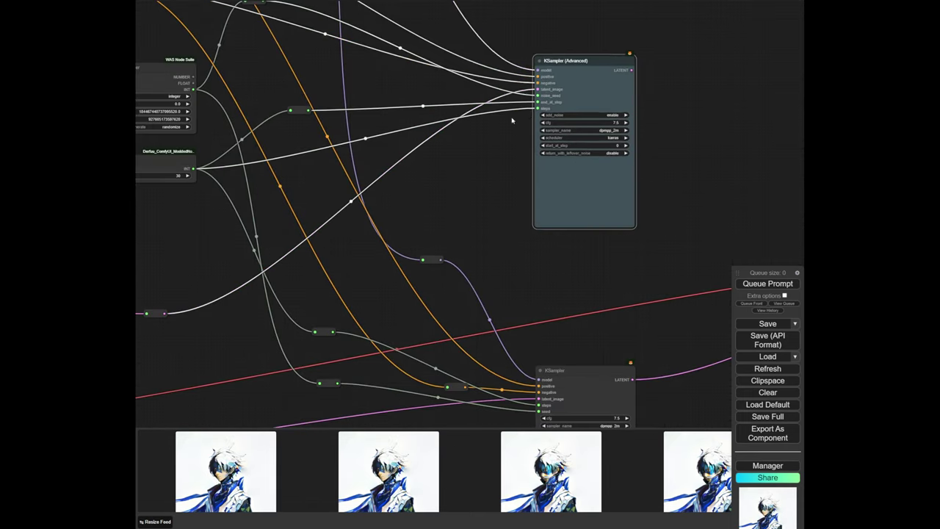
{"action": "left_click", "coordinate": [281, 199]}
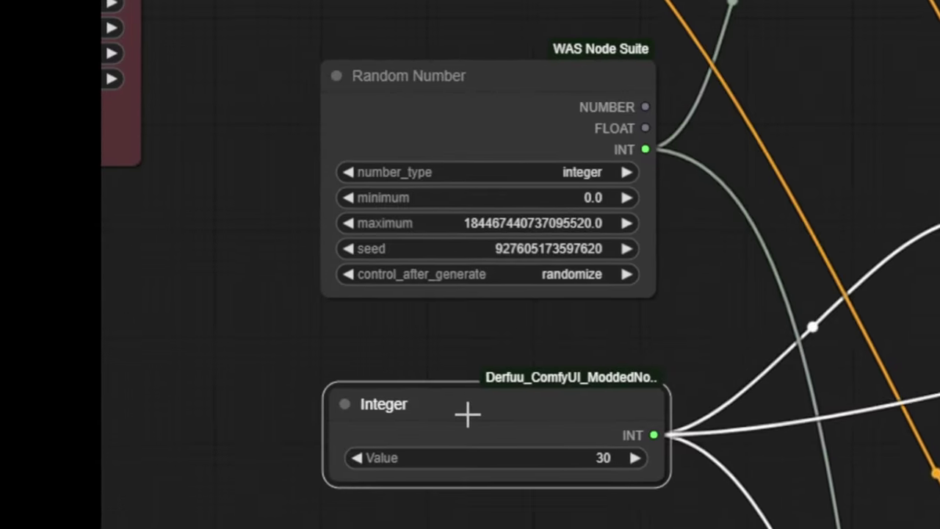
{"action": "left_click_drag", "start_coordinate": [464, 113], "coordinate": [457, 111]}
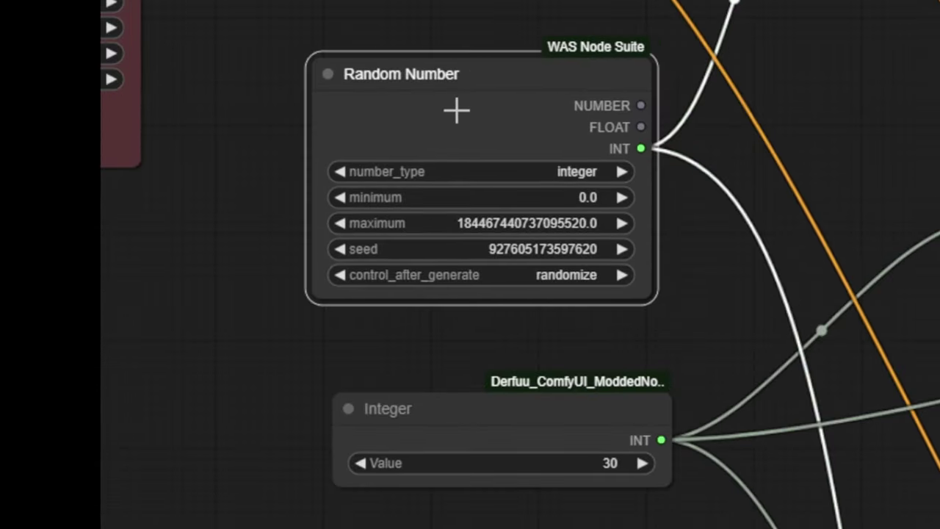
{"action": "left_click_drag", "start_coordinate": [939, 528], "coordinate": [776, 504]}
View the generated images enlarged and compare them with the masked picture in the Preview Bridge (Image) node
{"action": "scroll", "coordinate": [777, 504], "scroll_direction": "up", "scroll_amount": 5}
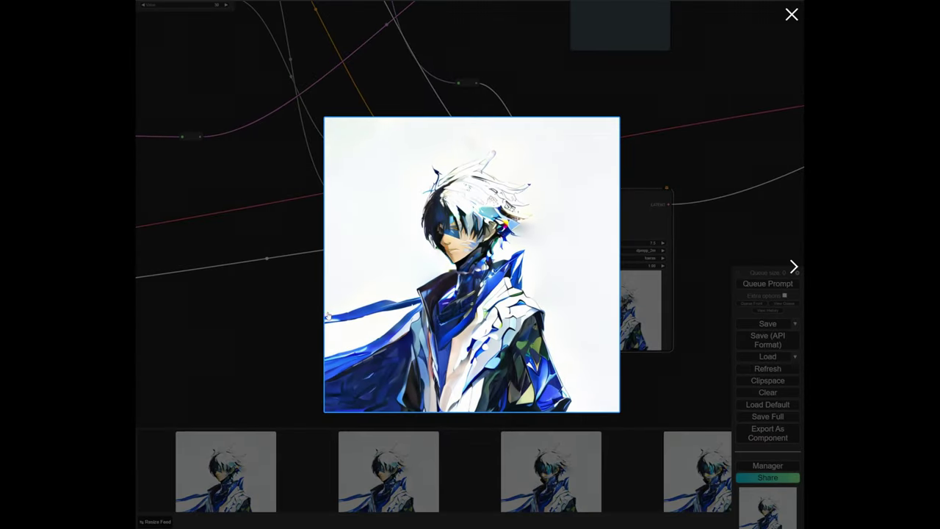
{"action": "key", "text": "Right"}
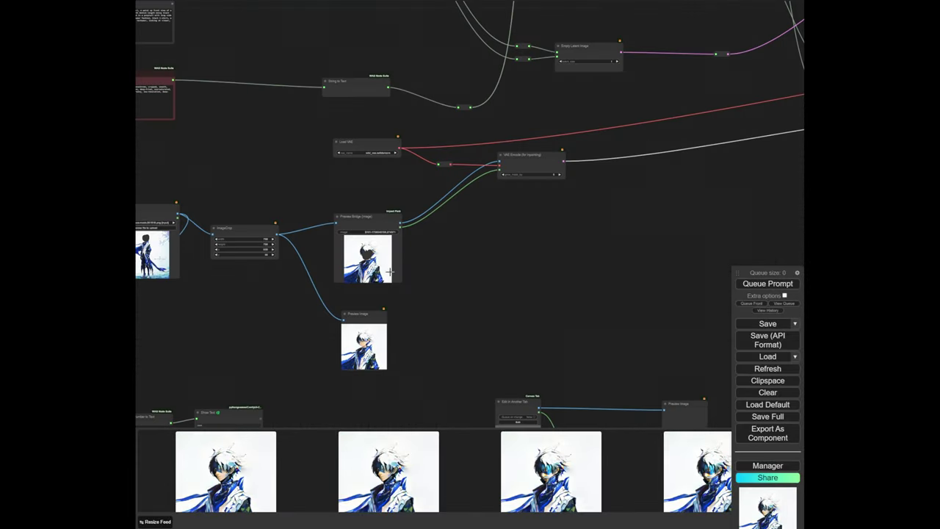
{"action": "scroll", "coordinate": [346, 214], "scroll_direction": "up", "scroll_amount": 8}
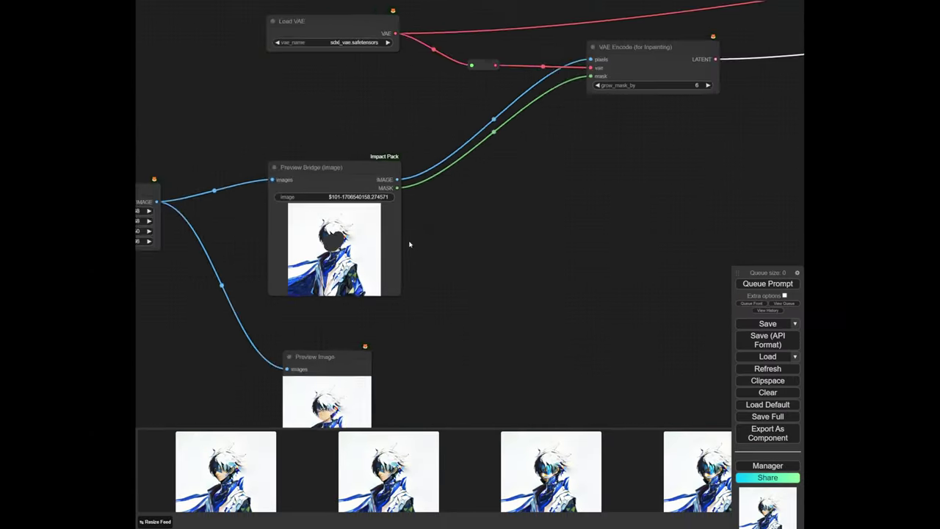
{"action": "scroll", "coordinate": [362, 267], "scroll_direction": "up", "scroll_amount": 6}
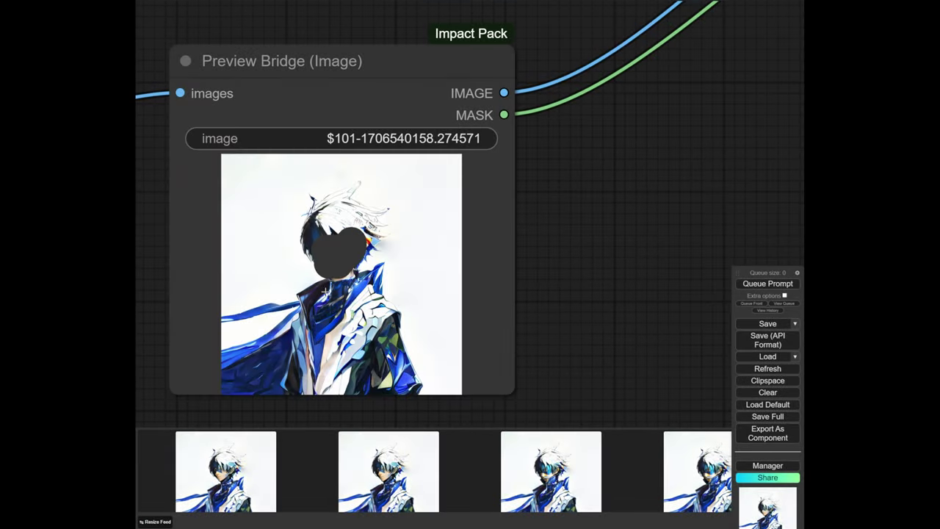
Place a copy of the Get image size, Int To Number (mtb), Number to Text and Show Text nodes near VAE Encode (for Inpainting)
{"action": "scroll", "coordinate": [363, 220], "scroll_direction": "down", "scroll_amount": 13}
{"action": "left_click_drag", "start_coordinate": [414, 223], "coordinate": [570, 92]}
{"action": "left_click_drag", "start_coordinate": [327, 338], "coordinate": [547, 197]}
{"action": "left_click_drag", "start_coordinate": [552, 266], "coordinate": [552, 269]}
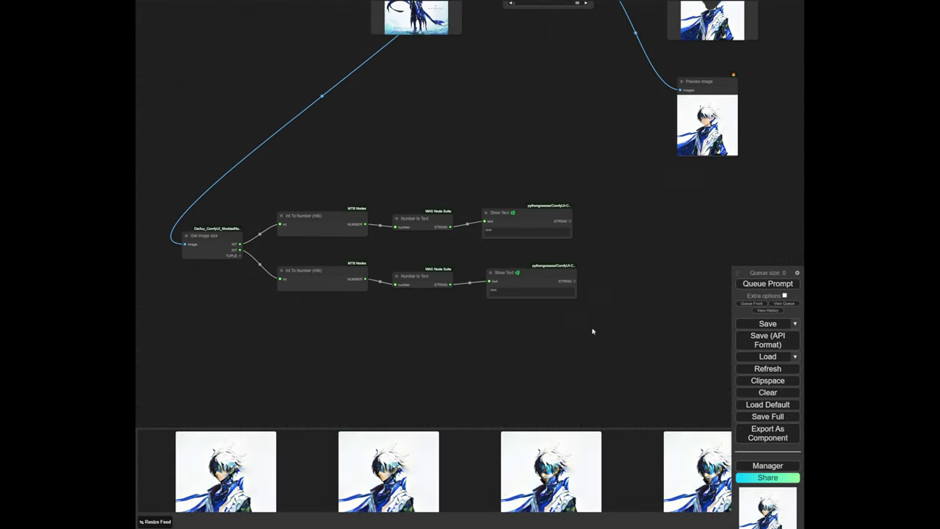
{"action": "scroll", "coordinate": [530, 228], "scroll_direction": "down", "scroll_amount": 1}
{"action": "left_click", "coordinate": [529, 224]}
{"action": "scroll", "coordinate": [488, 230], "scroll_direction": "up", "scroll_amount": 3}
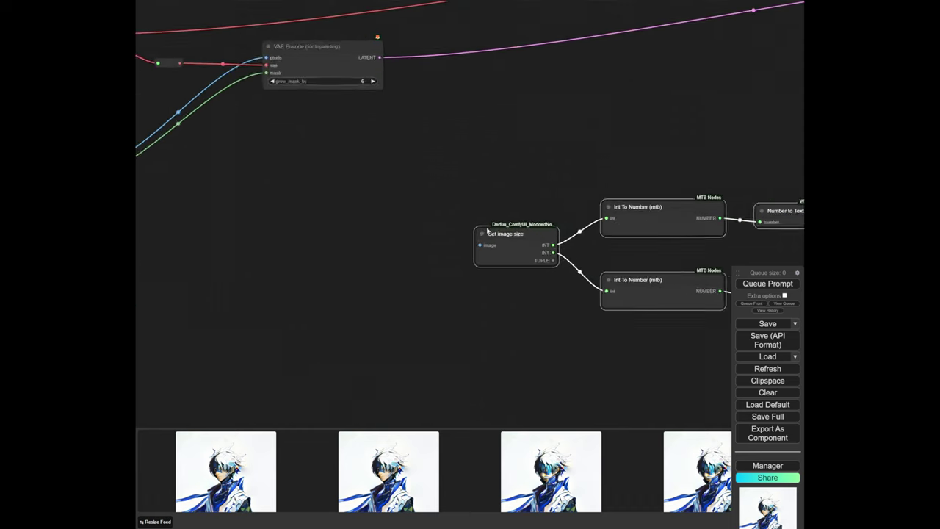
Add a Mask To Image (mtb) node and connect the Preview Bridge (Image) MASK output to its mask input
{"action": "scroll", "coordinate": [489, 229], "scroll_direction": "down", "scroll_amount": 4}
{"action": "scroll", "coordinate": [212, 147], "scroll_direction": "up", "scroll_amount": 8}
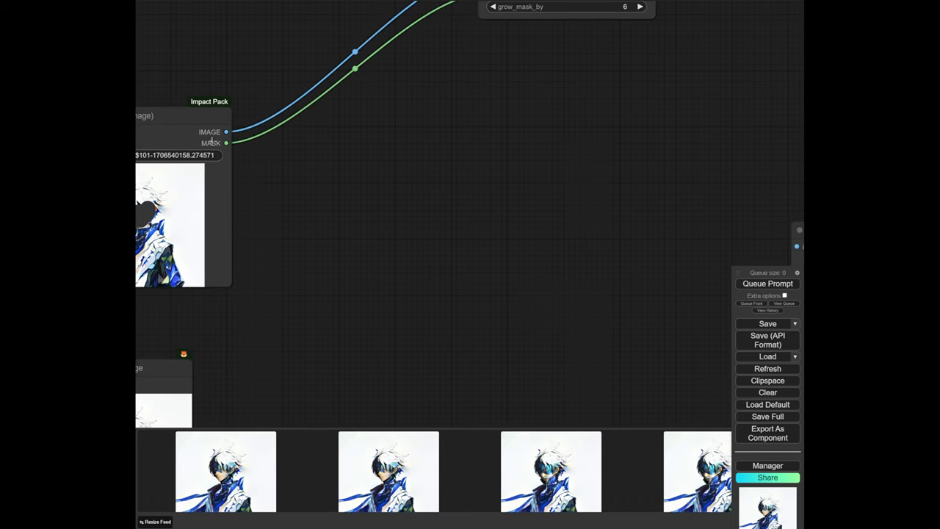
{"action": "left_click_drag", "start_coordinate": [254, 158], "coordinate": [430, 224]}
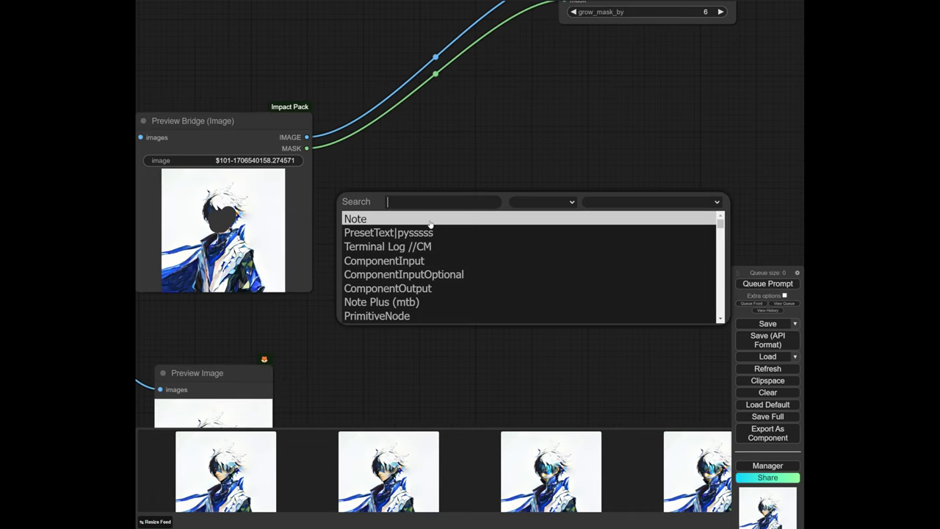
{"action": "type", "text": "mask to"}
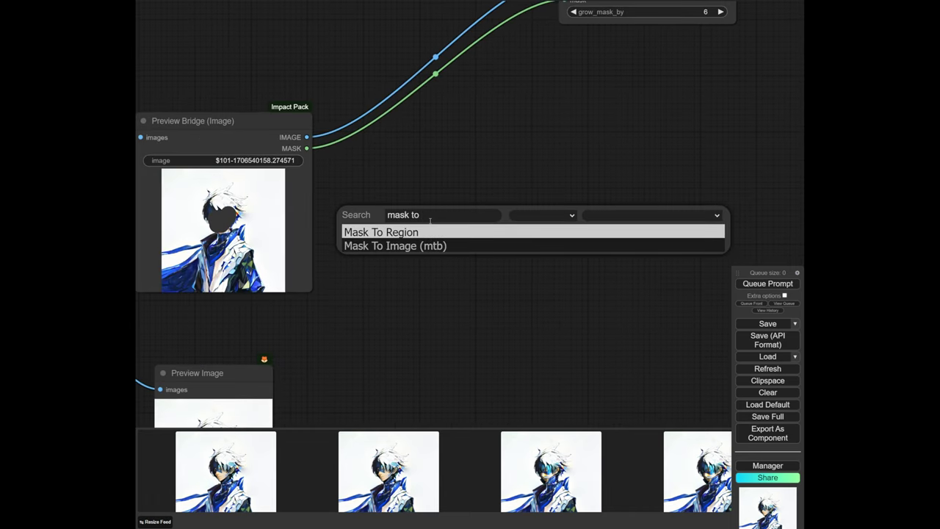
{"action": "left_click", "coordinate": [381, 245]}
{"action": "scroll", "coordinate": [380, 253], "scroll_direction": "up", "scroll_amount": 3}
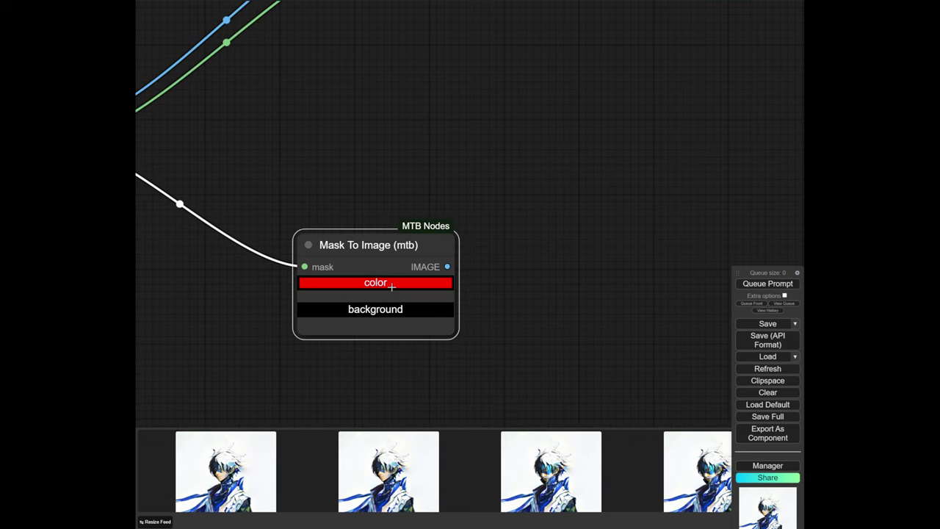
{"action": "left_click_drag", "start_coordinate": [351, 159], "coordinate": [486, 229]}
{"action": "scroll", "coordinate": [486, 228], "scroll_direction": "down", "scroll_amount": 3}
{"action": "scroll", "coordinate": [352, 128], "scroll_direction": "down", "scroll_amount": 5}
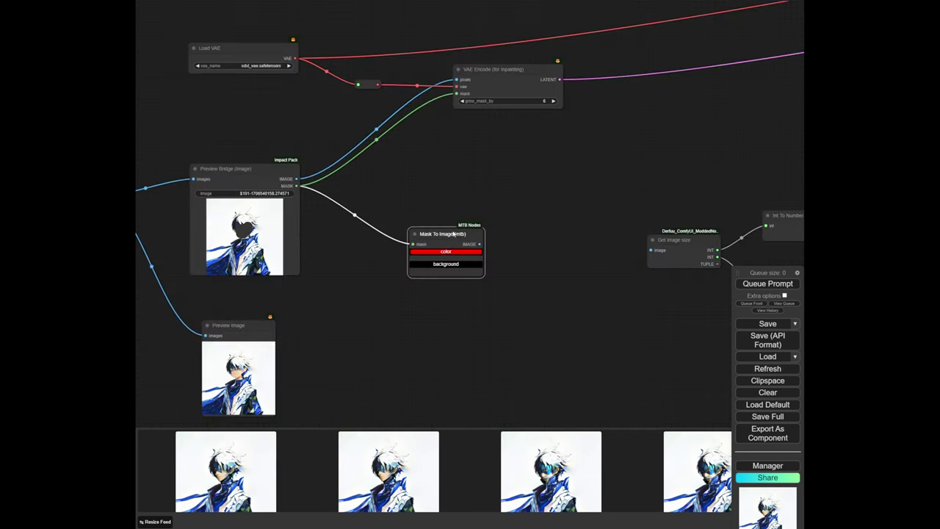
{"action": "scroll", "coordinate": [443, 252], "scroll_direction": "up", "scroll_amount": 1}
Preview the mask in white on black by connecting Mask To Image (mtb) to a new Preview Image node
{"action": "double_click", "coordinate": [393, 300]}
{"action": "type", "text": "previ"}
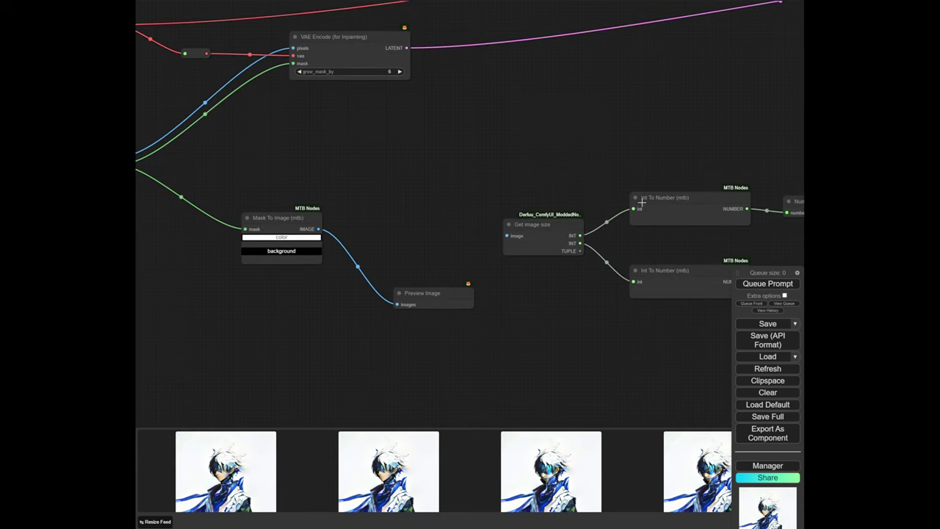
{"action": "scroll", "coordinate": [640, 199], "scroll_direction": "down", "scroll_amount": 4}
{"action": "left_click_drag", "start_coordinate": [610, 178], "coordinate": [281, 319]}
{"action": "scroll", "coordinate": [294, 294], "scroll_direction": "down", "scroll_amount": 5}
{"action": "left_click_drag", "start_coordinate": [317, 266], "coordinate": [232, 256]}
{"action": "left_click_drag", "start_coordinate": [754, 124], "coordinate": [586, 134]}
{"action": "scroll", "coordinate": [586, 133], "scroll_direction": "up", "scroll_amount": 5}
{"action": "left_click", "coordinate": [573, 110]}
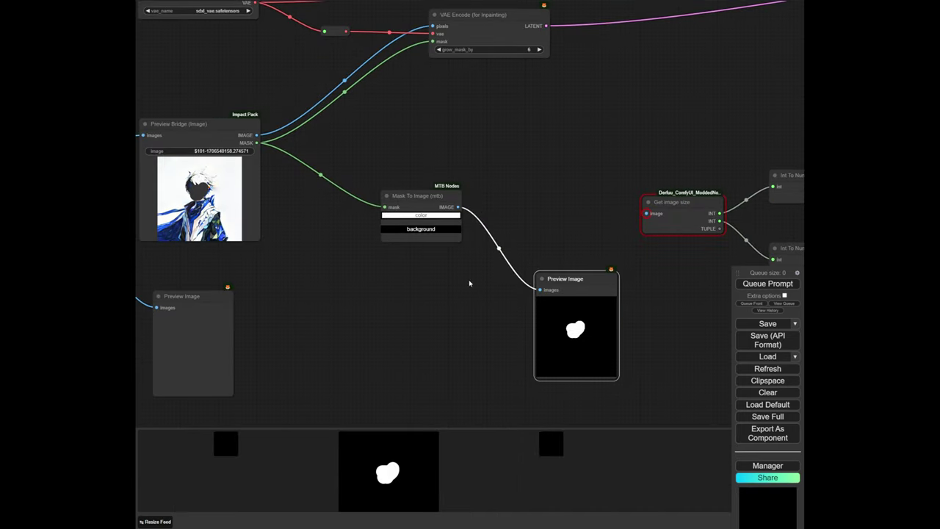
Examine the size and position of the white mask area in the Preview Image node fed by Mask To Image (mtb)
{"action": "scroll", "coordinate": [588, 323], "scroll_direction": "up", "scroll_amount": 8}
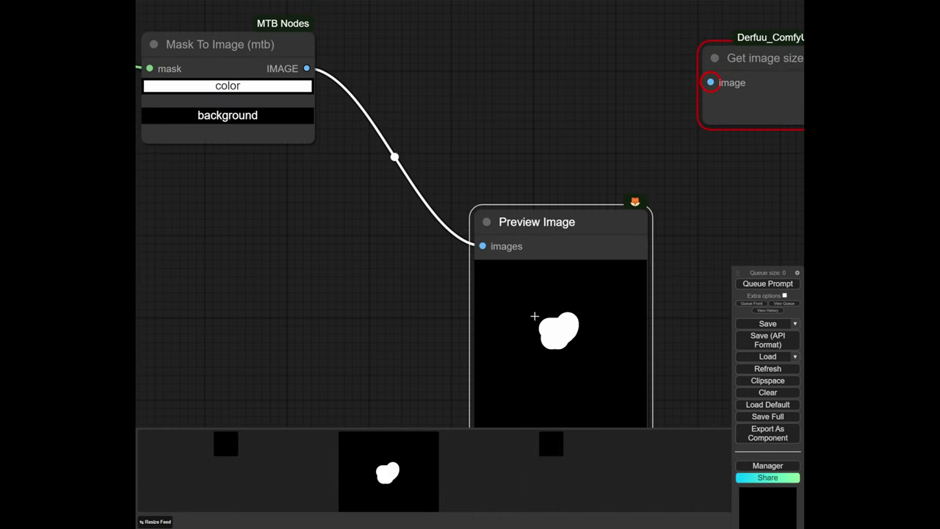
{"action": "scroll", "coordinate": [585, 313], "scroll_direction": "down", "scroll_amount": 4}
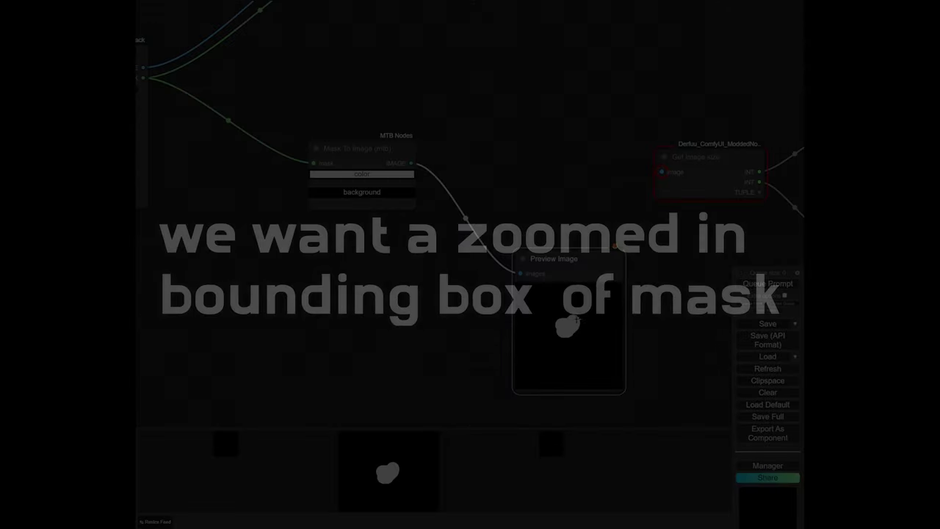
{"action": "scroll", "coordinate": [564, 325], "scroll_direction": "down", "scroll_amount": 4}
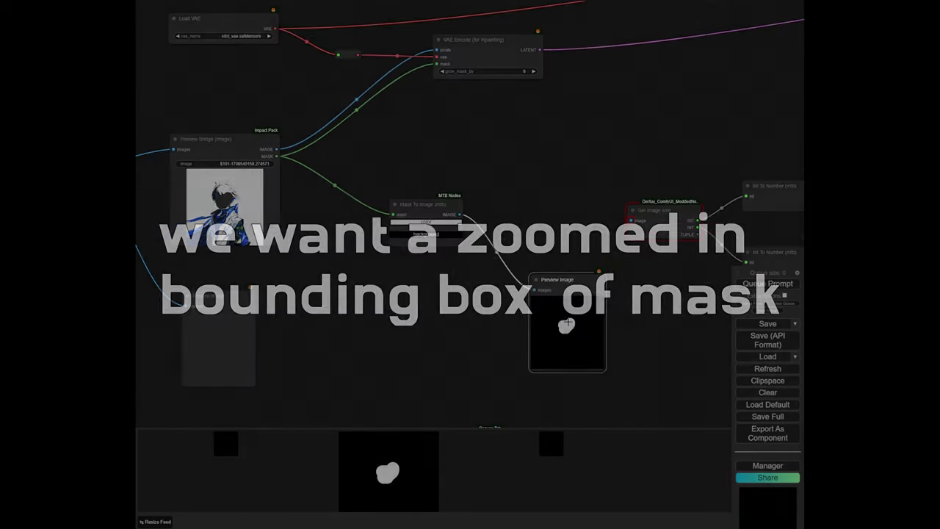
{"action": "left_click_drag", "start_coordinate": [577, 326], "coordinate": [241, 209]}
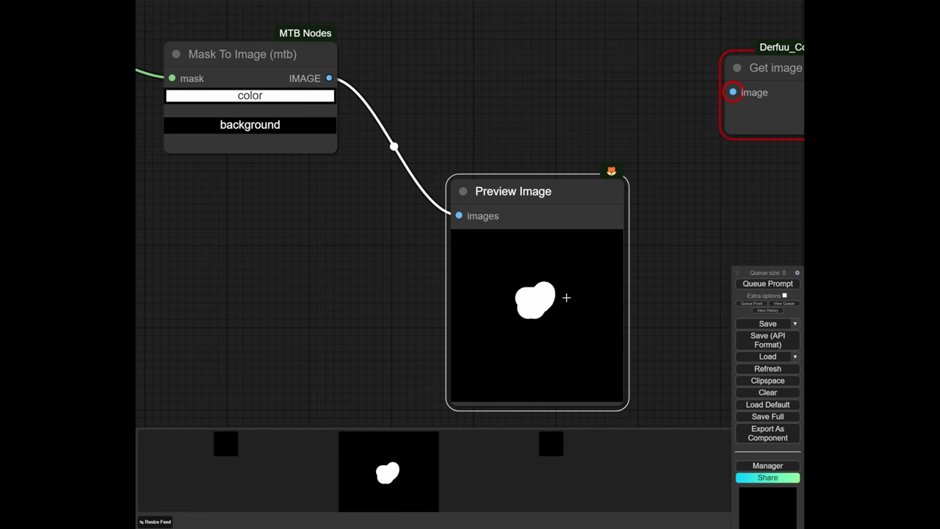
{"action": "scroll", "coordinate": [468, 297], "scroll_direction": "down", "scroll_amount": 6}
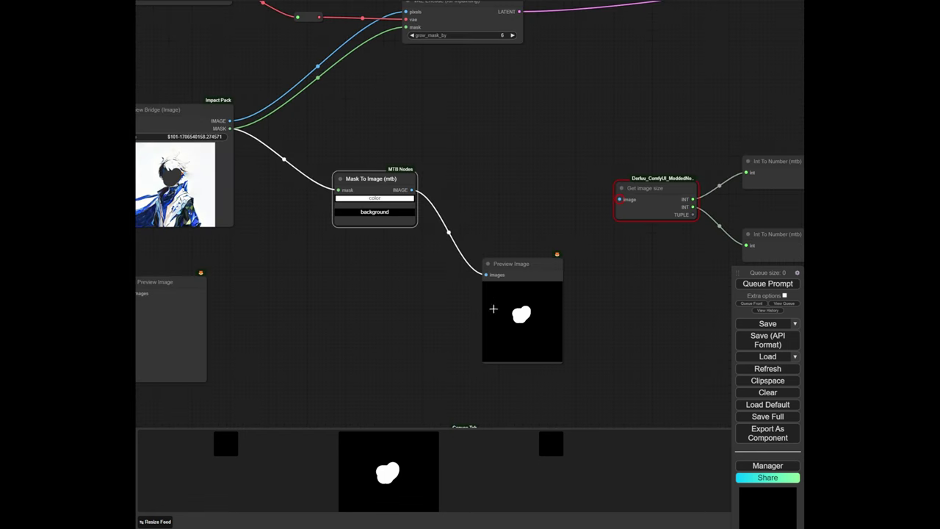
{"action": "left_click", "coordinate": [522, 315]}
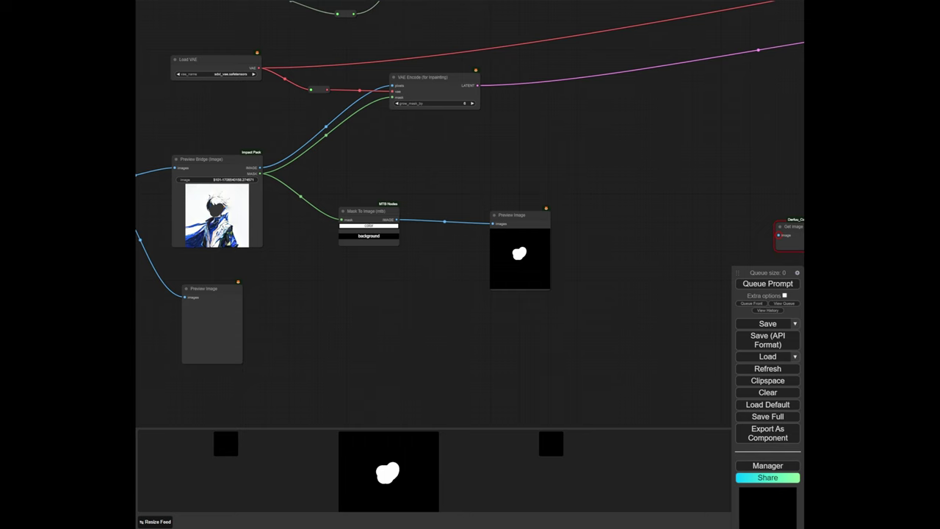
{"action": "scroll", "coordinate": [573, 266], "scroll_direction": "up", "scroll_amount": 5}
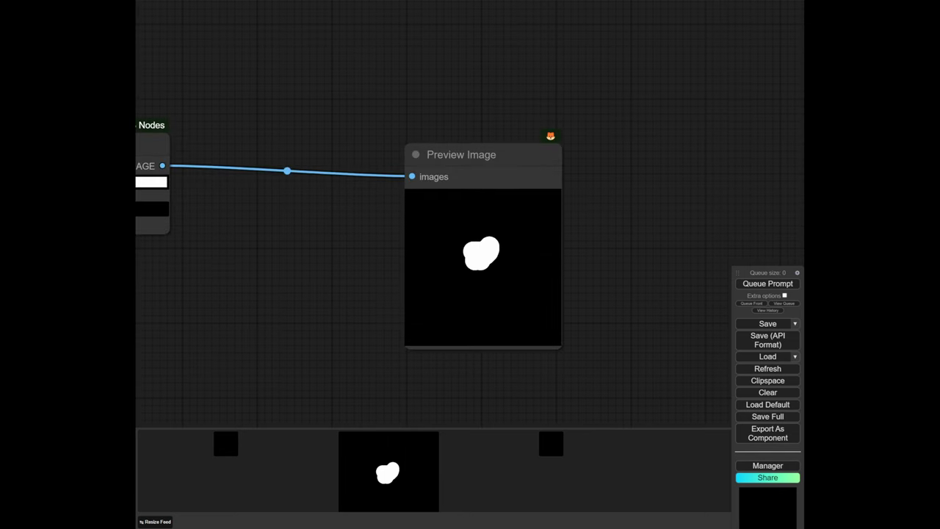
Switch to the masquerade-nodes-comfyui page on GitHub and look through the README's example workflows
{"action": "scroll", "coordinate": [294, 312], "scroll_direction": "down", "scroll_amount": 5}
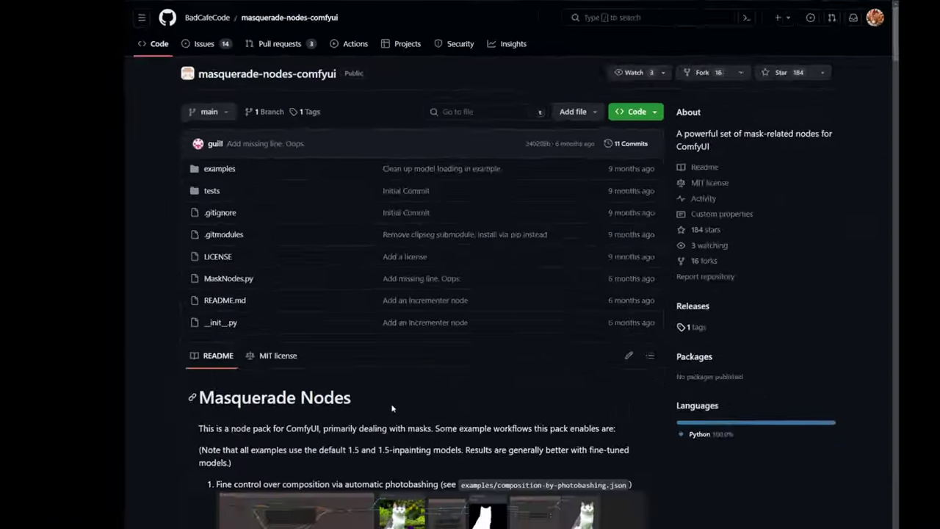
{"action": "scroll", "coordinate": [334, 372], "scroll_direction": "down", "scroll_amount": 2}
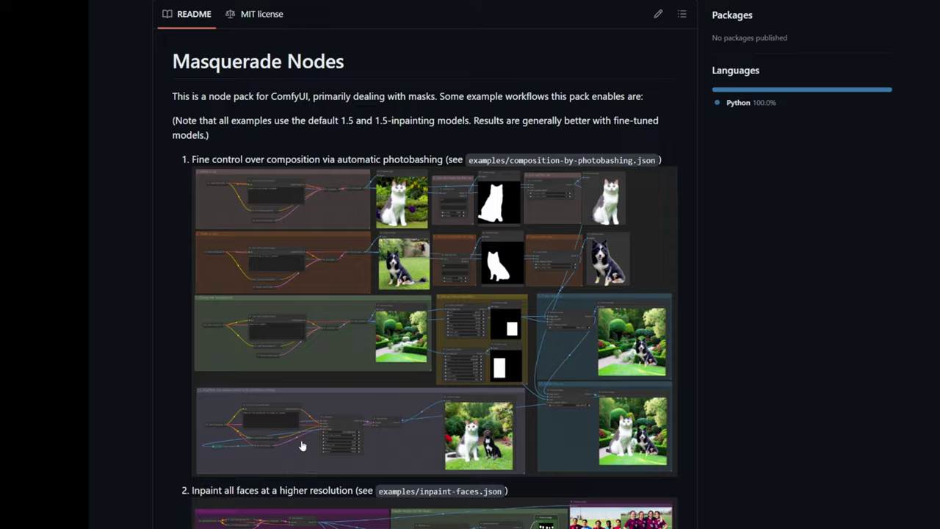
{"action": "scroll", "coordinate": [295, 363], "scroll_direction": "down", "scroll_amount": 1}
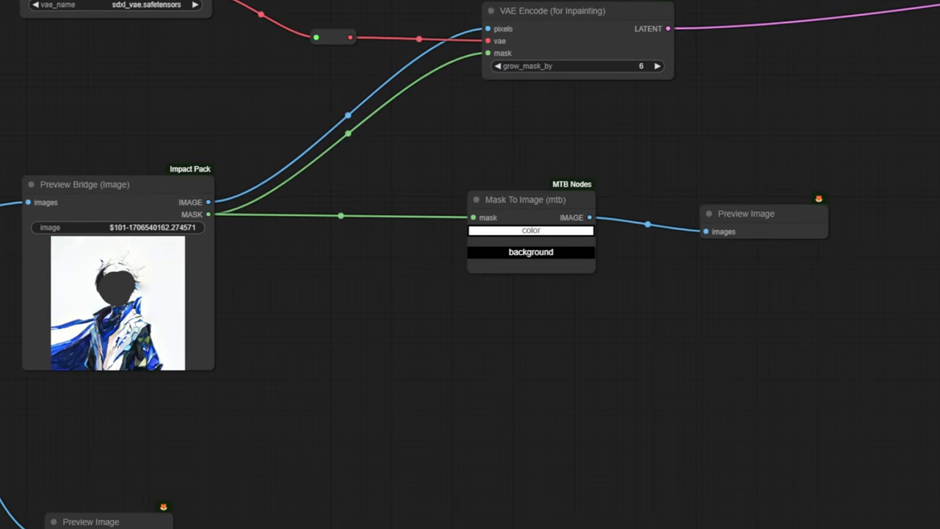
Add a Convert Masks to Images node below the Mask To Image (mtb) node
{"action": "left_click", "coordinate": [455, 177]}
{"action": "left_click_drag", "start_coordinate": [545, 211], "coordinate": [527, 212]}
{"action": "double_click", "coordinate": [523, 369]}
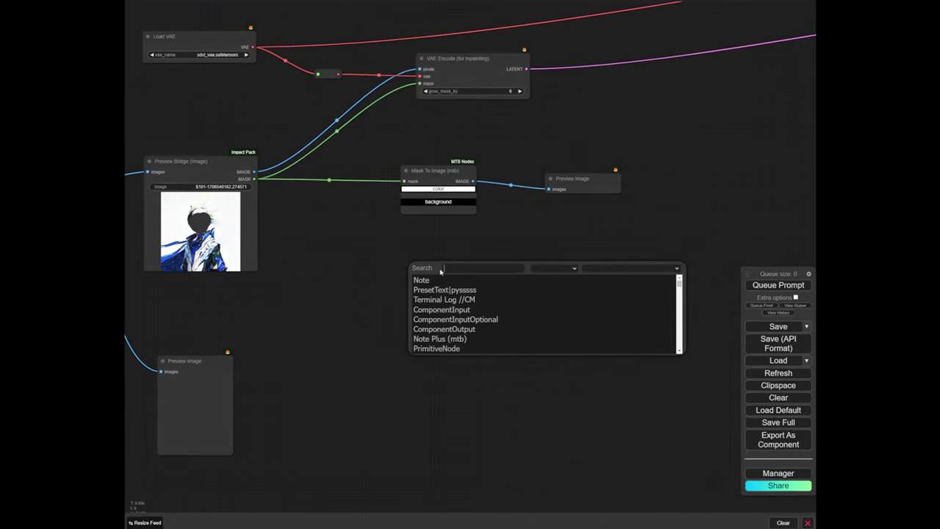
{"action": "type", "text": "convert"}
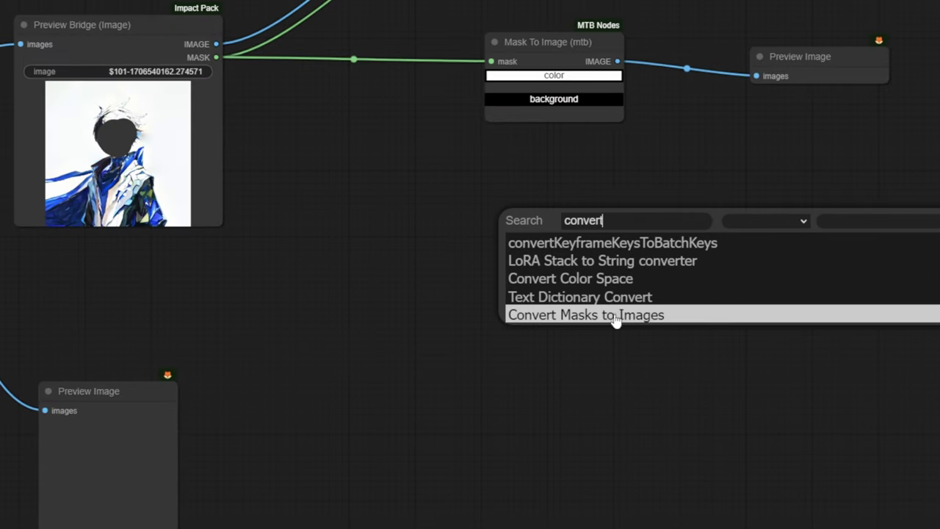
{"action": "left_click", "coordinate": [613, 315]}
{"action": "left_click_drag", "start_coordinate": [629, 237], "coordinate": [587, 213]}
Connect the Preview Bridge (Image) MASK output to Convert Masks to Images and line the node up beneath Mask To Image (mtb)
{"action": "scroll", "coordinate": [616, 199], "scroll_direction": "up", "scroll_amount": 3}
{"action": "left_click_drag", "start_coordinate": [386, 155], "coordinate": [454, 176]}
{"action": "left_click_drag", "start_coordinate": [131, 34], "coordinate": [534, 267]}
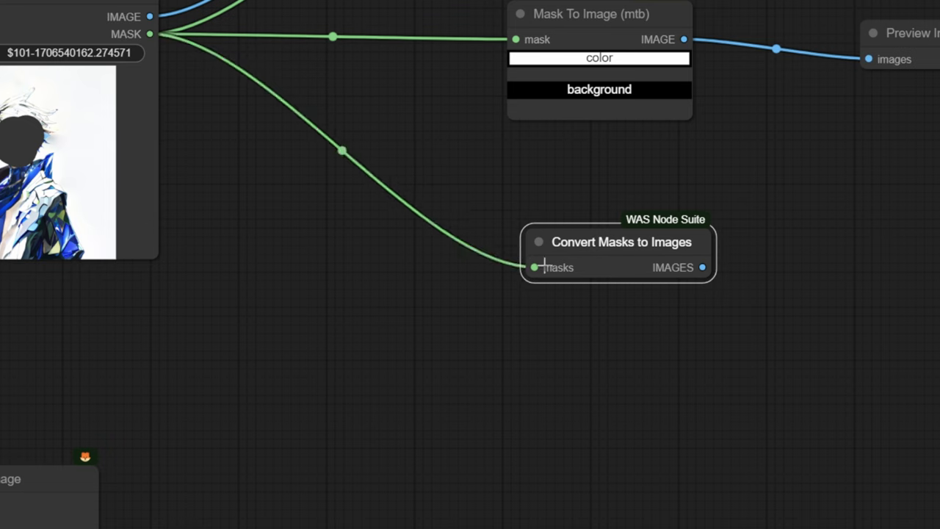
{"action": "left_click_drag", "start_coordinate": [601, 224], "coordinate": [582, 222]}
{"action": "left_click_drag", "start_coordinate": [616, 27], "coordinate": [612, 37]}
{"action": "left_click_drag", "start_coordinate": [604, 242], "coordinate": [592, 255]}
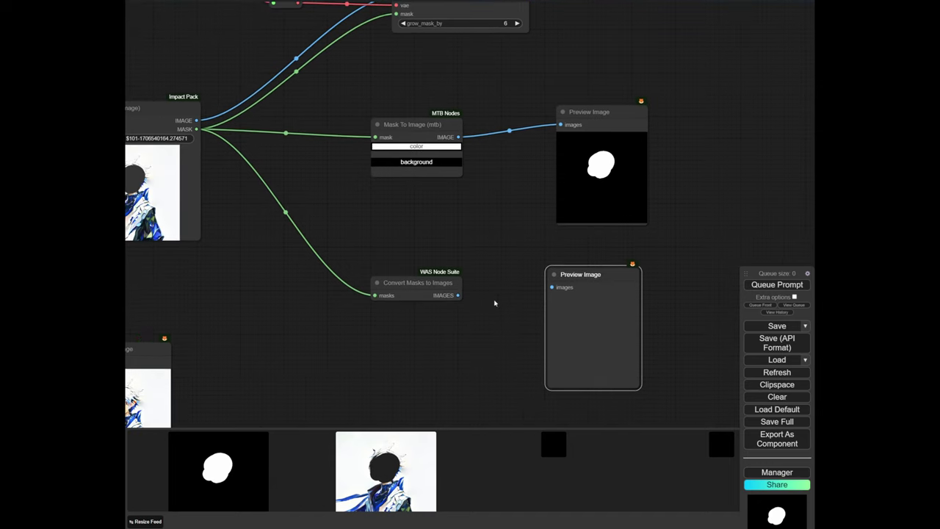
Preview the Convert Masks to Images output by queuing the prompt with a Preview Image node connected, and tidy the nodes' positions
{"action": "left_click", "coordinate": [768, 286]}
{"action": "mouse_move", "coordinate": [598, 339]}
{"action": "left_mouse_down"}
{"action": "mouse_move", "coordinate": [615, 336]}
{"action": "mouse_move", "coordinate": [614, 345]}
{"action": "left_mouse_up"}
{"action": "left_click_drag", "start_coordinate": [485, 341], "coordinate": [453, 286]}
{"action": "left_click_drag", "start_coordinate": [397, 228], "coordinate": [396, 210]}
{"action": "left_click_drag", "start_coordinate": [496, 290], "coordinate": [480, 332]}
{"action": "scroll", "coordinate": [480, 331], "scroll_direction": "down", "scroll_amount": 3}
{"action": "scroll", "coordinate": [543, 318], "scroll_direction": "up", "scroll_amount": 5}
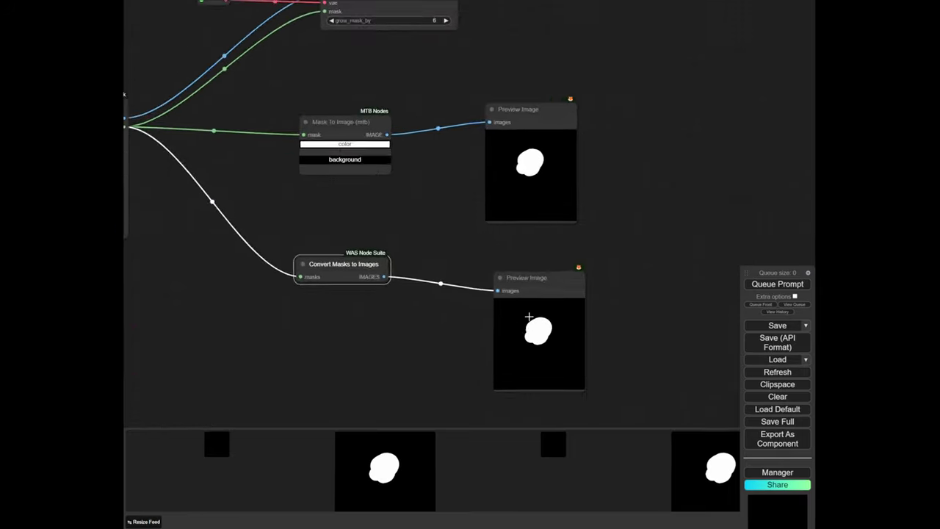
{"action": "scroll", "coordinate": [439, 231], "scroll_direction": "up", "scroll_amount": 2}
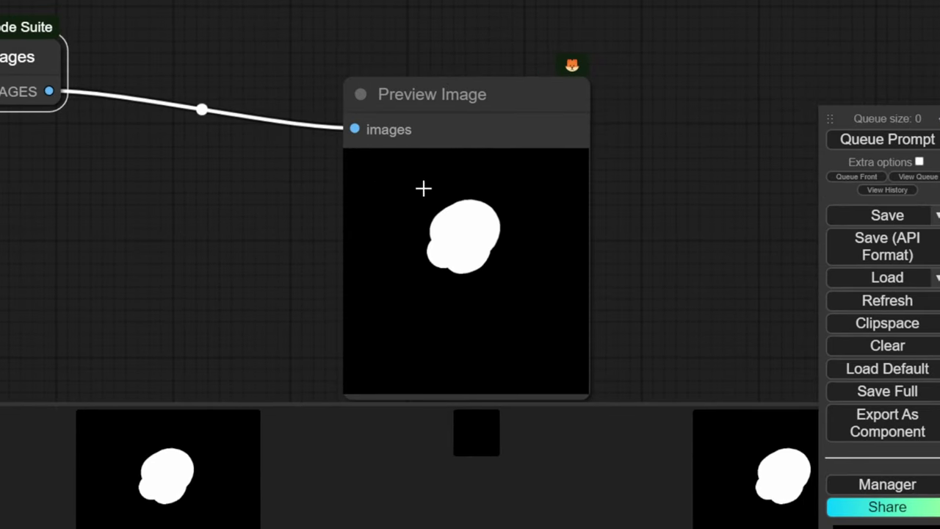
{"action": "scroll", "coordinate": [250, 203], "scroll_direction": "down", "scroll_amount": 2}
Move the mask's Preview Image node aside and add a Mask To Region node fed by Convert Masks to Images
{"action": "left_click_drag", "start_coordinate": [249, 203], "coordinate": [83, 12]}
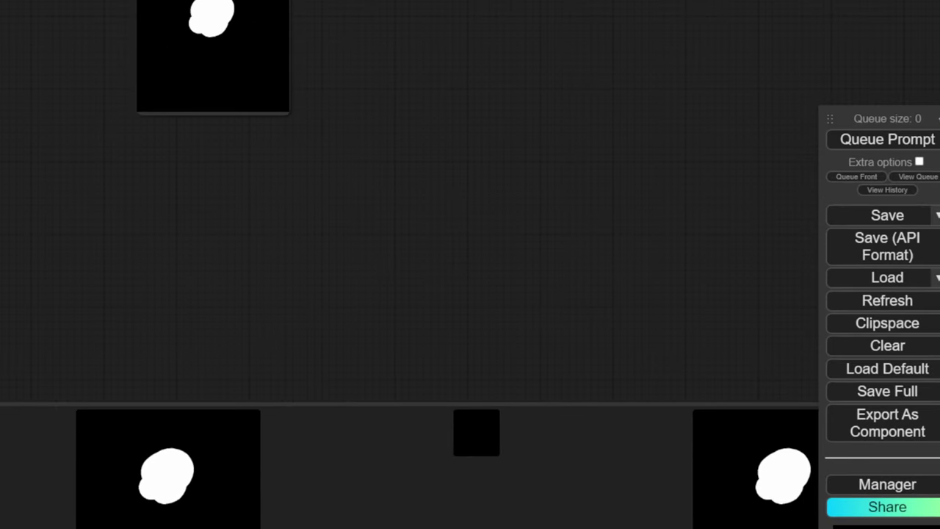
{"action": "left_click_drag", "start_coordinate": [184, 0], "coordinate": [522, 0]}
{"action": "double_click", "coordinate": [229, 116]}
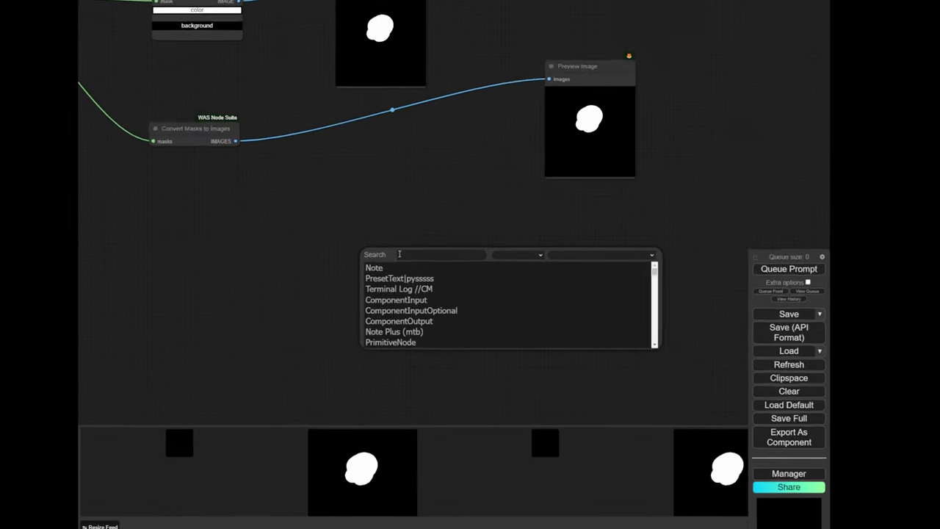
{"action": "type", "text": "mask to"}
{"action": "key", "text": "Return"}
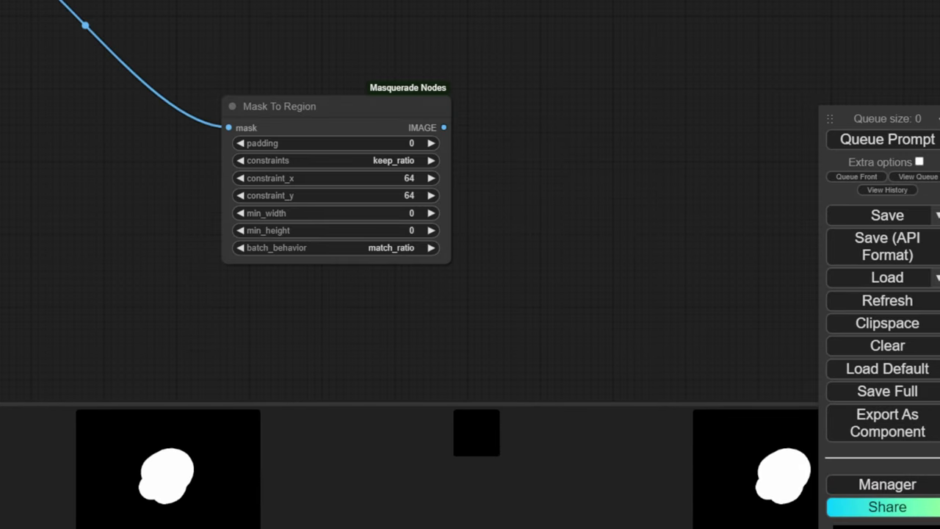
Set the Mask To Region node's padding to 24
{"action": "scroll", "coordinate": [317, 81], "scroll_direction": "up", "scroll_amount": 6}
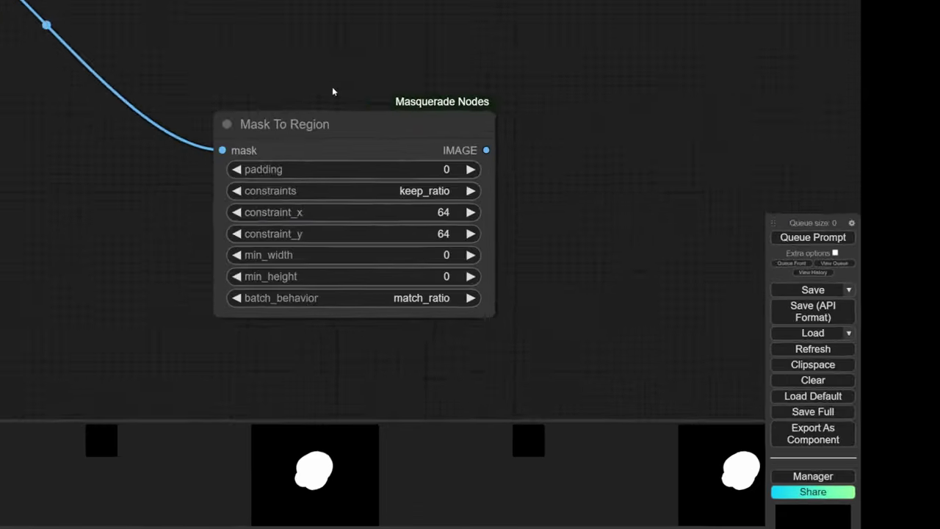
{"action": "left_click", "coordinate": [362, 143]}
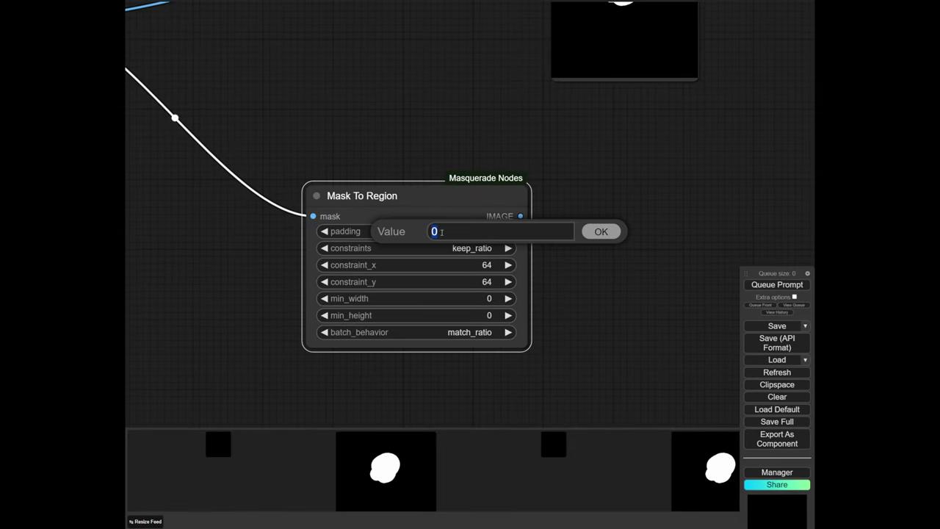
{"action": "key", "text": "BackSpace"}
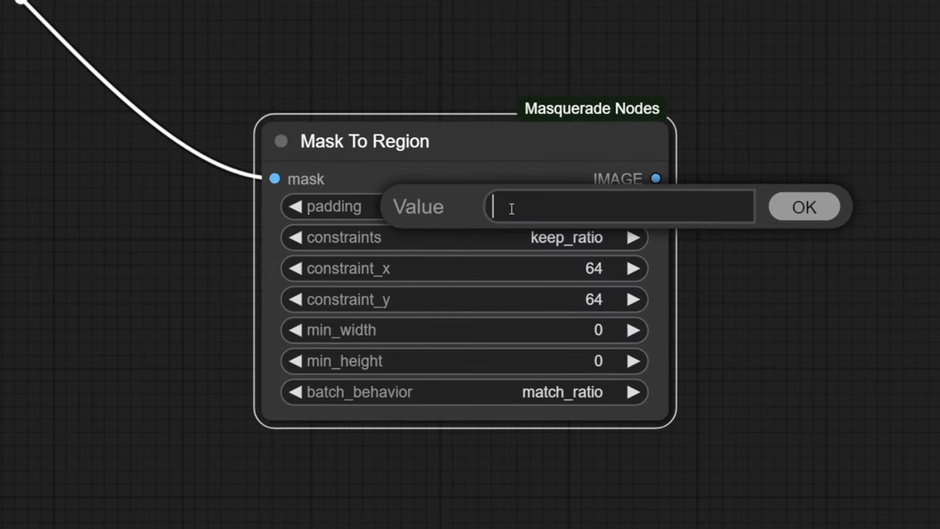
{"action": "type", "text": "24"}
{"action": "key", "text": "Return"}
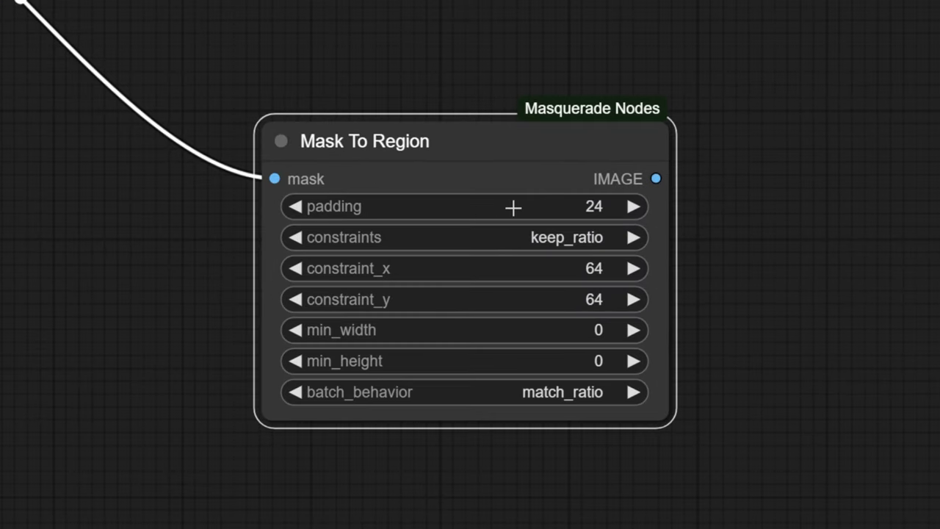
Connect a Preview Image node to the Mask To Region output and queue the prompt to render the region
{"action": "scroll", "coordinate": [712, 356], "scroll_direction": "down", "scroll_amount": 4}
{"action": "left_click_drag", "start_coordinate": [667, 351], "coordinate": [463, 311]}
{"action": "left_click_drag", "start_coordinate": [454, 176], "coordinate": [374, 207]}
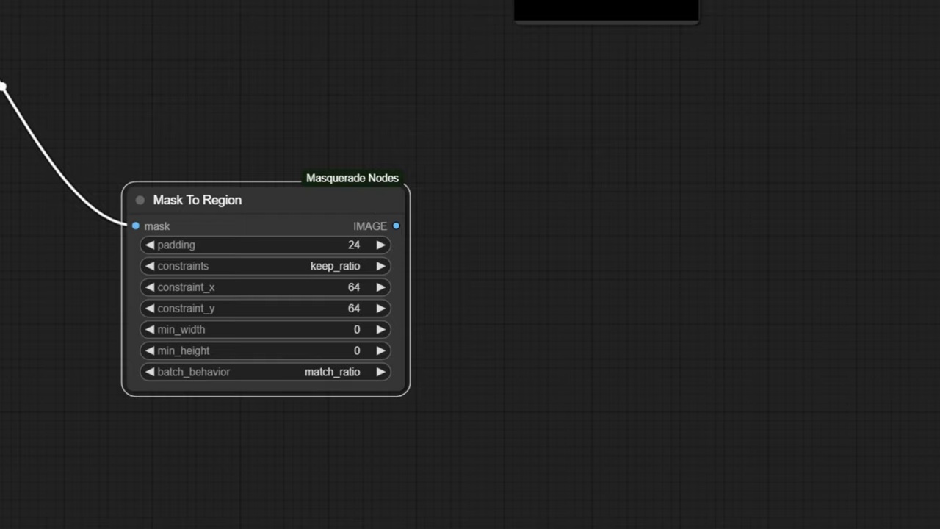
{"action": "left_click", "coordinate": [607, 9]}
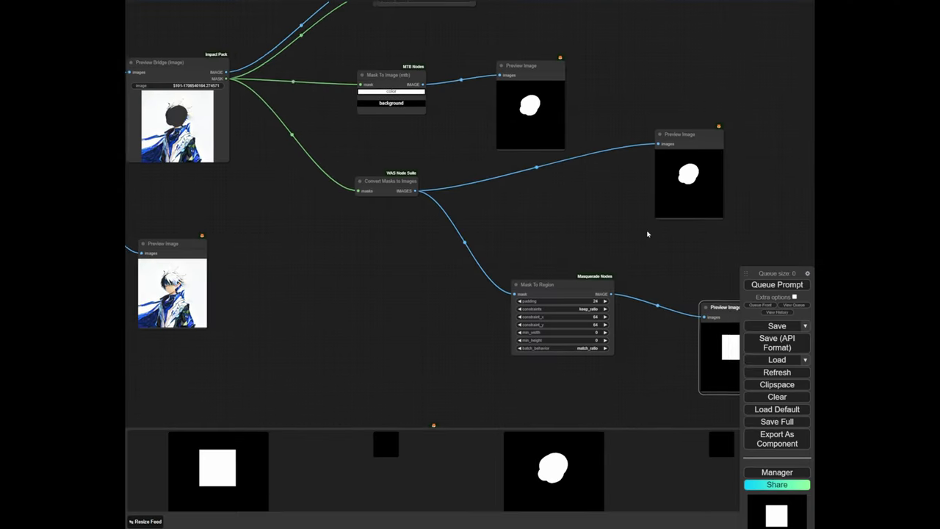
Place the mask's Preview Image node above the Mask To Region preview and compare the mask with its bounding box
{"action": "left_click_drag", "start_coordinate": [648, 232], "coordinate": [470, 243]}
{"action": "scroll", "coordinate": [470, 243], "scroll_direction": "up", "scroll_amount": 2}
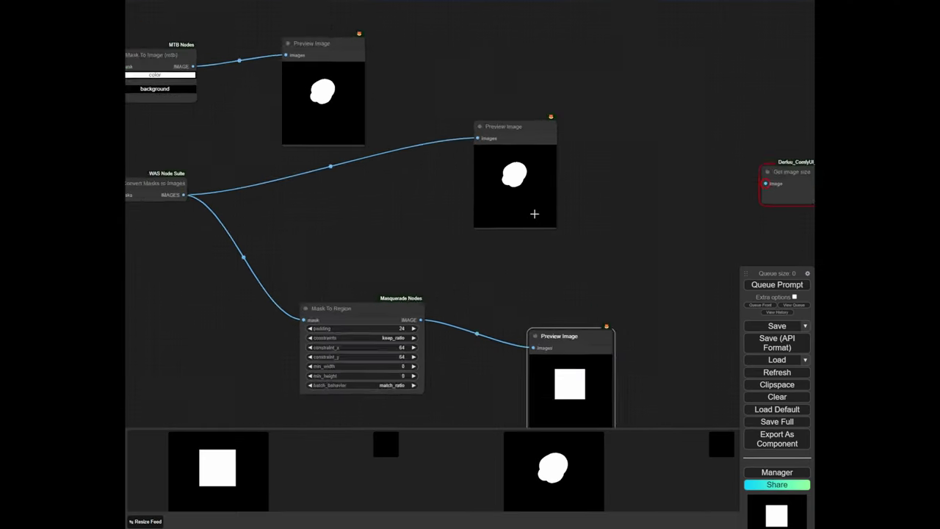
{"action": "left_click", "coordinate": [534, 214]}
{"action": "scroll", "coordinate": [534, 214], "scroll_direction": "up", "scroll_amount": 3}
{"action": "left_click_drag", "start_coordinate": [551, 216], "coordinate": [579, 224]}
{"action": "left_click_drag", "start_coordinate": [607, 348], "coordinate": [581, 238]}
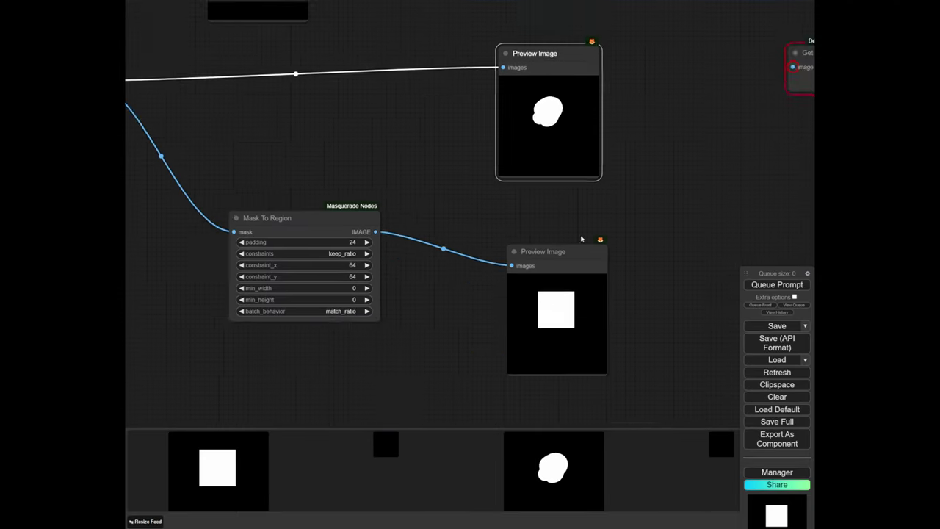
{"action": "scroll", "coordinate": [537, 298], "scroll_direction": "up", "scroll_amount": 4}
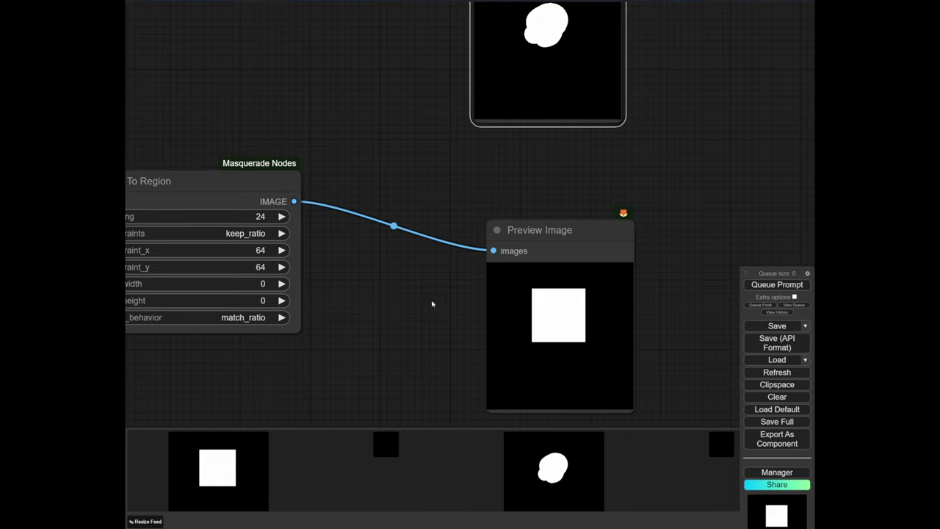
{"action": "scroll", "coordinate": [432, 304], "scroll_direction": "left", "scroll_amount": 3}
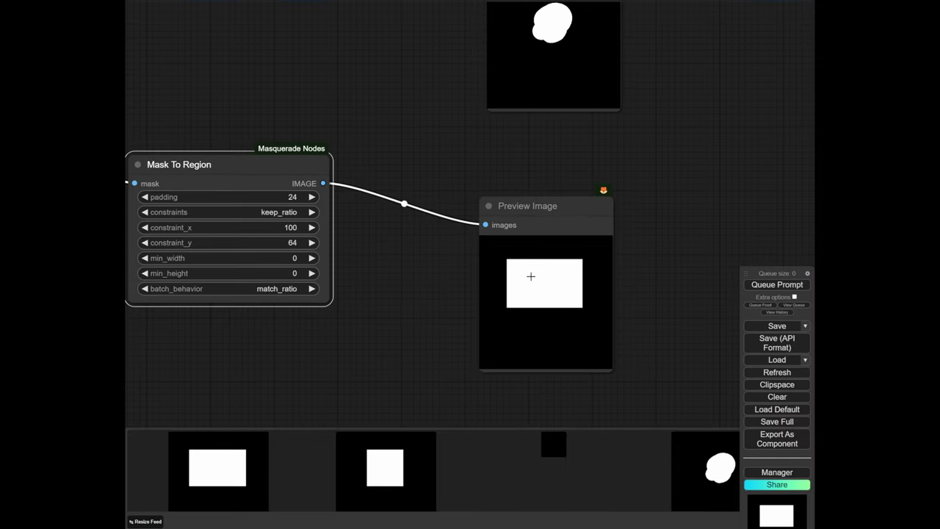
Set constraint_x on Mask To Region back to 64, queue the prompt and level its Preview Image node with it
{"action": "left_click", "coordinate": [283, 227]}
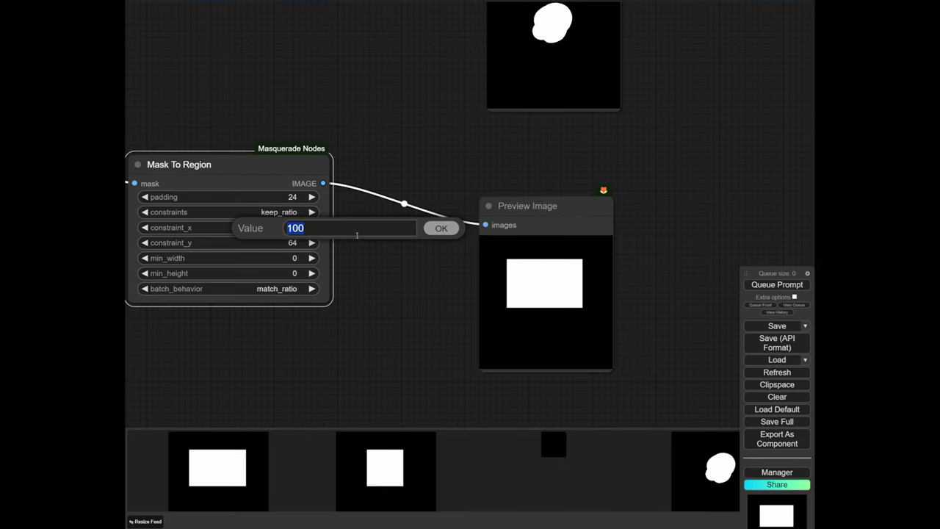
{"action": "type", "text": "64"}
{"action": "key", "text": "Return"}
{"action": "scroll", "coordinate": [357, 236], "scroll_direction": "down", "scroll_amount": 1}
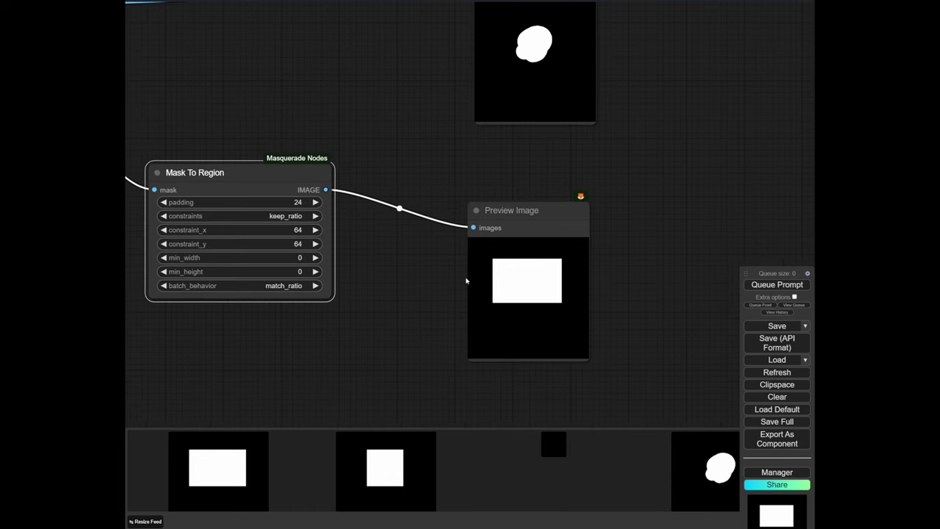
{"action": "left_click", "coordinate": [768, 284]}
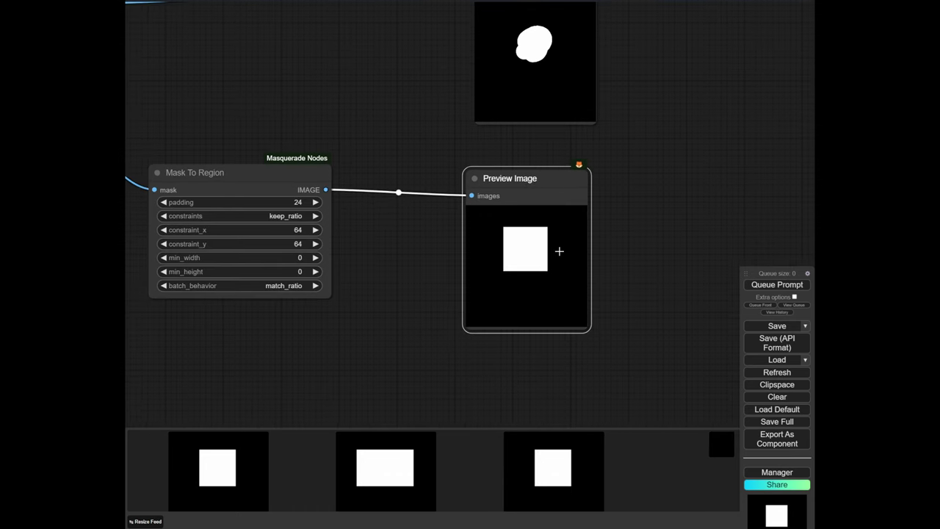
{"action": "scroll", "coordinate": [562, 250], "scroll_direction": "down", "scroll_amount": 5}
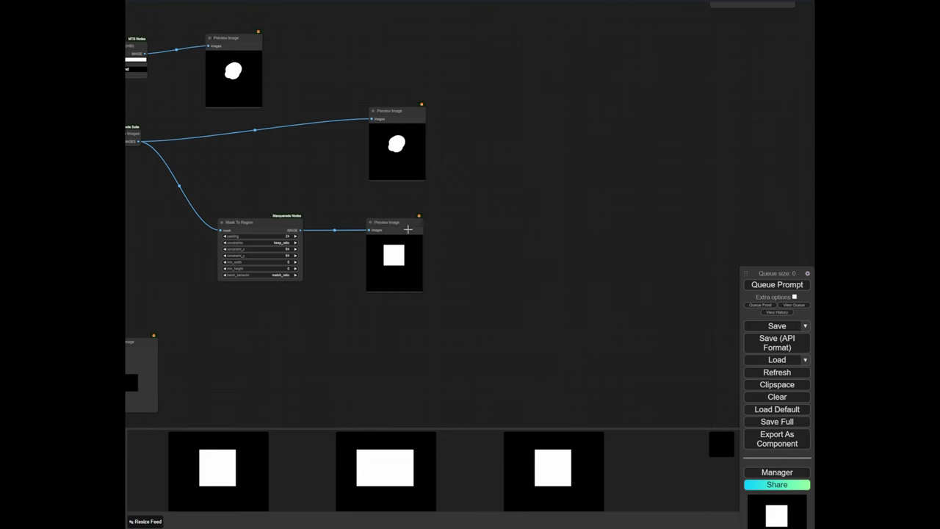
Add a Cut By Mask node below the region preview and connect the Mask To Region output to its mask input
{"action": "scroll", "coordinate": [389, 232], "scroll_direction": "up", "scroll_amount": 4}
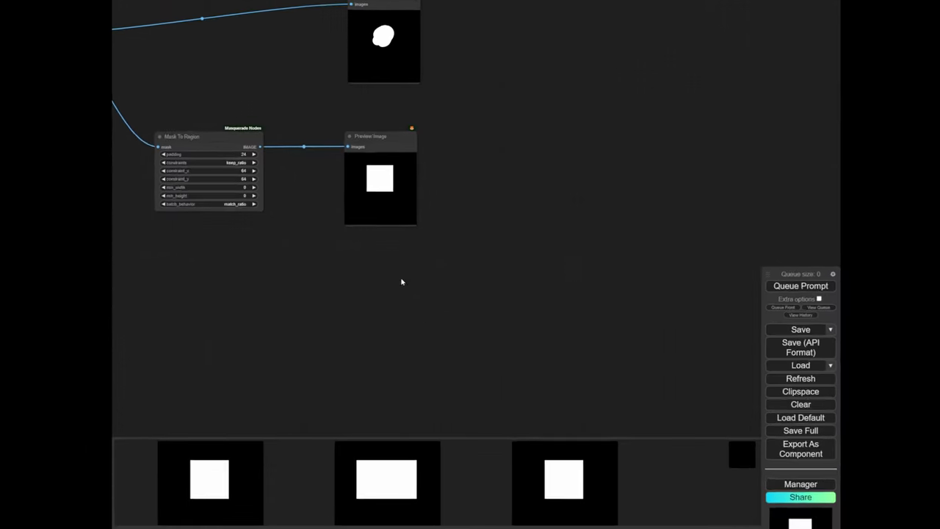
{"action": "double_click", "coordinate": [402, 281]}
{"action": "type", "text": "cut by"}
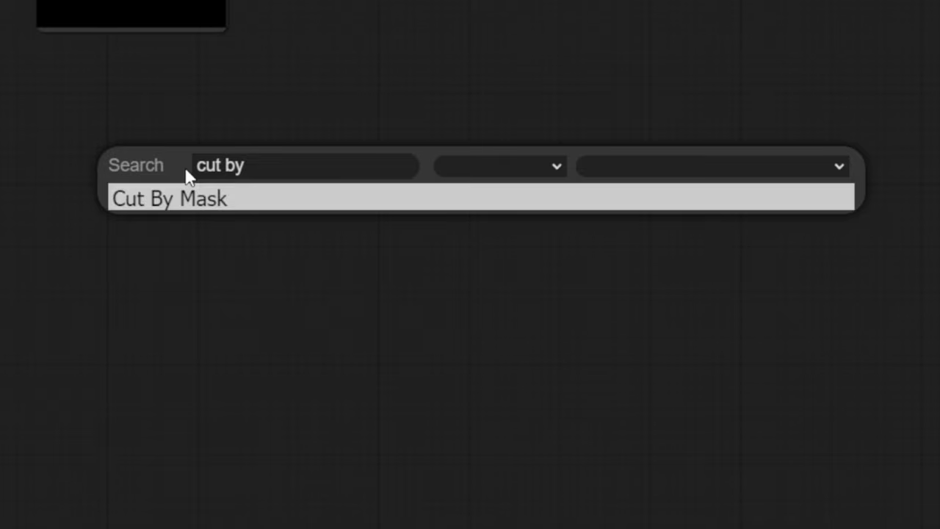
{"action": "key", "text": "Return"}
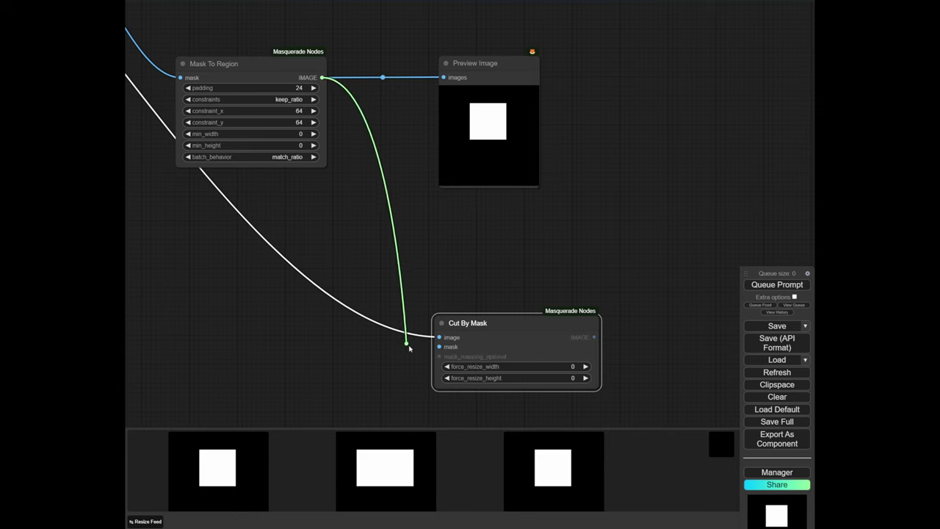
{"action": "left_click_drag", "start_coordinate": [410, 349], "coordinate": [439, 346]}
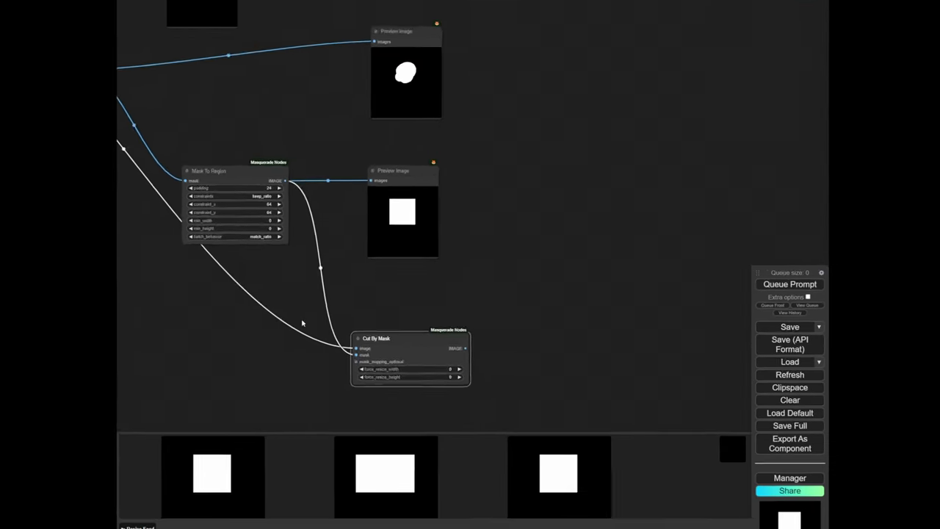
Bring the Get image size node chain closer to the Cut By Mask node and queue the prompt
{"action": "left_click_drag", "start_coordinate": [495, 256], "coordinate": [220, 288]}
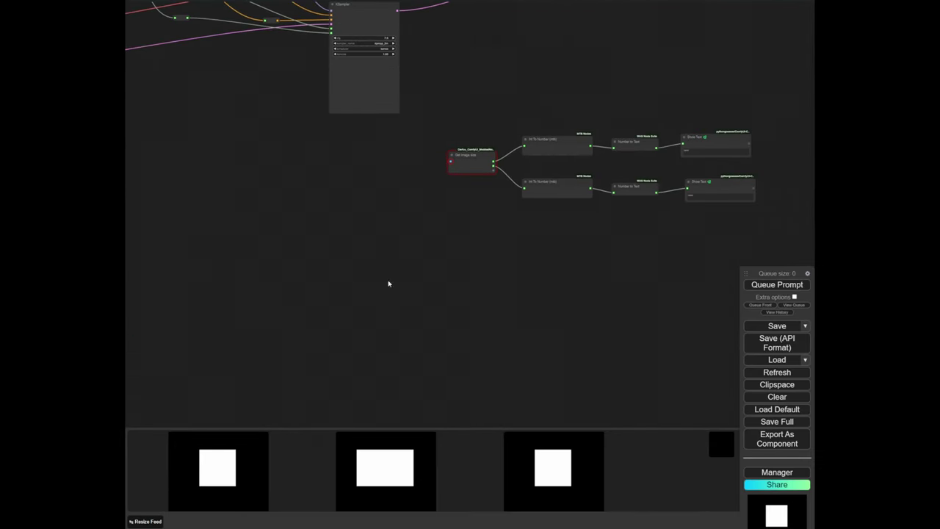
{"action": "left_click_drag", "start_coordinate": [468, 157], "coordinate": [403, 154]}
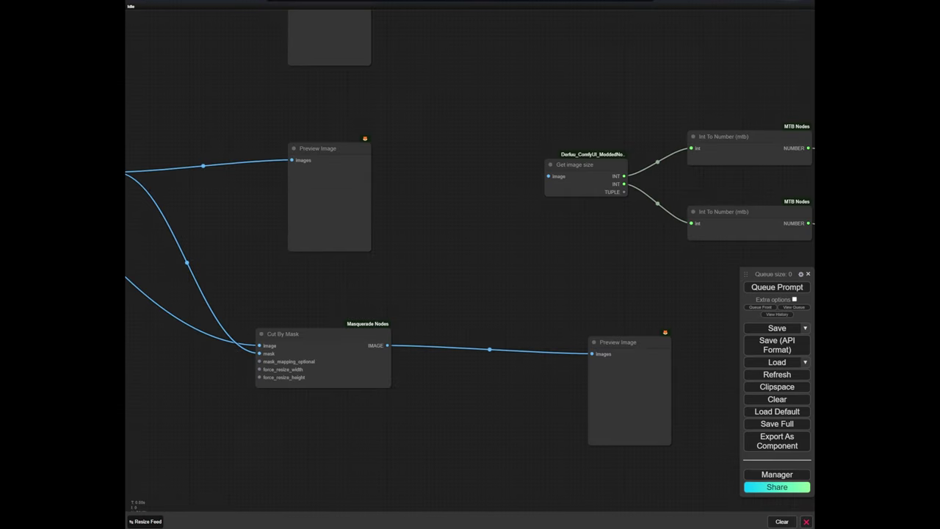
{"action": "left_click", "coordinate": [338, 339]}
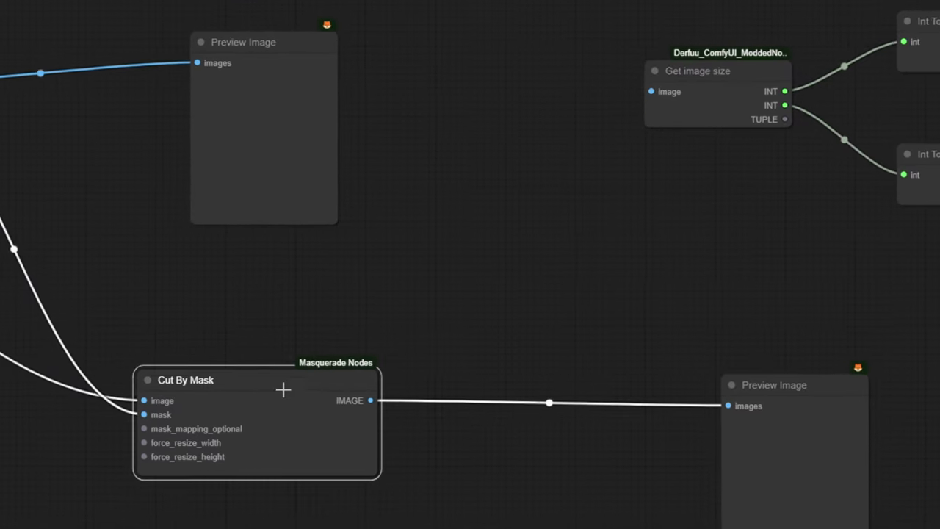
{"action": "left_click_drag", "start_coordinate": [684, 96], "coordinate": [719, 98]}
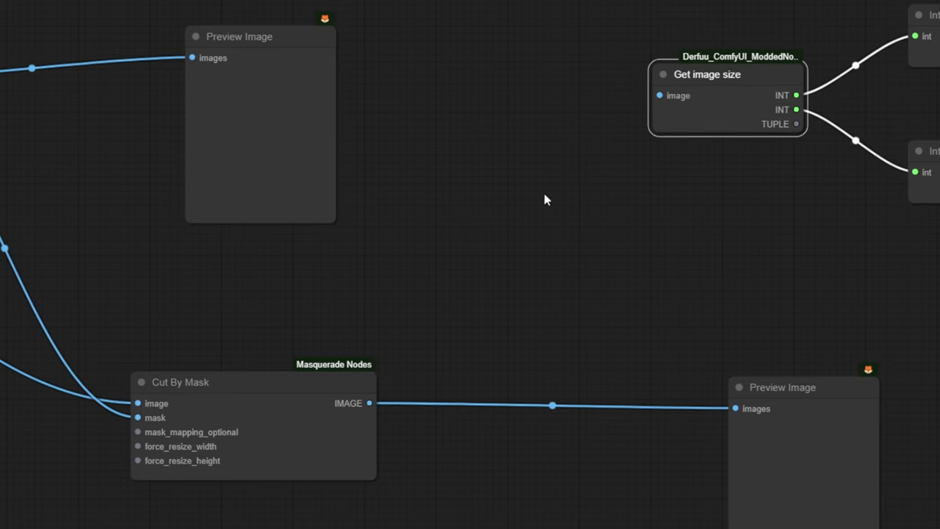
{"action": "left_click", "coordinate": [889, 286]}
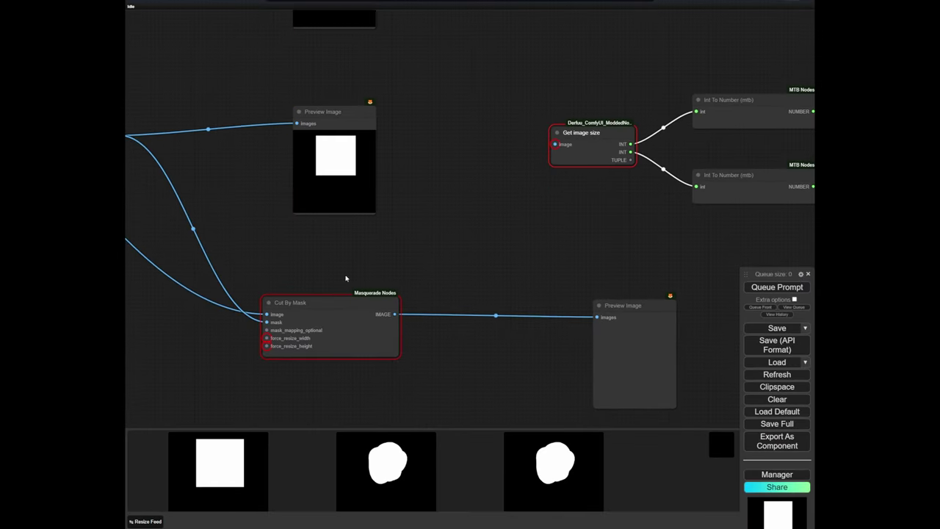
Connect the Mask To Region IMAGE output to the Get image size node's image input and reposition the region's Preview Image node
{"action": "scroll", "coordinate": [292, 318], "scroll_direction": "up", "scroll_amount": 1}
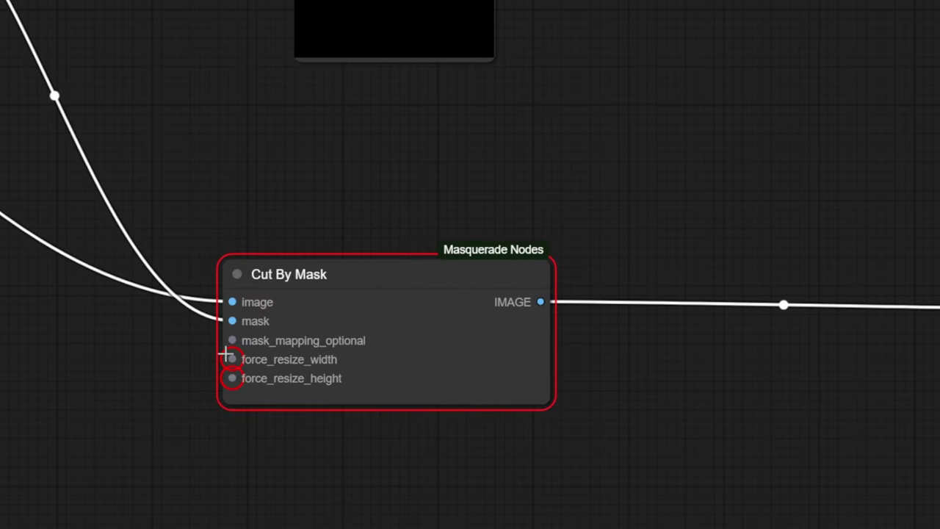
{"action": "scroll", "coordinate": [220, 388], "scroll_direction": "down", "scroll_amount": 2}
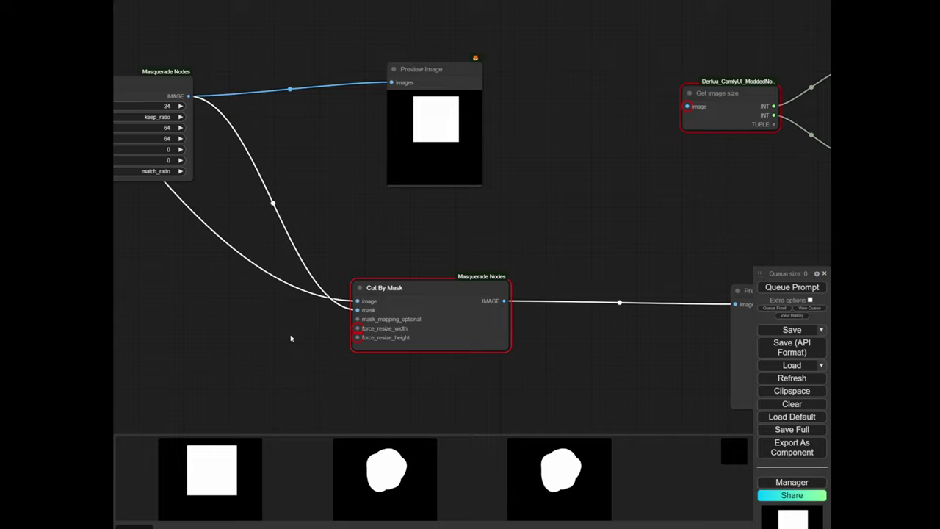
{"action": "scroll", "coordinate": [323, 151], "scroll_direction": "down", "scroll_amount": 4}
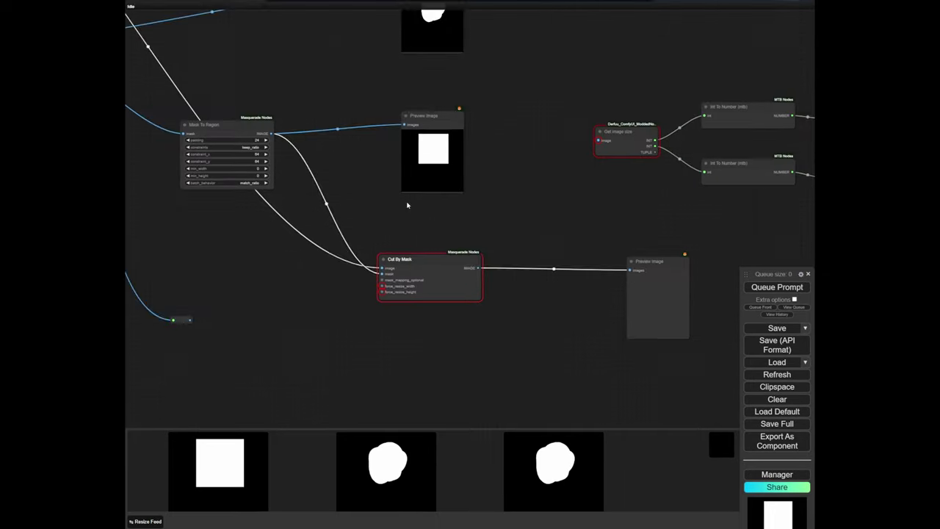
{"action": "left_click_drag", "start_coordinate": [317, 150], "coordinate": [324, 252]}
{"action": "mouse_move", "coordinate": [254, 182]}
{"action": "left_mouse_down"}
{"action": "mouse_move", "coordinate": [256, 170]}
{"action": "mouse_move", "coordinate": [250, 180]}
{"action": "left_mouse_up"}
{"action": "left_click_drag", "start_coordinate": [430, 324], "coordinate": [427, 326]}
{"action": "left_click_drag", "start_coordinate": [439, 175], "coordinate": [437, 180]}
{"action": "scroll", "coordinate": [319, 147], "scroll_direction": "up", "scroll_amount": 4}
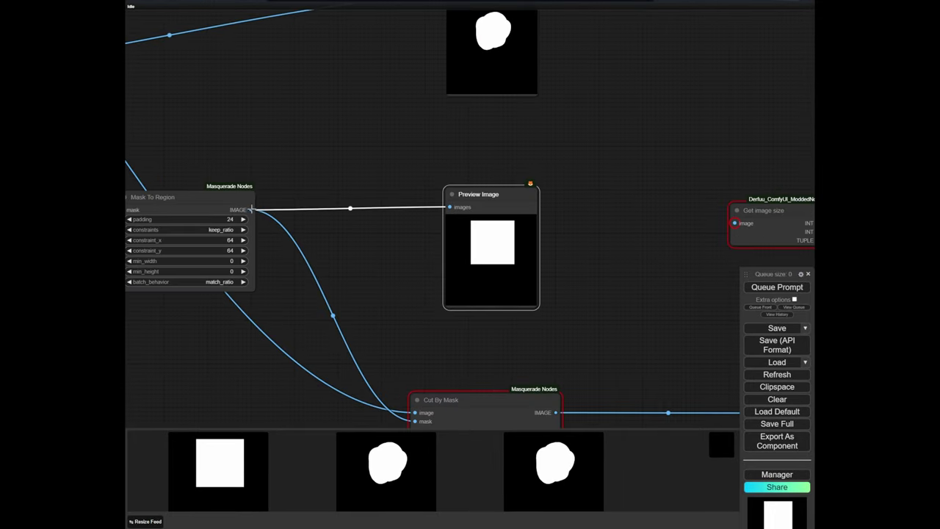
{"action": "left_click_drag", "start_coordinate": [564, 157], "coordinate": [735, 223]}
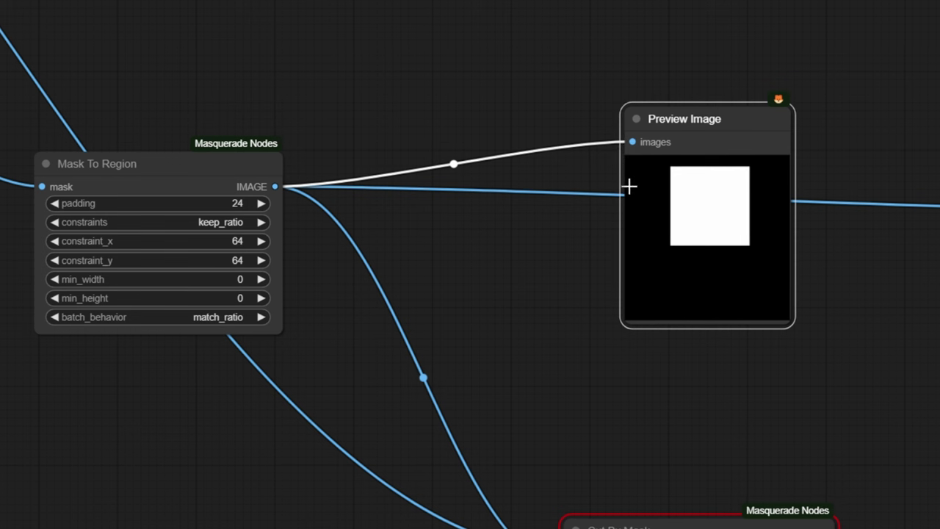
{"action": "left_click_drag", "start_coordinate": [699, 145], "coordinate": [686, 131]}
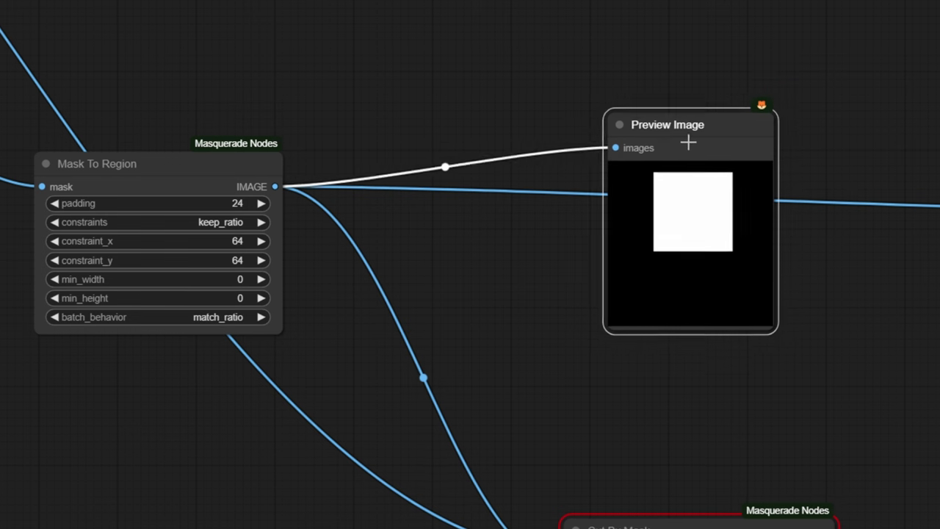
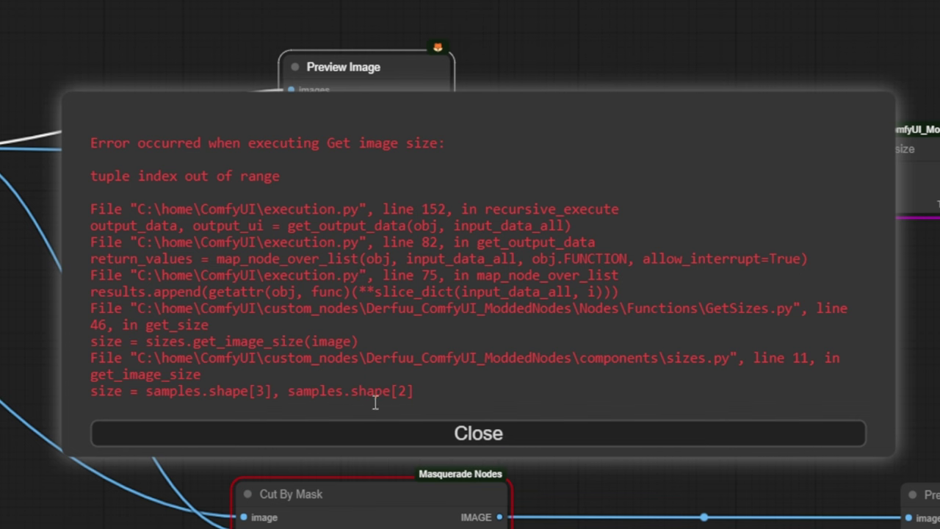
Dismiss the execution error and insert an Images to RGB node between the Mask To Region output and the Get image size node
{"action": "left_click", "coordinate": [431, 433]}
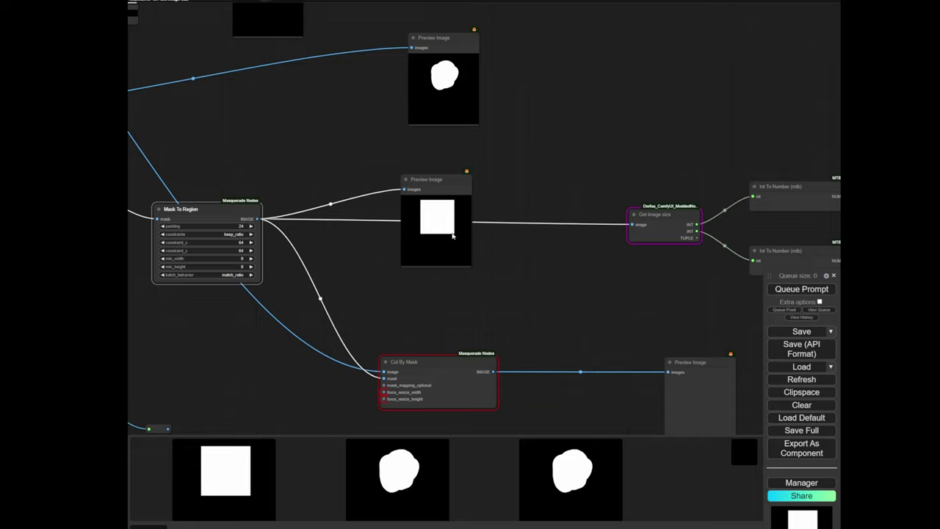
{"action": "left_click", "coordinate": [451, 235]}
{"action": "left_click_drag", "start_coordinate": [499, 279], "coordinate": [430, 267]}
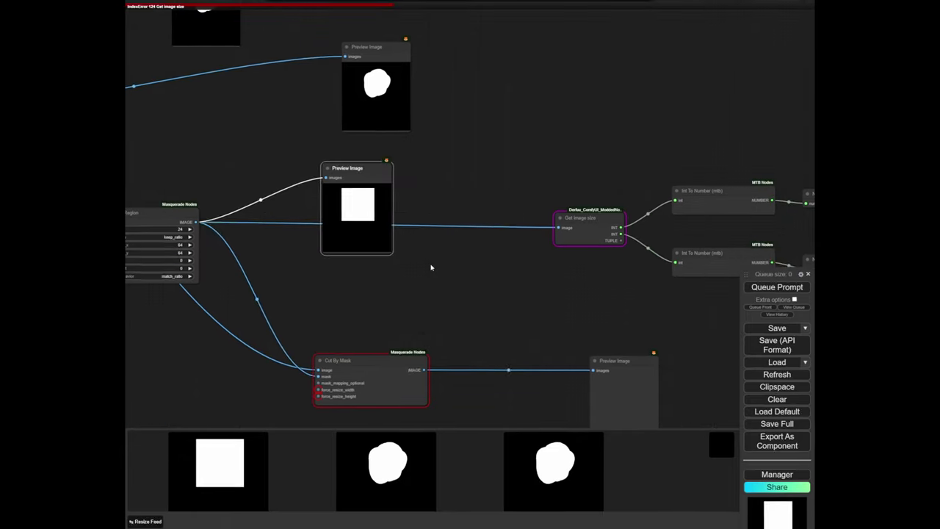
{"action": "double_click", "coordinate": [420, 271]}
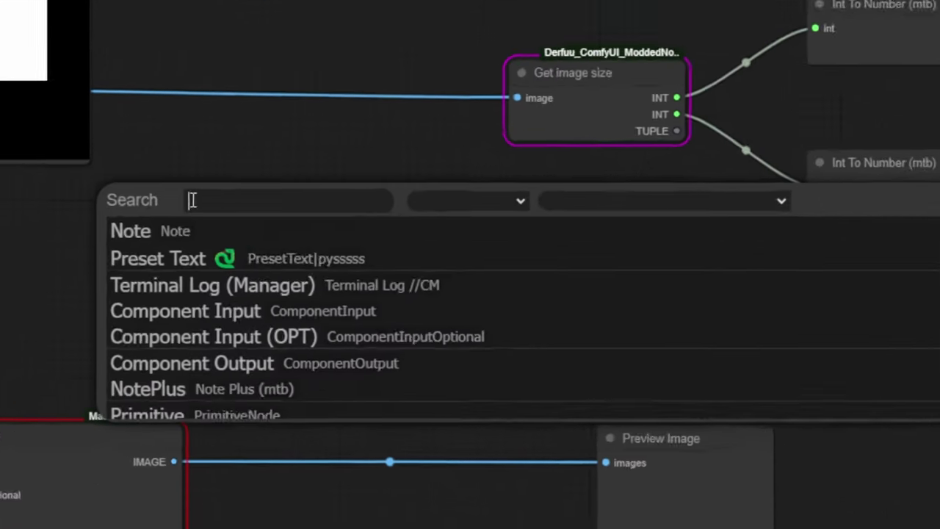
{"action": "type", "text": "images to r"}
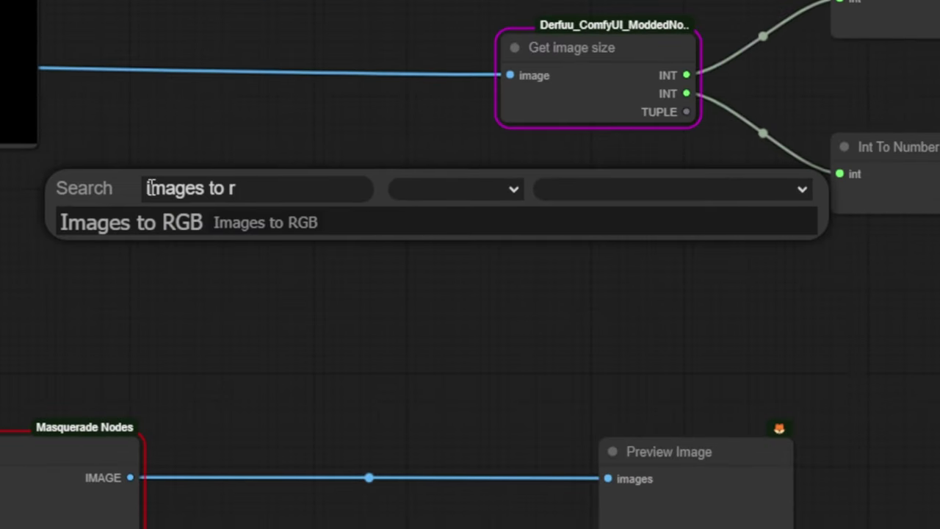
{"action": "left_click", "coordinate": [206, 224]}
{"action": "left_click_drag", "start_coordinate": [268, 190], "coordinate": [291, 7]}
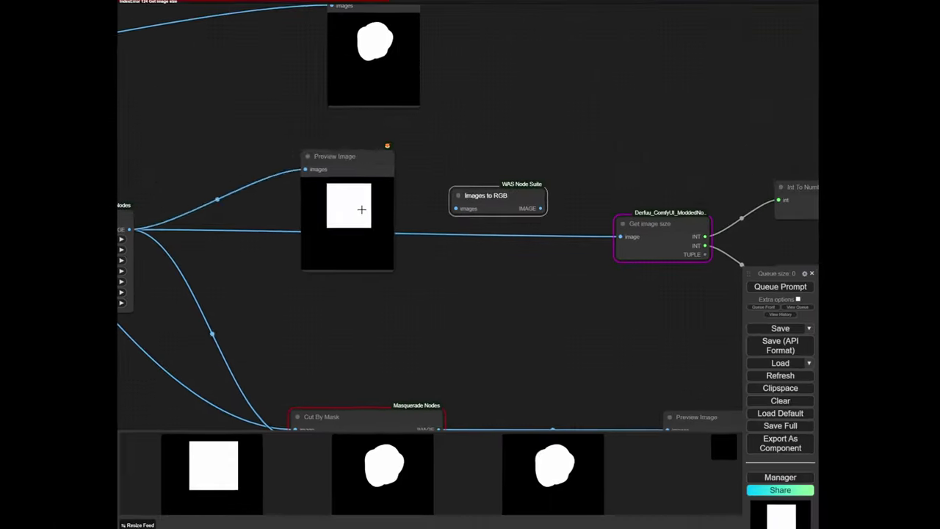
{"action": "left_click_drag", "start_coordinate": [361, 209], "coordinate": [345, 215]}
{"action": "mouse_move", "coordinate": [541, 280]}
{"action": "left_mouse_down"}
{"action": "mouse_move", "coordinate": [539, 315]}
{"action": "mouse_move", "coordinate": [537, 264]}
{"action": "left_mouse_up"}
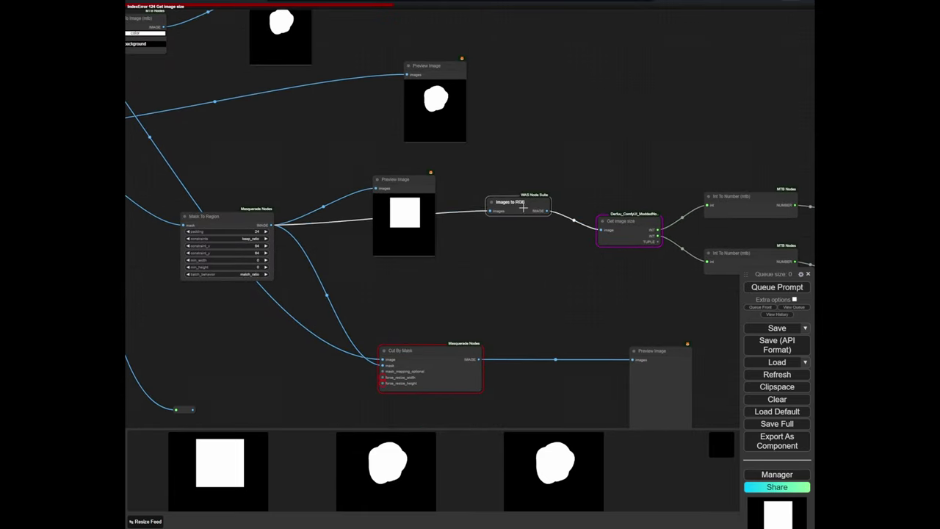
Examine the upstream chain from Load Image through ImageCrop to Preview Bridge
{"action": "left_click_drag", "start_coordinate": [326, 189], "coordinate": [648, 346]}
{"action": "left_click_drag", "start_coordinate": [446, 243], "coordinate": [721, 336]}
{"action": "left_click_drag", "start_coordinate": [315, 231], "coordinate": [438, 234]}
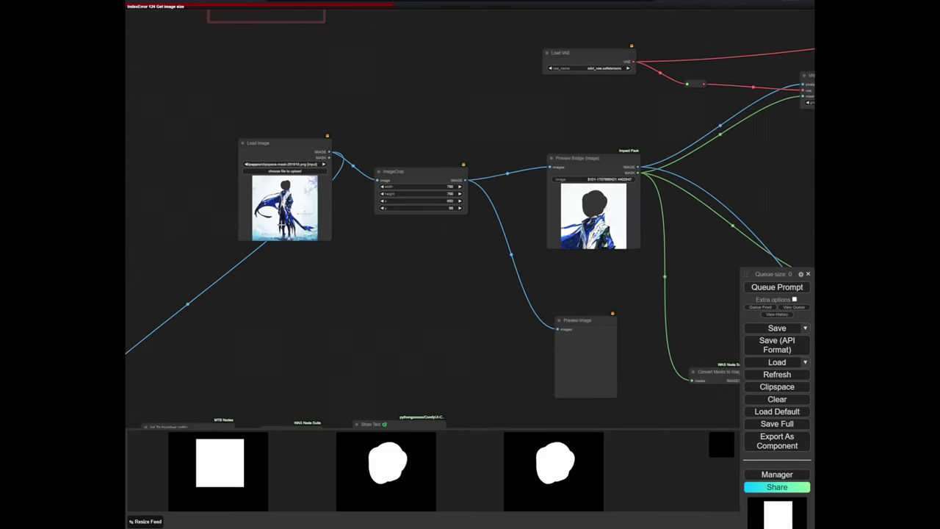
{"action": "left_click_drag", "start_coordinate": [282, 225], "coordinate": [283, 221]}
{"action": "left_click_drag", "start_coordinate": [413, 250], "coordinate": [341, 245]}
{"action": "scroll", "coordinate": [336, 195], "scroll_direction": "up", "scroll_amount": 7}
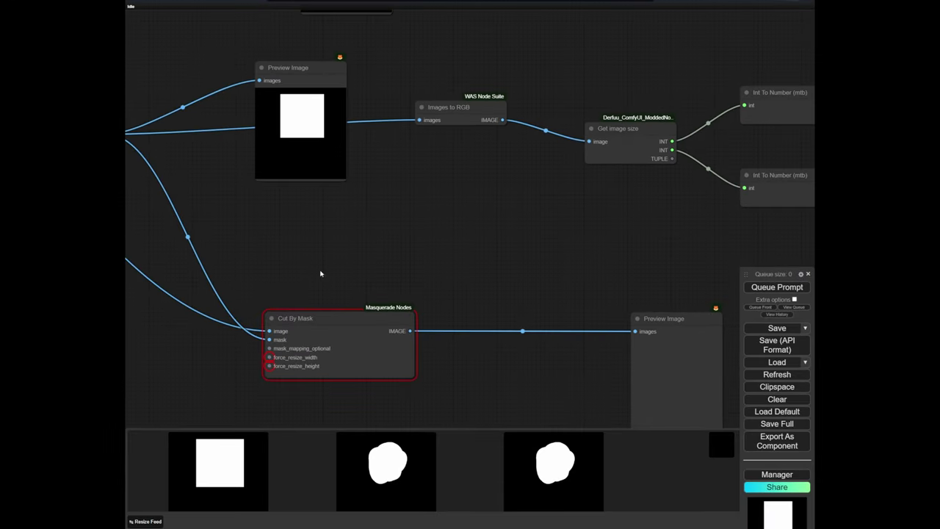
Connect the Cut By Mask IMAGE output to Images to RGB and link Primitive nodes to force_resize_width and force_resize_height
{"action": "left_click_drag", "start_coordinate": [469, 269], "coordinate": [423, 170]}
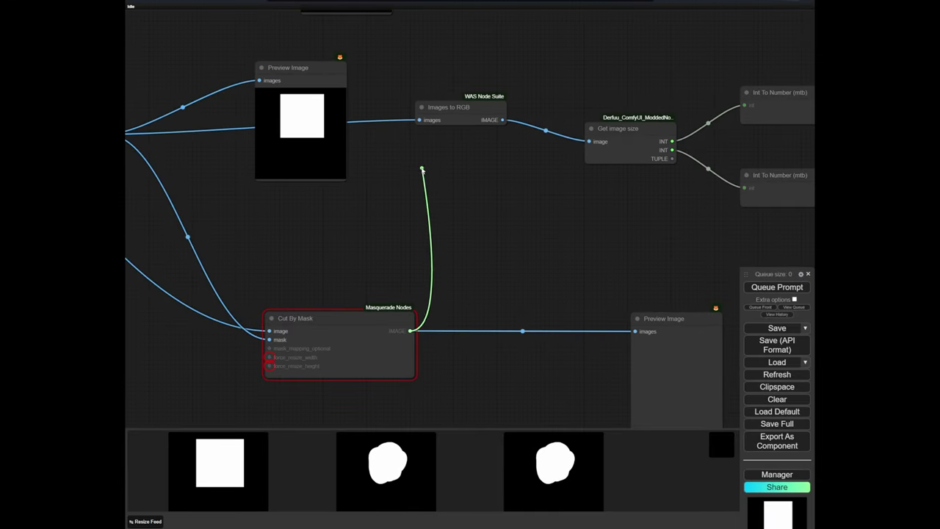
{"action": "left_click_drag", "start_coordinate": [464, 125], "coordinate": [509, 215]}
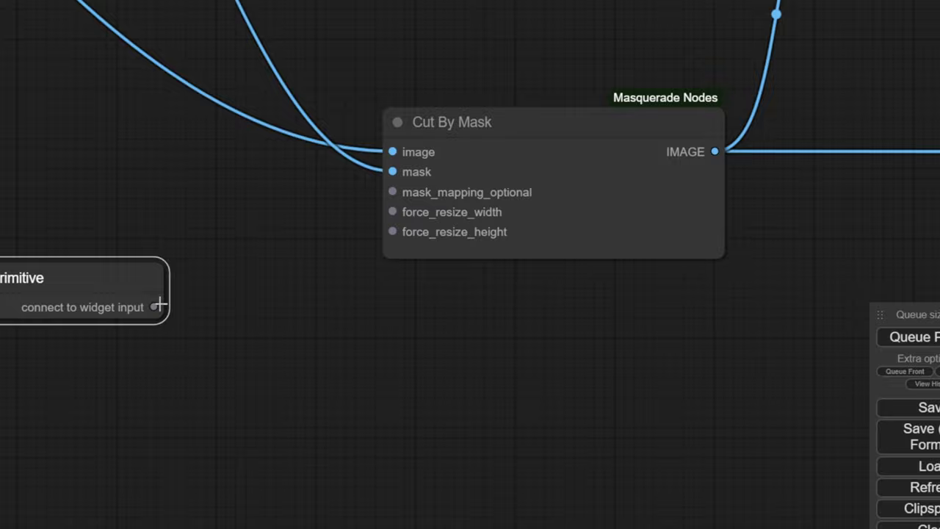
{"action": "left_click_drag", "start_coordinate": [155, 304], "coordinate": [454, 215]}
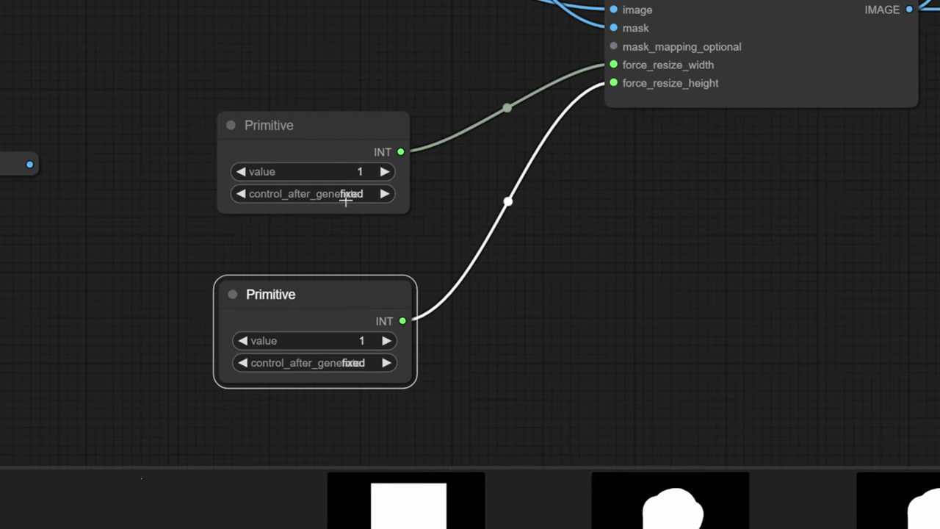
Set both Primitive nodes feeding the Cut By Mask resize inputs to 5
{"action": "left_click", "coordinate": [346, 175]}
{"action": "left_click", "coordinate": [581, 177]}
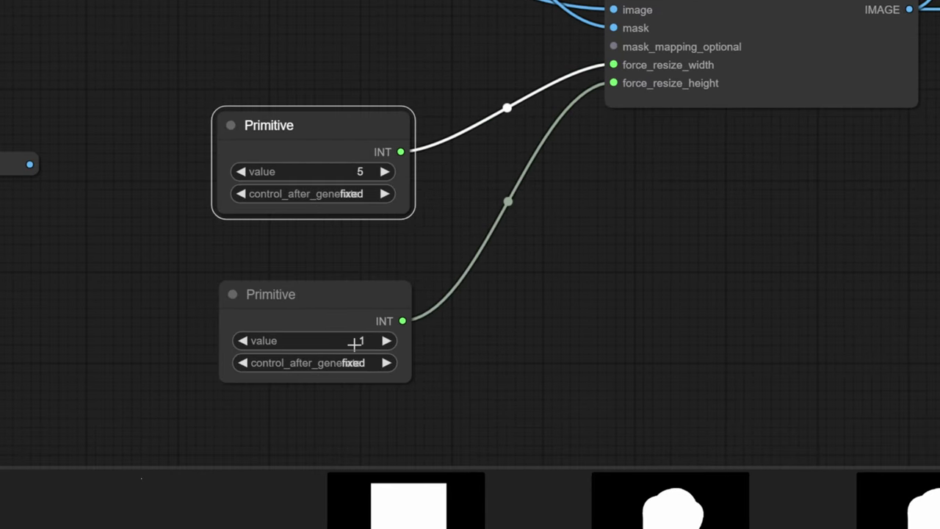
{"action": "left_click", "coordinate": [361, 340]}
{"action": "type", "text": "5"}
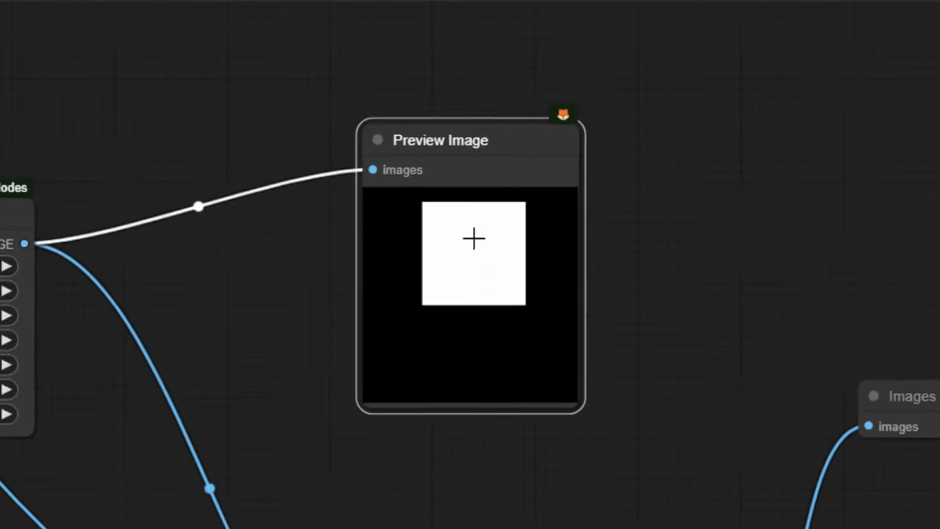
{"action": "left_click_drag", "start_coordinate": [474, 238], "coordinate": [481, 196]}
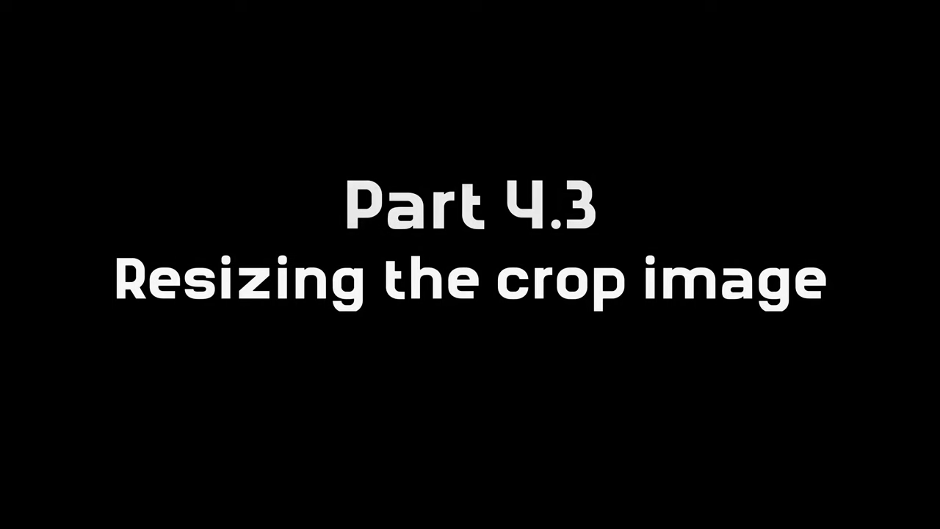
Add an SDXL Resolutions (JPS) node below the Cut By Mask node
{"action": "double_click", "coordinate": [385, 266]}
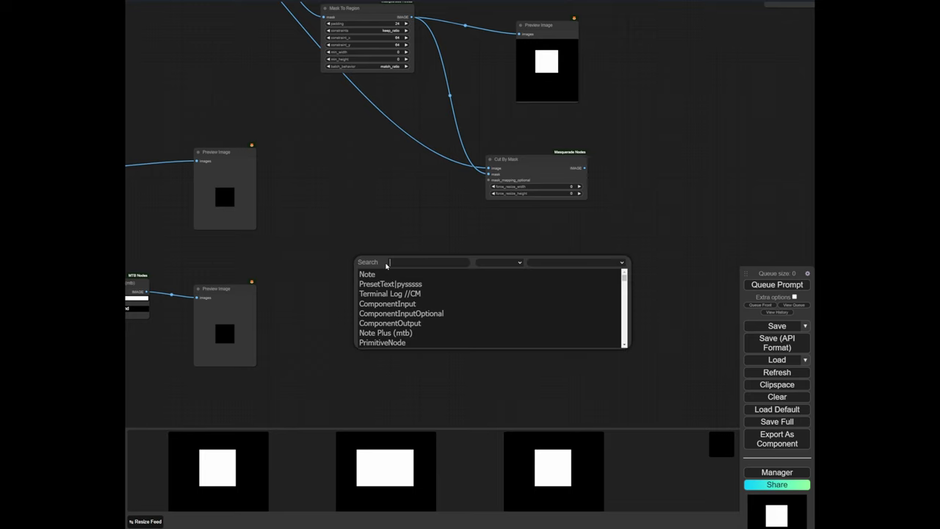
{"action": "type", "text": "sd"}
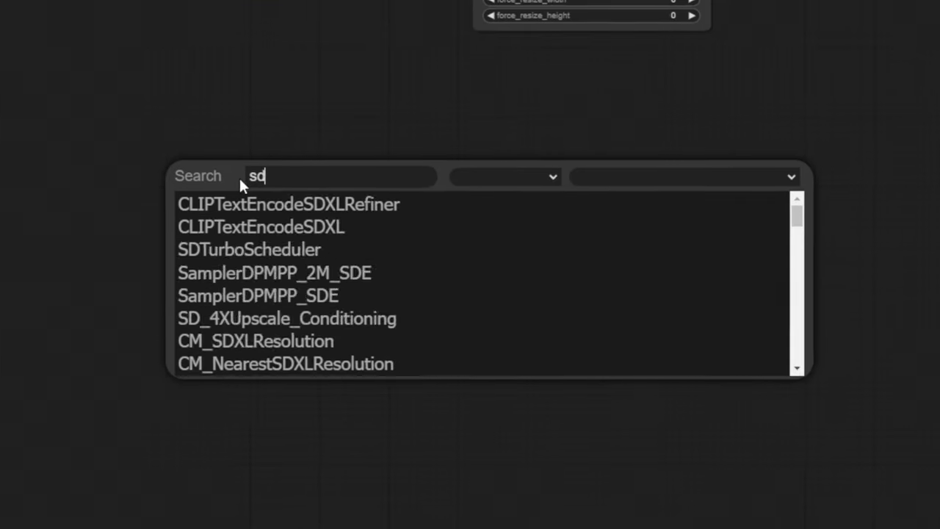
{"action": "type", "text": "xl reso"}
{"action": "key", "text": "Return"}
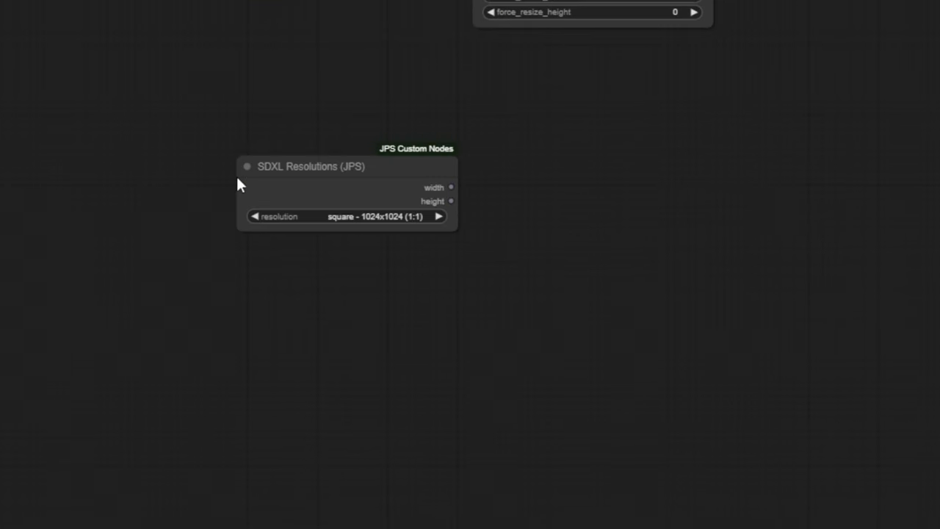
{"action": "left_click", "coordinate": [446, 182]}
Convert Cut By Mask's force_resize_width and force_resize_height to inputs and connect the SDXL Resolutions width and height outputs to them
{"action": "scroll", "coordinate": [426, 236], "scroll_direction": "up", "scroll_amount": 5}
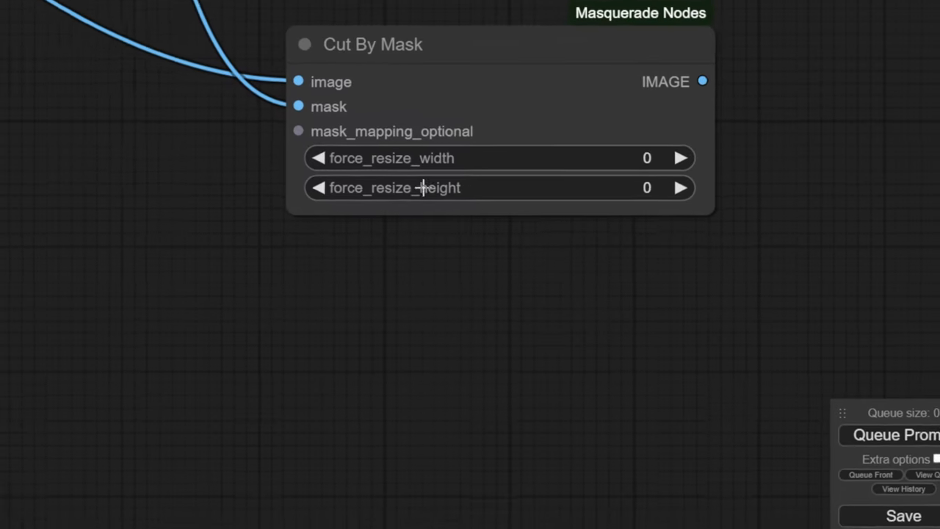
{"action": "left_click", "coordinate": [699, 59]}
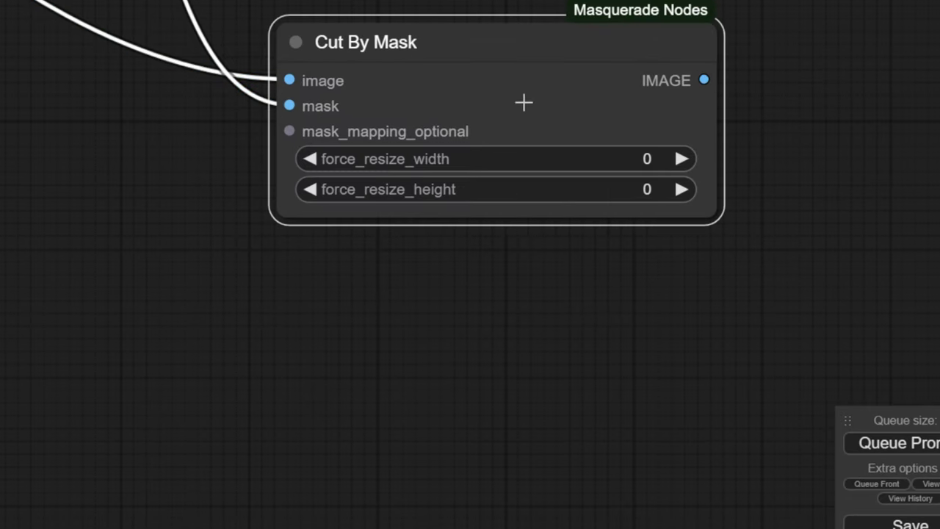
{"action": "right_click", "coordinate": [700, 57]}
{"action": "left_click", "coordinate": [636, 431]}
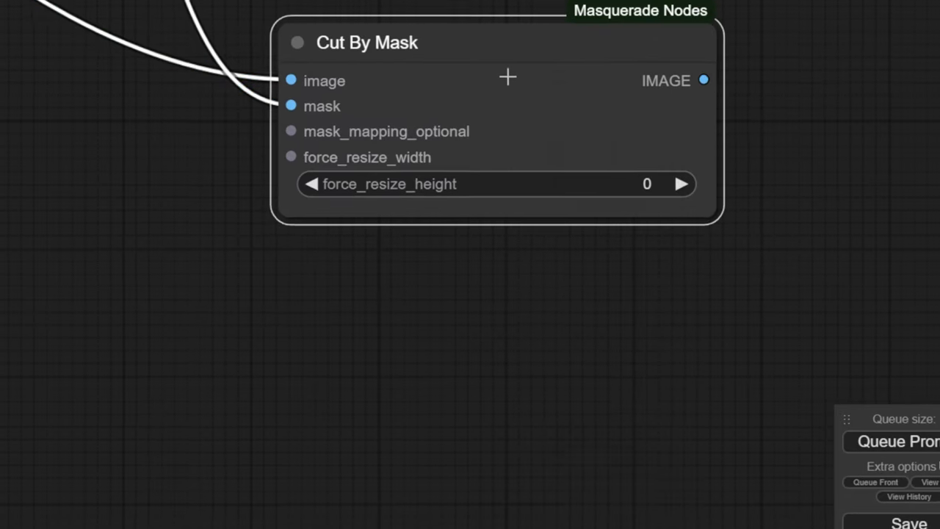
{"action": "right_click", "coordinate": [508, 76]}
{"action": "left_click", "coordinate": [619, 407]}
{"action": "left_click_drag", "start_coordinate": [286, 306], "coordinate": [469, 155]}
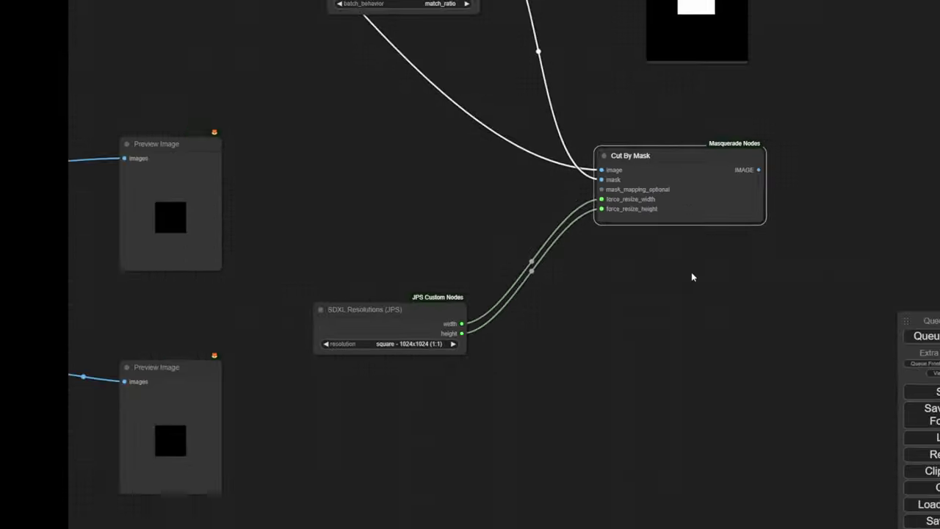
Add a Preview Image node connected to the Cut By Mask IMAGE output and queue the prompt
{"action": "scroll", "coordinate": [434, 336], "scroll_direction": "up", "scroll_amount": 4}
{"action": "left_click_drag", "start_coordinate": [606, 22], "coordinate": [504, 336]}
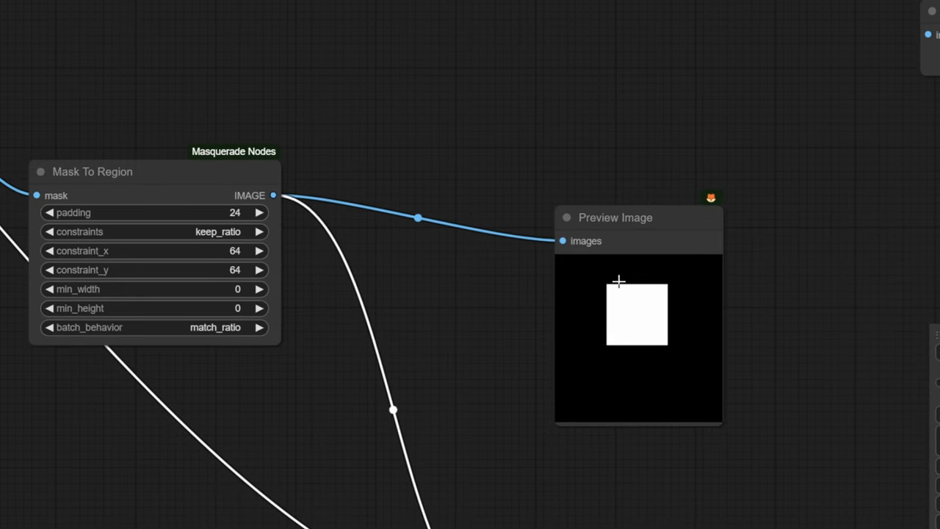
{"action": "scroll", "coordinate": [604, 363], "scroll_direction": "down", "scroll_amount": 3}
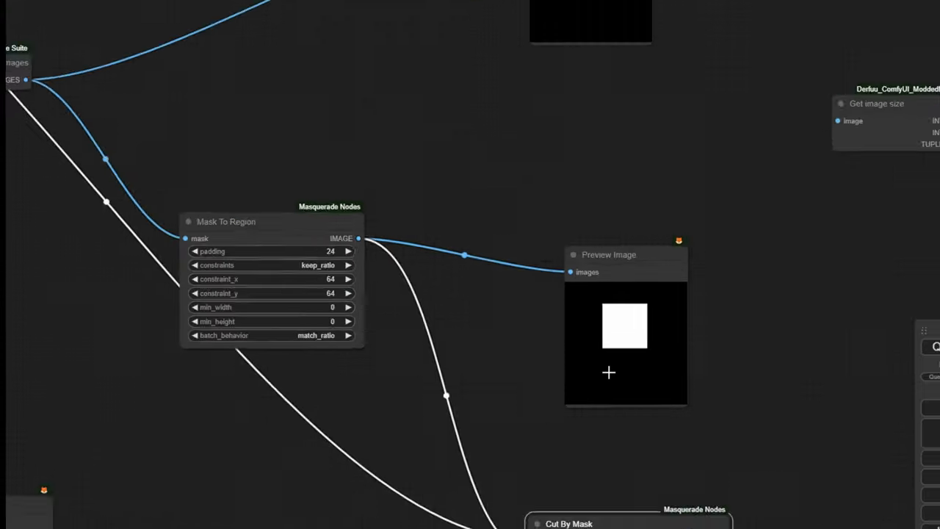
{"action": "left_click_drag", "start_coordinate": [562, 344], "coordinate": [350, 203]}
{"action": "scroll", "coordinate": [350, 221], "scroll_direction": "down", "scroll_amount": 2}
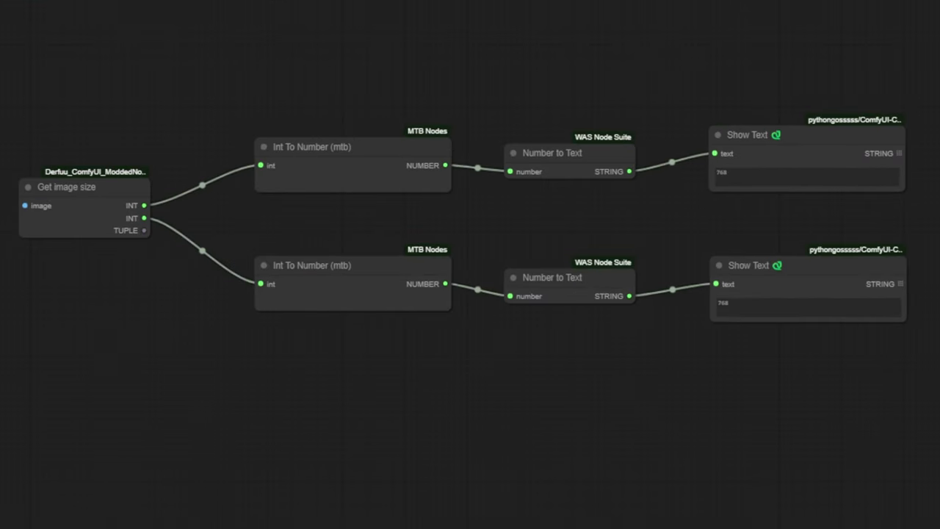
{"action": "double_click", "coordinate": [352, 370]}
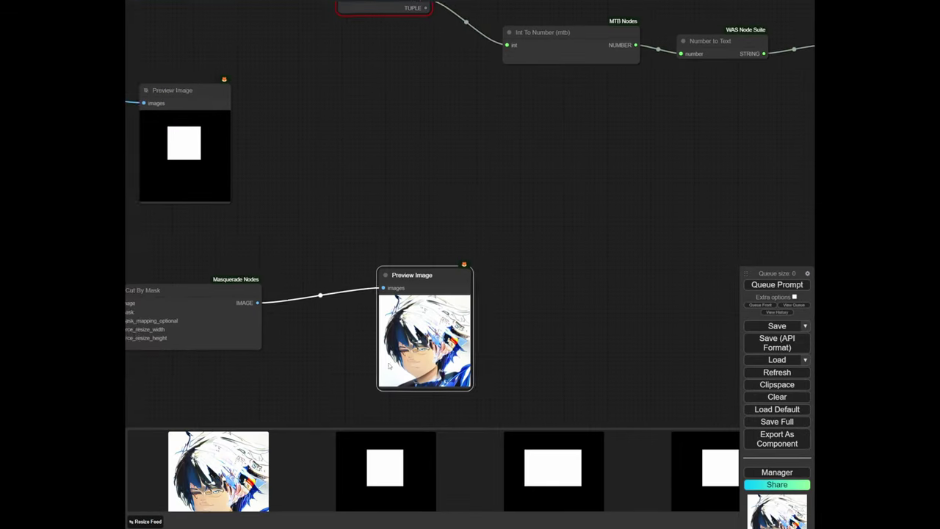
{"action": "left_click_drag", "start_coordinate": [367, 367], "coordinate": [561, 337]}
Compare the cut-out preview with the masked image in the Preview Bridge node
{"action": "scroll", "coordinate": [597, 295], "scroll_direction": "up", "scroll_amount": 2}
{"action": "scroll", "coordinate": [565, 265], "scroll_direction": "down", "scroll_amount": 5}
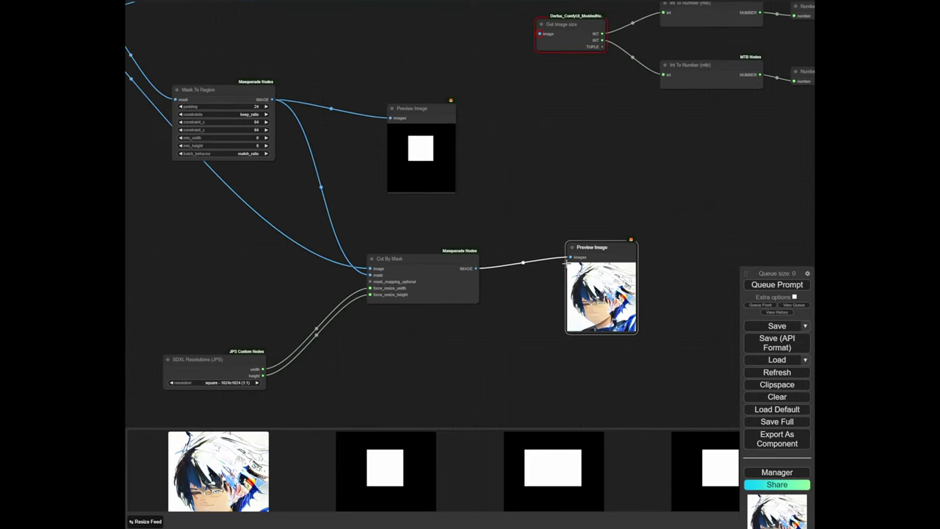
{"action": "scroll", "coordinate": [490, 206], "scroll_direction": "down", "scroll_amount": 10}
{"action": "scroll", "coordinate": [380, 90], "scroll_direction": "up", "scroll_amount": 7}
{"action": "left_click_drag", "start_coordinate": [366, 191], "coordinate": [616, 244]}
{"action": "scroll", "coordinate": [386, 205], "scroll_direction": "up", "scroll_amount": 8}
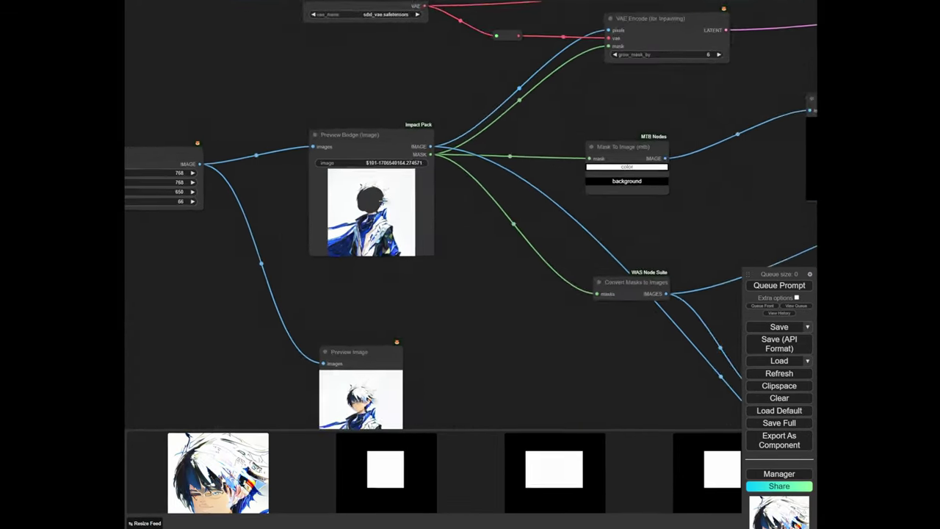
{"action": "scroll", "coordinate": [609, 220], "scroll_direction": "down", "scroll_amount": 6}
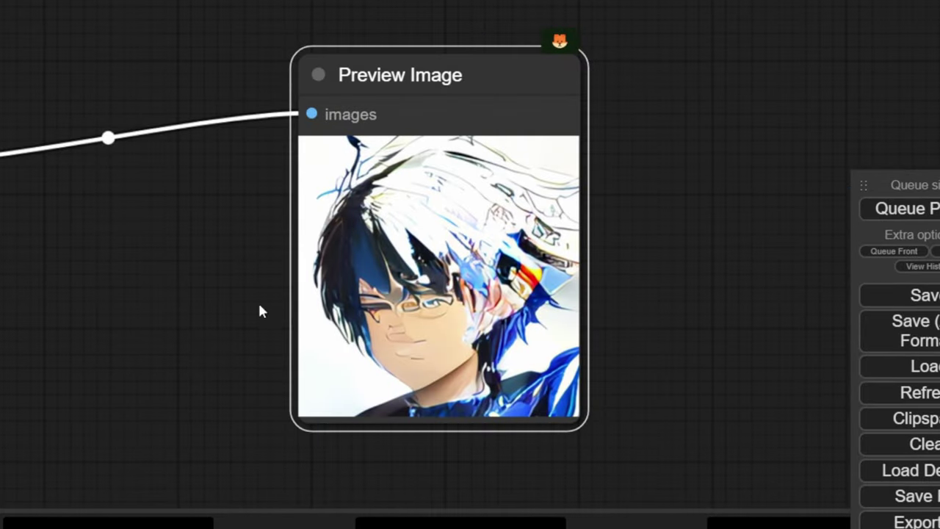
Connect the Cut By Mask IMAGE output to Get image size, queue the prompt and check the crop dimensions in the Show Text nodes
{"action": "scroll", "coordinate": [12, 355], "scroll_direction": "down", "scroll_amount": 9}
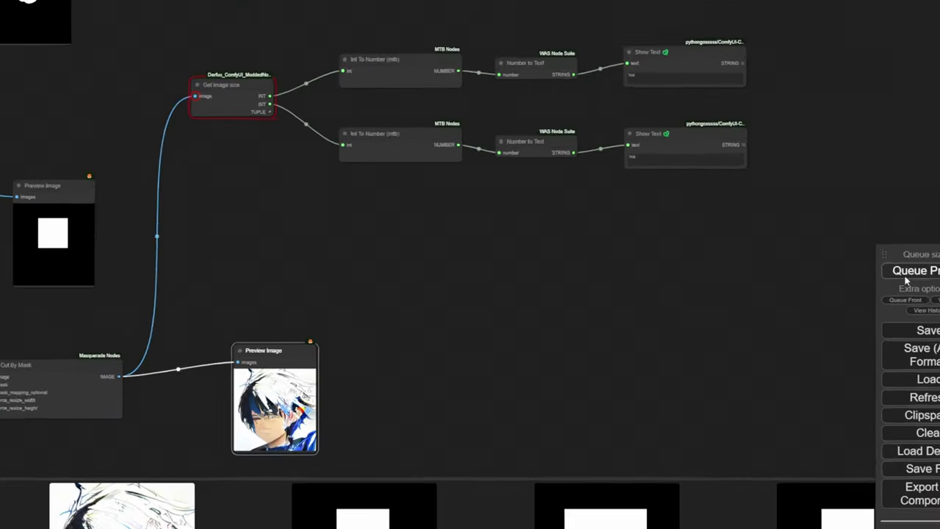
{"action": "scroll", "coordinate": [648, 102], "scroll_direction": "up", "scroll_amount": 5}
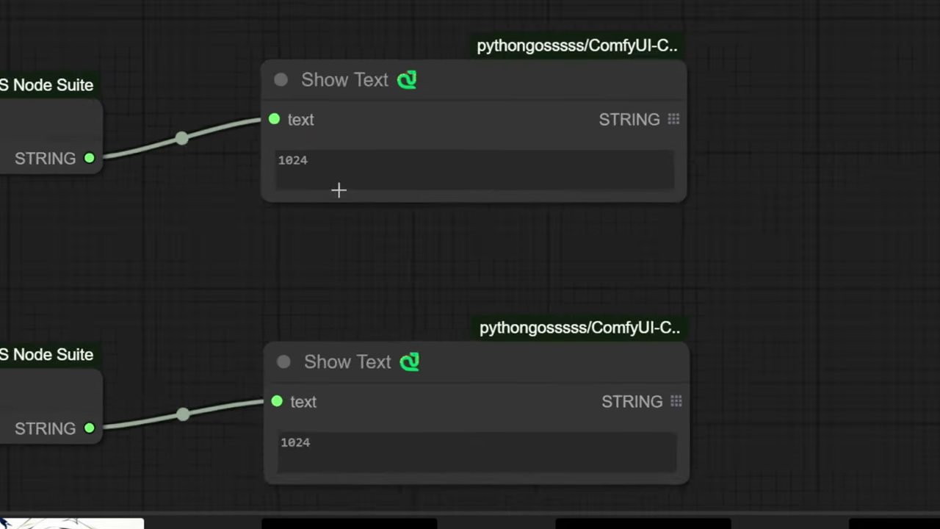
{"action": "left_click_drag", "start_coordinate": [335, 163], "coordinate": [255, 159]}
{"action": "scroll", "coordinate": [481, 248], "scroll_direction": "down", "scroll_amount": 2}
{"action": "left_click_drag", "start_coordinate": [481, 249], "coordinate": [618, 171]}
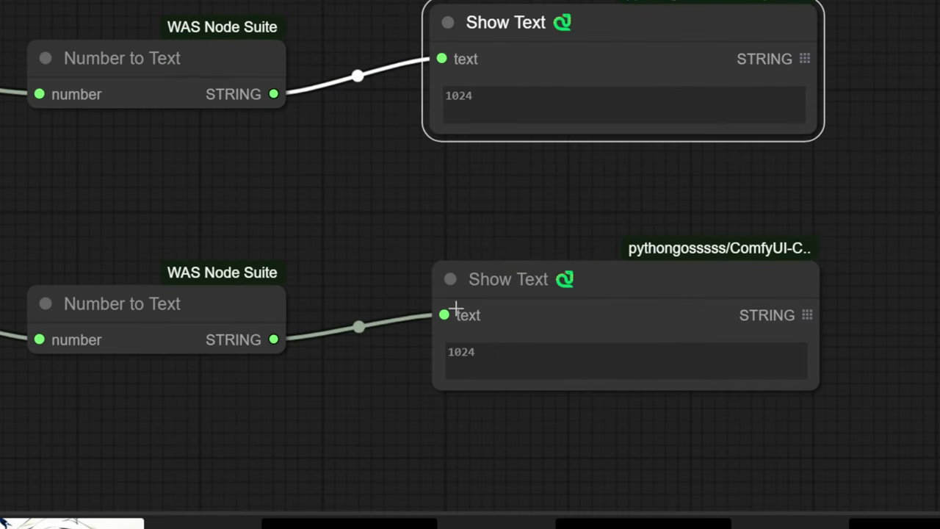
{"action": "left_click_drag", "start_coordinate": [453, 353], "coordinate": [500, 356]}
{"action": "left_click", "coordinate": [407, 199]}
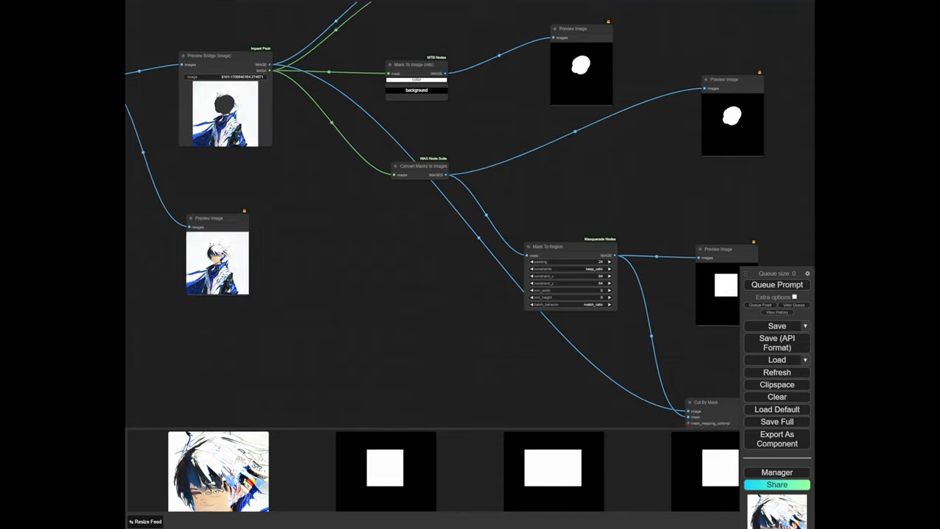
Review the painted mask area in Preview Bridge, followed by the resized crop in the Cut By Mask preview
{"action": "scroll", "coordinate": [347, 238], "scroll_direction": "up", "scroll_amount": 4}
{"action": "scroll", "coordinate": [346, 238], "scroll_direction": "up", "scroll_amount": 4}
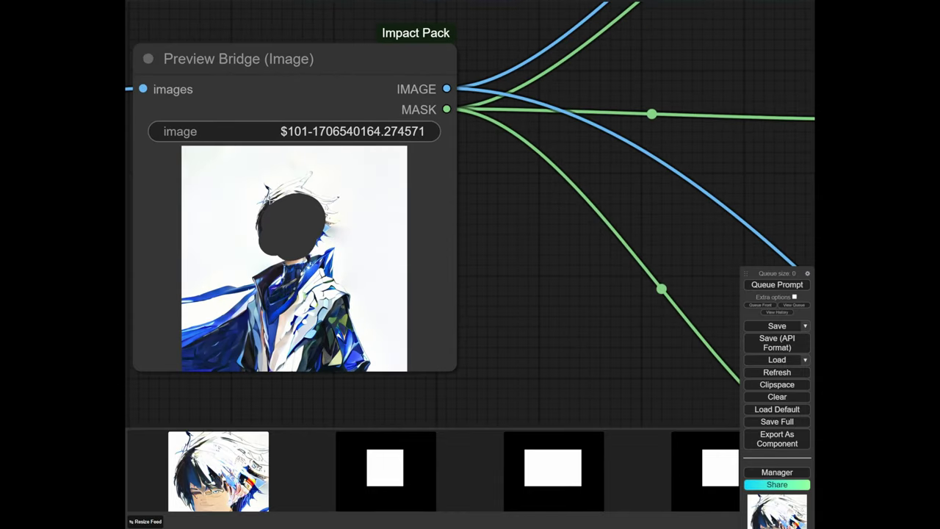
{"action": "scroll", "coordinate": [456, 254], "scroll_direction": "down", "scroll_amount": 14}
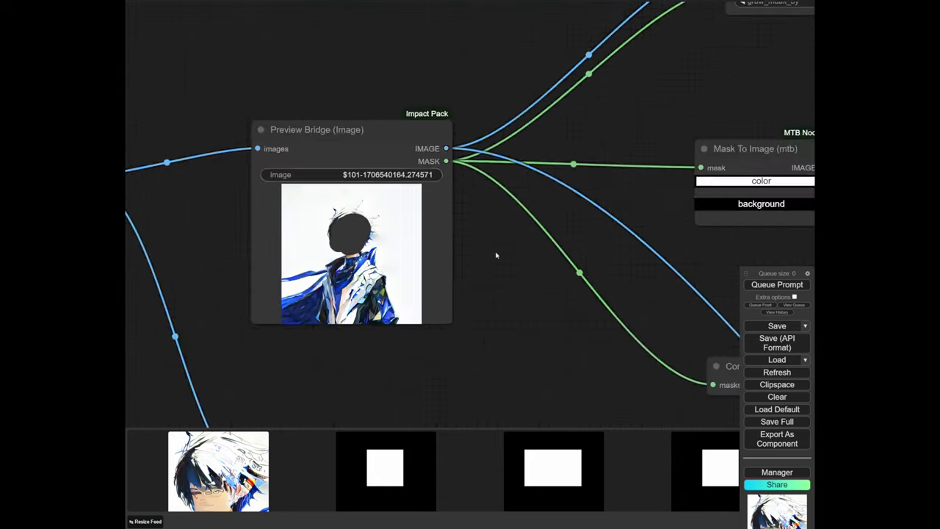
{"action": "left_click_drag", "start_coordinate": [724, 334], "coordinate": [220, 139]}
{"action": "scroll", "coordinate": [470, 338], "scroll_direction": "up", "scroll_amount": 4}
{"action": "left_click_drag", "start_coordinate": [428, 340], "coordinate": [441, 339]}
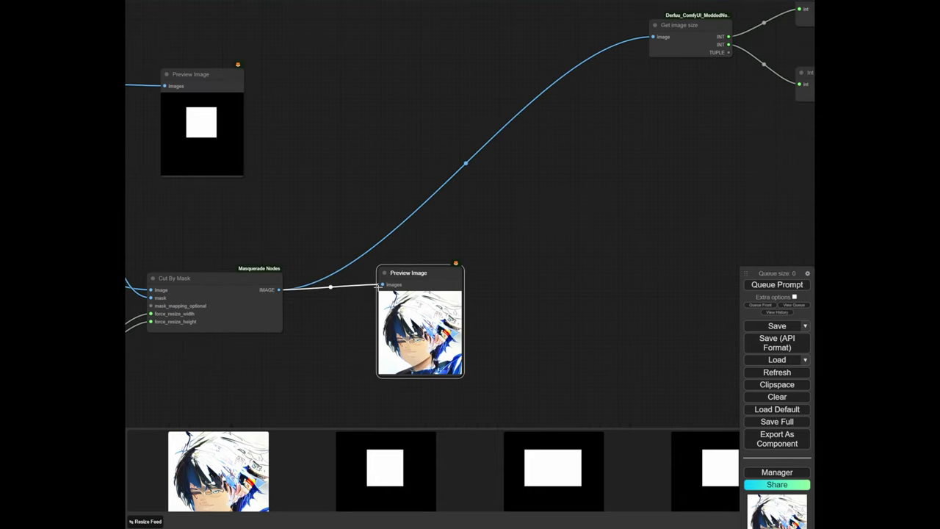
Duplicate the Cut By Mask node below the original, keeping all of its input connections
{"action": "left_click_drag", "start_coordinate": [309, 219], "coordinate": [675, 270]}
{"action": "scroll", "coordinate": [455, 241], "scroll_direction": "down", "scroll_amount": 5}
{"action": "scroll", "coordinate": [270, 142], "scroll_direction": "up", "scroll_amount": 5}
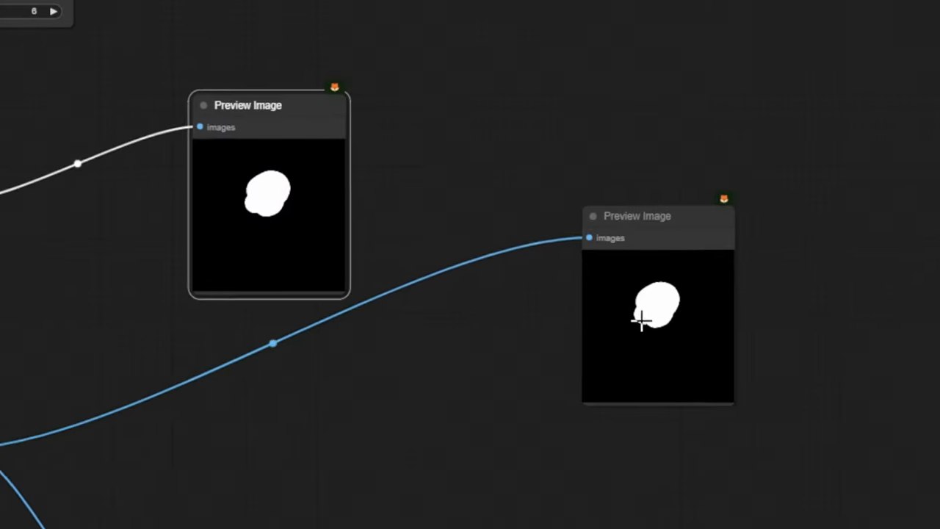
{"action": "left_click", "coordinate": [641, 321]}
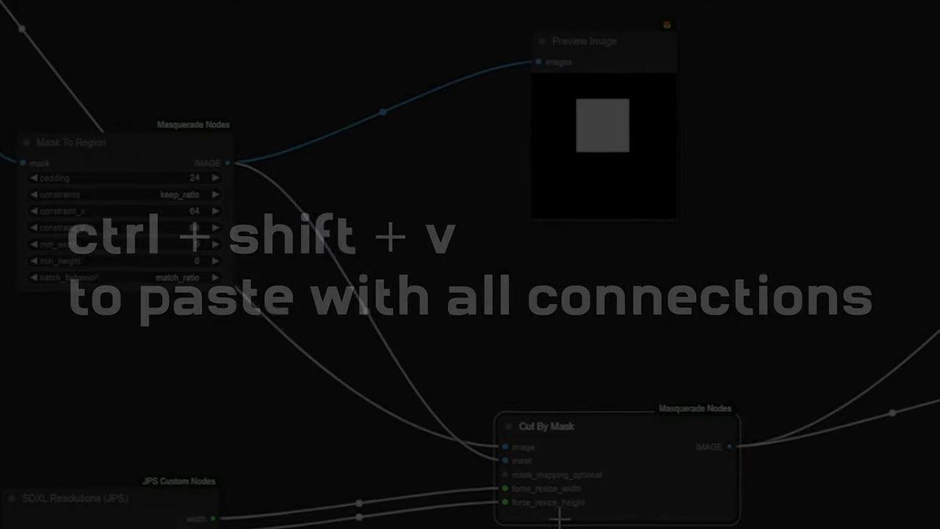
{"action": "left_click", "coordinate": [500, 449]}
{"action": "key", "text": "ctrl+shift+v"}
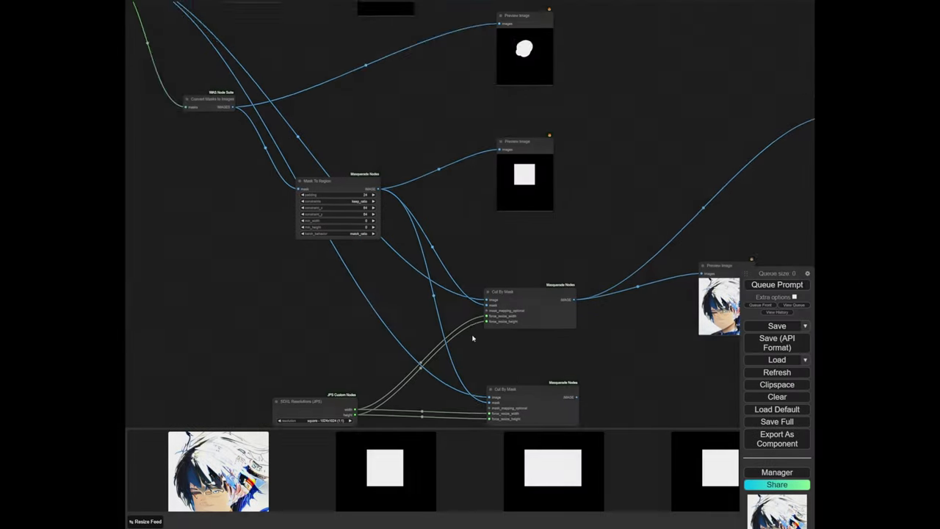
{"action": "left_click_drag", "start_coordinate": [472, 335], "coordinate": [460, 306]}
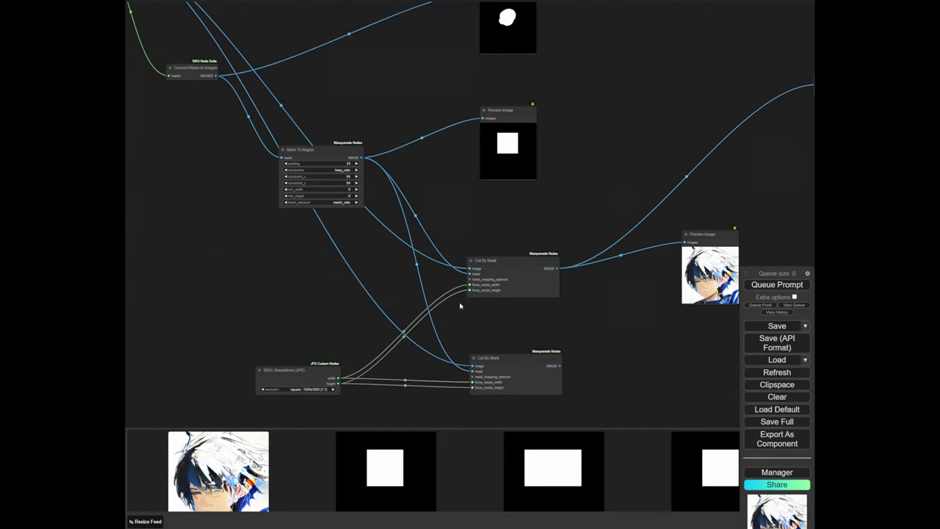
Arrange the original and the duplicated Cut By Mask nodes with clear vertical space between them
{"action": "scroll", "coordinate": [460, 306], "scroll_direction": "up", "scroll_amount": 4}
{"action": "left_click_drag", "start_coordinate": [350, 96], "coordinate": [507, 287]}
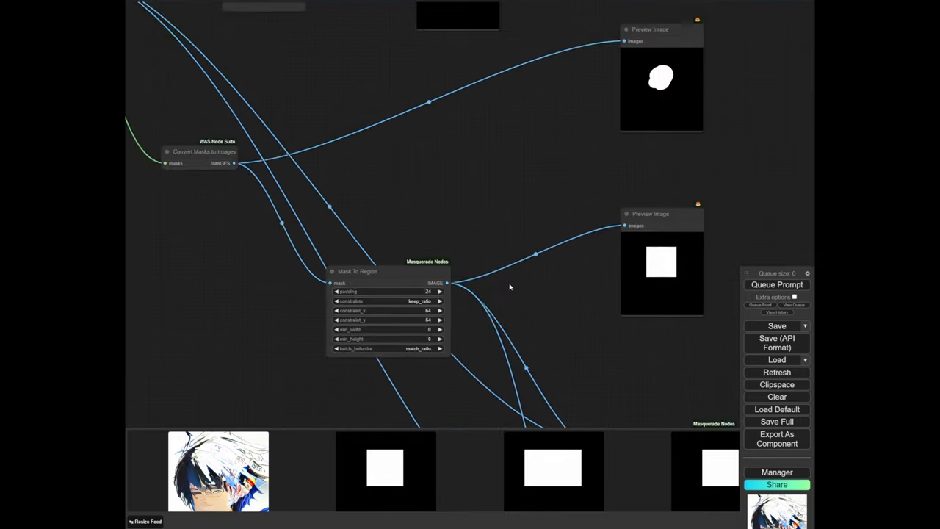
{"action": "scroll", "coordinate": [430, 233], "scroll_direction": "down", "scroll_amount": 4}
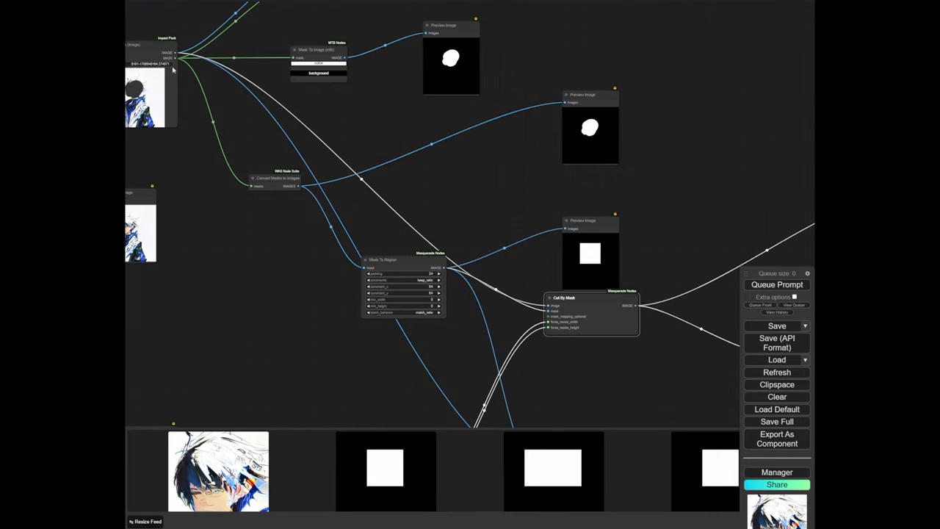
{"action": "left_click_drag", "start_coordinate": [580, 307], "coordinate": [578, 352]}
{"action": "left_click_drag", "start_coordinate": [645, 323], "coordinate": [635, 186]}
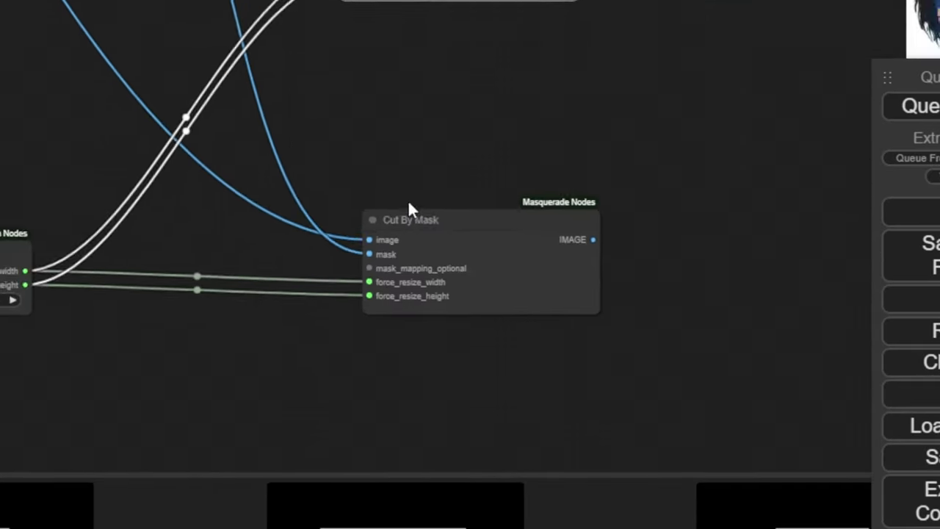
{"action": "scroll", "coordinate": [559, 323], "scroll_direction": "up", "scroll_amount": 3}
{"action": "left_click_drag", "start_coordinate": [454, 250], "coordinate": [428, 217]}
Reposition Convert Masks to Images and route its IMAGES output through a Reroute into the lower Cut By Mask node's image input
{"action": "scroll", "coordinate": [177, 21], "scroll_direction": "down", "scroll_amount": 4}
{"action": "left_click_drag", "start_coordinate": [177, 21], "coordinate": [313, 345]}
{"action": "scroll", "coordinate": [180, 111], "scroll_direction": "up", "scroll_amount": 2}
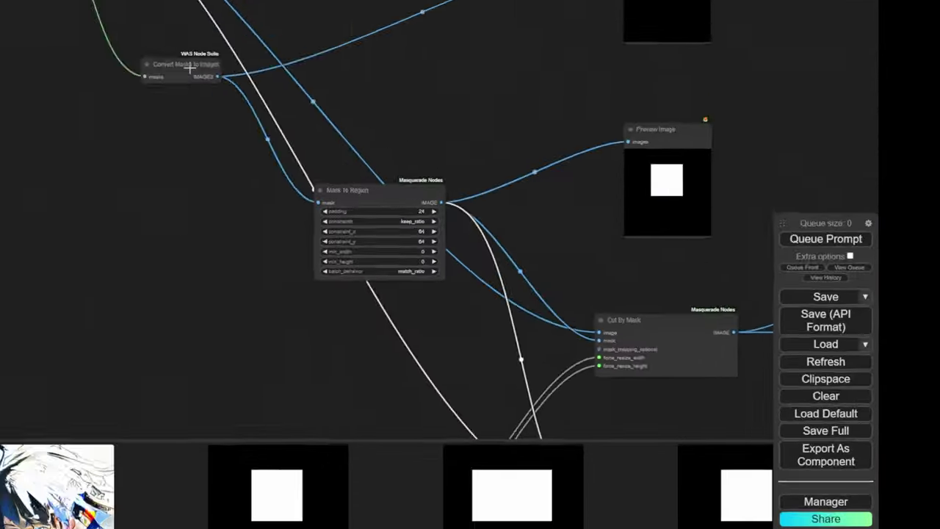
{"action": "left_click_drag", "start_coordinate": [189, 69], "coordinate": [291, 231]}
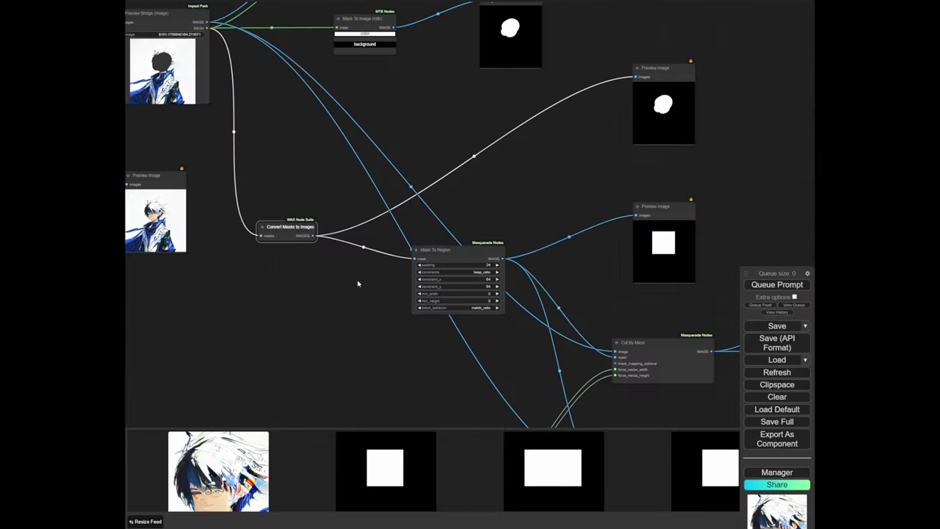
{"action": "left_click_drag", "start_coordinate": [358, 284], "coordinate": [290, 139]}
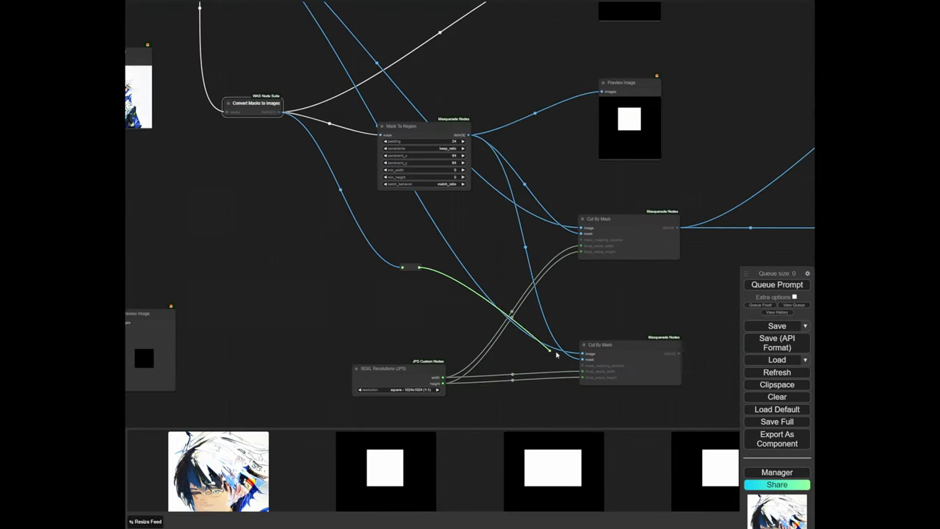
{"action": "left_click_drag", "start_coordinate": [584, 354], "coordinate": [466, 315]}
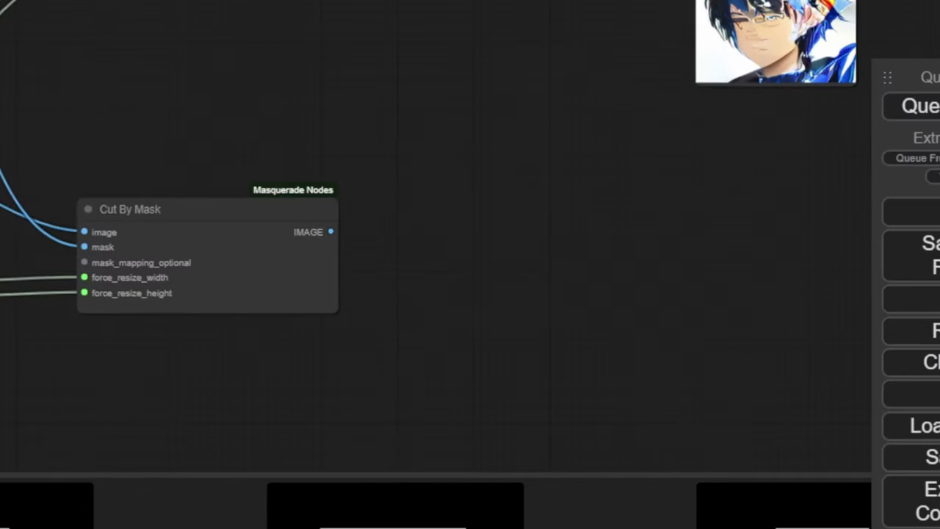
Add a Preview Image node connected to the lower Cut By Mask node's IMAGE output and queue the prompt
{"action": "left_click_drag", "start_coordinate": [683, 91], "coordinate": [420, 173]}
{"action": "scroll", "coordinate": [447, 132], "scroll_direction": "up", "scroll_amount": 1}
{"action": "left_click_drag", "start_coordinate": [532, 90], "coordinate": [536, 71]}
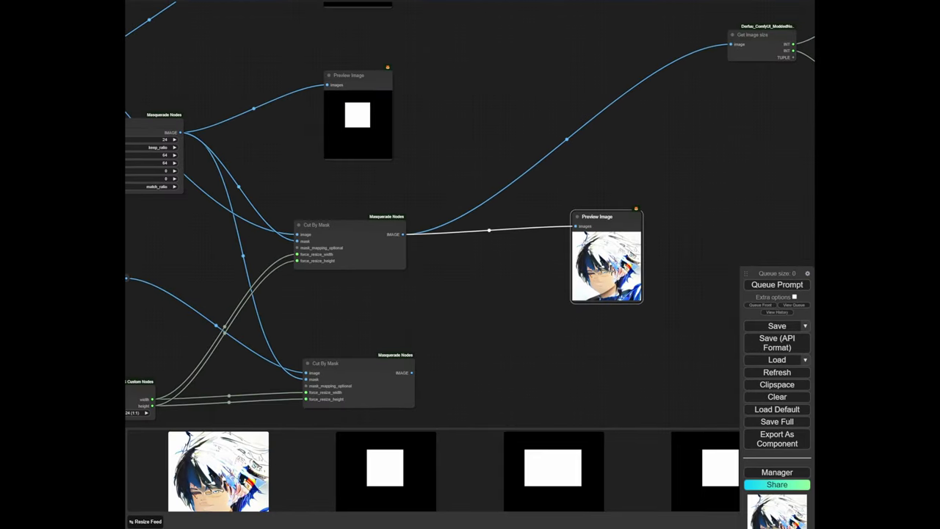
{"action": "left_click_drag", "start_coordinate": [454, 332], "coordinate": [531, 299]}
{"action": "mouse_move", "coordinate": [444, 353]}
{"action": "left_mouse_down"}
{"action": "mouse_move", "coordinate": [449, 348]}
{"action": "mouse_move", "coordinate": [437, 351]}
{"action": "left_mouse_up"}
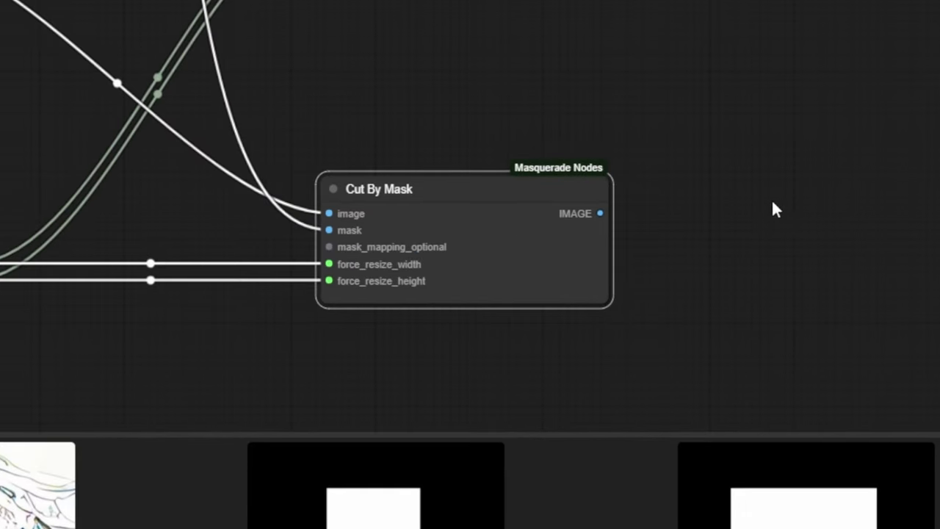
{"action": "left_click_drag", "start_coordinate": [778, 154], "coordinate": [568, 8]}
{"action": "key", "text": "ctrl+v"}
{"action": "left_click_drag", "start_coordinate": [387, 69], "coordinate": [738, 8]}
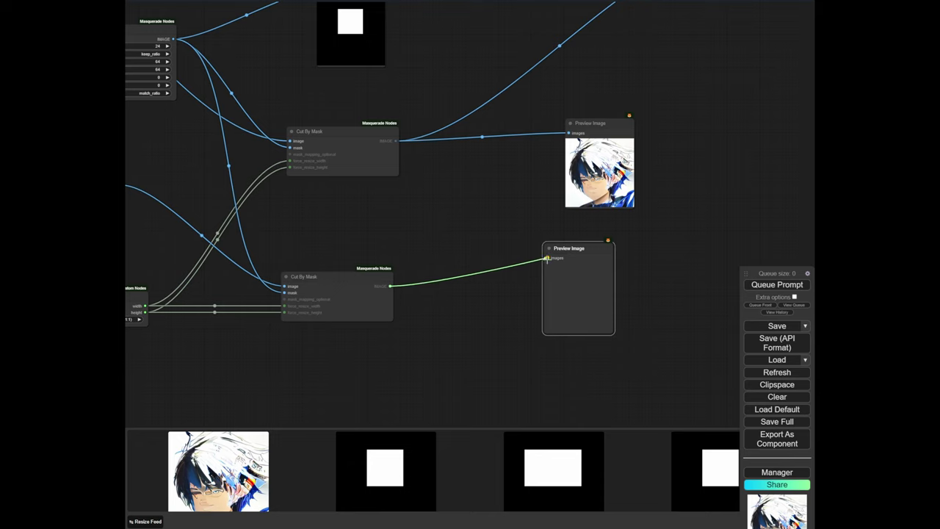
{"action": "left_click_drag", "start_coordinate": [547, 258], "coordinate": [547, 259]}
Overlay the cropped mask preview on the cropped image preview to compare them, and place it below the image preview
{"action": "left_click_drag", "start_coordinate": [485, 331], "coordinate": [588, 197]}
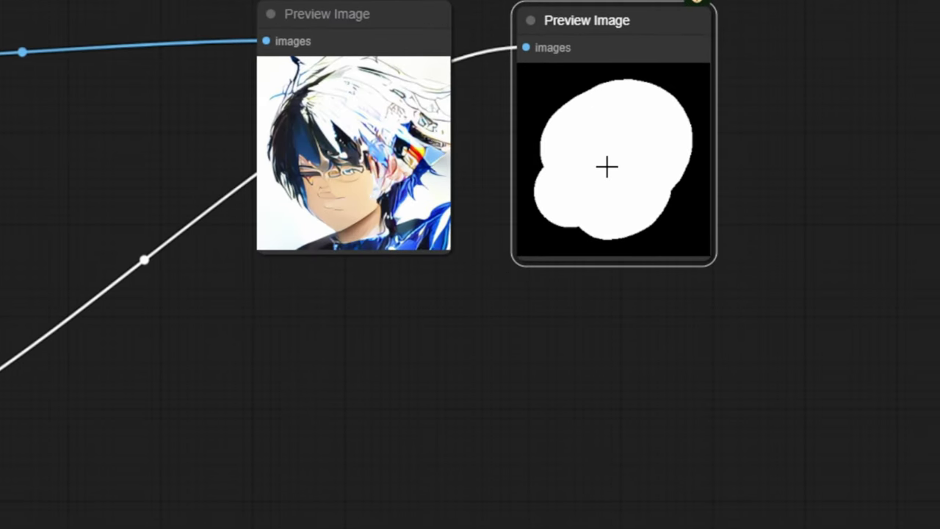
{"action": "left_click_drag", "start_coordinate": [606, 167], "coordinate": [365, 163]}
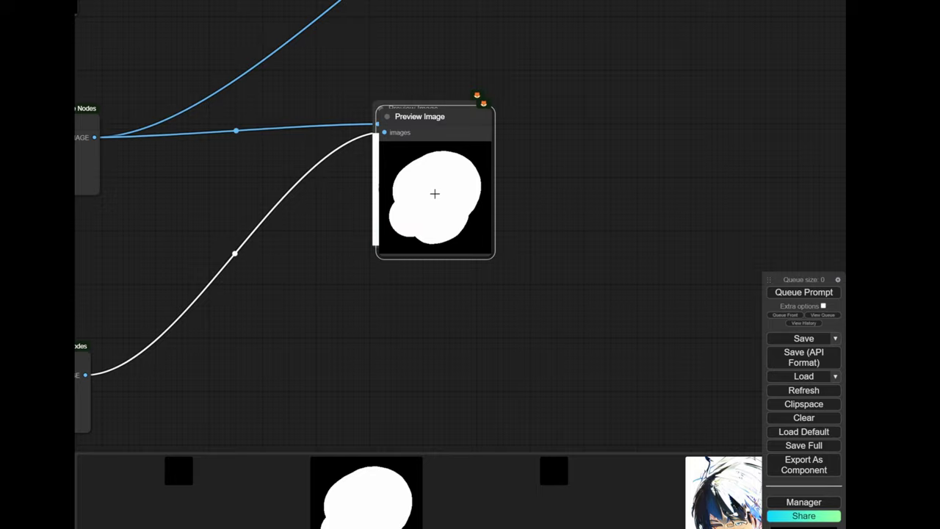
{"action": "left_click_drag", "start_coordinate": [434, 194], "coordinate": [425, 397]}
Move the Get image size, Int To Number, Number to Text and Show Text nodes together level with the upper Cut By Mask node
{"action": "scroll", "coordinate": [482, 281], "scroll_direction": "down", "scroll_amount": 13}
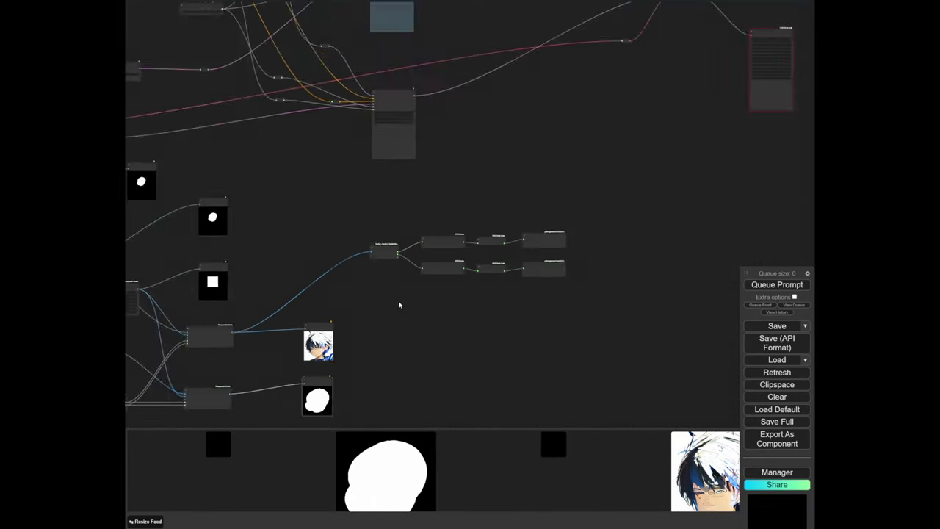
{"action": "scroll", "coordinate": [399, 305], "scroll_direction": "up", "scroll_amount": 4}
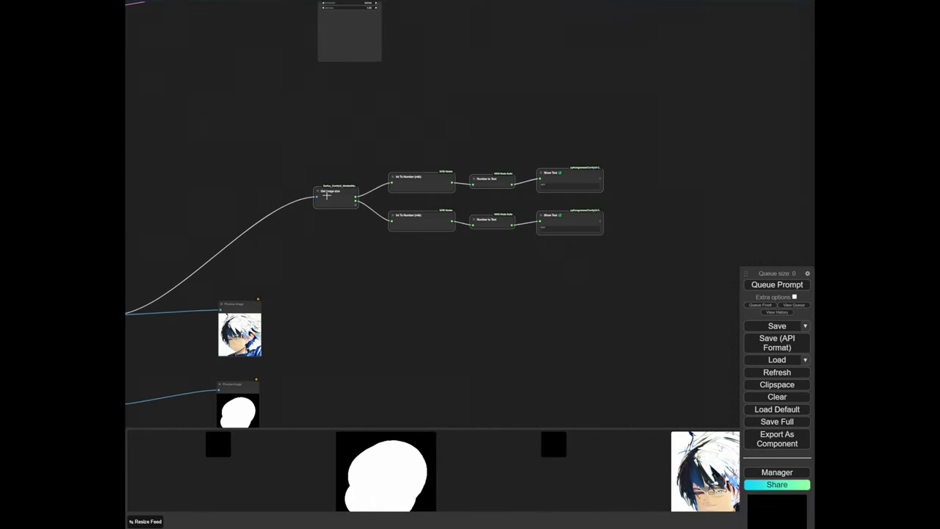
{"action": "left_click_drag", "start_coordinate": [337, 197], "coordinate": [418, 351]}
{"action": "left_click_drag", "start_coordinate": [310, 124], "coordinate": [471, 328]}
{"action": "scroll", "coordinate": [472, 328], "scroll_direction": "down", "scroll_amount": 3}
{"action": "scroll", "coordinate": [428, 269], "scroll_direction": "up", "scroll_amount": 2}
{"action": "left_click_drag", "start_coordinate": [374, 295], "coordinate": [619, 255]}
{"action": "scroll", "coordinate": [291, 224], "scroll_direction": "up", "scroll_amount": 6}
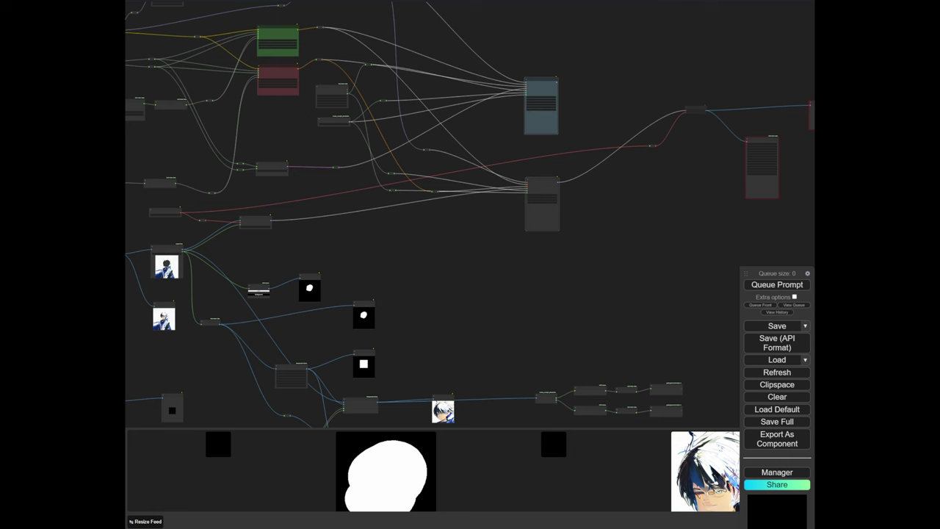
Place the cropped image preview above the size link and line up the cropped mask preview beneath it
{"action": "scroll", "coordinate": [302, 246], "scroll_direction": "up", "scroll_amount": 4}
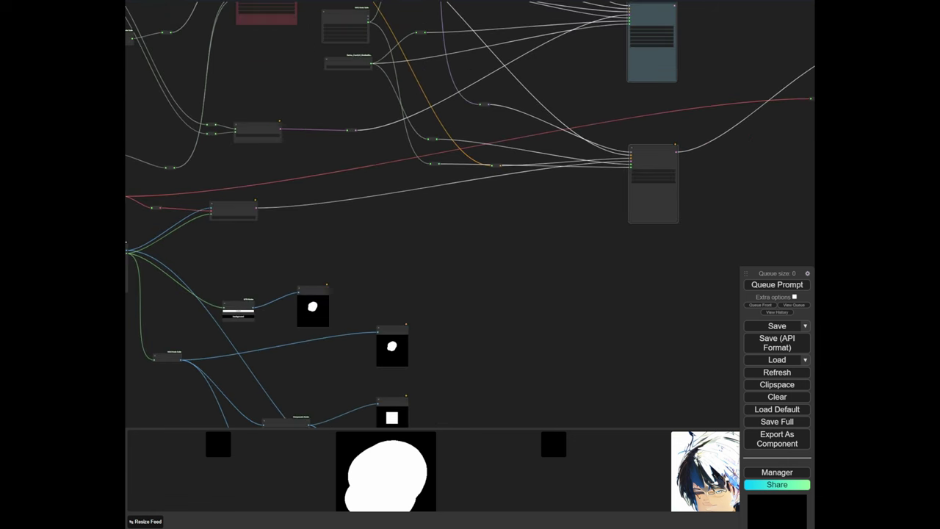
{"action": "left_click_drag", "start_coordinate": [516, 314], "coordinate": [578, 229]}
{"action": "left_click_drag", "start_coordinate": [560, 323], "coordinate": [429, 205]}
{"action": "scroll", "coordinate": [439, 244], "scroll_direction": "up", "scroll_amount": 3}
{"action": "left_click_drag", "start_coordinate": [438, 301], "coordinate": [439, 256]}
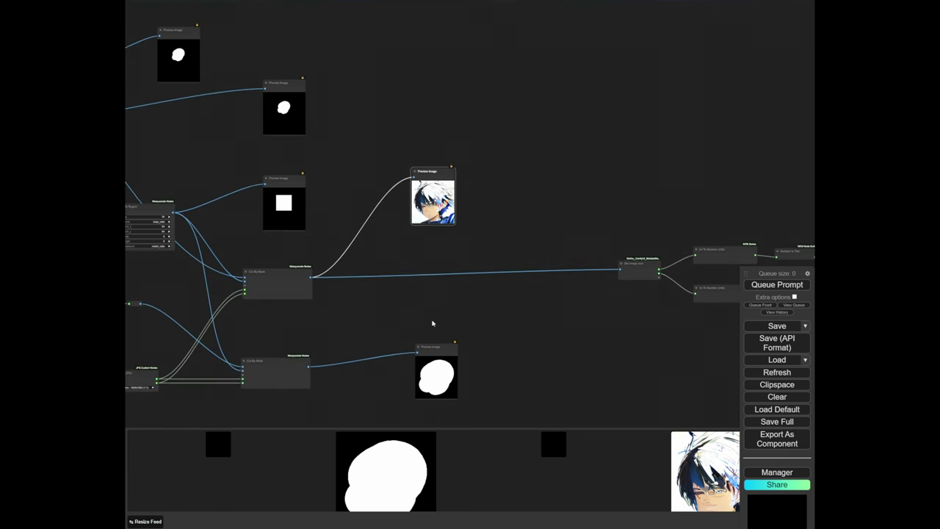
{"action": "left_click_drag", "start_coordinate": [447, 331], "coordinate": [445, 337]}
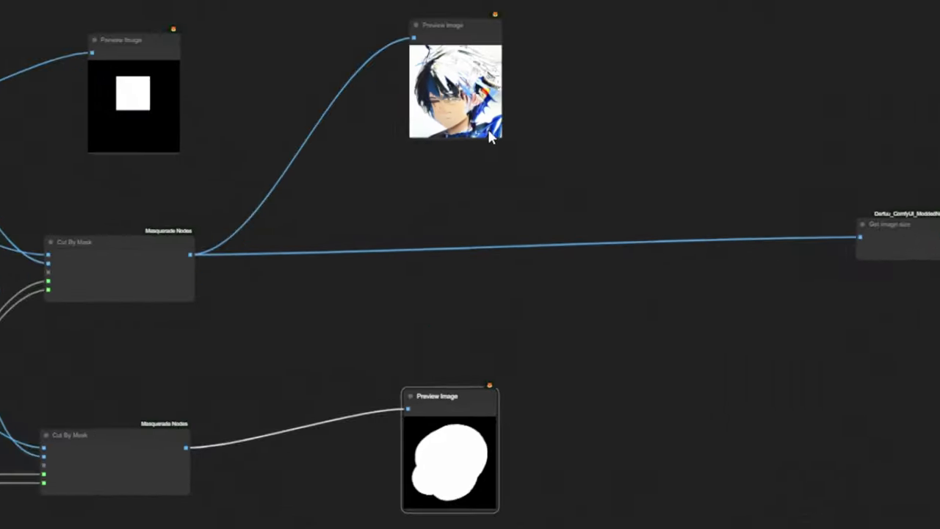
{"action": "left_click_drag", "start_coordinate": [448, 219], "coordinate": [446, 234]}
Start adding a new node linked to the upper Cut By Mask node's IMAGE output
{"action": "left_click_drag", "start_coordinate": [172, 252], "coordinate": [364, 79]}
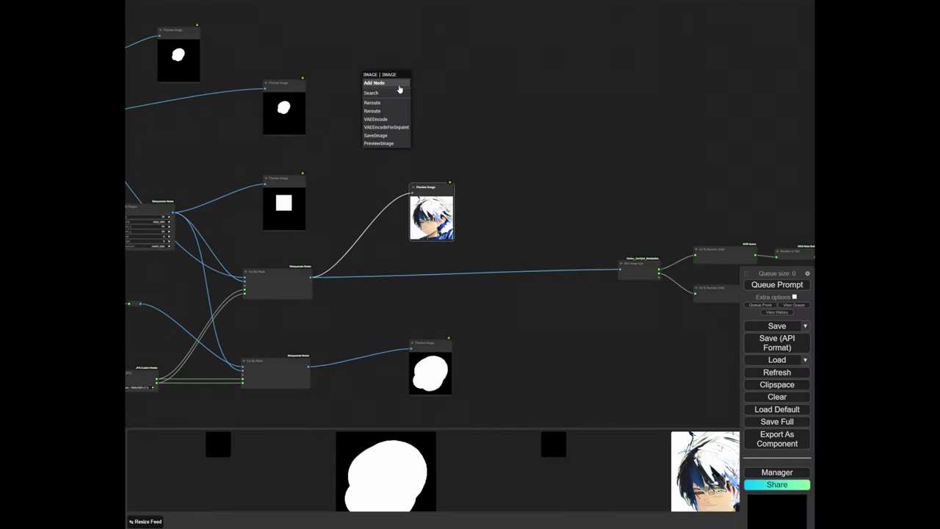
{"action": "left_click", "coordinate": [367, 81]}
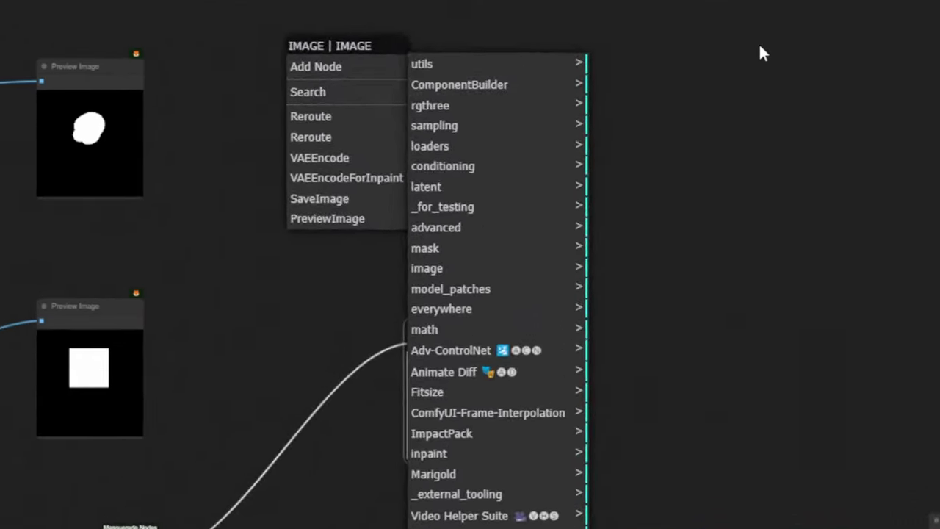
Add a VAE Encode node fed by the cropped image from Cut By Mask and place it below the KSampler links
{"action": "left_click", "coordinate": [364, 92]}
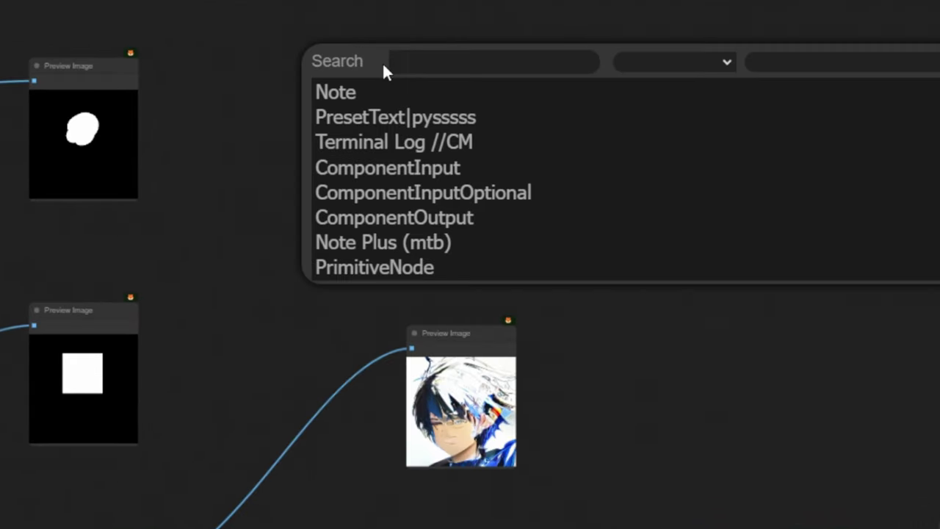
{"action": "type", "text": "vq3"}
{"action": "key", "text": "Return"}
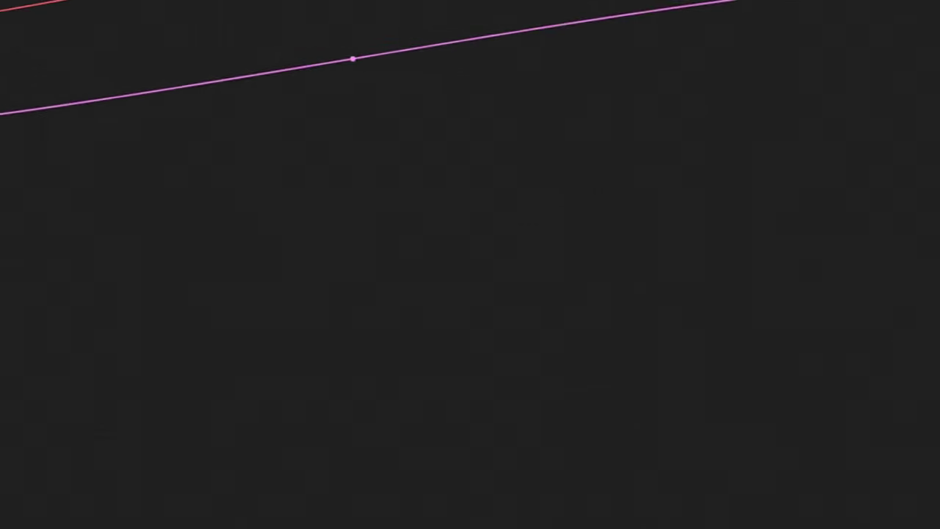
{"action": "left_click_drag", "start_coordinate": [440, 514], "coordinate": [463, 207]}
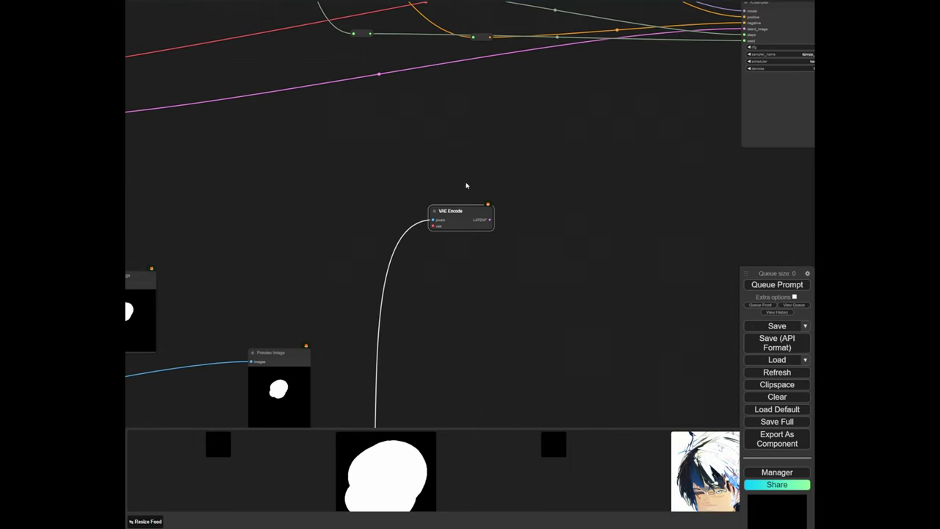
Connect the loaded VAE to the vae input of the new VAE Encode node
{"action": "scroll", "coordinate": [463, 184], "scroll_direction": "down", "scroll_amount": 5}
{"action": "left_click_drag", "start_coordinate": [378, 154], "coordinate": [497, 192]}
{"action": "scroll", "coordinate": [277, 170], "scroll_direction": "up", "scroll_amount": 4}
{"action": "left_click_drag", "start_coordinate": [380, 192], "coordinate": [514, 198]}
{"action": "scroll", "coordinate": [514, 197], "scroll_direction": "down", "scroll_amount": 1}
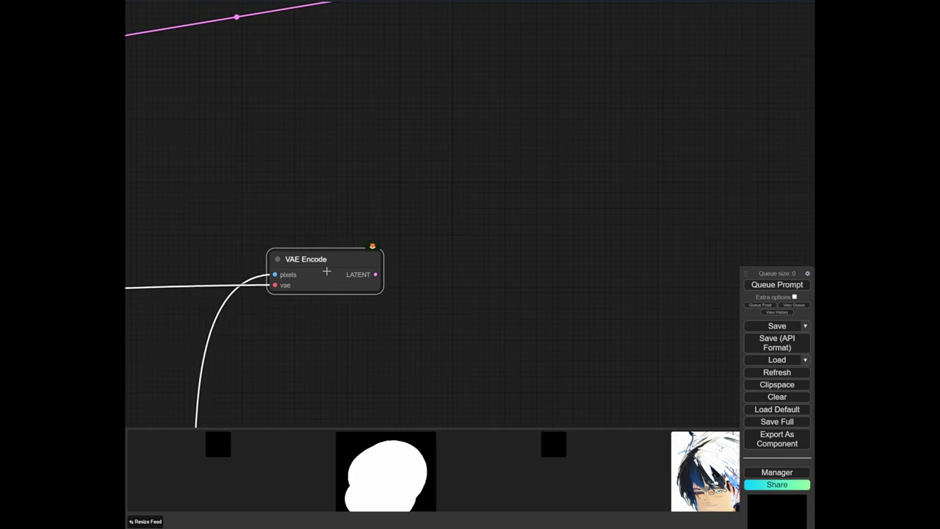
Add a Set Latent Noise Mask node beside VAE Encode and link VAE Encode's latent to its samples input
{"action": "left_click_drag", "start_coordinate": [327, 271], "coordinate": [310, 280]}
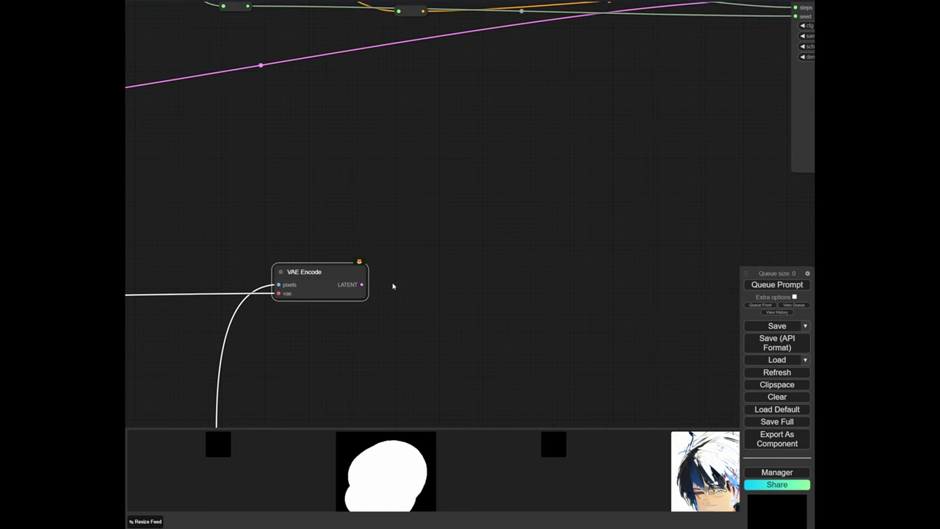
{"action": "scroll", "coordinate": [468, 281], "scroll_direction": "up", "scroll_amount": 3}
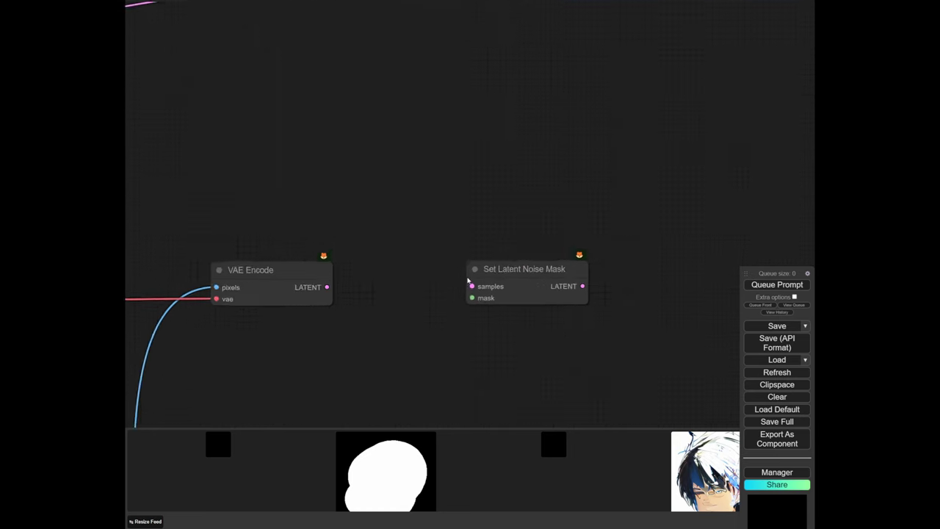
{"action": "left_click_drag", "start_coordinate": [430, 292], "coordinate": [473, 288]}
Add an Image To Mask node fed by the cropped mask from the lower Cut By Mask node
{"action": "scroll", "coordinate": [420, 219], "scroll_direction": "down", "scroll_amount": 14}
{"action": "left_click_drag", "start_coordinate": [348, 419], "coordinate": [361, 339]}
{"action": "scroll", "coordinate": [361, 339], "scroll_direction": "up", "scroll_amount": 5}
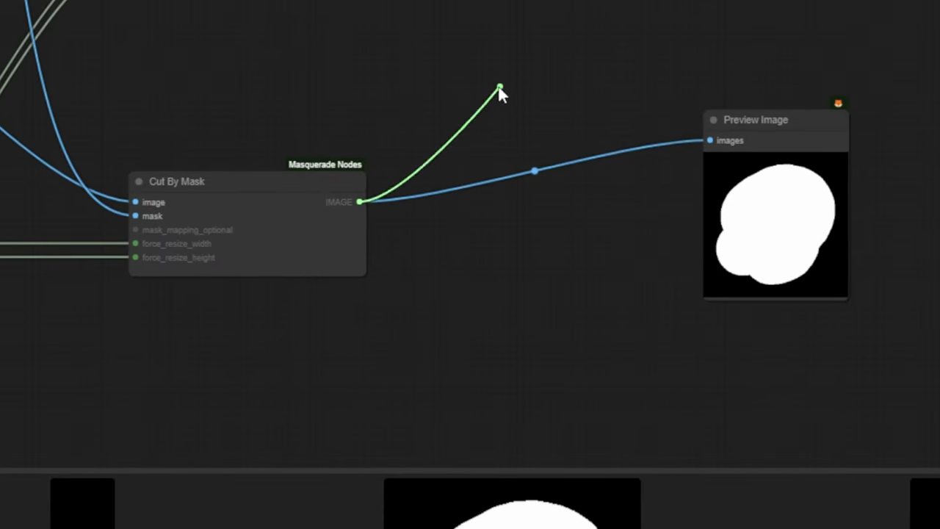
{"action": "left_click_drag", "start_coordinate": [450, 214], "coordinate": [430, 183]}
{"action": "scroll", "coordinate": [377, 218], "scroll_direction": "up", "scroll_amount": 8}
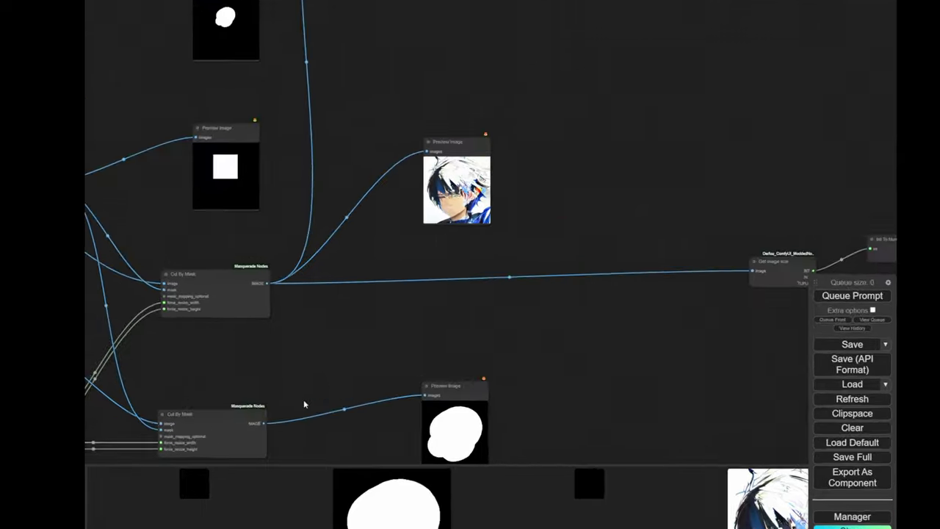
{"action": "double_click", "coordinate": [454, 163]}
{"action": "type", "text": "image to"}
{"action": "key", "text": "Return"}
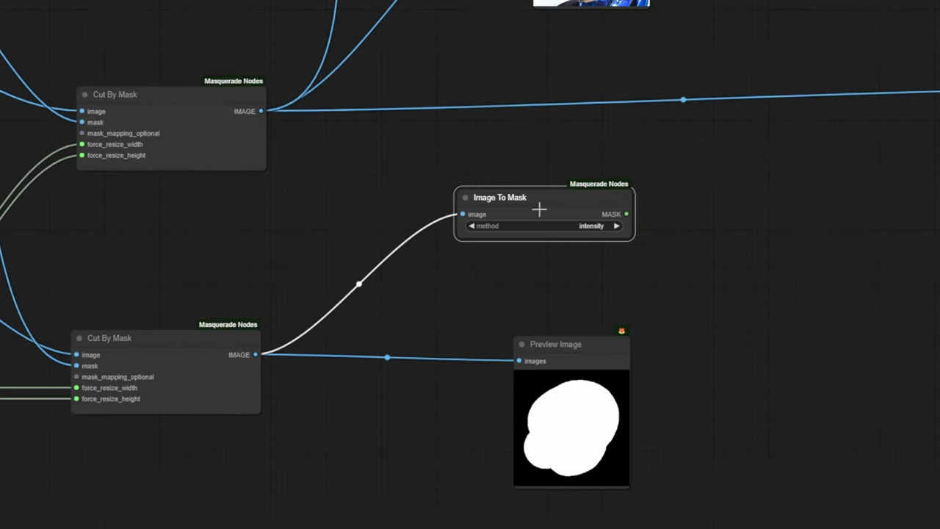
Connect the Image To Mask output to the mask input of Set Latent Noise Mask
{"action": "left_click_drag", "start_coordinate": [651, 246], "coordinate": [367, 447]}
{"action": "scroll", "coordinate": [405, 262], "scroll_direction": "down", "scroll_amount": 5}
{"action": "left_click_drag", "start_coordinate": [396, 335], "coordinate": [372, 527]}
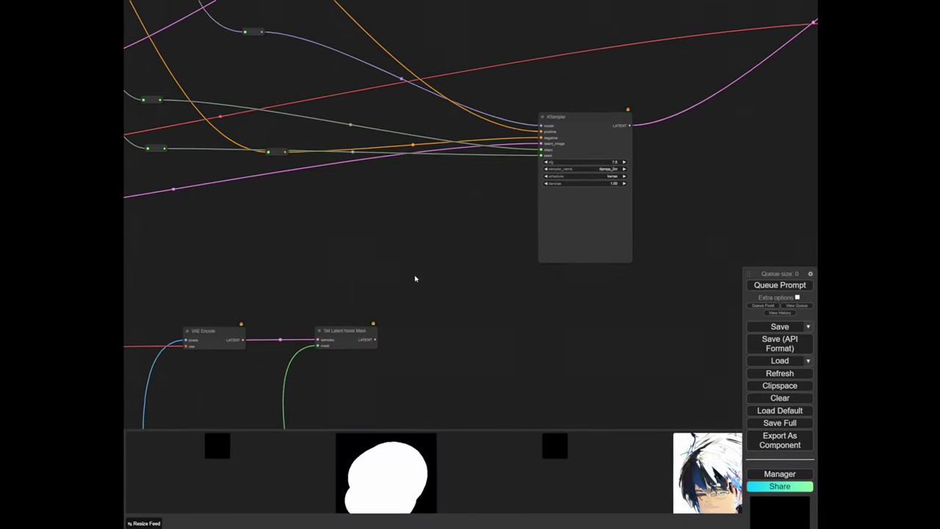
Feed the Set Latent Noise Mask latent into the KSampler's latent_image input and generate the cropped face image
{"action": "scroll", "coordinate": [411, 289], "scroll_direction": "down", "scroll_amount": 5}
{"action": "left_click_drag", "start_coordinate": [409, 292], "coordinate": [653, 224]}
{"action": "scroll", "coordinate": [370, 229], "scroll_direction": "up", "scroll_amount": 5}
{"action": "left_click_drag", "start_coordinate": [382, 216], "coordinate": [399, 226]}
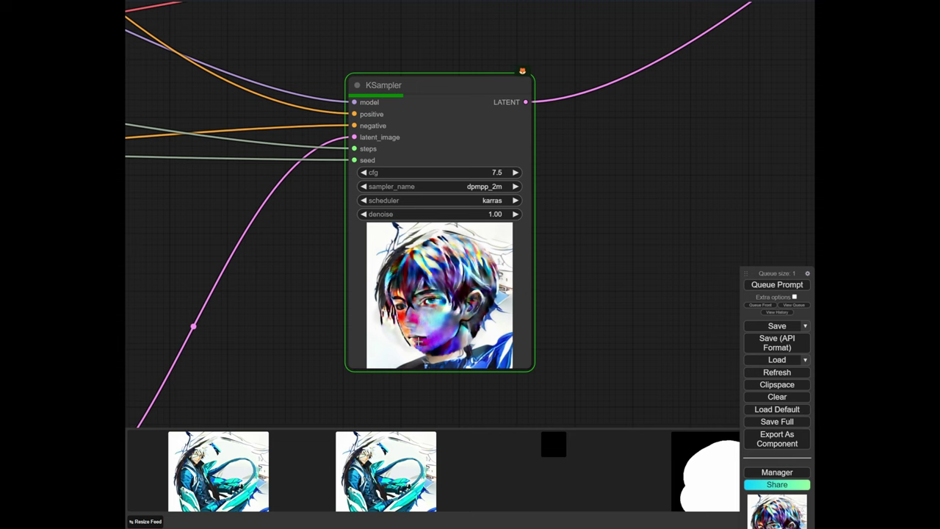
{"action": "scroll", "coordinate": [419, 339], "scroll_direction": "up", "scroll_amount": 2}
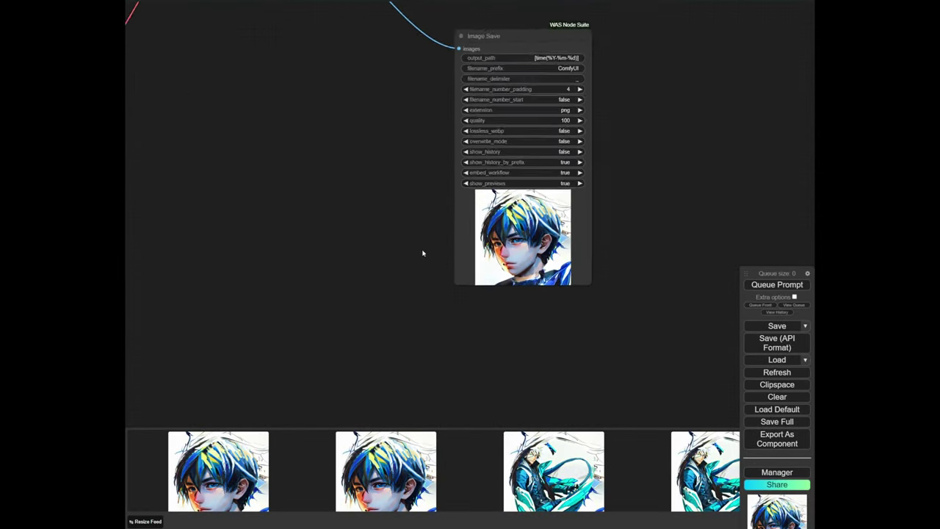
Reconnect the full-image inpainting latent through its reroute to the KSampler's latent_image input
{"action": "scroll", "coordinate": [373, 265], "scroll_direction": "down", "scroll_amount": 5}
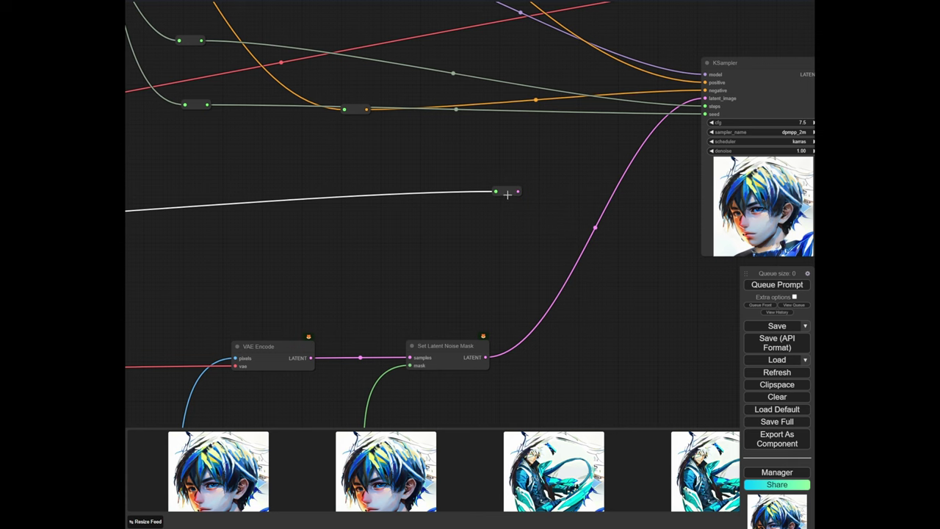
{"action": "scroll", "coordinate": [622, 259], "scroll_direction": "down", "scroll_amount": 2}
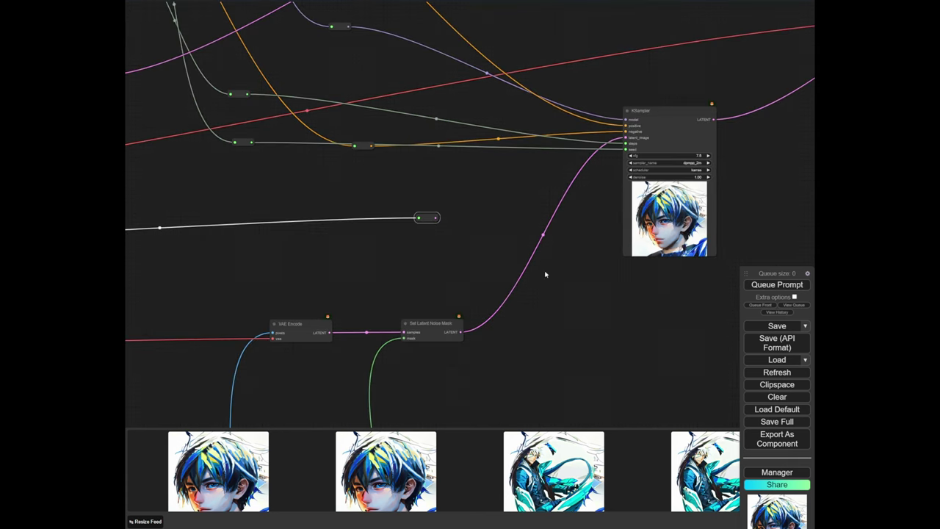
{"action": "scroll", "coordinate": [431, 227], "scroll_direction": "up", "scroll_amount": 5}
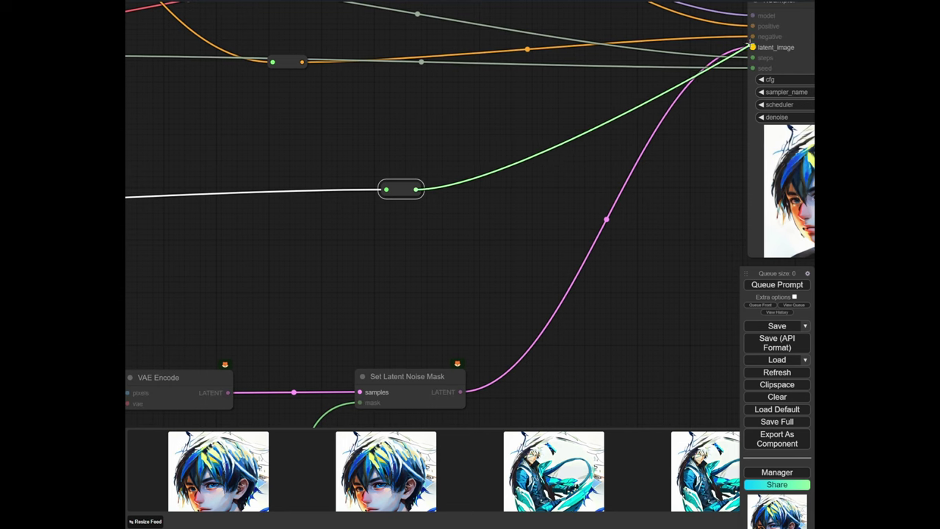
{"action": "left_click_drag", "start_coordinate": [752, 47], "coordinate": [753, 47]}
Trace the KSampler's latent input back to the VAE Encode (for Inpainting) node and examine its inputs and grow_mask_by setting
{"action": "scroll", "coordinate": [221, 198], "scroll_direction": "down", "scroll_amount": 6}
{"action": "left_click_drag", "start_coordinate": [212, 204], "coordinate": [470, 213]}
{"action": "scroll", "coordinate": [334, 206], "scroll_direction": "down", "scroll_amount": 6}
{"action": "left_click_drag", "start_coordinate": [334, 206], "coordinate": [463, 200]}
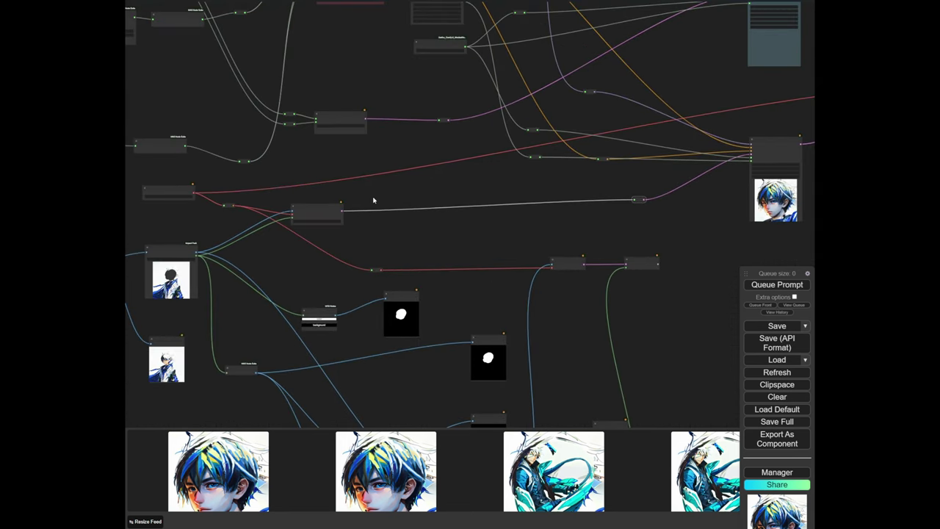
{"action": "scroll", "coordinate": [359, 198], "scroll_direction": "up", "scroll_amount": 7}
{"action": "scroll", "coordinate": [360, 197], "scroll_direction": "up", "scroll_amount": 1}
{"action": "left_click_drag", "start_coordinate": [361, 198], "coordinate": [605, 177]}
{"action": "scroll", "coordinate": [517, 209], "scroll_direction": "up", "scroll_amount": 6}
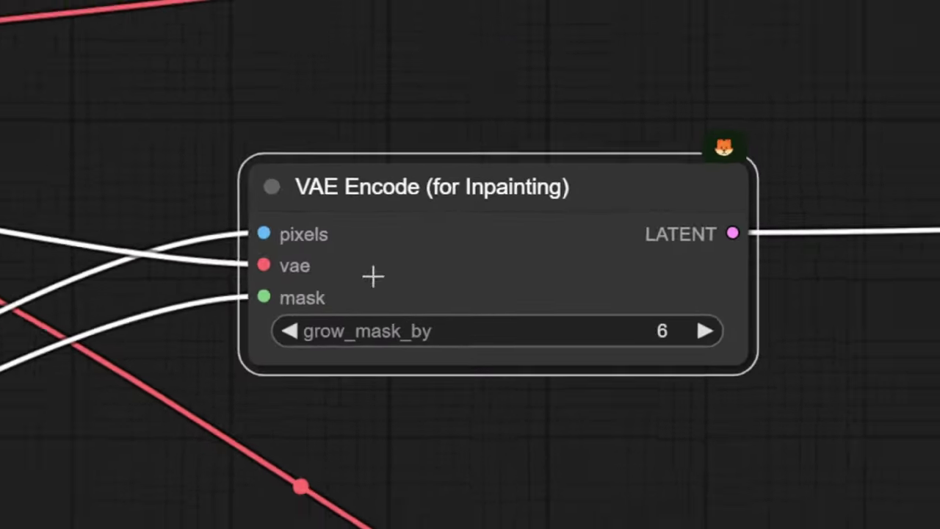
Examine the masked head in the Preview Bridge (Image) node and its links to the inpainting encoder
{"action": "scroll", "coordinate": [489, 215], "scroll_direction": "down", "scroll_amount": 6}
{"action": "left_click_drag", "start_coordinate": [345, 294], "coordinate": [543, 192]}
{"action": "scroll", "coordinate": [470, 220], "scroll_direction": "up", "scroll_amount": 3}
{"action": "mouse_move", "coordinate": [343, 263]}
{"action": "left_mouse_down"}
{"action": "mouse_move", "coordinate": [379, 249]}
{"action": "mouse_move", "coordinate": [339, 266]}
{"action": "left_mouse_up"}
{"action": "scroll", "coordinate": [338, 266], "scroll_direction": "up", "scroll_amount": 9}
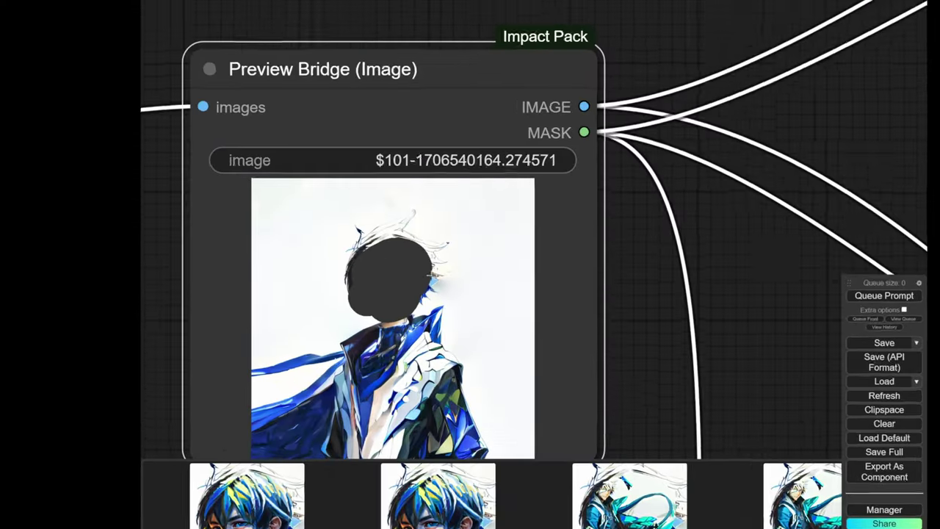
{"action": "scroll", "coordinate": [473, 280], "scroll_direction": "down", "scroll_amount": 3}
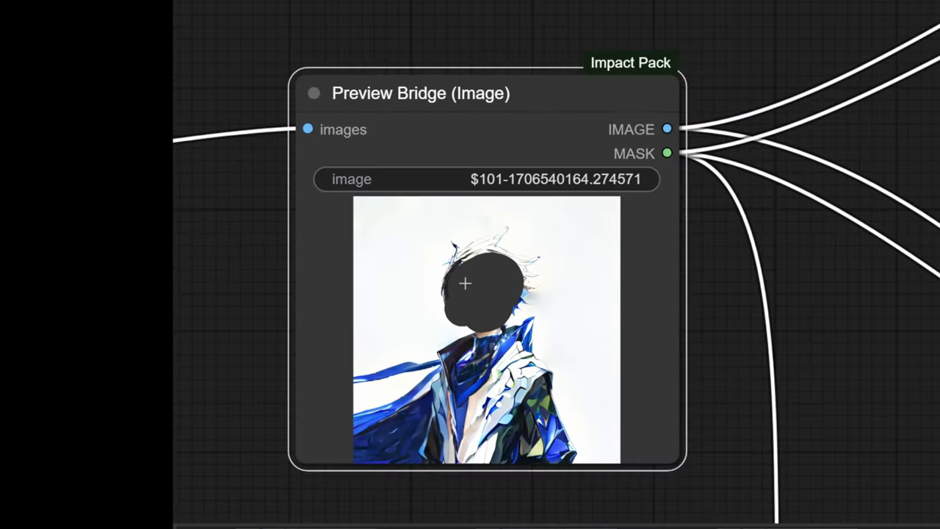
{"action": "scroll", "coordinate": [911, 172], "scroll_direction": "down", "scroll_amount": 10}
{"action": "left_click_drag", "start_coordinate": [911, 173], "coordinate": [371, 235]}
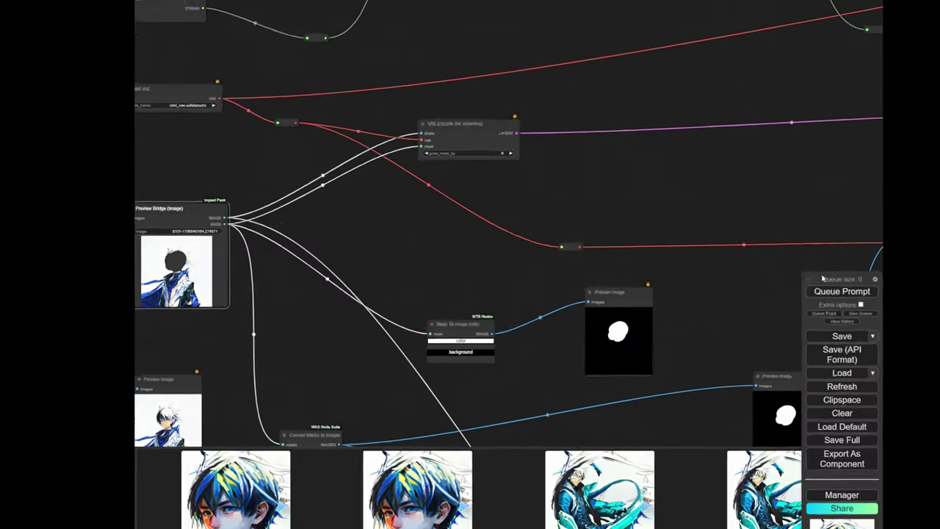
Generate the full-size image with the reconnected inpainting latent and bring the KSampler's result into view
{"action": "left_click_drag", "start_coordinate": [735, 220], "coordinate": [440, 243]}
{"action": "scroll", "coordinate": [470, 242], "scroll_direction": "up", "scroll_amount": 7}
{"action": "left_click_drag", "start_coordinate": [350, 334], "coordinate": [386, 172]}
{"action": "scroll", "coordinate": [386, 171], "scroll_direction": "down", "scroll_amount": 5}
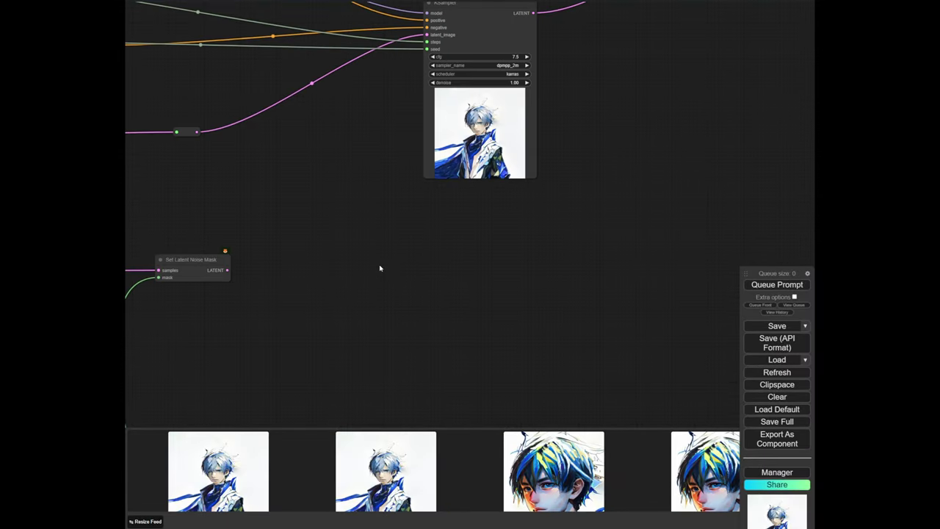
Paste the results ComfyUI_0029.png and ComfyUI_0028.png as two Load Image nodes side by side below the KSampler
{"action": "scroll", "coordinate": [422, 307], "scroll_direction": "up", "scroll_amount": 2}
{"action": "left_click_drag", "start_coordinate": [423, 307], "coordinate": [396, 279]}
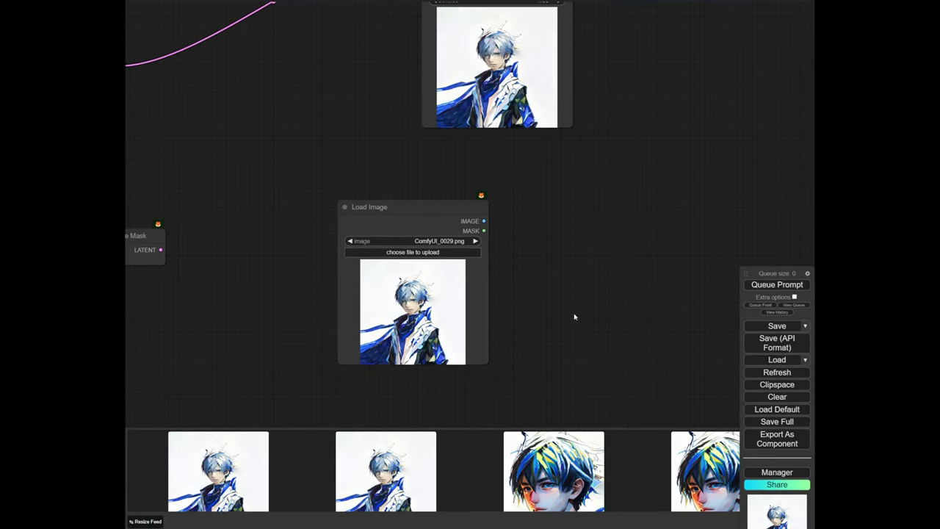
{"action": "key", "text": "ctrl+v"}
{"action": "left_click_drag", "start_coordinate": [574, 317], "coordinate": [488, 180]}
Compare the facial detail of the full-image result ComfyUI_0029.png with the cropped result ComfyUI_0028.png
{"action": "scroll", "coordinate": [433, 327], "scroll_direction": "up", "scroll_amount": 5}
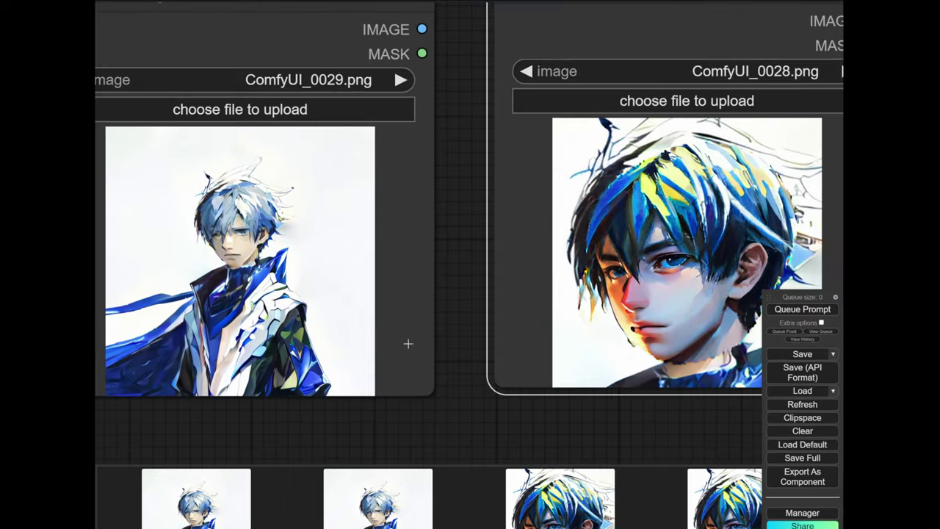
{"action": "scroll", "coordinate": [408, 343], "scroll_direction": "up", "scroll_amount": 1}
{"action": "mouse_move", "coordinate": [613, 322]}
{"action": "left_mouse_down"}
{"action": "mouse_move", "coordinate": [603, 327]}
{"action": "mouse_move", "coordinate": [603, 316]}
{"action": "left_mouse_up"}
{"action": "scroll", "coordinate": [323, 270], "scroll_direction": "down", "scroll_amount": 3}
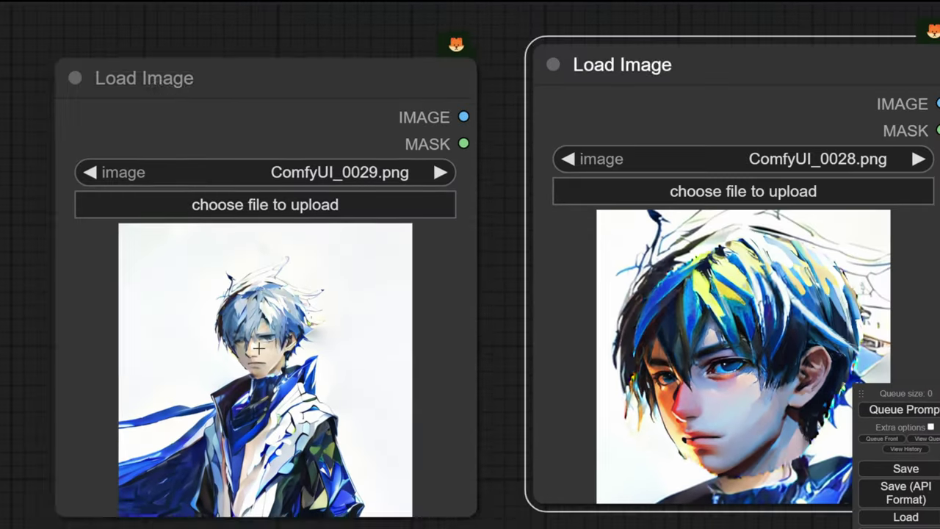
{"action": "mouse_move", "coordinate": [258, 348]}
{"action": "left_mouse_down"}
{"action": "mouse_move", "coordinate": [267, 336]}
{"action": "mouse_move", "coordinate": [258, 346]}
{"action": "left_mouse_up"}
{"action": "left_click_drag", "start_coordinate": [703, 387], "coordinate": [726, 380]}
{"action": "scroll", "coordinate": [412, 404], "scroll_direction": "down", "scroll_amount": 7}
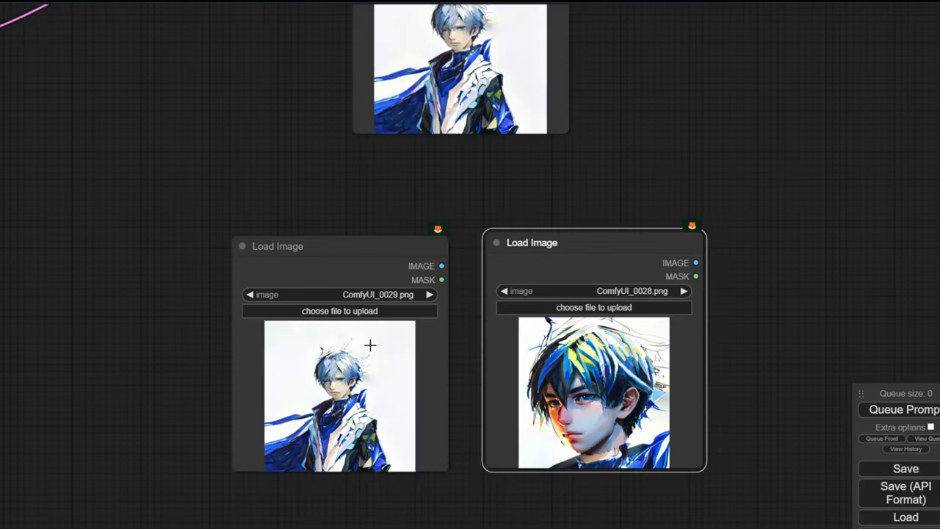
{"action": "scroll", "coordinate": [397, 328], "scroll_direction": "down", "scroll_amount": 1}
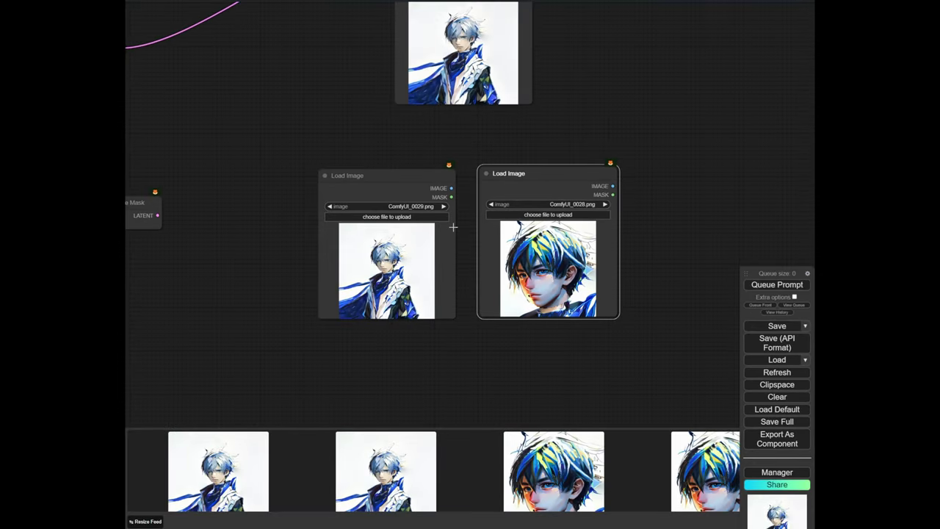
{"action": "scroll", "coordinate": [408, 261], "scroll_direction": "down", "scroll_amount": 3}
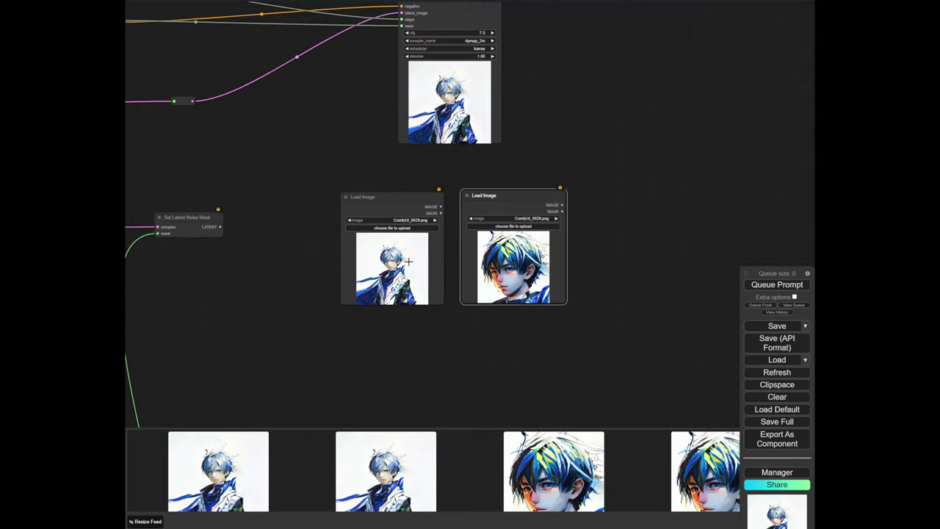
{"action": "scroll", "coordinate": [438, 272], "scroll_direction": "up", "scroll_amount": 8}
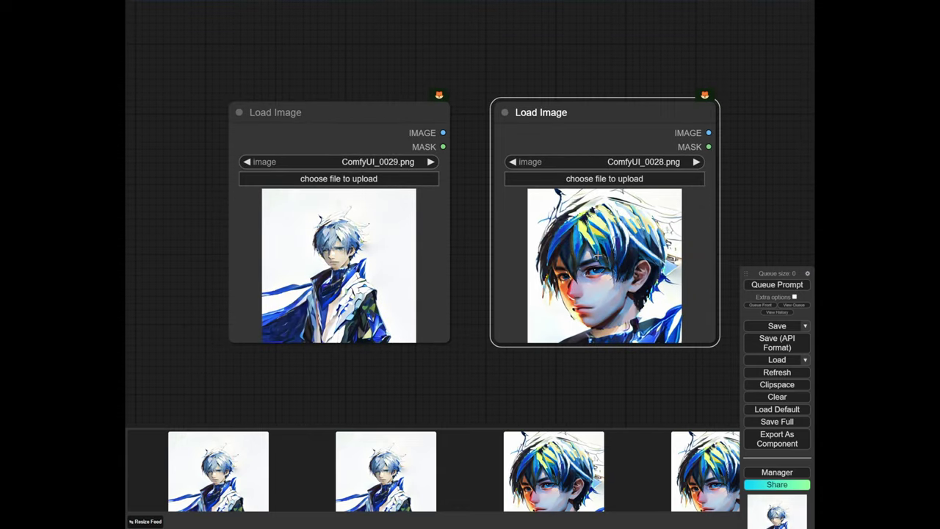
{"action": "scroll", "coordinate": [572, 246], "scroll_direction": "down", "scroll_amount": 7}
{"action": "scroll", "coordinate": [465, 248], "scroll_direction": "up", "scroll_amount": 5}
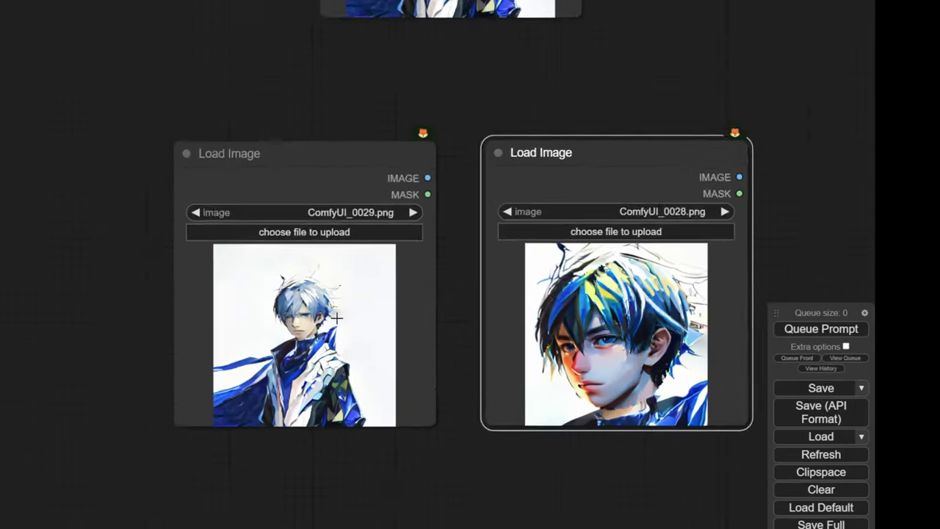
{"action": "scroll", "coordinate": [340, 317], "scroll_direction": "up", "scroll_amount": 4}
{"action": "left_click_drag", "start_coordinate": [431, 310], "coordinate": [396, 297]}
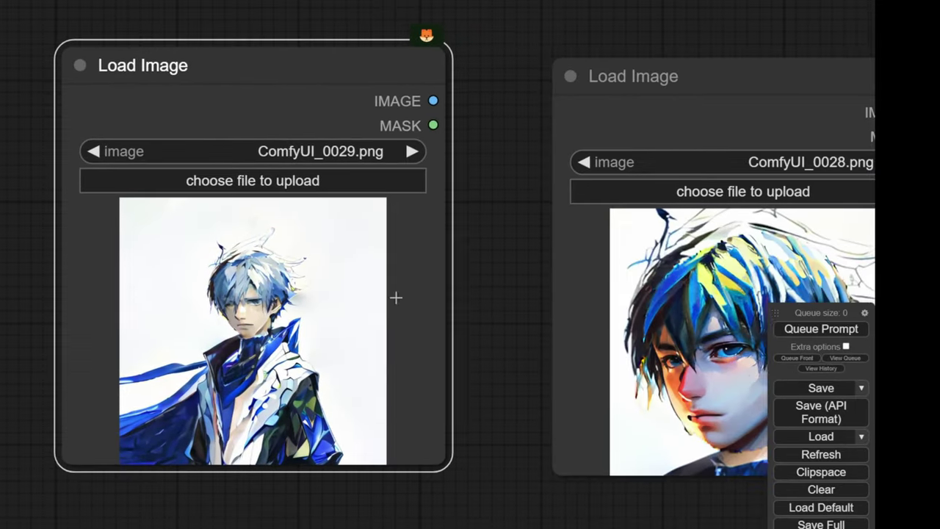
{"action": "left_click_drag", "start_coordinate": [434, 308], "coordinate": [391, 273]}
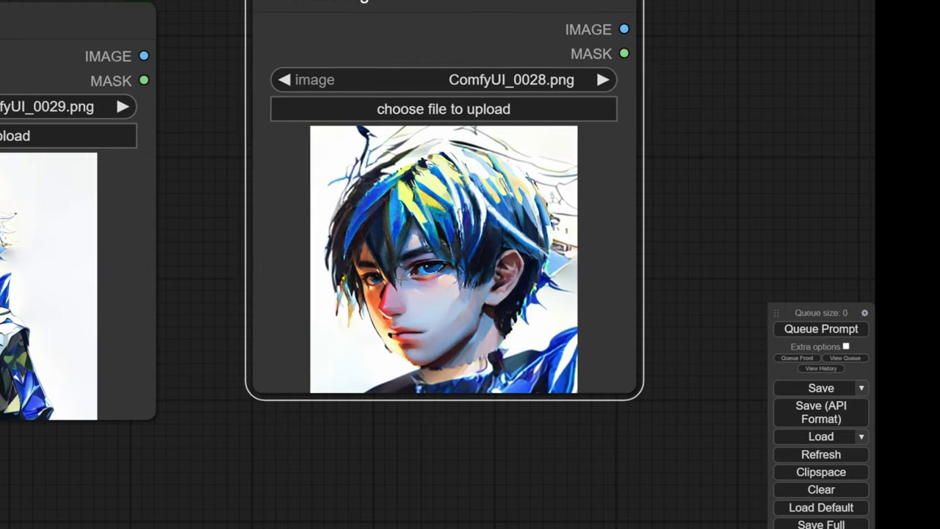
{"action": "left_click_drag", "start_coordinate": [413, 243], "coordinate": [339, 256]}
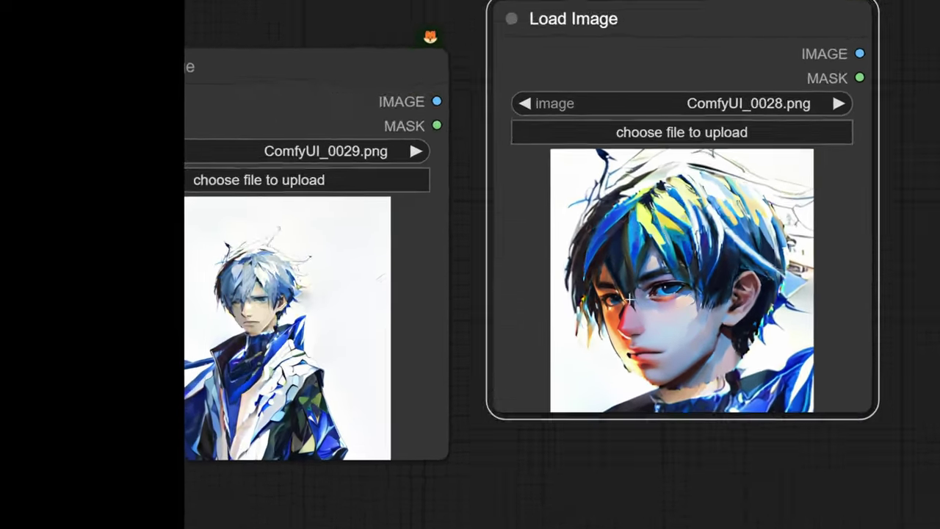
{"action": "left_click_drag", "start_coordinate": [630, 299], "coordinate": [423, 287]}
{"action": "left_click_drag", "start_coordinate": [513, 326], "coordinate": [884, 401]}
Add a Paste By Mask node in the empty area below the VAE Decode node
{"action": "scroll", "coordinate": [629, 316], "scroll_direction": "down", "scroll_amount": 6}
{"action": "scroll", "coordinate": [668, 172], "scroll_direction": "down", "scroll_amount": 5}
{"action": "left_click_drag", "start_coordinate": [660, 174], "coordinate": [503, 406]}
{"action": "scroll", "coordinate": [683, 389], "scroll_direction": "down", "scroll_amount": 1}
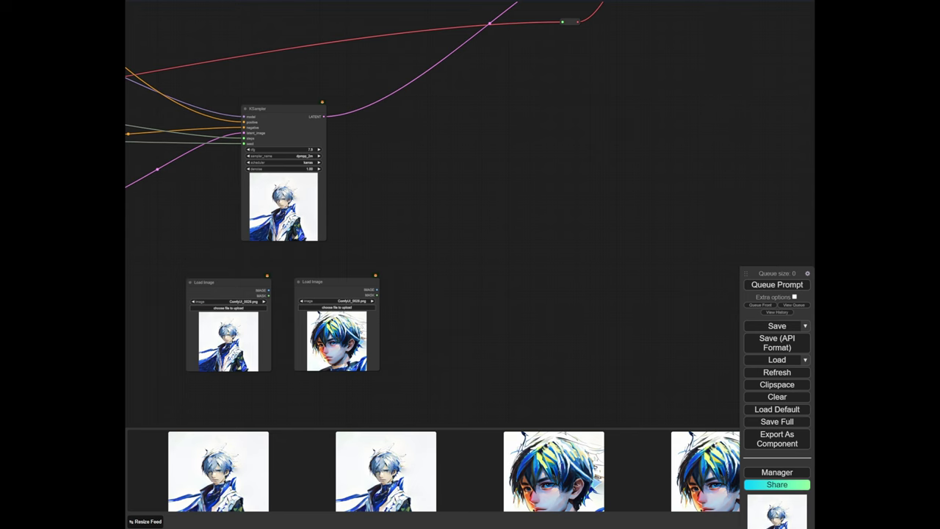
{"action": "scroll", "coordinate": [414, 218], "scroll_direction": "down", "scroll_amount": 4}
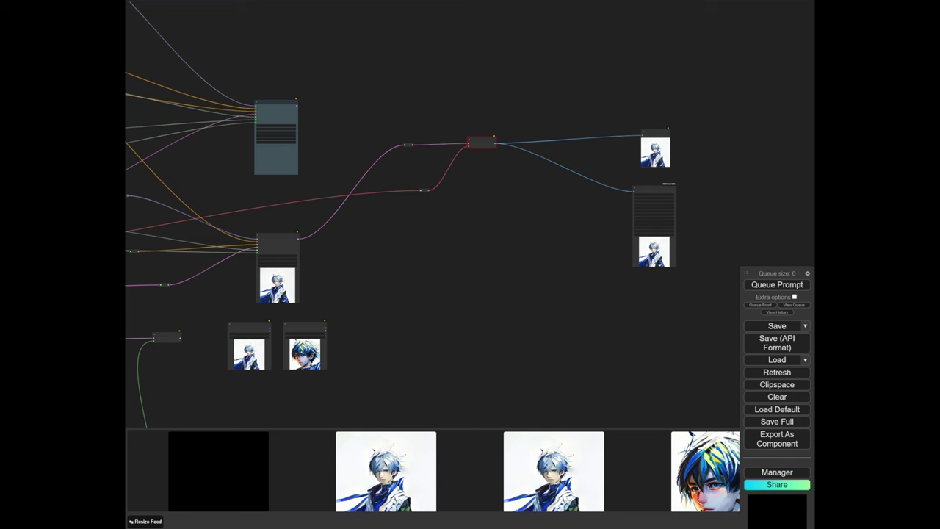
{"action": "left_click_drag", "start_coordinate": [487, 269], "coordinate": [389, 269]}
{"action": "scroll", "coordinate": [399, 243], "scroll_direction": "up", "scroll_amount": 6}
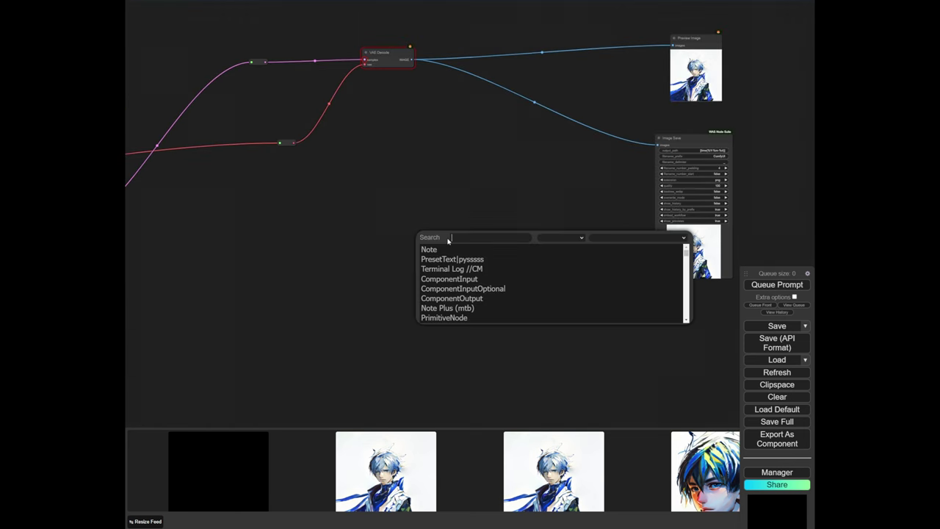
{"action": "type", "text": "paste by"}
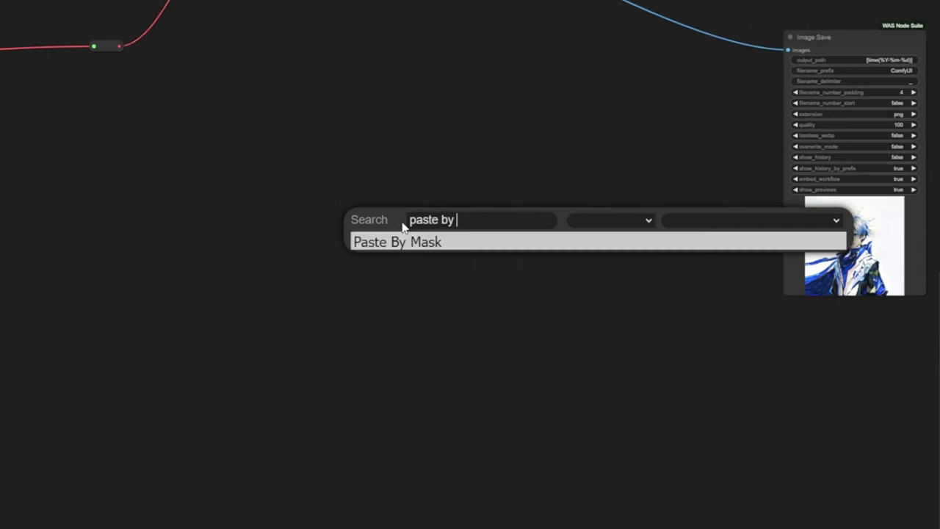
{"action": "key", "text": "Return"}
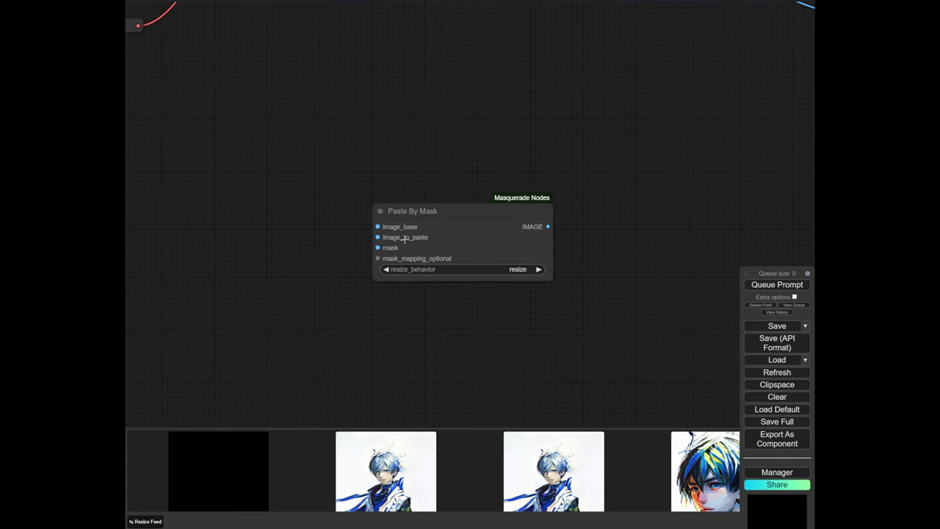
Route the Preview Bridge (Image) node's image output through a reroute to the Paste By Mask node's image_base input
{"action": "scroll", "coordinate": [335, 259], "scroll_direction": "down", "scroll_amount": 17}
{"action": "left_click_drag", "start_coordinate": [282, 287], "coordinate": [354, 226]}
{"action": "scroll", "coordinate": [354, 226], "scroll_direction": "up", "scroll_amount": 13}
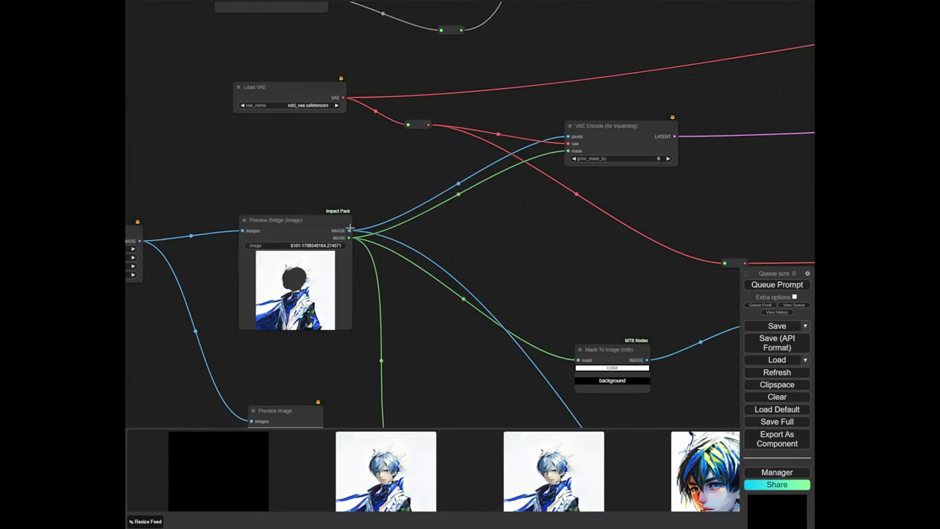
{"action": "scroll", "coordinate": [352, 230], "scroll_direction": "down", "scroll_amount": 6}
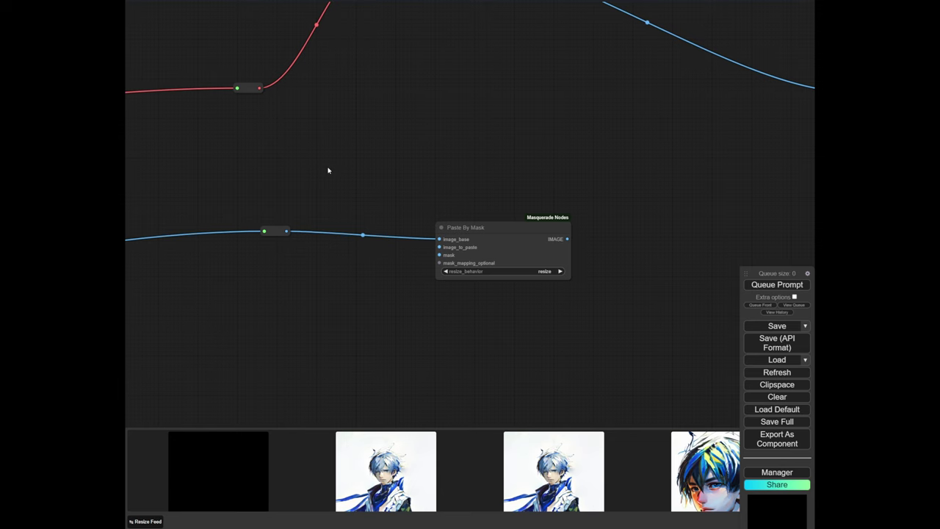
Route the VAE Decode image through a second reroute into the Paste By Mask node's image_base input
{"action": "scroll", "coordinate": [328, 170], "scroll_direction": "down", "scroll_amount": 3}
{"action": "left_click_drag", "start_coordinate": [328, 168], "coordinate": [311, 210]}
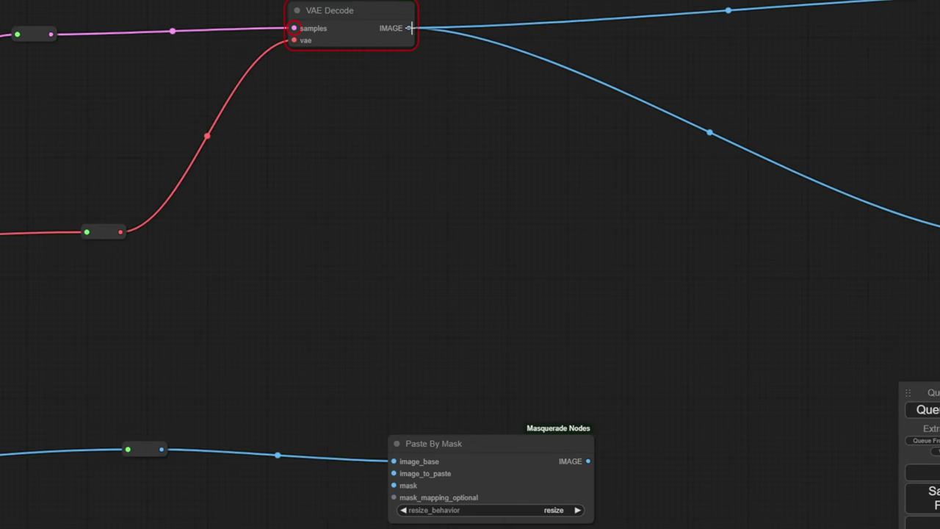
{"action": "left_click_drag", "start_coordinate": [410, 28], "coordinate": [126, 504]}
{"action": "left_click", "coordinate": [144, 525]}
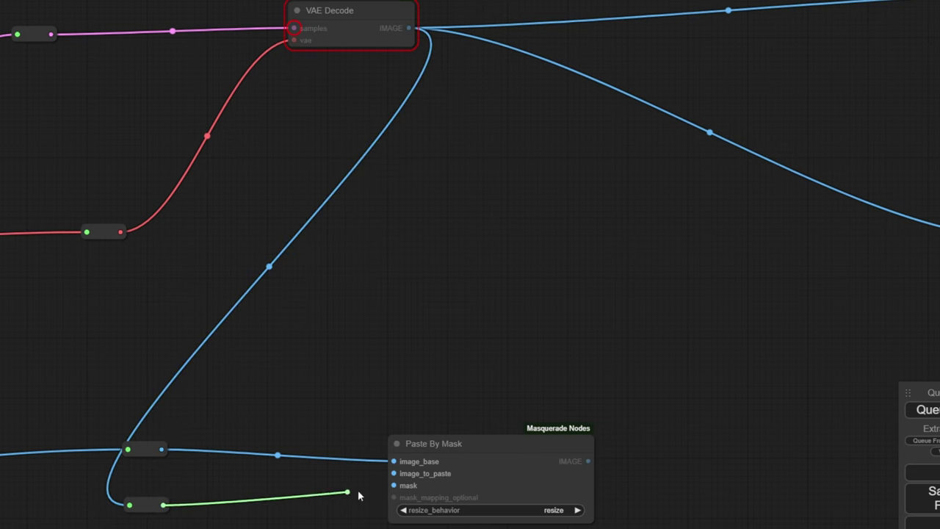
{"action": "left_click_drag", "start_coordinate": [359, 492], "coordinate": [394, 463]}
{"action": "left_click_drag", "start_coordinate": [147, 505], "coordinate": [138, 494]}
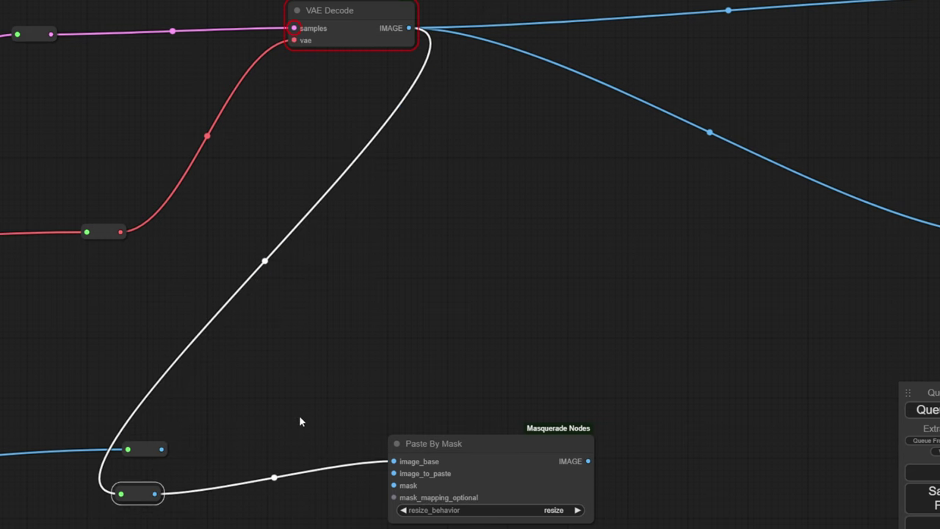
Extend the Mask To Region node's image output to a new reroute below the Paste By Mask node
{"action": "left_click_drag", "start_coordinate": [514, 485], "coordinate": [521, 496]}
{"action": "scroll", "coordinate": [323, 432], "scroll_direction": "down", "scroll_amount": 6}
{"action": "left_click_drag", "start_coordinate": [176, 413], "coordinate": [571, 334]}
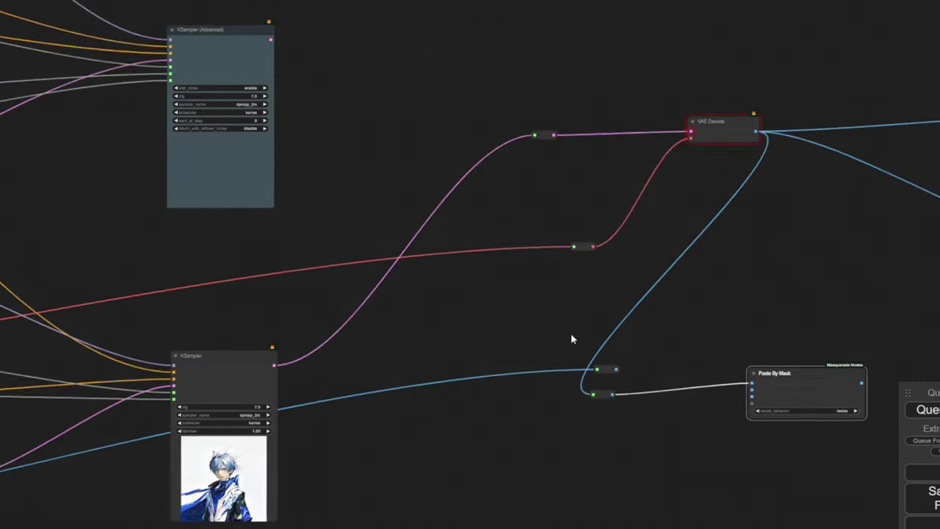
{"action": "scroll", "coordinate": [514, 338], "scroll_direction": "down", "scroll_amount": 3}
{"action": "left_click_drag", "start_coordinate": [327, 339], "coordinate": [476, 225]}
{"action": "scroll", "coordinate": [211, 344], "scroll_direction": "up", "scroll_amount": 4}
{"action": "scroll", "coordinate": [420, 306], "scroll_direction": "down", "scroll_amount": 10}
{"action": "left_click_drag", "start_coordinate": [113, 374], "coordinate": [519, 279]}
{"action": "scroll", "coordinate": [440, 448], "scroll_direction": "up", "scroll_amount": 12}
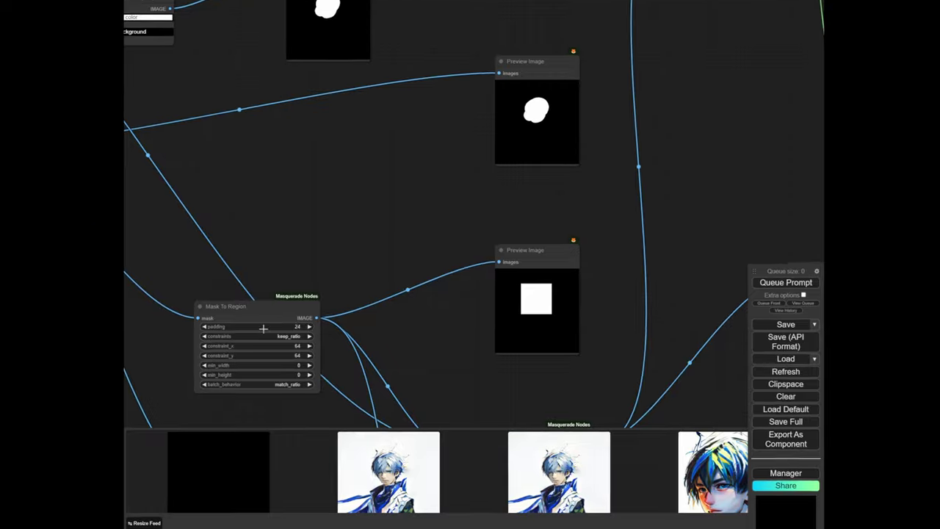
{"action": "left_click", "coordinate": [189, 461]}
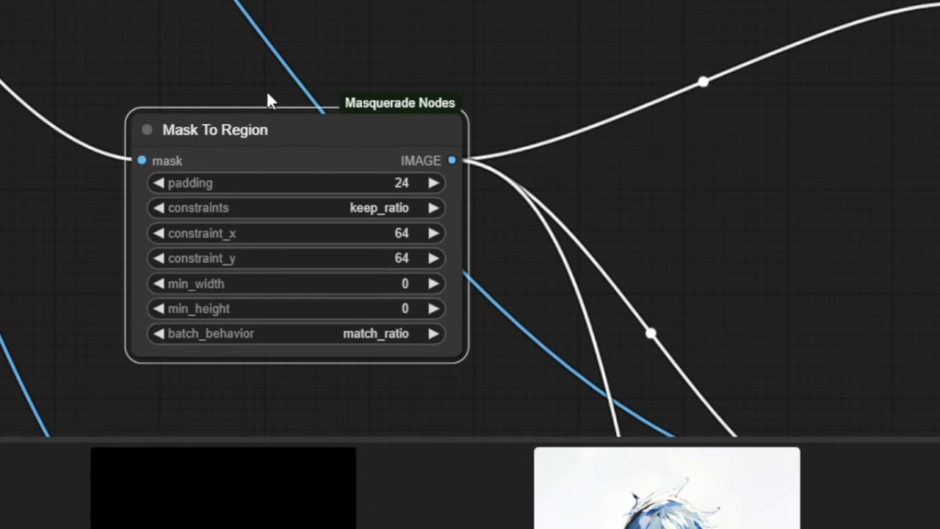
{"action": "left_click_drag", "start_coordinate": [234, 329], "coordinate": [183, 384]}
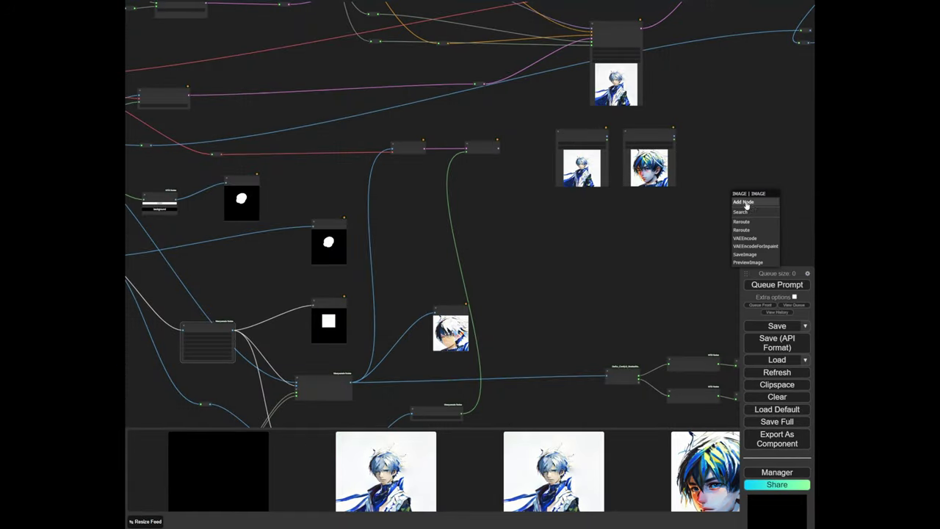
{"action": "left_click", "coordinate": [750, 222]}
{"action": "scroll", "coordinate": [184, 384], "scroll_direction": "up", "scroll_amount": 5}
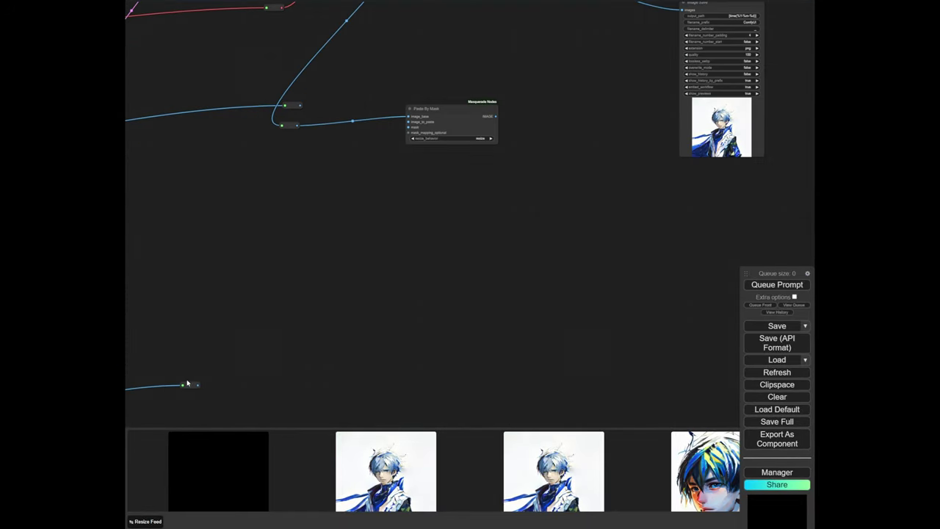
Connect the three reroutes to Paste By Mask: original image to image_base, decoded image to image_to_paste, region mask to mask
{"action": "left_click_drag", "start_coordinate": [283, 171], "coordinate": [538, 211]}
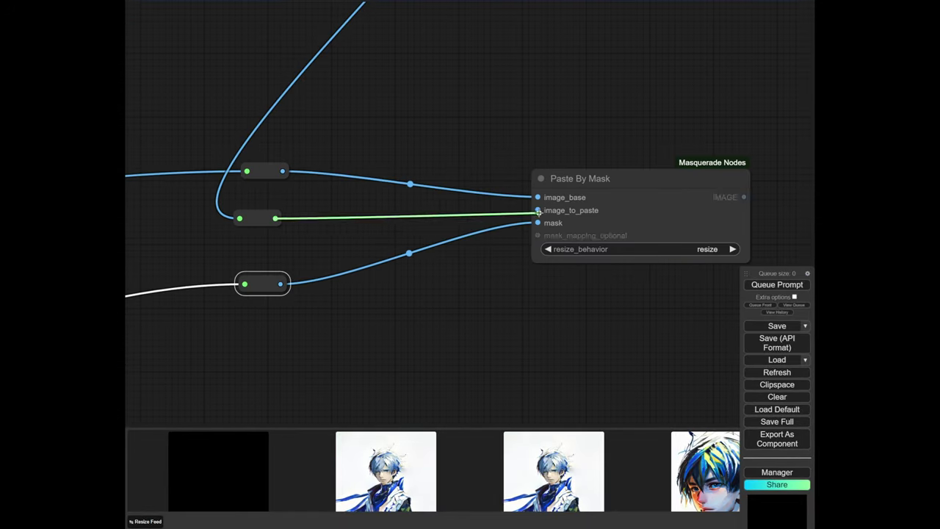
{"action": "scroll", "coordinate": [514, 294], "scroll_direction": "down", "scroll_amount": 3}
{"action": "scroll", "coordinate": [424, 309], "scroll_direction": "up", "scroll_amount": 3}
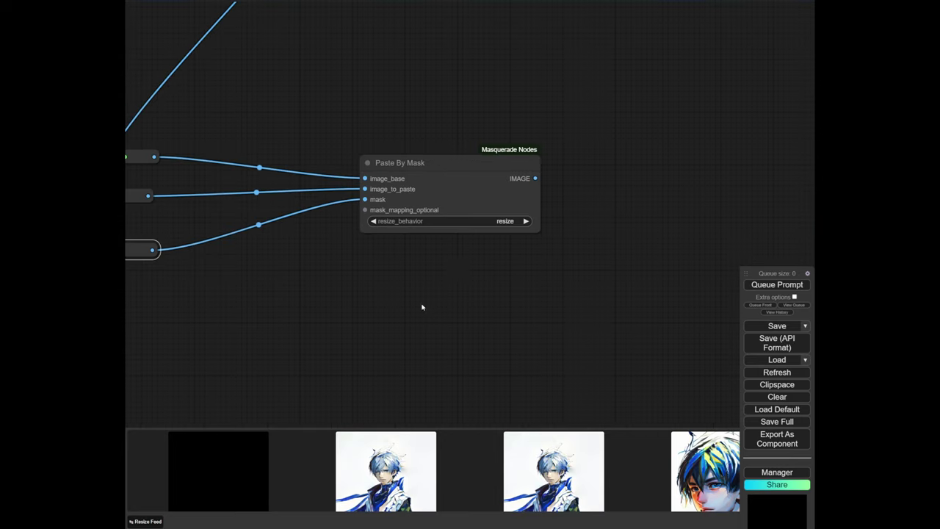
Set Paste By Mask's resize_behavior to keep_ratio_fit and connect its output to a Preview Image node
{"action": "left_click", "coordinate": [460, 219]}
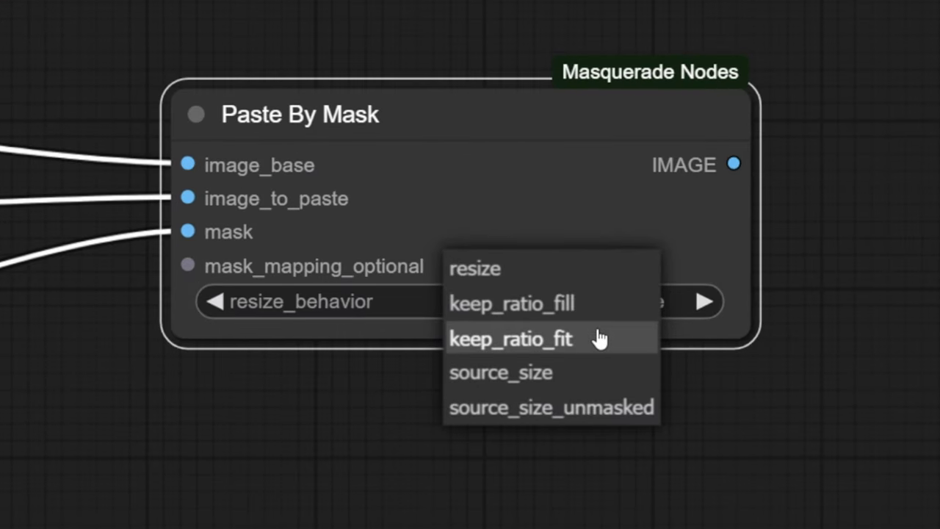
{"action": "left_click", "coordinate": [597, 336]}
{"action": "left_click_drag", "start_coordinate": [928, 349], "coordinate": [939, 205]}
{"action": "scroll", "coordinate": [312, 195], "scroll_direction": "up", "scroll_amount": 1}
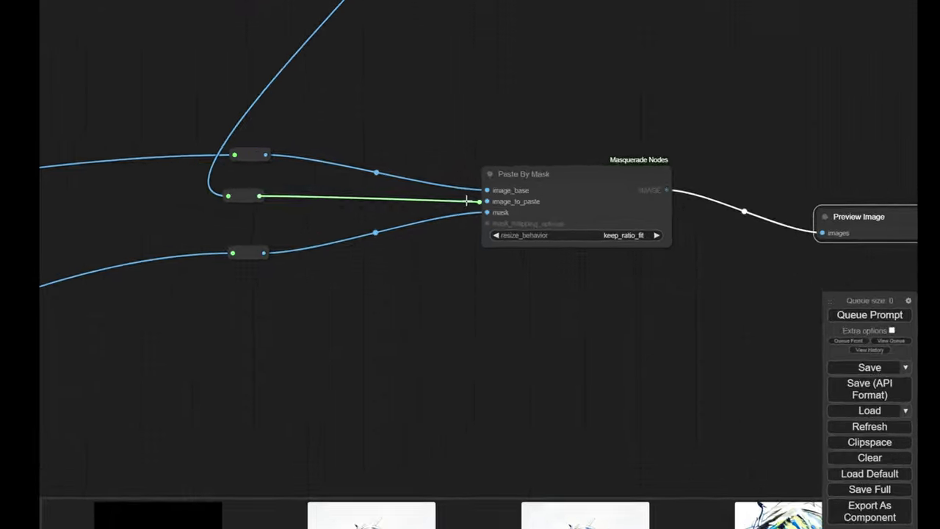
Disconnect the decoded image from Paste By Mask's image_to_paste input and go to the Random Number node's seed settings
{"action": "left_click_drag", "start_coordinate": [477, 196], "coordinate": [424, 269]}
{"action": "left_click_drag", "start_coordinate": [403, 409], "coordinate": [146, 380]}
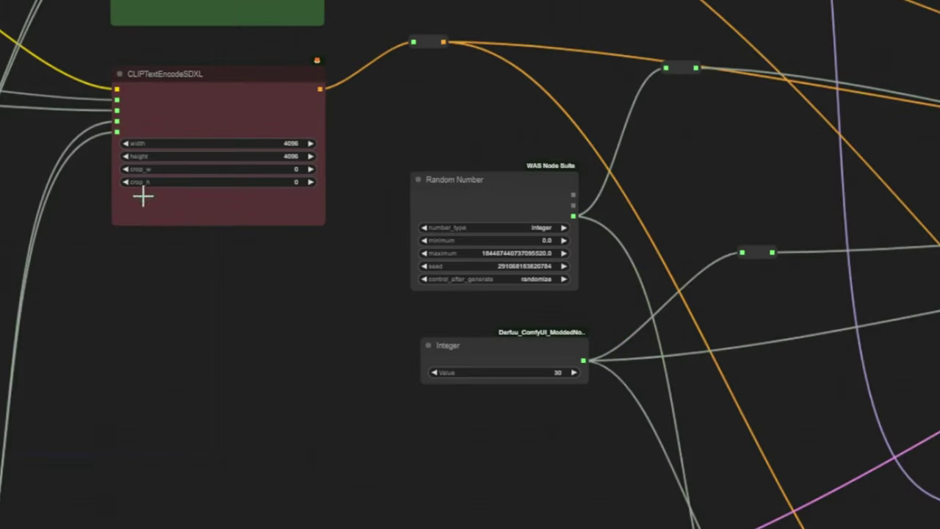
{"action": "left_click_drag", "start_coordinate": [300, 324], "coordinate": [521, 334]}
{"action": "left_click_drag", "start_coordinate": [204, 188], "coordinate": [77, 131]}
{"action": "scroll", "coordinate": [407, 173], "scroll_direction": "up", "scroll_amount": 6}
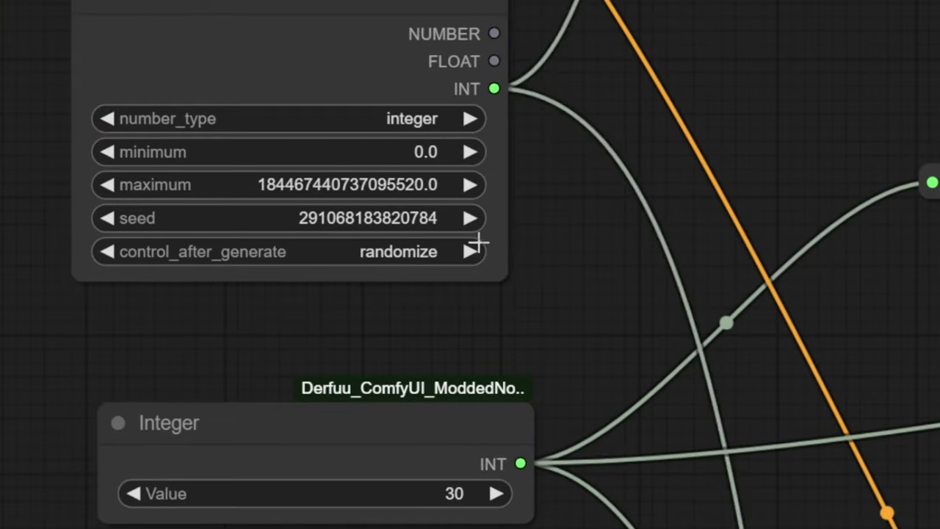
{"action": "left_click", "coordinate": [211, 236]}
Add a CR Color Panel node below the Paste By Mask node
{"action": "left_click_drag", "start_coordinate": [803, 260], "coordinate": [395, 129]}
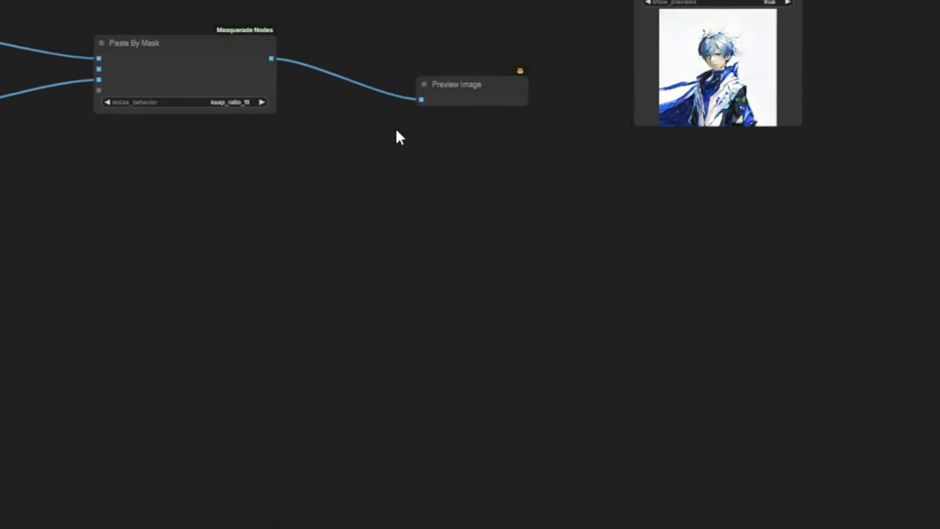
{"action": "scroll", "coordinate": [294, 126], "scroll_direction": "down", "scroll_amount": 3}
{"action": "left_click_drag", "start_coordinate": [293, 126], "coordinate": [462, 285]}
{"action": "scroll", "coordinate": [462, 284], "scroll_direction": "up", "scroll_amount": 5}
{"action": "double_click", "coordinate": [281, 293]}
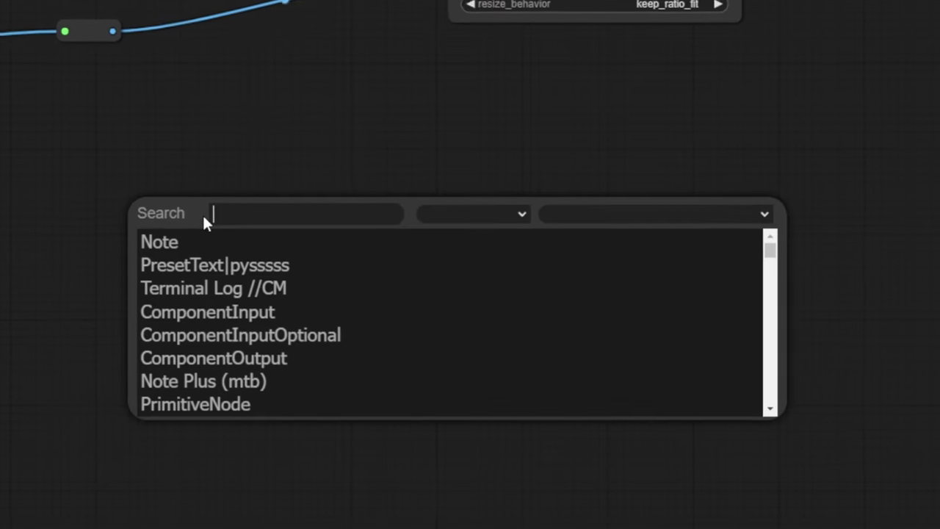
{"action": "type", "text": "com"}
{"action": "key", "text": "BackSpace"}
{"action": "key", "text": "BackSpace"}
{"action": "key", "text": "BackSpace"}
{"action": "type", "text": "cr"}
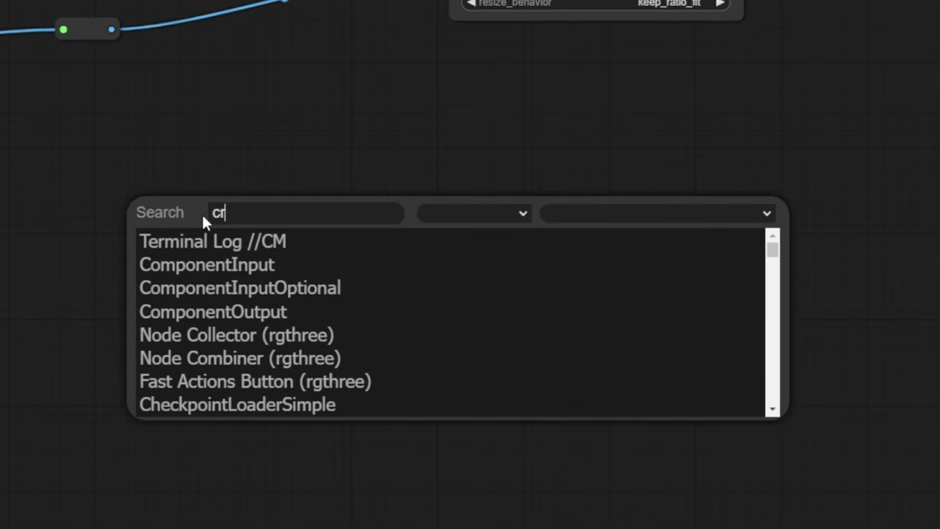
{"action": "type", "text": " colo"}
{"action": "key", "text": "Down"}
{"action": "key", "text": "Down"}
{"action": "key", "text": "Down"}
{"action": "key", "text": "Return"}
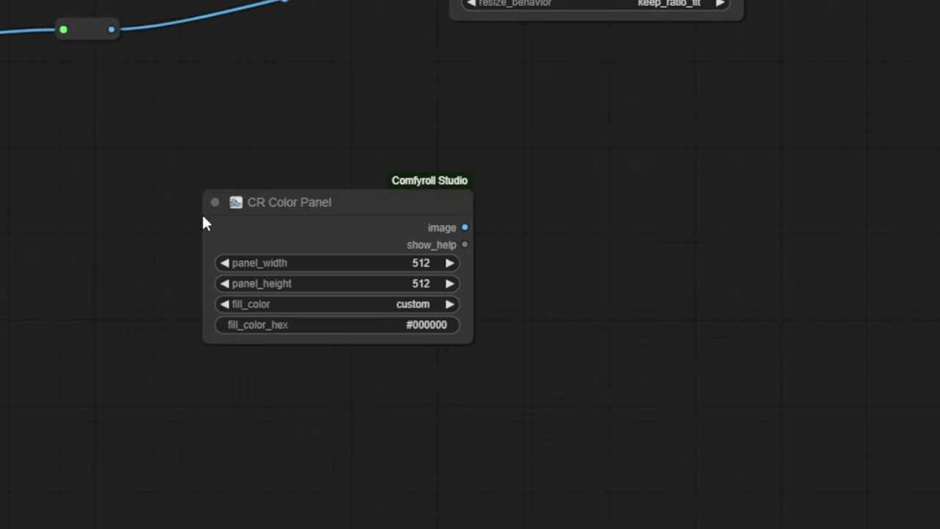
Connect a Preview Image node to the CR Color Panel and set the panel's width and height to 1024
{"action": "key", "text": "ctrl+v"}
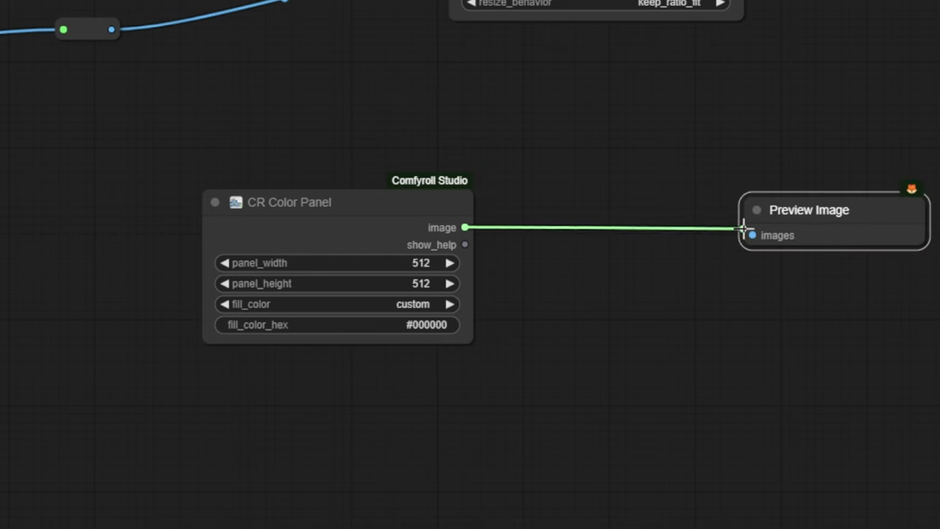
{"action": "scroll", "coordinate": [708, 301], "scroll_direction": "up", "scroll_amount": 4}
{"action": "left_click", "coordinate": [305, 240]}
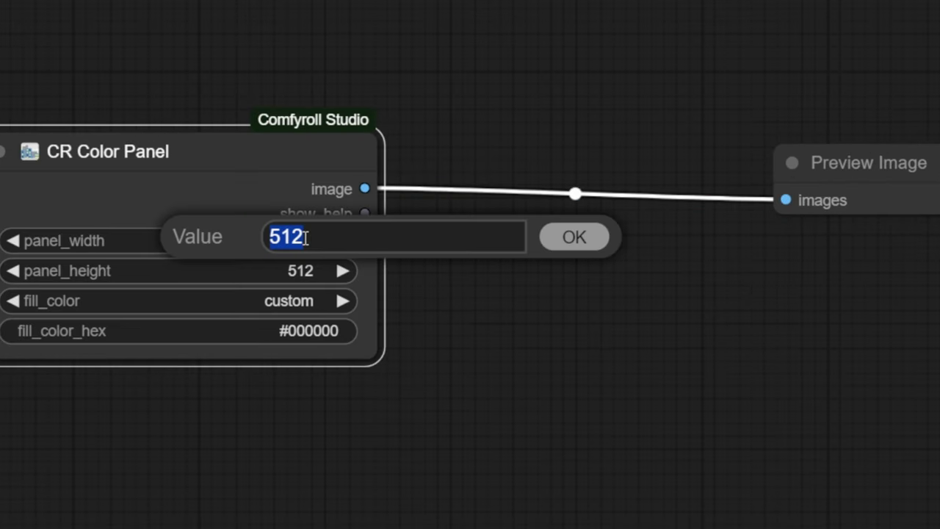
{"action": "key", "text": "Return"}
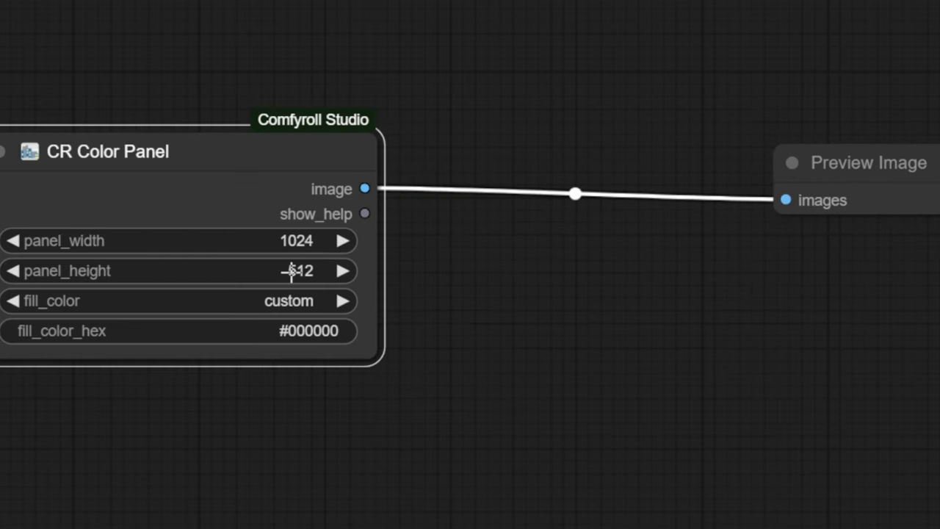
{"action": "left_click", "coordinate": [291, 271]}
{"action": "type", "text": "1024"}
{"action": "key", "text": "Return"}
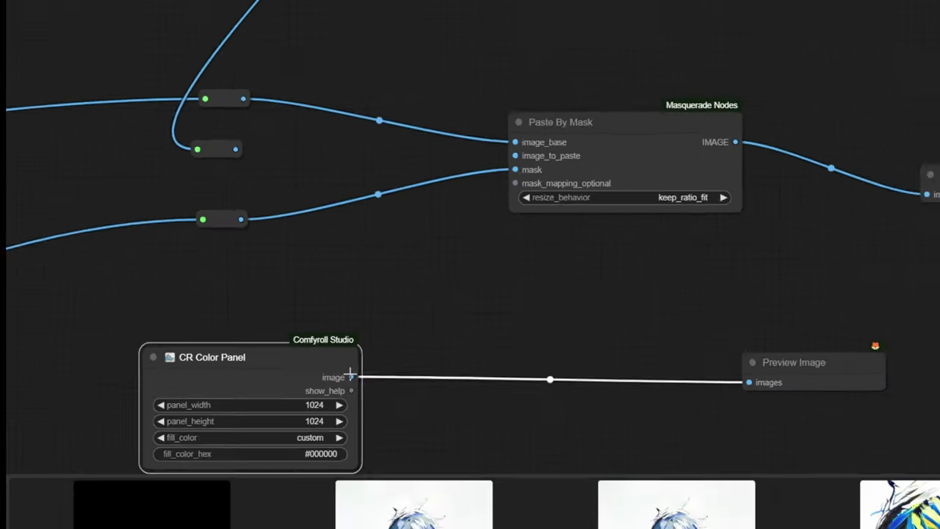
Connect the CR Color Panel to Paste By Mask's image_to_paste and restore the original image's link to image_base
{"action": "left_click_drag", "start_coordinate": [351, 377], "coordinate": [515, 156]}
{"action": "left_click_drag", "start_coordinate": [243, 98], "coordinate": [496, 132]}
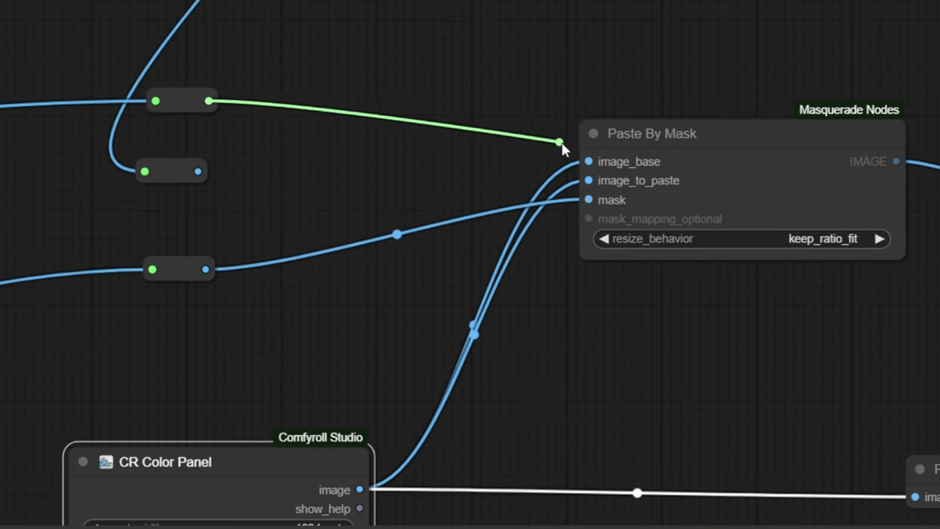
{"action": "left_click_drag", "start_coordinate": [562, 149], "coordinate": [588, 161]}
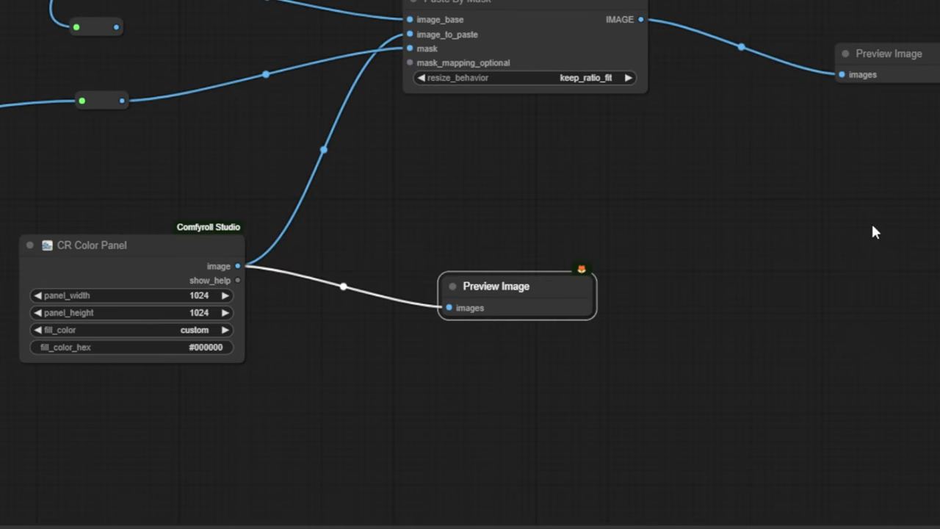
Generate the test paste and examine where the colour panel lands in the Paste By Mask preview
{"action": "scroll", "coordinate": [907, 111], "scroll_direction": "up", "scroll_amount": 14}
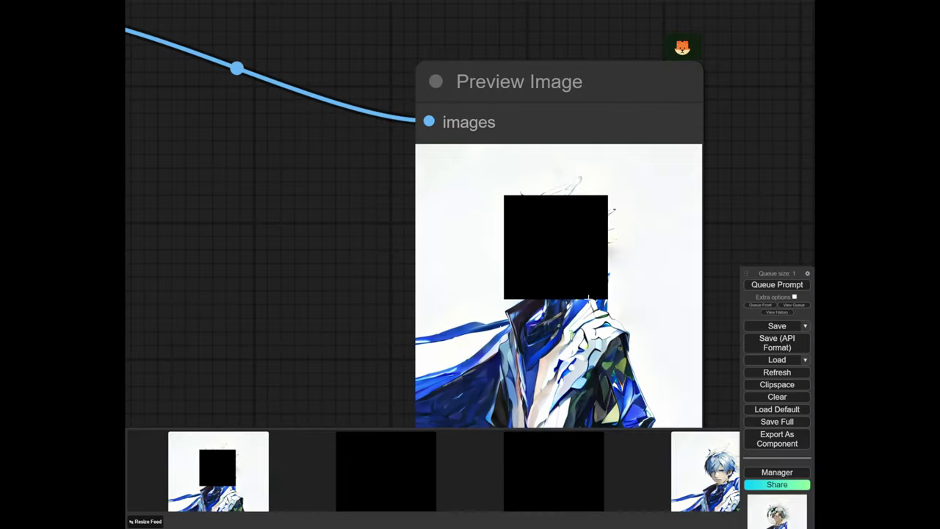
{"action": "scroll", "coordinate": [458, 218], "scroll_direction": "down", "scroll_amount": 10}
{"action": "left_click_drag", "start_coordinate": [436, 225], "coordinate": [705, 161]}
{"action": "left_click_drag", "start_coordinate": [216, 228], "coordinate": [383, 289]}
{"action": "left_click_drag", "start_coordinate": [528, 243], "coordinate": [352, 272]}
{"action": "scroll", "coordinate": [352, 272], "scroll_direction": "down", "scroll_amount": 3}
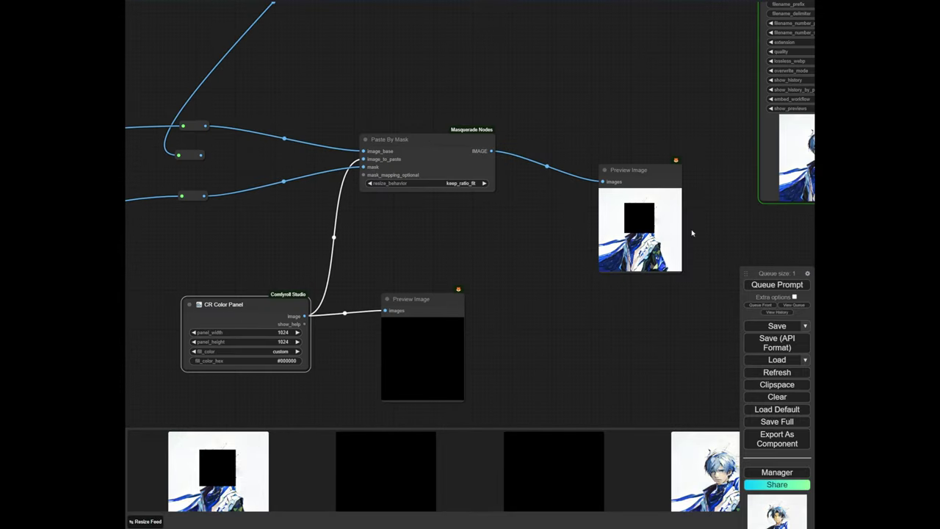
Reconnect the VAE Decode reroute to Paste By Mask's image_to_paste input in place of the colour panel
{"action": "scroll", "coordinate": [386, 112], "scroll_direction": "up", "scroll_amount": 3}
{"action": "left_click_drag", "start_coordinate": [385, 113], "coordinate": [496, 205]}
{"action": "scroll", "coordinate": [538, 204], "scroll_direction": "down", "scroll_amount": 2}
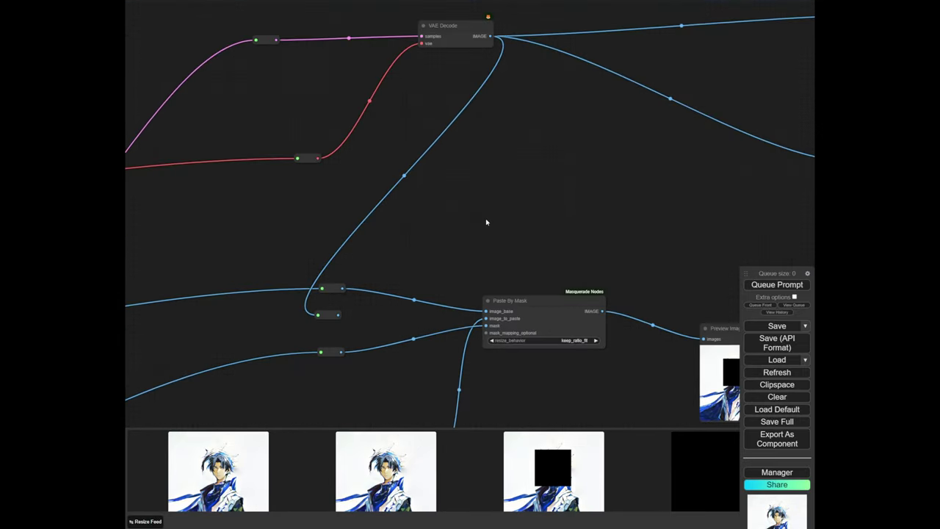
{"action": "scroll", "coordinate": [348, 311], "scroll_direction": "up", "scroll_amount": 4}
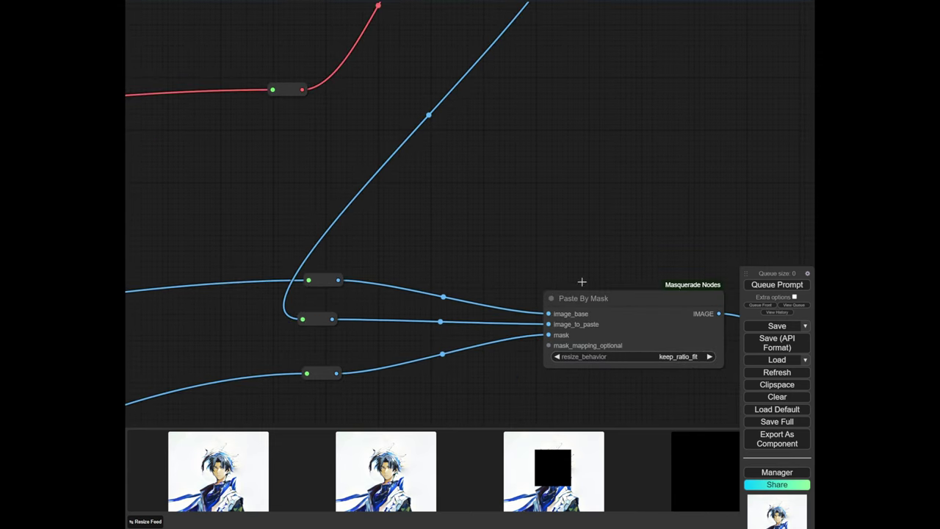
Generate the image and examine how the inpainted result is pasted in the Paste By Mask preview
{"action": "scroll", "coordinate": [617, 242], "scroll_direction": "down", "scroll_amount": 6}
{"action": "left_click_drag", "start_coordinate": [725, 216], "coordinate": [437, 162]}
{"action": "scroll", "coordinate": [440, 163], "scroll_direction": "down", "scroll_amount": 1}
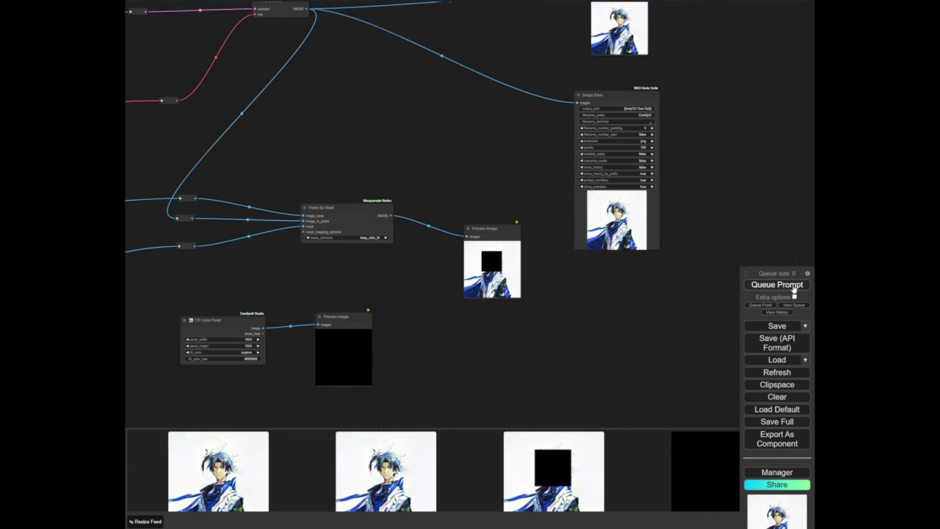
{"action": "scroll", "coordinate": [503, 263], "scroll_direction": "up", "scroll_amount": 7}
{"action": "scroll", "coordinate": [493, 264], "scroll_direction": "down", "scroll_amount": 10}
{"action": "left_click_drag", "start_coordinate": [497, 274], "coordinate": [783, 243]}
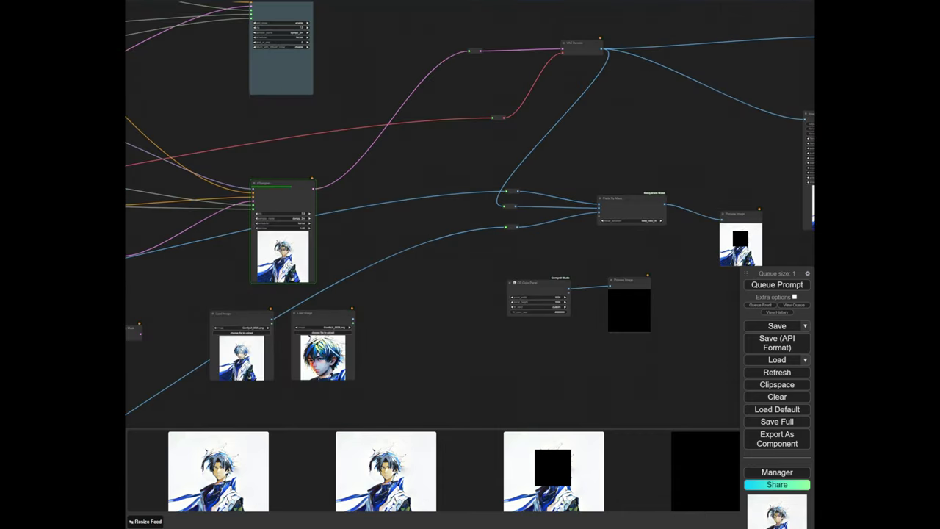
{"action": "scroll", "coordinate": [280, 249], "scroll_direction": "up", "scroll_amount": 10}
{"action": "scroll", "coordinate": [322, 267], "scroll_direction": "up", "scroll_amount": 5}
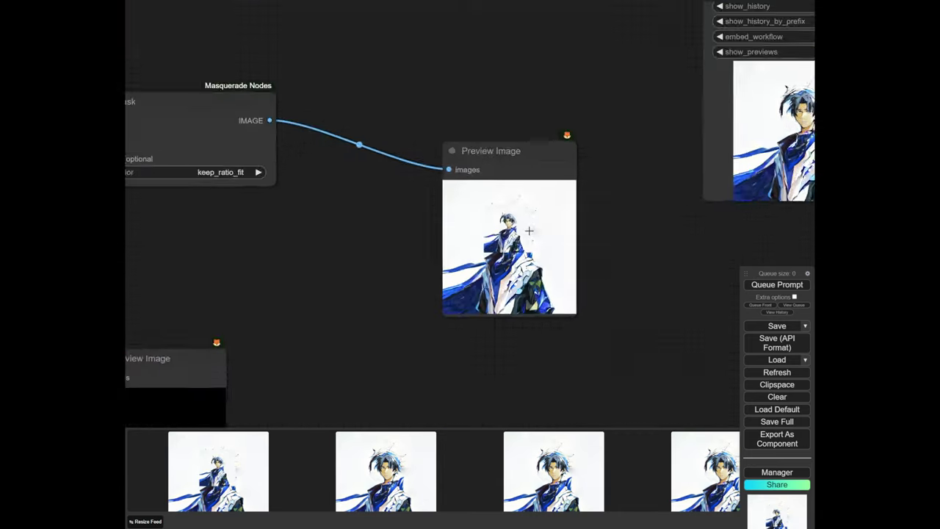
{"action": "scroll", "coordinate": [506, 220], "scroll_direction": "up", "scroll_amount": 5}
{"action": "scroll", "coordinate": [496, 241], "scroll_direction": "up", "scroll_amount": 1}
{"action": "scroll", "coordinate": [495, 241], "scroll_direction": "up", "scroll_amount": 4}
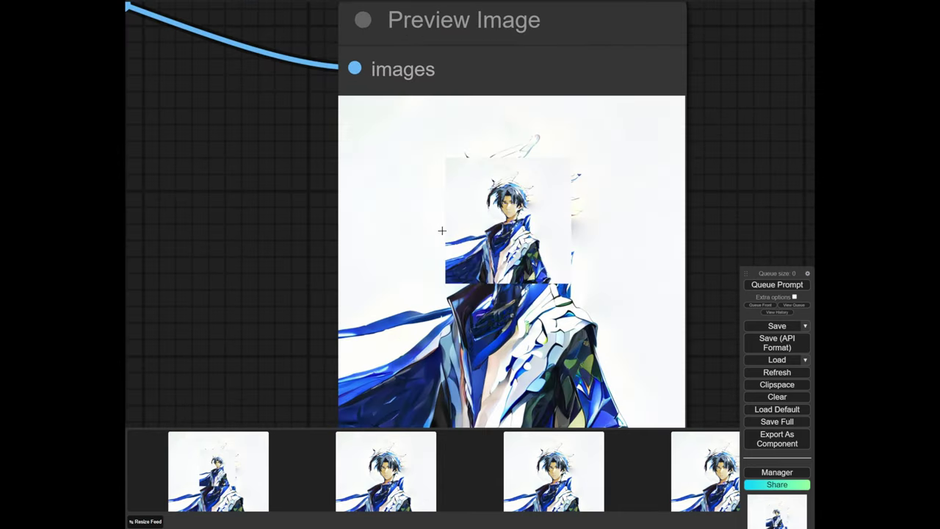
Connect Set Latent Noise Mask's LATENT output to KSampler's latent_image in place of the VAE Encode (for Inpainting) reroute
{"action": "scroll", "coordinate": [426, 229], "scroll_direction": "down", "scroll_amount": 8}
{"action": "scroll", "coordinate": [278, 222], "scroll_direction": "up", "scroll_amount": 5}
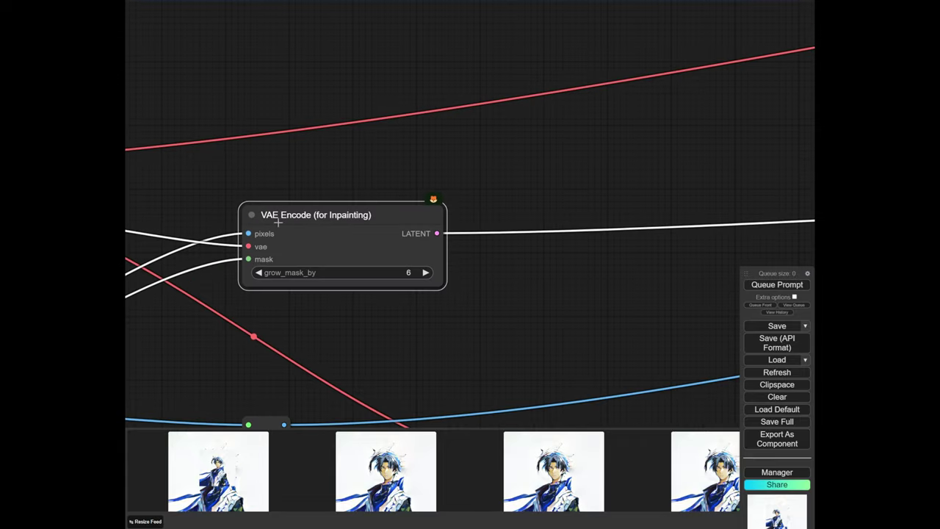
{"action": "left_click_drag", "start_coordinate": [321, 223], "coordinate": [343, 228]}
{"action": "scroll", "coordinate": [551, 251], "scroll_direction": "down", "scroll_amount": 9}
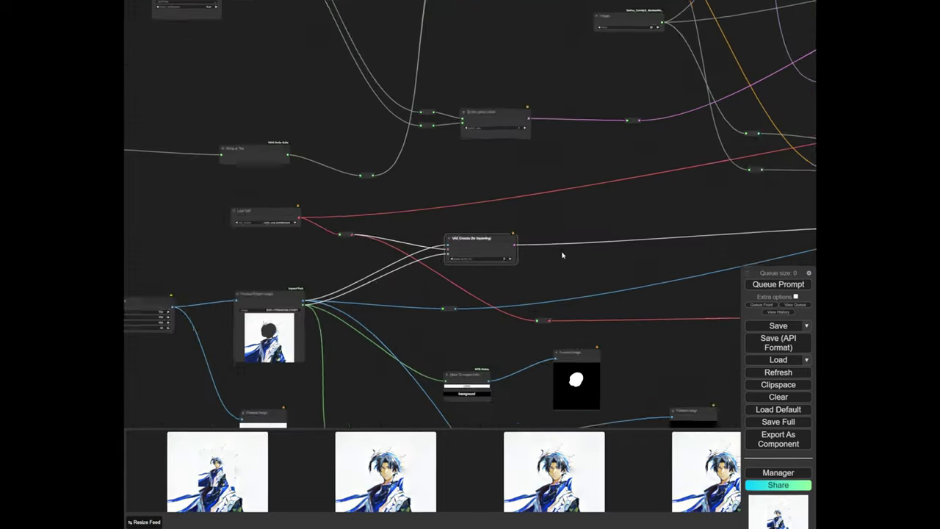
{"action": "left_click_drag", "start_coordinate": [727, 289], "coordinate": [474, 228]}
{"action": "left_click_drag", "start_coordinate": [611, 174], "coordinate": [279, 295]}
{"action": "scroll", "coordinate": [431, 239], "scroll_direction": "up", "scroll_amount": 4}
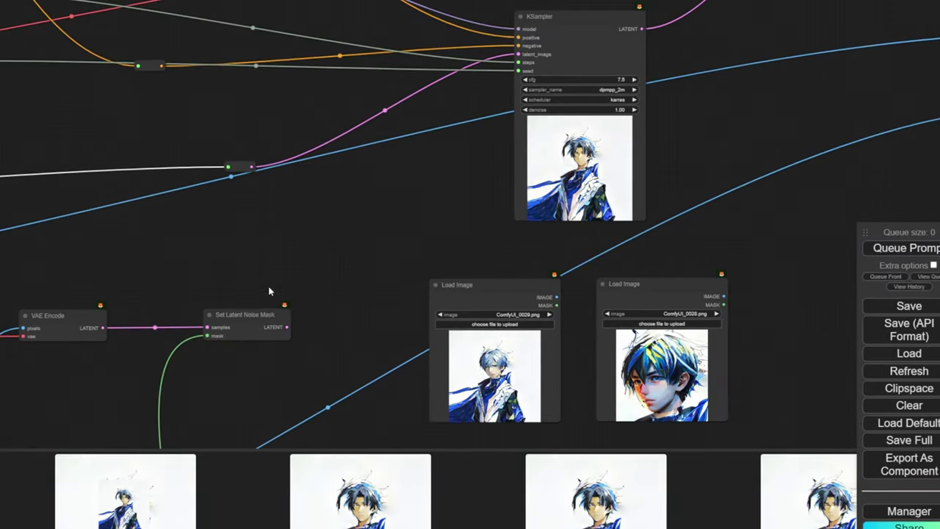
{"action": "scroll", "coordinate": [189, 69], "scroll_direction": "down", "scroll_amount": 5}
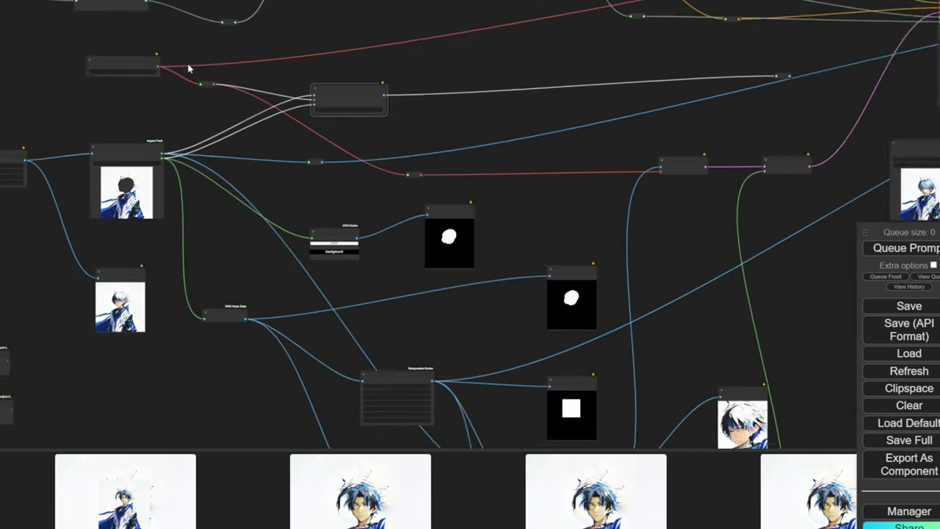
Generate the image again using the Set Latent Noise Mask latent and check the Paste By Mask preview
{"action": "scroll", "coordinate": [342, 79], "scroll_direction": "up", "scroll_amount": 6}
{"action": "left_click_drag", "start_coordinate": [386, 97], "coordinate": [384, 92]}
{"action": "scroll", "coordinate": [514, 143], "scroll_direction": "down", "scroll_amount": 10}
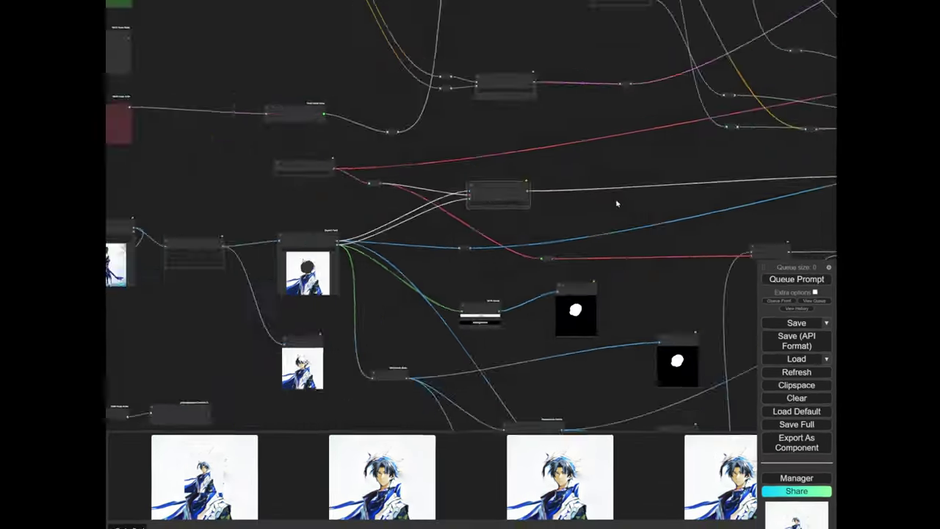
{"action": "left_click_drag", "start_coordinate": [632, 204], "coordinate": [279, 191]}
{"action": "scroll", "coordinate": [460, 228], "scroll_direction": "up", "scroll_amount": 10}
{"action": "left_click_drag", "start_coordinate": [388, 245], "coordinate": [395, 241]}
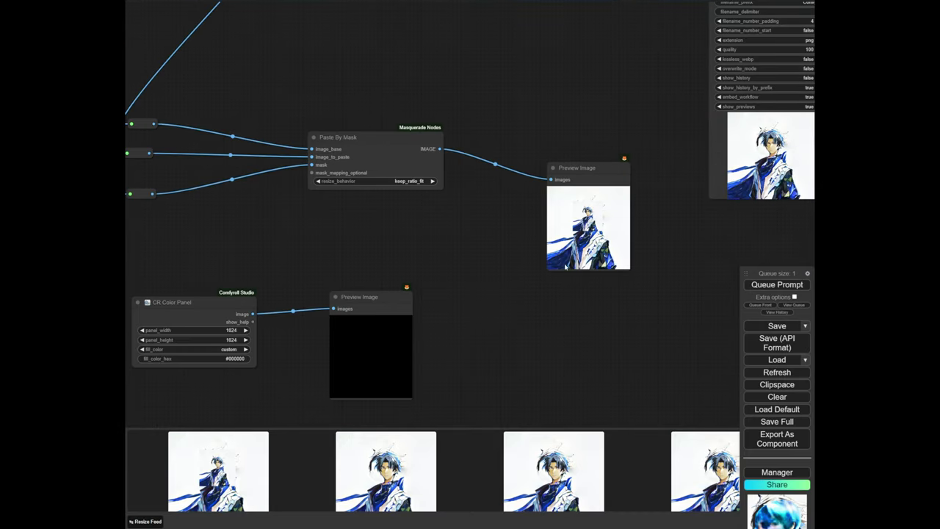
{"action": "scroll", "coordinate": [581, 214], "scroll_direction": "up", "scroll_amount": 5}
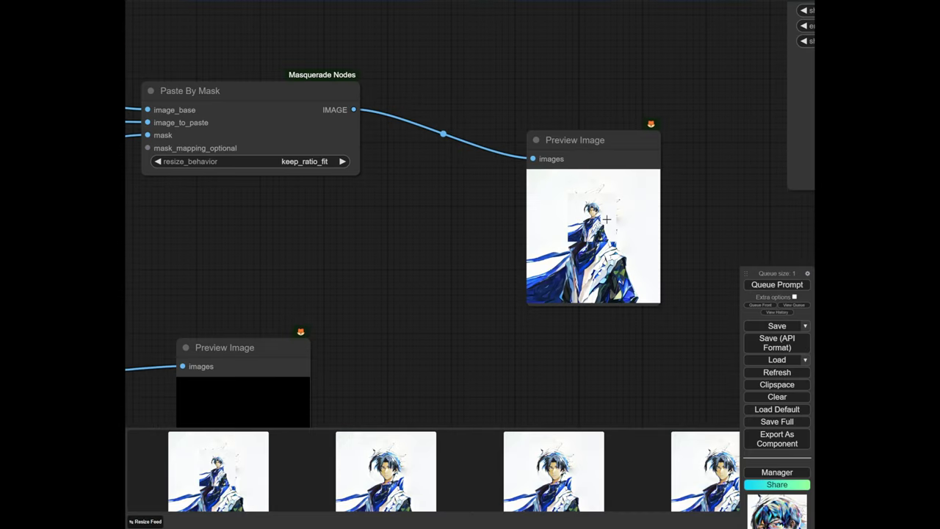
Insert a second reroute in Paste By Mask's mask link and inspect the KSampler and paste previews
{"action": "scroll", "coordinate": [607, 218], "scroll_direction": "down", "scroll_amount": 5}
{"action": "scroll", "coordinate": [257, 295], "scroll_direction": "up", "scroll_amount": 5}
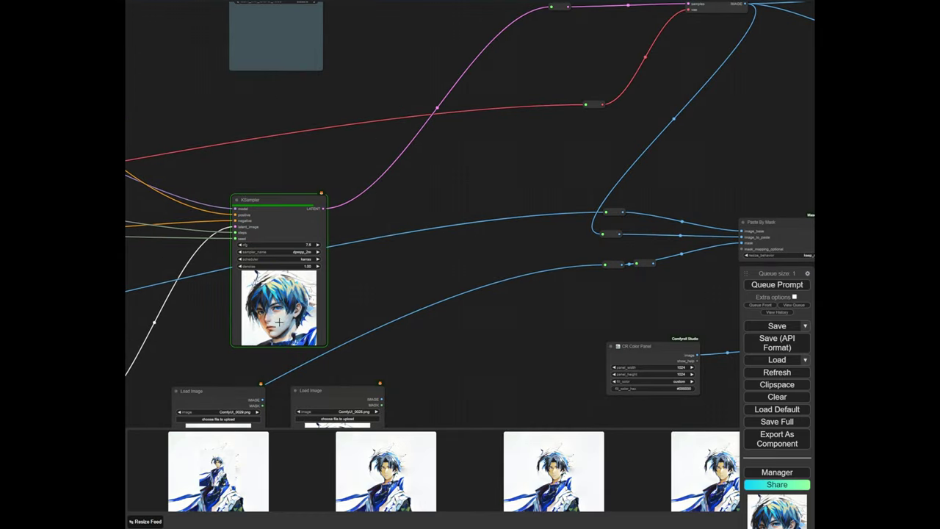
{"action": "scroll", "coordinate": [595, 290], "scroll_direction": "down", "scroll_amount": 2}
{"action": "left_click_drag", "start_coordinate": [645, 292], "coordinate": [300, 265]}
{"action": "left_click_drag", "start_coordinate": [567, 270], "coordinate": [451, 274]}
{"action": "scroll", "coordinate": [418, 259], "scroll_direction": "up", "scroll_amount": 14}
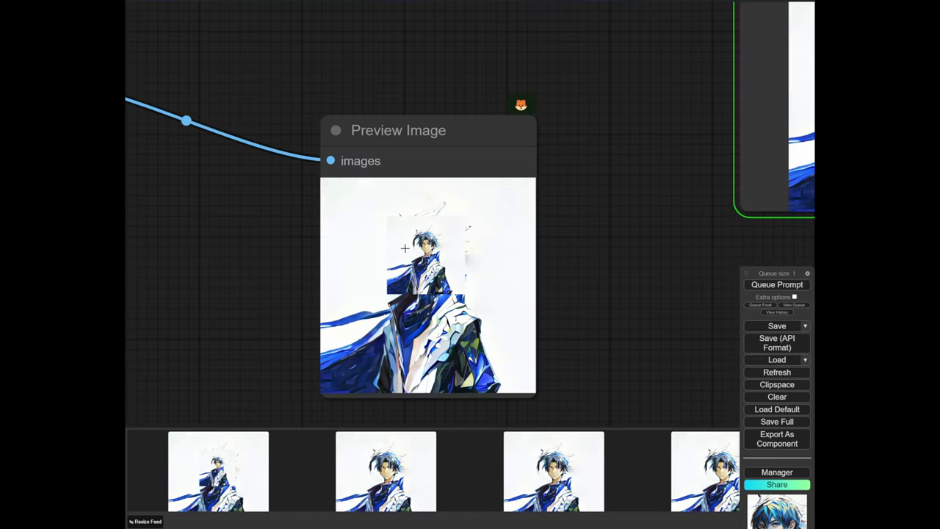
{"action": "scroll", "coordinate": [355, 257], "scroll_direction": "down", "scroll_amount": 6}
Connect the CR Color Panel to Paste By Mask's image_to_paste and generate a test paste to check the pasted area
{"action": "left_click_drag", "start_coordinate": [287, 268], "coordinate": [441, 265]}
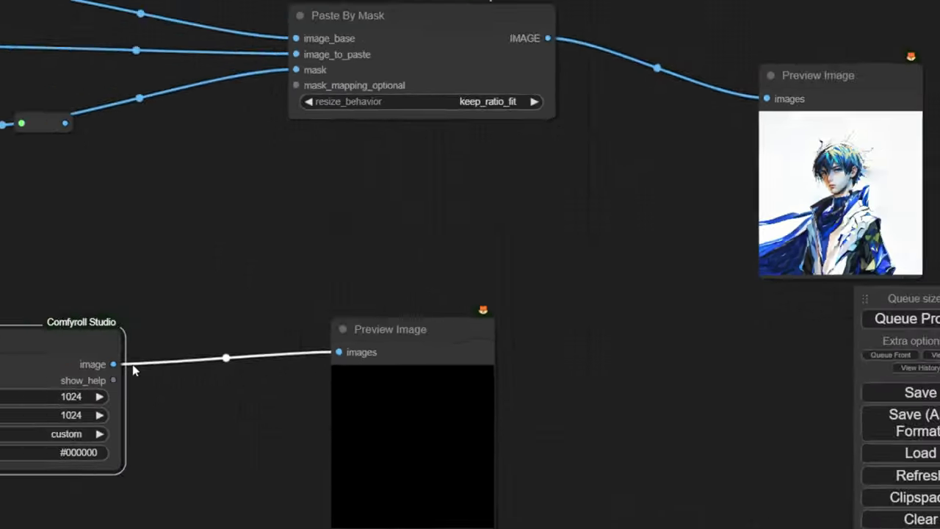
{"action": "left_click_drag", "start_coordinate": [328, 309], "coordinate": [428, 146]}
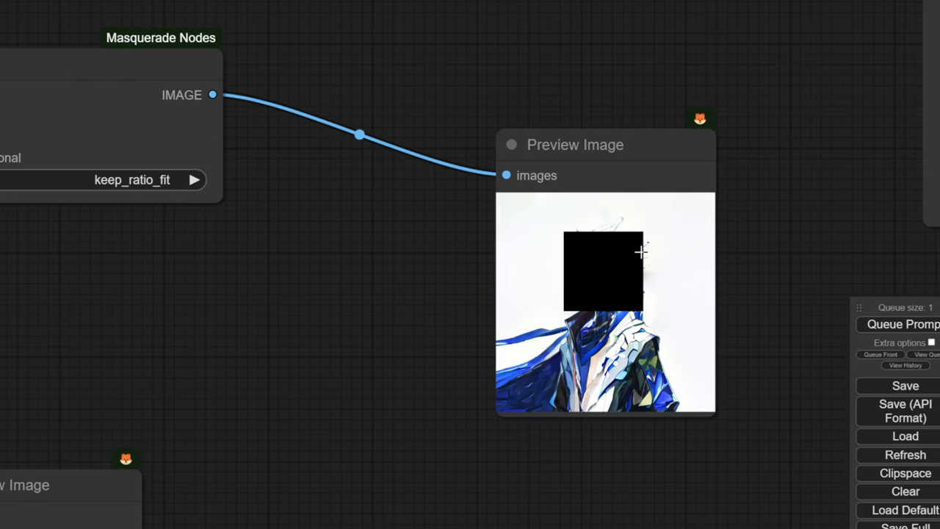
{"action": "scroll", "coordinate": [558, 268], "scroll_direction": "down", "scroll_amount": 8}
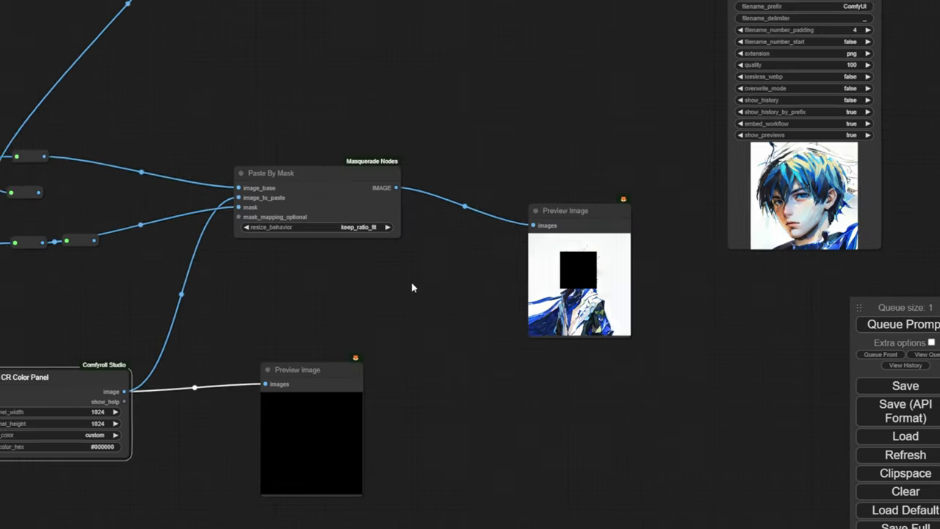
Restore the VAE Decode reroute's link to Paste By Mask's image_to_paste and generate the image
{"action": "left_click_drag", "start_coordinate": [86, 207], "coordinate": [275, 241]}
{"action": "scroll", "coordinate": [276, 241], "scroll_direction": "up", "scroll_amount": 4}
{"action": "left_click_drag", "start_coordinate": [211, 221], "coordinate": [503, 229]}
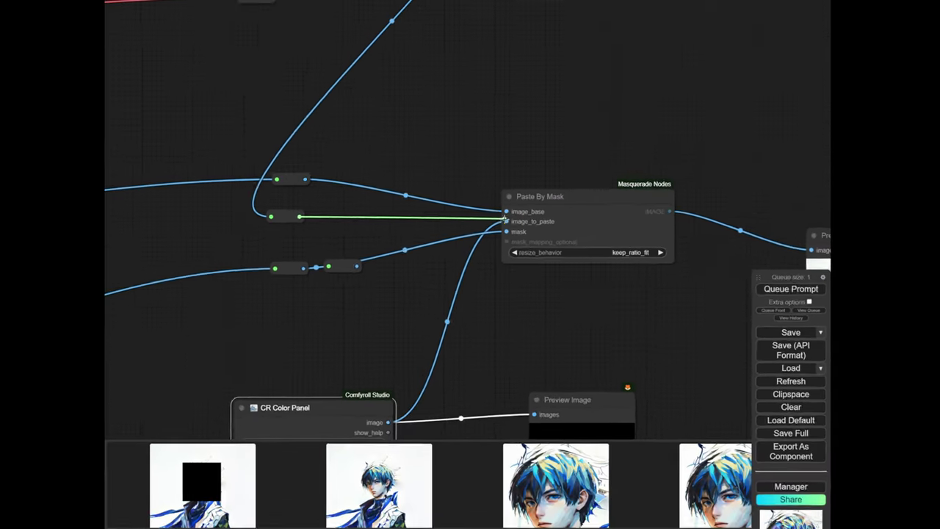
{"action": "left_click_drag", "start_coordinate": [504, 229], "coordinate": [504, 229]}
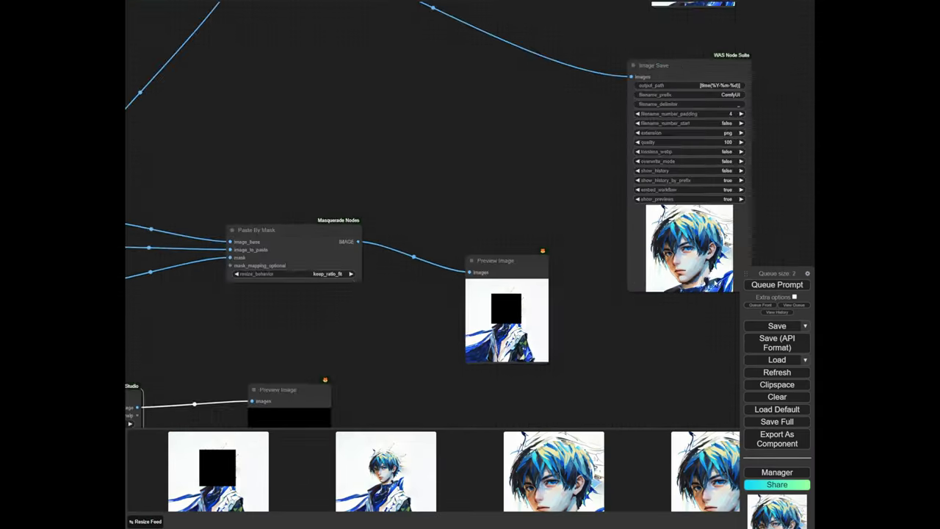
Examine the pasted face up close in the Paste By Mask preview, including its edges and surrounding image quality
{"action": "scroll", "coordinate": [462, 303], "scroll_direction": "up", "scroll_amount": 5}
{"action": "scroll", "coordinate": [481, 305], "scroll_direction": "up", "scroll_amount": 3}
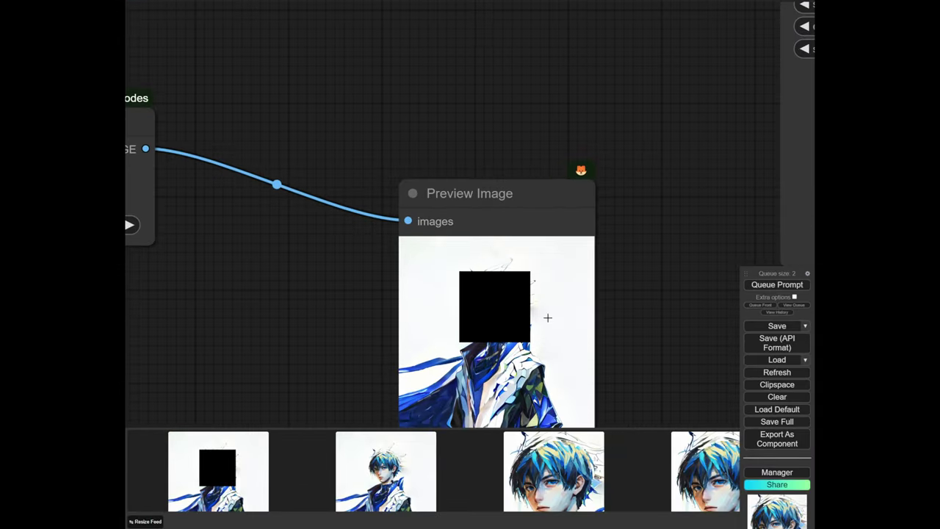
{"action": "scroll", "coordinate": [546, 313], "scroll_direction": "up", "scroll_amount": 4}
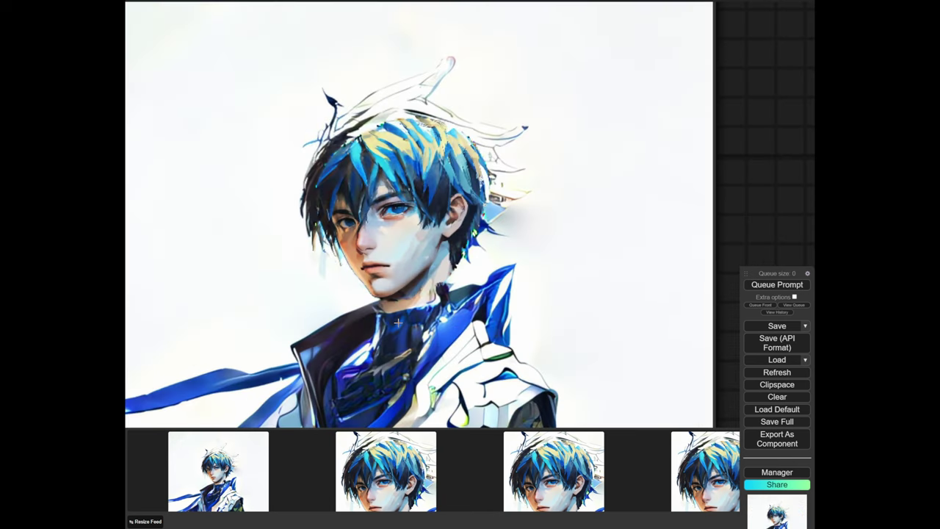
{"action": "scroll", "coordinate": [322, 263], "scroll_direction": "down", "scroll_amount": 2}
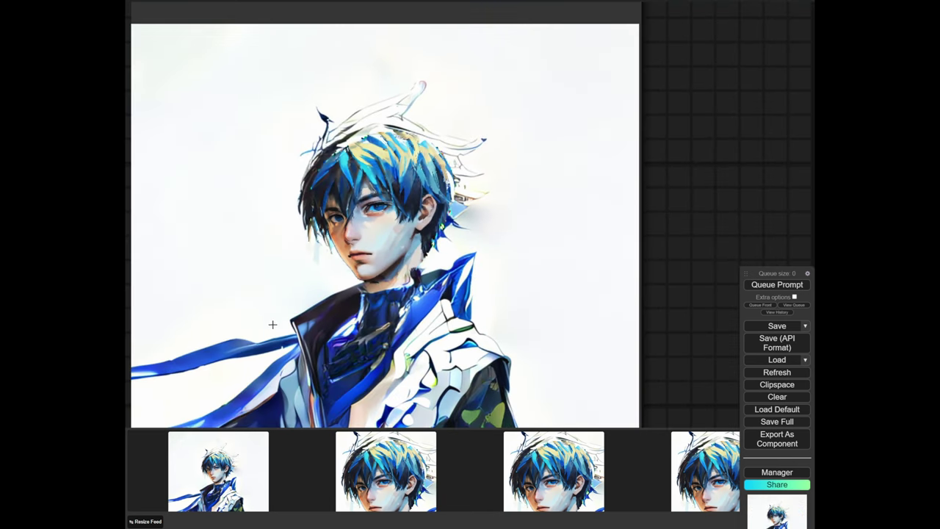
{"action": "scroll", "coordinate": [354, 341], "scroll_direction": "up", "scroll_amount": 2}
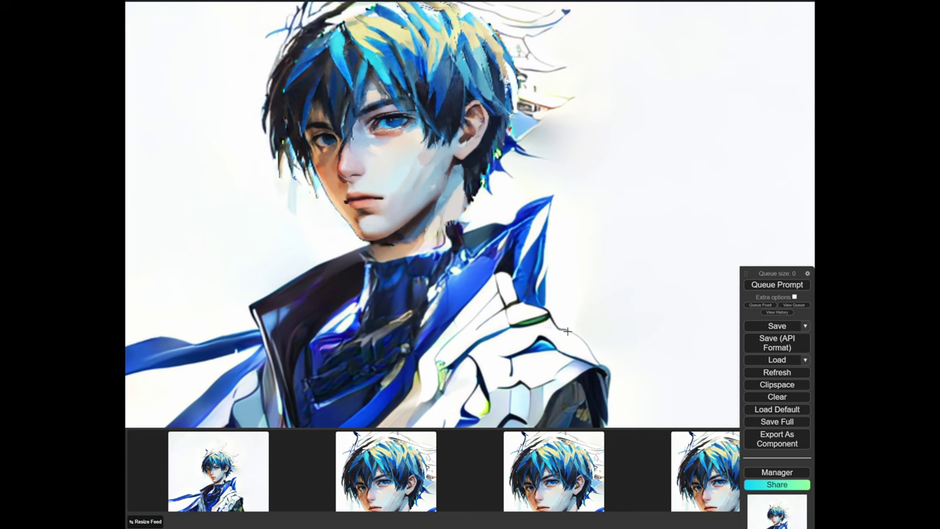
{"action": "scroll", "coordinate": [510, 332], "scroll_direction": "down", "scroll_amount": 5}
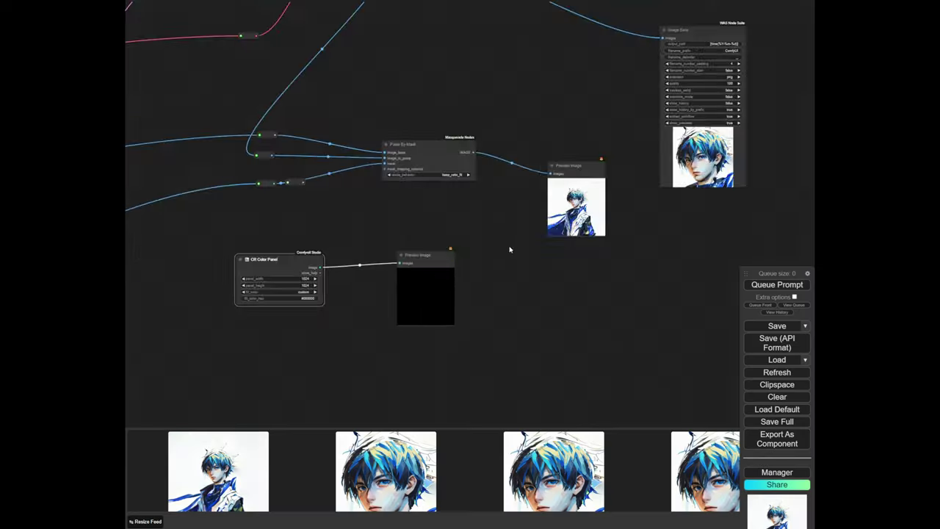
Trace the workflow back through Preview Bridge and ImageCrop to the Load Image node that supplies the original picture
{"action": "scroll", "coordinate": [325, 248], "scroll_direction": "down", "scroll_amount": 8}
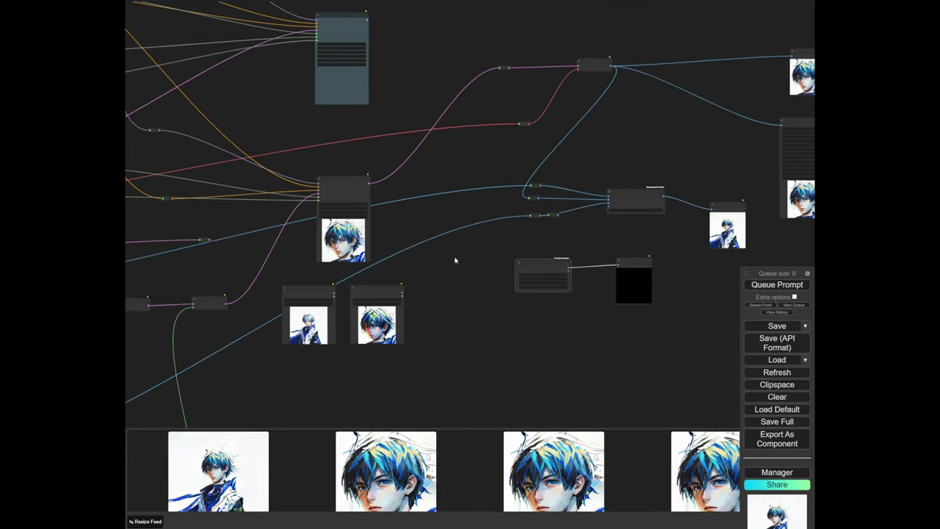
{"action": "scroll", "coordinate": [414, 202], "scroll_direction": "up", "scroll_amount": 10}
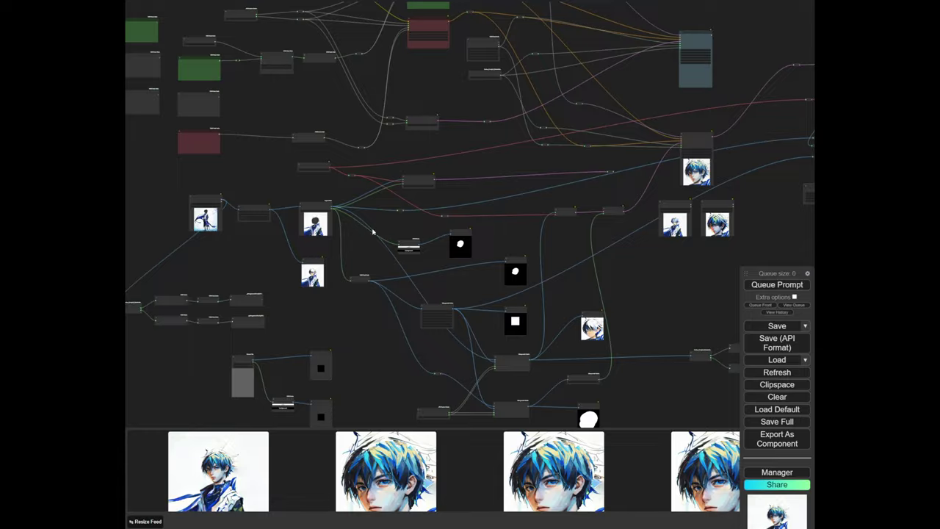
{"action": "scroll", "coordinate": [414, 202], "scroll_direction": "up", "scroll_amount": 5}
{"action": "left_click_drag", "start_coordinate": [422, 190], "coordinate": [402, 189]}
{"action": "scroll", "coordinate": [401, 189], "scroll_direction": "down", "scroll_amount": 6}
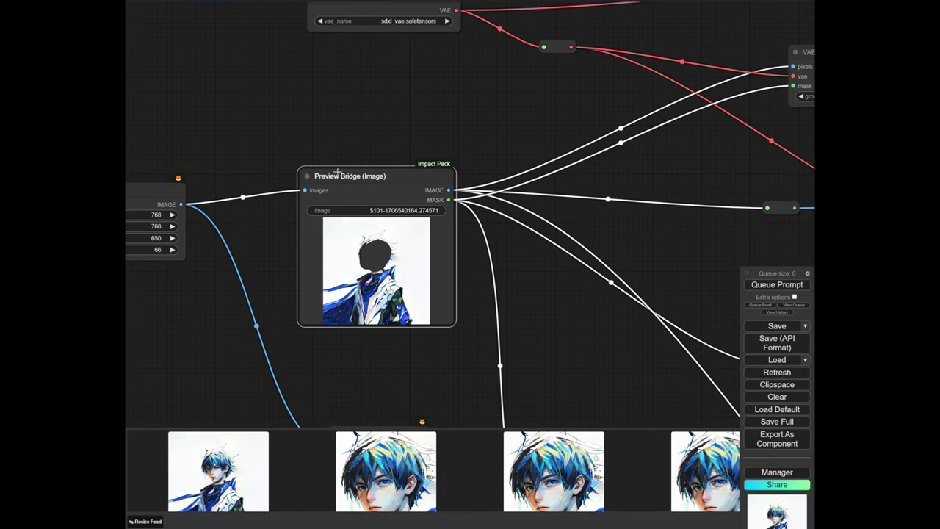
{"action": "left_click_drag", "start_coordinate": [271, 151], "coordinate": [435, 178]}
{"action": "left_click_drag", "start_coordinate": [424, 253], "coordinate": [418, 230]}
{"action": "scroll", "coordinate": [235, 182], "scroll_direction": "up", "scroll_amount": 1}
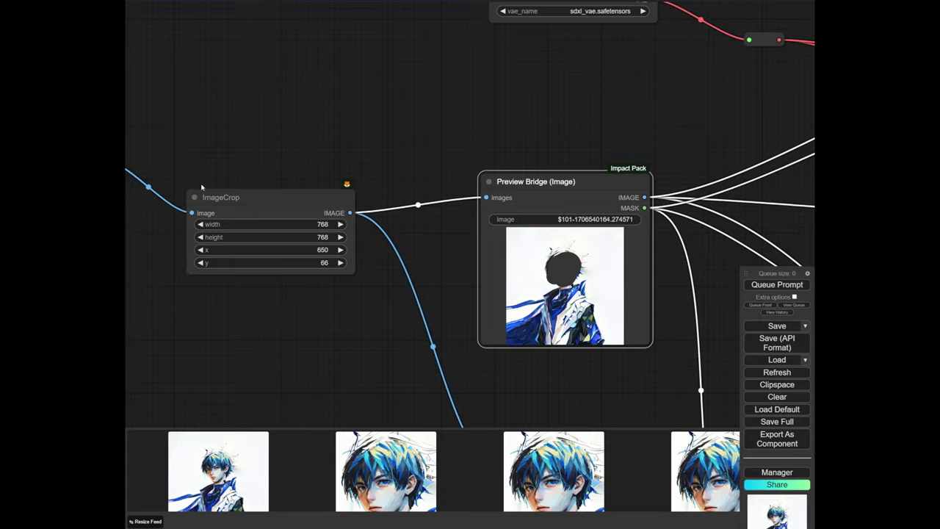
{"action": "scroll", "coordinate": [192, 186], "scroll_direction": "down", "scroll_amount": 5}
{"action": "left_click_drag", "start_coordinate": [151, 191], "coordinate": [451, 199]}
{"action": "left_click", "coordinate": [408, 231]}
{"action": "left_click_drag", "start_coordinate": [494, 243], "coordinate": [248, 235]}
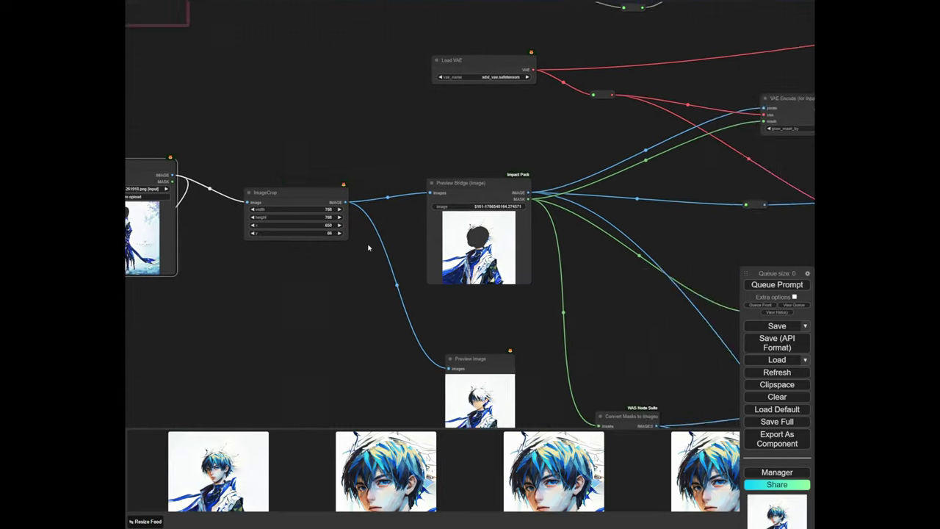
Examine the masked face area in the Preview Bridge image that feeds the inpainting nodes
{"action": "scroll", "coordinate": [230, 192], "scroll_direction": "up", "scroll_amount": 8}
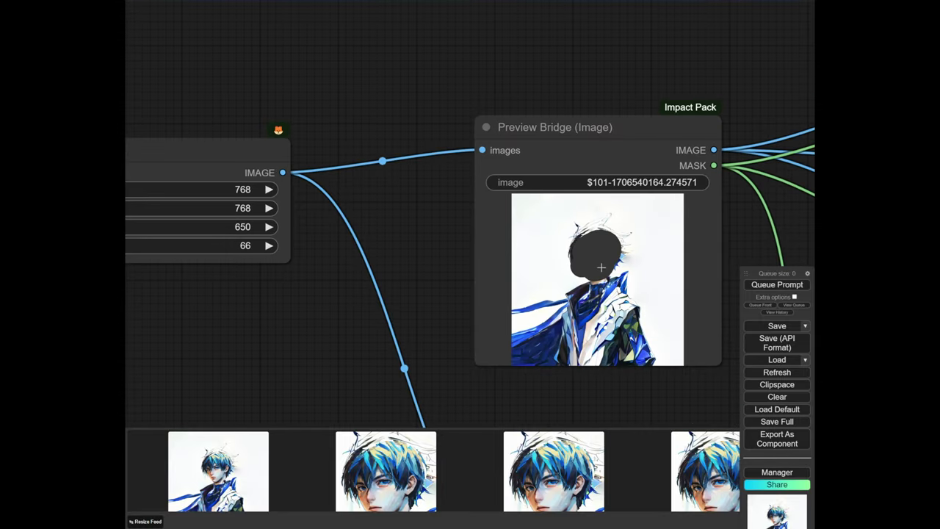
{"action": "mouse_move", "coordinate": [590, 268]}
{"action": "left_mouse_down"}
{"action": "mouse_move", "coordinate": [571, 266]}
{"action": "mouse_move", "coordinate": [581, 263]}
{"action": "left_mouse_up"}
{"action": "left_click_drag", "start_coordinate": [726, 250], "coordinate": [574, 265]}
{"action": "scroll", "coordinate": [469, 269], "scroll_direction": "up", "scroll_amount": 4}
{"action": "scroll", "coordinate": [609, 286], "scroll_direction": "down", "scroll_amount": 12}
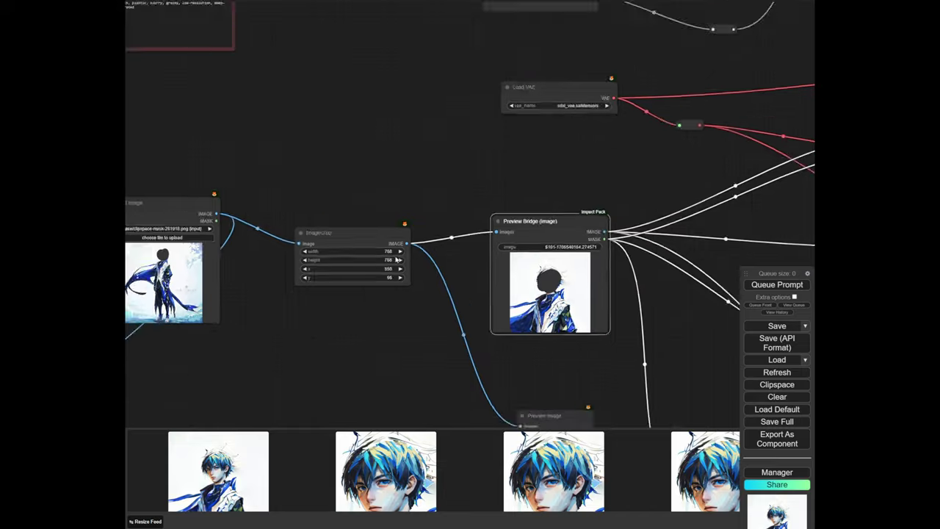
Add a reroute fed by Load Image's IMAGE output and place it above the Preview Bridge node
{"action": "scroll", "coordinate": [396, 259], "scroll_direction": "down", "scroll_amount": 3}
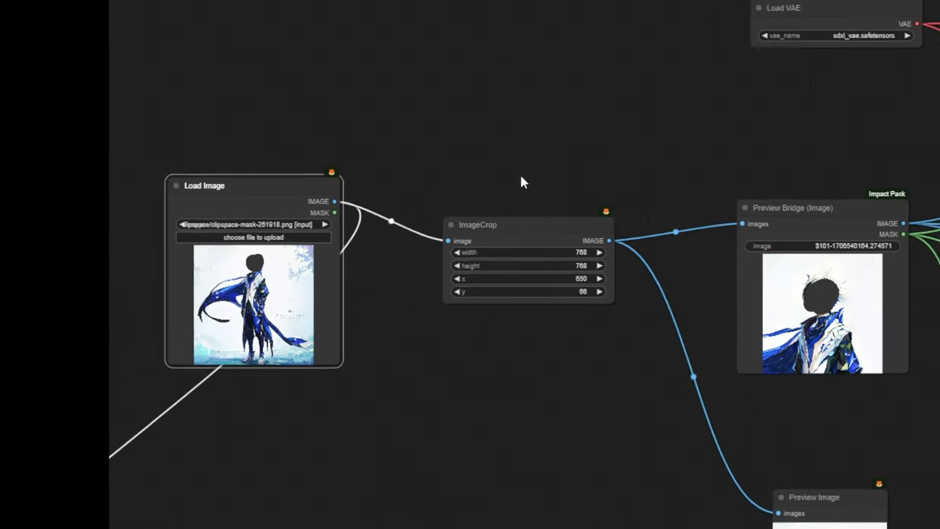
{"action": "left_click_drag", "start_coordinate": [521, 183], "coordinate": [434, 178]}
{"action": "mouse_move", "coordinate": [690, 216]}
{"action": "left_mouse_down"}
{"action": "mouse_move", "coordinate": [716, 216]}
{"action": "mouse_move", "coordinate": [678, 220]}
{"action": "left_mouse_up"}
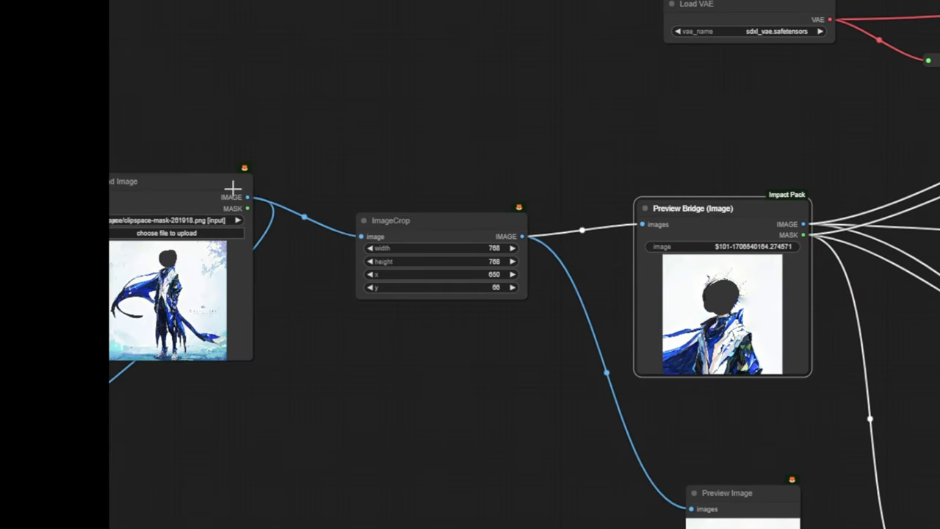
{"action": "left_click_drag", "start_coordinate": [672, 143], "coordinate": [707, 138]}
{"action": "left_click", "coordinate": [741, 174]}
{"action": "left_click_drag", "start_coordinate": [769, 151], "coordinate": [382, 221]}
Move the new reroute closer to VAE Encode (for Inpainting) and connect it to pixels in place of Preview Bridge's image
{"action": "scroll", "coordinate": [382, 220], "scroll_direction": "up", "scroll_amount": 5}
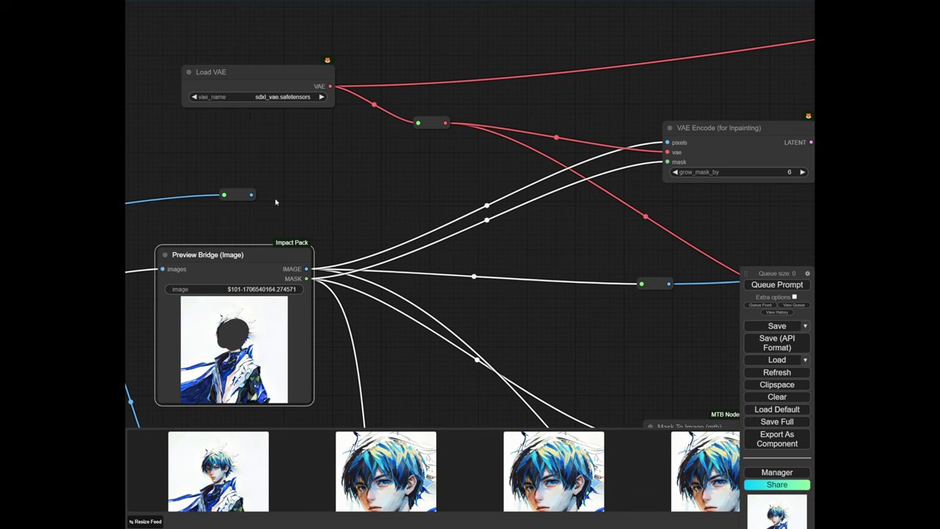
{"action": "left_click_drag", "start_coordinate": [240, 199], "coordinate": [361, 196]}
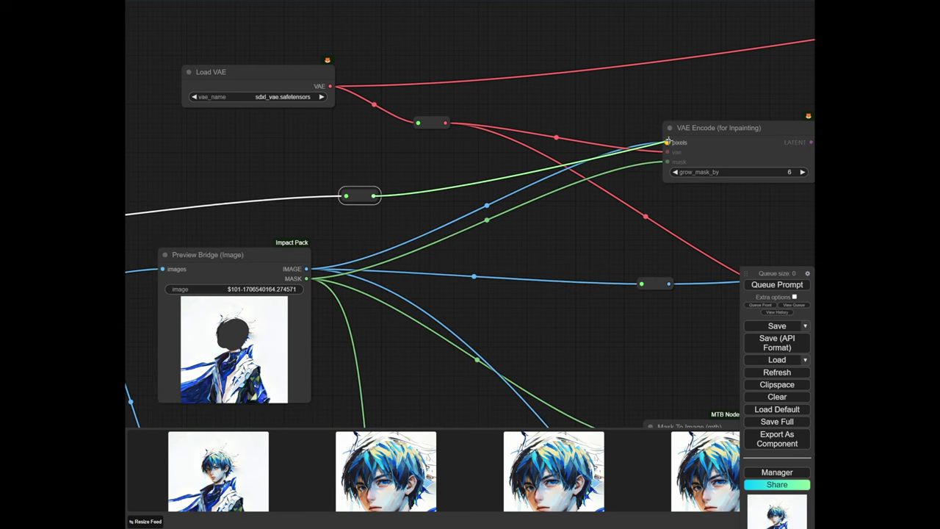
{"action": "left_click_drag", "start_coordinate": [669, 140], "coordinate": [667, 141]}
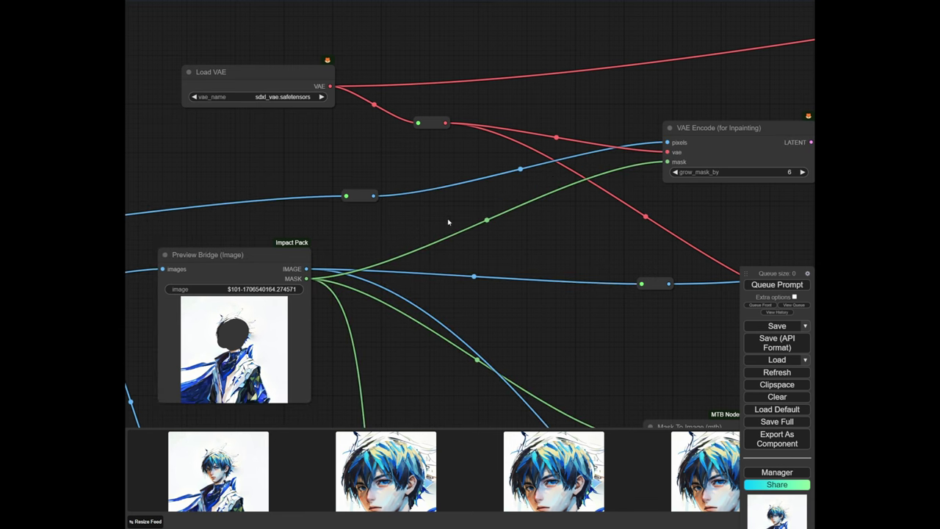
Connect the original-image reroute to the downstream image reroute and to Cut By Mask in place of Preview Bridge's image
{"action": "left_click_drag", "start_coordinate": [448, 222], "coordinate": [376, 222]}
{"action": "scroll", "coordinate": [375, 183], "scroll_direction": "down", "scroll_amount": 5}
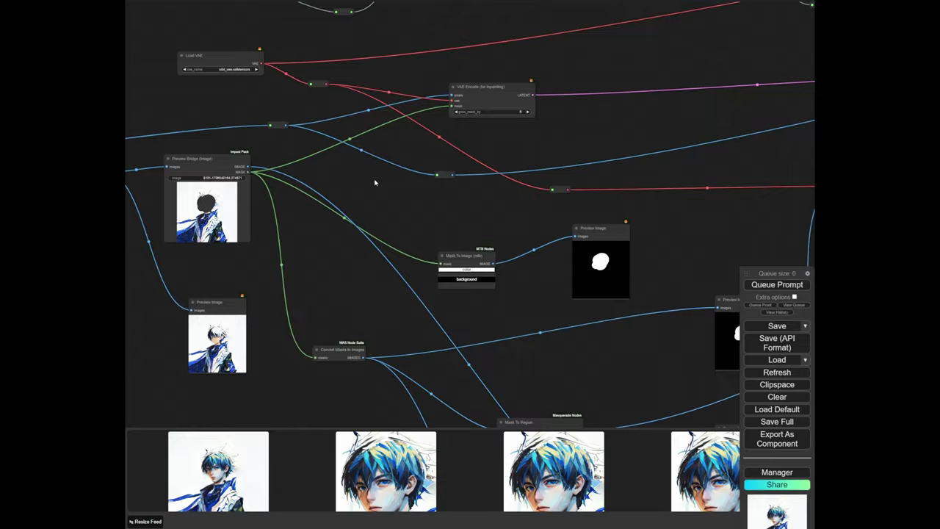
{"action": "left_click_drag", "start_coordinate": [562, 368], "coordinate": [558, 363]}
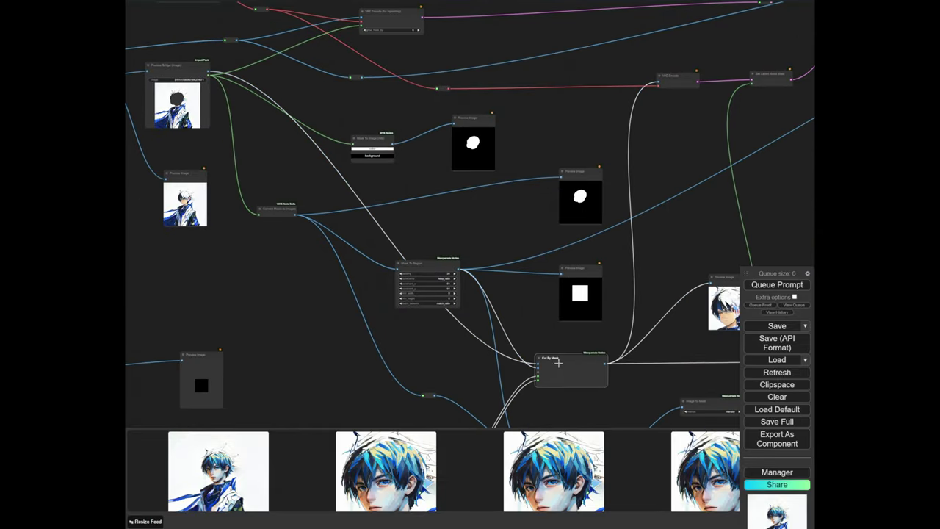
{"action": "left_click_drag", "start_coordinate": [528, 356], "coordinate": [514, 353]}
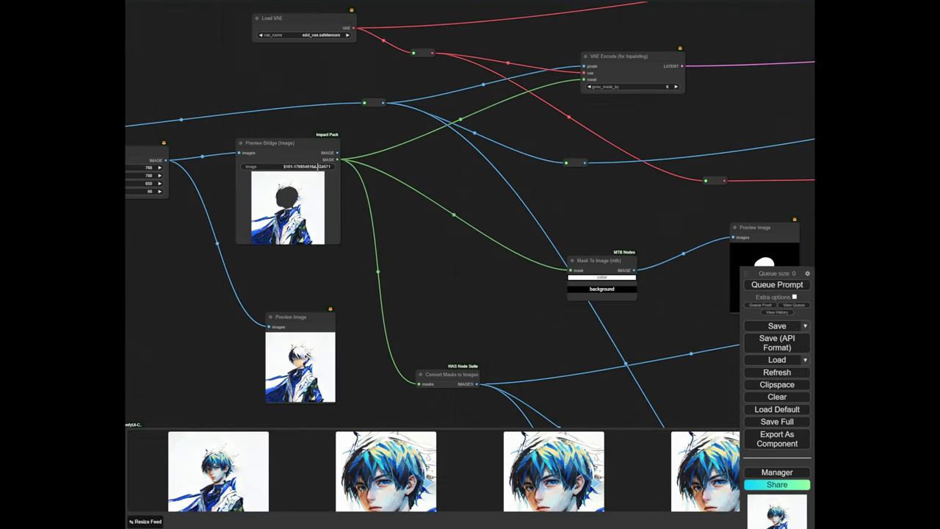
Add a reroute fed by Load Image's MASK output and connect it to Convert Masks to Images and Mask To Image (mtb)
{"action": "left_click_drag", "start_coordinate": [311, 154], "coordinate": [310, 163]}
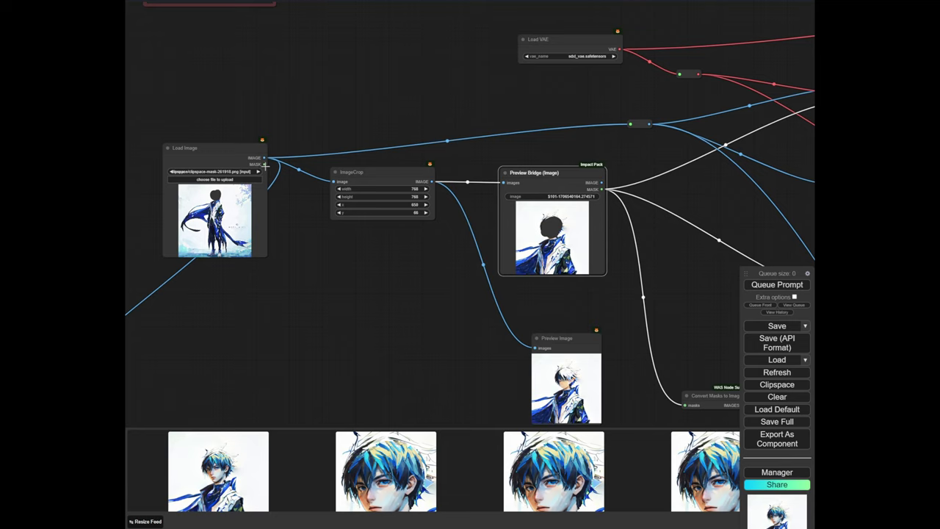
{"action": "left_click_drag", "start_coordinate": [484, 171], "coordinate": [624, 137]}
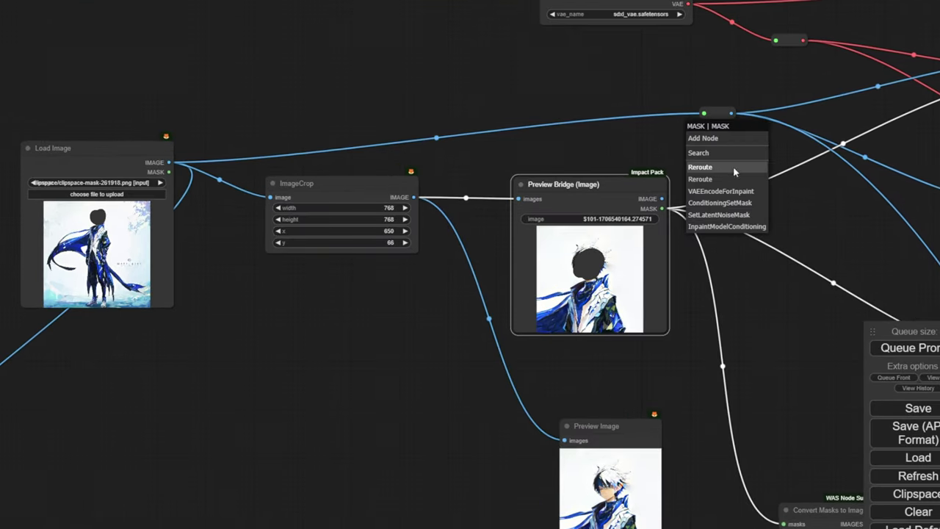
{"action": "left_click", "coordinate": [651, 161]}
{"action": "left_click_drag", "start_coordinate": [694, 171], "coordinate": [451, 142]}
{"action": "left_click_drag", "start_coordinate": [362, 89], "coordinate": [308, 86]}
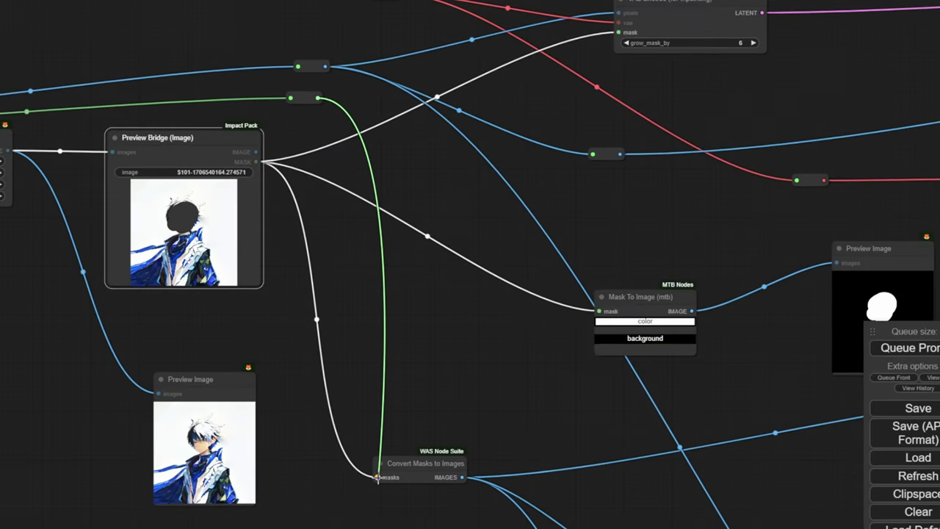
{"action": "left_click_drag", "start_coordinate": [377, 478], "coordinate": [377, 477]}
{"action": "left_click_drag", "start_coordinate": [596, 319], "coordinate": [598, 314]}
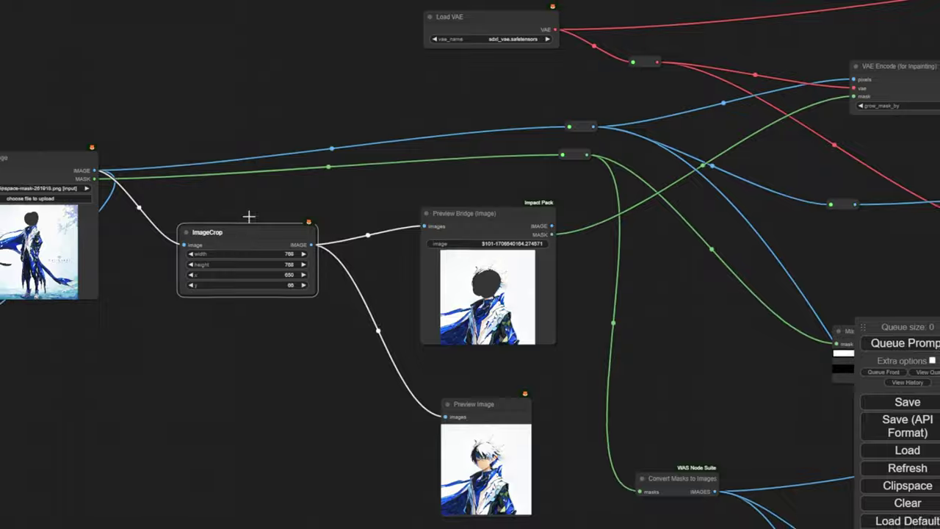
Check the masked head in Load Image's full picture and queue the workflow with the new image and mask connections
{"action": "left_click_drag", "start_coordinate": [248, 216], "coordinate": [441, 279]}
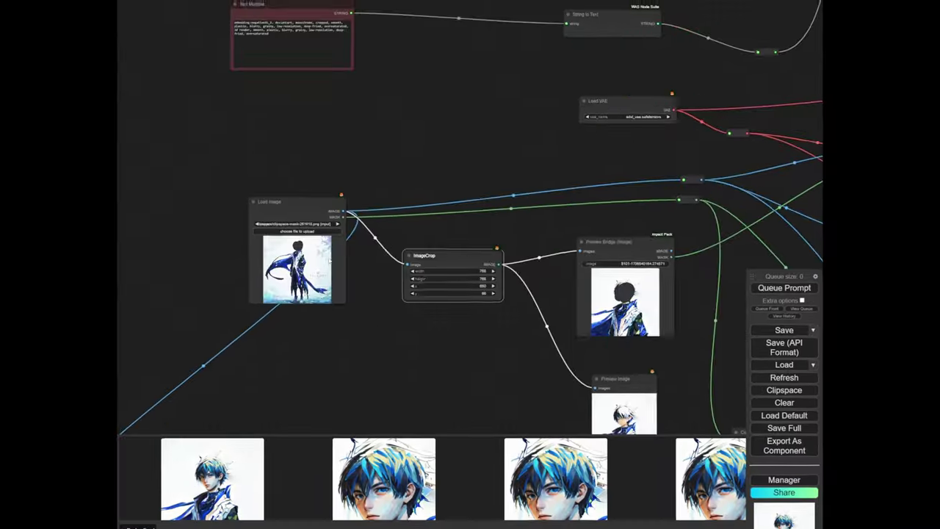
{"action": "scroll", "coordinate": [303, 265], "scroll_direction": "up", "scroll_amount": 15}
{"action": "left_click", "coordinate": [303, 265]}
{"action": "left_click_drag", "start_coordinate": [303, 265], "coordinate": [304, 261]}
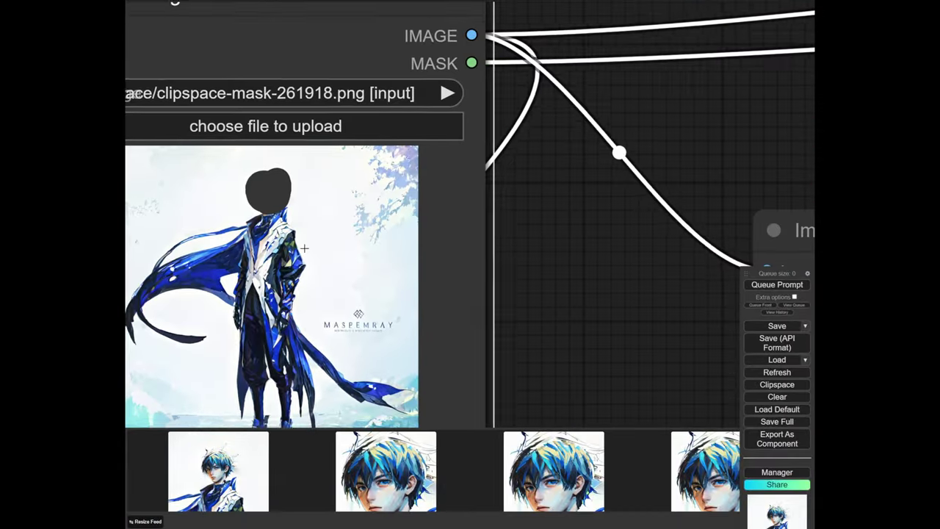
{"action": "scroll", "coordinate": [411, 246], "scroll_direction": "down", "scroll_amount": 10}
{"action": "left_click_drag", "start_coordinate": [661, 259], "coordinate": [361, 254]}
{"action": "scroll", "coordinate": [428, 266], "scroll_direction": "down", "scroll_amount": 4}
{"action": "left_click_drag", "start_coordinate": [587, 298], "coordinate": [587, 299]}
{"action": "scroll", "coordinate": [624, 302], "scroll_direction": "down", "scroll_amount": 6}
{"action": "left_click_drag", "start_coordinate": [716, 296], "coordinate": [571, 260]}
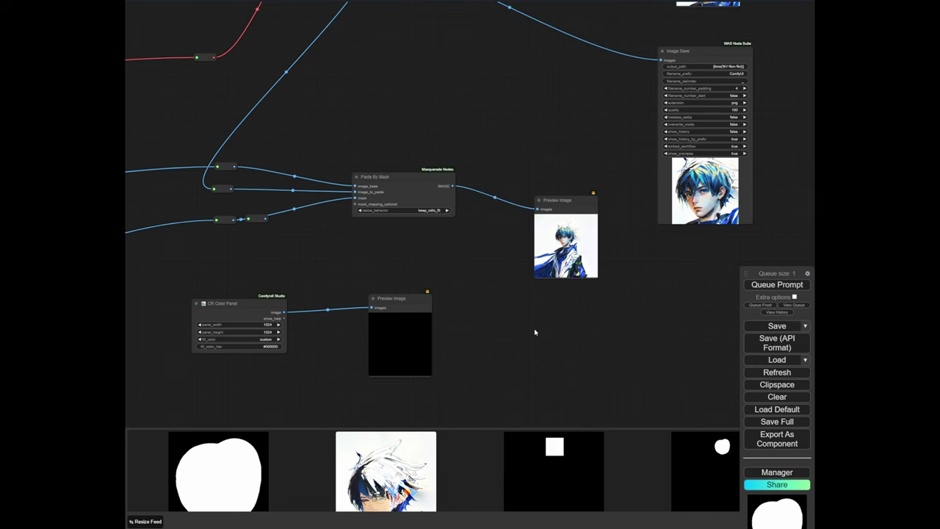
Examine the pasted head and the area around the mask in the Preview Image fed by Paste By Mask
{"action": "scroll", "coordinate": [565, 235], "scroll_direction": "up", "scroll_amount": 10}
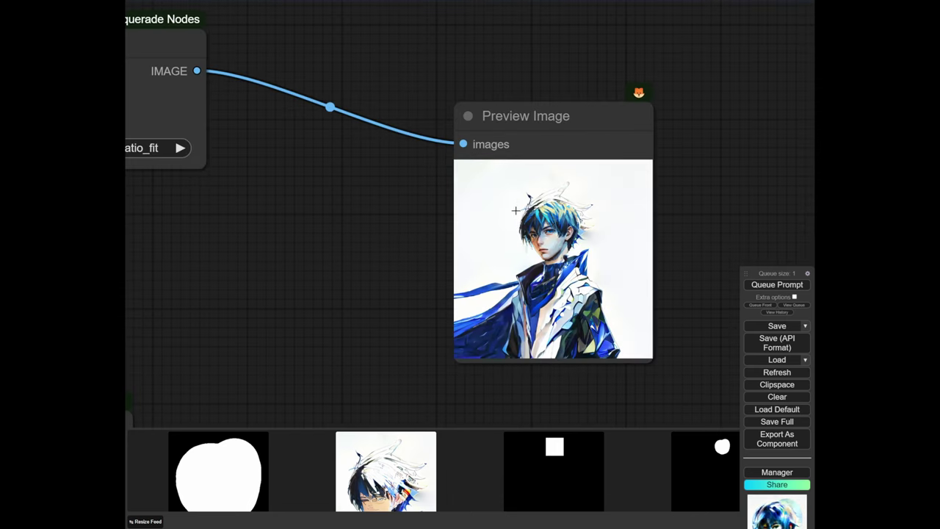
{"action": "scroll", "coordinate": [515, 211], "scroll_direction": "down", "scroll_amount": 5}
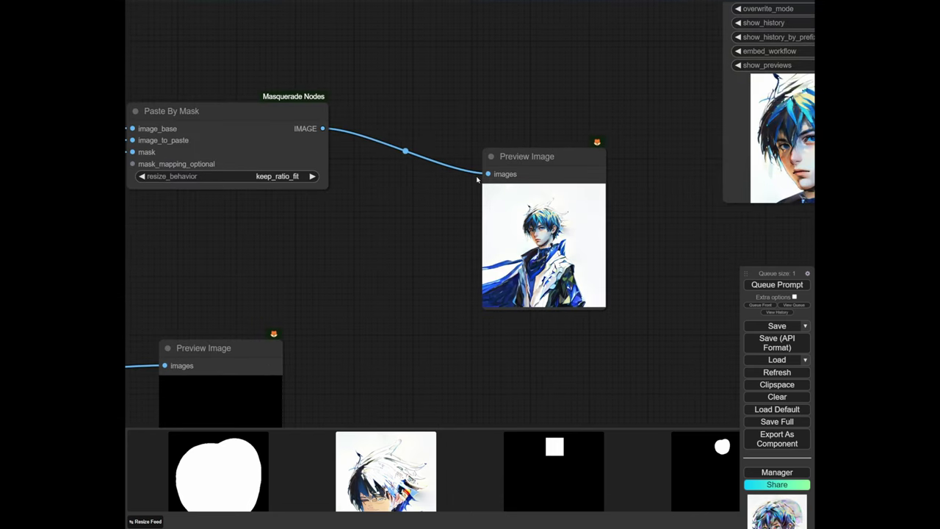
{"action": "scroll", "coordinate": [560, 327], "scroll_direction": "down", "scroll_amount": 10}
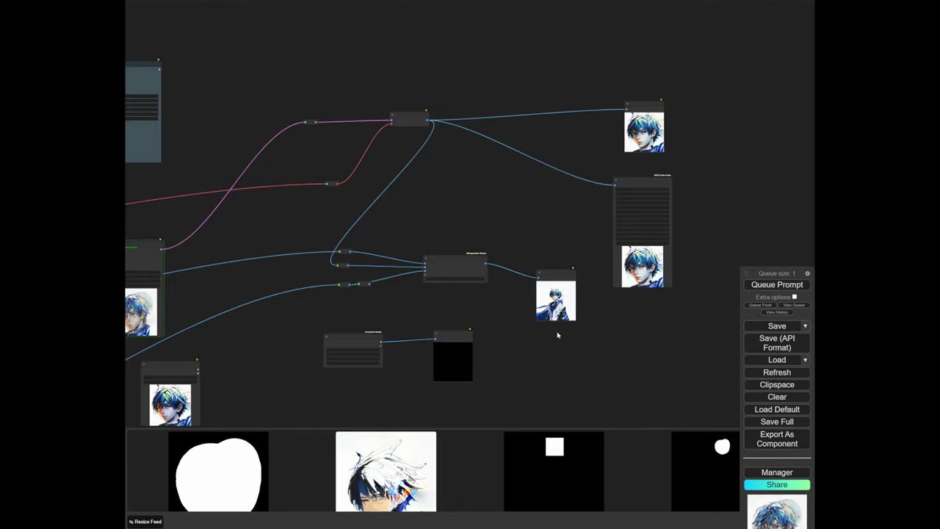
{"action": "scroll", "coordinate": [620, 107], "scroll_direction": "up", "scroll_amount": 10}
{"action": "scroll", "coordinate": [533, 117], "scroll_direction": "up", "scroll_amount": 4}
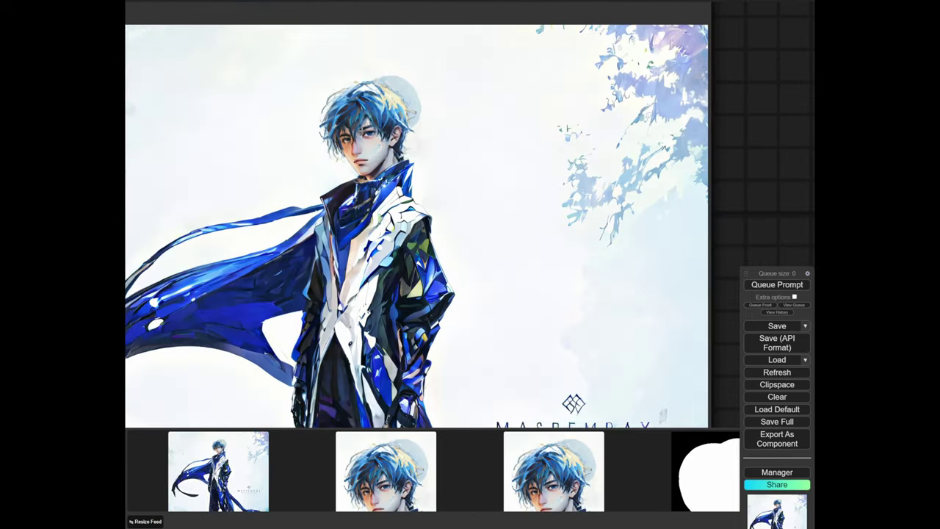
{"action": "scroll", "coordinate": [367, 141], "scroll_direction": "down", "scroll_amount": 2}
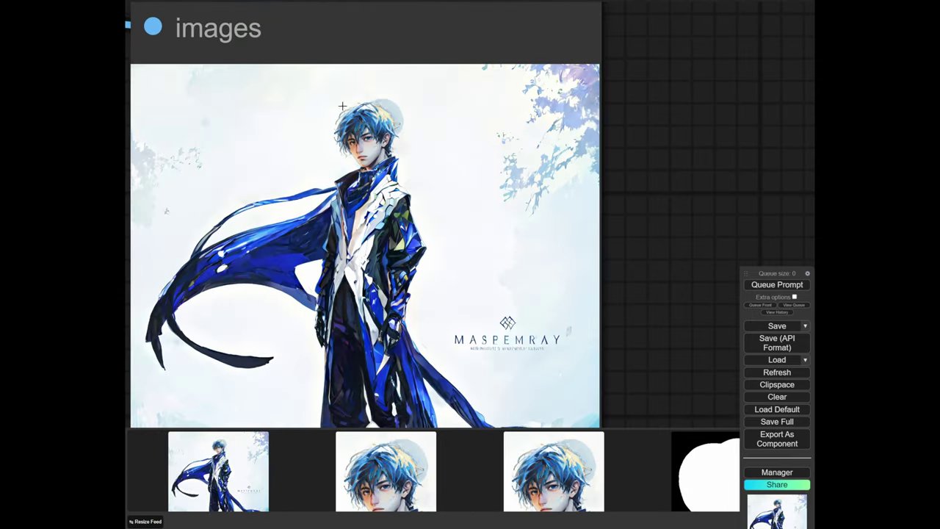
{"action": "scroll", "coordinate": [342, 107], "scroll_direction": "down", "scroll_amount": 2}
Compare the ComfyUI_0029.png picture in the other Load Image node with the full-figure Paste By Mask result
{"action": "left_click", "coordinate": [218, 471]}
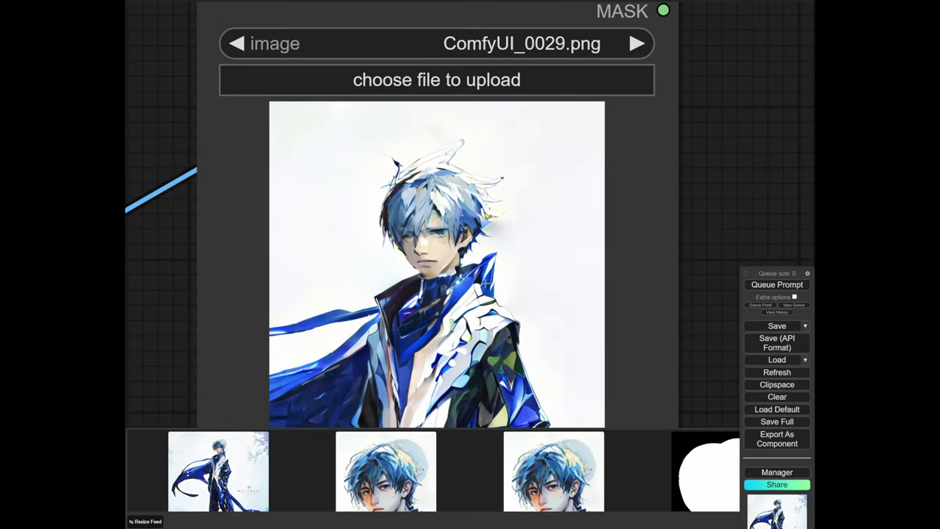
{"action": "left_click", "coordinate": [370, 497]}
{"action": "left_click", "coordinate": [739, 199]}
{"action": "scroll", "coordinate": [709, 209], "scroll_direction": "down", "scroll_amount": 6}
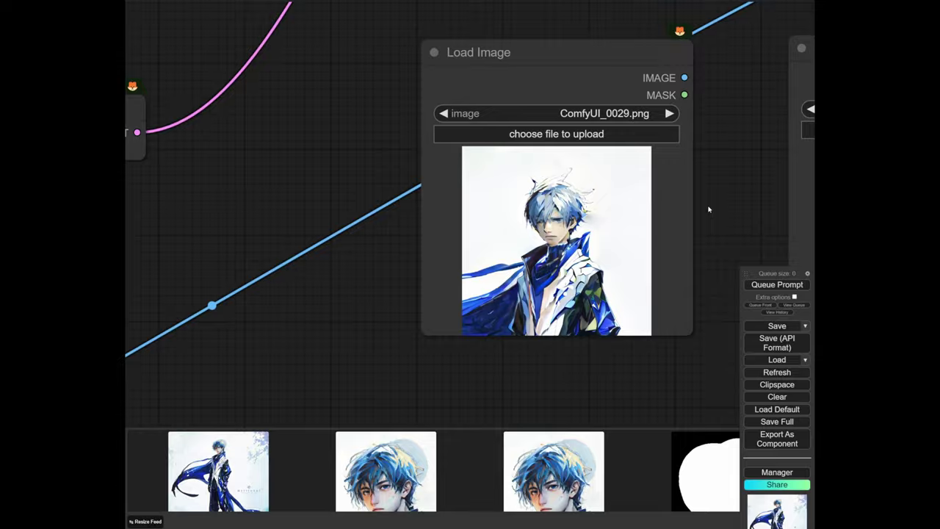
{"action": "scroll", "coordinate": [710, 210], "scroll_direction": "down", "scroll_amount": 6}
{"action": "left_click_drag", "start_coordinate": [727, 213], "coordinate": [138, 293]}
{"action": "scroll", "coordinate": [353, 296], "scroll_direction": "down", "scroll_amount": 5}
{"action": "left_click_drag", "start_coordinate": [668, 243], "coordinate": [244, 313]}
{"action": "scroll", "coordinate": [490, 145], "scroll_direction": "up", "scroll_amount": 10}
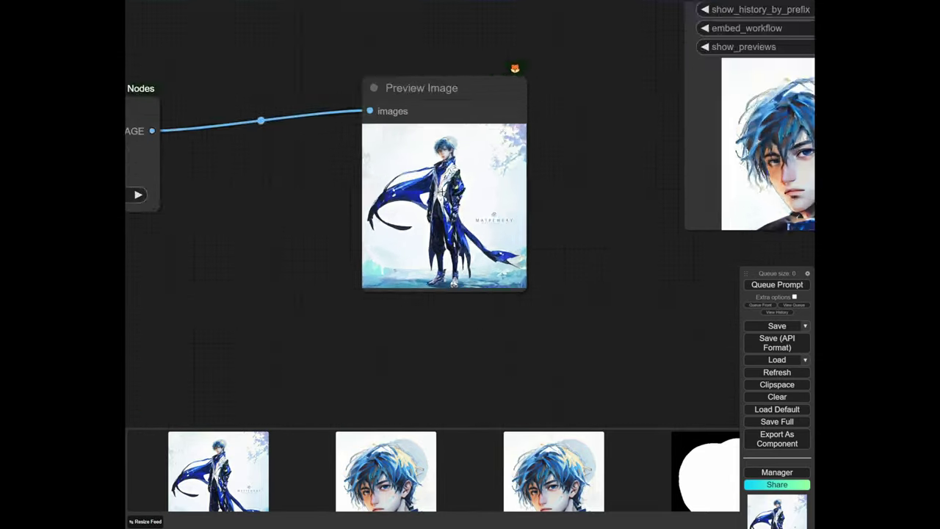
{"action": "scroll", "coordinate": [443, 177], "scroll_direction": "up", "scroll_amount": 7}
{"action": "scroll", "coordinate": [277, 249], "scroll_direction": "down", "scroll_amount": 16}
Set the Random Number node's control_after_generate to randomize and queue the workflow again
{"action": "left_click_drag", "start_coordinate": [147, 248], "coordinate": [624, 318]}
{"action": "scroll", "coordinate": [386, 222], "scroll_direction": "down", "scroll_amount": 6}
{"action": "scroll", "coordinate": [349, 239], "scroll_direction": "up", "scroll_amount": 2}
{"action": "left_click_drag", "start_coordinate": [349, 240], "coordinate": [726, 98]}
{"action": "left_click_drag", "start_coordinate": [382, 245], "coordinate": [615, 271]}
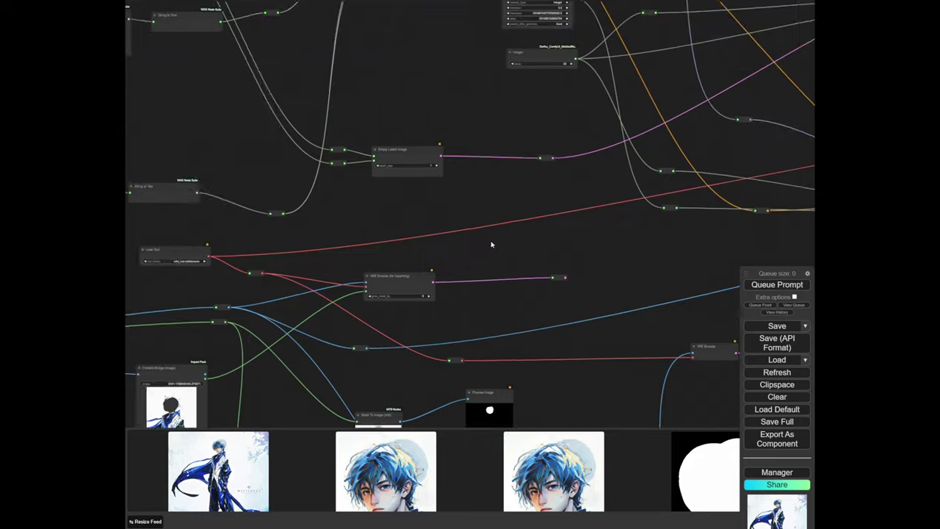
{"action": "left_click_drag", "start_coordinate": [471, 64], "coordinate": [365, 239]}
{"action": "scroll", "coordinate": [495, 183], "scroll_direction": "up", "scroll_amount": 11}
{"action": "double_click", "coordinate": [427, 212]}
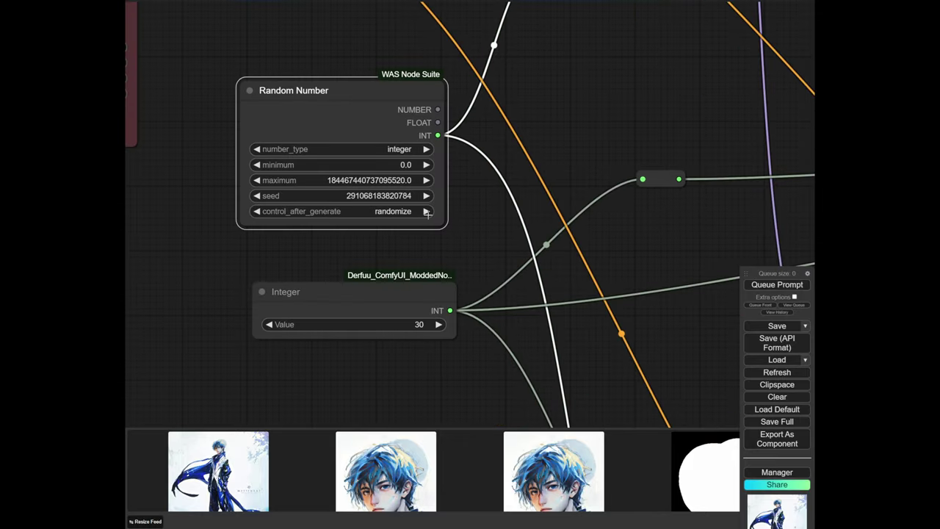
{"action": "scroll", "coordinate": [676, 247], "scroll_direction": "down", "scroll_amount": 10}
{"action": "left_click_drag", "start_coordinate": [675, 248], "coordinate": [189, 235]}
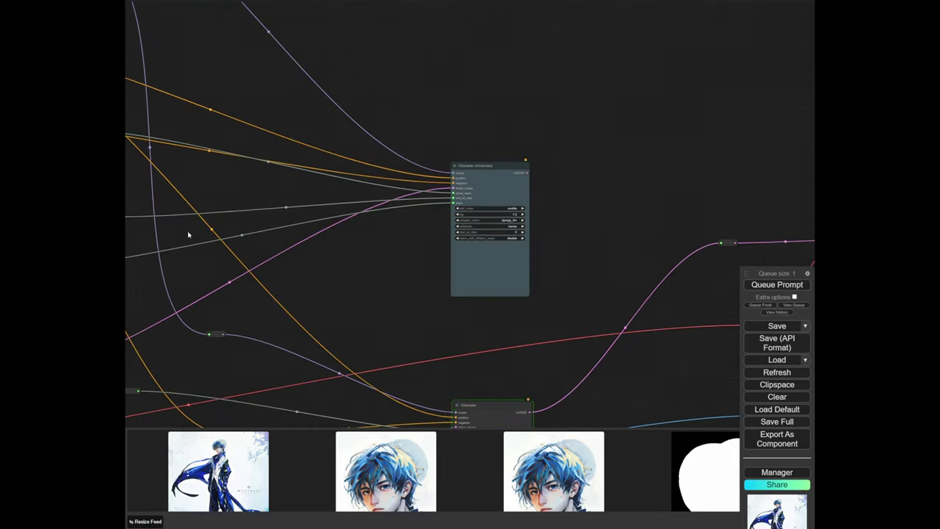
Examine the newly generated head and the background around it in the Paste By Mask preview
{"action": "left_click_drag", "start_coordinate": [595, 204], "coordinate": [197, 73]}
{"action": "left_click_drag", "start_coordinate": [653, 315], "coordinate": [336, 205]}
{"action": "scroll", "coordinate": [336, 205], "scroll_direction": "up", "scroll_amount": 5}
{"action": "scroll", "coordinate": [293, 176], "scroll_direction": "up", "scroll_amount": 5}
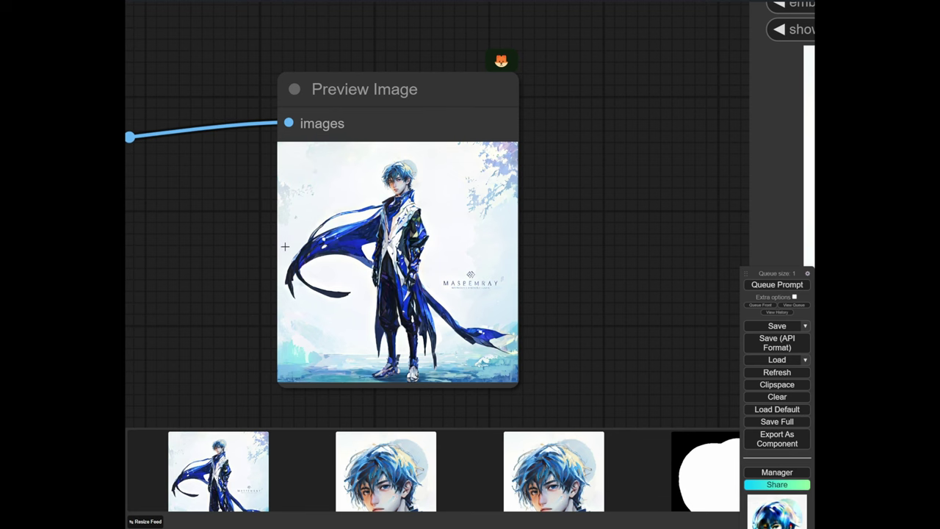
{"action": "scroll", "coordinate": [410, 198], "scroll_direction": "up", "scroll_amount": 4}
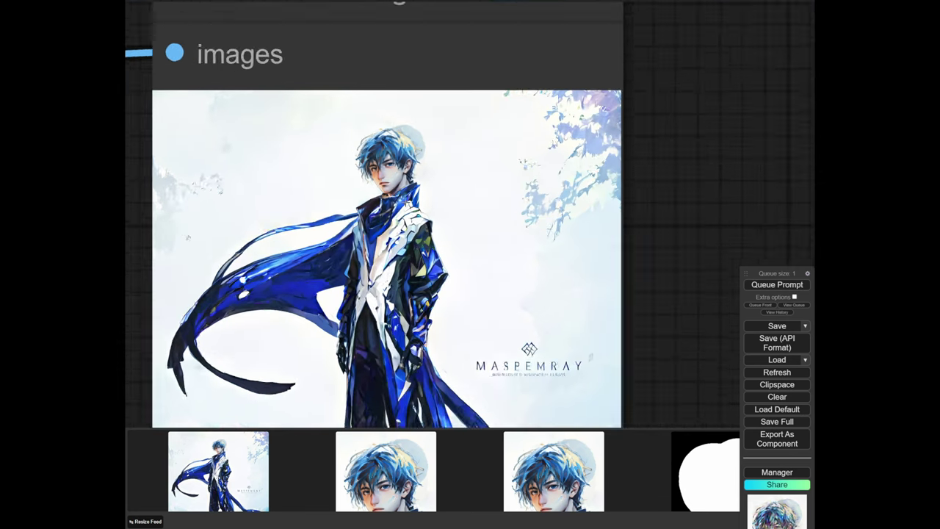
{"action": "scroll", "coordinate": [420, 196], "scroll_direction": "up", "scroll_amount": 1}
{"action": "left_click_drag", "start_coordinate": [423, 147], "coordinate": [316, 166]}
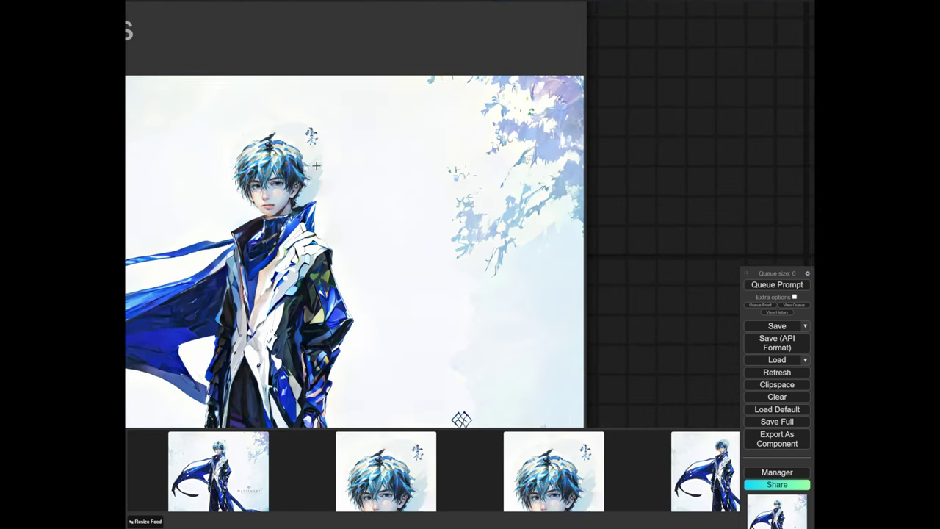
{"action": "scroll", "coordinate": [259, 183], "scroll_direction": "up", "scroll_amount": 2}
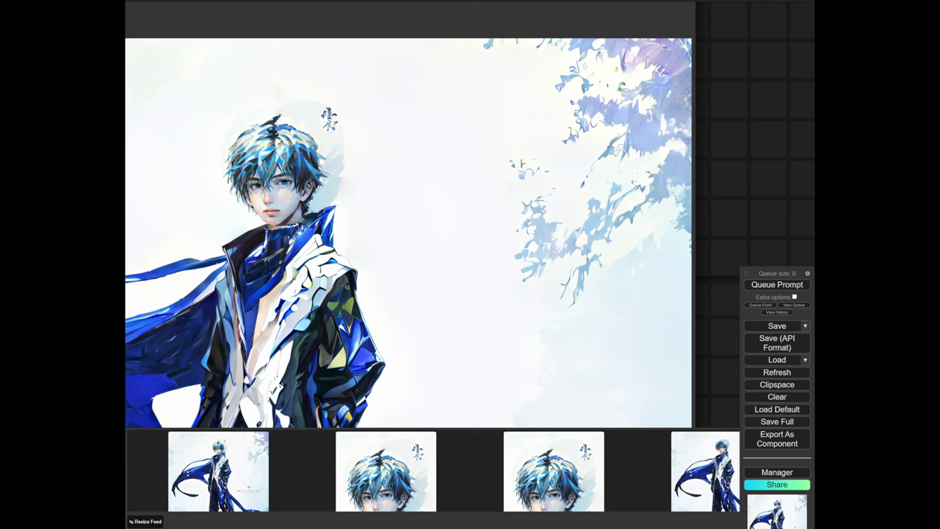
{"action": "scroll", "coordinate": [305, 242], "scroll_direction": "down", "scroll_amount": 3}
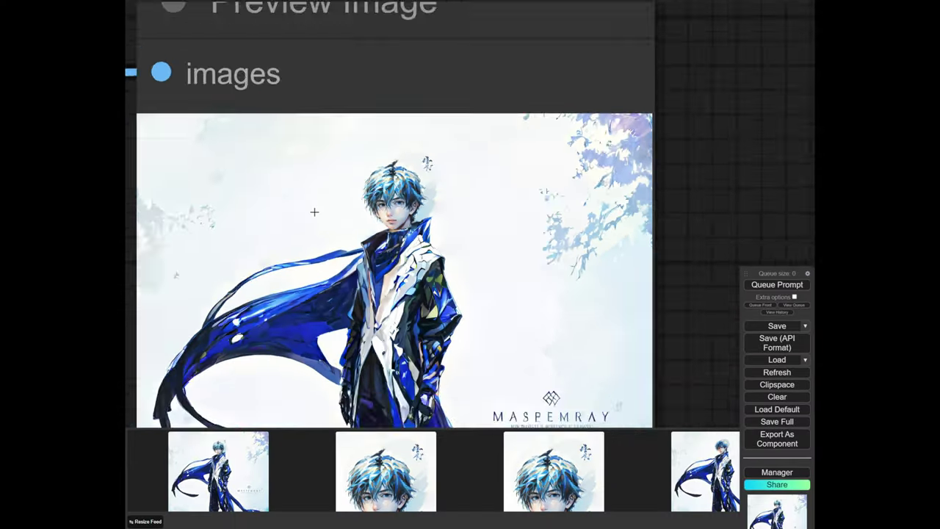
{"action": "scroll", "coordinate": [314, 212], "scroll_direction": "up", "scroll_amount": 15}
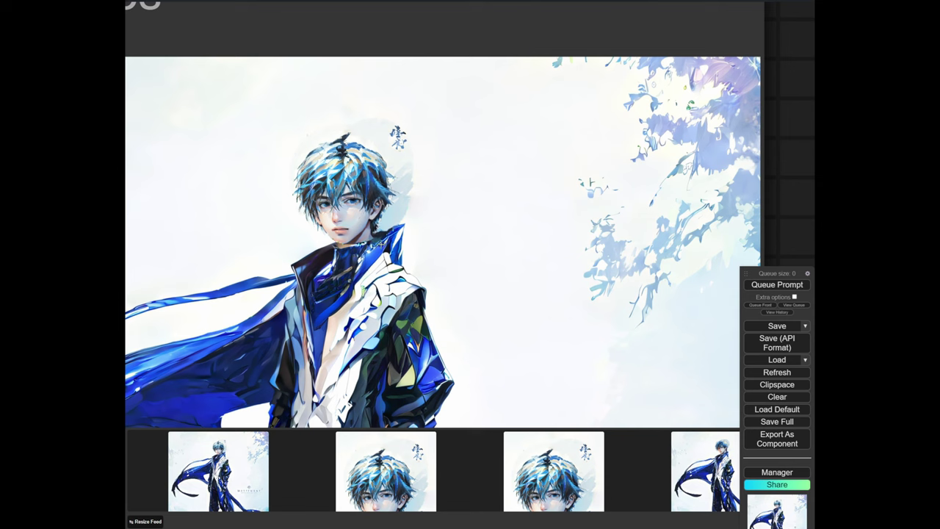
Move the black panel's Preview Image aside and add an Image Blend by Mask node with Paste By Mask's IMAGE connected to image_b
{"action": "scroll", "coordinate": [367, 245], "scroll_direction": "down", "scroll_amount": 20}
{"action": "left_click_drag", "start_coordinate": [259, 324], "coordinate": [446, 212]}
{"action": "left_click_drag", "start_coordinate": [342, 290], "coordinate": [438, 225]}
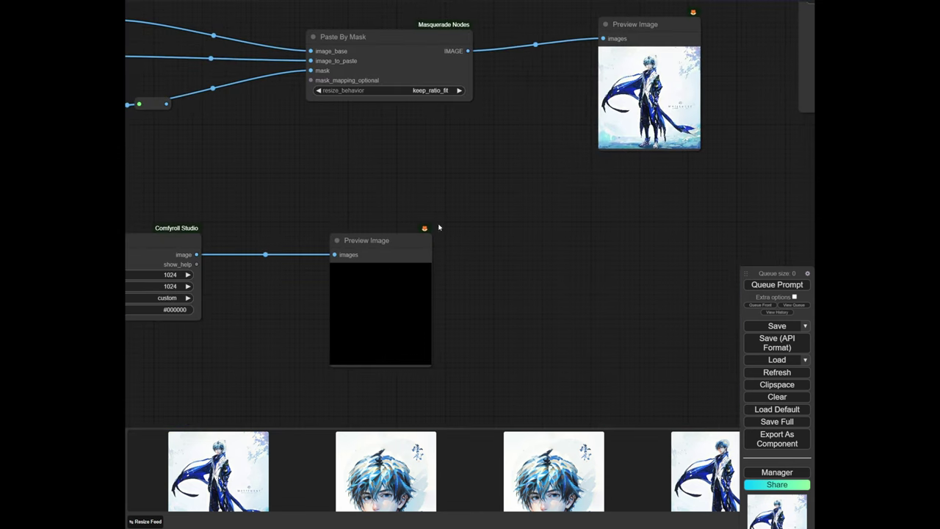
{"action": "left_click_drag", "start_coordinate": [392, 279], "coordinate": [321, 378]}
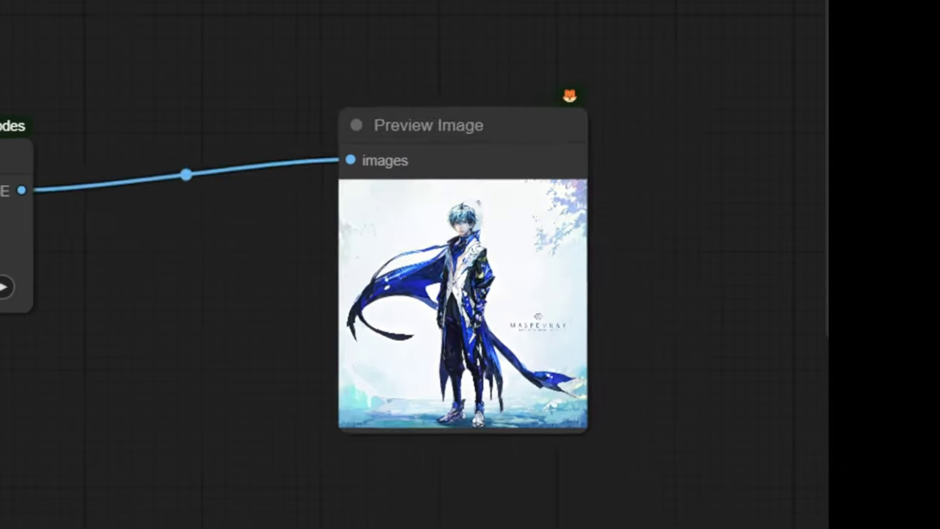
{"action": "left_click_drag", "start_coordinate": [409, 274], "coordinate": [410, 303]}
{"action": "left_click_drag", "start_coordinate": [22, 190], "coordinate": [139, 528]}
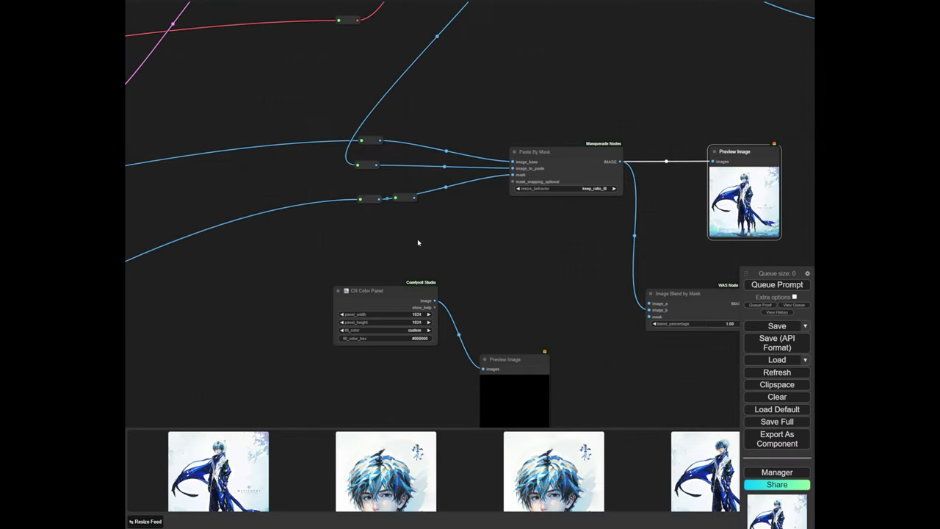
Connect the base-image reroute to image_a and the mask reroute to mask on Image Blend by Mask
{"action": "left_click_drag", "start_coordinate": [492, 246], "coordinate": [363, 208]}
{"action": "scroll", "coordinate": [544, 251], "scroll_direction": "up", "scroll_amount": 2}
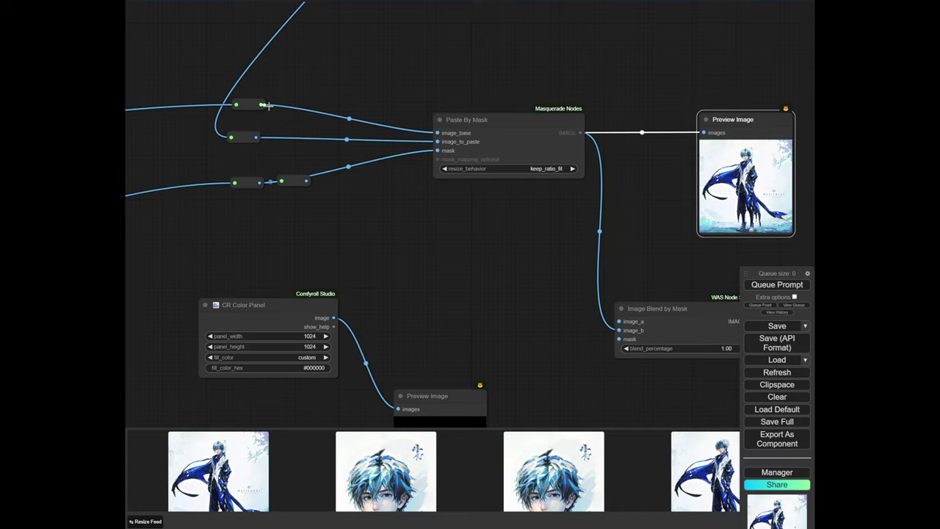
{"action": "left_click_drag", "start_coordinate": [263, 105], "coordinate": [379, 171]}
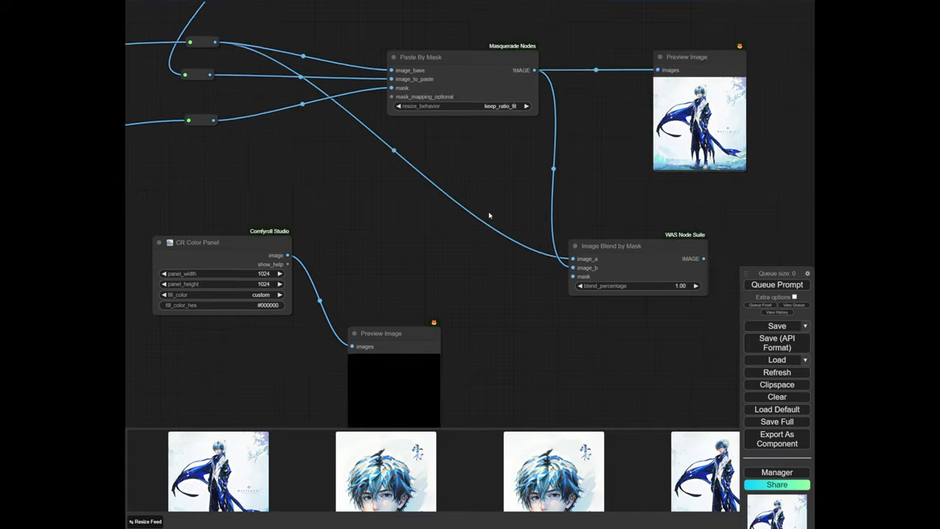
{"action": "scroll", "coordinate": [470, 213], "scroll_direction": "down", "scroll_amount": 1}
{"action": "left_click_drag", "start_coordinate": [343, 206], "coordinate": [434, 244]}
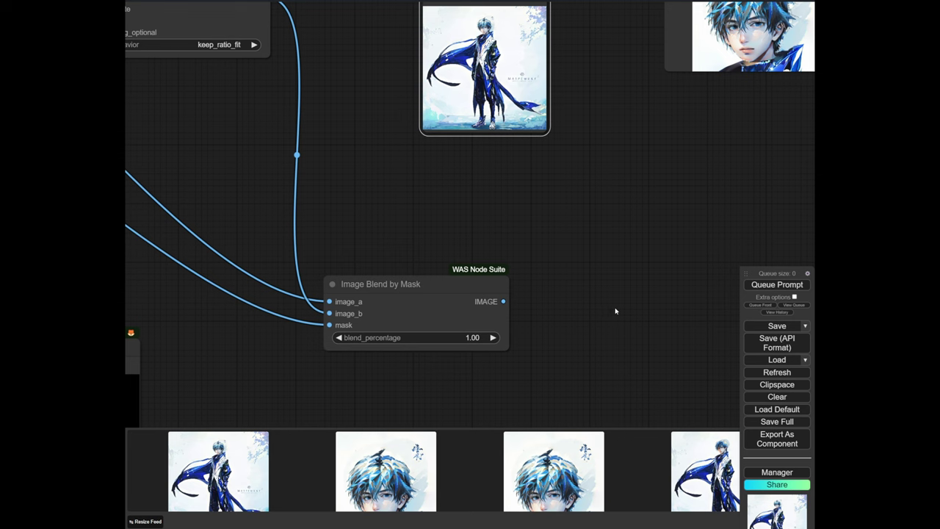
Paste a Preview Image node fed by Image Blend by Mask, run the workflow and inspect the blended picture
{"action": "key", "text": "ctrl+v"}
{"action": "left_click_drag", "start_coordinate": [690, 306], "coordinate": [670, 259]}
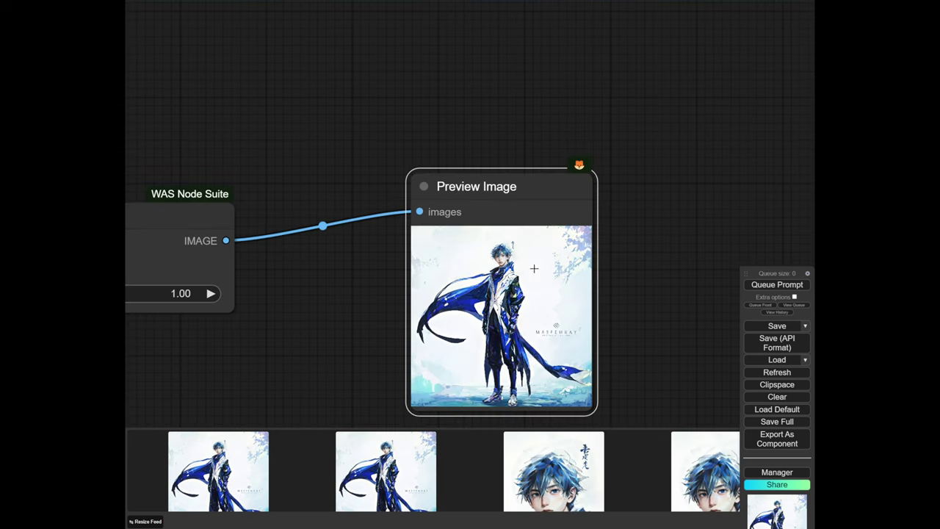
{"action": "scroll", "coordinate": [513, 252], "scroll_direction": "up", "scroll_amount": 15}
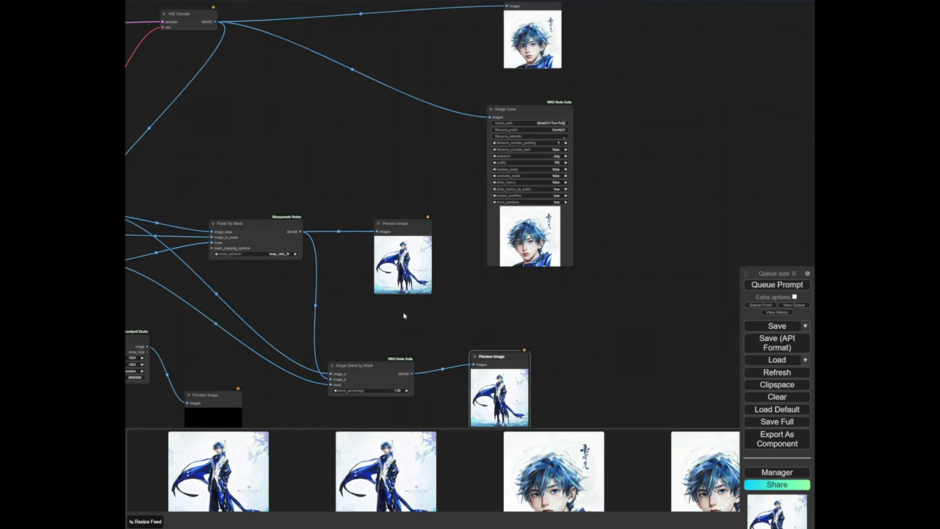
Move the decoded head's Preview Image and Image Save nodes farther away from the blend previews
{"action": "left_click_drag", "start_coordinate": [404, 315], "coordinate": [399, 271]}
{"action": "scroll", "coordinate": [365, 297], "scroll_direction": "down", "scroll_amount": 3}
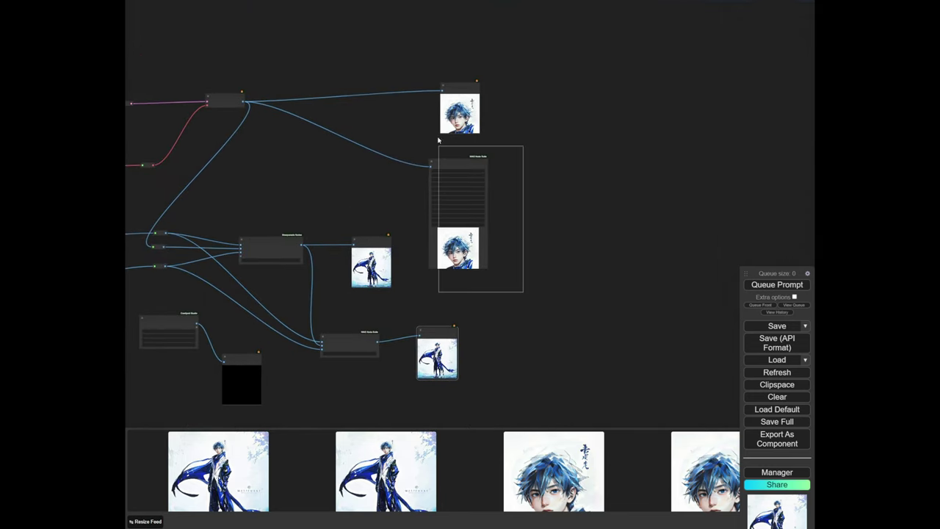
{"action": "left_click_drag", "start_coordinate": [438, 139], "coordinate": [550, 116]}
{"action": "scroll", "coordinate": [433, 318], "scroll_direction": "up", "scroll_amount": 9}
{"action": "left_click_drag", "start_coordinate": [433, 318], "coordinate": [433, 234]}
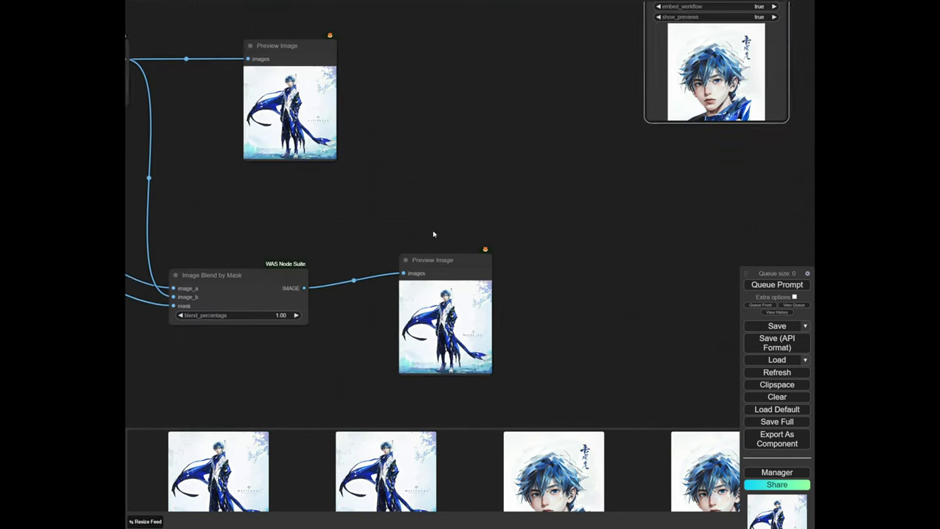
Examine the head, its surrounding background and the full figure in the Image Blend by Mask preview
{"action": "scroll", "coordinate": [437, 323], "scroll_direction": "up", "scroll_amount": 15}
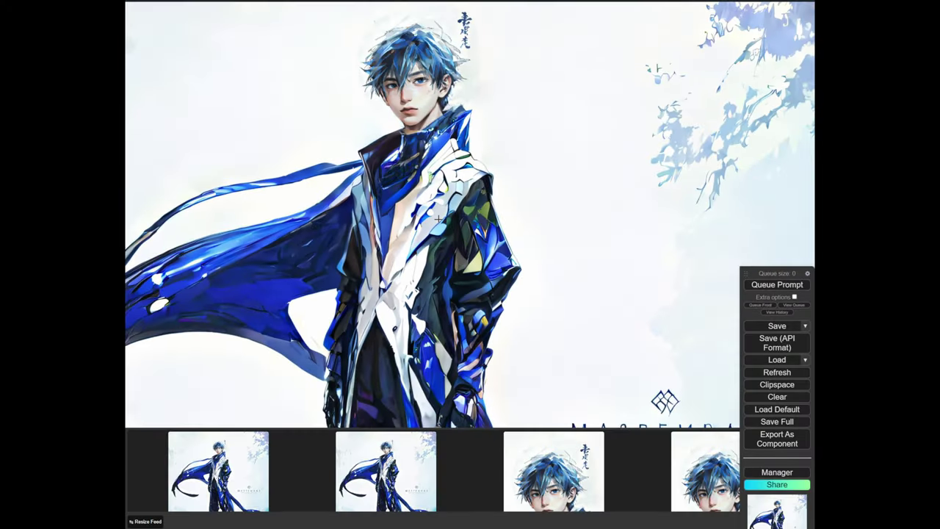
{"action": "scroll", "coordinate": [438, 219], "scroll_direction": "down", "scroll_amount": 3}
{"action": "scroll", "coordinate": [448, 194], "scroll_direction": "up", "scroll_amount": 3}
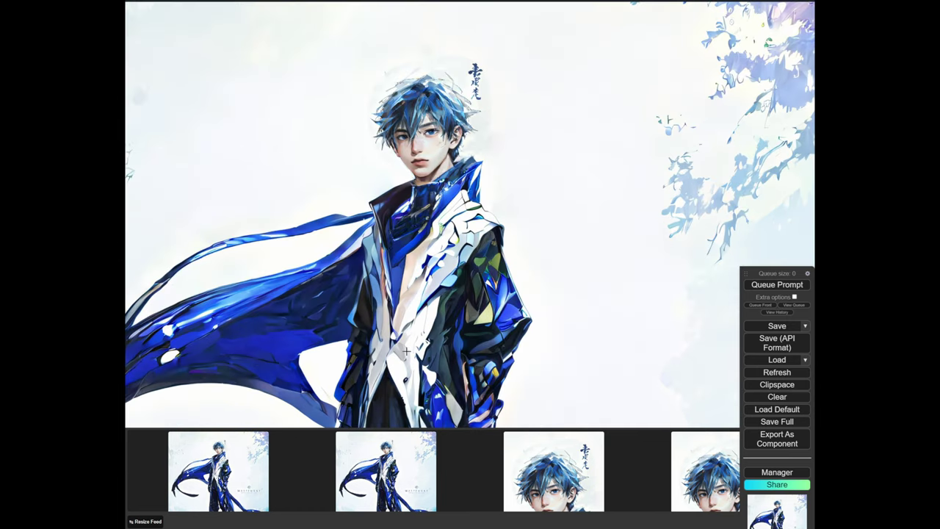
{"action": "scroll", "coordinate": [425, 210], "scroll_direction": "down", "scroll_amount": 3}
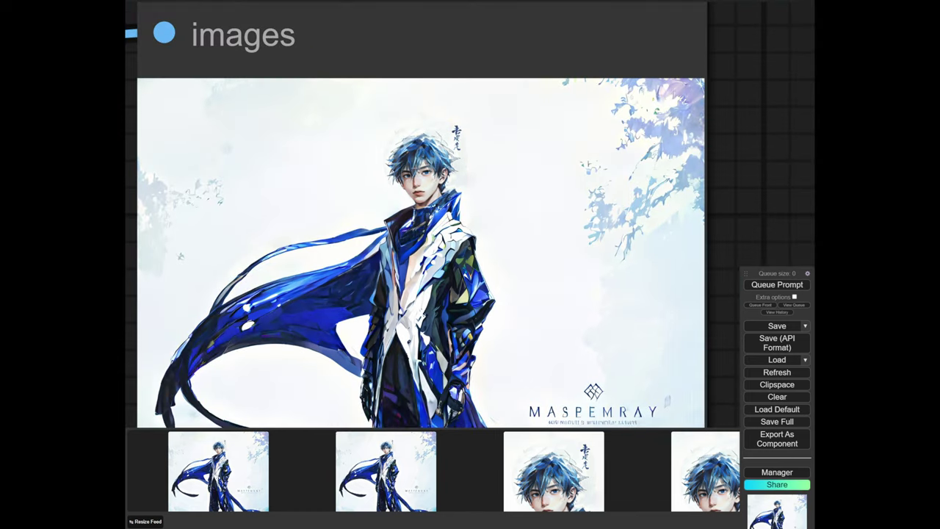
{"action": "scroll", "coordinate": [407, 147], "scroll_direction": "up", "scroll_amount": 3}
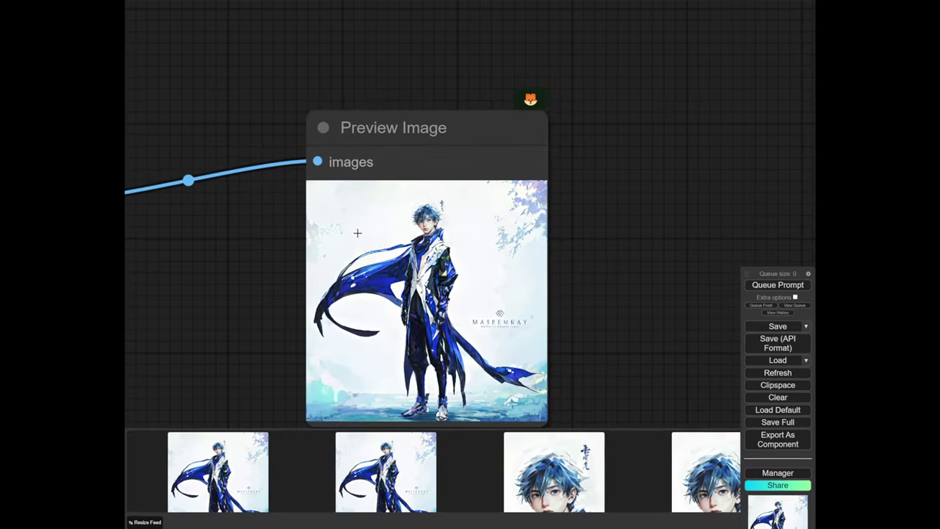
{"action": "scroll", "coordinate": [465, 375], "scroll_direction": "down", "scroll_amount": 6}
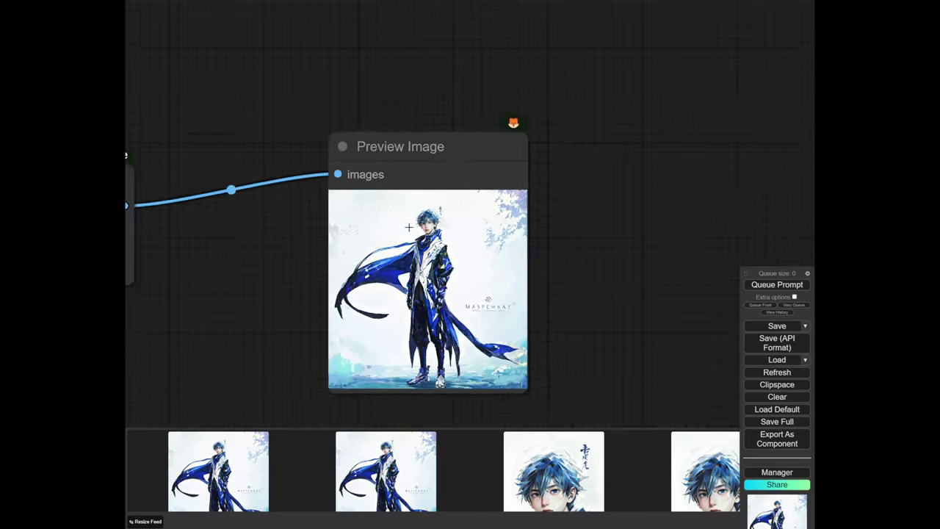
Inspect the Paste By Mask preview for comparison with the blended picture
{"action": "left_click_drag", "start_coordinate": [510, 450], "coordinate": [648, 490]}
{"action": "left_click_drag", "start_coordinate": [378, 247], "coordinate": [450, 267]}
{"action": "scroll", "coordinate": [449, 266], "scroll_direction": "down", "scroll_amount": 4}
{"action": "left_click_drag", "start_coordinate": [352, 211], "coordinate": [441, 301]}
{"action": "scroll", "coordinate": [458, 149], "scroll_direction": "up", "scroll_amount": 8}
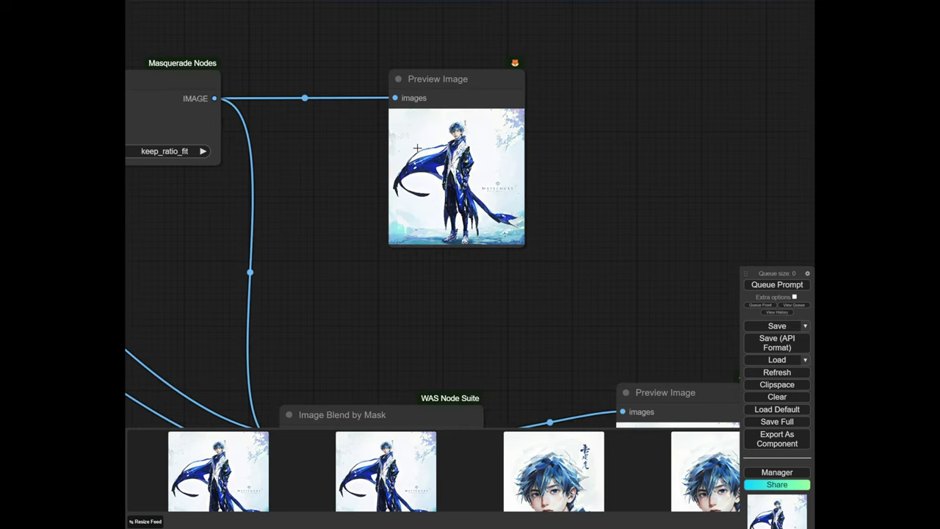
{"action": "scroll", "coordinate": [597, 120], "scroll_direction": "up", "scroll_amount": 5}
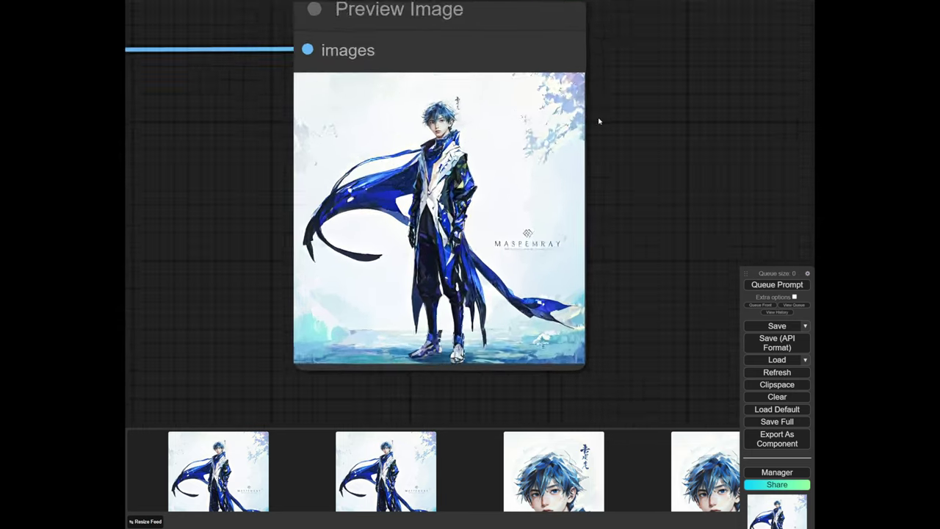
{"action": "scroll", "coordinate": [463, 221], "scroll_direction": "down", "scroll_amount": 10}
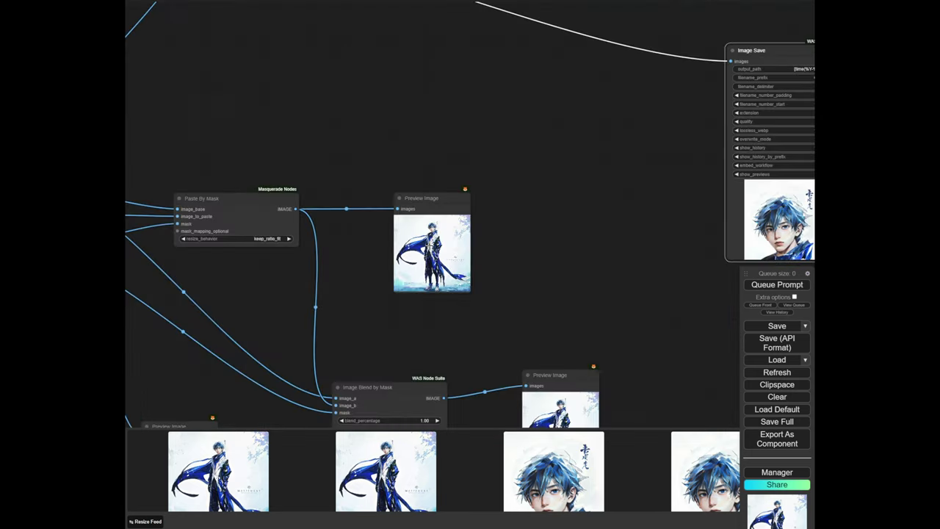
Add an Image Resize node fed by VAE Decode's IMAGE output and place it above Paste By Mask
{"action": "left_click_drag", "start_coordinate": [440, 257], "coordinate": [491, 250]}
{"action": "left_click_drag", "start_coordinate": [321, 160], "coordinate": [646, 161]}
{"action": "left_click", "coordinate": [363, 136]}
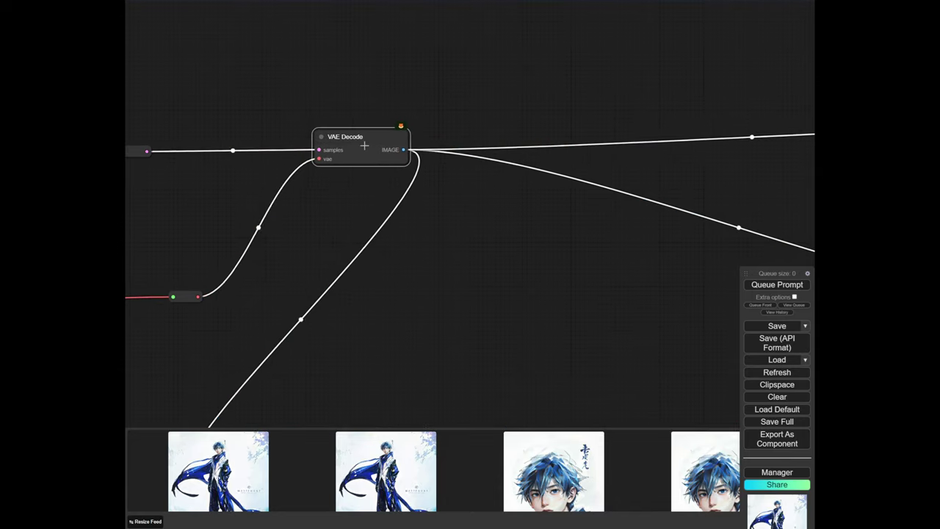
{"action": "double_click", "coordinate": [472, 235]}
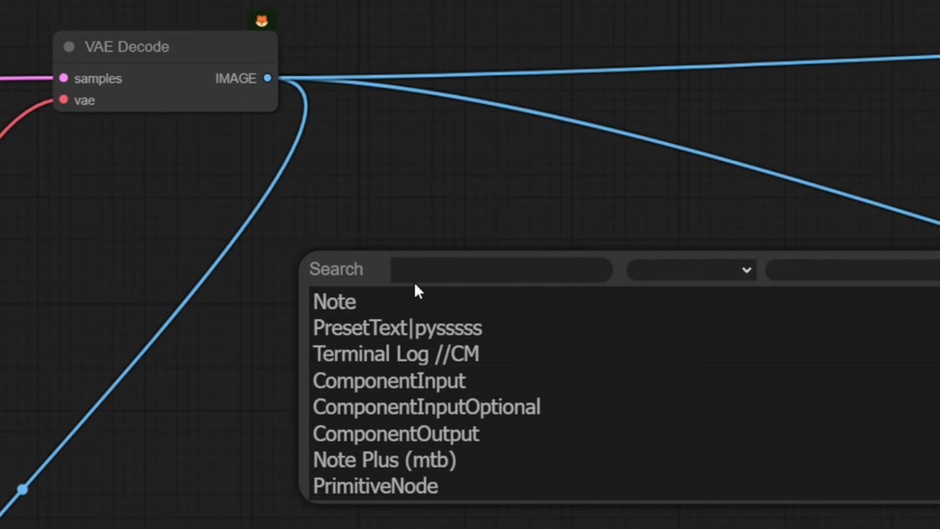
{"action": "type", "text": "image res"}
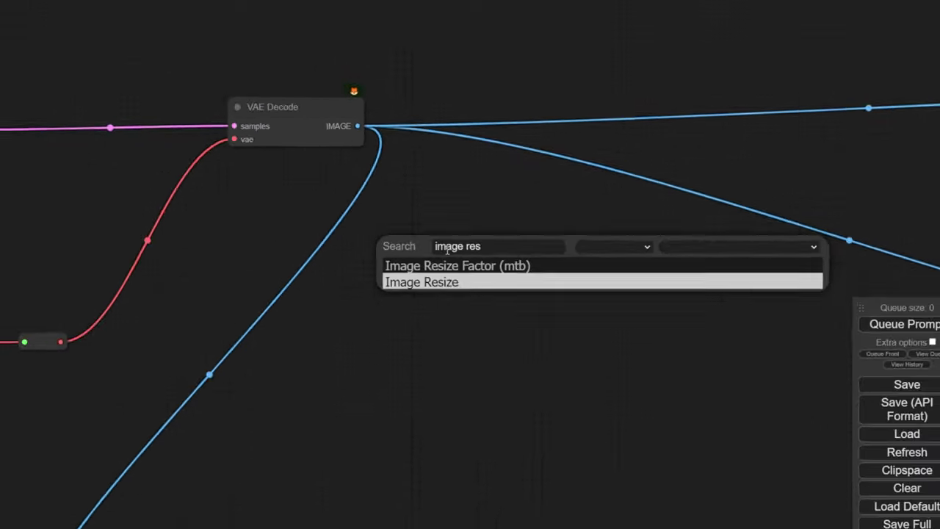
{"action": "key", "text": "Return"}
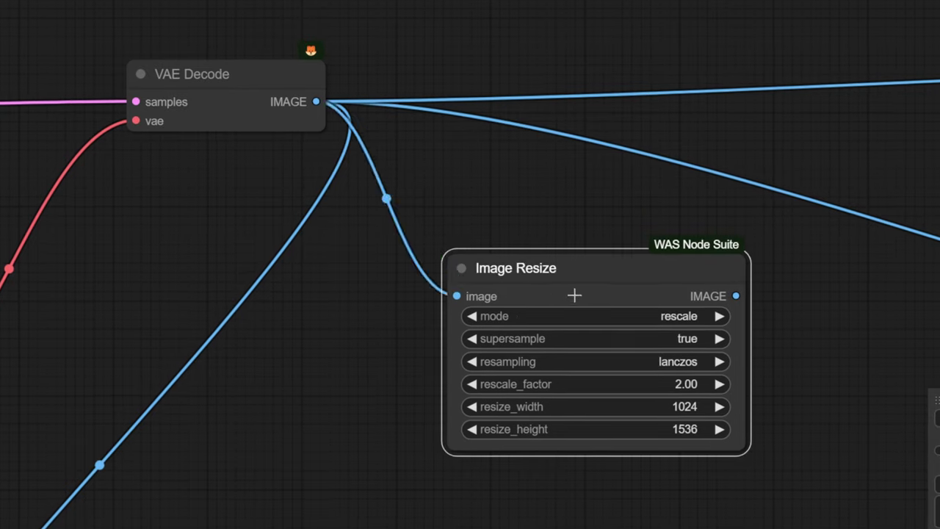
{"action": "left_click_drag", "start_coordinate": [575, 295], "coordinate": [435, 421]}
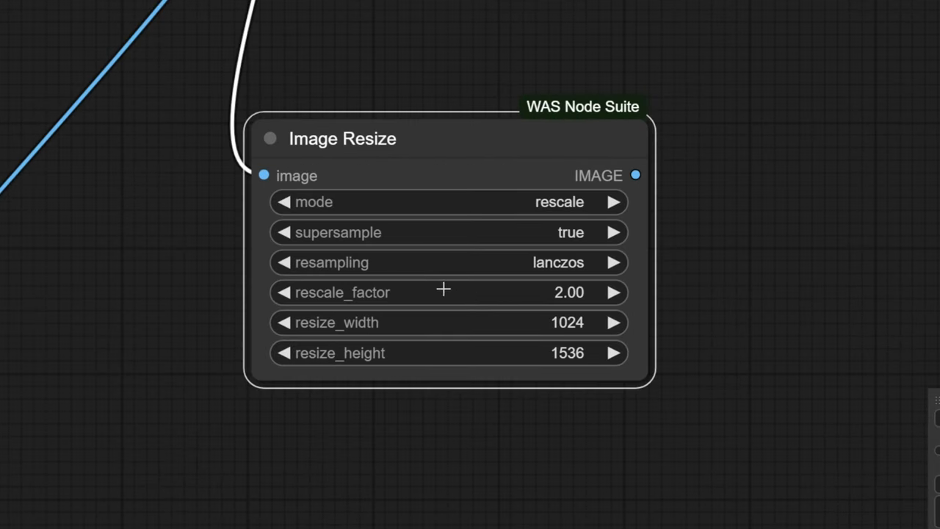
Set Image Resize's rescale_factor to 0.5 and connect its IMAGE output to the reroute feeding image_to_paste
{"action": "left_click", "coordinate": [444, 290]}
{"action": "type", "text": "0."}
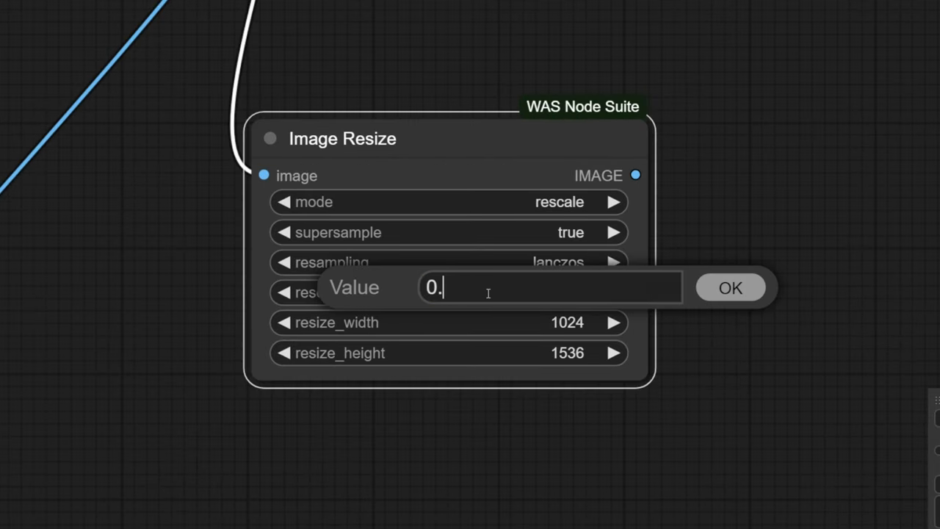
{"action": "type", "text": "5"}
{"action": "key", "text": "Return"}
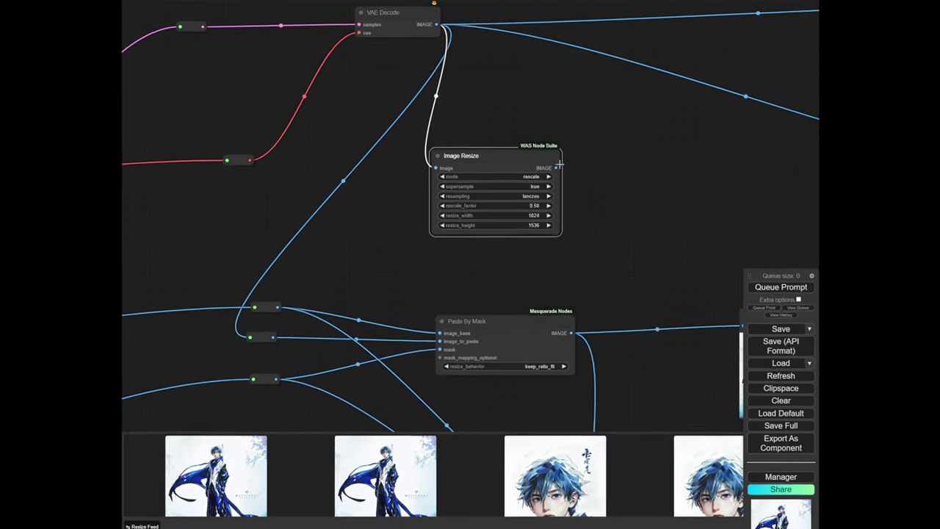
{"action": "left_click_drag", "start_coordinate": [559, 166], "coordinate": [250, 336]}
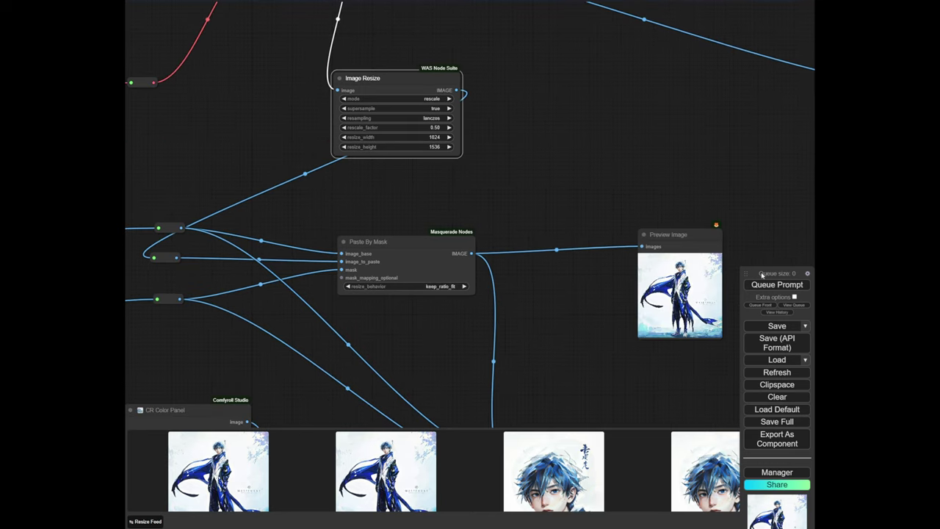
Run the workflow and inspect the pasted head in the Paste By Mask preview
{"action": "left_click_drag", "start_coordinate": [724, 234], "coordinate": [517, 114]}
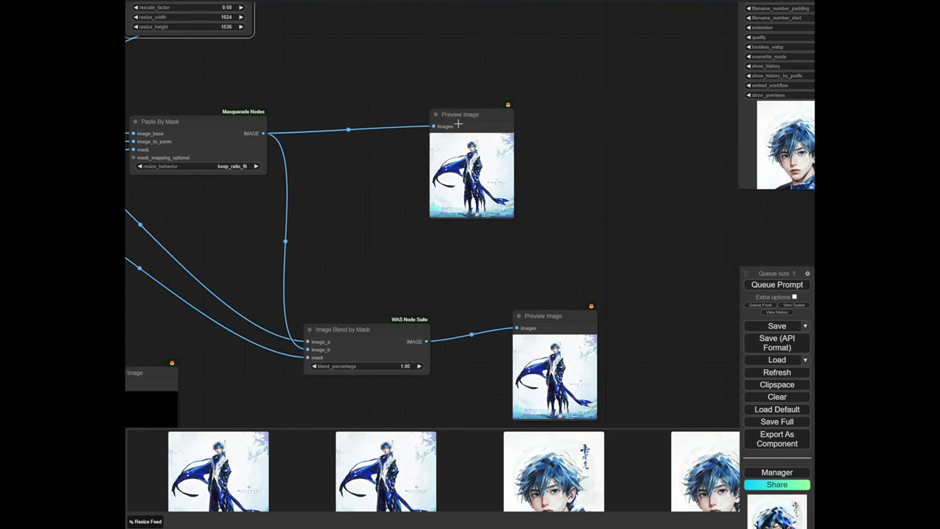
{"action": "scroll", "coordinate": [457, 125], "scroll_direction": "up", "scroll_amount": 15}
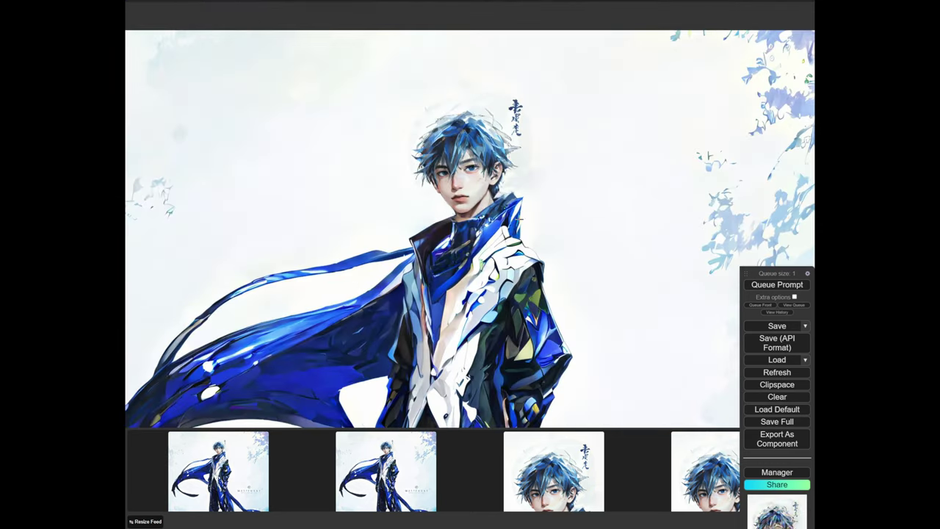
{"action": "scroll", "coordinate": [509, 212], "scroll_direction": "up", "scroll_amount": 2}
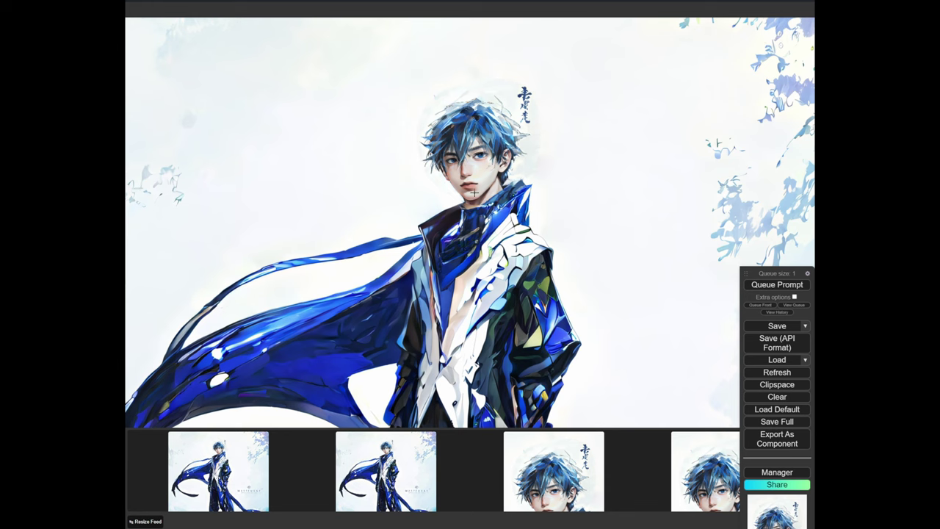
{"action": "scroll", "coordinate": [474, 192], "scroll_direction": "down", "scroll_amount": 13}
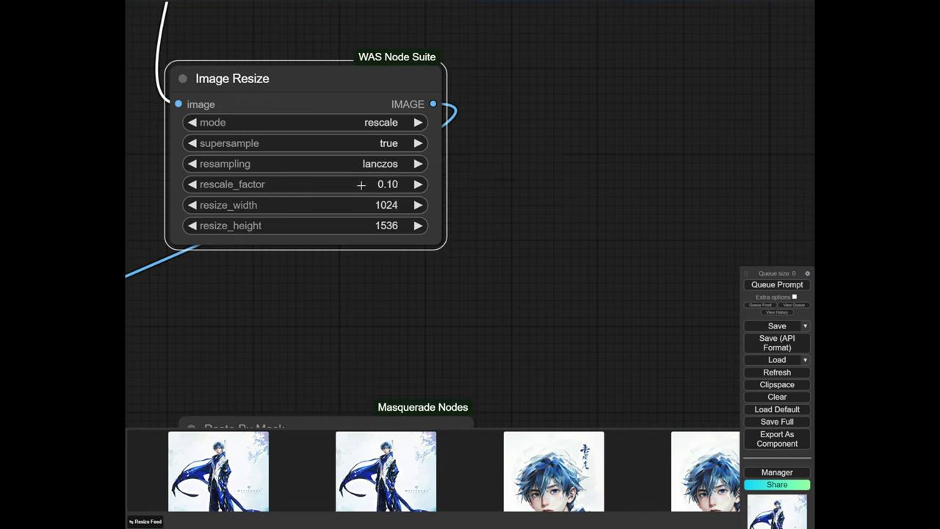
Set Image Resize's rescale_factor to 0.10, run the workflow and check the pasted head's sharpness
{"action": "left_click", "coordinate": [361, 184]}
{"action": "left_click", "coordinate": [550, 185]}
{"action": "scroll", "coordinate": [477, 213], "scroll_direction": "down", "scroll_amount": 10}
{"action": "left_click", "coordinate": [773, 285]}
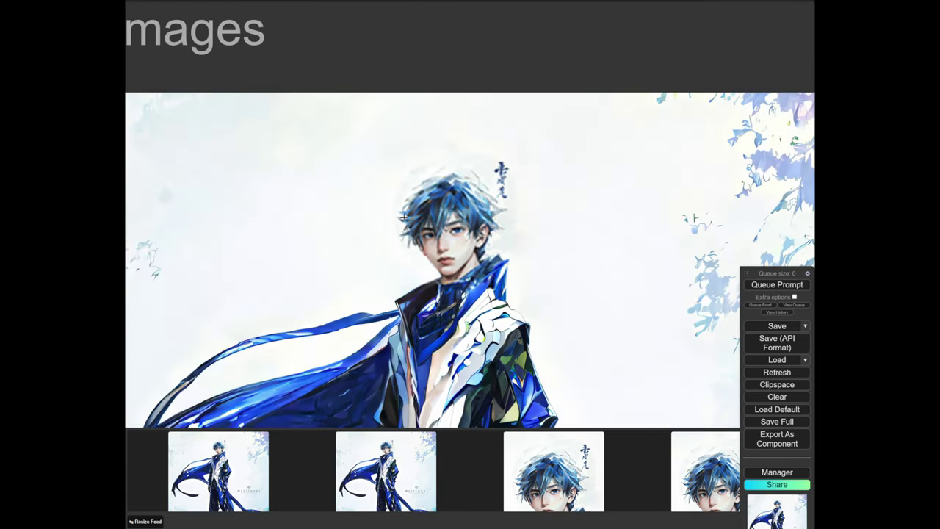
{"action": "scroll", "coordinate": [426, 215], "scroll_direction": "down", "scroll_amount": 10}
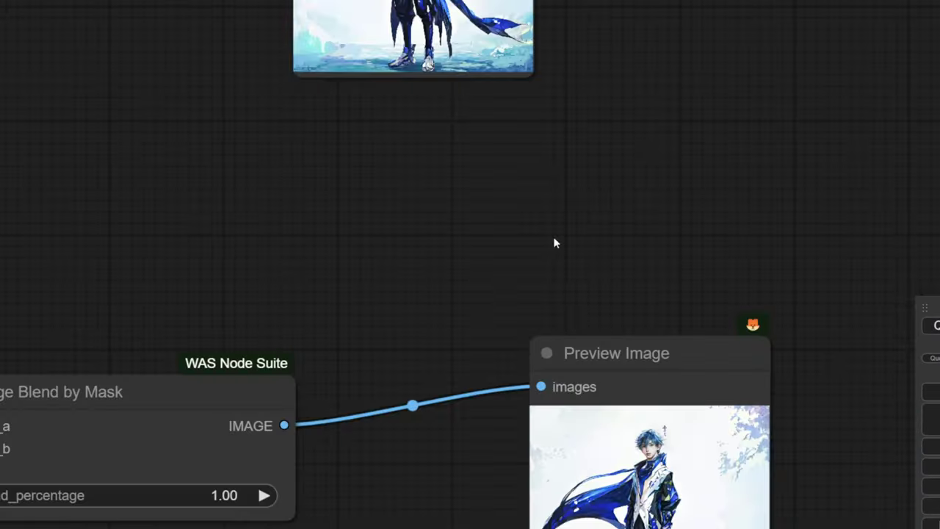
Inspect the Image Blend by Mask preview and return to the Image Resize node
{"action": "left_click_drag", "start_coordinate": [617, 335], "coordinate": [477, 144]}
{"action": "scroll", "coordinate": [505, 270], "scroll_direction": "up", "scroll_amount": 17}
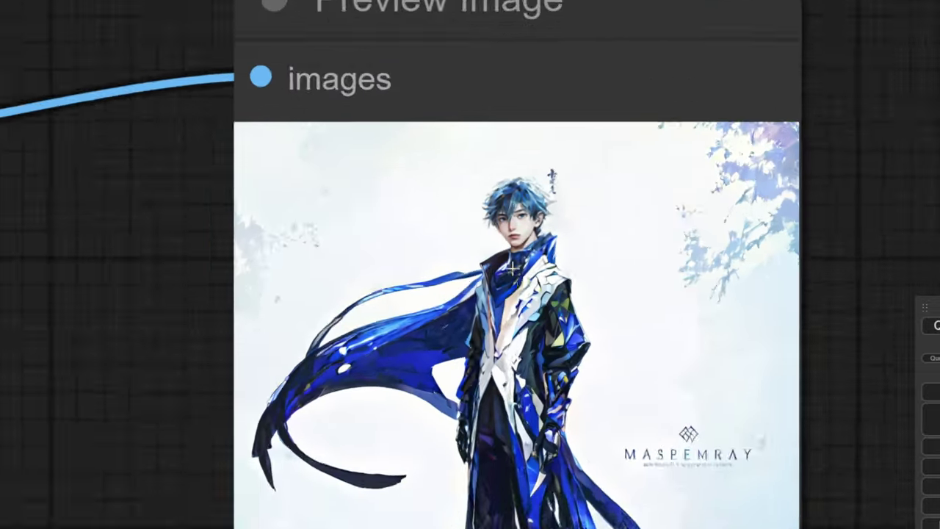
{"action": "scroll", "coordinate": [287, 171], "scroll_direction": "down", "scroll_amount": 18}
{"action": "scroll", "coordinate": [240, 172], "scroll_direction": "up", "scroll_amount": 12}
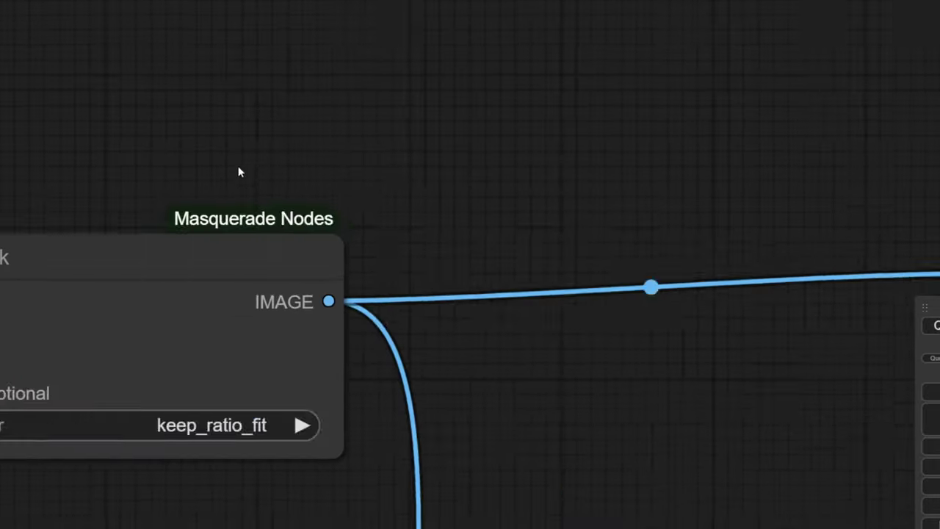
{"action": "left_click_drag", "start_coordinate": [191, 130], "coordinate": [541, 180]}
{"action": "left_click_drag", "start_coordinate": [404, 82], "coordinate": [421, 342]}
{"action": "scroll", "coordinate": [436, 295], "scroll_direction": "down", "scroll_amount": 10}
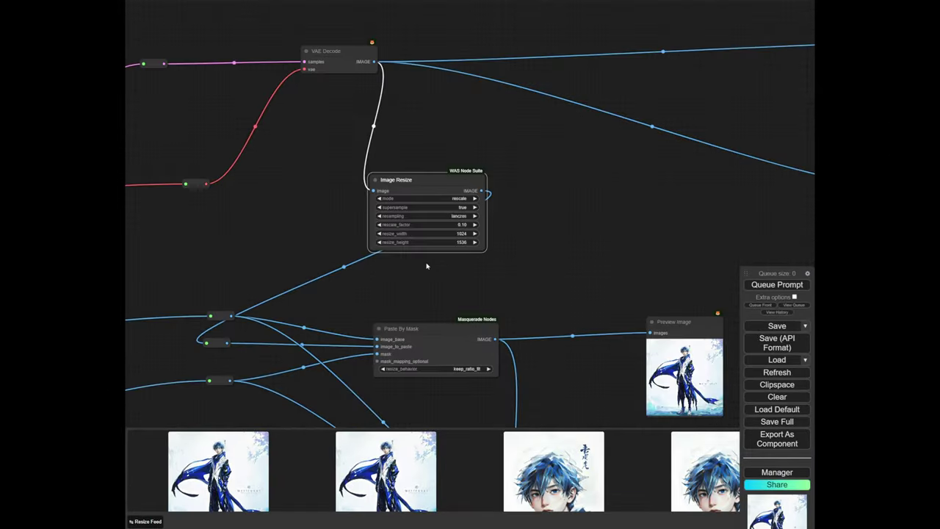
Set Image Resize's rescale_factor to 0.3 and look over the output previews
{"action": "scroll", "coordinate": [423, 163], "scroll_direction": "up", "scroll_amount": 3}
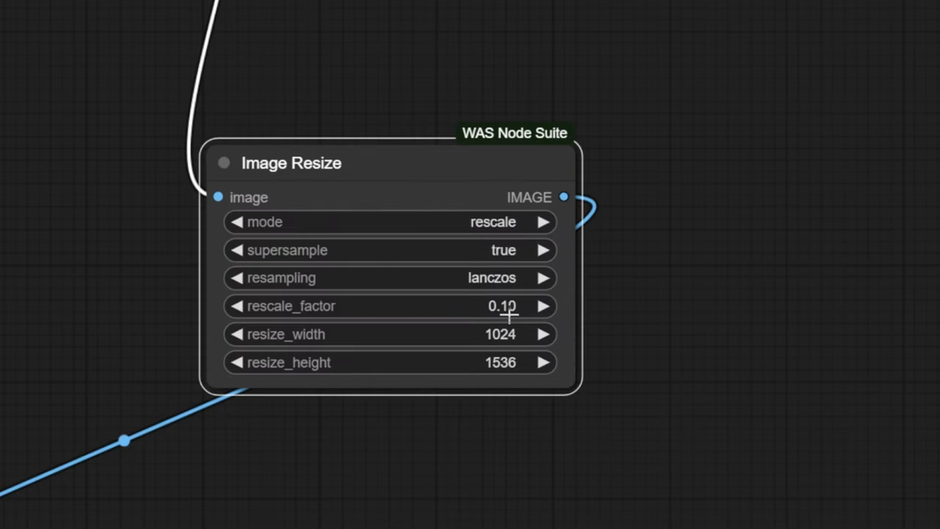
{"action": "left_click", "coordinate": [463, 225]}
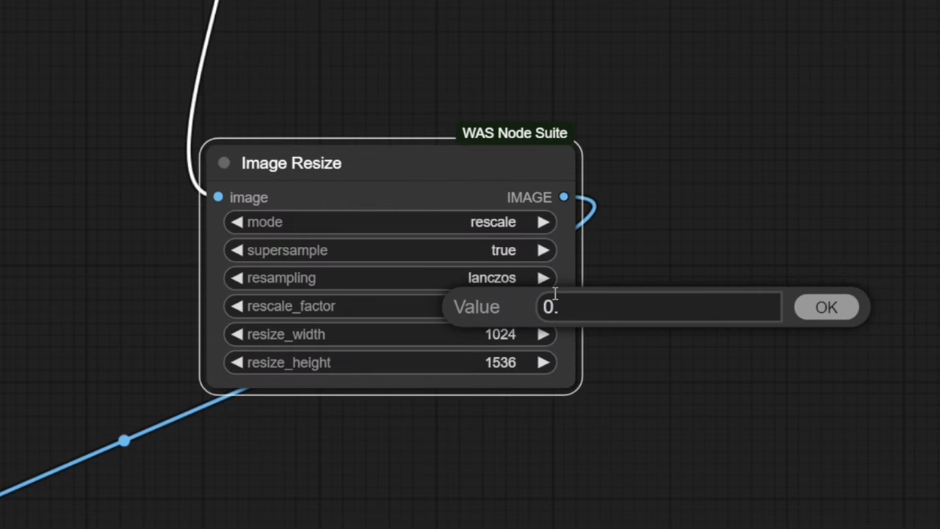
{"action": "type", "text": "0.3"}
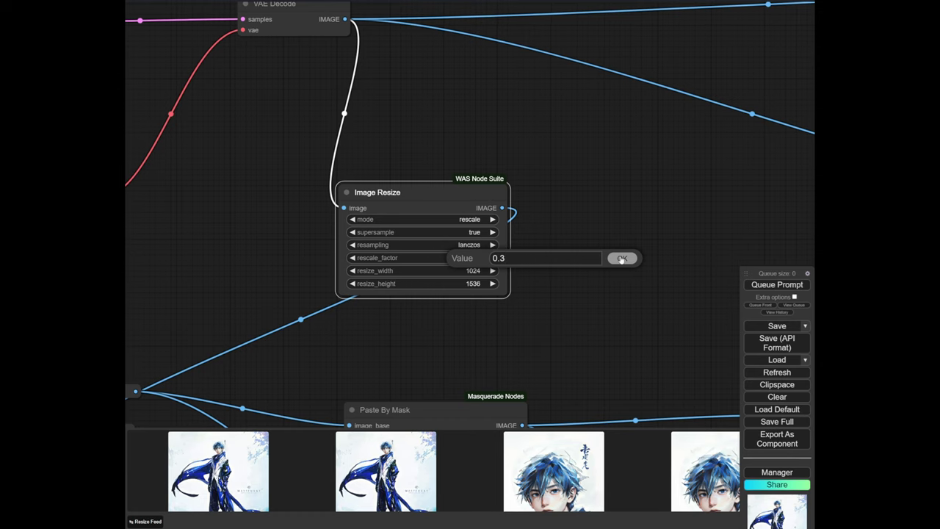
{"action": "left_click", "coordinate": [621, 259]}
{"action": "scroll", "coordinate": [587, 220], "scroll_direction": "down", "scroll_amount": 8}
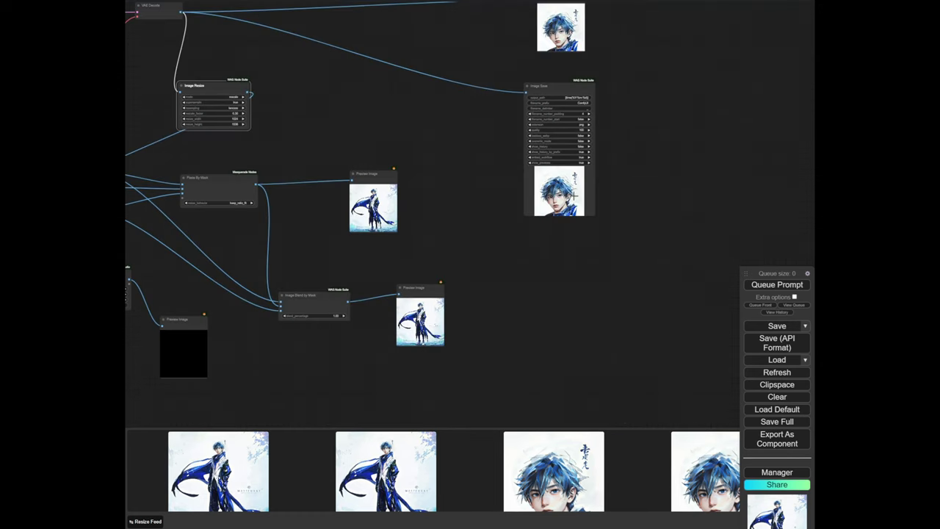
{"action": "scroll", "coordinate": [399, 216], "scroll_direction": "up", "scroll_amount": 10}
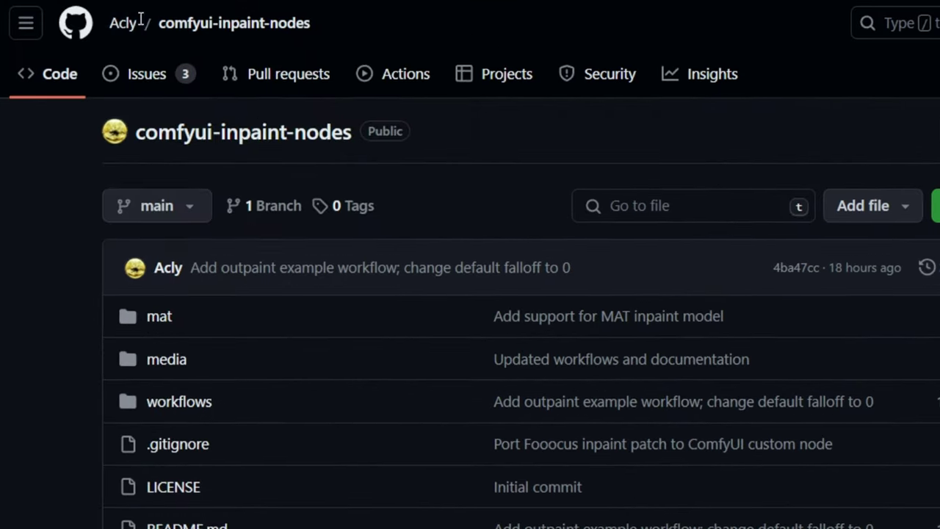
Switch to GitHub and review the krita-ai-diffusion and comfyui-inpaint-nodes repositories, reading the latter's README down to Inpaint Pre-processing
{"action": "mouse_move", "coordinate": [133, 28]}
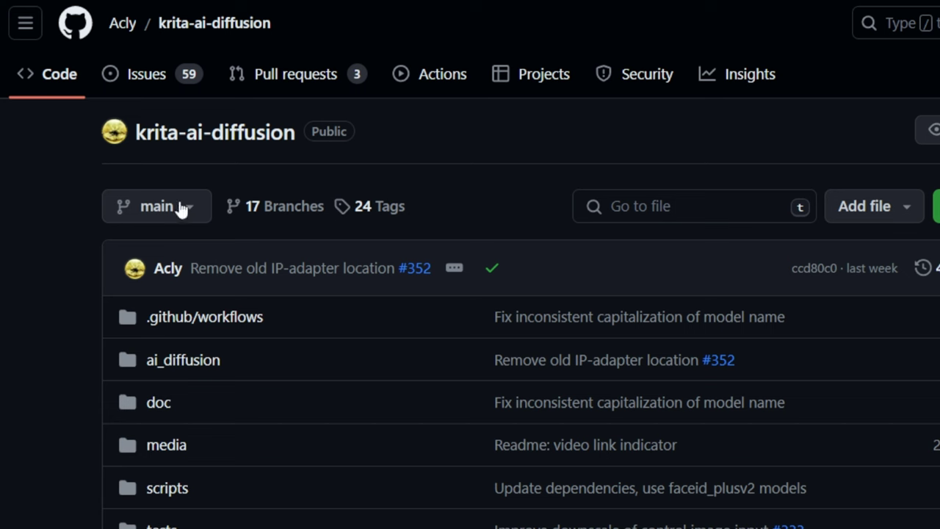
{"action": "scroll", "coordinate": [357, 514], "scroll_direction": "down", "scroll_amount": 4}
{"action": "scroll", "coordinate": [140, 497], "scroll_direction": "up", "scroll_amount": 4}
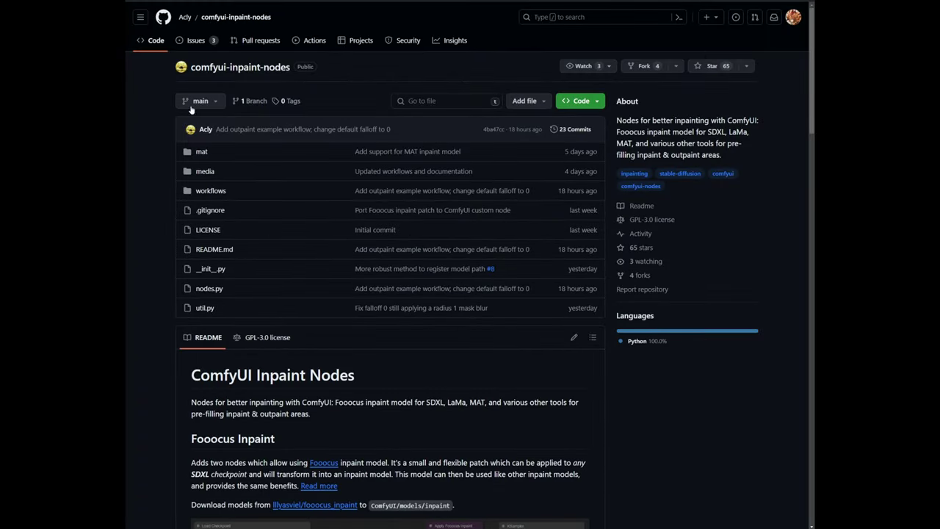
{"action": "scroll", "coordinate": [372, 296], "scroll_direction": "down", "scroll_amount": 10}
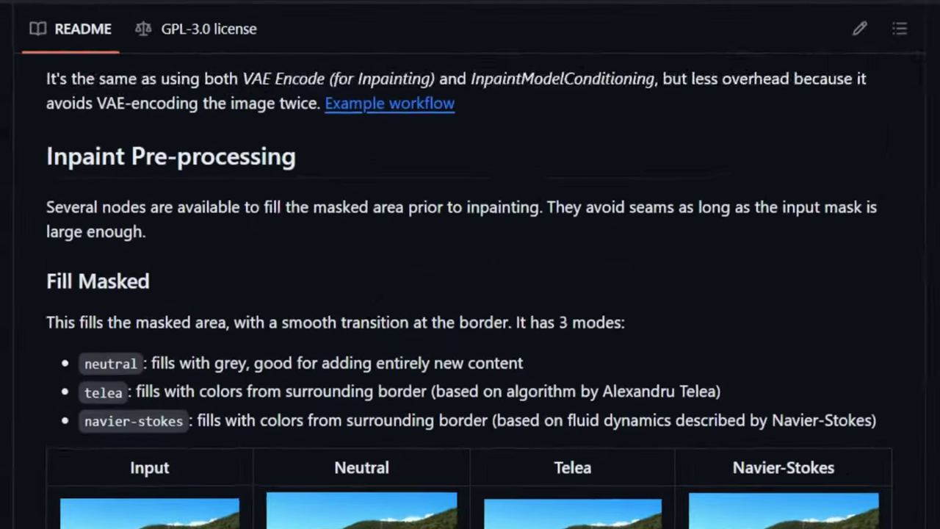
Review the README's Fill Masked and Fooocus Inpaint sections, along with the linked Fooocus discussion and the fooocus_inpaint model files on Hugging Face
{"action": "scroll", "coordinate": [152, 287], "scroll_direction": "down", "scroll_amount": 4}
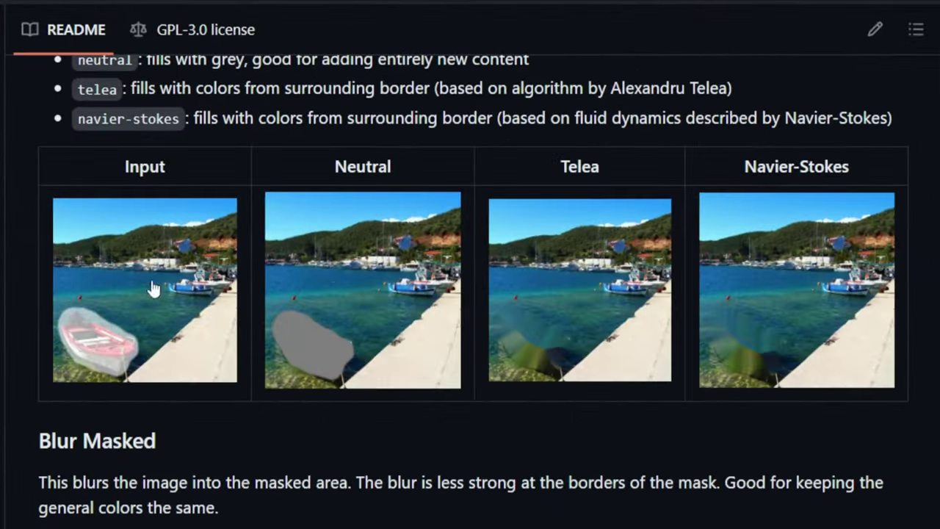
{"action": "scroll", "coordinate": [470, 294], "scroll_direction": "up", "scroll_amount": 15}
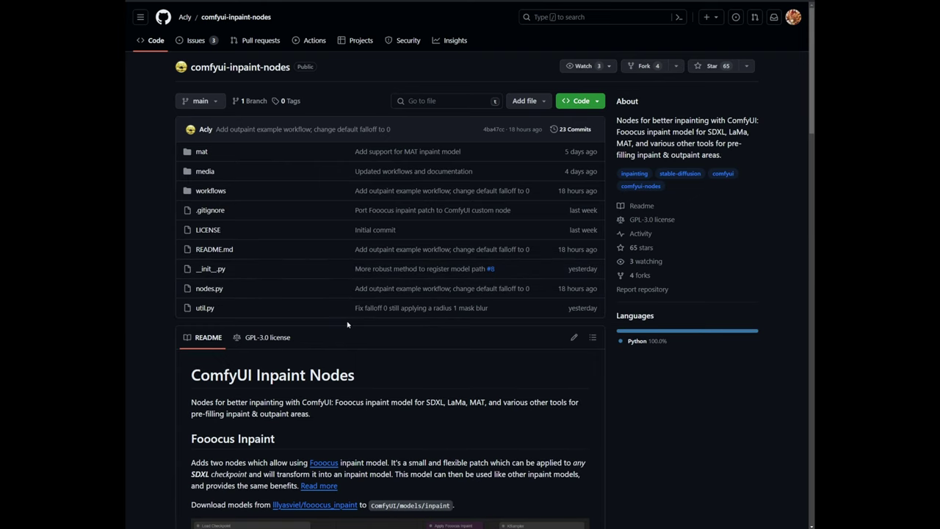
{"action": "scroll", "coordinate": [332, 342], "scroll_direction": "down", "scroll_amount": 3}
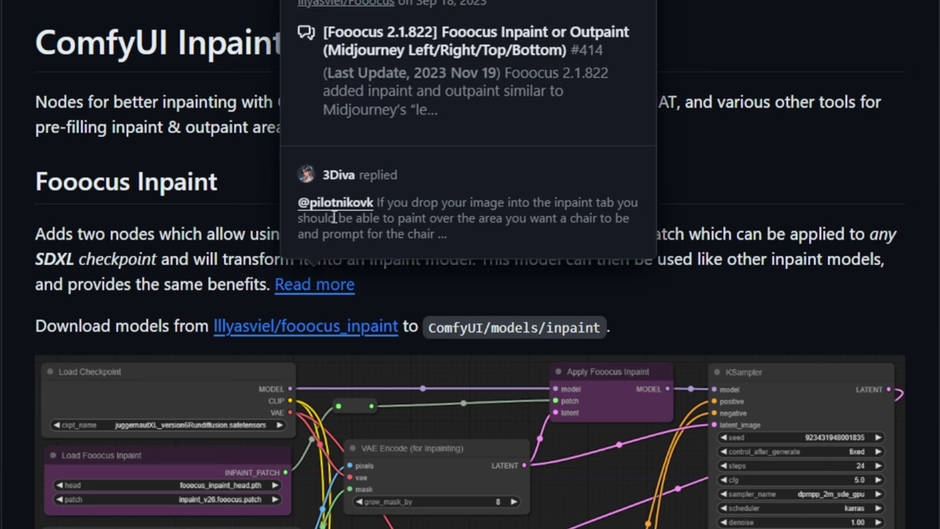
{"action": "left_click", "coordinate": [308, 286]}
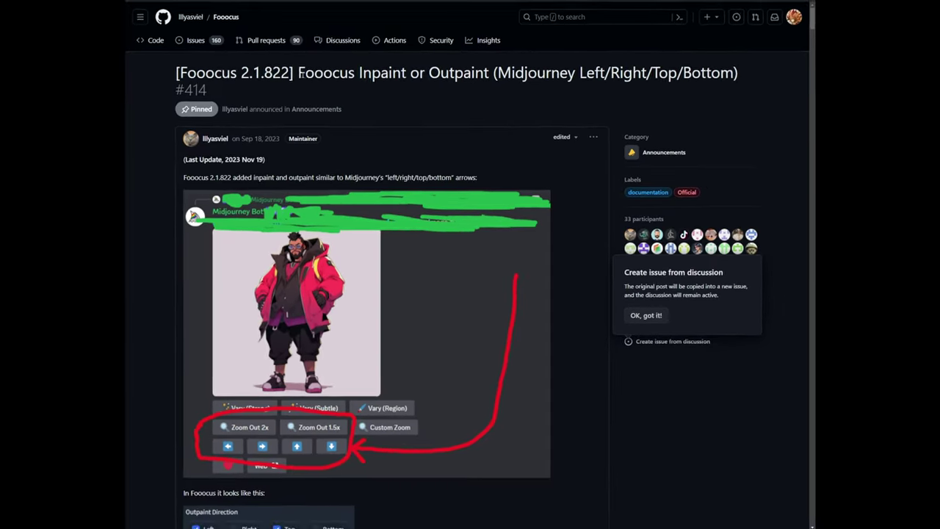
{"action": "left_click_drag", "start_coordinate": [317, 72], "coordinate": [673, 25]}
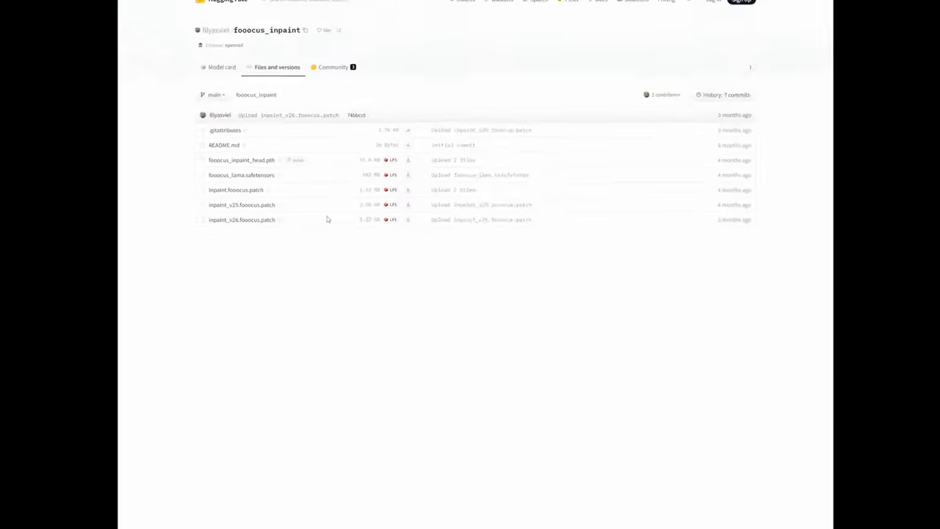
{"action": "left_click_drag", "start_coordinate": [276, 218], "coordinate": [211, 159]}
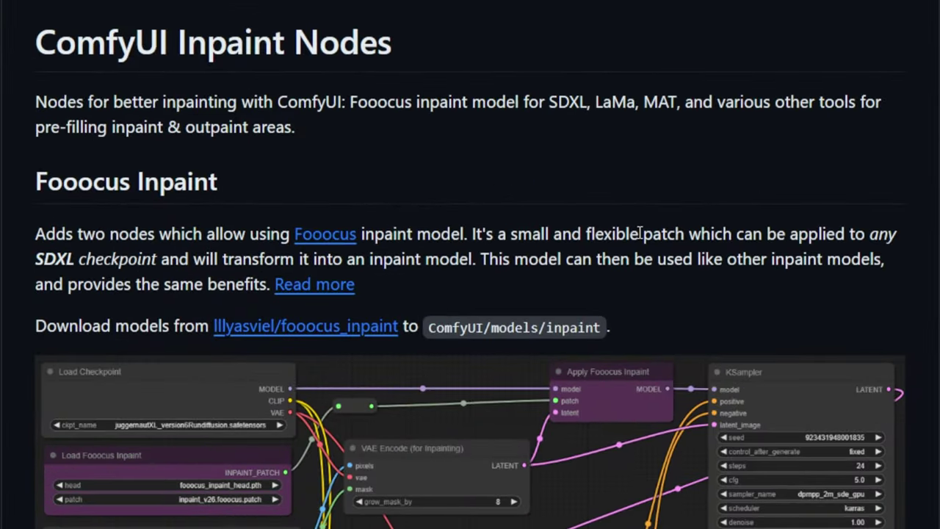
{"action": "scroll", "coordinate": [547, 467], "scroll_direction": "up", "scroll_amount": 4}
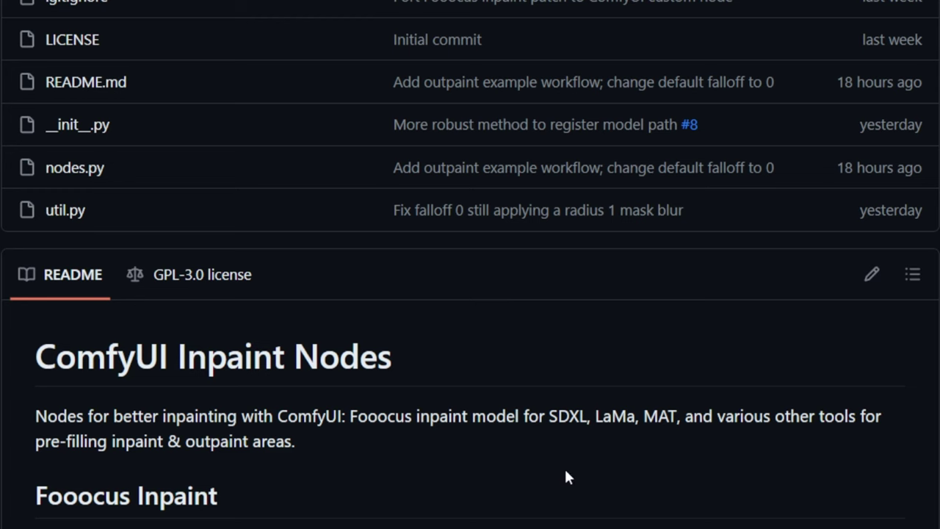
{"action": "scroll", "coordinate": [517, 445], "scroll_direction": "down", "scroll_amount": 5}
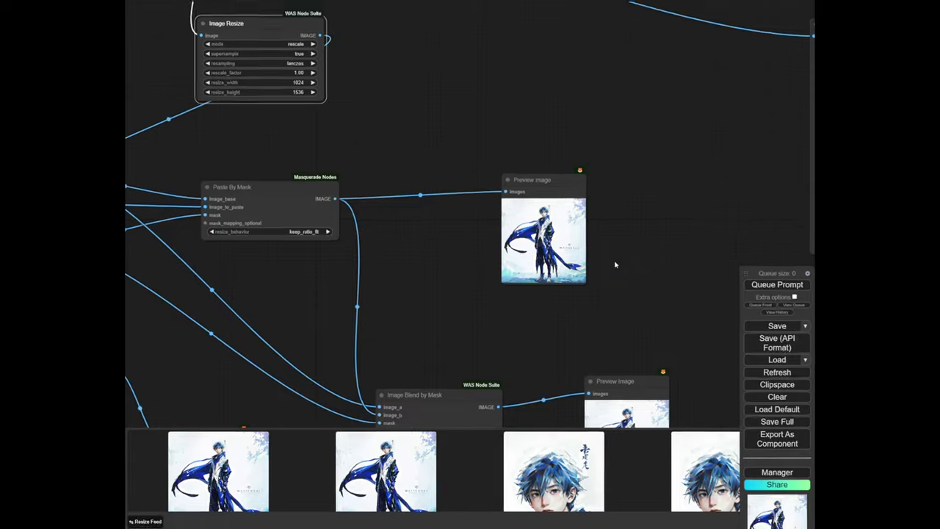
Review the README's example workflows and installation instructions, and open the repository's workflows folder
{"action": "scroll", "coordinate": [575, 227], "scroll_direction": "up", "scroll_amount": 5}
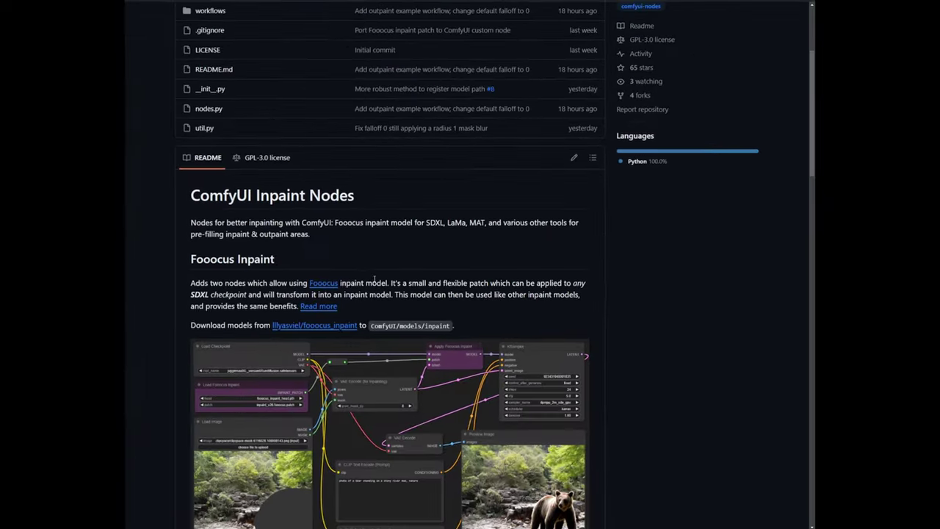
{"action": "scroll", "coordinate": [410, 280], "scroll_direction": "down", "scroll_amount": 7}
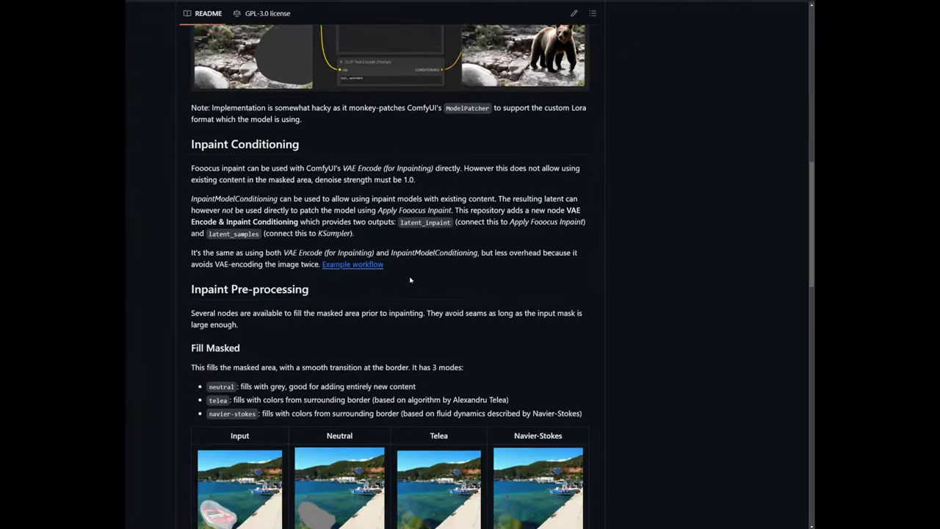
{"action": "scroll", "coordinate": [410, 280], "scroll_direction": "down", "scroll_amount": 15}
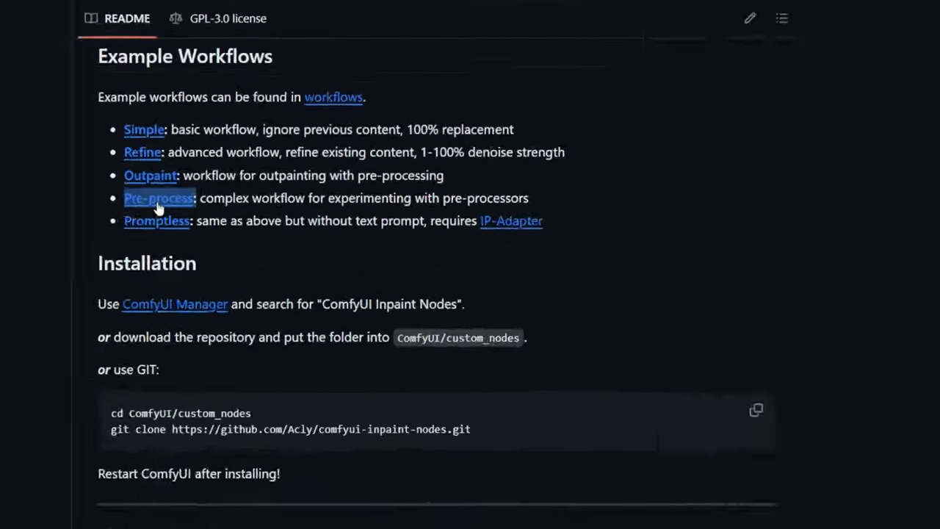
{"action": "left_click", "coordinate": [212, 119]}
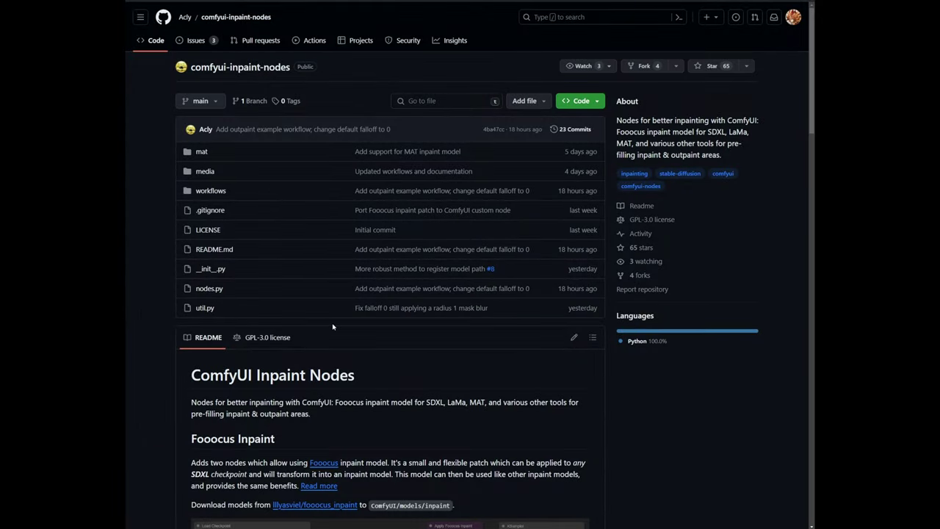
{"action": "scroll", "coordinate": [333, 327], "scroll_direction": "down", "scroll_amount": 15}
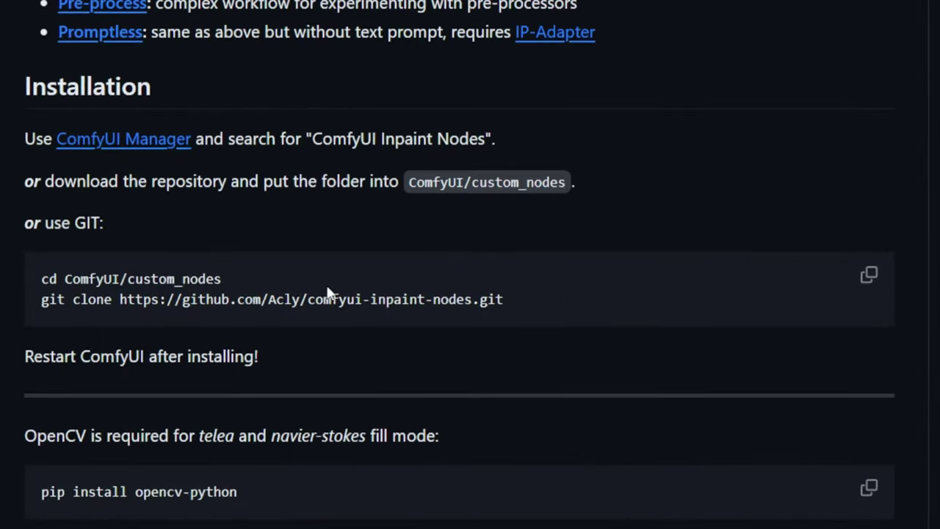
{"action": "scroll", "coordinate": [702, 419], "scroll_direction": "up", "scroll_amount": 15}
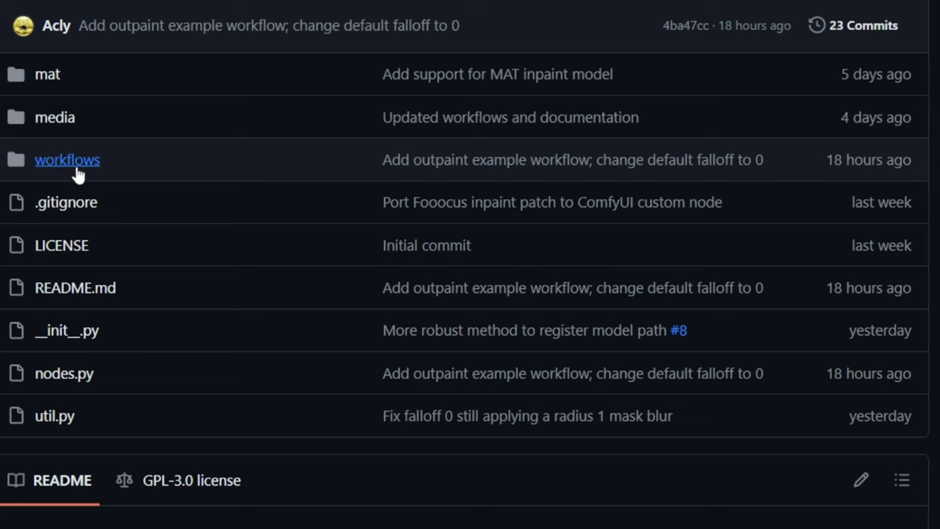
{"action": "left_click", "coordinate": [76, 171]}
{"action": "left_click_drag", "start_coordinate": [467, 286], "coordinate": [246, 83]}
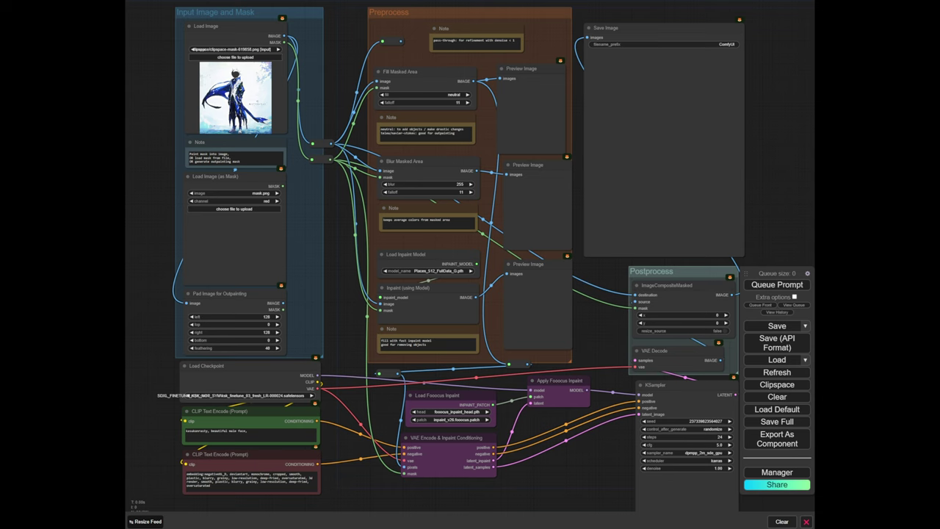
Switch to ComfyUI and examine the Fooocus inpaint workflow's Load Image, Load Checkpoint and two CLIP Text Encode prompt nodes
{"action": "left_click_drag", "start_coordinate": [176, 134], "coordinate": [177, 147]}
{"action": "scroll", "coordinate": [239, 101], "scroll_direction": "up", "scroll_amount": 5}
{"action": "left_click", "coordinate": [239, 101]}
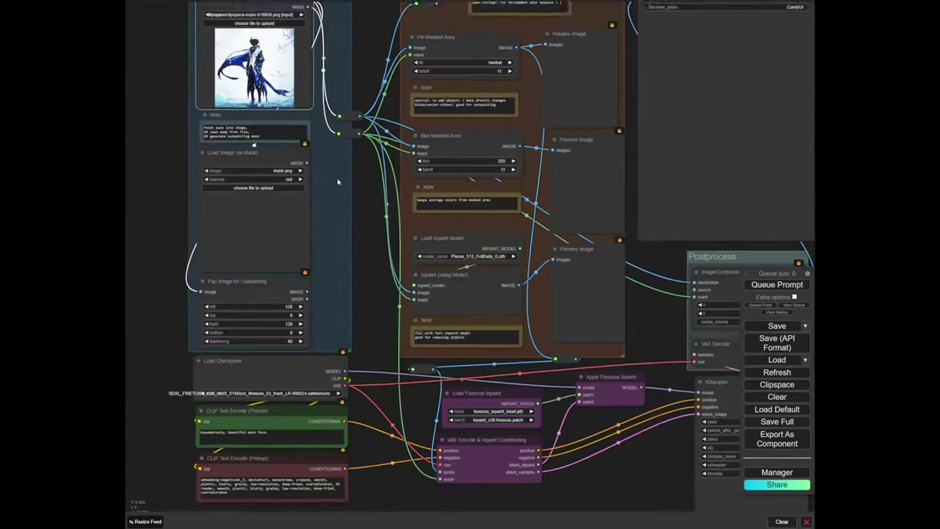
{"action": "scroll", "coordinate": [259, 441], "scroll_direction": "up", "scroll_amount": 2}
{"action": "scroll", "coordinate": [261, 358], "scroll_direction": "up", "scroll_amount": 6}
{"action": "left_click_drag", "start_coordinate": [265, 357], "coordinate": [309, 244]}
{"action": "left_click", "coordinate": [440, 299]}
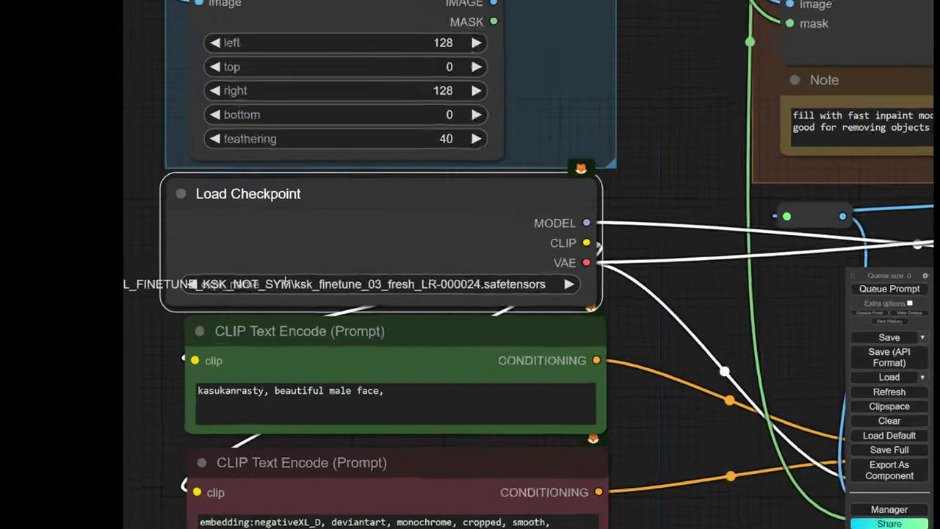
{"action": "scroll", "coordinate": [545, 287], "scroll_direction": "down", "scroll_amount": 6}
{"action": "scroll", "coordinate": [551, 374], "scroll_direction": "up", "scroll_amount": 4}
{"action": "left_click_drag", "start_coordinate": [552, 374], "coordinate": [433, 375]}
{"action": "left_click_drag", "start_coordinate": [337, 335], "coordinate": [304, 335]}
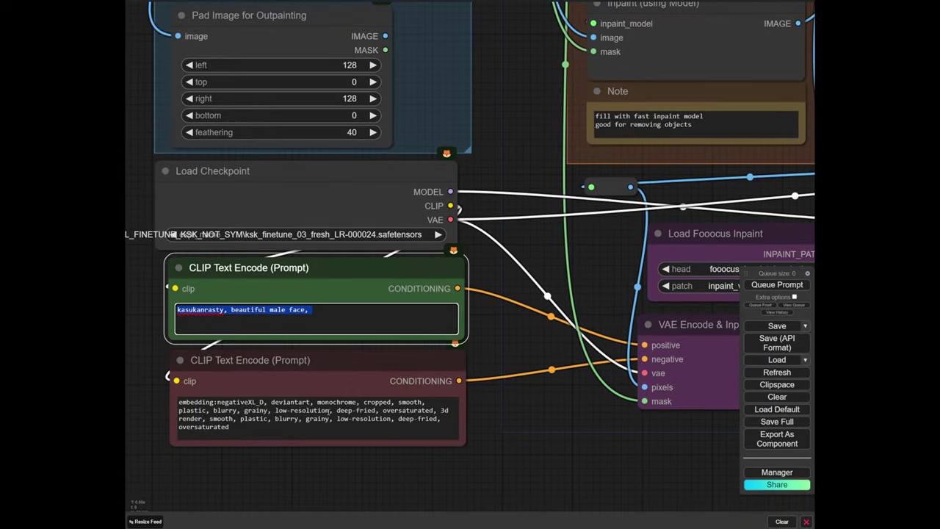
{"action": "left_click", "coordinate": [329, 412]}
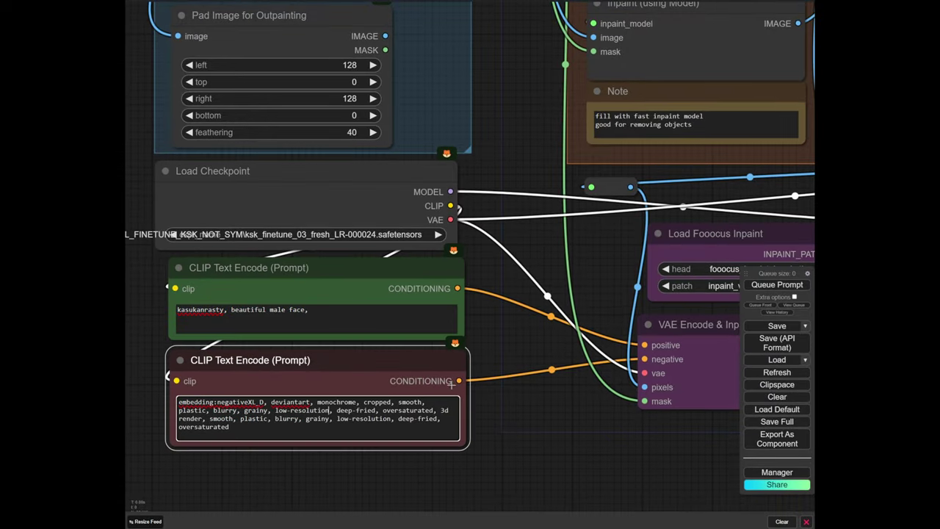
Examine the settings of Load Fooocus Inpaint and the inputs and outputs of VAE Encode & Inpaint Conditioning
{"action": "scroll", "coordinate": [499, 411], "scroll_direction": "down", "scroll_amount": 9}
{"action": "left_click_drag", "start_coordinate": [500, 411], "coordinate": [316, 459]}
{"action": "scroll", "coordinate": [397, 308], "scroll_direction": "up", "scroll_amount": 10}
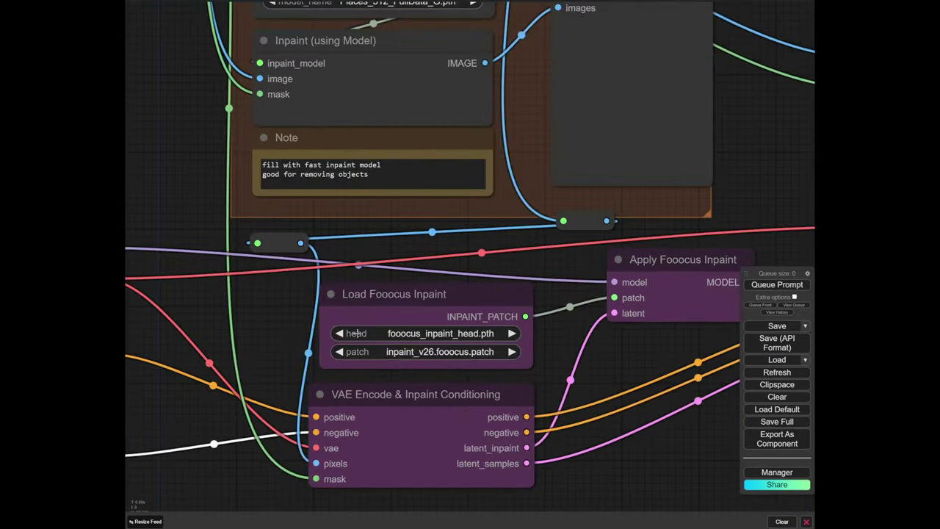
{"action": "left_click", "coordinate": [420, 300]}
{"action": "left_click", "coordinate": [458, 397]}
{"action": "left_click", "coordinate": [420, 301]}
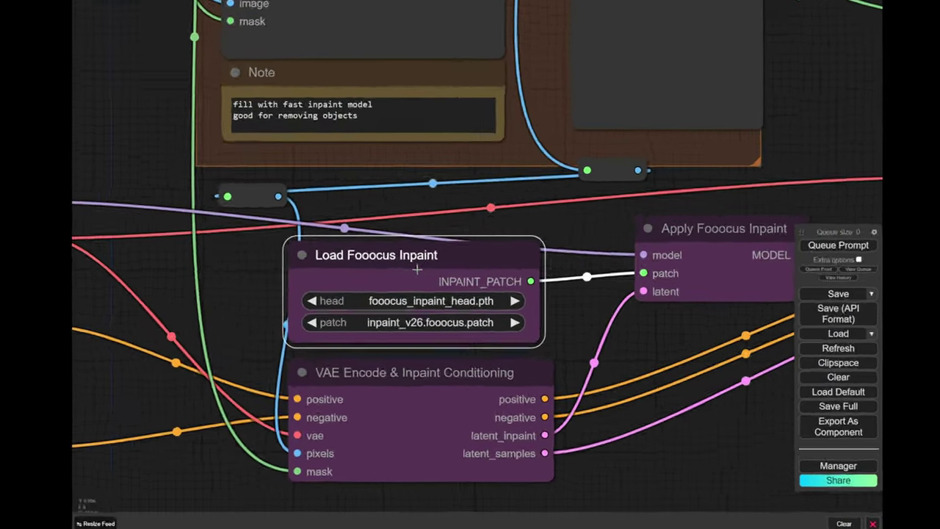
{"action": "scroll", "coordinate": [514, 338], "scroll_direction": "down", "scroll_amount": 4}
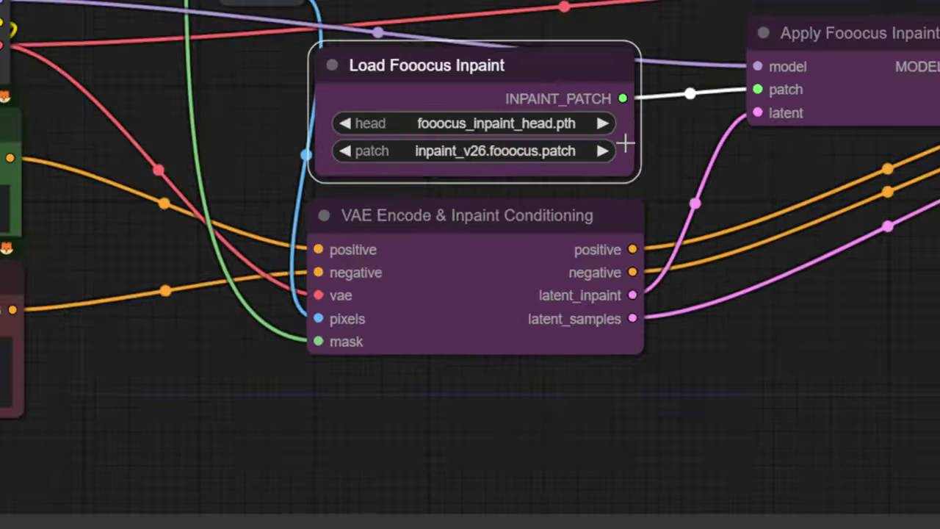
{"action": "left_click", "coordinate": [451, 282]}
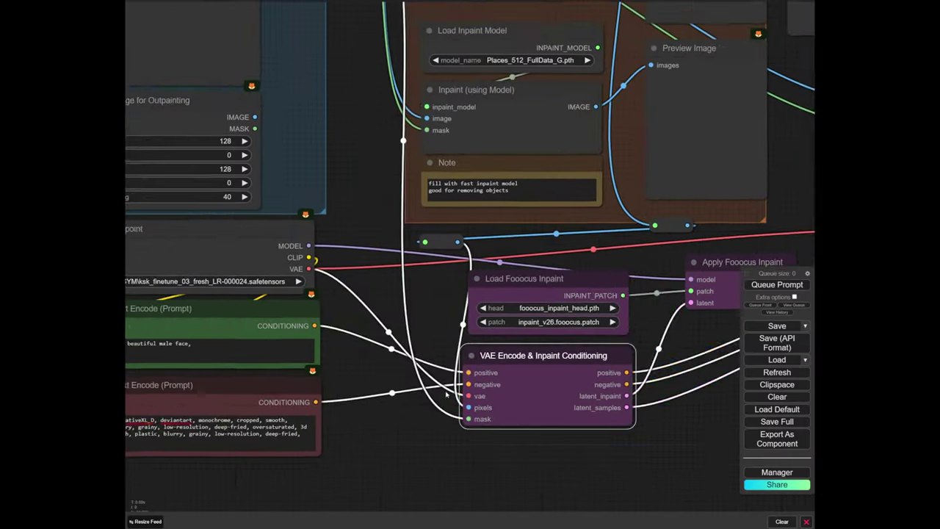
{"action": "left_click_drag", "start_coordinate": [445, 395], "coordinate": [556, 388]}
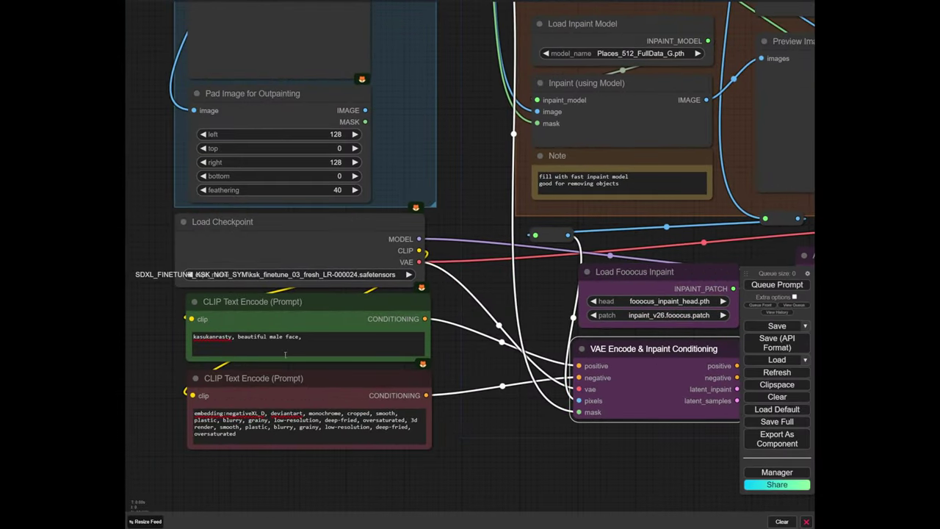
{"action": "left_click_drag", "start_coordinate": [509, 436], "coordinate": [411, 433]}
{"action": "scroll", "coordinate": [520, 355], "scroll_direction": "up", "scroll_amount": 5}
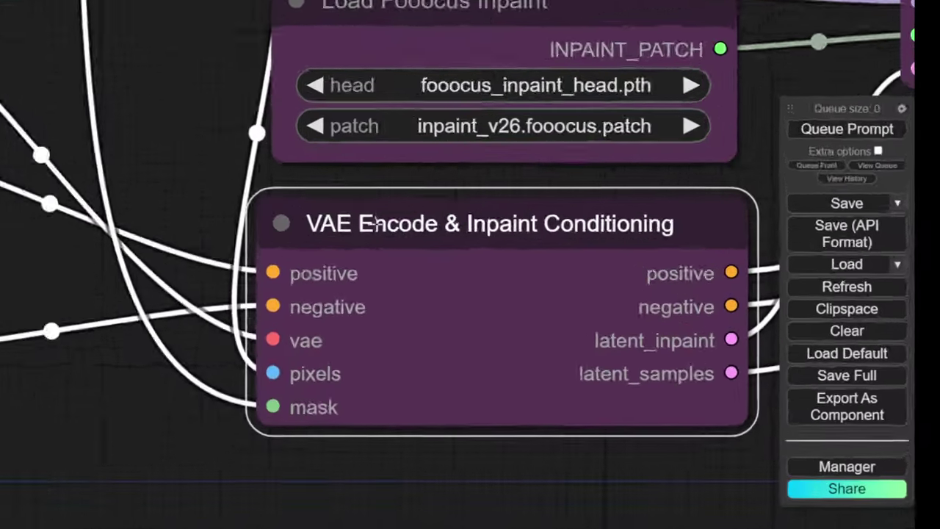
{"action": "scroll", "coordinate": [456, 264], "scroll_direction": "down", "scroll_amount": 10}
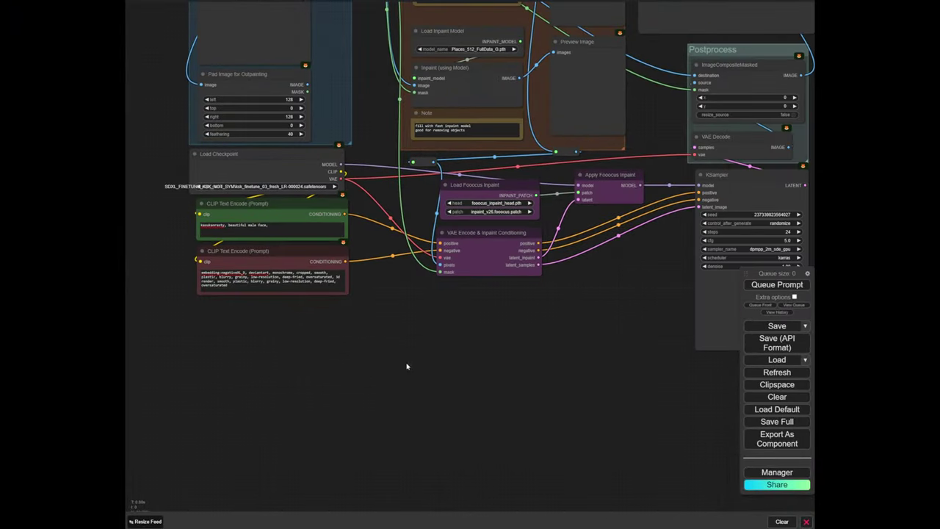
Add a VAE Encode (for Inpainting) node and place it in the empty space below VAE Encode & Inpaint Conditioning
{"action": "double_click", "coordinate": [406, 366]}
{"action": "type", "text": "vae"}
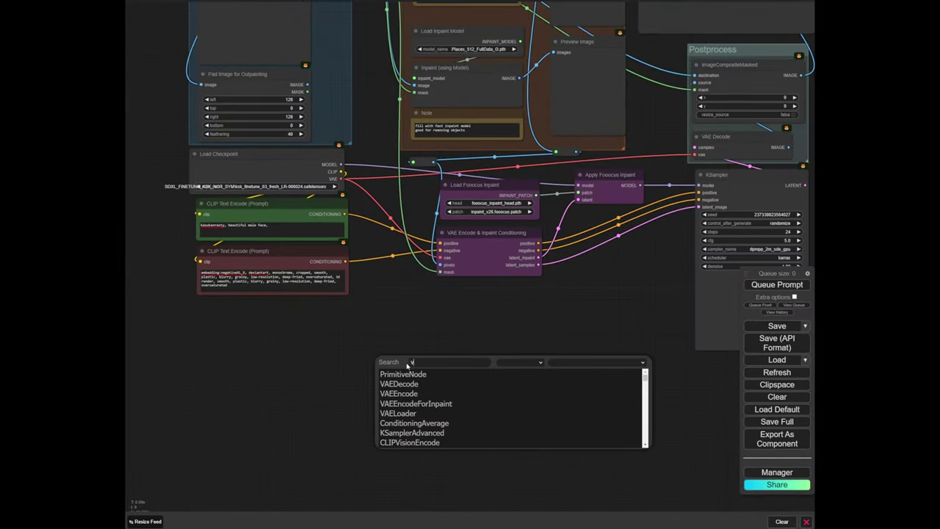
{"action": "key", "text": "Down"}
{"action": "key", "text": "Down"}
{"action": "key", "text": "Return"}
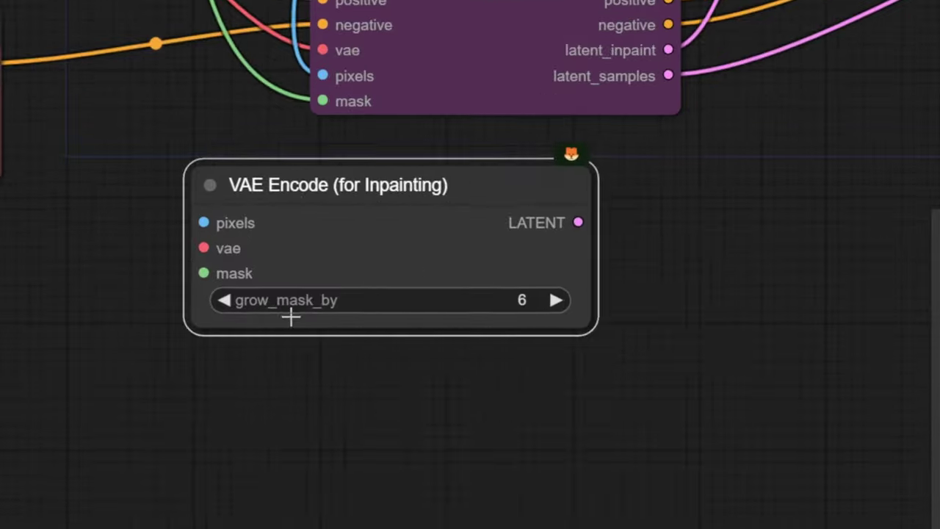
{"action": "left_click_drag", "start_coordinate": [383, 252], "coordinate": [235, 485]}
Nudge the Apply Fooocus Inpaint node slightly up and left, and inspect its model, patch and latent connections
{"action": "scroll", "coordinate": [480, 307], "scroll_direction": "up", "scroll_amount": 2}
{"action": "scroll", "coordinate": [235, 485], "scroll_direction": "down", "scroll_amount": 3}
{"action": "left_click_drag", "start_coordinate": [577, 268], "coordinate": [174, 441]}
{"action": "scroll", "coordinate": [174, 442], "scroll_direction": "up", "scroll_amount": 4}
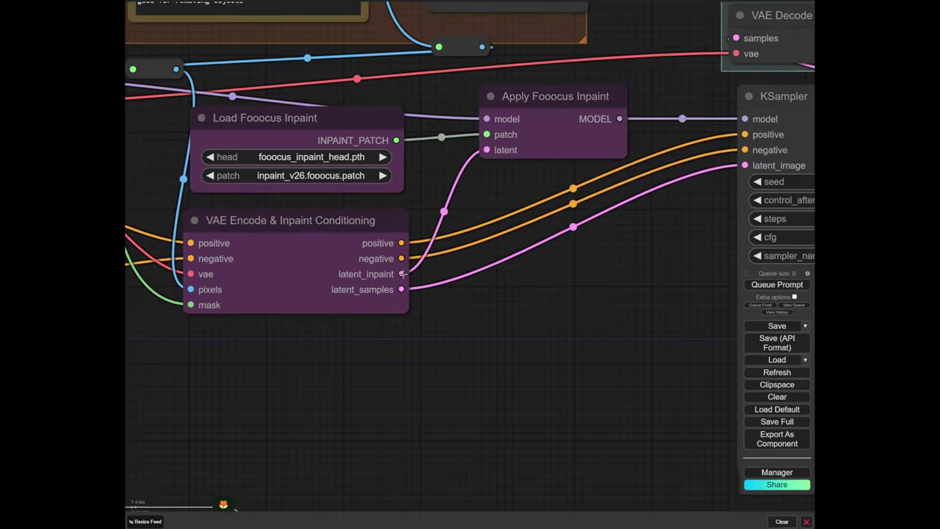
{"action": "left_click_drag", "start_coordinate": [536, 125], "coordinate": [530, 113]}
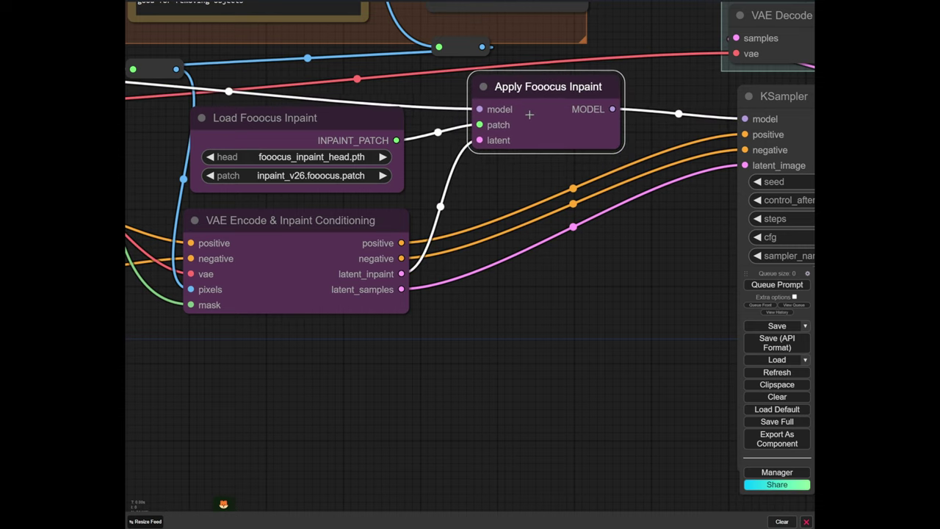
{"action": "scroll", "coordinate": [502, 123], "scroll_direction": "down", "scroll_amount": 3}
{"action": "left_click_drag", "start_coordinate": [520, 155], "coordinate": [497, 245]}
{"action": "scroll", "coordinate": [382, 218], "scroll_direction": "up", "scroll_amount": 3}
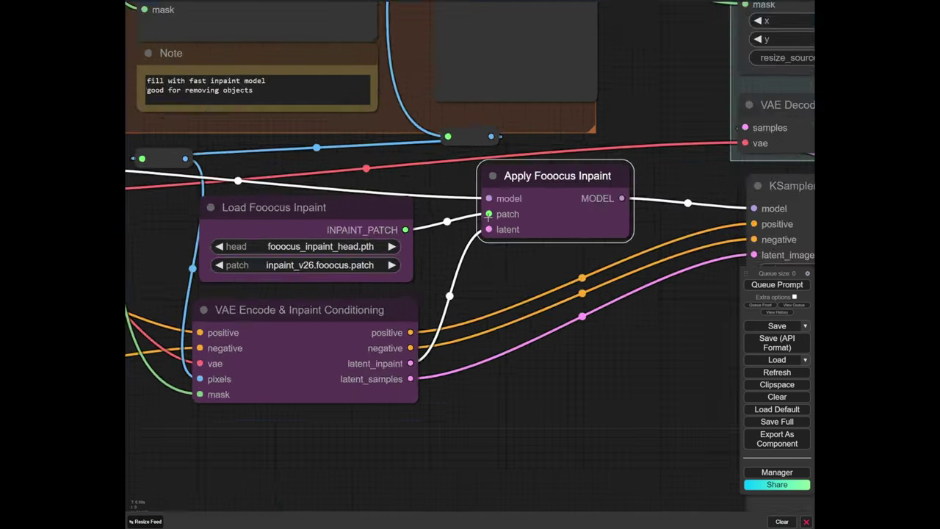
Trace the links from Load Checkpoint through Apply Fooocus Inpaint and from VAE Encode & Inpaint Conditioning to the KSampler
{"action": "scroll", "coordinate": [487, 217], "scroll_direction": "down", "scroll_amount": 4}
{"action": "scroll", "coordinate": [520, 210], "scroll_direction": "down", "scroll_amount": 4}
{"action": "scroll", "coordinate": [147, 176], "scroll_direction": "up", "scroll_amount": 2}
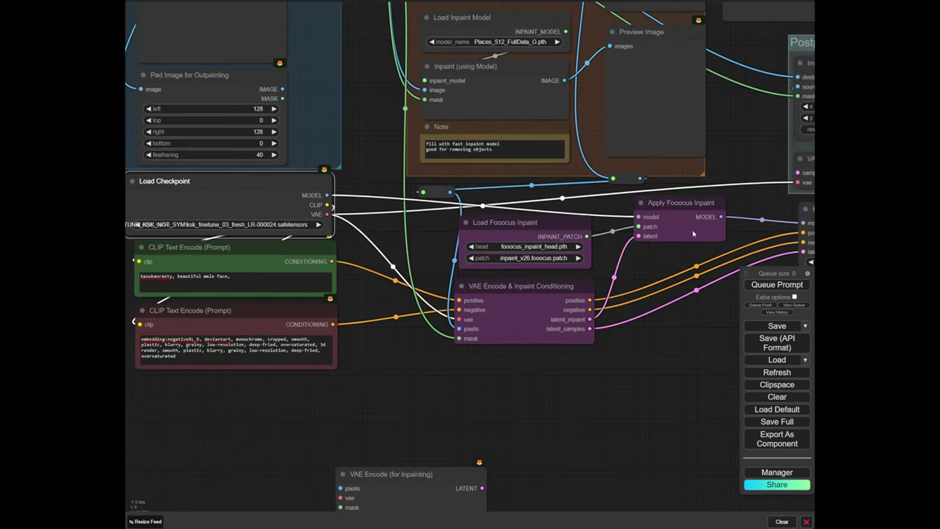
{"action": "scroll", "coordinate": [429, 233], "scroll_direction": "up", "scroll_amount": 3}
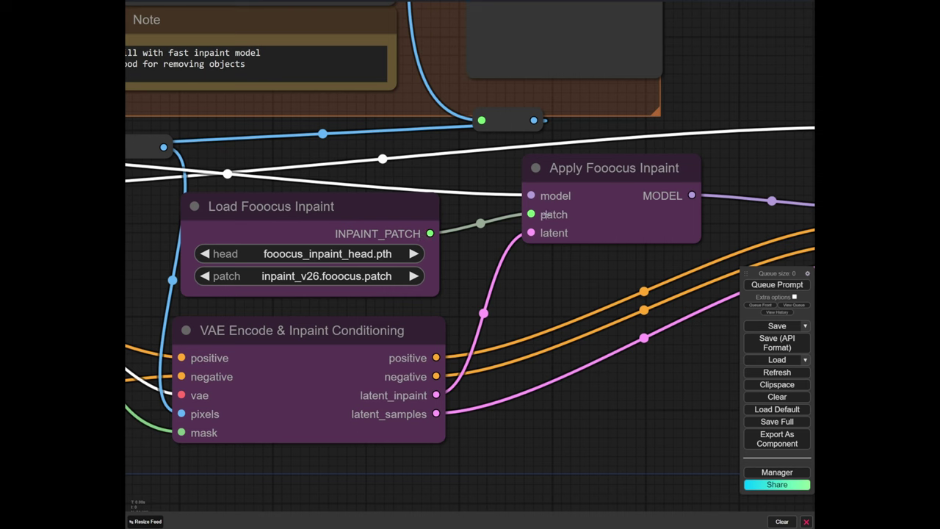
{"action": "scroll", "coordinate": [527, 320], "scroll_direction": "down", "scroll_amount": 2}
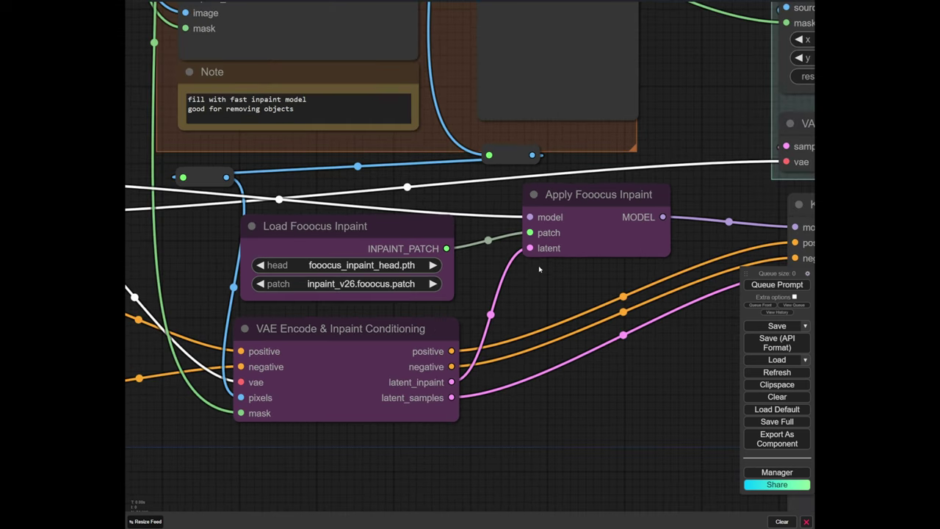
{"action": "left_click_drag", "start_coordinate": [495, 367], "coordinate": [358, 360]}
{"action": "scroll", "coordinate": [337, 363], "scroll_direction": "down", "scroll_amount": 1}
{"action": "mouse_move", "coordinate": [290, 390]}
{"action": "left_mouse_down"}
{"action": "mouse_move", "coordinate": [301, 389]}
{"action": "mouse_move", "coordinate": [285, 393]}
{"action": "left_mouse_up"}
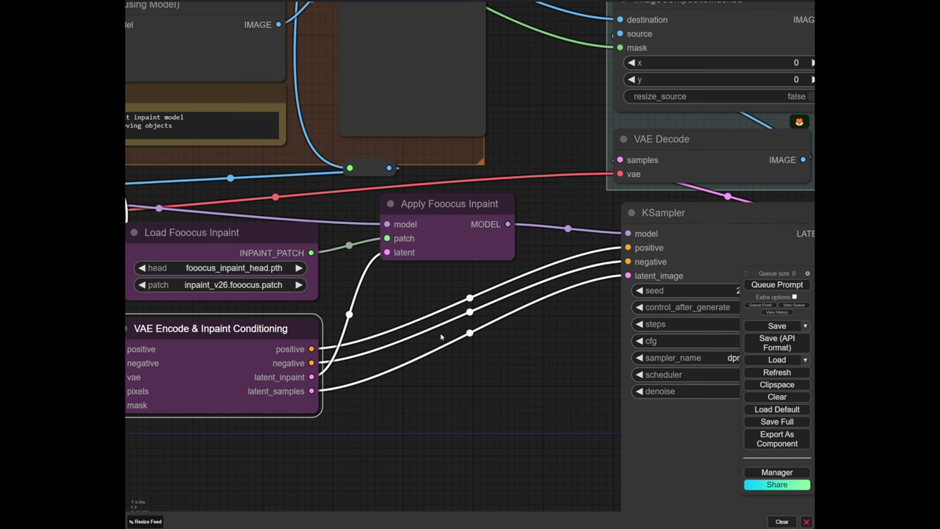
Switch to the comfyui-inpaint-nodes GitHub page and read the README through to the Fill Masked section under Inpaint Pre-processing
{"action": "scroll", "coordinate": [298, 404], "scroll_direction": "down", "scroll_amount": 8}
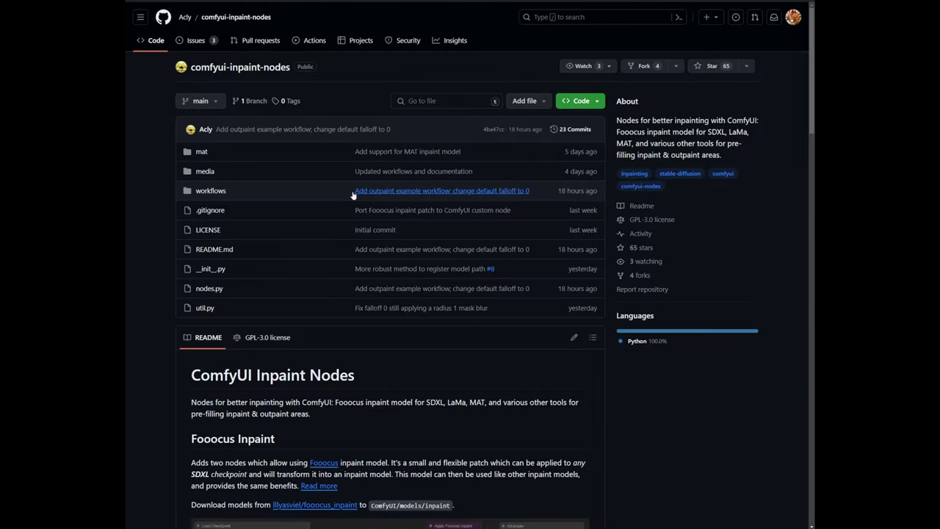
{"action": "scroll", "coordinate": [325, 279], "scroll_direction": "down", "scroll_amount": 15}
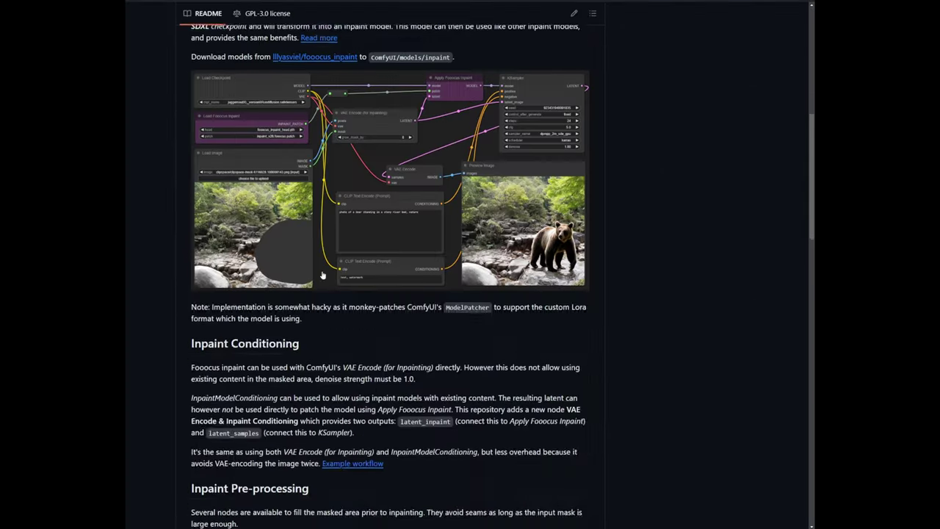
{"action": "scroll", "coordinate": [325, 279], "scroll_direction": "up", "scroll_amount": 4}
{"action": "scroll", "coordinate": [242, 168], "scroll_direction": "down", "scroll_amount": 1}
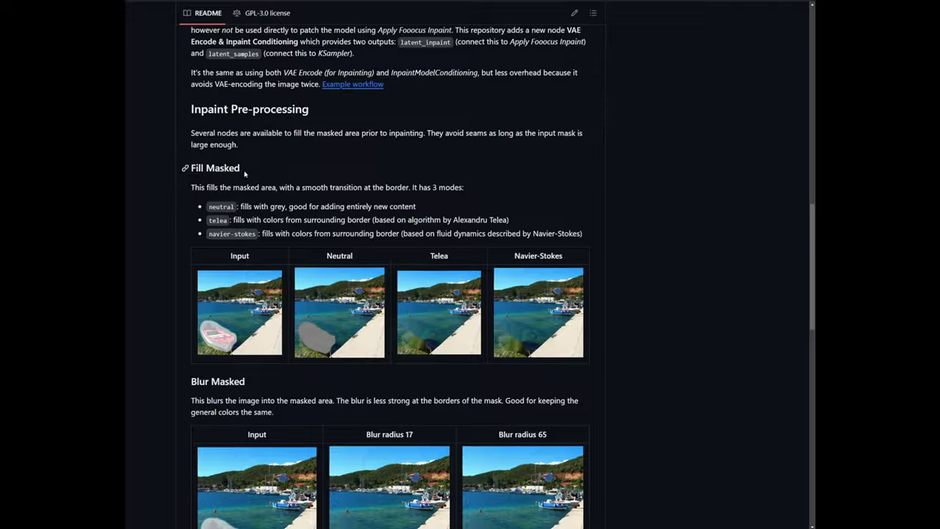
{"action": "left_click_drag", "start_coordinate": [202, 182], "coordinate": [132, 137]}
{"action": "left_click", "coordinate": [142, 141]}
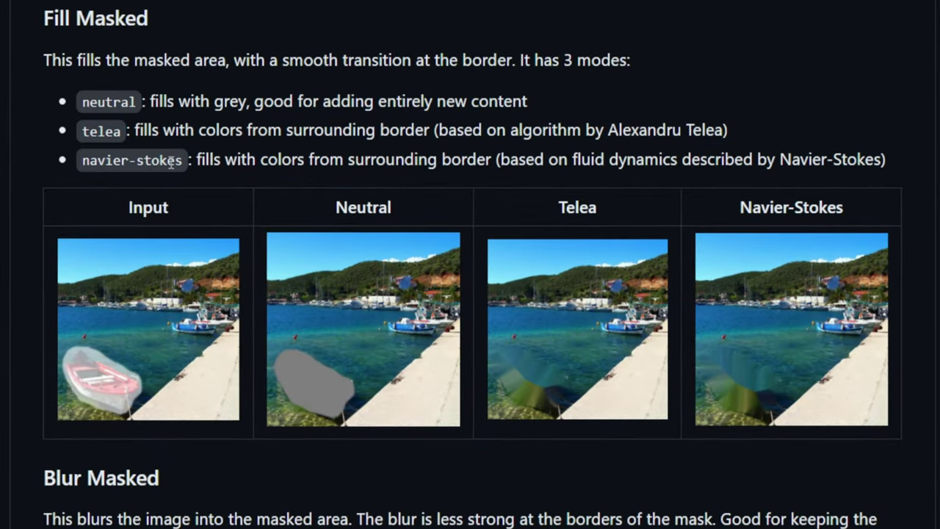
Highlight and read the Fill Masked mode descriptions for neutral, telea and navier-stokes
{"action": "left_click_drag", "start_coordinate": [183, 160], "coordinate": [85, 162]}
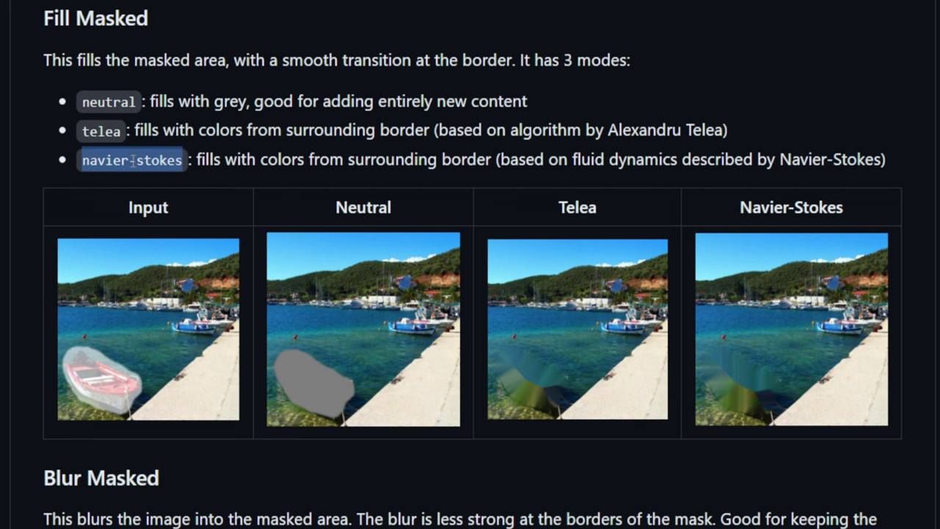
{"action": "triple_click", "coordinate": [164, 159]}
{"action": "left_click", "coordinate": [164, 156]}
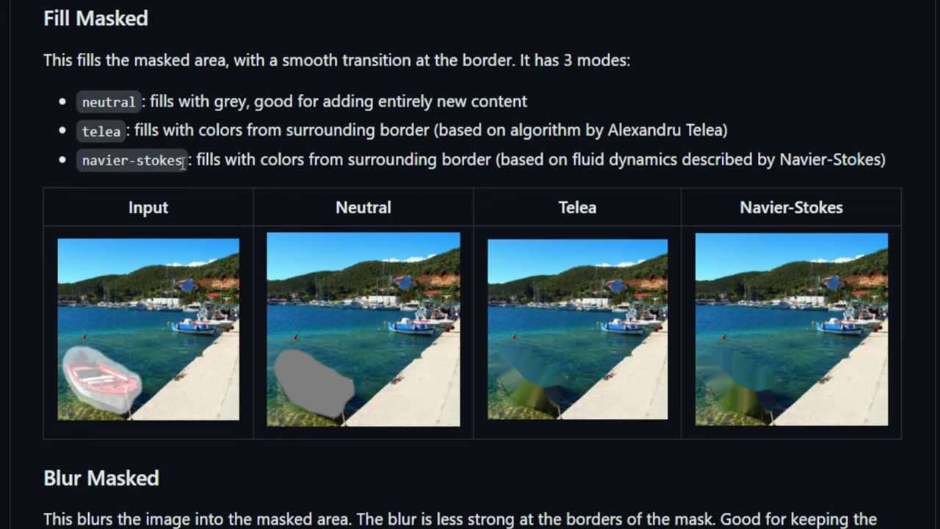
{"action": "left_click_drag", "start_coordinate": [183, 160], "coordinate": [85, 168]}
{"action": "scroll", "coordinate": [85, 168], "scroll_direction": "up", "scroll_amount": 3}
{"action": "left_click_drag", "start_coordinate": [84, 336], "coordinate": [139, 342]}
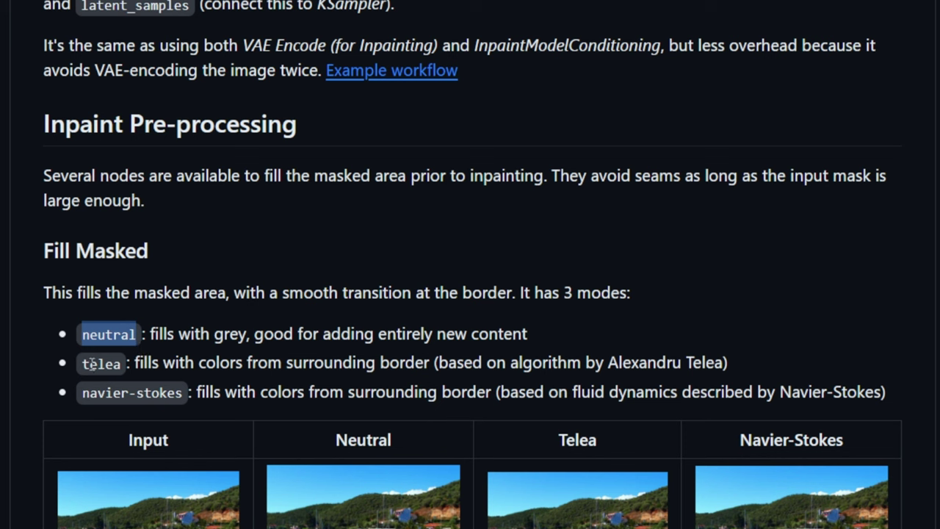
{"action": "left_click_drag", "start_coordinate": [92, 364], "coordinate": [121, 363]}
{"action": "left_click", "coordinate": [124, 339]}
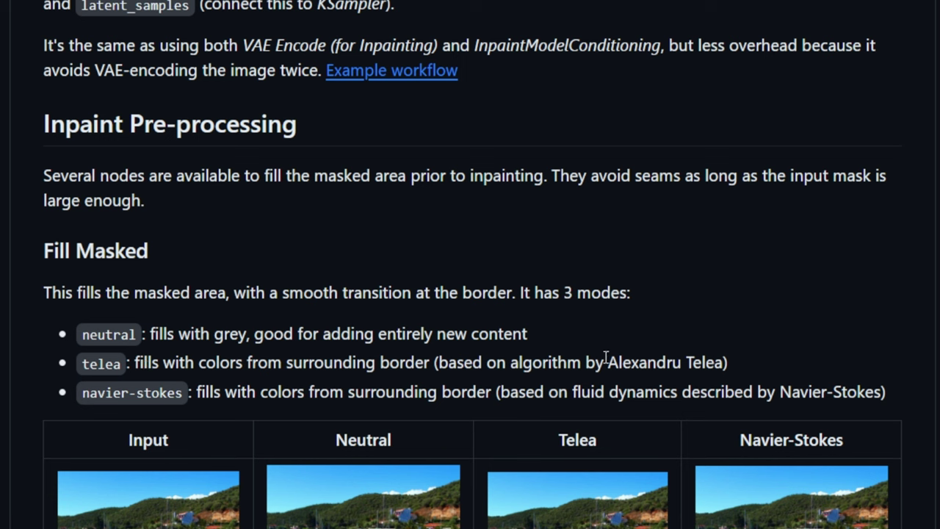
Look up the paper "An Image Inpainting Technique Based on the Fast Marching Method" behind telea and view its fruit basket example
{"action": "left_click_drag", "start_coordinate": [609, 363], "coordinate": [726, 360]}
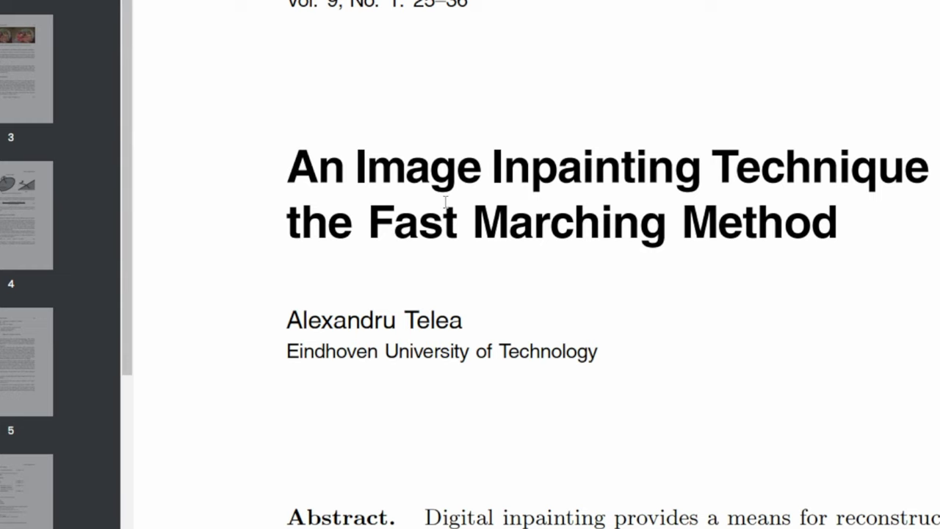
{"action": "left_click_drag", "start_coordinate": [286, 161], "coordinate": [939, 172]}
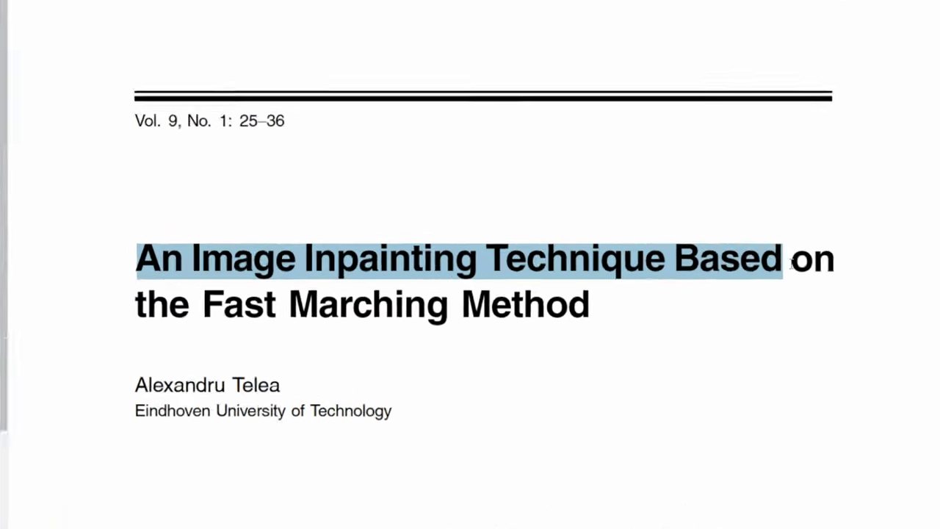
{"action": "left_click", "coordinate": [551, 294]}
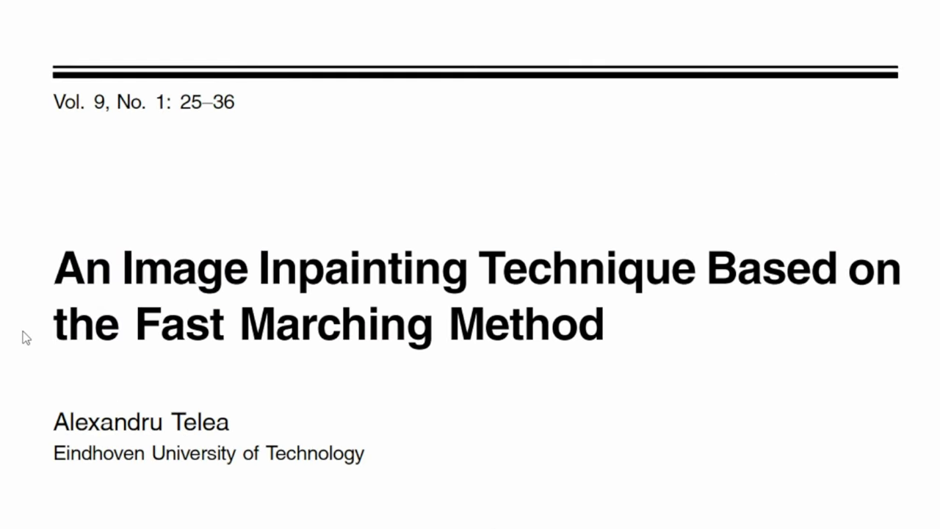
{"action": "scroll", "coordinate": [155, 114], "scroll_direction": "down", "scroll_amount": 2}
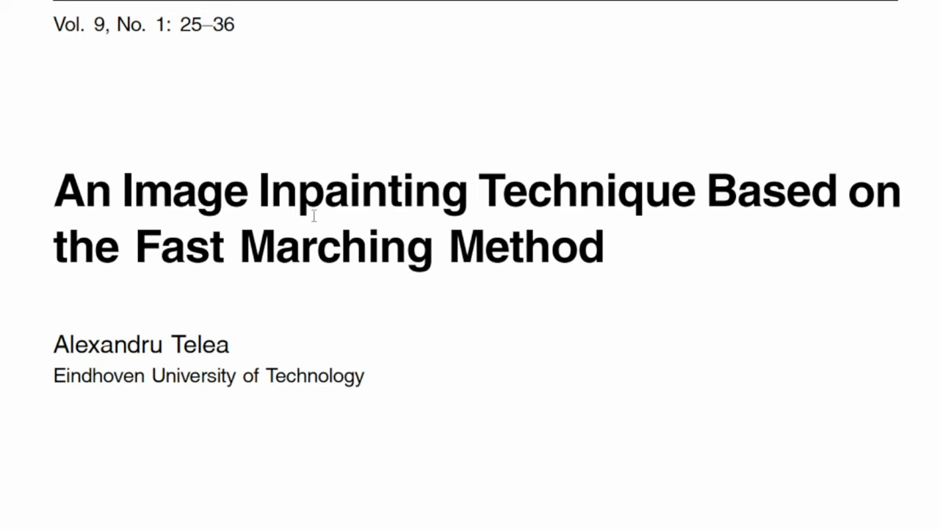
{"action": "scroll", "coordinate": [521, 258], "scroll_direction": "down", "scroll_amount": 20}
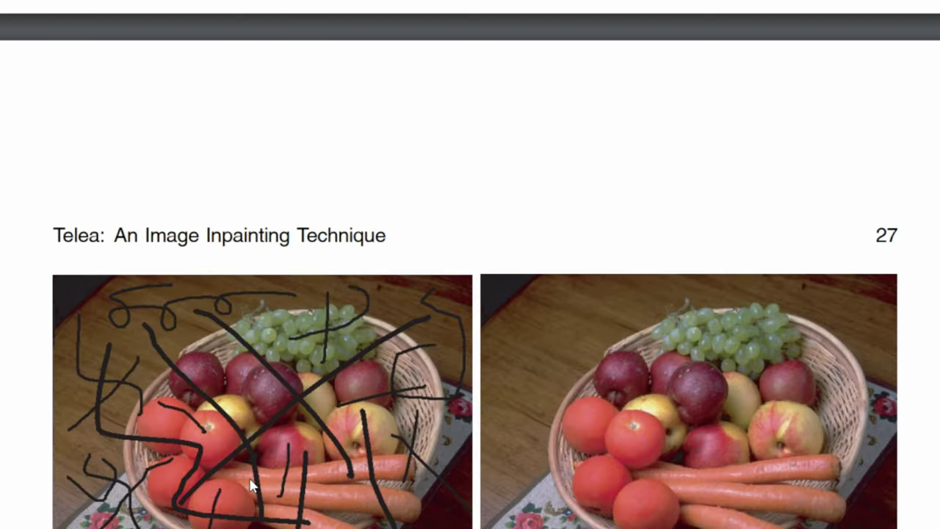
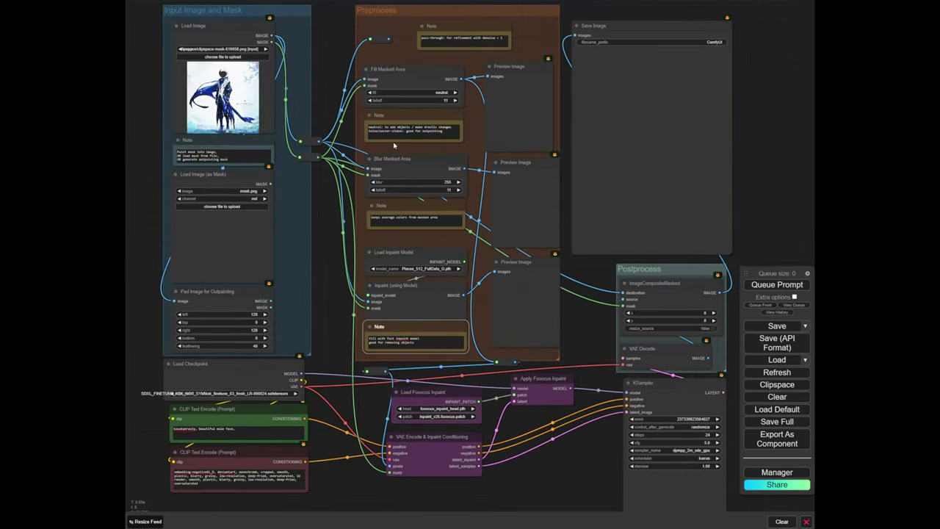
Switch back to the ComfyUI workflow and examine the fill mode options of the Fill Masked Area node without changing them
{"action": "scroll", "coordinate": [342, 59], "scroll_direction": "up", "scroll_amount": 5}
{"action": "left_click_drag", "start_coordinate": [342, 60], "coordinate": [348, 157]}
{"action": "left_click", "coordinate": [437, 178]}
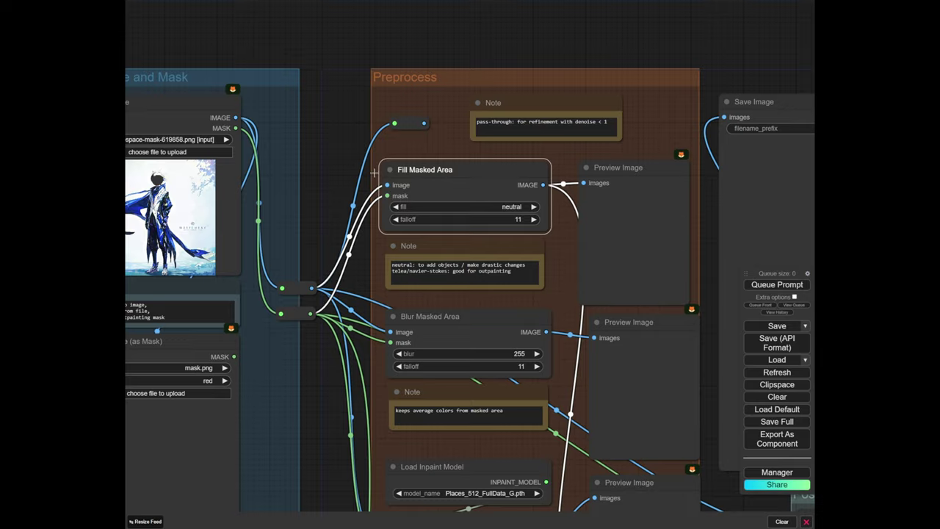
{"action": "scroll", "coordinate": [375, 173], "scroll_direction": "up", "scroll_amount": 6}
{"action": "left_click", "coordinate": [448, 227]}
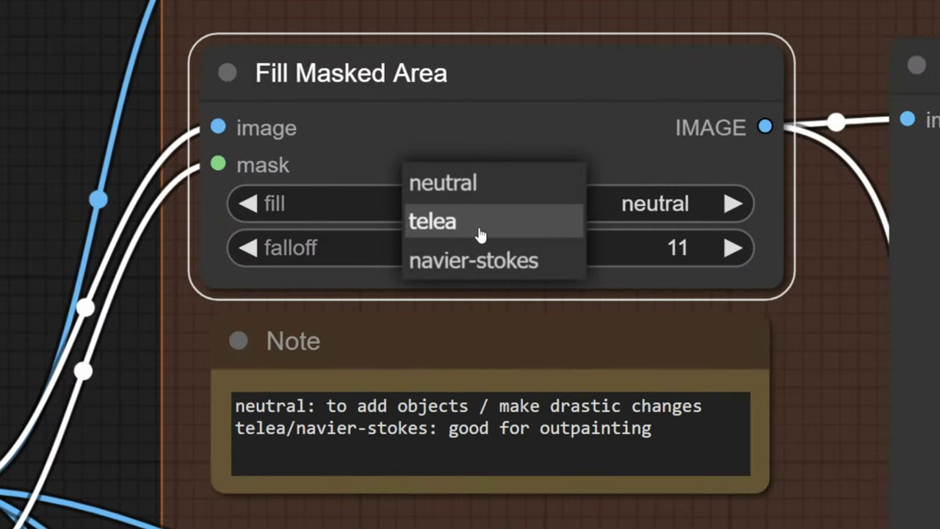
{"action": "left_click", "coordinate": [28, 110]}
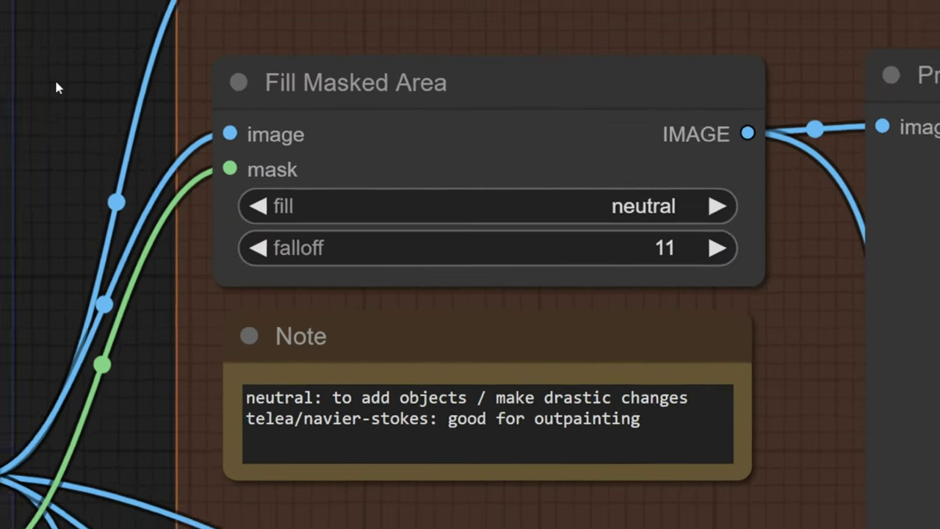
Inspect the masked face in Load Image and trace its image and mask links through Fill Masked Area to Preview Image
{"action": "scroll", "coordinate": [30, 77], "scroll_direction": "down", "scroll_amount": 5}
{"action": "left_click_drag", "start_coordinate": [29, 77], "coordinate": [576, 152]}
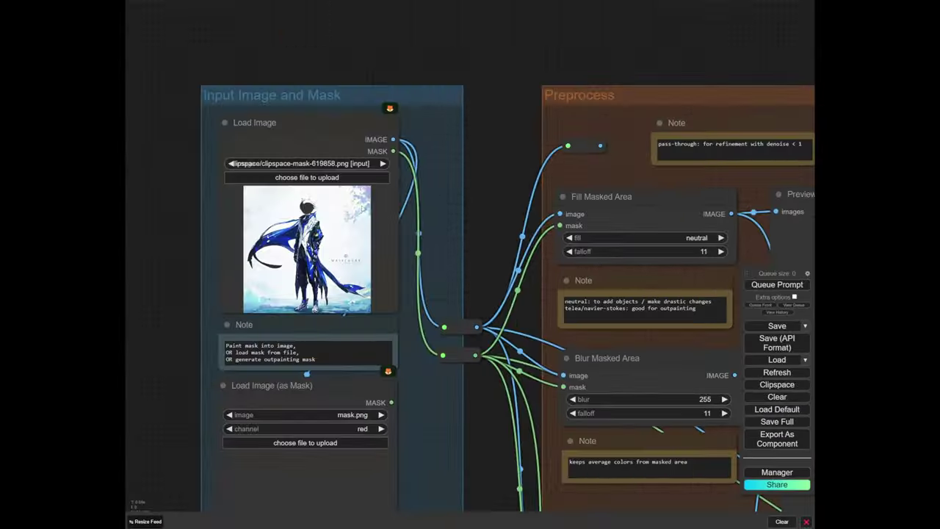
{"action": "scroll", "coordinate": [363, 207], "scroll_direction": "up", "scroll_amount": 10}
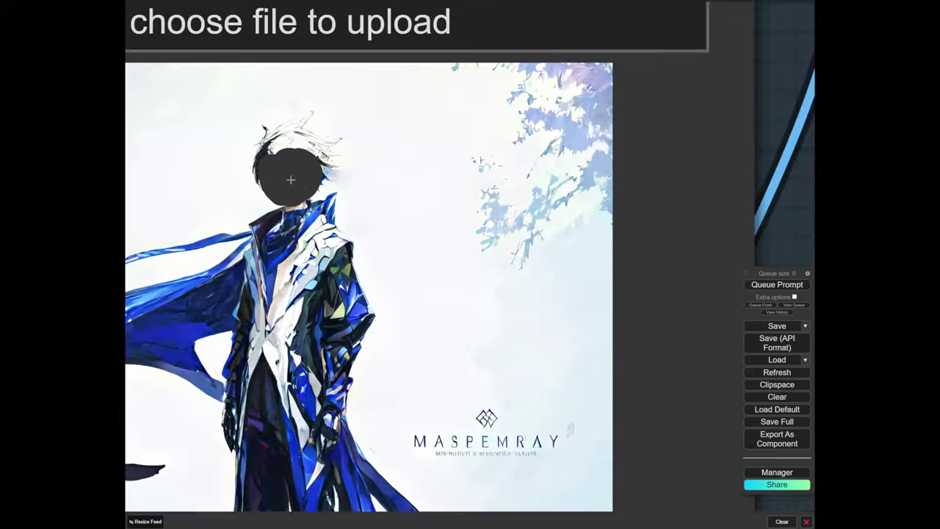
{"action": "scroll", "coordinate": [276, 158], "scroll_direction": "down", "scroll_amount": 5}
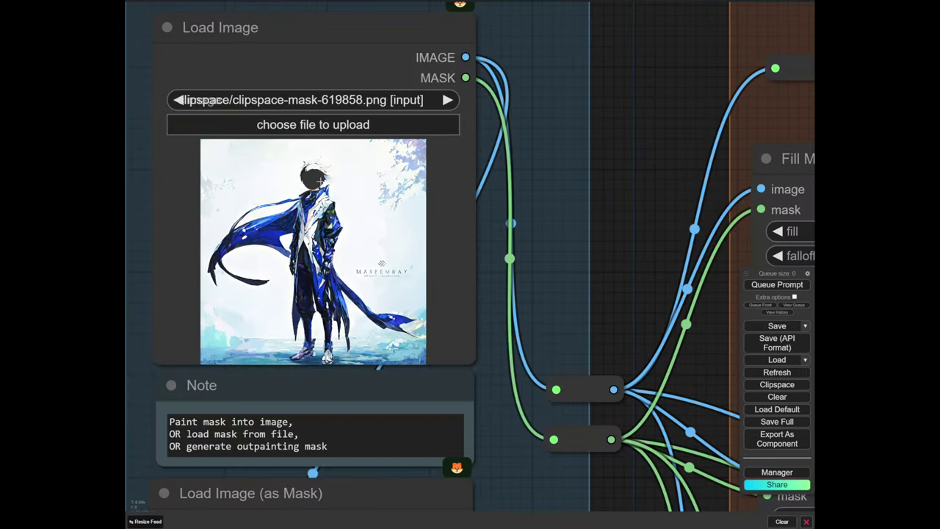
{"action": "scroll", "coordinate": [465, 207], "scroll_direction": "down", "scroll_amount": 6}
{"action": "left_click_drag", "start_coordinate": [554, 204], "coordinate": [349, 204]}
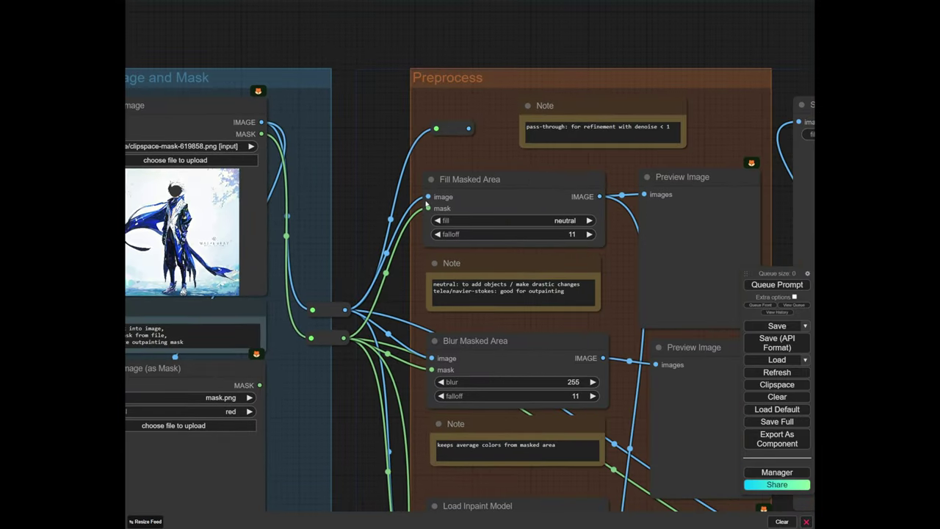
{"action": "left_click_drag", "start_coordinate": [204, 202], "coordinate": [307, 199]}
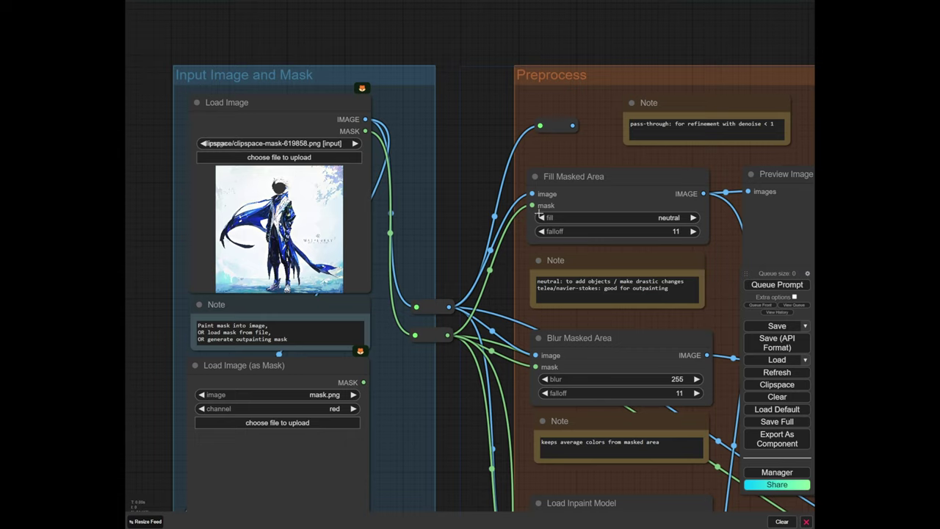
{"action": "left_click_drag", "start_coordinate": [605, 225], "coordinate": [433, 220]}
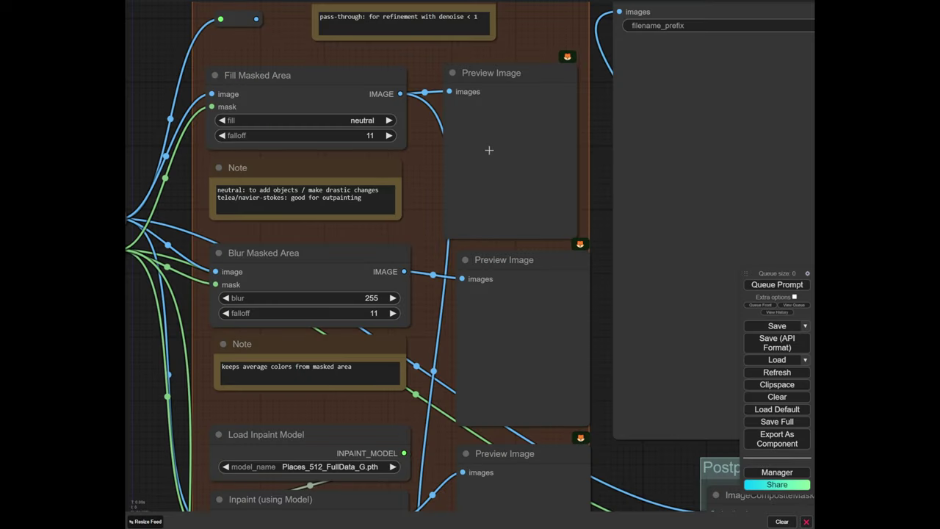
Trace the Fill Masked Area image output through the two reroute nodes to the pixels input of VAE Encode & Inpaint Conditioning
{"action": "scroll", "coordinate": [505, 183], "scroll_direction": "down", "scroll_amount": 3}
{"action": "left_click_drag", "start_coordinate": [482, 262], "coordinate": [391, 97]}
{"action": "scroll", "coordinate": [392, 328], "scroll_direction": "up", "scroll_amount": 2}
{"action": "left_click_drag", "start_coordinate": [401, 379], "coordinate": [391, 387]}
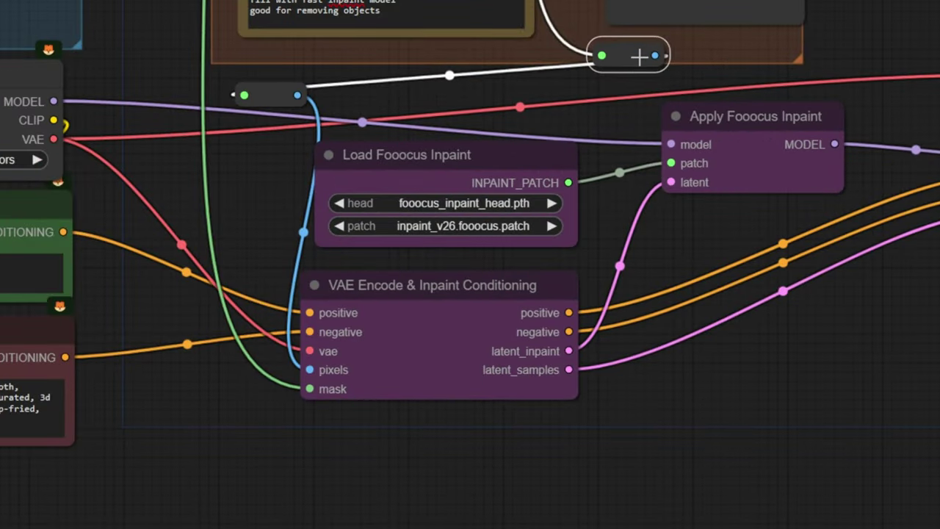
{"action": "mouse_move", "coordinate": [639, 57]}
{"action": "left_mouse_down"}
{"action": "mouse_move", "coordinate": [661, 61]}
{"action": "mouse_move", "coordinate": [632, 77]}
{"action": "mouse_move", "coordinate": [649, 70]}
{"action": "left_mouse_up"}
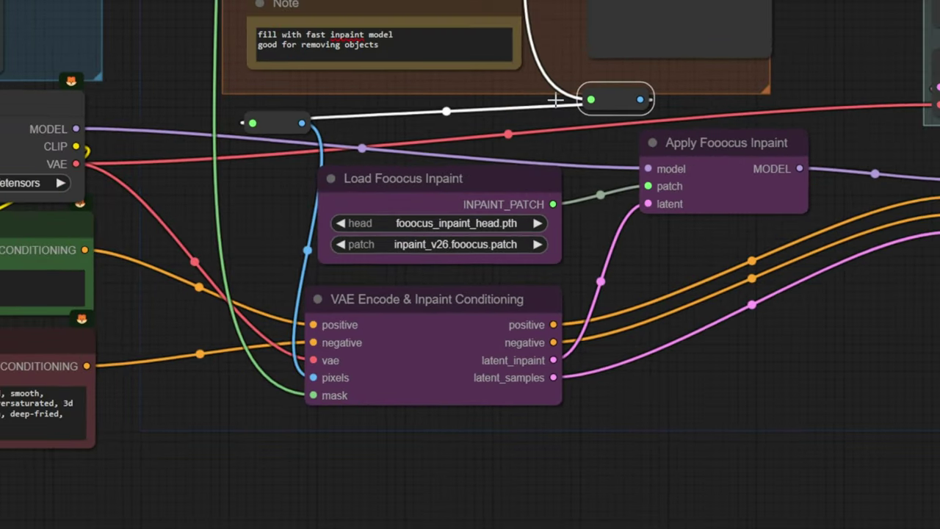
{"action": "left_click_drag", "start_coordinate": [270, 95], "coordinate": [268, 91]}
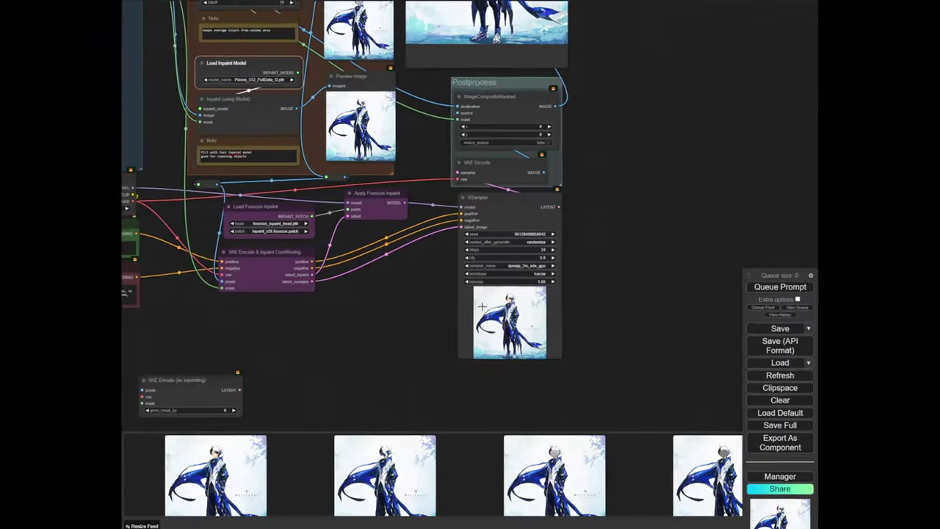
Review the generated images across the workflow, focusing on the Fill Masked Area preview and its fill mode options
{"action": "left_click_drag", "start_coordinate": [330, 320], "coordinate": [458, 333]}
{"action": "scroll", "coordinate": [485, 265], "scroll_direction": "down", "scroll_amount": 5}
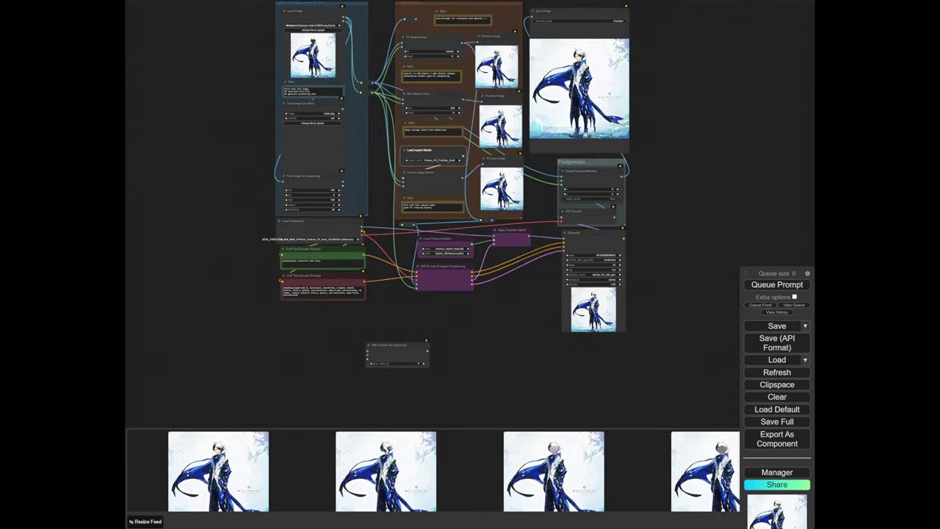
{"action": "left_click_drag", "start_coordinate": [426, 198], "coordinate": [410, 237]}
{"action": "scroll", "coordinate": [410, 237], "scroll_direction": "up", "scroll_amount": 10}
{"action": "scroll", "coordinate": [339, 163], "scroll_direction": "up", "scroll_amount": 9}
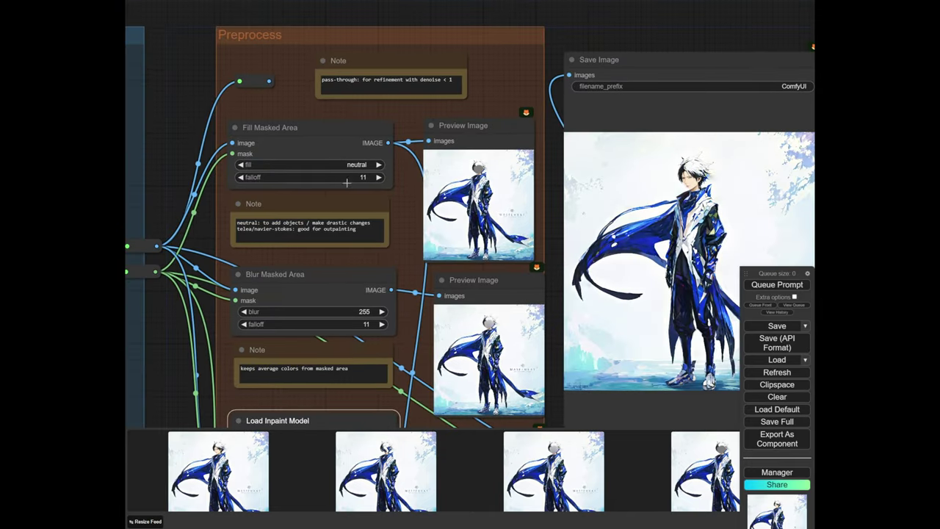
{"action": "left_click", "coordinate": [359, 155]}
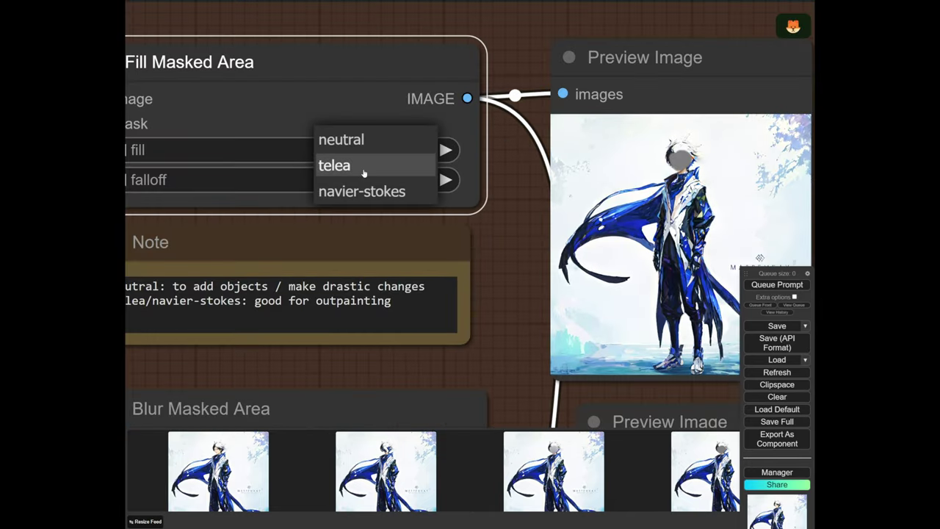
{"action": "left_click", "coordinate": [362, 170]}
Place copies of Fill Masked Area and Preview Image above the Preprocess group, keeping the fill node's image and mask links
{"action": "scroll", "coordinate": [444, 173], "scroll_direction": "down", "scroll_amount": 10}
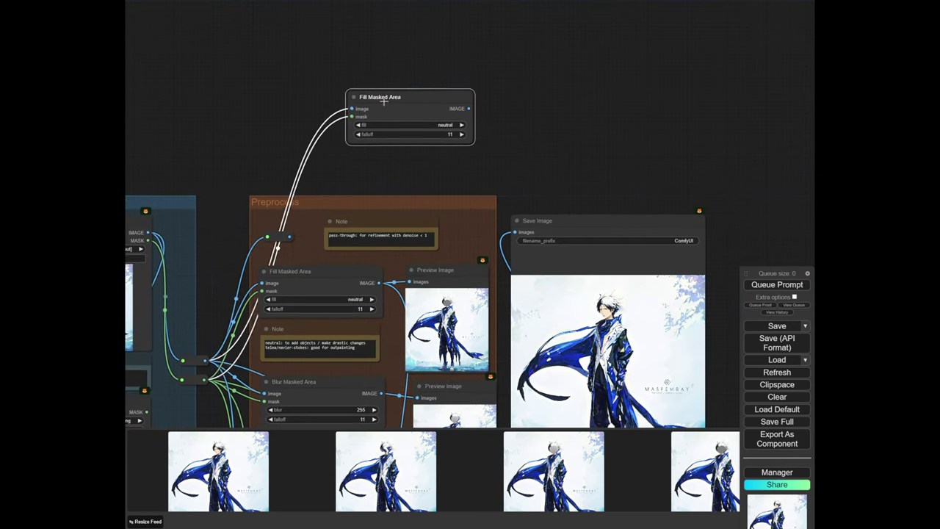
{"action": "left_click", "coordinate": [454, 289]}
{"action": "key", "text": "ctrl+v"}
{"action": "scroll", "coordinate": [516, 104], "scroll_direction": "down", "scroll_amount": 6}
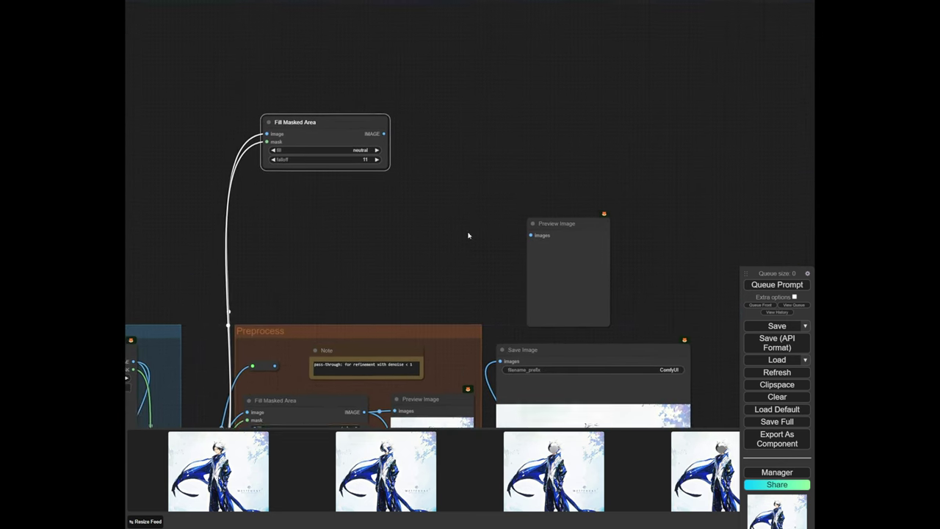
Duplicate the original Fill Masked Area and Preview Image pair with its incoming links and place it above the Preprocess group
{"action": "left_click", "coordinate": [438, 348]}
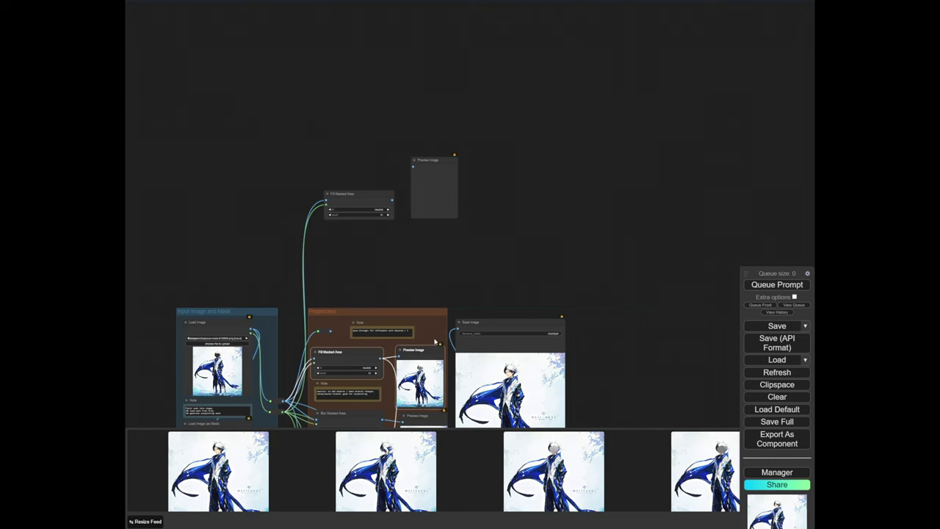
{"action": "key", "text": "ctrl+shift+v"}
{"action": "left_click_drag", "start_coordinate": [416, 101], "coordinate": [369, 100]}
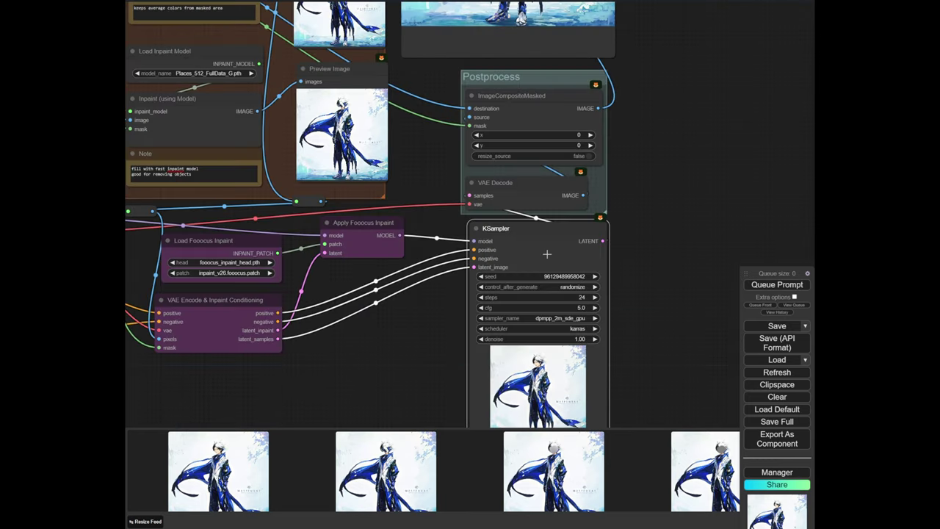
Mute the KSampler and set the fill mode of the lower copied Fill Masked Area to telea
{"action": "key", "text": "ctrl+m"}
{"action": "scroll", "coordinate": [577, 113], "scroll_direction": "down", "scroll_amount": 8}
{"action": "scroll", "coordinate": [377, 140], "scroll_direction": "up", "scroll_amount": 8}
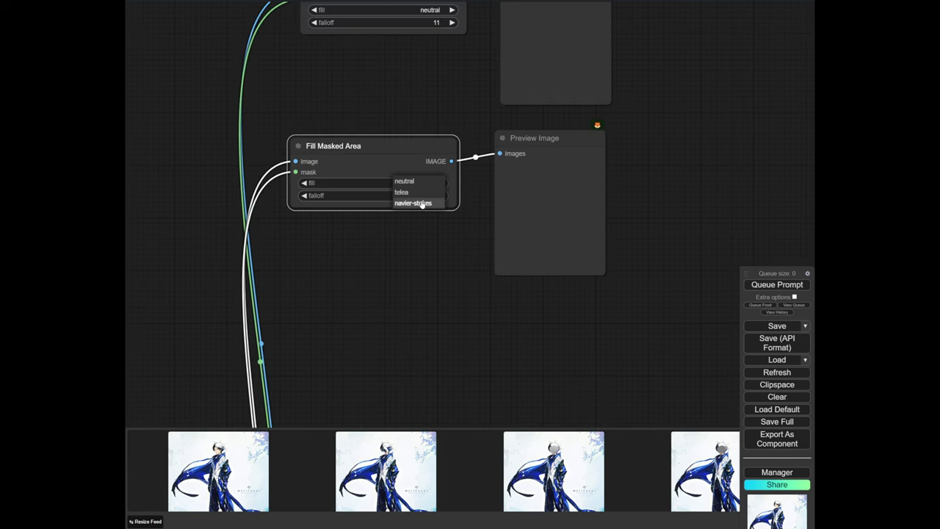
{"action": "left_click", "coordinate": [415, 205]}
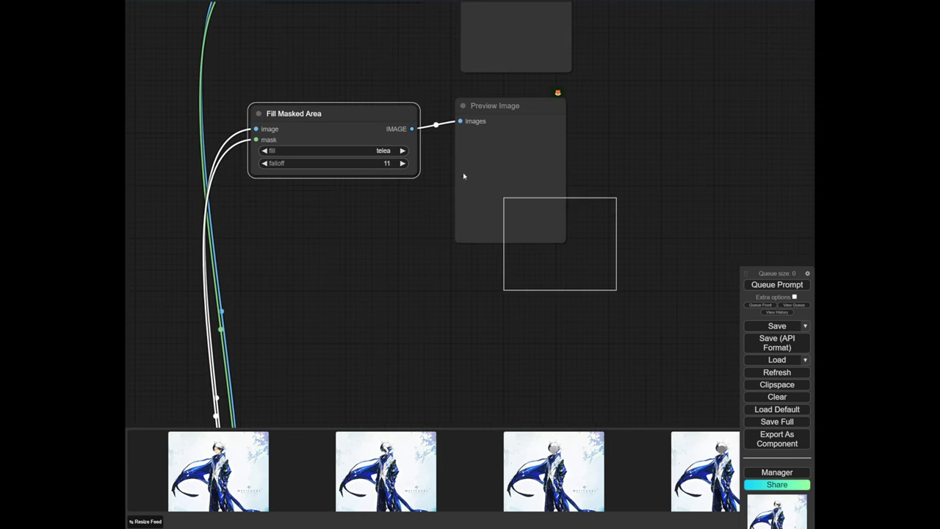
Add a third linked Fill Masked Area and Preview Image pair below the telea pair for the navier-stokes fill
{"action": "left_click", "coordinate": [411, 319]}
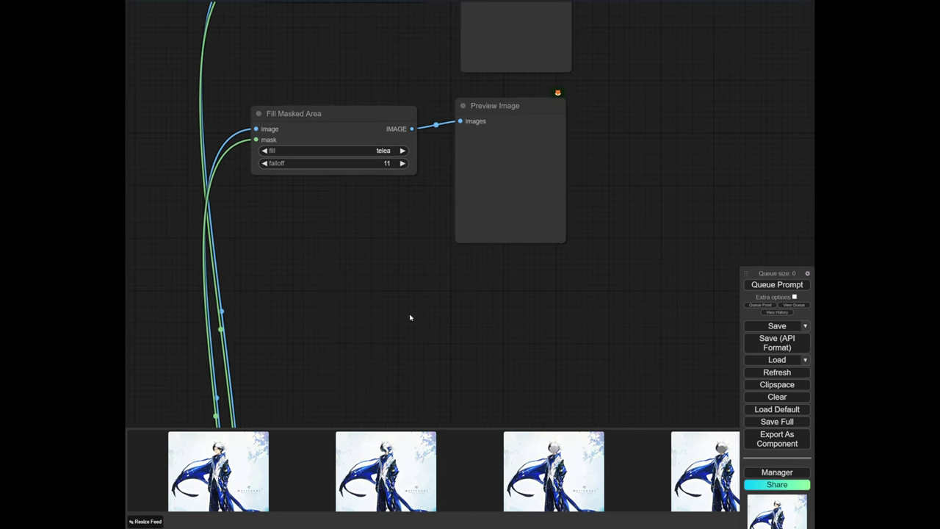
{"action": "key", "text": "ctrl+shift+v"}
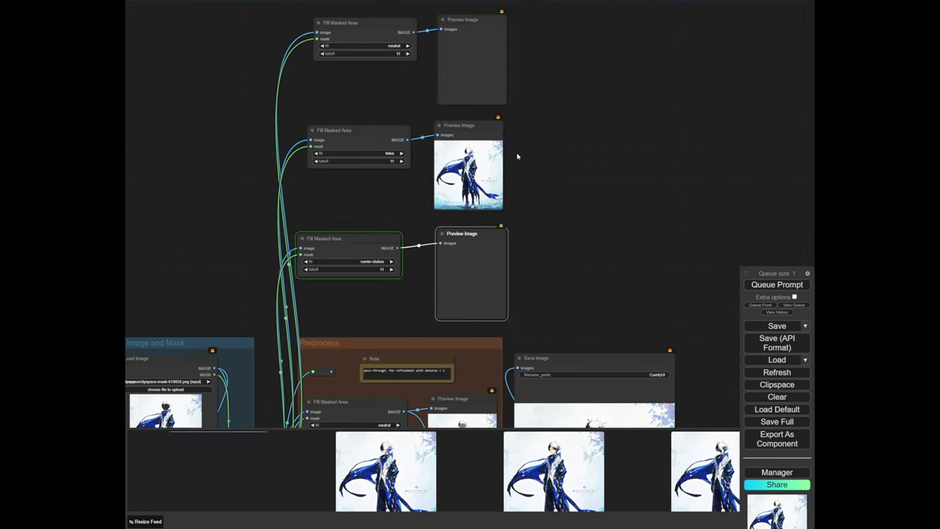
Examine the generated previews of the three fill modes, focusing on how telea fills the masked face
{"action": "scroll", "coordinate": [484, 145], "scroll_direction": "up", "scroll_amount": 14}
{"action": "left_click_drag", "start_coordinate": [244, 184], "coordinate": [399, 273]}
{"action": "scroll", "coordinate": [467, 168], "scroll_direction": "down", "scroll_amount": 11}
{"action": "scroll", "coordinate": [485, 95], "scroll_direction": "up", "scroll_amount": 12}
{"action": "scroll", "coordinate": [409, 139], "scroll_direction": "down", "scroll_amount": 6}
{"action": "scroll", "coordinate": [393, 309], "scroll_direction": "up", "scroll_amount": 3}
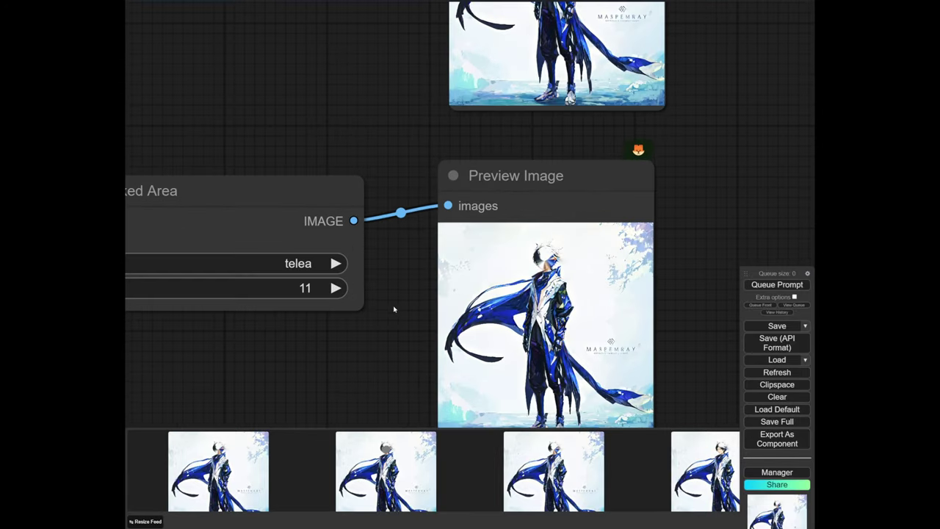
{"action": "left_click_drag", "start_coordinate": [392, 308], "coordinate": [487, 231]}
{"action": "scroll", "coordinate": [437, 238], "scroll_direction": "up", "scroll_amount": 1}
{"action": "scroll", "coordinate": [726, 160], "scroll_direction": "up", "scroll_amount": 6}
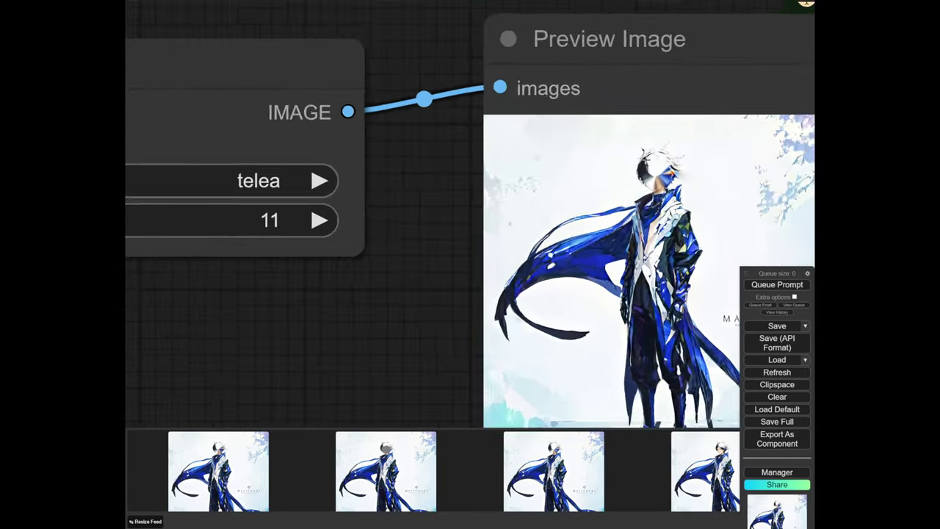
Examine the navier-stokes preview around the masked face and compare it with the telea result
{"action": "scroll", "coordinate": [567, 343], "scroll_direction": "down", "scroll_amount": 10}
{"action": "scroll", "coordinate": [567, 343], "scroll_direction": "up", "scroll_amount": 5}
{"action": "left_click_drag", "start_coordinate": [266, 274], "coordinate": [509, 233]}
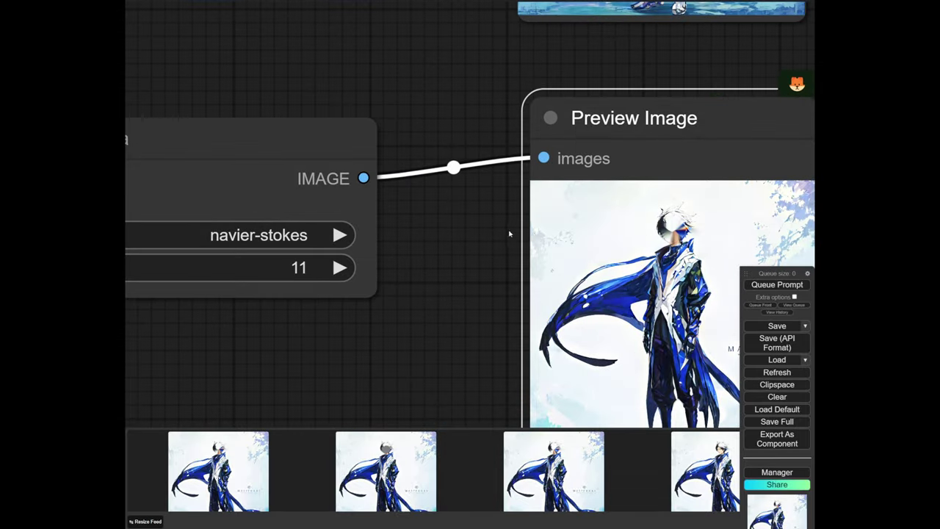
{"action": "left_click_drag", "start_coordinate": [589, 234], "coordinate": [411, 242]}
{"action": "scroll", "coordinate": [411, 242], "scroll_direction": "up", "scroll_amount": 6}
{"action": "scroll", "coordinate": [558, 197], "scroll_direction": "down", "scroll_amount": 11}
{"action": "left_click_drag", "start_coordinate": [575, 162], "coordinate": [593, 16]}
{"action": "left_click_drag", "start_coordinate": [460, 123], "coordinate": [434, 149]}
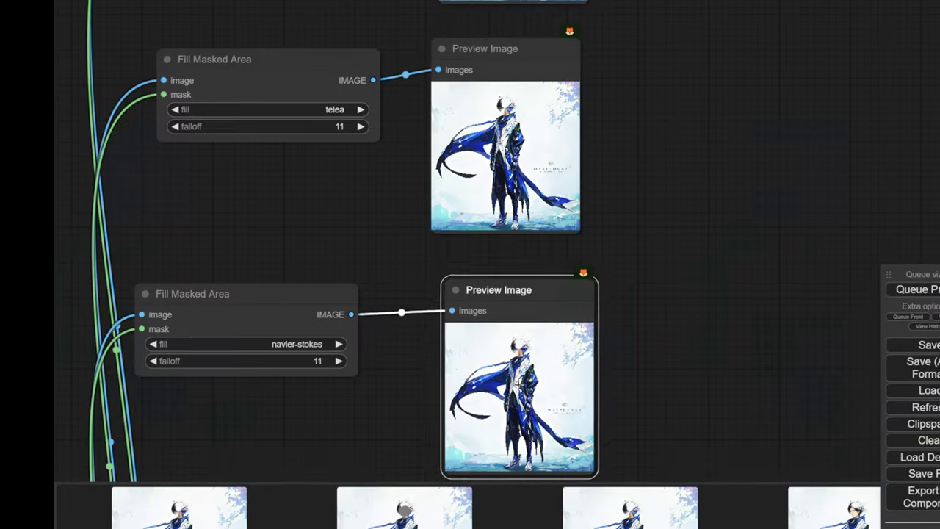
{"action": "left_click_drag", "start_coordinate": [483, 283], "coordinate": [470, 288]}
Inspect the neutral preview, set that Fill Masked Area's falloff to 53 and run the workflow
{"action": "left_click_drag", "start_coordinate": [649, 221], "coordinate": [705, 273]}
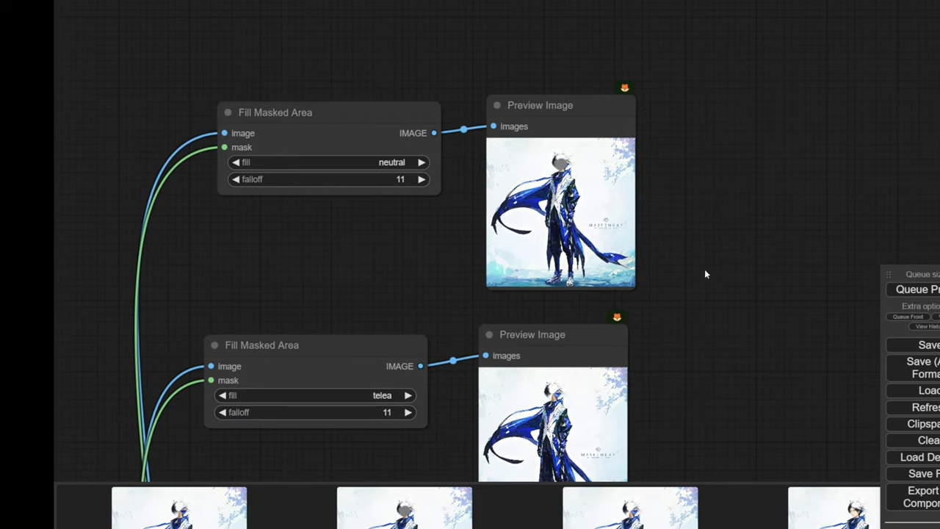
{"action": "scroll", "coordinate": [412, 158], "scroll_direction": "up", "scroll_amount": 5}
{"action": "scroll", "coordinate": [624, 167], "scroll_direction": "up", "scroll_amount": 13}
{"action": "scroll", "coordinate": [661, 187], "scroll_direction": "down", "scroll_amount": 5}
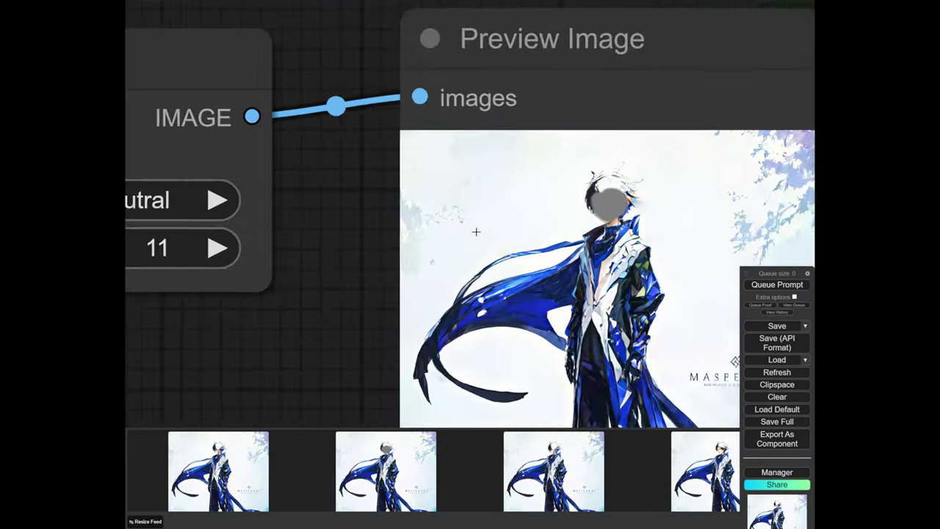
{"action": "left_click_drag", "start_coordinate": [281, 254], "coordinate": [490, 236]}
{"action": "scroll", "coordinate": [491, 235], "scroll_direction": "down", "scroll_amount": 5}
{"action": "left_click_drag", "start_coordinate": [342, 240], "coordinate": [358, 239]}
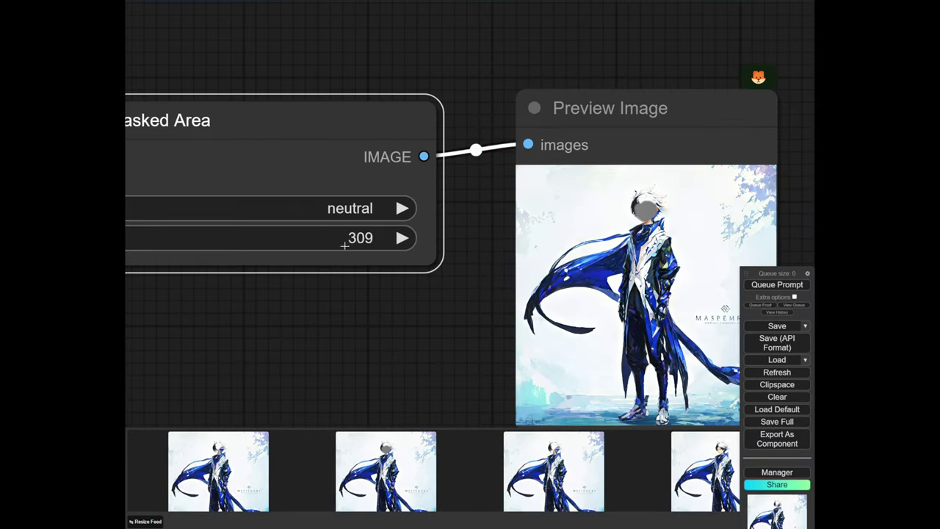
{"action": "left_click", "coordinate": [764, 284]}
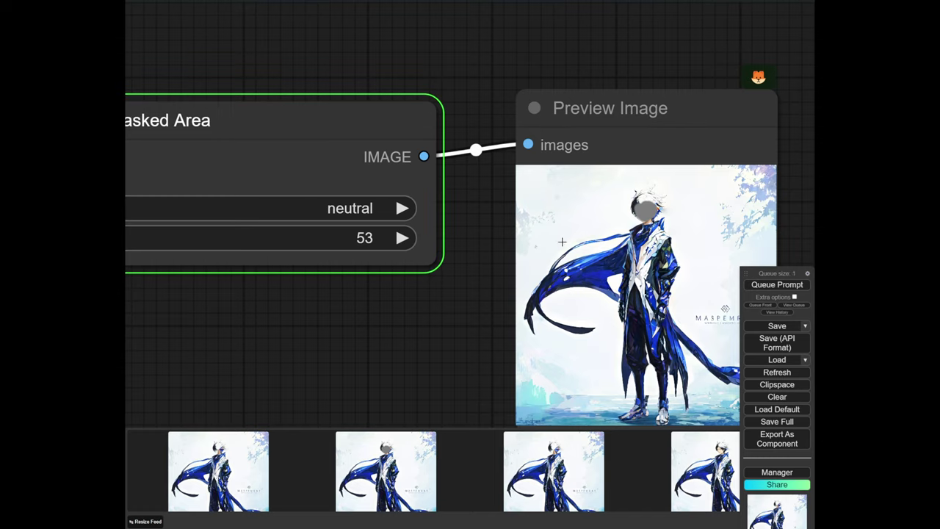
{"action": "scroll", "coordinate": [585, 233], "scroll_direction": "up", "scroll_amount": 2}
{"action": "scroll", "coordinate": [566, 250], "scroll_direction": "down", "scroll_amount": 5}
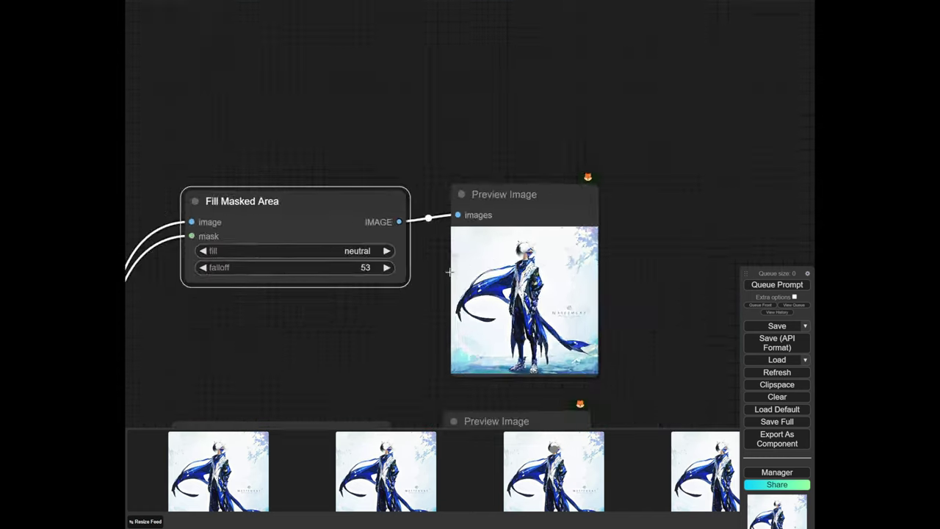
Run the workflow again and examine the edge of the neutral fill around the face
{"action": "scroll", "coordinate": [550, 263], "scroll_direction": "up", "scroll_amount": 2}
{"action": "left_click", "coordinate": [766, 282]}
{"action": "scroll", "coordinate": [738, 224], "scroll_direction": "up", "scroll_amount": 12}
{"action": "scroll", "coordinate": [569, 177], "scroll_direction": "down", "scroll_amount": 12}
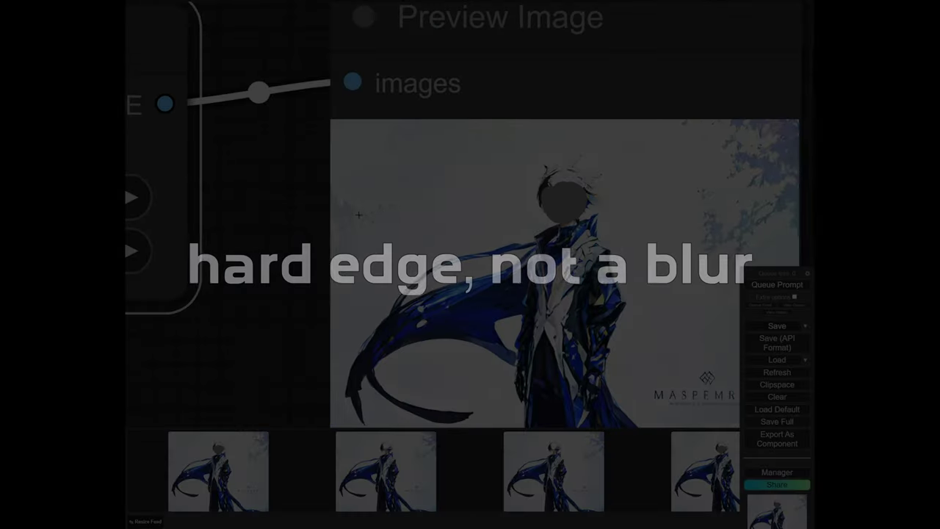
{"action": "scroll", "coordinate": [367, 221], "scroll_direction": "up", "scroll_amount": 3}
{"action": "scroll", "coordinate": [366, 221], "scroll_direction": "down", "scroll_amount": 2}
Set the neutral Fill Masked Area's falloff to 5, run the workflow and inspect the mask edge
{"action": "left_click_drag", "start_coordinate": [267, 223], "coordinate": [272, 225]}
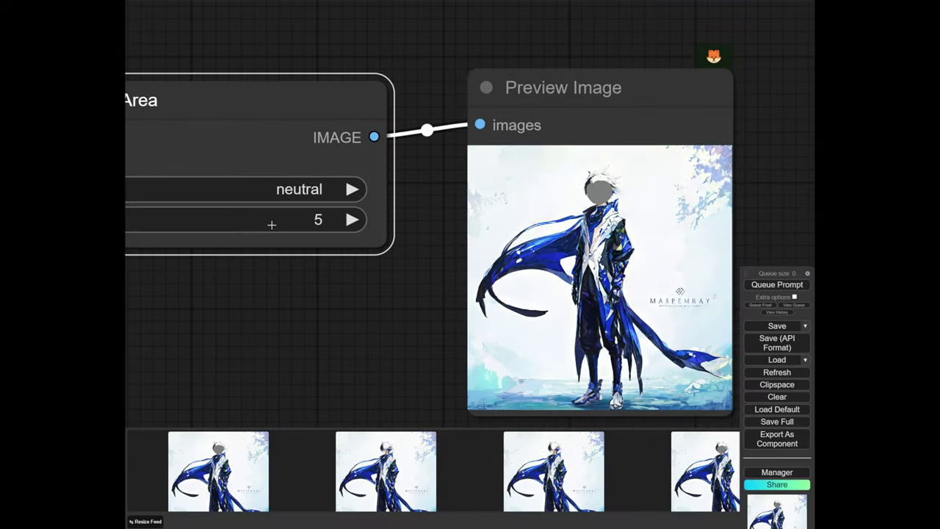
{"action": "left_click", "coordinate": [774, 286]}
{"action": "scroll", "coordinate": [624, 195], "scroll_direction": "up", "scroll_amount": 12}
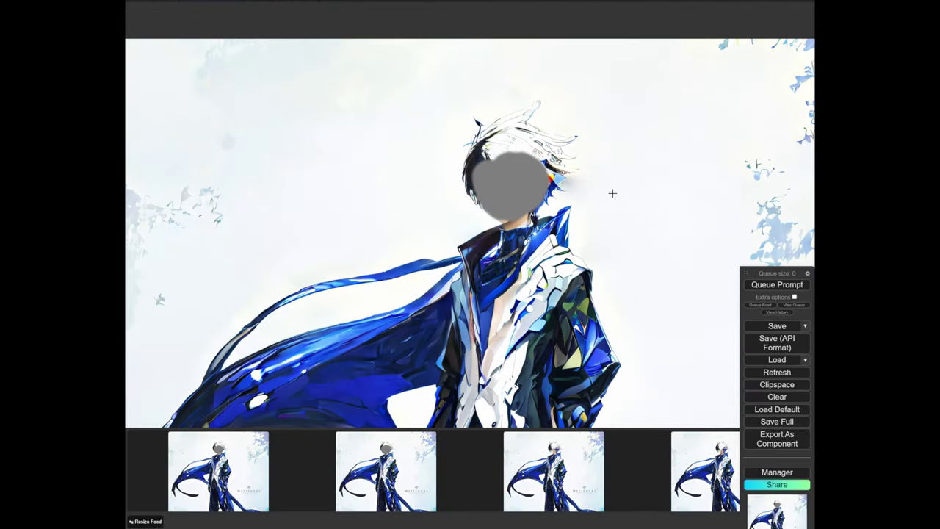
{"action": "scroll", "coordinate": [580, 176], "scroll_direction": "down", "scroll_amount": 11}
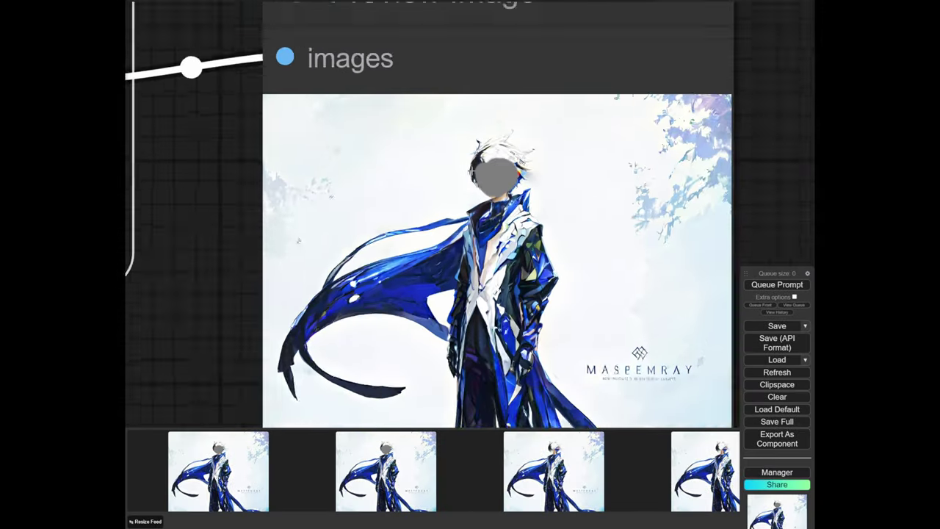
Raise the falloff of the neutral Fill Masked Area copy further, rerun the workflow and check its preview
{"action": "scroll", "coordinate": [272, 206], "scroll_direction": "up", "scroll_amount": 2}
{"action": "left_click_drag", "start_coordinate": [294, 207], "coordinate": [302, 206]}
{"action": "left_click", "coordinate": [774, 285]}
{"action": "scroll", "coordinate": [621, 187], "scroll_direction": "up", "scroll_amount": 4}
{"action": "scroll", "coordinate": [521, 176], "scroll_direction": "up", "scroll_amount": 4}
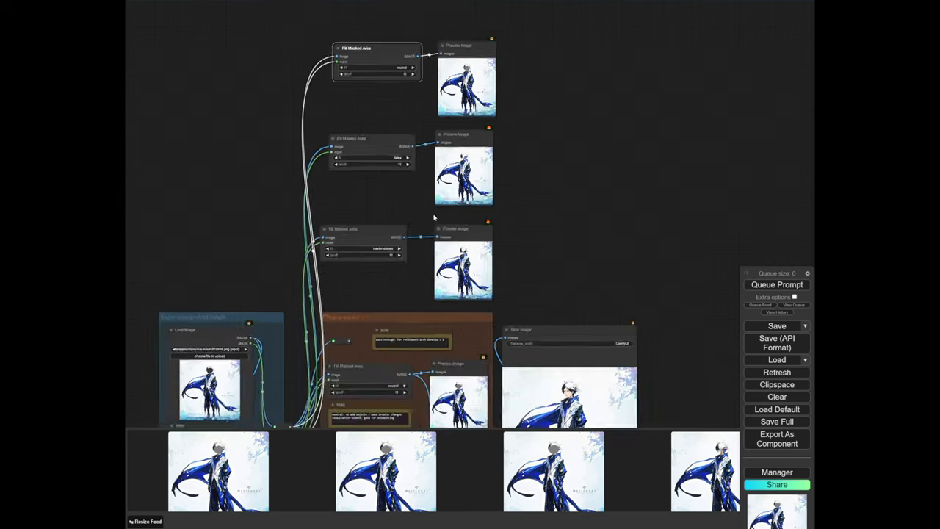
Examine the Blur Masked Area node in the Preprocess group, with its blur and falloff settings, note and preview
{"action": "scroll", "coordinate": [408, 154], "scroll_direction": "up", "scroll_amount": 5}
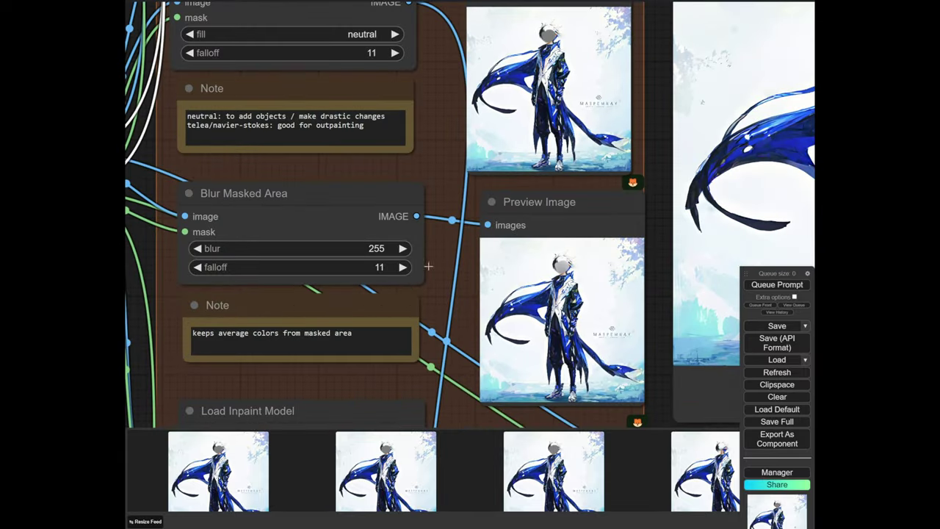
{"action": "scroll", "coordinate": [429, 267], "scroll_direction": "up", "scroll_amount": 3}
{"action": "scroll", "coordinate": [483, 237], "scroll_direction": "down", "scroll_amount": 2}
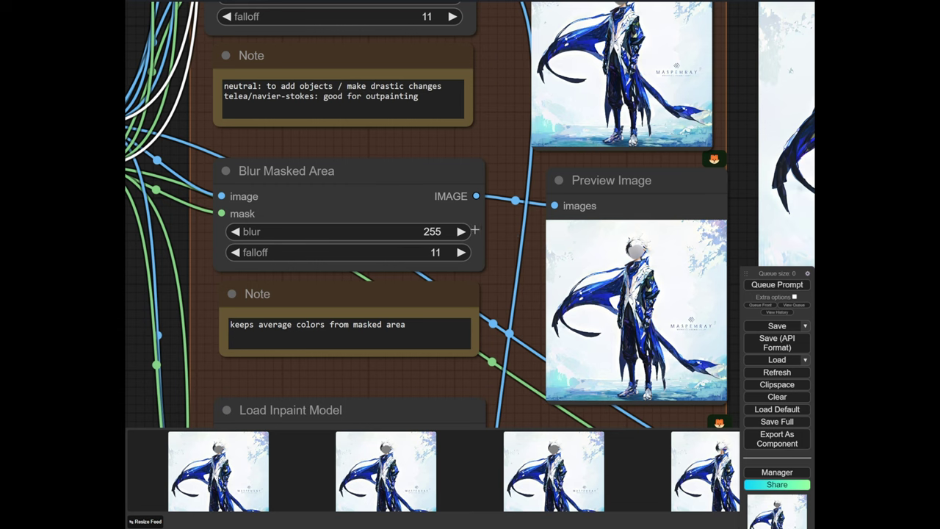
{"action": "scroll", "coordinate": [475, 230], "scroll_direction": "down", "scroll_amount": 3}
{"action": "scroll", "coordinate": [485, 230], "scroll_direction": "up", "scroll_amount": 2}
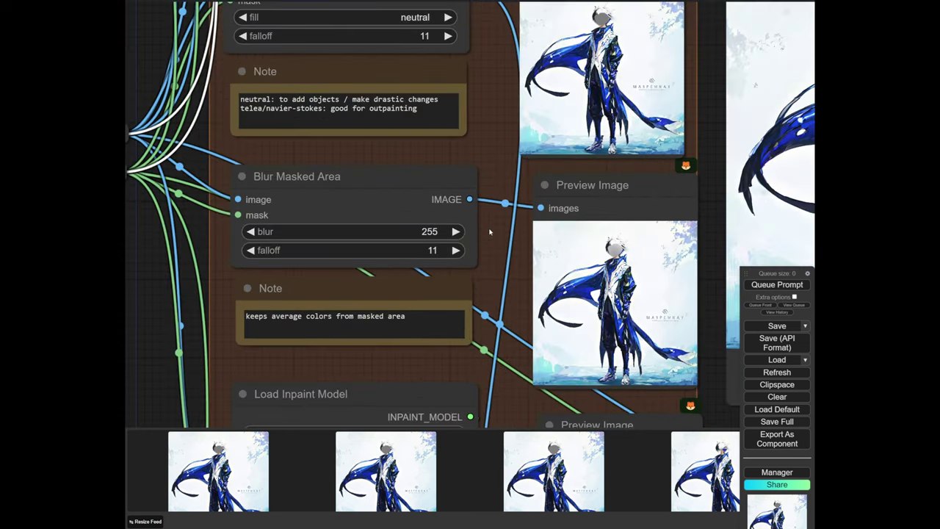
{"action": "scroll", "coordinate": [490, 232], "scroll_direction": "down", "scroll_amount": 3}
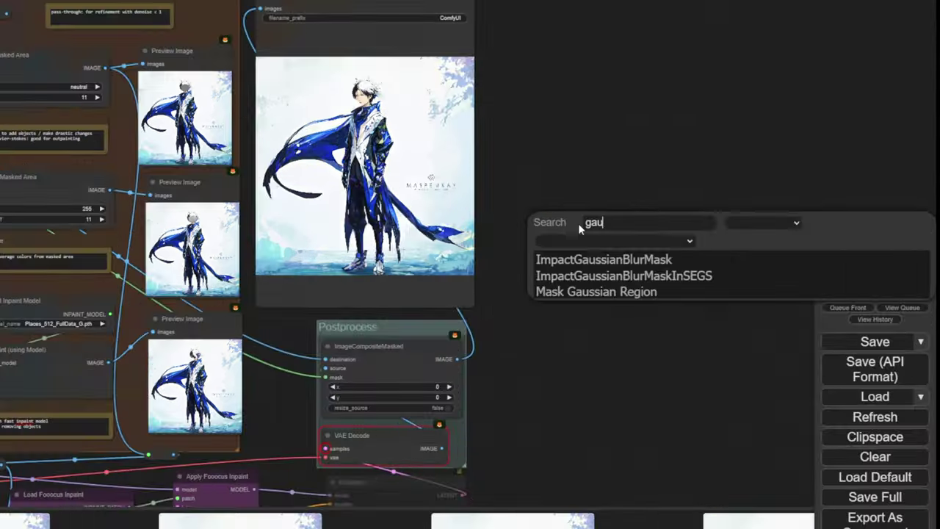
Add a Gaussian Blur Mask node on the empty canvas beside the Save Image node
{"action": "type", "text": "s"}
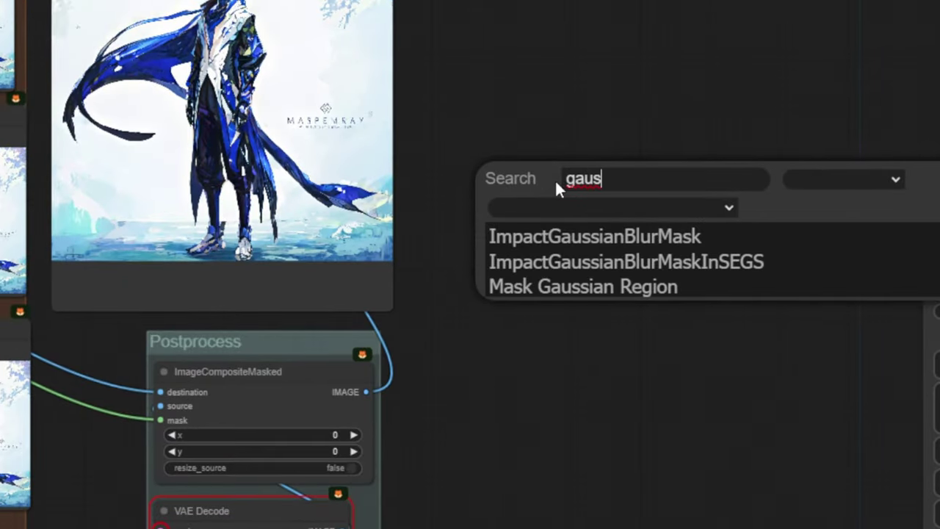
{"action": "key", "text": "Return"}
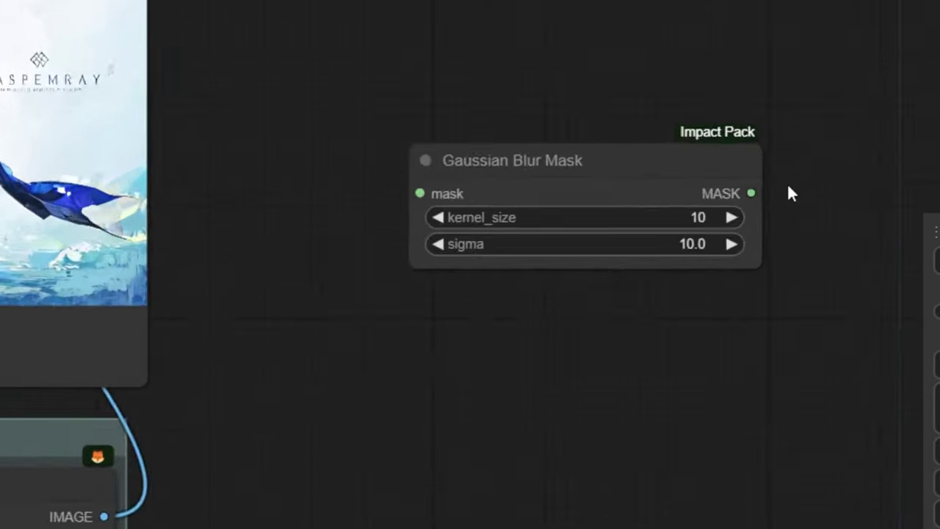
{"action": "scroll", "coordinate": [547, 163], "scroll_direction": "up", "scroll_amount": 8}
Examine how the image and mask inputs of Blur Masked Area are wired from the loaded image
{"action": "left_click_drag", "start_coordinate": [565, 176], "coordinate": [411, 171]}
{"action": "left_click_drag", "start_coordinate": [426, 282], "coordinate": [476, 285]}
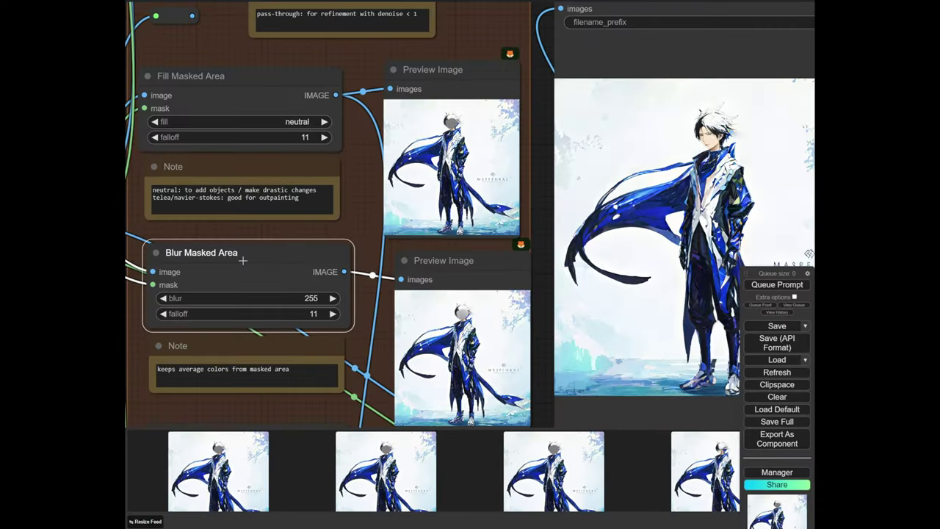
{"action": "scroll", "coordinate": [242, 260], "scroll_direction": "down", "scroll_amount": 5}
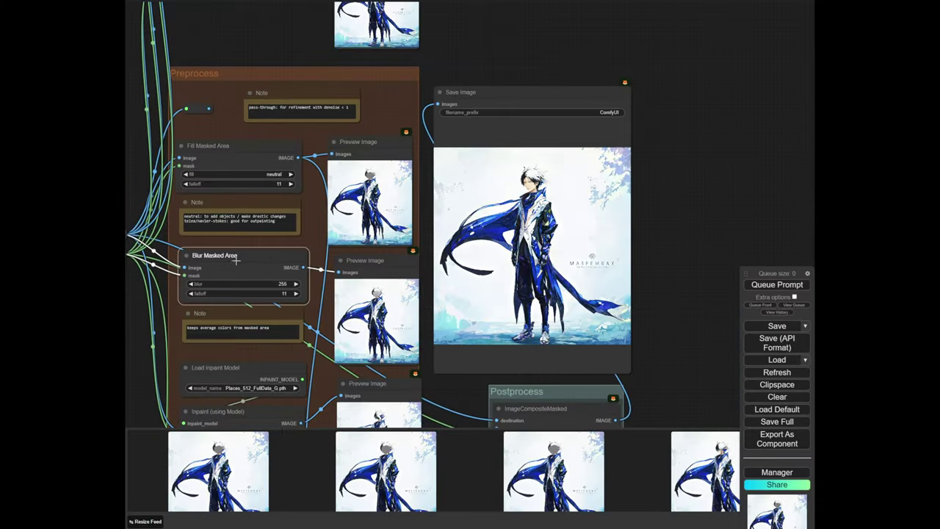
{"action": "left_click_drag", "start_coordinate": [323, 332], "coordinate": [595, 342]}
{"action": "scroll", "coordinate": [588, 340], "scroll_direction": "up", "scroll_amount": 4}
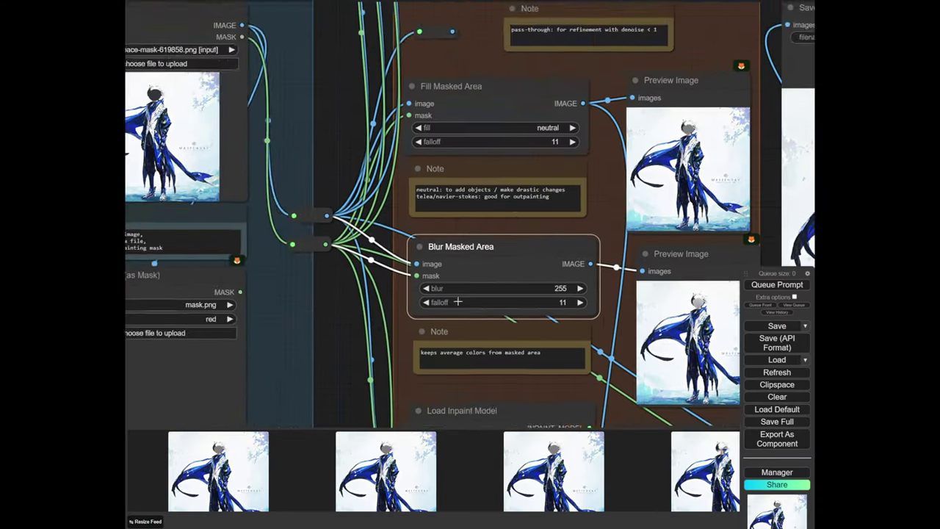
{"action": "scroll", "coordinate": [316, 252], "scroll_direction": "down", "scroll_amount": 3}
{"action": "scroll", "coordinate": [381, 317], "scroll_direction": "up", "scroll_amount": 5}
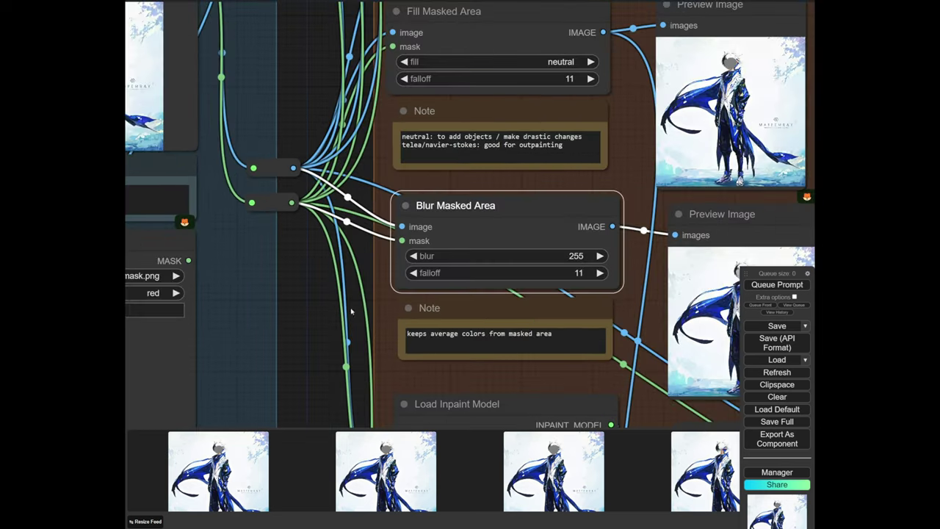
Set the Blur Masked Area falloff to 0, run the workflow and inspect its preview
{"action": "left_click_drag", "start_coordinate": [334, 297], "coordinate": [135, 268]}
{"action": "scroll", "coordinate": [411, 246], "scroll_direction": "up", "scroll_amount": 7}
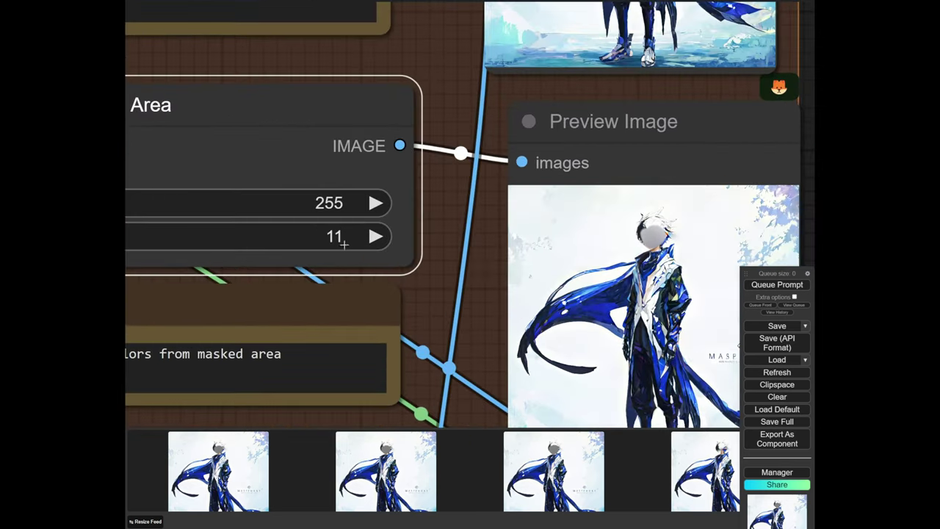
{"action": "scroll", "coordinate": [345, 245], "scroll_direction": "down", "scroll_amount": 2}
{"action": "left_click_drag", "start_coordinate": [344, 245], "coordinate": [405, 229]}
{"action": "left_click", "coordinate": [776, 285]}
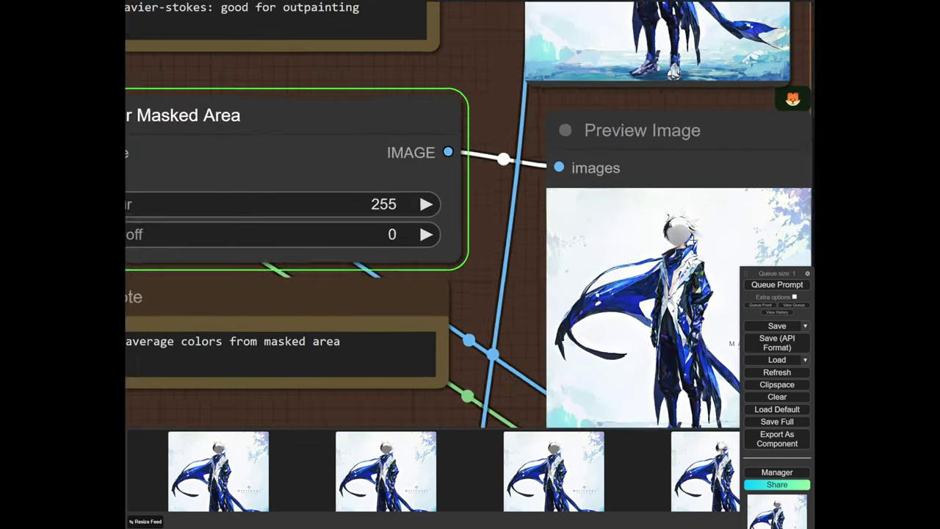
{"action": "scroll", "coordinate": [663, 225], "scroll_direction": "up", "scroll_amount": 5}
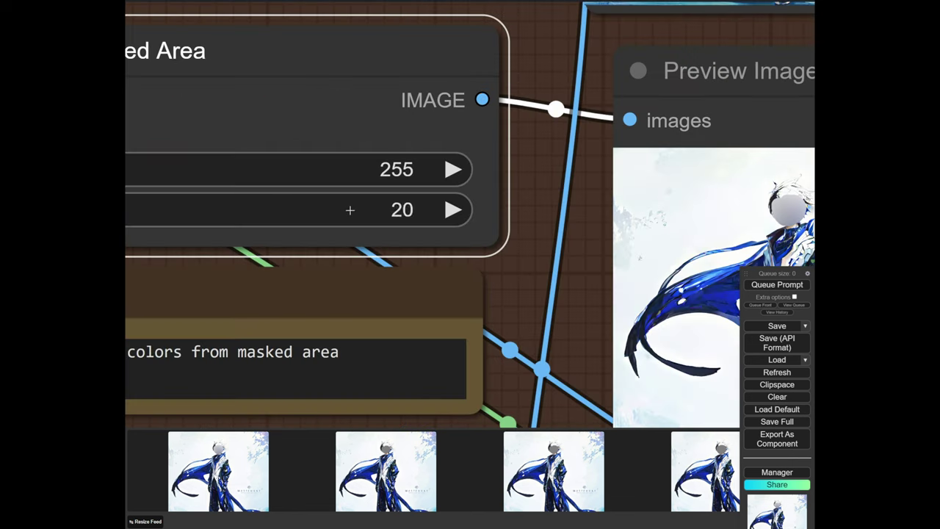
Set the Blur Masked Area falloff to 59, run the workflow and inspect the blurred face
{"action": "left_click_drag", "start_coordinate": [348, 210], "coordinate": [363, 211]}
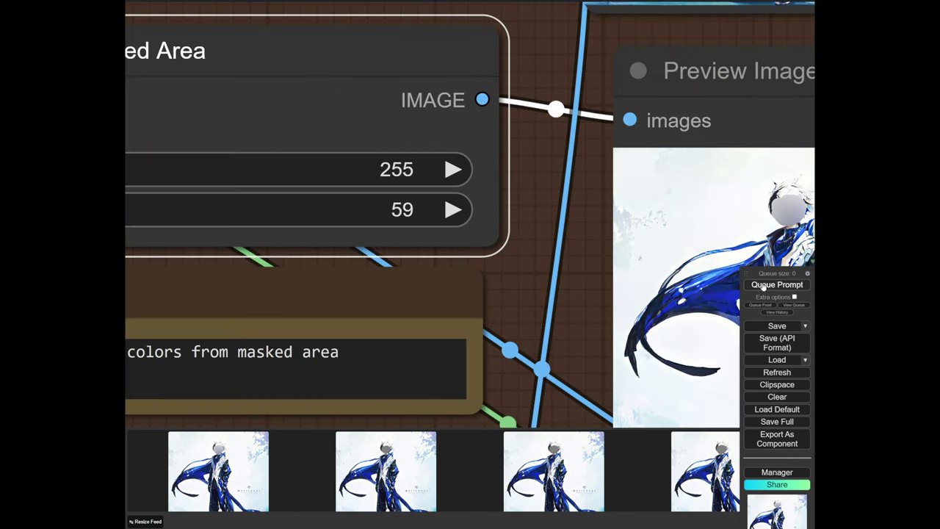
{"action": "left_click", "coordinate": [762, 287]}
{"action": "left_click_drag", "start_coordinate": [687, 249], "coordinate": [505, 266]}
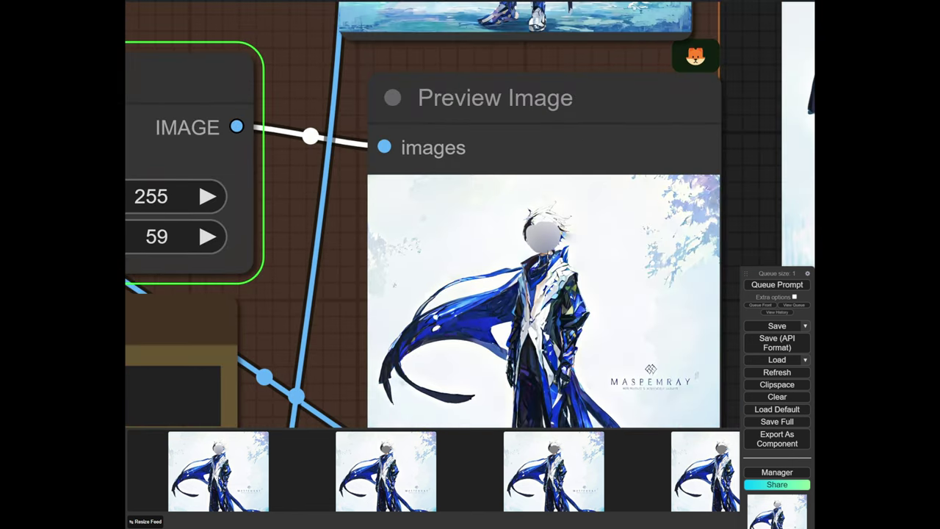
{"action": "scroll", "coordinate": [499, 293], "scroll_direction": "up", "scroll_amount": 2}
{"action": "scroll", "coordinate": [492, 219], "scroll_direction": "down", "scroll_amount": 5}
Set the Blur Masked Area falloff to 20, rerun the workflow and review the mask edge in its preview
{"action": "left_click_drag", "start_coordinate": [386, 210], "coordinate": [571, 230]}
{"action": "scroll", "coordinate": [464, 232], "scroll_direction": "up", "scroll_amount": 3}
{"action": "left_click_drag", "start_coordinate": [381, 239], "coordinate": [370, 246]}
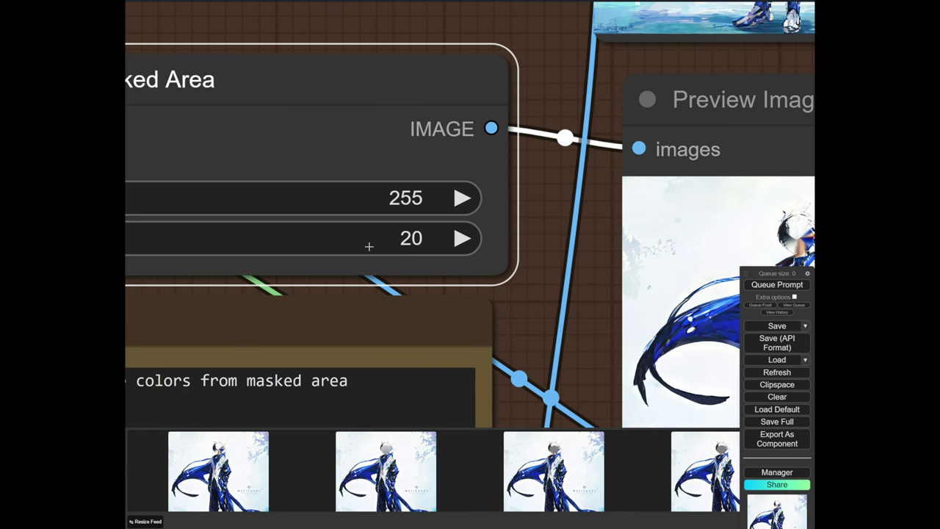
{"action": "left_click", "coordinate": [772, 288]}
{"action": "left_click_drag", "start_coordinate": [537, 266], "coordinate": [356, 265]}
{"action": "scroll", "coordinate": [637, 226], "scroll_direction": "down", "scroll_amount": 1}
{"action": "scroll", "coordinate": [499, 218], "scroll_direction": "down", "scroll_amount": 3}
{"action": "scroll", "coordinate": [612, 232], "scroll_direction": "up", "scroll_amount": 4}
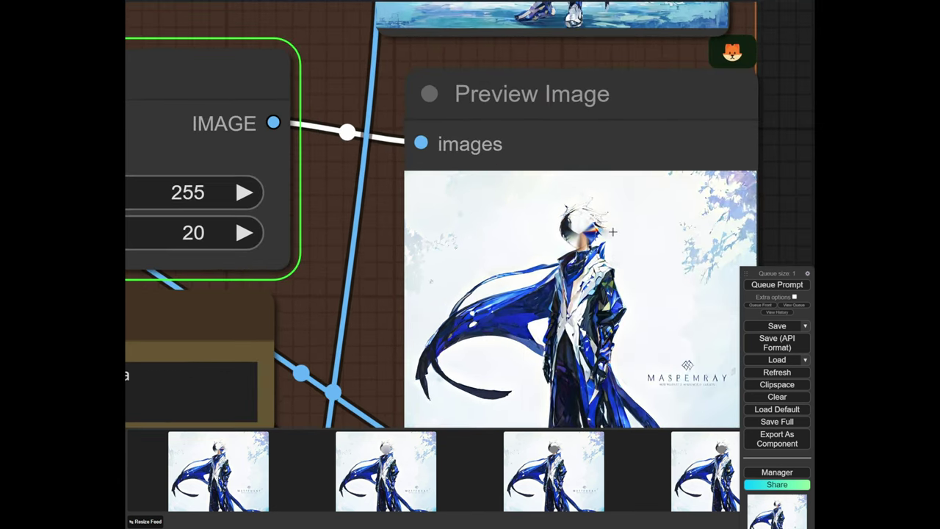
{"action": "scroll", "coordinate": [612, 231], "scroll_direction": "down", "scroll_amount": 3}
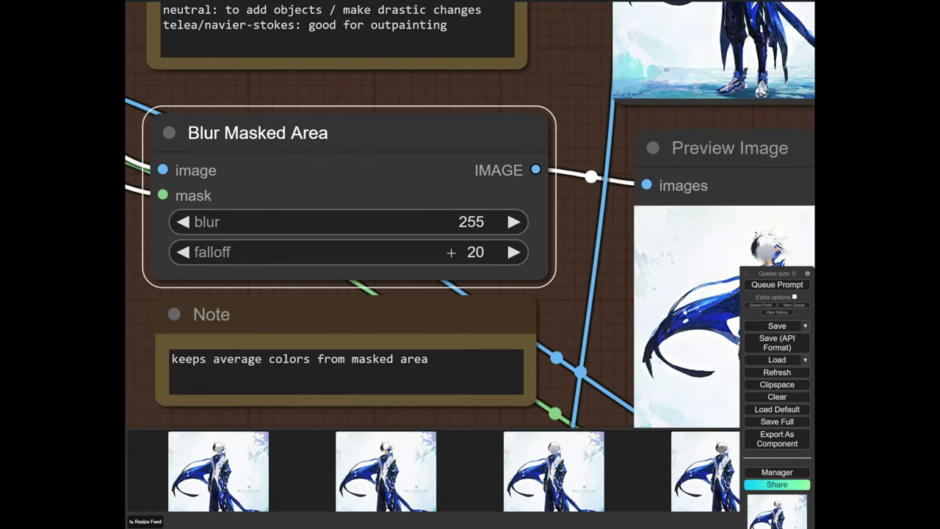
{"action": "scroll", "coordinate": [612, 231], "scroll_direction": "up", "scroll_amount": 3}
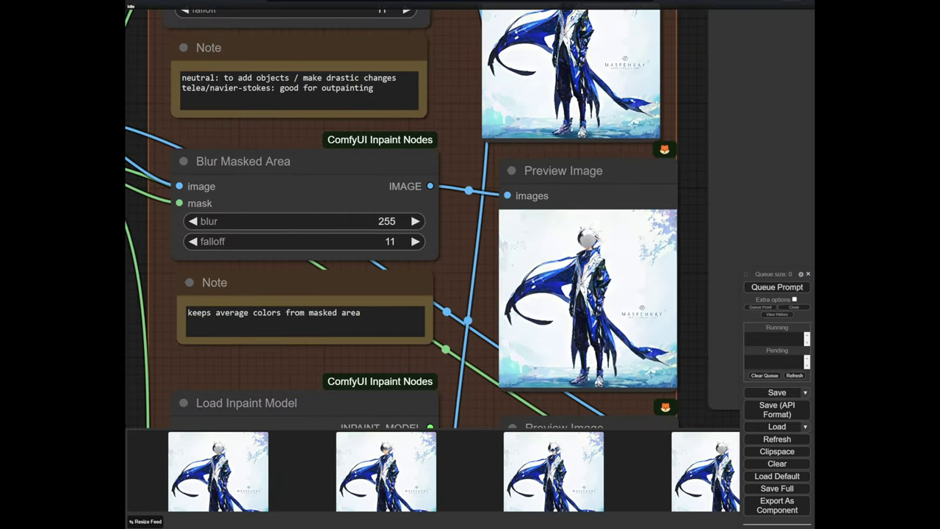
Set the Blur Masked Area blur to 28, run the workflow and inspect the blurred face in its preview
{"action": "scroll", "coordinate": [222, 217], "scroll_direction": "up", "scroll_amount": 2}
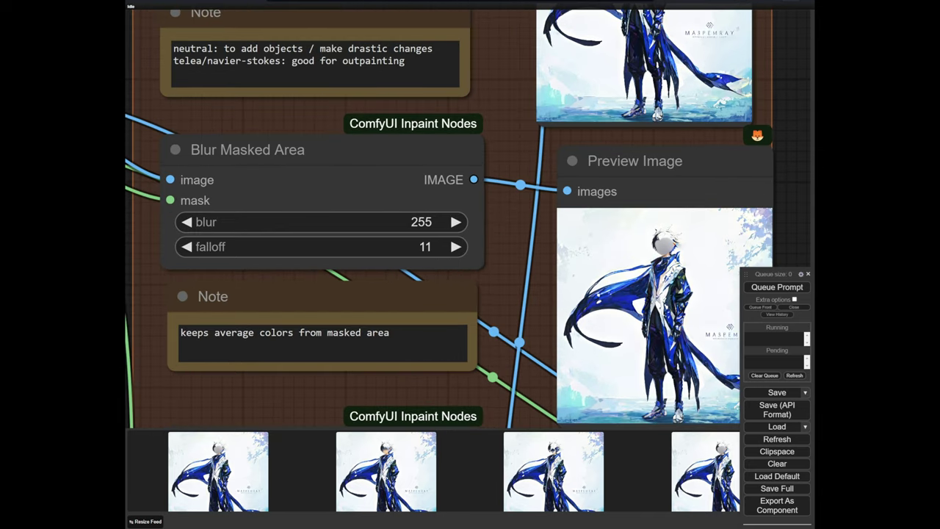
{"action": "left_click_drag", "start_coordinate": [344, 226], "coordinate": [262, 227]}
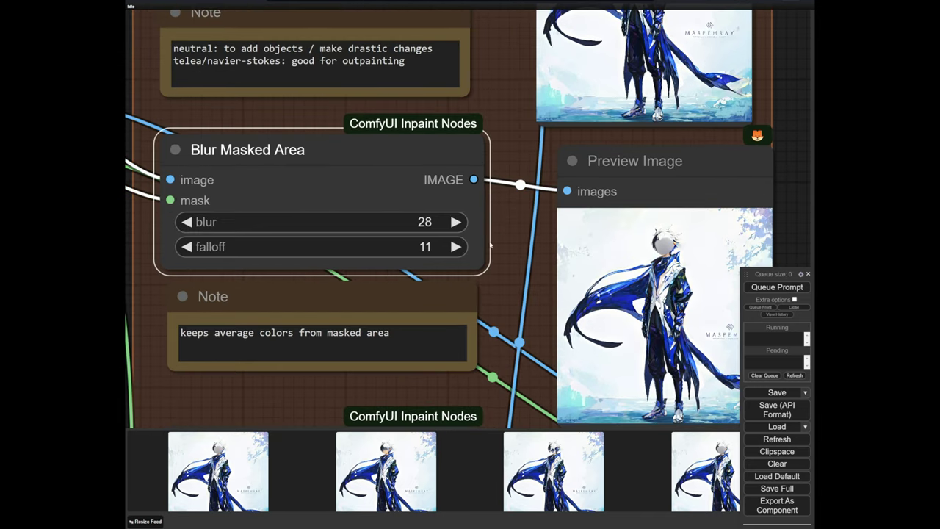
{"action": "scroll", "coordinate": [546, 274], "scroll_direction": "up", "scroll_amount": 10}
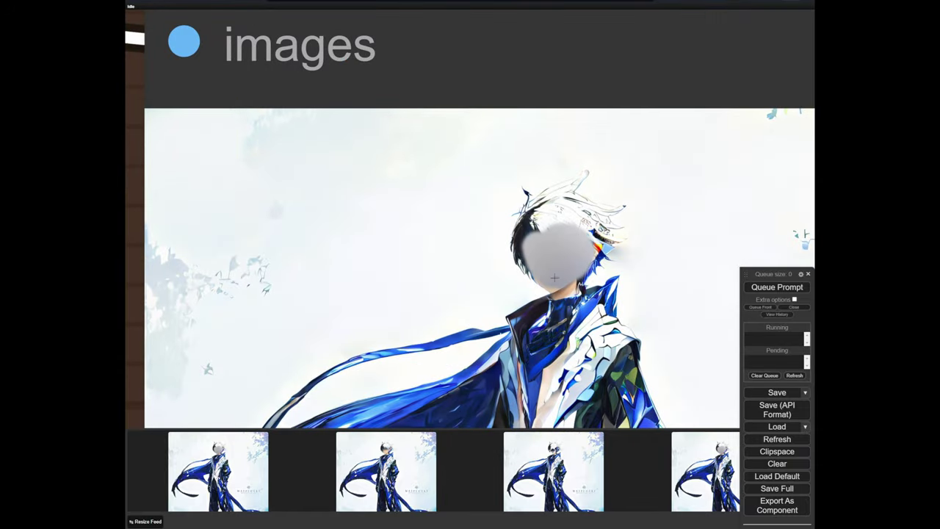
{"action": "scroll", "coordinate": [552, 245], "scroll_direction": "down", "scroll_amount": 8}
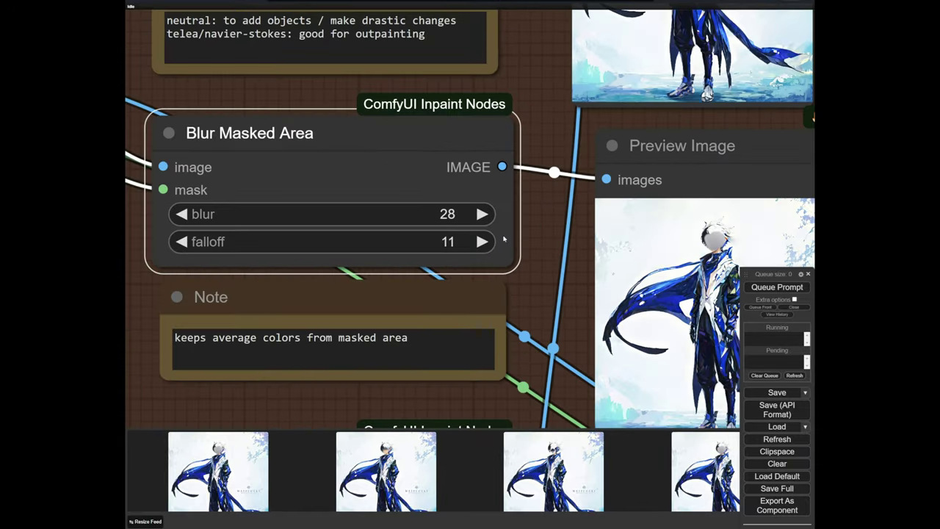
{"action": "left_click", "coordinate": [777, 288]}
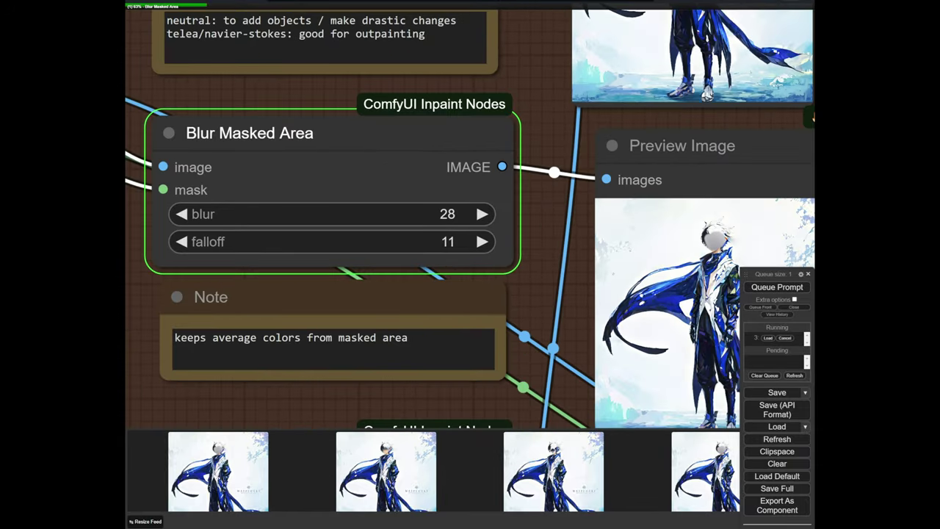
{"action": "left_click_drag", "start_coordinate": [586, 250], "coordinate": [448, 264]}
{"action": "scroll", "coordinate": [447, 263], "scroll_direction": "up", "scroll_amount": 5}
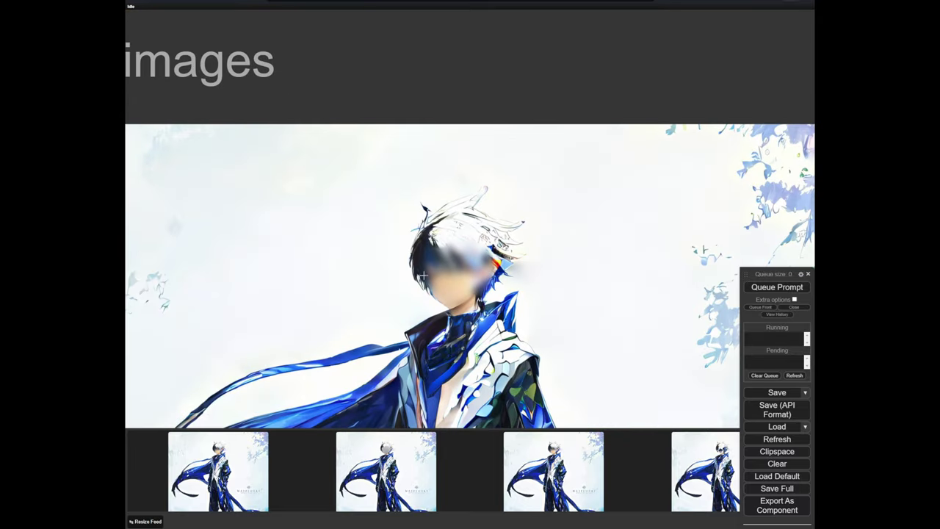
{"action": "scroll", "coordinate": [423, 276], "scroll_direction": "down", "scroll_amount": 6}
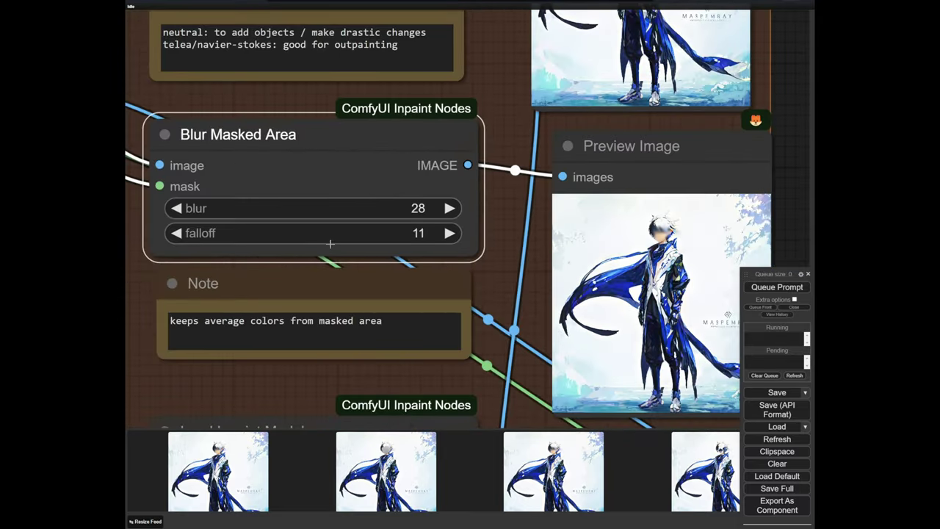
{"action": "scroll", "coordinate": [660, 229], "scroll_direction": "up", "scroll_amount": 5}
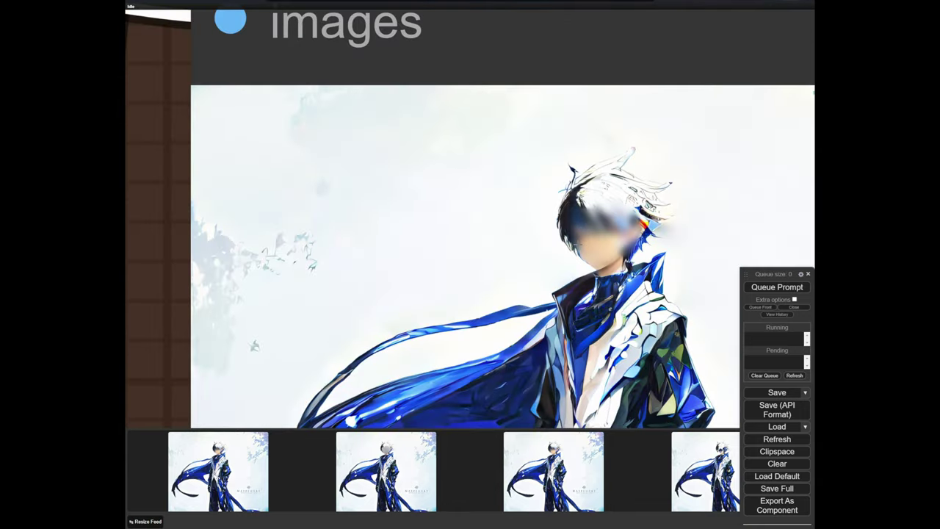
{"action": "left_click_drag", "start_coordinate": [660, 207], "coordinate": [556, 209]}
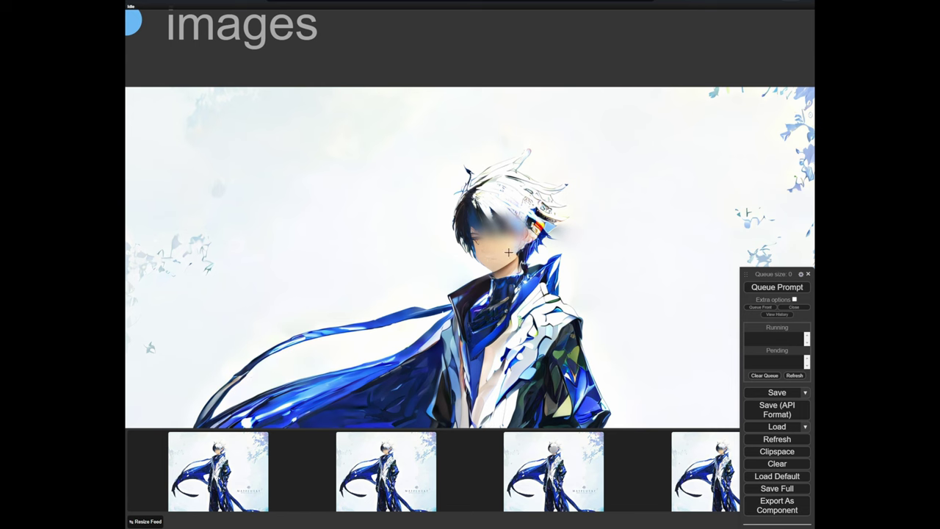
Set the Blur Masked Area falloff to 11, rerun the workflow and inspect the face in its preview
{"action": "scroll", "coordinate": [480, 247], "scroll_direction": "down", "scroll_amount": 5}
{"action": "scroll", "coordinate": [470, 242], "scroll_direction": "left", "scroll_amount": 5}
{"action": "left_click", "coordinate": [412, 217]}
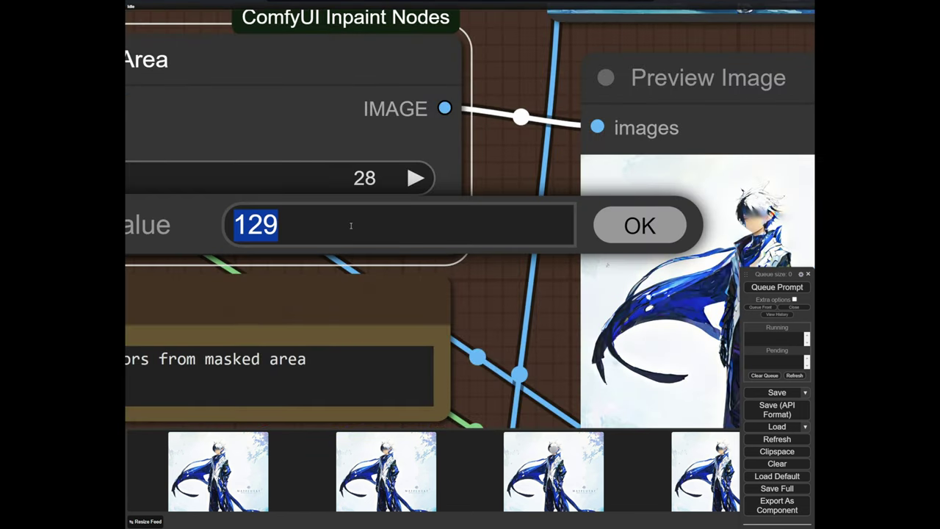
{"action": "type", "text": "11"}
{"action": "left_click", "coordinate": [606, 233]}
{"action": "scroll", "coordinate": [453, 210], "scroll_direction": "down", "scroll_amount": 4}
{"action": "scroll", "coordinate": [453, 210], "scroll_direction": "right", "scroll_amount": 3}
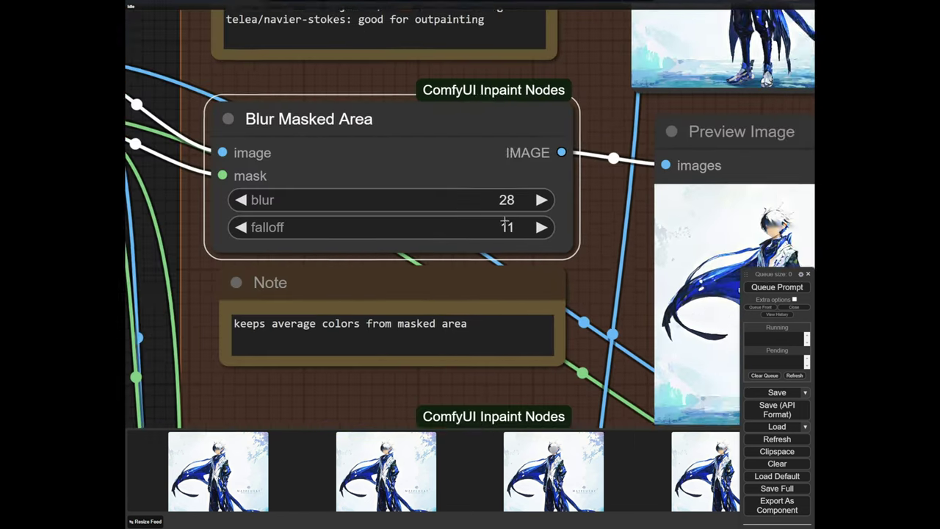
{"action": "scroll", "coordinate": [236, 177], "scroll_direction": "left", "scroll_amount": 2}
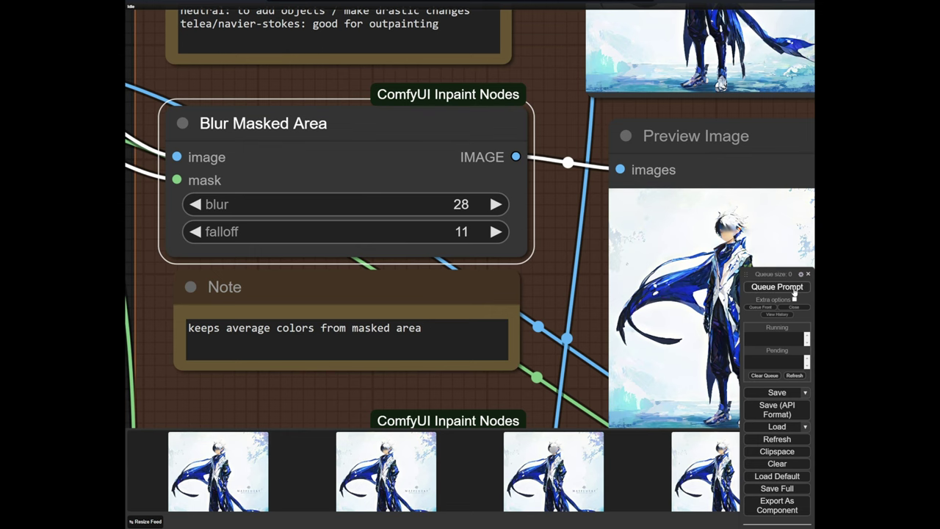
{"action": "left_click", "coordinate": [793, 291]}
{"action": "left_click_drag", "start_coordinate": [648, 210], "coordinate": [484, 208]}
{"action": "scroll", "coordinate": [484, 208], "scroll_direction": "up", "scroll_amount": 10}
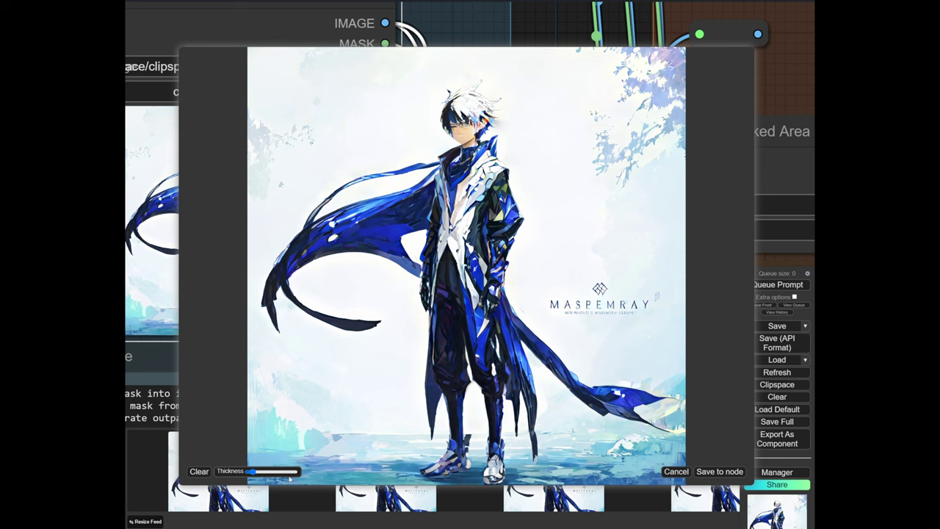
Paint a mask over the character's face and bring the Load Inpaint Model and Inpaint (using Model) nodes into focus
{"action": "mouse_move", "coordinate": [459, 114]}
{"action": "left_mouse_down"}
{"action": "mouse_move", "coordinate": [481, 132]}
{"action": "mouse_move", "coordinate": [470, 139]}
{"action": "mouse_move", "coordinate": [460, 127]}
{"action": "left_mouse_up"}
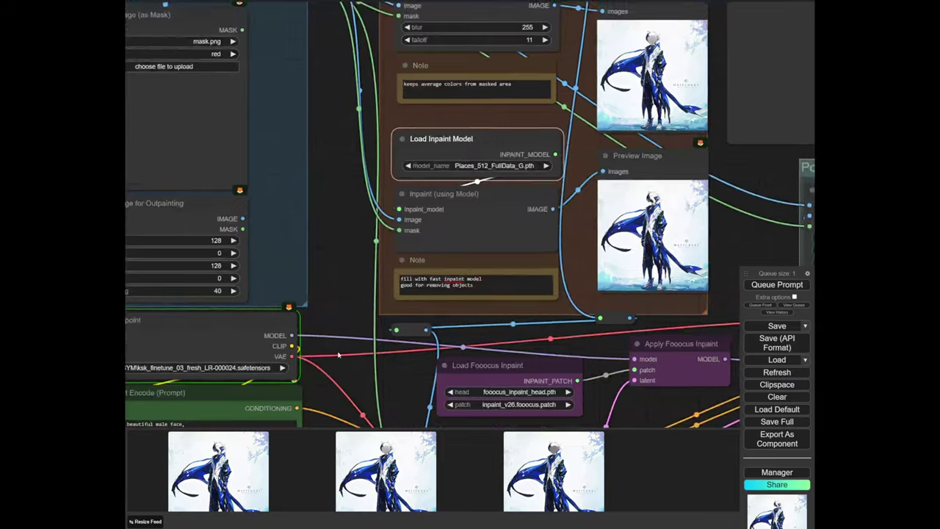
{"action": "scroll", "coordinate": [269, 262], "scroll_direction": "up", "scroll_amount": 5}
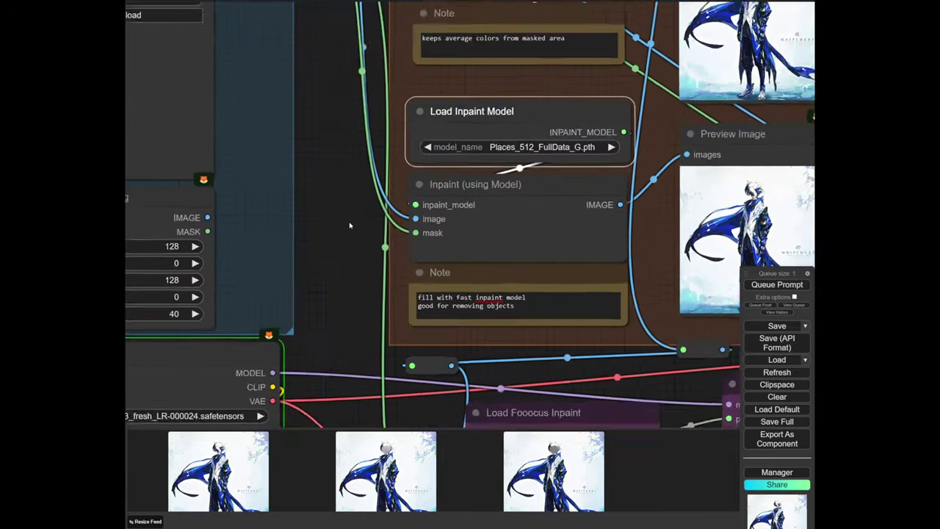
{"action": "scroll", "coordinate": [269, 261], "scroll_direction": "up", "scroll_amount": 2}
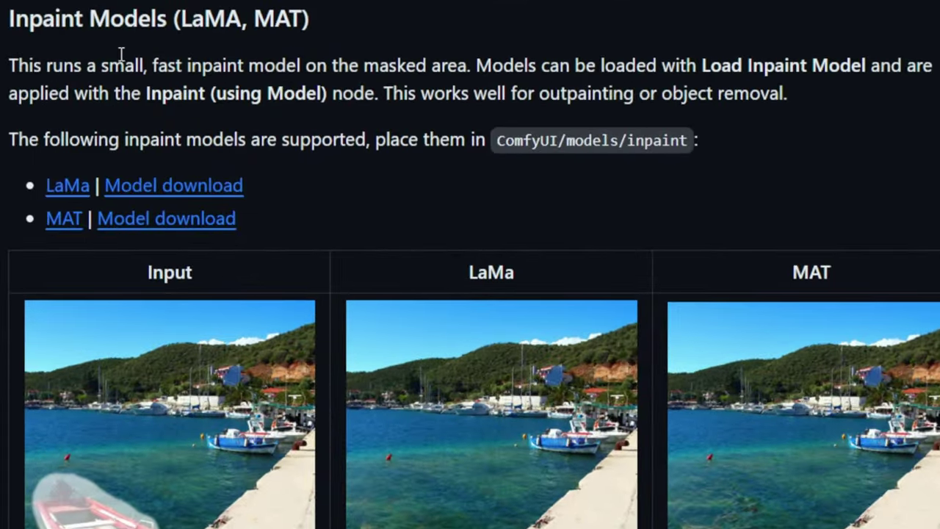
Read the documentation on the LaMa and MAT inpaint models and choose Places_512_FullData_G.pth in Load Inpaint Model
{"action": "scroll", "coordinate": [27, 184], "scroll_direction": "up", "scroll_amount": 2}
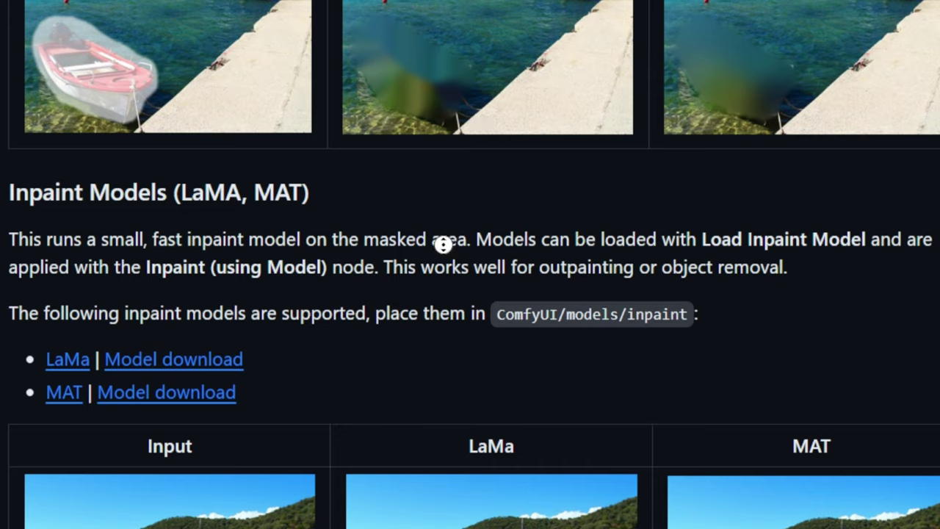
{"action": "scroll", "coordinate": [441, 243], "scroll_direction": "down", "scroll_amount": 3}
{"action": "scroll", "coordinate": [556, 259], "scroll_direction": "up", "scroll_amount": 7}
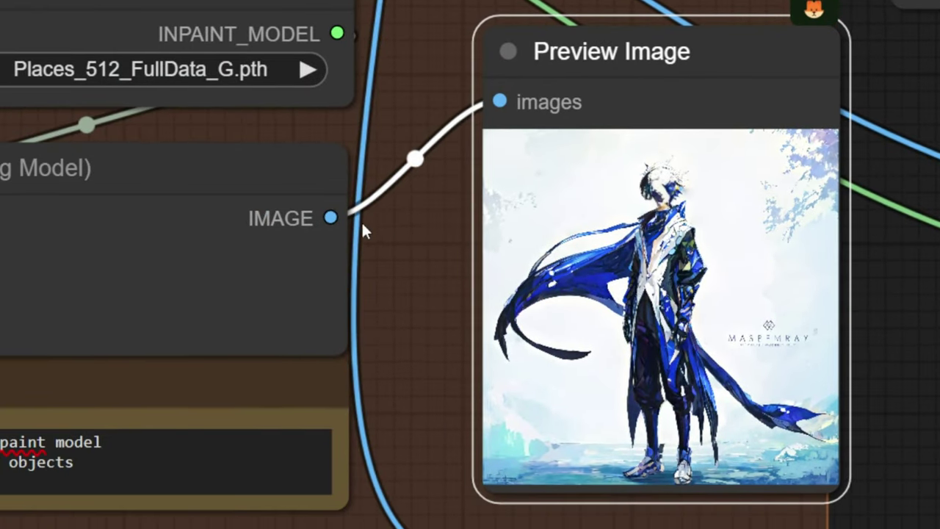
{"action": "left_click_drag", "start_coordinate": [331, 218], "coordinate": [404, 323]}
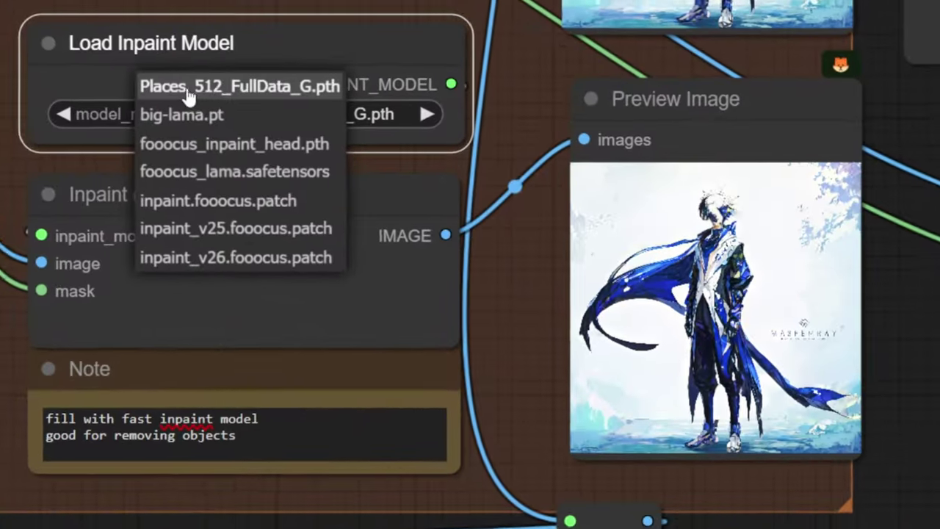
{"action": "left_click", "coordinate": [294, 96]}
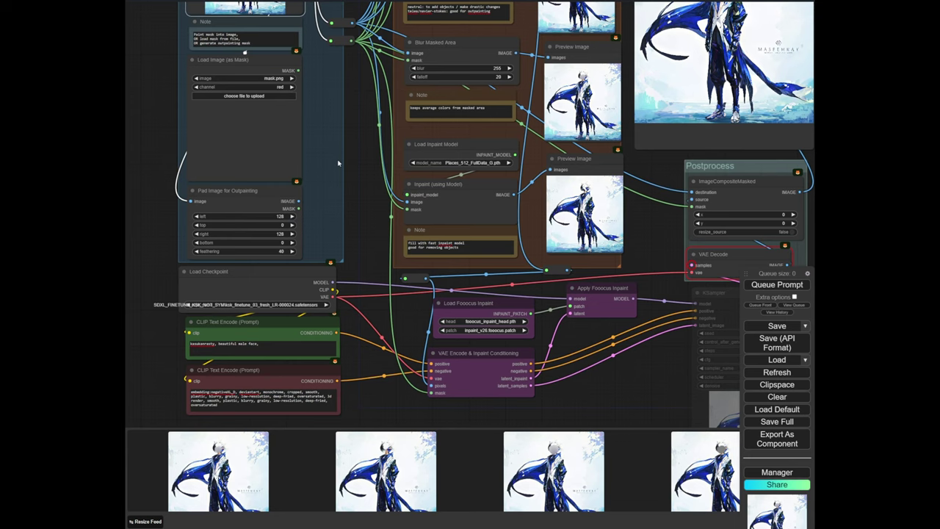
Add a Pad Image for Outpainting node on the empty canvas beside the Input Image and Mask group
{"action": "left_click_drag", "start_coordinate": [357, 168], "coordinate": [261, 182]}
{"action": "scroll", "coordinate": [385, 180], "scroll_direction": "down", "scroll_amount": 2}
{"action": "left_click", "coordinate": [568, 286]}
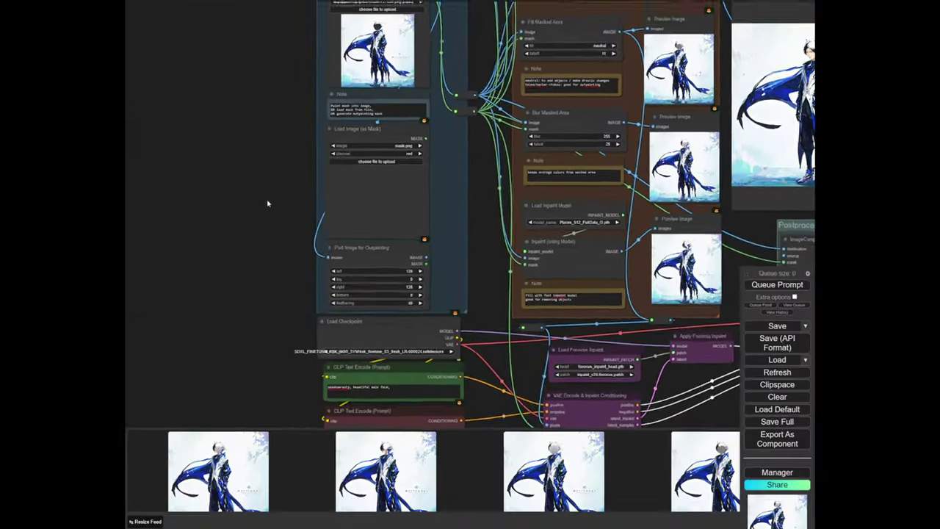
{"action": "left_click_drag", "start_coordinate": [385, 134], "coordinate": [384, 140]}
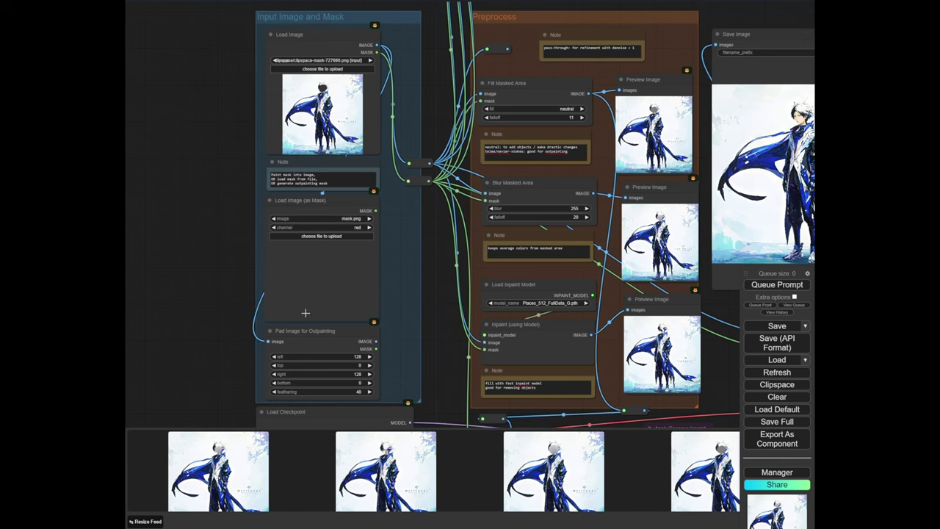
{"action": "scroll", "coordinate": [305, 313], "scroll_direction": "up", "scroll_amount": 4}
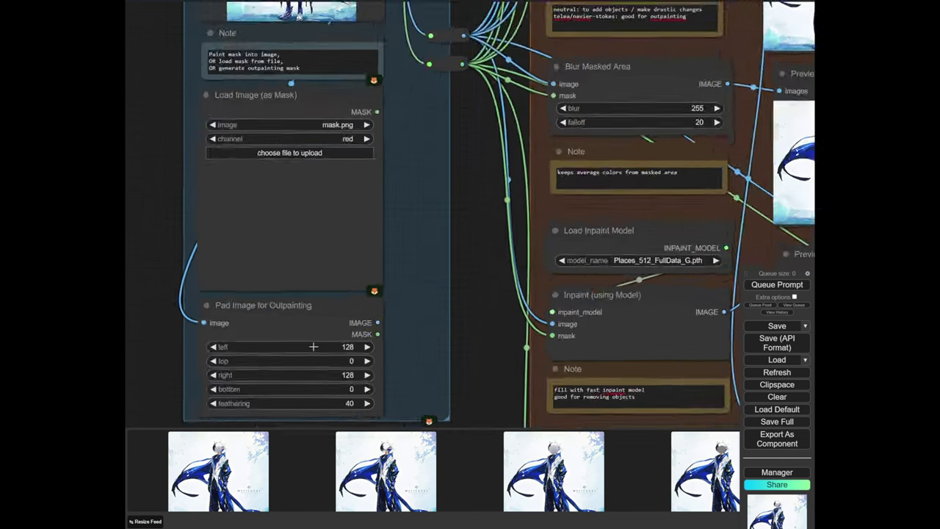
{"action": "scroll", "coordinate": [359, 312], "scroll_direction": "down", "scroll_amount": 3}
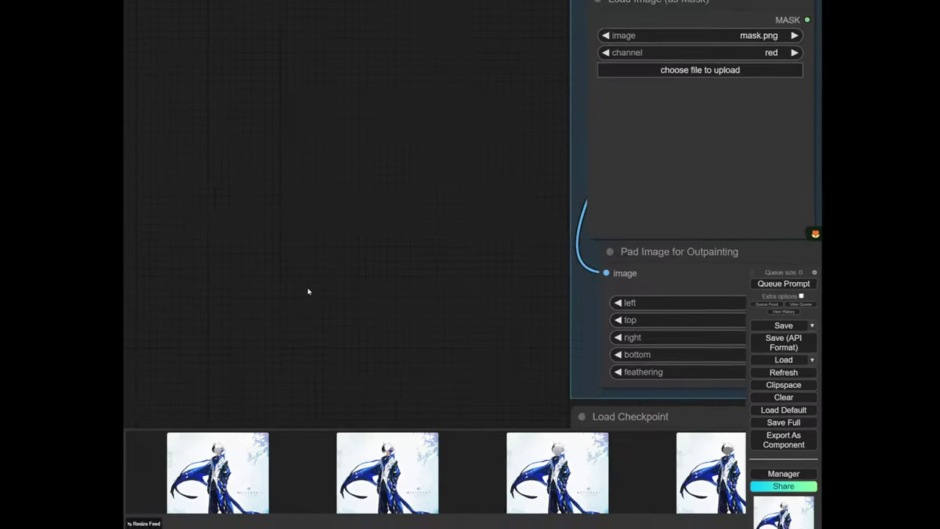
{"action": "double_click", "coordinate": [308, 292]}
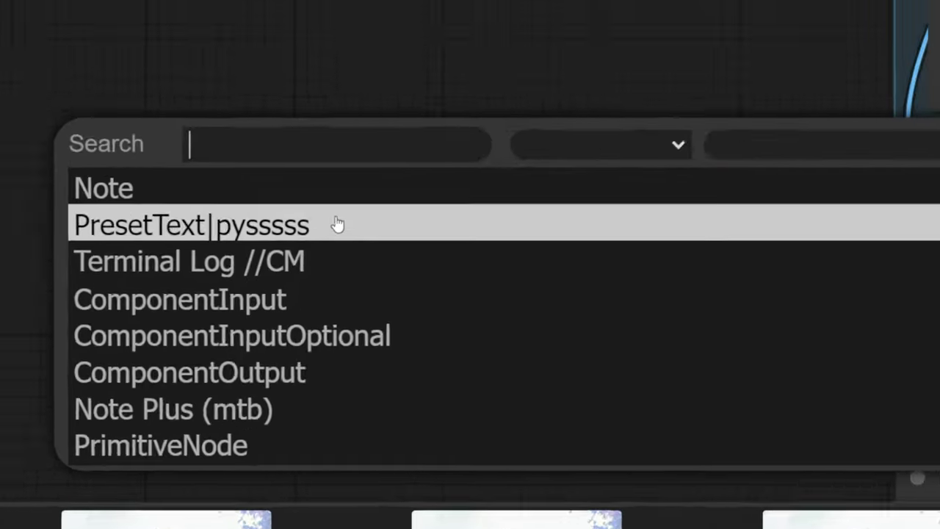
{"action": "type", "text": "outpa"}
{"action": "key", "text": "Return"}
{"action": "left_click_drag", "start_coordinate": [633, 183], "coordinate": [563, 134]}
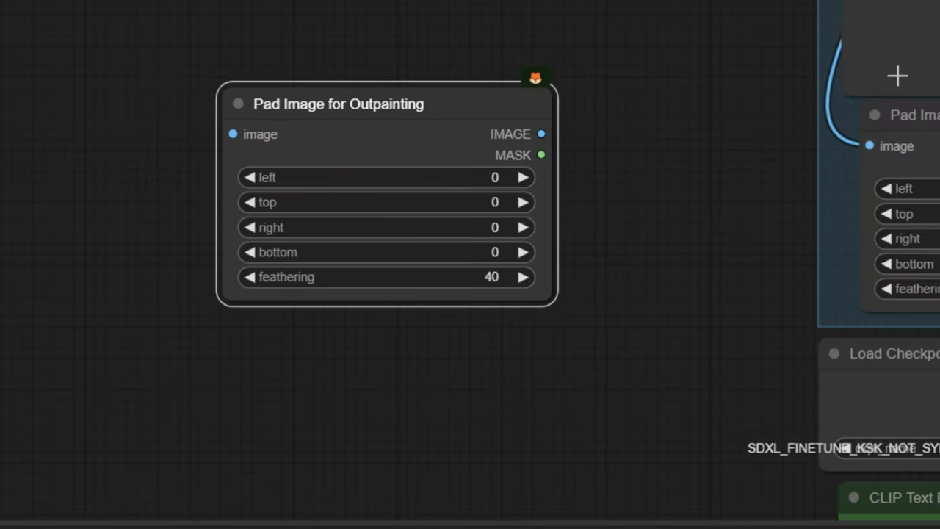
Examine how Load Image feeds the Pad Image for Outpainting node inside the Input Image and Mask group
{"action": "scroll", "coordinate": [897, 75], "scroll_direction": "up", "scroll_amount": 4}
{"action": "left_click_drag", "start_coordinate": [814, 66], "coordinate": [598, 113]}
{"action": "scroll", "coordinate": [419, 190], "scroll_direction": "down", "scroll_amount": 5}
{"action": "left_click_drag", "start_coordinate": [128, 174], "coordinate": [214, 183]}
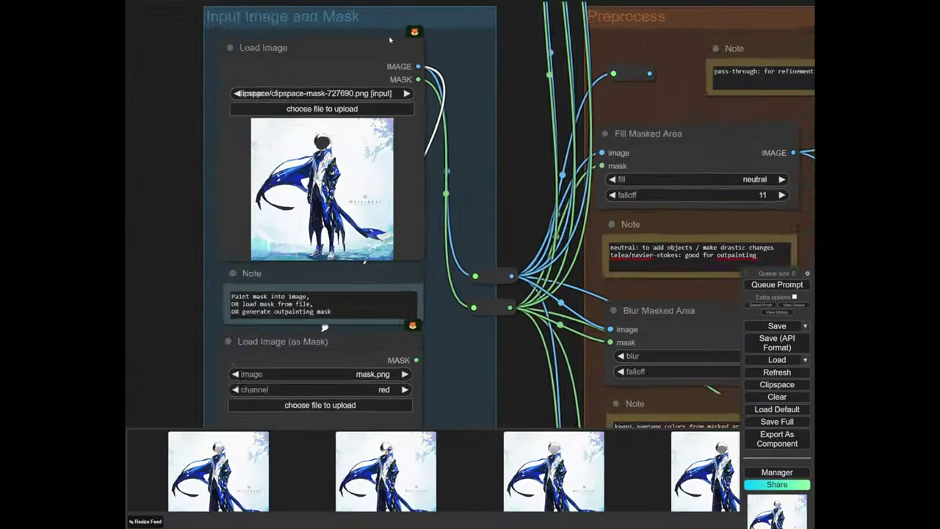
{"action": "scroll", "coordinate": [413, 145], "scroll_direction": "down", "scroll_amount": 5}
{"action": "left_click_drag", "start_coordinate": [458, 294], "coordinate": [437, 176]}
{"action": "scroll", "coordinate": [375, 302], "scroll_direction": "up", "scroll_amount": 3}
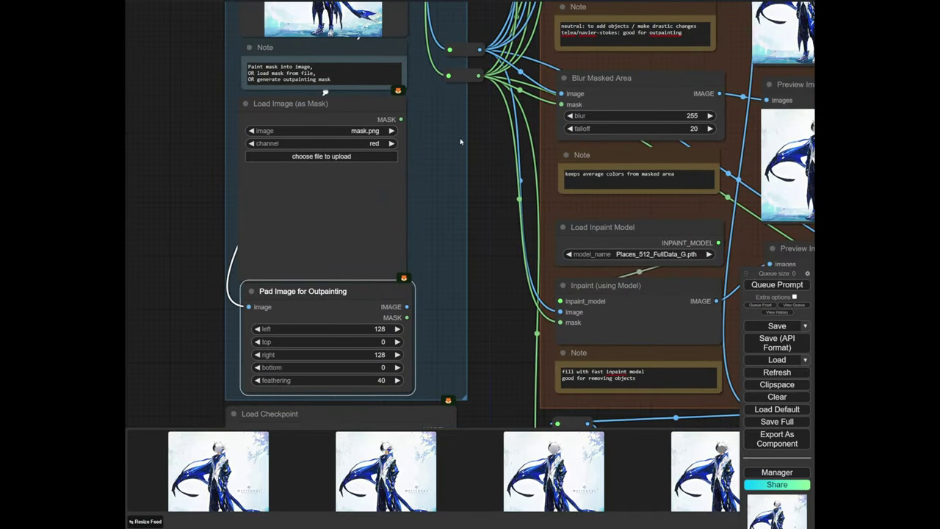
Connect the IMAGE and MASK outputs of the group's Pad Image for Outpainting node to the two reroutes feeding preprocessing
{"action": "left_click_drag", "start_coordinate": [460, 141], "coordinate": [443, 249]}
{"action": "left_click", "coordinate": [447, 179]}
{"action": "left_click_drag", "start_coordinate": [449, 202], "coordinate": [452, 196]}
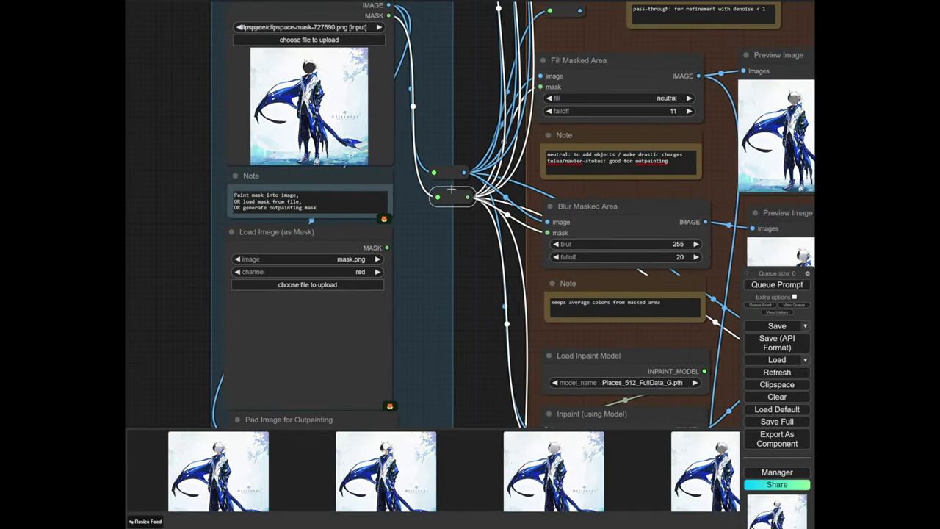
{"action": "left_click", "coordinate": [452, 174]}
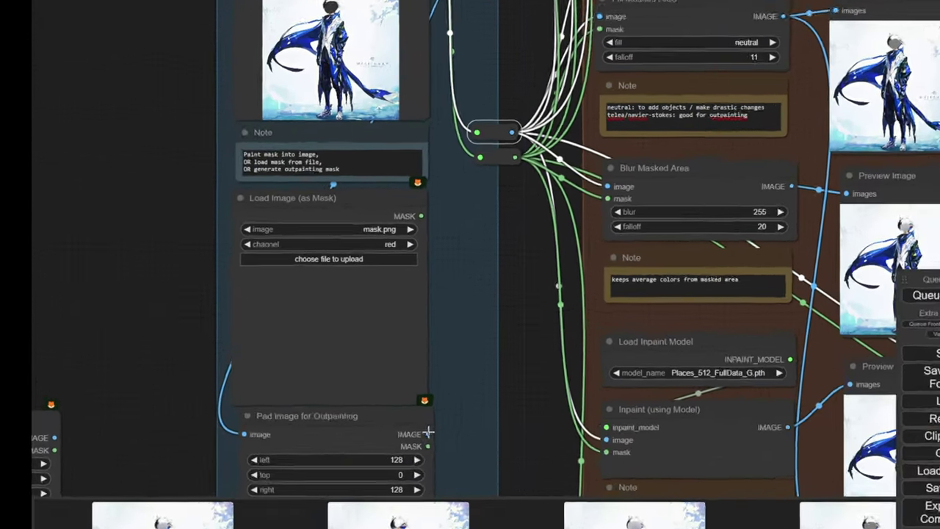
{"action": "left_click_drag", "start_coordinate": [407, 383], "coordinate": [441, 167]}
{"action": "left_click_drag", "start_coordinate": [488, 119], "coordinate": [489, 119]}
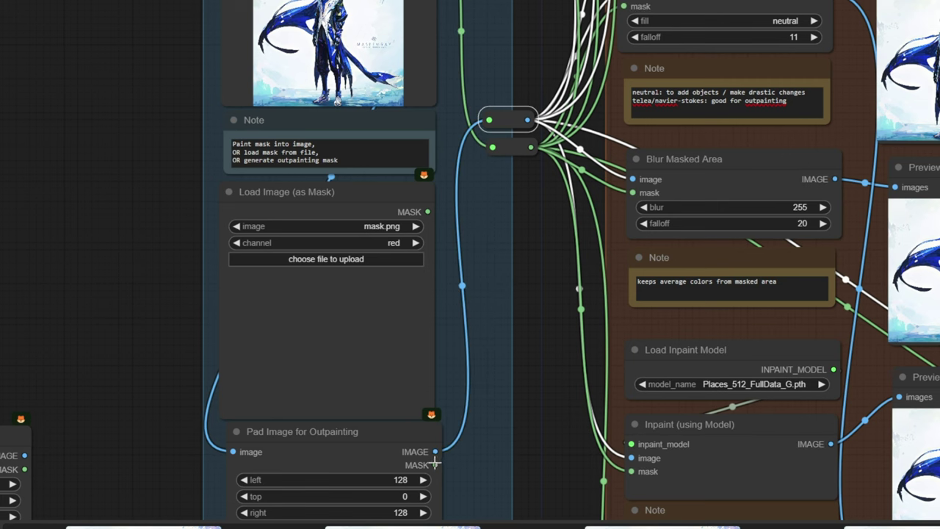
{"action": "left_click_drag", "start_coordinate": [435, 464], "coordinate": [492, 147]}
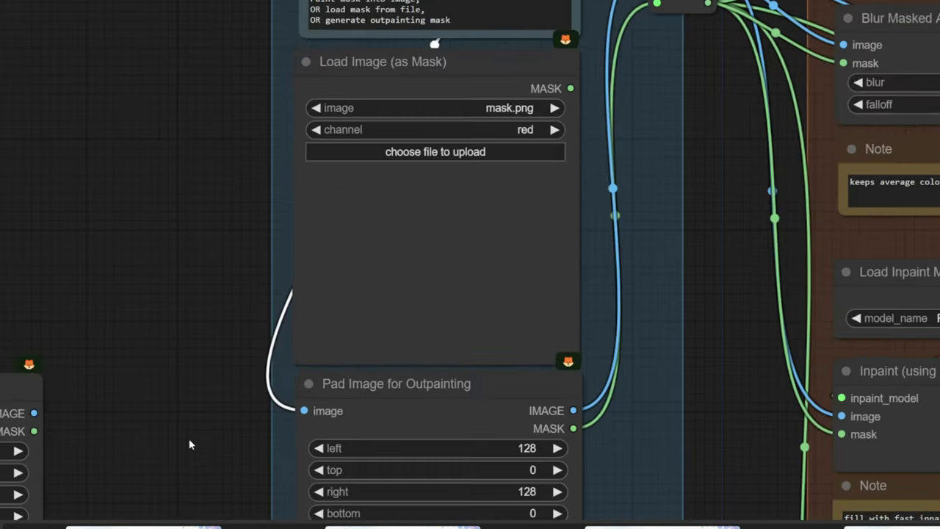
Review the Load Image source and follow the workflow through to the Postprocess group and KSampler
{"action": "left_click_drag", "start_coordinate": [188, 444], "coordinate": [137, 249]}
{"action": "scroll", "coordinate": [191, 253], "scroll_direction": "up", "scroll_amount": 5}
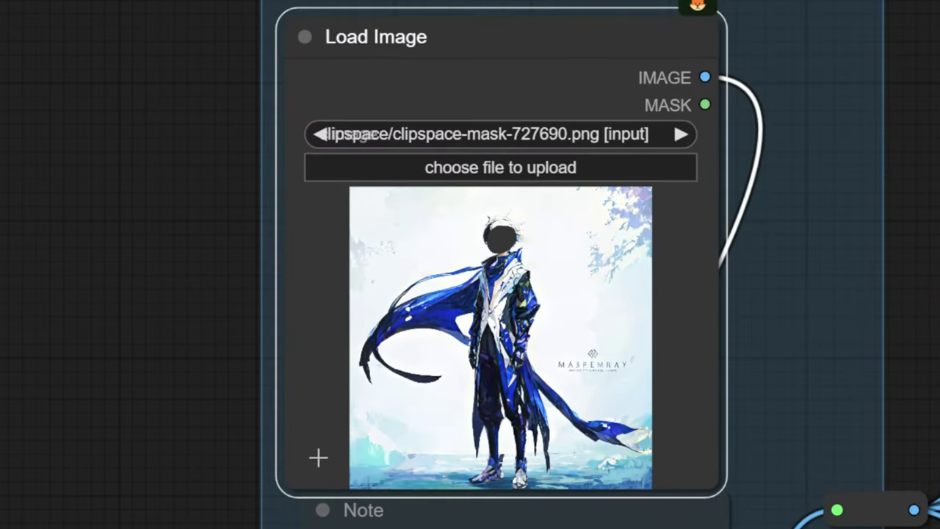
{"action": "left_click_drag", "start_coordinate": [542, 336], "coordinate": [540, 315]}
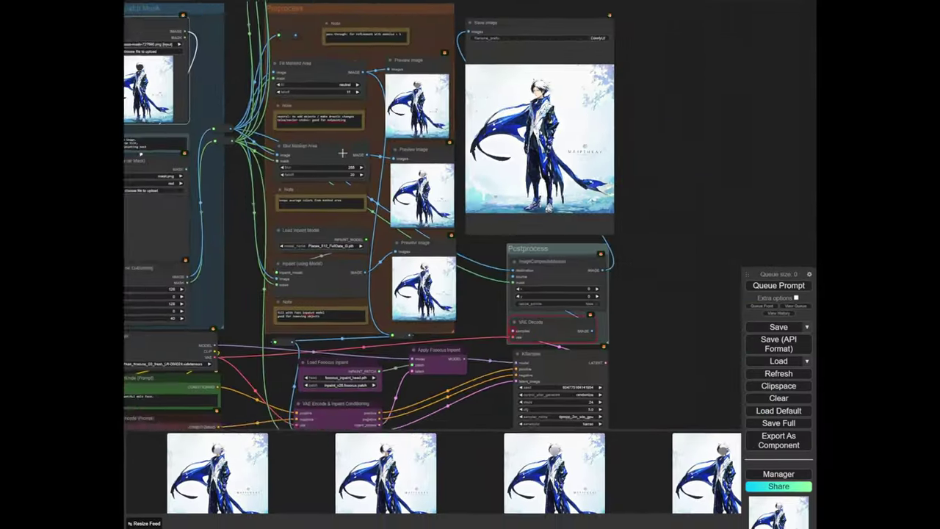
{"action": "scroll", "coordinate": [342, 151], "scroll_direction": "down", "scroll_amount": 3}
{"action": "scroll", "coordinate": [484, 221], "scroll_direction": "up", "scroll_amount": 9}
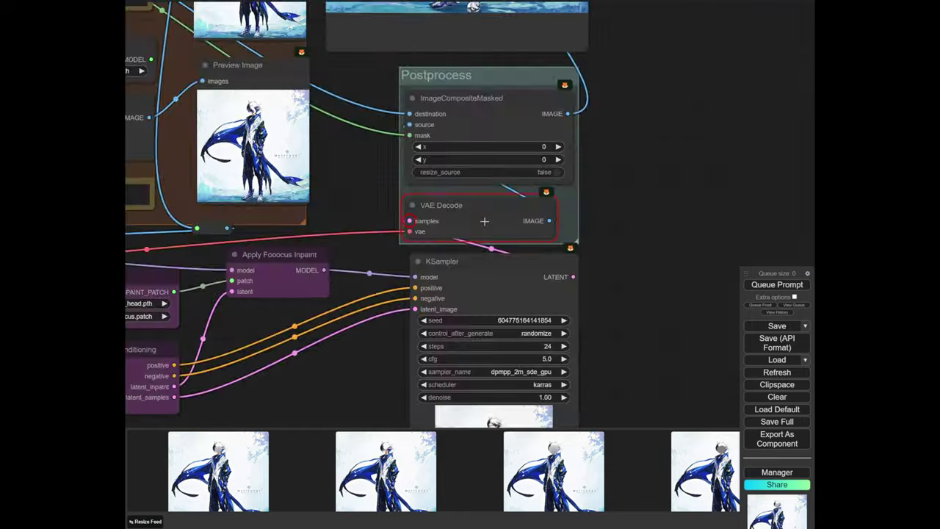
Examine the padded edges in the neutral and telea Fill Masked Area previews
{"action": "left_click", "coordinate": [484, 221]}
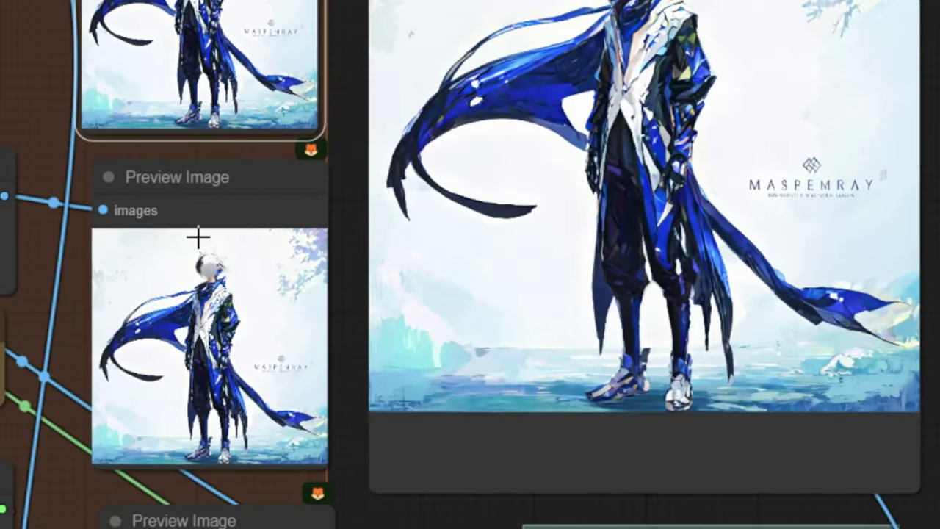
{"action": "left_click", "coordinate": [151, 298]}
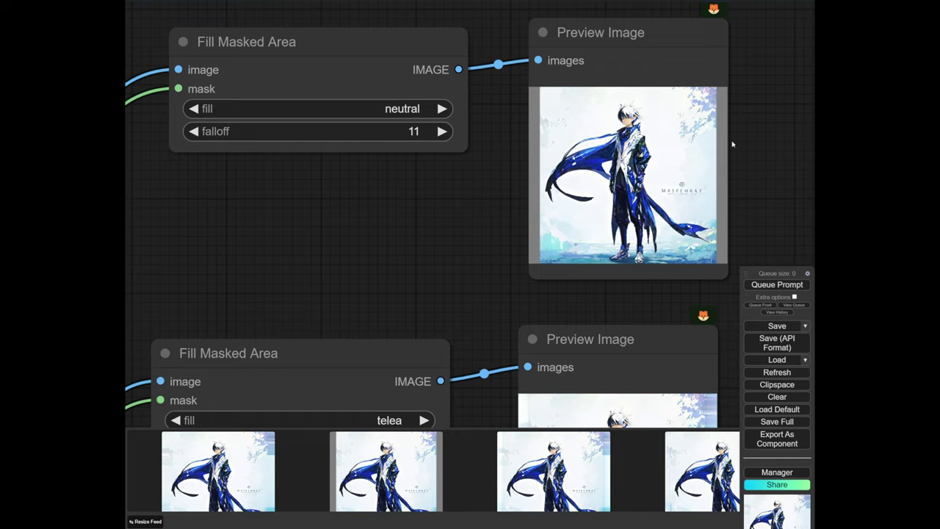
{"action": "left_click_drag", "start_coordinate": [732, 144], "coordinate": [658, 157]}
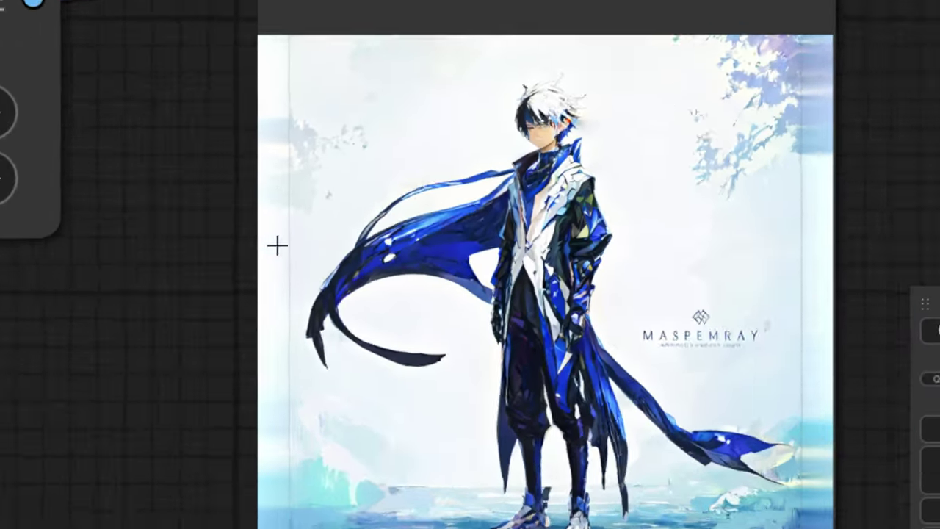
{"action": "scroll", "coordinate": [756, 468], "scroll_direction": "up", "scroll_amount": 4}
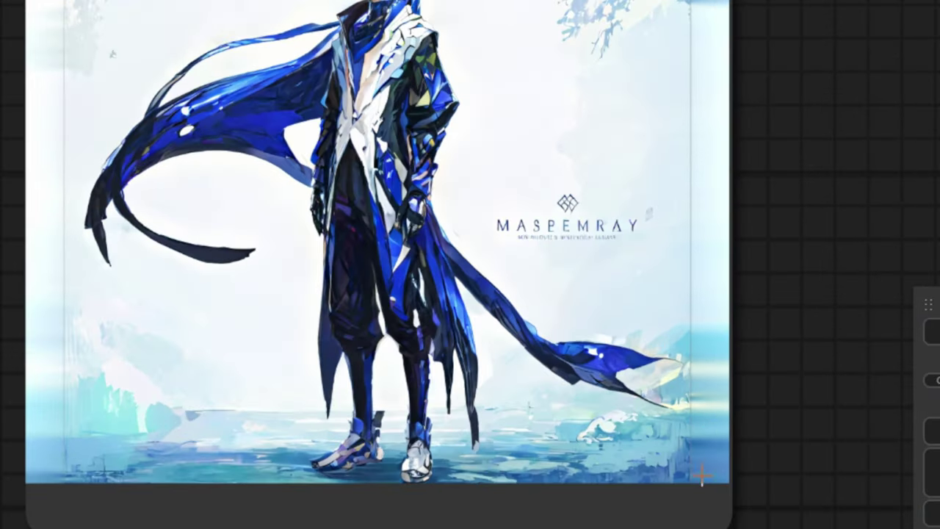
{"action": "left_click_drag", "start_coordinate": [57, 202], "coordinate": [88, 207]}
{"action": "left_click_drag", "start_coordinate": [6, 238], "coordinate": [333, 308]}
Set the telea Fill Masked Area's falloff to 4, queue the prompt and check the fill against the neutral preview
{"action": "left_click", "coordinate": [14, 162]}
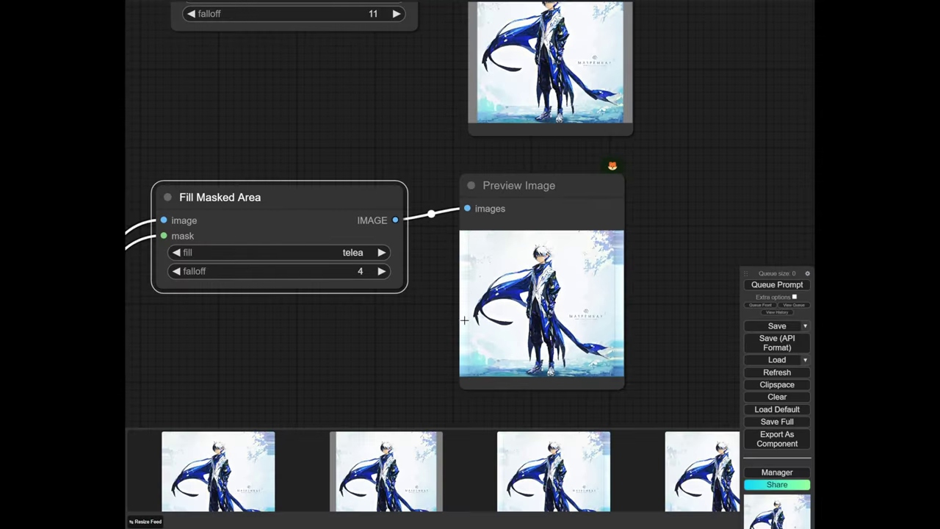
{"action": "left_click_drag", "start_coordinate": [644, 118], "coordinate": [598, 313]}
{"action": "scroll", "coordinate": [428, 202], "scroll_direction": "up", "scroll_amount": 4}
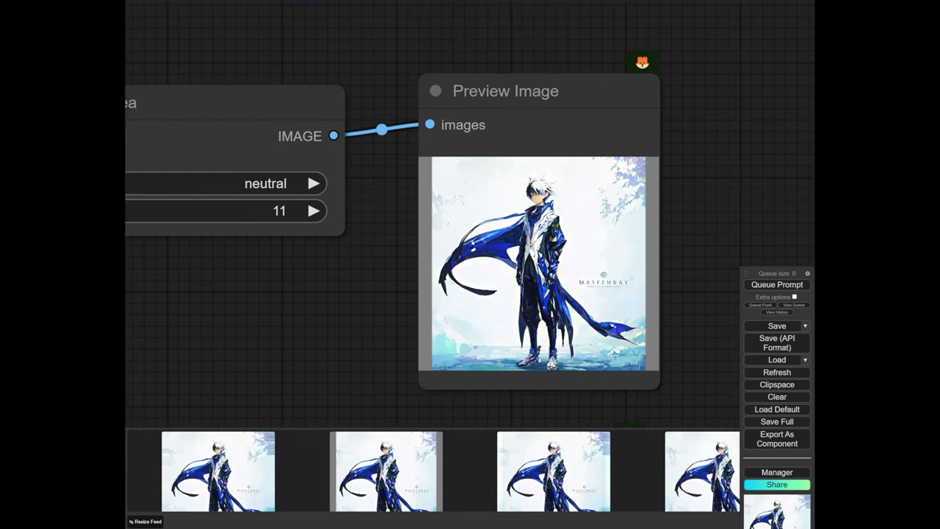
{"action": "scroll", "coordinate": [435, 303], "scroll_direction": "down", "scroll_amount": 5}
{"action": "left_click_drag", "start_coordinate": [406, 407], "coordinate": [406, 194]}
{"action": "scroll", "coordinate": [368, 332], "scroll_direction": "up", "scroll_amount": 4}
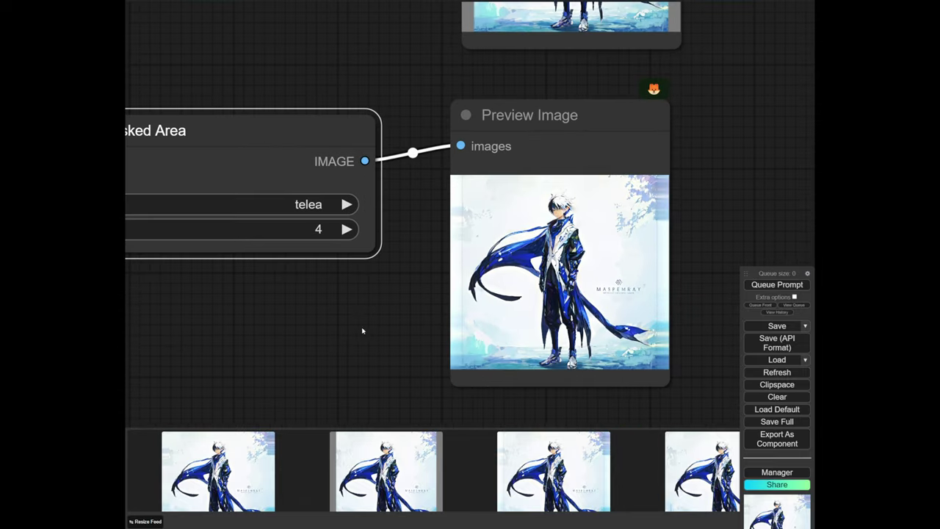
{"action": "left_click_drag", "start_coordinate": [216, 305], "coordinate": [390, 317]}
{"action": "left_click", "coordinate": [777, 284]}
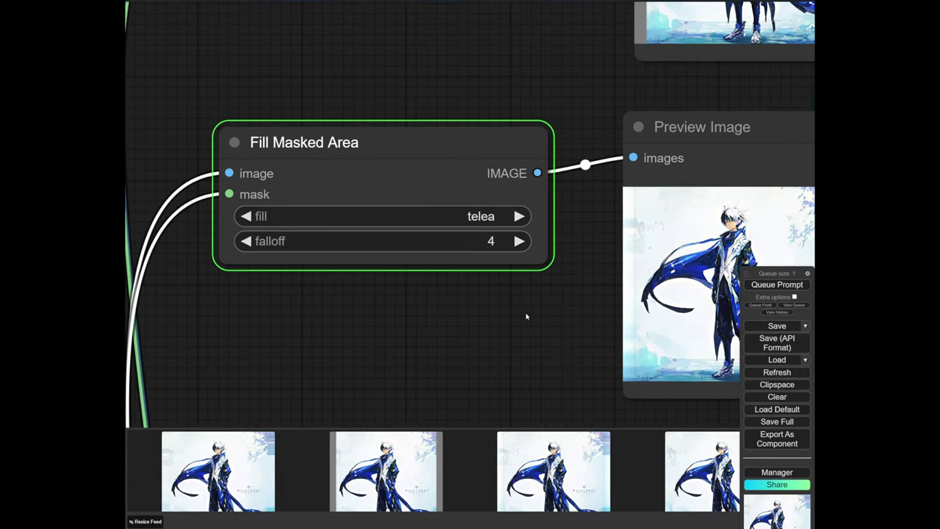
{"action": "scroll", "coordinate": [527, 316], "scroll_direction": "up", "scroll_amount": 3}
{"action": "scroll", "coordinate": [445, 298], "scroll_direction": "down", "scroll_amount": 6}
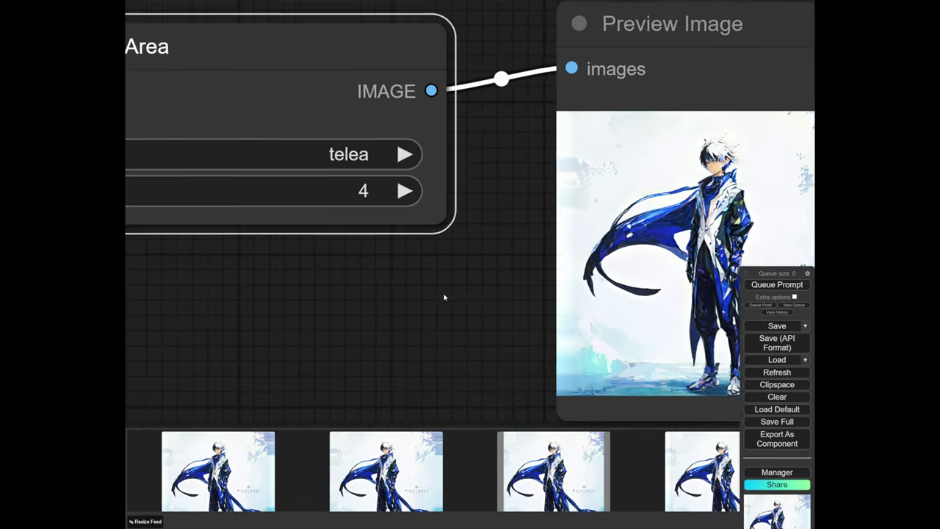
{"action": "scroll", "coordinate": [413, 282], "scroll_direction": "up", "scroll_amount": 3}
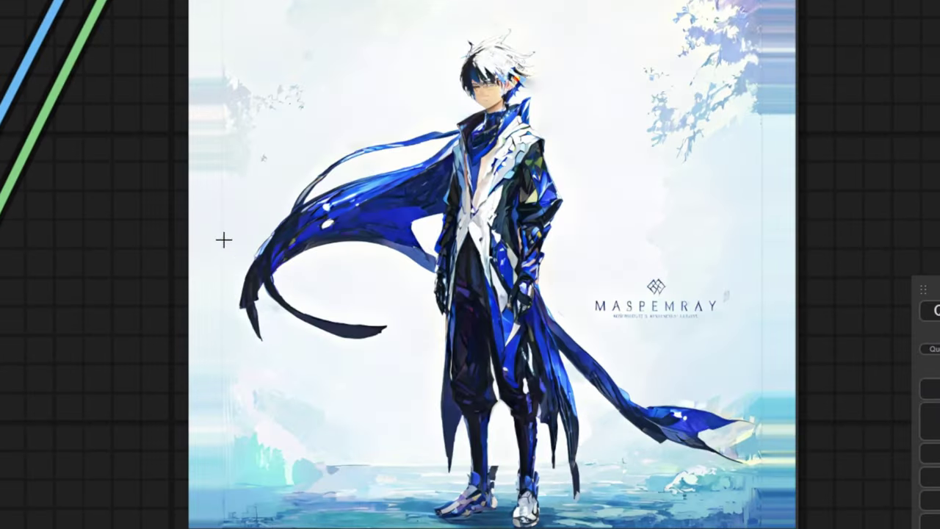
Duplicate the navier-stokes Fill Masked Area and its Preview Image with input connections kept, placing the copies beside the original preview
{"action": "scroll", "coordinate": [213, 237], "scroll_direction": "down", "scroll_amount": 5}
{"action": "left_click_drag", "start_coordinate": [38, 168], "coordinate": [264, 133]}
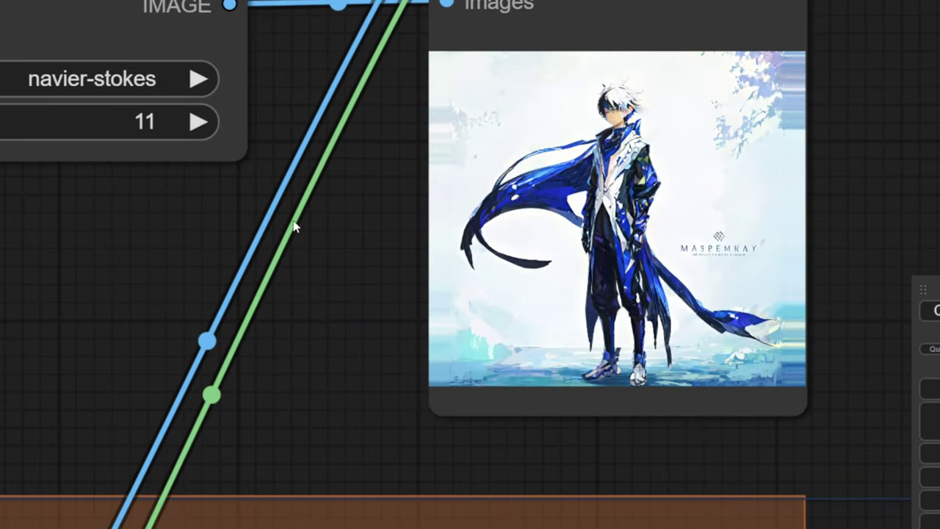
{"action": "scroll", "coordinate": [389, 202], "scroll_direction": "down", "scroll_amount": 5}
{"action": "key", "text": "ctrl+shift+v"}
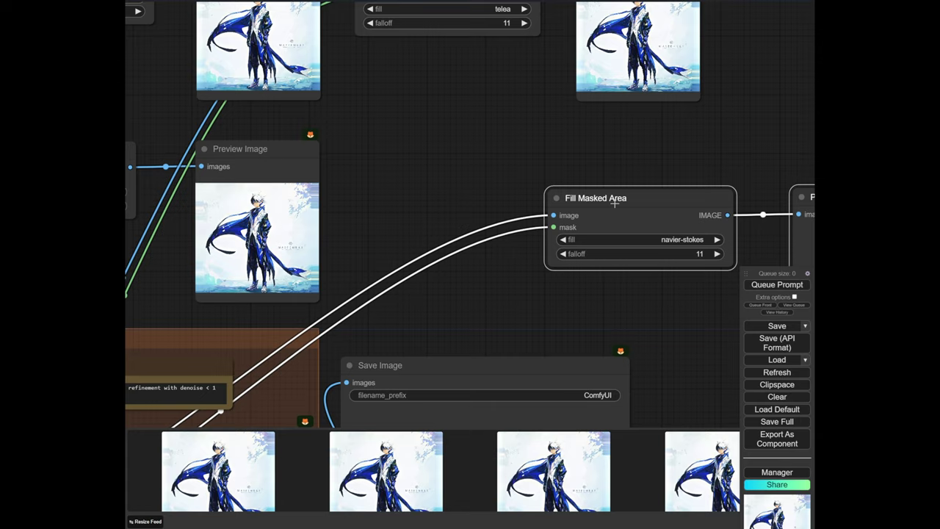
{"action": "left_click_drag", "start_coordinate": [615, 204], "coordinate": [400, 162]}
Set the duplicated navier-stokes Fill Masked Area's falloff to 5 and queue the prompt
{"action": "left_click", "coordinate": [348, 213]}
{"action": "left_click", "coordinate": [347, 212]}
{"action": "left_click", "coordinate": [348, 212]}
{"action": "left_click", "coordinate": [347, 212]}
{"action": "left_click", "coordinate": [348, 212]}
{"action": "left_click", "coordinate": [347, 213]}
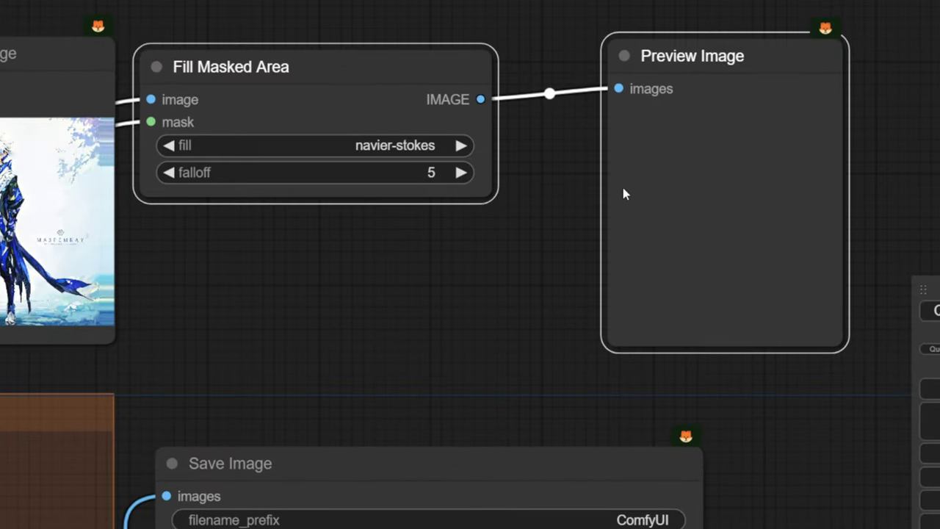
{"action": "left_click", "coordinate": [935, 311]}
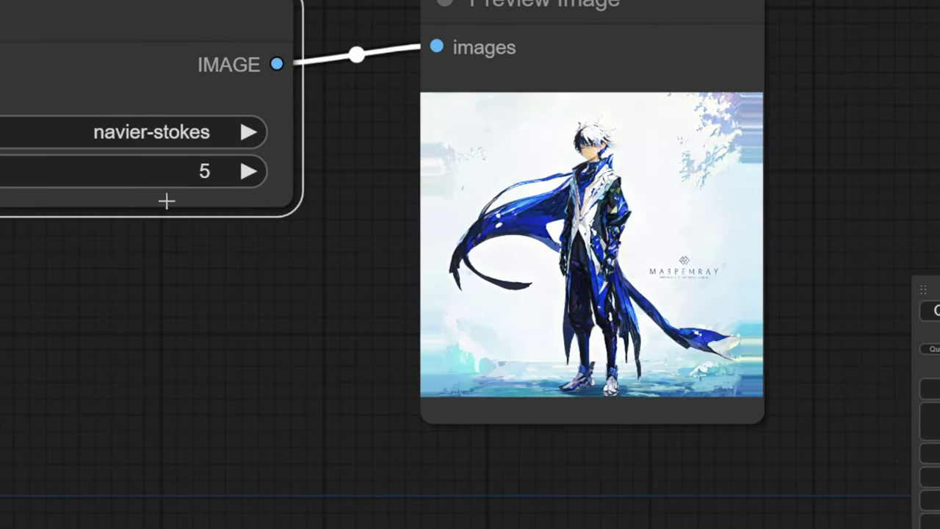
Compare the navier-stokes fill previews at falloff 5 and falloff 11, focusing on the padded edges
{"action": "left_click_drag", "start_coordinate": [166, 201], "coordinate": [266, 218]}
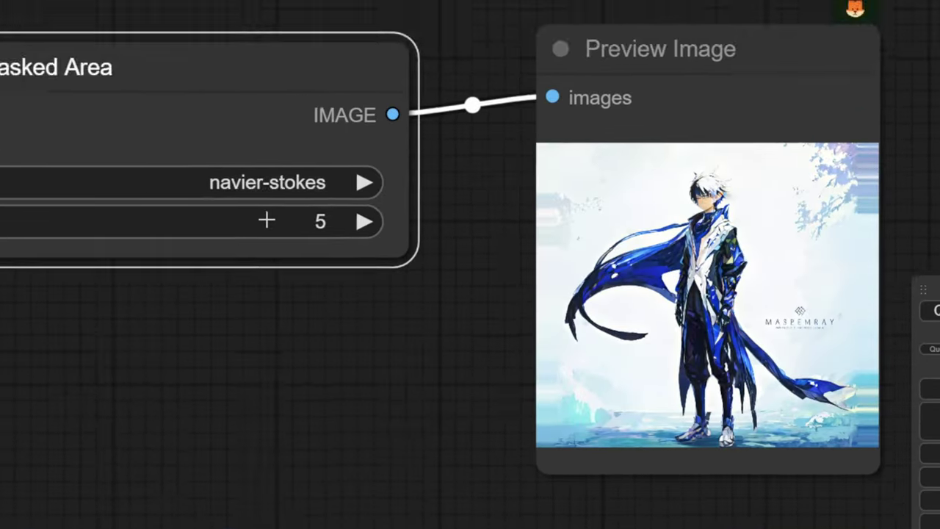
{"action": "scroll", "coordinate": [266, 218], "scroll_direction": "up", "scroll_amount": 9}
{"action": "scroll", "coordinate": [515, 279], "scroll_direction": "down", "scroll_amount": 5}
{"action": "left_click_drag", "start_coordinate": [490, 287], "coordinate": [182, 218]}
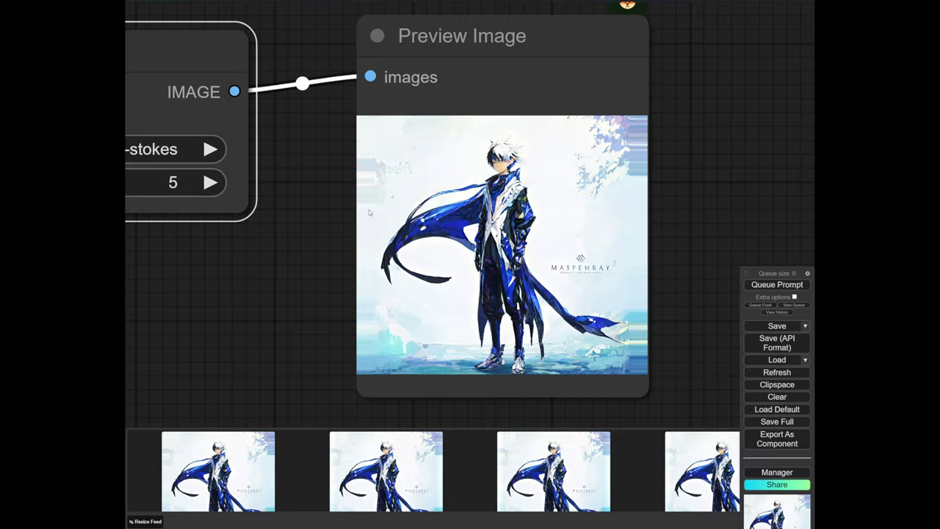
{"action": "scroll", "coordinate": [455, 183], "scroll_direction": "up", "scroll_amount": 5}
{"action": "scroll", "coordinate": [727, 204], "scroll_direction": "down", "scroll_amount": 12}
{"action": "scroll", "coordinate": [313, 201], "scroll_direction": "up", "scroll_amount": 6}
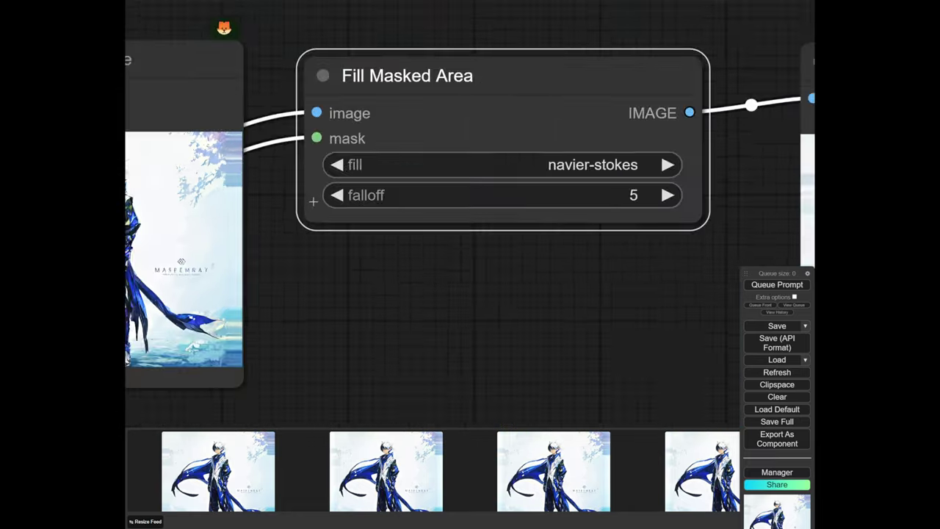
{"action": "scroll", "coordinate": [312, 201], "scroll_direction": "down", "scroll_amount": 6}
{"action": "scroll", "coordinate": [184, 198], "scroll_direction": "up", "scroll_amount": 11}
{"action": "left_click_drag", "start_coordinate": [589, 273], "coordinate": [874, 180]}
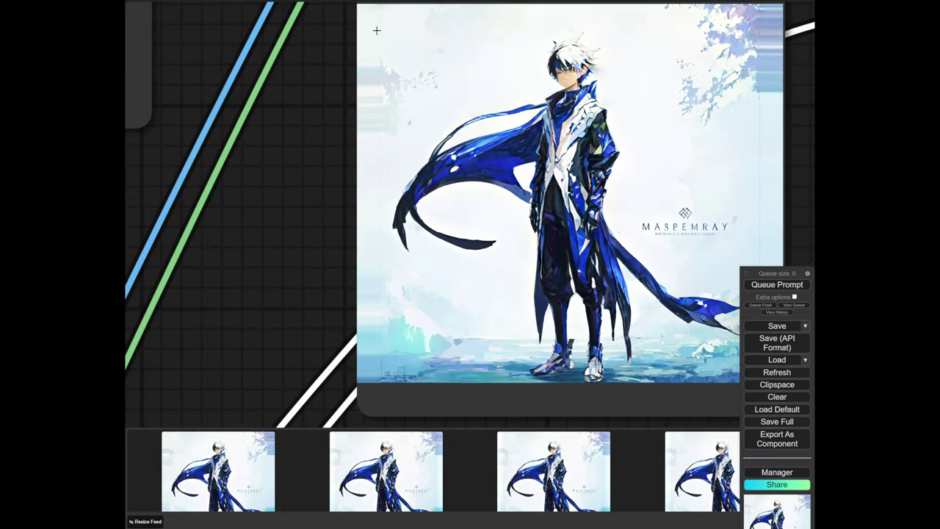
{"action": "scroll", "coordinate": [269, 210], "scroll_direction": "down", "scroll_amount": 5}
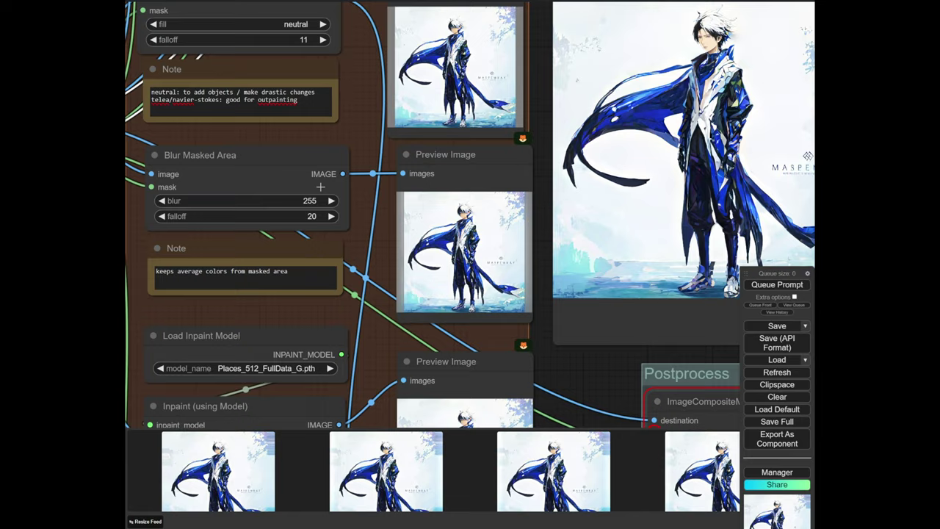
Set the Blur Masked Area's falloff to 7, queue the prompt and inspect the padded edges in its preview
{"action": "scroll", "coordinate": [358, 225], "scroll_direction": "up", "scroll_amount": 4}
{"action": "scroll", "coordinate": [460, 247], "scroll_direction": "left", "scroll_amount": 3}
{"action": "scroll", "coordinate": [459, 247], "scroll_direction": "down", "scroll_amount": 3}
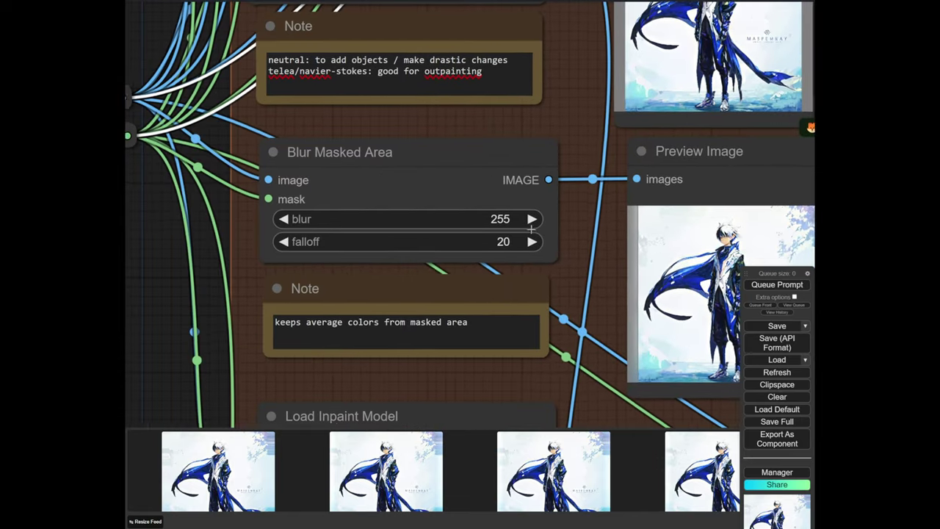
{"action": "scroll", "coordinate": [370, 254], "scroll_direction": "up", "scroll_amount": 5}
{"action": "scroll", "coordinate": [371, 255], "scroll_direction": "down", "scroll_amount": 3}
{"action": "scroll", "coordinate": [229, 181], "scroll_direction": "left", "scroll_amount": 4}
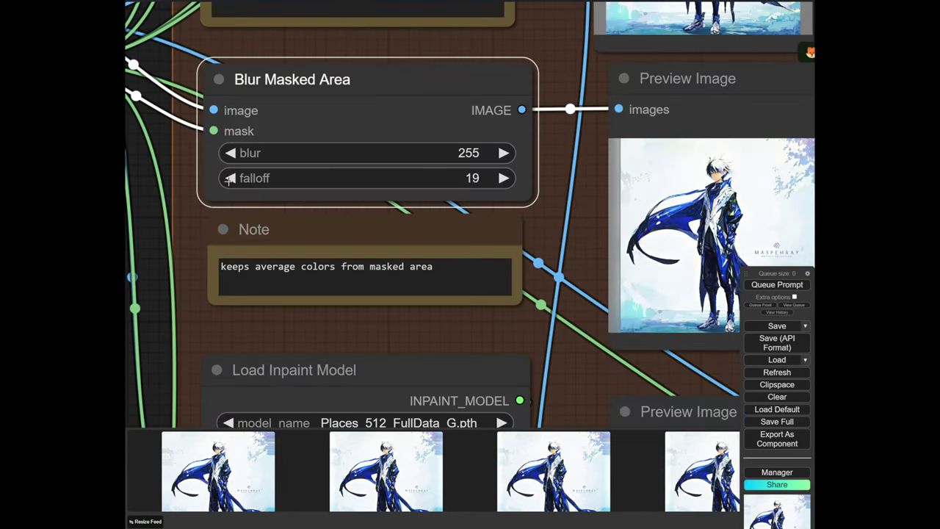
{"action": "left_click", "coordinate": [229, 177]}
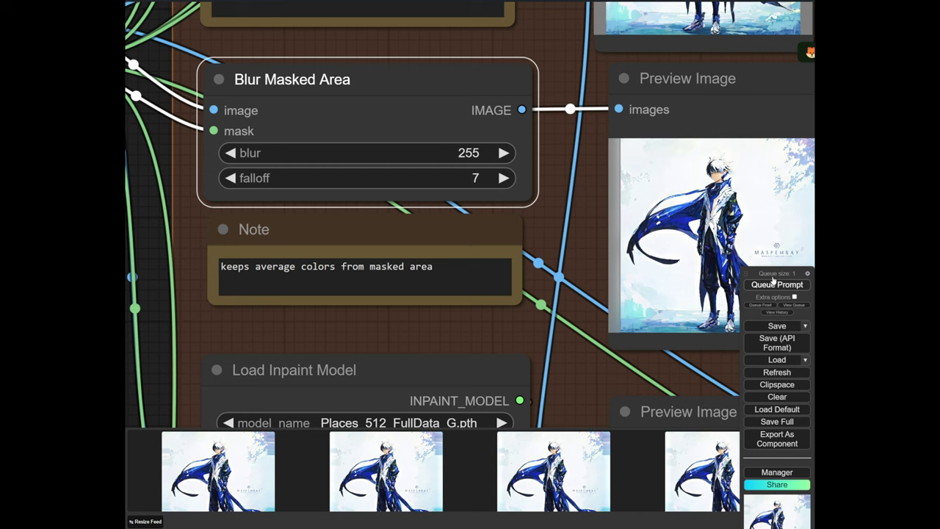
{"action": "left_click", "coordinate": [775, 285]}
{"action": "scroll", "coordinate": [426, 198], "scroll_direction": "up", "scroll_amount": 2}
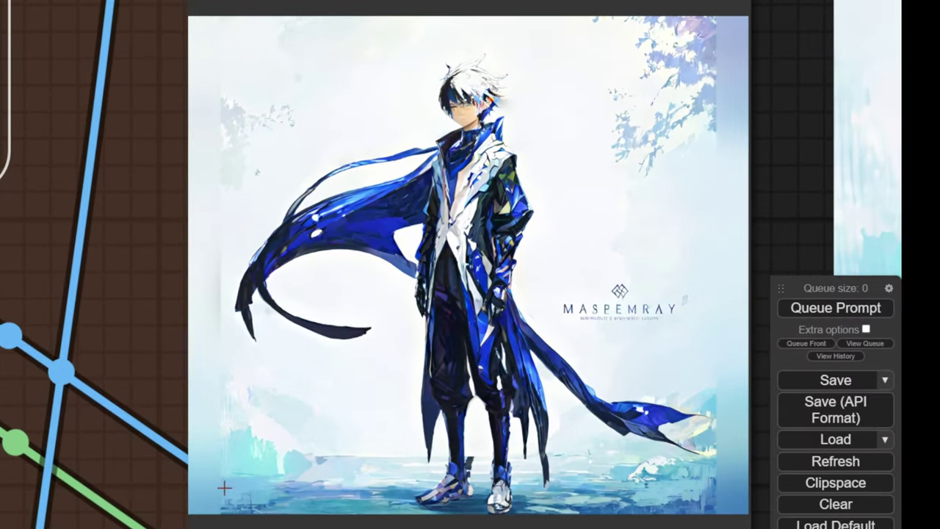
{"action": "scroll", "coordinate": [419, 371], "scroll_direction": "down", "scroll_amount": 2}
{"action": "left_click_drag", "start_coordinate": [199, 407], "coordinate": [319, 409]}
{"action": "scroll", "coordinate": [346, 203], "scroll_direction": "up", "scroll_amount": 3}
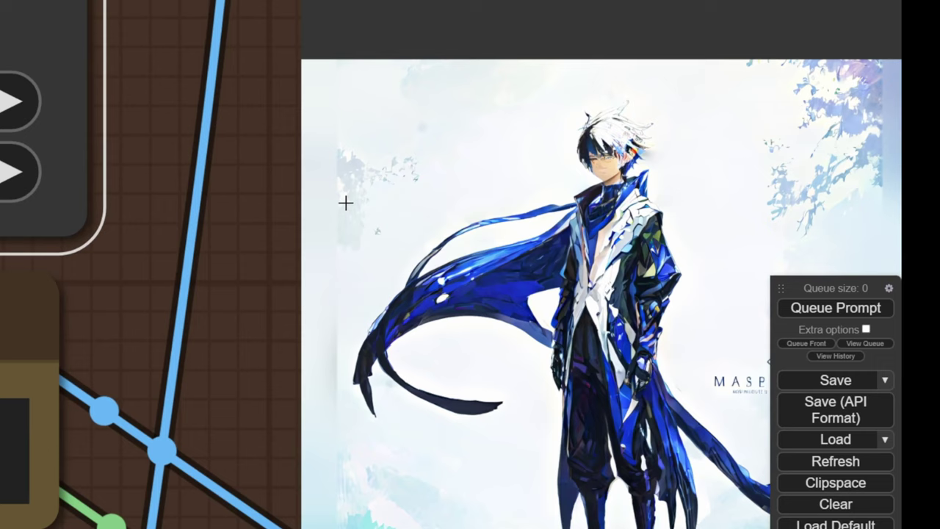
{"action": "scroll", "coordinate": [267, 274], "scroll_direction": "down", "scroll_amount": 5}
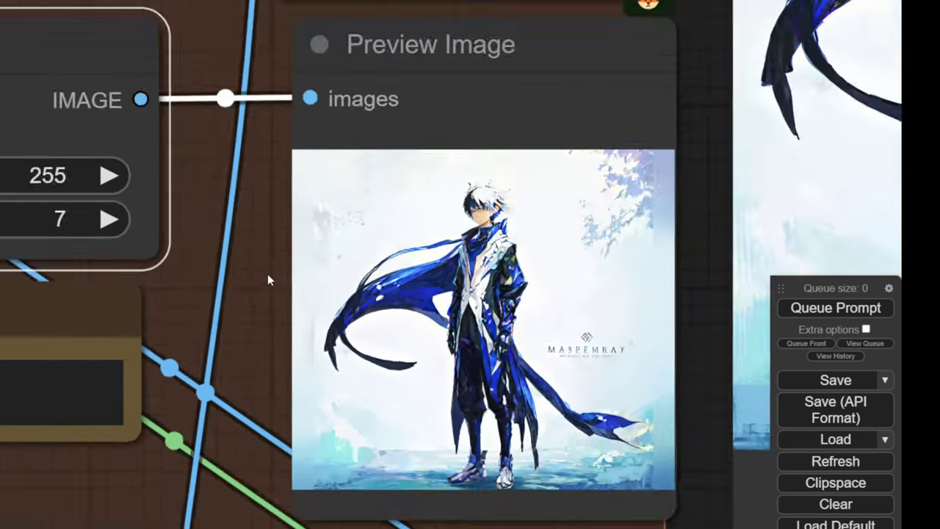
Examine the preview images of the Blur Masked Area and Inpaint (using Model) nodes, especially the filled side edges
{"action": "scroll", "coordinate": [201, 242], "scroll_direction": "down", "scroll_amount": 4}
{"action": "left_click_drag", "start_coordinate": [201, 241], "coordinate": [272, 448]}
{"action": "scroll", "coordinate": [324, 62], "scroll_direction": "down", "scroll_amount": 3}
{"action": "left_click_drag", "start_coordinate": [305, 66], "coordinate": [177, 318]}
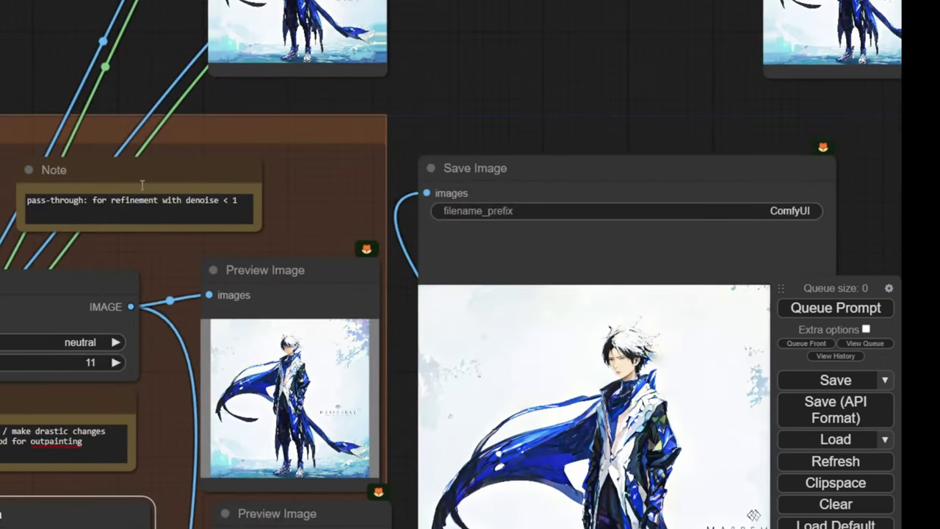
{"action": "scroll", "coordinate": [286, 31], "scroll_direction": "down", "scroll_amount": 3}
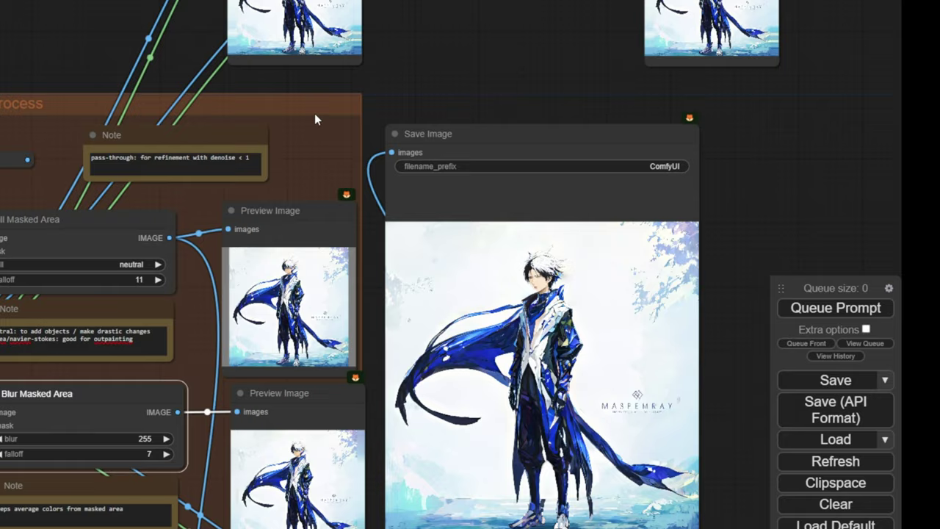
{"action": "scroll", "coordinate": [316, 119], "scroll_direction": "up", "scroll_amount": 3}
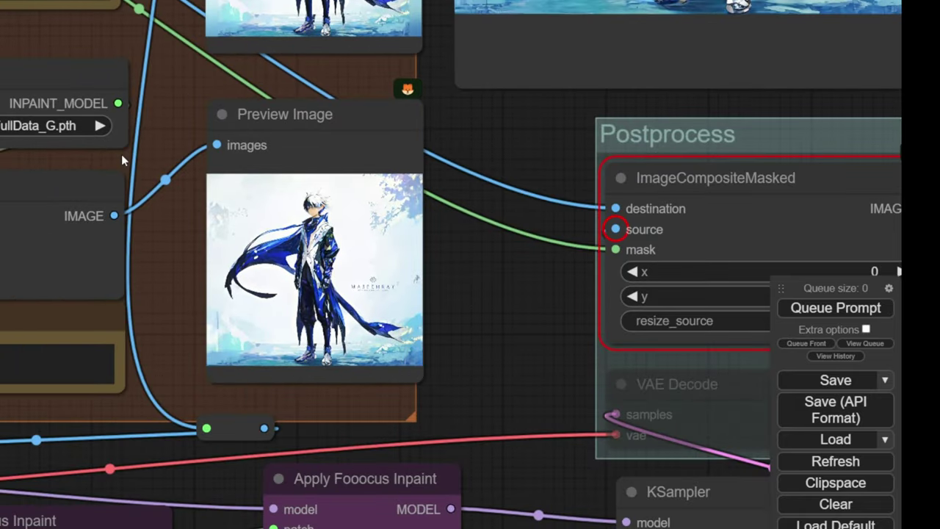
{"action": "scroll", "coordinate": [255, 266], "scroll_direction": "up", "scroll_amount": 4}
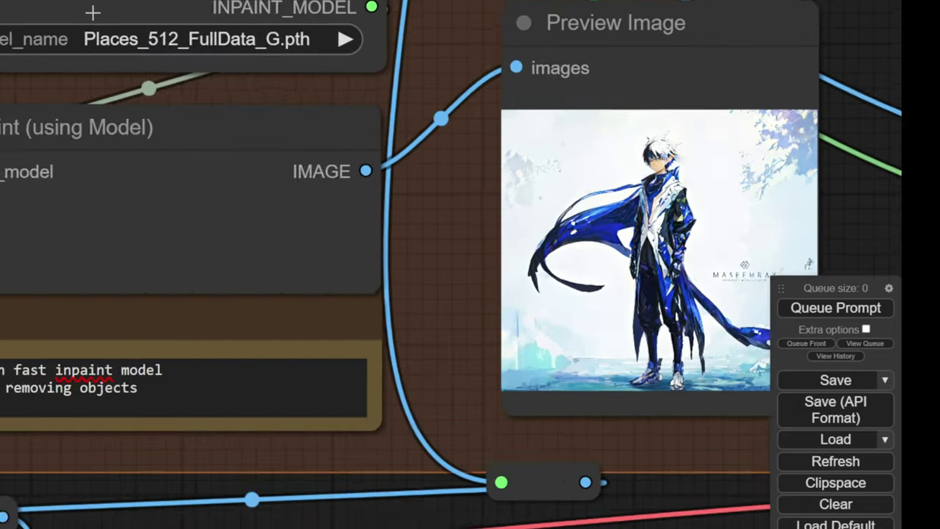
{"action": "scroll", "coordinate": [92, 12], "scroll_direction": "up", "scroll_amount": 1}
{"action": "left_click_drag", "start_coordinate": [446, 248], "coordinate": [97, 282]}
{"action": "scroll", "coordinate": [252, 179], "scroll_direction": "up", "scroll_amount": 2}
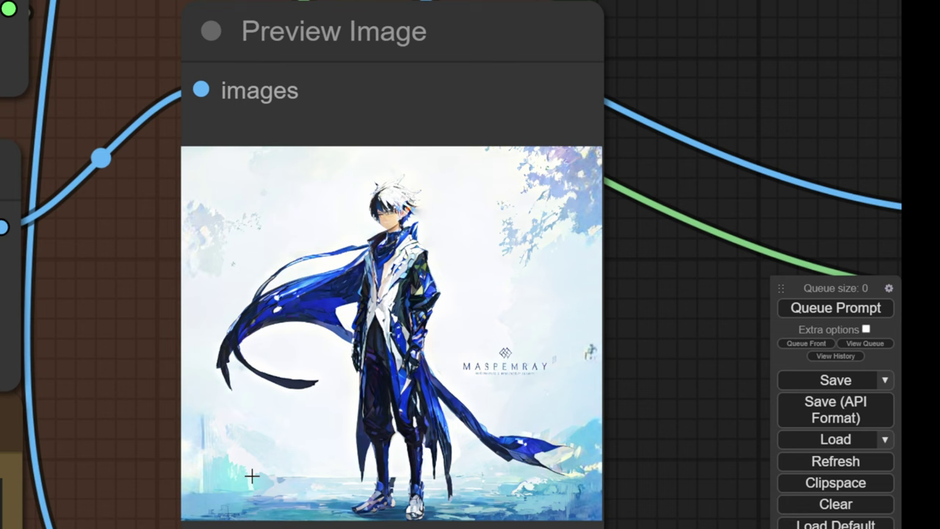
{"action": "scroll", "coordinate": [158, 182], "scroll_direction": "down", "scroll_amount": 4}
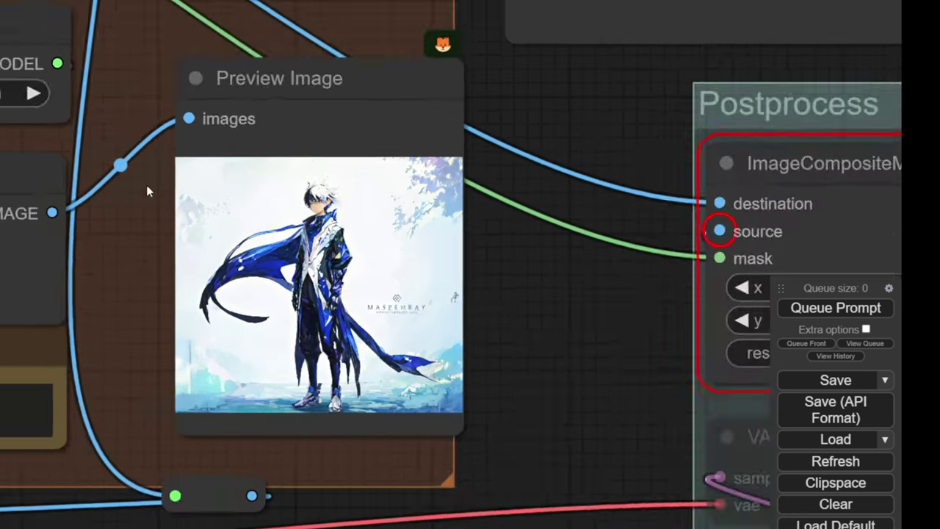
{"action": "left_click_drag", "start_coordinate": [147, 191], "coordinate": [450, 166]}
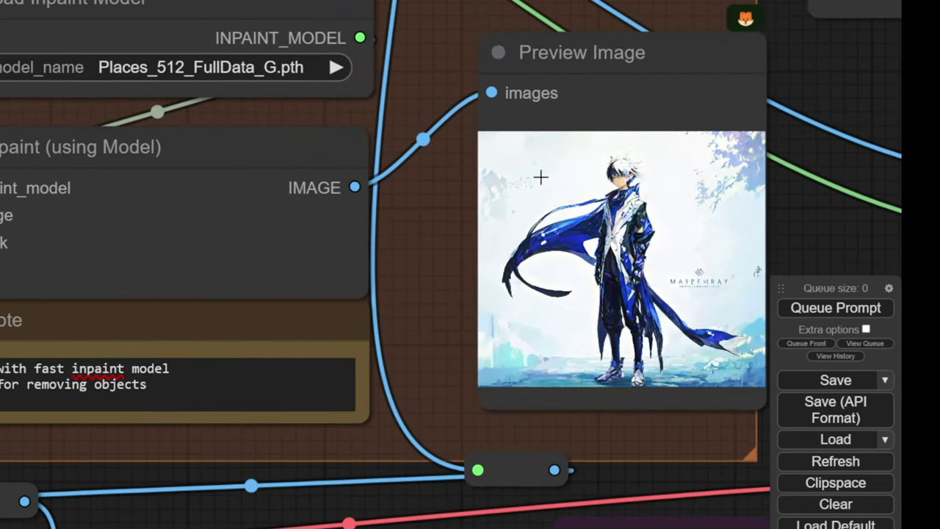
{"action": "scroll", "coordinate": [540, 176], "scroll_direction": "up", "scroll_amount": 4}
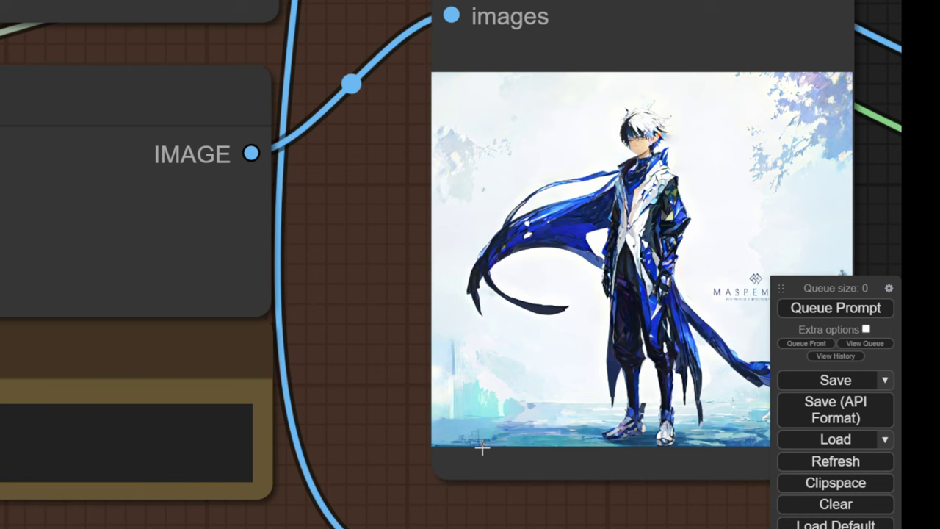
Switch to the inpaint nodes documentation in the browser and read the Fill Masked description of the neutral mode
{"action": "scroll", "coordinate": [470, 181], "scroll_direction": "right", "scroll_amount": 5}
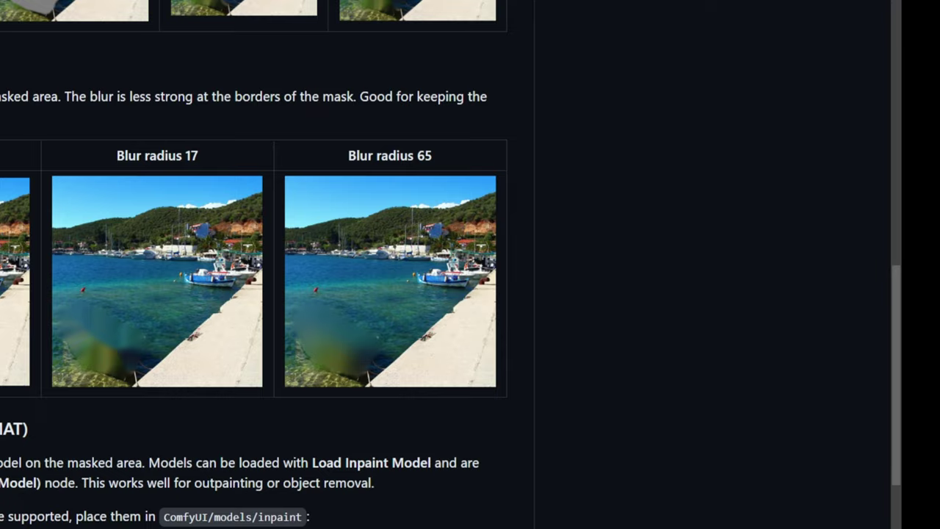
{"action": "scroll", "coordinate": [258, 308], "scroll_direction": "up", "scroll_amount": 5}
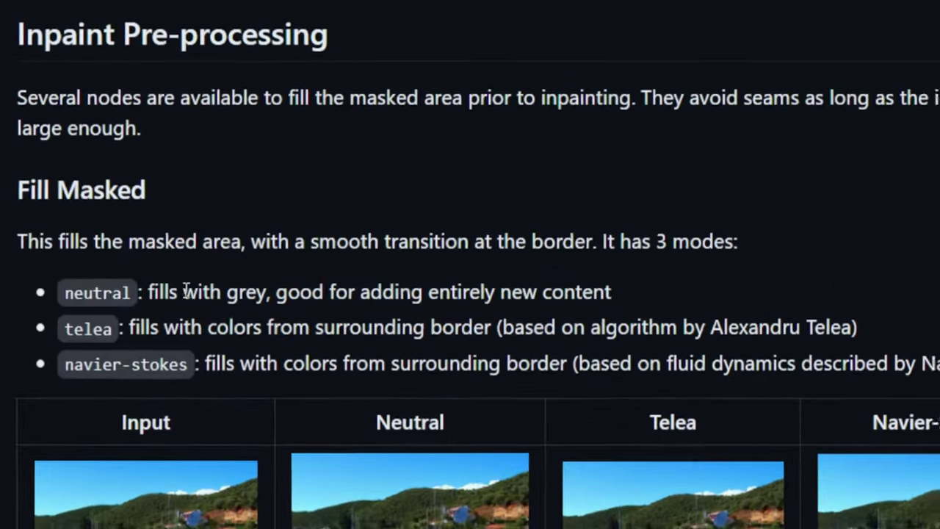
{"action": "left_click_drag", "start_coordinate": [287, 294], "coordinate": [392, 294]}
{"action": "left_click_drag", "start_coordinate": [526, 296], "coordinate": [623, 294]}
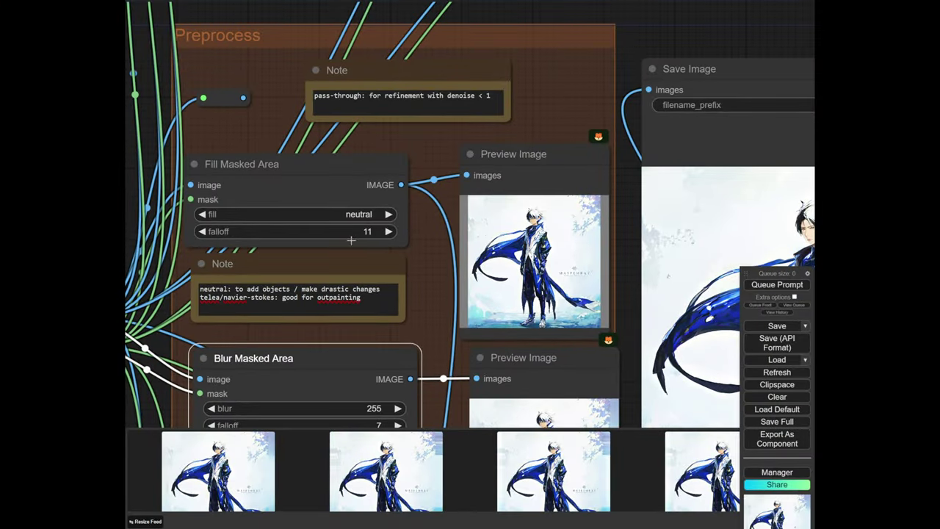
Replace "beautiful male face," in the positive CLIP Text Encode prompt with "aqua teal environment, ice,"
{"action": "scroll", "coordinate": [496, 288], "scroll_direction": "down", "scroll_amount": 12}
{"action": "left_click_drag", "start_coordinate": [254, 319], "coordinate": [411, 147]}
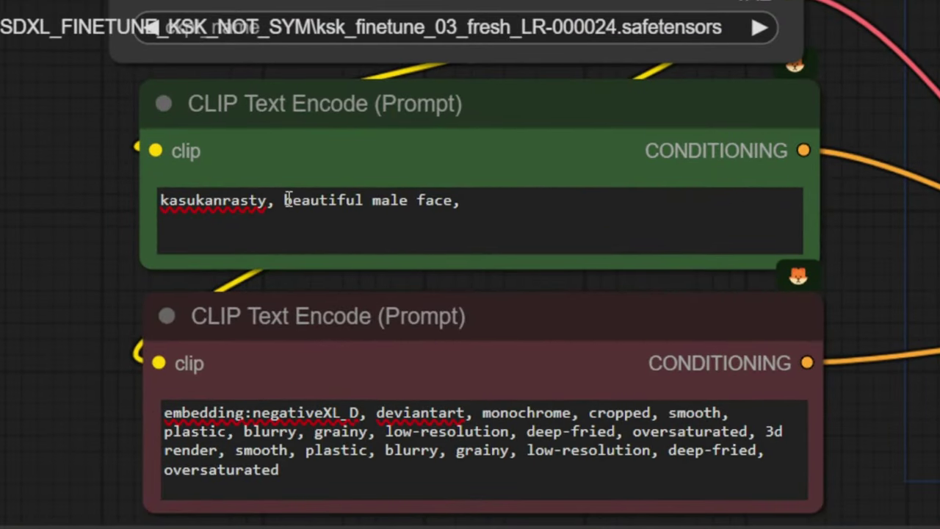
{"action": "left_click_drag", "start_coordinate": [285, 200], "coordinate": [496, 207]}
{"action": "key", "text": "BackSpace"}
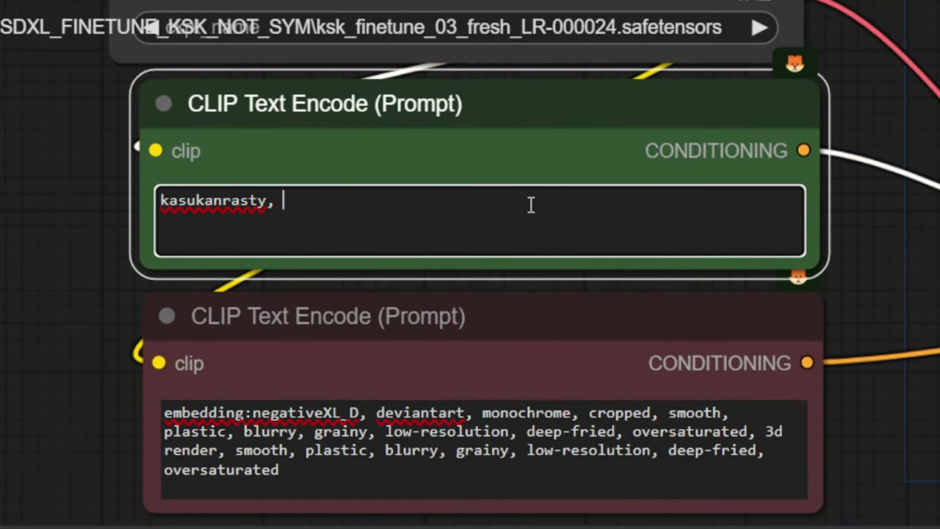
{"action": "type", "text": "aqua teal environment, id"}
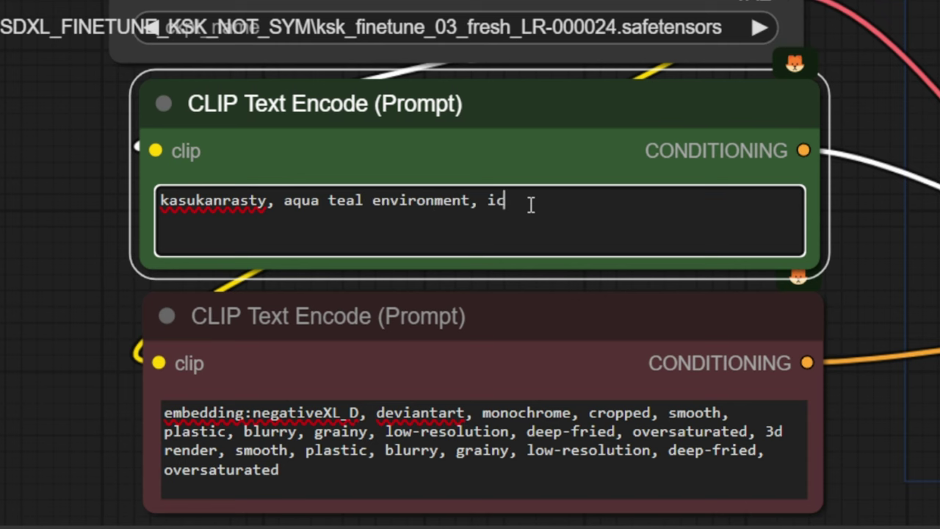
Unmute the VAE Decode node in the Postprocess group
{"action": "scroll", "coordinate": [797, 129], "scroll_direction": "down", "scroll_amount": 6}
{"action": "left_click_drag", "start_coordinate": [819, 136], "coordinate": [708, 99]}
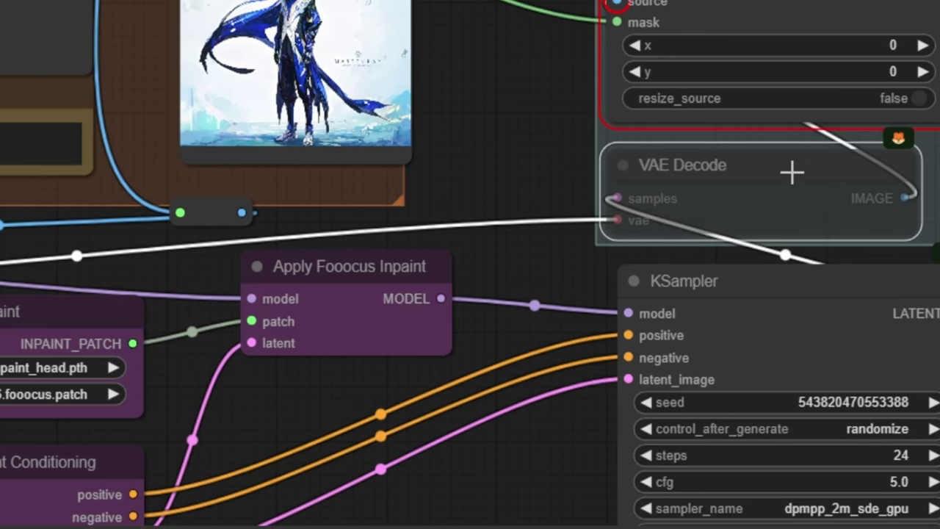
{"action": "key", "text": "ctrl+m"}
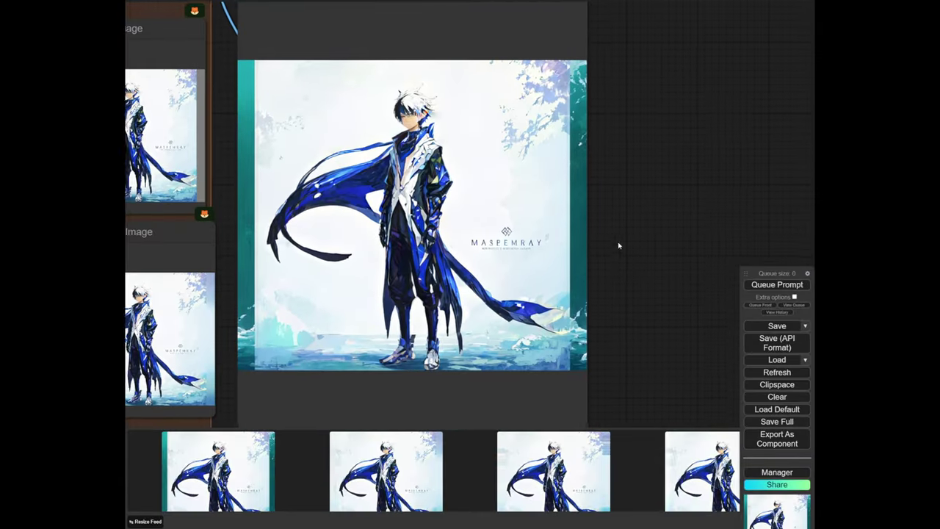
Examine the side edges of the Save Image result from the neutral fill and compare them with the preprocess previews
{"action": "left_click_drag", "start_coordinate": [618, 245], "coordinate": [619, 247]}
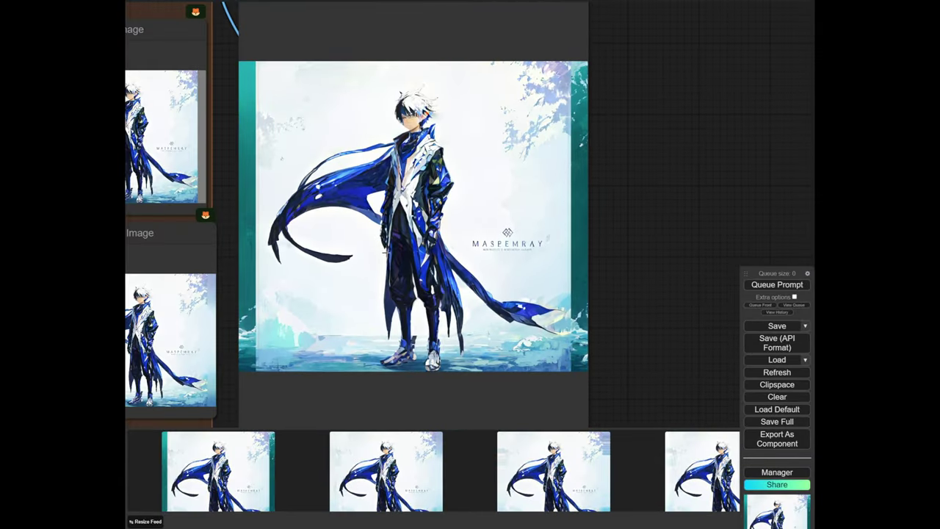
{"action": "scroll", "coordinate": [294, 269], "scroll_direction": "up", "scroll_amount": 1}
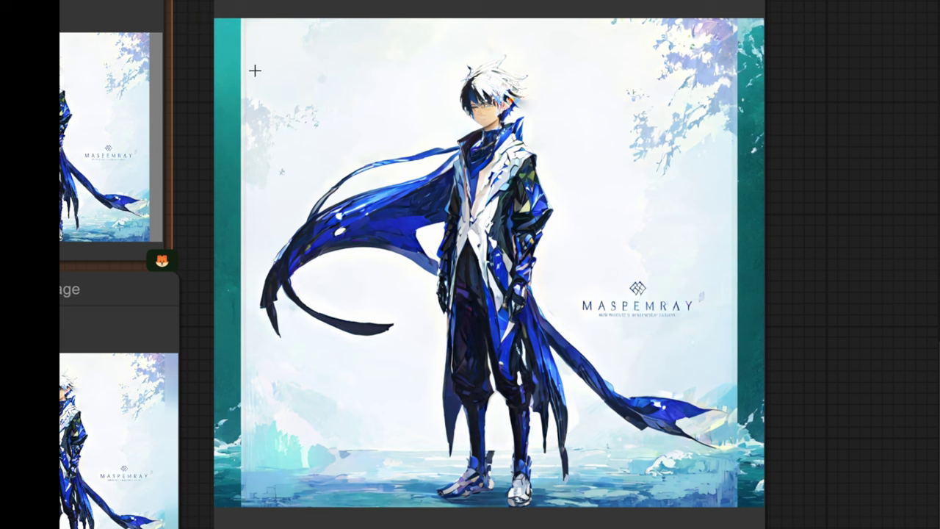
{"action": "scroll", "coordinate": [264, 173], "scroll_direction": "down", "scroll_amount": 3}
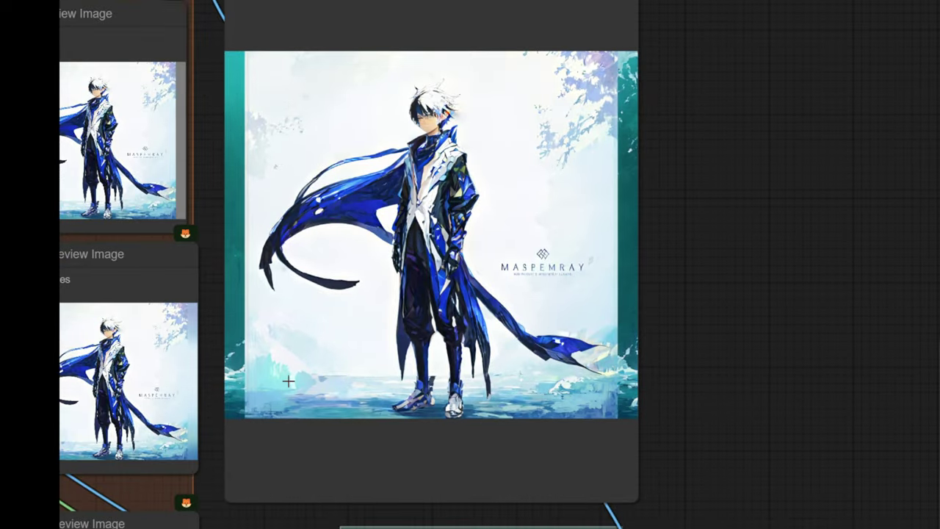
{"action": "left_click_drag", "start_coordinate": [271, 85], "coordinate": [470, 184]}
{"action": "scroll", "coordinate": [398, 177], "scroll_direction": "down", "scroll_amount": 3}
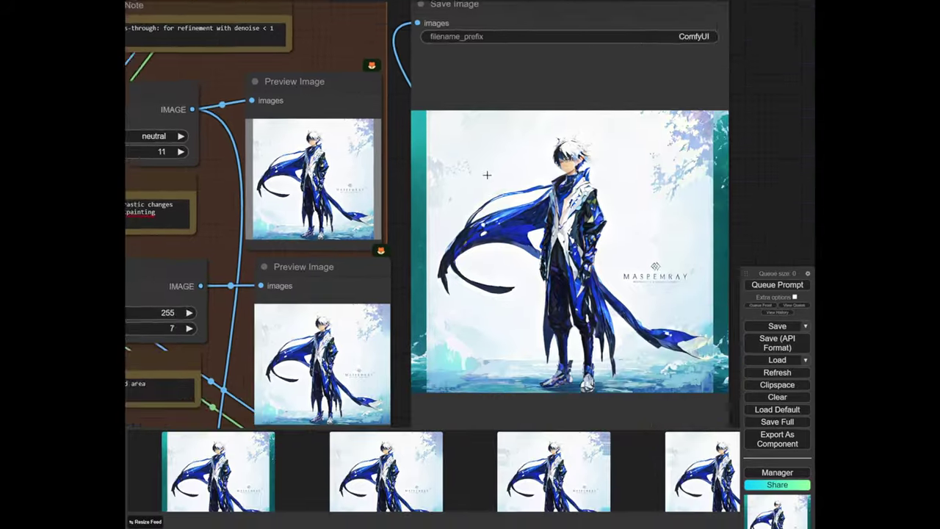
{"action": "left_click_drag", "start_coordinate": [487, 175], "coordinate": [414, 152]}
{"action": "scroll", "coordinate": [357, 119], "scroll_direction": "up", "scroll_amount": 2}
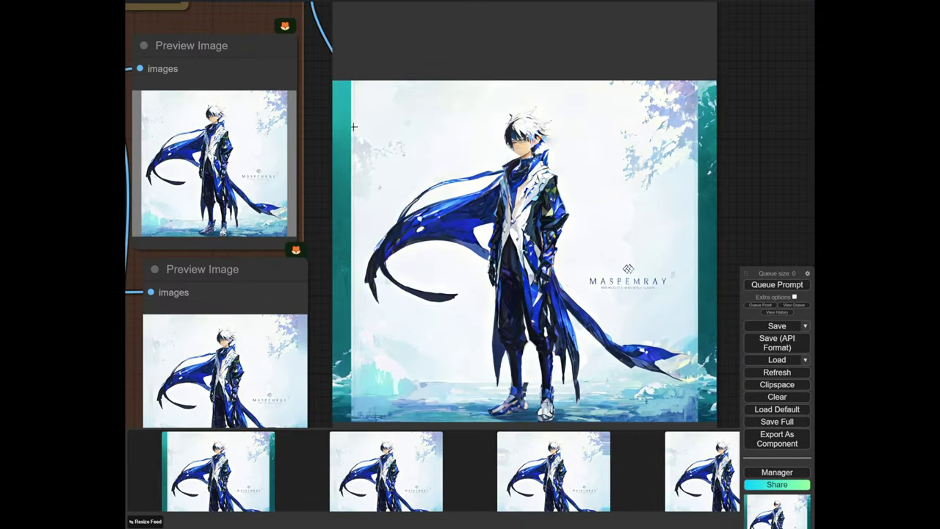
{"action": "scroll", "coordinate": [360, 193], "scroll_direction": "down", "scroll_amount": 2}
{"action": "scroll", "coordinate": [394, 162], "scroll_direction": "down", "scroll_amount": 3}
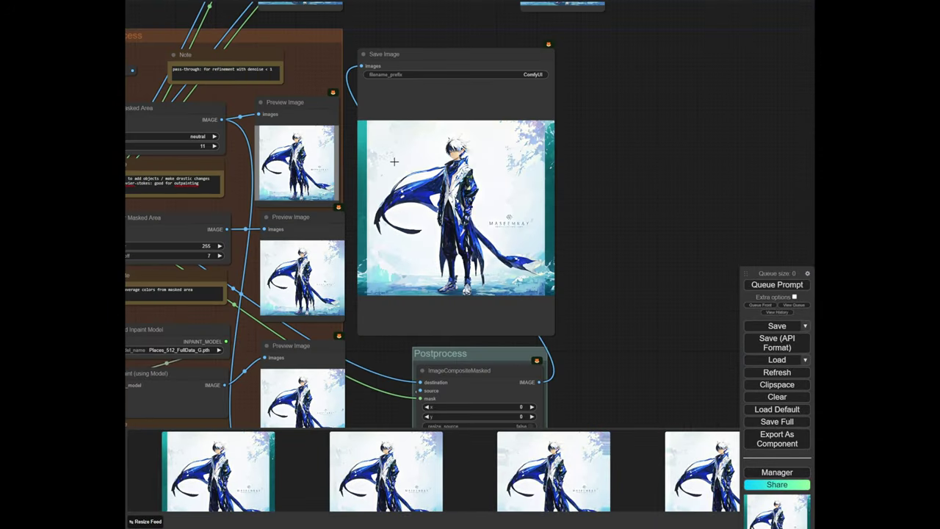
{"action": "scroll", "coordinate": [377, 166], "scroll_direction": "down", "scroll_amount": 2}
{"action": "scroll", "coordinate": [329, 170], "scroll_direction": "up", "scroll_amount": 4}
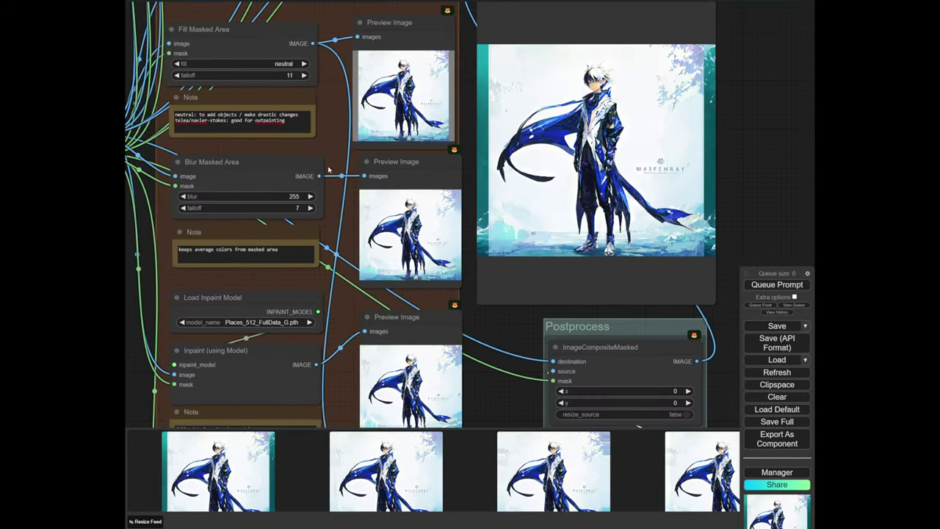
{"action": "scroll", "coordinate": [393, 202], "scroll_direction": "up", "scroll_amount": 4}
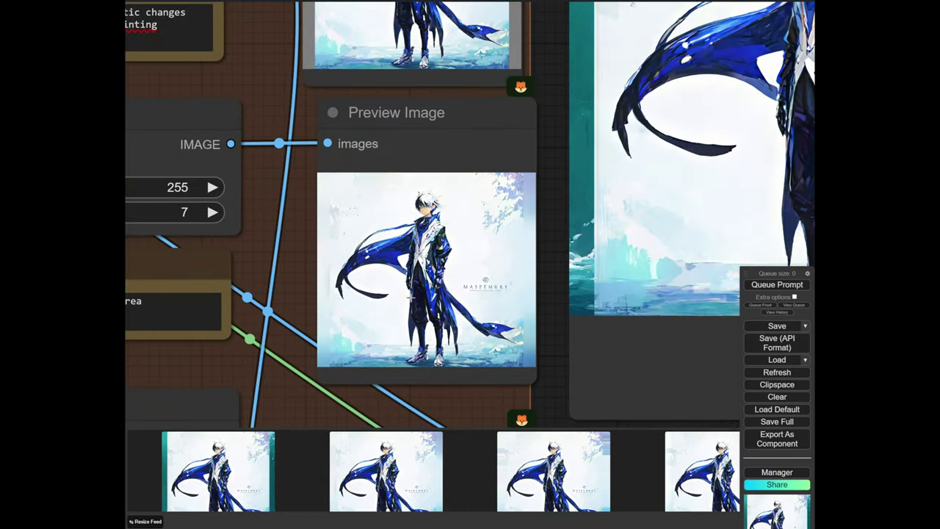
{"action": "scroll", "coordinate": [410, 297], "scroll_direction": "down", "scroll_amount": 5}
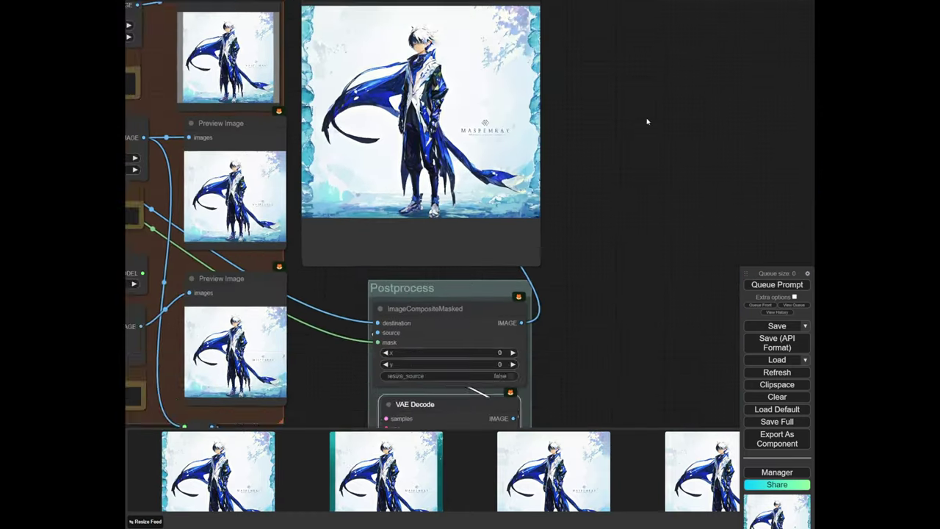
Inspect the edges of the new Save Image result generated from the Blur Masked Area output
{"action": "left_click_drag", "start_coordinate": [646, 122], "coordinate": [603, 224]}
{"action": "scroll", "coordinate": [381, 154], "scroll_direction": "up", "scroll_amount": 4}
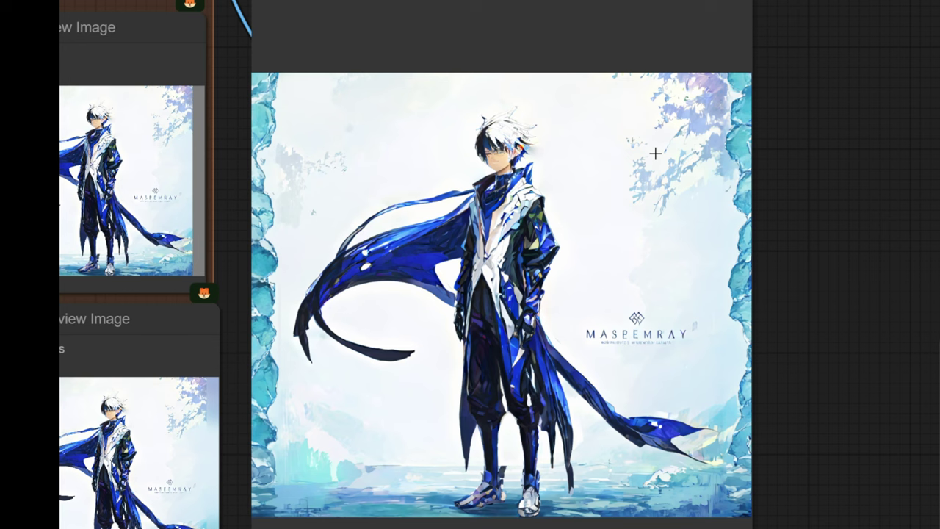
{"action": "scroll", "coordinate": [220, 324], "scroll_direction": "down", "scroll_amount": 4}
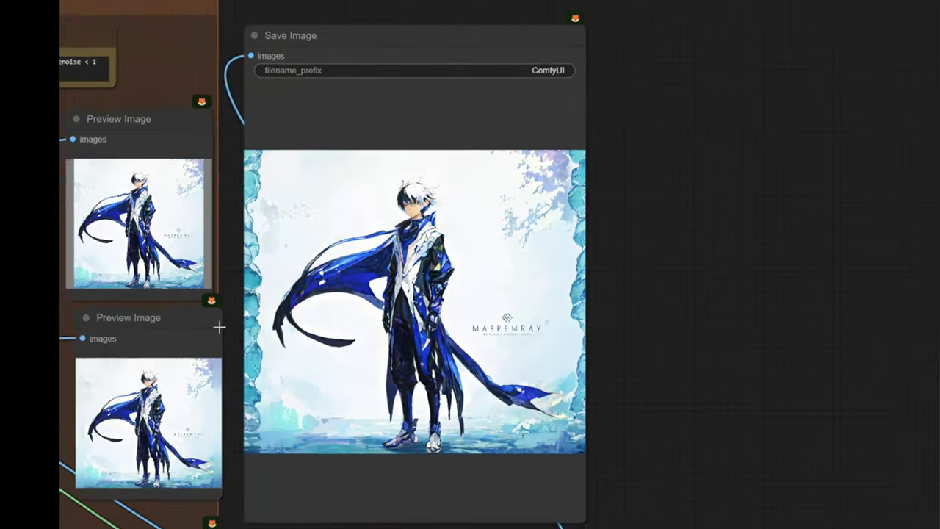
{"action": "left_click_drag", "start_coordinate": [218, 328], "coordinate": [384, 326]}
{"action": "scroll", "coordinate": [384, 326], "scroll_direction": "up", "scroll_amount": 5}
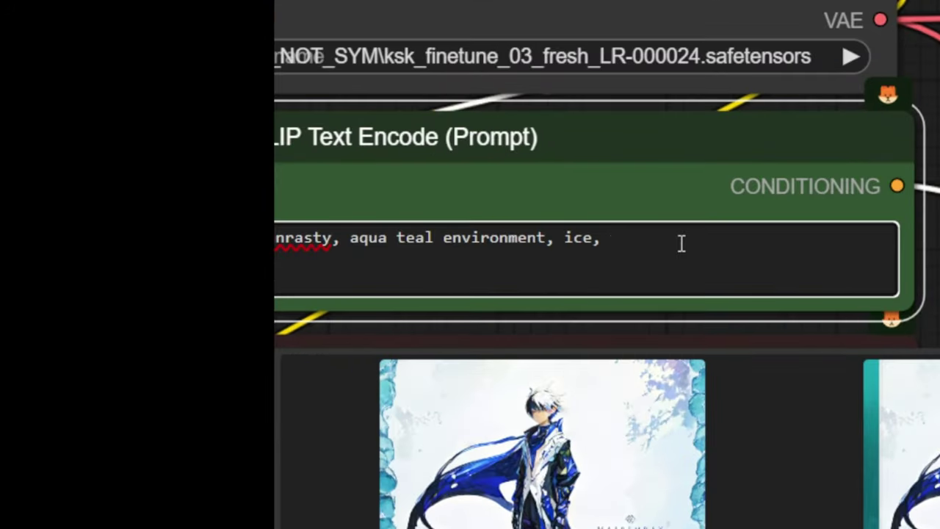
Append "sakura blooms" to the positive prompt after "ice,"
{"action": "type", "text": "fl"}
{"action": "key", "text": "BackSpace"}
{"action": "key", "text": "BackSpace"}
{"action": "type", "text": "sakura blooms"}
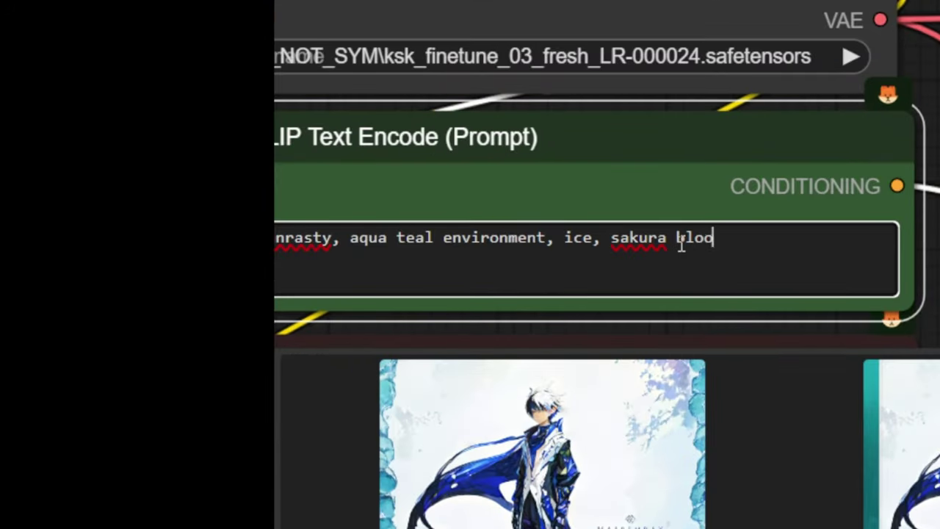
{"action": "type", "text": " cherry"}
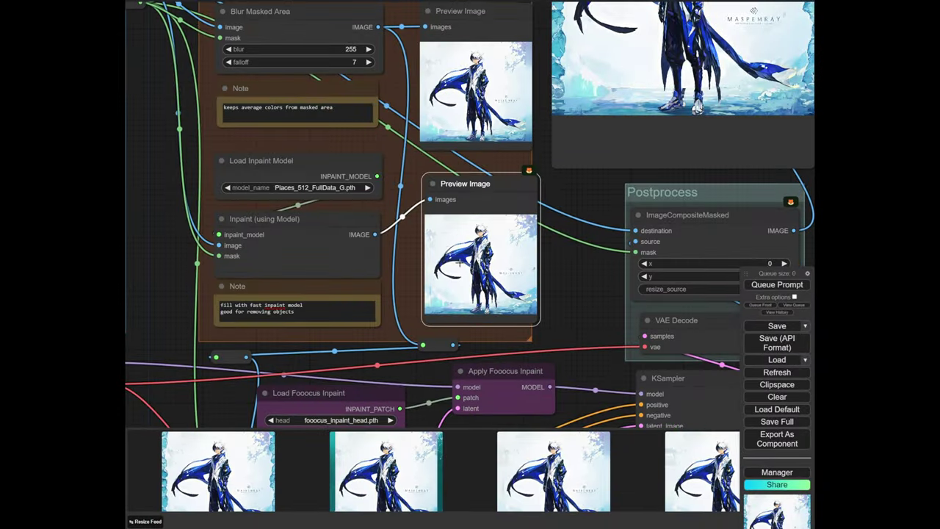
Connect the IMAGE output of Inpaint (using Model) to the reroute node at the lower edge of the Preprocess group
{"action": "left_click_drag", "start_coordinate": [402, 62], "coordinate": [394, 73]}
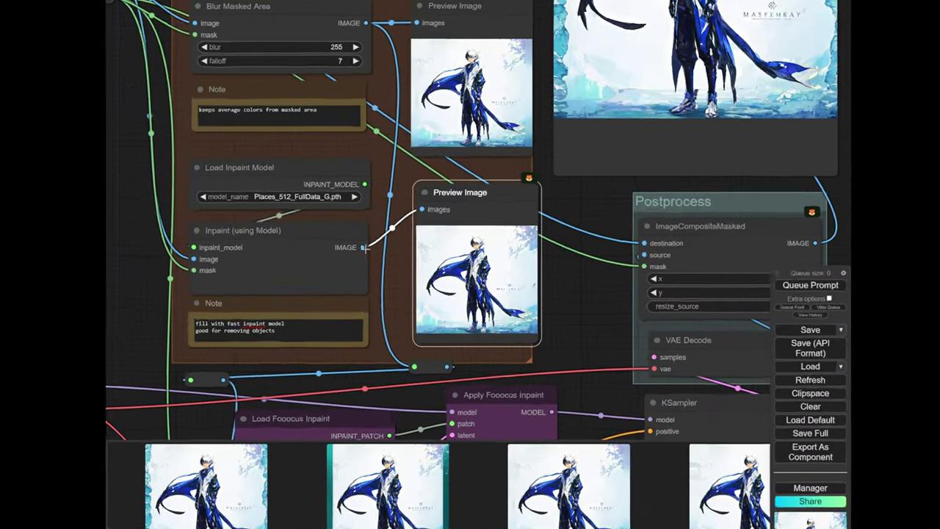
{"action": "left_click_drag", "start_coordinate": [363, 250], "coordinate": [410, 360]}
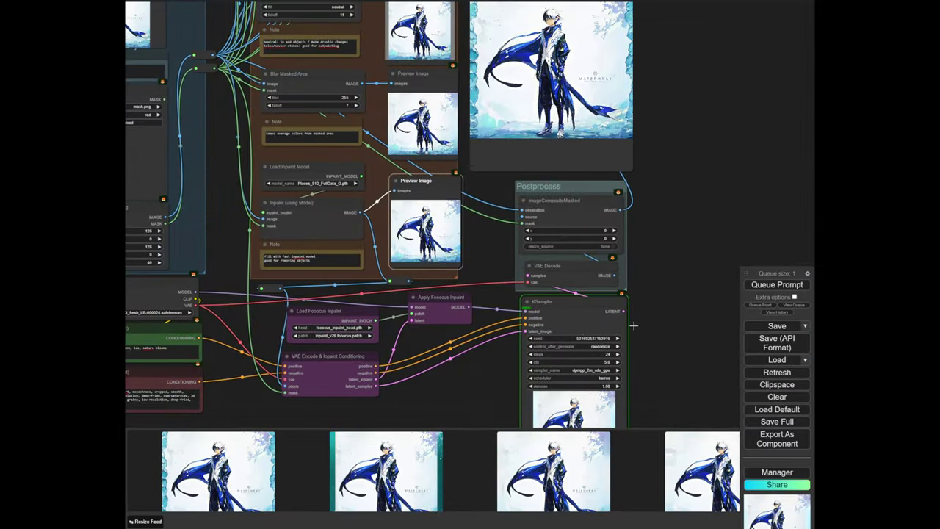
Follow the generation in the KSampler node and inspect the side areas of its preview image
{"action": "scroll", "coordinate": [633, 325], "scroll_direction": "up", "scroll_amount": 12}
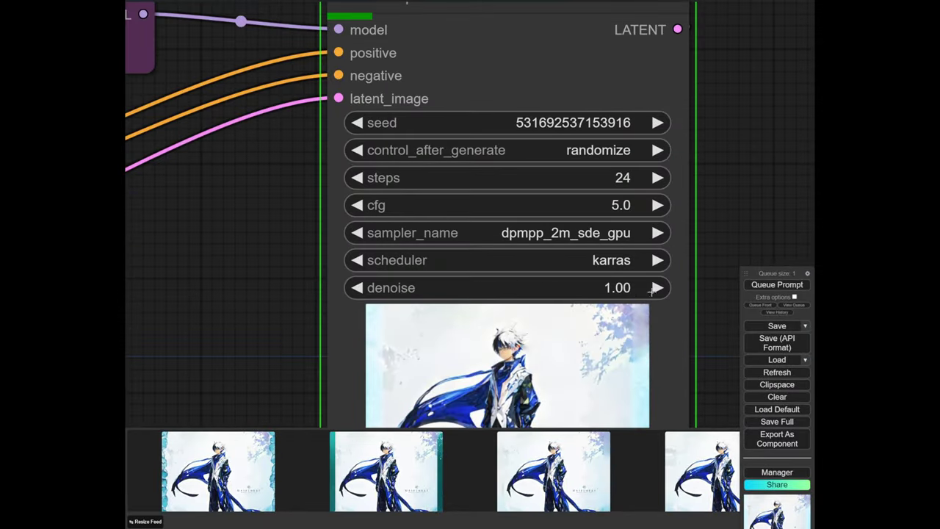
{"action": "scroll", "coordinate": [657, 293], "scroll_direction": "down", "scroll_amount": 6}
{"action": "left_click_drag", "start_coordinate": [705, 344], "coordinate": [598, 263]}
{"action": "scroll", "coordinate": [491, 270], "scroll_direction": "up", "scroll_amount": 5}
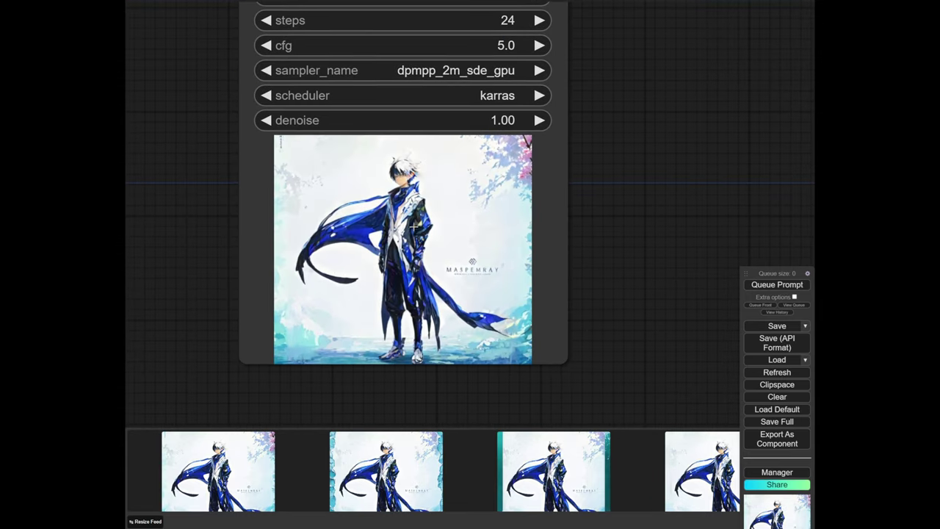
{"action": "scroll", "coordinate": [413, 226], "scroll_direction": "up", "scroll_amount": 3}
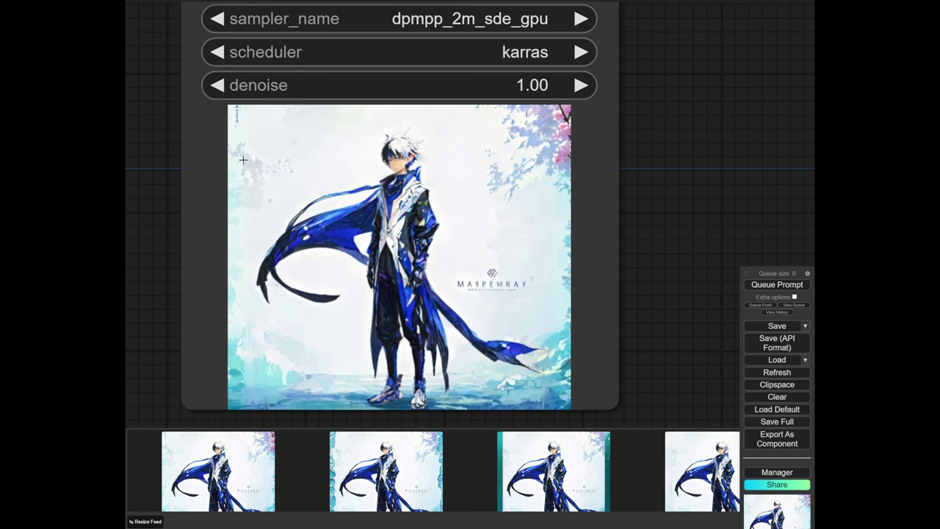
Inspect the outpainted sides of the Save Image result generated from the Inpaint (using Model) output
{"action": "scroll", "coordinate": [304, 262], "scroll_direction": "down", "scroll_amount": 5}
{"action": "left_click_drag", "start_coordinate": [485, 83], "coordinate": [472, 380]}
{"action": "left_click_drag", "start_coordinate": [533, 92], "coordinate": [561, 405]}
{"action": "left_click_drag", "start_coordinate": [585, 117], "coordinate": [623, 380]}
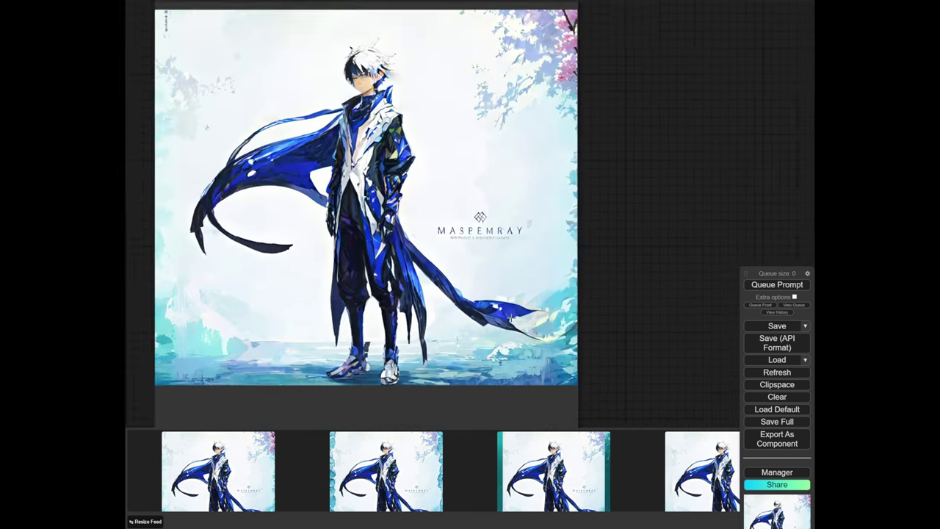
{"action": "scroll", "coordinate": [608, 232], "scroll_direction": "down", "scroll_amount": 1}
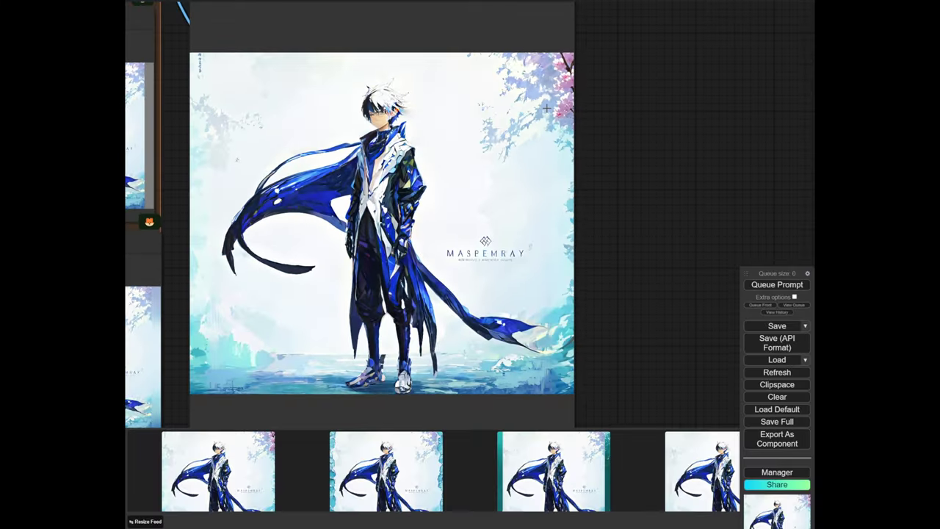
{"action": "scroll", "coordinate": [379, 147], "scroll_direction": "down", "scroll_amount": 5}
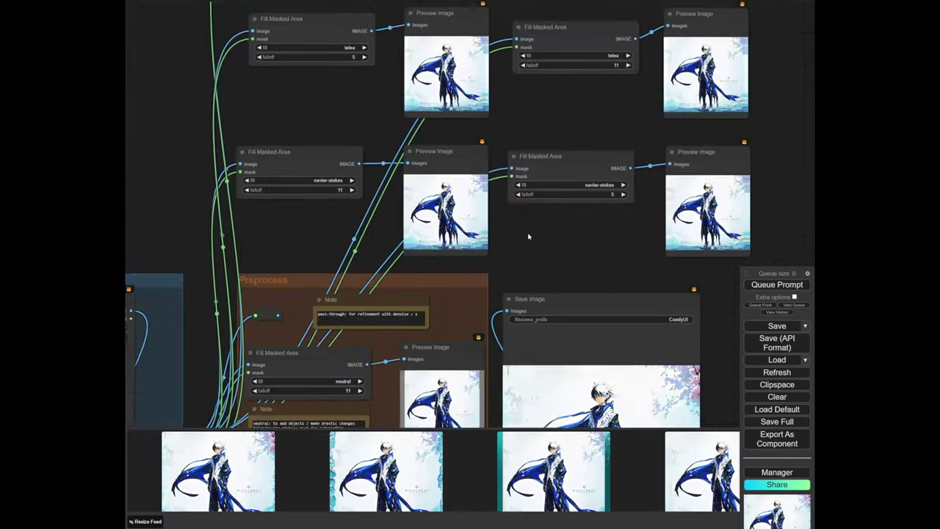
Route the IMAGE output of the navier-stokes Fill Masked Area with falloff 11 through a reroute to the Preprocess group's lower-edge reroute
{"action": "scroll", "coordinate": [428, 83], "scroll_direction": "up", "scroll_amount": 5}
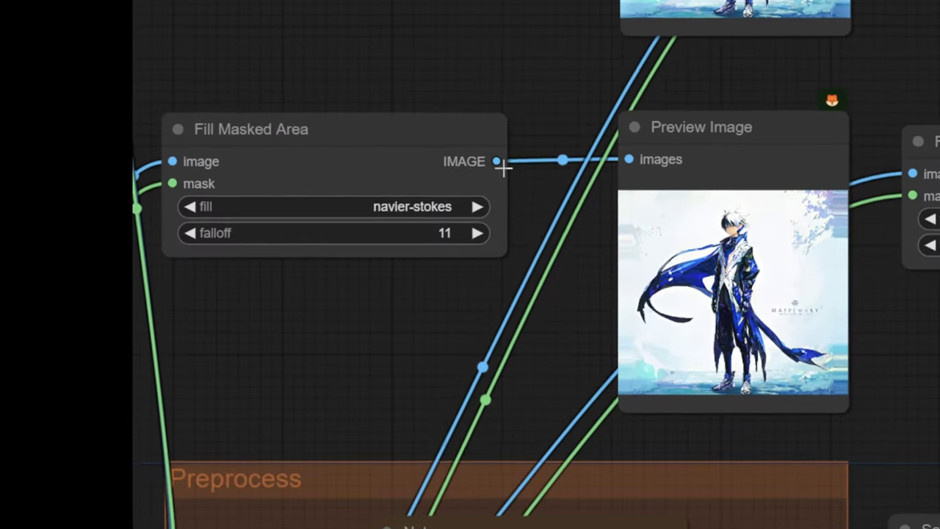
{"action": "left_click_drag", "start_coordinate": [314, 267], "coordinate": [359, 421]}
{"action": "left_click", "coordinate": [584, 440]}
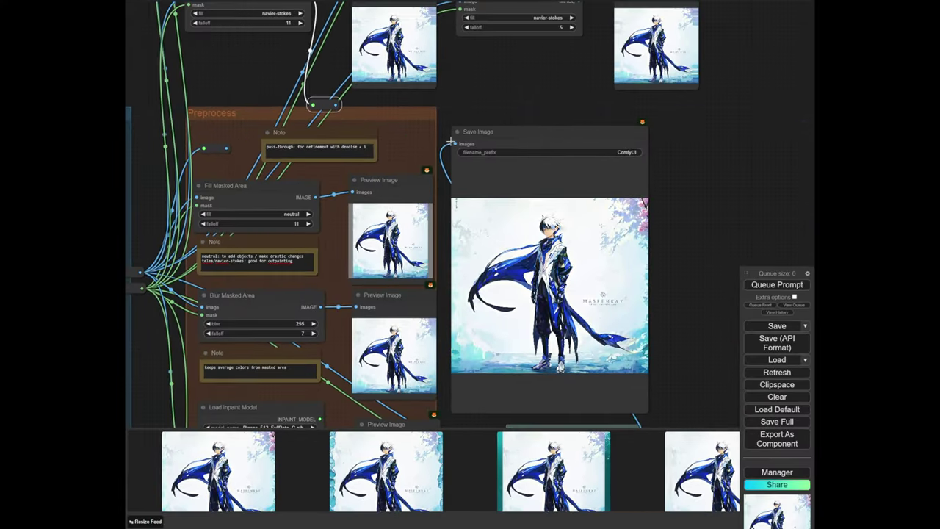
{"action": "scroll", "coordinate": [451, 139], "scroll_direction": "down", "scroll_amount": 3}
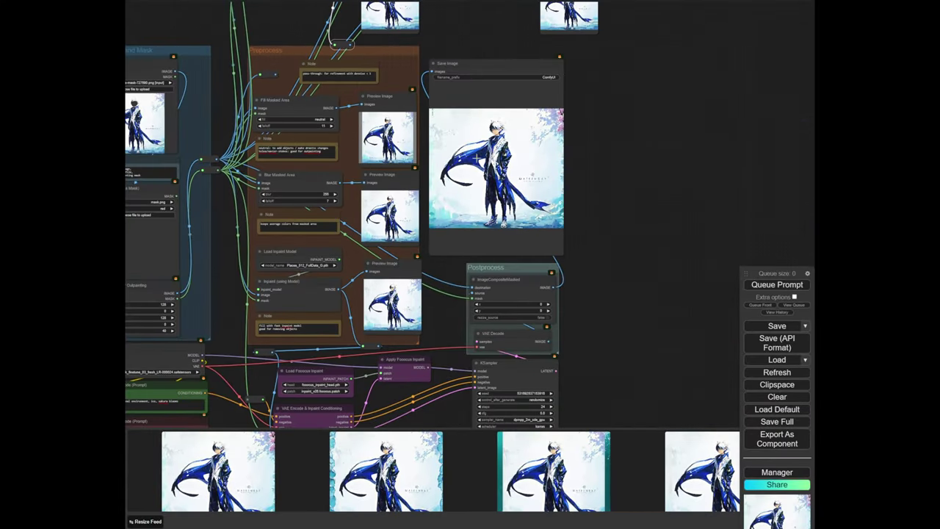
{"action": "left_click_drag", "start_coordinate": [351, 44], "coordinate": [363, 345]}
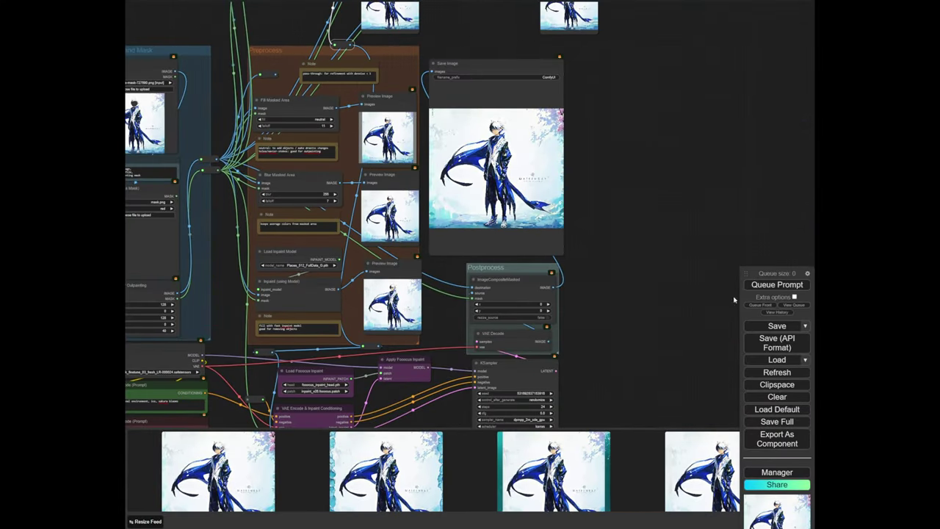
Queue the prompt with the navier-stokes fill and inspect the sides of the new Save Image result
{"action": "left_click", "coordinate": [773, 287]}
{"action": "left_click_drag", "start_coordinate": [577, 166], "coordinate": [629, 155]}
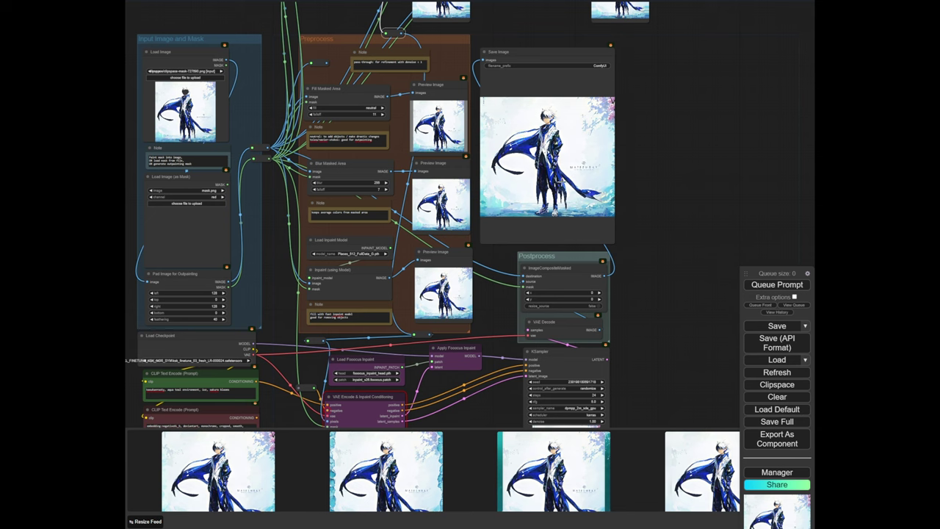
{"action": "scroll", "coordinate": [581, 256], "scroll_direction": "up", "scroll_amount": 8}
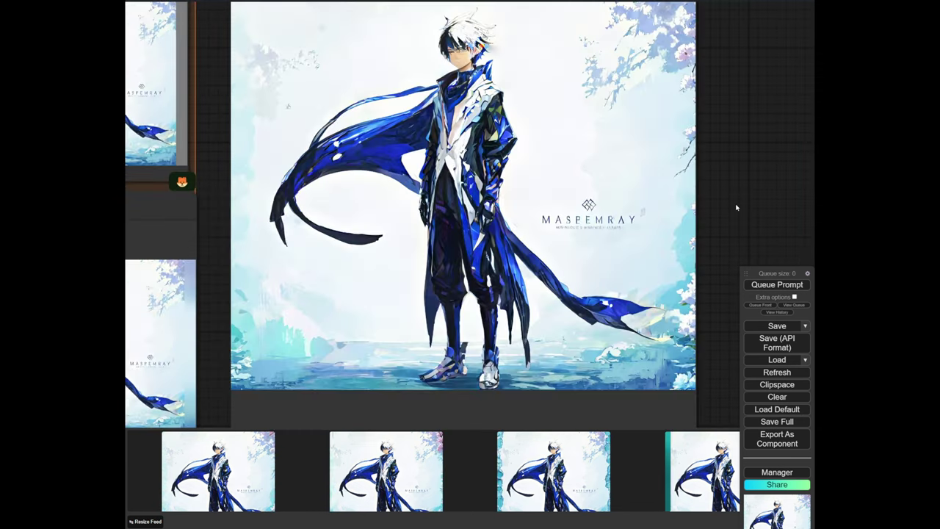
{"action": "left_click_drag", "start_coordinate": [736, 208], "coordinate": [645, 246]}
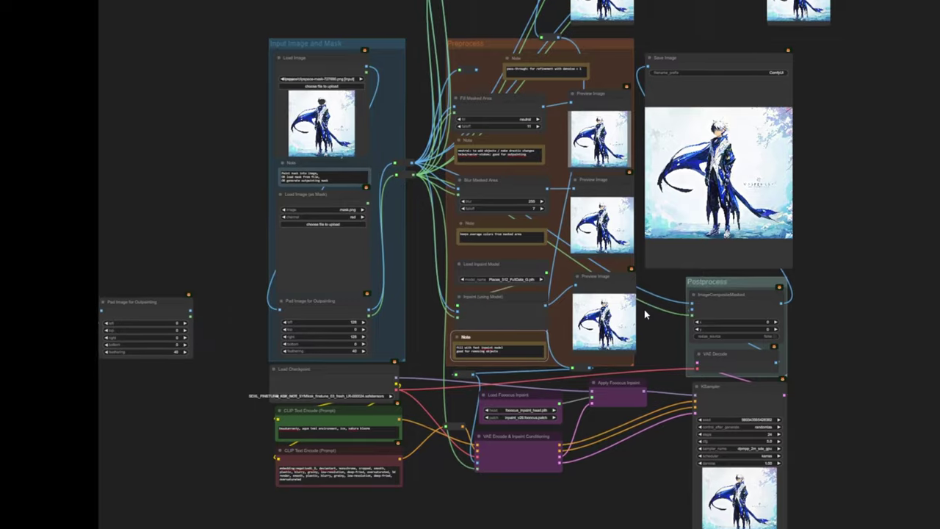
{"action": "scroll", "coordinate": [381, 175], "scroll_direction": "down", "scroll_amount": 2}
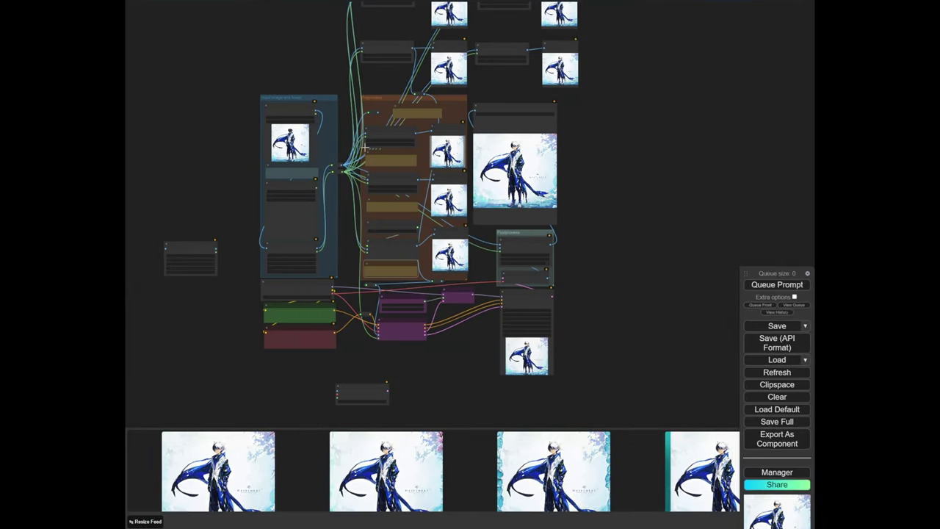
{"action": "scroll", "coordinate": [365, 149], "scroll_direction": "up", "scroll_amount": 3}
{"action": "left_click_drag", "start_coordinate": [416, 219], "coordinate": [371, 179]}
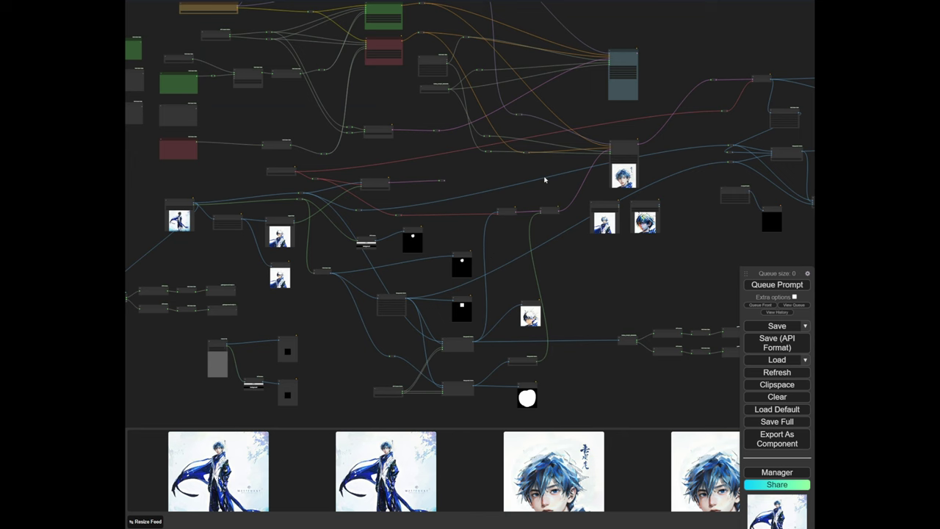
Review the neutral Fill Masked Area node and its note on when to use neutral, telea and navier-stokes fills
{"action": "scroll", "coordinate": [485, 191], "scroll_direction": "up", "scroll_amount": 10}
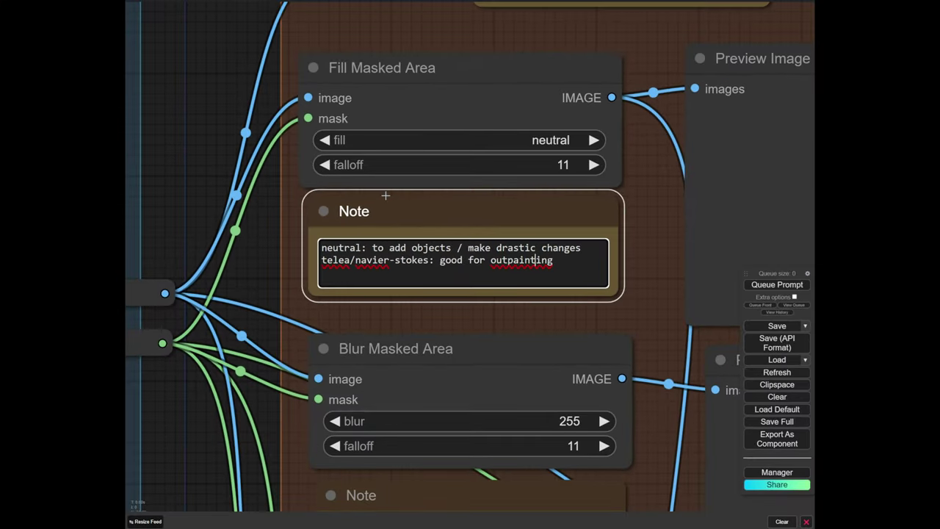
{"action": "left_click", "coordinate": [416, 172]}
{"action": "scroll", "coordinate": [417, 172], "scroll_direction": "down", "scroll_amount": 3}
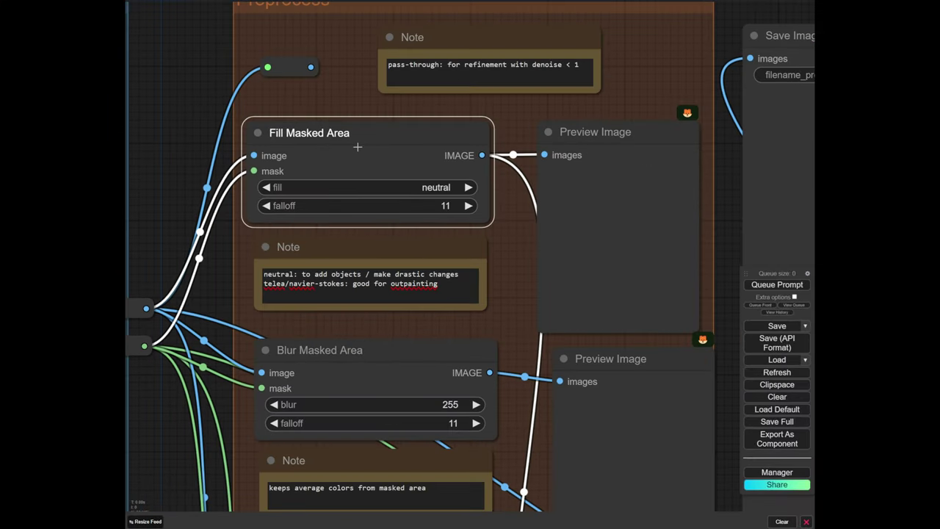
{"action": "left_click_drag", "start_coordinate": [357, 147], "coordinate": [356, 146]}
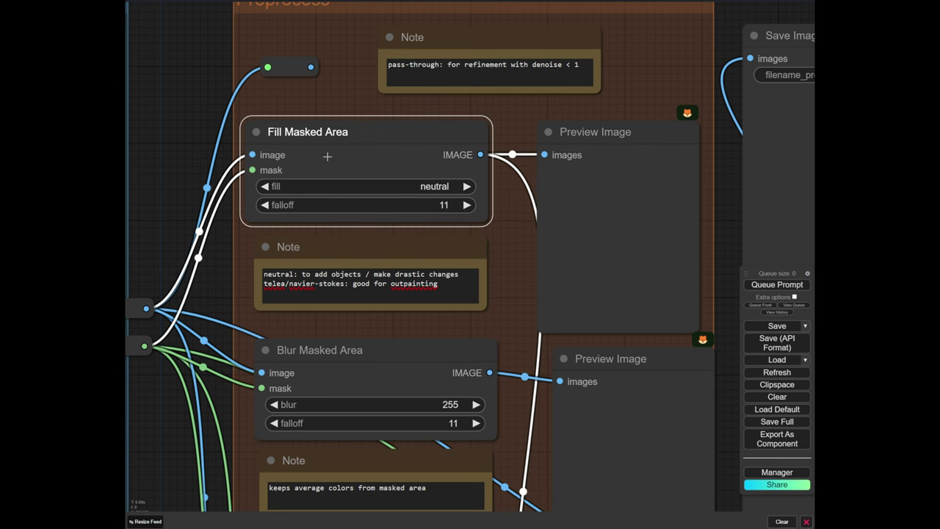
{"action": "scroll", "coordinate": [368, 190], "scroll_direction": "up", "scroll_amount": 2}
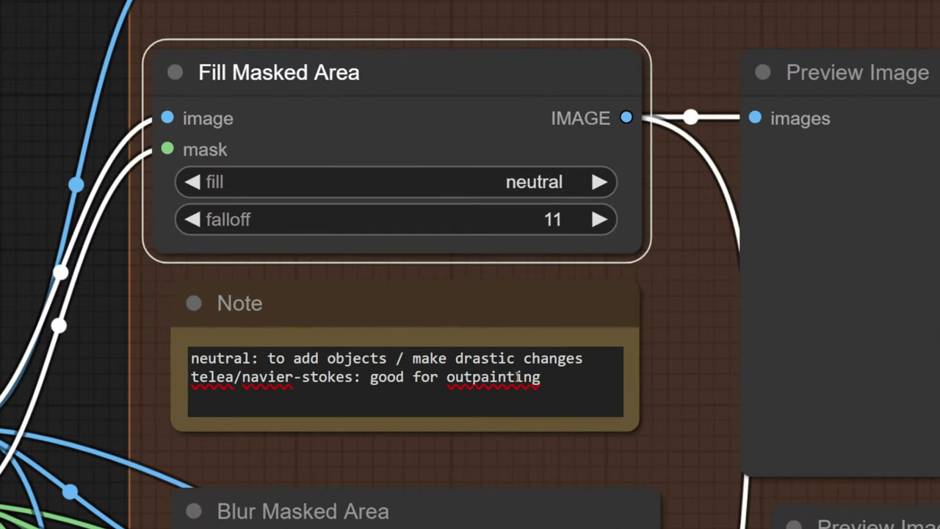
{"action": "left_click_drag", "start_coordinate": [578, 358], "coordinate": [280, 359]}
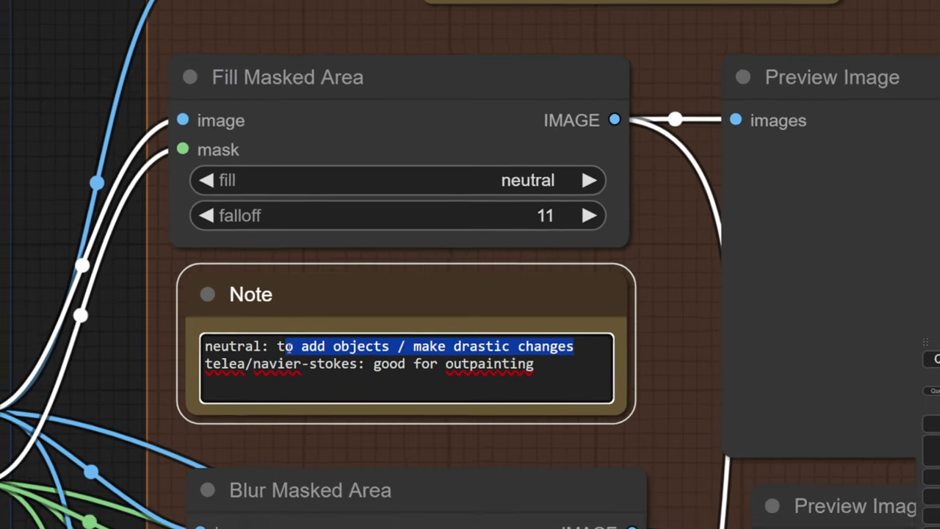
{"action": "left_click", "coordinate": [478, 94]}
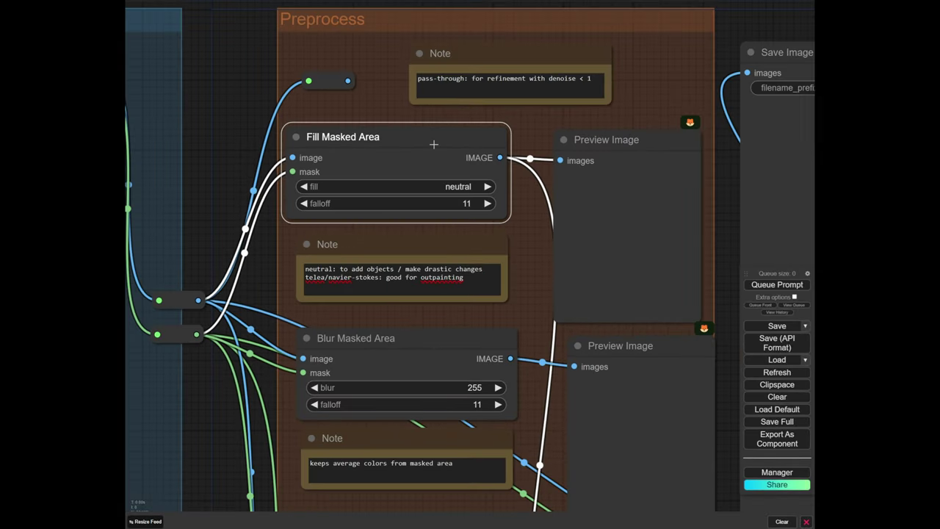
{"action": "left_click_drag", "start_coordinate": [445, 146], "coordinate": [416, 151]}
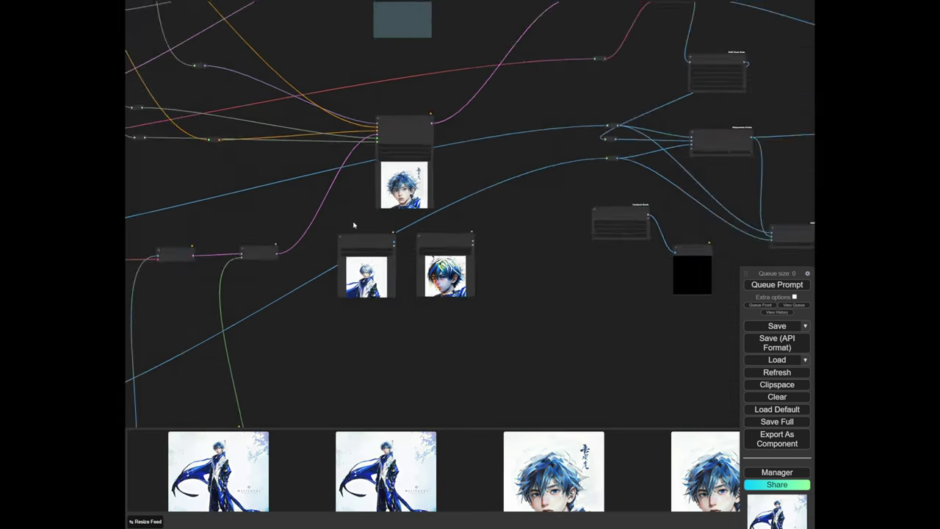
Locate the upper Cut By Mask node in the face inpainting workflow and examine its cropped head preview
{"action": "scroll", "coordinate": [354, 225], "scroll_direction": "down", "scroll_amount": 9}
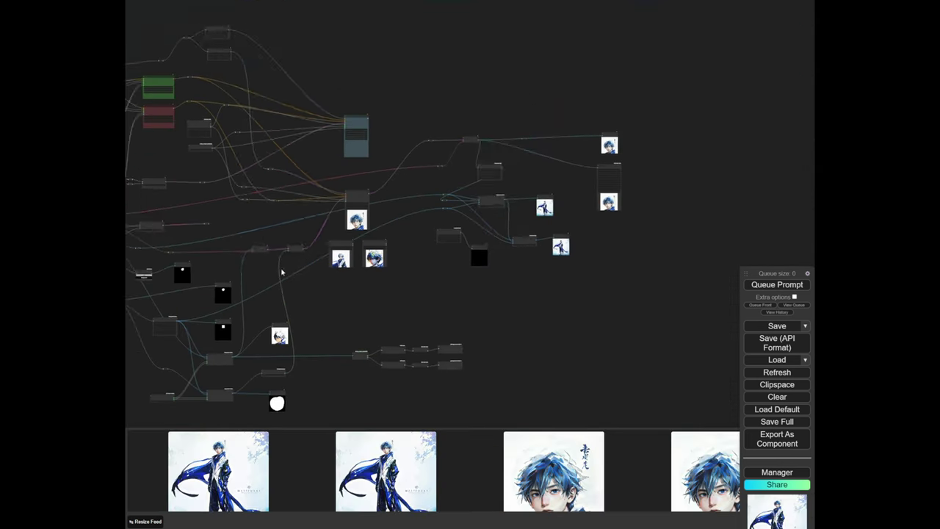
{"action": "left_click_drag", "start_coordinate": [359, 292], "coordinate": [390, 279]}
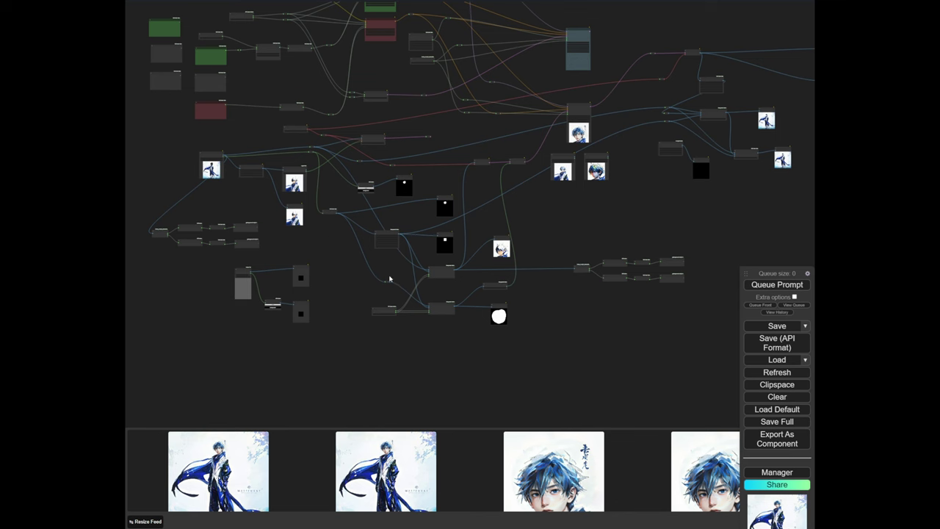
{"action": "scroll", "coordinate": [566, 230], "scroll_direction": "up", "scroll_amount": 7}
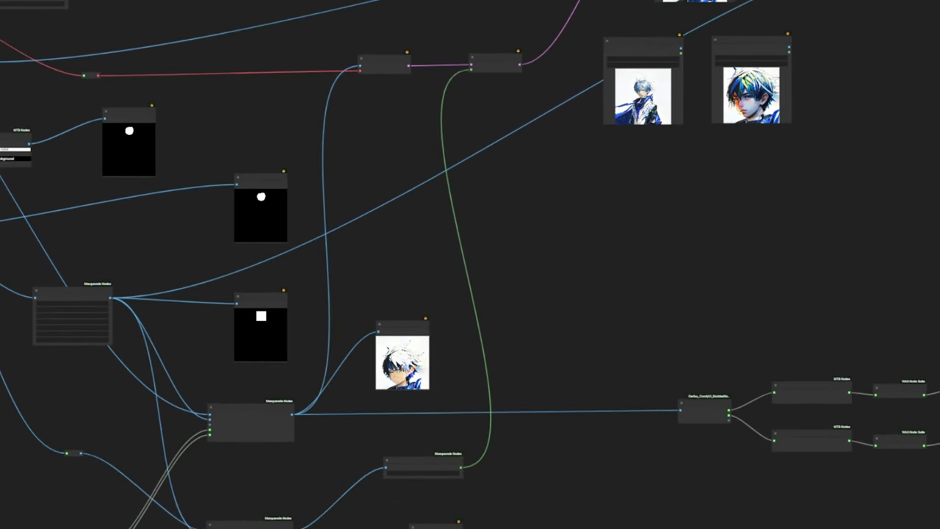
{"action": "left_click_drag", "start_coordinate": [579, 176], "coordinate": [472, 287]}
{"action": "scroll", "coordinate": [472, 287], "scroll_direction": "up", "scroll_amount": 3}
{"action": "left_click_drag", "start_coordinate": [248, 329], "coordinate": [442, 124]}
{"action": "scroll", "coordinate": [447, 266], "scroll_direction": "up", "scroll_amount": 6}
{"action": "left_click", "coordinate": [430, 365]}
{"action": "scroll", "coordinate": [430, 365], "scroll_direction": "up", "scroll_amount": 5}
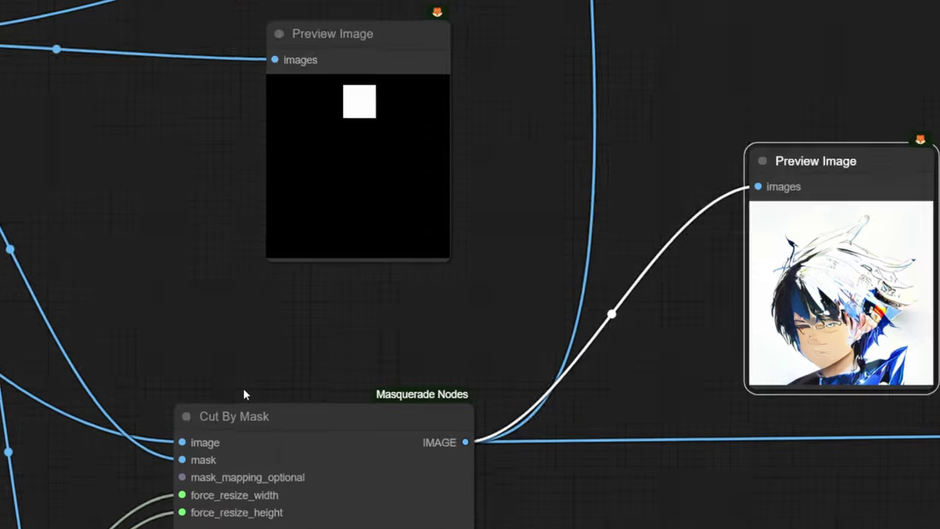
Trace the upper Cut By Mask node's IMAGE output to the pixels input of VAE Encode
{"action": "scroll", "coordinate": [243, 392], "scroll_direction": "up", "scroll_amount": 3}
{"action": "left_click_drag", "start_coordinate": [333, 419], "coordinate": [321, 433]}
{"action": "scroll", "coordinate": [328, 429], "scroll_direction": "down", "scroll_amount": 5}
{"action": "scroll", "coordinate": [328, 428], "scroll_direction": "down", "scroll_amount": 4}
{"action": "left_click_drag", "start_coordinate": [502, 182], "coordinate": [436, 338]}
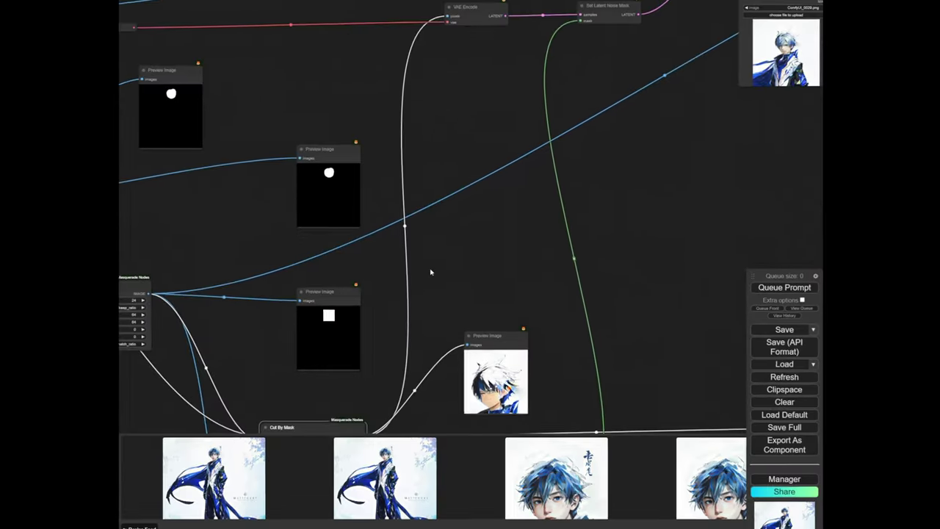
{"action": "left_click_drag", "start_coordinate": [420, 59], "coordinate": [399, 176]}
{"action": "scroll", "coordinate": [438, 134], "scroll_direction": "up", "scroll_amount": 5}
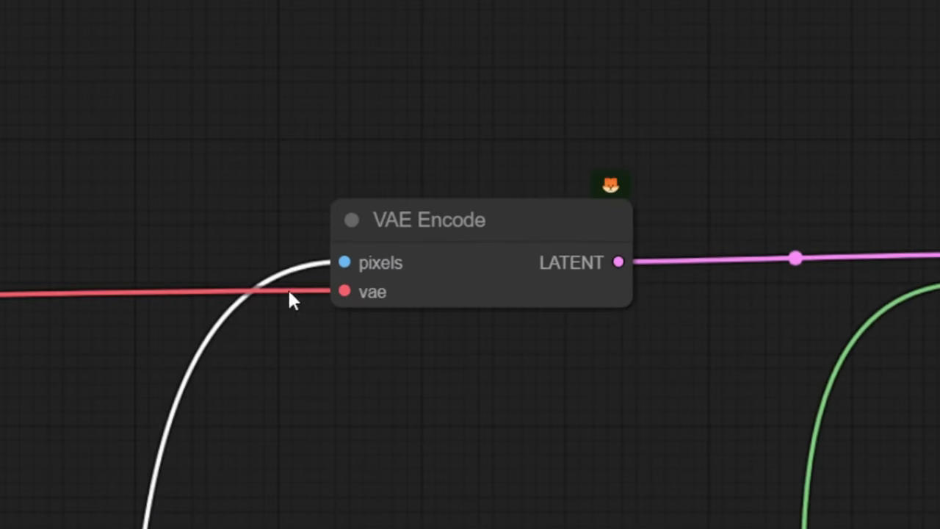
{"action": "left_click", "coordinate": [438, 226]}
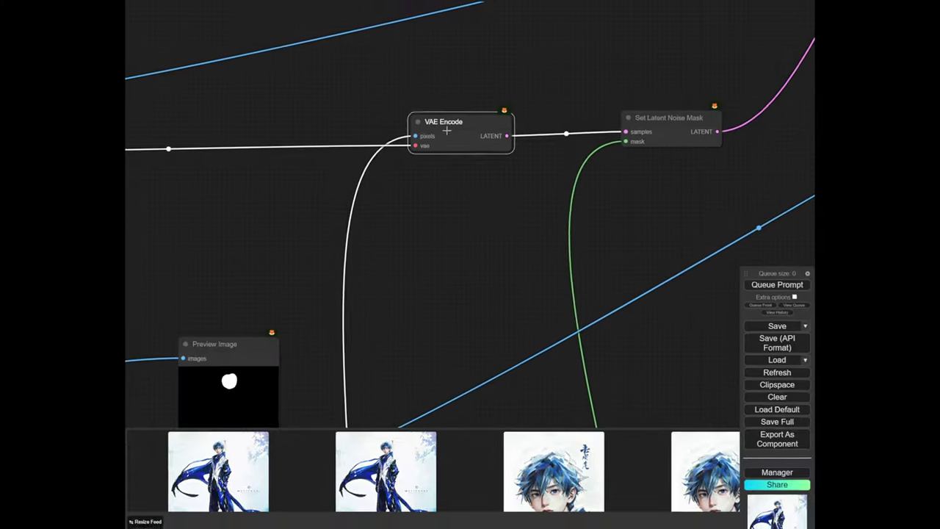
Add an INPAINT_MaskedFill node in the empty area above the cropped head preview
{"action": "double_click", "coordinate": [463, 249]}
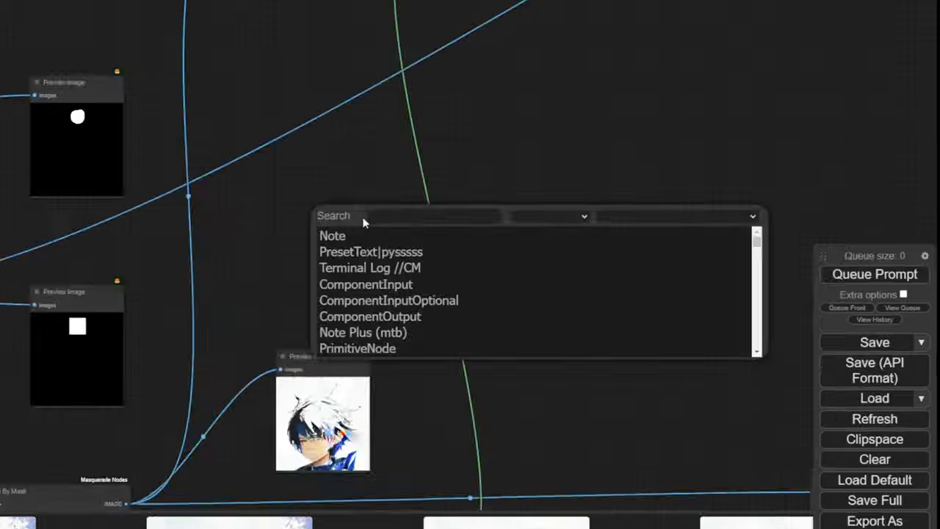
{"action": "type", "text": "fill"}
{"action": "key", "text": "Down"}
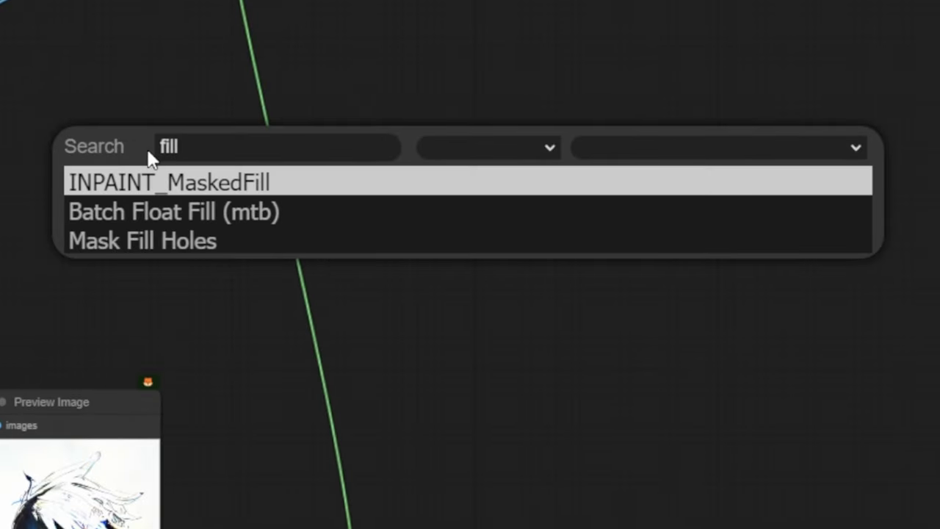
{"action": "key", "text": "Return"}
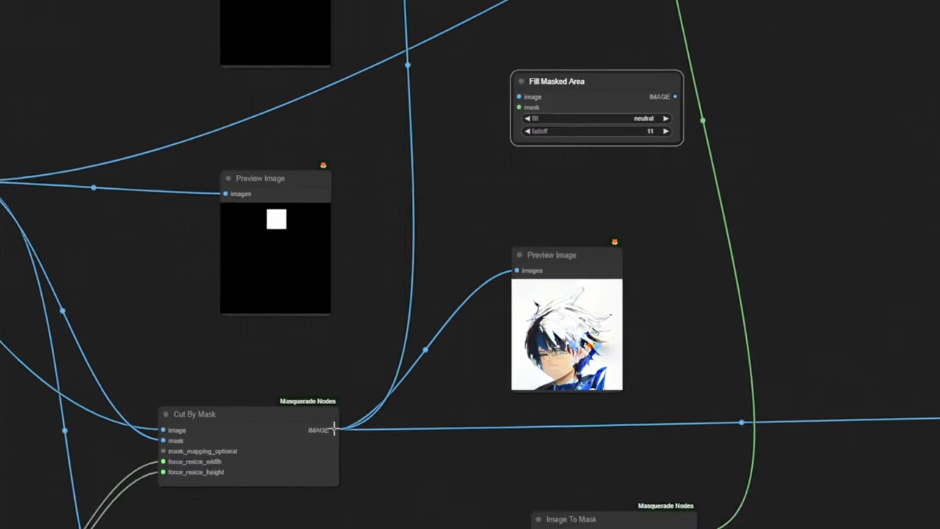
Route the upper Cut By Mask's IMAGE output through a reroute to the image input of Fill Masked Area and reposition that node
{"action": "left_click_drag", "start_coordinate": [293, 463], "coordinate": [369, 302]}
{"action": "left_click", "coordinate": [484, 220]}
{"action": "left_click_drag", "start_coordinate": [612, 94], "coordinate": [644, 107]}
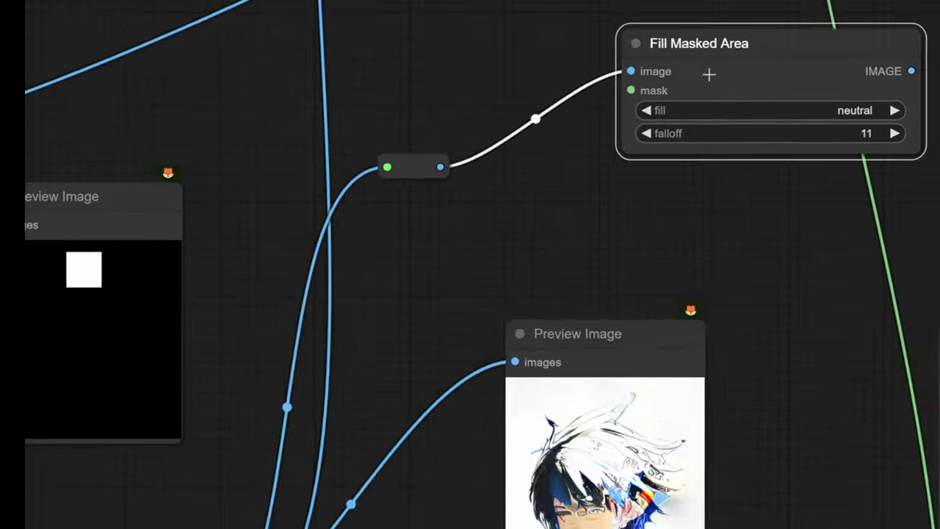
{"action": "left_click_drag", "start_coordinate": [647, 107], "coordinate": [666, 104]}
{"action": "scroll", "coordinate": [526, 246], "scroll_direction": "down", "scroll_amount": 9}
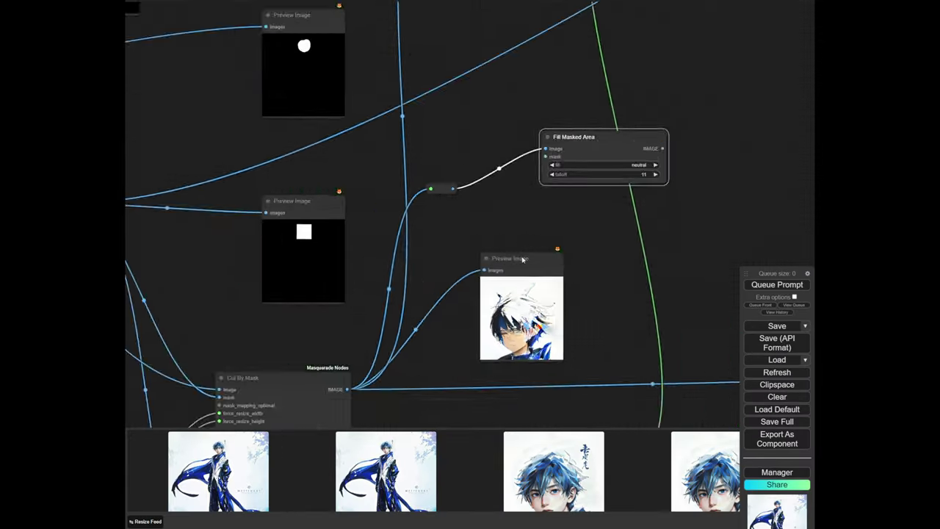
Locate the lower Cut By Mask node and examine its cropped mask preview
{"action": "left_click_drag", "start_coordinate": [577, 400], "coordinate": [499, 253]}
{"action": "scroll", "coordinate": [493, 361], "scroll_direction": "up", "scroll_amount": 4}
{"action": "left_click_drag", "start_coordinate": [503, 353], "coordinate": [509, 359]}
{"action": "scroll", "coordinate": [508, 360], "scroll_direction": "down", "scroll_amount": 3}
{"action": "left_click_drag", "start_coordinate": [360, 367], "coordinate": [423, 364]}
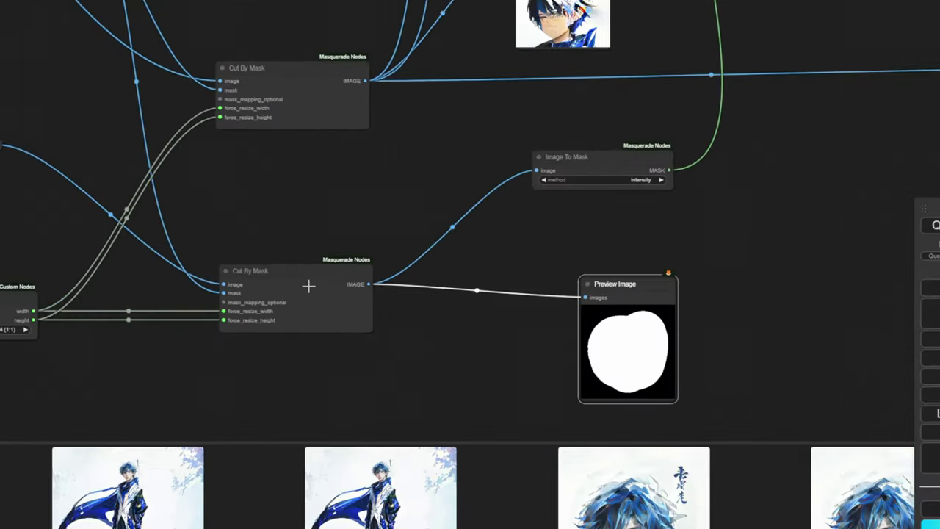
{"action": "left_click_drag", "start_coordinate": [316, 289], "coordinate": [319, 292]}
{"action": "left_click_drag", "start_coordinate": [305, 96], "coordinate": [308, 98]}
{"action": "left_click", "coordinate": [791, 357]}
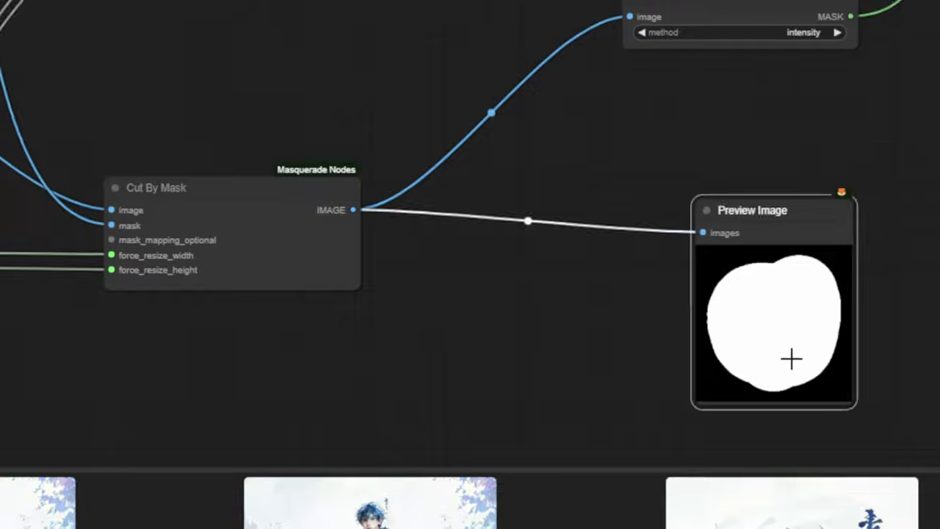
{"action": "scroll", "coordinate": [353, 343], "scroll_direction": "up", "scroll_amount": 2}
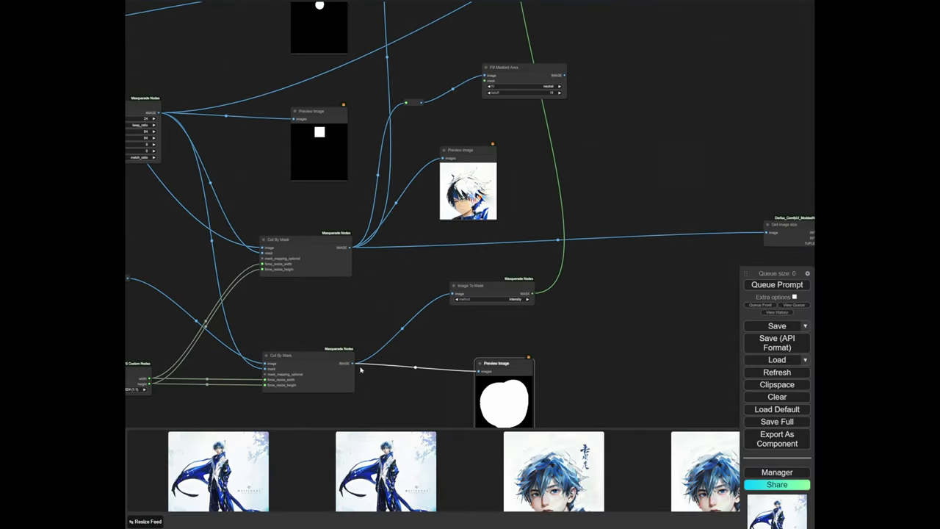
Route the lower Cut By Mask's IMAGE output through a new reroute and rearrange both reroutes ahead of Fill Masked Area
{"action": "left_click_drag", "start_coordinate": [352, 363], "coordinate": [488, 81]}
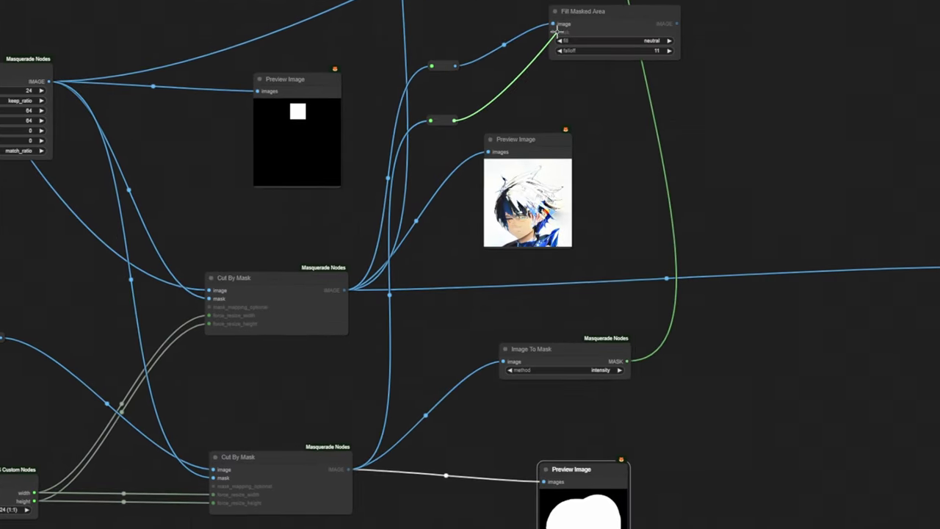
{"action": "left_click_drag", "start_coordinate": [556, 29], "coordinate": [554, 33]}
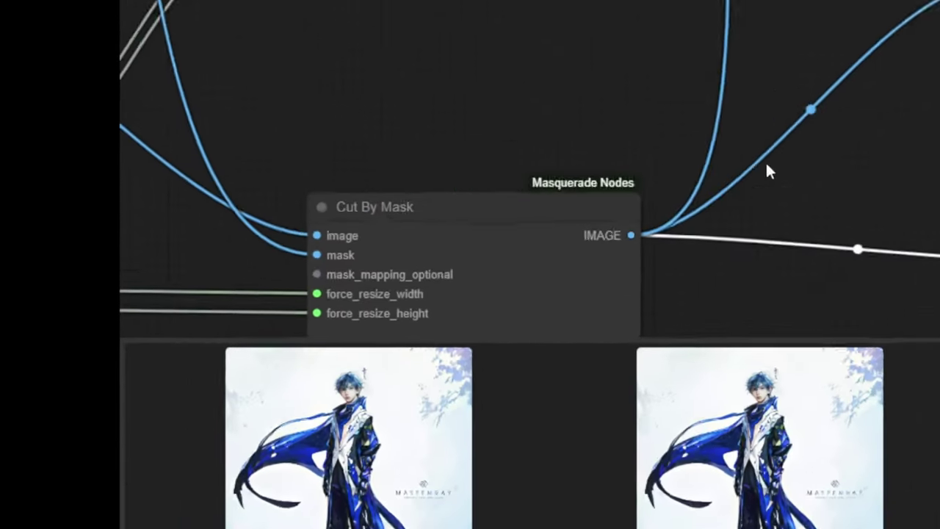
{"action": "left_click_drag", "start_coordinate": [572, 96], "coordinate": [442, 280]}
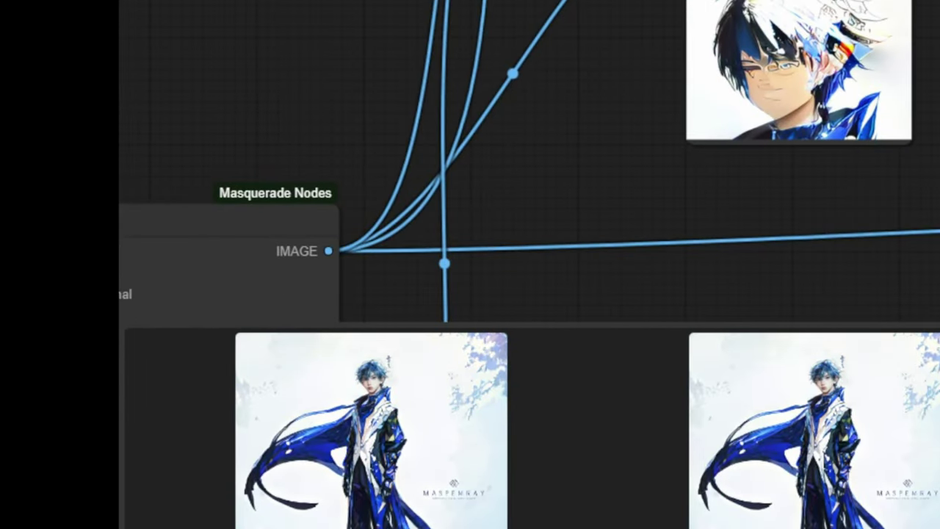
{"action": "left_click_drag", "start_coordinate": [297, 191], "coordinate": [322, 127]}
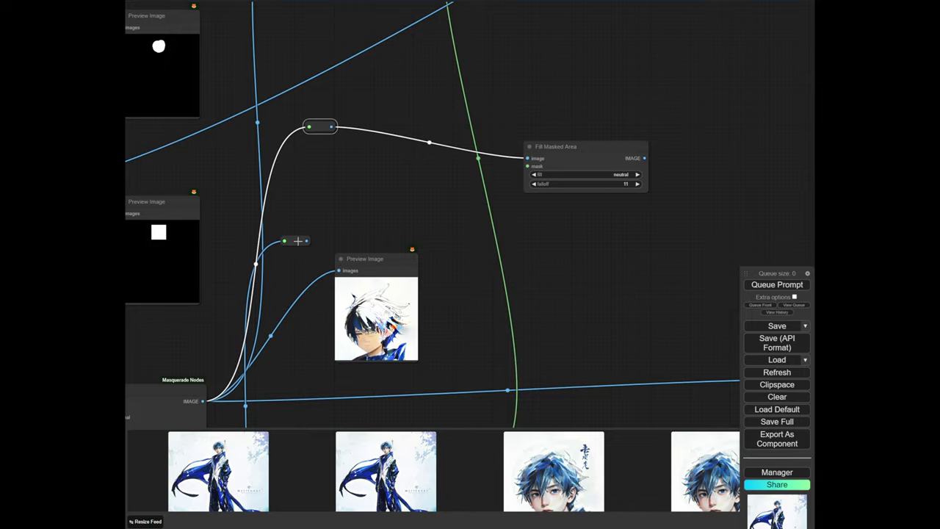
{"action": "left_click_drag", "start_coordinate": [297, 241], "coordinate": [315, 177]}
Add an Image To Mask node linking the lower reroute to Fill Masked Area's mask input, and attach a Preview Image to the fill output
{"action": "double_click", "coordinate": [362, 186]}
{"action": "type", "text": "convert"}
{"action": "key", "text": "BackSpace"}
{"action": "key", "text": "BackSpace"}
{"action": "key", "text": "BackSpace"}
{"action": "key", "text": "Return"}
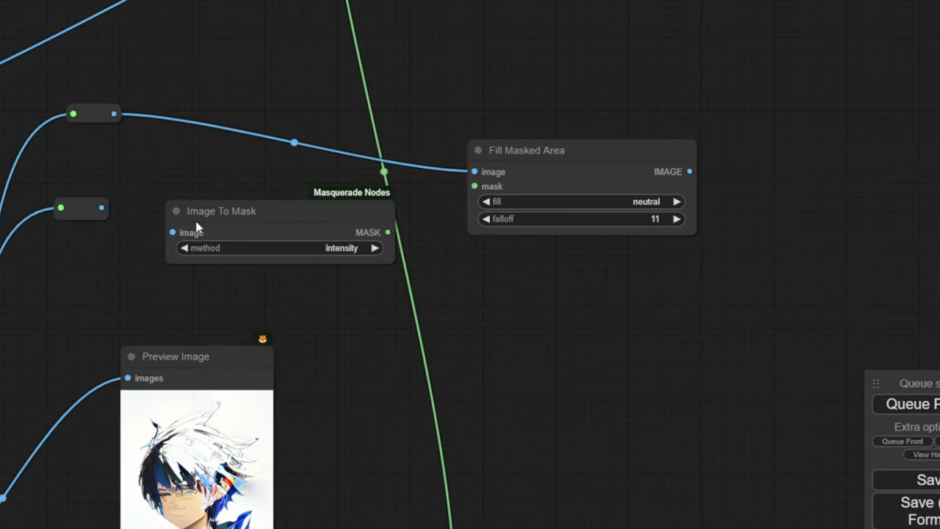
{"action": "scroll", "coordinate": [192, 226], "scroll_direction": "up", "scroll_amount": 2}
{"action": "left_click_drag", "start_coordinate": [84, 206], "coordinate": [92, 210]}
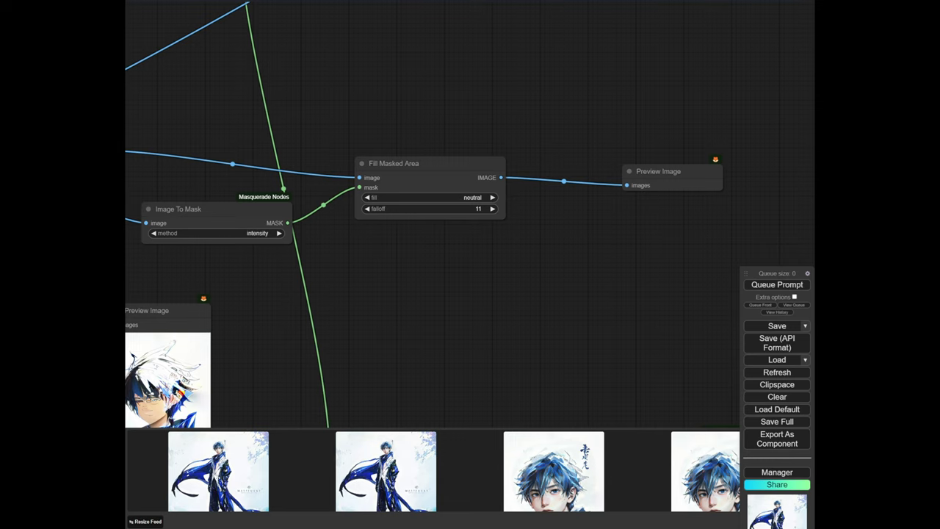
Mute the VAE Decode node that follows the face inpainting sampler
{"action": "scroll", "coordinate": [390, 272], "scroll_direction": "down", "scroll_amount": 2}
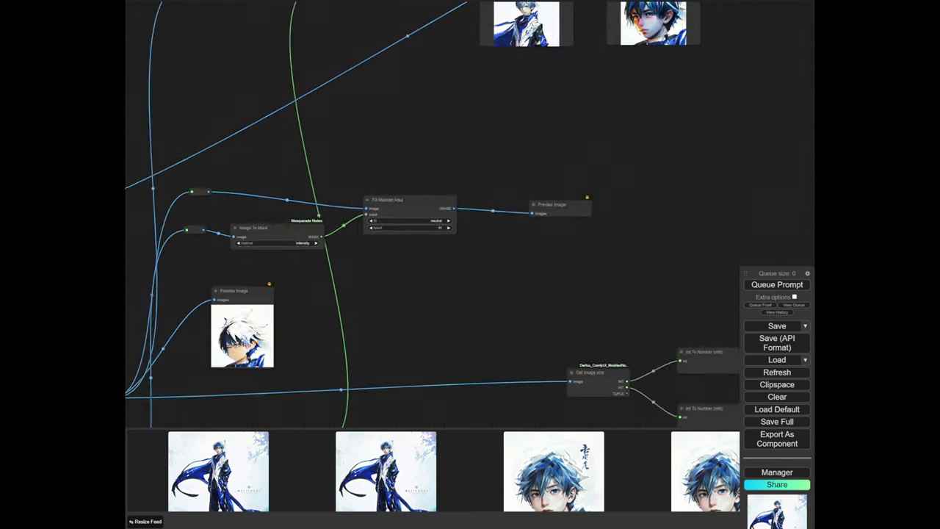
{"action": "scroll", "coordinate": [375, 259], "scroll_direction": "down", "scroll_amount": 3}
{"action": "scroll", "coordinate": [615, 195], "scroll_direction": "down", "scroll_amount": 4}
{"action": "left_click_drag", "start_coordinate": [615, 195], "coordinate": [316, 260]}
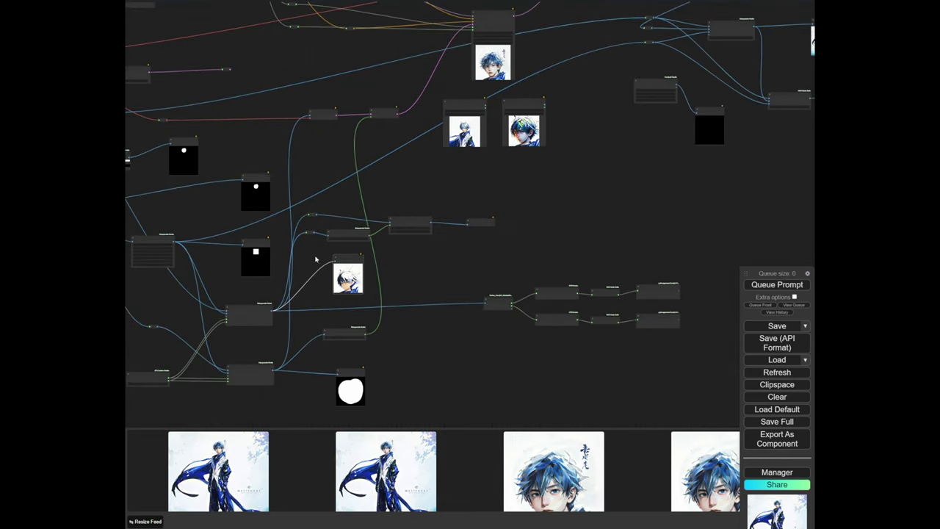
{"action": "scroll", "coordinate": [428, 141], "scroll_direction": "down", "scroll_amount": 4}
{"action": "left_click_drag", "start_coordinate": [428, 141], "coordinate": [288, 265]}
{"action": "scroll", "coordinate": [337, 132], "scroll_direction": "up", "scroll_amount": 5}
{"action": "scroll", "coordinate": [337, 132], "scroll_direction": "up", "scroll_amount": 10}
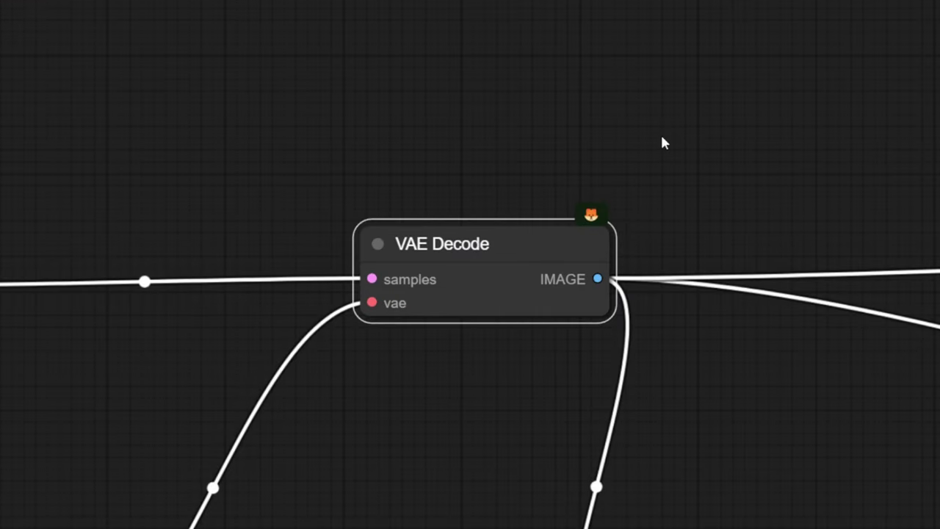
{"action": "key", "text": "ctrl+m"}
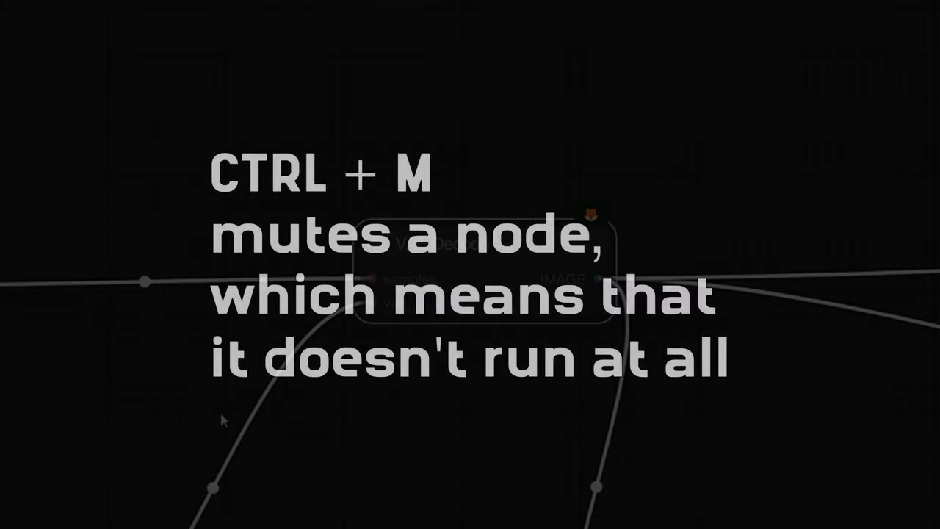
Return to the fill preprocessing nodes and move Fill Masked Area and its Preview Image slightly higher
{"action": "scroll", "coordinate": [222, 417], "scroll_direction": "down", "scroll_amount": 4}
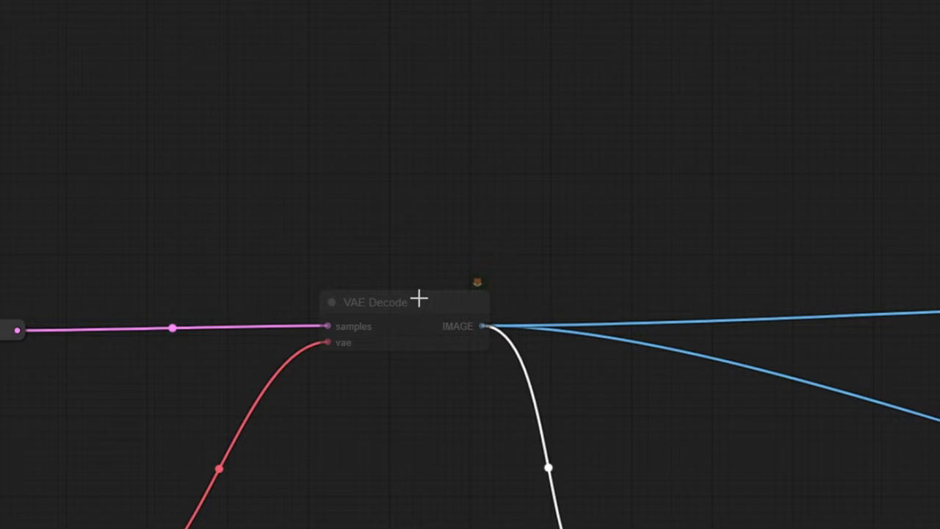
{"action": "left_click_drag", "start_coordinate": [417, 297], "coordinate": [421, 302]}
{"action": "scroll", "coordinate": [113, 525], "scroll_direction": "down", "scroll_amount": 6}
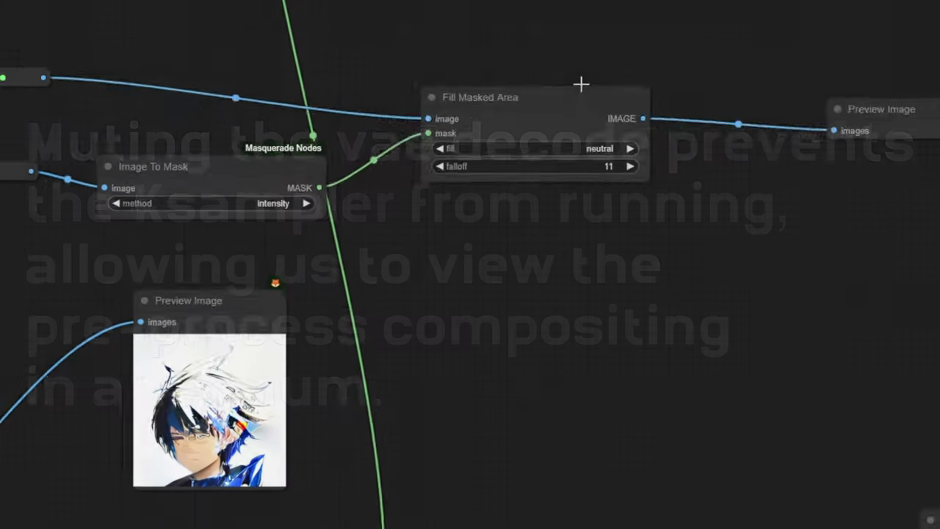
{"action": "left_click_drag", "start_coordinate": [584, 94], "coordinate": [589, 48]}
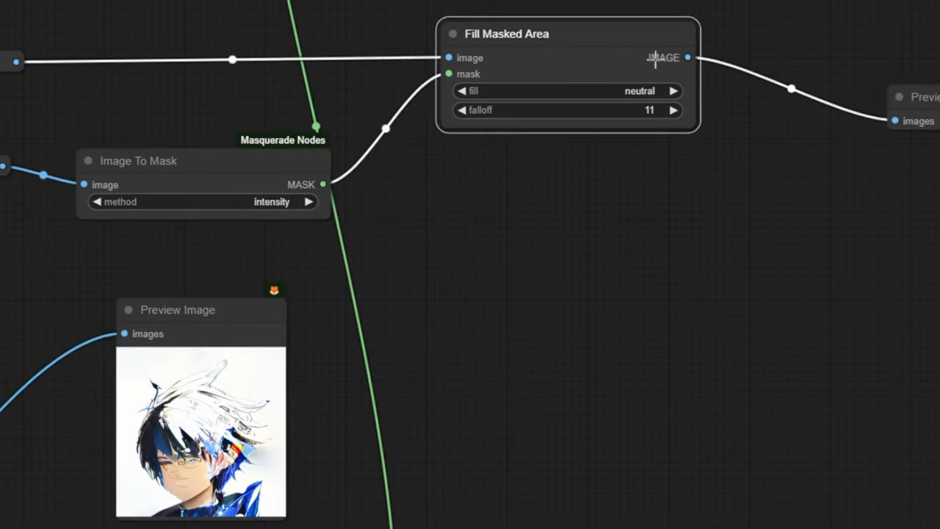
{"action": "left_click_drag", "start_coordinate": [911, 110], "coordinate": [912, 77]}
Locate the VAE Decode node again and select it
{"action": "left_click_drag", "start_coordinate": [939, 7], "coordinate": [421, 331]}
{"action": "left_click_drag", "start_coordinate": [847, 72], "coordinate": [675, 162]}
{"action": "scroll", "coordinate": [675, 161], "scroll_direction": "down", "scroll_amount": 7}
{"action": "left_click_drag", "start_coordinate": [617, 44], "coordinate": [285, 145]}
{"action": "scroll", "coordinate": [352, 139], "scroll_direction": "up", "scroll_amount": 11}
{"action": "left_click", "coordinate": [347, 153]}
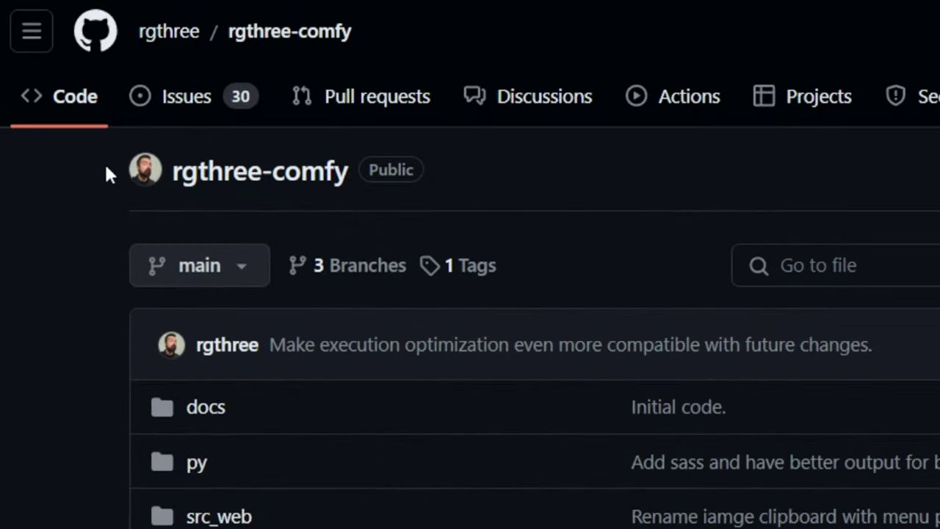
Switch to the rgthree-comfy GitHub page and read the README's Fast Muter section with its additional information expanded
{"action": "left_click_drag", "start_coordinate": [108, 174], "coordinate": [470, 178]}
{"action": "scroll", "coordinate": [470, 178], "scroll_direction": "down", "scroll_amount": 20}
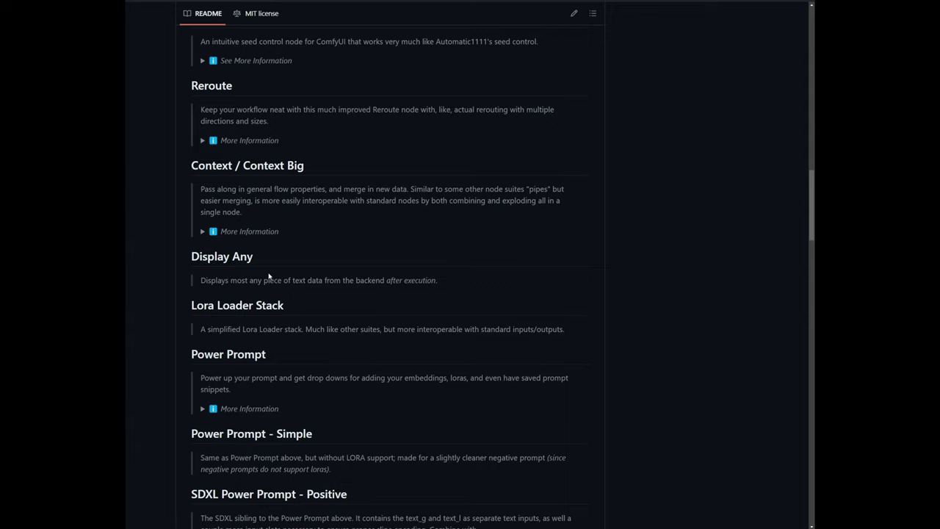
{"action": "scroll", "coordinate": [269, 277], "scroll_direction": "down", "scroll_amount": 9}
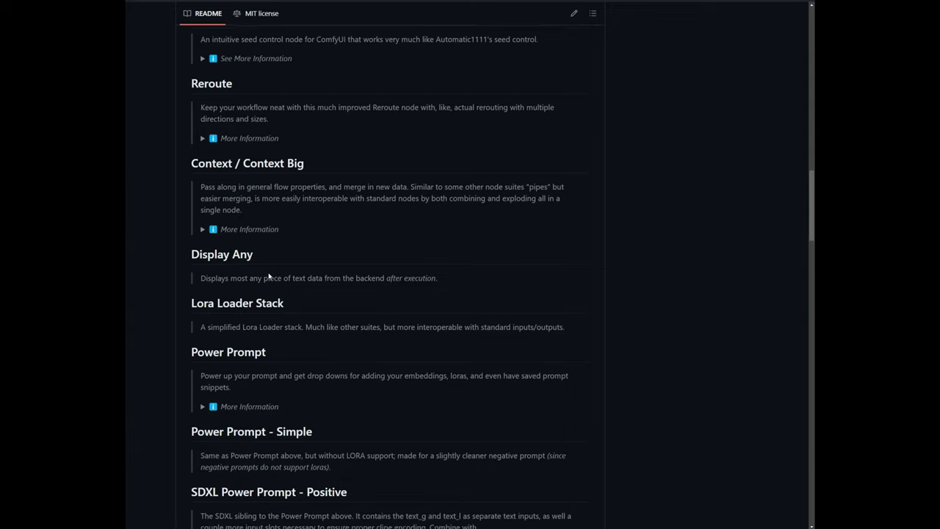
{"action": "left_click_drag", "start_coordinate": [249, 296], "coordinate": [190, 295]}
{"action": "left_click", "coordinate": [206, 338]}
{"action": "left_click_drag", "start_coordinate": [241, 372], "coordinate": [190, 319]}
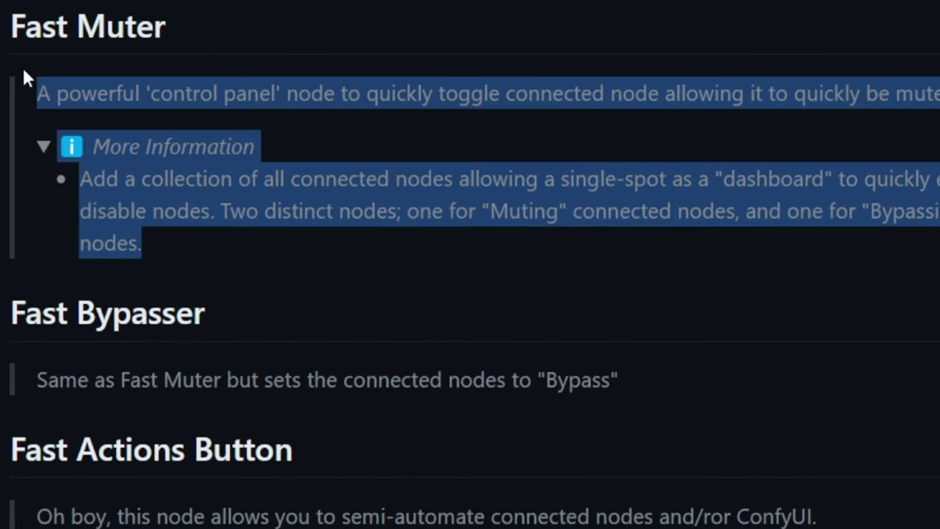
{"action": "left_click_drag", "start_coordinate": [180, 230], "coordinate": [2, 27]}
{"action": "left_click_drag", "start_coordinate": [45, 2], "coordinate": [67, 76]}
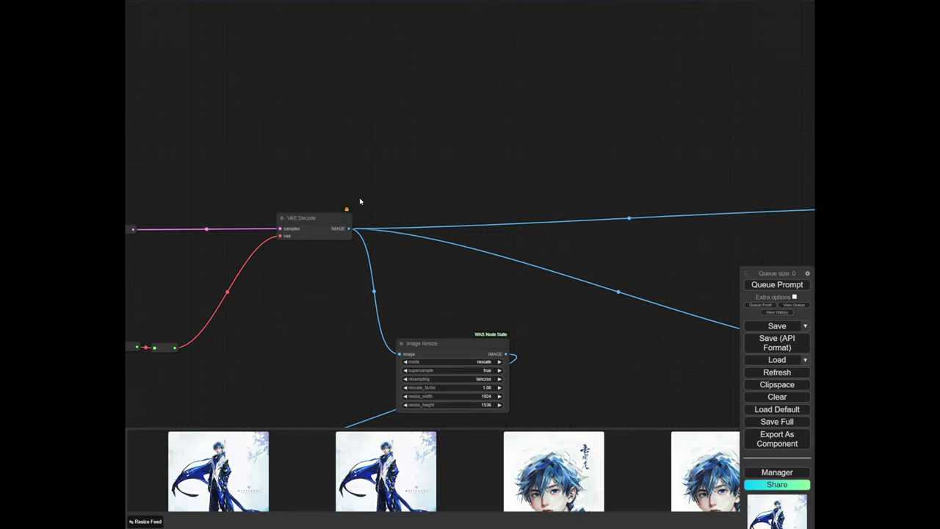
Back in ComfyUI, add a Mute / Bypass Repeater (rgthree) node and place it just below VAE Decode
{"action": "scroll", "coordinate": [296, 185], "scroll_direction": "up", "scroll_amount": 5}
{"action": "double_click", "coordinate": [353, 157]}
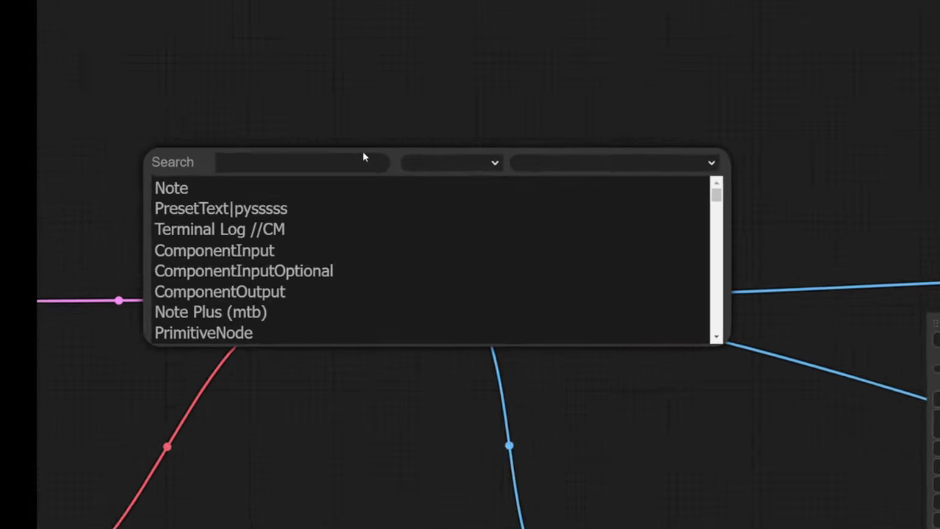
{"action": "type", "text": "rgthree"}
{"action": "key", "text": "Down"}
{"action": "key", "text": "Down"}
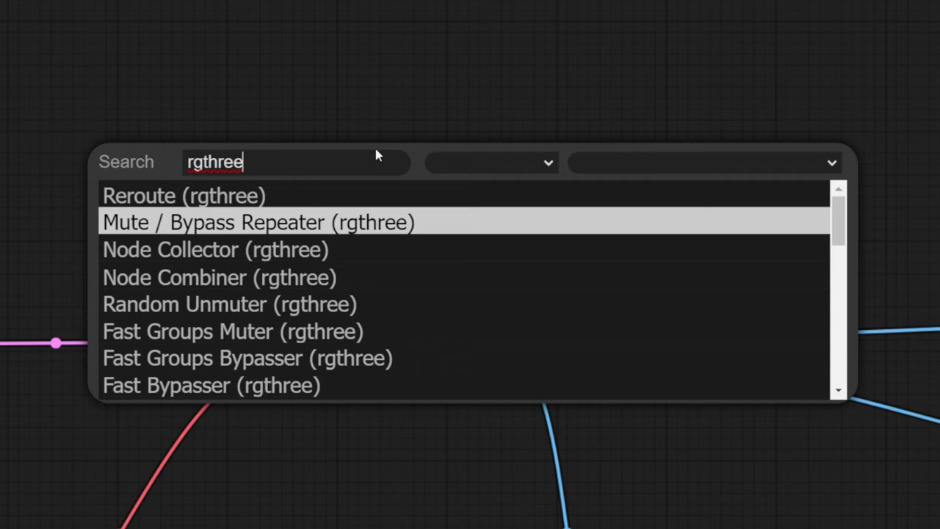
{"action": "key", "text": "Return"}
{"action": "scroll", "coordinate": [376, 150], "scroll_direction": "up", "scroll_amount": 1}
{"action": "left_click_drag", "start_coordinate": [361, 177], "coordinate": [386, 501]}
Examine the resize, paste and blend nodes downstream of VAE Decode and its incoming connections
{"action": "left_click_drag", "start_coordinate": [550, 472], "coordinate": [579, 296]}
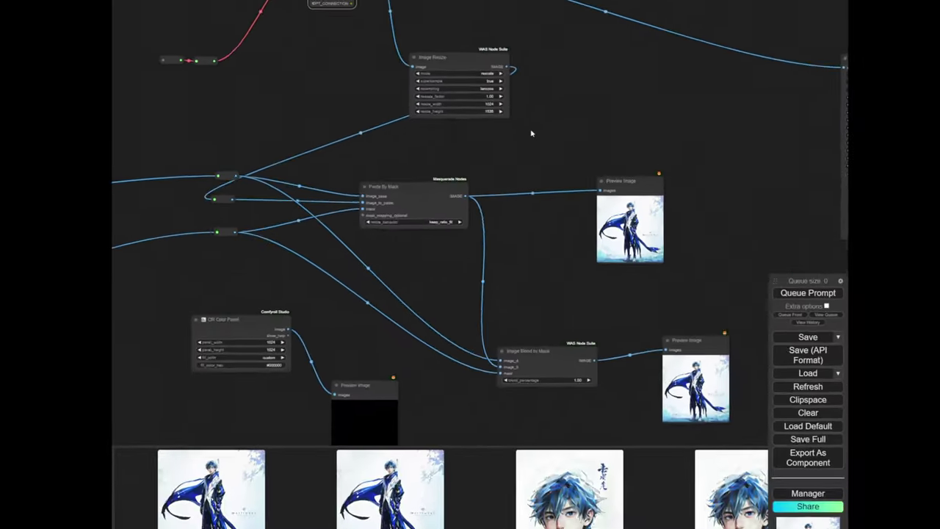
{"action": "scroll", "coordinate": [715, 314], "scroll_direction": "down", "scroll_amount": 4}
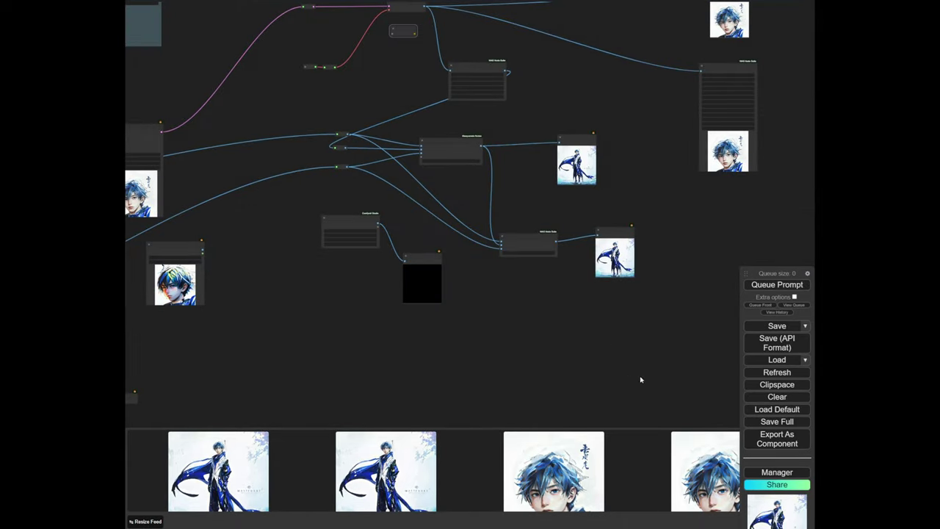
{"action": "left_click_drag", "start_coordinate": [650, 354], "coordinate": [334, 81]}
{"action": "left_click_drag", "start_coordinate": [482, 78], "coordinate": [491, 144]}
{"action": "left_click_drag", "start_coordinate": [354, 121], "coordinate": [485, 215]}
{"action": "scroll", "coordinate": [598, 145], "scroll_direction": "up", "scroll_amount": 5}
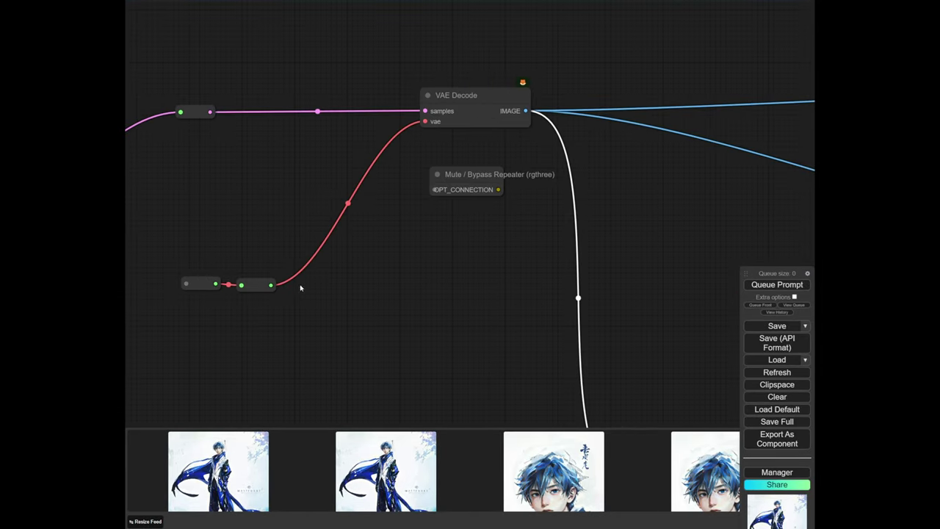
{"action": "left_click_drag", "start_coordinate": [301, 288], "coordinate": [513, 231]}
{"action": "scroll", "coordinate": [496, 229], "scroll_direction": "down", "scroll_amount": 7}
{"action": "scroll", "coordinate": [455, 242], "scroll_direction": "up", "scroll_amount": 8}
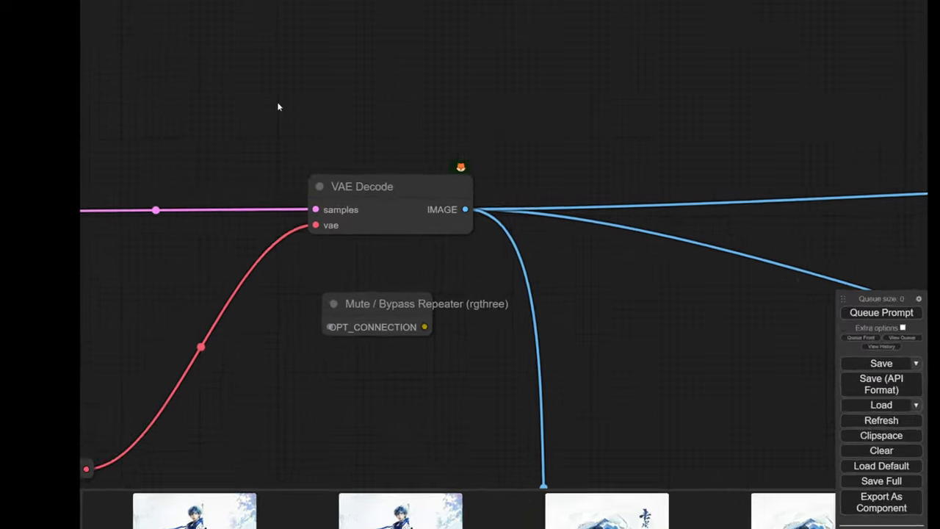
Create a group titled vae_decode that encloses the VAE Decode and Mute / Bypass Repeater nodes
{"action": "right_click", "coordinate": [285, 113]}
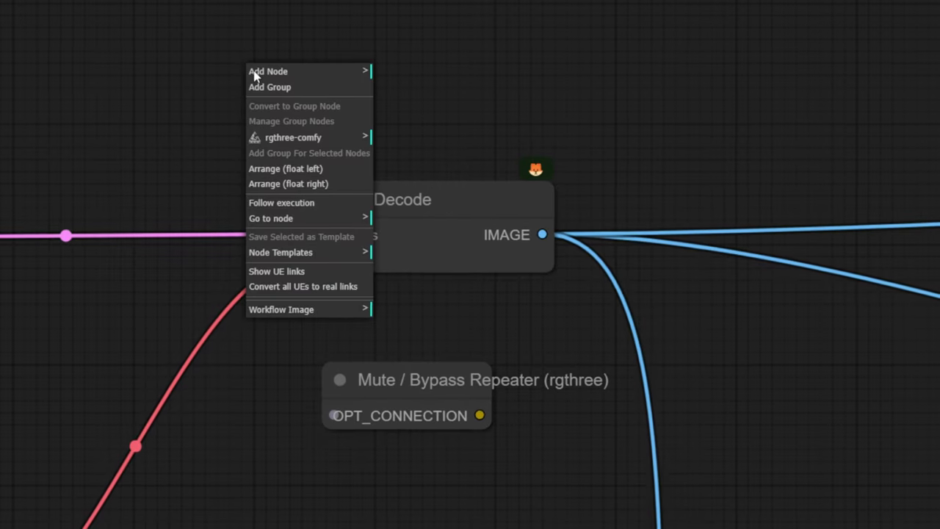
{"action": "left_click", "coordinate": [270, 87]}
{"action": "type", "text": "vae"}
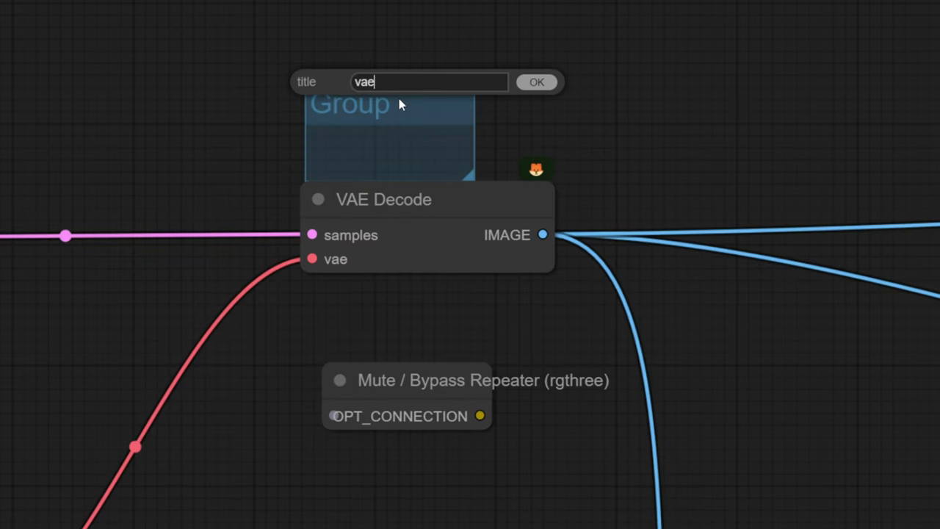
{"action": "type", "text": "_decode"}
{"action": "key", "text": "Return"}
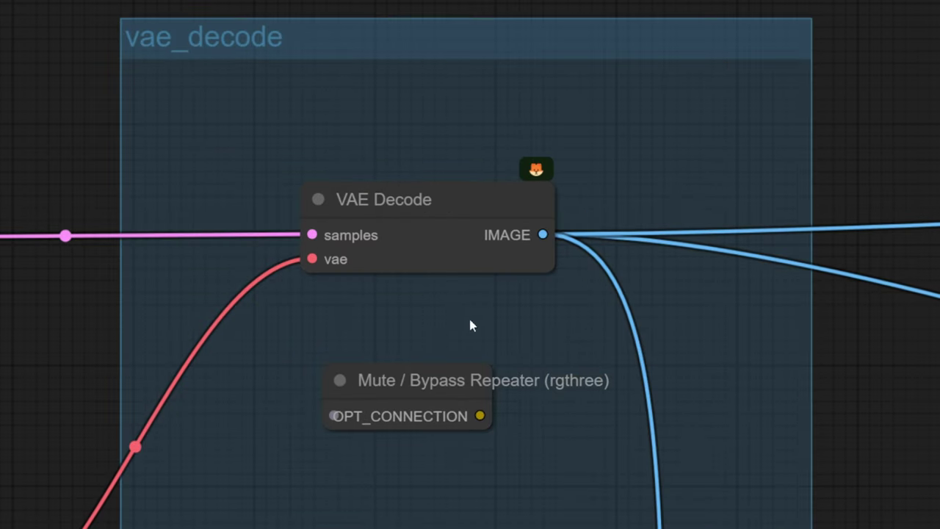
Reposition VAE Decode and the Mute / Bypass Repeater inside the vae_decode group
{"action": "left_click_drag", "start_coordinate": [441, 231], "coordinate": [440, 213]}
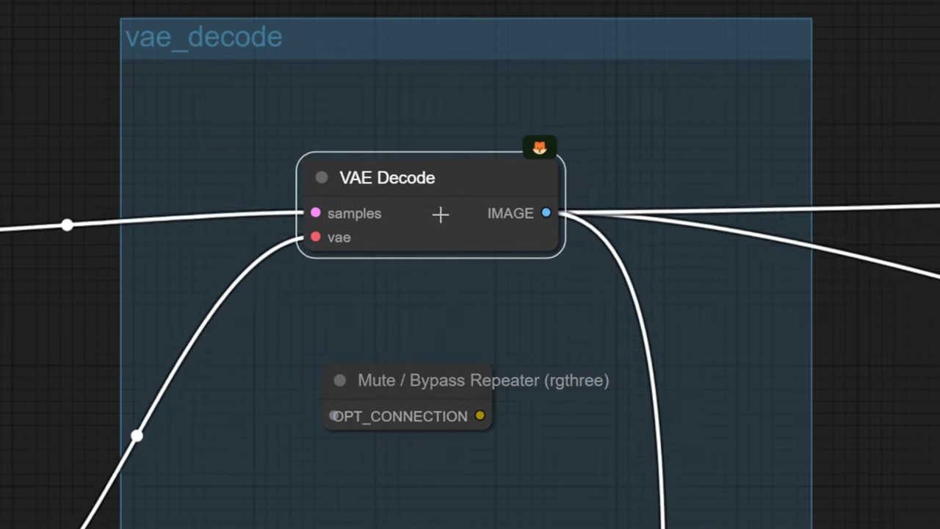
{"action": "left_click", "coordinate": [419, 390]}
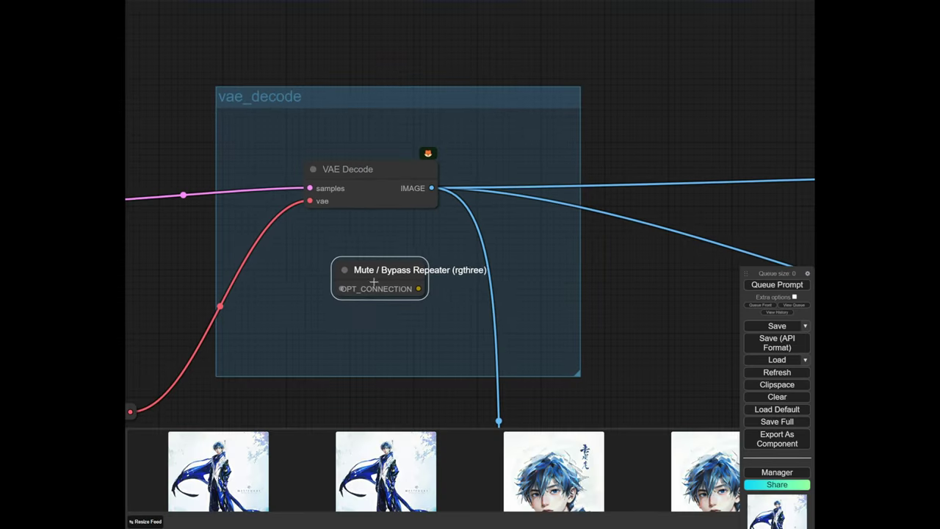
{"action": "left_click_drag", "start_coordinate": [373, 281], "coordinate": [357, 296]}
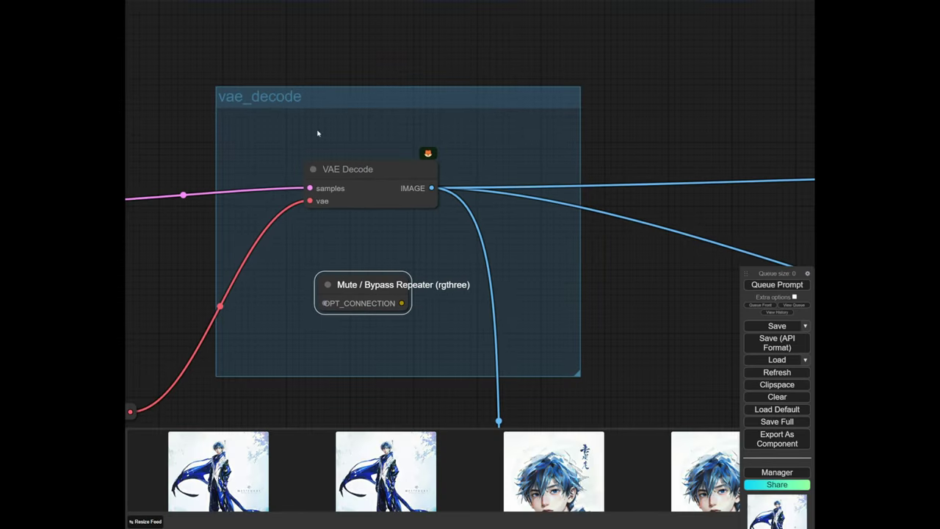
Set the VAE Decode node's colour to purple
{"action": "scroll", "coordinate": [371, 56], "scroll_direction": "down", "scroll_amount": 1}
{"action": "double_click", "coordinate": [375, 59]}
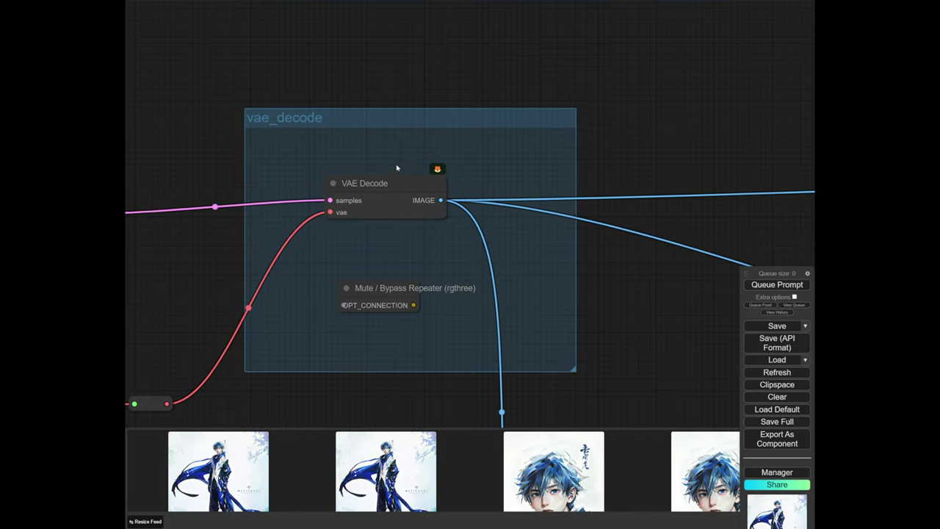
{"action": "right_click", "coordinate": [386, 188]}
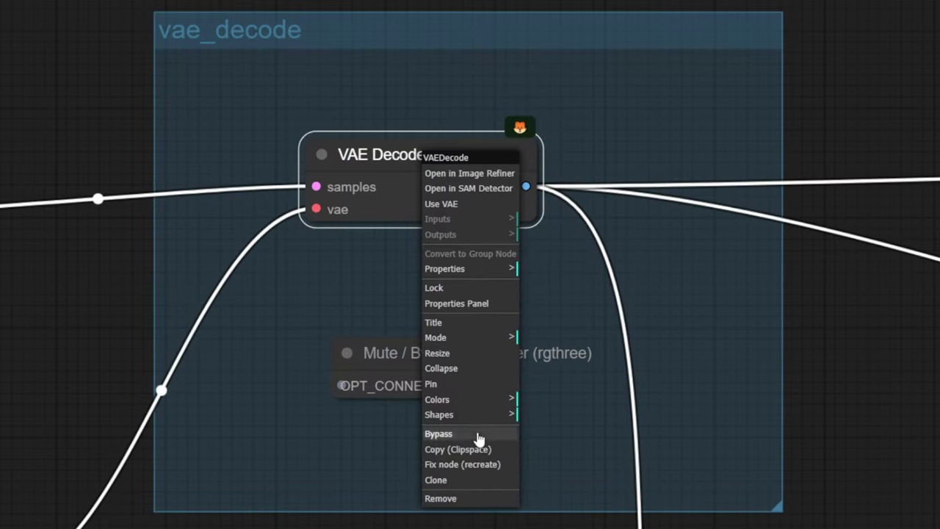
{"action": "left_click", "coordinate": [416, 314]}
{"action": "left_click", "coordinate": [555, 509]}
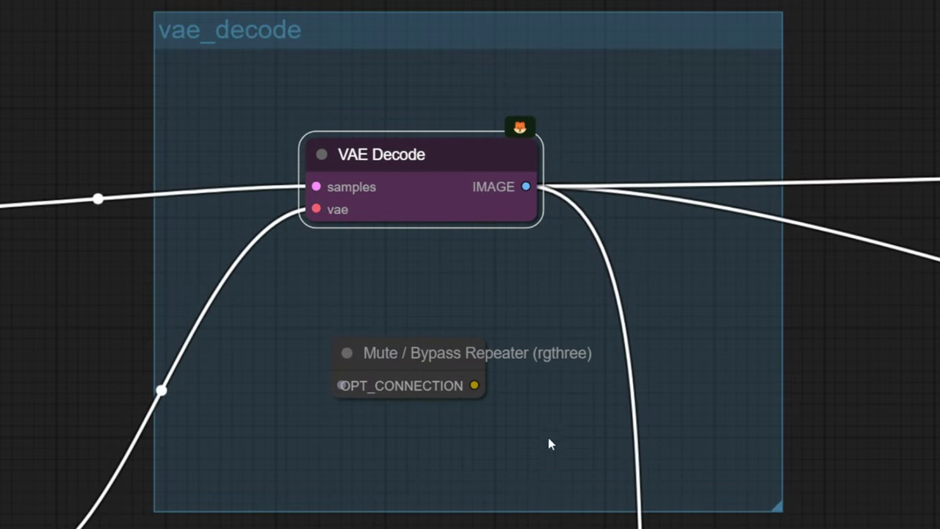
Colour the vae_decode group purple and shift it slightly with its nodes
{"action": "right_click", "coordinate": [382, 37]}
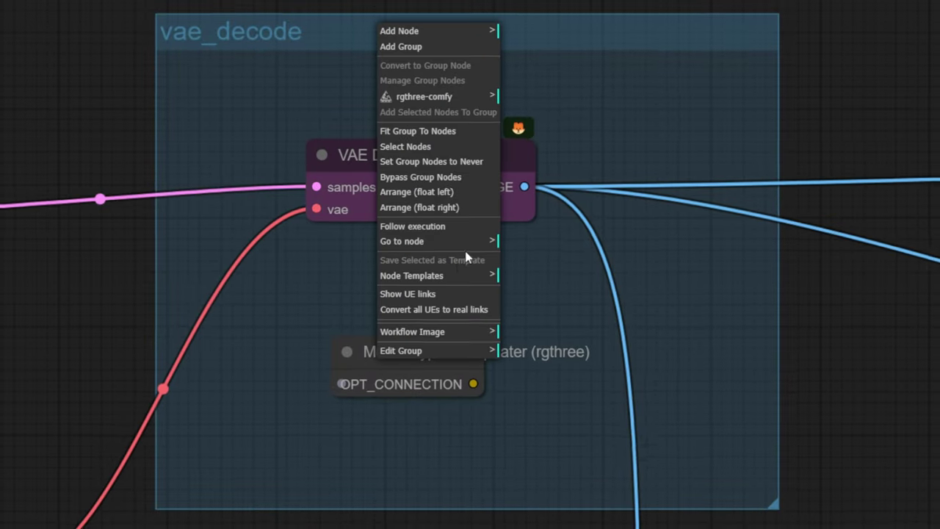
{"action": "left_click", "coordinate": [401, 350]}
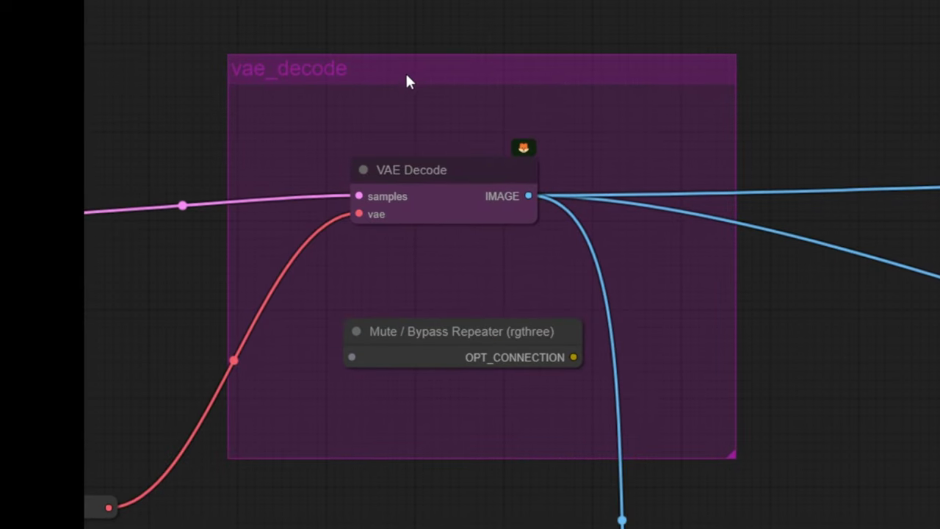
{"action": "left_click_drag", "start_coordinate": [408, 81], "coordinate": [398, 78]}
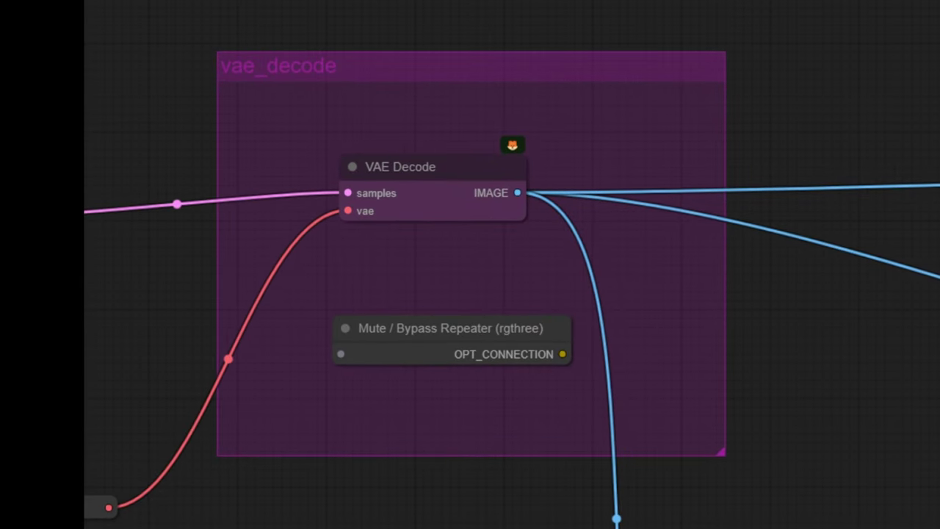
{"action": "left_click_drag", "start_coordinate": [432, 409], "coordinate": [450, 367]}
Add a Fast Muter (rgthree) node below the vae_decode group and highlight its description in the rgthree README
{"action": "scroll", "coordinate": [453, 341], "scroll_direction": "up", "scroll_amount": 3}
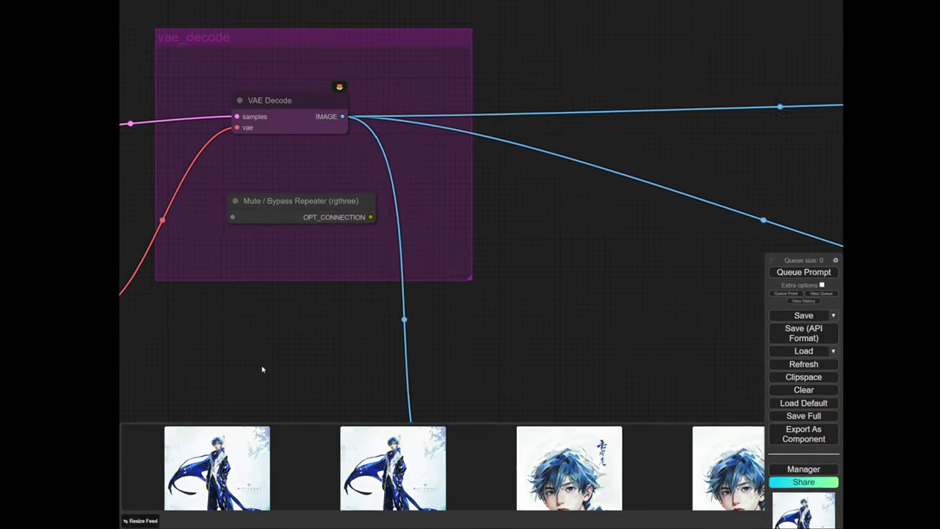
{"action": "double_click", "coordinate": [263, 369]}
{"action": "type", "text": "fast"}
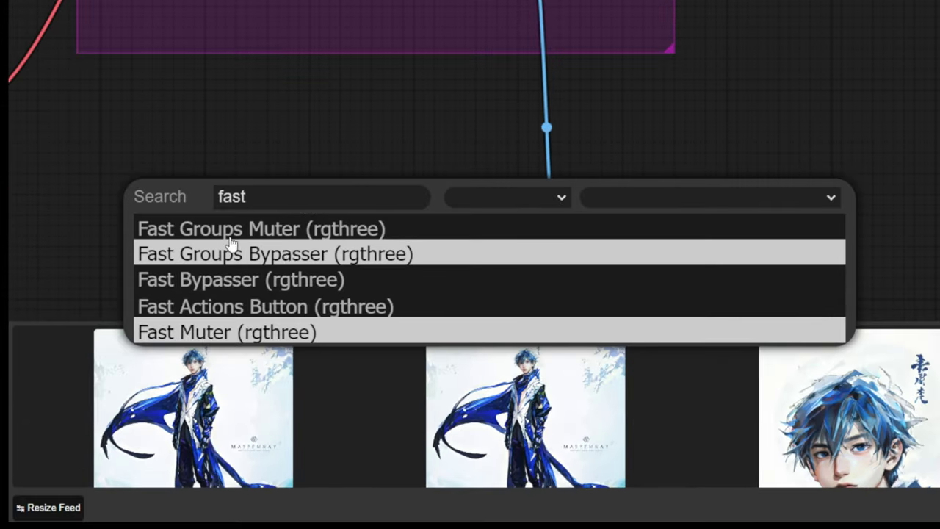
{"action": "left_click", "coordinate": [293, 332]}
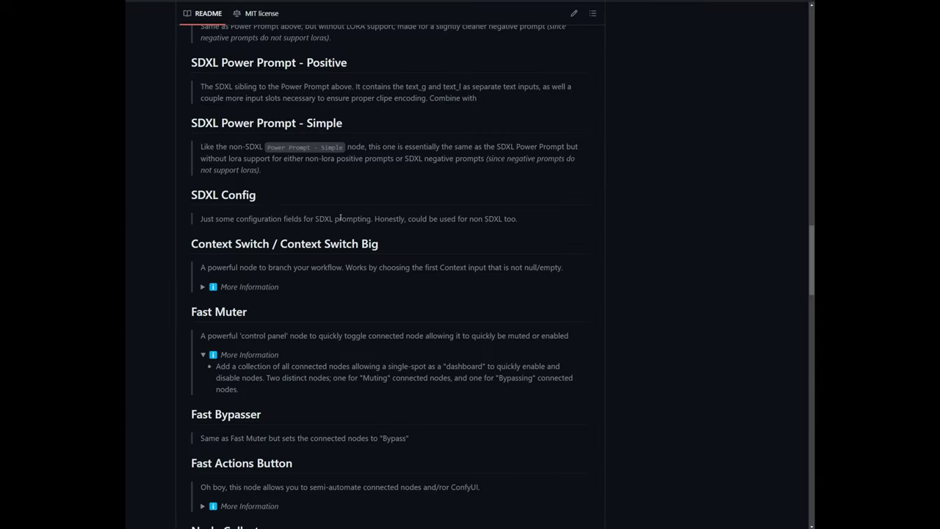
{"action": "left_click_drag", "start_coordinate": [247, 312], "coordinate": [306, 335]}
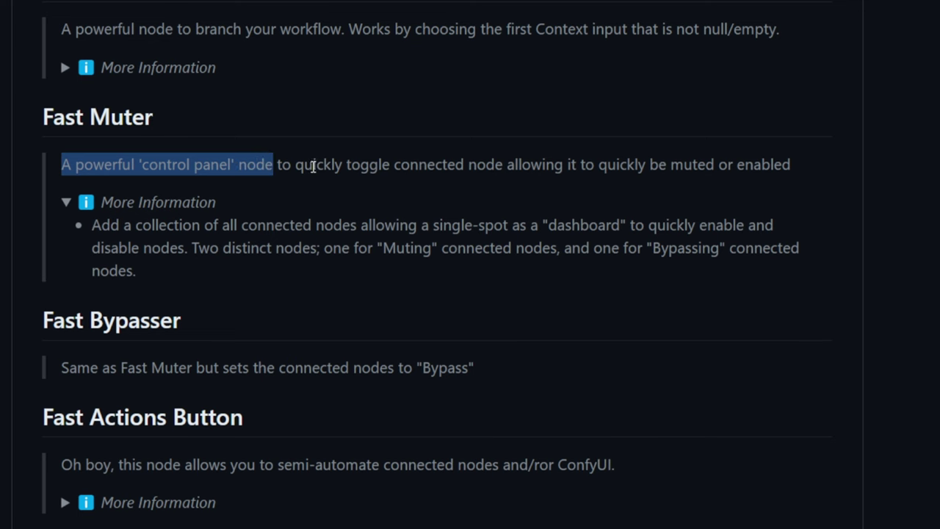
{"action": "left_click_drag", "start_coordinate": [295, 165], "coordinate": [503, 164]}
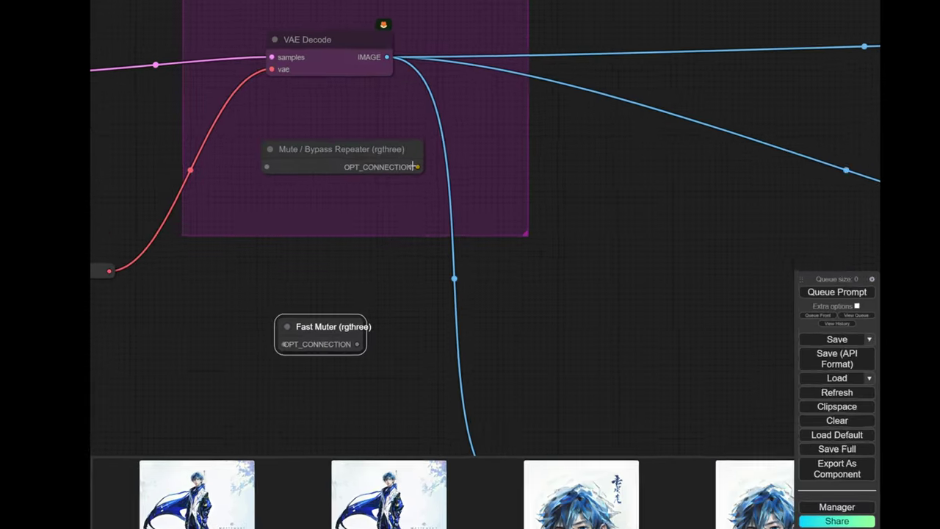
Back in ComfyUI, connect the Mute / Bypass Repeater's OPT_CONNECTION output to the Fast Muter, then widen and reposition the Fast Muter
{"action": "left_click_drag", "start_coordinate": [456, 119], "coordinate": [441, 163]}
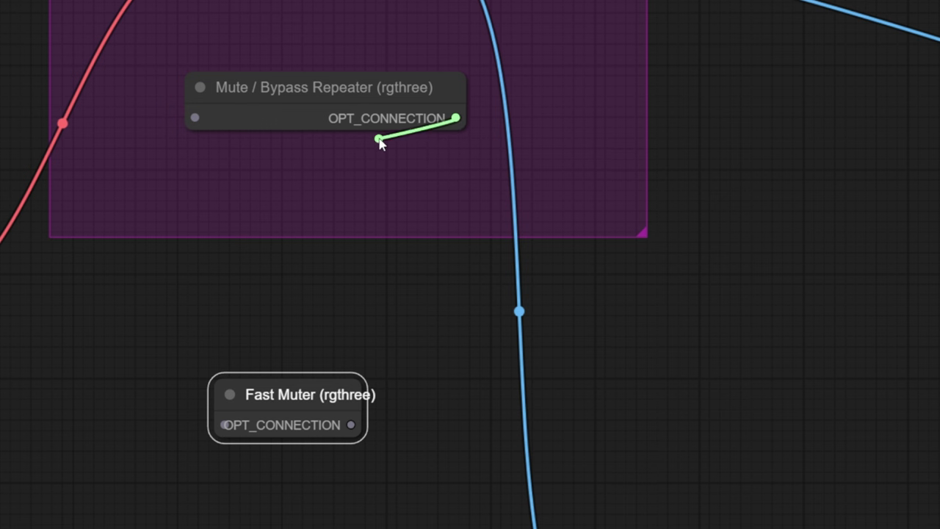
{"action": "left_click_drag", "start_coordinate": [379, 143], "coordinate": [224, 425]}
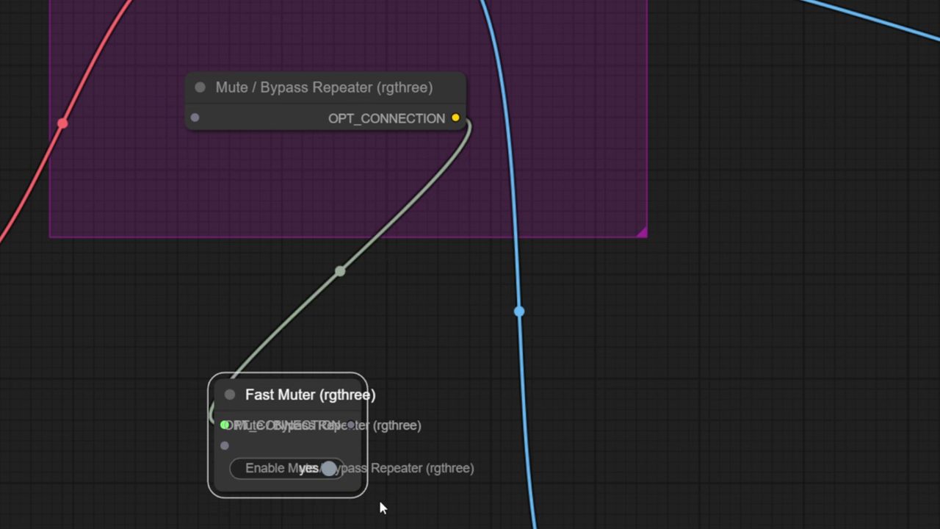
{"action": "mouse_move", "coordinate": [399, 398]}
{"action": "left_mouse_down"}
{"action": "mouse_move", "coordinate": [404, 439]}
{"action": "mouse_move", "coordinate": [390, 407]}
{"action": "left_mouse_up"}
{"action": "left_click", "coordinate": [325, 145]}
{"action": "left_click", "coordinate": [338, 107]}
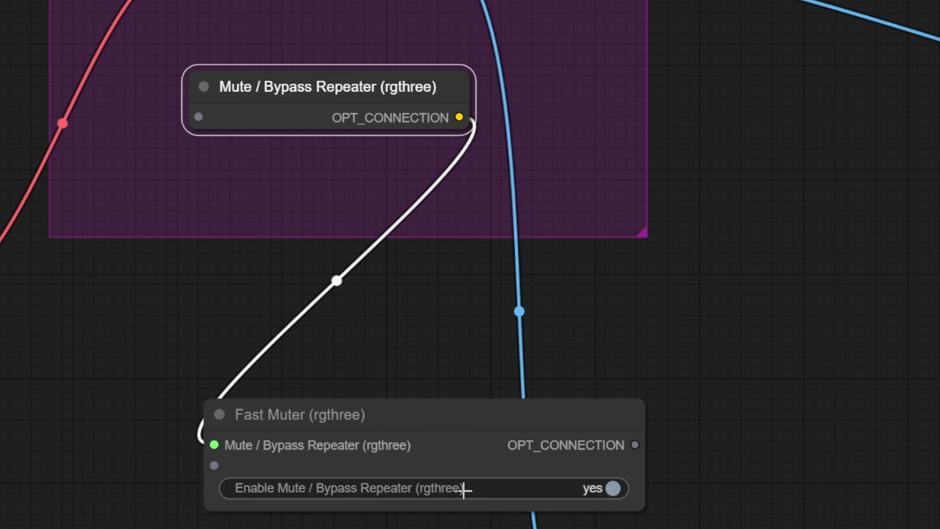
{"action": "left_click_drag", "start_coordinate": [380, 436], "coordinate": [335, 440]}
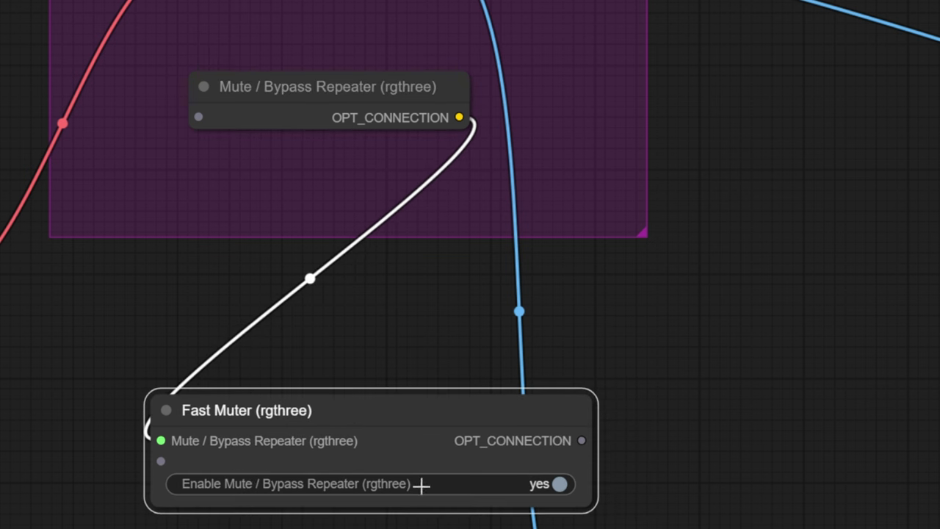
Test the Fast Muter by switching Enable Mute / Bypass Repeater off to mute the vae_decode group, then back on
{"action": "left_click", "coordinate": [560, 484]}
{"action": "left_click", "coordinate": [559, 484]}
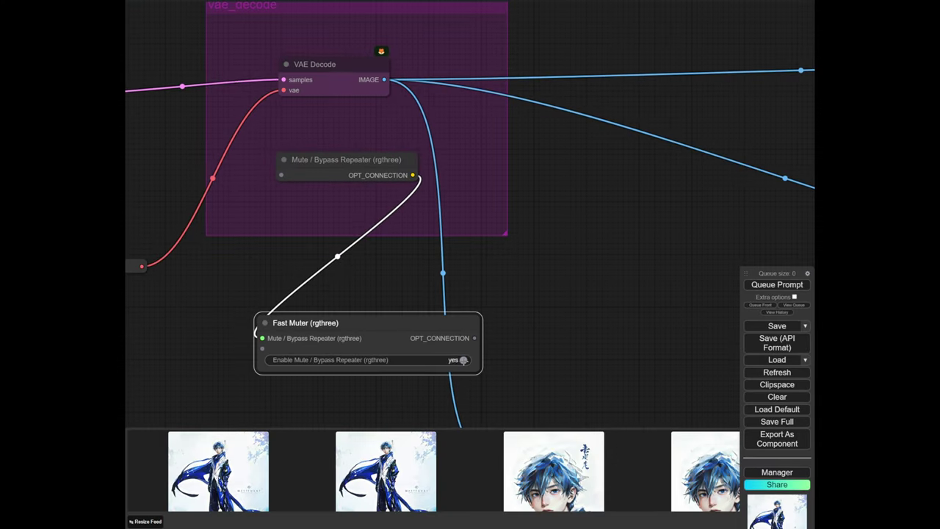
{"action": "left_click", "coordinate": [463, 359]}
{"action": "scroll", "coordinate": [341, 88], "scroll_direction": "down", "scroll_amount": 1}
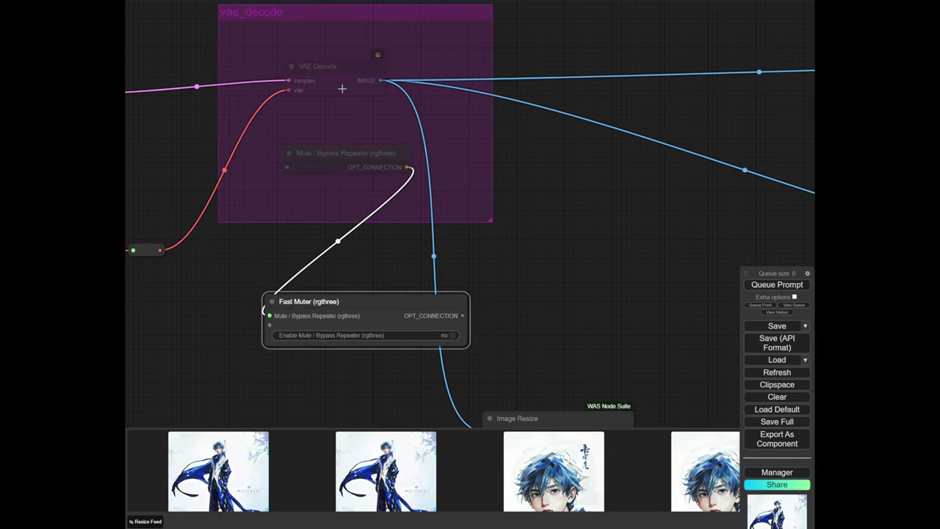
{"action": "scroll", "coordinate": [426, 344], "scroll_direction": "up", "scroll_amount": 3}
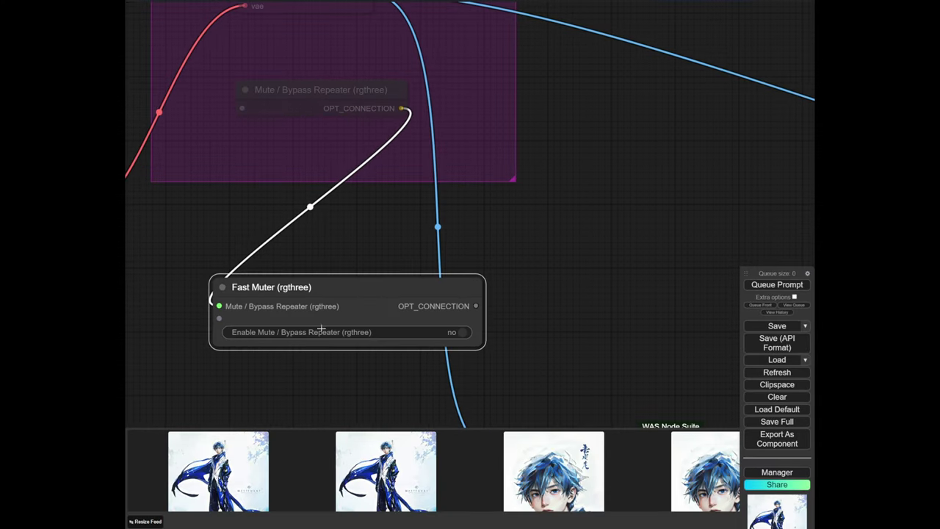
{"action": "left_click", "coordinate": [463, 331]}
Retitle the Mute / Bypass Repeater node as vae_encode
{"action": "right_click", "coordinate": [353, 87]}
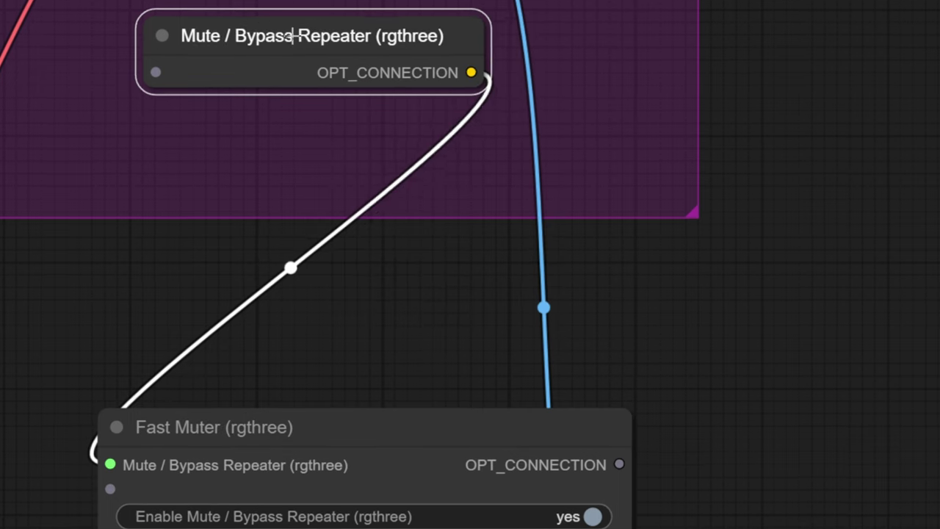
{"action": "left_click_drag", "start_coordinate": [294, 35], "coordinate": [288, 37]}
{"action": "right_click", "coordinate": [287, 37]}
{"action": "right_click", "coordinate": [332, 52]}
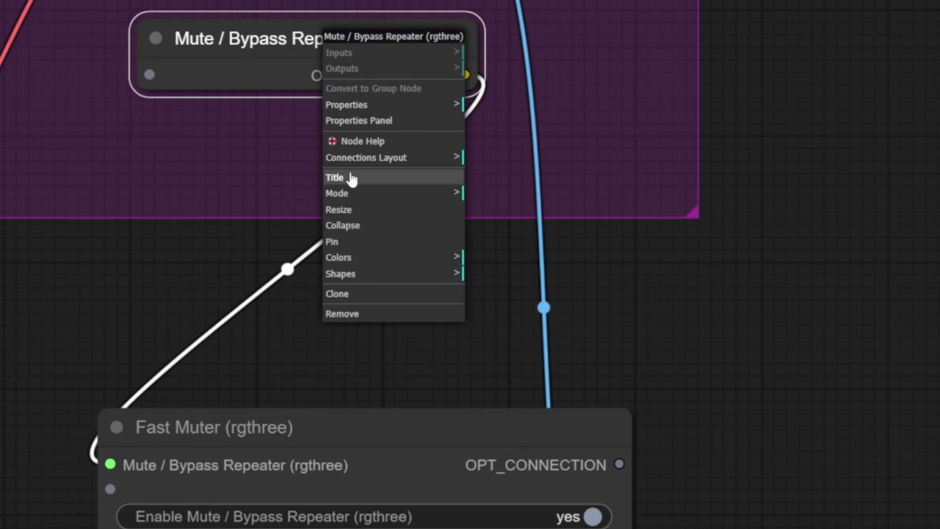
{"action": "left_click", "coordinate": [351, 178]}
{"action": "key", "text": "ctrl+a"}
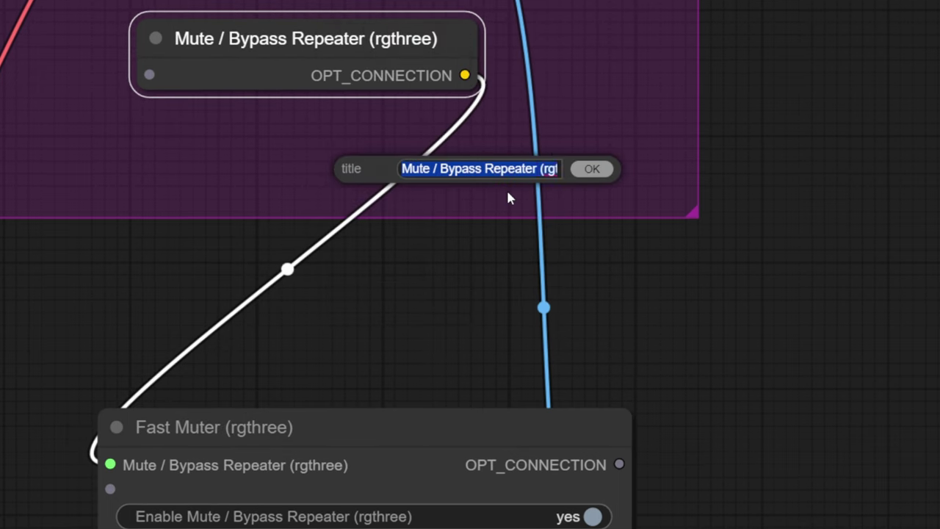
{"action": "type", "text": "vae_encode"}
{"action": "key", "text": "Return"}
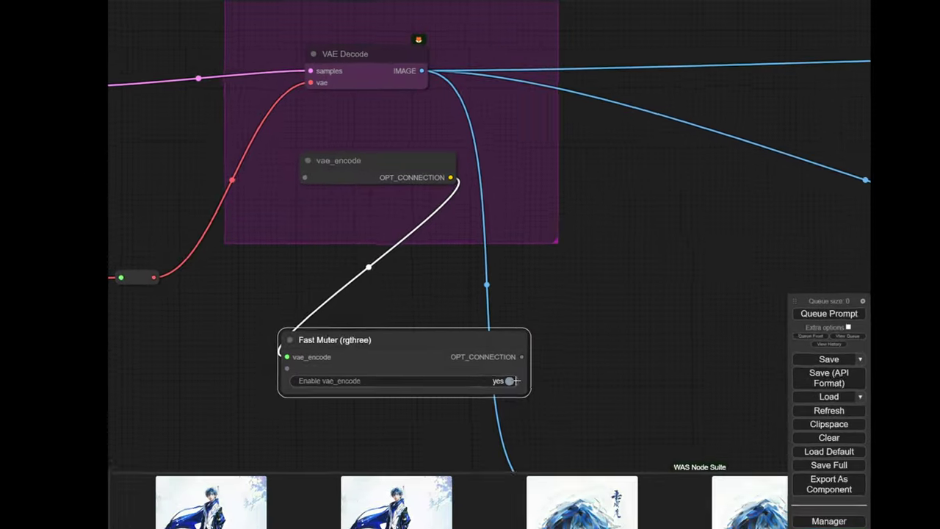
Switch Enable vae_encode to no on the Fast Muter and colour that node blue
{"action": "left_click", "coordinate": [514, 381]}
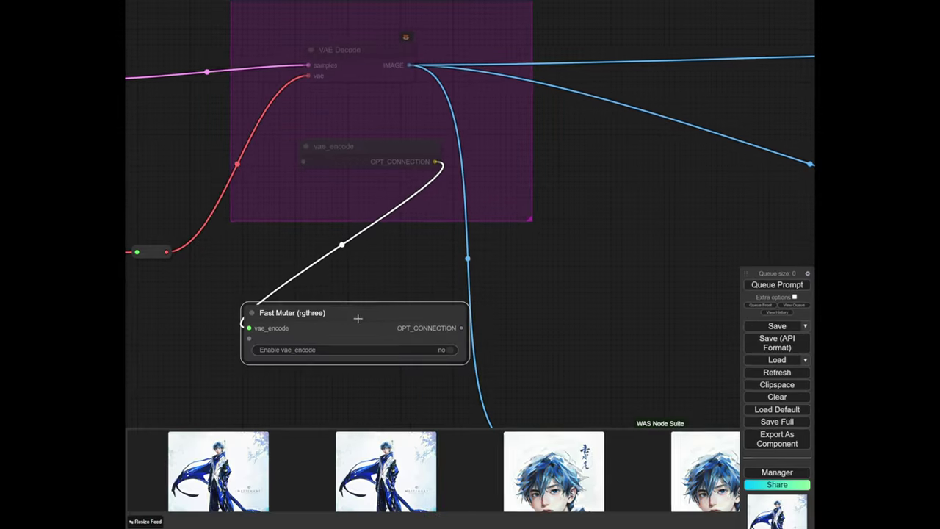
{"action": "right_click", "coordinate": [388, 337]}
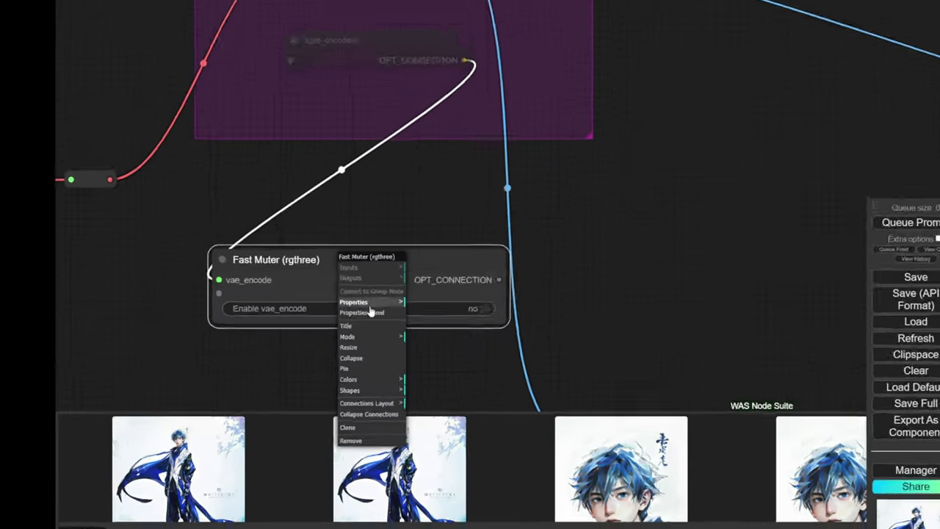
{"action": "left_click", "coordinate": [375, 380]}
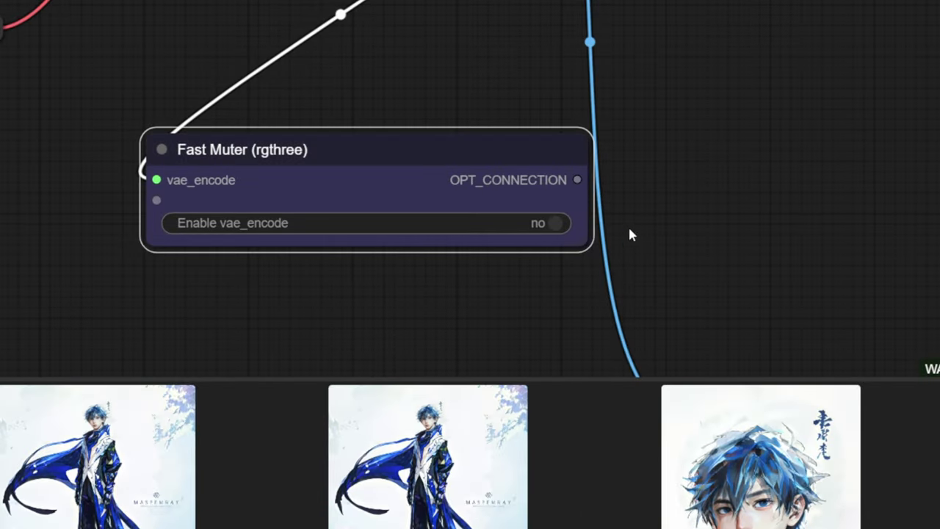
Move the Fast Muter across the workflow to just below the Fill Masked Area node and switch Enable vae_encode to yes
{"action": "scroll", "coordinate": [630, 213], "scroll_direction": "down", "scroll_amount": 14}
{"action": "left_click_drag", "start_coordinate": [617, 222], "coordinate": [645, 55]}
{"action": "scroll", "coordinate": [571, 55], "scroll_direction": "up", "scroll_amount": 6}
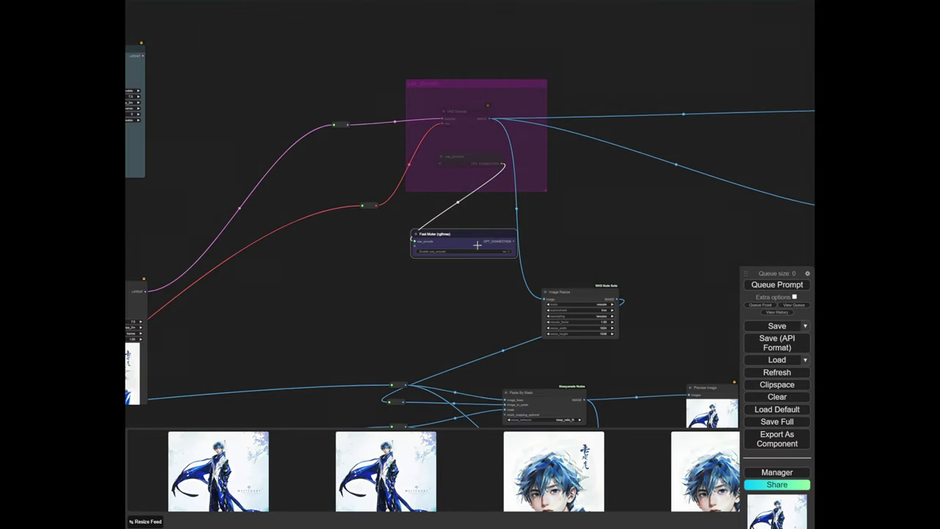
{"action": "scroll", "coordinate": [310, 285], "scroll_direction": "down", "scroll_amount": 6}
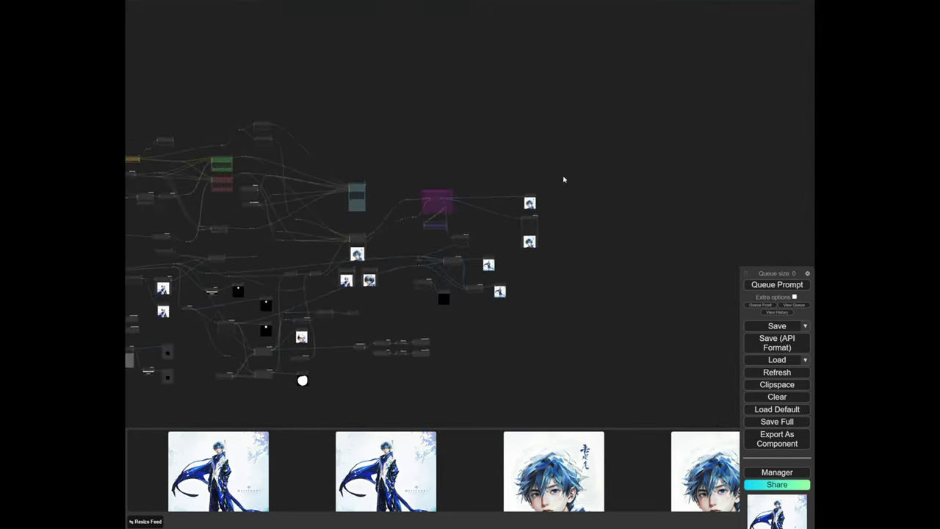
{"action": "scroll", "coordinate": [562, 181], "scroll_direction": "up", "scroll_amount": 5}
{"action": "scroll", "coordinate": [398, 247], "scroll_direction": "up", "scroll_amount": 5}
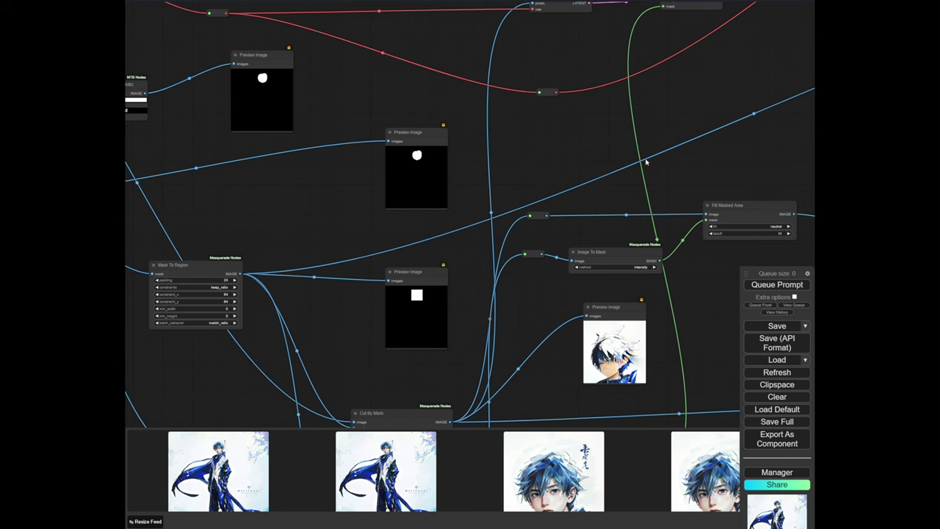
{"action": "scroll", "coordinate": [638, 138], "scroll_direction": "down", "scroll_amount": 4}
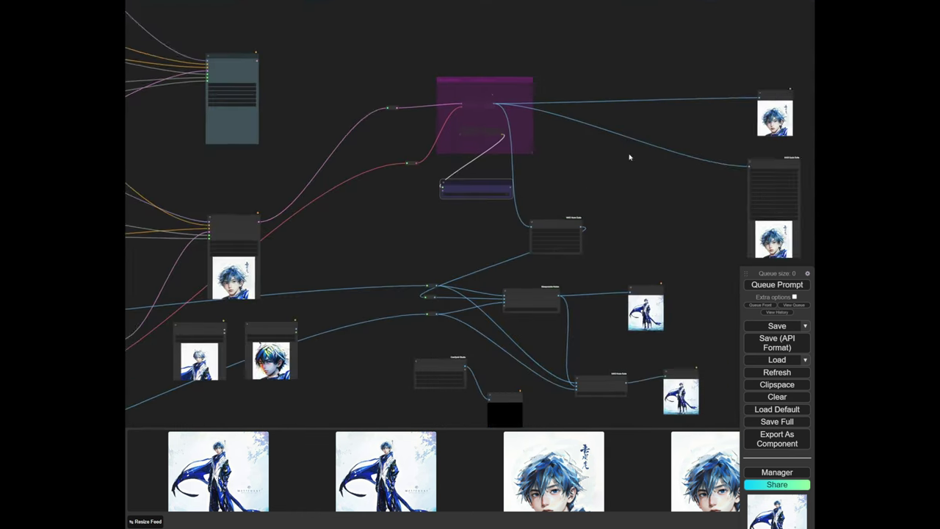
{"action": "scroll", "coordinate": [279, 291], "scroll_direction": "up", "scroll_amount": 6}
{"action": "left_click_drag", "start_coordinate": [280, 290], "coordinate": [495, 245]}
{"action": "scroll", "coordinate": [451, 225], "scroll_direction": "down", "scroll_amount": 8}
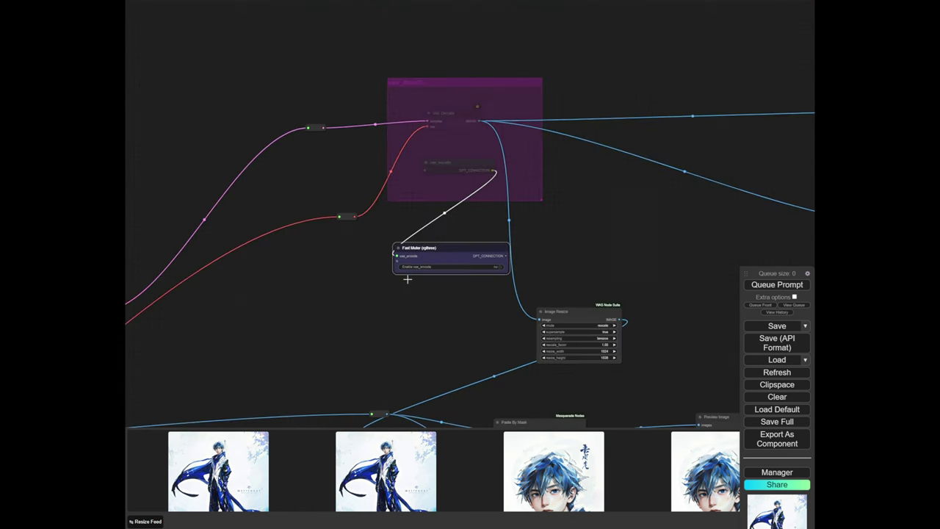
{"action": "left_click_drag", "start_coordinate": [432, 273], "coordinate": [322, 392]}
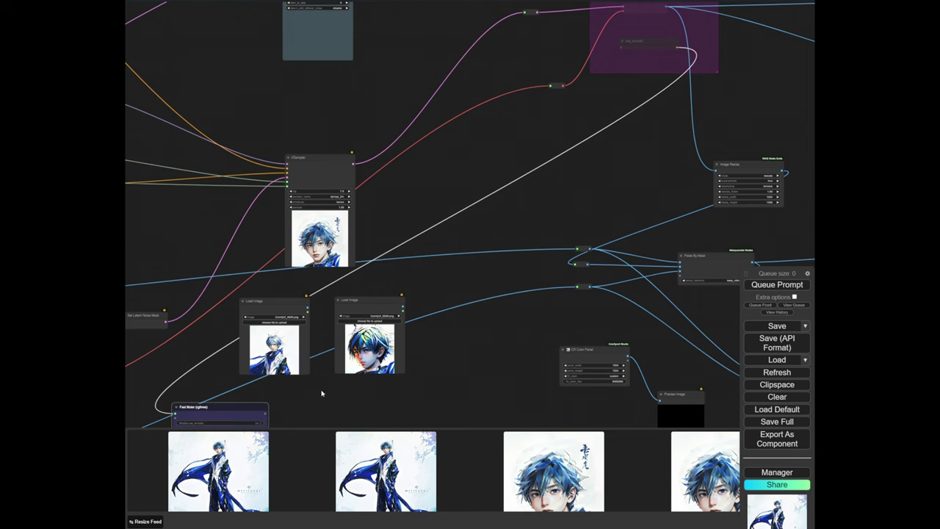
{"action": "left_click_drag", "start_coordinate": [492, 367], "coordinate": [681, 129]}
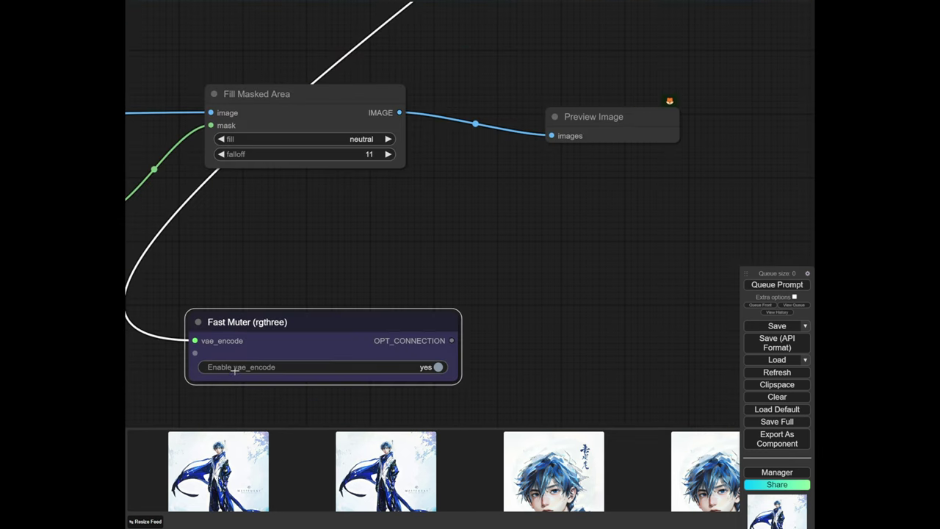
Switch Enable vae_encode to no on the Fast Muter and adjust its placement below Fill Masked Area
{"action": "scroll", "coordinate": [533, 283], "scroll_direction": "down", "scroll_amount": 9}
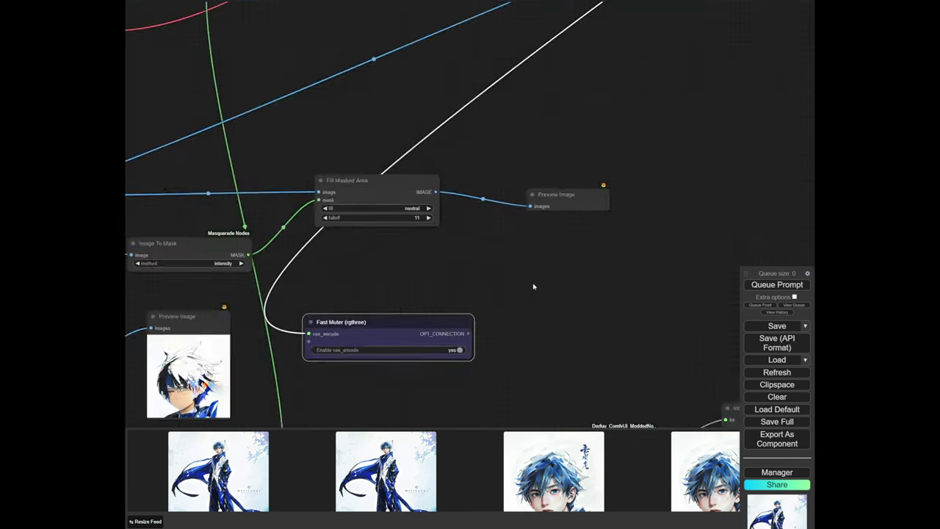
{"action": "scroll", "coordinate": [535, 120], "scroll_direction": "down", "scroll_amount": 8}
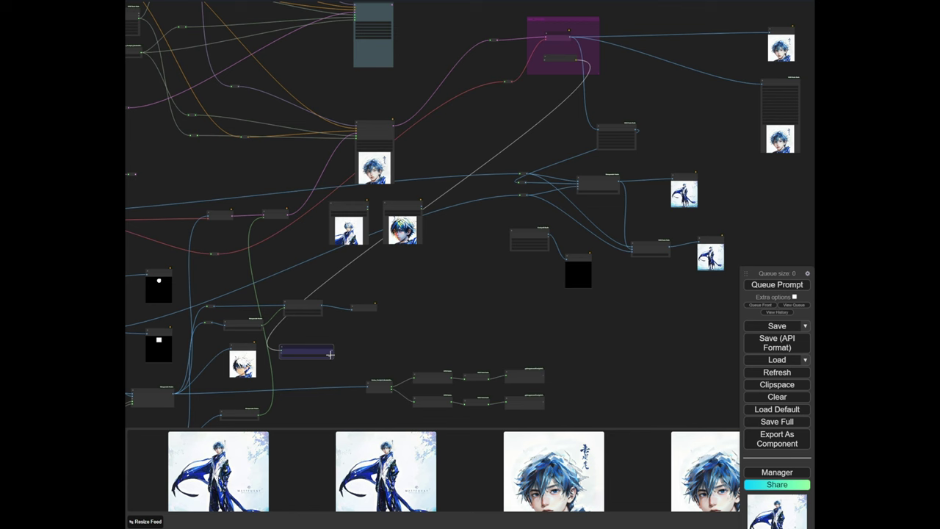
{"action": "scroll", "coordinate": [301, 341], "scroll_direction": "up", "scroll_amount": 15}
{"action": "left_click_drag", "start_coordinate": [668, 250], "coordinate": [367, 135]}
{"action": "left_click_drag", "start_coordinate": [377, 173], "coordinate": [438, 173]}
{"action": "left_click_drag", "start_coordinate": [400, 364], "coordinate": [442, 375]}
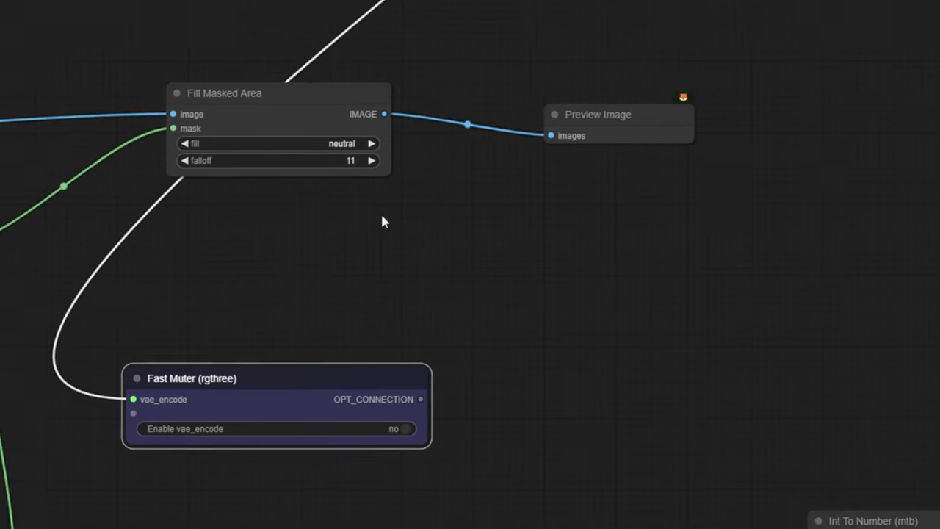
Reposition the Preview Image node beside Fill Masked Area and run the workflow with VAE Decode muted to preview the filled mask
{"action": "left_click", "coordinate": [749, 68]}
{"action": "left_click_drag", "start_coordinate": [608, 118], "coordinate": [650, 100]}
{"action": "key", "text": "ctrl+Return"}
{"action": "scroll", "coordinate": [322, 343], "scroll_direction": "up", "scroll_amount": 3}
{"action": "left_click_drag", "start_coordinate": [316, 388], "coordinate": [282, 379]}
{"action": "left_click_drag", "start_coordinate": [213, 276], "coordinate": [83, 265]}
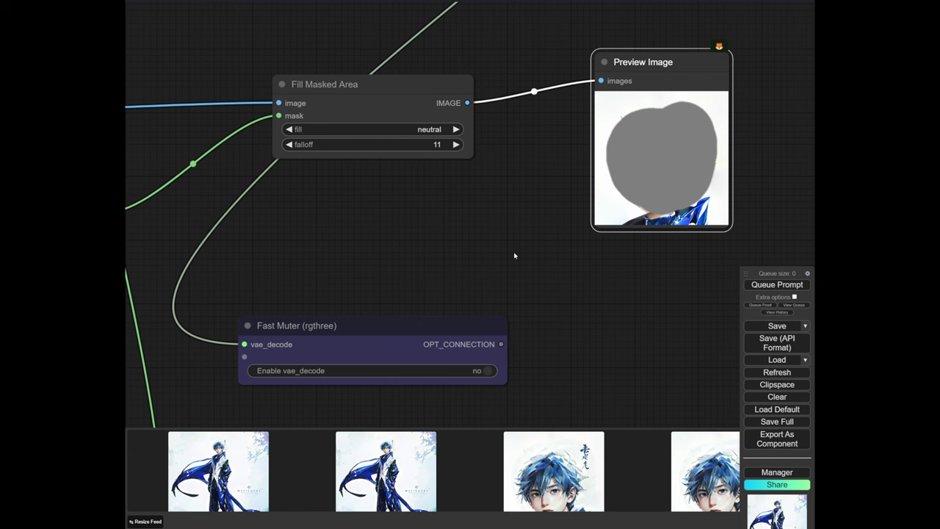
{"action": "left_click_drag", "start_coordinate": [660, 62], "coordinate": [648, 66]}
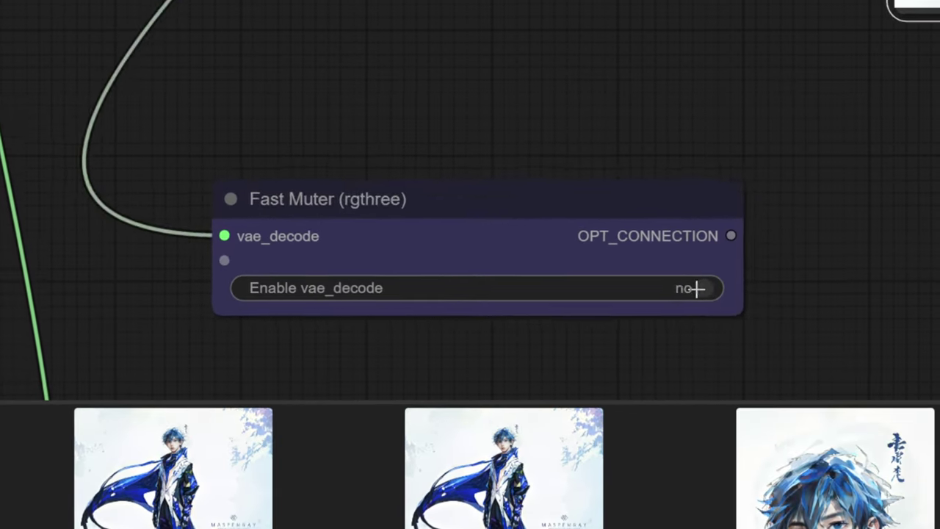
Switch Enable vae_decode to yes on the Fast Muter
{"action": "left_click", "coordinate": [481, 370]}
{"action": "scroll", "coordinate": [504, 286], "scroll_direction": "down", "scroll_amount": 3}
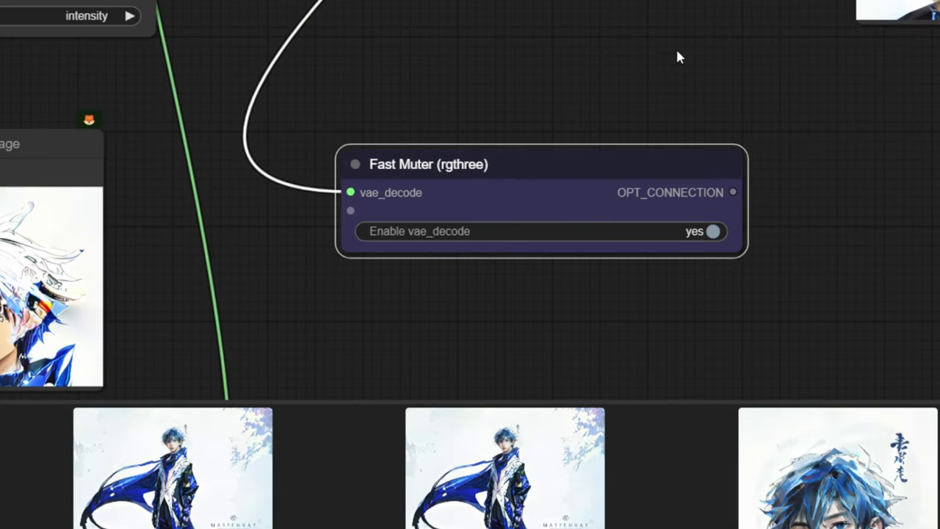
{"action": "scroll", "coordinate": [716, 147], "scroll_direction": "down", "scroll_amount": 4}
Connect the IMAGE output of Fill Masked Area through a new Reroute node to the pixels input of VAE Encode
{"action": "left_click_drag", "start_coordinate": [371, 9], "coordinate": [470, 224]}
{"action": "scroll", "coordinate": [470, 225], "scroll_direction": "down", "scroll_amount": 2}
{"action": "left_click_drag", "start_coordinate": [323, 228], "coordinate": [430, 214]}
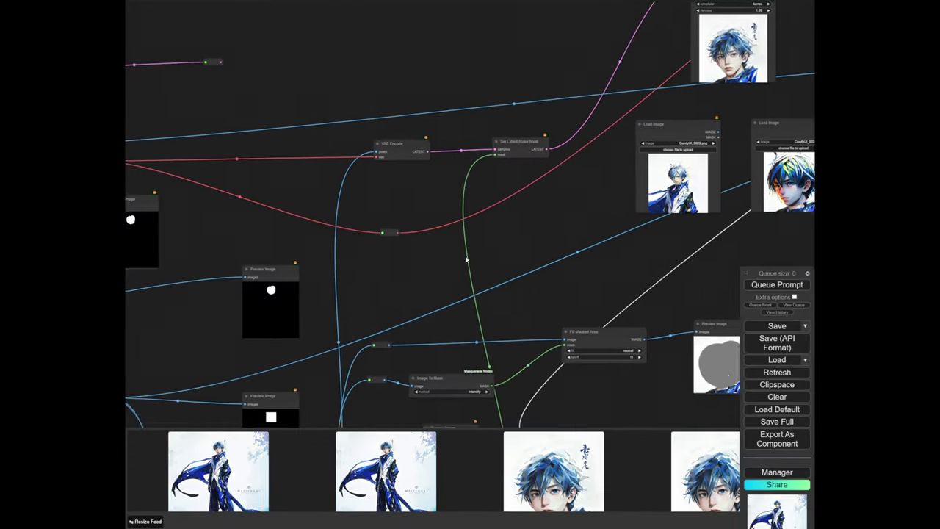
{"action": "left_click_drag", "start_coordinate": [619, 296], "coordinate": [316, 151]}
{"action": "left_click", "coordinate": [334, 181]}
{"action": "scroll", "coordinate": [332, 154], "scroll_direction": "up", "scroll_amount": 8}
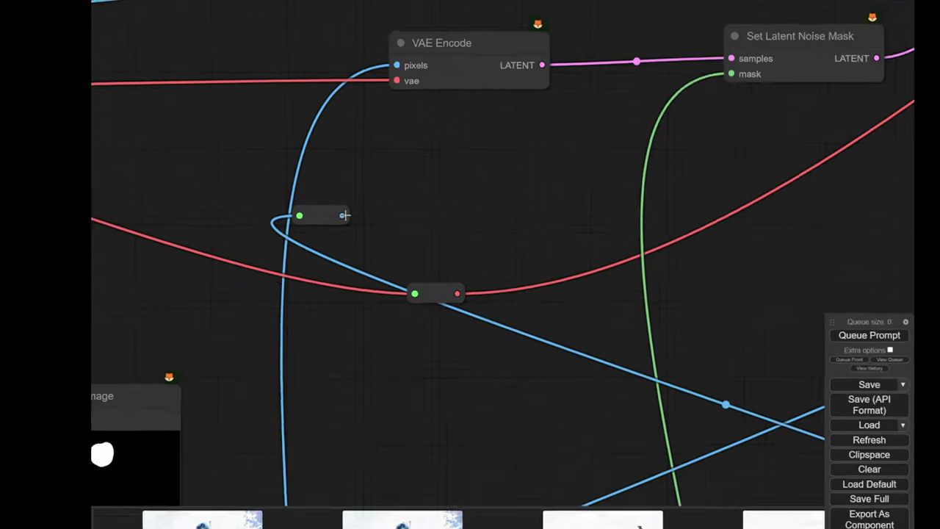
{"action": "left_click_drag", "start_coordinate": [336, 183], "coordinate": [377, 58]}
{"action": "left_click_drag", "start_coordinate": [457, 94], "coordinate": [454, 94]}
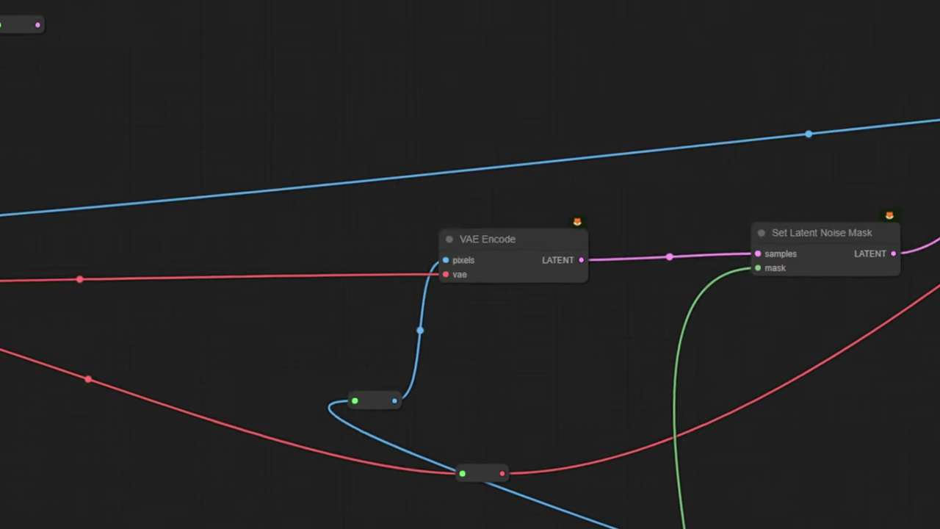
Examine the connections from Fill Masked Area through VAE Encode and Set Latent Noise Mask to the KSampler, then check the Fast Muter
{"action": "scroll", "coordinate": [340, 189], "scroll_direction": "down", "scroll_amount": 7}
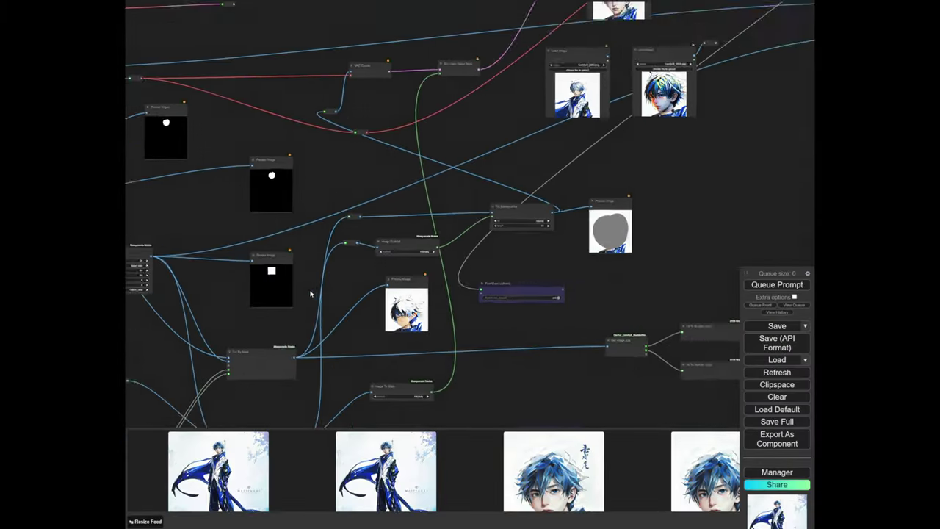
{"action": "left_click_drag", "start_coordinate": [370, 126], "coordinate": [376, 121]}
{"action": "scroll", "coordinate": [542, 138], "scroll_direction": "up", "scroll_amount": 7}
{"action": "scroll", "coordinate": [566, 178], "scroll_direction": "down", "scroll_amount": 7}
{"action": "left_click_drag", "start_coordinate": [566, 178], "coordinate": [396, 419]}
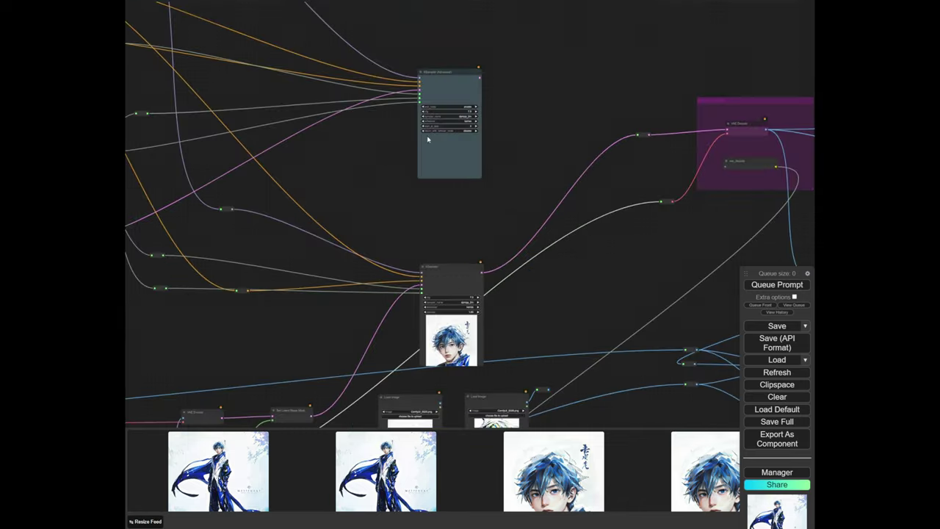
{"action": "scroll", "coordinate": [450, 127], "scroll_direction": "up", "scroll_amount": 4}
{"action": "left_click_drag", "start_coordinate": [292, 197], "coordinate": [566, 167]}
{"action": "scroll", "coordinate": [562, 168], "scroll_direction": "down", "scroll_amount": 3}
{"action": "scroll", "coordinate": [448, 183], "scroll_direction": "down", "scroll_amount": 3}
{"action": "left_click_drag", "start_coordinate": [531, 406], "coordinate": [428, 189]}
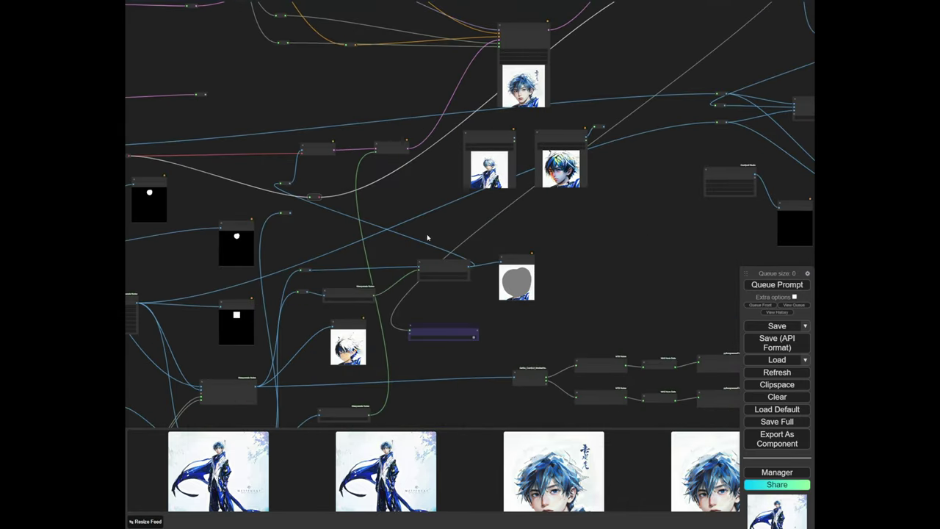
{"action": "scroll", "coordinate": [335, 382], "scroll_direction": "up", "scroll_amount": 11}
{"action": "left_click_drag", "start_coordinate": [494, 268], "coordinate": [401, 310]}
{"action": "scroll", "coordinate": [401, 311], "scroll_direction": "up", "scroll_amount": 3}
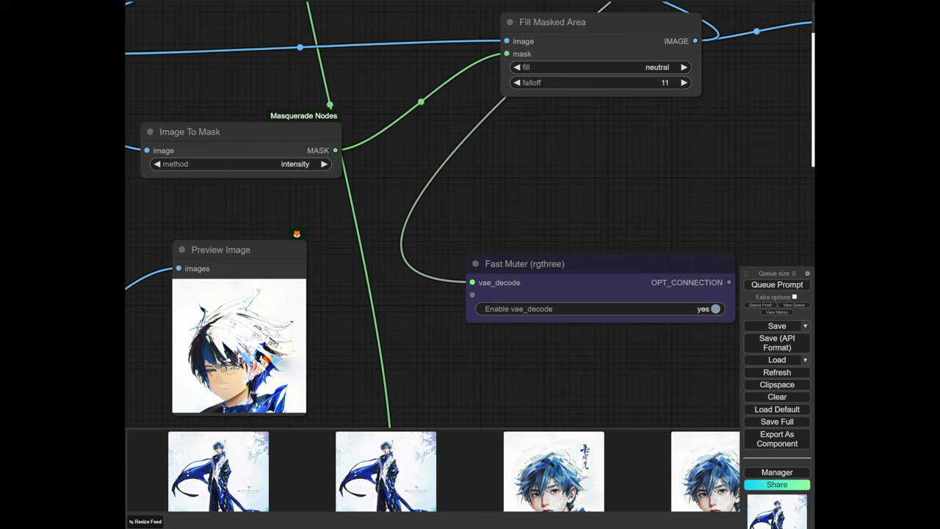
Inspect the composited results in the Preview Image nodes after Paste By Mask and Image Blend by Mask
{"action": "scroll", "coordinate": [401, 310], "scroll_direction": "down", "scroll_amount": 5}
{"action": "left_click_drag", "start_coordinate": [401, 310], "coordinate": [216, 380]}
{"action": "scroll", "coordinate": [723, 187], "scroll_direction": "down", "scroll_amount": 6}
{"action": "left_click_drag", "start_coordinate": [734, 158], "coordinate": [416, 334]}
{"action": "scroll", "coordinate": [299, 128], "scroll_direction": "up", "scroll_amount": 9}
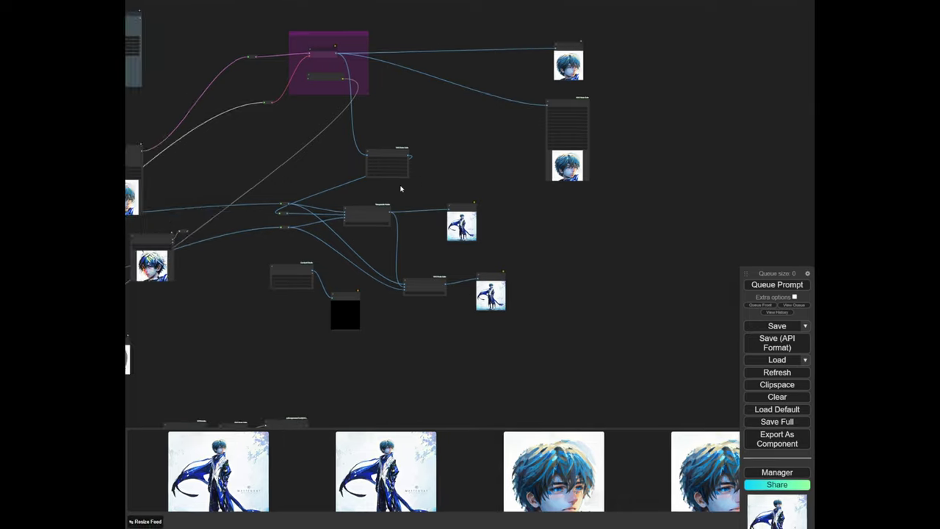
{"action": "scroll", "coordinate": [401, 188], "scroll_direction": "up", "scroll_amount": 5}
{"action": "left_click_drag", "start_coordinate": [512, 257], "coordinate": [552, 257]}
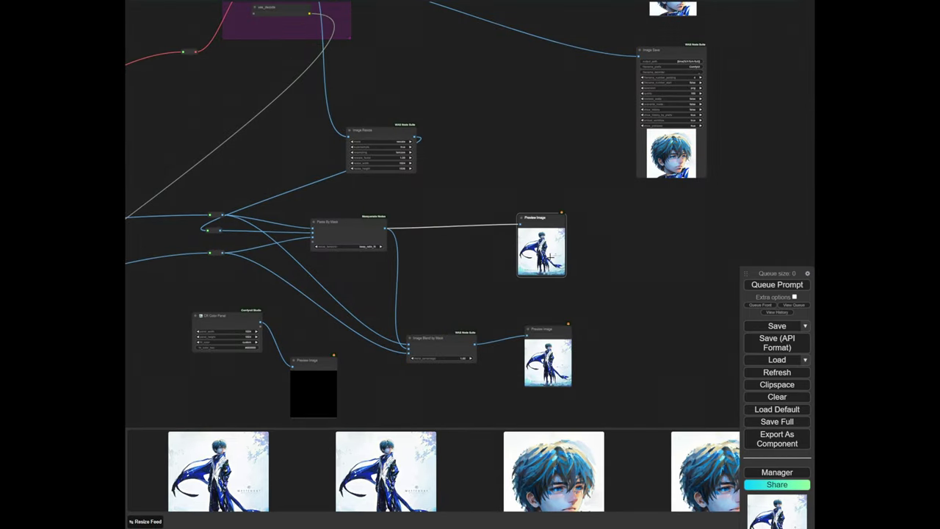
Compare the KSampler output, the Fill Masked Area preview and the cropped face preview below Image To Mask
{"action": "left_click_drag", "start_coordinate": [312, 260], "coordinate": [539, 212]}
{"action": "left_click_drag", "start_coordinate": [220, 279], "coordinate": [423, 241]}
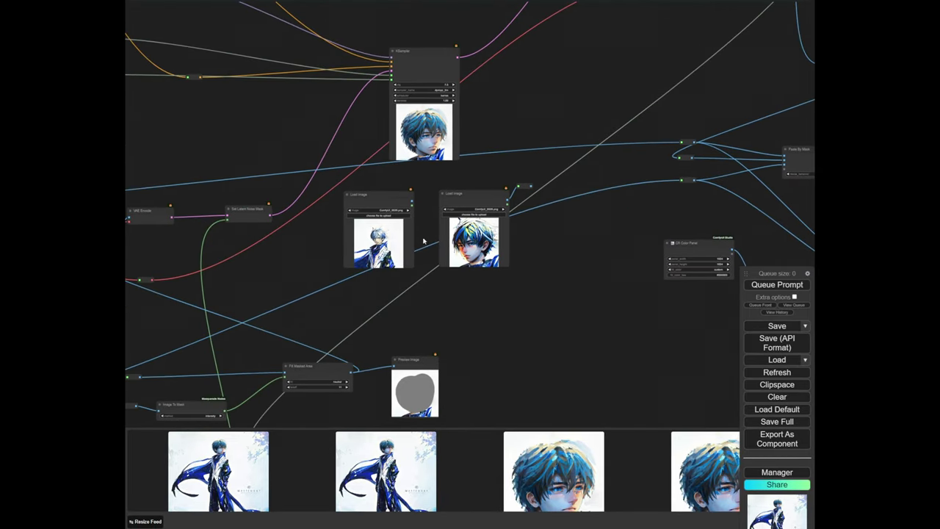
{"action": "left_click_drag", "start_coordinate": [315, 341], "coordinate": [423, 205]}
{"action": "scroll", "coordinate": [260, 369], "scroll_direction": "up", "scroll_amount": 8}
{"action": "left_click_drag", "start_coordinate": [220, 390], "coordinate": [218, 308]}
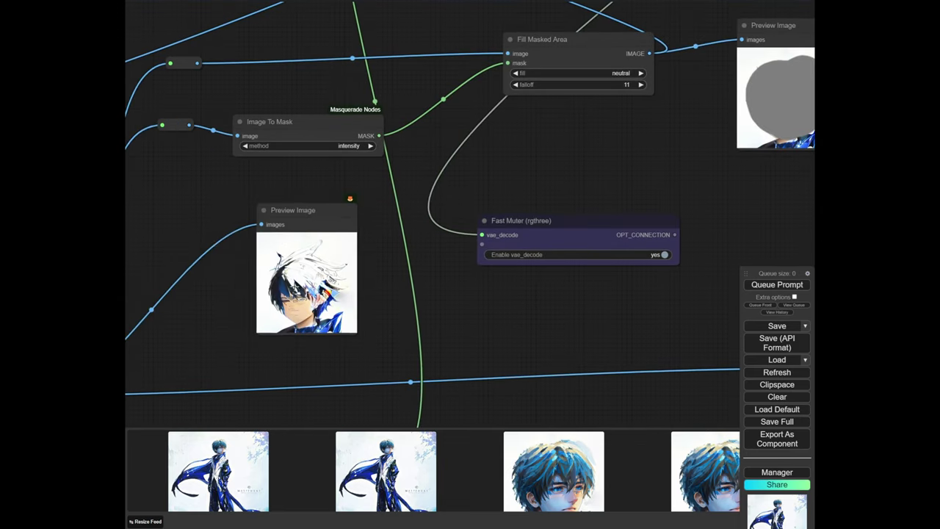
{"action": "left_click_drag", "start_coordinate": [314, 272], "coordinate": [294, 274]}
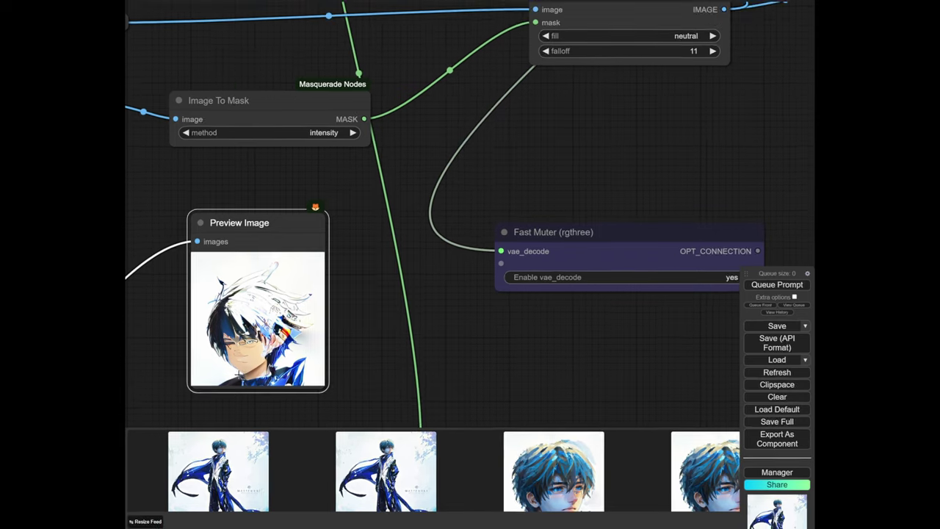
{"action": "scroll", "coordinate": [368, 243], "scroll_direction": "down", "scroll_amount": 5}
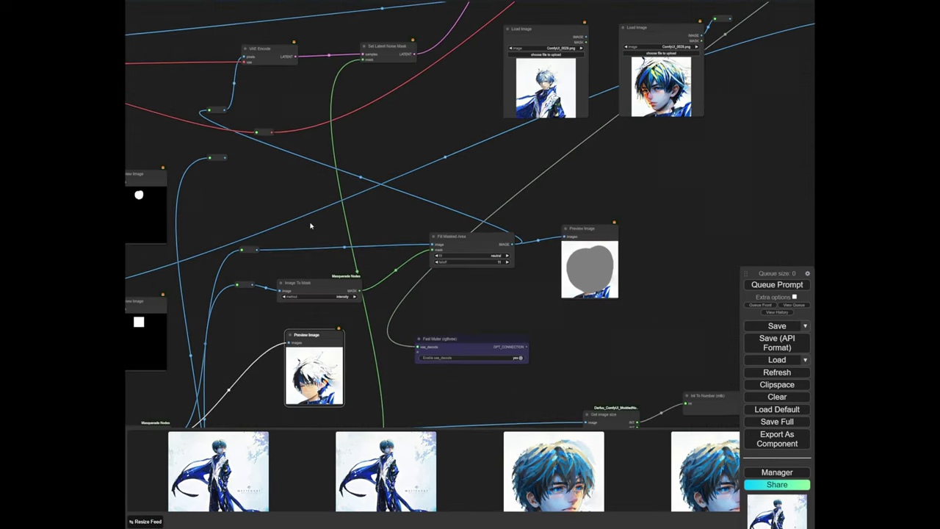
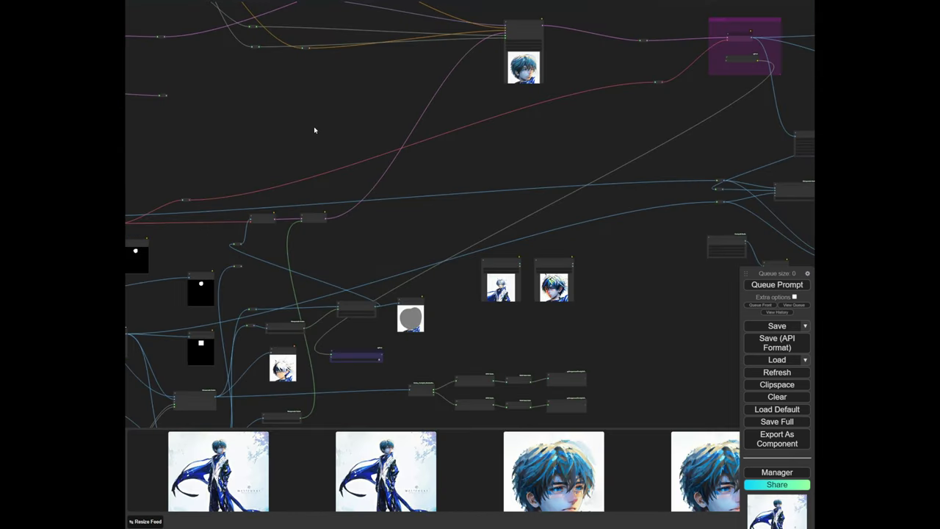
Add a Load Fooocus Inpaint node in the empty area above VAE Encode and colour it purple
{"action": "scroll", "coordinate": [314, 130], "scroll_direction": "up", "scroll_amount": 10}
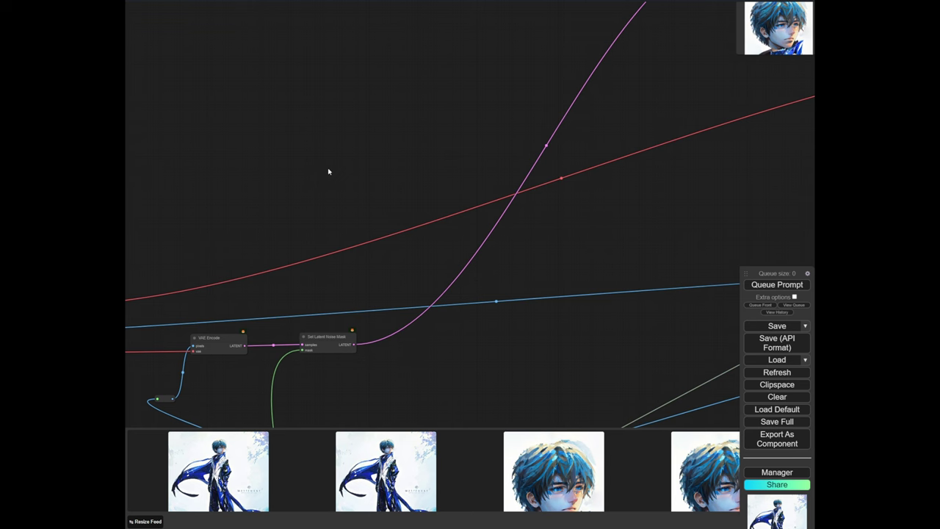
{"action": "double_click", "coordinate": [328, 171]}
{"action": "type", "text": "loadfo"}
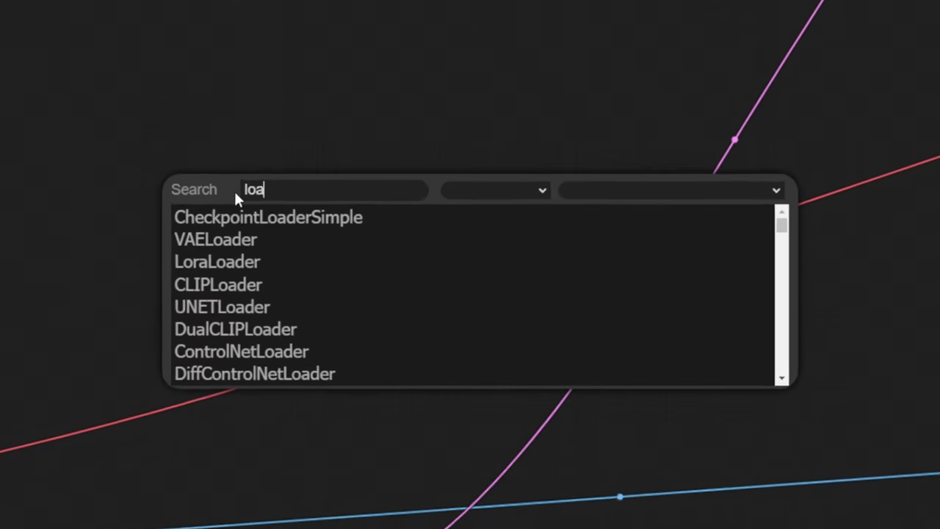
{"action": "key", "text": "Return"}
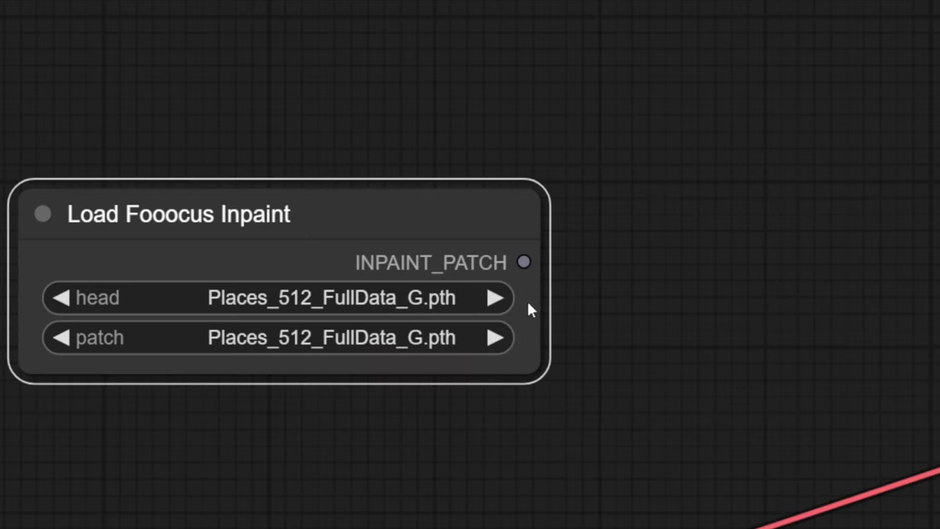
{"action": "right_click", "coordinate": [296, 233]}
{"action": "left_click", "coordinate": [400, 457]}
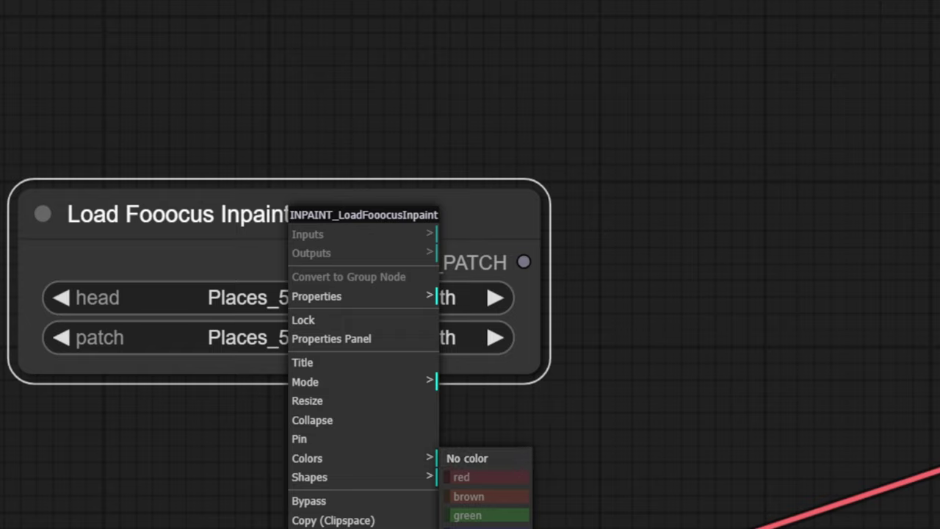
{"action": "left_click", "coordinate": [460, 492]}
Add a VAE Encode & Inpaint Conditioning node below Load Fooocus Inpaint
{"action": "double_click", "coordinate": [350, 258]}
{"action": "type", "text": "va"}
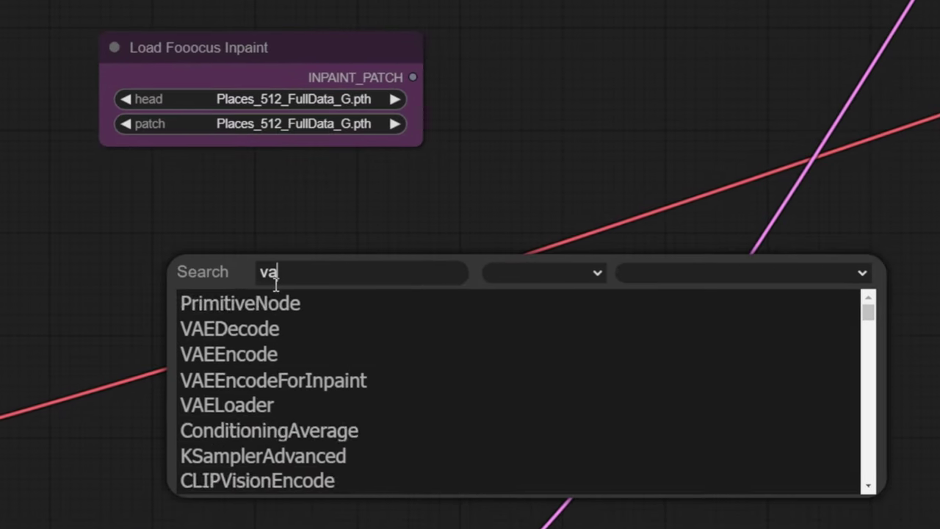
{"action": "type", "text": "ee"}
{"action": "key", "text": "Down"}
{"action": "key", "text": "Down"}
{"action": "key", "text": "Down"}
{"action": "key", "text": "Down"}
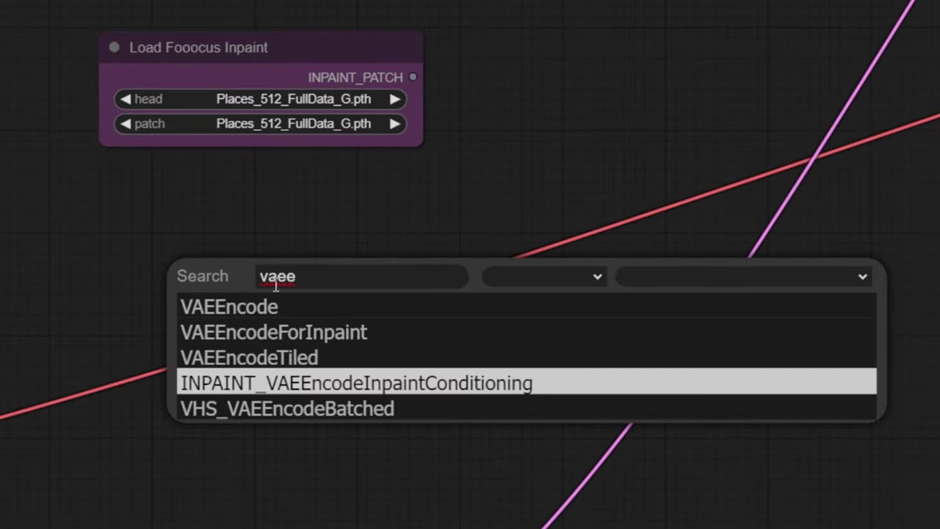
{"action": "key", "text": "Return"}
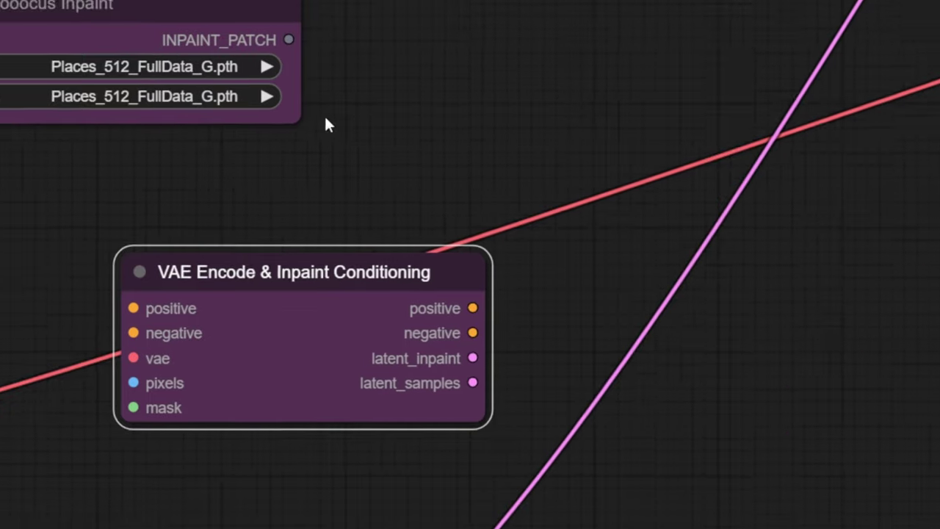
Add an Apply Fooocus Inpaint node and connect INPAINT_PATCH to its patch input and latent_inpaint to its latent input
{"action": "left_click_drag", "start_coordinate": [325, 117], "coordinate": [218, 145]}
{"action": "double_click", "coordinate": [456, 45]}
{"action": "key", "text": "Escape"}
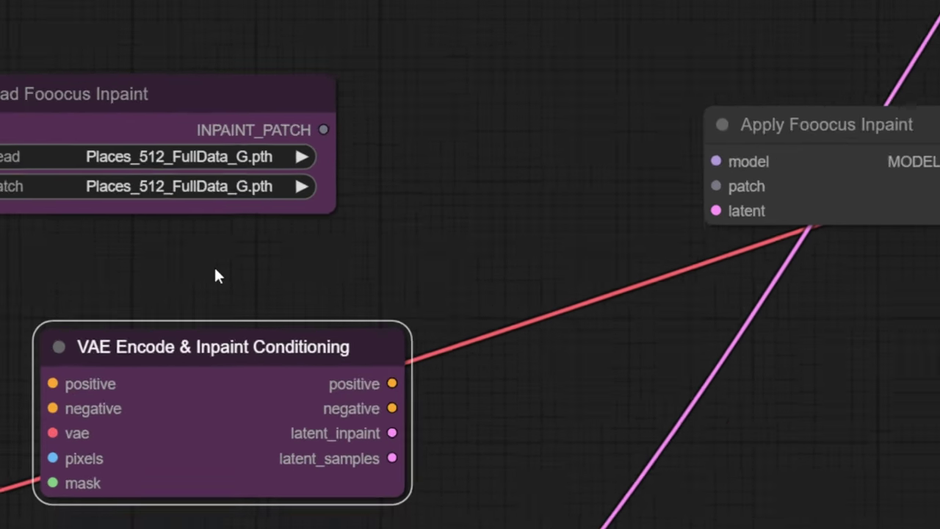
{"action": "left_click_drag", "start_coordinate": [314, 142], "coordinate": [673, 192]}
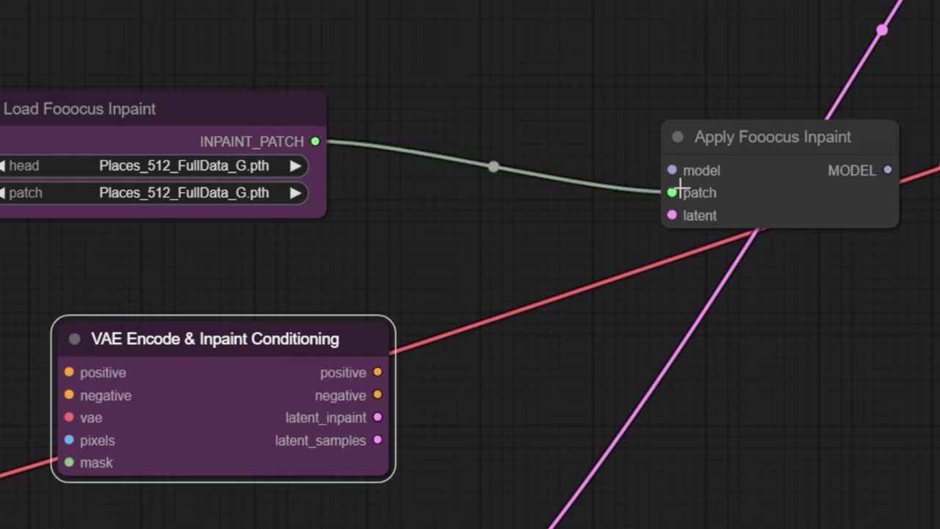
{"action": "left_click_drag", "start_coordinate": [377, 417], "coordinate": [671, 226]}
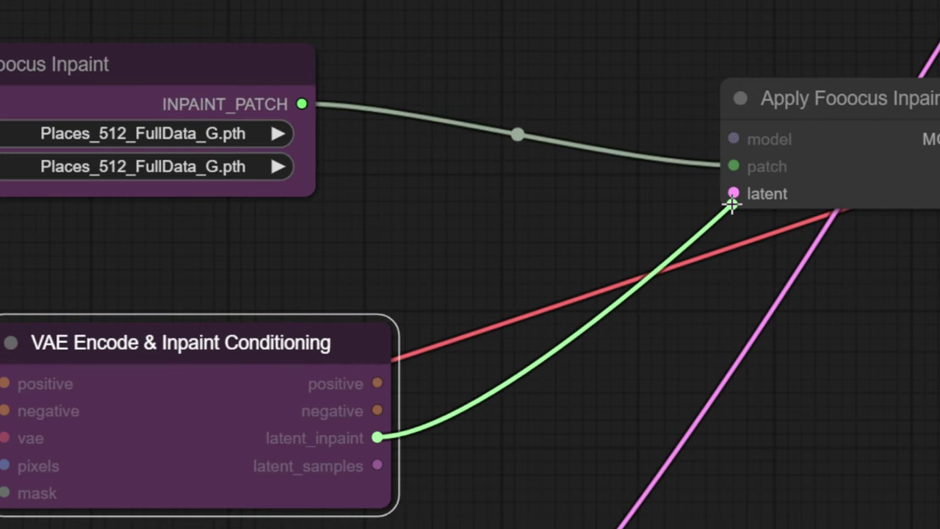
{"action": "left_click_drag", "start_coordinate": [732, 204], "coordinate": [733, 193]}
Connect latent_samples of VAE Encode & Inpaint Conditioning to a new Reroute node and place it level with that output
{"action": "left_click_drag", "start_coordinate": [378, 466], "coordinate": [939, 225]}
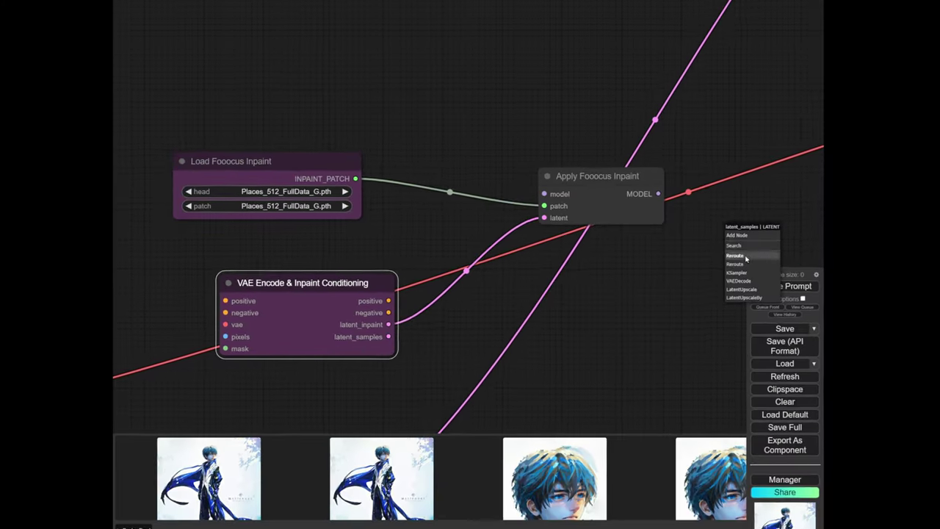
{"action": "left_click", "coordinate": [746, 257]}
{"action": "left_click_drag", "start_coordinate": [619, 312], "coordinate": [556, 321]}
{"action": "scroll", "coordinate": [361, 300], "scroll_direction": "down", "scroll_amount": 4}
{"action": "left_click_drag", "start_coordinate": [316, 293], "coordinate": [350, 292]}
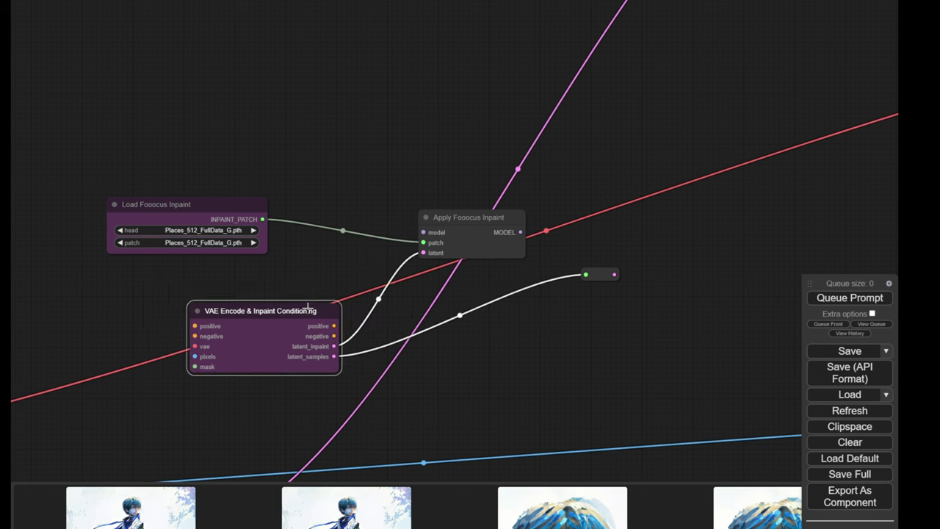
{"action": "left_click_drag", "start_coordinate": [599, 273], "coordinate": [536, 352]}
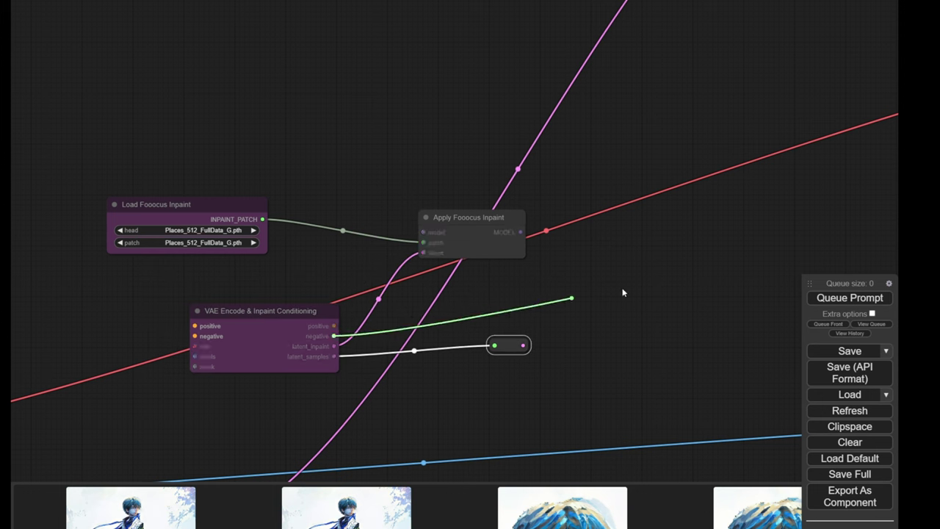
Connect the negative and positive outputs of VAE Encode & Inpaint Conditioning to their own new Reroute nodes and bring these together
{"action": "left_click_drag", "start_coordinate": [622, 292], "coordinate": [729, 169]}
{"action": "left_click", "coordinate": [740, 199]}
{"action": "left_click_drag", "start_coordinate": [334, 326], "coordinate": [716, 211]}
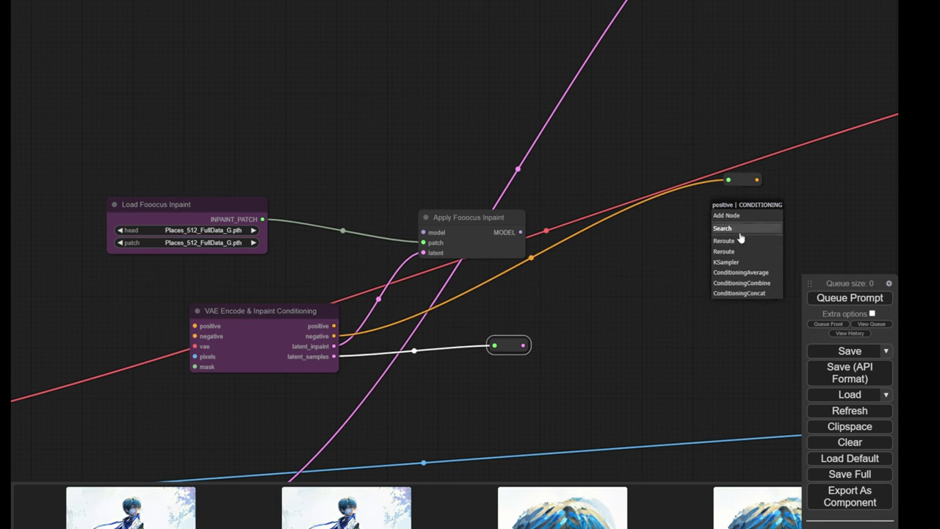
{"action": "left_click", "coordinate": [740, 240]}
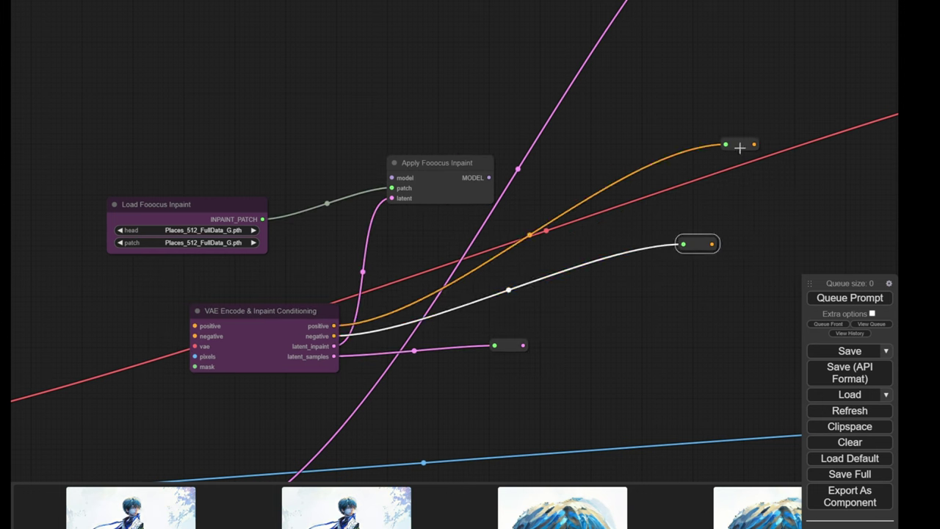
{"action": "left_click_drag", "start_coordinate": [739, 149], "coordinate": [699, 205]}
Move the Load Fooocus Inpaint node slightly higher and closer to Apply Fooocus Inpaint
{"action": "scroll", "coordinate": [162, 228], "scroll_direction": "up", "scroll_amount": 7}
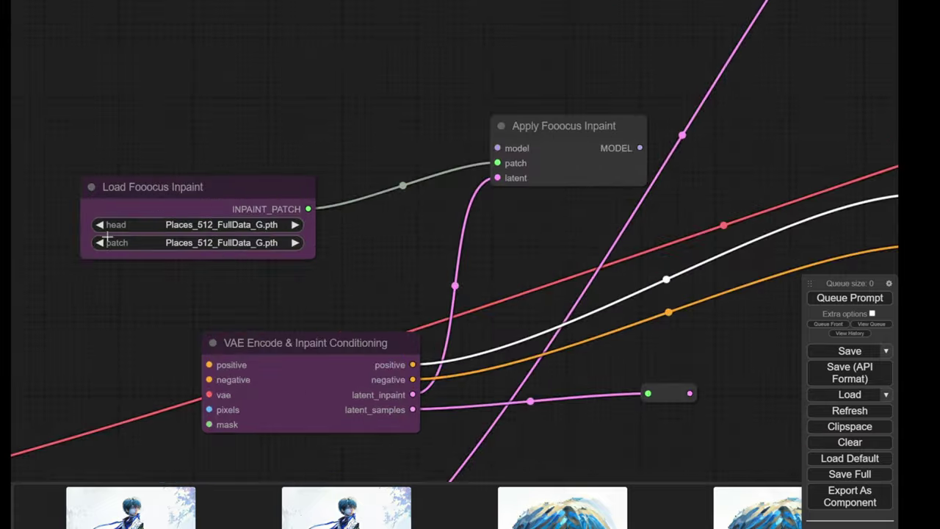
{"action": "left_click_drag", "start_coordinate": [260, 203], "coordinate": [281, 167]}
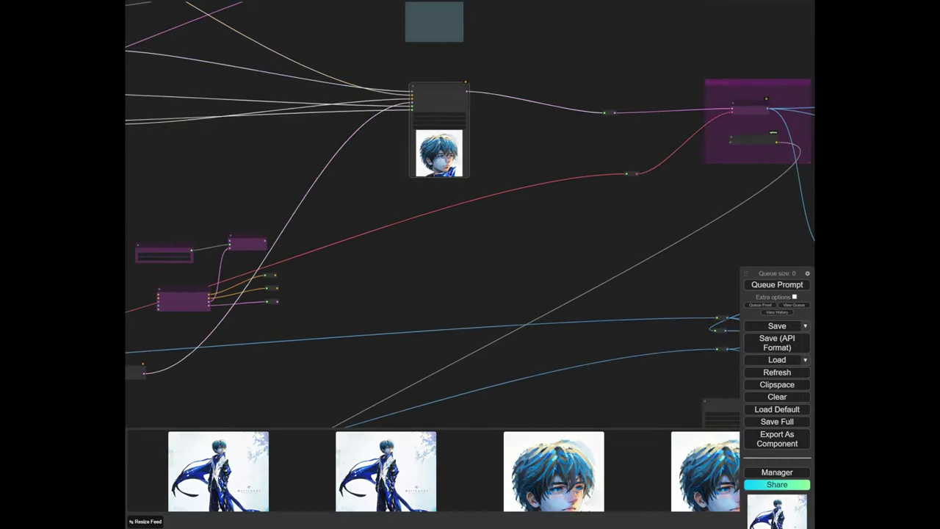
{"action": "left_click_drag", "start_coordinate": [444, 159], "coordinate": [431, 153]}
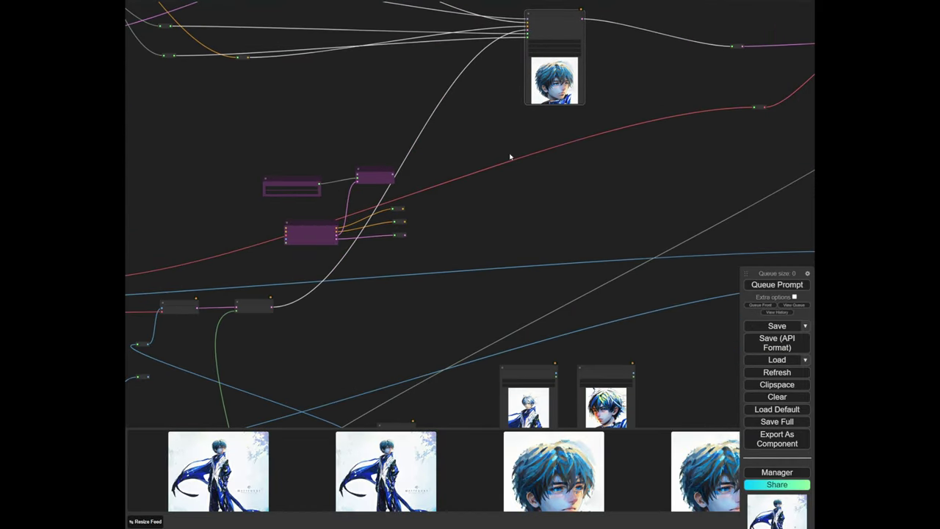
Duplicate the face KSampler with its input connections kept and place the copy below the original
{"action": "scroll", "coordinate": [525, 143], "scroll_direction": "up", "scroll_amount": 2}
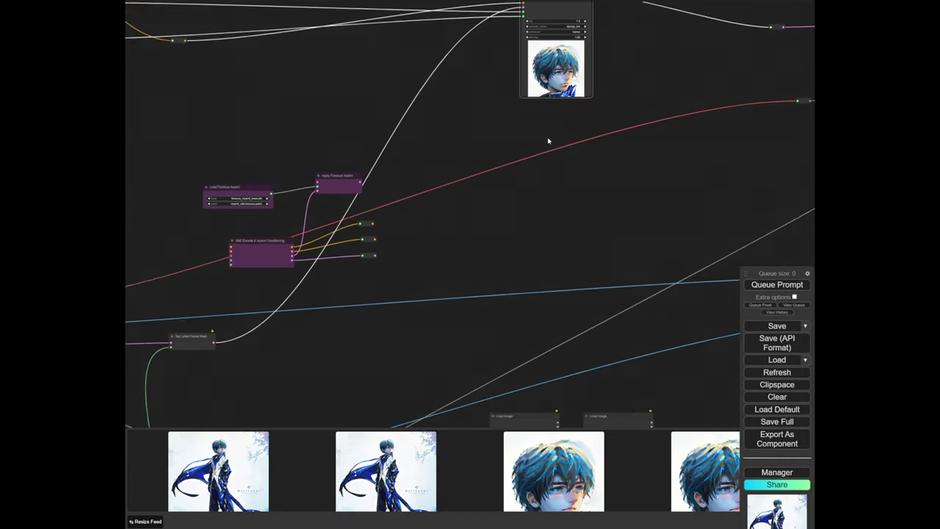
{"action": "left_click_drag", "start_coordinate": [552, 143], "coordinate": [522, 201]}
{"action": "key", "text": "ctrl+shift+v"}
{"action": "left_click_drag", "start_coordinate": [564, 280], "coordinate": [520, 242]}
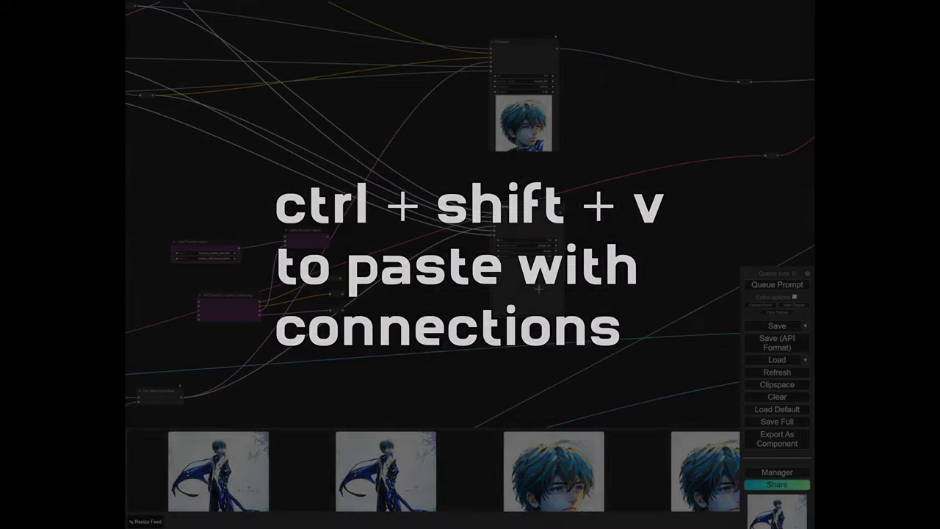
Colour the original face KSampler pale blue and the duplicate KSampler dark blue
{"action": "right_click", "coordinate": [441, 227]}
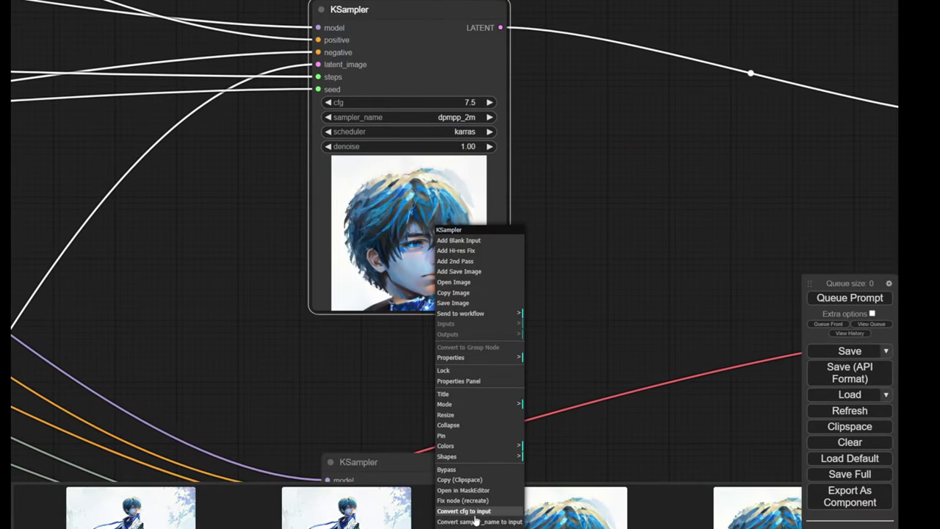
{"action": "left_click", "coordinate": [497, 446]}
{"action": "left_click", "coordinate": [547, 498]}
{"action": "left_click_drag", "start_coordinate": [578, 301], "coordinate": [579, 33]}
{"action": "left_click_drag", "start_coordinate": [458, 256], "coordinate": [450, 255]}
{"action": "right_click", "coordinate": [450, 255]}
{"action": "left_click", "coordinate": [497, 421]}
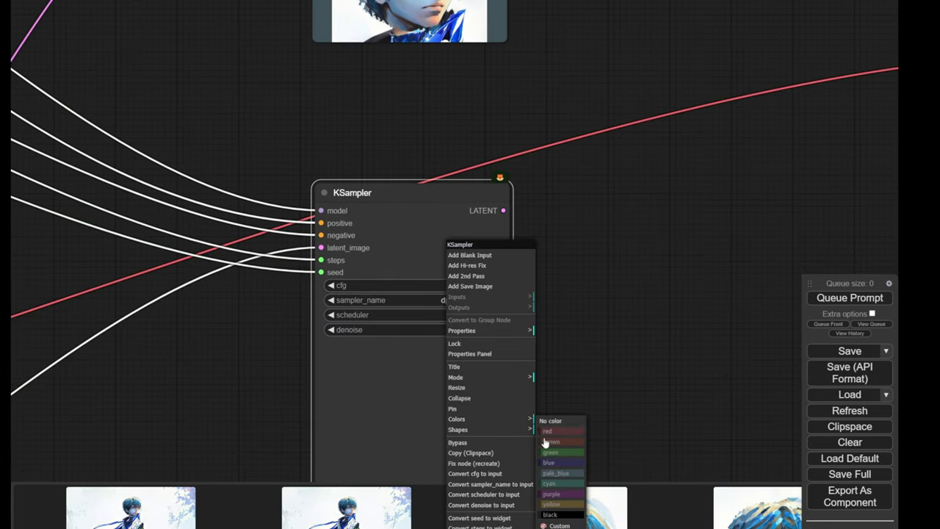
{"action": "left_click", "coordinate": [313, 203]}
{"action": "mouse_move", "coordinate": [506, 250]}
{"action": "left_mouse_down"}
{"action": "mouse_move", "coordinate": [507, 272]}
{"action": "mouse_move", "coordinate": [506, 242]}
{"action": "left_mouse_up"}
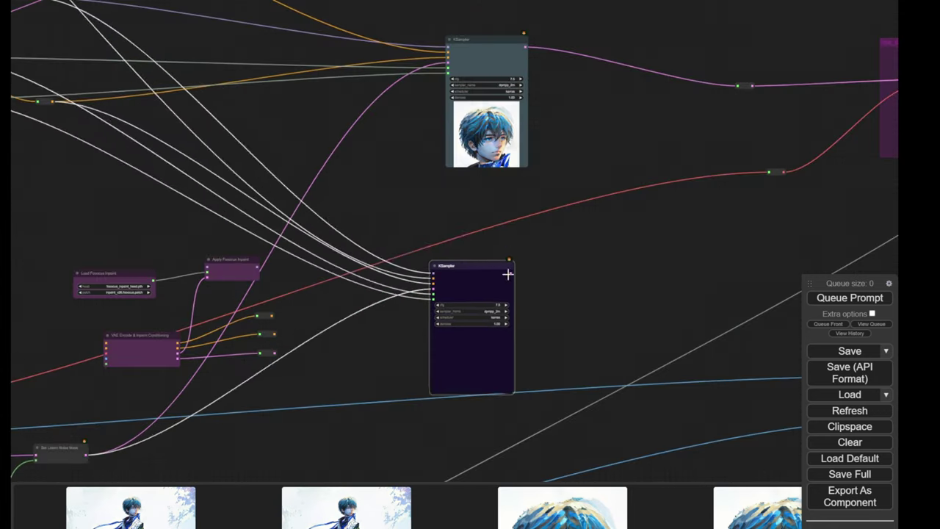
Align VAE Encode & Inpaint Conditioning under Load Fooocus Inpaint, and line up the two KSampler nodes vertically
{"action": "scroll", "coordinate": [338, 359], "scroll_direction": "up", "scroll_amount": 5}
{"action": "left_click_drag", "start_coordinate": [341, 365], "coordinate": [641, 378]}
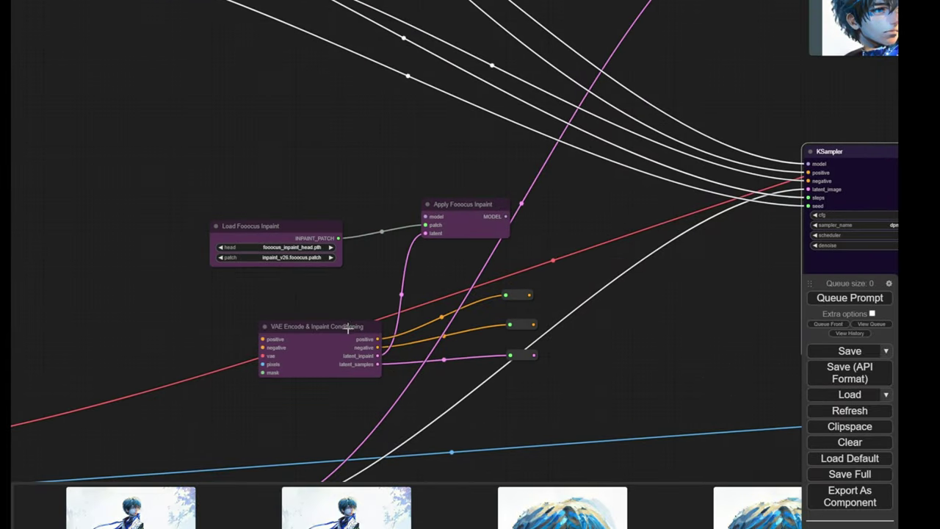
{"action": "left_click_drag", "start_coordinate": [334, 340], "coordinate": [284, 325]}
{"action": "left_click_drag", "start_coordinate": [183, 148], "coordinate": [618, 378]}
{"action": "left_click_drag", "start_coordinate": [575, 357], "coordinate": [400, 395]}
{"action": "left_click_drag", "start_coordinate": [640, 64], "coordinate": [633, 91]}
{"action": "scroll", "coordinate": [576, 129], "scroll_direction": "down", "scroll_amount": 5}
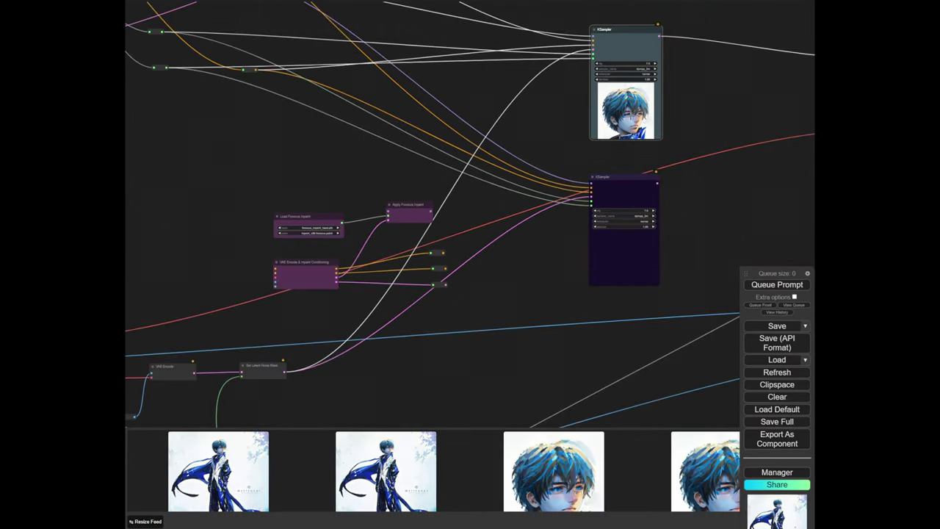
Connect the three Reroutes to positive, negative and latent_image of the dark blue KSampler, and Apply Fooocus Inpaint's MODEL to its model input
{"action": "scroll", "coordinate": [405, 226], "scroll_direction": "up", "scroll_amount": 2}
{"action": "scroll", "coordinate": [423, 242], "scroll_direction": "up", "scroll_amount": 8}
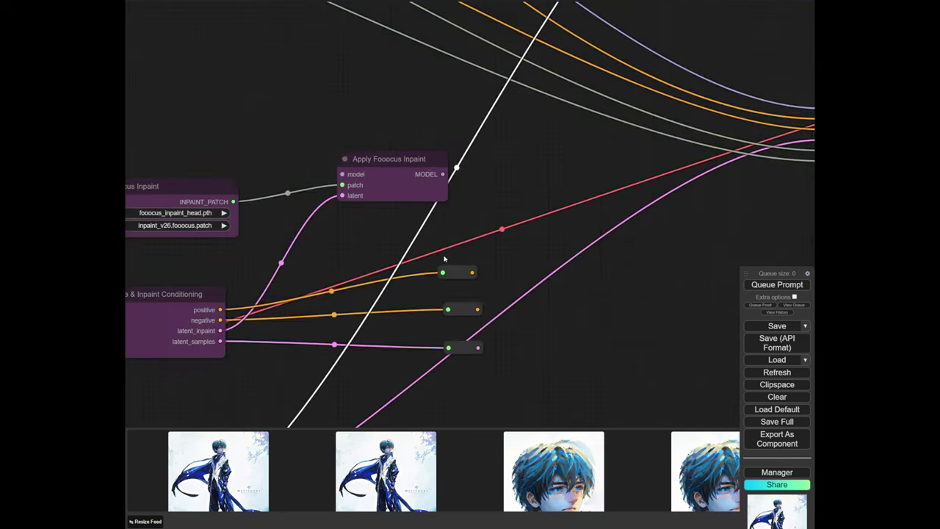
{"action": "scroll", "coordinate": [508, 283], "scroll_direction": "down", "scroll_amount": 4}
{"action": "left_click_drag", "start_coordinate": [507, 283], "coordinate": [579, 187]}
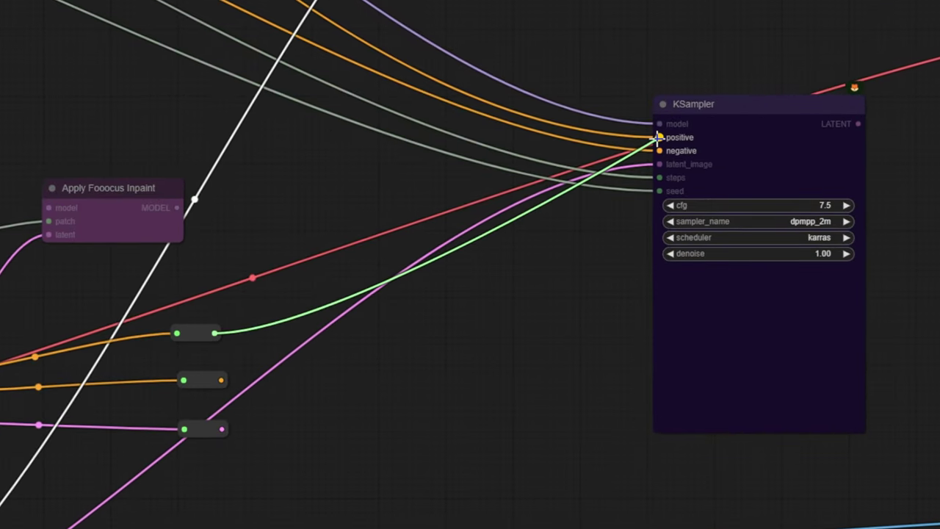
{"action": "left_click_drag", "start_coordinate": [658, 138], "coordinate": [657, 138]}
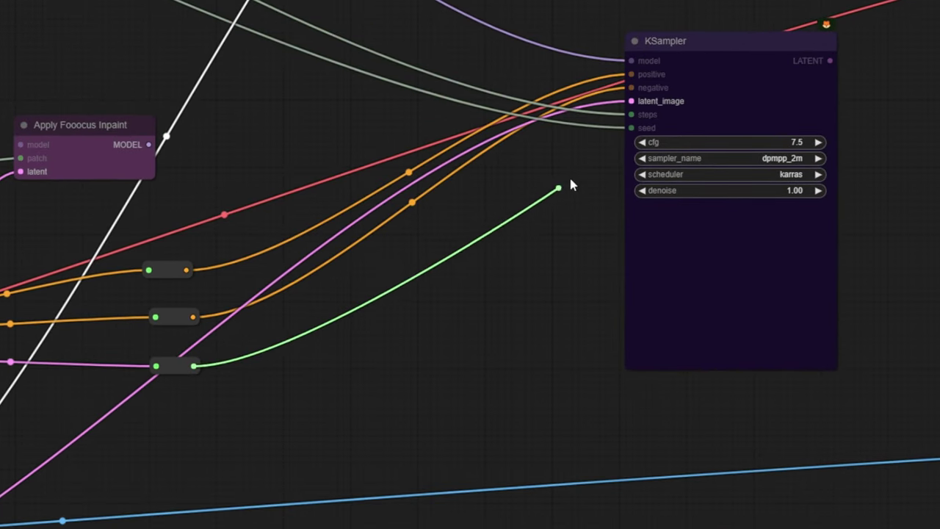
{"action": "left_click_drag", "start_coordinate": [571, 185], "coordinate": [633, 103]}
{"action": "left_click_drag", "start_coordinate": [633, 104], "coordinate": [633, 104]}
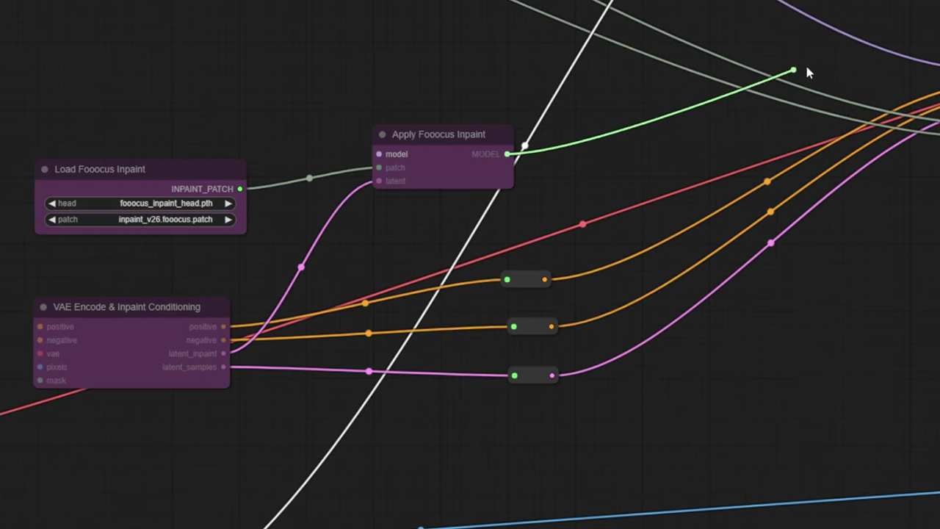
{"action": "left_click_drag", "start_coordinate": [807, 72], "coordinate": [939, 76]}
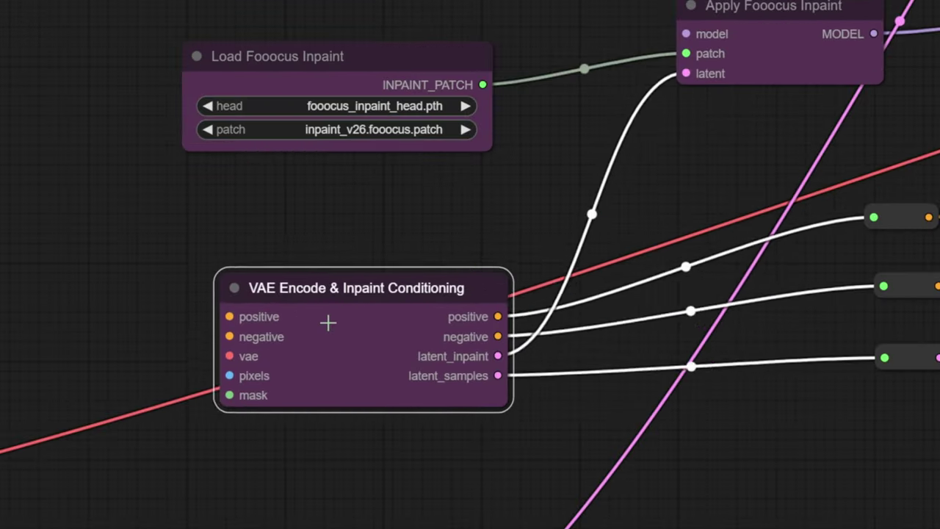
Route the positive and negative prompt conditioning through two new, aligned Reroute nodes into VAE Encode & Inpaint Conditioning
{"action": "scroll", "coordinate": [76, 75], "scroll_direction": "down", "scroll_amount": 5}
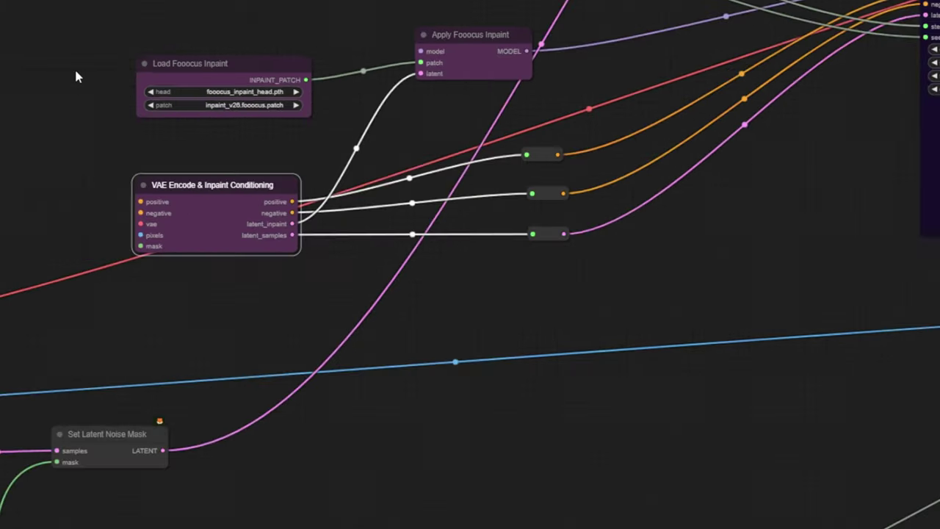
{"action": "left_click_drag", "start_coordinate": [76, 75], "coordinate": [301, 357]}
{"action": "scroll", "coordinate": [329, 390], "scroll_direction": "down", "scroll_amount": 5}
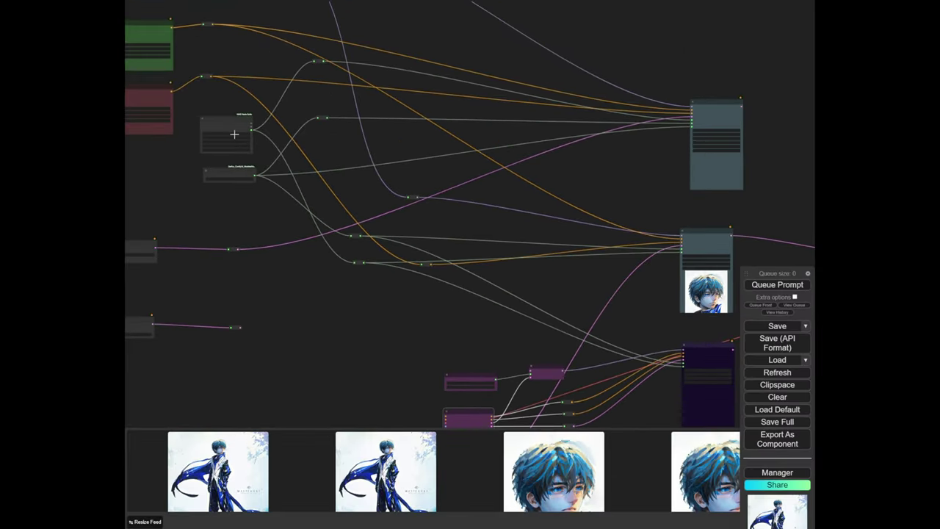
{"action": "left_click_drag", "start_coordinate": [247, 201], "coordinate": [218, 147]}
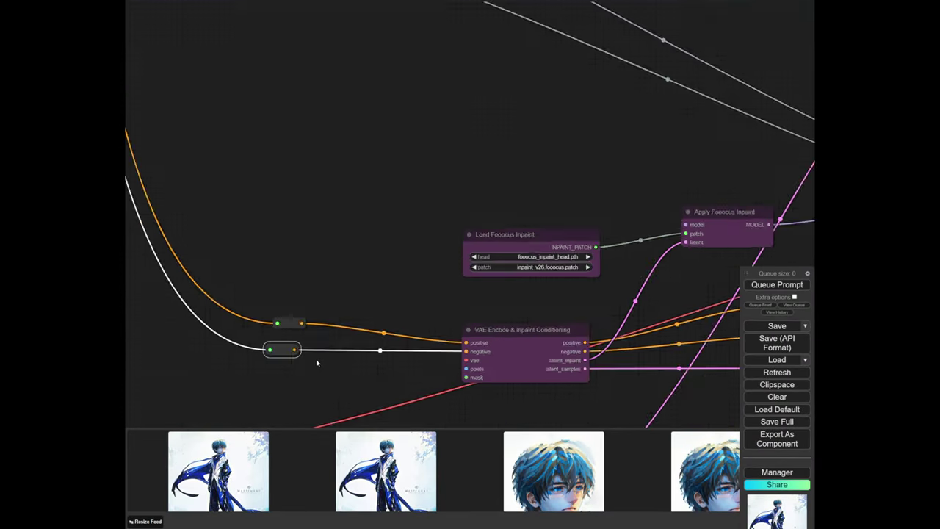
{"action": "scroll", "coordinate": [305, 357], "scroll_direction": "up", "scroll_amount": 2}
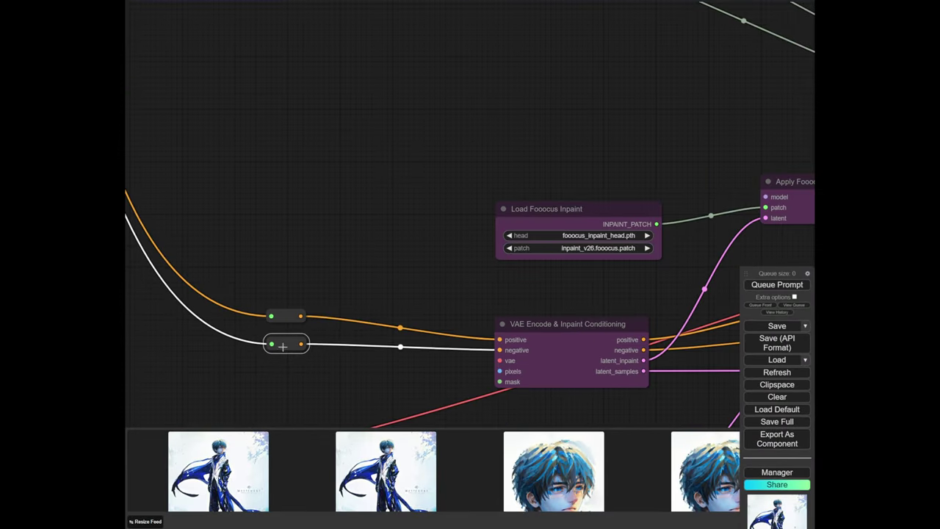
Move the VAE Reroute further left and connect it to the vae input of VAE Encode & Inpaint Conditioning
{"action": "scroll", "coordinate": [510, 355], "scroll_direction": "down", "scroll_amount": 10}
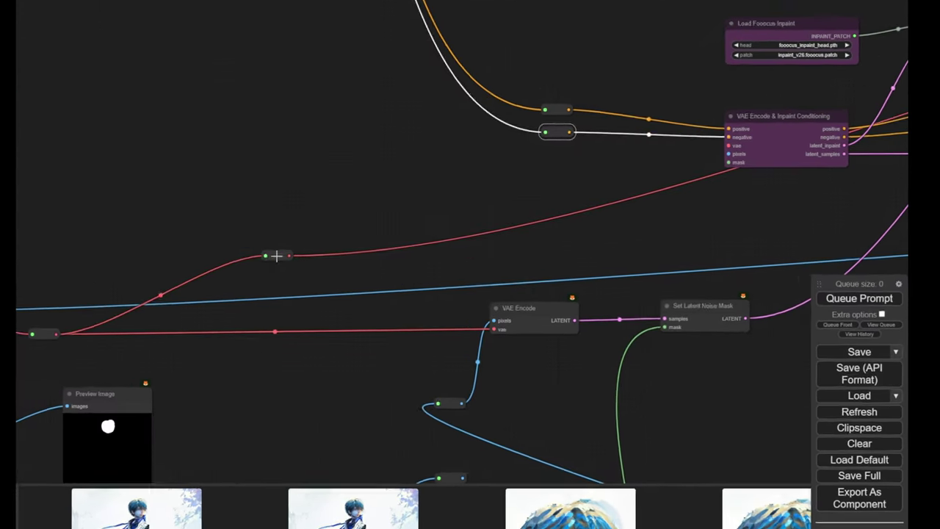
{"action": "left_click_drag", "start_coordinate": [327, 252], "coordinate": [243, 262]}
{"action": "left_click_drag", "start_coordinate": [736, 141], "coordinate": [737, 142]}
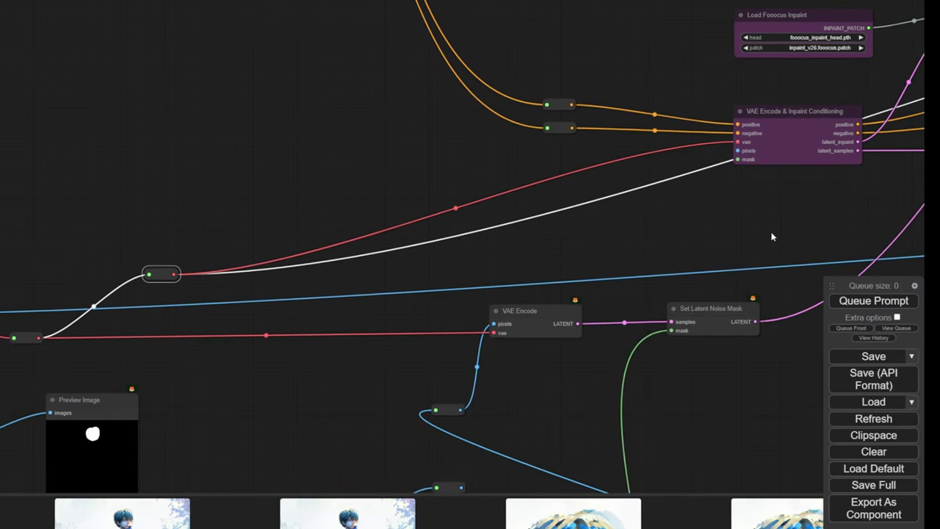
Connect the Reroute carrying the Fill Masked Area image to the pixels input of VAE Encode & Inpaint Conditioning
{"action": "left_click_drag", "start_coordinate": [691, 248], "coordinate": [216, 58]}
{"action": "scroll", "coordinate": [382, 151], "scroll_direction": "down", "scroll_amount": 4}
{"action": "left_click_drag", "start_coordinate": [131, 194], "coordinate": [558, 117]}
{"action": "scroll", "coordinate": [285, 372], "scroll_direction": "up", "scroll_amount": 4}
{"action": "left_click_drag", "start_coordinate": [604, 337], "coordinate": [553, 312]}
{"action": "scroll", "coordinate": [426, 320], "scroll_direction": "up", "scroll_amount": 2}
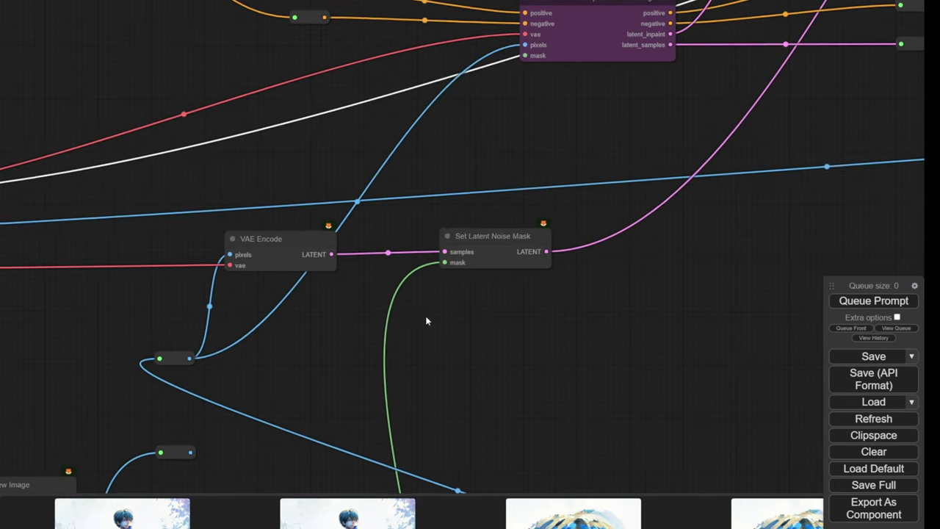
Route the lower Image To Mask output through a new Reroute node to the mask inputs of Set Latent Noise Mask and VAE Encode & Inpaint Conditioning
{"action": "scroll", "coordinate": [426, 320], "scroll_direction": "down", "scroll_amount": 5}
{"action": "left_click_drag", "start_coordinate": [439, 481], "coordinate": [365, 247]}
{"action": "scroll", "coordinate": [360, 328], "scroll_direction": "down", "scroll_amount": 3}
{"action": "left_click_drag", "start_coordinate": [355, 327], "coordinate": [370, 192]}
{"action": "scroll", "coordinate": [393, 352], "scroll_direction": "up", "scroll_amount": 6}
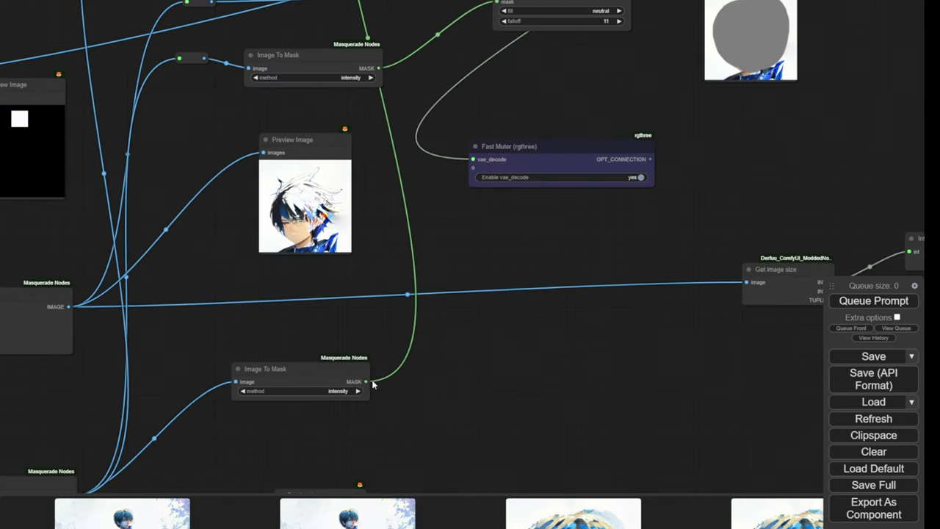
{"action": "scroll", "coordinate": [362, 386], "scroll_direction": "down", "scroll_amount": 3}
{"action": "left_click_drag", "start_coordinate": [362, 386], "coordinate": [349, 426]}
{"action": "left_click_drag", "start_coordinate": [342, 18], "coordinate": [341, 18]}
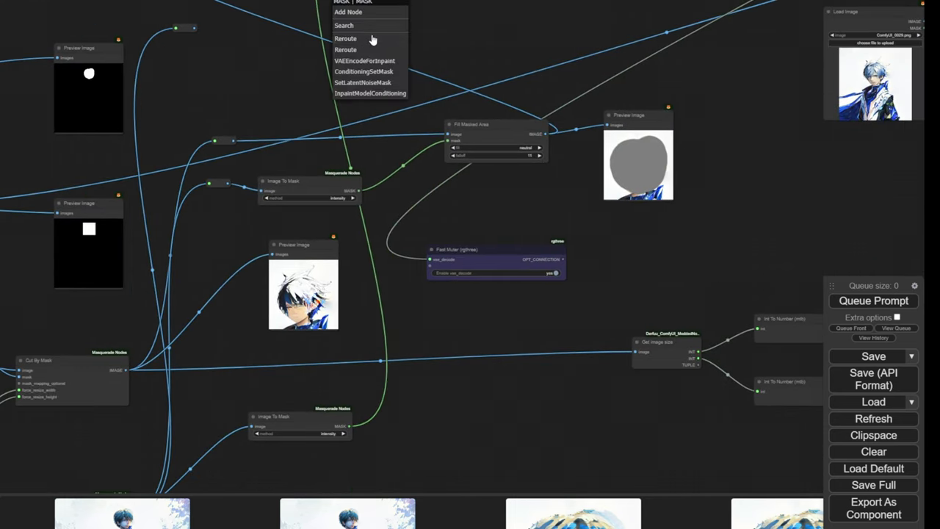
{"action": "left_click", "coordinate": [371, 37]}
{"action": "left_click_drag", "start_coordinate": [453, 5], "coordinate": [411, 401]}
{"action": "scroll", "coordinate": [334, 379], "scroll_direction": "up", "scroll_amount": 4}
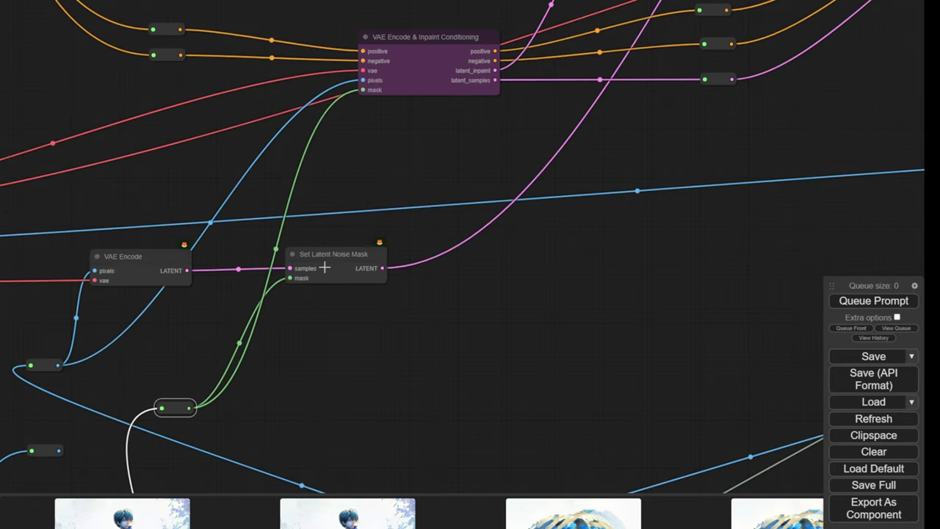
Connect the dark blue KSampler's LATENT output to the Reroute that feeds VAE Decode, replacing the original KSampler's link
{"action": "left_click_drag", "start_coordinate": [367, 273], "coordinate": [411, 271]}
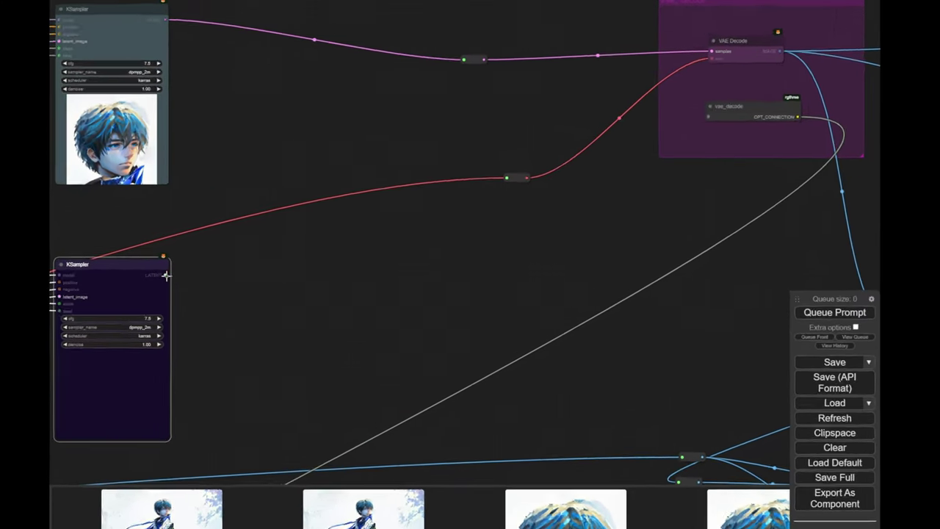
{"action": "left_click_drag", "start_coordinate": [220, 254], "coordinate": [643, 104]}
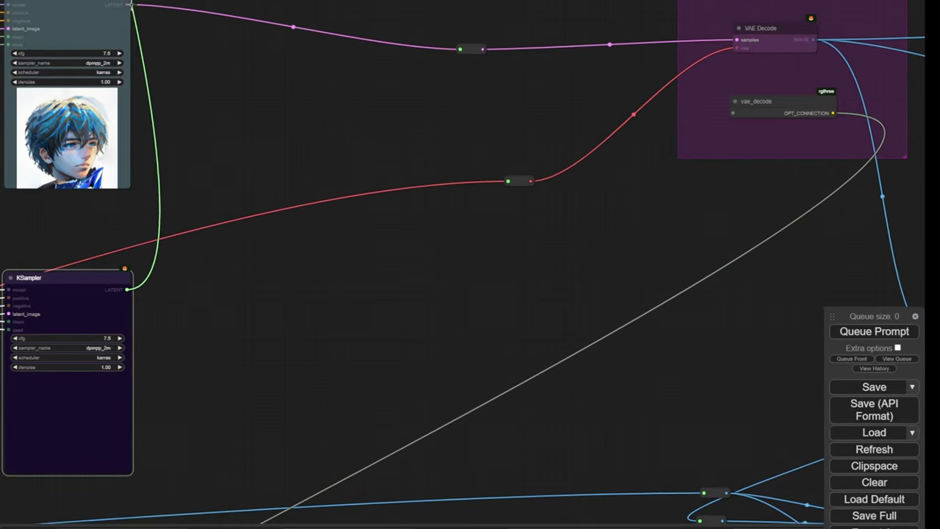
{"action": "left_click_drag", "start_coordinate": [440, 59], "coordinate": [455, 49]}
Connect the model line to the model input of the Apply Fooocus Inpaint node
{"action": "scroll", "coordinate": [388, 172], "scroll_direction": "down", "scroll_amount": 9}
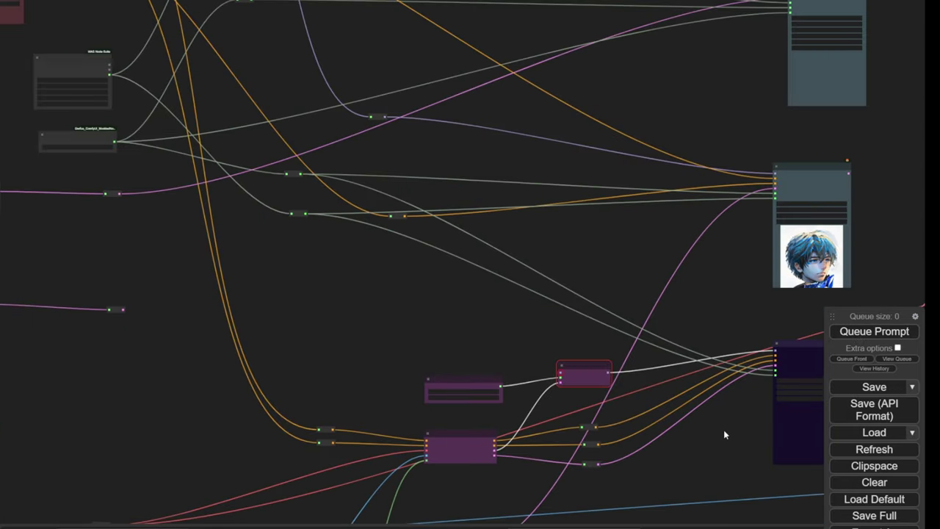
{"action": "left_click_drag", "start_coordinate": [723, 431], "coordinate": [583, 390]}
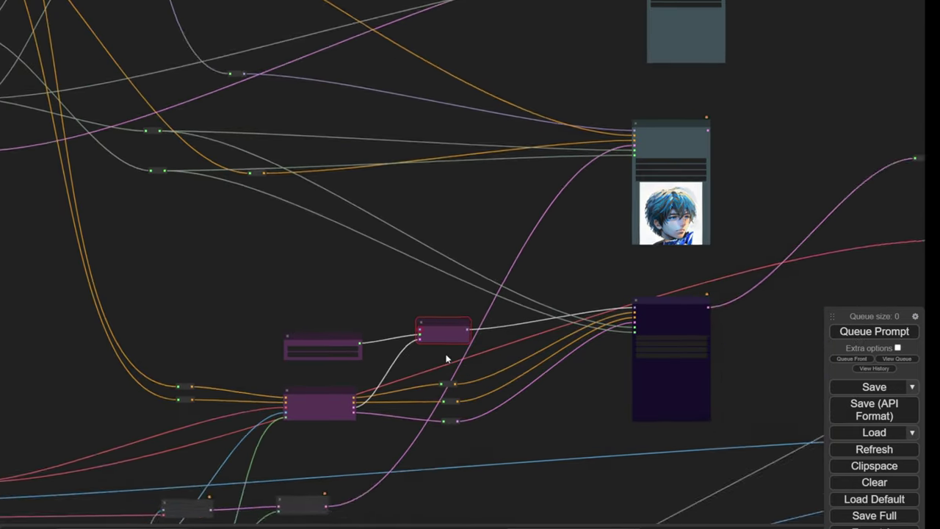
{"action": "scroll", "coordinate": [453, 348], "scroll_direction": "up", "scroll_amount": 10}
{"action": "mouse_move", "coordinate": [443, 314]}
{"action": "left_mouse_down"}
{"action": "mouse_move", "coordinate": [453, 305]}
{"action": "mouse_move", "coordinate": [436, 307]}
{"action": "left_mouse_up"}
{"action": "scroll", "coordinate": [345, 235], "scroll_direction": "down", "scroll_amount": 5}
{"action": "scroll", "coordinate": [336, 228], "scroll_direction": "down", "scroll_amount": 5}
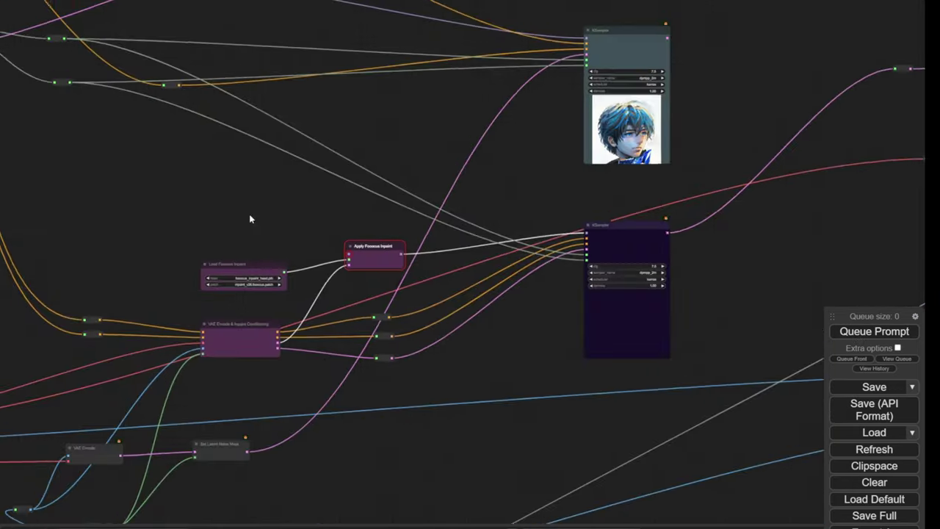
{"action": "left_click_drag", "start_coordinate": [92, 102], "coordinate": [378, 302]}
{"action": "scroll", "coordinate": [378, 301], "scroll_direction": "down", "scroll_amount": 4}
{"action": "left_click_drag", "start_coordinate": [378, 301], "coordinate": [319, 320]}
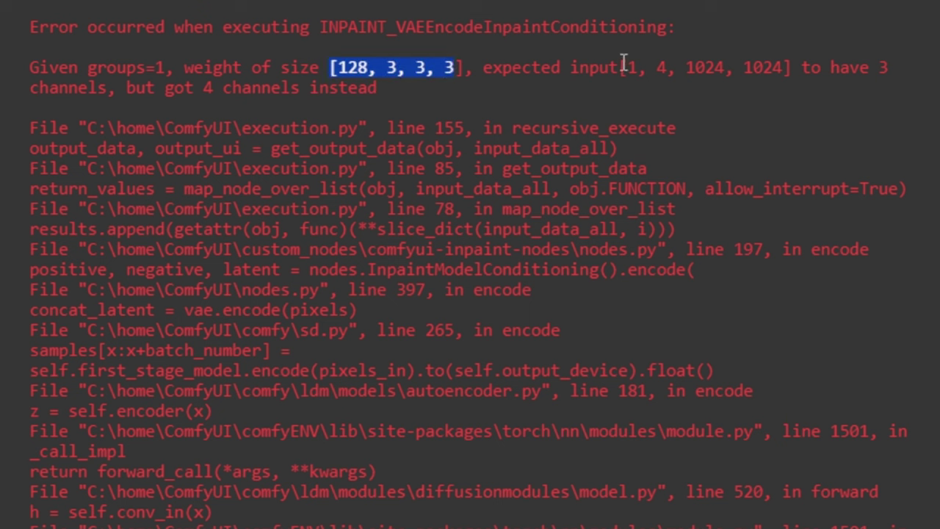
Examine the channel mismatch error of VAE Encode & Inpaint Conditioning and trace its pixels link back to Fill Masked Area
{"action": "left_click_drag", "start_coordinate": [624, 64], "coordinate": [784, 49]}
{"action": "left_click", "coordinate": [147, 95]}
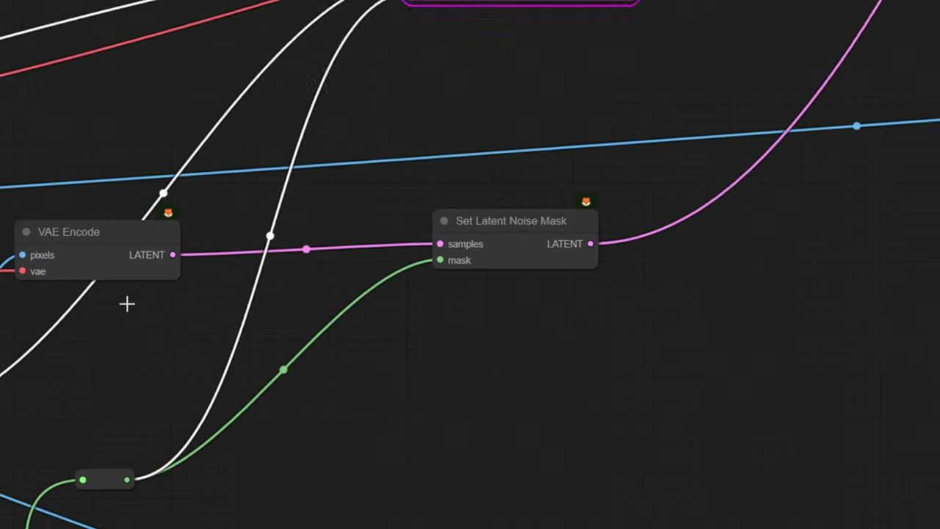
{"action": "left_click_drag", "start_coordinate": [169, 335], "coordinate": [199, 296]}
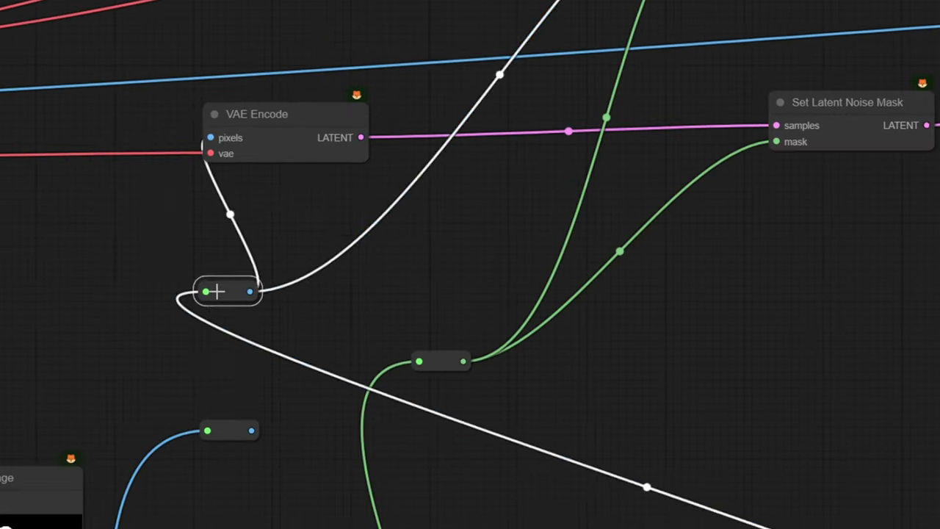
{"action": "left_click_drag", "start_coordinate": [210, 289], "coordinate": [52, 277]}
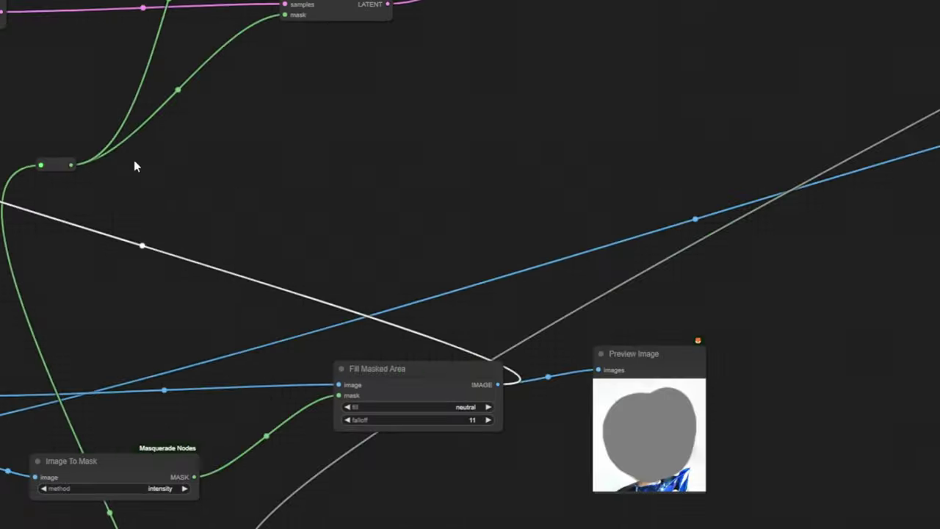
{"action": "left_click_drag", "start_coordinate": [639, 353], "coordinate": [675, 359]}
{"action": "left_click_drag", "start_coordinate": [430, 387], "coordinate": [412, 392]}
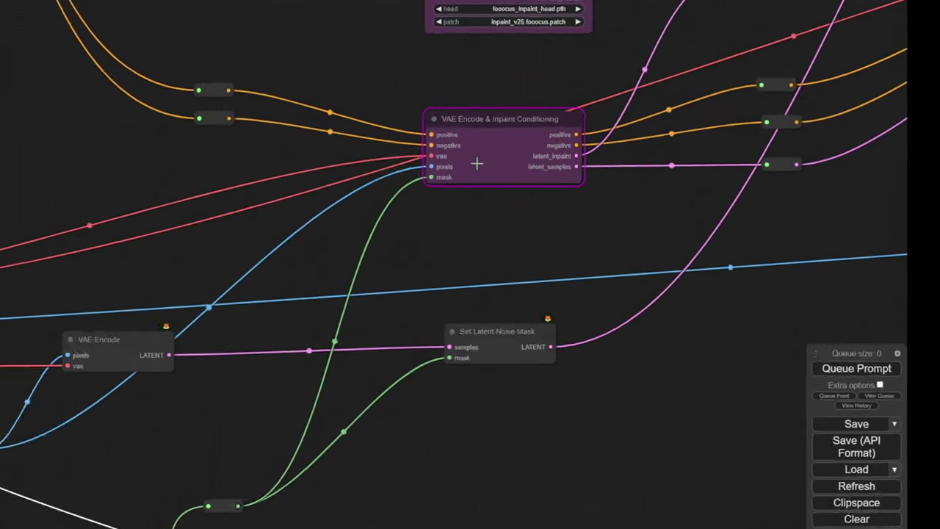
Add an Images to RGB node beside the pixels Reroute and connect the Reroute to its images input
{"action": "left_click_drag", "start_coordinate": [506, 148], "coordinate": [531, 145]}
{"action": "left_click", "coordinate": [353, 287]}
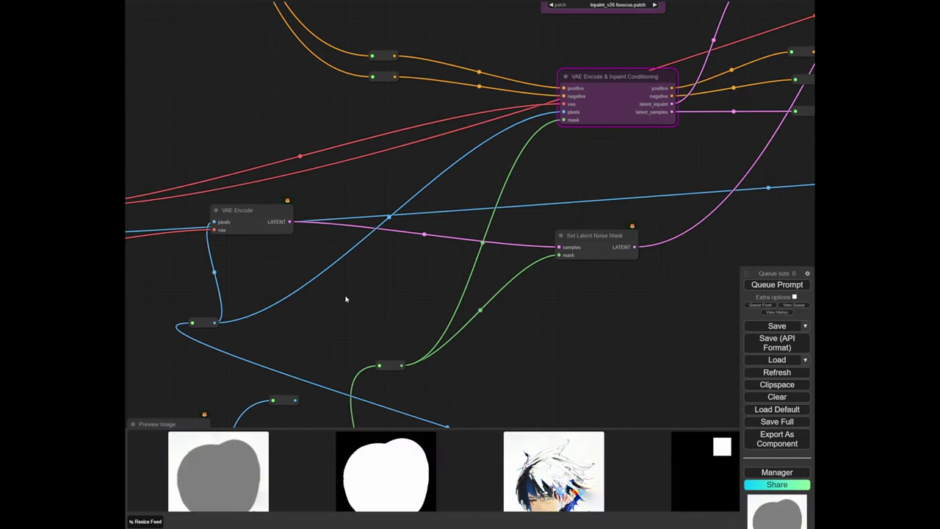
{"action": "double_click", "coordinate": [340, 295]}
{"action": "type", "text": "images to"}
{"action": "key", "text": "Return"}
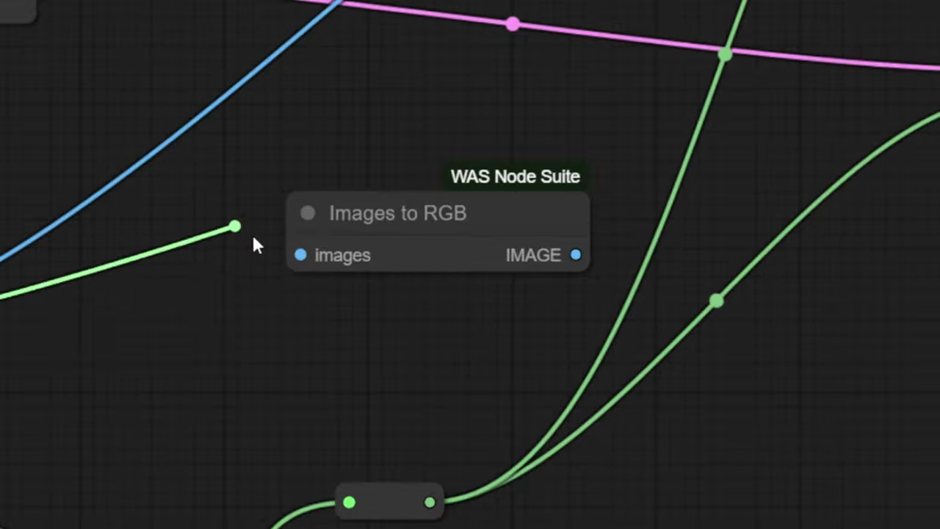
{"action": "left_click_drag", "start_coordinate": [253, 236], "coordinate": [300, 253]}
{"action": "left_click_drag", "start_coordinate": [407, 243], "coordinate": [308, 235]}
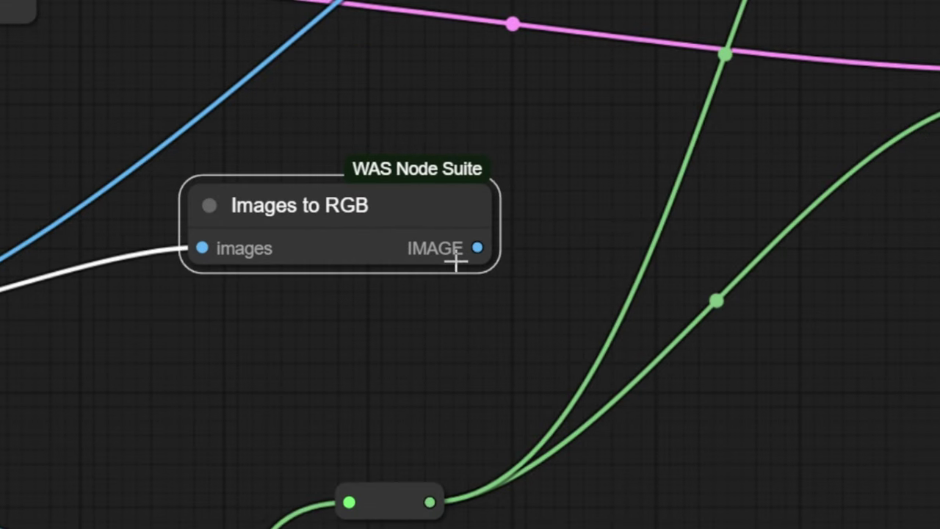
Connect the Images to RGB node's IMAGE output to the pixels input of VAE Encode & Inpaint Conditioning and color the RGB node green
{"action": "left_click_drag", "start_coordinate": [549, 176], "coordinate": [664, 41]}
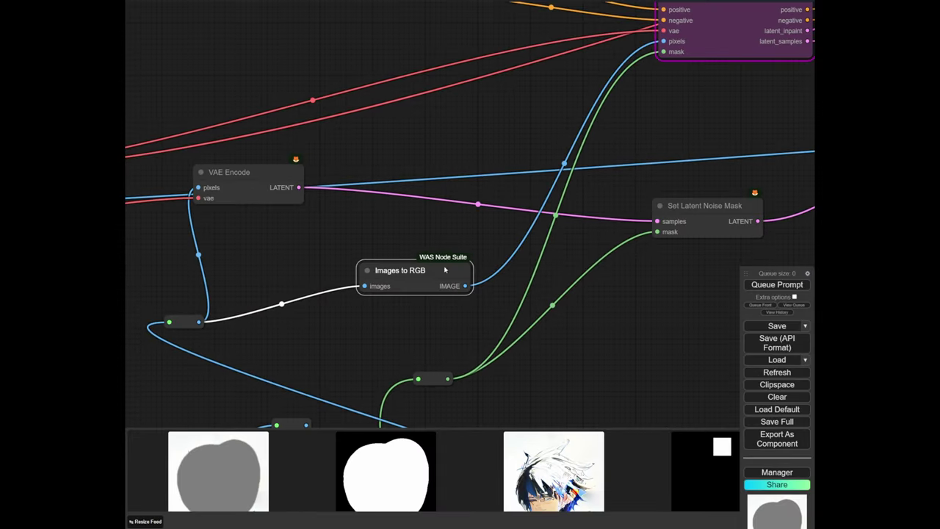
{"action": "left_click_drag", "start_coordinate": [351, 213], "coordinate": [317, 130]}
{"action": "right_click", "coordinate": [410, 263]}
{"action": "left_click_drag", "start_coordinate": [407, 243], "coordinate": [425, 263]}
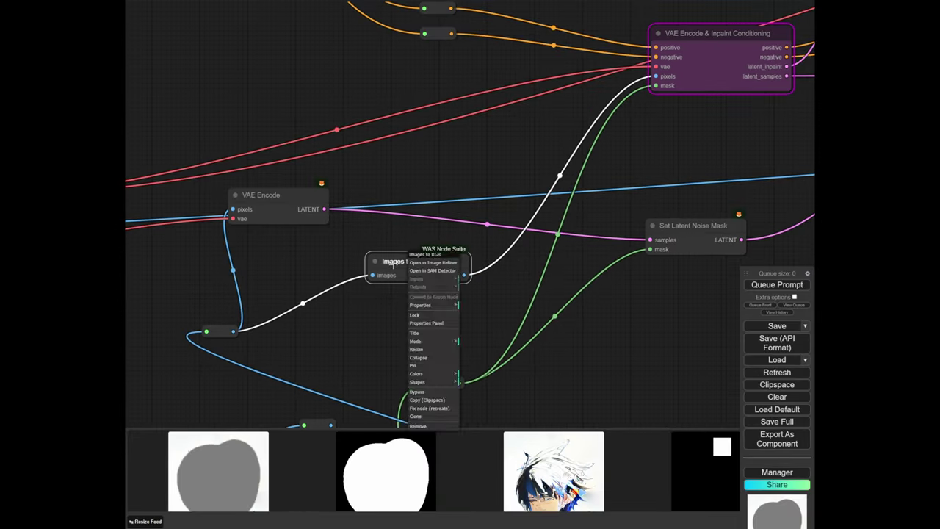
{"action": "left_click", "coordinate": [398, 263]}
{"action": "right_click", "coordinate": [428, 263]}
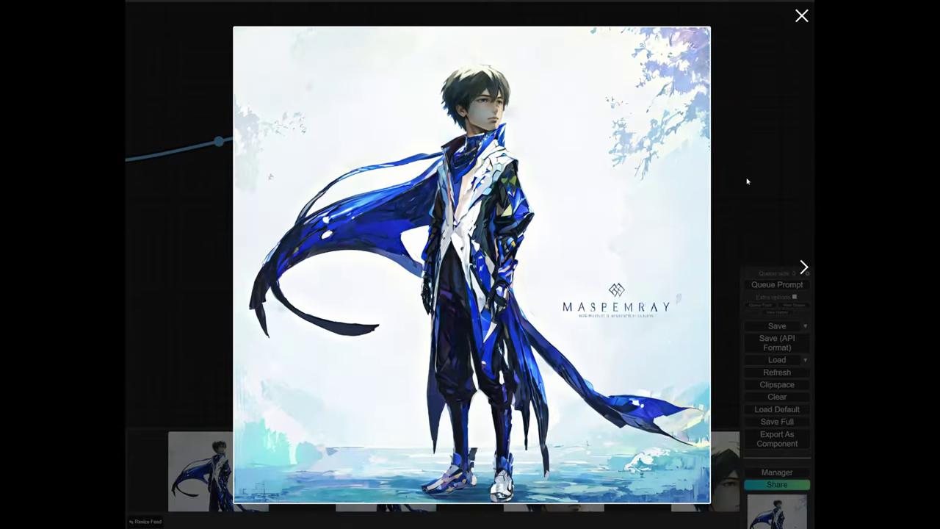
Close the enlarged result and compare the faces from both KSamplers, reviewing the Fooocus inpaint nodes feeding the dark blue one
{"action": "left_click", "coordinate": [747, 181]}
{"action": "scroll", "coordinate": [259, 165], "scroll_direction": "down", "scroll_amount": 12}
{"action": "left_click_drag", "start_coordinate": [216, 129], "coordinate": [532, 259]}
{"action": "left_click_drag", "start_coordinate": [334, 226], "coordinate": [539, 302]}
{"action": "scroll", "coordinate": [539, 302], "scroll_direction": "down", "scroll_amount": 4}
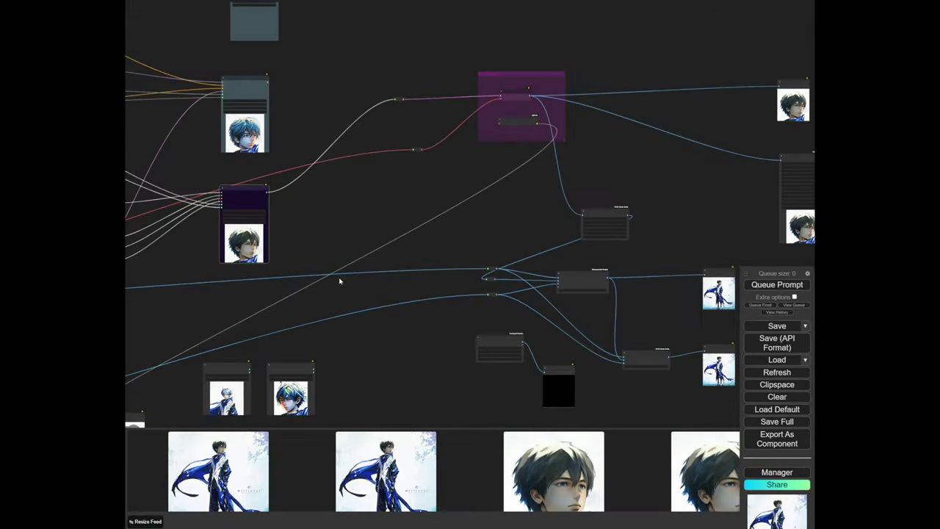
{"action": "left_click_drag", "start_coordinate": [270, 200], "coordinate": [416, 217]}
{"action": "scroll", "coordinate": [417, 216], "scroll_direction": "up", "scroll_amount": 4}
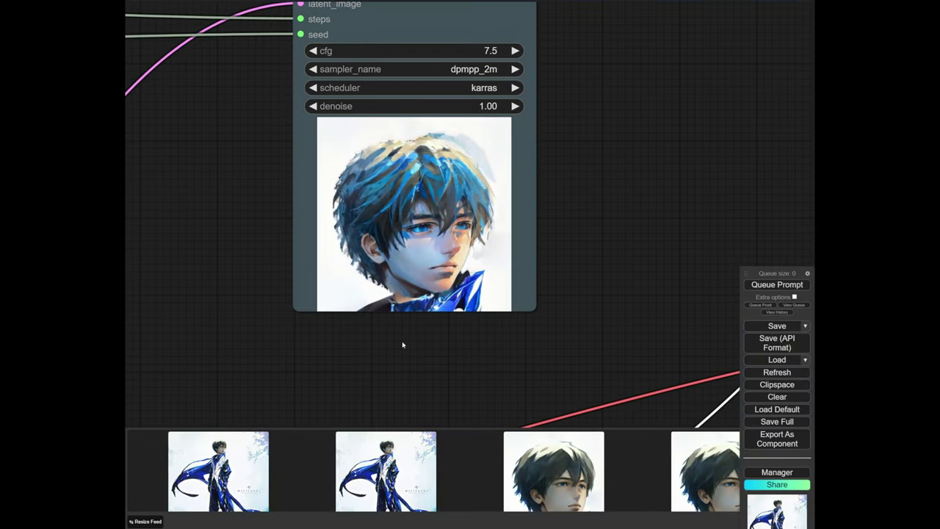
{"action": "scroll", "coordinate": [402, 344], "scroll_direction": "down", "scroll_amount": 2}
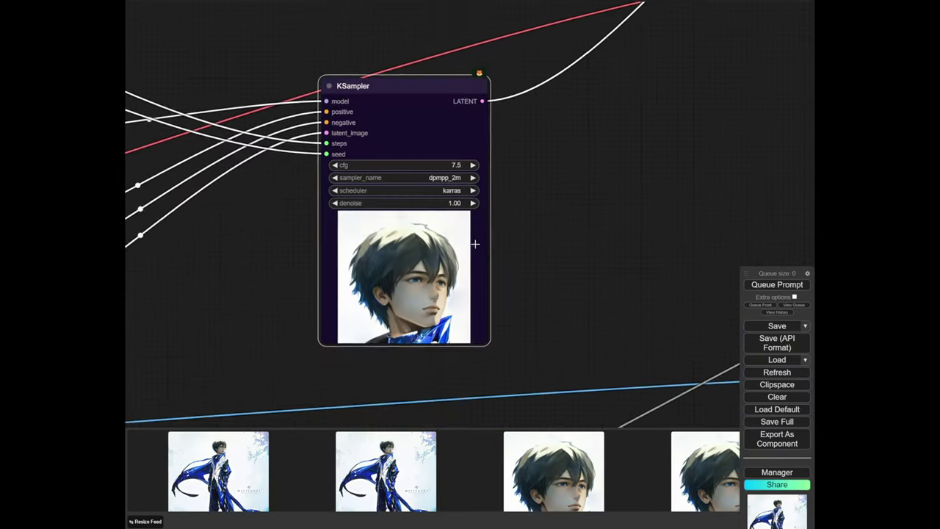
{"action": "scroll", "coordinate": [475, 242], "scroll_direction": "up", "scroll_amount": 3}
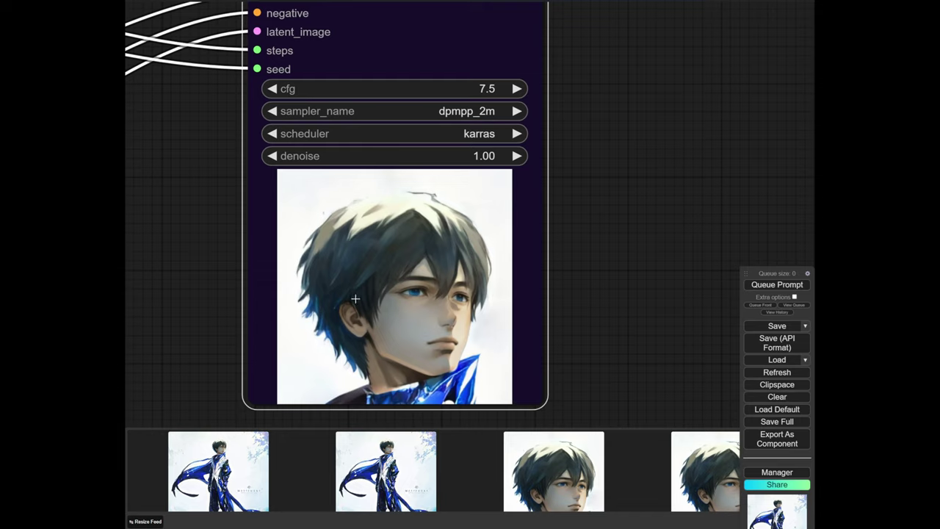
{"action": "scroll", "coordinate": [355, 299], "scroll_direction": "down", "scroll_amount": 6}
{"action": "scroll", "coordinate": [504, 247], "scroll_direction": "up", "scroll_amount": 6}
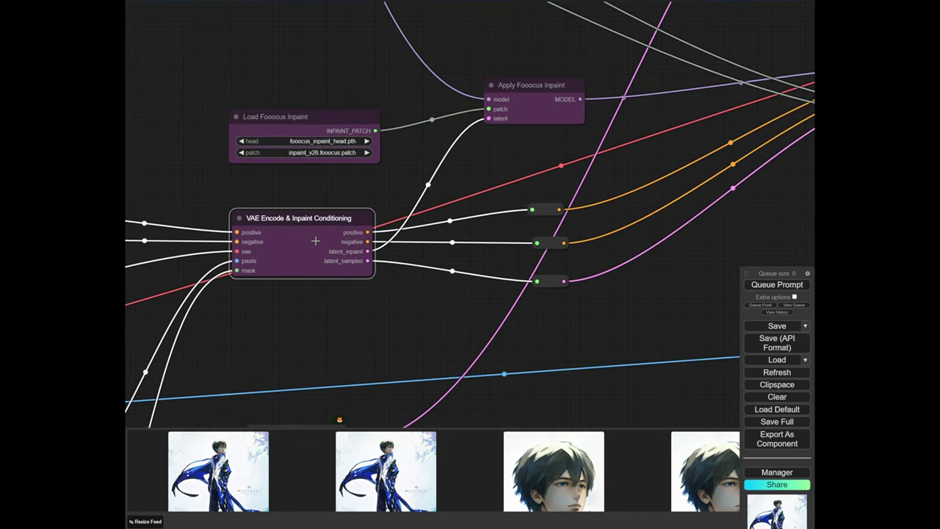
{"action": "scroll", "coordinate": [315, 240], "scroll_direction": "down", "scroll_amount": 5}
{"action": "scroll", "coordinate": [643, 222], "scroll_direction": "up", "scroll_amount": 5}
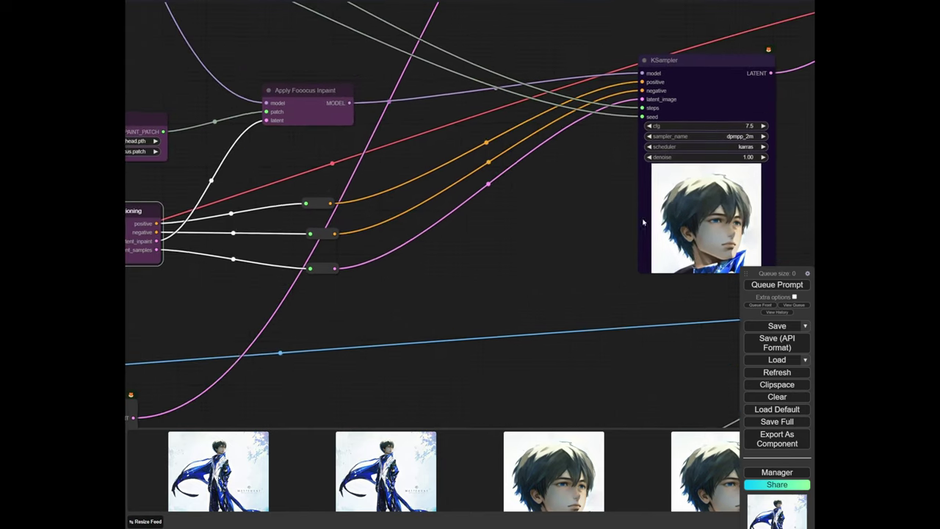
{"action": "left_click_drag", "start_coordinate": [681, 215], "coordinate": [692, 214]}
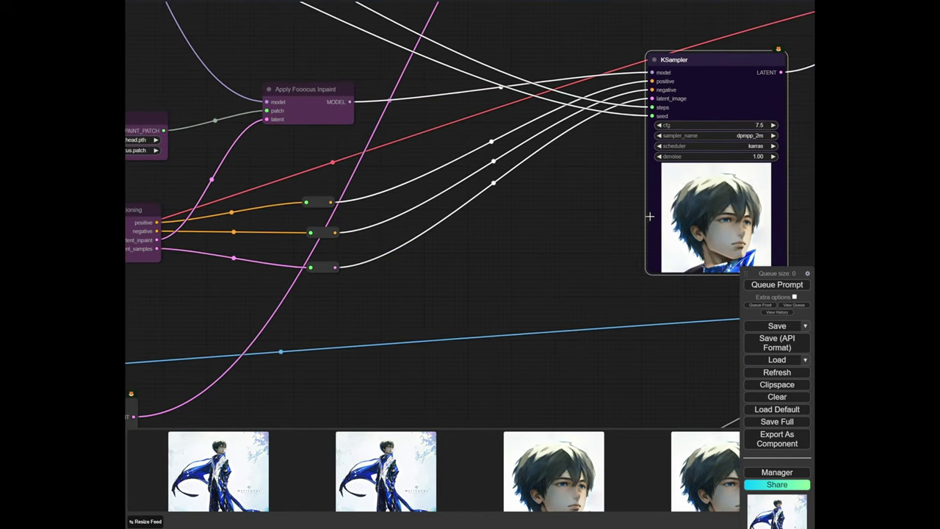
Move the two Load Image nodes beside the dark blue KSampler
{"action": "scroll", "coordinate": [359, 308], "scroll_direction": "down", "scroll_amount": 10}
{"action": "left_click_drag", "start_coordinate": [337, 345], "coordinate": [413, 206]}
{"action": "scroll", "coordinate": [314, 311], "scroll_direction": "up", "scroll_amount": 4}
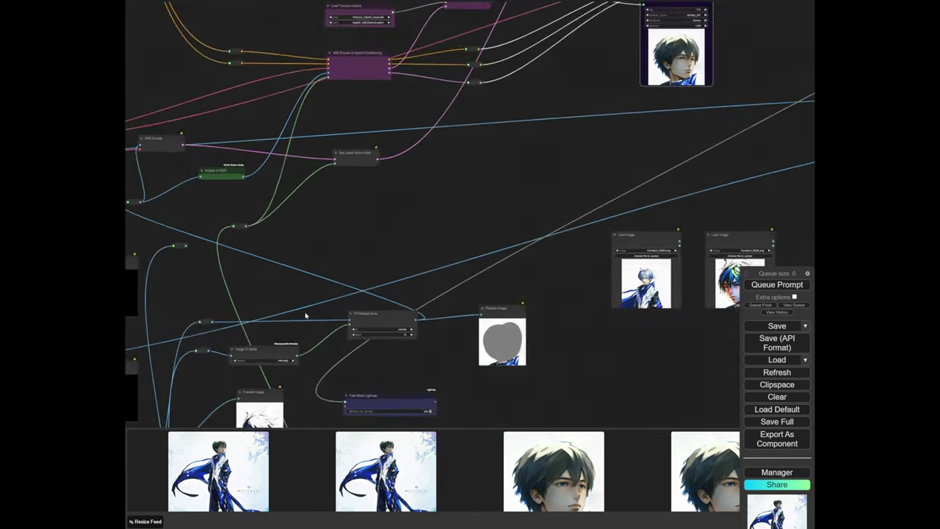
{"action": "scroll", "coordinate": [306, 316], "scroll_direction": "up", "scroll_amount": 2}
{"action": "left_click_drag", "start_coordinate": [306, 324], "coordinate": [335, 229]}
{"action": "scroll", "coordinate": [283, 297], "scroll_direction": "up", "scroll_amount": 3}
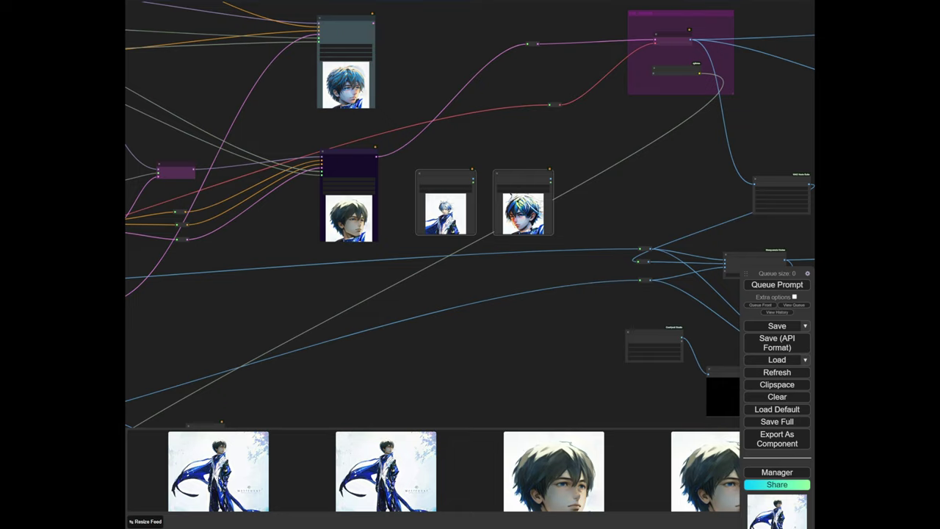
{"action": "left_click_drag", "start_coordinate": [267, 263], "coordinate": [269, 335]}
{"action": "scroll", "coordinate": [375, 158], "scroll_direction": "up", "scroll_amount": 3}
{"action": "mouse_move", "coordinate": [338, 132]}
{"action": "left_mouse_down"}
{"action": "mouse_move", "coordinate": [382, 144]}
{"action": "mouse_move", "coordinate": [338, 146]}
{"action": "left_mouse_up"}
{"action": "scroll", "coordinate": [338, 145], "scroll_direction": "down", "scroll_amount": 2}
{"action": "left_click_drag", "start_coordinate": [294, 316], "coordinate": [386, 185]}
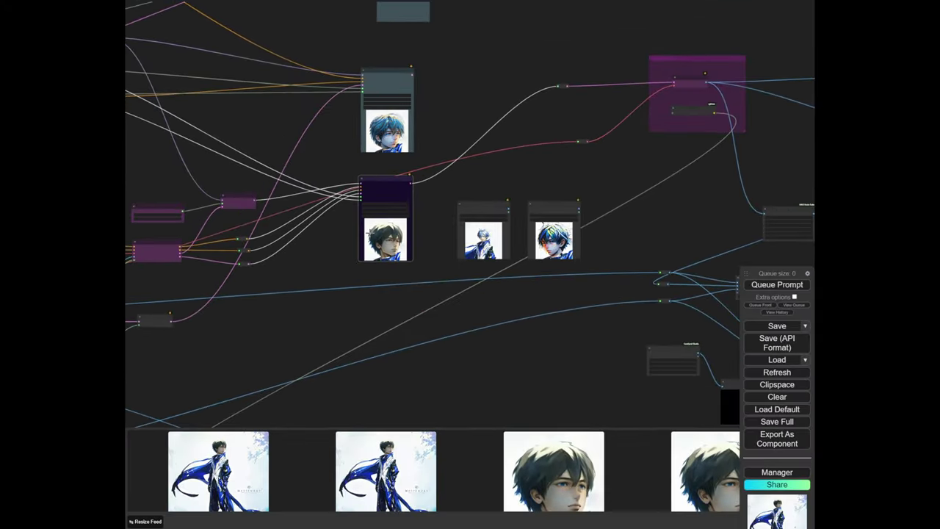
Add an Apply ControlNet (Advanced) node in the empty space beside the Set Latent Noise Mask node
{"action": "left_click_drag", "start_coordinate": [206, 340], "coordinate": [358, 282]}
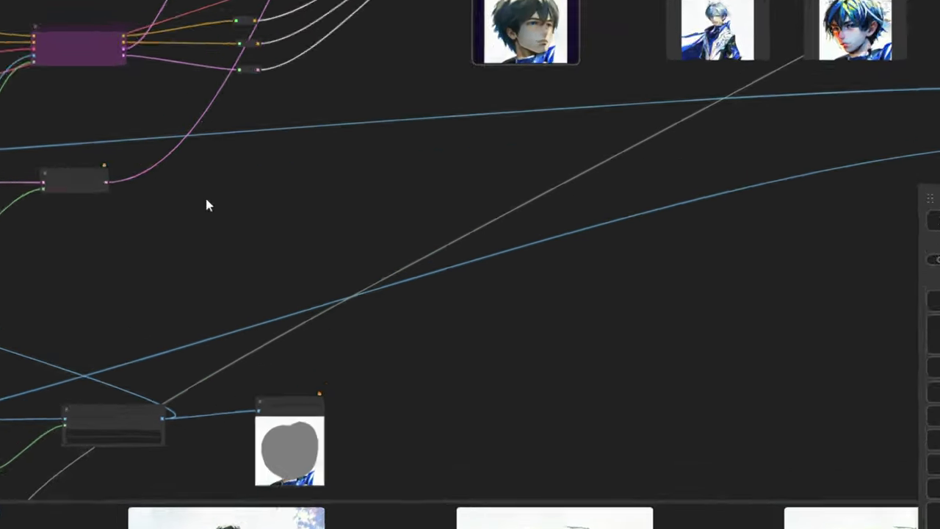
{"action": "double_click", "coordinate": [387, 280]}
{"action": "type", "text": "con"}
{"action": "key", "text": "Down"}
{"action": "key", "text": "Return"}
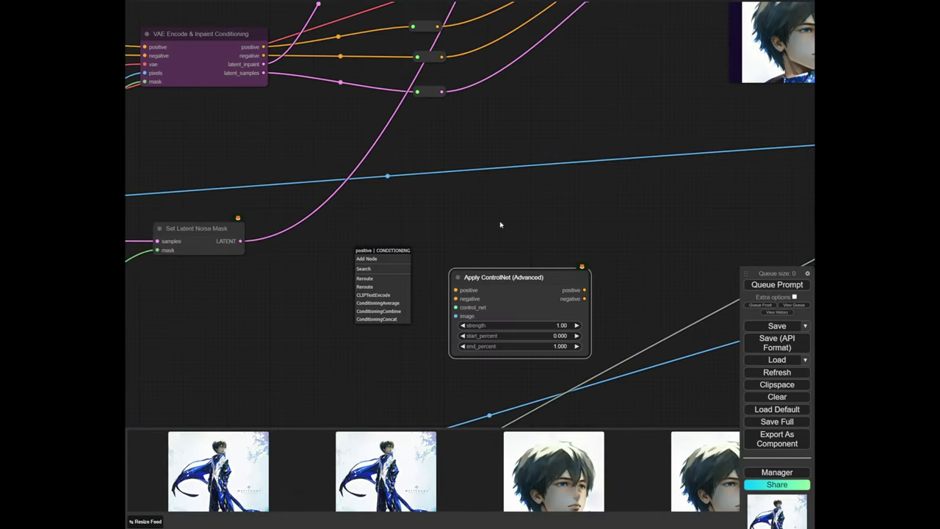
Route the positive and negative conditioning through two new Reroutes into the inputs of Apply ControlNet (Advanced)
{"action": "scroll", "coordinate": [445, 229], "scroll_direction": "down", "scroll_amount": 5}
{"action": "scroll", "coordinate": [509, 301], "scroll_direction": "down", "scroll_amount": 4}
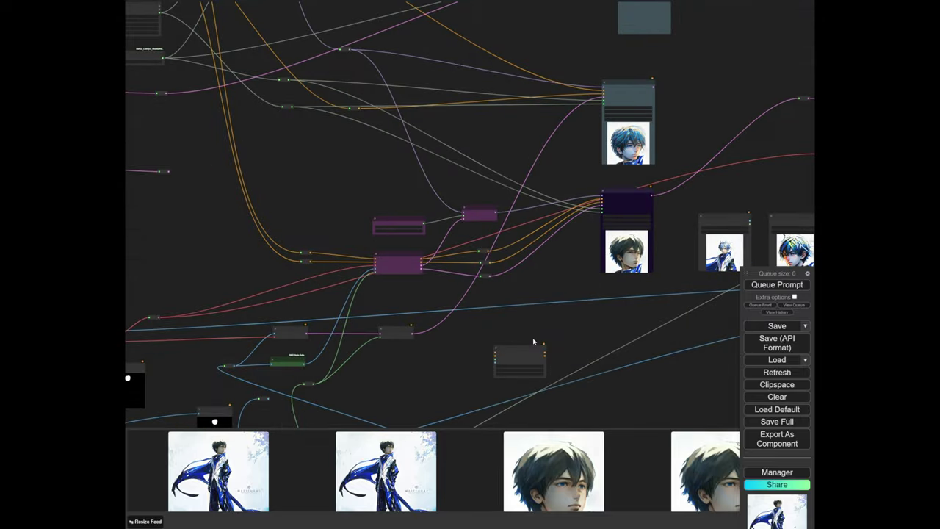
{"action": "left_click_drag", "start_coordinate": [373, 216], "coordinate": [517, 336]}
{"action": "scroll", "coordinate": [370, 339], "scroll_direction": "up", "scroll_amount": 7}
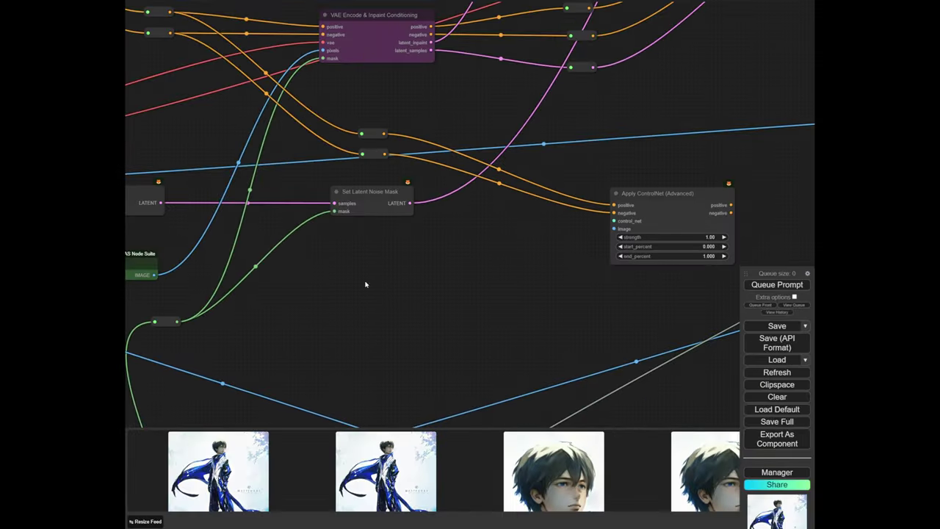
Add a Load ControlNet Model node, choose control-lora-depth-rank256.safetensors, and connect it to the control_net input of Apply ControlNet
{"action": "double_click", "coordinate": [366, 282]}
{"action": "type", "text": "contr"}
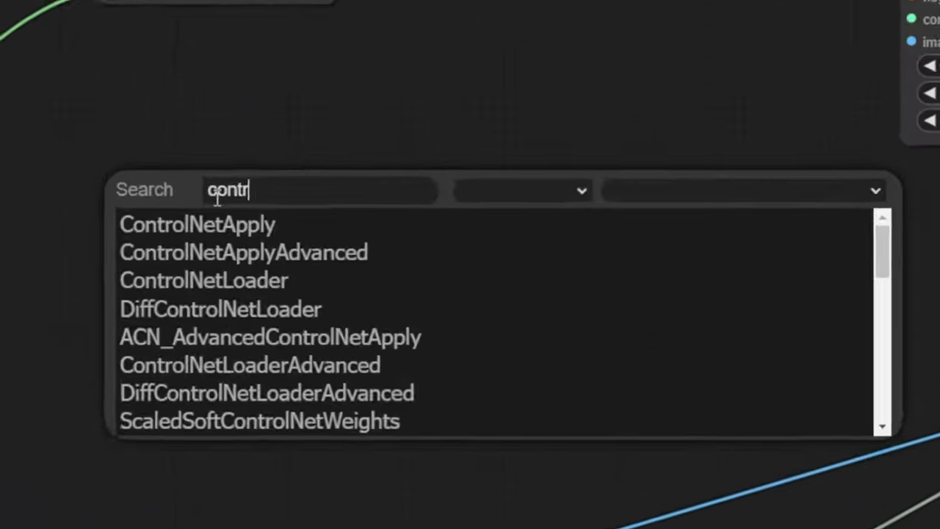
{"action": "key", "text": "Return"}
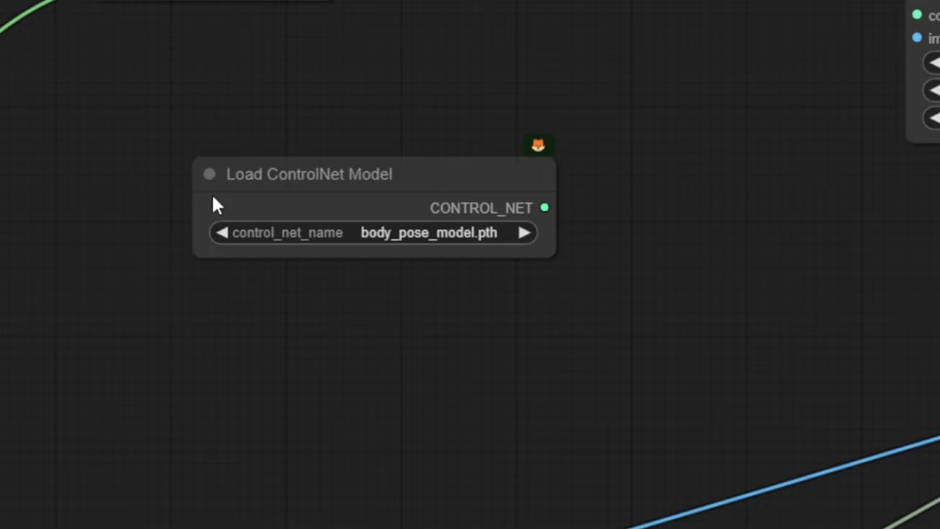
{"action": "left_click", "coordinate": [443, 298]}
{"action": "left_click", "coordinate": [234, 279]}
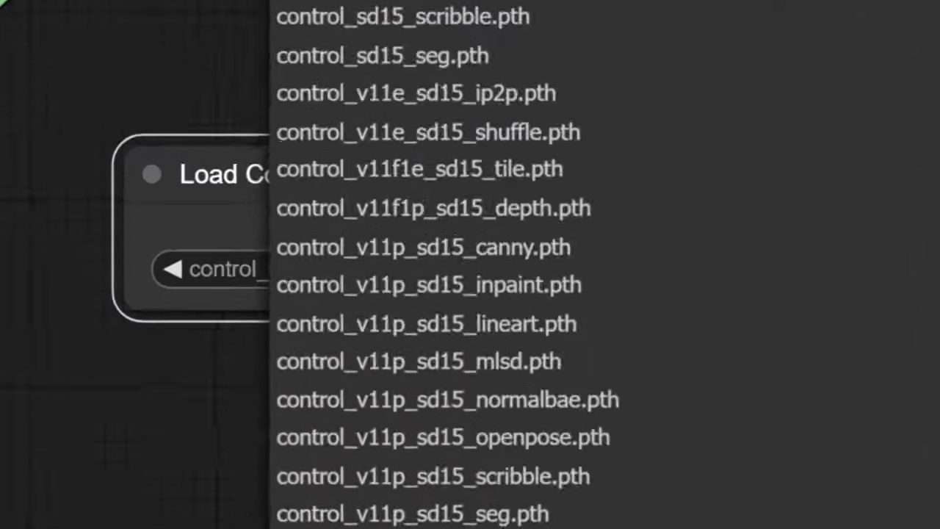
{"action": "type", "text": "depth"}
{"action": "left_click", "coordinate": [767, 345]}
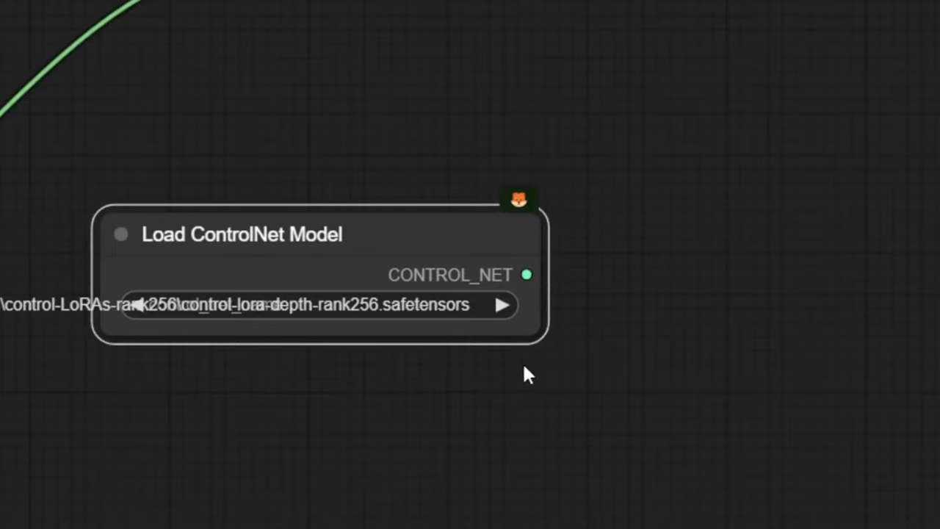
{"action": "left_click_drag", "start_coordinate": [549, 341], "coordinate": [742, 341]}
{"action": "left_click_drag", "start_coordinate": [722, 275], "coordinate": [939, 146]}
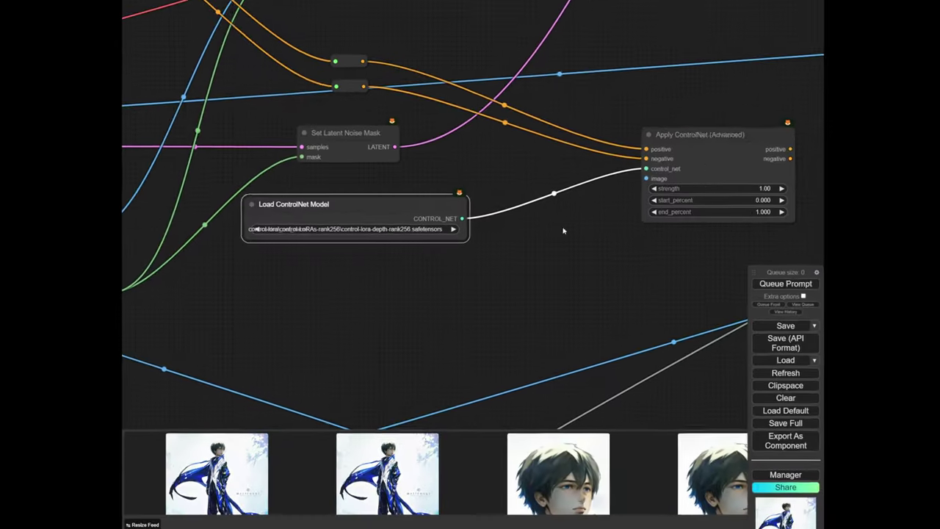
Route the cropped face image through a Reroute and add a Zoe Depth Map node fed by it
{"action": "scroll", "coordinate": [608, 259], "scroll_direction": "down", "scroll_amount": 6}
{"action": "left_click_drag", "start_coordinate": [607, 260], "coordinate": [628, 7]}
{"action": "left_click_drag", "start_coordinate": [536, 272], "coordinate": [462, 397]}
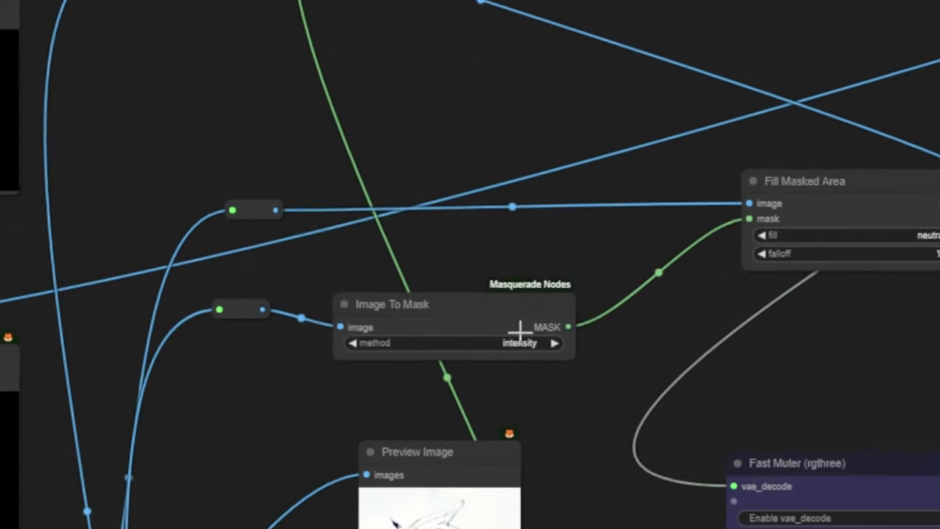
{"action": "left_click_drag", "start_coordinate": [242, 316], "coordinate": [443, 130]}
{"action": "scroll", "coordinate": [327, 247], "scroll_direction": "up", "scroll_amount": 4}
{"action": "left_click", "coordinate": [326, 248]}
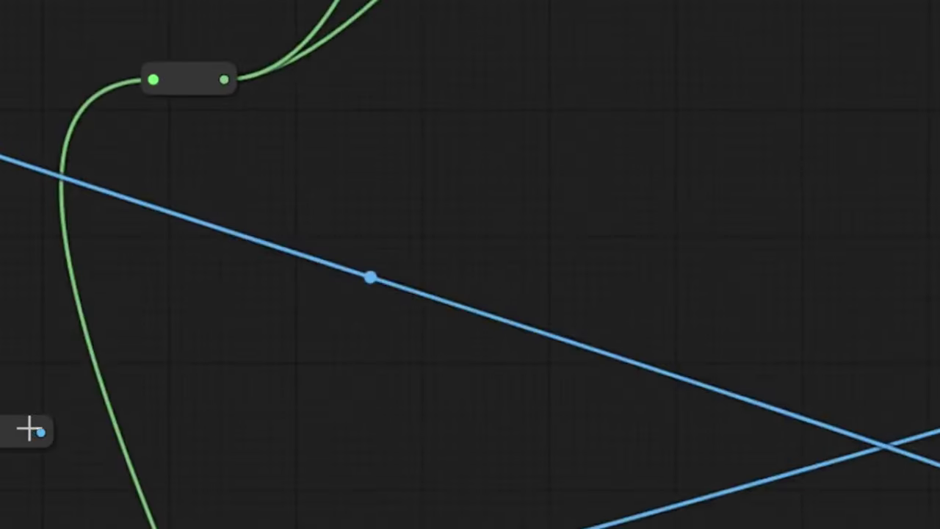
{"action": "left_click_drag", "start_coordinate": [166, 321], "coordinate": [360, 213]}
{"action": "left_click", "coordinate": [366, 216]}
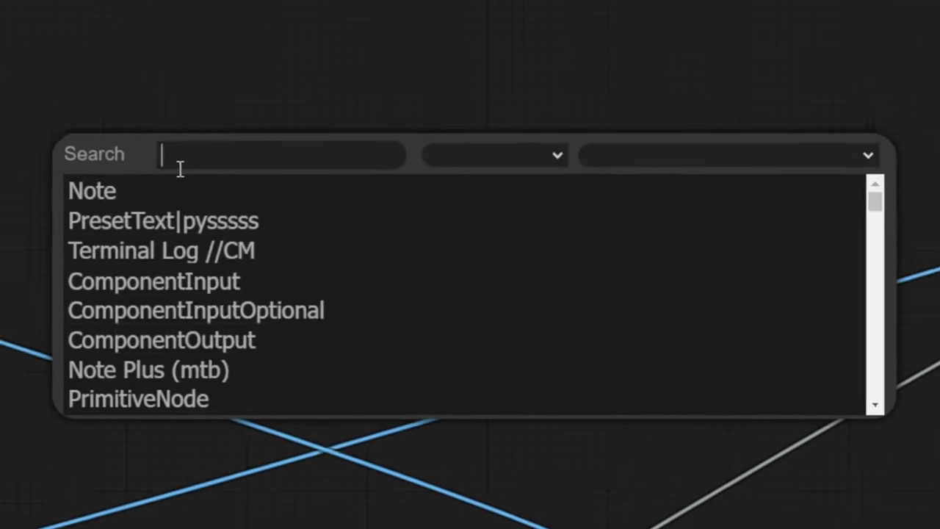
{"action": "type", "text": "depth"}
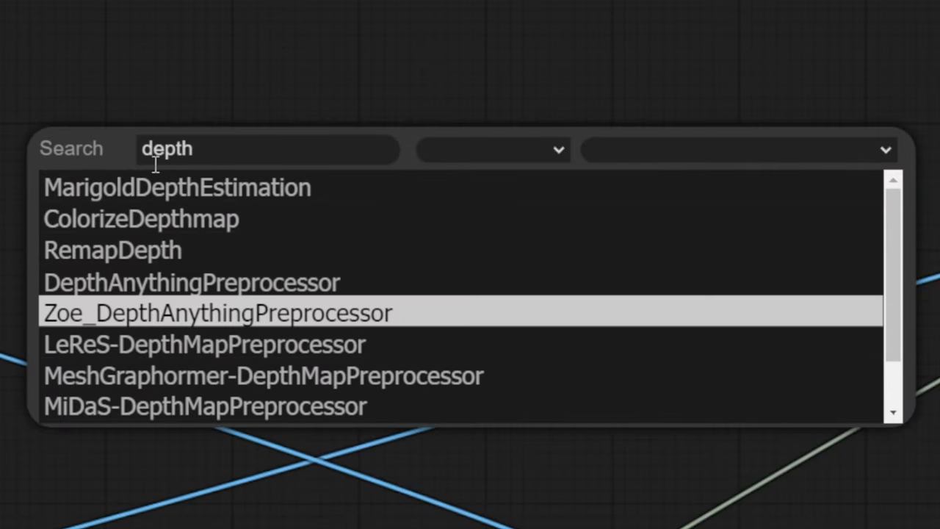
{"action": "key", "text": "Return"}
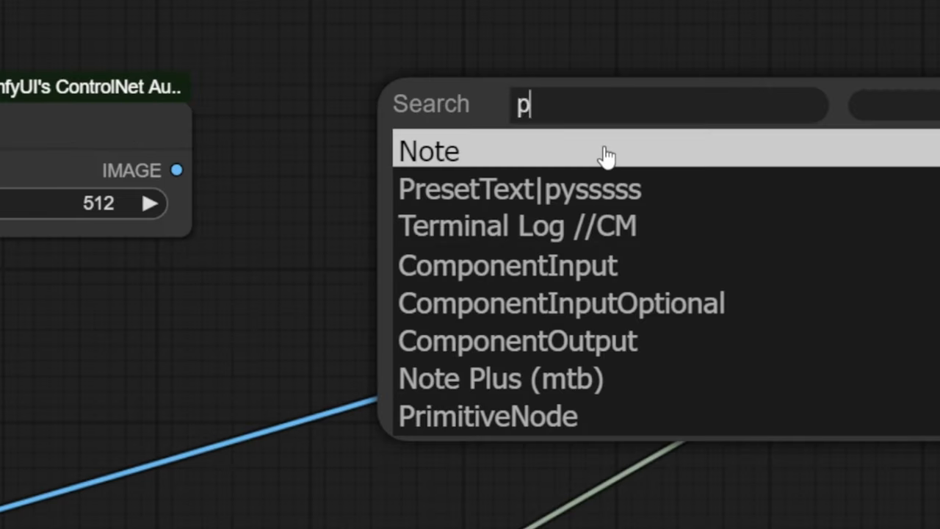
Add a Preview Image for the Zoe Depth Map output and connect that output to the image input of Apply ControlNet
{"action": "type", "text": "re"}
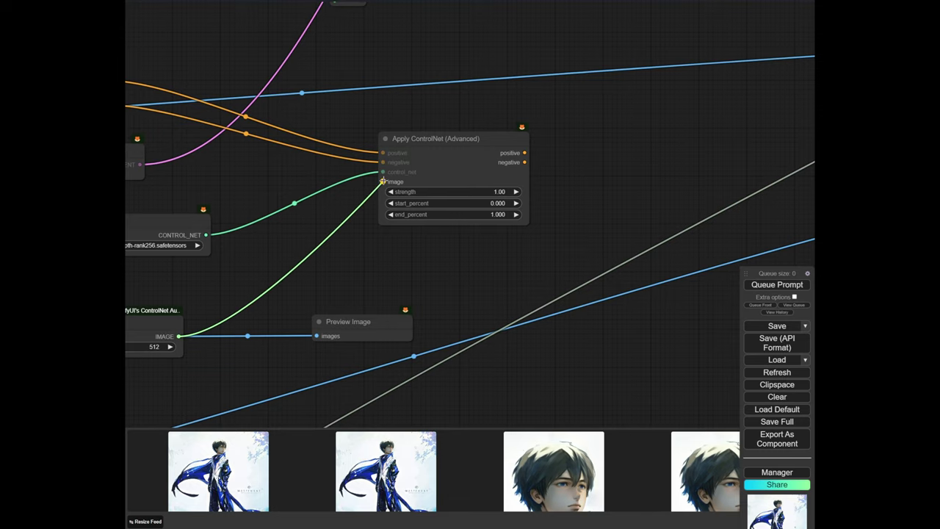
{"action": "scroll", "coordinate": [566, 231], "scroll_direction": "down", "scroll_amount": 6}
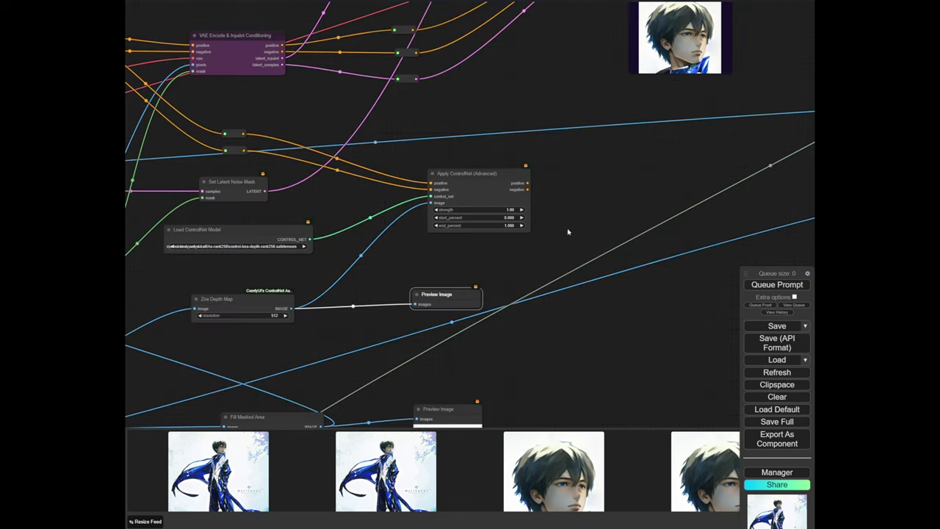
{"action": "scroll", "coordinate": [532, 191], "scroll_direction": "down", "scroll_amount": 1}
Connect the positive and negative outputs of Apply ControlNet through two Reroutes to the light blue KSampler
{"action": "left_click_drag", "start_coordinate": [301, 257], "coordinate": [503, 200]}
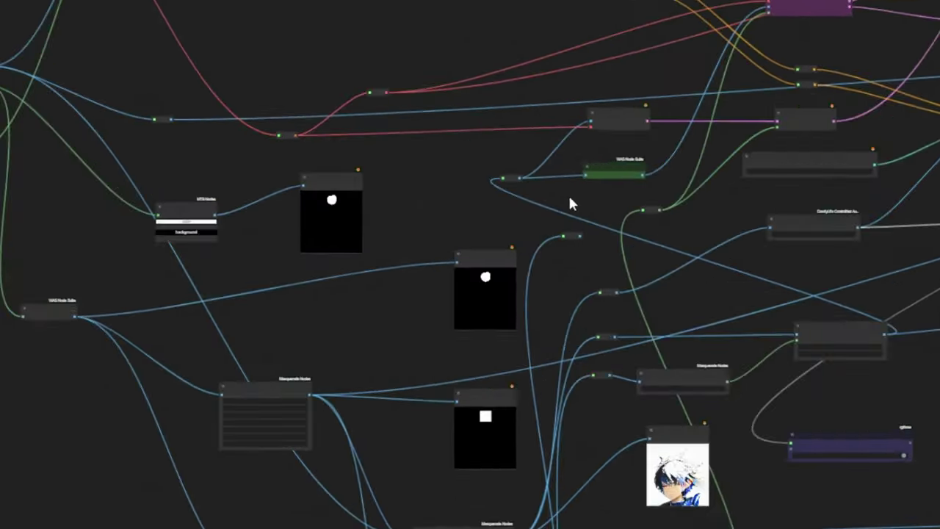
{"action": "left_click_drag", "start_coordinate": [676, 352], "coordinate": [496, 255]}
{"action": "scroll", "coordinate": [499, 254], "scroll_direction": "up", "scroll_amount": 14}
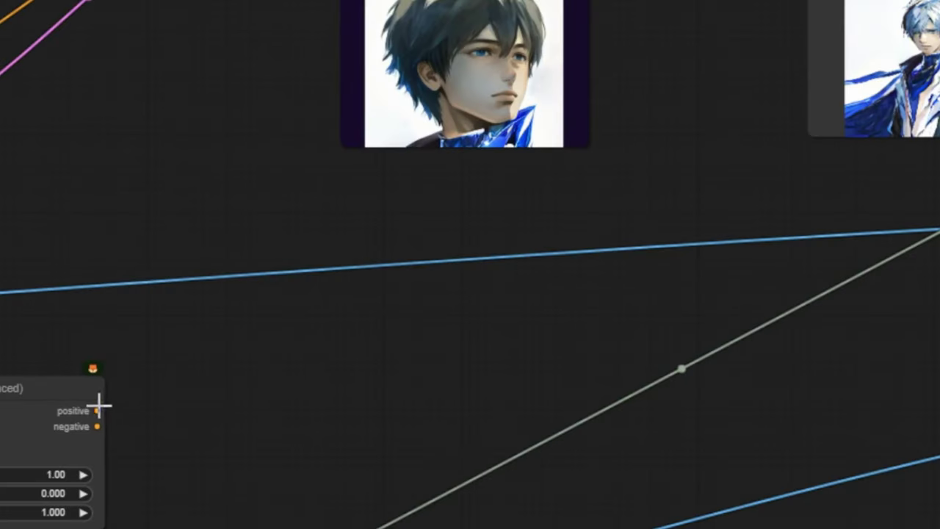
{"action": "left_click_drag", "start_coordinate": [97, 409], "coordinate": [164, 346]}
{"action": "left_click_drag", "start_coordinate": [360, 348], "coordinate": [363, 115]}
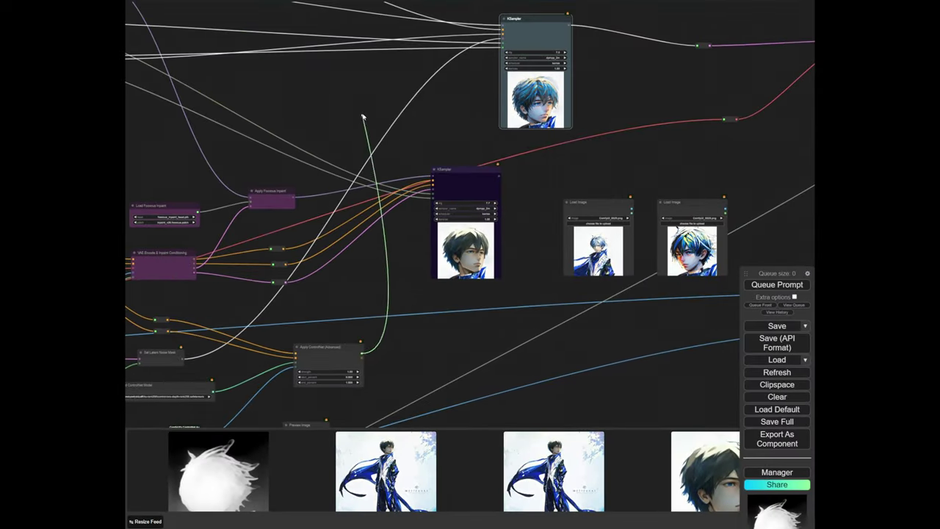
{"action": "scroll", "coordinate": [394, 164], "scroll_direction": "down", "scroll_amount": 5}
{"action": "scroll", "coordinate": [365, 143], "scroll_direction": "up", "scroll_amount": 4}
{"action": "left_click_drag", "start_coordinate": [397, 369], "coordinate": [430, 157]}
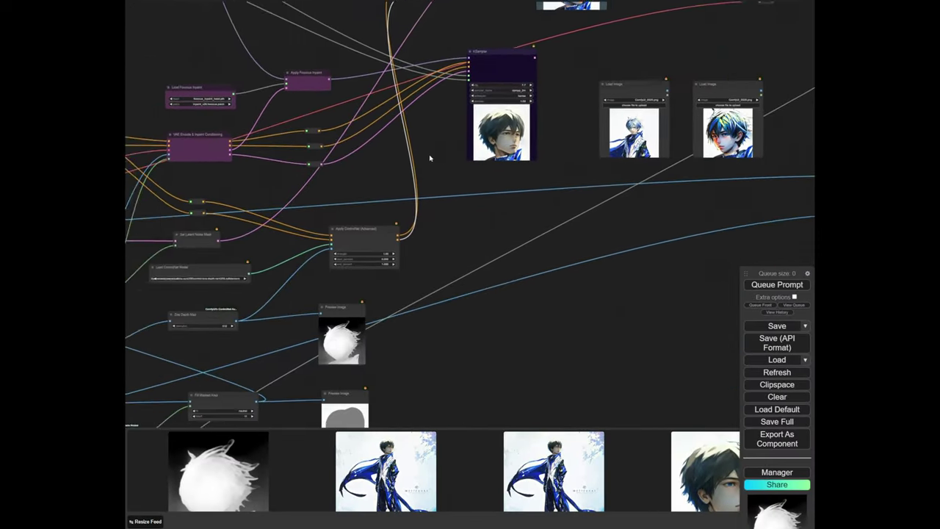
Shift the depth map's Preview Image aside and enable vae_decode in the Fast Muter
{"action": "scroll", "coordinate": [514, 242], "scroll_direction": "up", "scroll_amount": 2}
{"action": "scroll", "coordinate": [307, 292], "scroll_direction": "up", "scroll_amount": 1}
{"action": "left_click_drag", "start_coordinate": [270, 271], "coordinate": [416, 235]}
{"action": "left_click_drag", "start_coordinate": [444, 285], "coordinate": [479, 281]}
{"action": "scroll", "coordinate": [445, 302], "scroll_direction": "down", "scroll_amount": 1}
{"action": "left_click_drag", "start_coordinate": [259, 340], "coordinate": [361, 155]}
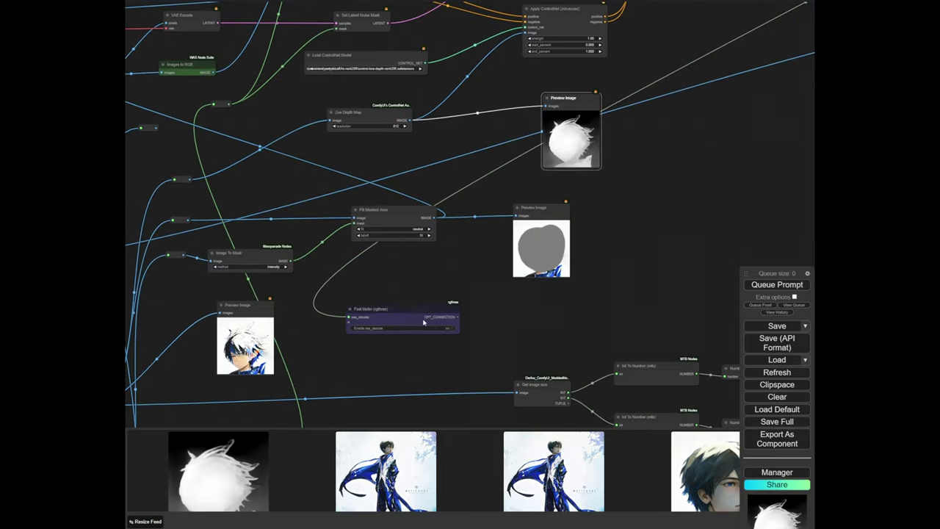
{"action": "scroll", "coordinate": [424, 321], "scroll_direction": "up", "scroll_amount": 5}
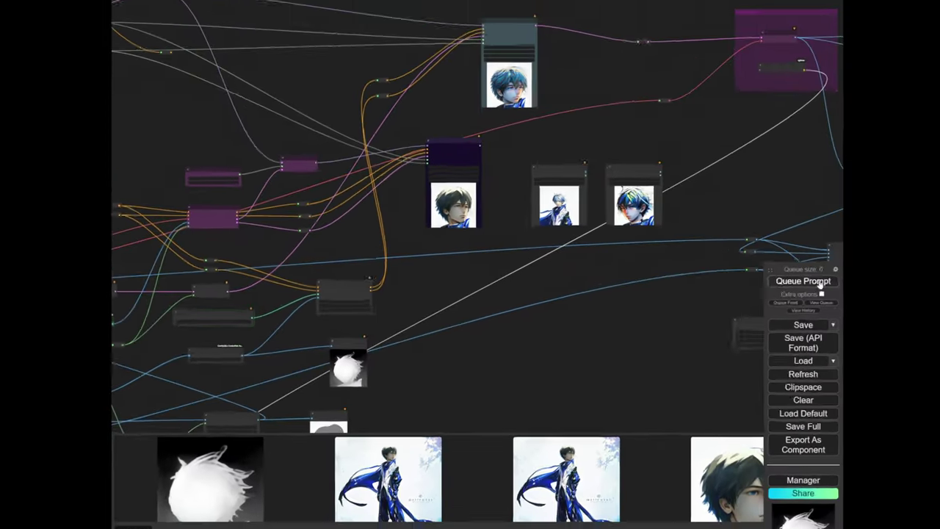
Queue the prompt and examine the full-figure result enlarged, comparing the face previews of the light blue and purple KSamplers
{"action": "scroll", "coordinate": [457, 243], "scroll_direction": "up", "scroll_amount": 3}
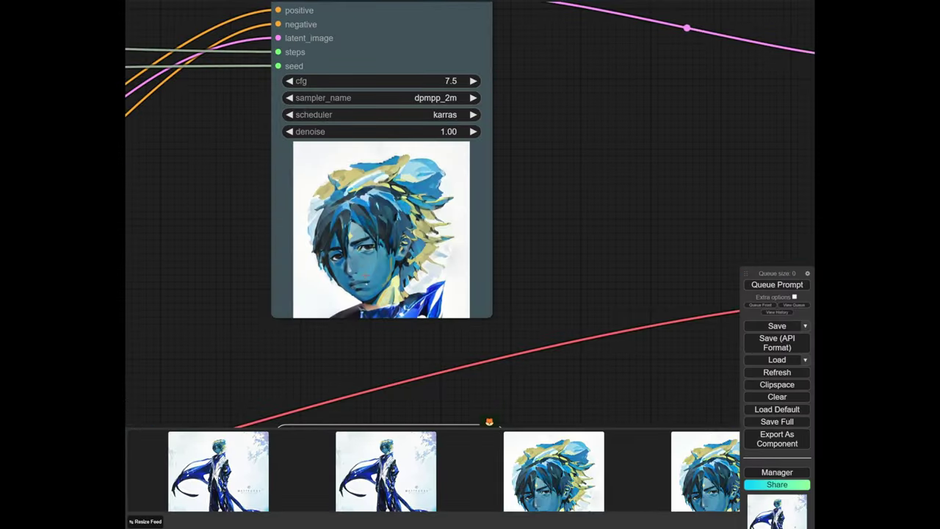
{"action": "left_click", "coordinate": [235, 490]}
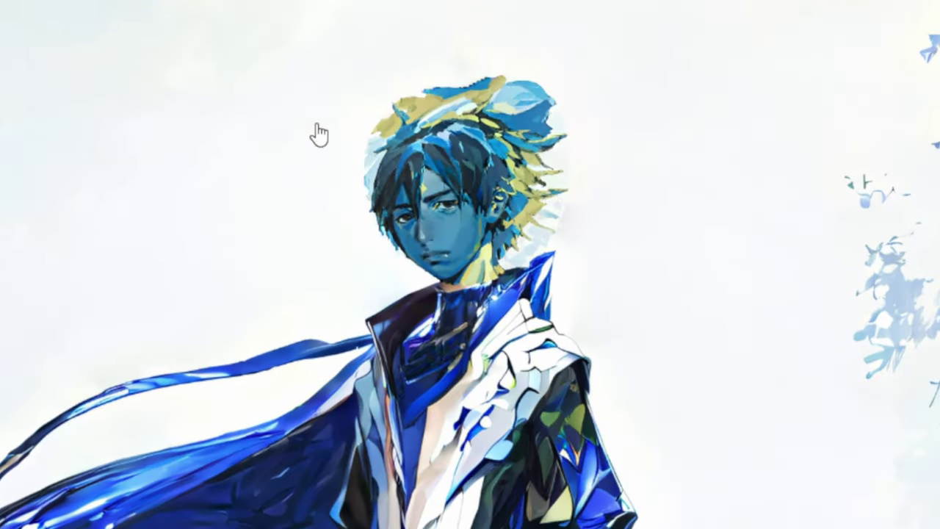
{"action": "left_click", "coordinate": [319, 135]}
{"action": "scroll", "coordinate": [352, 257], "scroll_direction": "down", "scroll_amount": 10}
{"action": "left_click_drag", "start_coordinate": [410, 406], "coordinate": [407, 321]}
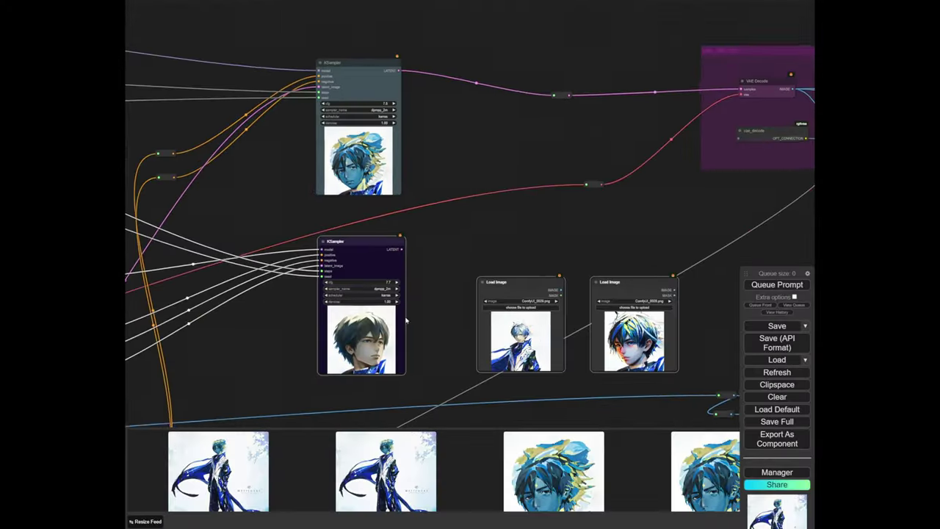
{"action": "scroll", "coordinate": [371, 345], "scroll_direction": "up", "scroll_amount": 10}
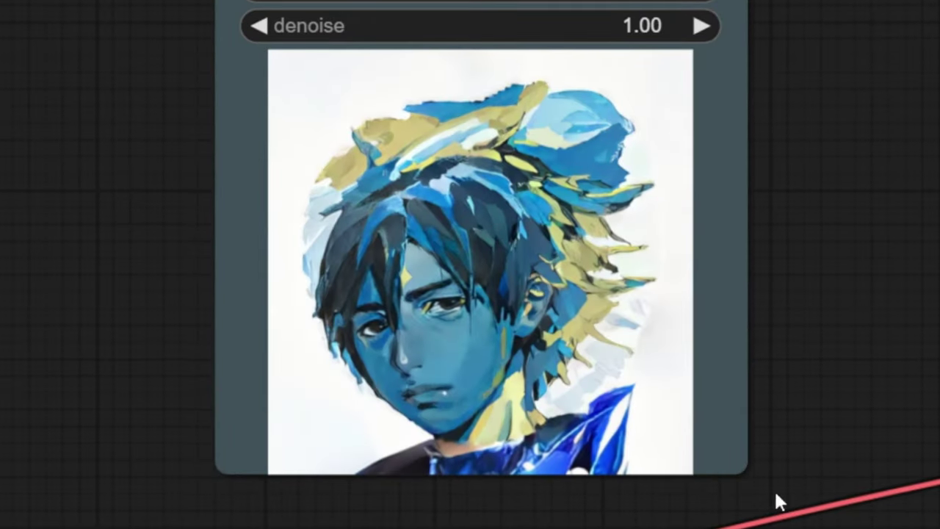
{"action": "scroll", "coordinate": [394, 394], "scroll_direction": "down", "scroll_amount": 9}
{"action": "scroll", "coordinate": [436, 385], "scroll_direction": "up", "scroll_amount": 9}
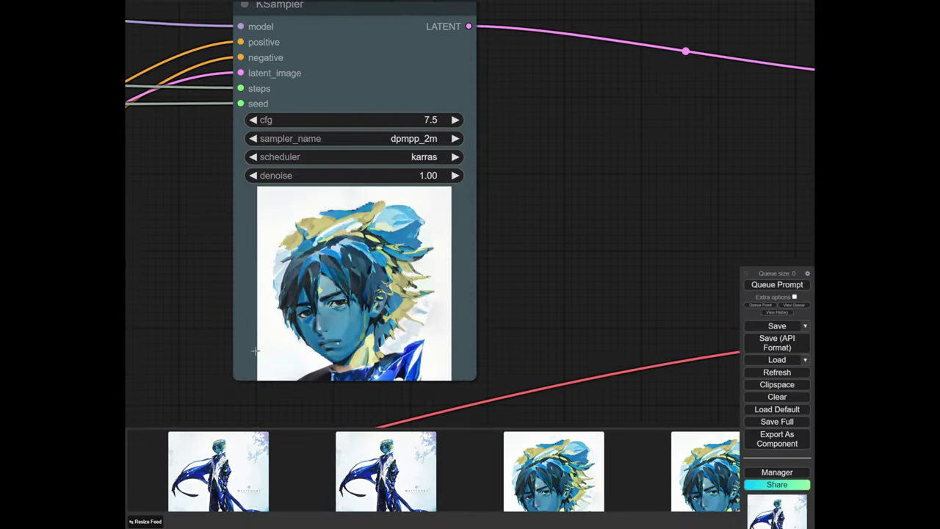
Examine the Zoe Depth Map preview and the masked-area preview feeding the face inpaint
{"action": "left_click_drag", "start_coordinate": [180, 414], "coordinate": [359, 290]}
{"action": "scroll", "coordinate": [367, 279], "scroll_direction": "down", "scroll_amount": 12}
{"action": "left_click_drag", "start_coordinate": [235, 423], "coordinate": [446, 125]}
{"action": "scroll", "coordinate": [420, 295], "scroll_direction": "up", "scroll_amount": 5}
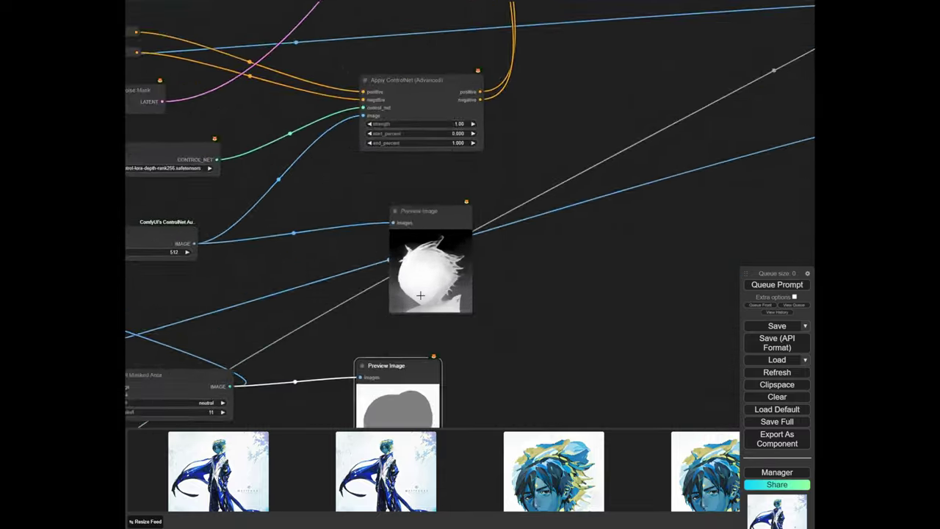
{"action": "scroll", "coordinate": [420, 295], "scroll_direction": "up", "scroll_amount": 5}
{"action": "left_click_drag", "start_coordinate": [443, 342], "coordinate": [459, 107]}
{"action": "scroll", "coordinate": [377, 282], "scroll_direction": "down", "scroll_amount": 8}
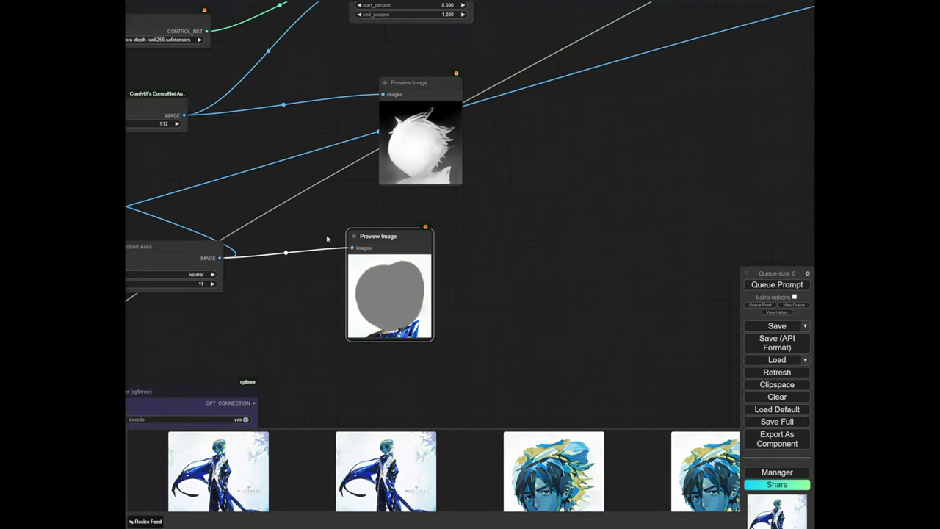
Trace the workflow back to the prompt nodes and read the positive Text Multiline prompt
{"action": "left_click_drag", "start_coordinate": [240, 172], "coordinate": [346, 239]}
{"action": "left_click_drag", "start_coordinate": [160, 179], "coordinate": [520, 247]}
{"action": "scroll", "coordinate": [544, 162], "scroll_direction": "down", "scroll_amount": 5}
{"action": "left_click_drag", "start_coordinate": [326, 147], "coordinate": [726, 358]}
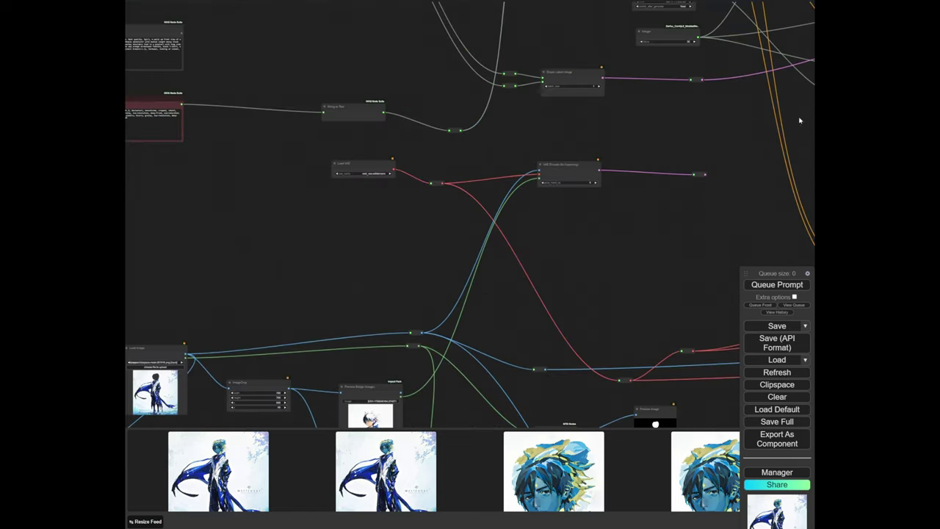
{"action": "left_click_drag", "start_coordinate": [487, 189], "coordinate": [735, 275]}
{"action": "left_click_drag", "start_coordinate": [458, 159], "coordinate": [482, 287]}
{"action": "scroll", "coordinate": [482, 288], "scroll_direction": "up", "scroll_amount": 5}
{"action": "scroll", "coordinate": [446, 135], "scroll_direction": "up", "scroll_amount": 6}
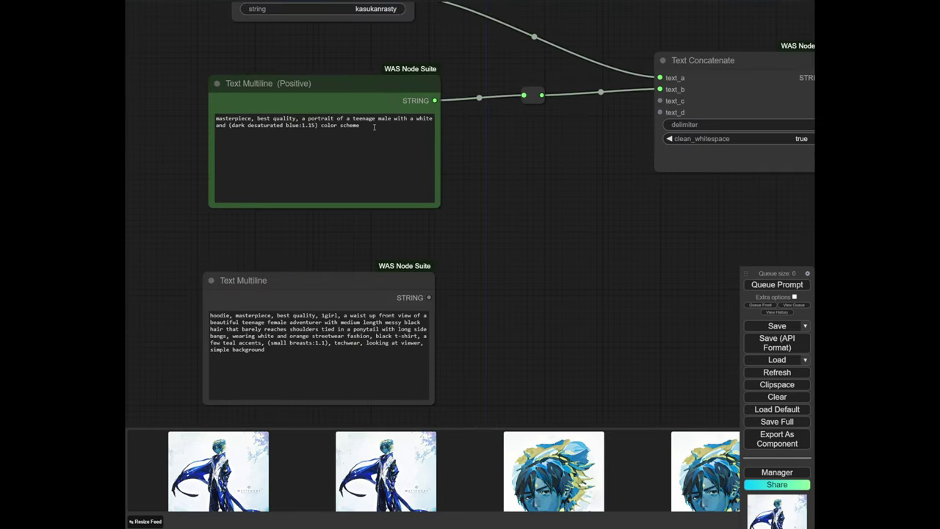
{"action": "scroll", "coordinate": [307, 22], "scroll_direction": "up", "scroll_amount": 5}
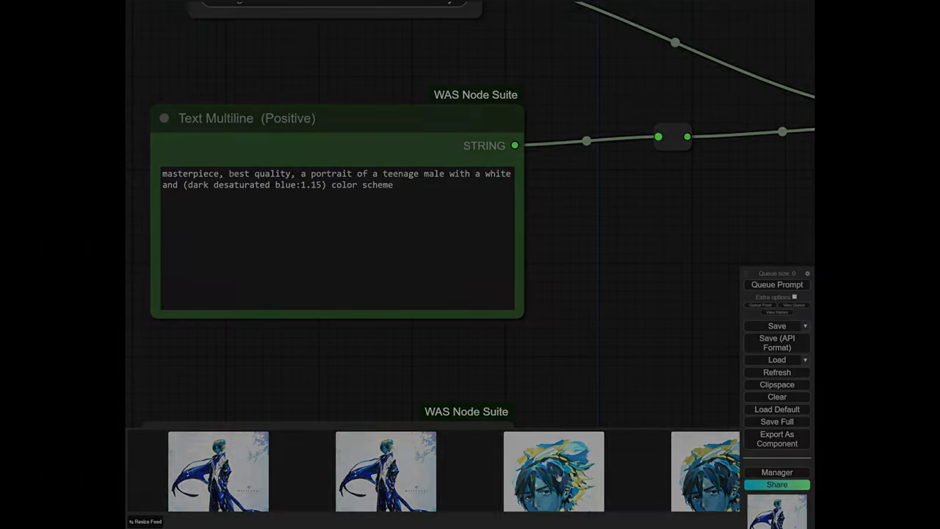
Enlarge the generated face image, close it and review the two KSamplers' previews again
{"action": "left_click", "coordinate": [554, 472]}
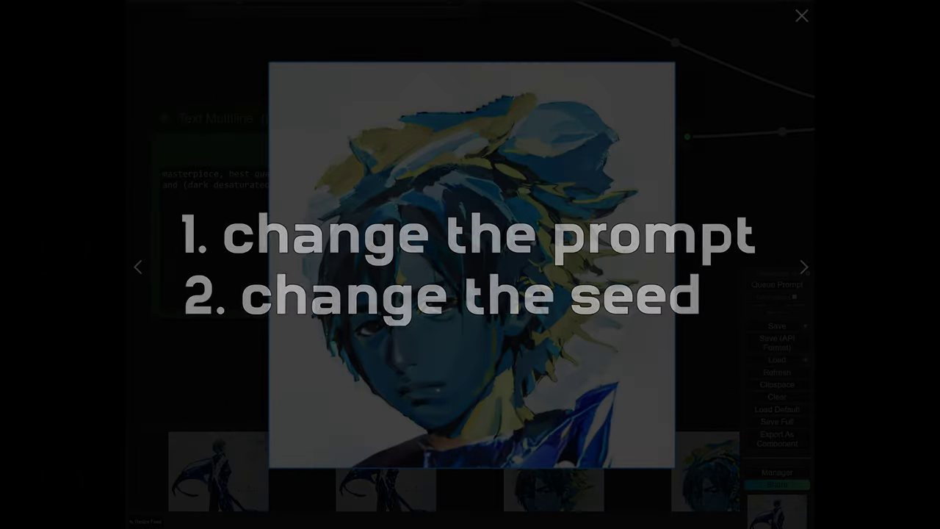
{"action": "left_click", "coordinate": [209, 351]}
{"action": "scroll", "coordinate": [193, 199], "scroll_direction": "down", "scroll_amount": 20}
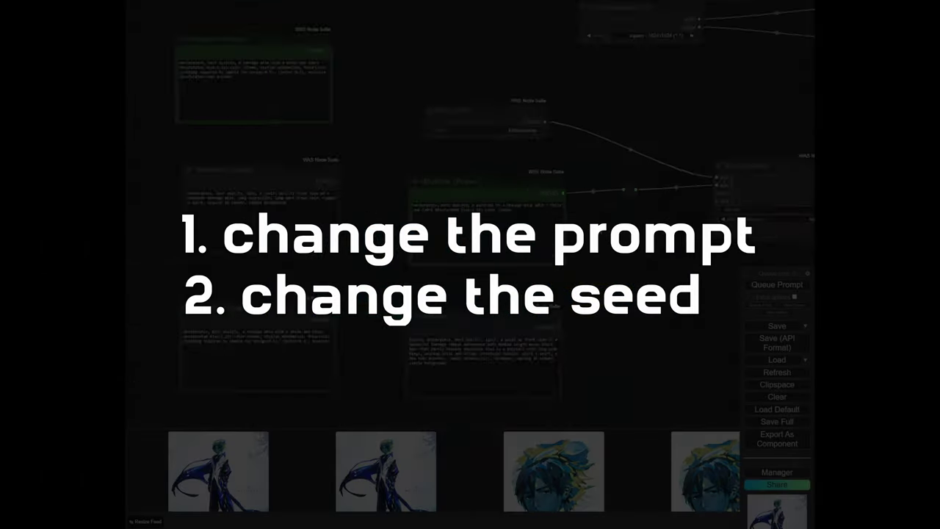
{"action": "left_click_drag", "start_coordinate": [352, 147], "coordinate": [441, 213]}
{"action": "scroll", "coordinate": [455, 206], "scroll_direction": "down", "scroll_amount": 7}
{"action": "left_click_drag", "start_coordinate": [529, 202], "coordinate": [351, 194]}
{"action": "scroll", "coordinate": [497, 321], "scroll_direction": "up", "scroll_amount": 5}
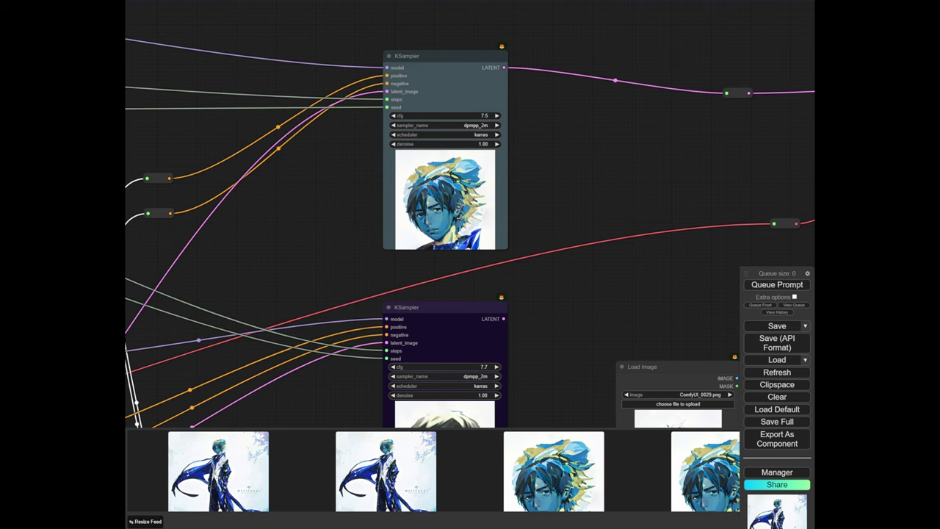
{"action": "left_click_drag", "start_coordinate": [553, 249], "coordinate": [548, 220]}
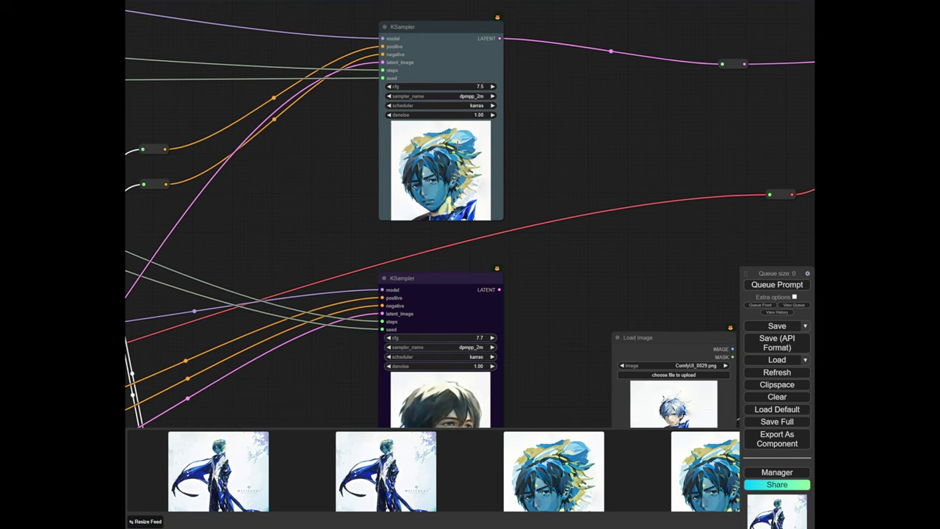
Add a green group titled control_net around the Apply ControlNet (Advanced) node
{"action": "scroll", "coordinate": [281, 261], "scroll_direction": "down", "scroll_amount": 6}
{"action": "left_click_drag", "start_coordinate": [277, 288], "coordinate": [468, 154]}
{"action": "scroll", "coordinate": [231, 188], "scroll_direction": "up", "scroll_amount": 4}
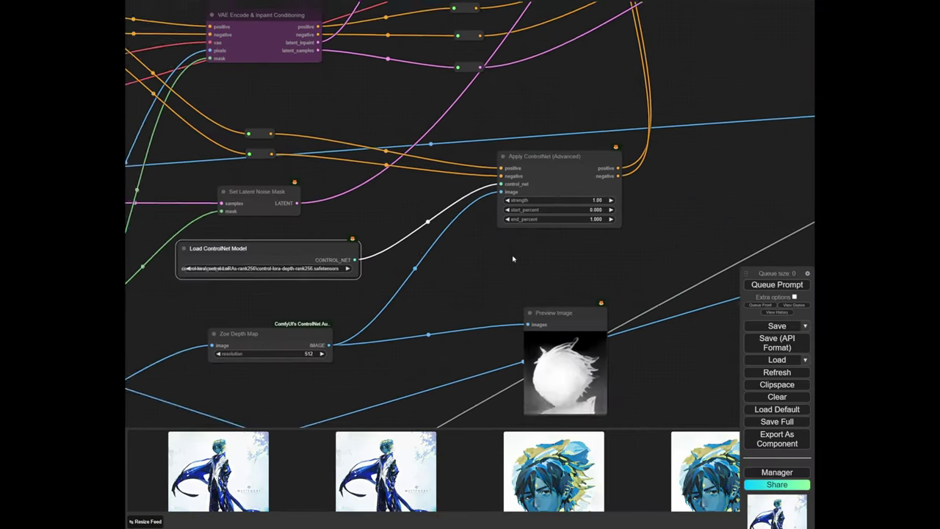
{"action": "left_click_drag", "start_coordinate": [514, 258], "coordinate": [503, 279]}
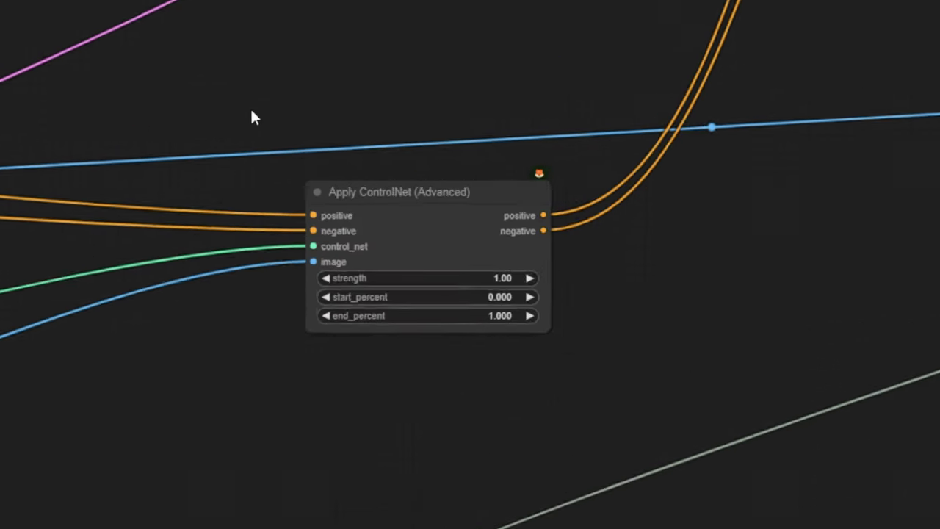
{"action": "right_click", "coordinate": [321, 145]}
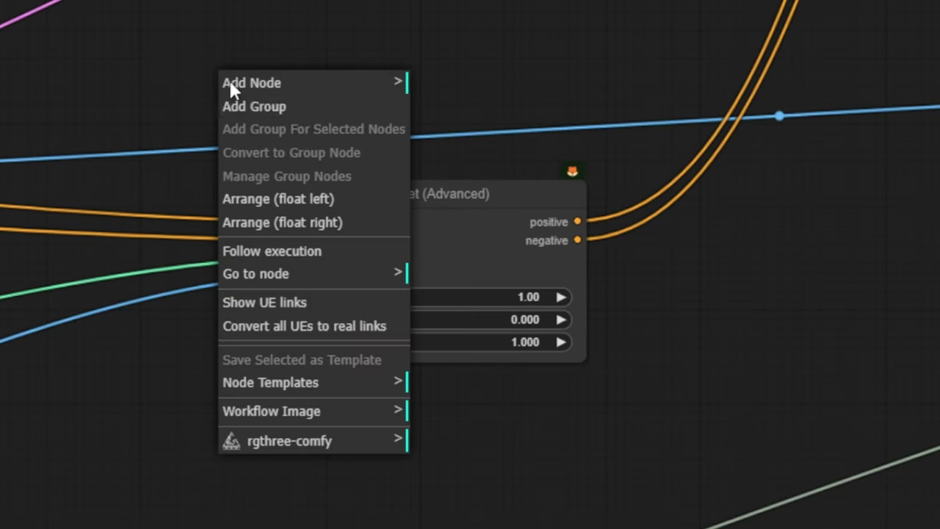
{"action": "left_click", "coordinate": [308, 108]}
{"action": "left_click_drag", "start_coordinate": [352, 151], "coordinate": [665, 454]}
{"action": "right_click", "coordinate": [349, 137]}
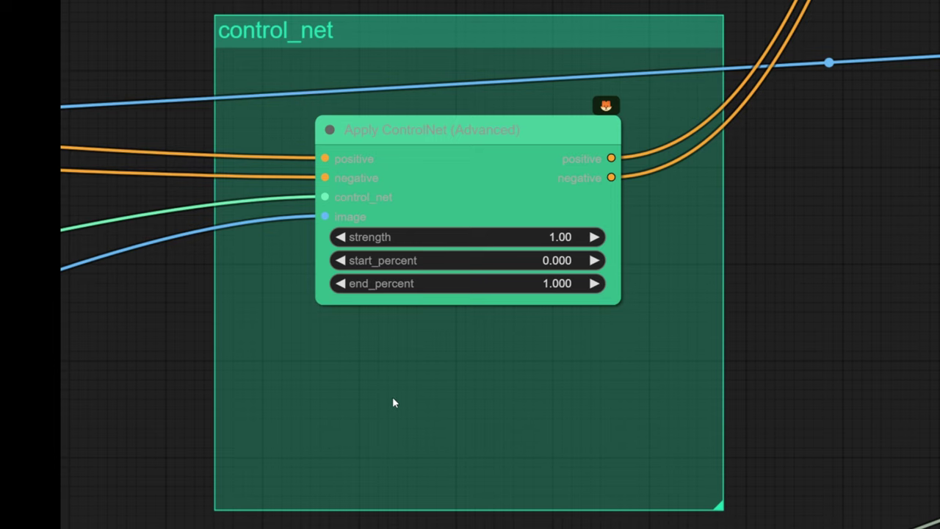
Add a Mute / Bypass Repeater (rgthree) node inside the control_net group, below Apply ControlNet (Advanced)
{"action": "double_click", "coordinate": [392, 397]}
{"action": "type", "text": "repea"}
{"action": "left_click", "coordinate": [394, 403]}
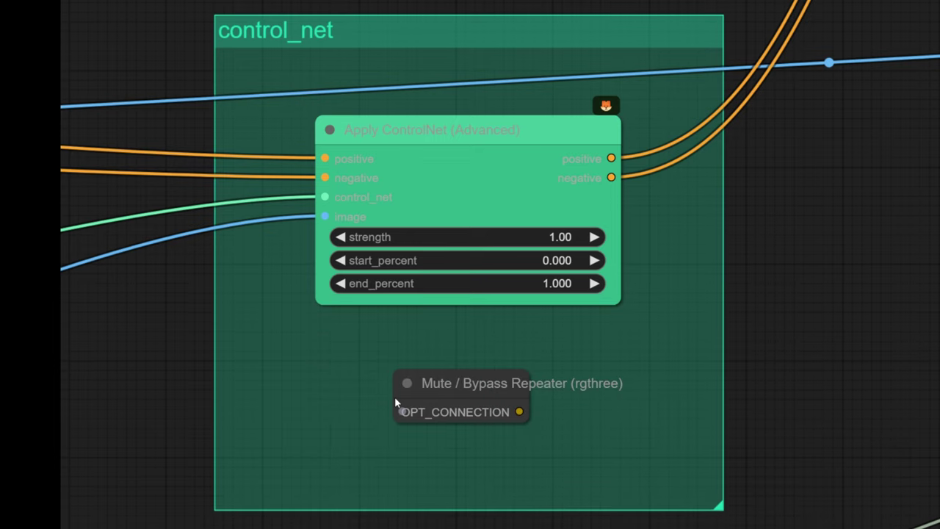
{"action": "mouse_move", "coordinate": [436, 405]}
{"action": "left_mouse_down"}
{"action": "mouse_move", "coordinate": [430, 426]}
{"action": "mouse_move", "coordinate": [424, 406]}
{"action": "left_mouse_up"}
Move the Fast Muter node to the free space beneath the control_net group
{"action": "scroll", "coordinate": [596, 477], "scroll_direction": "down", "scroll_amount": 5}
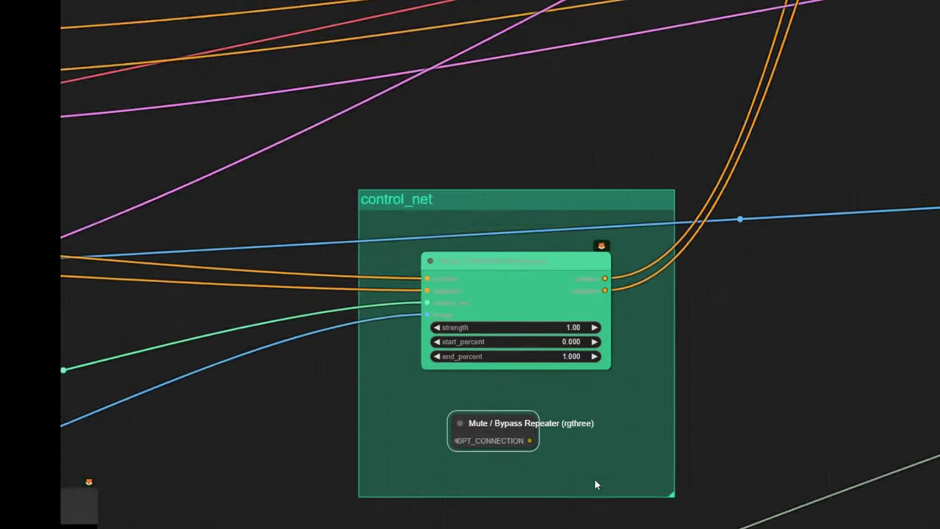
{"action": "left_click_drag", "start_coordinate": [595, 478], "coordinate": [563, 268]}
{"action": "left_click_drag", "start_coordinate": [533, 398], "coordinate": [528, 309]}
{"action": "scroll", "coordinate": [365, 327], "scroll_direction": "up", "scroll_amount": 5}
{"action": "scroll", "coordinate": [357, 320], "scroll_direction": "up", "scroll_amount": 2}
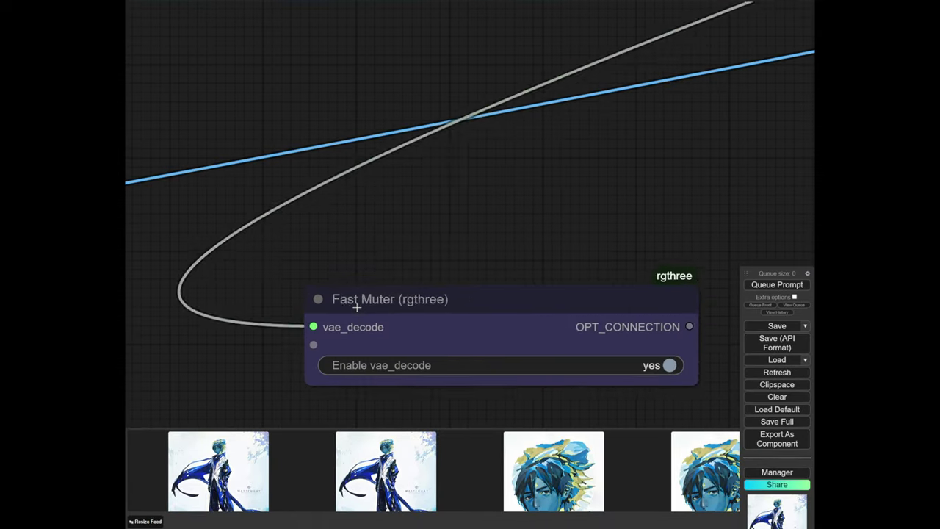
{"action": "scroll", "coordinate": [363, 294], "scroll_direction": "down", "scroll_amount": 8}
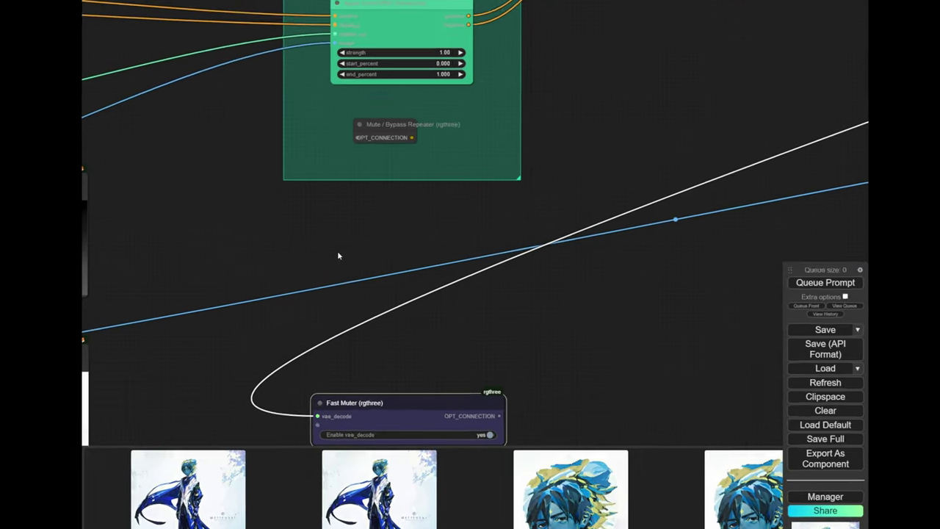
Add a Fast Bypasser (rgthree) node between the control_net group and the Fast Muter
{"action": "double_click", "coordinate": [351, 203]}
{"action": "type", "text": "f"}
{"action": "key", "text": "BackSpace"}
{"action": "type", "text": "byp"}
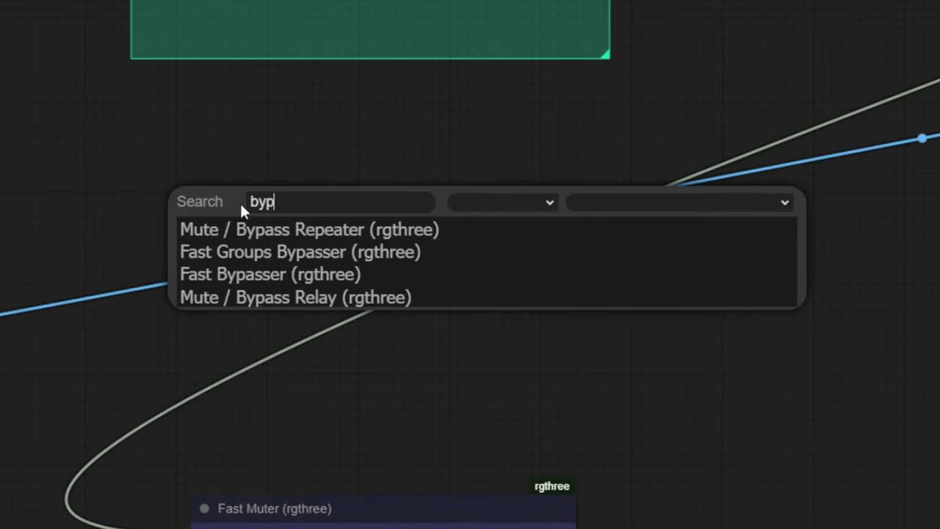
{"action": "key", "text": "Down"}
{"action": "key", "text": "Down"}
{"action": "key", "text": "Down"}
{"action": "key", "text": "Return"}
{"action": "scroll", "coordinate": [242, 207], "scroll_direction": "up", "scroll_amount": 3}
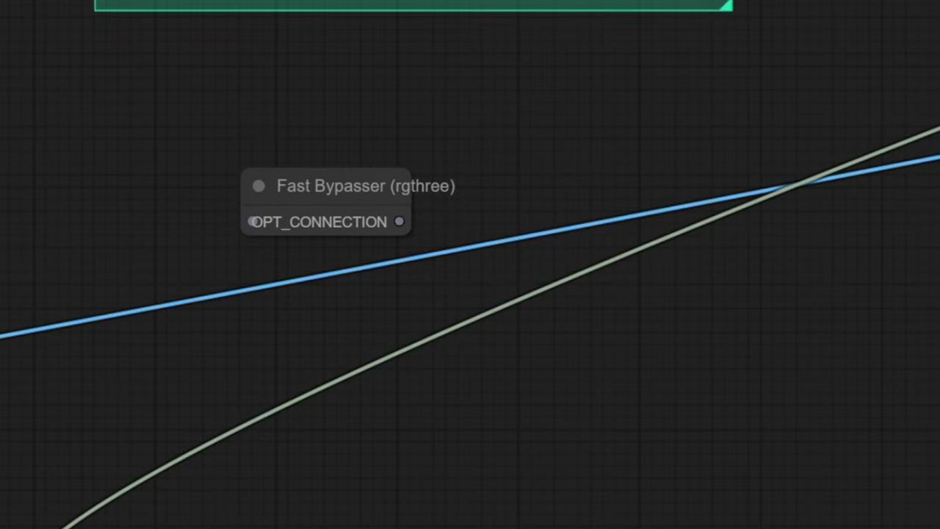
Connect the Mute / Bypass Repeater's output to the Fast Bypasser and title the repeater control_net_depth
{"action": "left_click_drag", "start_coordinate": [453, 2], "coordinate": [288, 237]}
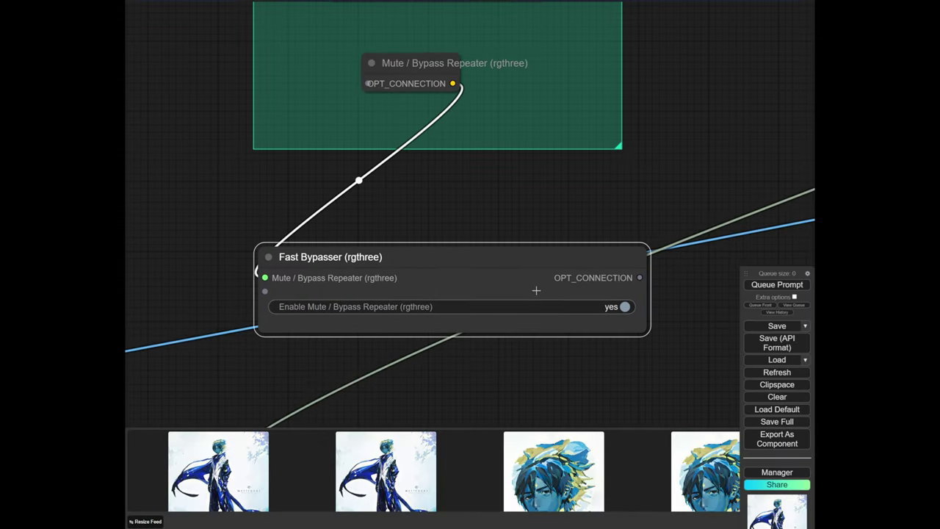
{"action": "scroll", "coordinate": [491, 176], "scroll_direction": "down", "scroll_amount": 4}
{"action": "left_click_drag", "start_coordinate": [442, 93], "coordinate": [435, 94]}
{"action": "scroll", "coordinate": [433, 147], "scroll_direction": "up", "scroll_amount": 7}
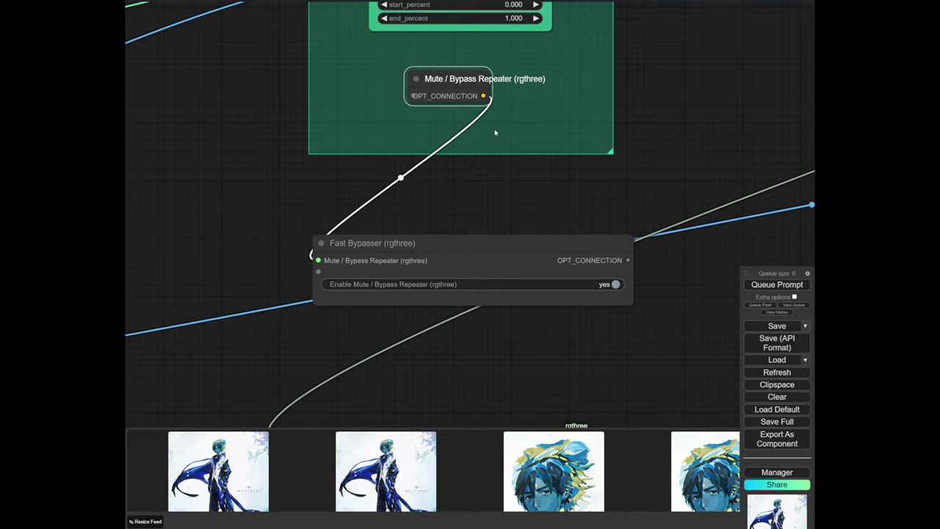
{"action": "right_click", "coordinate": [418, 159]}
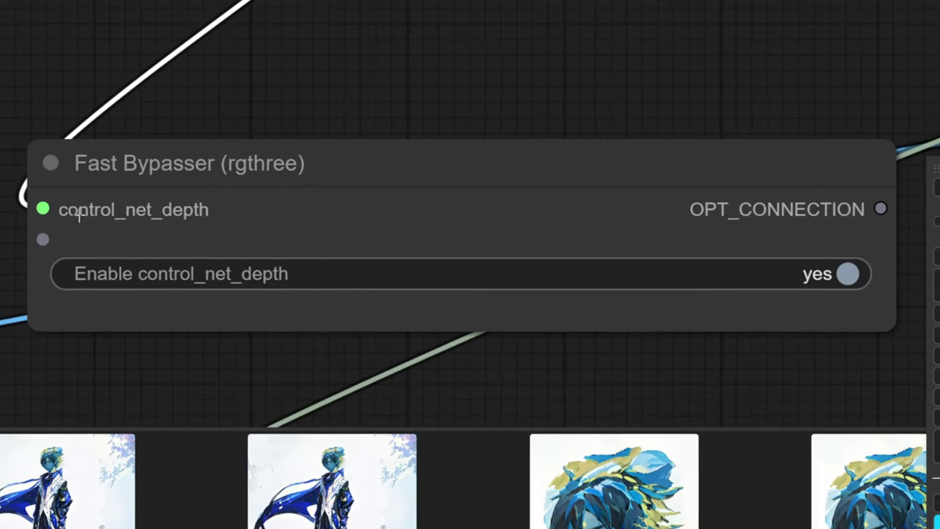
Disable control_net_depth in the Fast Bypasser and queue the prompt
{"action": "scroll", "coordinate": [382, 196], "scroll_direction": "down", "scroll_amount": 6}
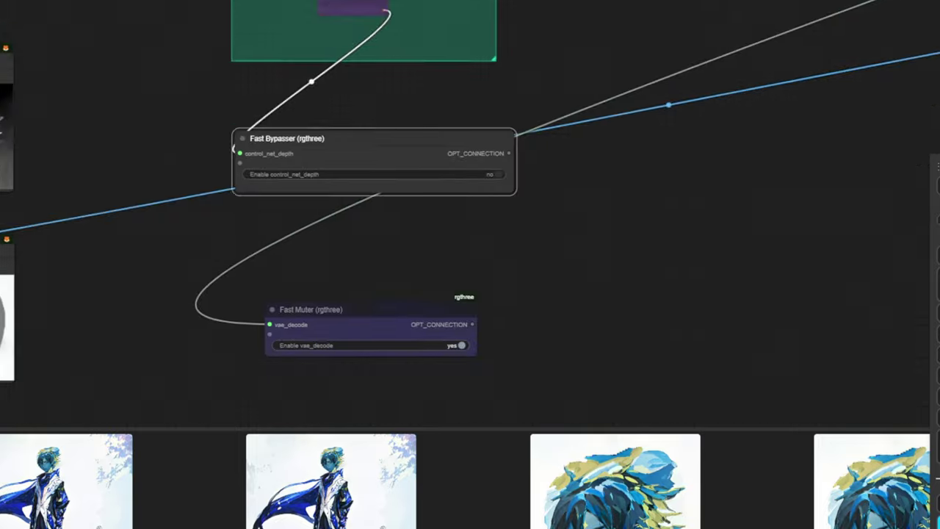
{"action": "scroll", "coordinate": [458, 342], "scroll_direction": "down", "scroll_amount": 6}
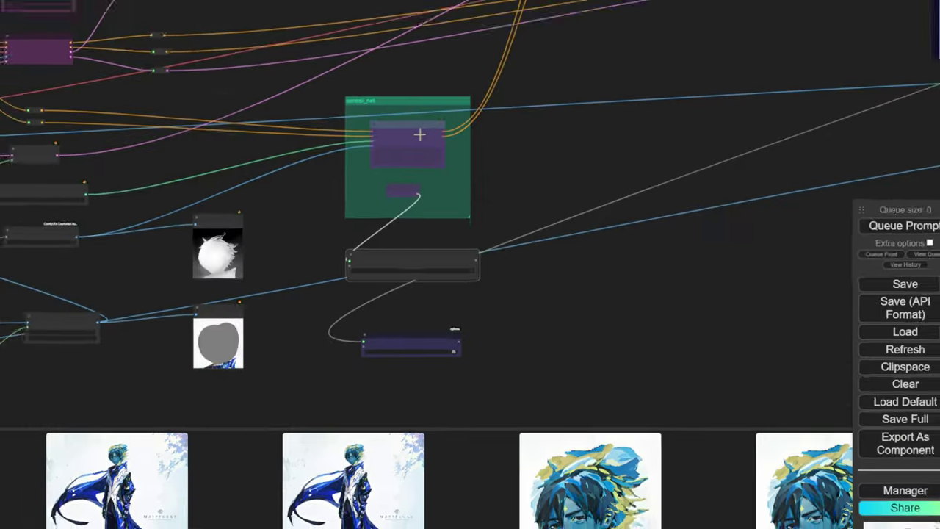
{"action": "left_click_drag", "start_coordinate": [491, 203], "coordinate": [377, 298]}
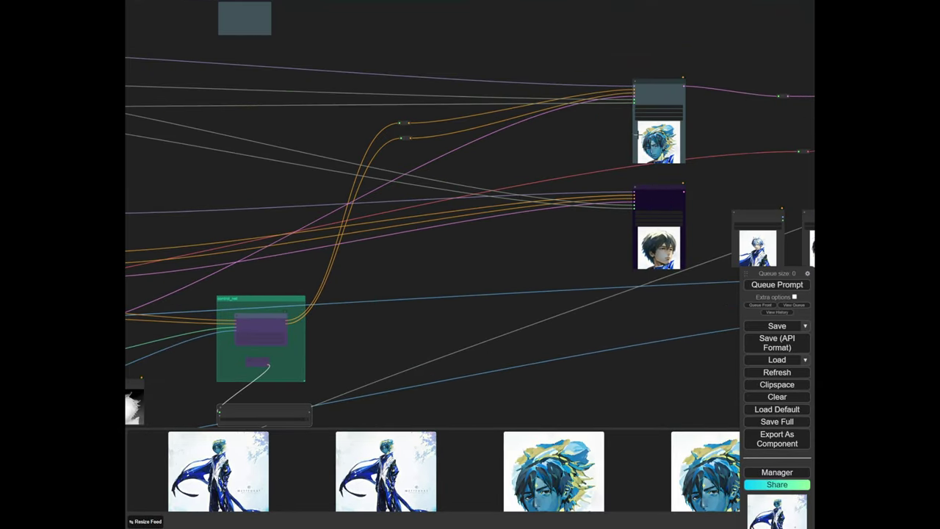
{"action": "left_click", "coordinate": [777, 285]}
Retitle the group control_net_depth and widen it to make room beside Apply ControlNet (Advanced)
{"action": "scroll", "coordinate": [594, 279], "scroll_direction": "up", "scroll_amount": 5}
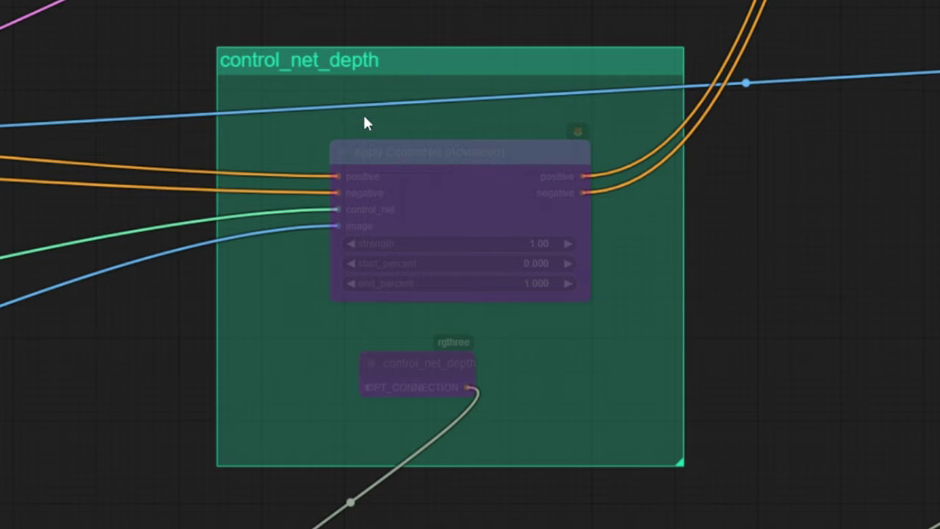
{"action": "left_click_drag", "start_coordinate": [438, 153], "coordinate": [416, 146]}
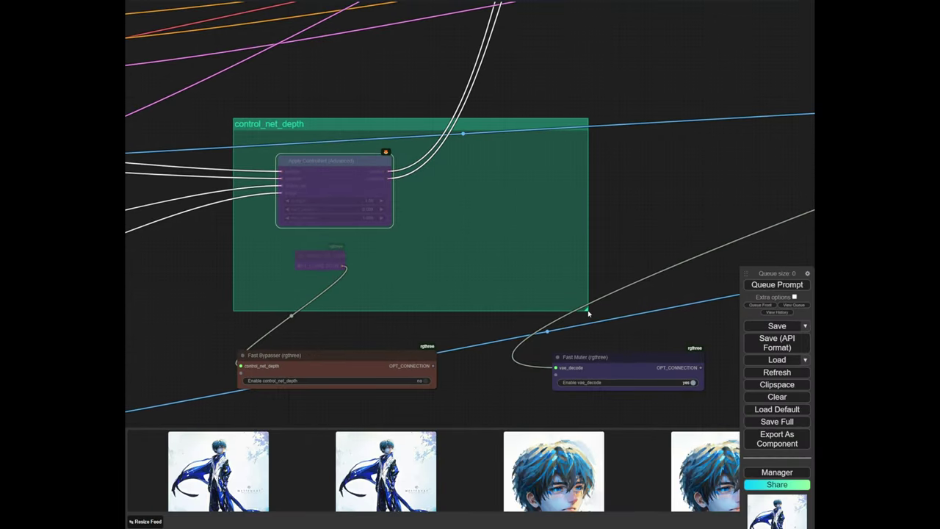
{"action": "scroll", "coordinate": [264, 177], "scroll_direction": "down", "scroll_amount": 3}
{"action": "left_click_drag", "start_coordinate": [221, 179], "coordinate": [548, 320]}
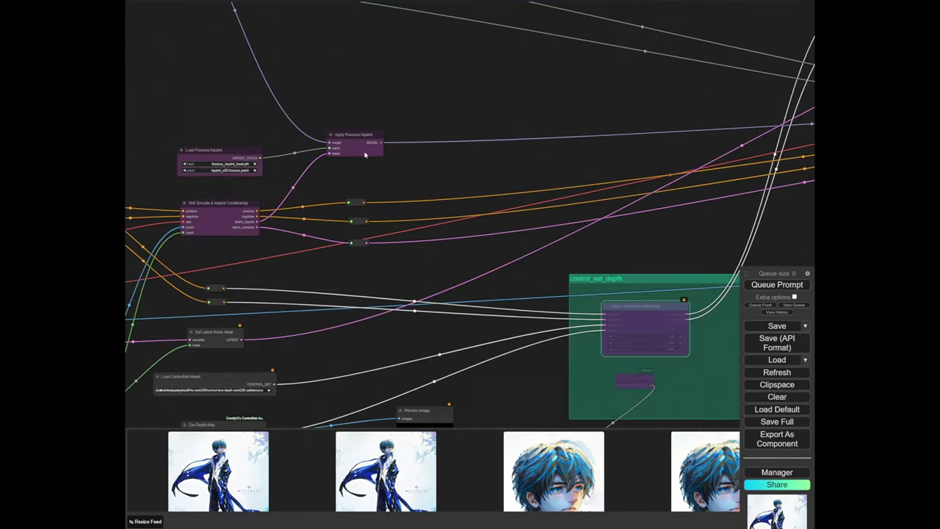
Enable control_net_depth in the Fast Bypasser and duplicate Apply ControlNet (Advanced) with its input connections inside the group
{"action": "left_click_drag", "start_coordinate": [559, 242], "coordinate": [292, 71]}
{"action": "scroll", "coordinate": [384, 133], "scroll_direction": "up", "scroll_amount": 3}
{"action": "left_click", "coordinate": [467, 354]}
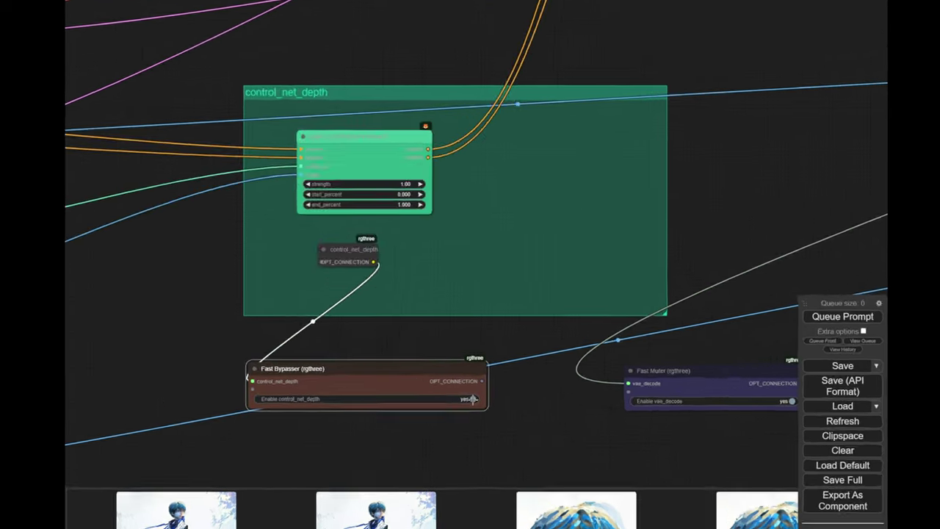
{"action": "left_click", "coordinate": [405, 161]}
{"action": "key", "text": "ctrl+shift+v"}
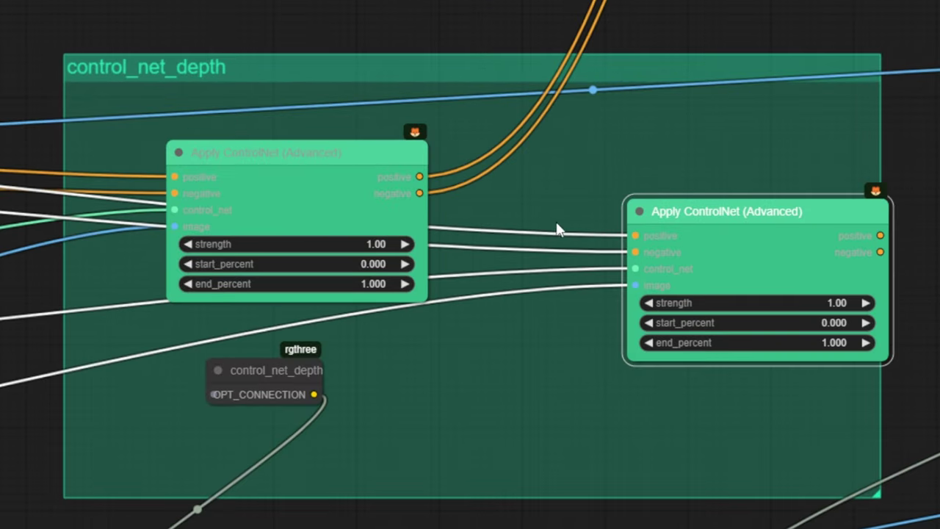
Place the duplicated Apply ControlNet (Advanced) beside the original and feed its positive and negative inputs from the inpaint conditioning reroutes
{"action": "left_click_drag", "start_coordinate": [328, 193], "coordinate": [319, 208]}
{"action": "left_click_drag", "start_coordinate": [769, 231], "coordinate": [691, 214]}
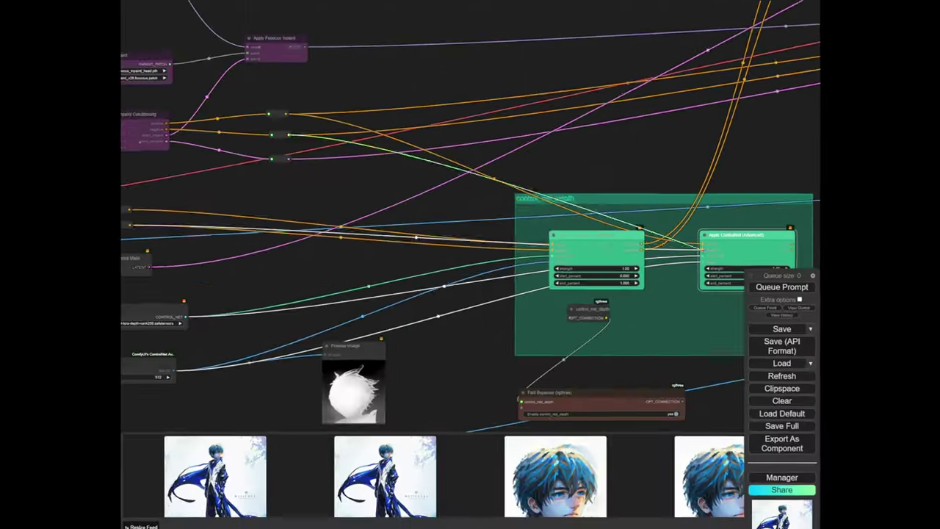
{"action": "left_click_drag", "start_coordinate": [288, 135], "coordinate": [703, 249]}
{"action": "left_click_drag", "start_coordinate": [343, 161], "coordinate": [562, 179]}
{"action": "left_click_drag", "start_coordinate": [547, 211], "coordinate": [213, 151]}
{"action": "left_click_drag", "start_coordinate": [690, 187], "coordinate": [363, 193]}
Route the duplicated Apply ControlNet's positive and negative outputs through two reroutes into the lower KSampler
{"action": "scroll", "coordinate": [363, 193], "scroll_direction": "up", "scroll_amount": 4}
{"action": "scroll", "coordinate": [375, 179], "scroll_direction": "down", "scroll_amount": 8}
{"action": "left_click_drag", "start_coordinate": [409, 140], "coordinate": [386, 285]}
{"action": "scroll", "coordinate": [611, 208], "scroll_direction": "up", "scroll_amount": 4}
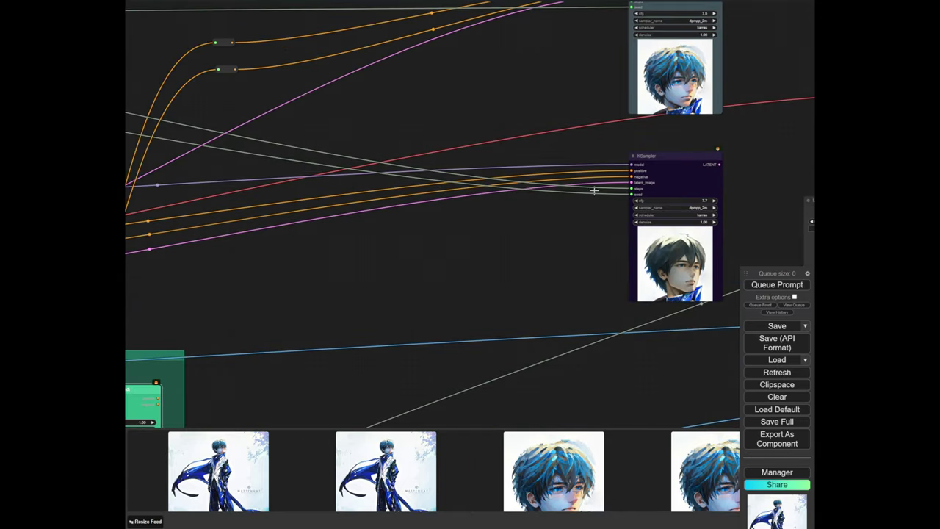
{"action": "double_click", "coordinate": [361, 266]}
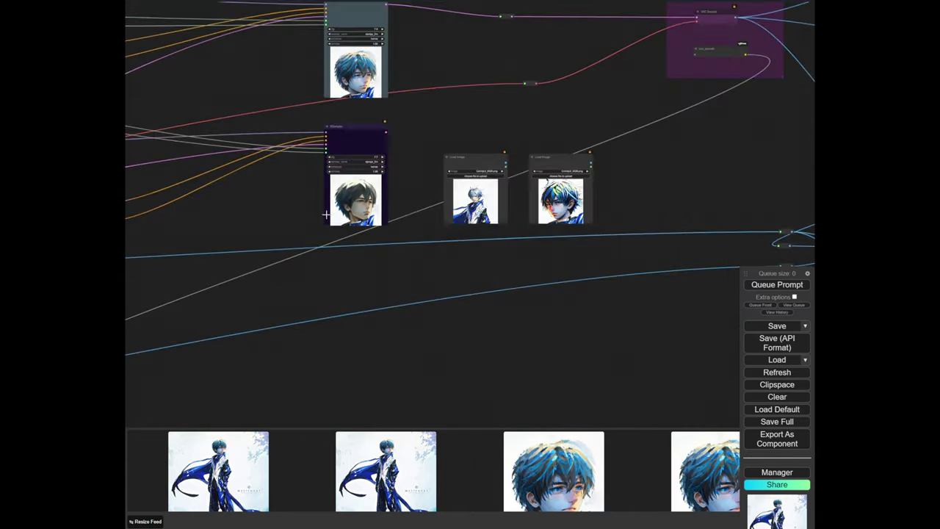
{"action": "left_click_drag", "start_coordinate": [325, 215], "coordinate": [544, 196]}
{"action": "left_click_drag", "start_coordinate": [321, 277], "coordinate": [367, 264]}
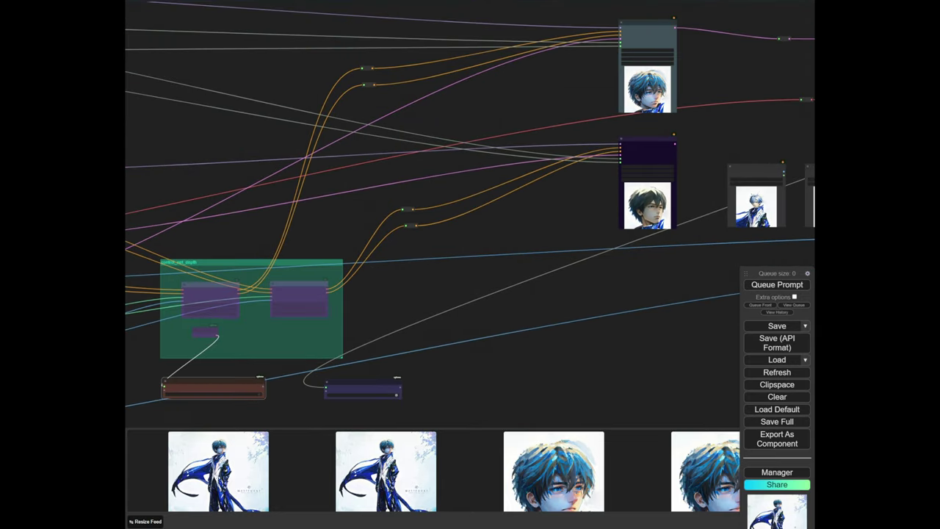
Connect the lower KSampler's LATENT output to the reroute feeding the VAE decode group
{"action": "left_click_drag", "start_coordinate": [664, 132], "coordinate": [345, 206]}
{"action": "scroll", "coordinate": [410, 180], "scroll_direction": "up", "scroll_amount": 6}
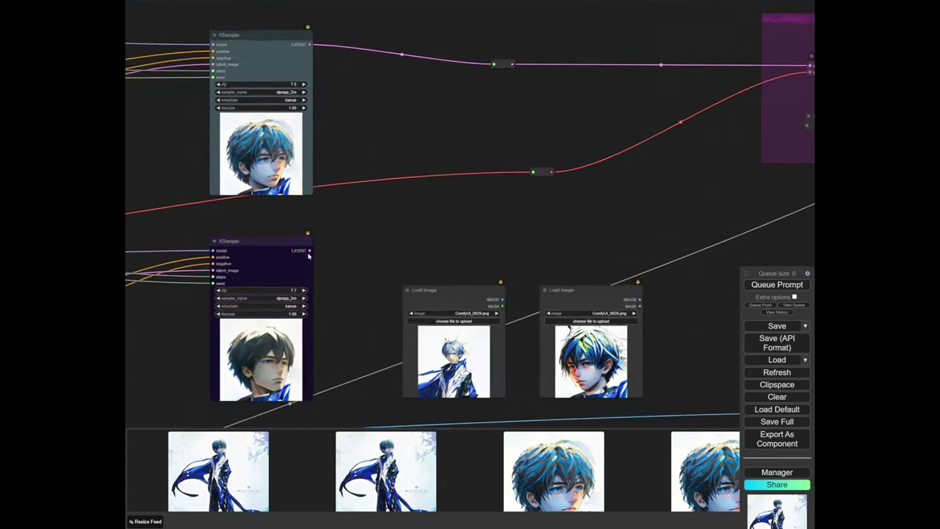
{"action": "left_click_drag", "start_coordinate": [309, 250], "coordinate": [503, 64]}
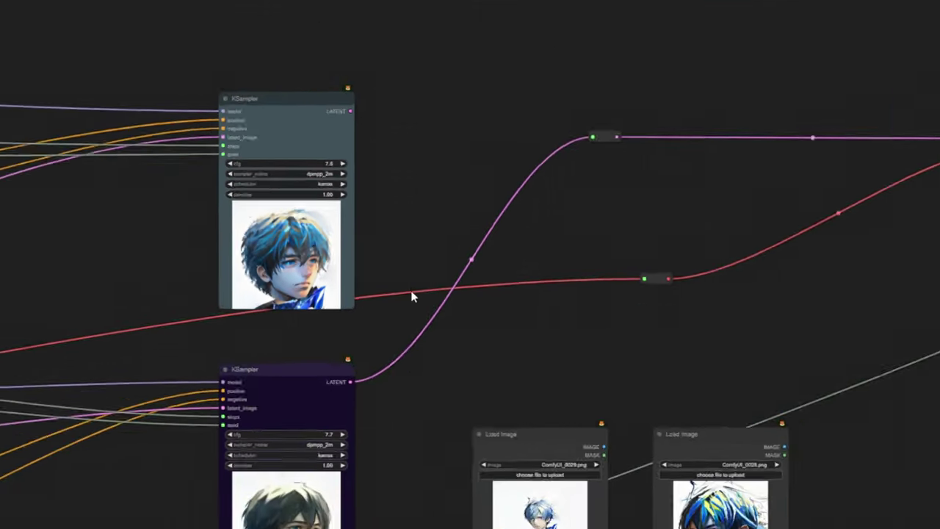
Examine the lower KSampler's result and trace the nodes back through the ControlNet group to the depth and masked-fill previews
{"action": "scroll", "coordinate": [411, 296], "scroll_direction": "down", "scroll_amount": 1}
{"action": "left_click_drag", "start_coordinate": [400, 312], "coordinate": [612, 206]}
{"action": "scroll", "coordinate": [556, 259], "scroll_direction": "up", "scroll_amount": 4}
{"action": "mouse_move", "coordinate": [556, 261]}
{"action": "left_mouse_down"}
{"action": "mouse_move", "coordinate": [551, 268]}
{"action": "mouse_move", "coordinate": [551, 259]}
{"action": "left_mouse_up"}
{"action": "scroll", "coordinate": [382, 314], "scroll_direction": "down", "scroll_amount": 5}
{"action": "left_click_drag", "start_coordinate": [240, 351], "coordinate": [581, 208]}
{"action": "scroll", "coordinate": [338, 322], "scroll_direction": "down", "scroll_amount": 4}
{"action": "scroll", "coordinate": [152, 384], "scroll_direction": "up", "scroll_amount": 5}
{"action": "left_click_drag", "start_coordinate": [152, 384], "coordinate": [342, 379]}
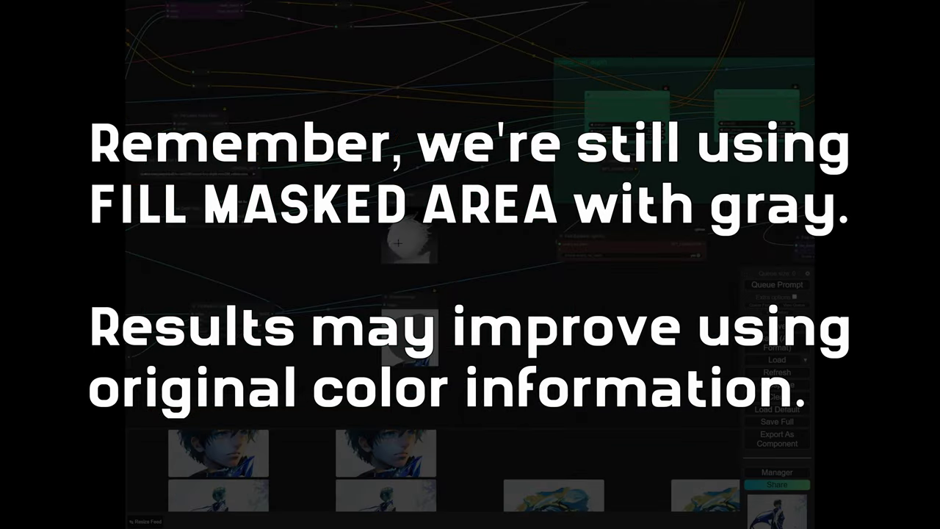
Disable control_net_depth in the Fast Bypasser and go to the samplers' results
{"action": "scroll", "coordinate": [405, 243], "scroll_direction": "up", "scroll_amount": 10}
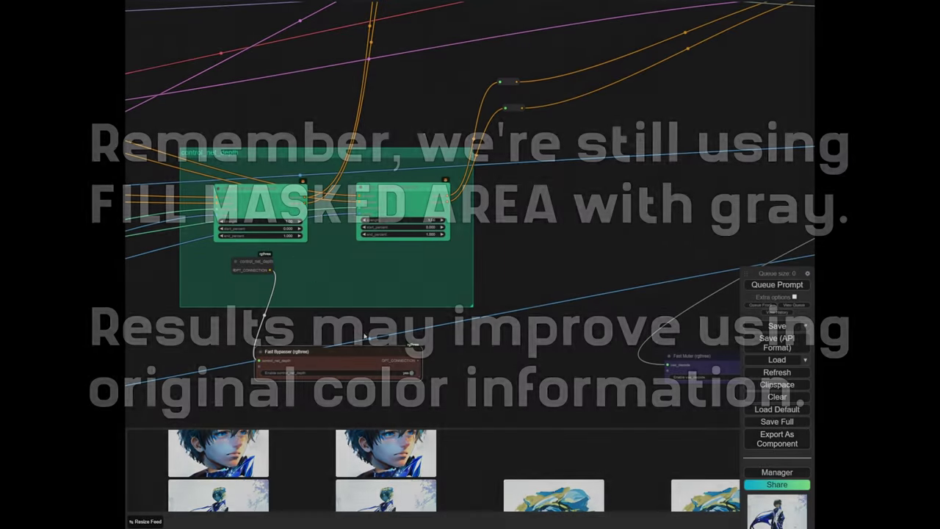
{"action": "left_click", "coordinate": [409, 373]}
{"action": "left_click_drag", "start_coordinate": [588, 151], "coordinate": [303, 295]}
{"action": "left_click_drag", "start_coordinate": [537, 155], "coordinate": [537, 153]}
{"action": "scroll", "coordinate": [371, 209], "scroll_direction": "down", "scroll_amount": 2}
Reconnect the upper KSampler's LATENT output to the reroute feeding the VAE decode group in place of the lower KSampler's
{"action": "left_click_drag", "start_coordinate": [342, 210], "coordinate": [650, 206]}
{"action": "left_click_drag", "start_coordinate": [477, 184], "coordinate": [166, 237]}
{"action": "scroll", "coordinate": [507, 110], "scroll_direction": "up", "scroll_amount": 5}
{"action": "left_click_drag", "start_coordinate": [573, 44], "coordinate": [297, 147]}
{"action": "left_click_drag", "start_coordinate": [289, 142], "coordinate": [318, 141]}
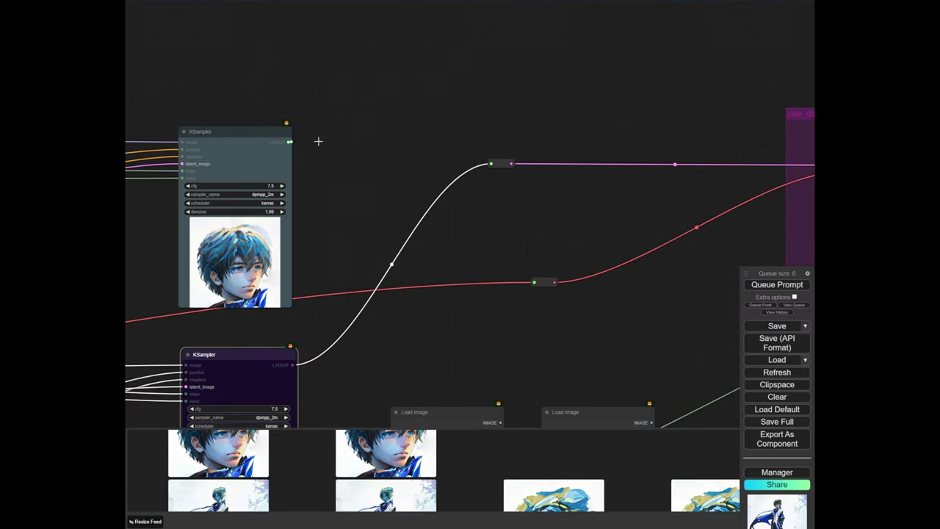
{"action": "left_click_drag", "start_coordinate": [494, 161], "coordinate": [493, 163]}
{"action": "scroll", "coordinate": [462, 193], "scroll_direction": "up", "scroll_amount": 4}
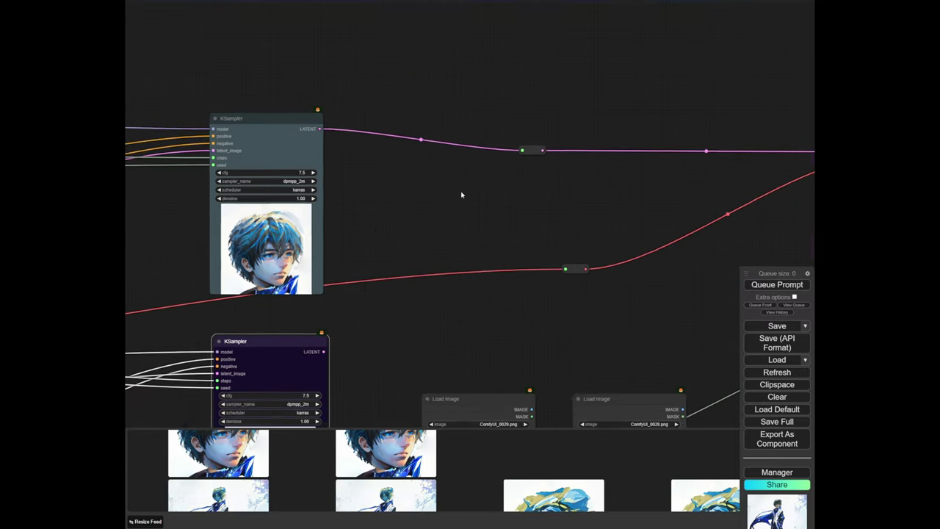
{"action": "left_click_drag", "start_coordinate": [402, 276], "coordinate": [392, 275]}
{"action": "scroll", "coordinate": [450, 197], "scroll_direction": "down", "scroll_amount": 6}
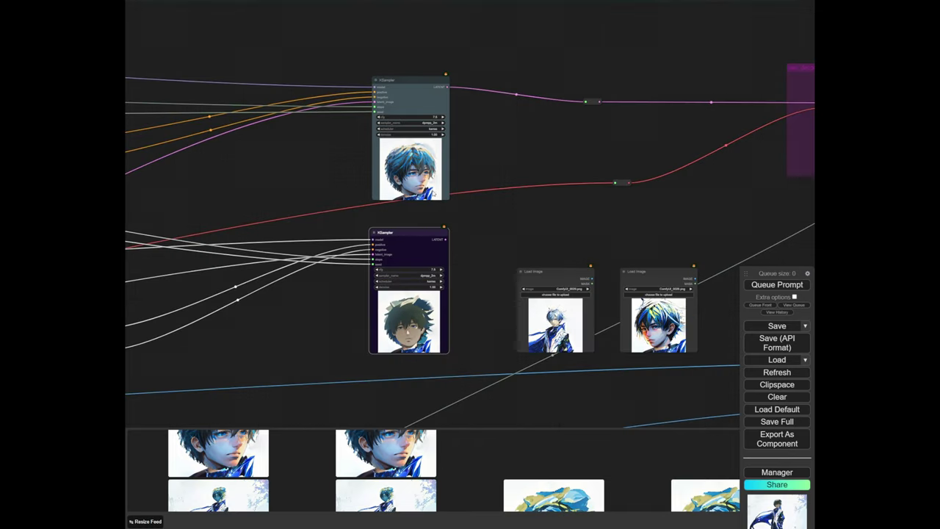
Set the fill mode of Fill Masked Area to telea
{"action": "left_click_drag", "start_coordinate": [422, 91], "coordinate": [415, 83]}
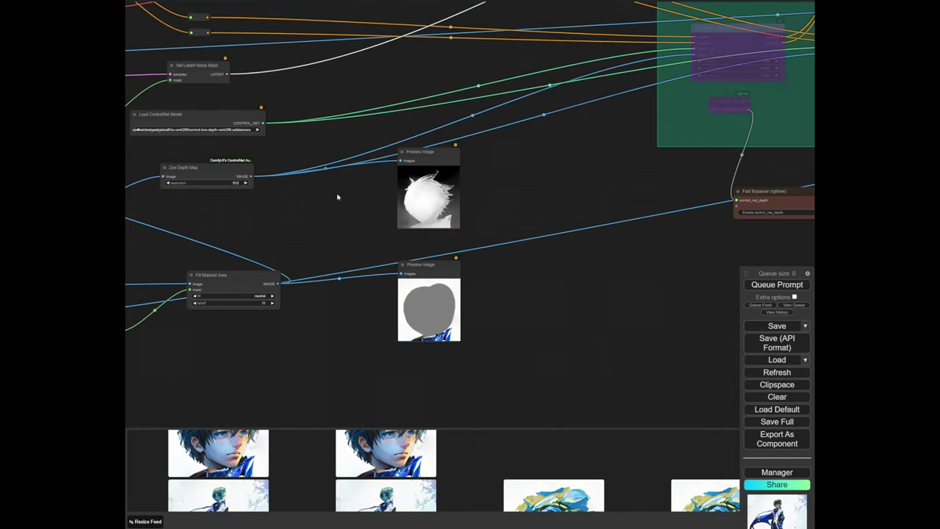
{"action": "left_click_drag", "start_coordinate": [337, 197], "coordinate": [403, 226]}
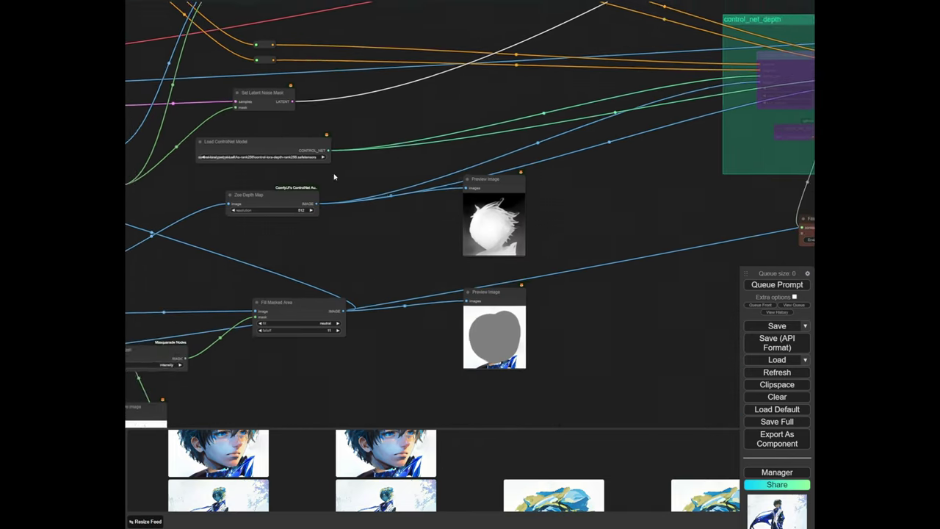
{"action": "scroll", "coordinate": [403, 226], "scroll_direction": "up", "scroll_amount": 1}
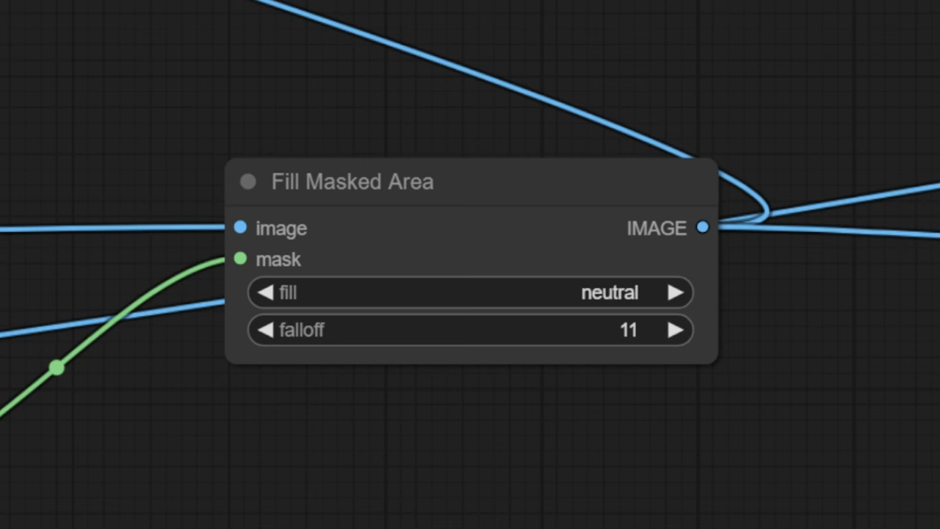
{"action": "left_click", "coordinate": [552, 286]}
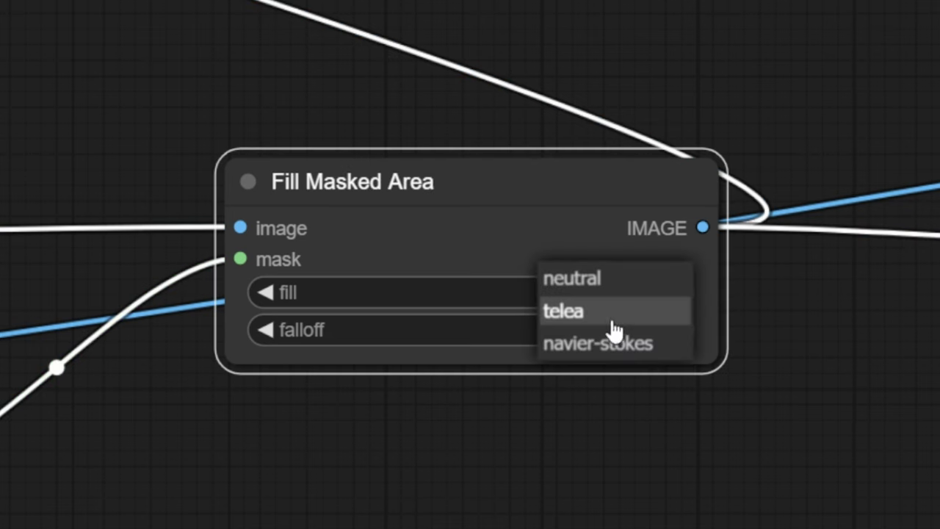
{"action": "left_click", "coordinate": [785, 322]}
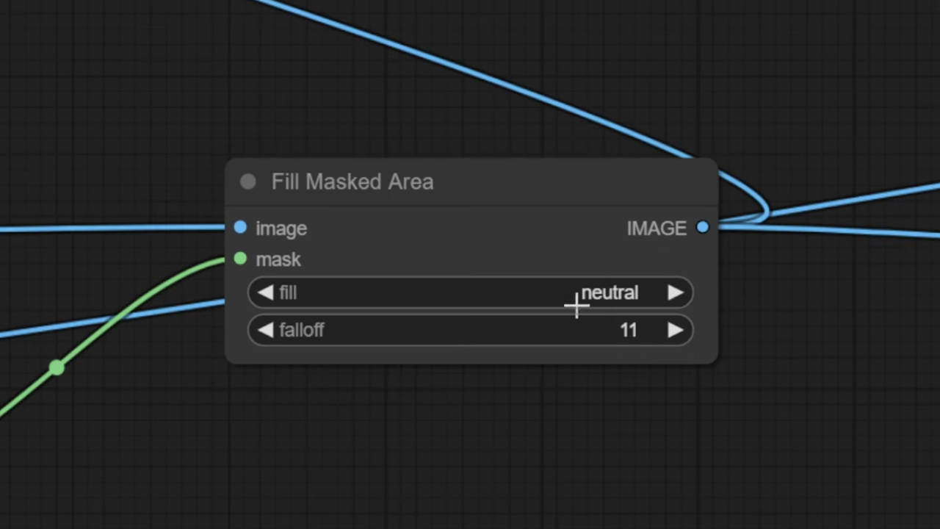
{"action": "left_click", "coordinate": [498, 293]}
{"action": "left_click", "coordinate": [562, 319]}
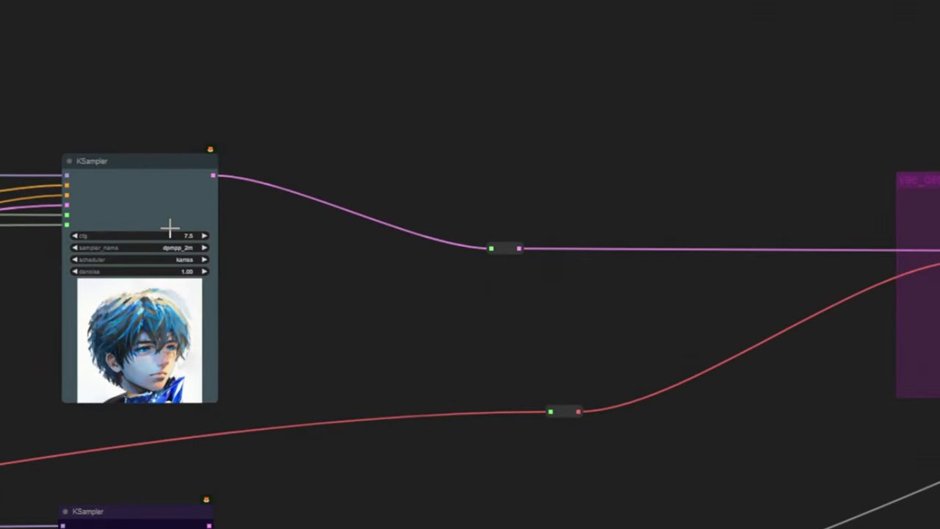
Read the error raised by the masked fill node about supported image formats and close it
{"action": "left_click_drag", "start_coordinate": [378, 262], "coordinate": [380, 262]}
{"action": "scroll", "coordinate": [704, 255], "scroll_direction": "down", "scroll_amount": 2}
{"action": "left_click_drag", "start_coordinate": [665, 379], "coordinate": [602, 293]}
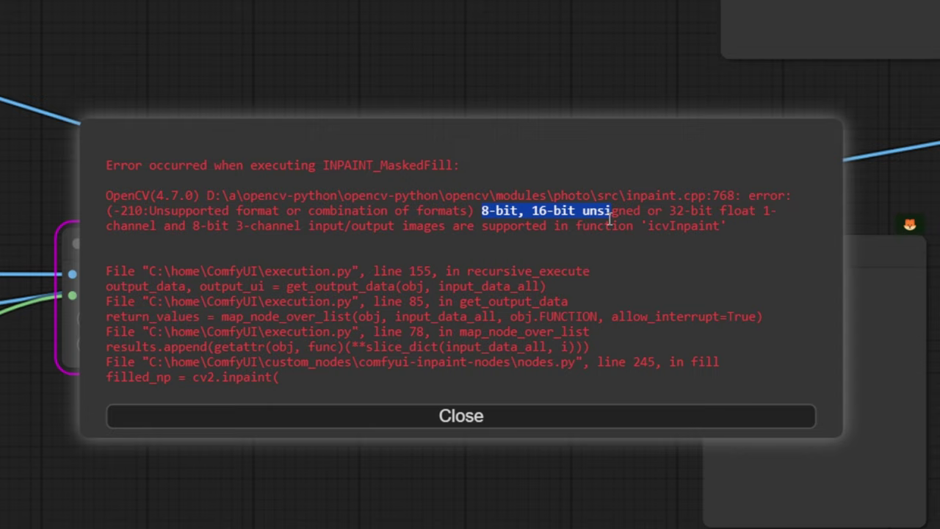
{"action": "left_click_drag", "start_coordinate": [715, 215], "coordinate": [304, 247]}
{"action": "left_click", "coordinate": [273, 220]}
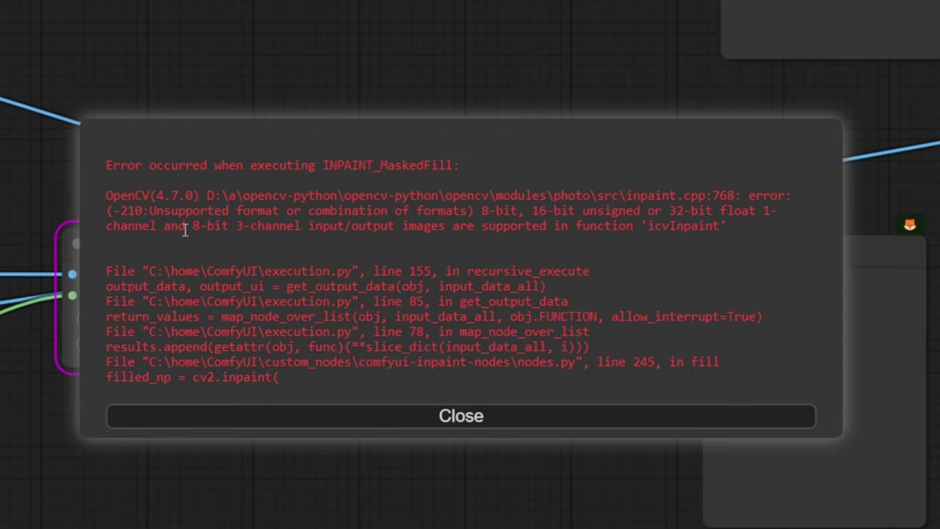
{"action": "left_click", "coordinate": [462, 415]}
Trace the image input of Fill Masked Area back to the Cut By Mask node
{"action": "left_click", "coordinate": [397, 276]}
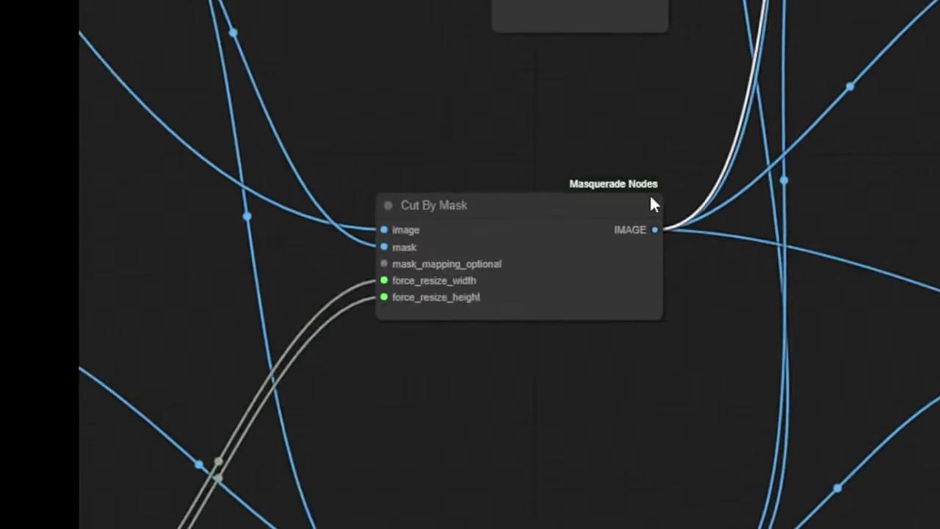
{"action": "scroll", "coordinate": [531, 235], "scroll_direction": "up", "scroll_amount": 3}
{"action": "left_click", "coordinate": [526, 229]}
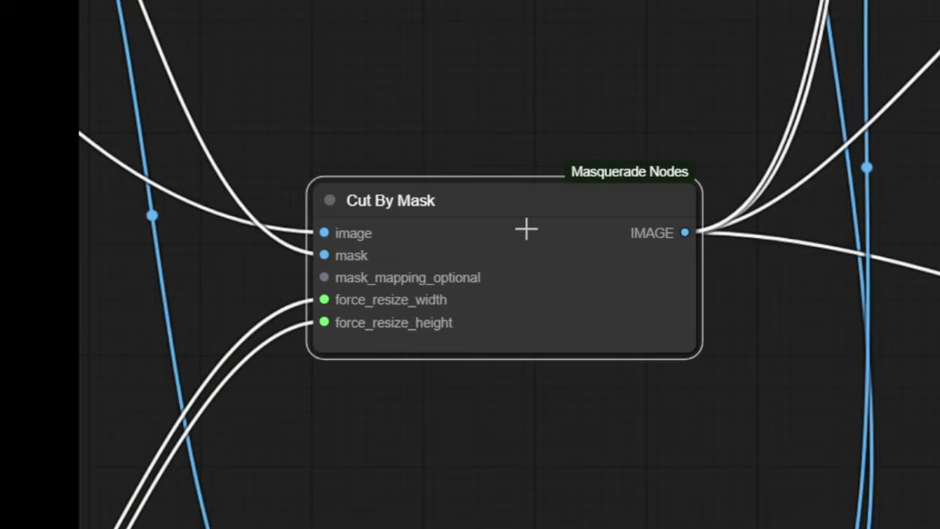
{"action": "left_click_drag", "start_coordinate": [526, 229], "coordinate": [492, 231]}
{"action": "left_click_drag", "start_coordinate": [930, 1], "coordinate": [466, 318]}
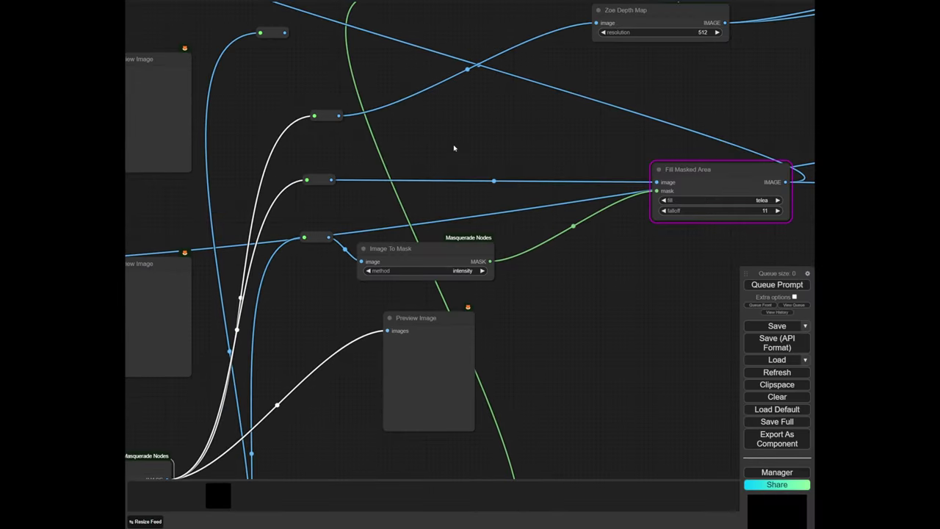
{"action": "left_click", "coordinate": [457, 138]}
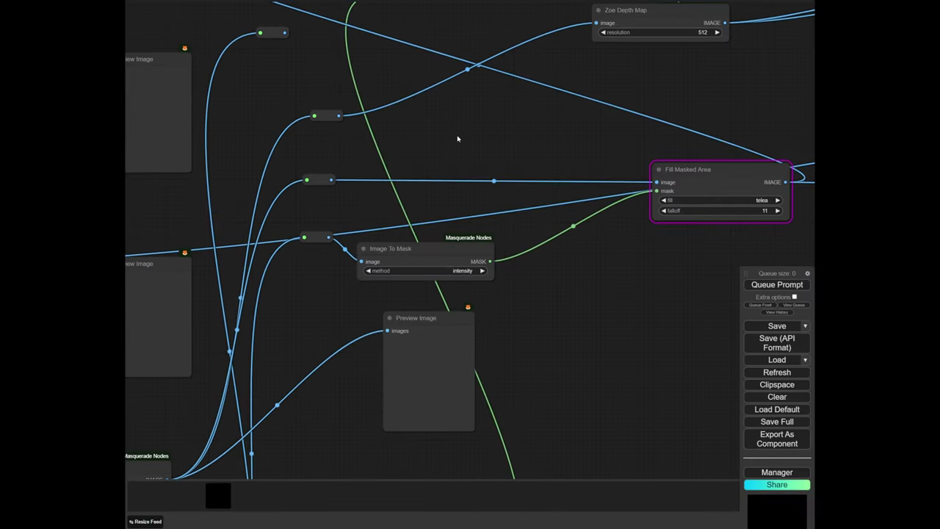
Duplicate the Images to RGB node and place the copy near Fill Masked Area
{"action": "left_click_drag", "start_coordinate": [458, 139], "coordinate": [454, 306]}
{"action": "scroll", "coordinate": [454, 306], "scroll_direction": "down", "scroll_amount": 2}
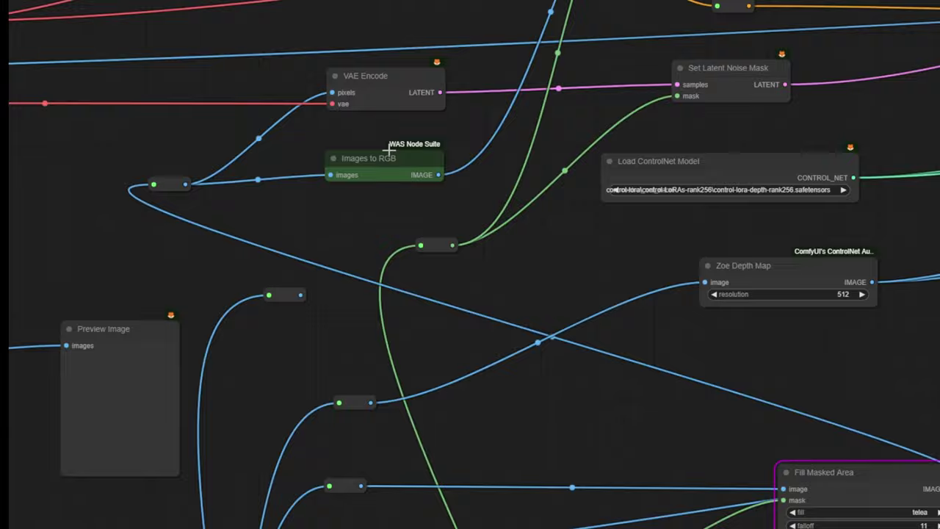
{"action": "left_click", "coordinate": [368, 127]}
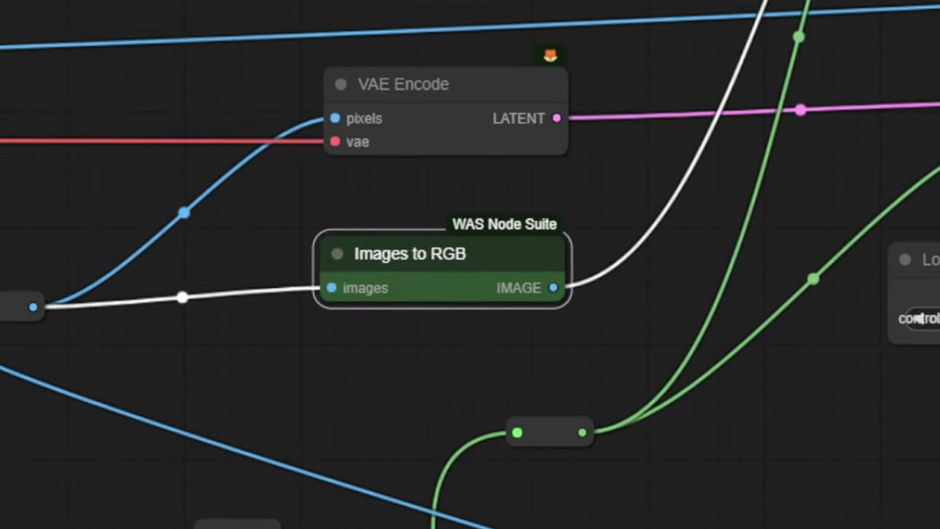
{"action": "key", "text": "ctrl+c"}
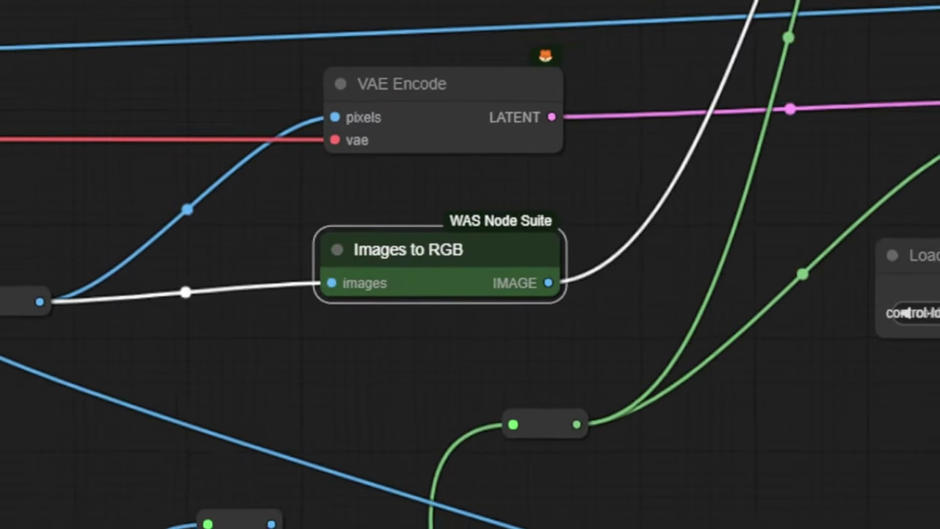
{"action": "left_click", "coordinate": [471, 348]}
{"action": "key", "text": "ctrl+v"}
{"action": "left_click_drag", "start_coordinate": [523, 296], "coordinate": [516, 232]}
{"action": "scroll", "coordinate": [515, 232], "scroll_direction": "up", "scroll_amount": 1}
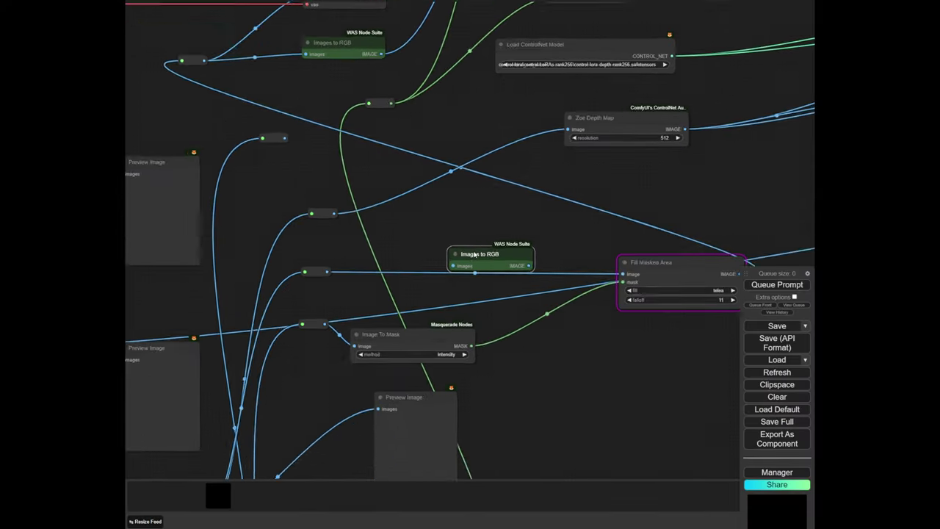
Insert the copied Images to RGB node between the image reroute and the image input of Fill Masked Area
{"action": "scroll", "coordinate": [474, 254], "scroll_direction": "up", "scroll_amount": 4}
{"action": "left_click_drag", "start_coordinate": [474, 254], "coordinate": [452, 231]}
{"action": "left_click_drag", "start_coordinate": [259, 282], "coordinate": [421, 249]}
{"action": "scroll", "coordinate": [421, 249], "scroll_direction": "up", "scroll_amount": 1}
{"action": "left_click_drag", "start_coordinate": [620, 244], "coordinate": [456, 261]}
{"action": "left_click_drag", "start_coordinate": [381, 264], "coordinate": [558, 308]}
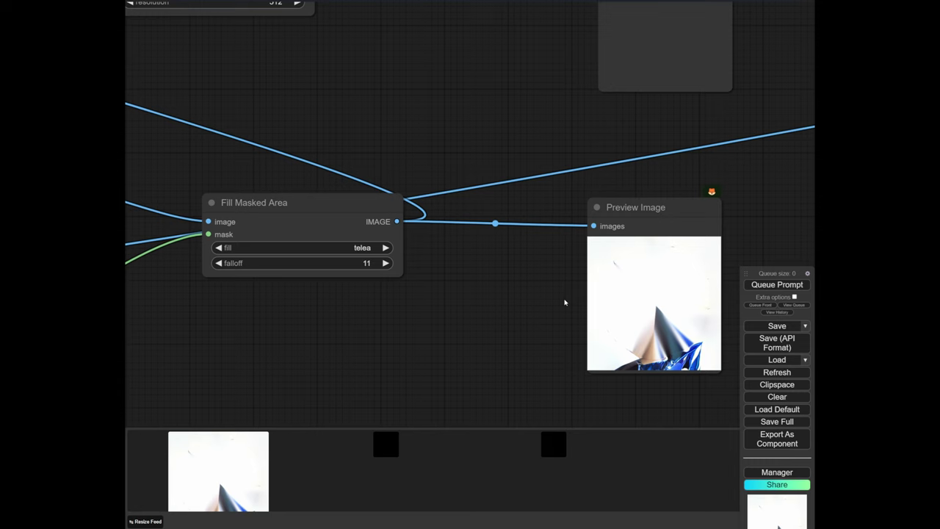
Adjust the falloff of Fill Masked Area, trying 116 before settling on 3
{"action": "scroll", "coordinate": [301, 249], "scroll_direction": "up", "scroll_amount": 1}
{"action": "left_click_drag", "start_coordinate": [514, 303], "coordinate": [448, 276]}
{"action": "scroll", "coordinate": [289, 241], "scroll_direction": "down", "scroll_amount": 1}
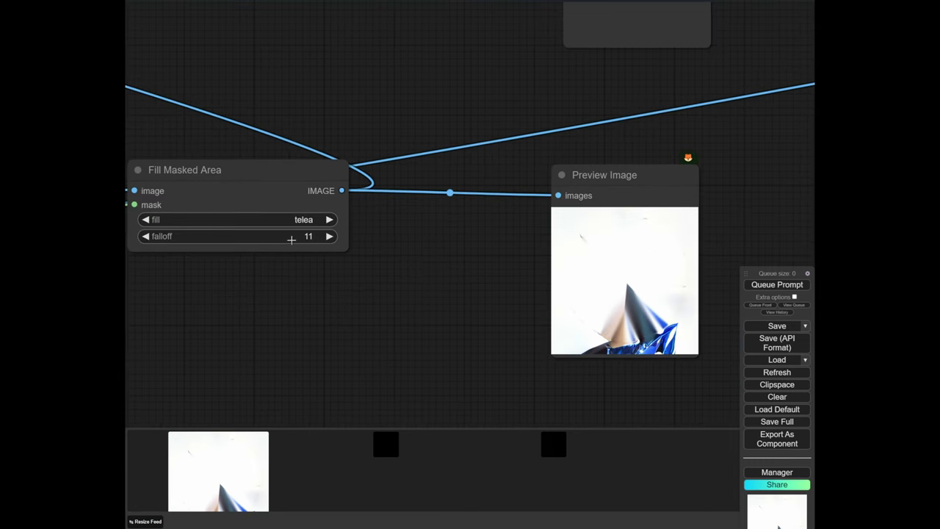
{"action": "left_click_drag", "start_coordinate": [291, 239], "coordinate": [278, 239]}
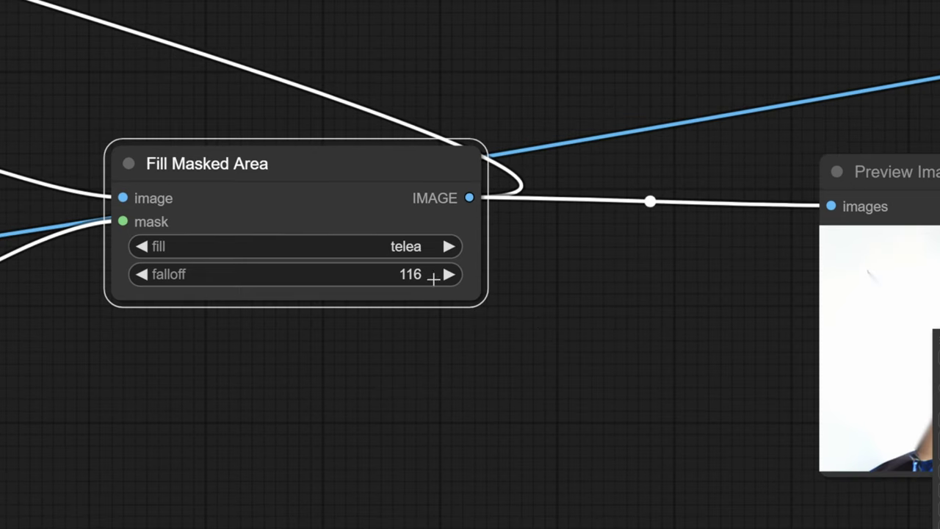
{"action": "left_click", "coordinate": [274, 256]}
{"action": "left_click", "coordinate": [282, 290]}
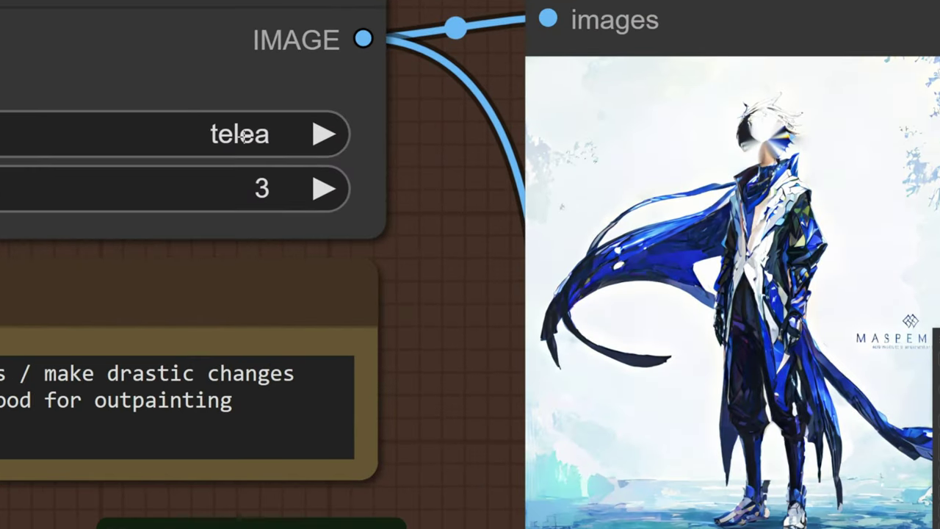
Set the fill mode of Fill Masked Area to navier-stokes and examine the upper KSampler's image
{"action": "left_click", "coordinate": [111, 157]}
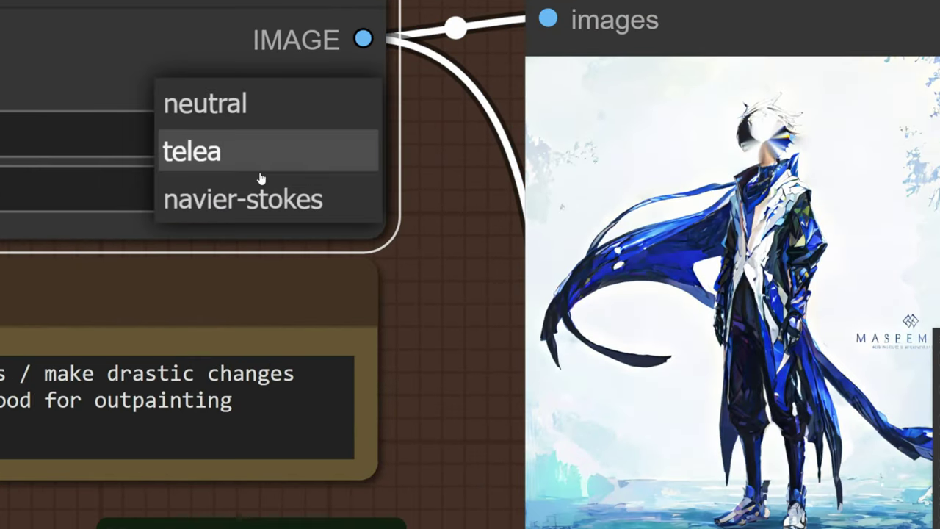
{"action": "left_click", "coordinate": [126, 207]}
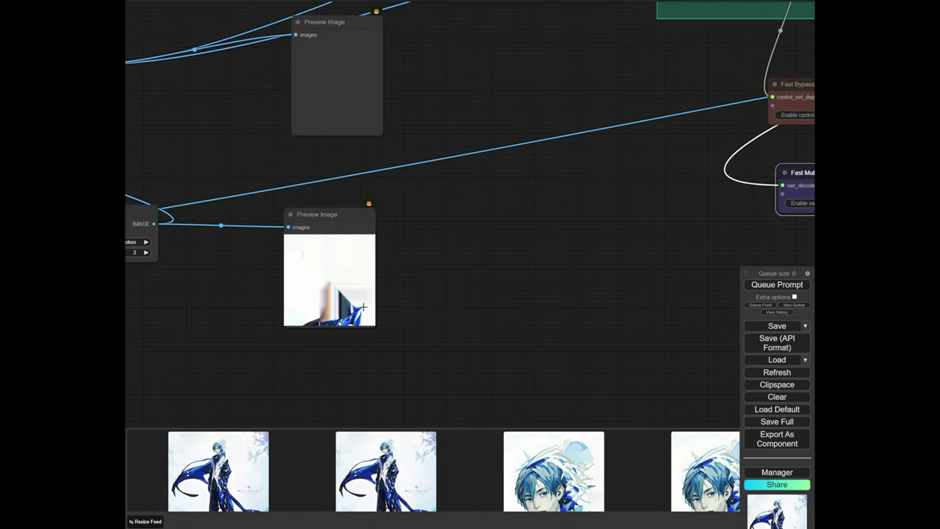
{"action": "scroll", "coordinate": [579, 145], "scroll_direction": "down", "scroll_amount": 5}
{"action": "left_click_drag", "start_coordinate": [690, 77], "coordinate": [389, 237]}
{"action": "left_click_drag", "start_coordinate": [705, 102], "coordinate": [387, 174]}
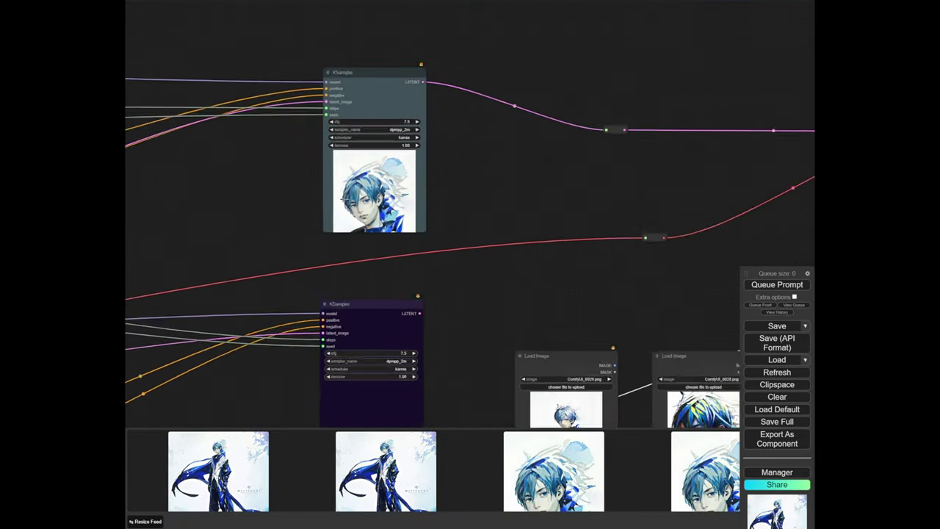
{"action": "scroll", "coordinate": [387, 174], "scroll_direction": "up", "scroll_amount": 5}
{"action": "left_click_drag", "start_coordinate": [470, 238], "coordinate": [352, 159]}
{"action": "scroll", "coordinate": [353, 160], "scroll_direction": "down", "scroll_amount": 2}
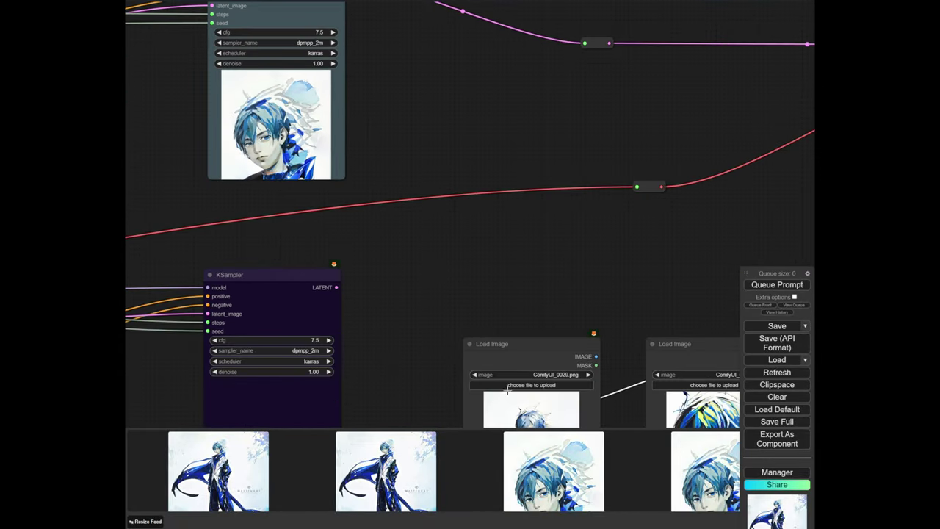
Place the Load Image node with ComfyUI_0029.png beside the upper KSampler to compare the two images, and move it back
{"action": "left_click_drag", "start_coordinate": [528, 360], "coordinate": [440, 47]}
{"action": "scroll", "coordinate": [440, 47], "scroll_direction": "up", "scroll_amount": 5}
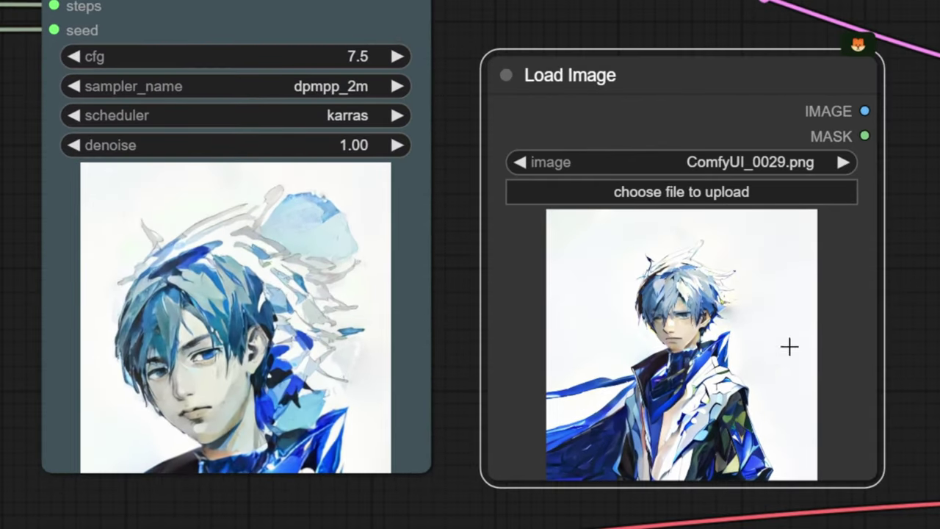
{"action": "left_click_drag", "start_coordinate": [678, 322], "coordinate": [397, 498]}
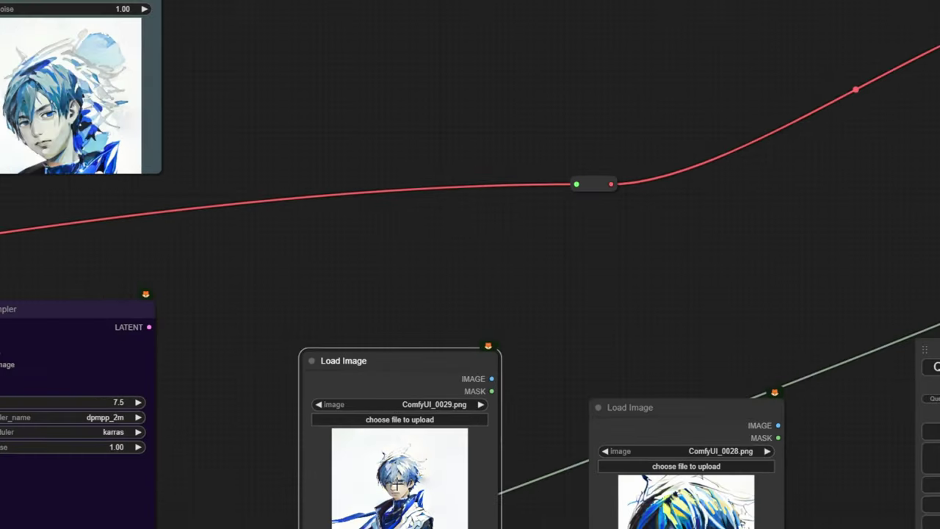
{"action": "scroll", "coordinate": [507, 378], "scroll_direction": "down", "scroll_amount": 2}
{"action": "scroll", "coordinate": [254, 136], "scroll_direction": "up", "scroll_amount": 7}
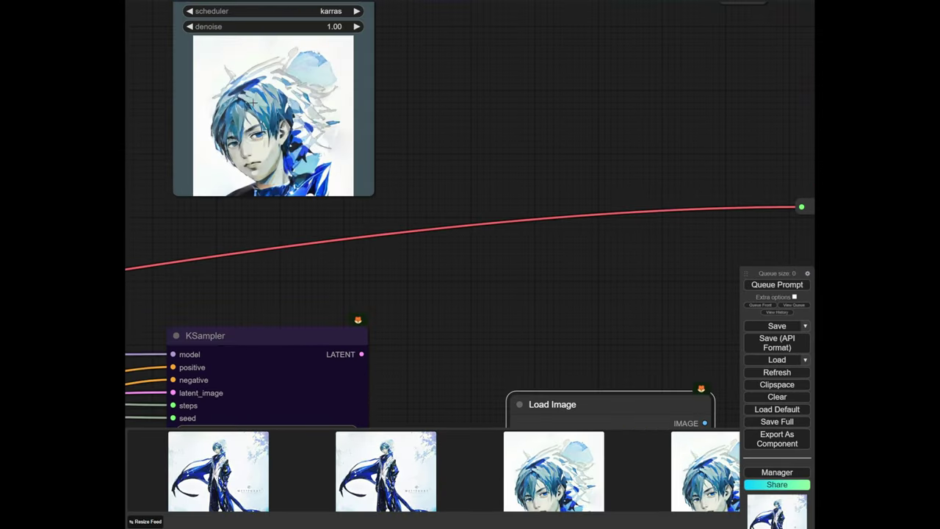
Compare the upper KSampler's image with the ComfyUI_0028.png Load Image node placed beside it, and return the node
{"action": "scroll", "coordinate": [439, 237], "scroll_direction": "down", "scroll_amount": 5}
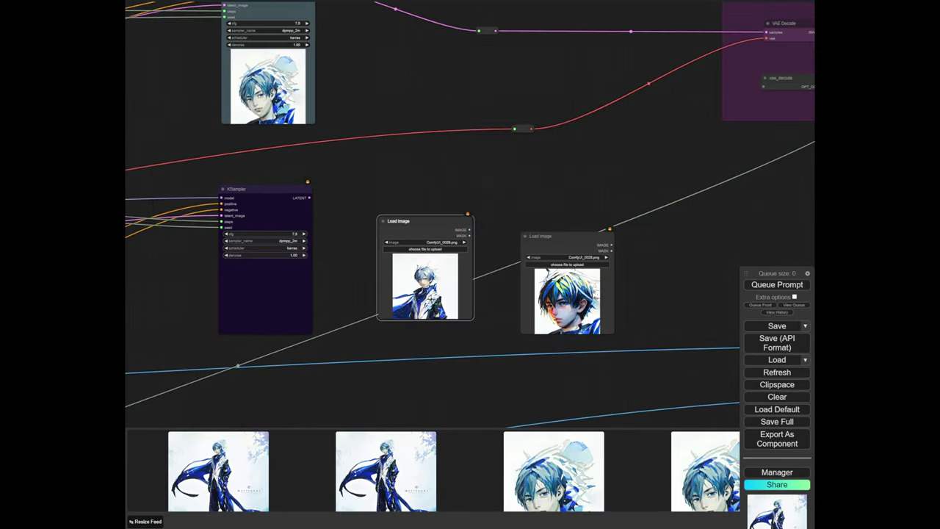
{"action": "left_click_drag", "start_coordinate": [565, 308], "coordinate": [359, 90]}
{"action": "scroll", "coordinate": [359, 89], "scroll_direction": "up", "scroll_amount": 5}
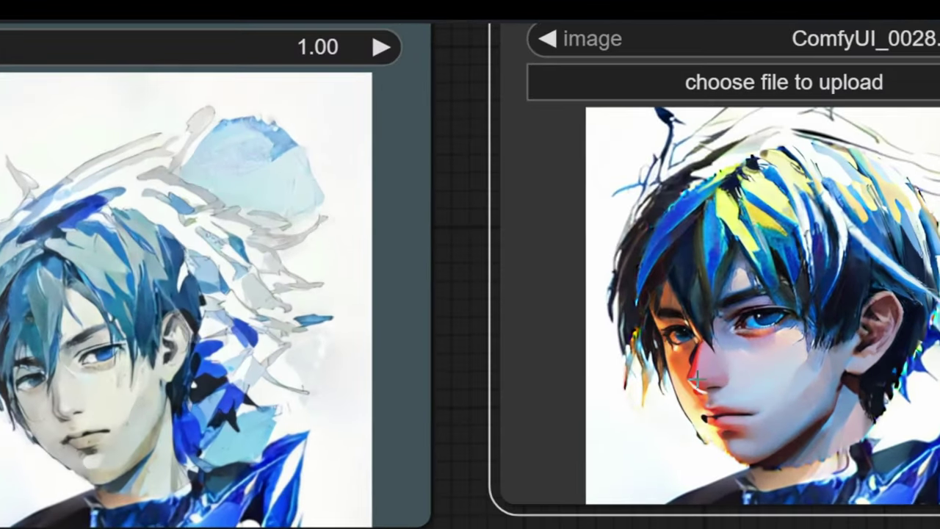
{"action": "left_click_drag", "start_coordinate": [201, 323], "coordinate": [218, 304]}
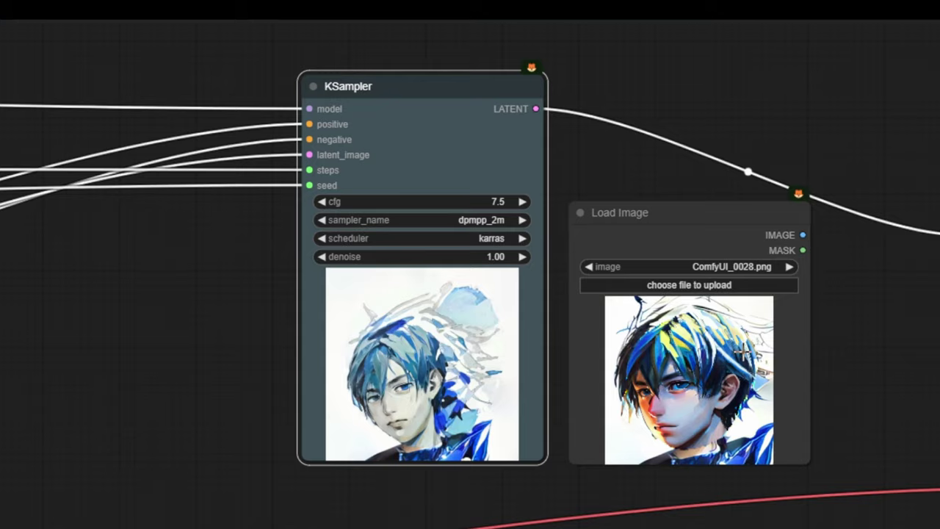
{"action": "left_click_drag", "start_coordinate": [902, 526], "coordinate": [724, 391]}
{"action": "scroll", "coordinate": [724, 391], "scroll_direction": "down", "scroll_amount": 10}
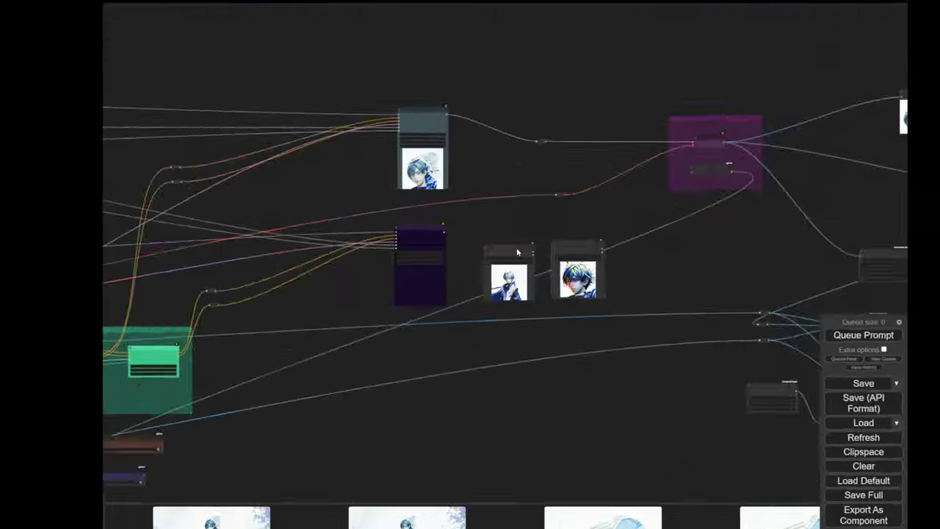
Review the Fill Masked Area node's connections and preview, along with the Fast Bypasser and Fast Muter nodes
{"action": "left_click_drag", "start_coordinate": [228, 312], "coordinate": [441, 238]}
{"action": "scroll", "coordinate": [318, 240], "scroll_direction": "up", "scroll_amount": 9}
{"action": "left_click_drag", "start_coordinate": [191, 263], "coordinate": [510, 148]}
{"action": "left_click_drag", "start_coordinate": [273, 267], "coordinate": [406, 176]}
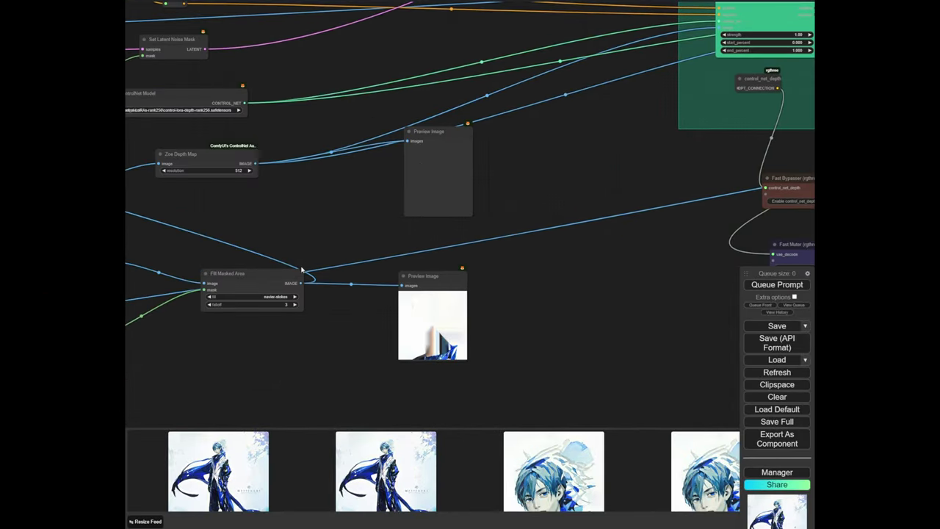
{"action": "scroll", "coordinate": [269, 267], "scroll_direction": "up", "scroll_amount": 5}
{"action": "left_click_drag", "start_coordinate": [263, 275], "coordinate": [255, 270]}
{"action": "scroll", "coordinate": [301, 259], "scroll_direction": "down", "scroll_amount": 5}
{"action": "left_click_drag", "start_coordinate": [370, 227], "coordinate": [553, 176]}
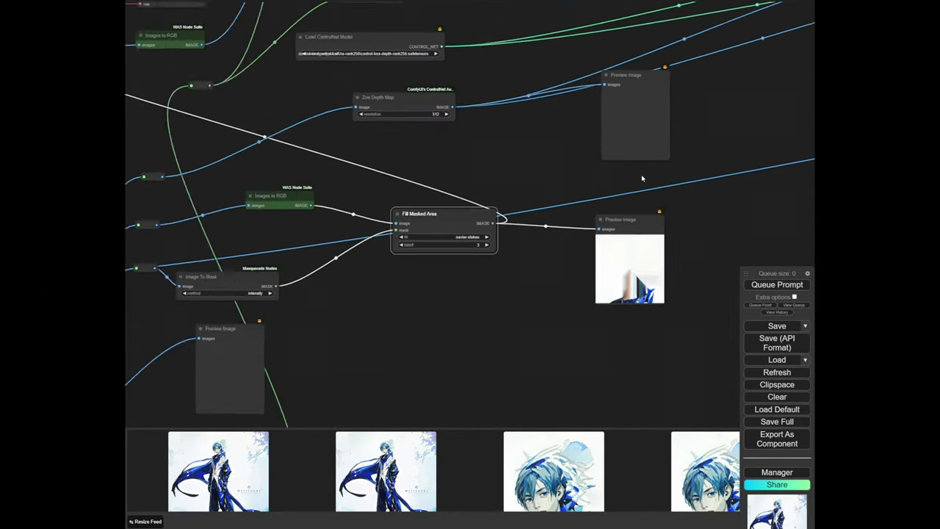
{"action": "left_click_drag", "start_coordinate": [642, 176], "coordinate": [463, 250]}
{"action": "scroll", "coordinate": [463, 250], "scroll_direction": "up", "scroll_amount": 5}
{"action": "scroll", "coordinate": [579, 278], "scroll_direction": "up", "scroll_amount": 3}
{"action": "left_click", "coordinate": [581, 290]}
{"action": "scroll", "coordinate": [392, 225], "scroll_direction": "down", "scroll_amount": 10}
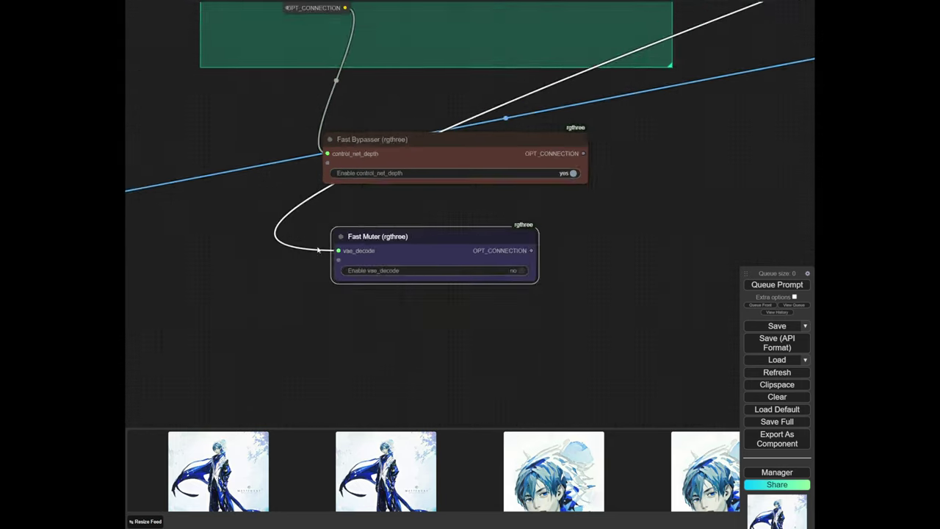
{"action": "left_click_drag", "start_coordinate": [249, 254], "coordinate": [563, 186]}
{"action": "left_click_drag", "start_coordinate": [355, 220], "coordinate": [417, 232]}
{"action": "scroll", "coordinate": [297, 207], "scroll_direction": "up", "scroll_amount": 3}
{"action": "scroll", "coordinate": [297, 208], "scroll_direction": "up", "scroll_amount": 2}
{"action": "left_click", "coordinate": [301, 209]}
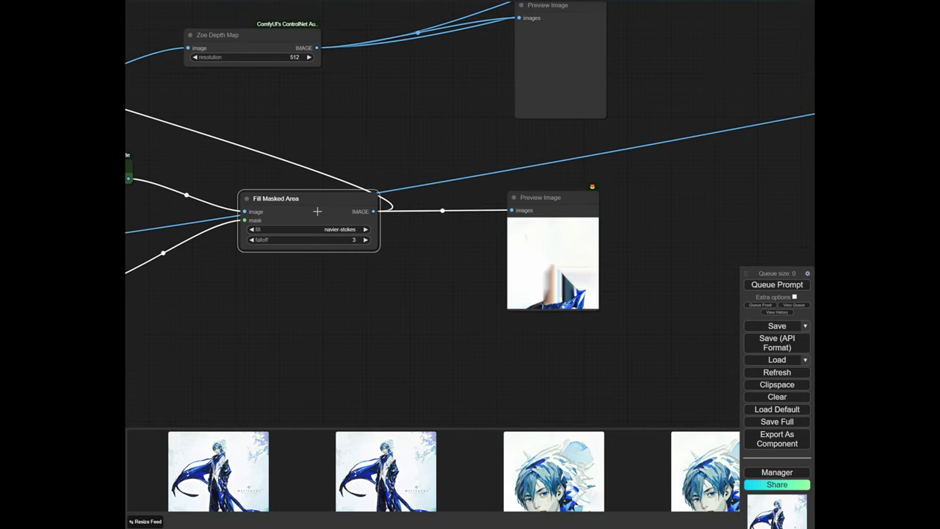
{"action": "left_click_drag", "start_coordinate": [344, 293], "coordinate": [371, 255]}
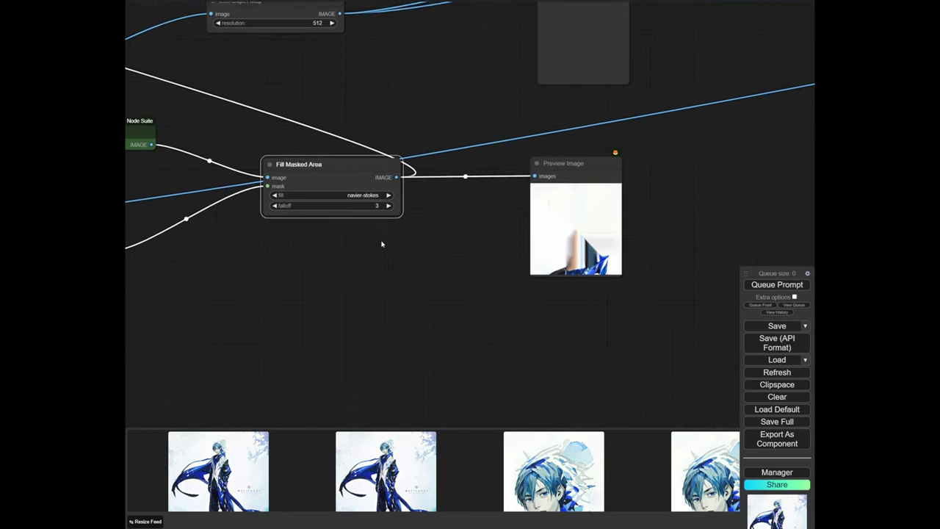
{"action": "double_click", "coordinate": [304, 332]}
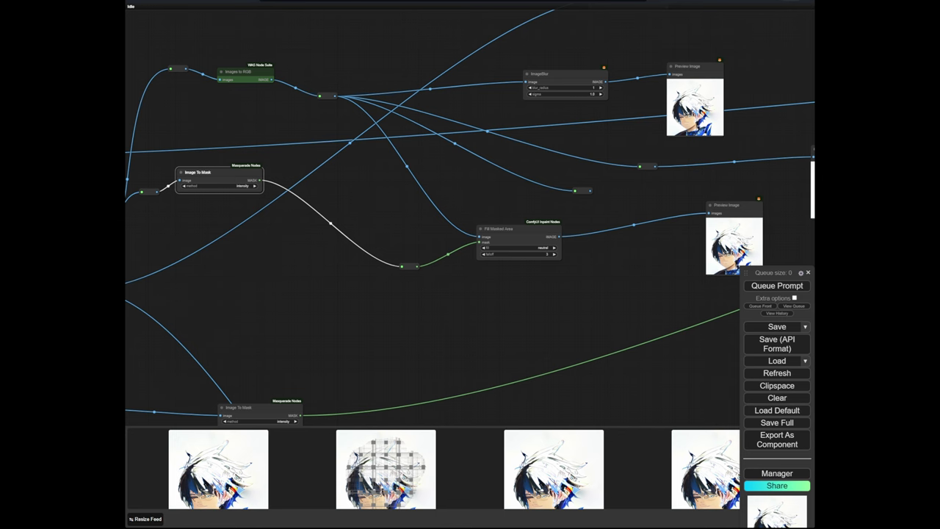
Trace the mask path from Image To Mask into Fill Masked Area and examine the resulting preview image
{"action": "scroll", "coordinate": [191, 227], "scroll_direction": "down", "scroll_amount": 1}
{"action": "left_click_drag", "start_coordinate": [192, 228], "coordinate": [277, 235]}
{"action": "scroll", "coordinate": [279, 194], "scroll_direction": "up", "scroll_amount": 5}
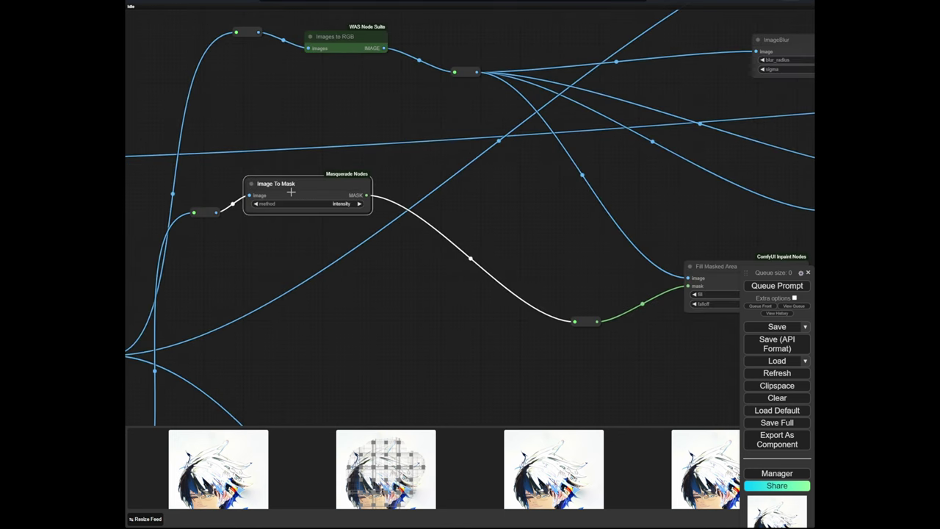
{"action": "left_click_drag", "start_coordinate": [290, 192], "coordinate": [313, 196]}
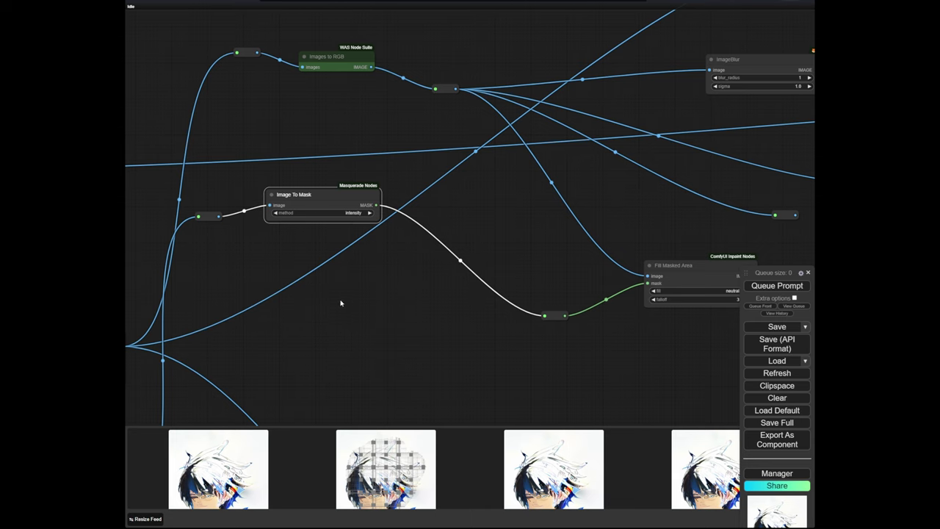
{"action": "scroll", "coordinate": [367, 340], "scroll_direction": "down", "scroll_amount": 3}
{"action": "left_click_drag", "start_coordinate": [367, 339], "coordinate": [238, 297]}
{"action": "scroll", "coordinate": [451, 296], "scroll_direction": "up", "scroll_amount": 1}
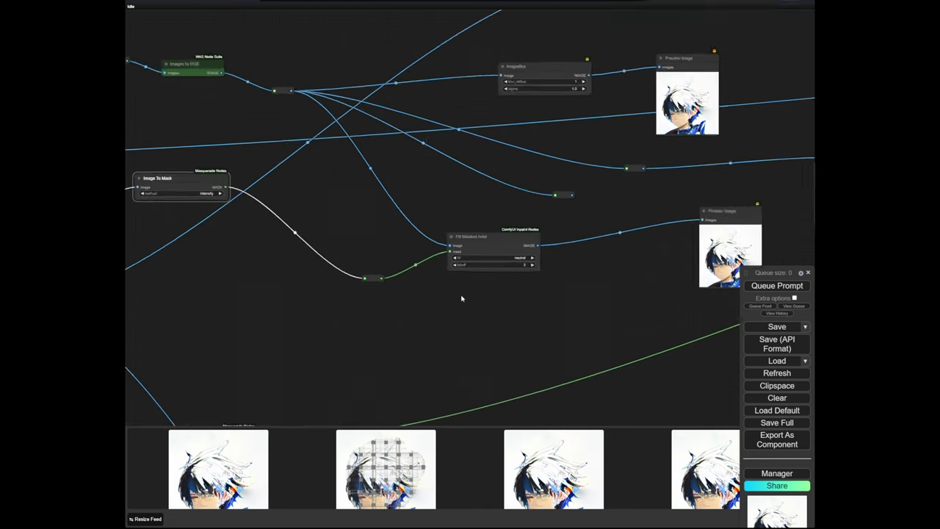
{"action": "left_click_drag", "start_coordinate": [462, 296], "coordinate": [382, 293]}
{"action": "scroll", "coordinate": [668, 263], "scroll_direction": "up", "scroll_amount": 8}
{"action": "scroll", "coordinate": [425, 4], "scroll_direction": "down", "scroll_amount": 7}
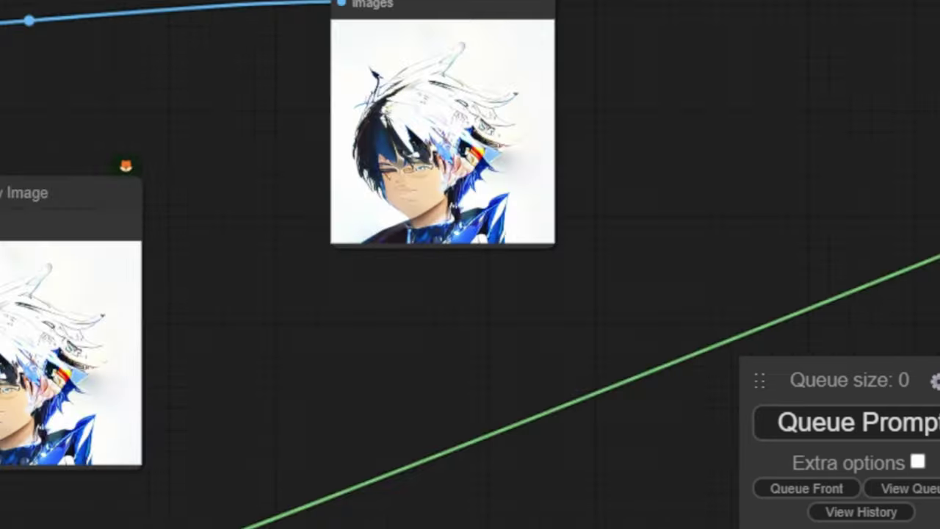
Set the Image To Mask method to alpha, queue the prompt and examine the Fill Masked Area preview
{"action": "left_click_drag", "start_coordinate": [485, 308], "coordinate": [717, 321]}
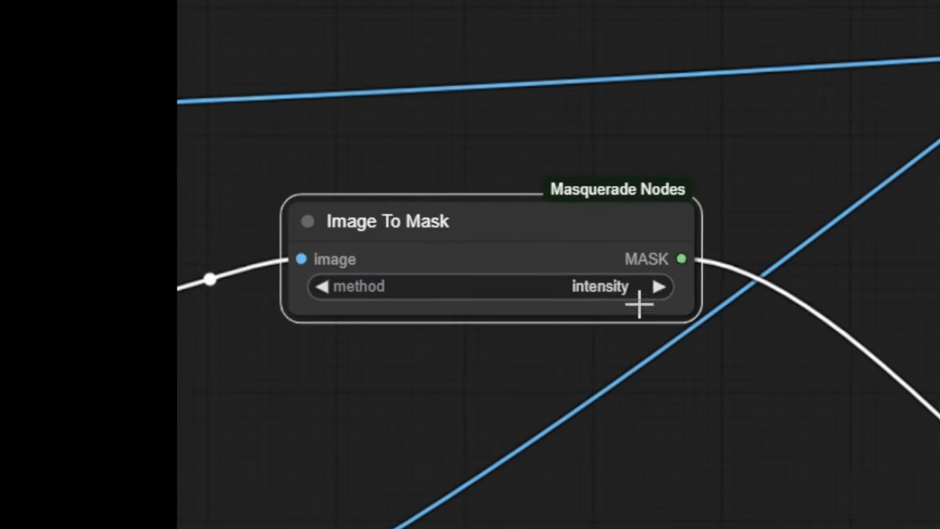
{"action": "left_click", "coordinate": [657, 287]}
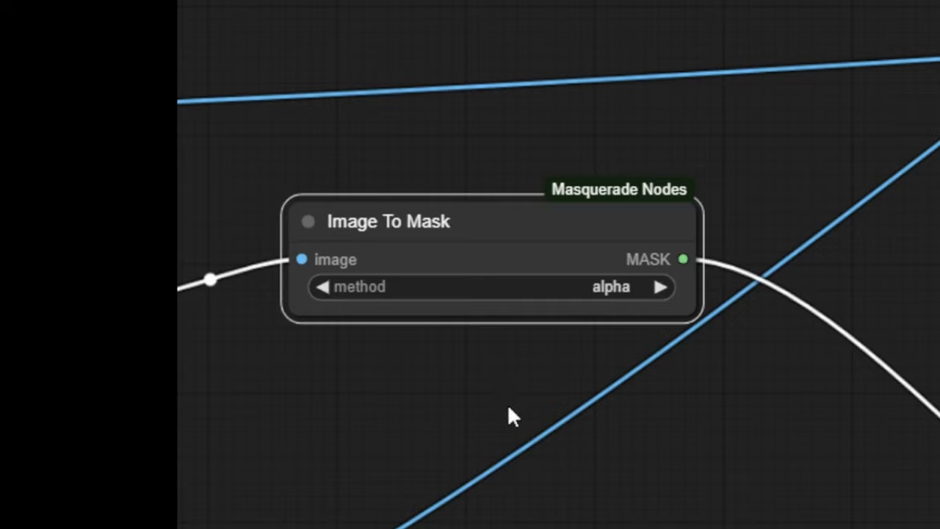
{"action": "left_click_drag", "start_coordinate": [735, 374], "coordinate": [575, 301]}
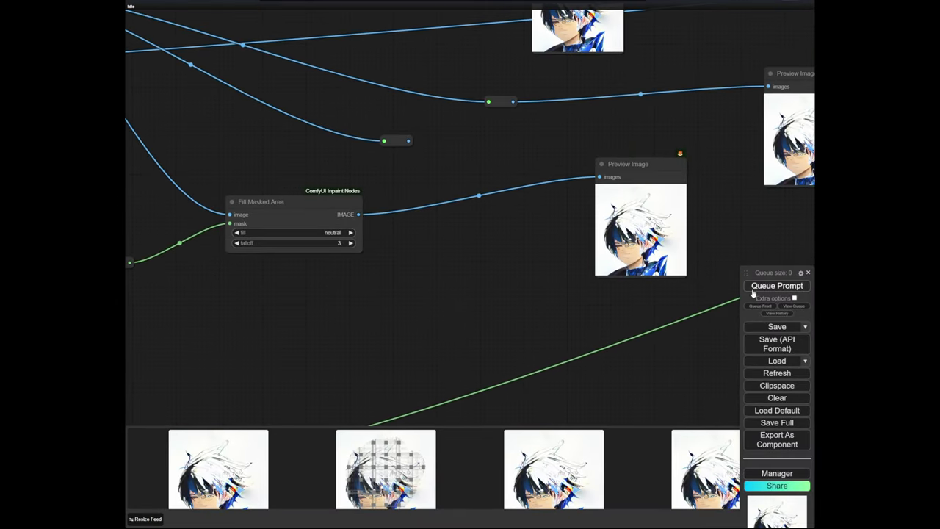
{"action": "scroll", "coordinate": [426, 261], "scroll_direction": "up", "scroll_amount": 3}
{"action": "left_click_drag", "start_coordinate": [417, 266], "coordinate": [150, 279]}
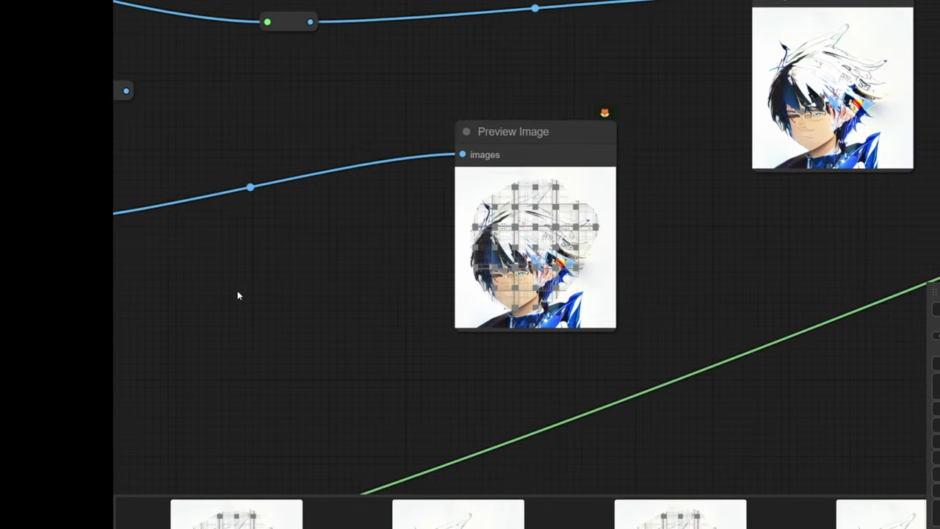
{"action": "scroll", "coordinate": [470, 211], "scroll_direction": "up", "scroll_amount": 4}
{"action": "scroll", "coordinate": [571, 211], "scroll_direction": "up", "scroll_amount": 2}
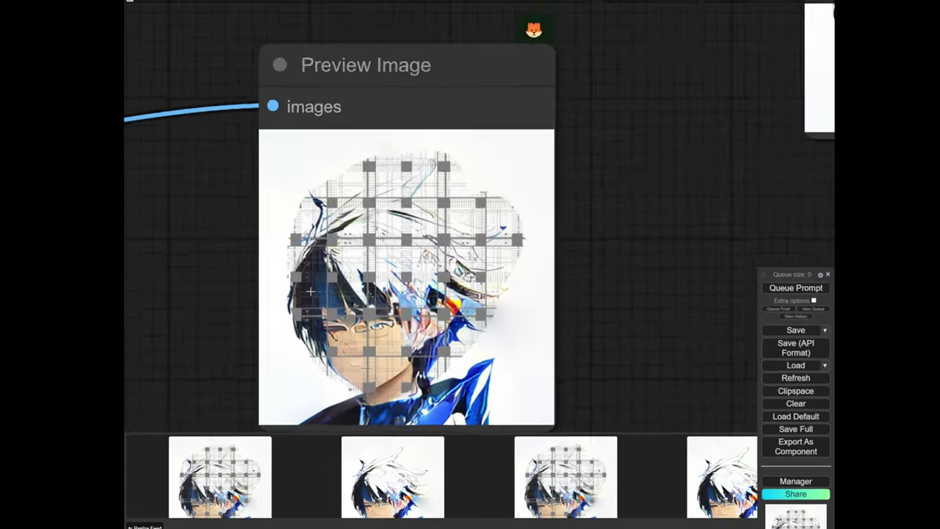
Lower the falloff of Fill Masked Area, trying 2 before settling on 1, and examine the preview after each run
{"action": "scroll", "coordinate": [304, 326], "scroll_direction": "down", "scroll_amount": 10}
{"action": "left_click_drag", "start_coordinate": [301, 325], "coordinate": [814, 282]}
{"action": "left_click", "coordinate": [191, 272]}
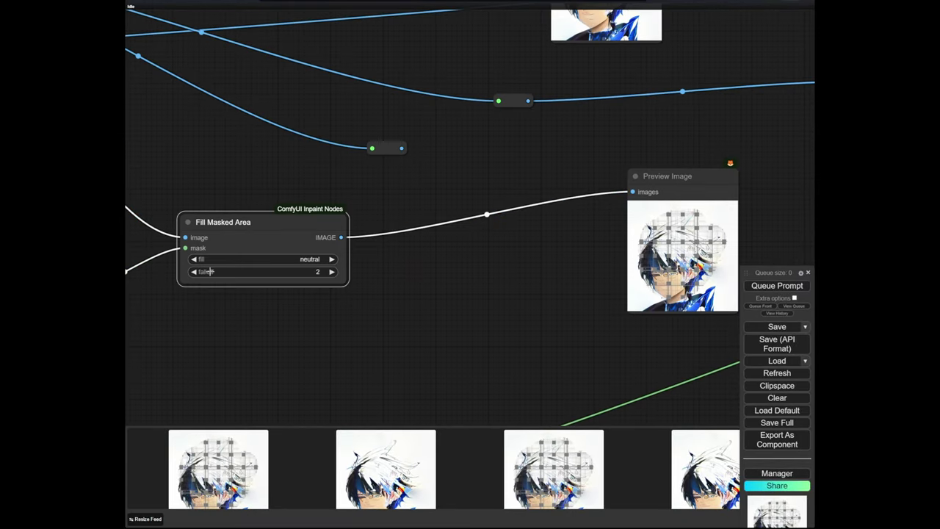
{"action": "scroll", "coordinate": [684, 248], "scroll_direction": "up", "scroll_amount": 5}
{"action": "scroll", "coordinate": [488, 285], "scroll_direction": "down", "scroll_amount": 5}
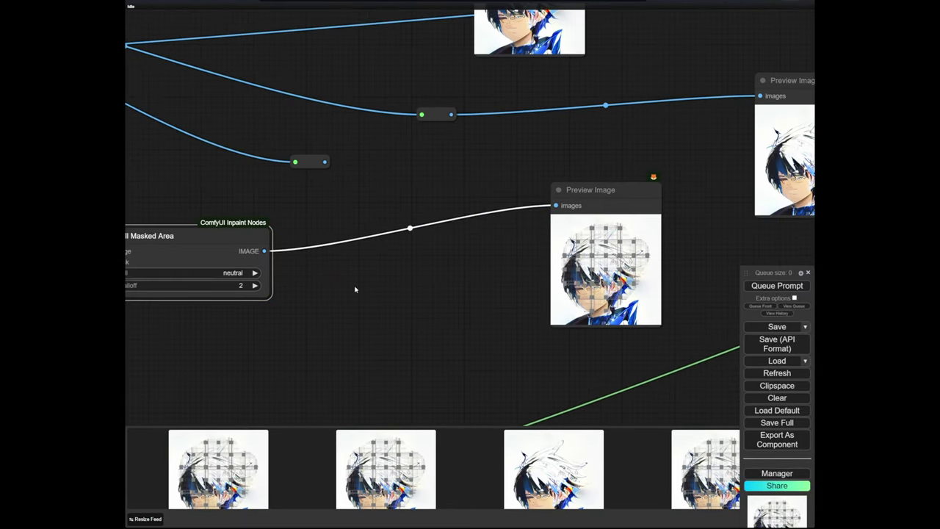
{"action": "left_click_drag", "start_coordinate": [150, 285], "coordinate": [199, 282]}
{"action": "scroll", "coordinate": [463, 242], "scroll_direction": "up", "scroll_amount": 10}
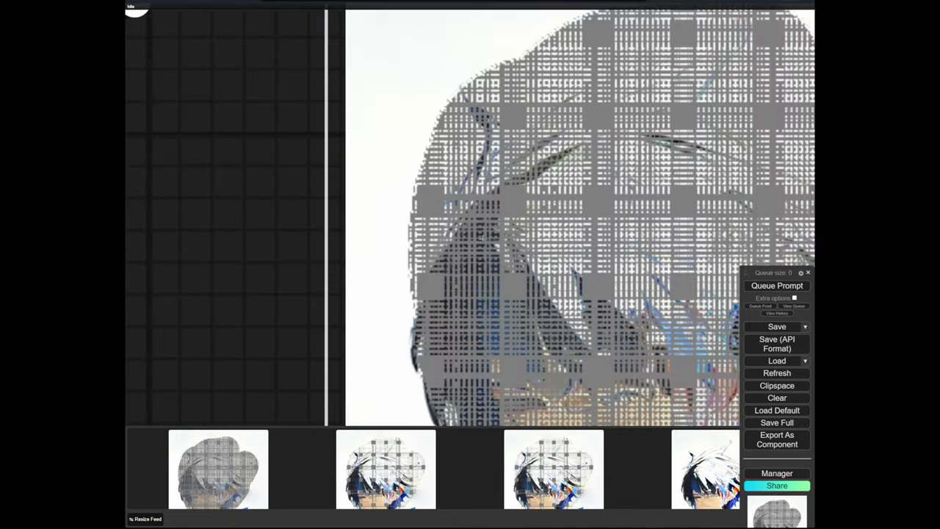
{"action": "scroll", "coordinate": [343, 248], "scroll_direction": "down", "scroll_amount": 10}
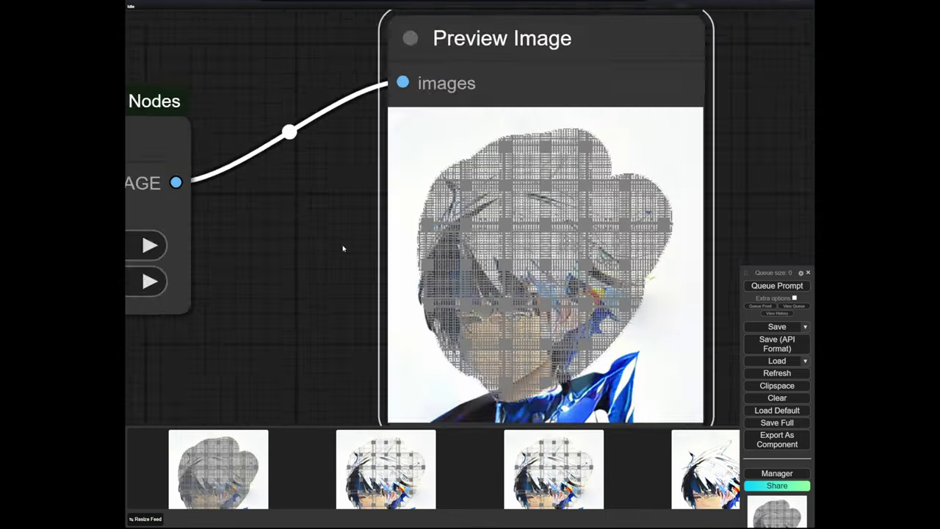
{"action": "scroll", "coordinate": [507, 294], "scroll_direction": "down", "scroll_amount": 4}
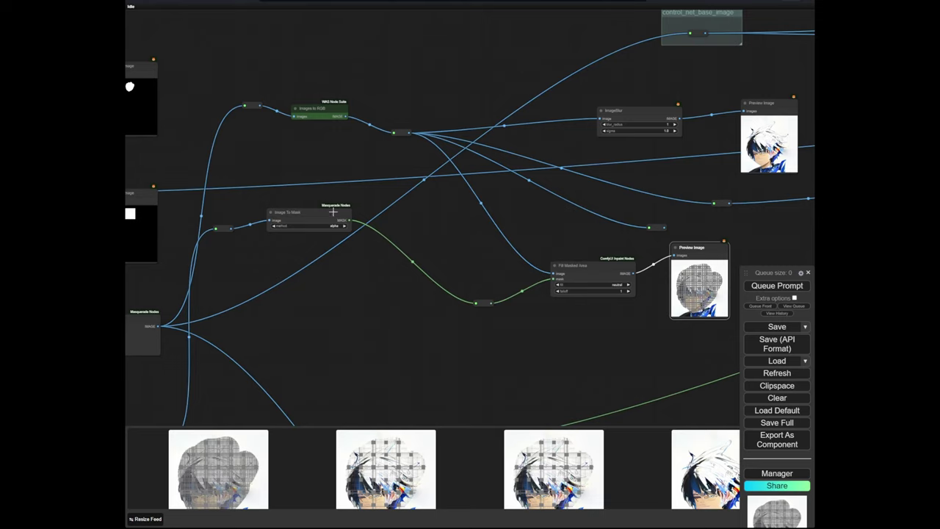
Add a Blur Masked Area node to the graph below the Fill Masked Area node
{"action": "scroll", "coordinate": [270, 224], "scroll_direction": "up", "scroll_amount": 10}
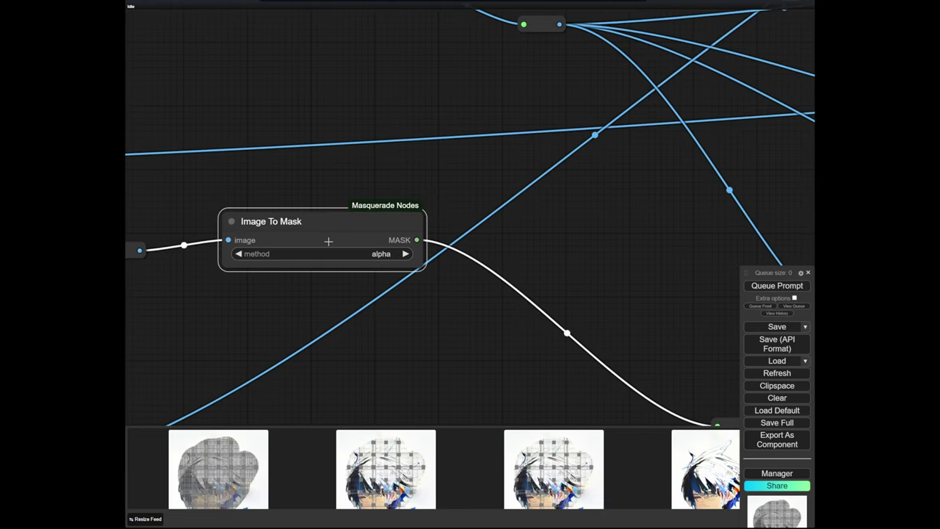
{"action": "scroll", "coordinate": [476, 222], "scroll_direction": "down", "scroll_amount": 6}
{"action": "left_click_drag", "start_coordinate": [537, 231], "coordinate": [423, 206]}
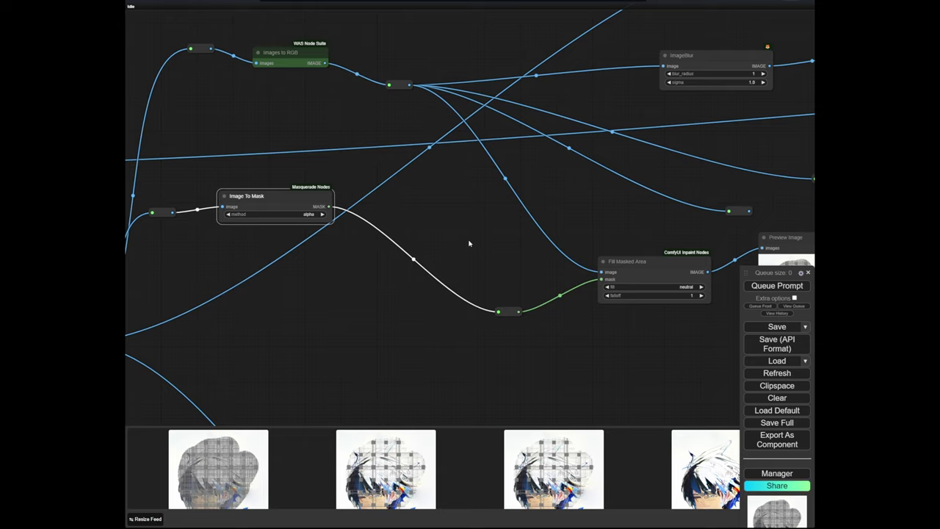
{"action": "double_click", "coordinate": [373, 257]}
{"action": "type", "text": "b"}
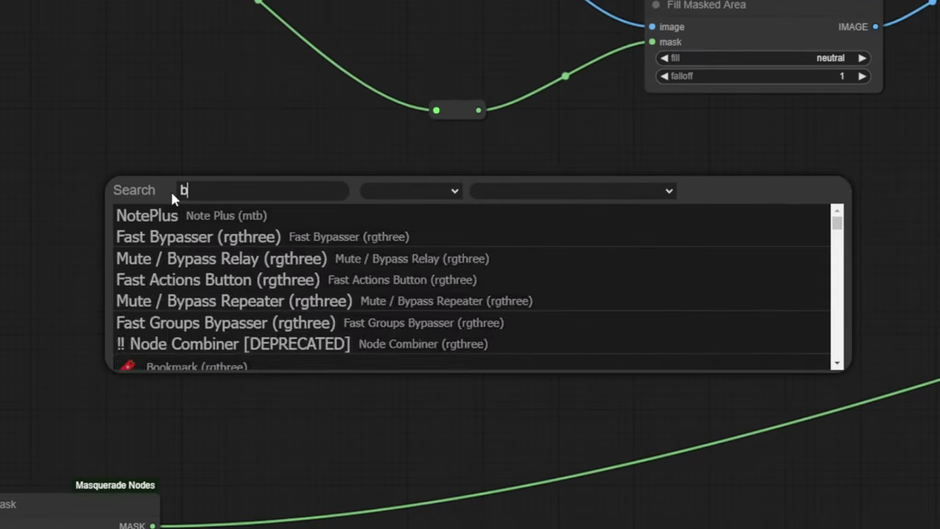
{"action": "type", "text": "lur"}
{"action": "key", "text": "Down"}
{"action": "key", "text": "Down"}
{"action": "key", "text": "Return"}
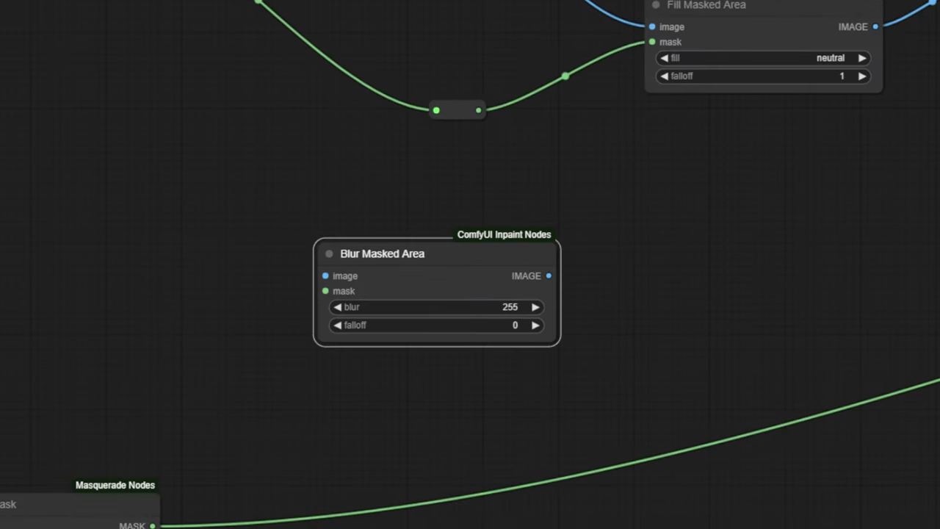
Connect the RGB image reroute and the mask reroute to the image and mask inputs of Blur Masked Area
{"action": "left_click_drag", "start_coordinate": [286, 84], "coordinate": [437, 310]}
{"action": "scroll", "coordinate": [378, 200], "scroll_direction": "down", "scroll_amount": 5}
{"action": "left_click_drag", "start_coordinate": [378, 193], "coordinate": [389, 254]}
{"action": "scroll", "coordinate": [372, 135], "scroll_direction": "up", "scroll_amount": 3}
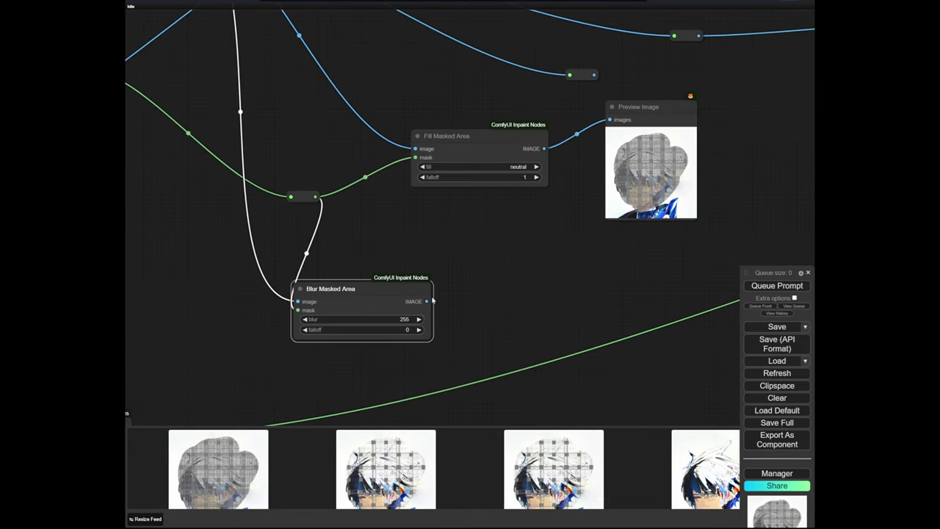
Set the Blur Masked Area node's blur to 50 and falloff to 20
{"action": "left_click", "coordinate": [384, 318]}
{"action": "type", "text": "50"}
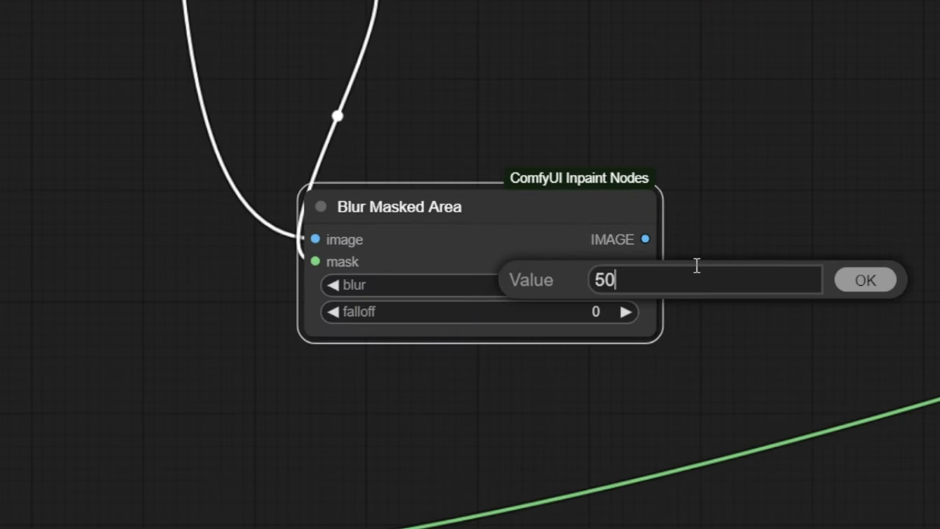
{"action": "key", "text": "Return"}
{"action": "left_click", "coordinate": [478, 311]}
{"action": "type", "text": "20"}
{"action": "key", "text": "Return"}
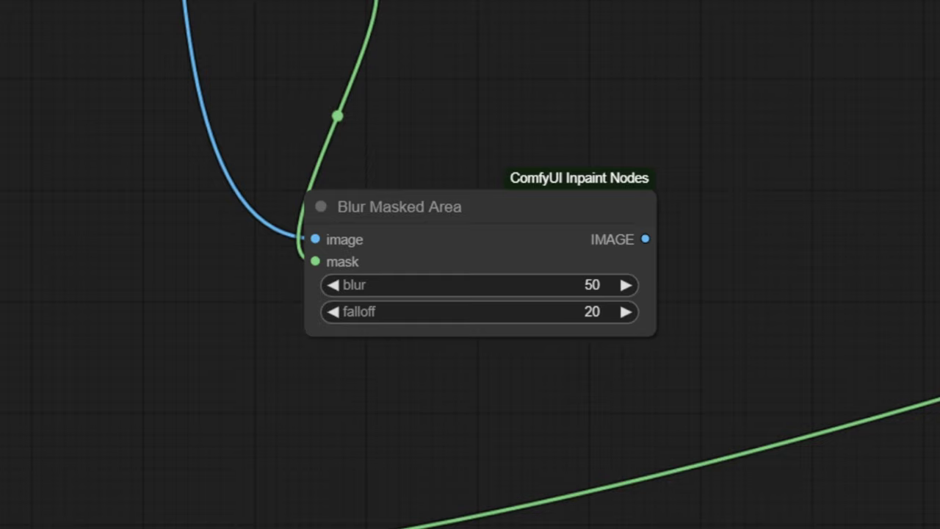
Paste a Preview Image node, connect it to the Blur Masked Area output and run the workflow
{"action": "left_click_drag", "start_coordinate": [939, 260], "coordinate": [798, 13]}
{"action": "key", "text": "ctrl+v"}
{"action": "left_click_drag", "start_coordinate": [407, 61], "coordinate": [764, 61]}
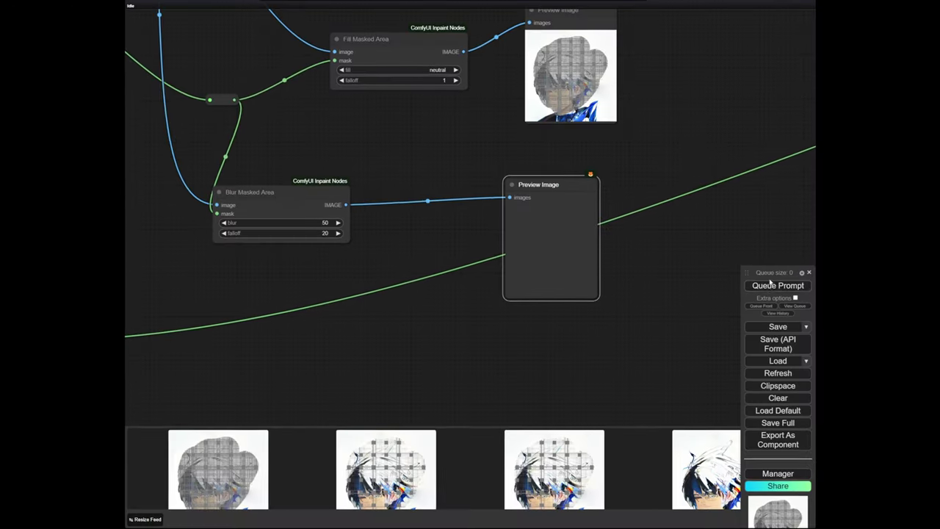
{"action": "left_click", "coordinate": [770, 285]}
{"action": "scroll", "coordinate": [519, 252], "scroll_direction": "up", "scroll_amount": 15}
{"action": "scroll", "coordinate": [454, 249], "scroll_direction": "down", "scroll_amount": 10}
Set the Blur Masked Area node's blur to 100
{"action": "left_click_drag", "start_coordinate": [312, 248], "coordinate": [507, 259]}
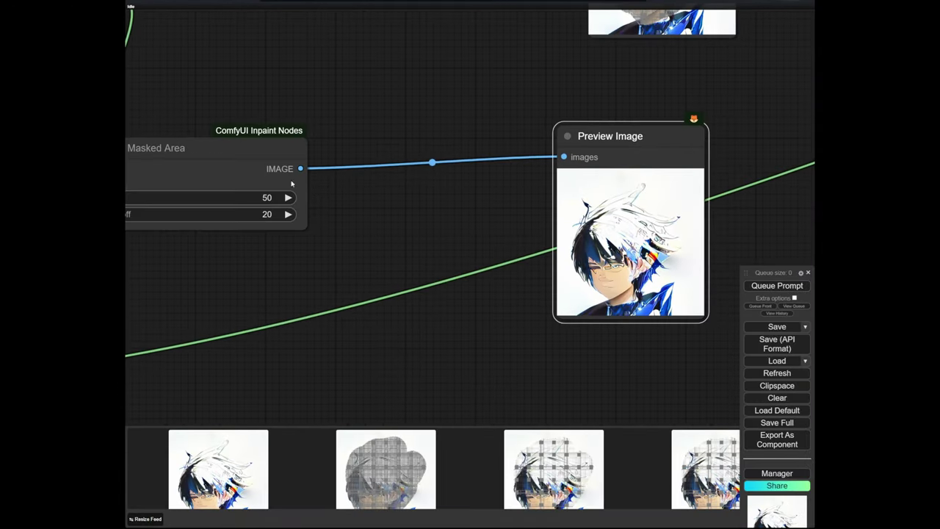
{"action": "left_click_drag", "start_coordinate": [292, 183], "coordinate": [404, 227]}
{"action": "left_click", "coordinate": [333, 240]}
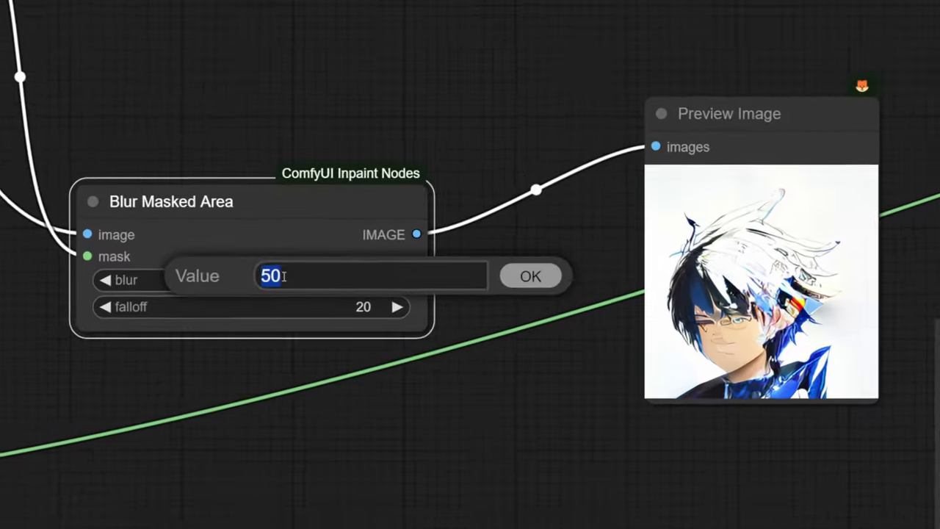
{"action": "key", "text": "Return"}
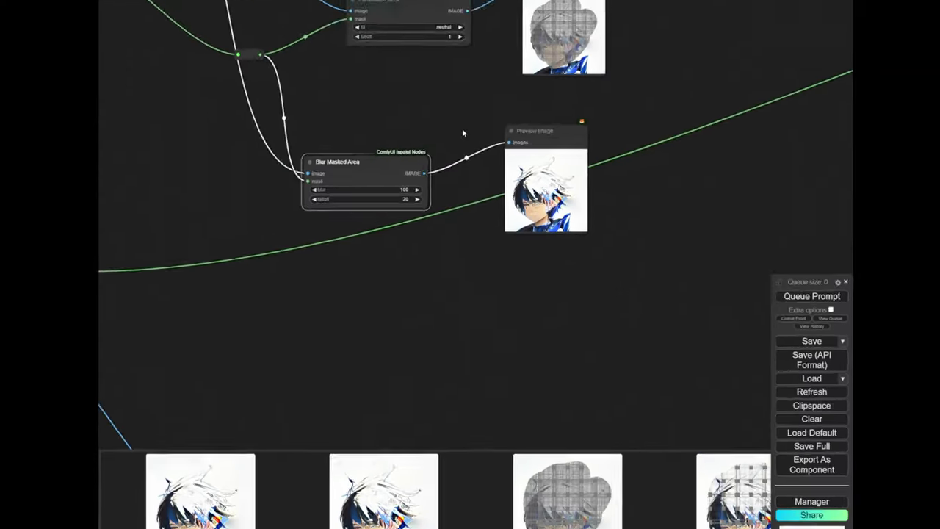
{"action": "key", "text": "ctrl+m"}
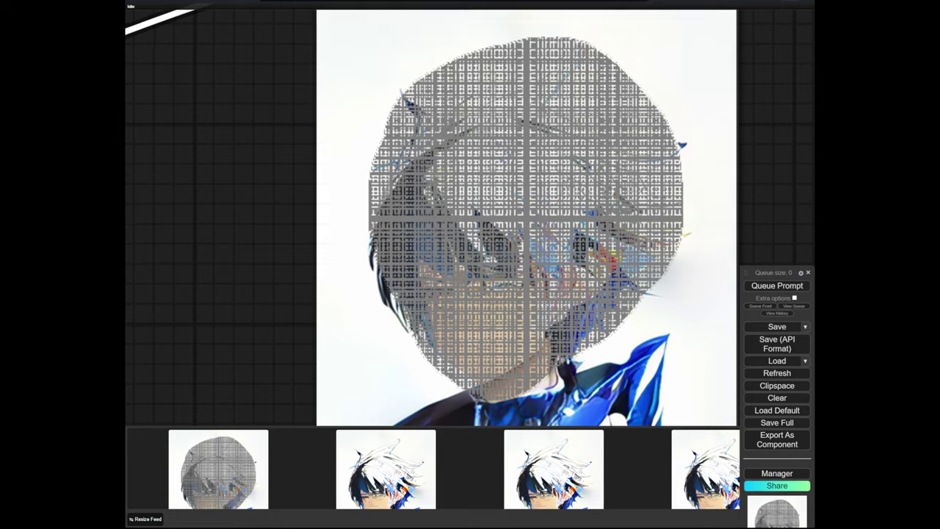
Try a different method in the Image To Mask node that feeds Fill Masked Area and run the workflow to check the previews
{"action": "scroll", "coordinate": [442, 176], "scroll_direction": "down", "scroll_amount": 5}
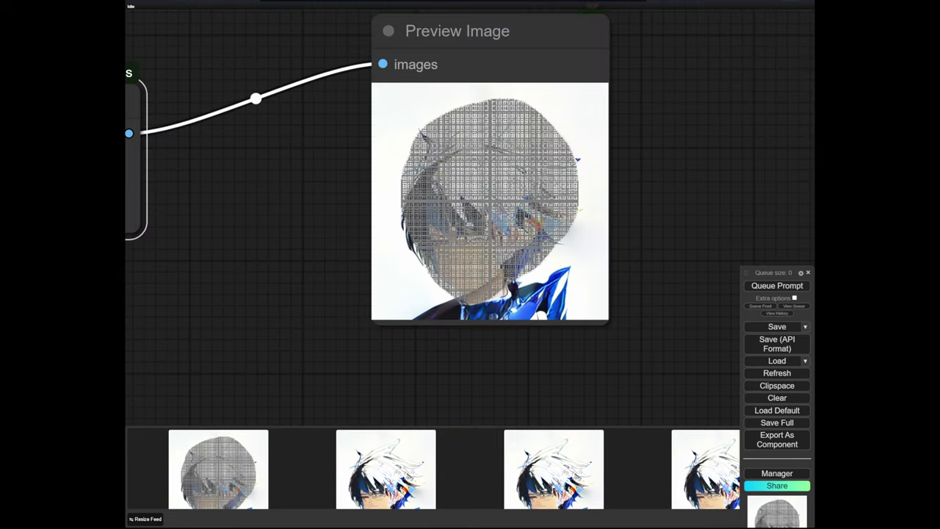
{"action": "scroll", "coordinate": [340, 226], "scroll_direction": "down", "scroll_amount": 10}
{"action": "left_click_drag", "start_coordinate": [336, 223], "coordinate": [789, 267]}
{"action": "scroll", "coordinate": [290, 177], "scroll_direction": "up", "scroll_amount": 2}
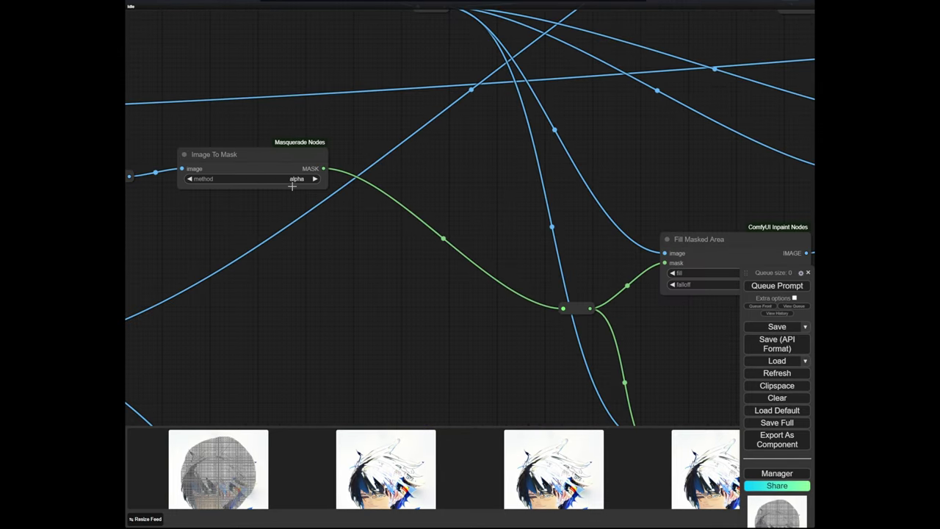
{"action": "left_click", "coordinate": [294, 180]}
{"action": "left_click", "coordinate": [308, 181]}
{"action": "scroll", "coordinate": [389, 290], "scroll_direction": "down", "scroll_amount": 5}
{"action": "left_click_drag", "start_coordinate": [389, 290], "coordinate": [250, 180]}
{"action": "left_click", "coordinate": [758, 287]}
{"action": "scroll", "coordinate": [629, 204], "scroll_direction": "up", "scroll_amount": 4}
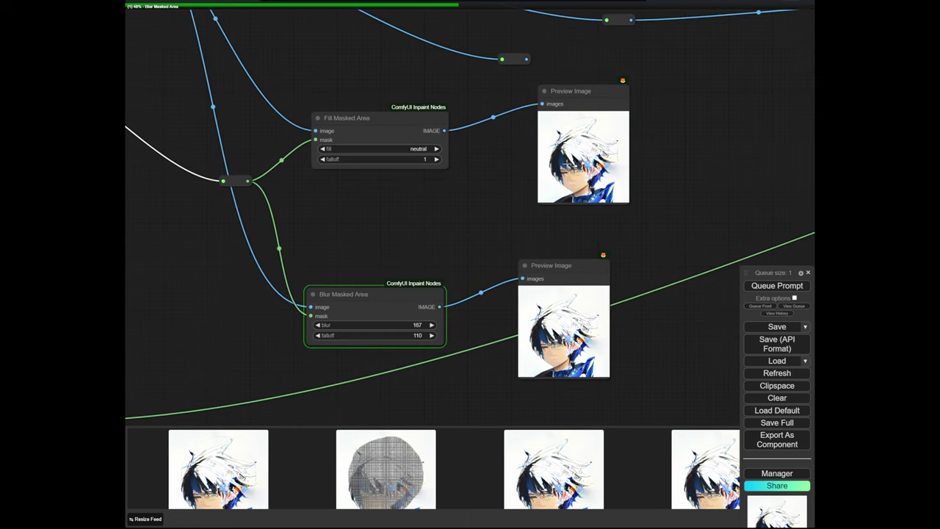
{"action": "scroll", "coordinate": [585, 135], "scroll_direction": "up", "scroll_amount": 13}
{"action": "scroll", "coordinate": [535, 280], "scroll_direction": "down", "scroll_amount": 10}
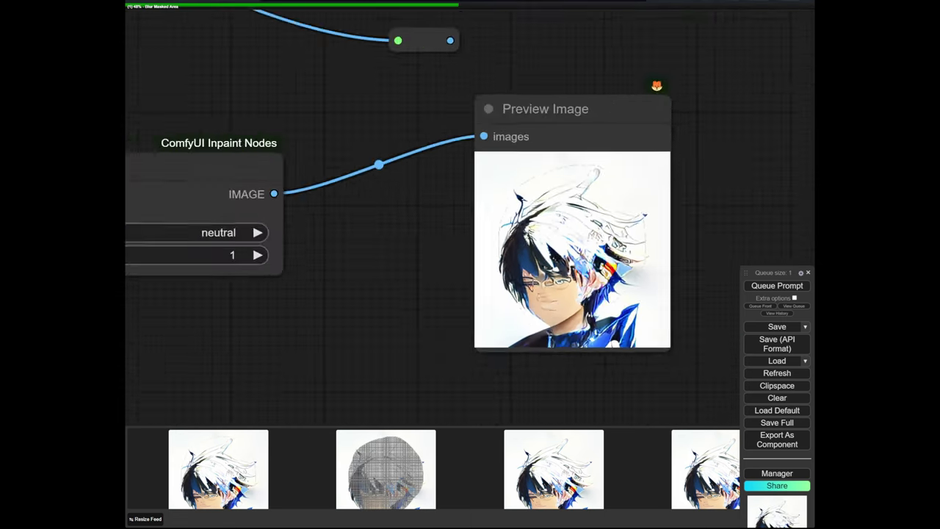
{"action": "left_click_drag", "start_coordinate": [534, 356], "coordinate": [459, 176]}
{"action": "left_click_drag", "start_coordinate": [503, 96], "coordinate": [503, 53]}
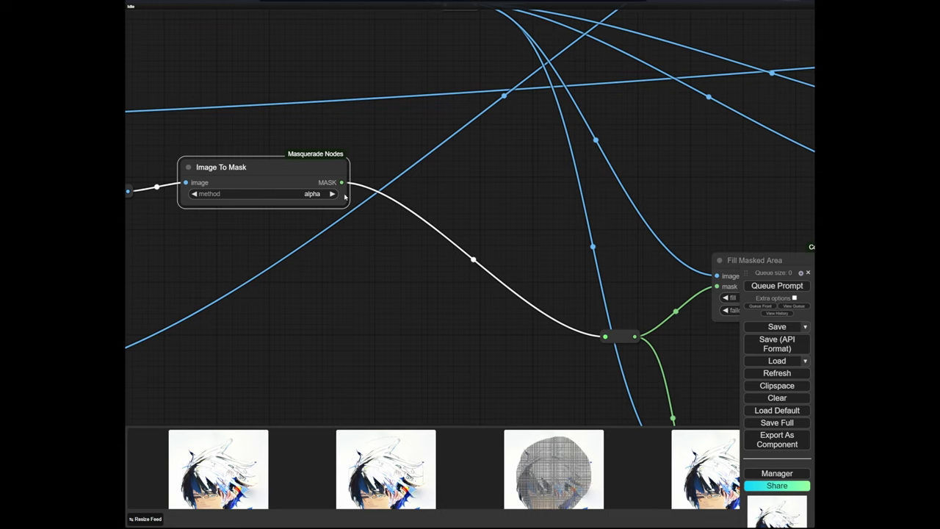
Insert a GrowMask node between Image To Mask and the mask reroute, with expand set to 1
{"action": "double_click", "coordinate": [383, 308]}
{"action": "type", "text": "gro"}
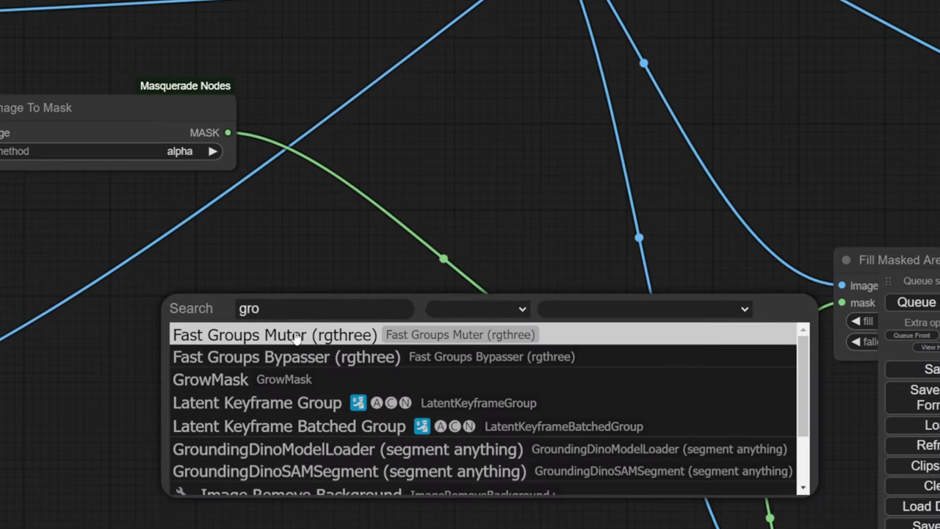
{"action": "type", "text": "wm"}
{"action": "left_click", "coordinate": [309, 354]}
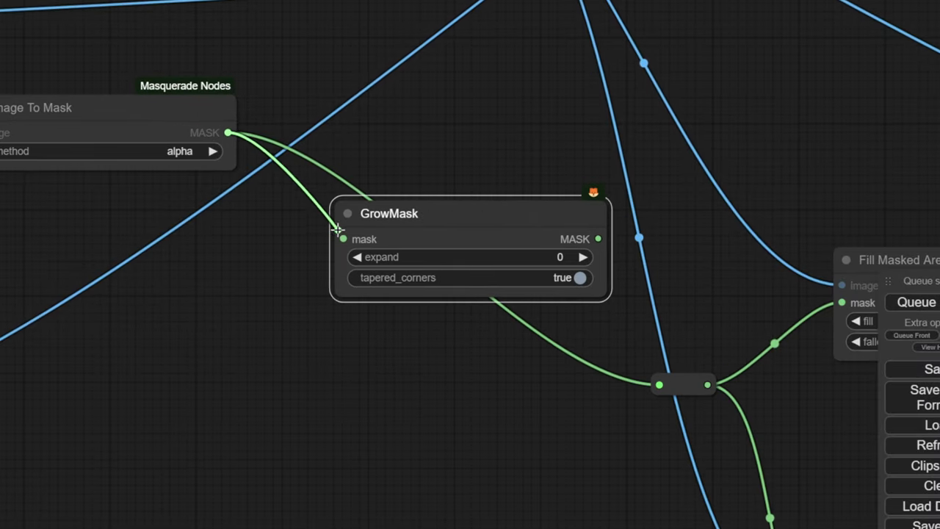
{"action": "left_click_drag", "start_coordinate": [337, 230], "coordinate": [343, 238]}
{"action": "left_click", "coordinate": [545, 254]}
Run the workflow and inspect the mask edge in the Fill Masked Area and Blur Masked Area previews
{"action": "scroll", "coordinate": [515, 419], "scroll_direction": "down", "scroll_amount": 6}
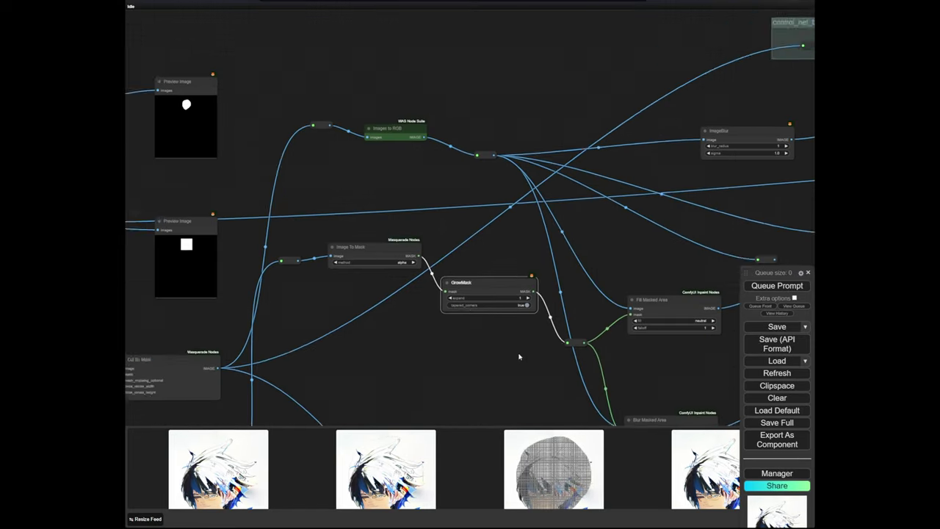
{"action": "left_click_drag", "start_coordinate": [735, 359], "coordinate": [556, 203]}
{"action": "scroll", "coordinate": [672, 124], "scroll_direction": "up", "scroll_amount": 4}
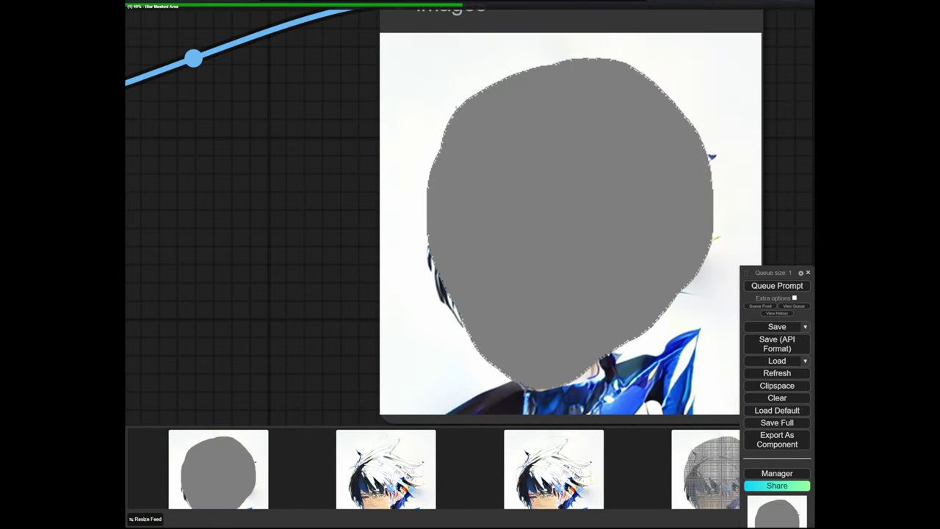
{"action": "scroll", "coordinate": [528, 59], "scroll_direction": "up", "scroll_amount": 4}
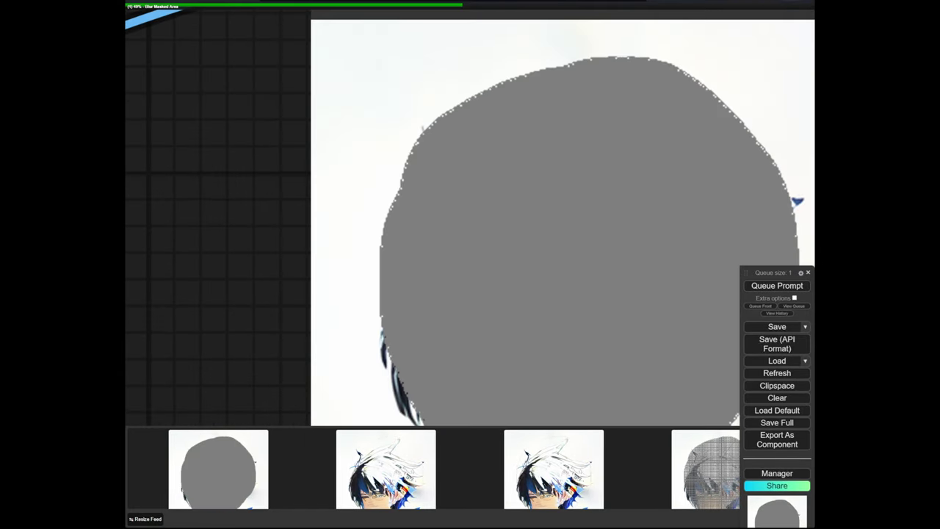
{"action": "scroll", "coordinate": [425, 333], "scroll_direction": "down", "scroll_amount": 5}
{"action": "scroll", "coordinate": [519, 256], "scroll_direction": "down", "scroll_amount": 2}
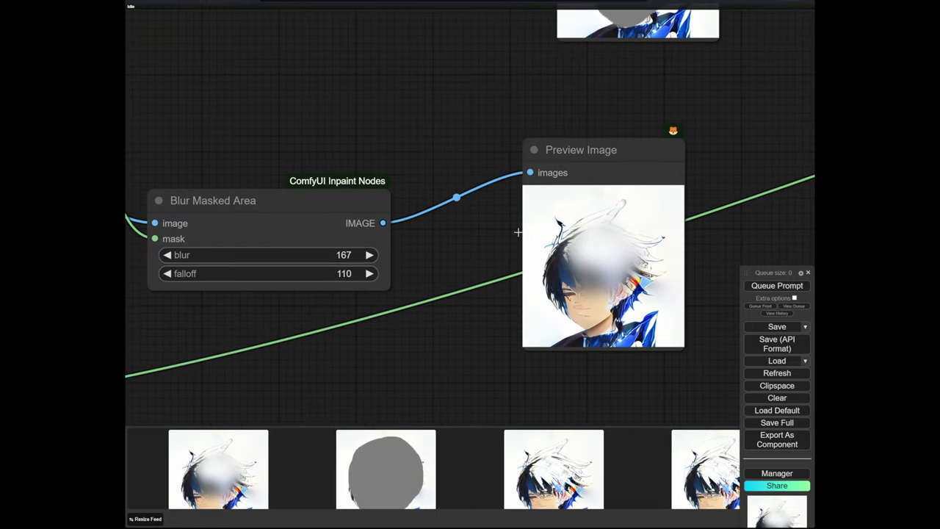
{"action": "scroll", "coordinate": [366, 107], "scroll_direction": "down", "scroll_amount": 5}
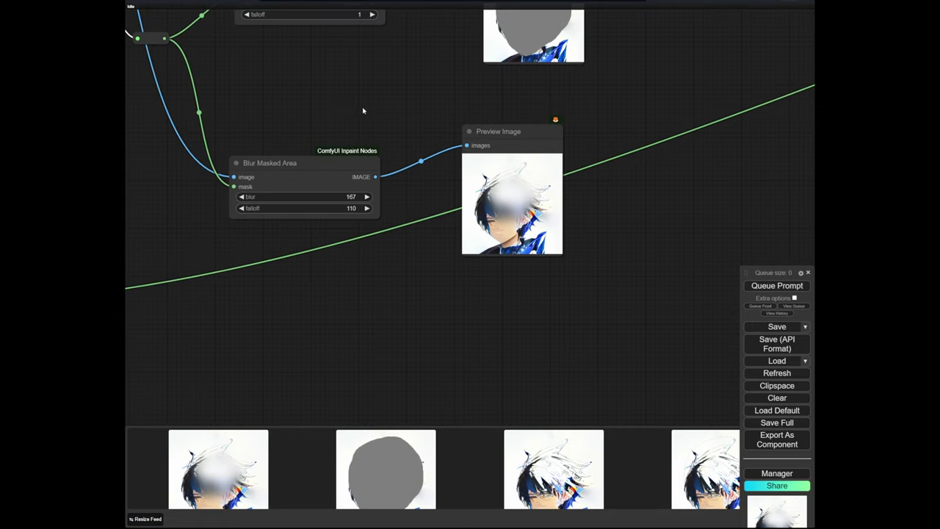
Set the GrowMask expand to 2 and run the workflow to check the filled and blurred previews
{"action": "left_click_drag", "start_coordinate": [349, 121], "coordinate": [421, 252]}
{"action": "left_click_drag", "start_coordinate": [365, 173], "coordinate": [567, 284]}
{"action": "scroll", "coordinate": [353, 208], "scroll_direction": "up", "scroll_amount": 5}
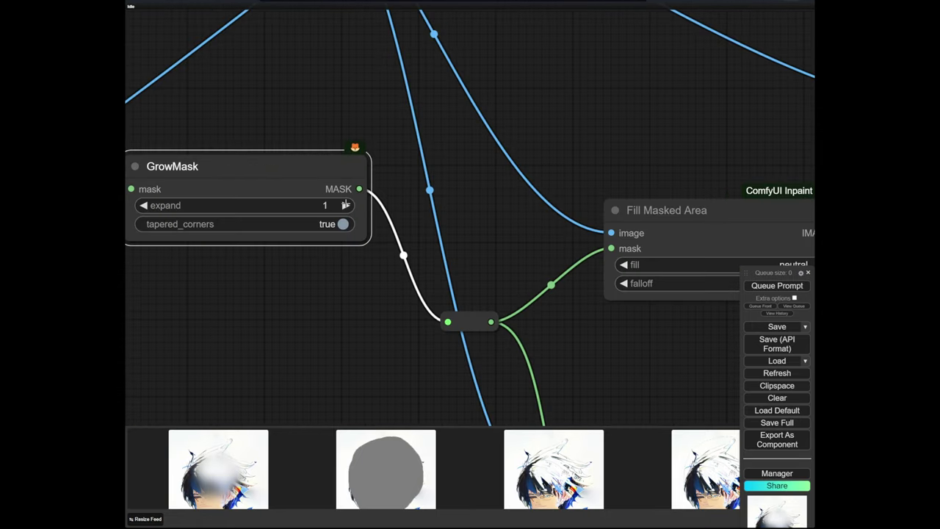
{"action": "scroll", "coordinate": [470, 250], "scroll_direction": "down", "scroll_amount": 5}
{"action": "left_click_drag", "start_coordinate": [542, 329], "coordinate": [423, 268]}
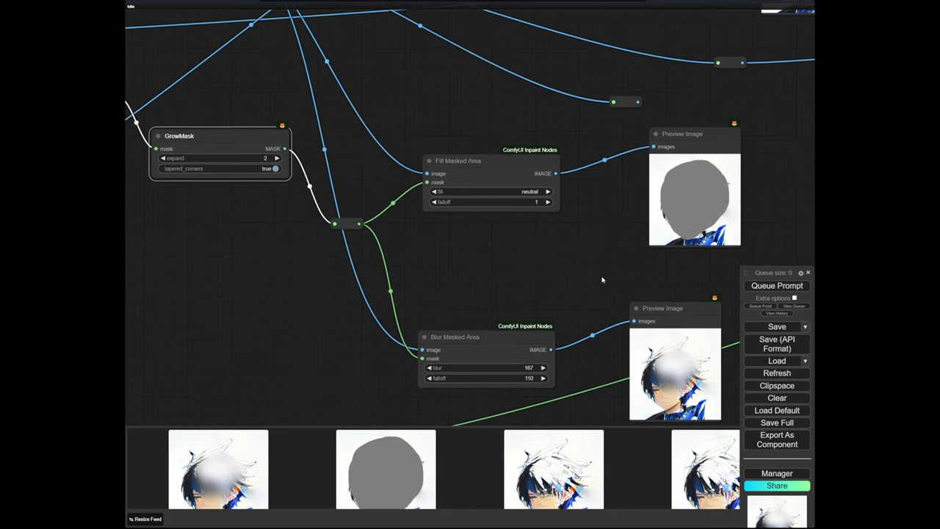
{"action": "left_click", "coordinate": [780, 285]}
{"action": "scroll", "coordinate": [727, 184], "scroll_direction": "up", "scroll_amount": 8}
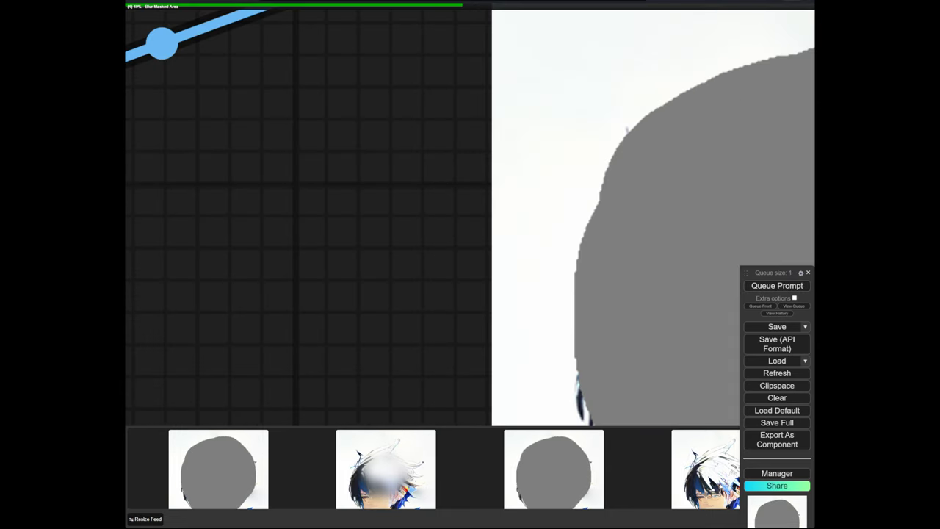
{"action": "scroll", "coordinate": [727, 183], "scroll_direction": "down", "scroll_amount": 2}
{"action": "scroll", "coordinate": [587, 183], "scroll_direction": "down", "scroll_amount": 6}
{"action": "left_click_drag", "start_coordinate": [521, 411], "coordinate": [506, 166]}
{"action": "scroll", "coordinate": [518, 261], "scroll_direction": "up", "scroll_amount": 3}
{"action": "scroll", "coordinate": [513, 264], "scroll_direction": "down", "scroll_amount": 5}
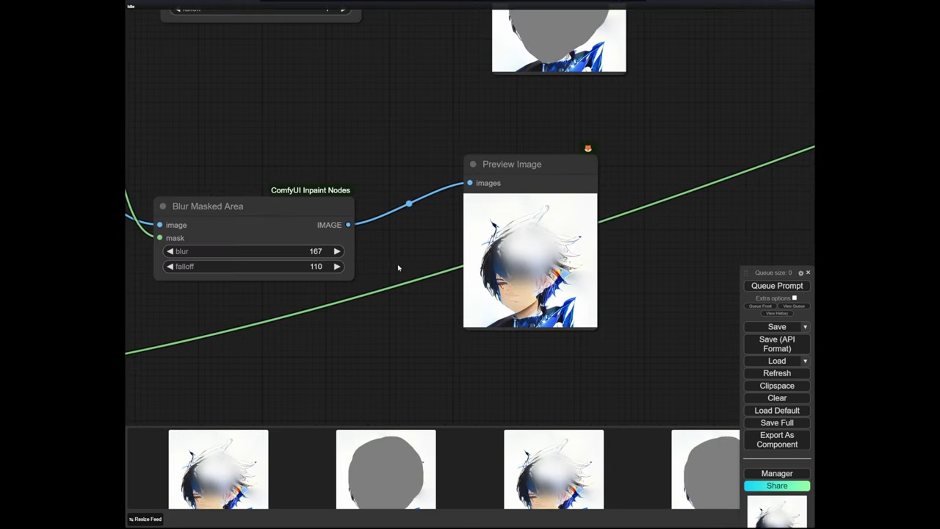
Lower the Blur Masked Area node's falloff to 63
{"action": "left_click_drag", "start_coordinate": [399, 268], "coordinate": [497, 258]}
{"action": "left_click_drag", "start_coordinate": [385, 254], "coordinate": [359, 254]}
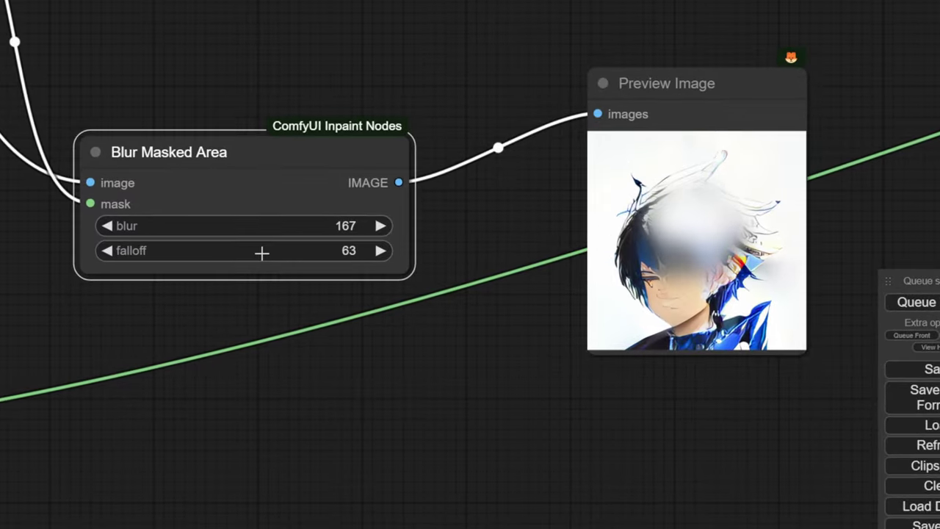
{"action": "scroll", "coordinate": [718, 268], "scroll_direction": "up", "scroll_amount": 2}
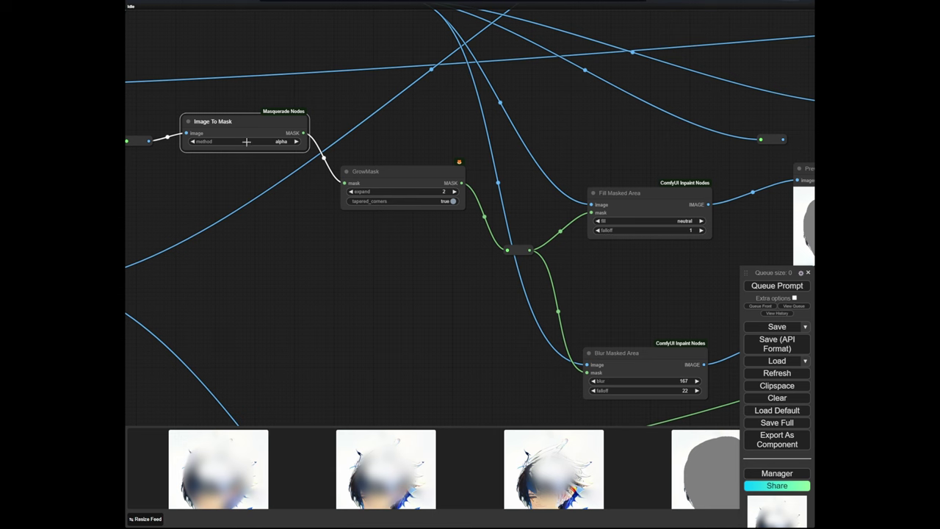
Compare the alpha and intensity Image To Mask nodes and follow the graph onward to the VAE Encode & Inpaint Conditioning node
{"action": "scroll", "coordinate": [318, 282], "scroll_direction": "down", "scroll_amount": 2}
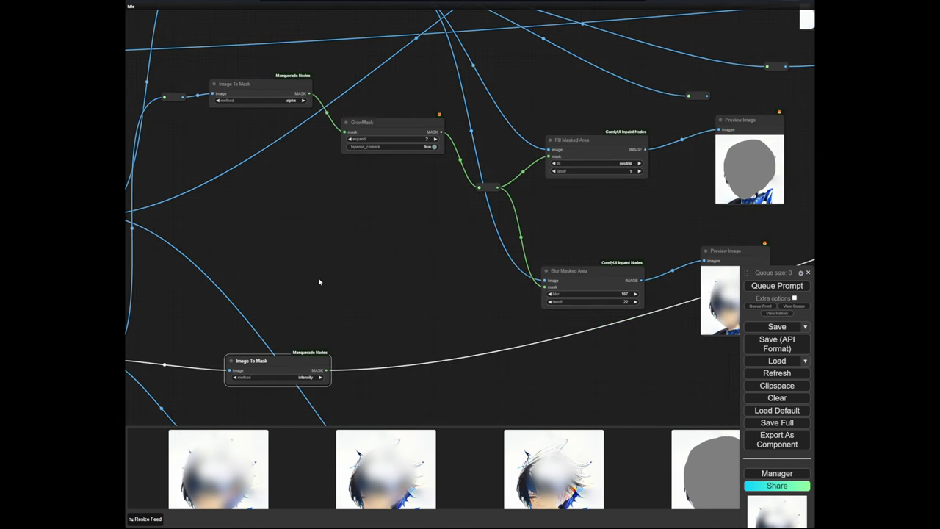
{"action": "left_click_drag", "start_coordinate": [259, 87], "coordinate": [260, 85]}
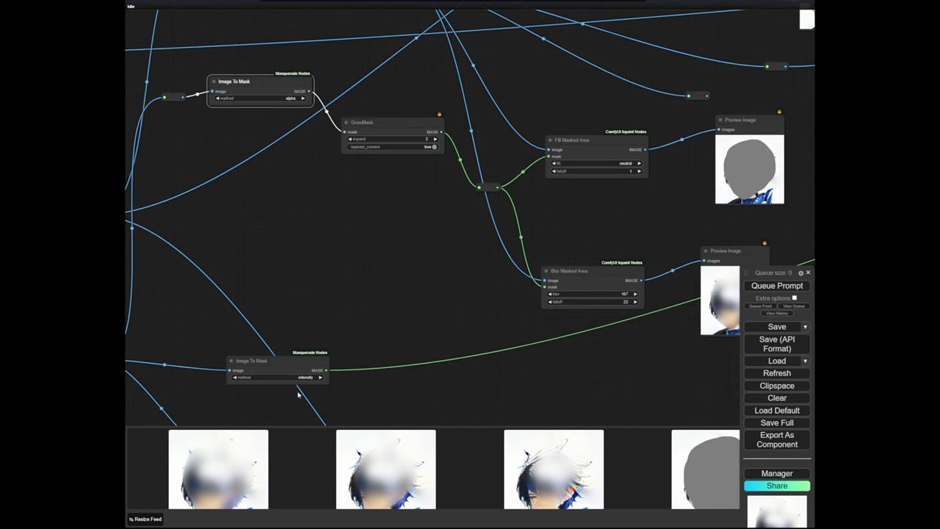
{"action": "scroll", "coordinate": [287, 383], "scroll_direction": "up", "scroll_amount": 5}
{"action": "scroll", "coordinate": [358, 360], "scroll_direction": "down", "scroll_amount": 11}
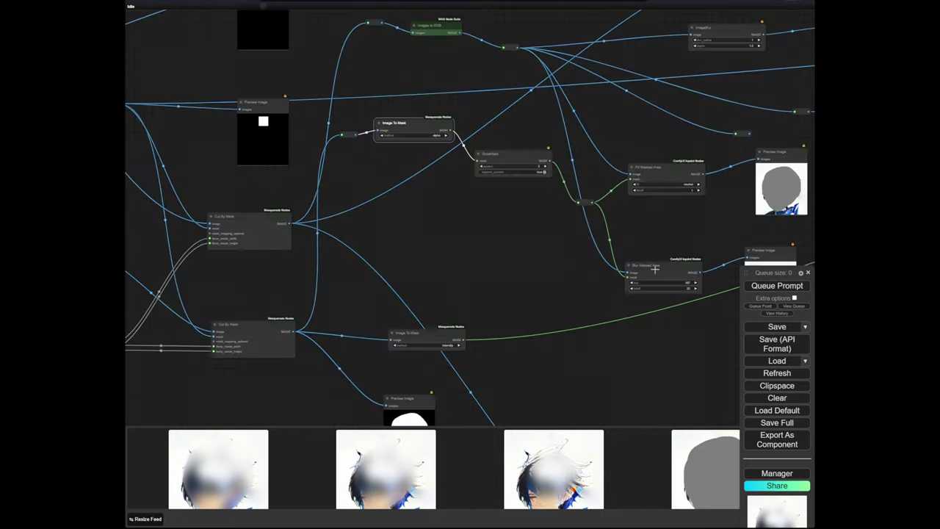
{"action": "left_click_drag", "start_coordinate": [655, 268], "coordinate": [334, 284]}
{"action": "left_click_drag", "start_coordinate": [627, 189], "coordinate": [290, 333]}
{"action": "left_click_drag", "start_coordinate": [707, 224], "coordinate": [294, 331]}
{"action": "left_click_drag", "start_coordinate": [778, 172], "coordinate": [436, 347]}
{"action": "scroll", "coordinate": [492, 230], "scroll_direction": "up", "scroll_amount": 5}
{"action": "scroll", "coordinate": [436, 347], "scroll_direction": "down", "scroll_amount": 2}
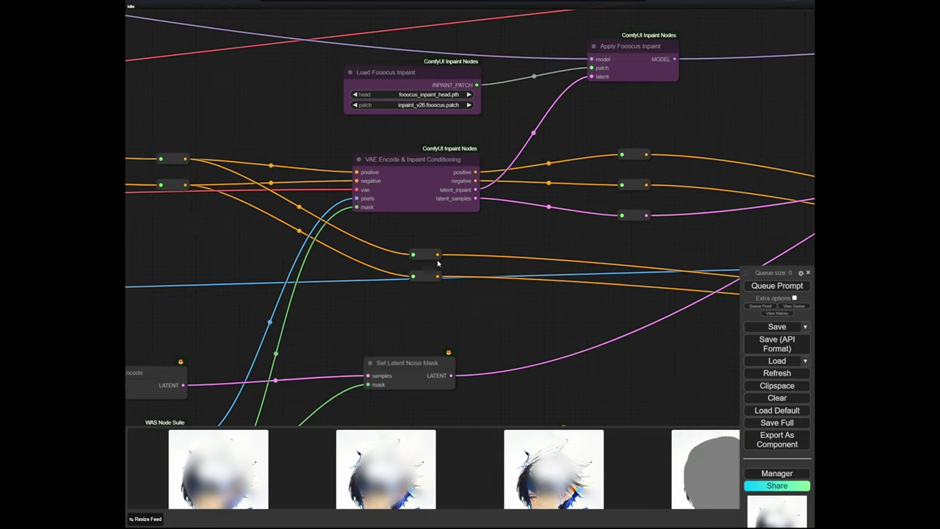
{"action": "left_click", "coordinate": [417, 189]}
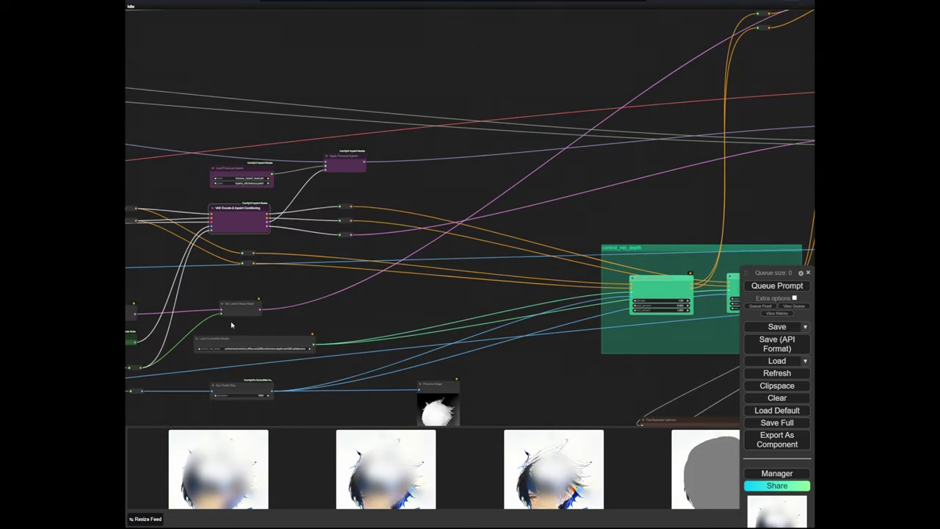
Review the GrowMask settings and how the grown alpha mask feeds the Fill Masked Area and Blur Masked Area nodes
{"action": "scroll", "coordinate": [231, 324], "scroll_direction": "up", "scroll_amount": 3}
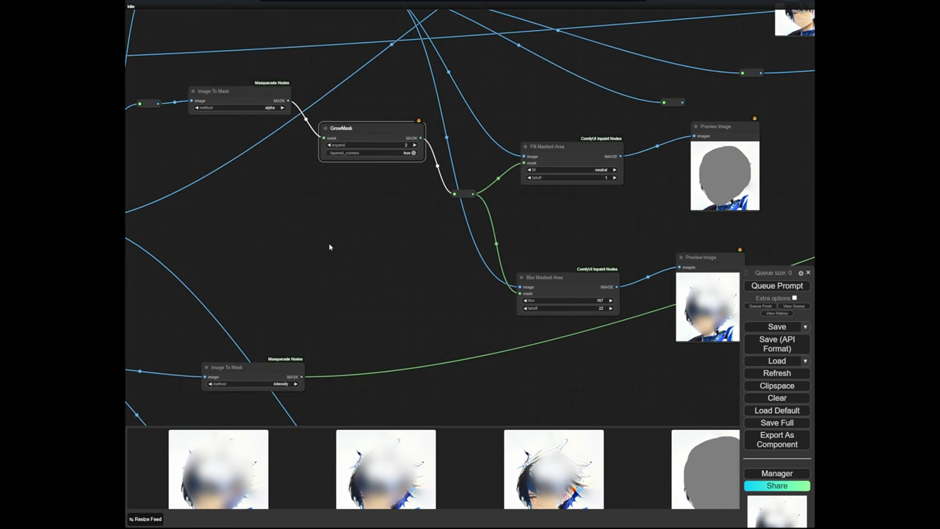
{"action": "left_click_drag", "start_coordinate": [329, 248], "coordinate": [338, 268]}
{"action": "scroll", "coordinate": [274, 101], "scroll_direction": "up", "scroll_amount": 6}
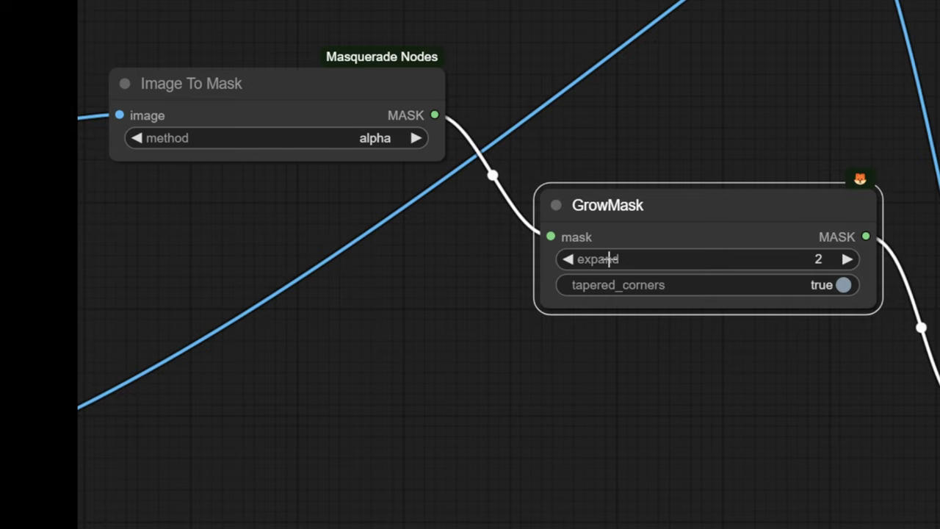
{"action": "scroll", "coordinate": [542, 463], "scroll_direction": "down", "scroll_amount": 5}
{"action": "left_click_drag", "start_coordinate": [558, 514], "coordinate": [474, 280]}
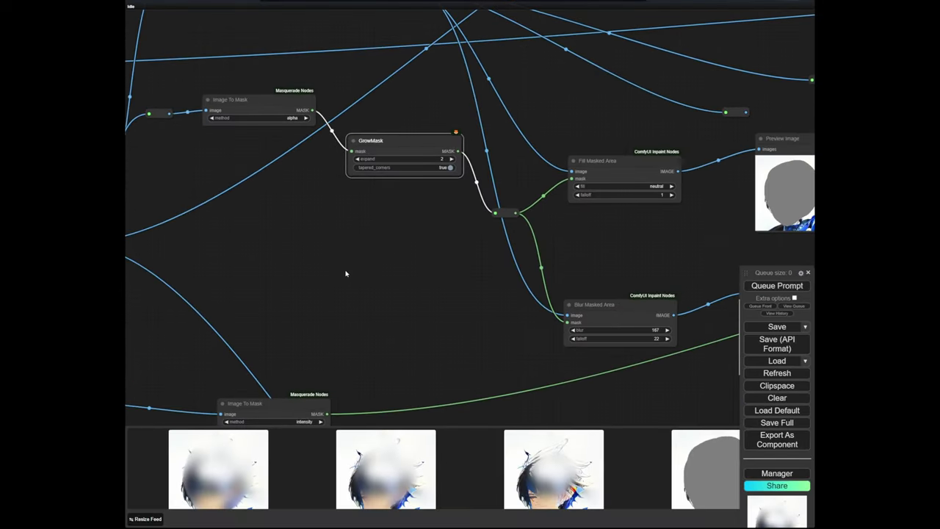
{"action": "scroll", "coordinate": [448, 271], "scroll_direction": "down", "scroll_amount": 5}
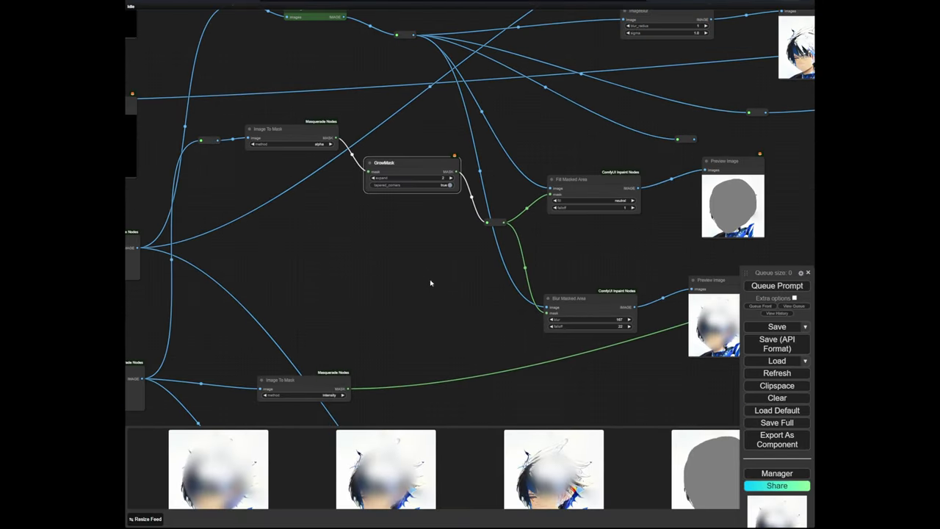
{"action": "scroll", "coordinate": [418, 277], "scroll_direction": "up", "scroll_amount": 3}
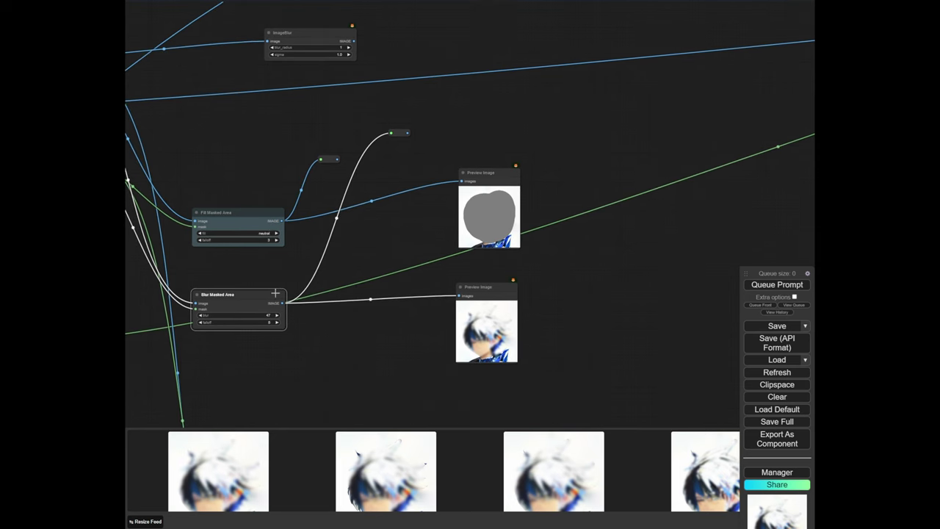
Trace the image links from the fill and blur nodes to the reroute feeding VAE Encode and Images to RGB
{"action": "left_click_drag", "start_coordinate": [329, 159], "coordinate": [319, 145]}
{"action": "scroll", "coordinate": [444, 139], "scroll_direction": "up", "scroll_amount": 1}
{"action": "left_click_drag", "start_coordinate": [444, 149], "coordinate": [349, 144]}
{"action": "scroll", "coordinate": [412, 314], "scroll_direction": "down", "scroll_amount": 2}
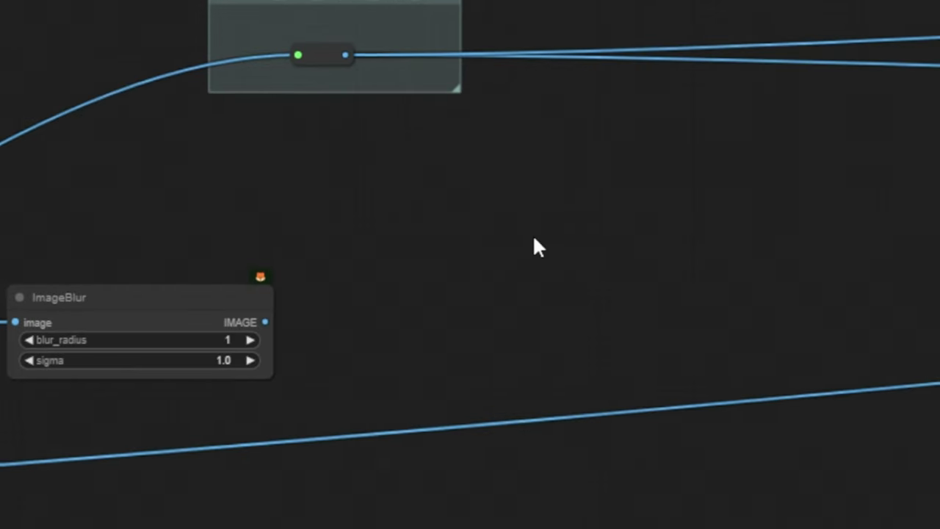
{"action": "scroll", "coordinate": [534, 239], "scroll_direction": "down", "scroll_amount": 5}
{"action": "scroll", "coordinate": [420, 82], "scroll_direction": "up", "scroll_amount": 3}
{"action": "left_click_drag", "start_coordinate": [495, 169], "coordinate": [397, 143]}
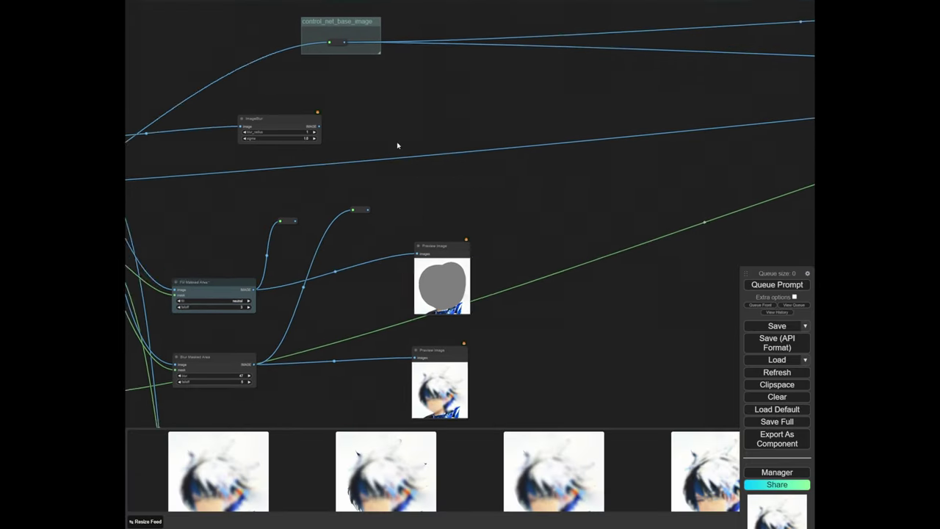
{"action": "scroll", "coordinate": [397, 146], "scroll_direction": "down", "scroll_amount": 3}
{"action": "left_click_drag", "start_coordinate": [531, 151], "coordinate": [235, 169]}
{"action": "left_click_drag", "start_coordinate": [796, 81], "coordinate": [441, 206]}
{"action": "scroll", "coordinate": [441, 206], "scroll_direction": "up", "scroll_amount": 6}
{"action": "scroll", "coordinate": [439, 205], "scroll_direction": "down", "scroll_amount": 3}
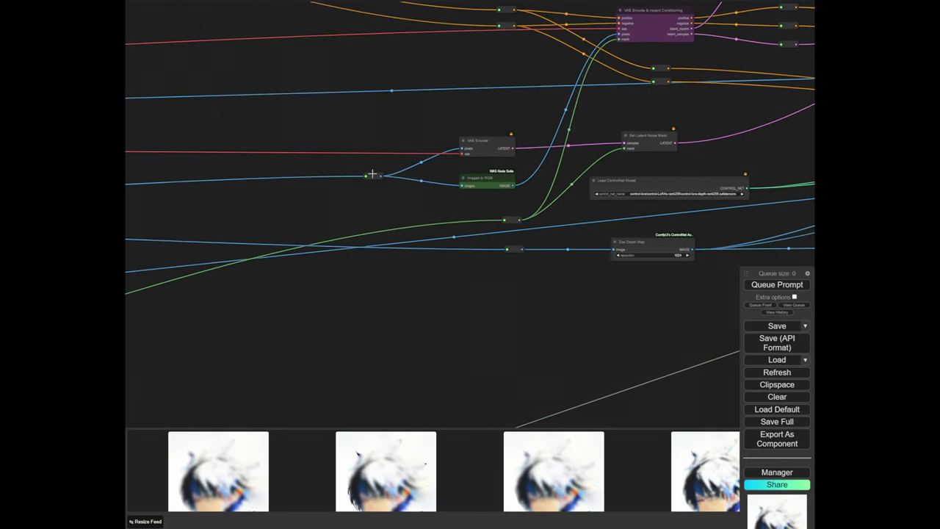
{"action": "left_click_drag", "start_coordinate": [372, 174], "coordinate": [356, 174]}
{"action": "scroll", "coordinate": [365, 178], "scroll_direction": "up", "scroll_amount": 6}
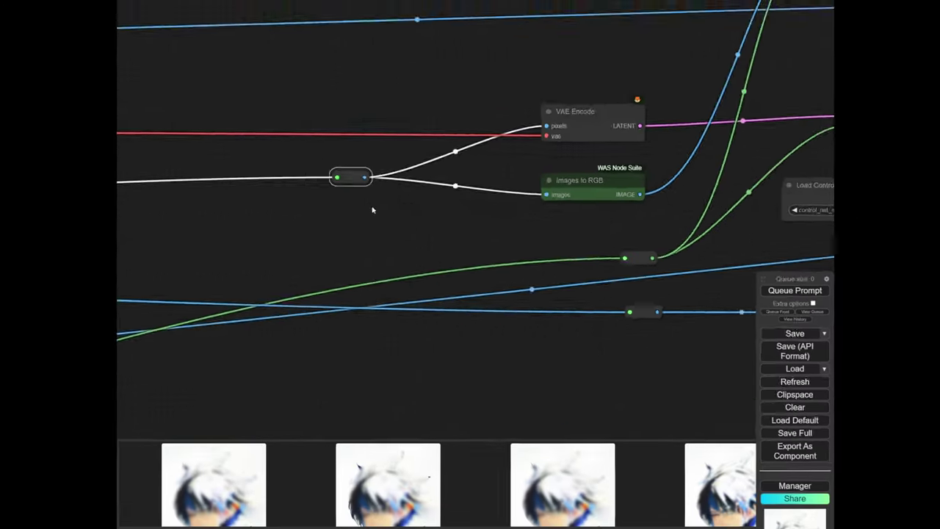
{"action": "scroll", "coordinate": [374, 207], "scroll_direction": "down", "scroll_amount": 7}
{"action": "left_click_drag", "start_coordinate": [373, 208], "coordinate": [598, 137]}
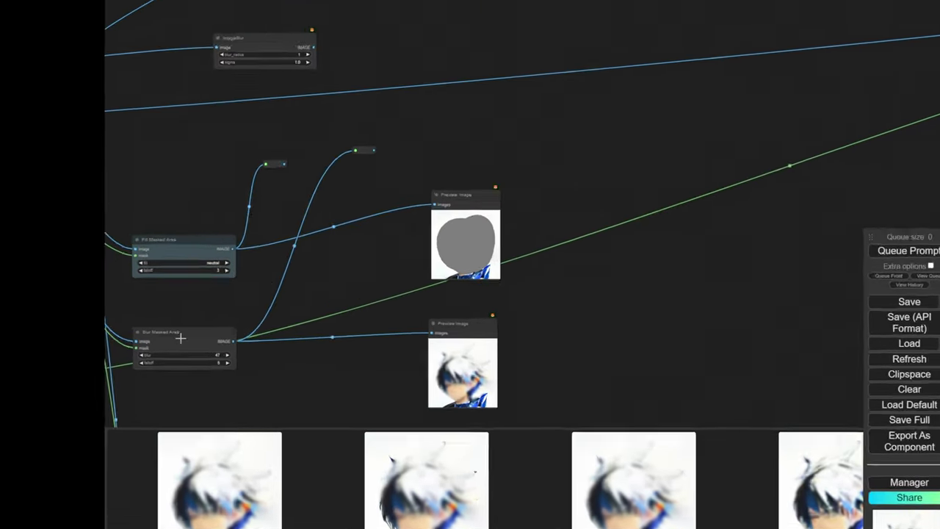
Link the reroute on the Blur Masked Area output to the reroute feeding VAE Encode and Images to RGB
{"action": "left_click", "coordinate": [4, 272]}
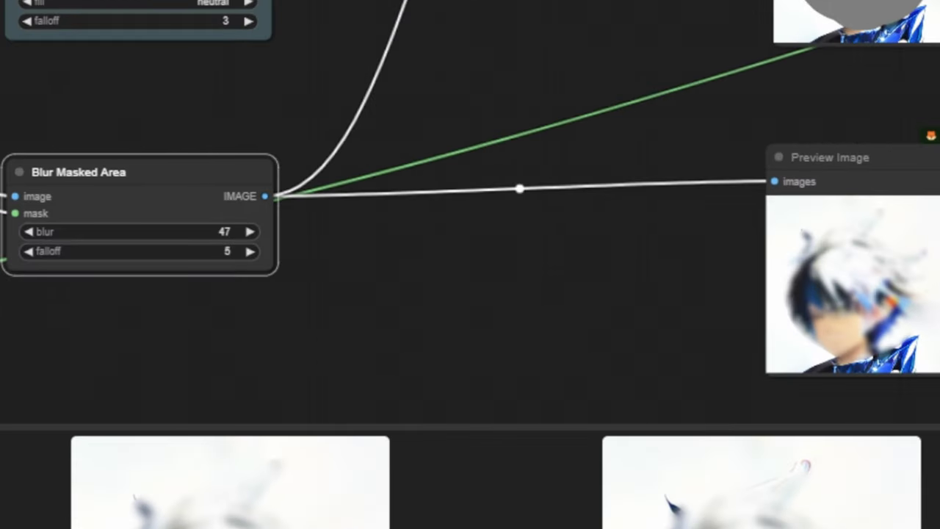
{"action": "left_click", "coordinate": [174, 262]}
{"action": "left_click_drag", "start_coordinate": [576, 187], "coordinate": [374, 247]}
{"action": "scroll", "coordinate": [170, 288], "scroll_direction": "down", "scroll_amount": 5}
{"action": "left_click_drag", "start_coordinate": [177, 271], "coordinate": [335, 227]}
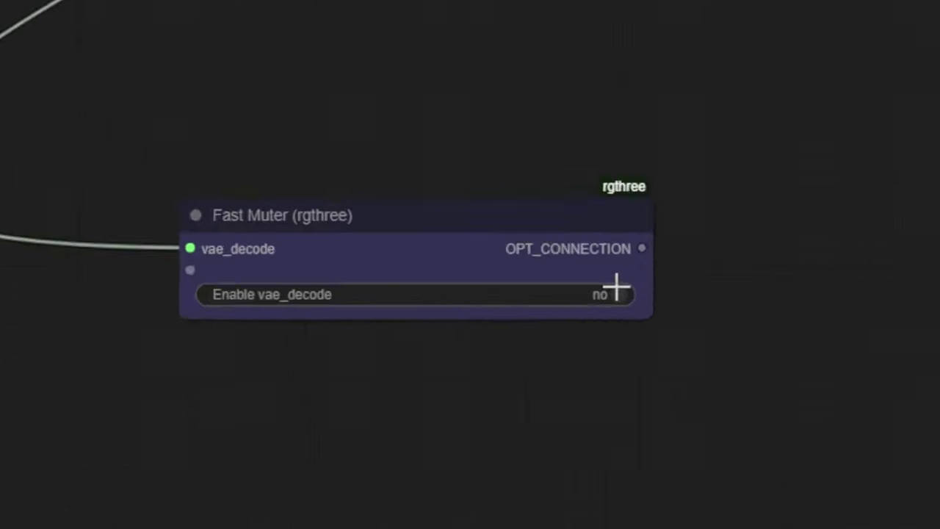
Enable vae_decode in the Fast Muter for the workflow run and inspect the generated face in the KSampler and image feed
{"action": "left_click", "coordinate": [426, 272]}
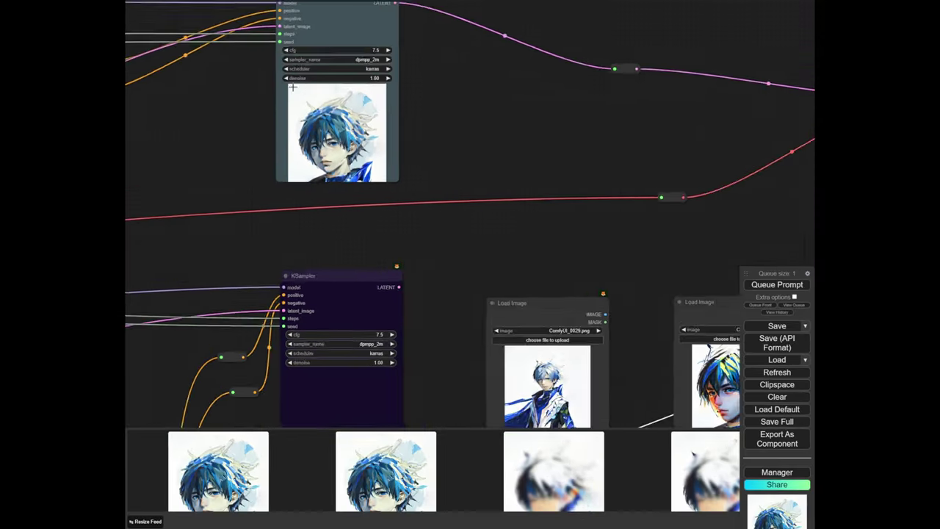
{"action": "scroll", "coordinate": [290, 229], "scroll_direction": "up", "scroll_amount": 4}
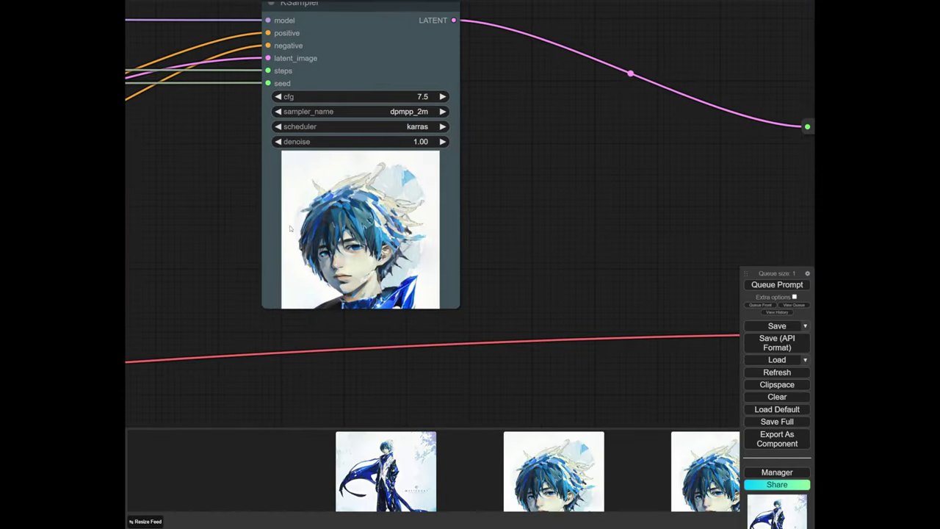
{"action": "scroll", "coordinate": [290, 229], "scroll_direction": "up", "scroll_amount": 6}
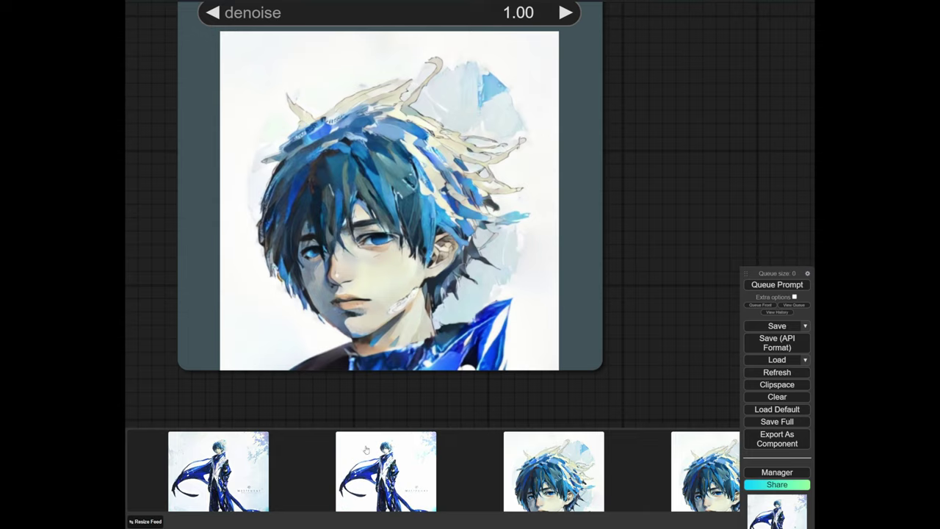
{"action": "left_click", "coordinate": [518, 463]}
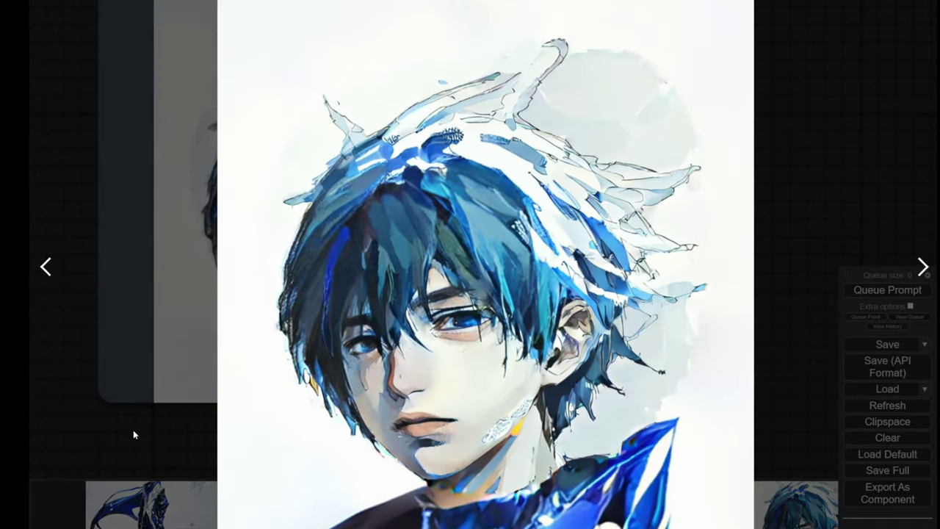
{"action": "left_click", "coordinate": [133, 432]}
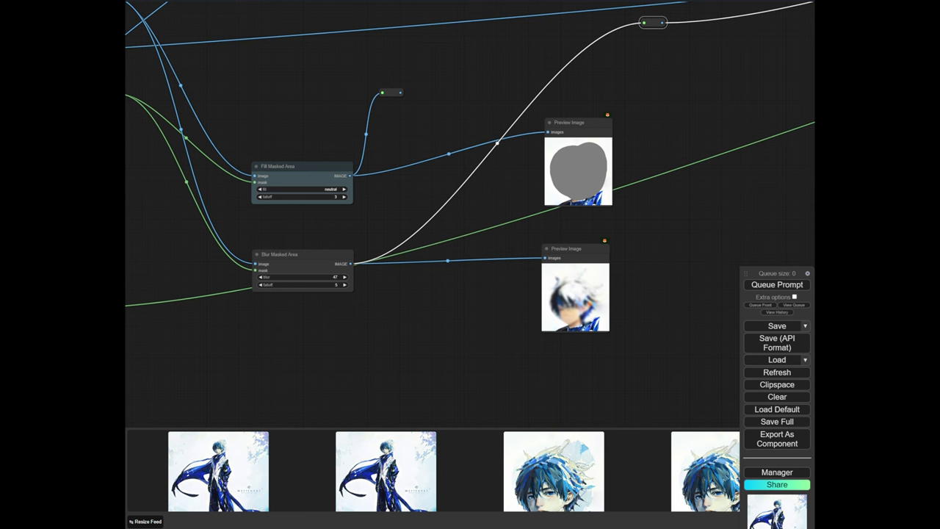
Check the Blur Masked Area settings and add an ImageBlur node below it
{"action": "left_click", "coordinate": [304, 266]}
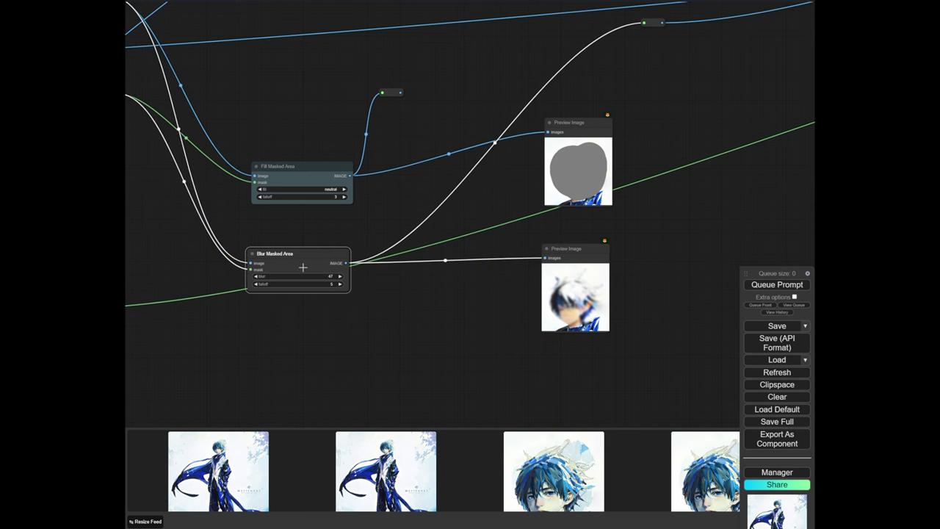
{"action": "scroll", "coordinate": [543, 313], "scroll_direction": "up", "scroll_amount": 3}
{"action": "left_click_drag", "start_coordinate": [228, 249], "coordinate": [335, 224]}
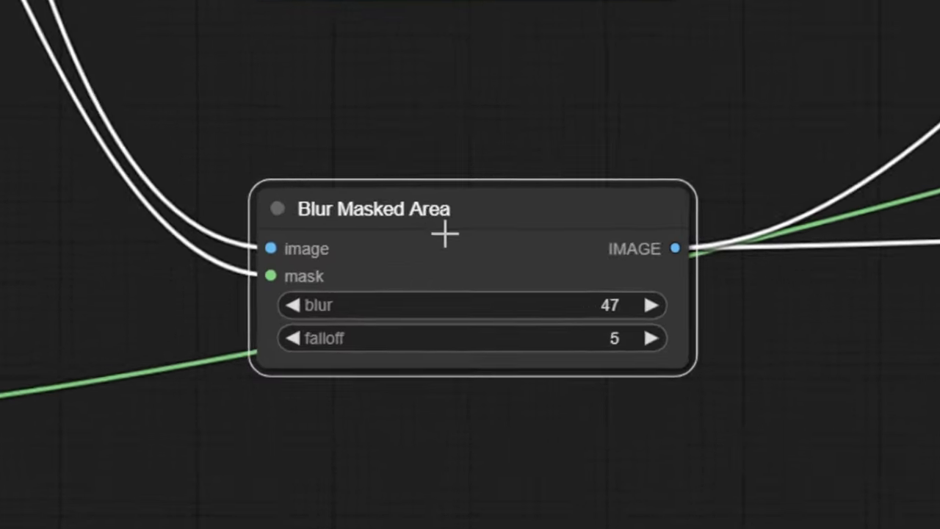
{"action": "left_click", "coordinate": [352, 404]}
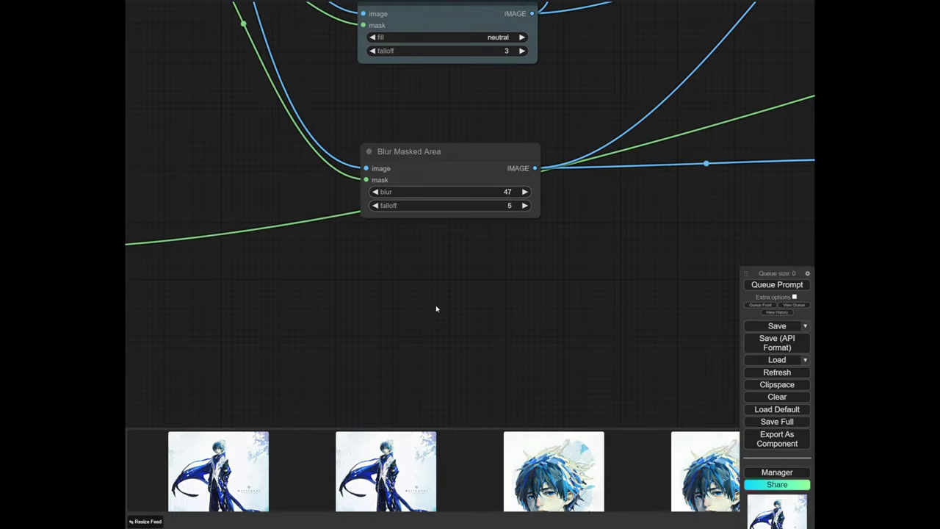
{"action": "double_click", "coordinate": [436, 309]}
{"action": "type", "text": "blu"}
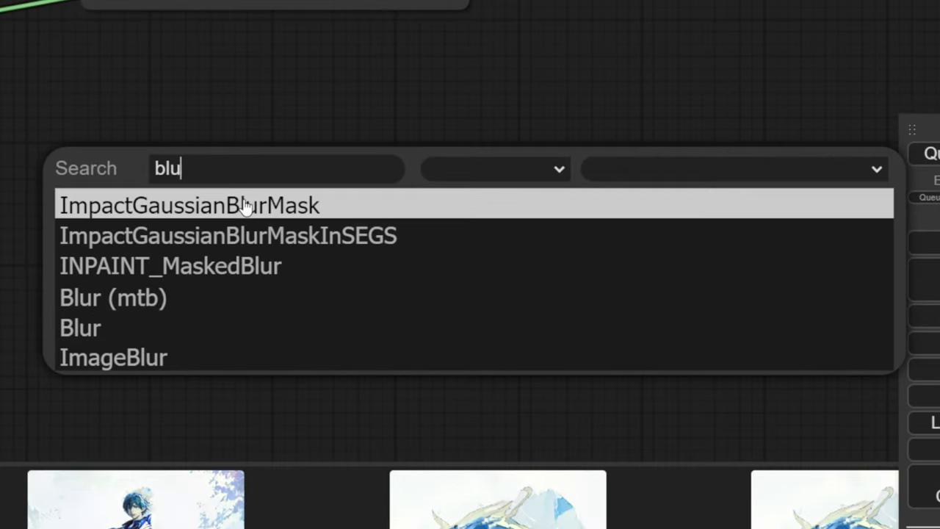
{"action": "type", "text": "r"}
{"action": "key", "text": "Down"}
{"action": "key", "text": "Down"}
{"action": "key", "text": "Down"}
{"action": "key", "text": "Down"}
{"action": "key", "text": "Down"}
{"action": "key", "text": "Return"}
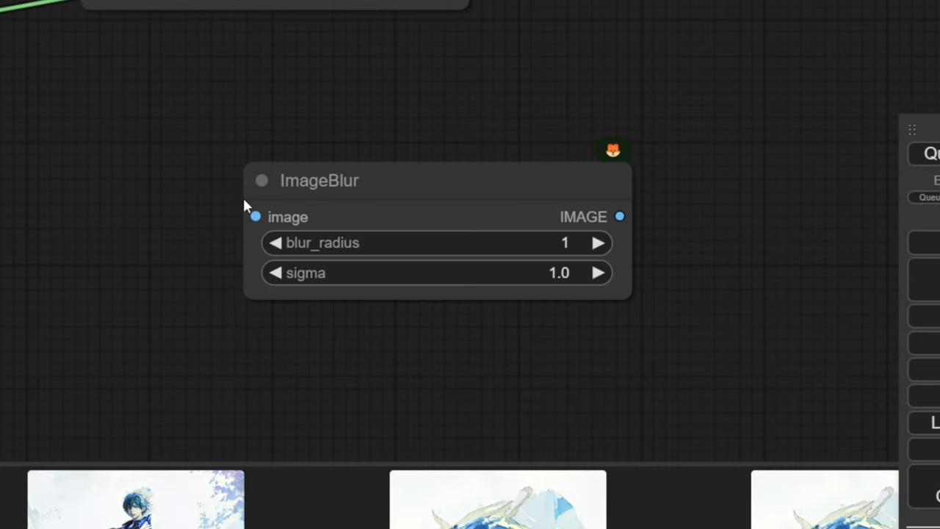
Place the ImageBlur node under Blur Masked Area, wire it between the source image and a Preview Image node, and check the preview
{"action": "left_click_drag", "start_coordinate": [384, 183], "coordinate": [237, 238]}
{"action": "scroll", "coordinate": [205, 300], "scroll_direction": "down", "scroll_amount": 8}
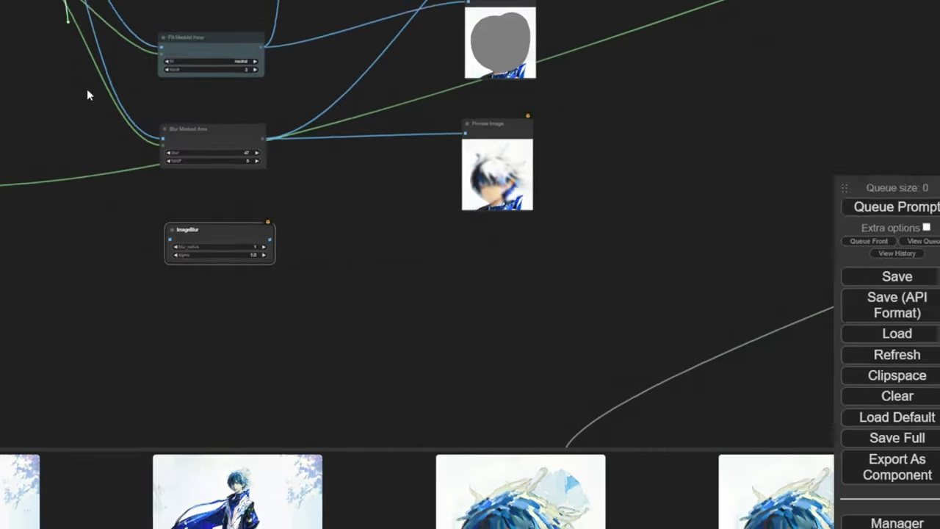
{"action": "left_click_drag", "start_coordinate": [86, 89], "coordinate": [170, 240]}
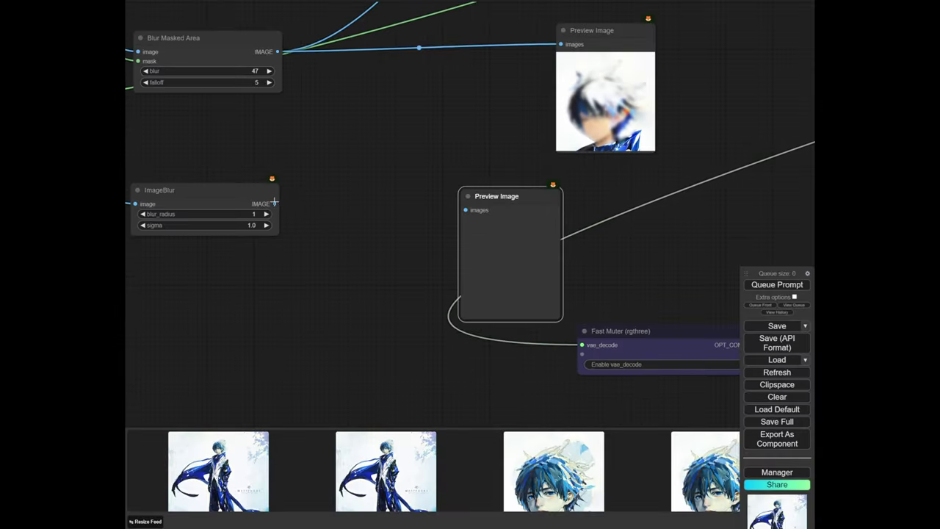
{"action": "scroll", "coordinate": [658, 296], "scroll_direction": "up", "scroll_amount": 8}
{"action": "scroll", "coordinate": [529, 274], "scroll_direction": "down", "scroll_amount": 3}
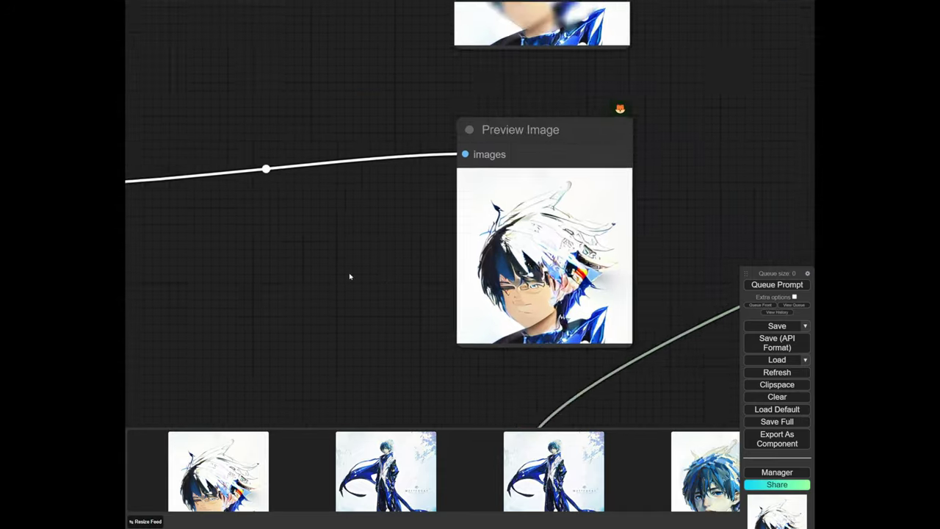
Set the ImageBlur node's blur_radius to 31 and run the workflow
{"action": "left_click_drag", "start_coordinate": [263, 268], "coordinate": [491, 248]}
{"action": "scroll", "coordinate": [541, 239], "scroll_direction": "down", "scroll_amount": 3}
{"action": "left_click_drag", "start_coordinate": [411, 239], "coordinate": [323, 247]}
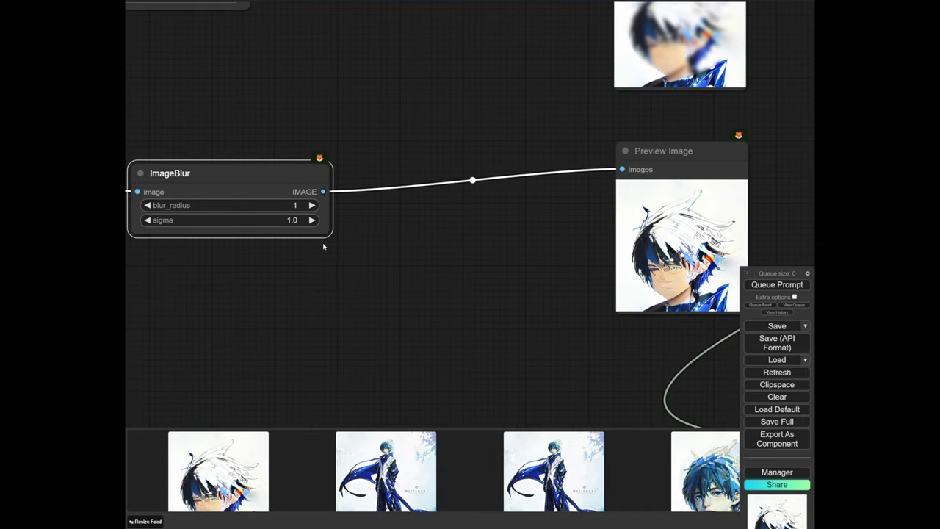
{"action": "left_click", "coordinate": [780, 285]}
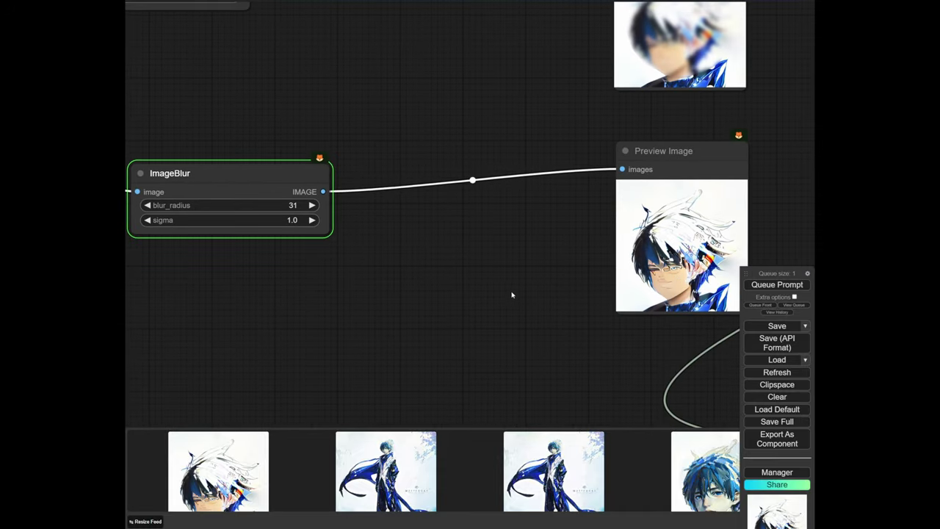
Examine the blurred preview, set the ImageBlur sigma to 3.3 and run the workflow again
{"action": "scroll", "coordinate": [534, 246], "scroll_direction": "up", "scroll_amount": 1}
{"action": "left_click_drag", "start_coordinate": [522, 243], "coordinate": [566, 269]}
{"action": "scroll", "coordinate": [516, 256], "scroll_direction": "up", "scroll_amount": 4}
{"action": "scroll", "coordinate": [516, 257], "scroll_direction": "down", "scroll_amount": 2}
{"action": "scroll", "coordinate": [558, 268], "scroll_direction": "down", "scroll_amount": 3}
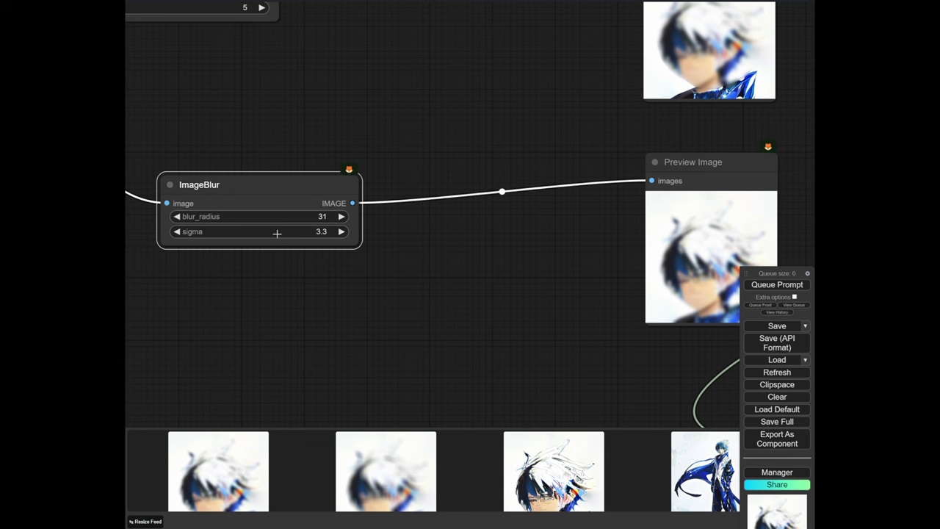
{"action": "left_click_drag", "start_coordinate": [620, 263], "coordinate": [356, 259]}
{"action": "scroll", "coordinate": [475, 265], "scroll_direction": "up", "scroll_amount": 5}
{"action": "left_click", "coordinate": [755, 285]}
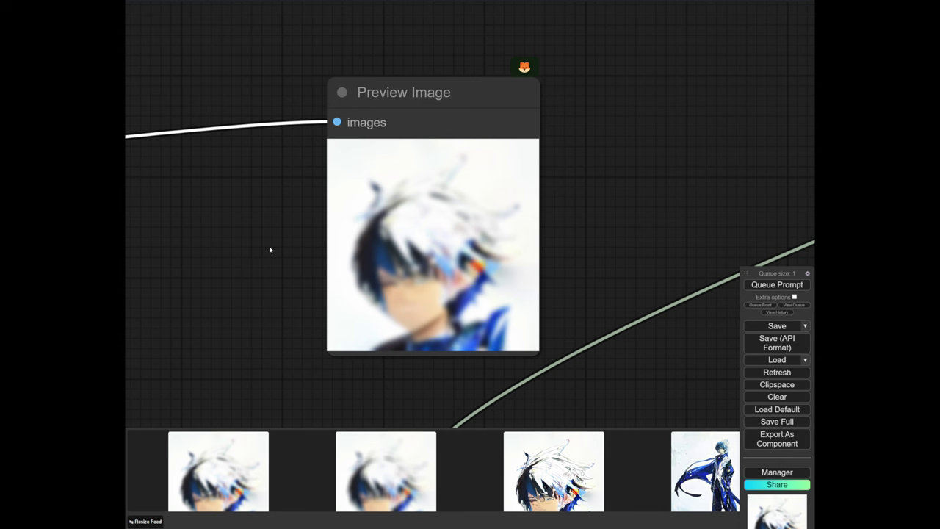
Compare the whole-image blur in the ImageBlur preview with the masked blur in the Blur Masked Area preview
{"action": "scroll", "coordinate": [255, 248], "scroll_direction": "down", "scroll_amount": 9}
{"action": "left_click_drag", "start_coordinate": [256, 249], "coordinate": [410, 339]}
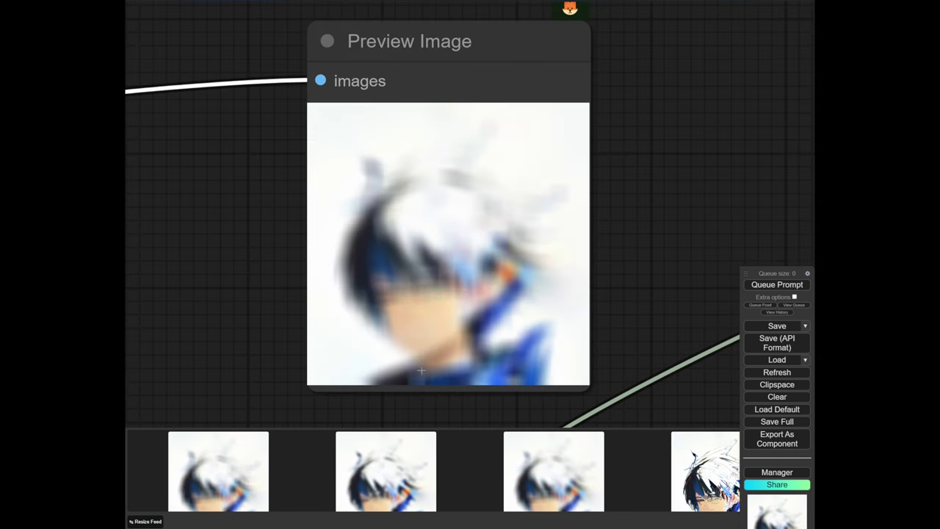
{"action": "scroll", "coordinate": [426, 221], "scroll_direction": "down", "scroll_amount": 5}
{"action": "left_click_drag", "start_coordinate": [621, 333], "coordinate": [620, 331]}
{"action": "left_click_drag", "start_coordinate": [318, 284], "coordinate": [305, 282]}
{"action": "left_click_drag", "start_coordinate": [605, 203], "coordinate": [611, 200]}
{"action": "left_click_drag", "start_coordinate": [621, 337], "coordinate": [626, 335]}
{"action": "scroll", "coordinate": [626, 337], "scroll_direction": "up", "scroll_amount": 8}
{"action": "scroll", "coordinate": [587, 308], "scroll_direction": "up", "scroll_amount": 1}
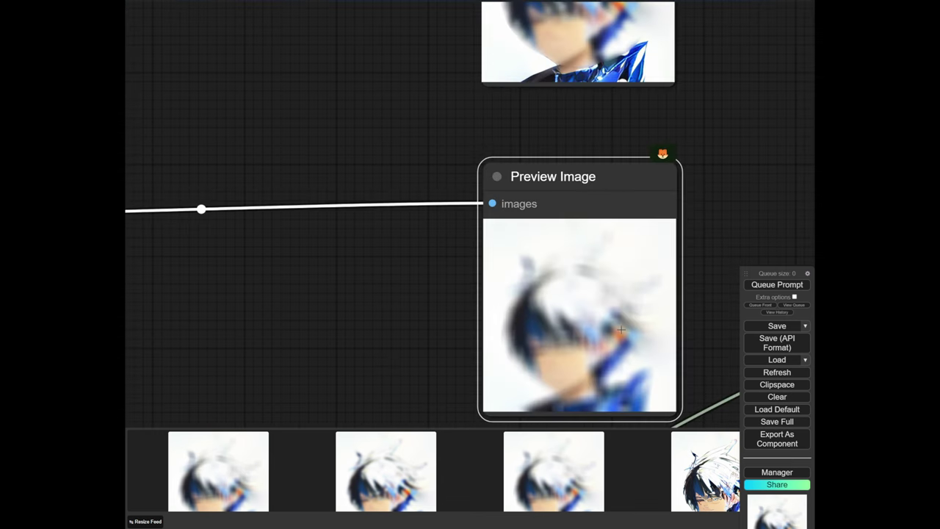
{"action": "scroll", "coordinate": [441, 294], "scroll_direction": "down", "scroll_amount": 6}
{"action": "left_click_drag", "start_coordinate": [357, 315], "coordinate": [549, 292]}
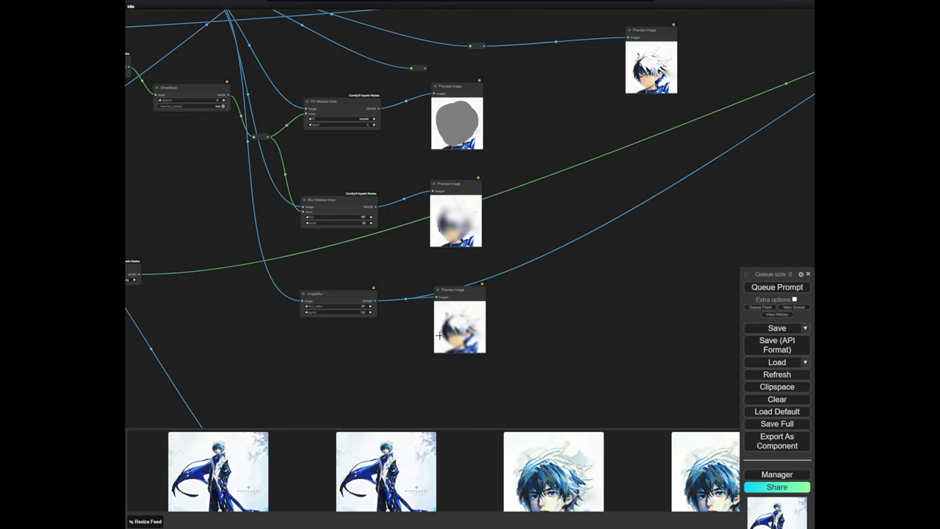
Inspect the ImageBlur preview and follow the graph to the KSampler to examine how the blurred input affects the generated face
{"action": "scroll", "coordinate": [439, 336], "scroll_direction": "up", "scroll_amount": 15}
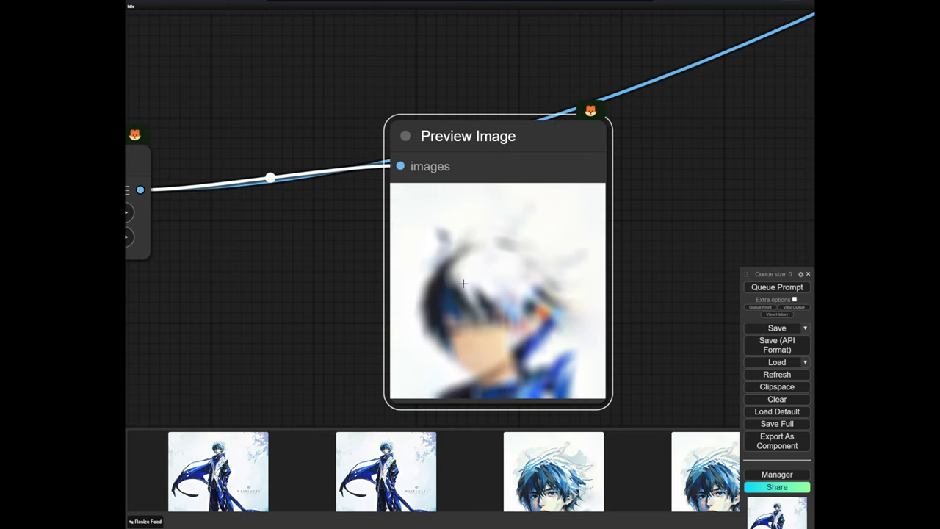
{"action": "scroll", "coordinate": [463, 284], "scroll_direction": "down", "scroll_amount": 20}
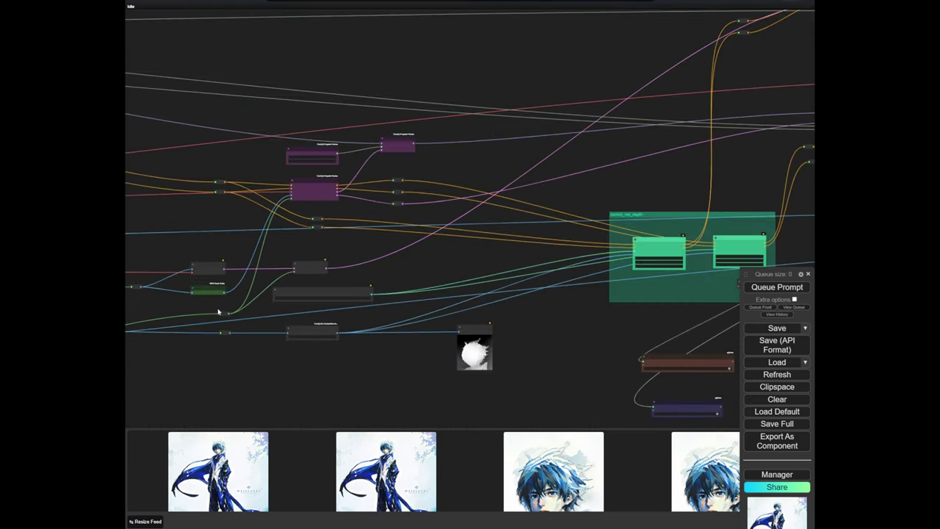
{"action": "scroll", "coordinate": [218, 312], "scroll_direction": "up", "scroll_amount": 15}
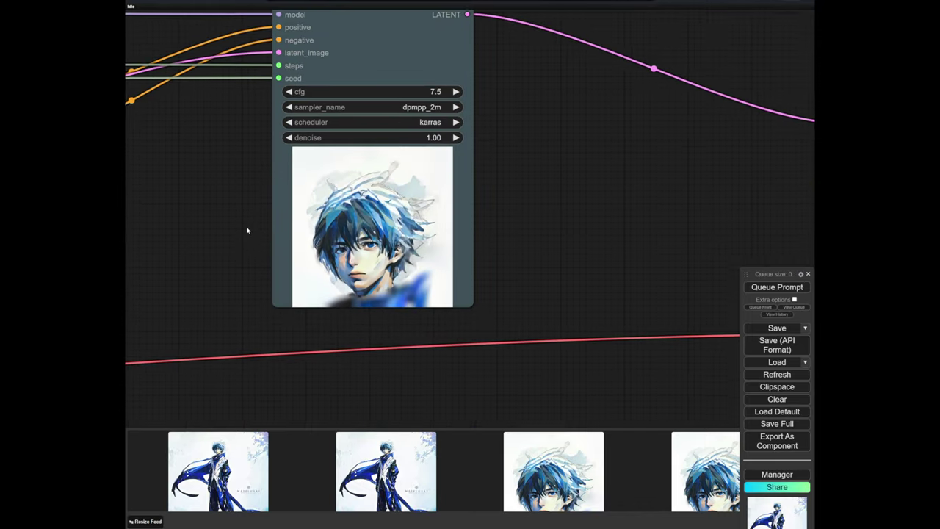
Place the ImageBlur preview beside the Blur Masked Area preview and compare how each blur treats the head and its surroundings
{"action": "left_click_drag", "start_coordinate": [247, 231], "coordinate": [246, 284]}
{"action": "left_click", "coordinate": [587, 447]}
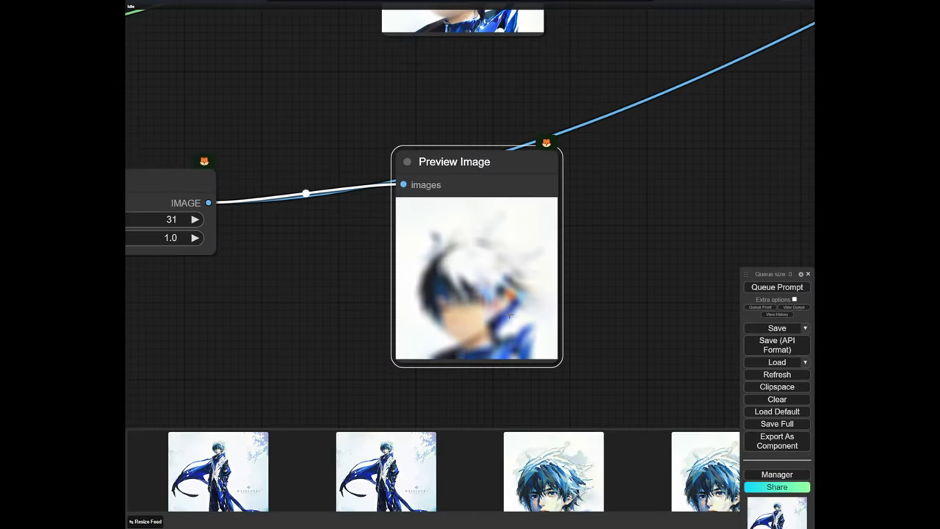
{"action": "scroll", "coordinate": [492, 283], "scroll_direction": "down", "scroll_amount": 10}
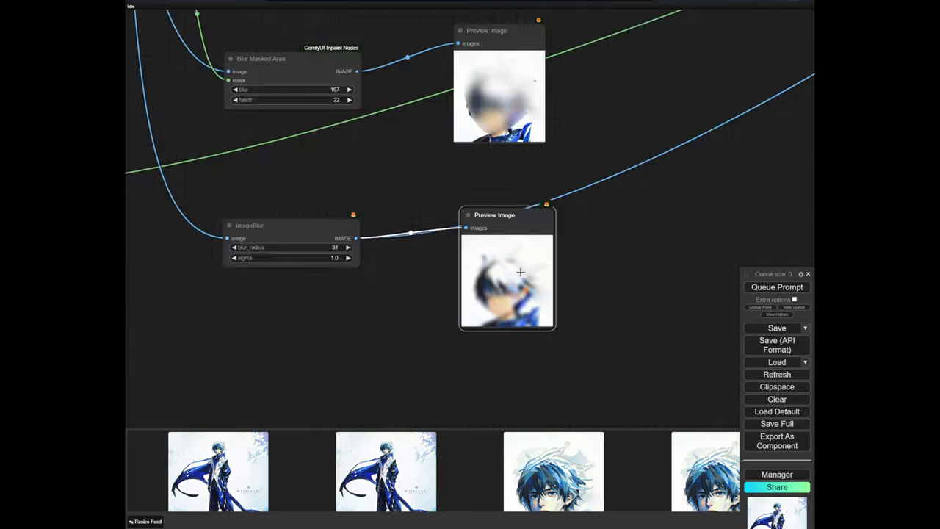
{"action": "scroll", "coordinate": [374, 267], "scroll_direction": "up", "scroll_amount": 10}
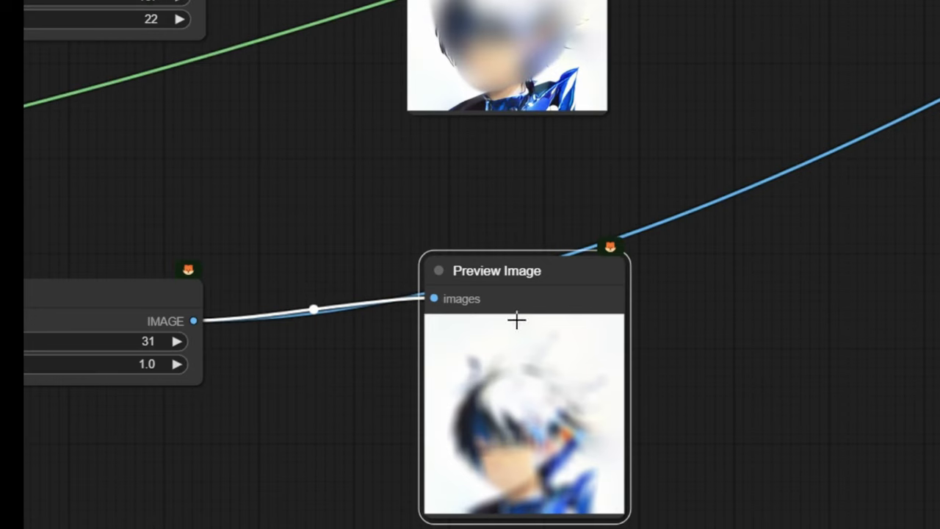
{"action": "left_click_drag", "start_coordinate": [516, 320], "coordinate": [778, 0]}
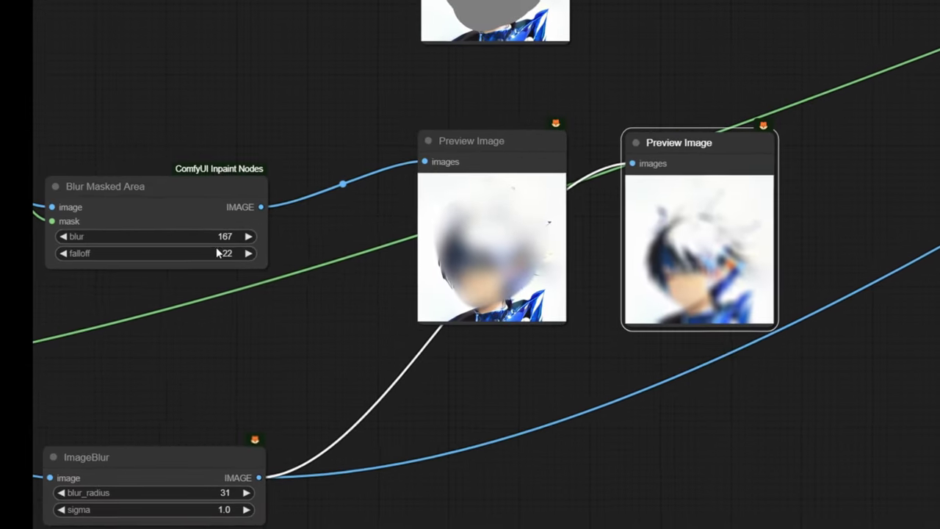
{"action": "left_click_drag", "start_coordinate": [585, 249], "coordinate": [453, 302]}
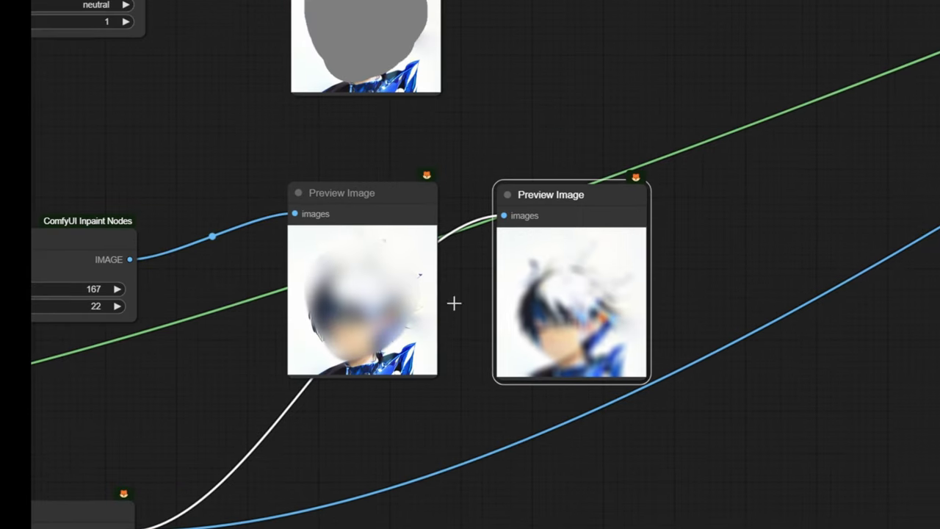
{"action": "scroll", "coordinate": [453, 301], "scroll_direction": "up", "scroll_amount": 7}
{"action": "left_click_drag", "start_coordinate": [609, 302], "coordinate": [592, 303]}
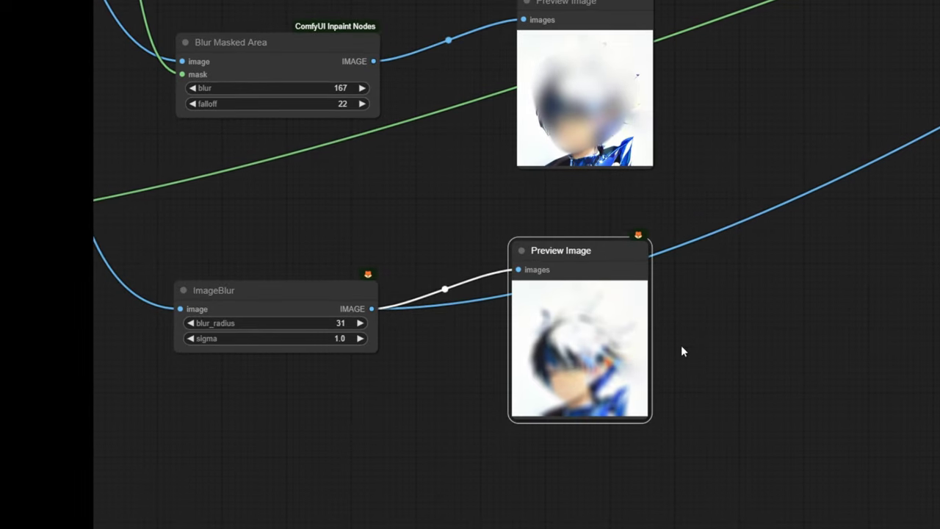
Add an ImageCompositeMasked node in the empty canvas below the ImageBlur node
{"action": "left_click_drag", "start_coordinate": [185, 498], "coordinate": [453, 435]}
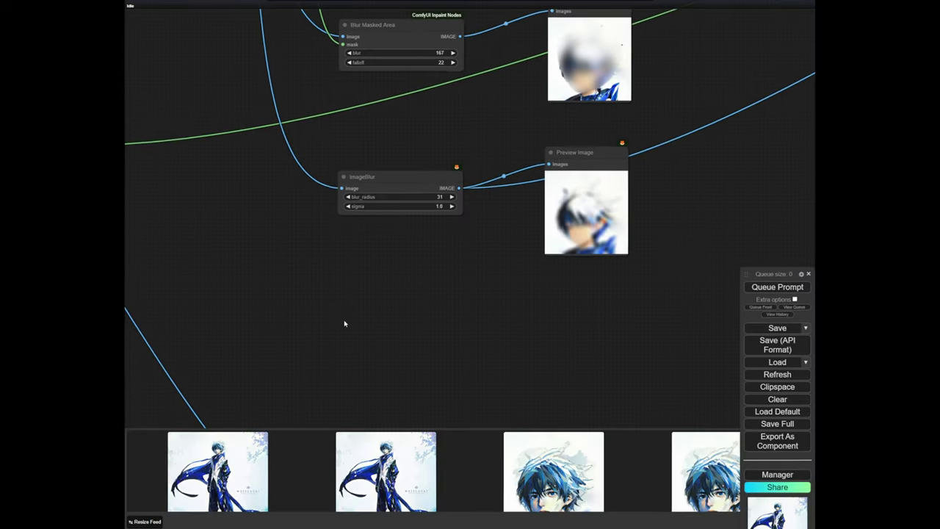
{"action": "double_click", "coordinate": [451, 462]}
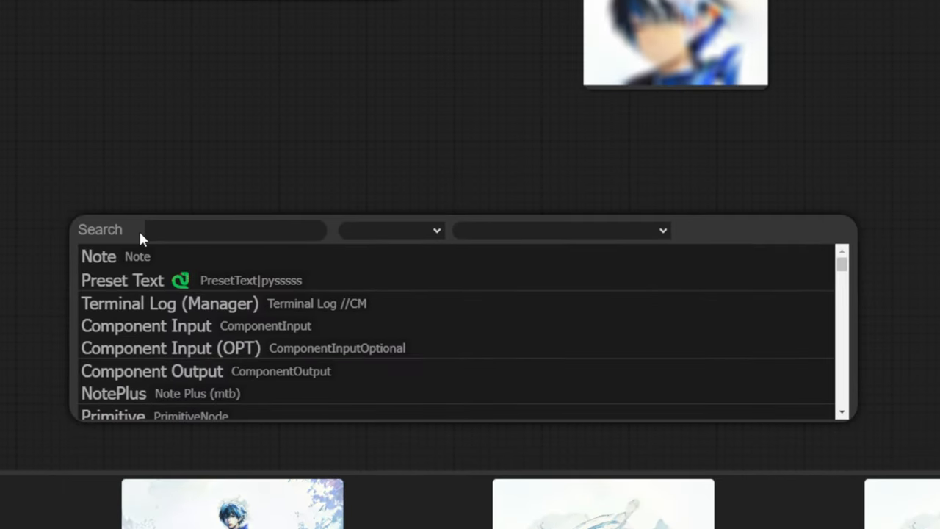
{"action": "type", "text": "ima"}
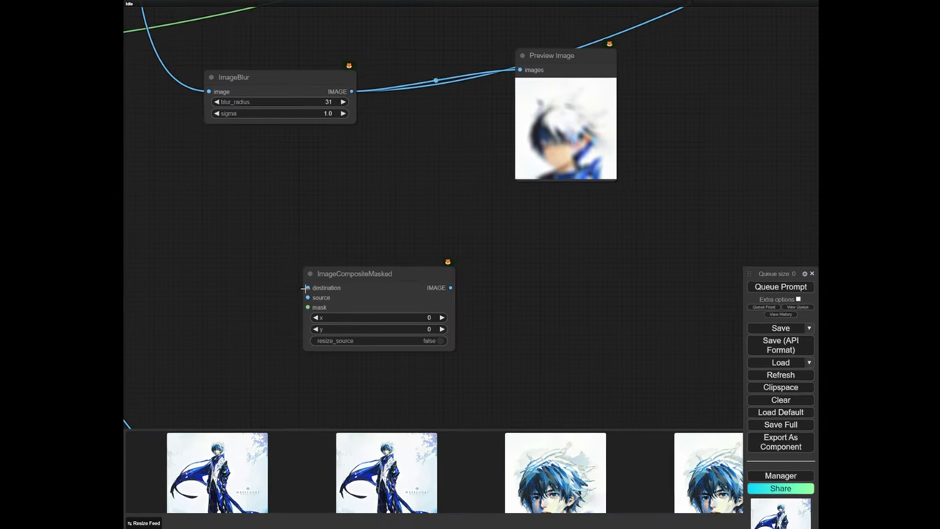
Route the cropped source image through a new reroute into the destination input of ImageCompositeMasked
{"action": "scroll", "coordinate": [260, 242], "scroll_direction": "down", "scroll_amount": 5}
{"action": "left_click_drag", "start_coordinate": [271, 246], "coordinate": [372, 338]}
{"action": "scroll", "coordinate": [372, 337], "scroll_direction": "down", "scroll_amount": 3}
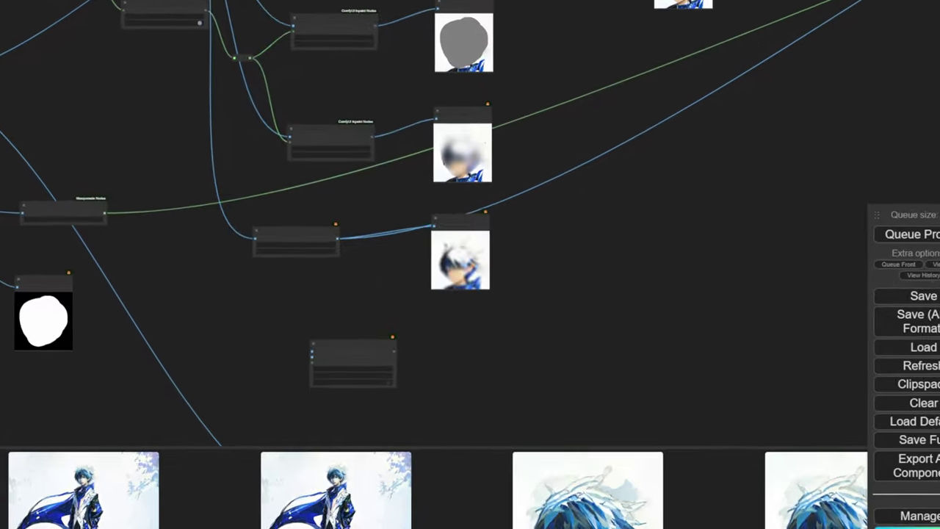
{"action": "left_click_drag", "start_coordinate": [273, 53], "coordinate": [322, 371]}
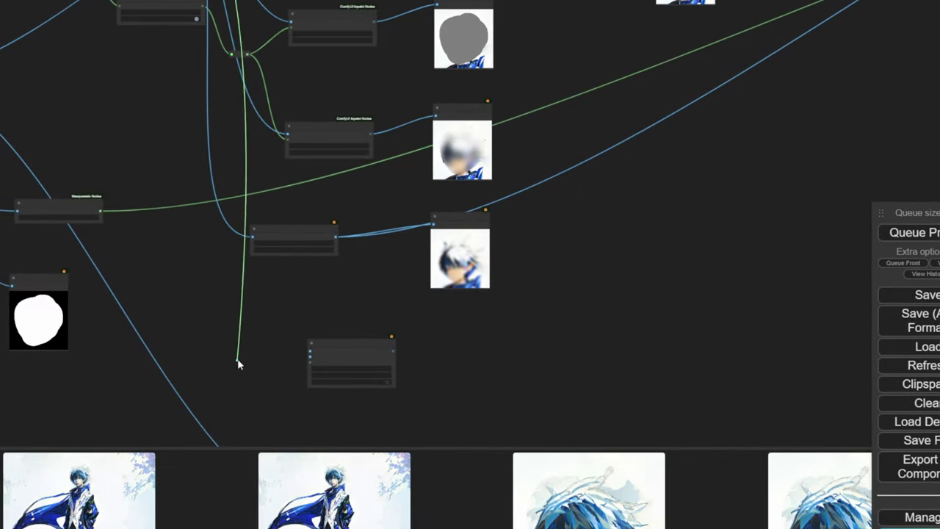
{"action": "left_click", "coordinate": [254, 382]}
{"action": "scroll", "coordinate": [254, 367], "scroll_direction": "up", "scroll_amount": 12}
{"action": "left_click_drag", "start_coordinate": [238, 361], "coordinate": [428, 316]}
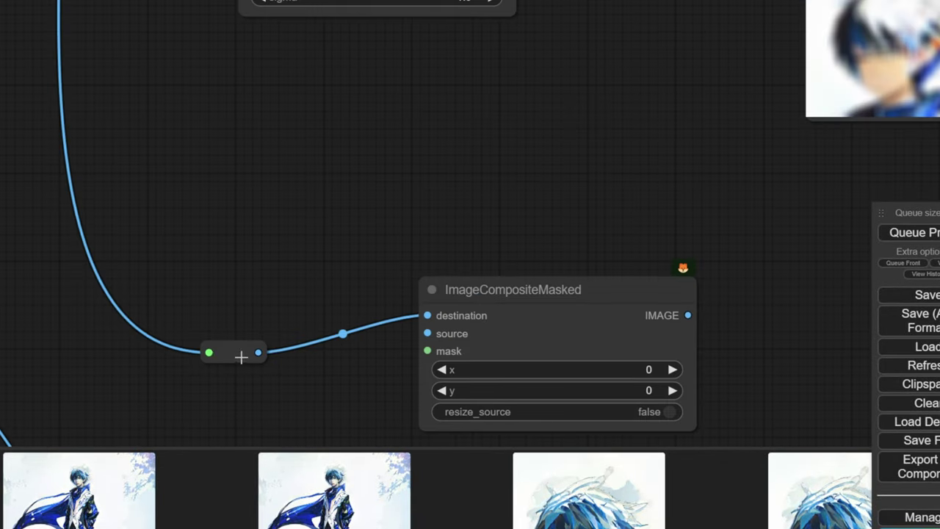
{"action": "left_click_drag", "start_coordinate": [240, 357], "coordinate": [254, 299]}
Connect the ImageBlur output to the source input of ImageCompositeMasked
{"action": "scroll", "coordinate": [364, 230], "scroll_direction": "down", "scroll_amount": 5}
{"action": "left_click_drag", "start_coordinate": [441, 179], "coordinate": [371, 194]}
{"action": "scroll", "coordinate": [325, 87], "scroll_direction": "up", "scroll_amount": 2}
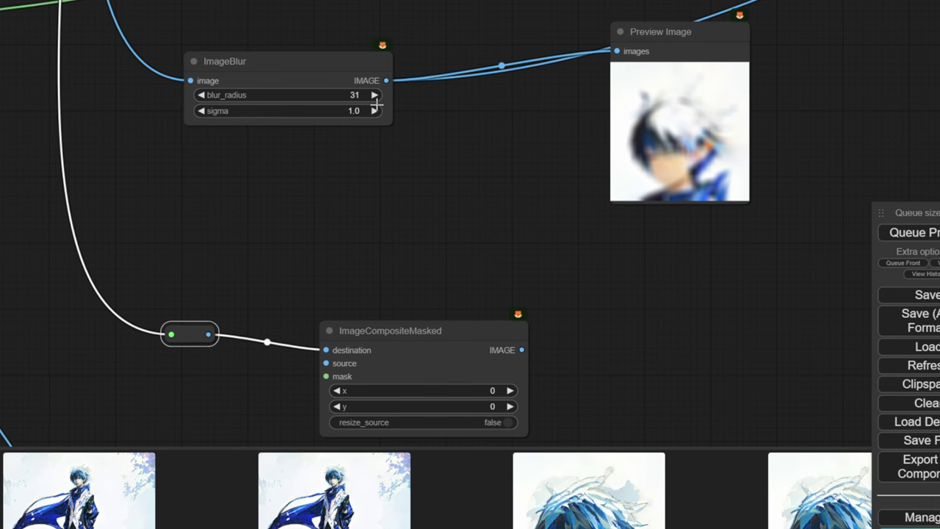
{"action": "left_click_drag", "start_coordinate": [377, 104], "coordinate": [311, 306]}
Route the mask through a new reroute to the ImageCompositeMasked node's mask input
{"action": "scroll", "coordinate": [191, 228], "scroll_direction": "down", "scroll_amount": 3}
{"action": "left_click_drag", "start_coordinate": [191, 228], "coordinate": [566, 202]}
{"action": "scroll", "coordinate": [470, 192], "scroll_direction": "down", "scroll_amount": 1}
{"action": "left_click_drag", "start_coordinate": [253, 196], "coordinate": [169, 221]}
{"action": "left_click_drag", "start_coordinate": [209, 51], "coordinate": [392, 316]}
{"action": "left_click", "coordinate": [406, 334]}
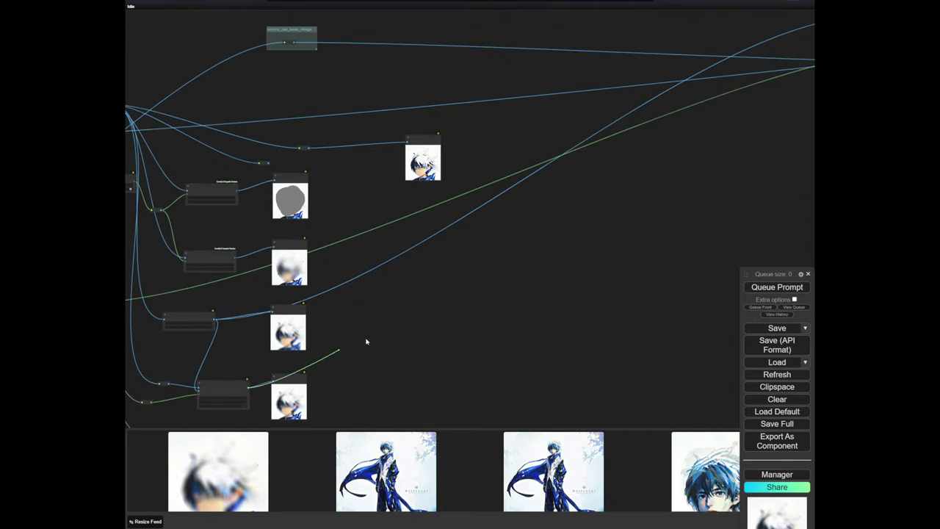
{"action": "right_click", "coordinate": [645, 133]}
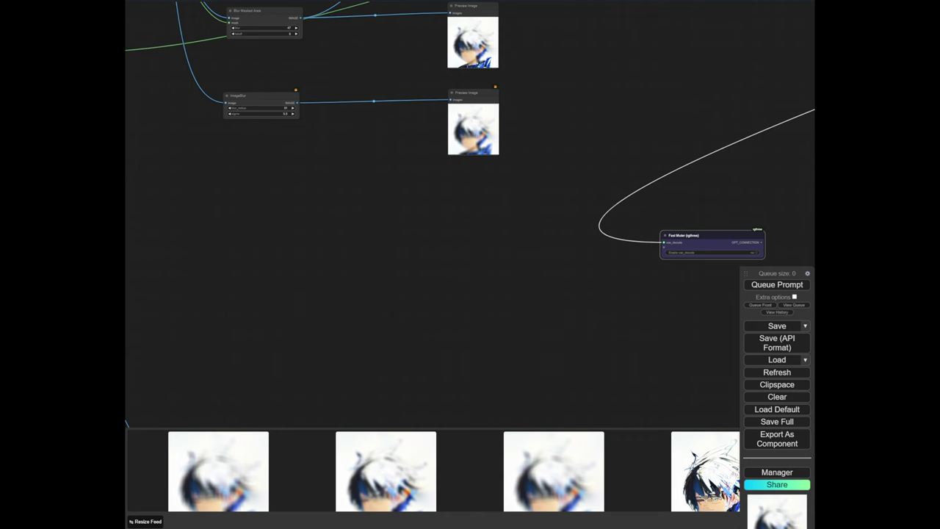
Mute the ImageBlur node
{"action": "left_click_drag", "start_coordinate": [287, 206], "coordinate": [279, 283]}
{"action": "scroll", "coordinate": [279, 283], "scroll_direction": "up", "scroll_amount": 4}
{"action": "left_click", "coordinate": [235, 122]}
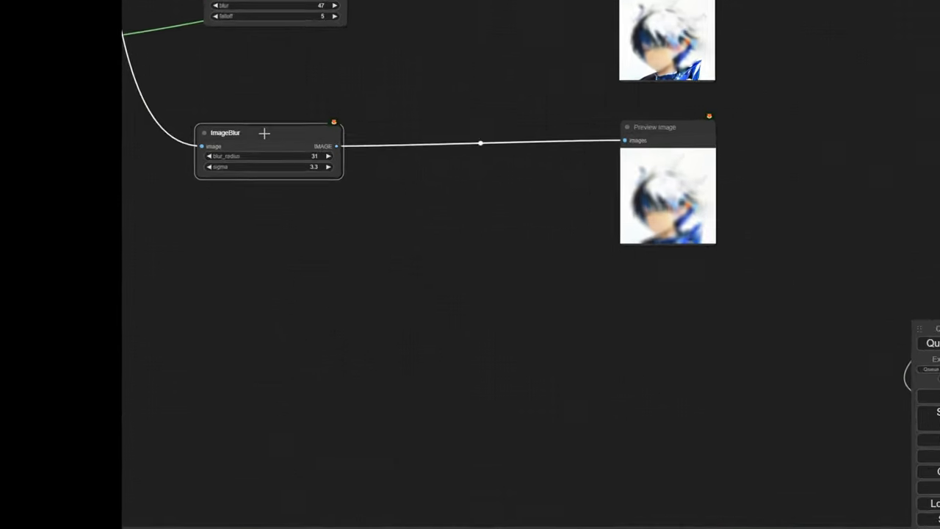
{"action": "key", "text": "ctrl+m"}
Search the nodes for "inpaint" and add Inpaint (using Model) together with its Load Inpaint Model node below the ImageBlur branch
{"action": "scroll", "coordinate": [693, 462], "scroll_direction": "down", "scroll_amount": 3}
{"action": "left_click_drag", "start_coordinate": [693, 463], "coordinate": [871, 526]}
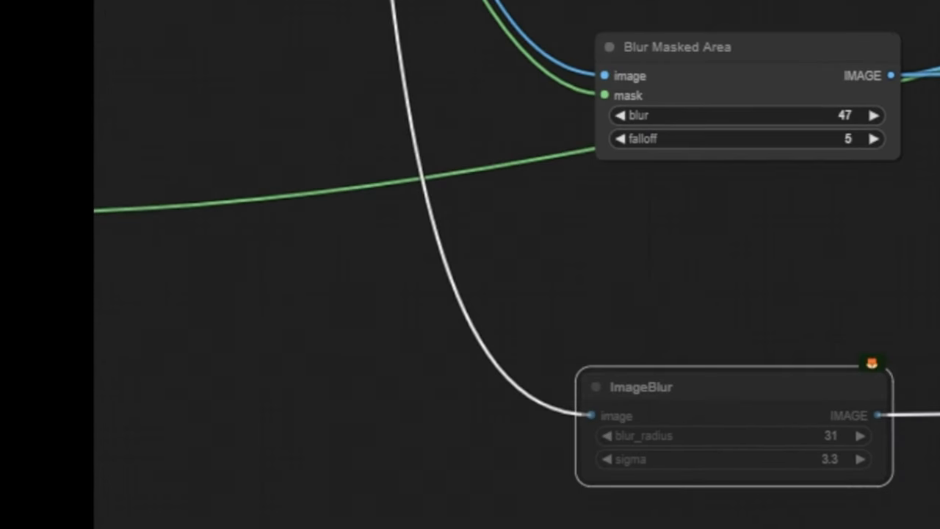
{"action": "left_click", "coordinate": [871, 526]}
{"action": "double_click", "coordinate": [298, 292]}
{"action": "type", "text": "inpaint"}
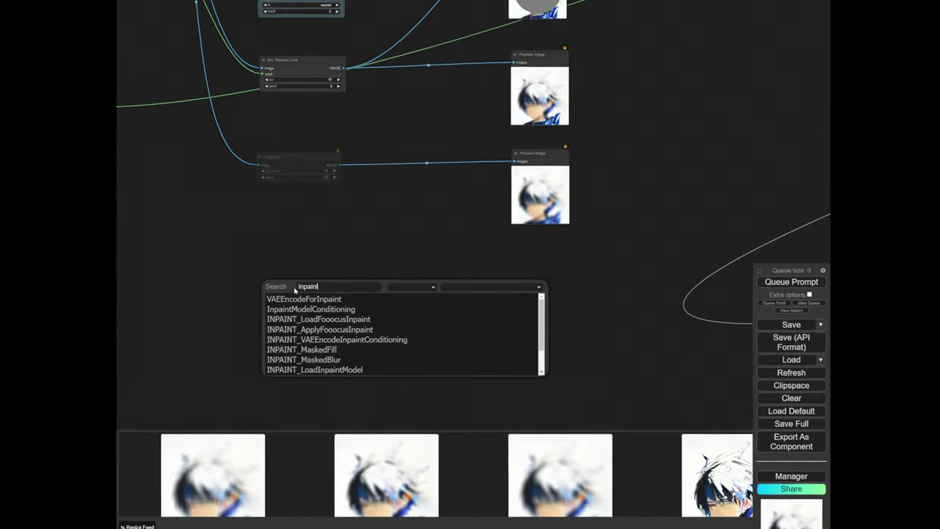
{"action": "scroll", "coordinate": [344, 336], "scroll_direction": "down", "scroll_amount": 1}
{"action": "left_click", "coordinate": [356, 307]}
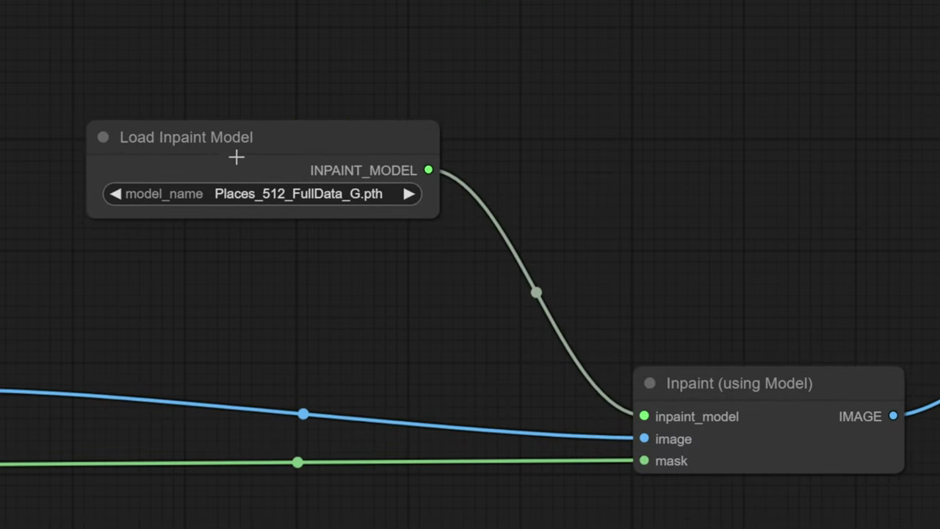
Set the Load Inpaint Model node to big-lama.pt and run the workflow
{"action": "left_click_drag", "start_coordinate": [235, 157], "coordinate": [231, 159]}
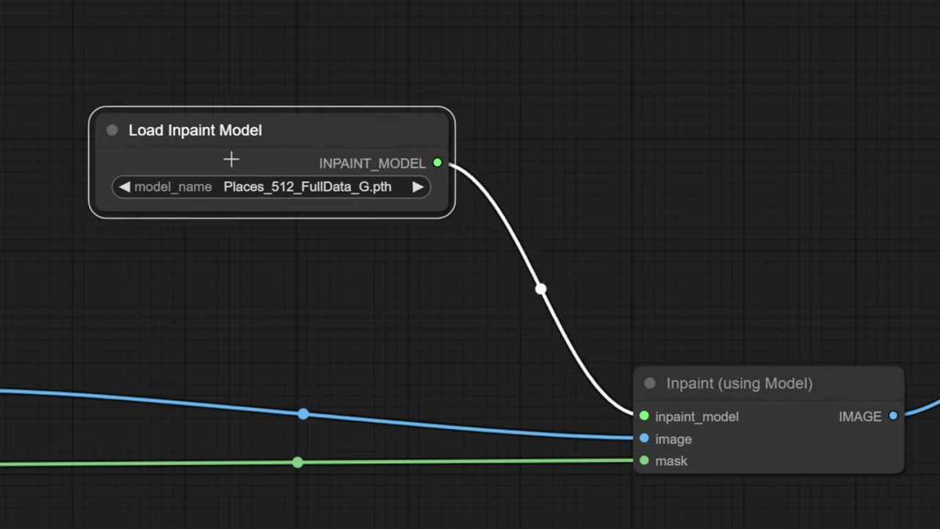
{"action": "left_click", "coordinate": [233, 196]}
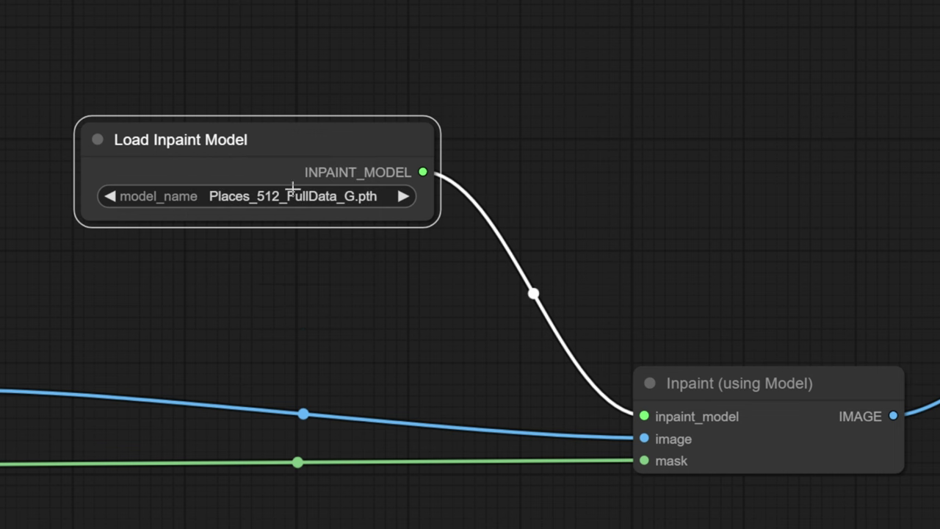
{"action": "left_click", "coordinate": [273, 196]}
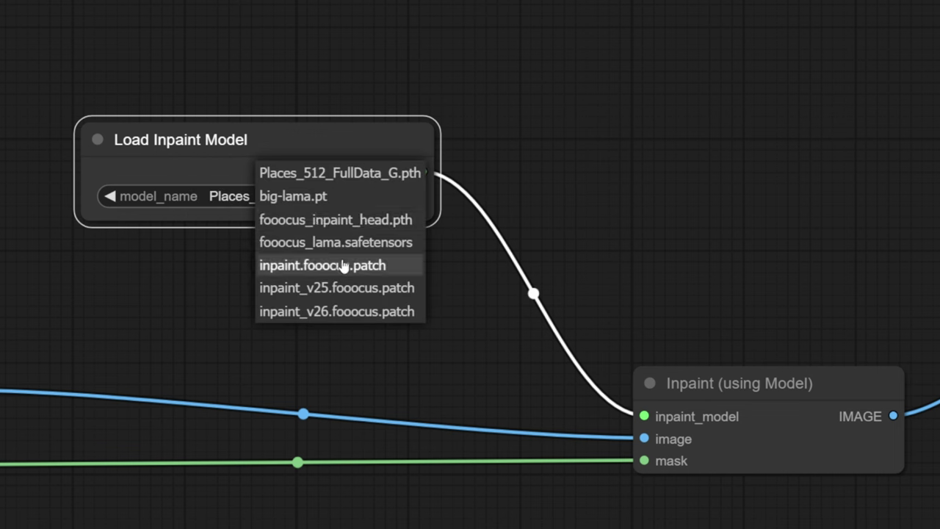
{"action": "left_click", "coordinate": [319, 198]}
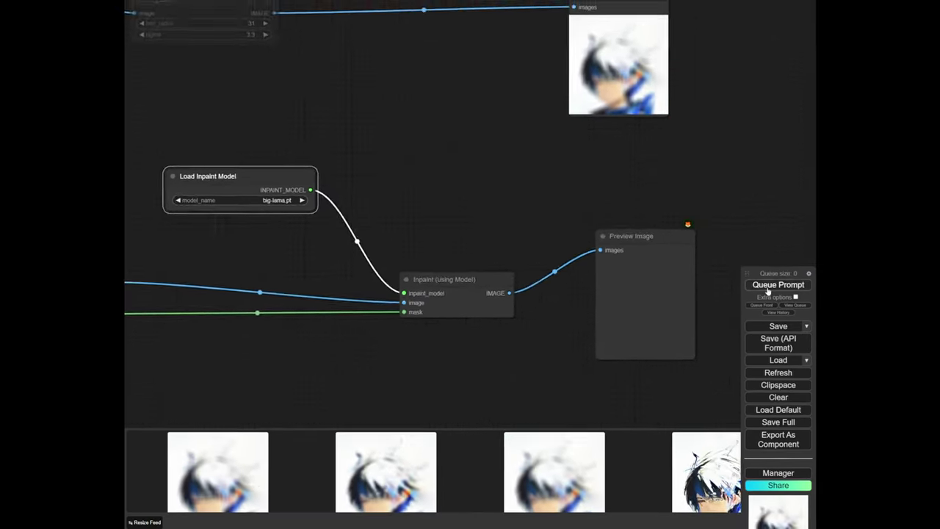
{"action": "left_click", "coordinate": [778, 284]}
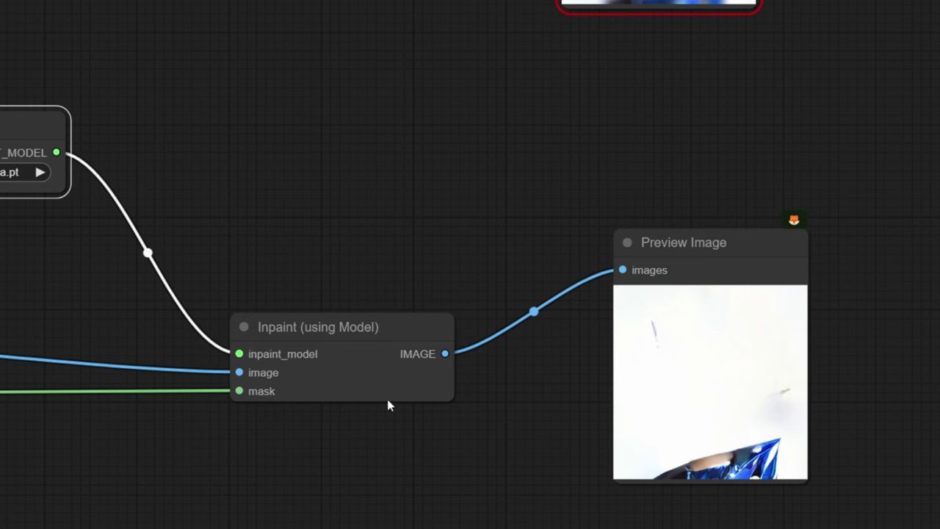
Switch the inpaint model to Places_512_FullData_G.pth, rerun the workflow and examine the prefilled preview
{"action": "left_click", "coordinate": [34, 172]}
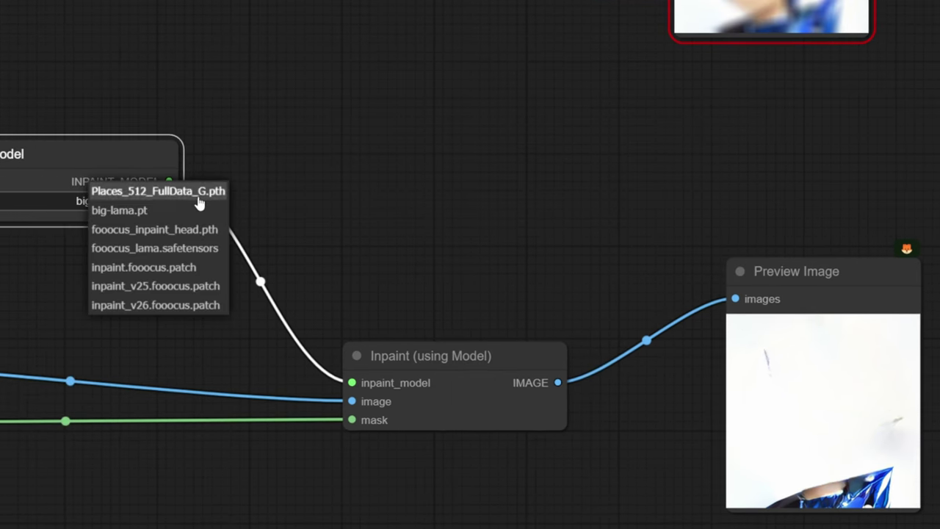
{"action": "left_click", "coordinate": [197, 192]}
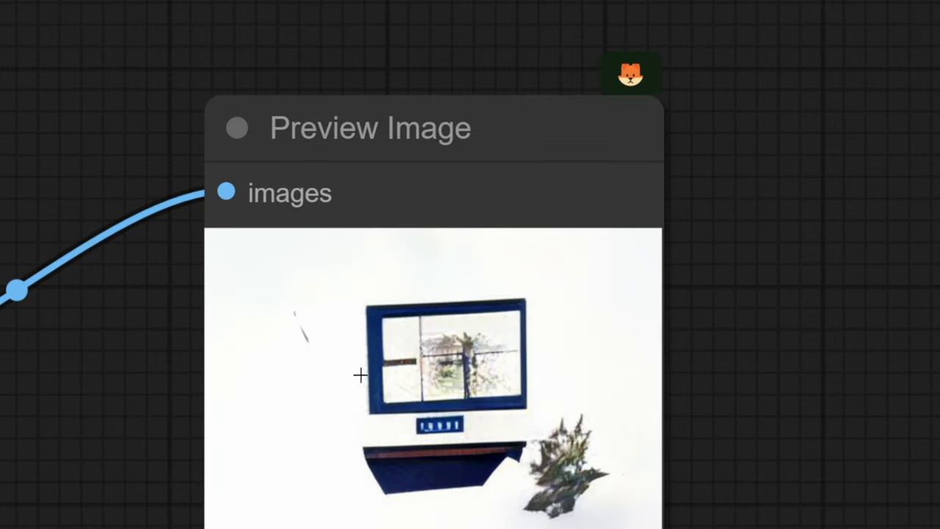
{"action": "scroll", "coordinate": [573, 485], "scroll_direction": "up", "scroll_amount": 2}
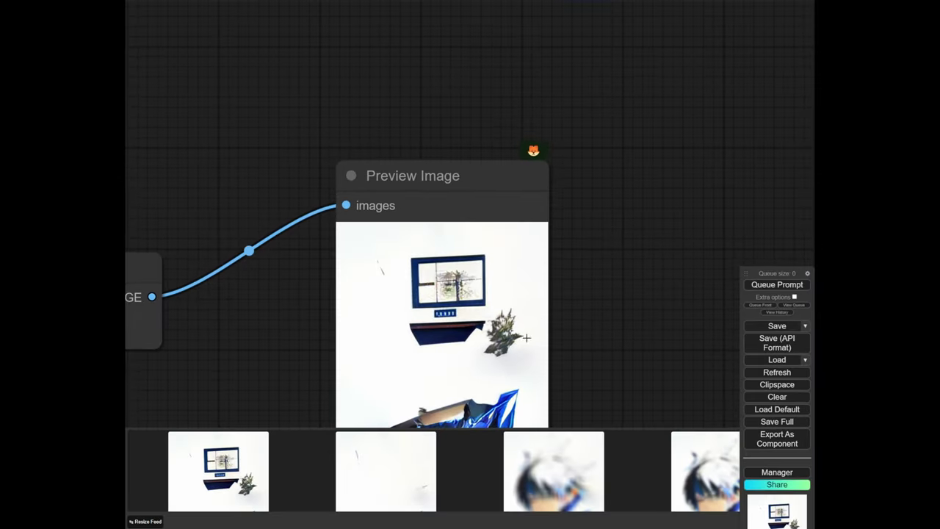
Connect the Inpaint (using Model) output to the reroute that carries the preprocessed image onward, and examine the KSampler preview
{"action": "scroll", "coordinate": [452, 325], "scroll_direction": "down", "scroll_amount": 10}
{"action": "scroll", "coordinate": [347, 248], "scroll_direction": "down", "scroll_amount": 3}
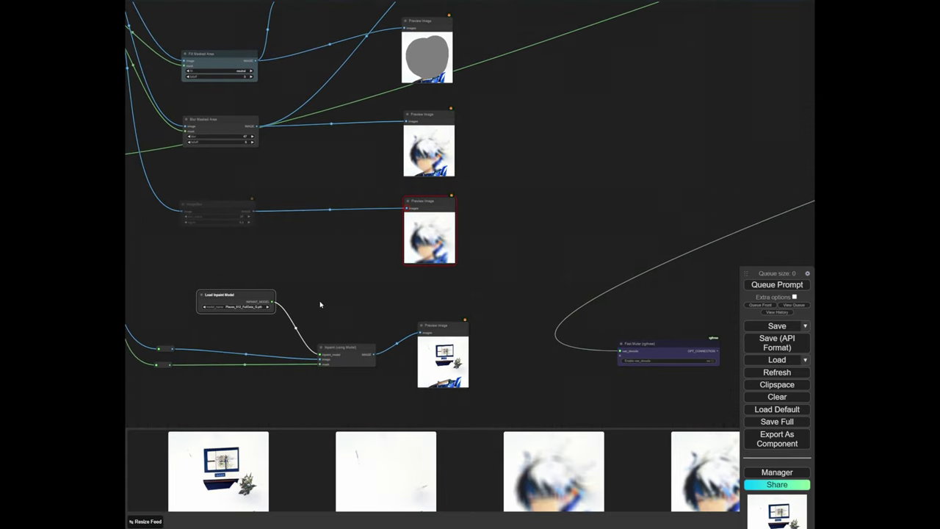
{"action": "left_click_drag", "start_coordinate": [358, 269], "coordinate": [310, 286]}
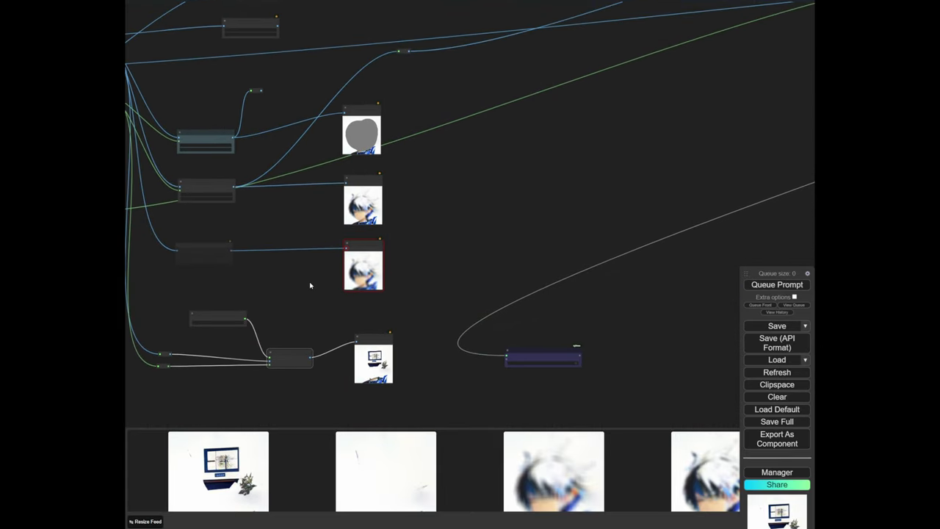
{"action": "left_click_drag", "start_coordinate": [311, 357], "coordinate": [399, 51]}
{"action": "left_click_drag", "start_coordinate": [495, 196], "coordinate": [443, 138]}
{"action": "scroll", "coordinate": [486, 307], "scroll_direction": "up", "scroll_amount": 5}
{"action": "scroll", "coordinate": [455, 277], "scroll_direction": "up", "scroll_amount": 2}
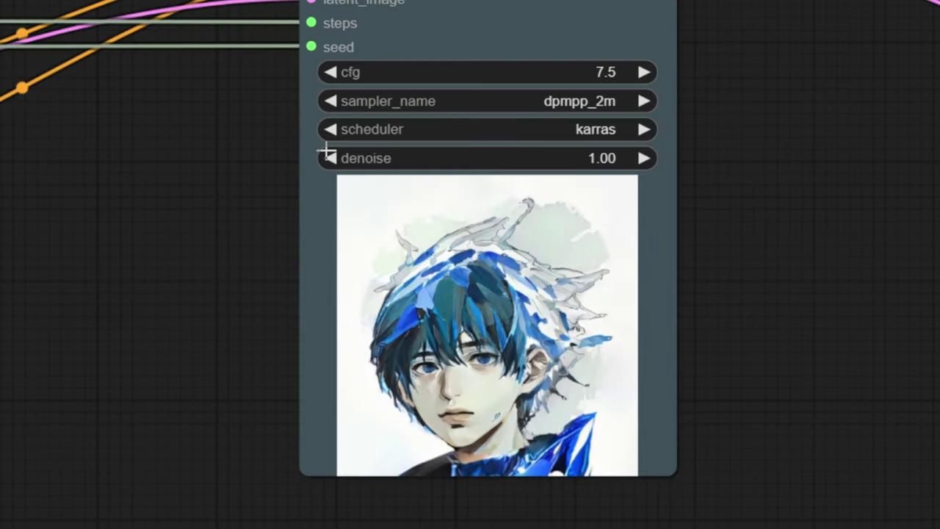
Examine the control_net_depth group and trace the preprocessing, mask and crop nodes back to the source image
{"action": "scroll", "coordinate": [246, 517], "scroll_direction": "down", "scroll_amount": 12}
{"action": "left_click_drag", "start_coordinate": [228, 509], "coordinate": [790, 37]}
{"action": "scroll", "coordinate": [408, 523], "scroll_direction": "up", "scroll_amount": 11}
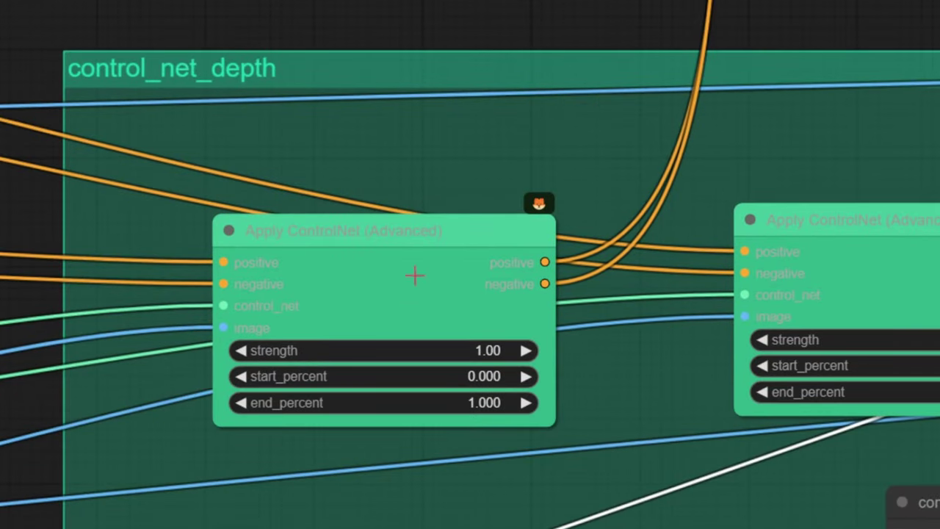
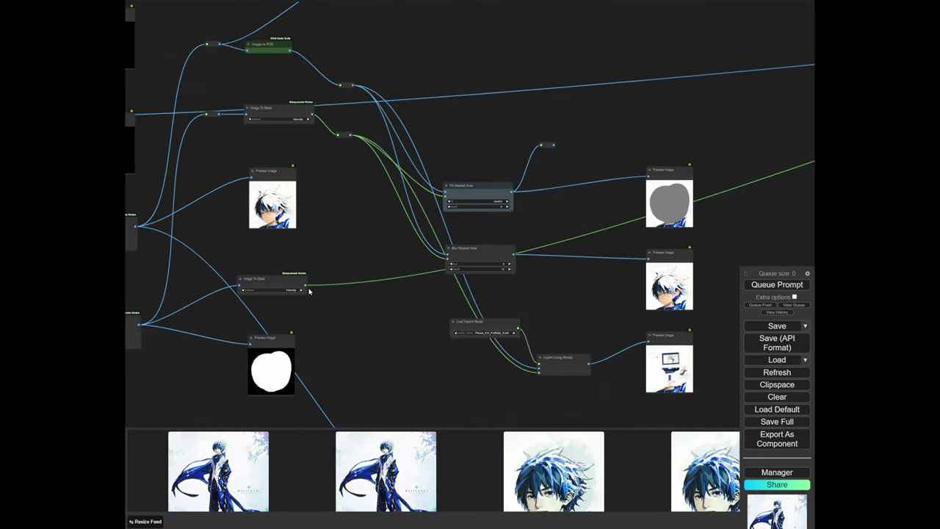
{"action": "left_click_drag", "start_coordinate": [313, 291], "coordinate": [504, 306]}
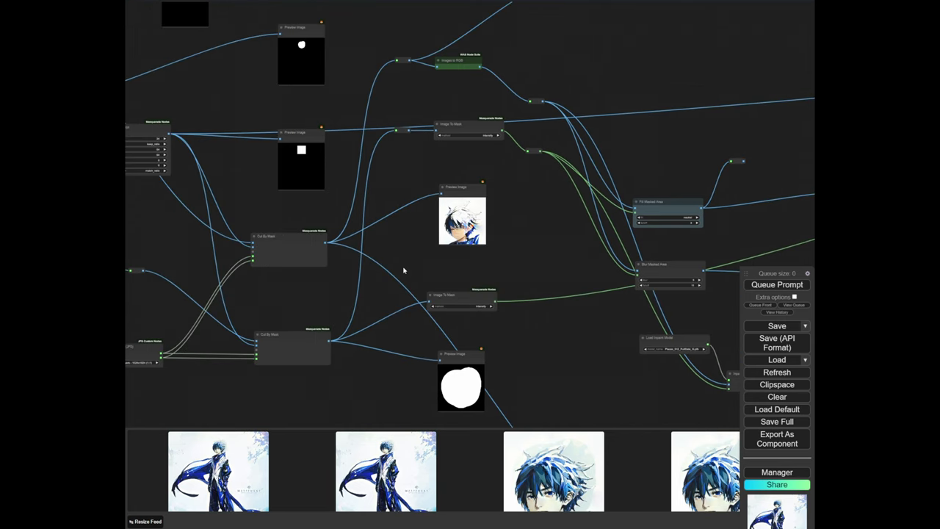
{"action": "scroll", "coordinate": [338, 201], "scroll_direction": "down", "scroll_amount": 2}
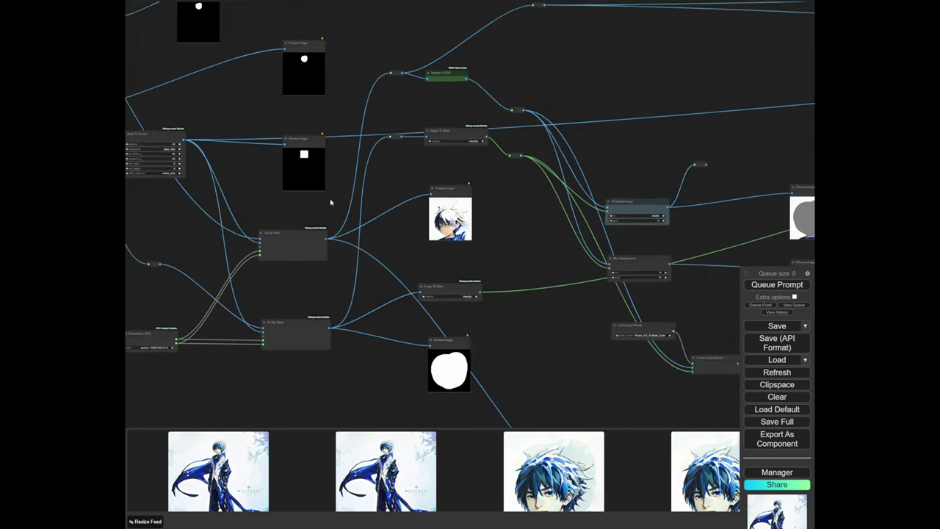
{"action": "left_click_drag", "start_coordinate": [339, 203], "coordinate": [593, 308]}
{"action": "left_click_drag", "start_coordinate": [327, 300], "coordinate": [455, 315]}
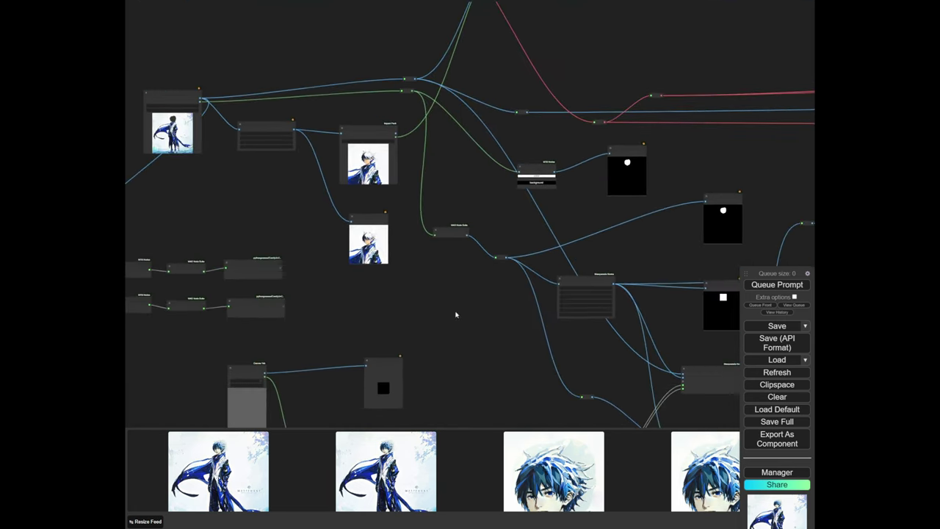
Duplicate the source Load Image node and place the copy directly below the original
{"action": "left_click_drag", "start_coordinate": [219, 170], "coordinate": [321, 225]}
{"action": "scroll", "coordinate": [231, 126], "scroll_direction": "up", "scroll_amount": 10}
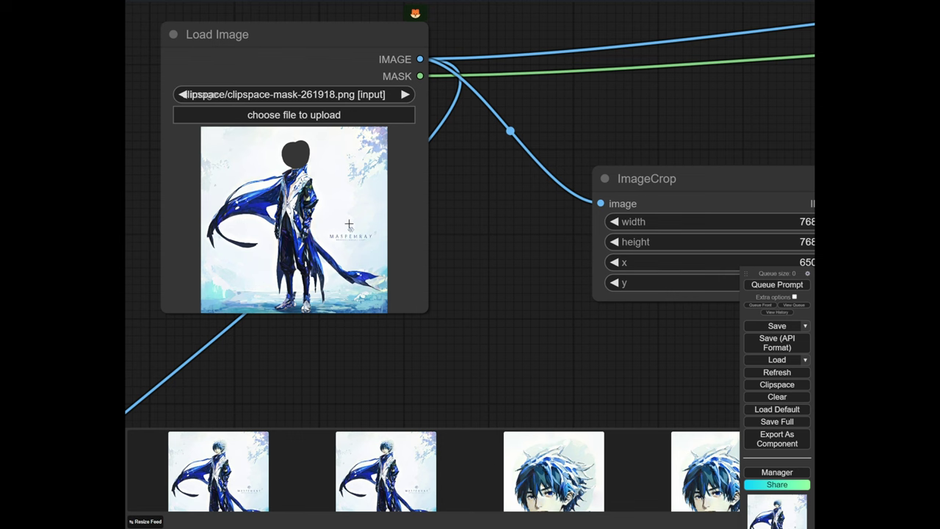
{"action": "left_click_drag", "start_coordinate": [444, 293], "coordinate": [481, 262]}
{"action": "left_click", "coordinate": [378, 227]}
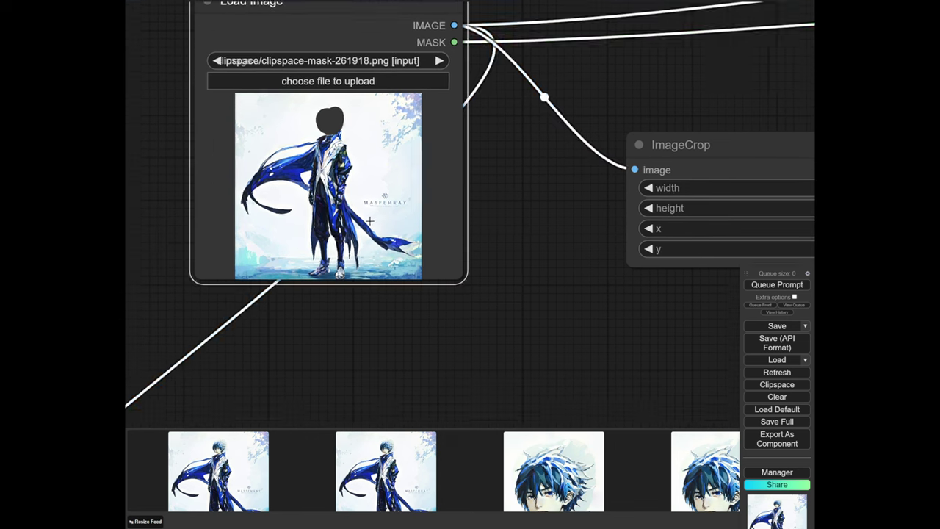
{"action": "key", "text": "ctrl+c"}
{"action": "scroll", "coordinate": [383, 308], "scroll_direction": "down", "scroll_amount": 5}
{"action": "left_click_drag", "start_coordinate": [388, 352], "coordinate": [369, 233]}
{"action": "key", "text": "ctrl+v"}
{"action": "left_click_drag", "start_coordinate": [429, 363], "coordinate": [330, 318]}
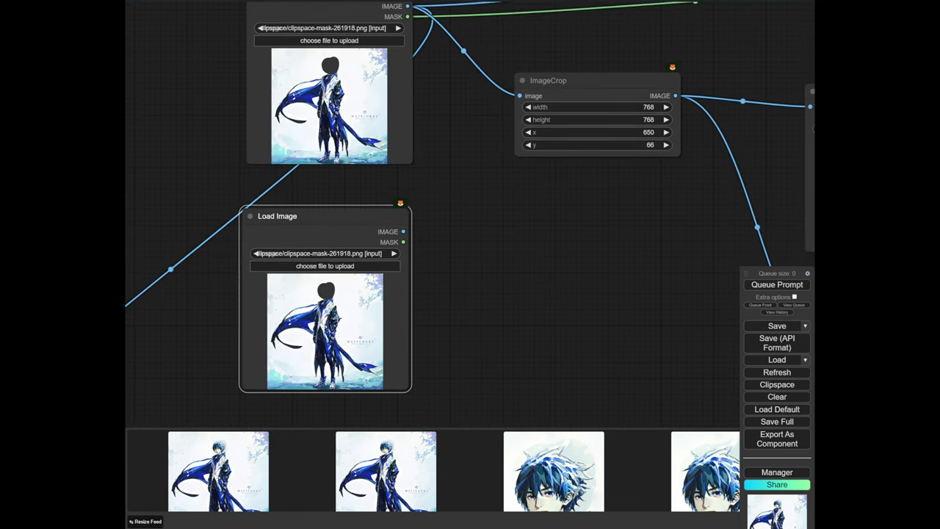
Repaint the duplicated Load Image node's mask over the character's torso in the mask editor and save it to the node
{"action": "scroll", "coordinate": [340, 306], "scroll_direction": "up", "scroll_amount": 5}
{"action": "right_click", "coordinate": [338, 307]}
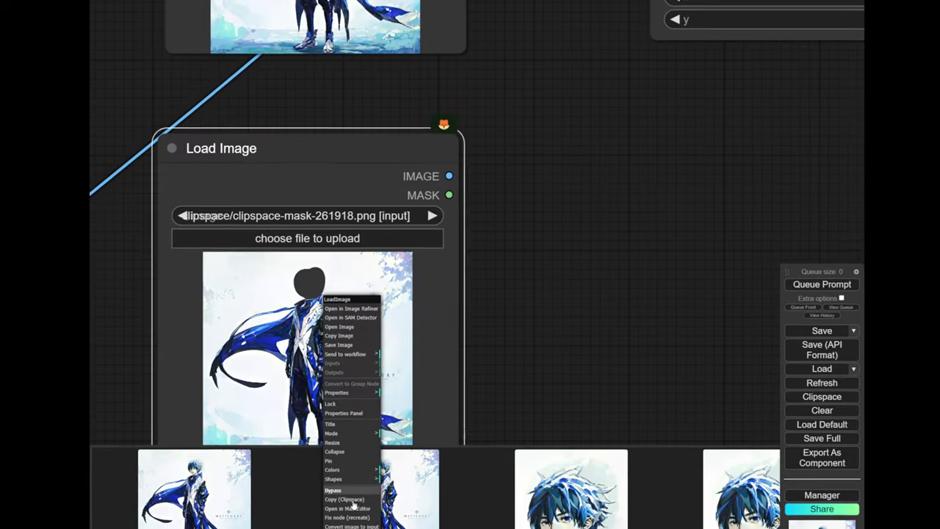
{"action": "left_click", "coordinate": [351, 507]}
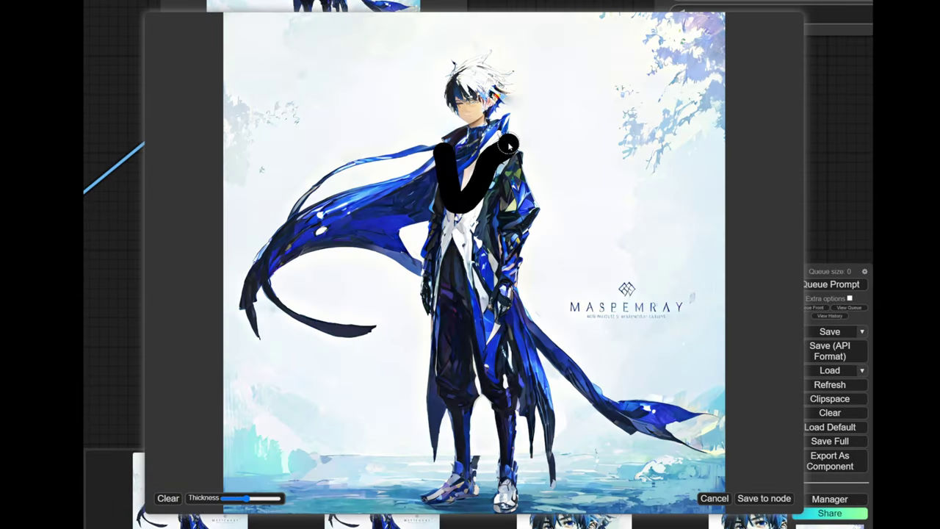
{"action": "left_click", "coordinate": [764, 497]}
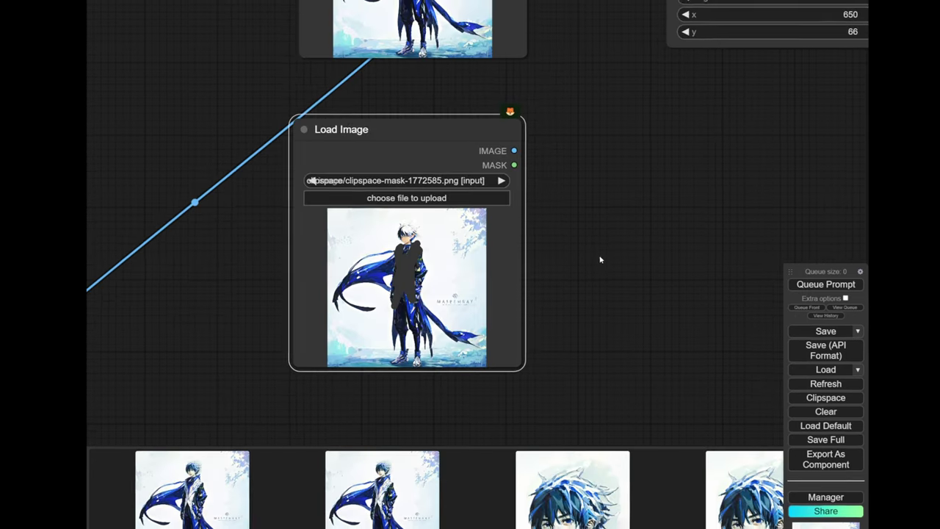
Align the Fill Masked Area, Blur Masked Area and Load Inpaint Model nodes roughly in one column
{"action": "scroll", "coordinate": [578, 261], "scroll_direction": "down", "scroll_amount": 8}
{"action": "left_click_drag", "start_coordinate": [653, 295], "coordinate": [259, 164]}
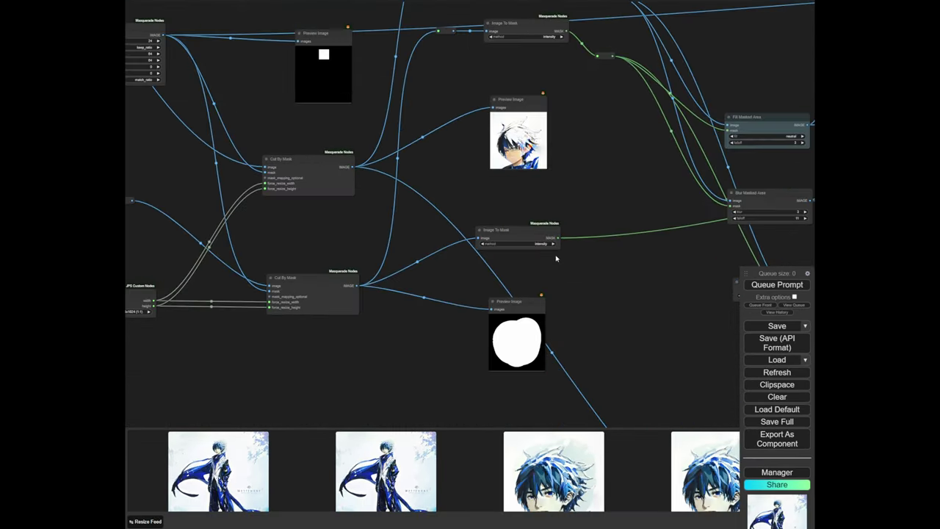
{"action": "left_click_drag", "start_coordinate": [570, 165], "coordinate": [589, 302]}
{"action": "scroll", "coordinate": [461, 153], "scroll_direction": "up", "scroll_amount": 1}
{"action": "scroll", "coordinate": [461, 153], "scroll_direction": "down", "scroll_amount": 6}
{"action": "left_click_drag", "start_coordinate": [571, 238], "coordinate": [289, 279]}
{"action": "scroll", "coordinate": [353, 319], "scroll_direction": "up", "scroll_amount": 2}
{"action": "scroll", "coordinate": [353, 321], "scroll_direction": "up", "scroll_amount": 2}
{"action": "left_click", "coordinate": [433, 219]}
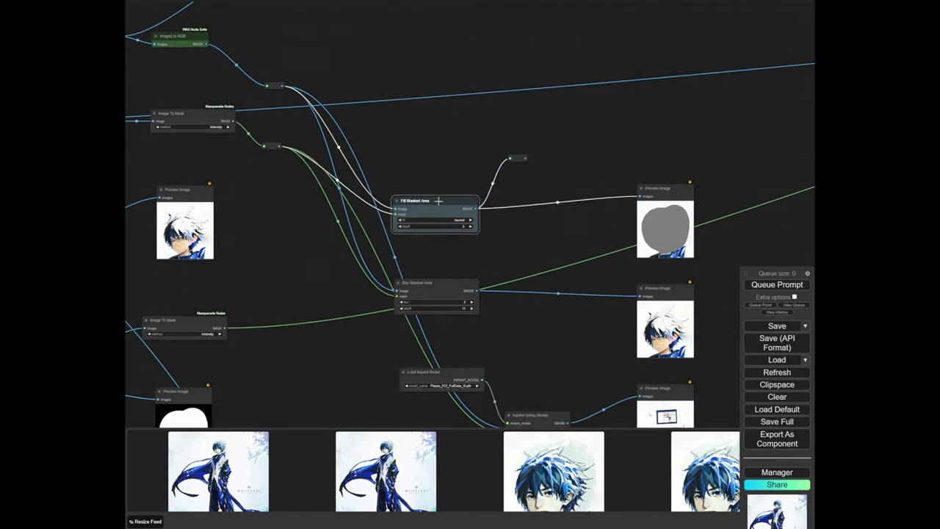
{"action": "left_click_drag", "start_coordinate": [438, 287], "coordinate": [442, 289]}
{"action": "left_click_drag", "start_coordinate": [440, 373], "coordinate": [440, 358]}
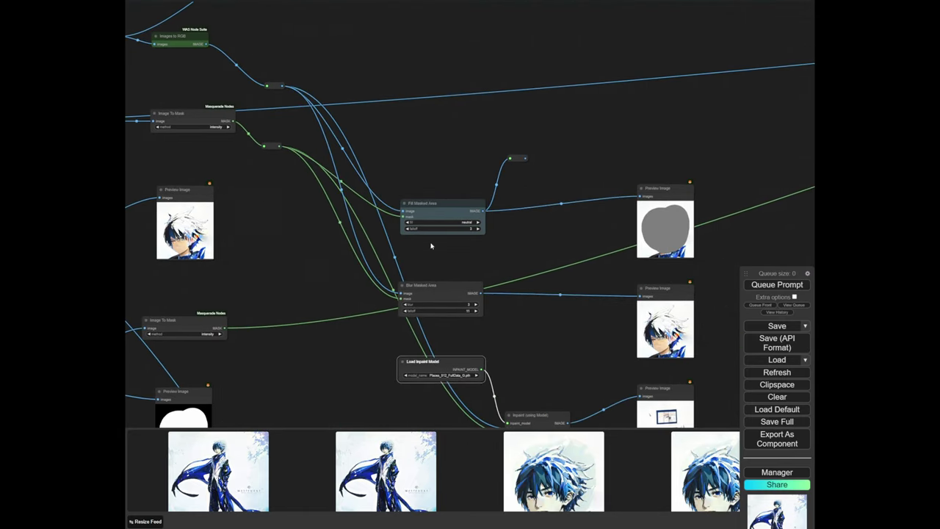
Follow the image reroute from the prefill nodes to VAE Encode and examine that node's pixels and vae inputs
{"action": "scroll", "coordinate": [431, 246], "scroll_direction": "down", "scroll_amount": 2}
{"action": "left_click_drag", "start_coordinate": [512, 132], "coordinate": [418, 329]}
{"action": "left_click_drag", "start_coordinate": [650, 182], "coordinate": [374, 187]}
{"action": "scroll", "coordinate": [374, 187], "scroll_direction": "down", "scroll_amount": 5}
{"action": "left_click_drag", "start_coordinate": [681, 164], "coordinate": [352, 166]}
{"action": "scroll", "coordinate": [448, 145], "scroll_direction": "up", "scroll_amount": 13}
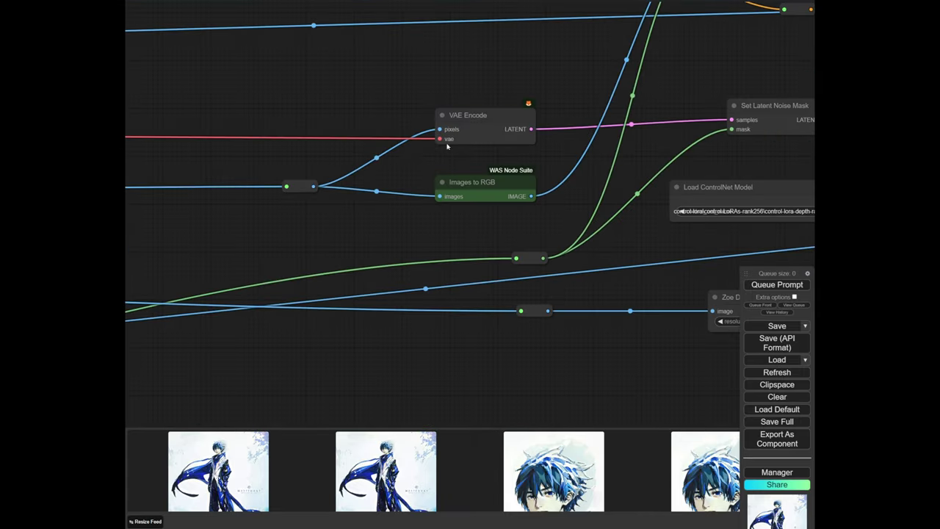
{"action": "left_click", "coordinate": [448, 143]}
{"action": "scroll", "coordinate": [179, 226], "scroll_direction": "down", "scroll_amount": 11}
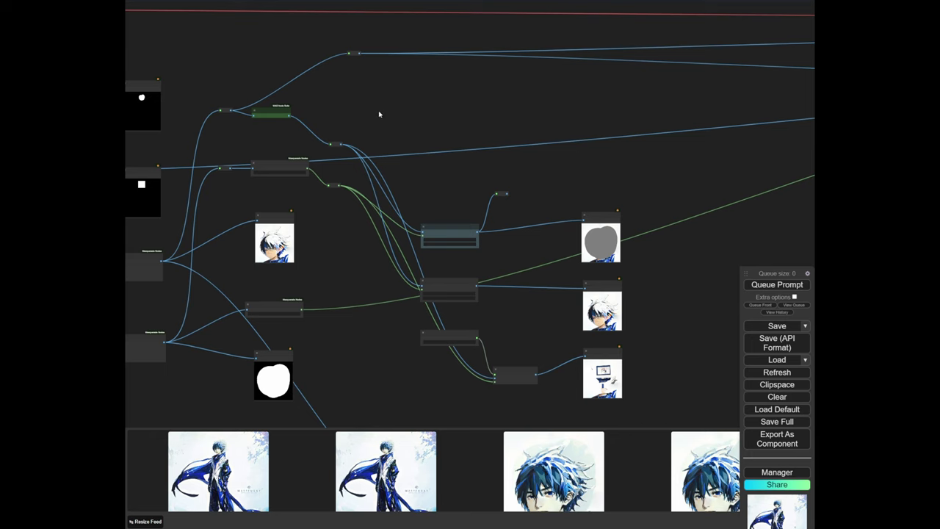
Enclose the reroute that carries the cropped image toward VAE Encode in a blue group titled pixel_entry
{"action": "scroll", "coordinate": [360, 116], "scroll_direction": "up", "scroll_amount": 3}
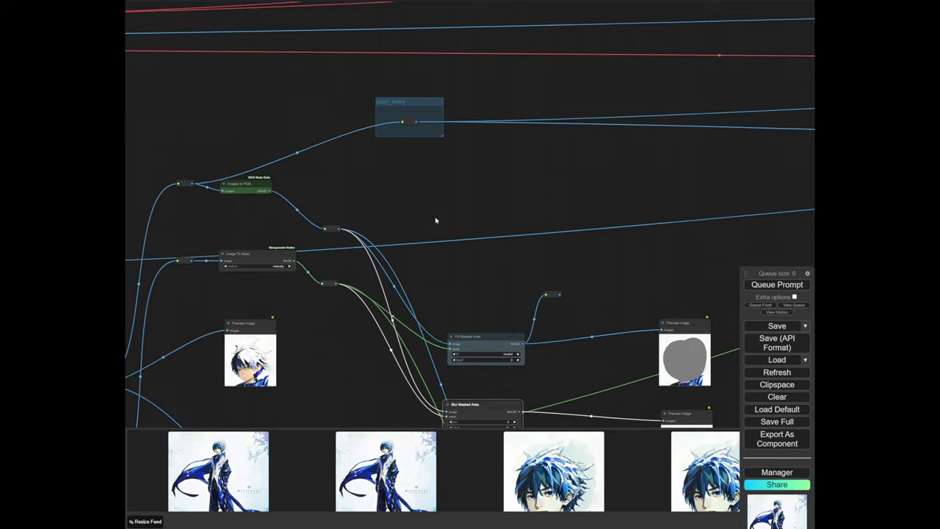
{"action": "scroll", "coordinate": [435, 220], "scroll_direction": "down", "scroll_amount": 1}
{"action": "left_click_drag", "start_coordinate": [435, 219], "coordinate": [312, 75]}
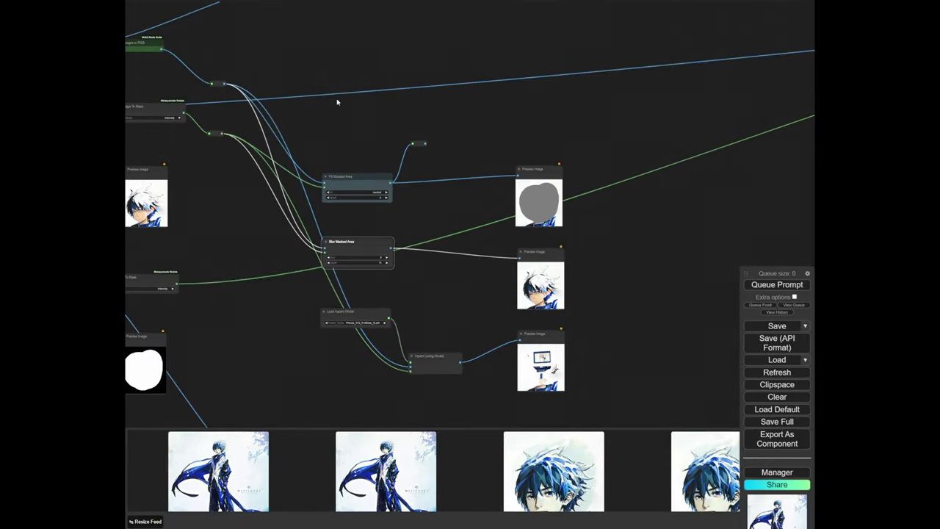
{"action": "left_click_drag", "start_coordinate": [335, 98], "coordinate": [334, 159]}
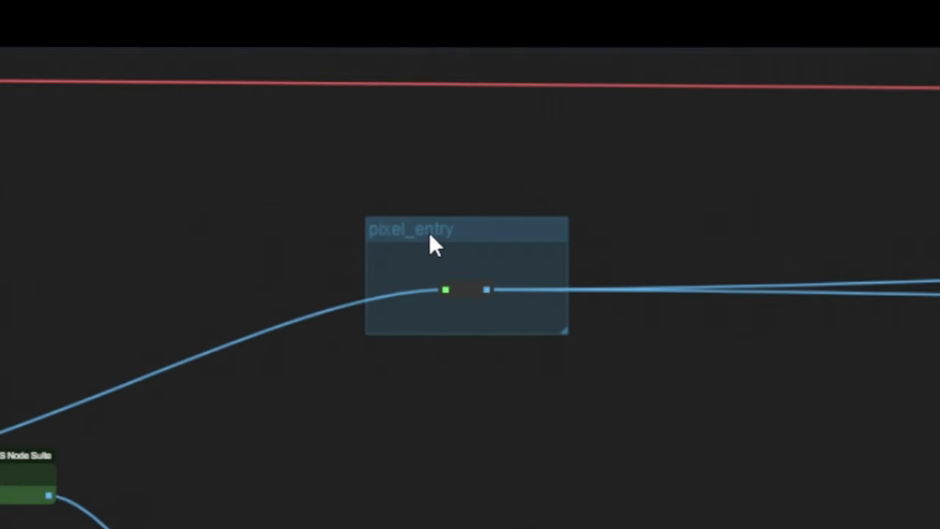
{"action": "left_click_drag", "start_coordinate": [276, 30], "coordinate": [288, 52]}
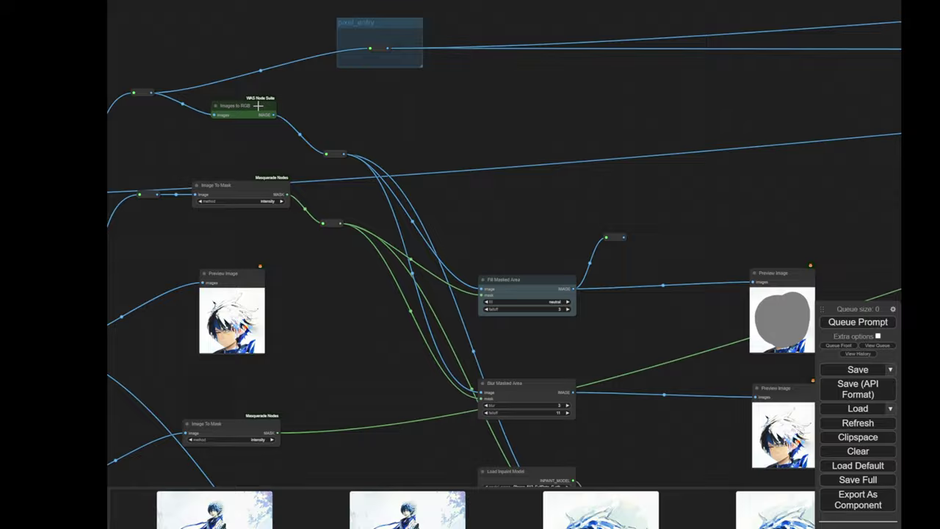
Examine the Images to RGB node, its source reroute and the links to the fill, blur and model inpaint nodes
{"action": "left_click", "coordinate": [251, 99]}
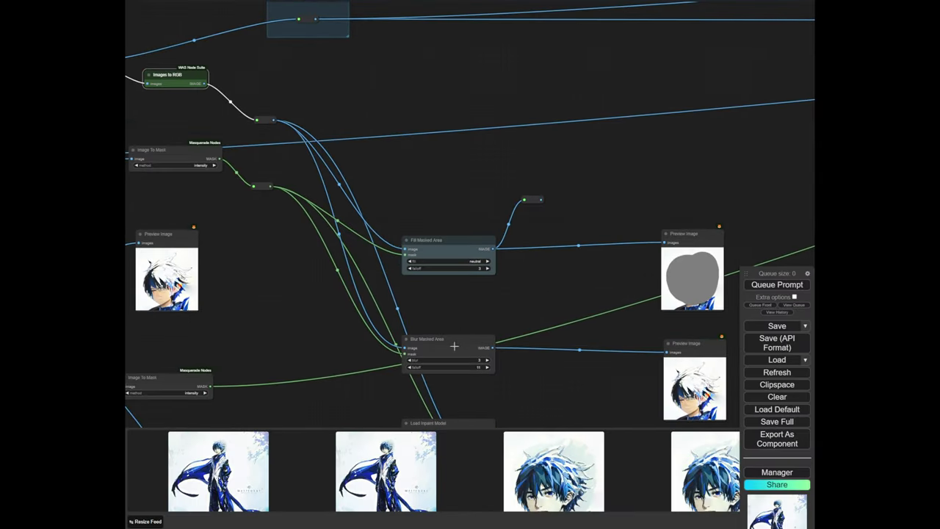
{"action": "left_click_drag", "start_coordinate": [692, 279], "coordinate": [692, 273]}
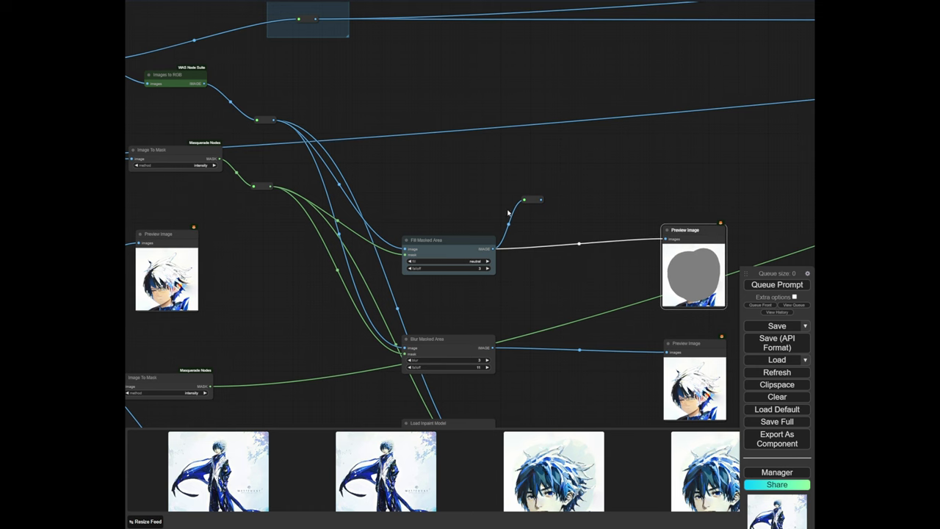
{"action": "left_click_drag", "start_coordinate": [383, 131], "coordinate": [463, 165]}
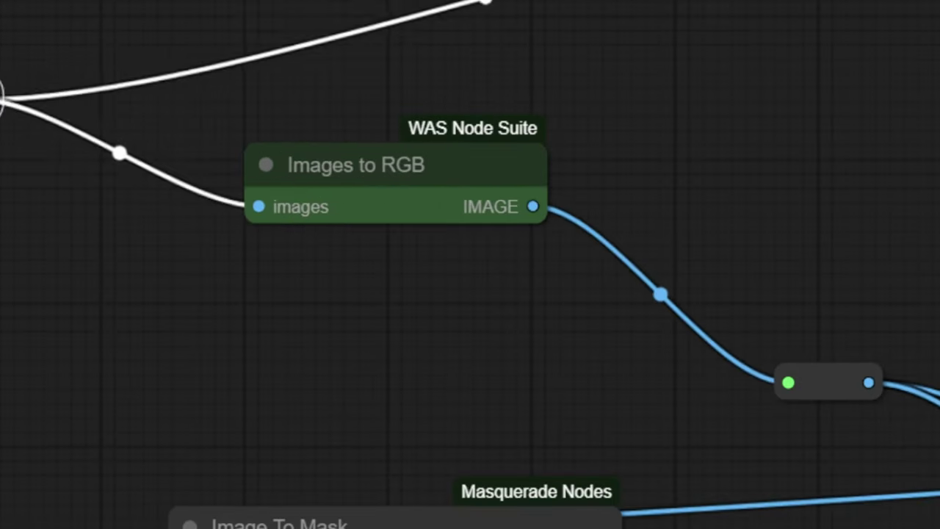
{"action": "left_click_drag", "start_coordinate": [2, 99], "coordinate": [5, 89]}
{"action": "scroll", "coordinate": [313, 171], "scroll_direction": "down", "scroll_amount": 4}
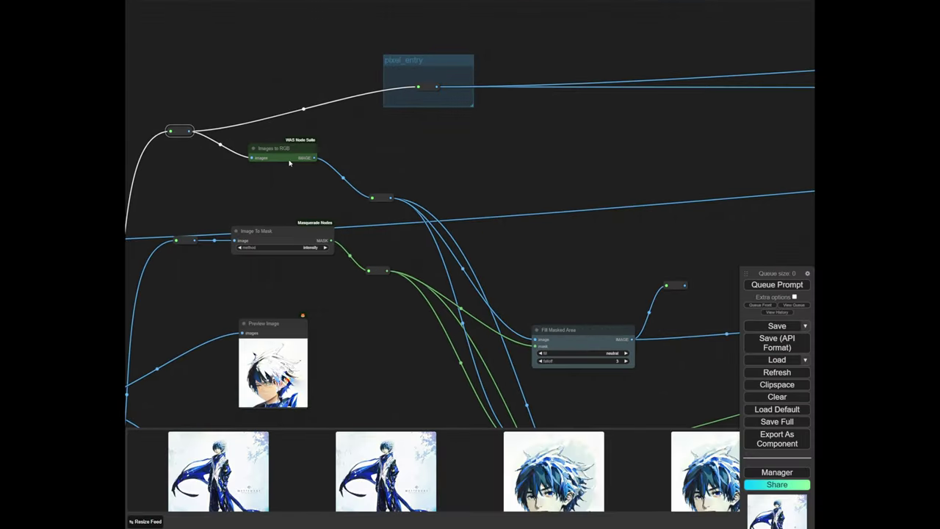
{"action": "left_click_drag", "start_coordinate": [381, 212], "coordinate": [290, 194]}
{"action": "left_click_drag", "start_coordinate": [445, 201], "coordinate": [466, 216]}
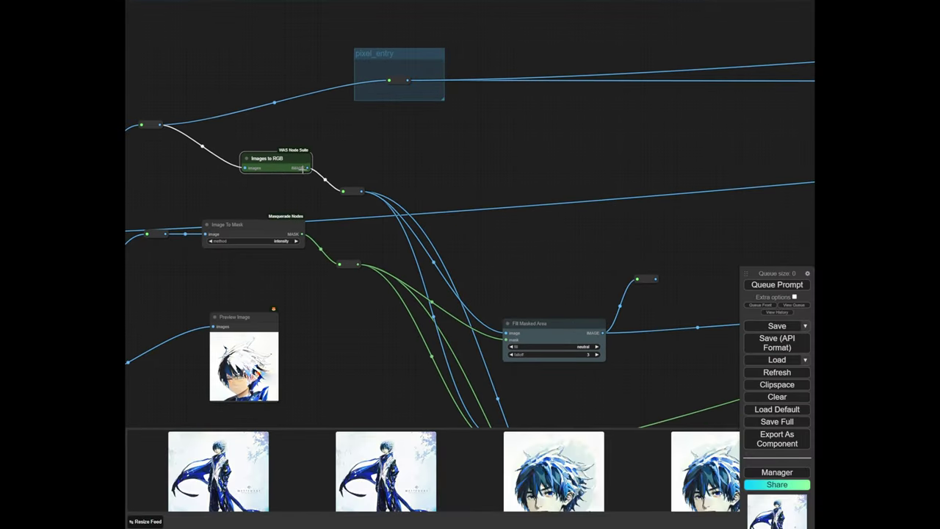
{"action": "left_click", "coordinate": [329, 137]}
{"action": "scroll", "coordinate": [353, 103], "scroll_direction": "down", "scroll_amount": 7}
{"action": "left_click_drag", "start_coordinate": [420, 152], "coordinate": [689, 400]}
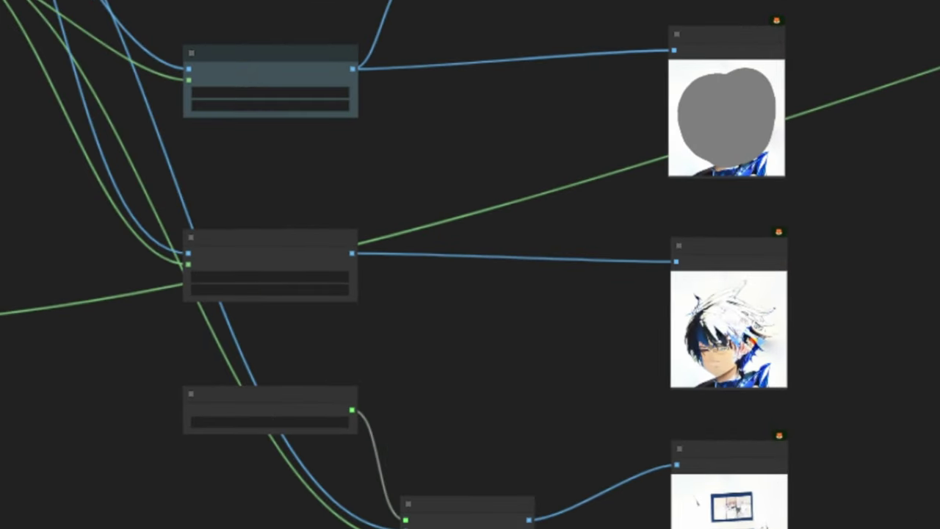
{"action": "left_click_drag", "start_coordinate": [470, 132], "coordinate": [199, 419]}
{"action": "scroll", "coordinate": [199, 220], "scroll_direction": "up", "scroll_amount": 2}
{"action": "left_click_drag", "start_coordinate": [15, 44], "coordinate": [94, 120]}
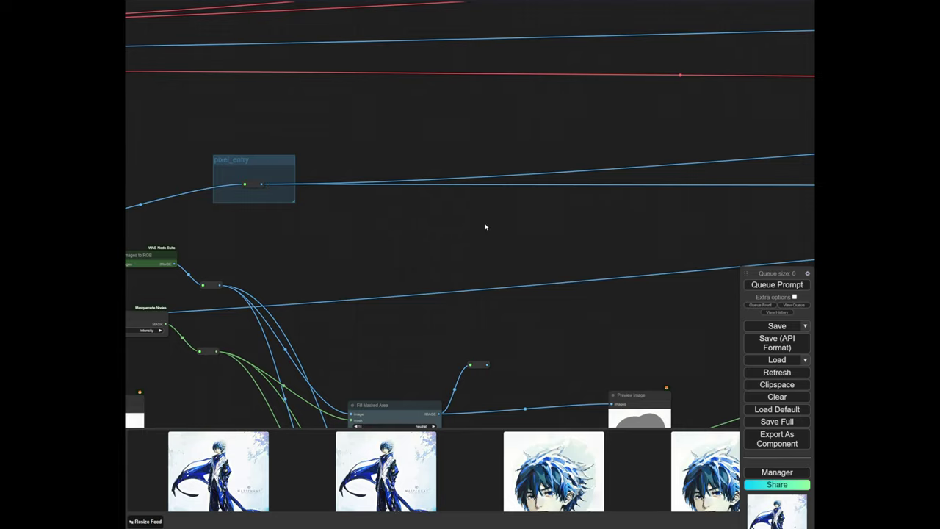
Trace the pixel_entry output to VAE Encode, the second Images to RGB node and VAE Encode & Inpaint Conditioning
{"action": "scroll", "coordinate": [485, 227], "scroll_direction": "down", "scroll_amount": 7}
{"action": "left_click_drag", "start_coordinate": [734, 176], "coordinate": [402, 171]}
{"action": "scroll", "coordinate": [374, 208], "scroll_direction": "up", "scroll_amount": 7}
{"action": "left_click_drag", "start_coordinate": [670, 170], "coordinate": [323, 233]}
{"action": "scroll", "coordinate": [437, 198], "scroll_direction": "up", "scroll_amount": 3}
{"action": "left_click", "coordinate": [432, 185]}
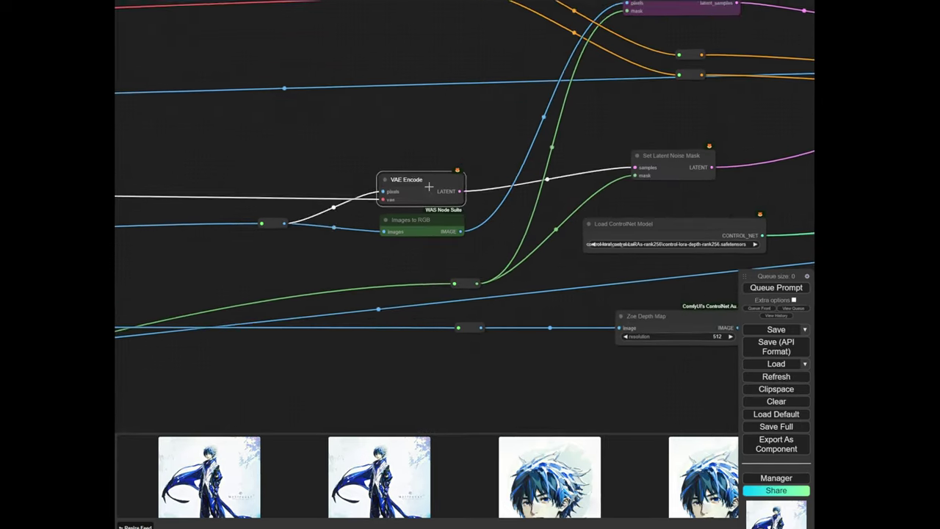
{"action": "scroll", "coordinate": [676, 170], "scroll_direction": "down", "scroll_amount": 4}
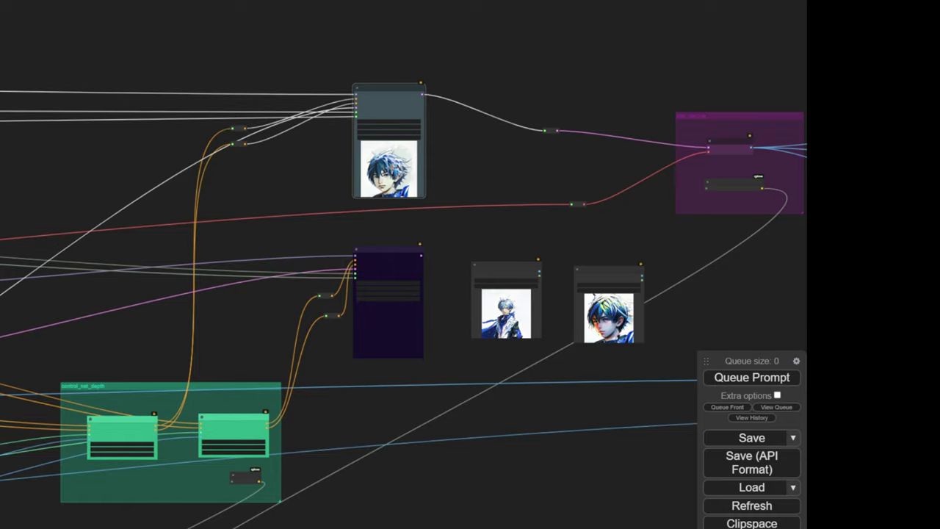
{"action": "left_click_drag", "start_coordinate": [18, 277], "coordinate": [493, 134]}
{"action": "scroll", "coordinate": [91, 316], "scroll_direction": "up", "scroll_amount": 9}
{"action": "left_click", "coordinate": [196, 128]}
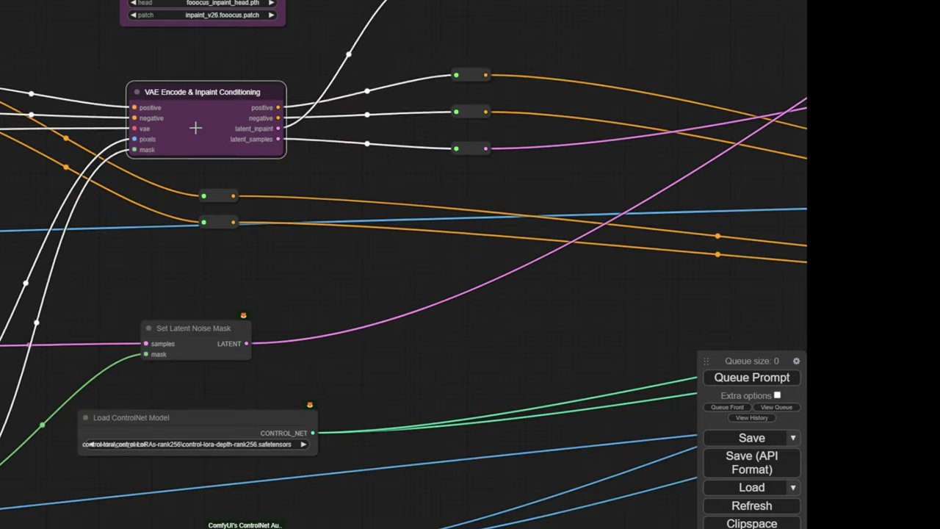
{"action": "left_click_drag", "start_coordinate": [195, 127], "coordinate": [205, 110]}
{"action": "scroll", "coordinate": [145, 220], "scroll_direction": "down", "scroll_amount": 3}
{"action": "scroll", "coordinate": [51, 345], "scroll_direction": "up", "scroll_amount": 3}
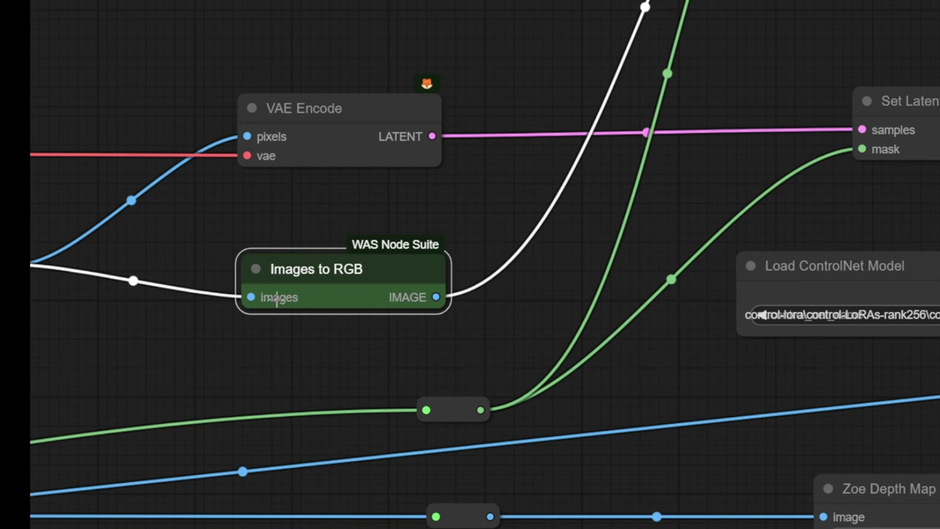
{"action": "left_click_drag", "start_coordinate": [222, 323], "coordinate": [365, 327]}
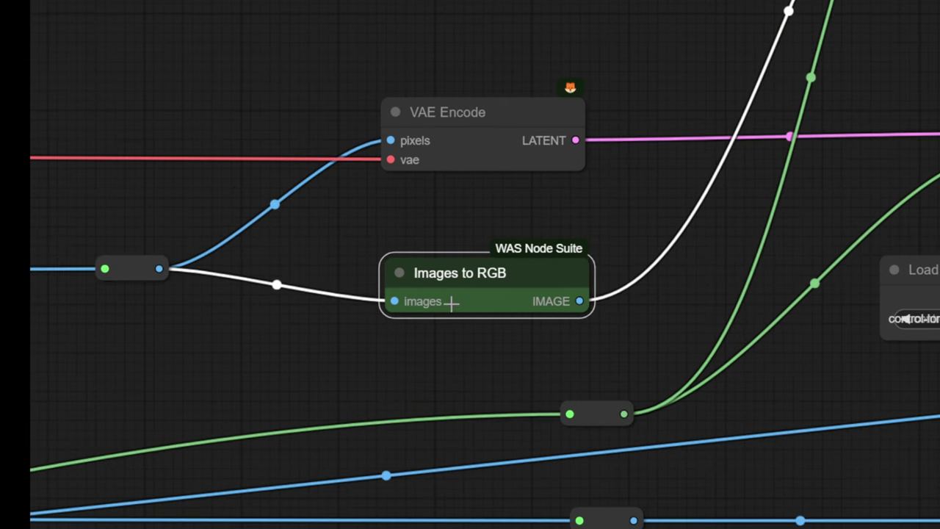
Trace the image path back to Mask To Region and Cut By Mask, and forward to the Images to RGB node beside VAE Encode
{"action": "scroll", "coordinate": [307, 337], "scroll_direction": "down", "scroll_amount": 12}
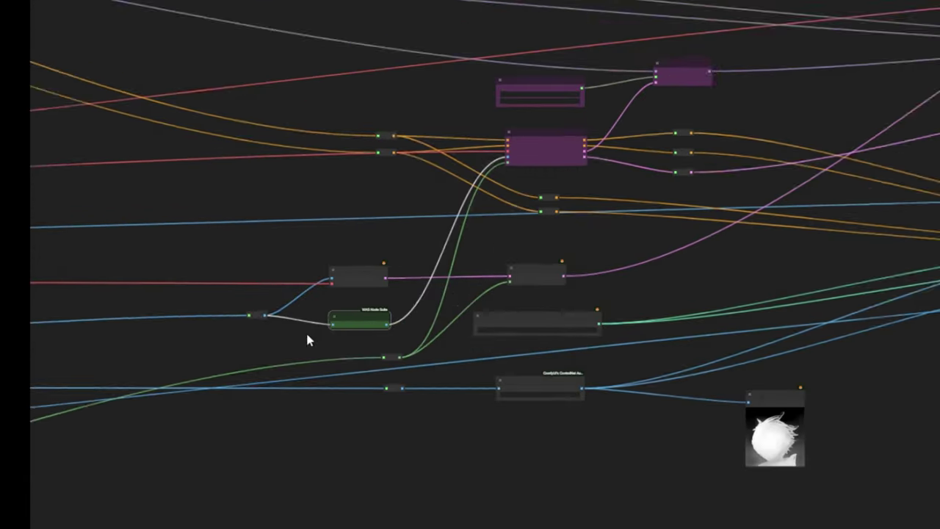
{"action": "left_click_drag", "start_coordinate": [308, 338], "coordinate": [803, 184]}
{"action": "left_click_drag", "start_coordinate": [308, 303], "coordinate": [655, 107]}
{"action": "left_click_drag", "start_coordinate": [335, 241], "coordinate": [937, 121]}
{"action": "scroll", "coordinate": [580, 19], "scroll_direction": "up", "scroll_amount": 16}
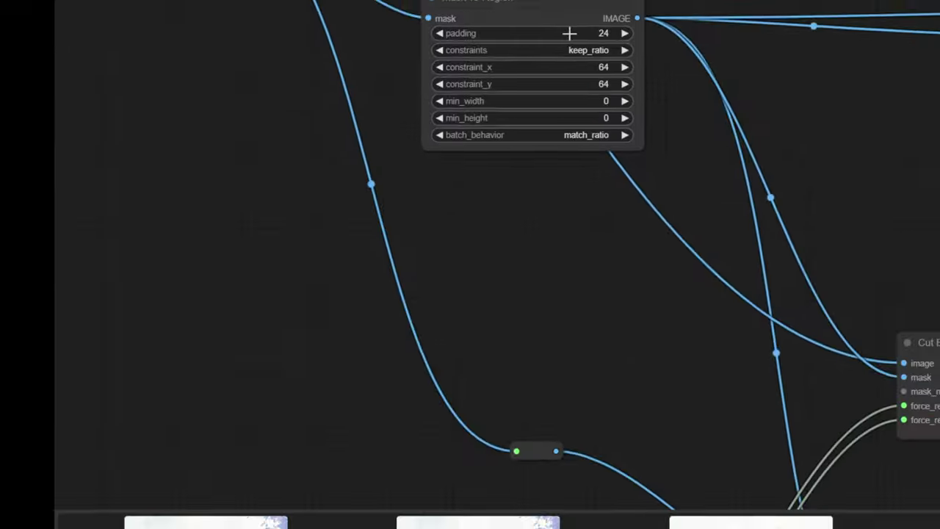
{"action": "left_click_drag", "start_coordinate": [581, 243], "coordinate": [283, 178]}
{"action": "left_click", "coordinate": [430, 275]}
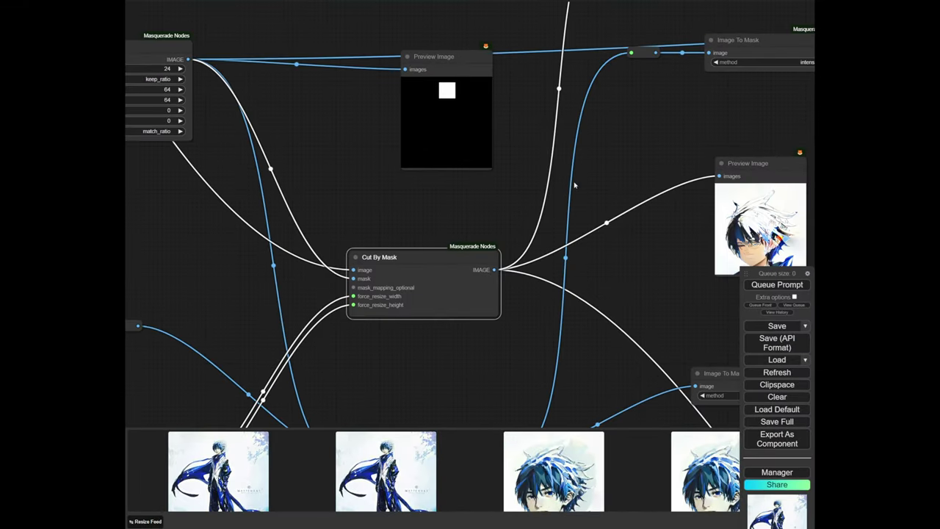
{"action": "scroll", "coordinate": [592, 169], "scroll_direction": "down", "scroll_amount": 12}
{"action": "left_click_drag", "start_coordinate": [632, 162], "coordinate": [293, 225]}
{"action": "left_click_drag", "start_coordinate": [741, 202], "coordinate": [257, 260]}
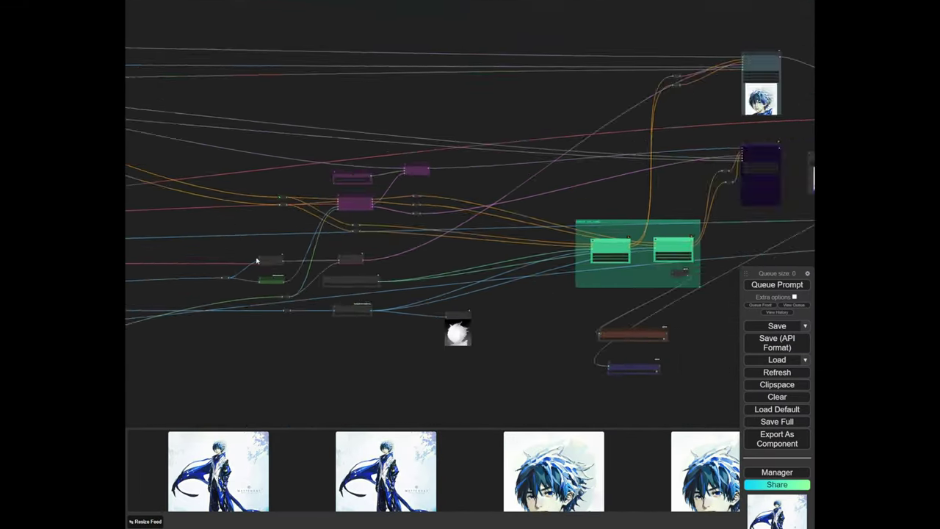
{"action": "scroll", "coordinate": [257, 261], "scroll_direction": "up", "scroll_amount": 6}
{"action": "left_click", "coordinate": [281, 284]}
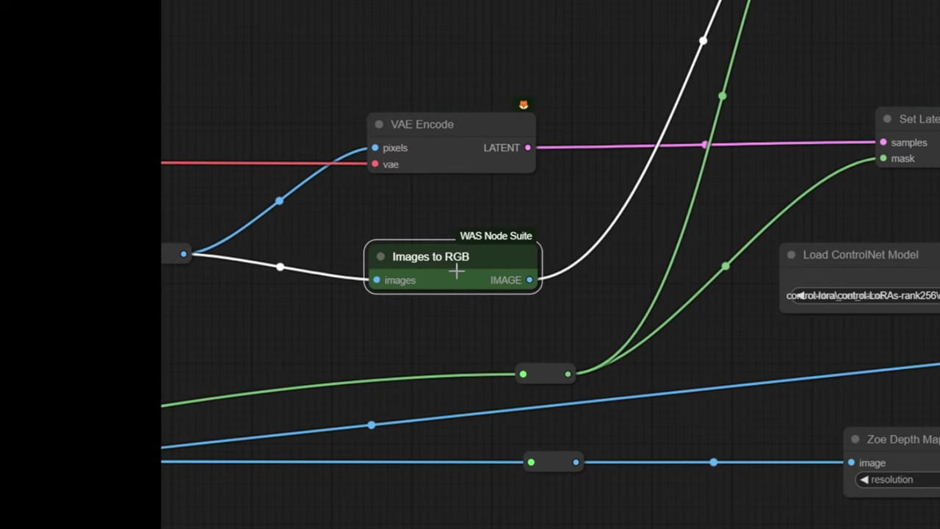
Connect the image output of the Images to RGB node after the crop to the reroute in the pixel_entry group
{"action": "scroll", "coordinate": [582, 163], "scroll_direction": "down", "scroll_amount": 5}
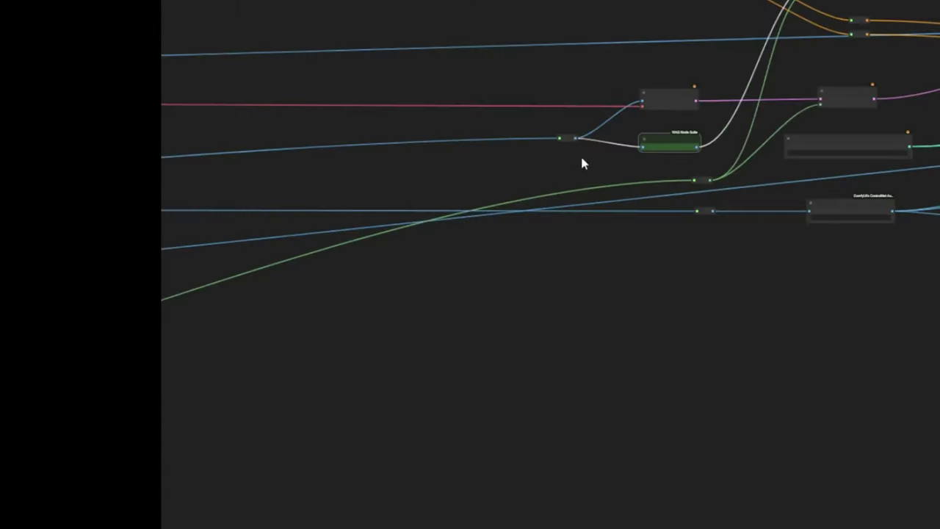
{"action": "left_click_drag", "start_coordinate": [557, 196], "coordinate": [801, 176]}
{"action": "left_click_drag", "start_coordinate": [558, 180], "coordinate": [802, 157]}
{"action": "left_click_drag", "start_coordinate": [547, 166], "coordinate": [855, 147]}
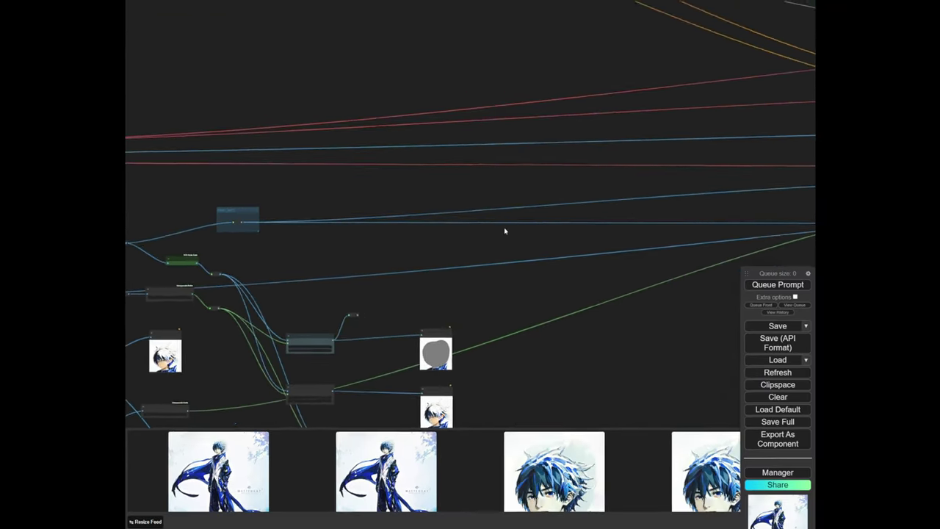
{"action": "scroll", "coordinate": [159, 244], "scroll_direction": "up", "scroll_amount": 10}
{"action": "left_click_drag", "start_coordinate": [159, 244], "coordinate": [335, 222]}
{"action": "scroll", "coordinate": [367, 244], "scroll_direction": "up", "scroll_amount": 5}
{"action": "left_click_drag", "start_coordinate": [412, 268], "coordinate": [331, 247]}
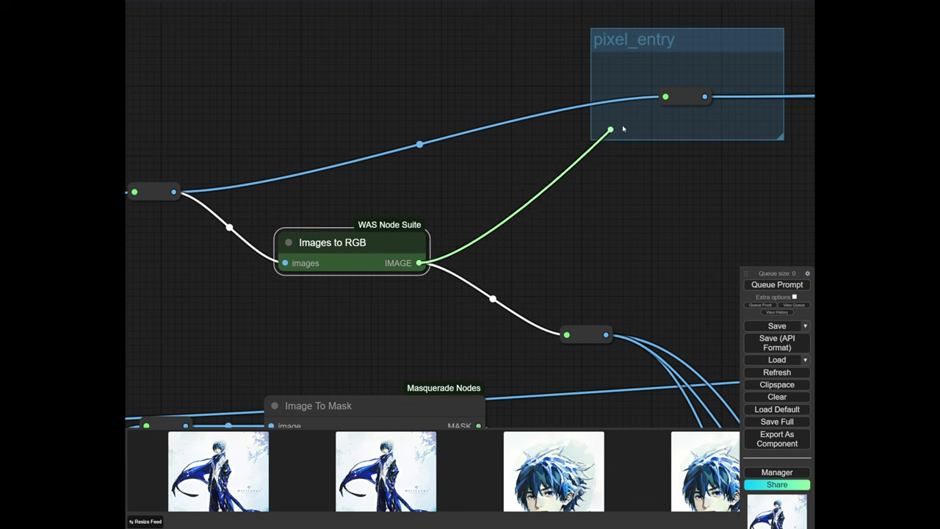
Route the incoming image through a new reroute to VAE Encode & Inpaint Conditioning's pixels input and delete the Images to RGB node below VAE Encode
{"action": "scroll", "coordinate": [640, 214], "scroll_direction": "down", "scroll_amount": 10}
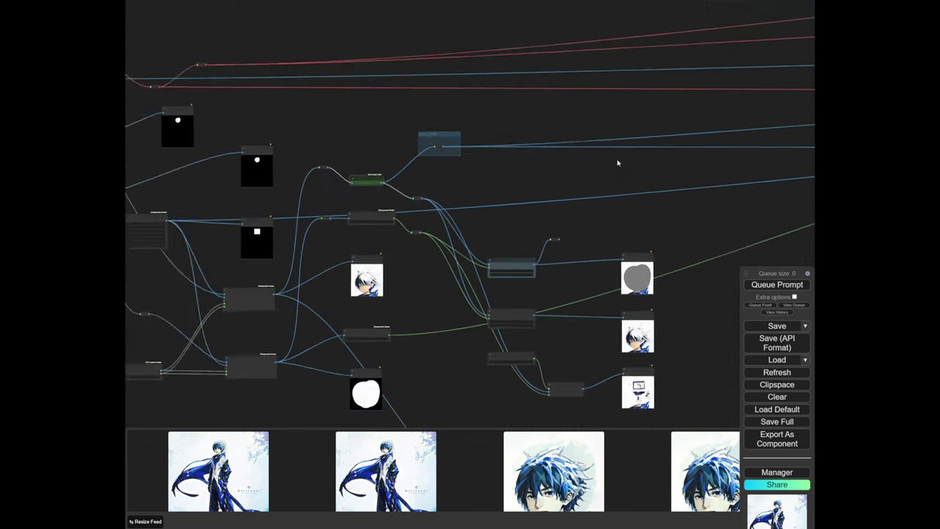
{"action": "left_click_drag", "start_coordinate": [625, 173], "coordinate": [387, 206]}
{"action": "scroll", "coordinate": [407, 191], "scroll_direction": "up", "scroll_amount": 9}
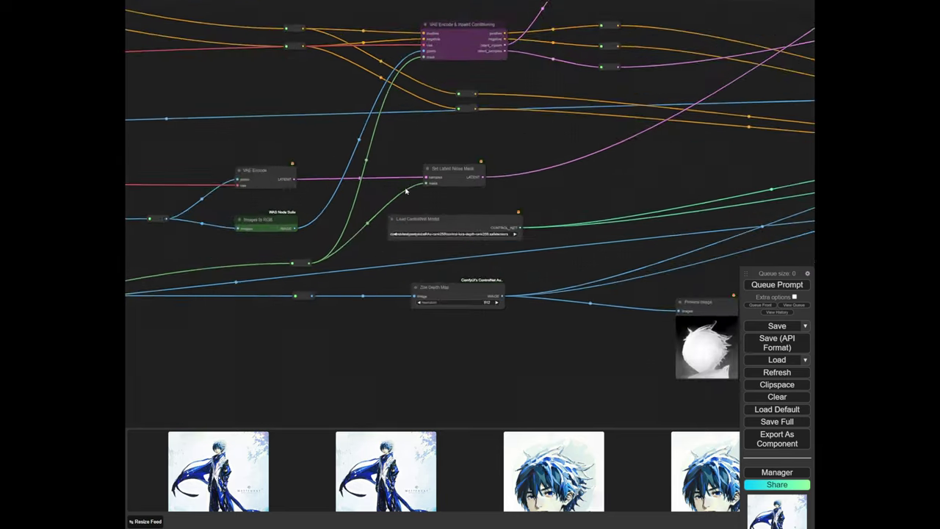
{"action": "left_click_drag", "start_coordinate": [602, 69], "coordinate": [780, 0]}
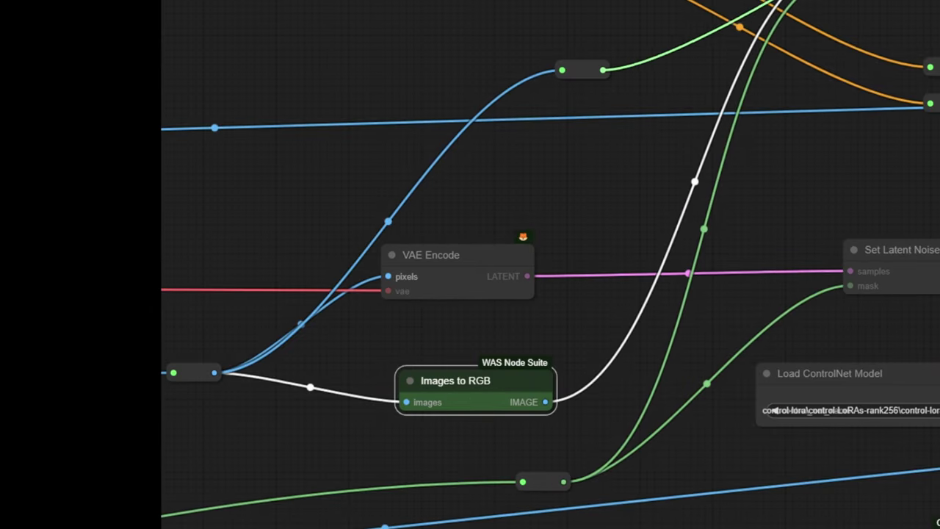
{"action": "left_click_drag", "start_coordinate": [724, 154], "coordinate": [939, 0]}
{"action": "left_click_drag", "start_coordinate": [677, 197], "coordinate": [665, 185]}
{"action": "key", "text": "Delete"}
{"action": "left_click_drag", "start_coordinate": [680, 72], "coordinate": [688, 82]}
Connect the purple KSampler's LATENT output to the reroute that feeds VAE Decode in the vae_decode group
{"action": "scroll", "coordinate": [907, 61], "scroll_direction": "down", "scroll_amount": 6}
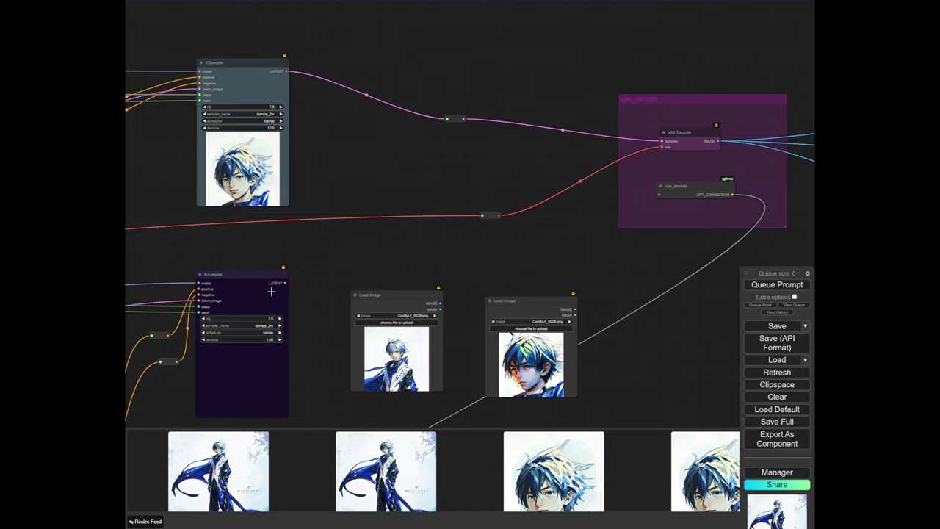
{"action": "left_click_drag", "start_coordinate": [508, 145], "coordinate": [447, 118]}
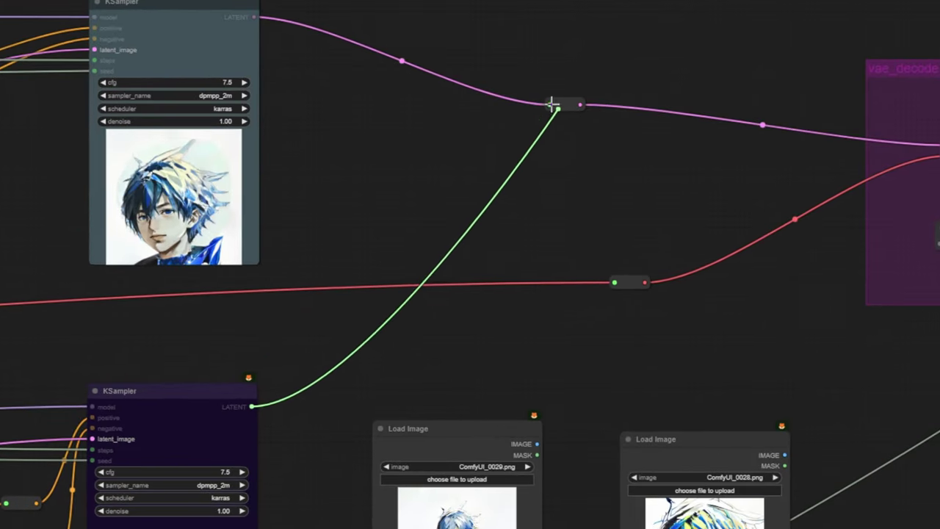
{"action": "left_click_drag", "start_coordinate": [550, 104], "coordinate": [552, 105]}
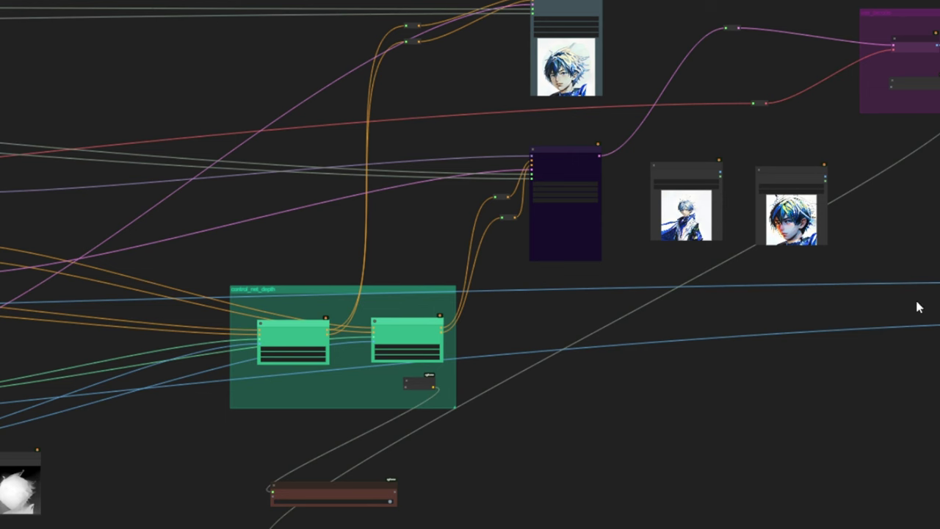
Run the workflow, trace the rewired image path back toward the pixel_entry group and examine the generated portrait
{"action": "scroll", "coordinate": [486, 212], "scroll_direction": "down", "scroll_amount": 6}
{"action": "left_click_drag", "start_coordinate": [224, 224], "coordinate": [610, 320]}
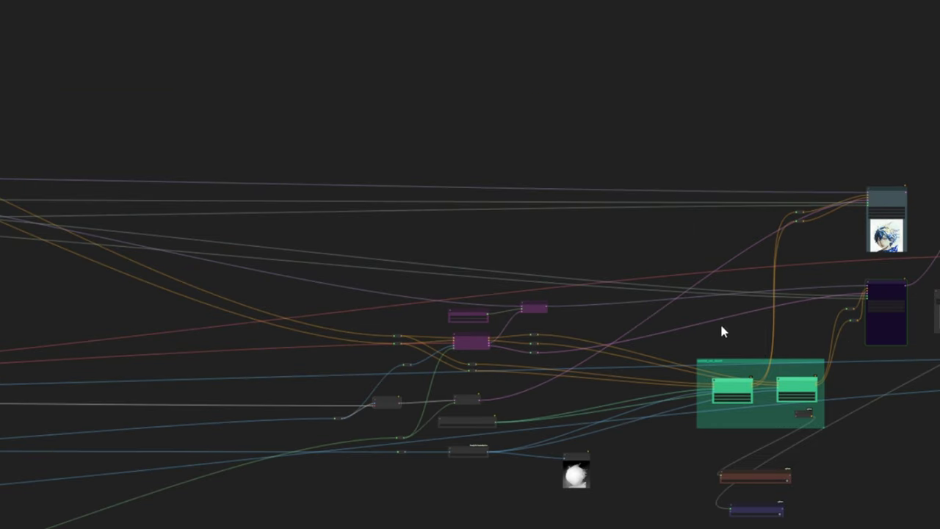
{"action": "scroll", "coordinate": [672, 331], "scroll_direction": "up", "scroll_amount": 5}
{"action": "scroll", "coordinate": [270, 445], "scroll_direction": "down", "scroll_amount": 5}
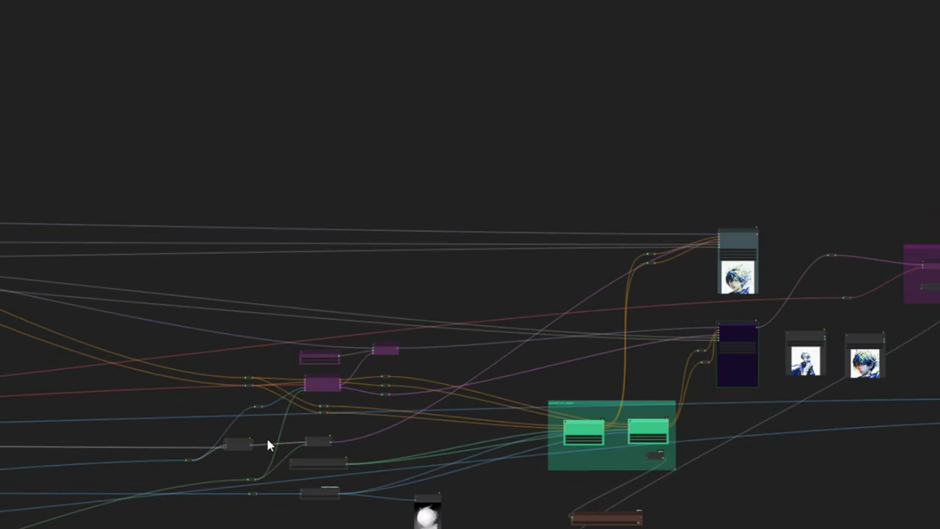
{"action": "left_click_drag", "start_coordinate": [269, 444], "coordinate": [394, 399]}
{"action": "scroll", "coordinate": [399, 397], "scroll_direction": "up", "scroll_amount": 4}
{"action": "scroll", "coordinate": [399, 396], "scroll_direction": "down", "scroll_amount": 4}
{"action": "left_click_drag", "start_coordinate": [180, 345], "coordinate": [432, 231]}
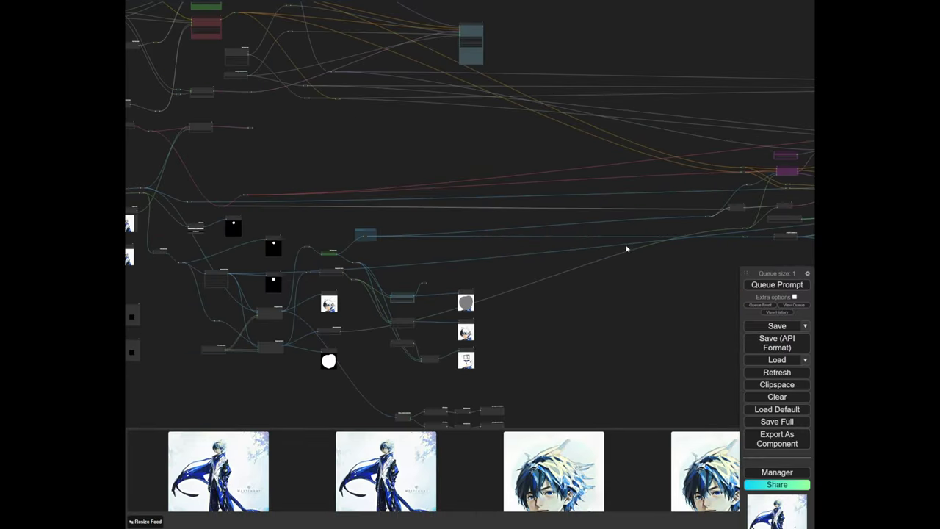
{"action": "scroll", "coordinate": [328, 241], "scroll_direction": "up", "scroll_amount": 7}
{"action": "scroll", "coordinate": [602, 272], "scroll_direction": "up", "scroll_amount": 5}
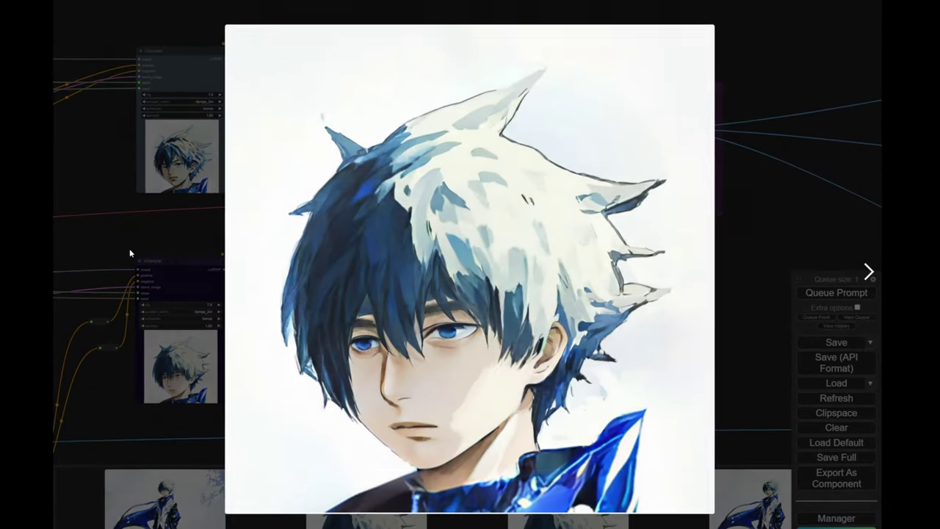
{"action": "left_click", "coordinate": [130, 252]}
Retitle the pixel_entry group as pixel_entry / vanilla
{"action": "left_click_drag", "start_coordinate": [292, 268], "coordinate": [628, 250]}
{"action": "scroll", "coordinate": [309, 263], "scroll_direction": "down", "scroll_amount": 6}
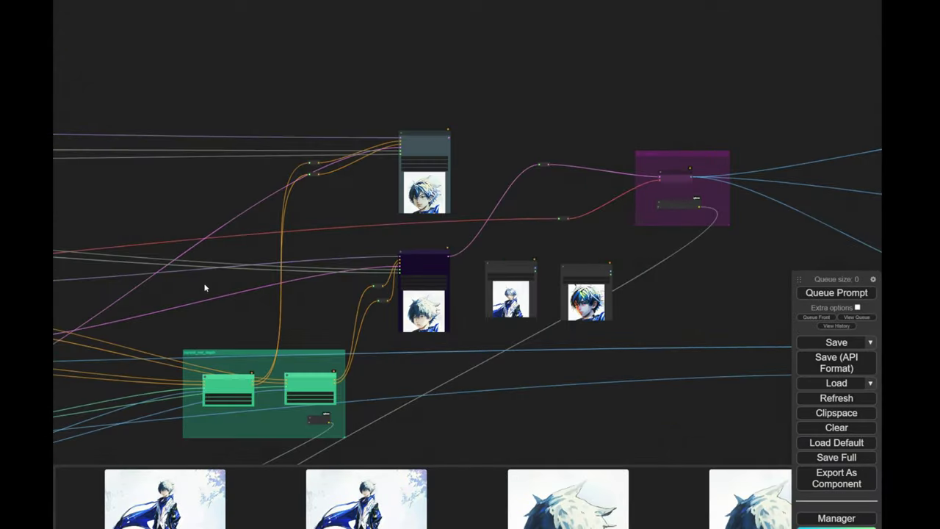
{"action": "scroll", "coordinate": [378, 248], "scroll_direction": "down", "scroll_amount": 4}
{"action": "left_click_drag", "start_coordinate": [374, 248], "coordinate": [567, 191]}
{"action": "left_click_drag", "start_coordinate": [336, 264], "coordinate": [709, 111]}
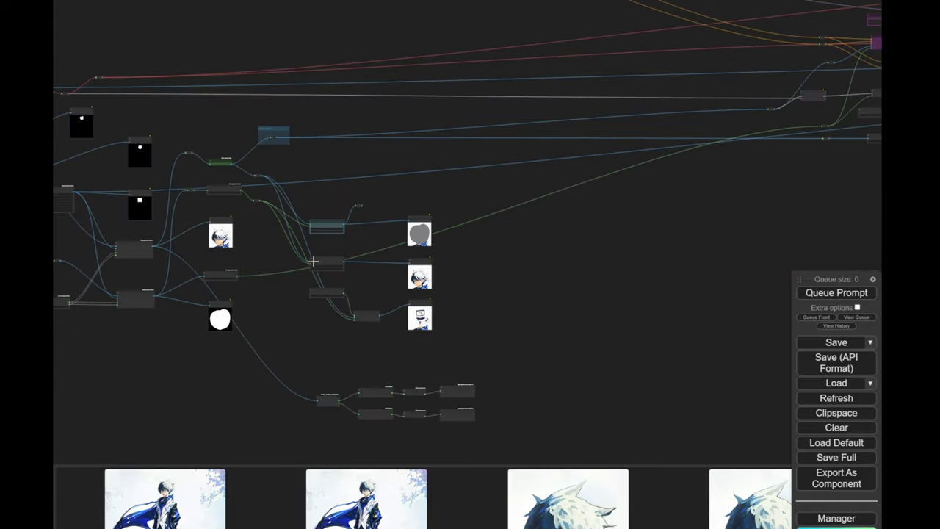
{"action": "scroll", "coordinate": [316, 263], "scroll_direction": "up", "scroll_amount": 6}
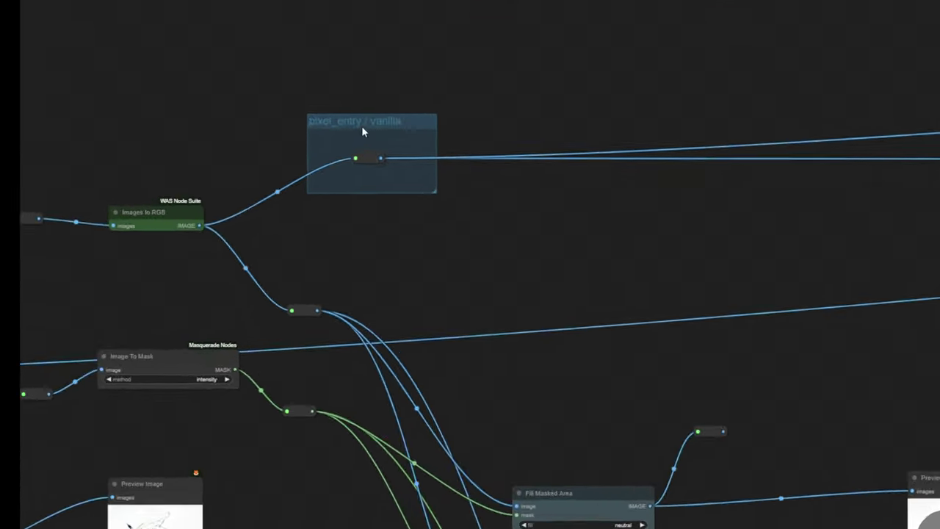
Move Fill Masked Area with its reroute and preview beside the pixel_entry / vanilla group and feed its image input from that group's reroute
{"action": "left_click_drag", "start_coordinate": [444, 207], "coordinate": [423, 209]}
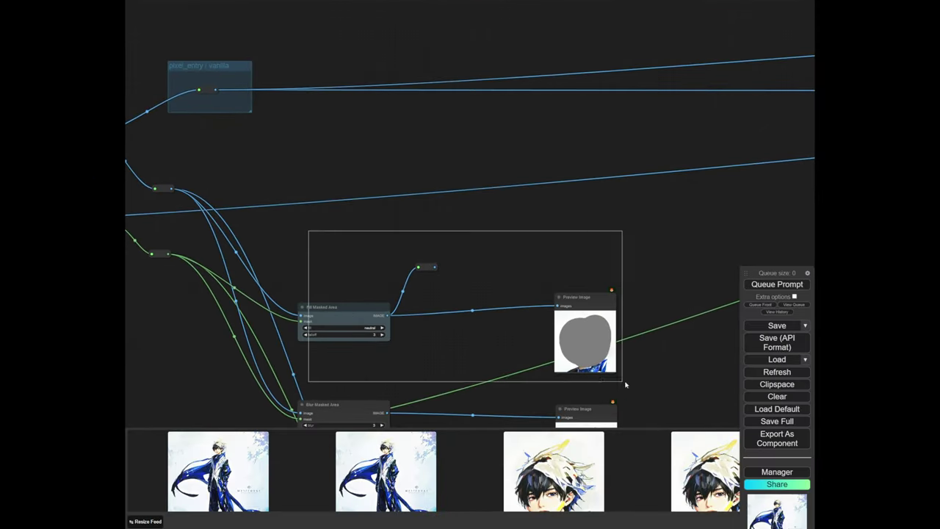
{"action": "left_click_drag", "start_coordinate": [626, 383], "coordinate": [626, 384]}
{"action": "left_click_drag", "start_coordinate": [331, 306], "coordinate": [382, 32]}
{"action": "left_click", "coordinate": [296, 40]}
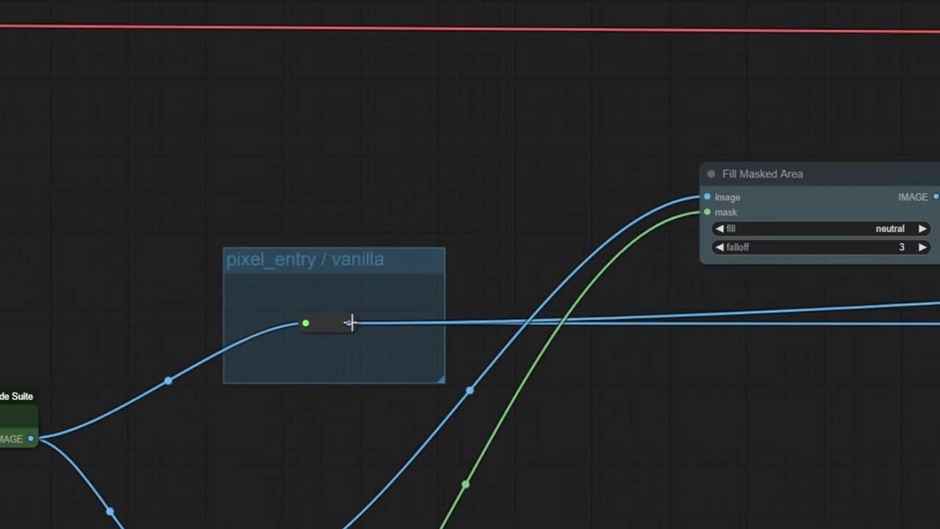
{"action": "left_click_drag", "start_coordinate": [514, 246], "coordinate": [707, 197]}
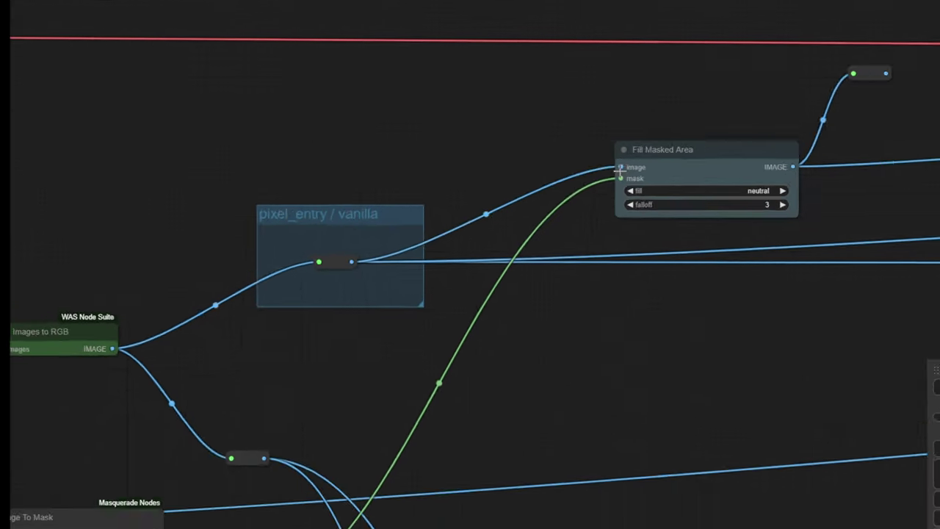
Delete the unused reroute on Fill Masked Area's output, lower the node, and place its Preview Image below and beyond it
{"action": "left_click_drag", "start_coordinate": [555, 254], "coordinate": [298, 301]}
{"action": "scroll", "coordinate": [298, 301], "scroll_direction": "down", "scroll_amount": 2}
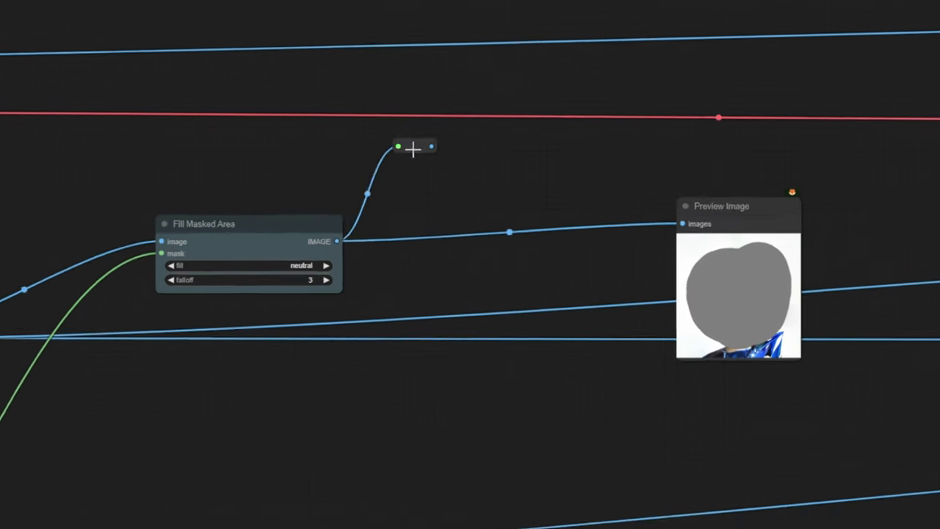
{"action": "left_click", "coordinate": [412, 149]}
{"action": "key", "text": "Delete"}
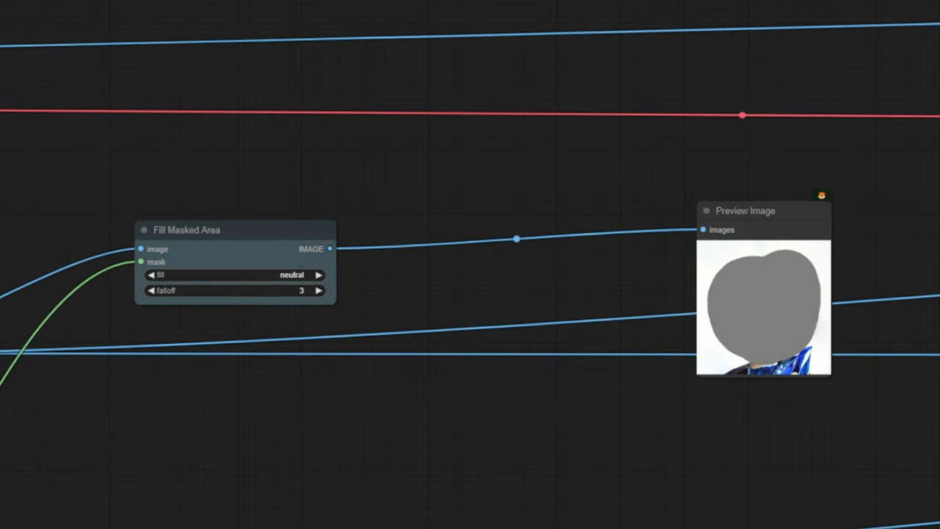
{"action": "left_click_drag", "start_coordinate": [723, 206], "coordinate": [523, 445]}
{"action": "left_click_drag", "start_coordinate": [236, 252], "coordinate": [246, 326]}
{"action": "left_click_drag", "start_coordinate": [517, 412], "coordinate": [369, 389]}
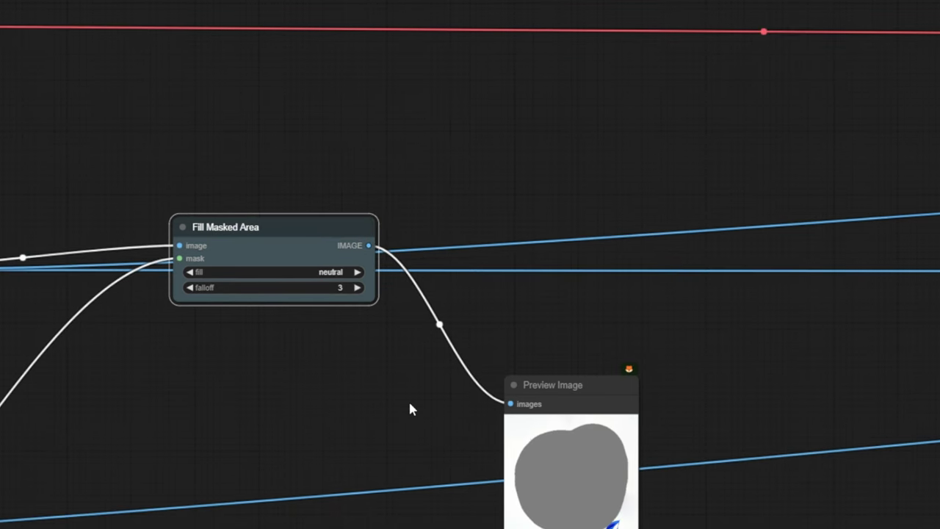
{"action": "left_click_drag", "start_coordinate": [555, 507], "coordinate": [577, 494]}
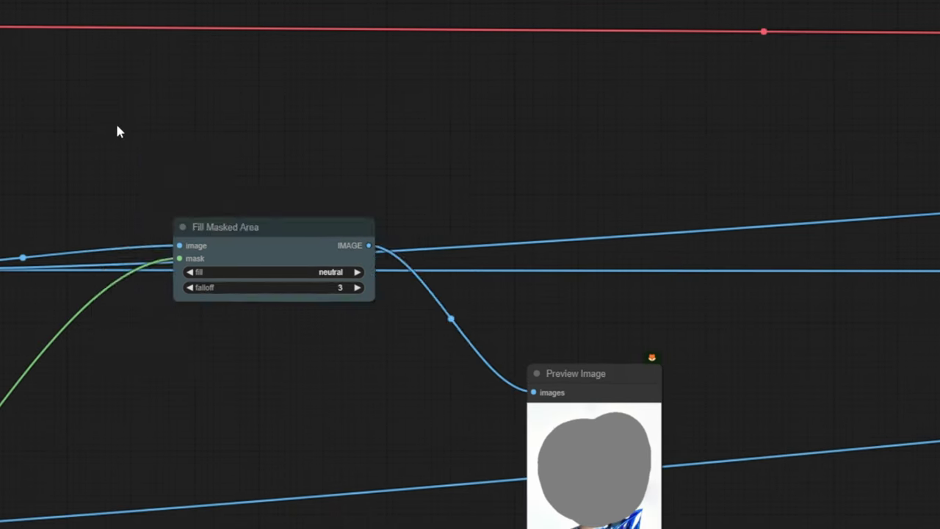
Enclose the Fill Masked Area node in a new group titled fill_masked_area
{"action": "right_click", "coordinate": [117, 128]}
{"action": "left_click", "coordinate": [120, 147]}
{"action": "left_click_drag", "start_coordinate": [220, 227], "coordinate": [191, 222]}
{"action": "left_click_drag", "start_coordinate": [208, 199], "coordinate": [445, 359]}
{"action": "scroll", "coordinate": [245, 172], "scroll_direction": "up", "scroll_amount": 5}
{"action": "right_click", "coordinate": [254, 130]}
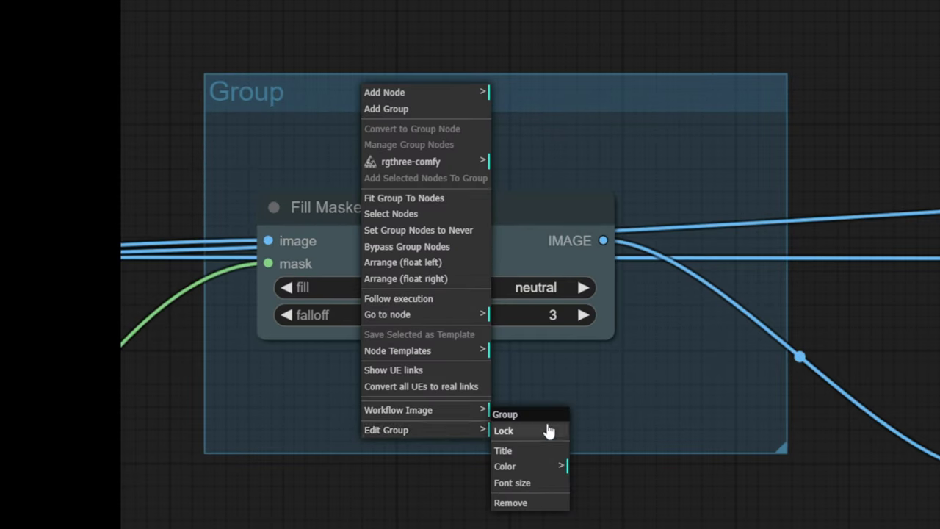
{"action": "left_click", "coordinate": [540, 450]}
{"action": "type", "text": "fill_maske"}
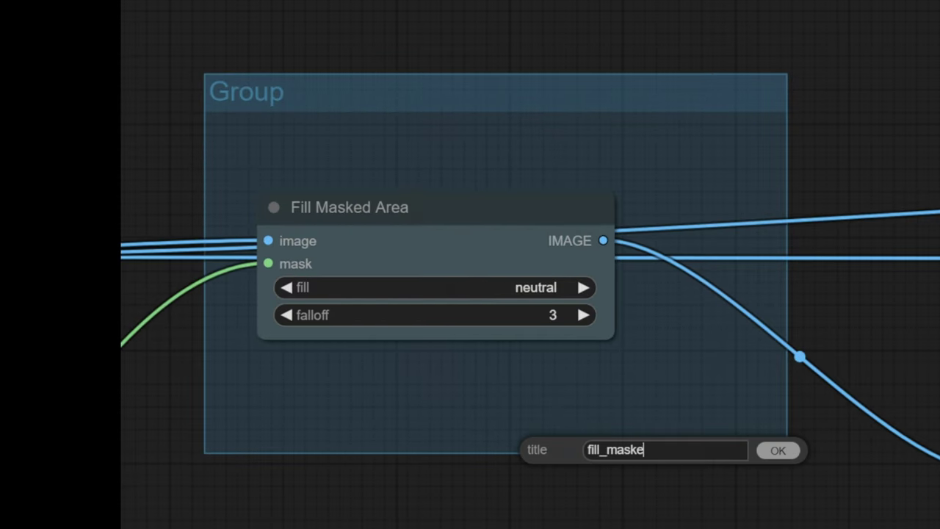
Recolour the fill_masked_area group bright green, raise it above the pixel links and enlarge it to make room below the node
{"action": "right_click", "coordinate": [456, 95]}
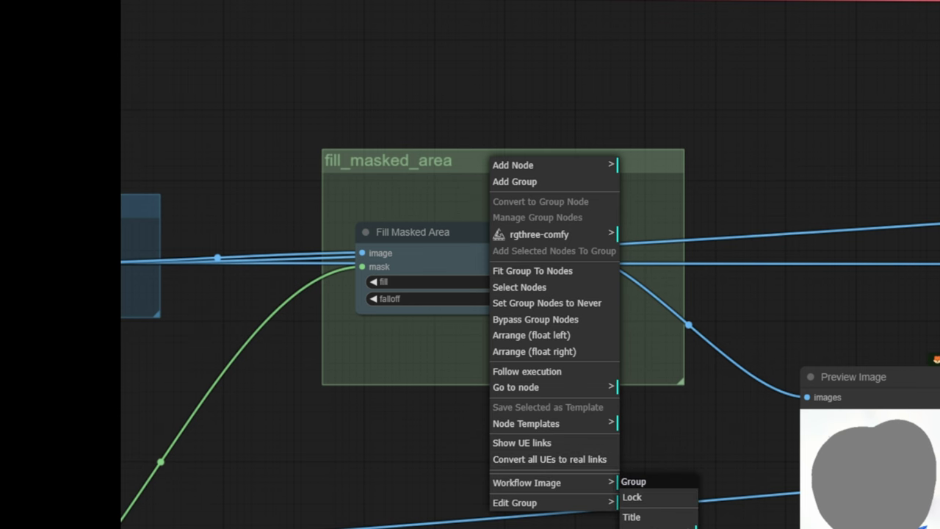
{"action": "scroll", "coordinate": [390, 233], "scroll_direction": "down", "scroll_amount": 4}
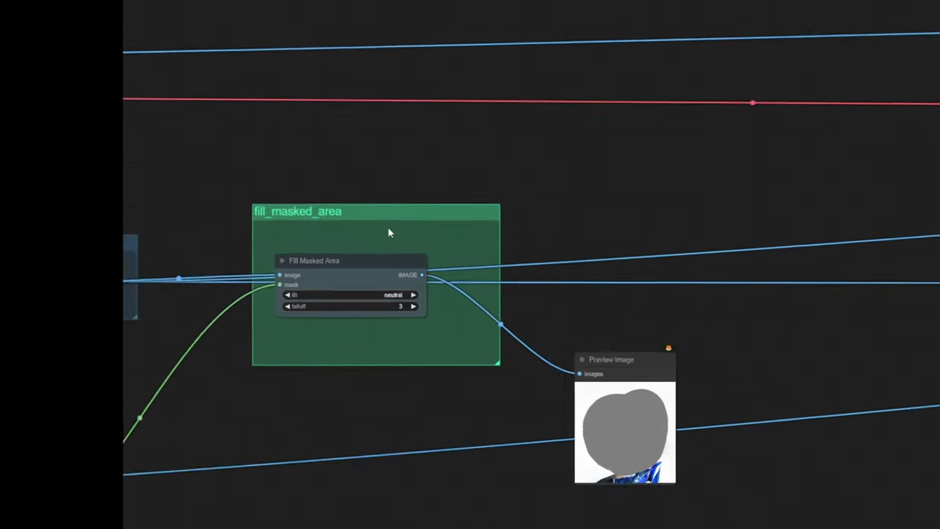
{"action": "scroll", "coordinate": [389, 232], "scroll_direction": "up", "scroll_amount": 4}
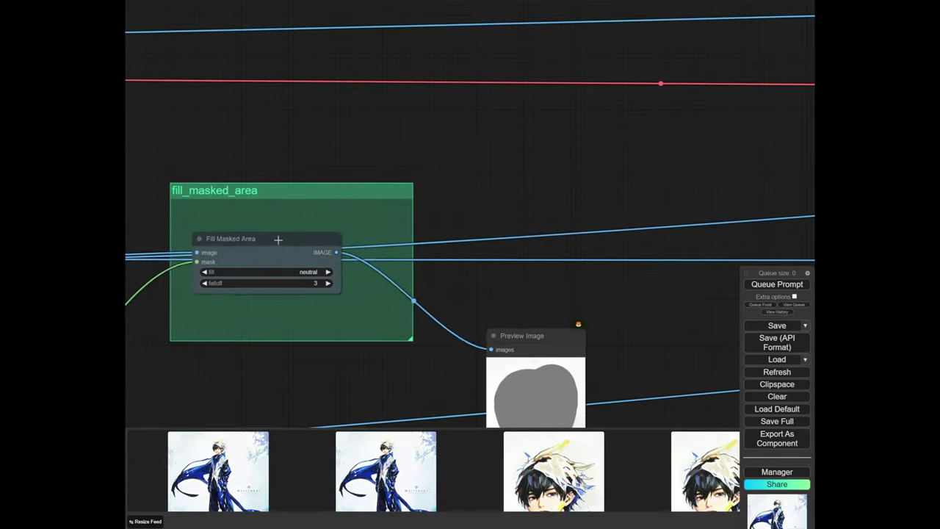
{"action": "scroll", "coordinate": [296, 242], "scroll_direction": "down", "scroll_amount": 3}
{"action": "left_click_drag", "start_coordinate": [288, 192], "coordinate": [288, 166]}
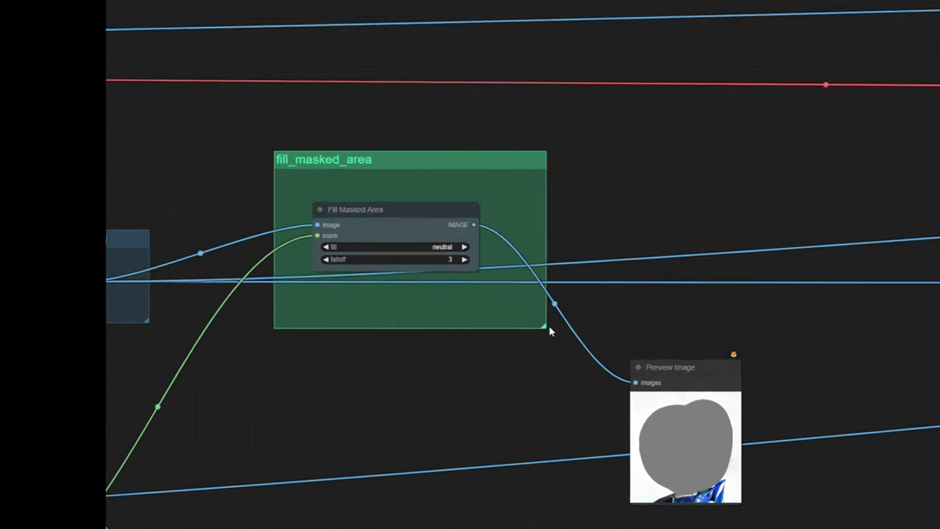
{"action": "left_click_drag", "start_coordinate": [421, 272], "coordinate": [443, 296]}
{"action": "left_click_drag", "start_coordinate": [323, 195], "coordinate": [332, 187]}
Add a Mute / Bypass Repeater (rgthree) node inside the fill_masked_area group, below Fill Masked Area
{"action": "double_click", "coordinate": [435, 373]}
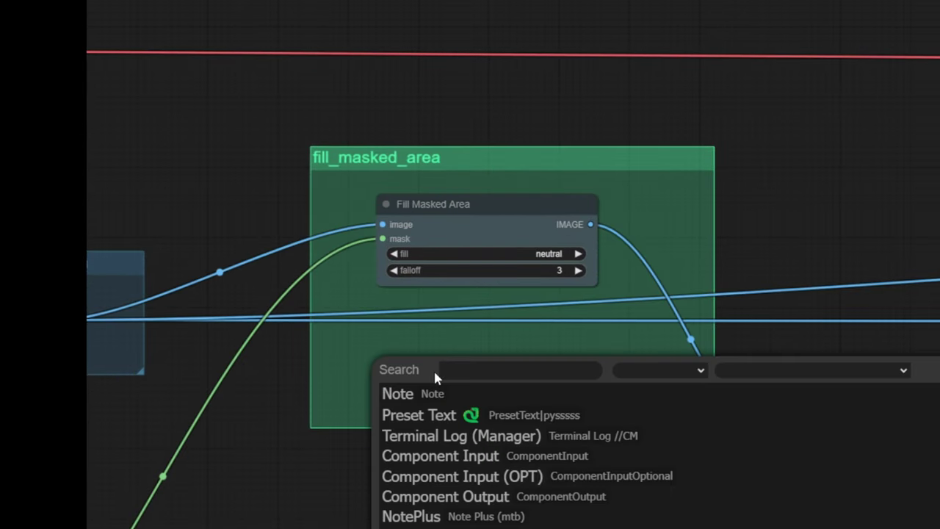
{"action": "type", "text": "mute"}
{"action": "key", "text": "Down"}
{"action": "key", "text": "Down"}
{"action": "key", "text": "Down"}
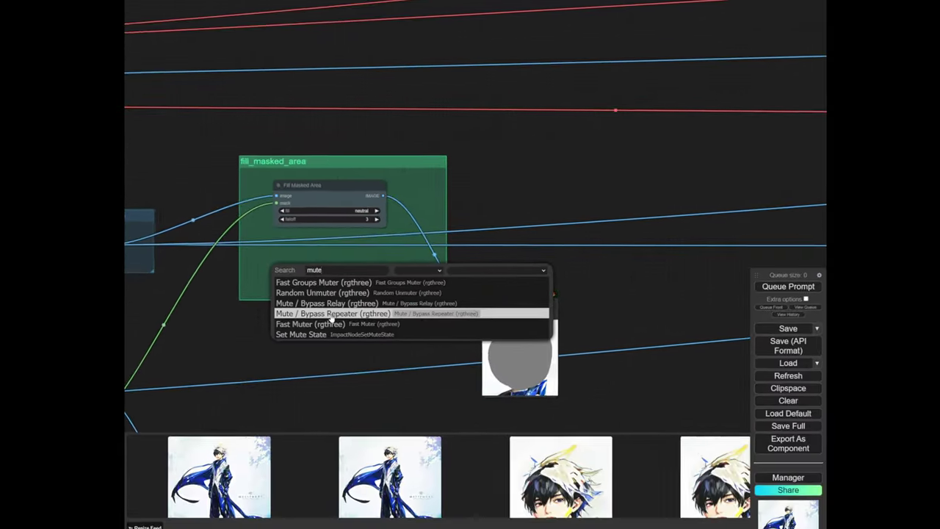
{"action": "key", "text": "Return"}
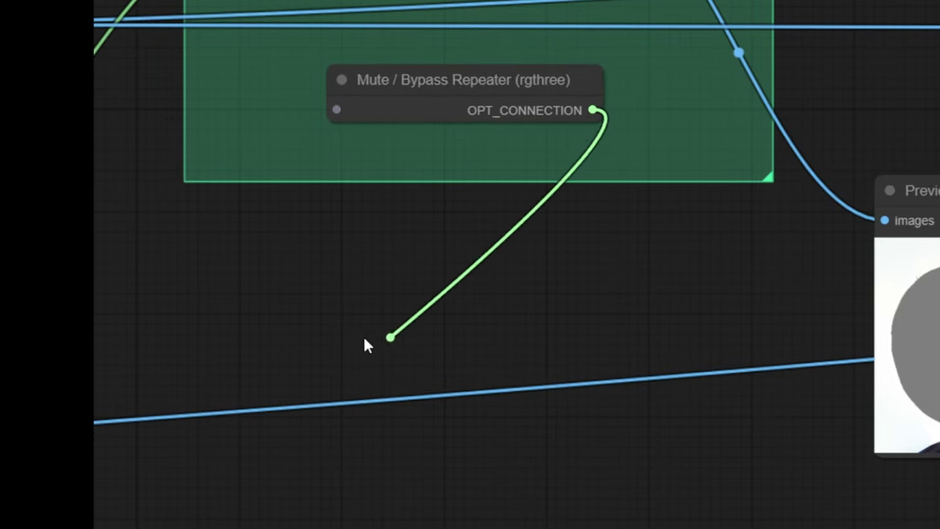
Add a Fast Bypasser (rgthree) node below the group, fed by the Mute / Bypass Repeater's OPT_CONNECTION output
{"action": "left_click_drag", "start_coordinate": [367, 346], "coordinate": [284, 309]}
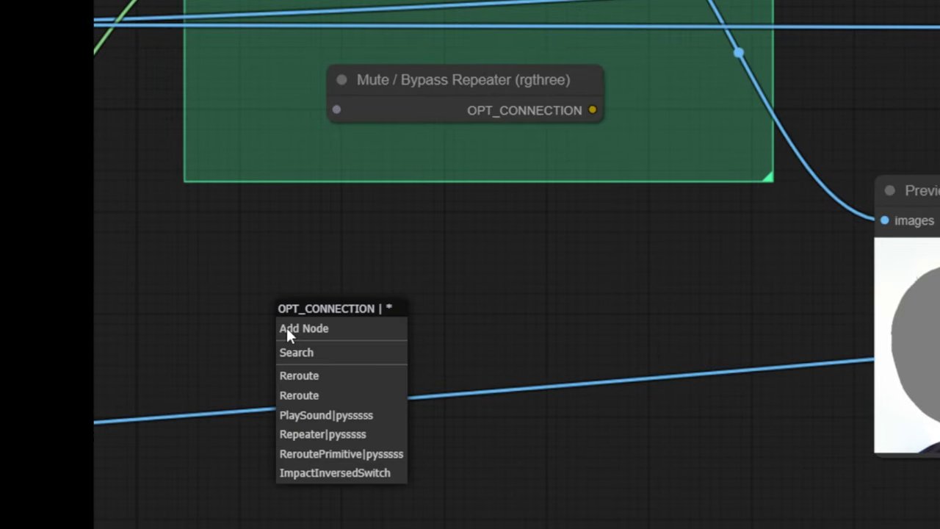
{"action": "left_click", "coordinate": [320, 352]}
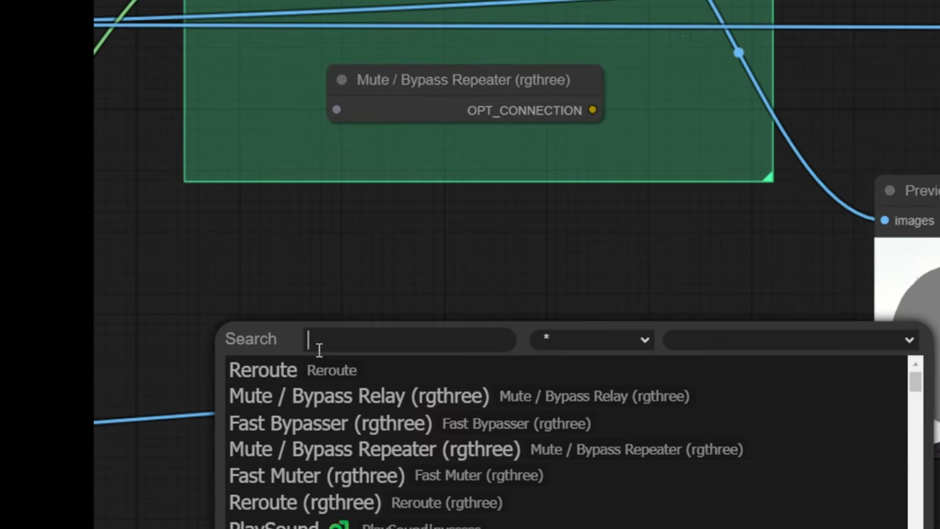
{"action": "left_click", "coordinate": [353, 426]}
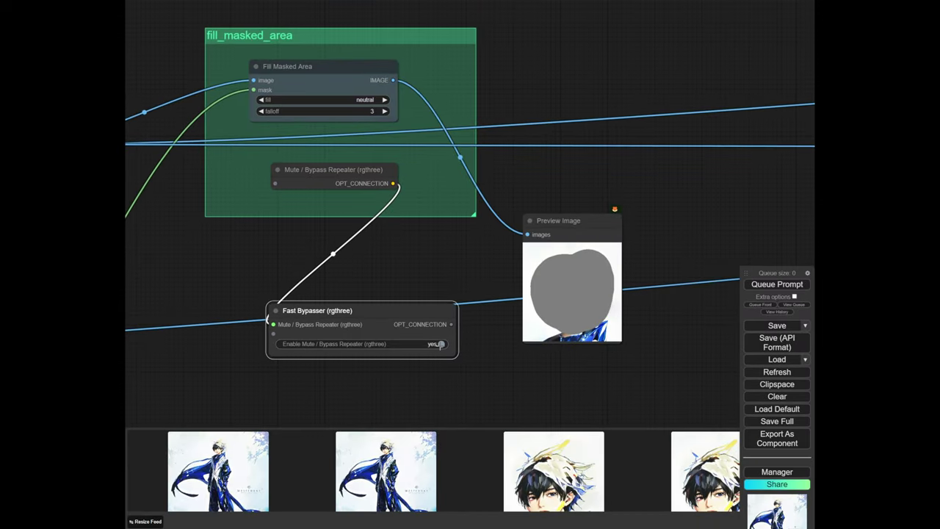
Title the Mute / Bypass Repeater fill_masked_area and recolour the Fast Bypasser below the group red
{"action": "left_click_drag", "start_coordinate": [326, 171], "coordinate": [313, 176]}
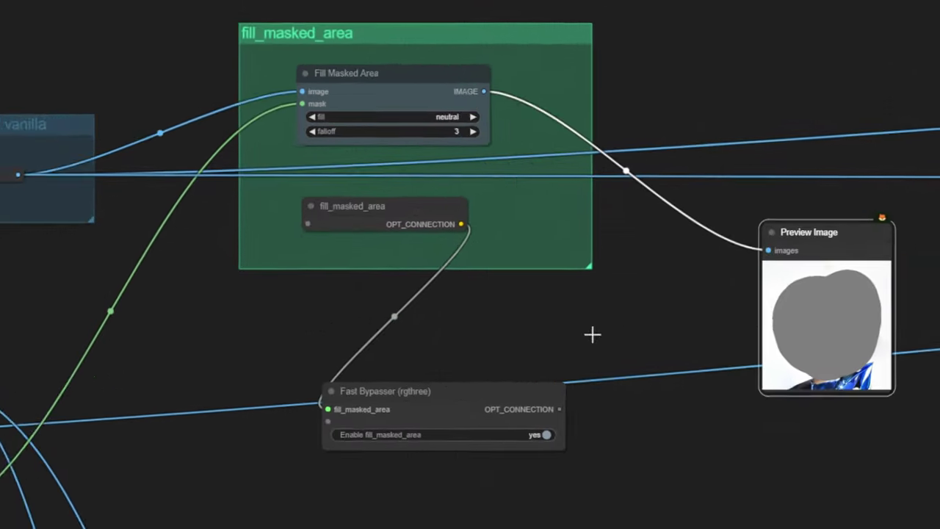
{"action": "left_click_drag", "start_coordinate": [514, 443], "coordinate": [468, 444]}
Route Fill Masked Area's IMAGE output through a reroute into the reroute that feeds VAE Encode
{"action": "scroll", "coordinate": [820, 508], "scroll_direction": "down", "scroll_amount": 5}
{"action": "left_click_drag", "start_coordinate": [820, 509], "coordinate": [256, 520]}
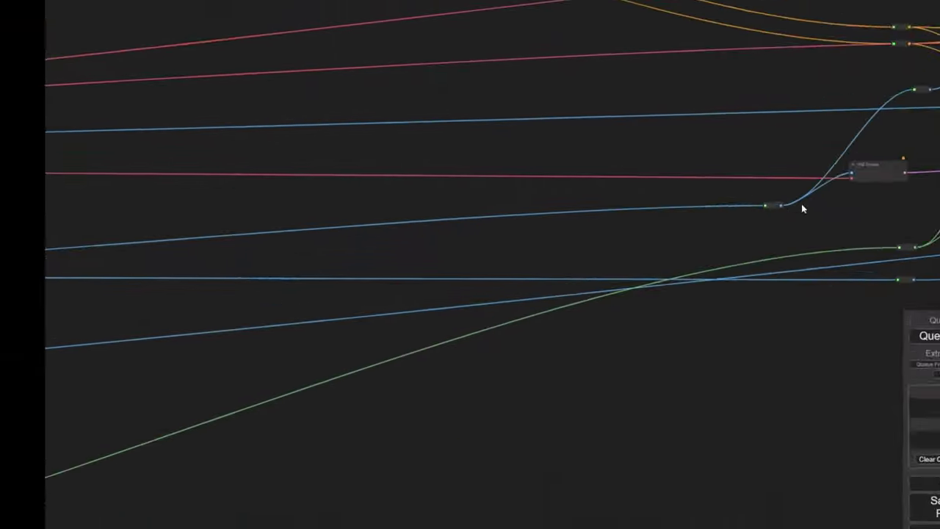
{"action": "left_click_drag", "start_coordinate": [329, 202], "coordinate": [674, 184]}
{"action": "left_click_drag", "start_coordinate": [418, 194], "coordinate": [368, 203]}
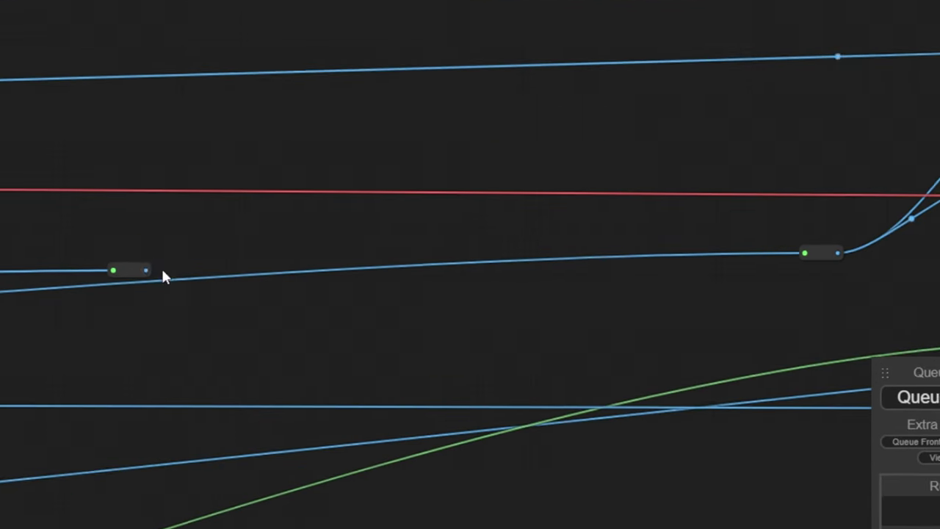
{"action": "left_click_drag", "start_coordinate": [146, 271], "coordinate": [266, 268]}
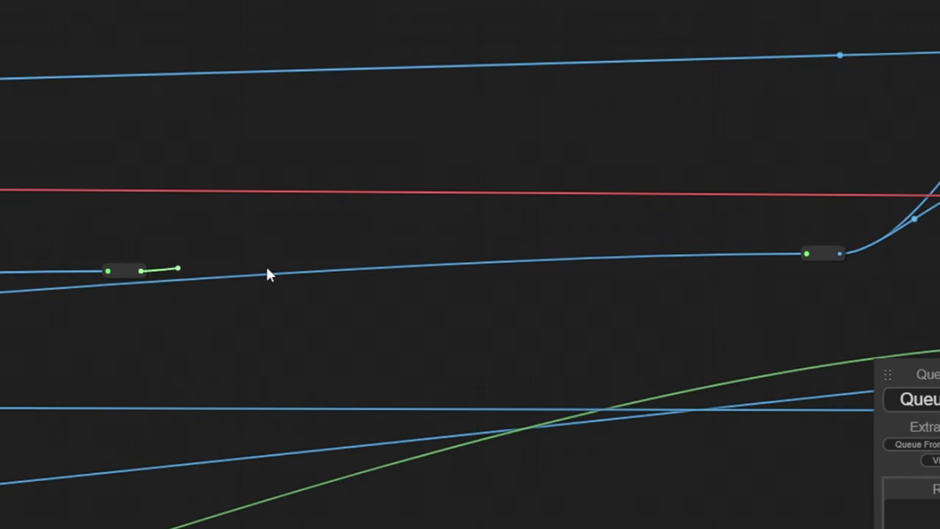
{"action": "left_click_drag", "start_coordinate": [787, 253], "coordinate": [806, 254]}
Check the rerouted pixel links between the prefill groups and VAE Encode, and queue the prompt
{"action": "scroll", "coordinate": [807, 254], "scroll_direction": "down", "scroll_amount": 4}
{"action": "left_click_drag", "start_coordinate": [0, 337], "coordinate": [403, 238]}
{"action": "scroll", "coordinate": [403, 238], "scroll_direction": "up", "scroll_amount": 4}
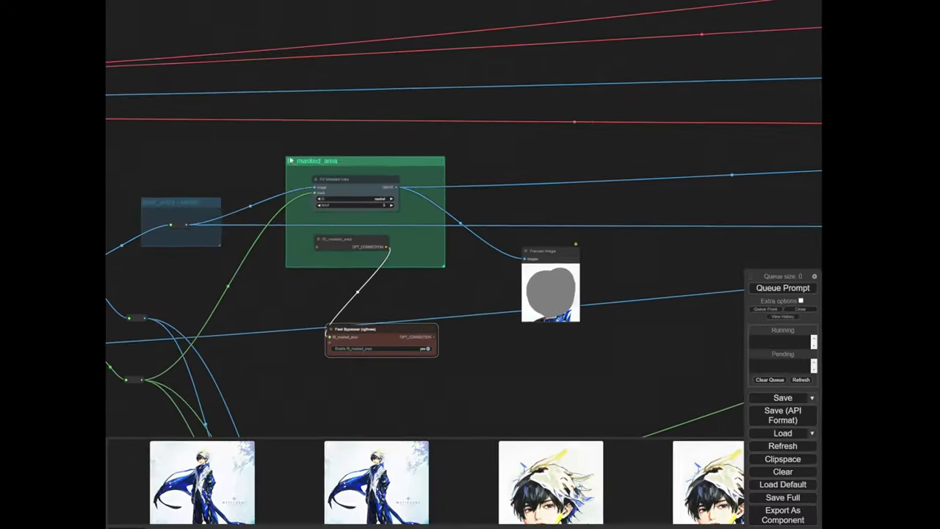
{"action": "scroll", "coordinate": [449, 261], "scroll_direction": "down", "scroll_amount": 4}
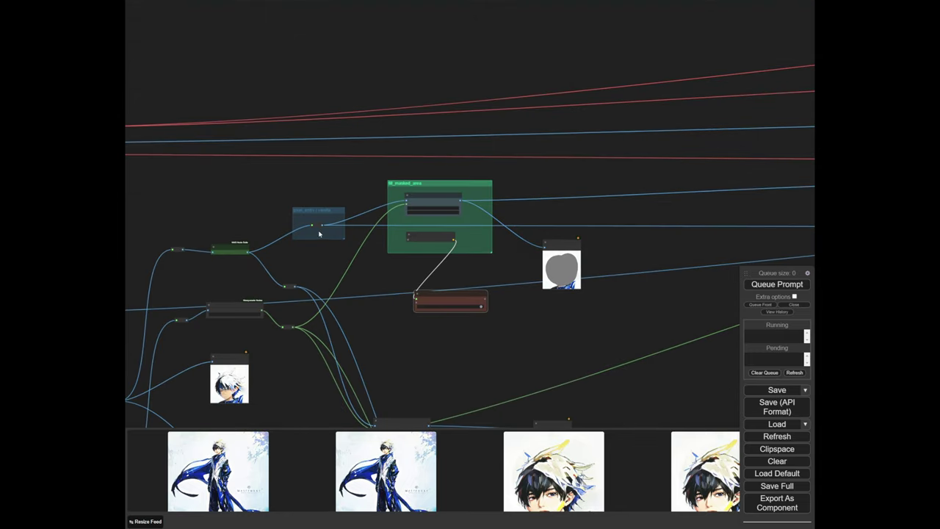
{"action": "left_click_drag", "start_coordinate": [636, 226], "coordinate": [280, 227]}
{"action": "left_click_drag", "start_coordinate": [788, 222], "coordinate": [385, 221]}
{"action": "scroll", "coordinate": [386, 220], "scroll_direction": "up", "scroll_amount": 8}
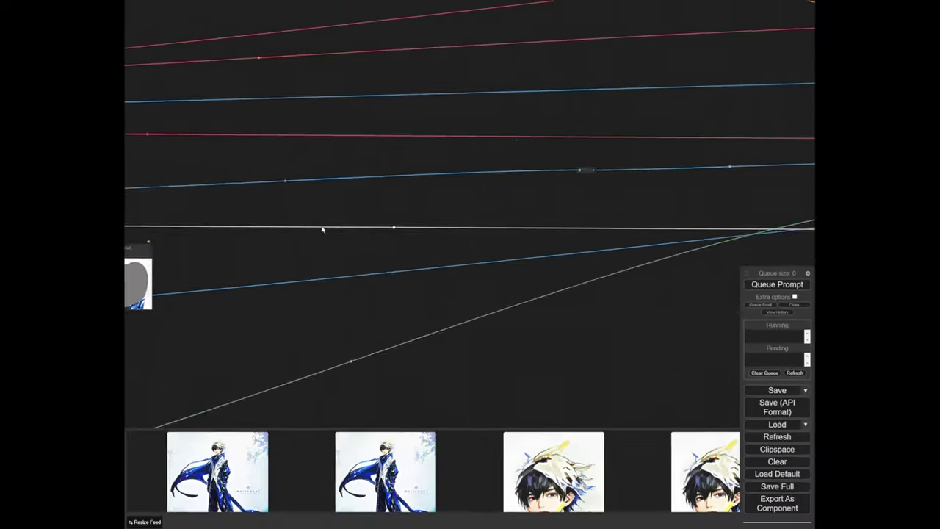
{"action": "scroll", "coordinate": [452, 309], "scroll_direction": "up", "scroll_amount": 1}
{"action": "left_click", "coordinate": [780, 286]}
Examine the KSampler preview and the enlarged first output image for the neutral-fill inpaint
{"action": "scroll", "coordinate": [639, 209], "scroll_direction": "down", "scroll_amount": 6}
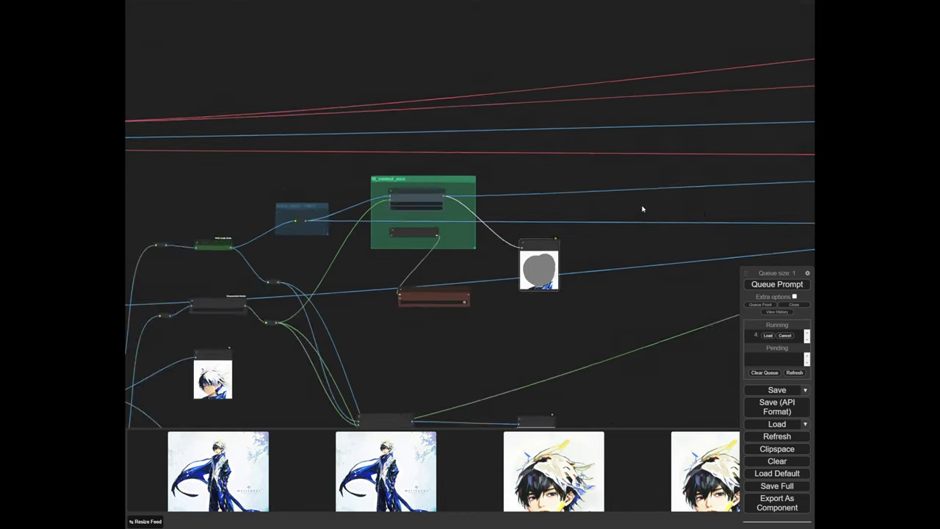
{"action": "left_click_drag", "start_coordinate": [661, 180], "coordinate": [348, 220]}
{"action": "left_click_drag", "start_coordinate": [659, 136], "coordinate": [273, 237]}
{"action": "left_click_drag", "start_coordinate": [620, 147], "coordinate": [190, 236]}
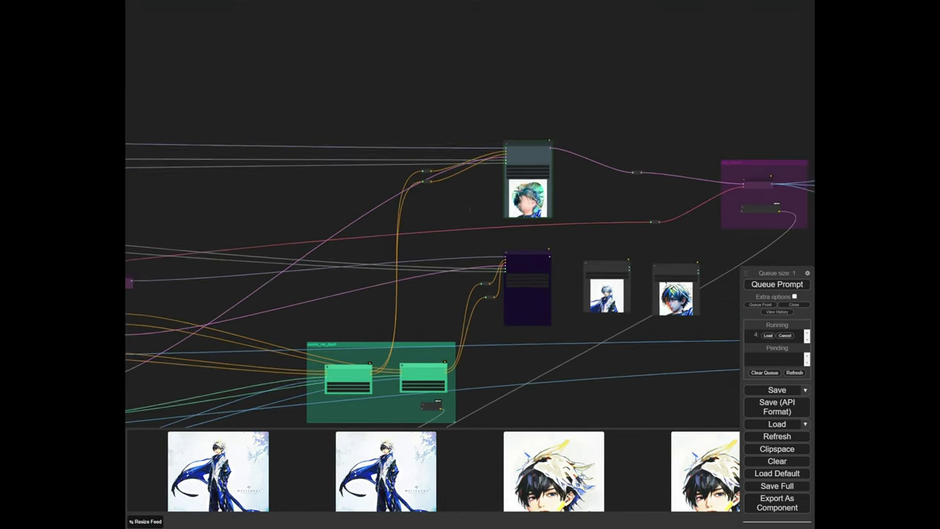
{"action": "scroll", "coordinate": [495, 217], "scroll_direction": "up", "scroll_amount": 5}
{"action": "scroll", "coordinate": [395, 215], "scroll_direction": "up", "scroll_amount": 5}
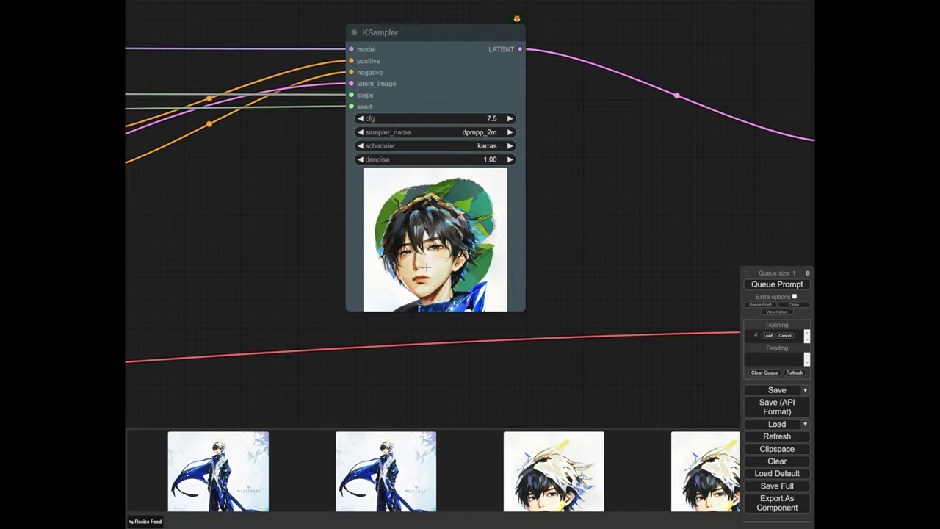
{"action": "left_click", "coordinate": [224, 471]}
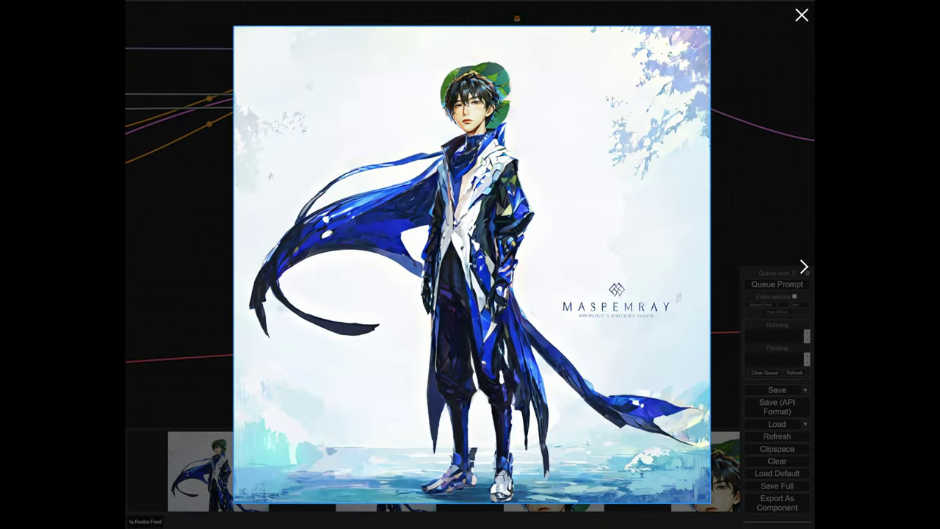
{"action": "left_click", "coordinate": [198, 228]}
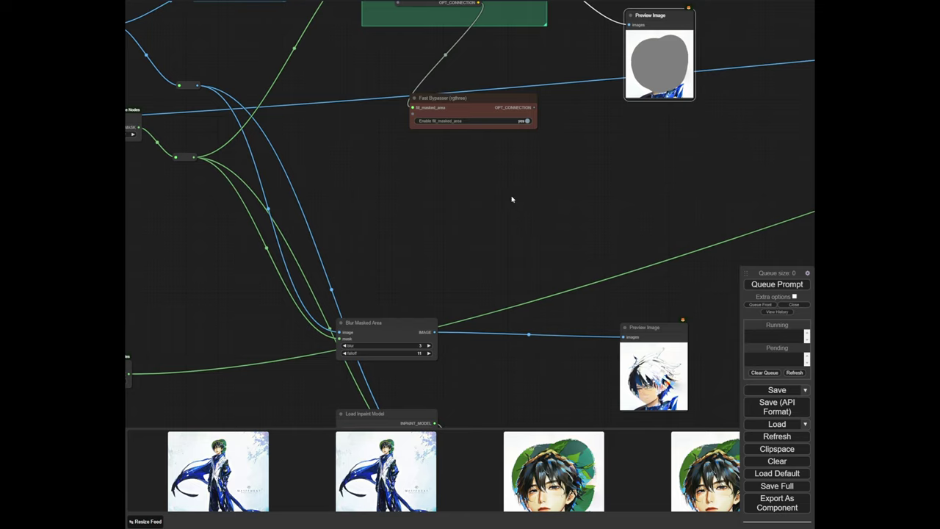
Move Blur Masked Area beyond the fill_masked_area group and enclose it in a new group titled blur_masked_area
{"action": "left_click_drag", "start_coordinate": [400, 216], "coordinate": [389, 211]}
{"action": "left_click_drag", "start_coordinate": [339, 290], "coordinate": [358, 268]}
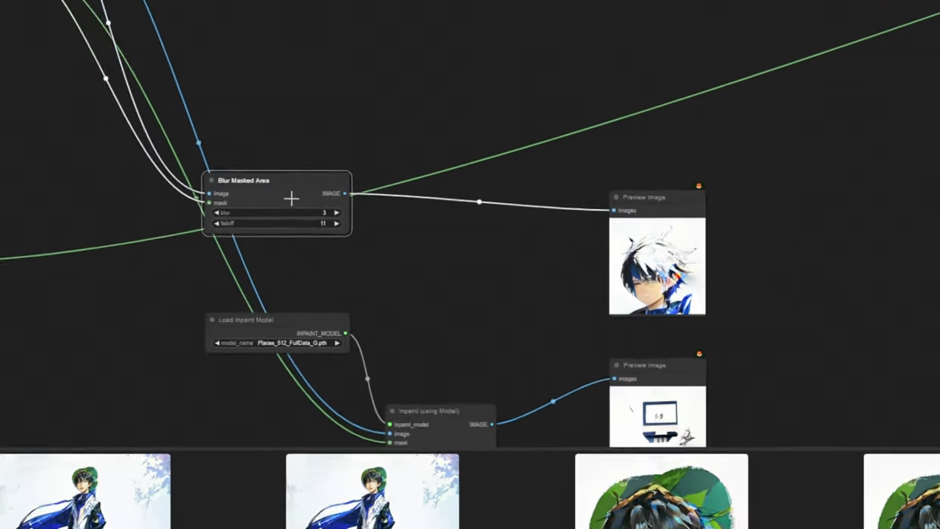
{"action": "left_click_drag", "start_coordinate": [304, 106], "coordinate": [279, 122]}
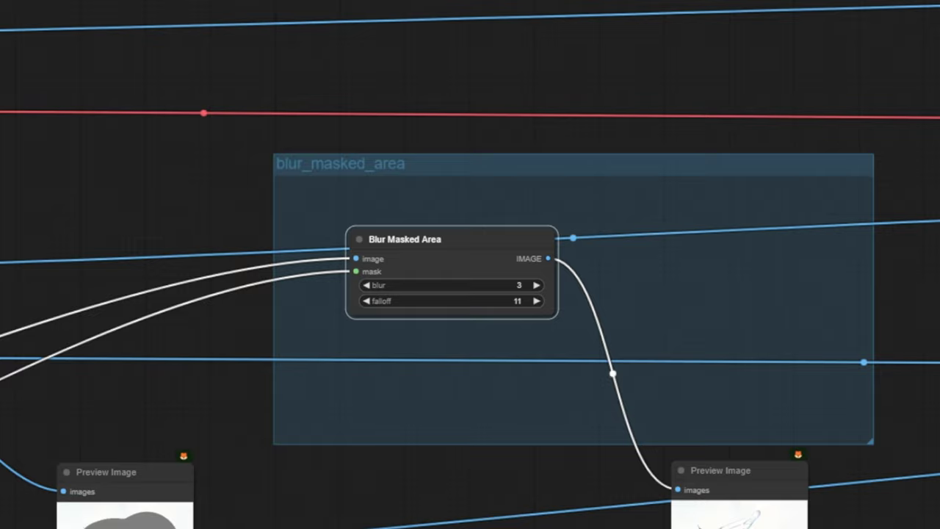
Chain Blur Masked Area's image link between Fill Masked Area and the reroute before VAE Encode, and set its blur to 14
{"action": "left_click_drag", "start_coordinate": [939, 273], "coordinate": [622, 353]}
{"action": "scroll", "coordinate": [622, 352], "scroll_direction": "down", "scroll_amount": 2}
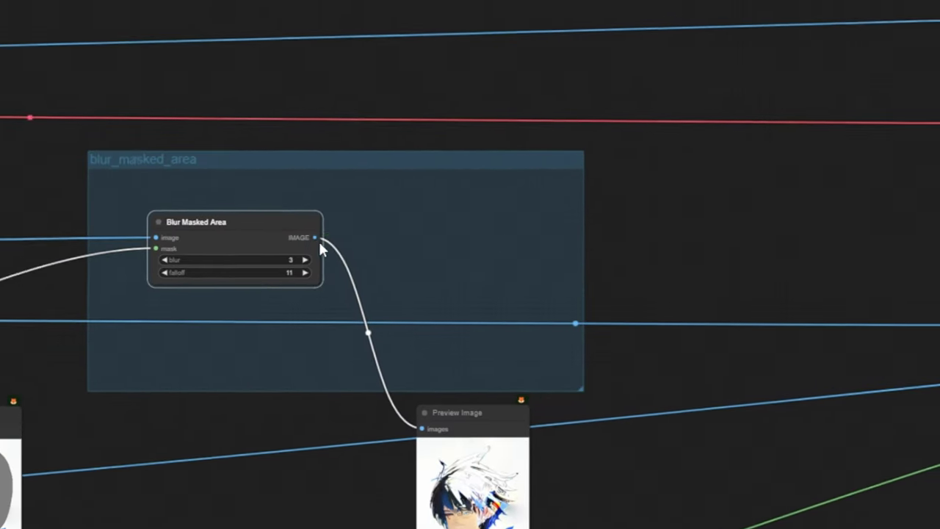
{"action": "left_click_drag", "start_coordinate": [262, 259], "coordinate": [541, 243]}
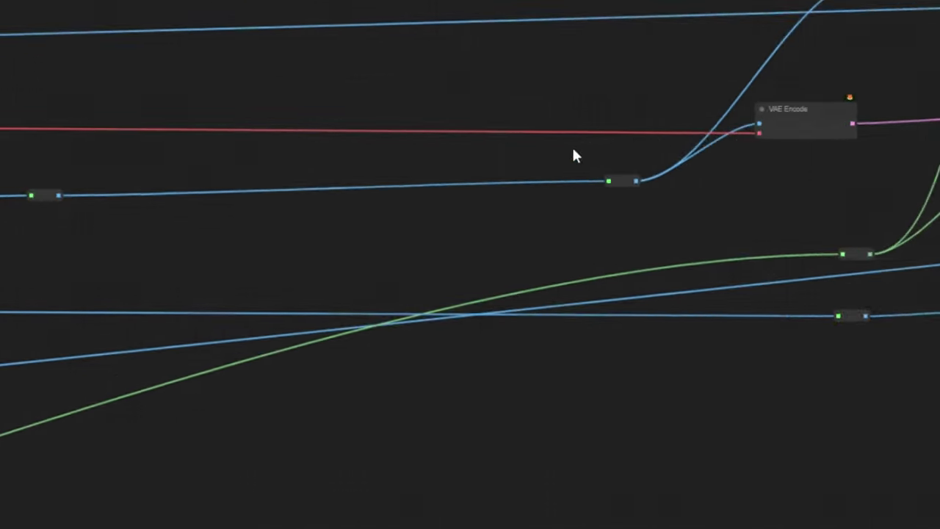
{"action": "left_click", "coordinate": [657, 162]}
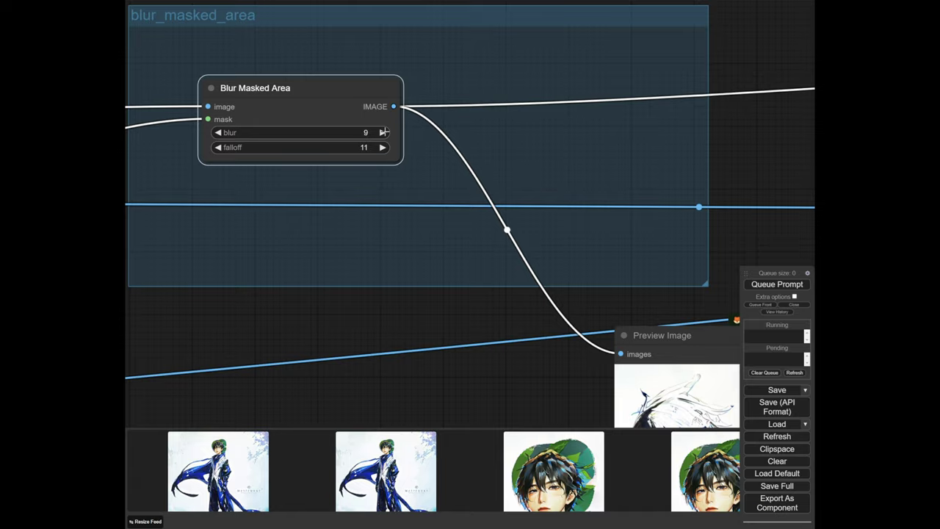
{"action": "left_click", "coordinate": [384, 132]}
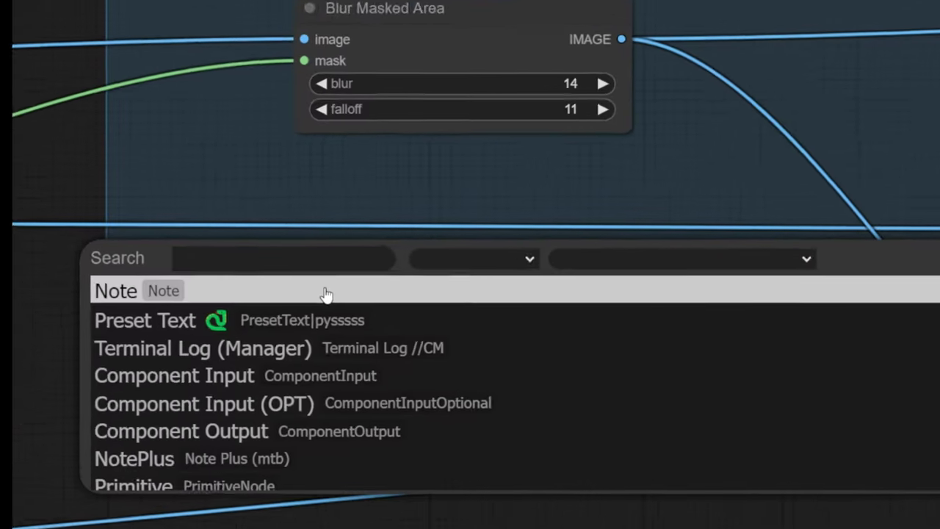
Add a Mute / Bypass Repeater (rgthree) inside the blur_masked_area group and connect its OPT_CONNECTION to a new Fast Bypasser (rgthree) below
{"action": "type", "text": "repeate"}
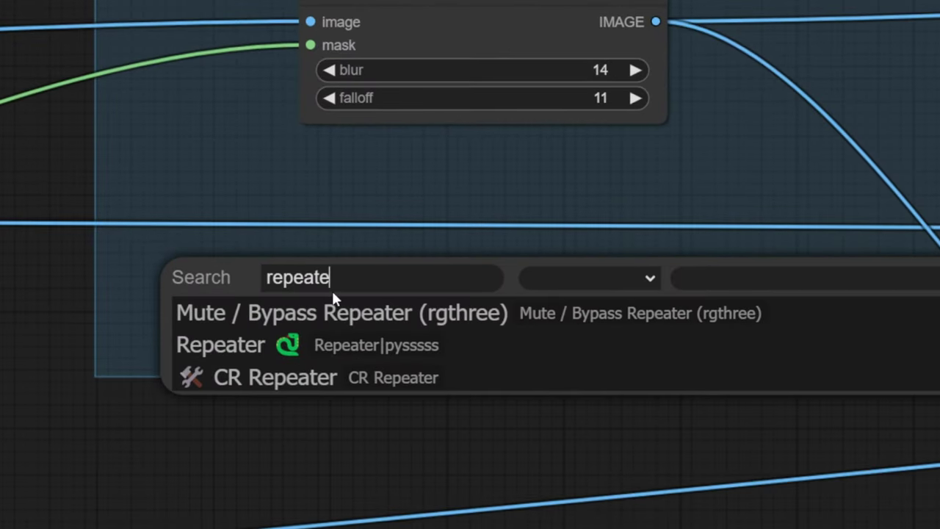
{"action": "left_click", "coordinate": [342, 313]}
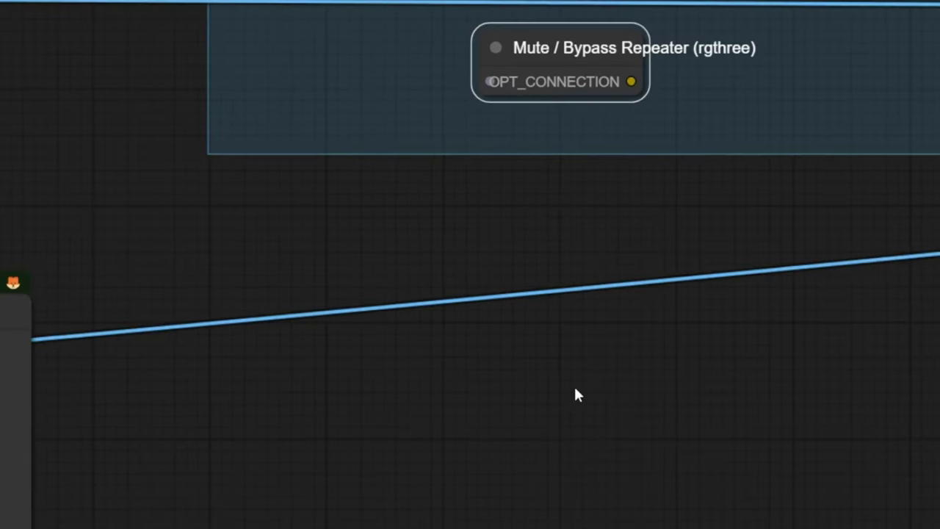
{"action": "double_click", "coordinate": [575, 388]}
{"action": "type", "text": "fas"}
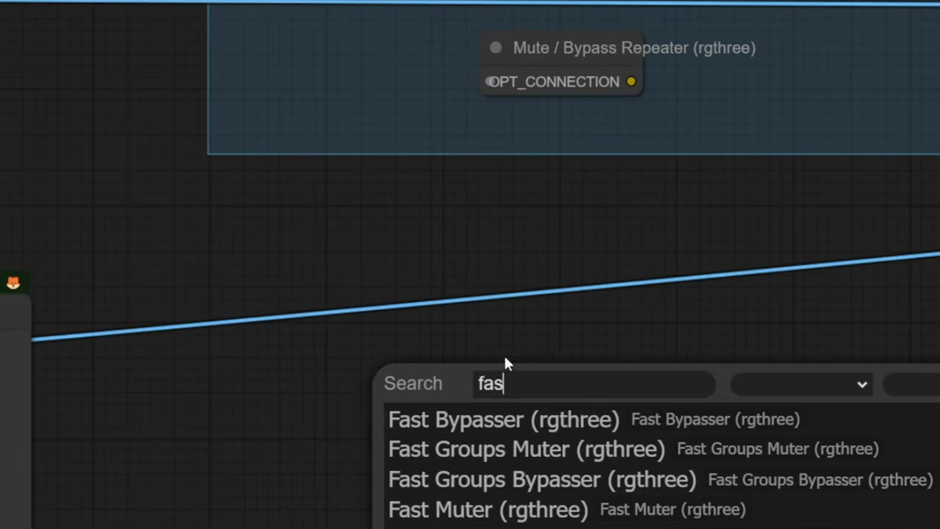
{"action": "key", "text": "Return"}
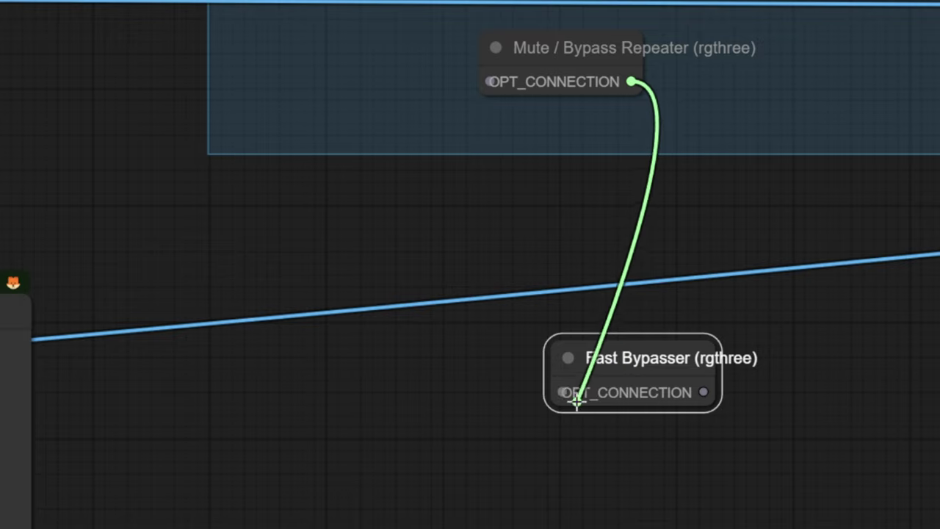
{"action": "left_click_drag", "start_coordinate": [576, 402], "coordinate": [562, 392]}
Title the new Mute / Bypass Repeater blur_masked_area
{"action": "right_click", "coordinate": [603, 144]}
{"action": "left_click", "coordinate": [572, 218]}
{"action": "type", "text": "blu"}
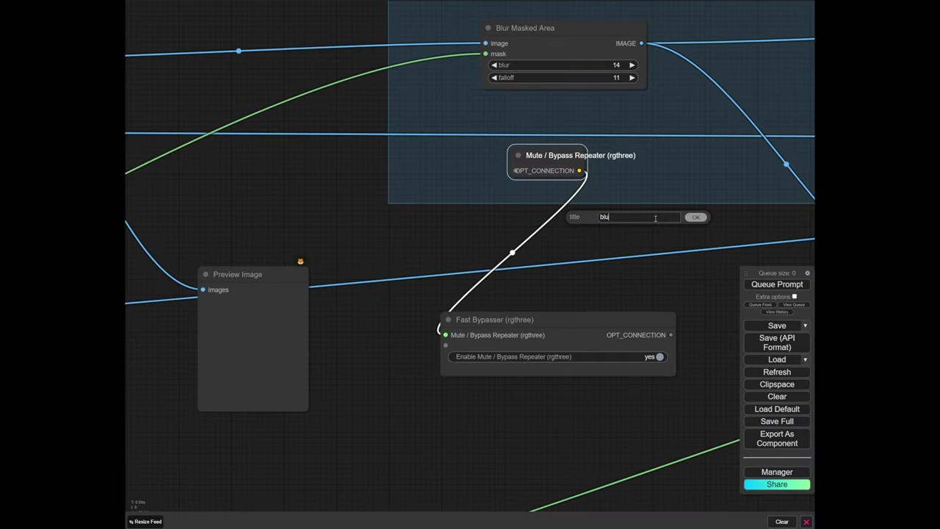
{"action": "type", "text": "r_masked_area"}
{"action": "key", "text": "Return"}
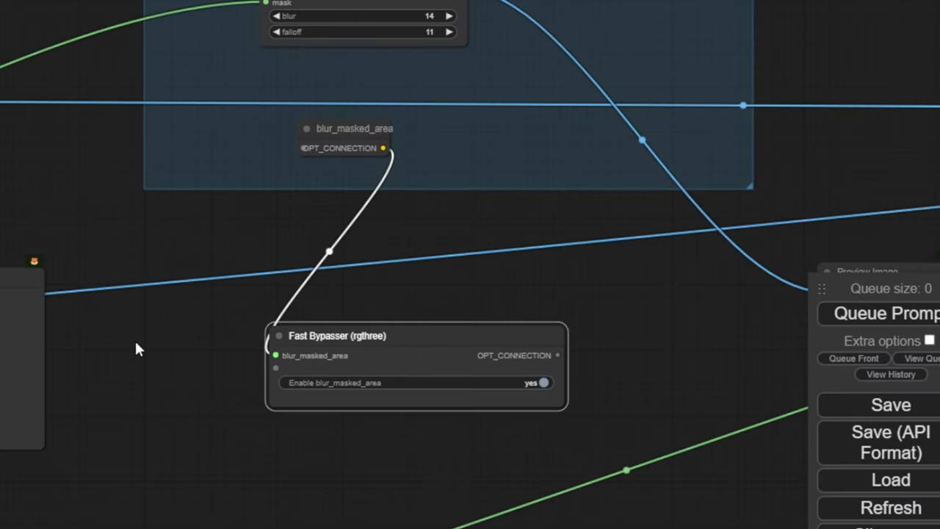
Add a Fast Groups Bypasser (rgthree) node below the Fast Bypasser of the blur_masked_area group
{"action": "scroll", "coordinate": [144, 459], "scroll_direction": "down", "scroll_amount": 3}
{"action": "left_click_drag", "start_coordinate": [143, 463], "coordinate": [359, 462]}
{"action": "scroll", "coordinate": [176, 428], "scroll_direction": "up", "scroll_amount": 5}
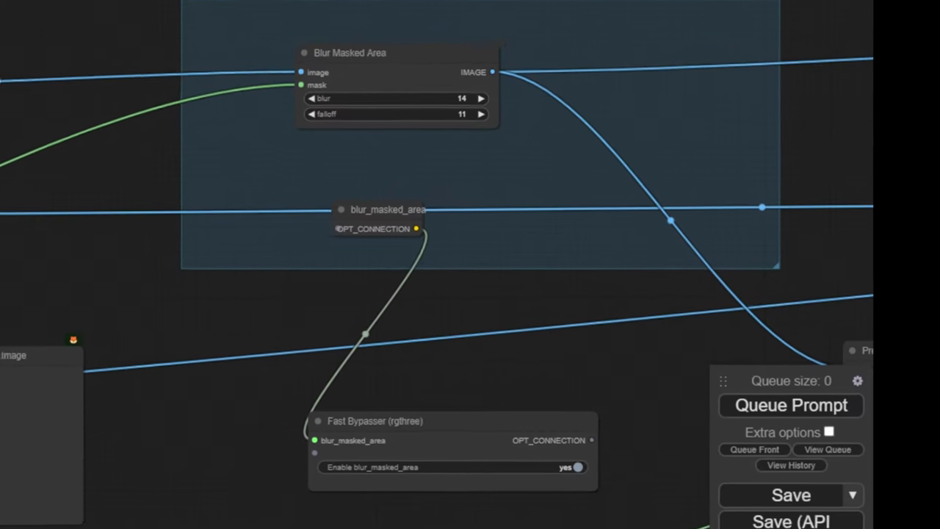
{"action": "left_click", "coordinate": [676, 312]}
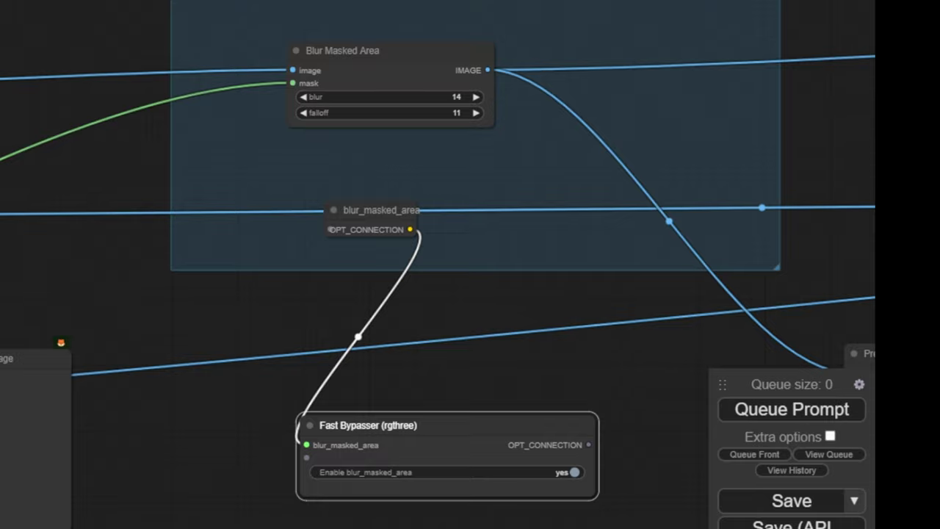
{"action": "double_click", "coordinate": [474, 393]}
{"action": "type", "text": "fast"}
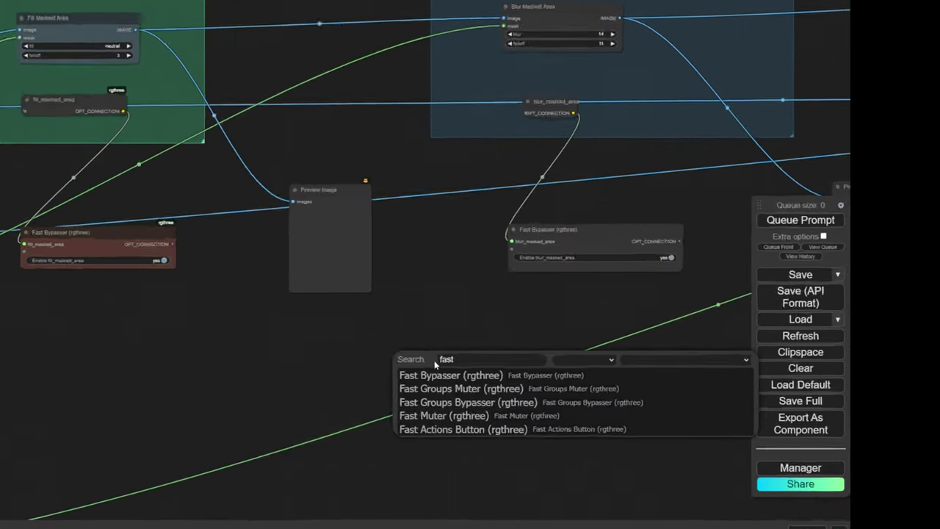
{"action": "type", "text": " group"}
{"action": "key", "text": "Escape"}
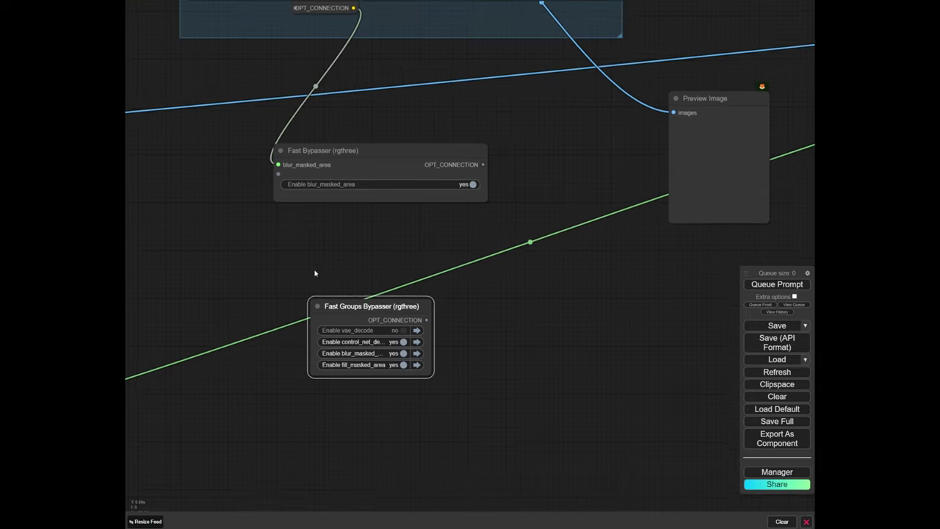
Enable vae_decode in the widened Fast Groups Bypasser and recolour the blur_masked_area group pale green
{"action": "left_click_drag", "start_coordinate": [314, 272], "coordinate": [300, 251]}
{"action": "scroll", "coordinate": [351, 306], "scroll_direction": "up", "scroll_amount": 4}
{"action": "left_click_drag", "start_coordinate": [449, 378], "coordinate": [592, 400]}
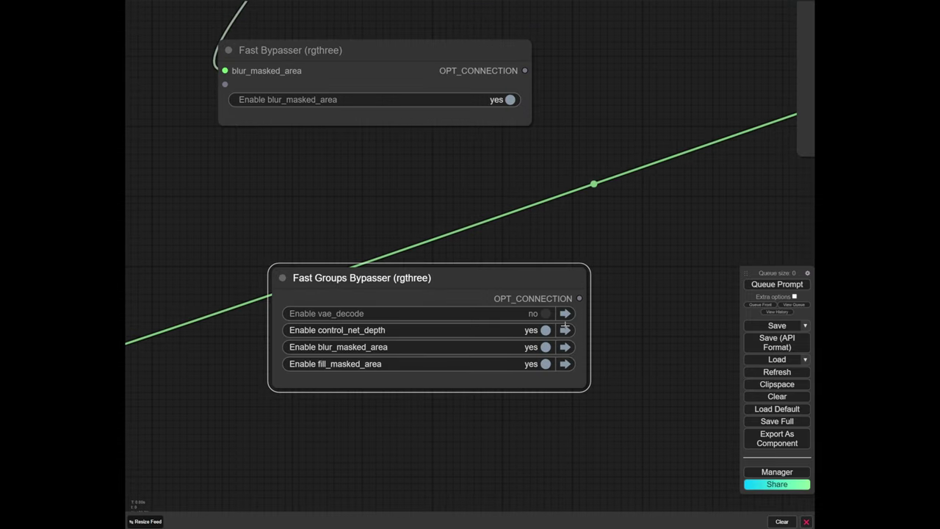
{"action": "scroll", "coordinate": [566, 324], "scroll_direction": "down", "scroll_amount": 10}
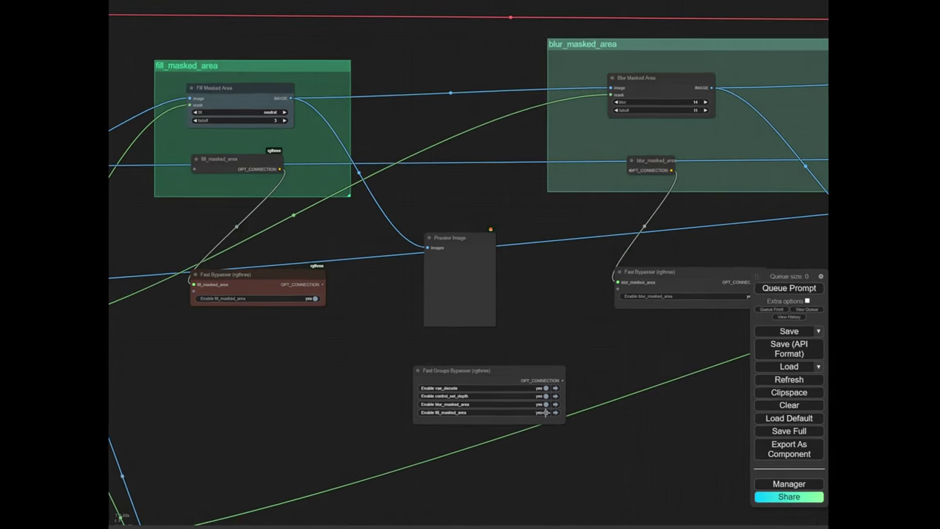
Bypass the fill_masked_area and blur_masked_area groups through the Fast Groups Bypasser
{"action": "left_click", "coordinate": [542, 405]}
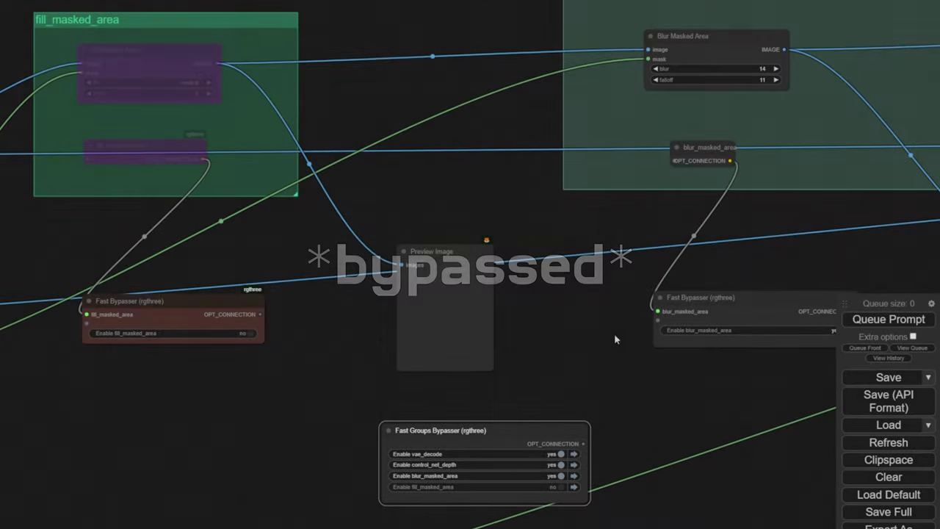
{"action": "left_click_drag", "start_coordinate": [595, 340], "coordinate": [499, 369]}
{"action": "left_click", "coordinate": [458, 484]}
{"action": "left_click_drag", "start_coordinate": [584, 392], "coordinate": [620, 363]}
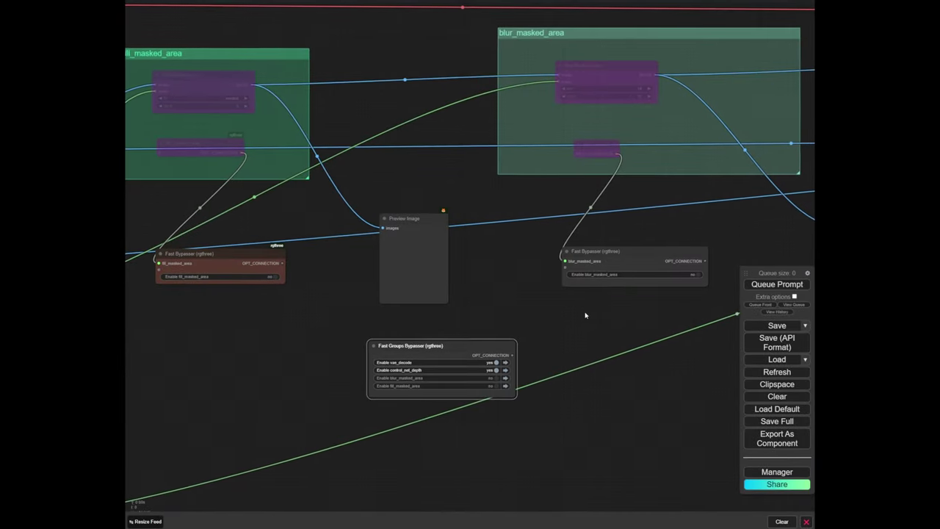
Re-enable the fill_masked_area and blur_masked_area groups and queue the prompt to refresh the prefill previews
{"action": "left_click_drag", "start_coordinate": [585, 315], "coordinate": [567, 281]}
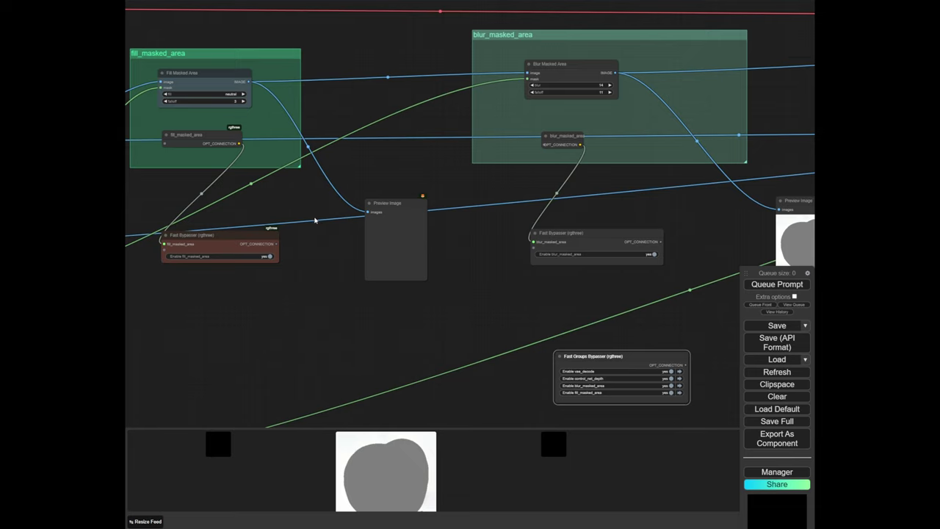
{"action": "left_click_drag", "start_coordinate": [315, 219], "coordinate": [368, 202]}
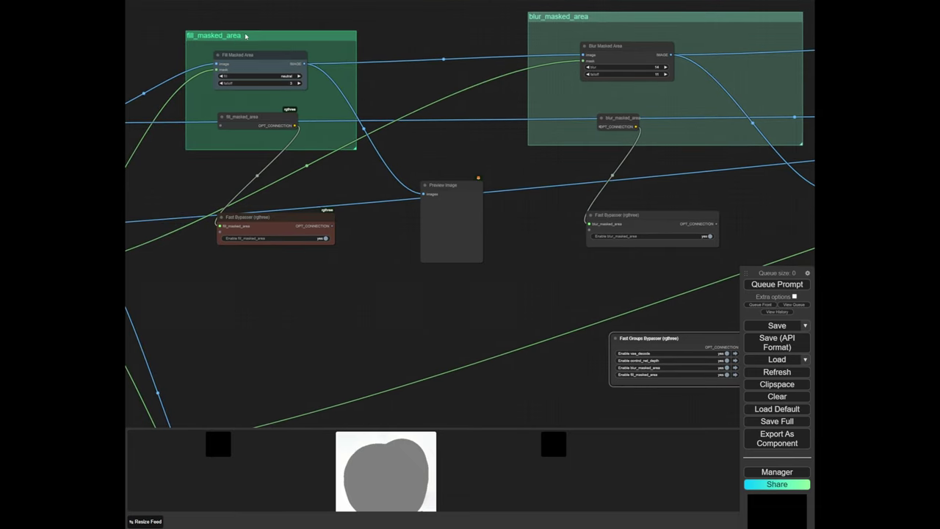
{"action": "left_click_drag", "start_coordinate": [479, 84], "coordinate": [270, 95]}
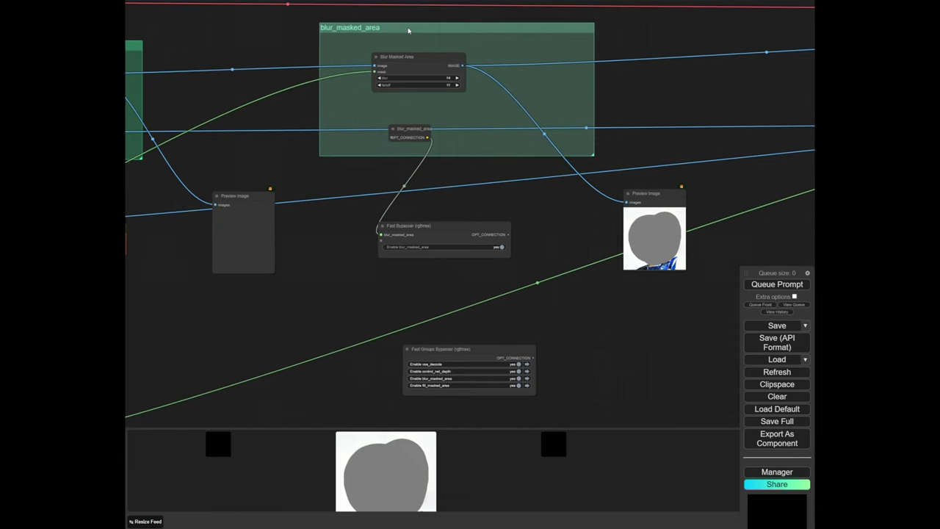
Bypass fill_masked_area in the Fast Groups Bypasser, queue the prompt and inspect the blur_masked_area preview
{"action": "left_click_drag", "start_coordinate": [661, 182], "coordinate": [510, 176]}
{"action": "scroll", "coordinate": [508, 241], "scroll_direction": "up", "scroll_amount": 9}
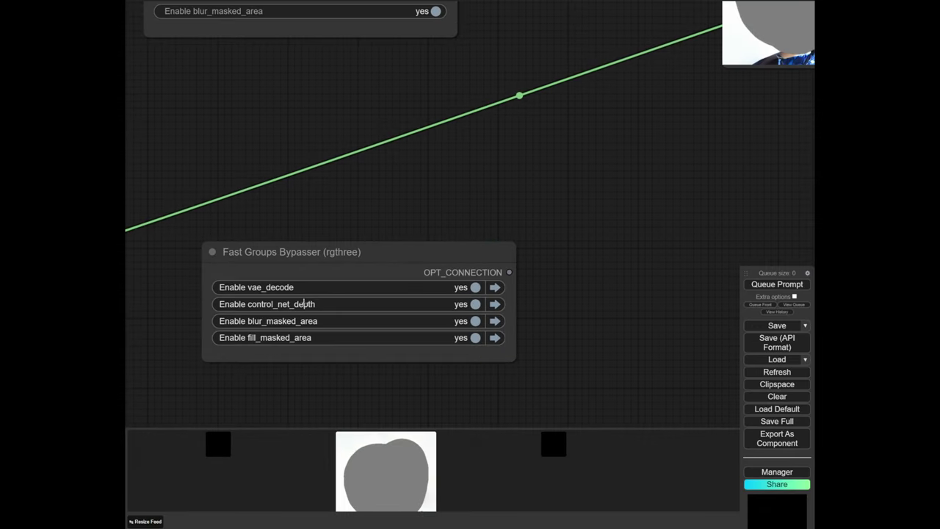
{"action": "scroll", "coordinate": [319, 212], "scroll_direction": "down", "scroll_amount": 4}
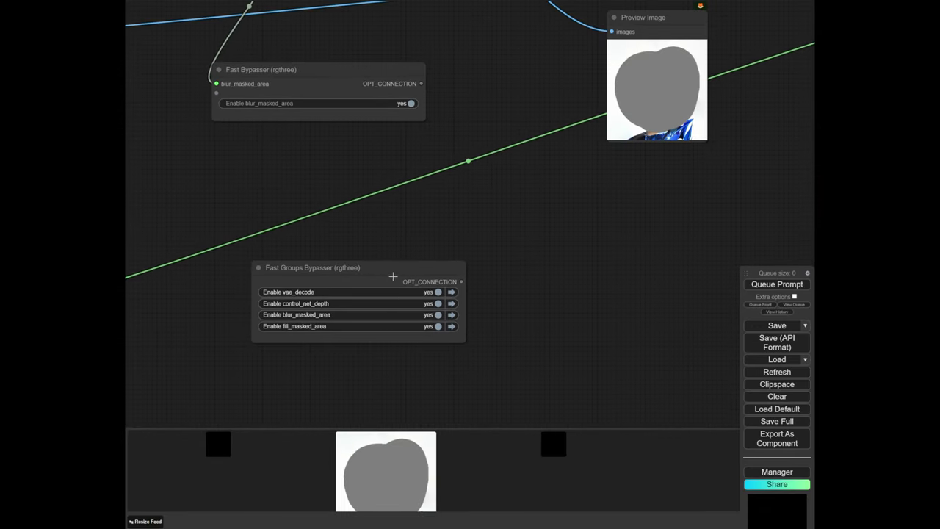
{"action": "scroll", "coordinate": [436, 326], "scroll_direction": "down", "scroll_amount": 5}
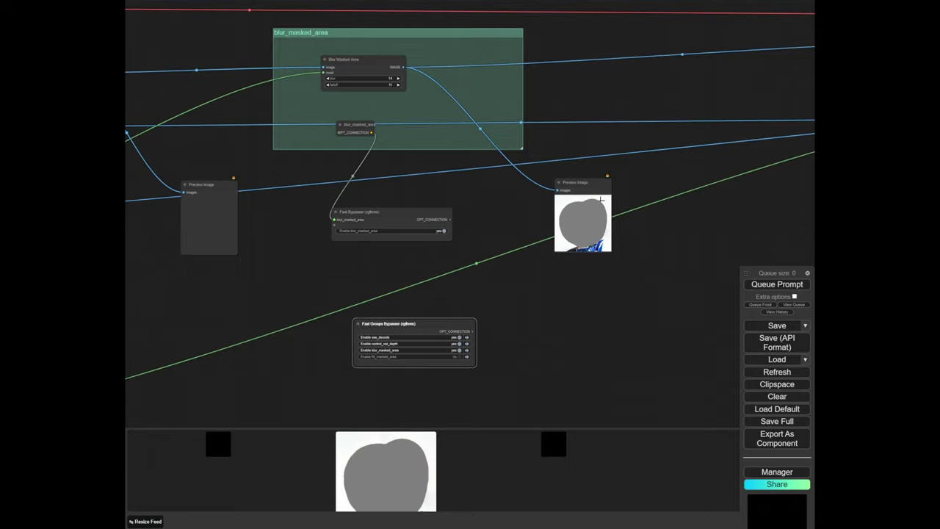
{"action": "left_click", "coordinate": [790, 291]}
{"action": "scroll", "coordinate": [578, 231], "scroll_direction": "up", "scroll_amount": 14}
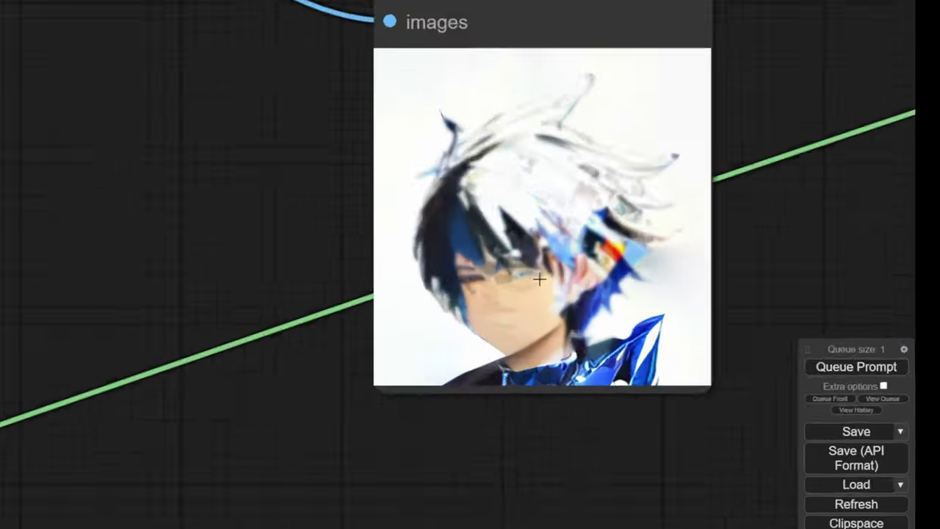
{"action": "scroll", "coordinate": [617, 244], "scroll_direction": "down", "scroll_amount": 15}
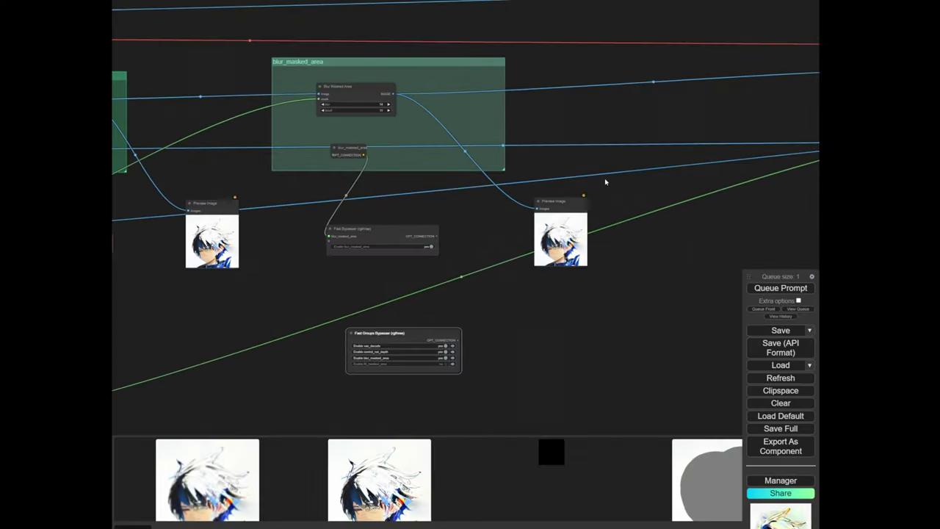
Examine the KSampler's live preview of the inpaint run and the prefill preview nodes
{"action": "scroll", "coordinate": [606, 181], "scroll_direction": "down", "scroll_amount": 6}
{"action": "left_click_drag", "start_coordinate": [760, 162], "coordinate": [380, 124]}
{"action": "scroll", "coordinate": [379, 124], "scroll_direction": "up", "scroll_amount": 9}
{"action": "left_click_drag", "start_coordinate": [250, 149], "coordinate": [421, 175]}
{"action": "scroll", "coordinate": [358, 199], "scroll_direction": "up", "scroll_amount": 6}
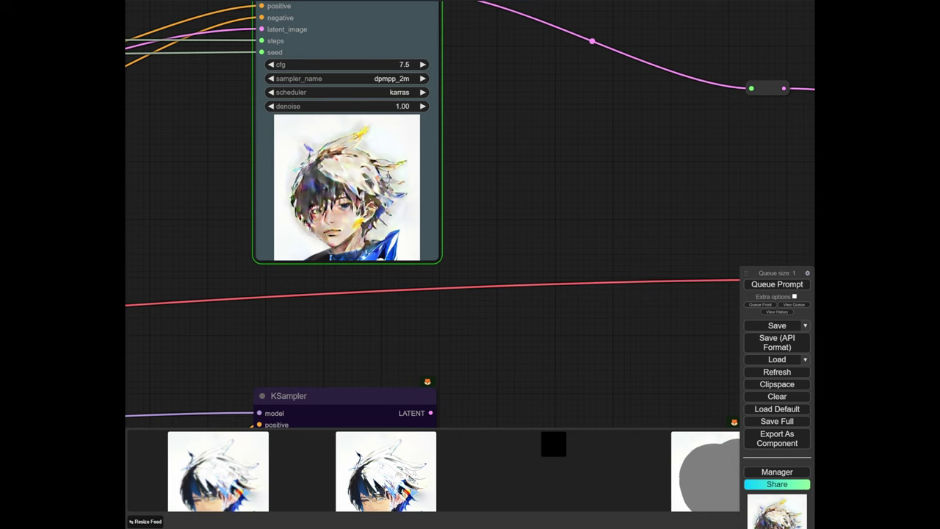
{"action": "scroll", "coordinate": [526, 240], "scroll_direction": "down", "scroll_amount": 10}
{"action": "left_click_drag", "start_coordinate": [531, 239], "coordinate": [317, 149]}
{"action": "scroll", "coordinate": [317, 149], "scroll_direction": "down", "scroll_amount": 1}
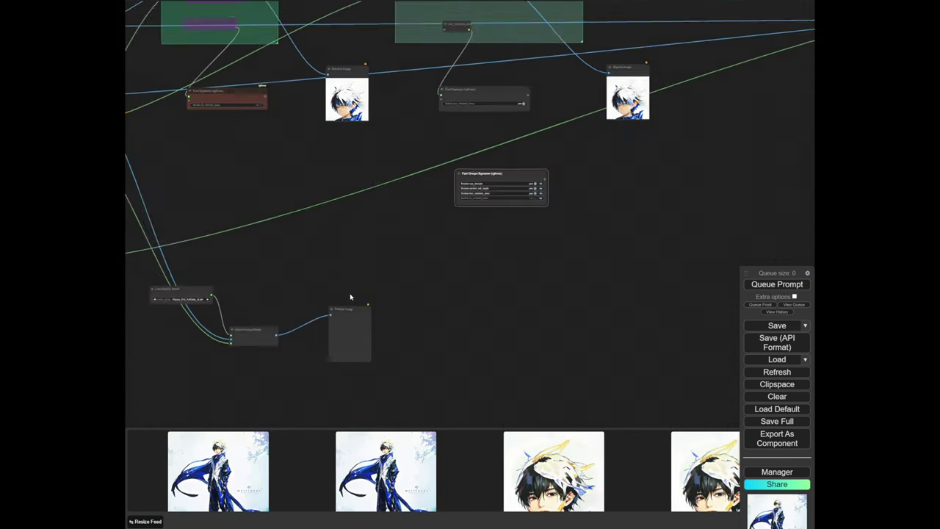
Bypass blur_masked_area so enable_fast_inpaint is the only active prefill, and inspect the fast inpaint preview image
{"action": "scroll", "coordinate": [350, 296], "scroll_direction": "up", "scroll_amount": 1}
{"action": "left_click_drag", "start_coordinate": [301, 273], "coordinate": [444, 220]}
{"action": "scroll", "coordinate": [344, 261], "scroll_direction": "up", "scroll_amount": 5}
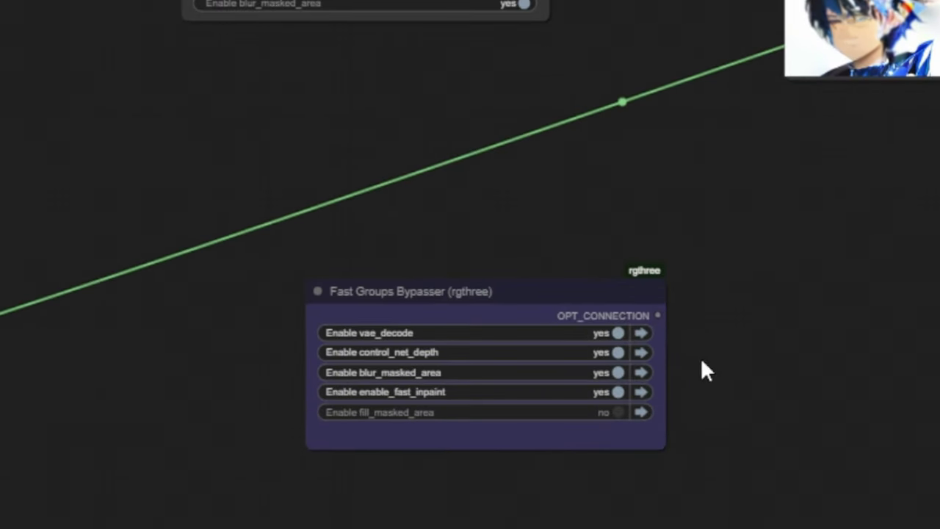
{"action": "left_click", "coordinate": [618, 372]}
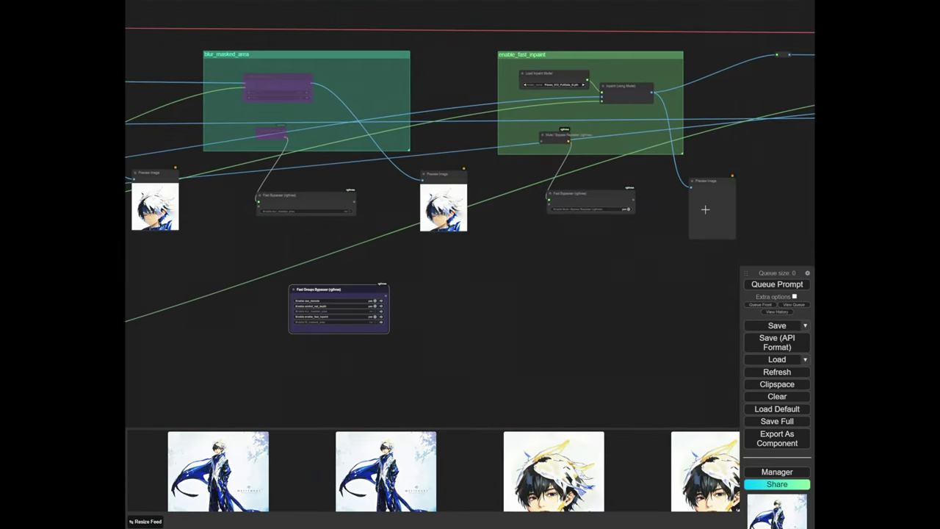
{"action": "left_click_drag", "start_coordinate": [594, 271], "coordinate": [534, 324]}
{"action": "scroll", "coordinate": [534, 323], "scroll_direction": "down", "scroll_amount": 3}
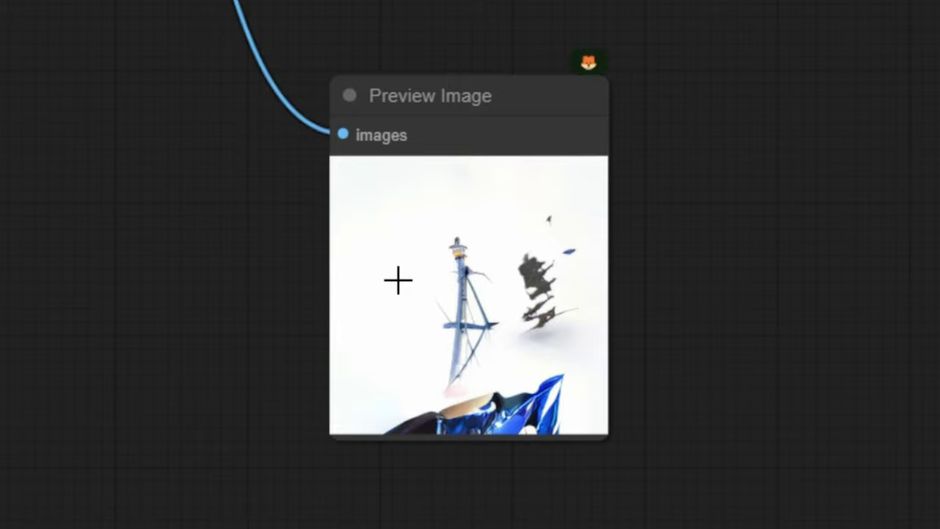
{"action": "scroll", "coordinate": [432, 326], "scroll_direction": "up", "scroll_amount": 4}
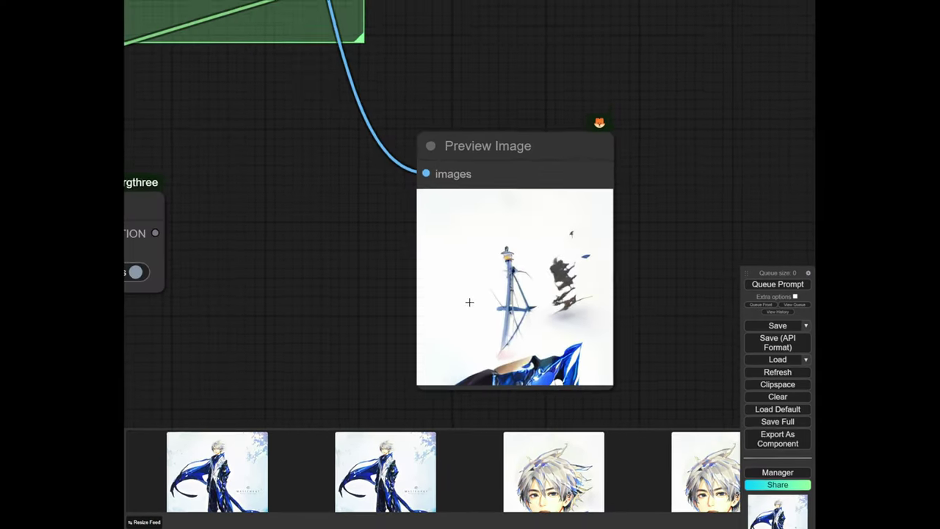
Review the sampler output, and compare the masked image with ComfyUI_0012.png in the Load Image nodes
{"action": "scroll", "coordinate": [671, 159], "scroll_direction": "down", "scroll_amount": 15}
{"action": "scroll", "coordinate": [341, 259], "scroll_direction": "up", "scroll_amount": 10}
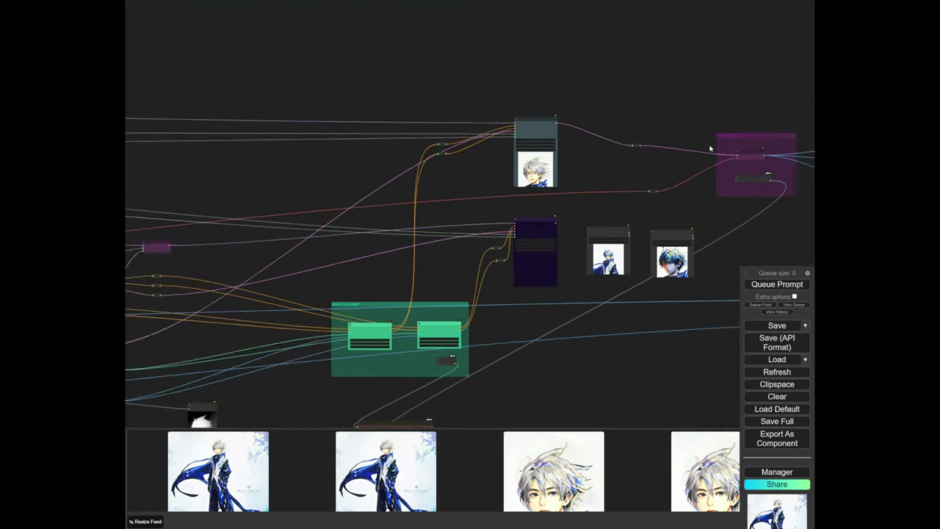
{"action": "scroll", "coordinate": [341, 259], "scroll_direction": "up", "scroll_amount": 2}
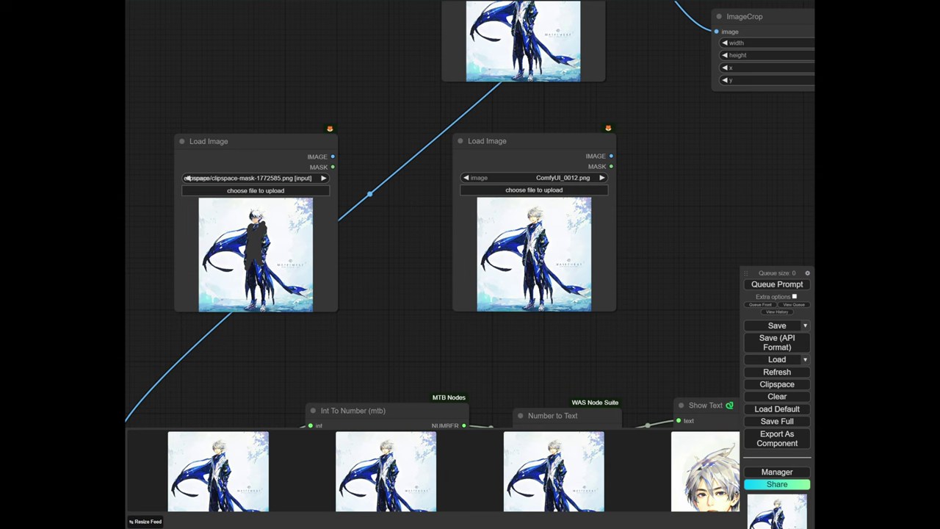
{"action": "scroll", "coordinate": [515, 306], "scroll_direction": "down", "scroll_amount": 11}
{"action": "left_click_drag", "start_coordinate": [553, 320], "coordinate": [375, 177]}
{"action": "scroll", "coordinate": [246, 126], "scroll_direction": "up", "scroll_amount": 20}
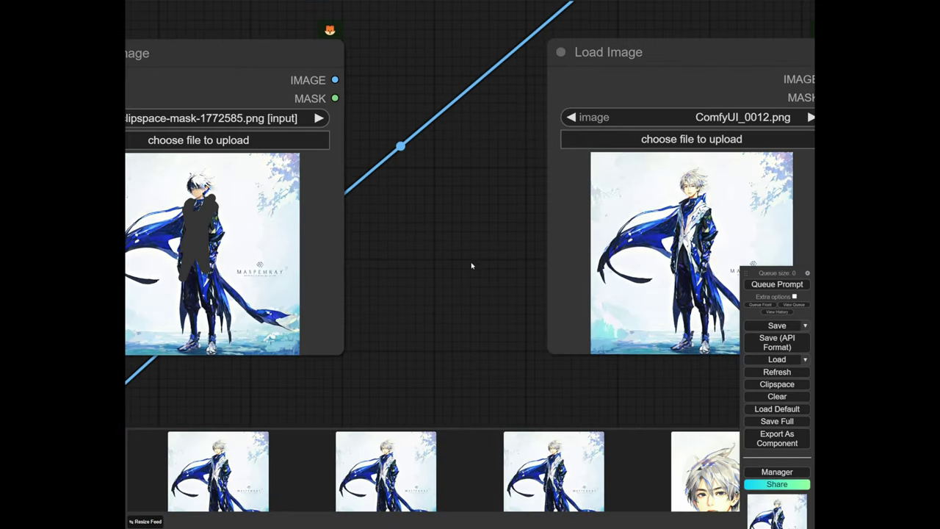
{"action": "left_click_drag", "start_coordinate": [472, 266], "coordinate": [231, 245]}
{"action": "left_click_drag", "start_coordinate": [625, 200], "coordinate": [558, 234]}
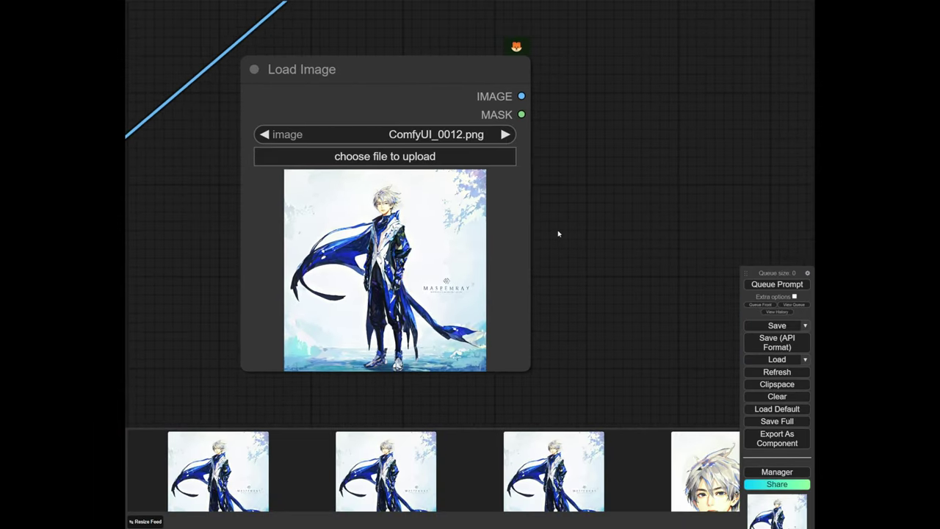
{"action": "scroll", "coordinate": [365, 202], "scroll_direction": "up", "scroll_amount": 3}
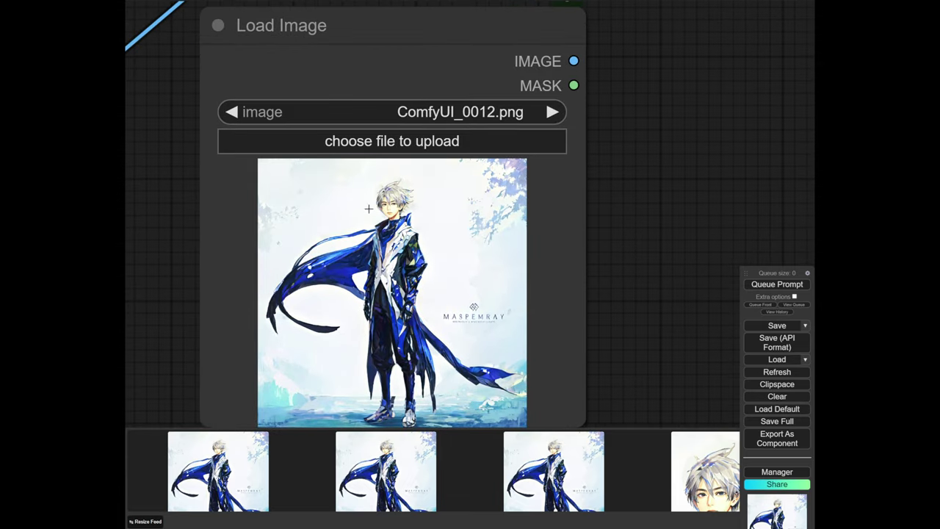
{"action": "scroll", "coordinate": [369, 209], "scroll_direction": "up", "scroll_amount": 3}
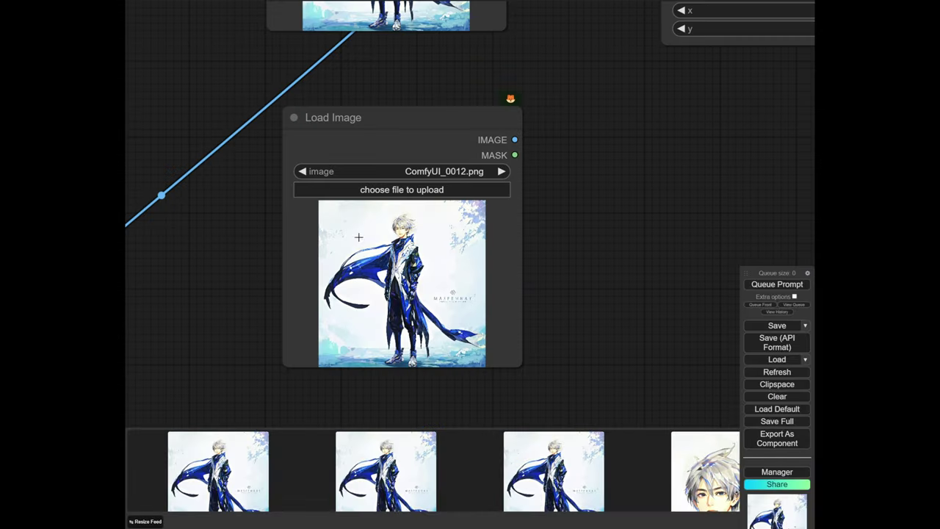
Add an Apply IPAdapter node in the empty canvas area above the Load LoRA node
{"action": "scroll", "coordinate": [244, 128], "scroll_direction": "down", "scroll_amount": 6}
{"action": "left_click_drag", "start_coordinate": [244, 129], "coordinate": [232, 279]}
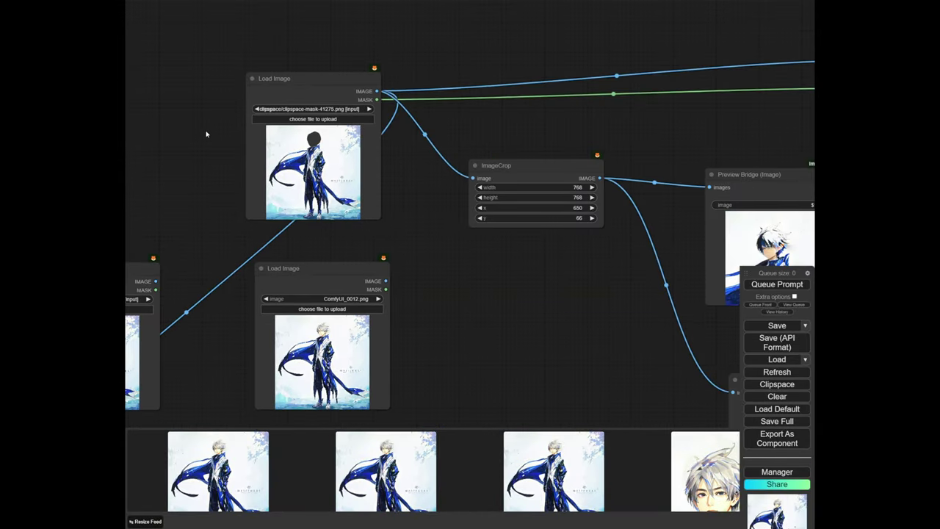
{"action": "left_click_drag", "start_coordinate": [206, 134], "coordinate": [212, 256]}
{"action": "scroll", "coordinate": [212, 253], "scroll_direction": "down", "scroll_amount": 7}
{"action": "left_click_drag", "start_coordinate": [331, 96], "coordinate": [294, 299]}
{"action": "scroll", "coordinate": [311, 254], "scroll_direction": "down", "scroll_amount": 6}
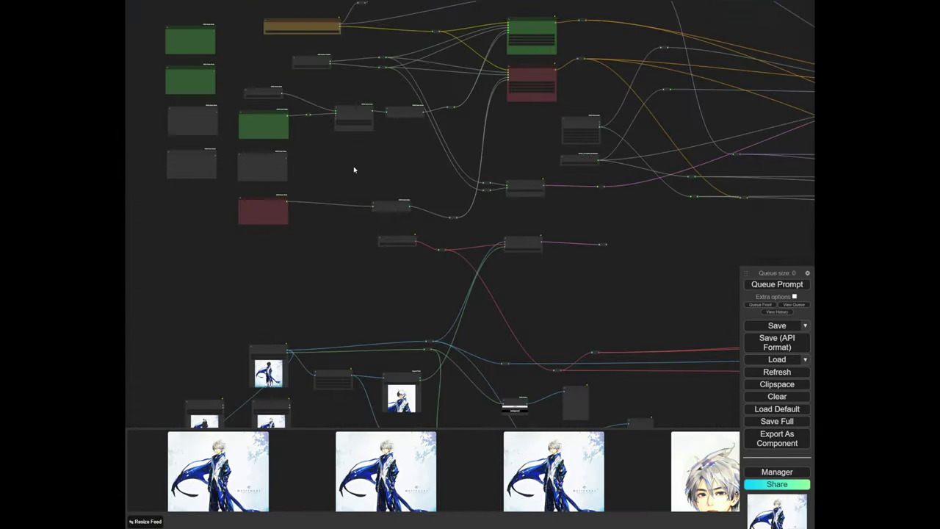
{"action": "left_click_drag", "start_coordinate": [376, 131], "coordinate": [360, 362]}
{"action": "scroll", "coordinate": [349, 161], "scroll_direction": "up", "scroll_amount": 5}
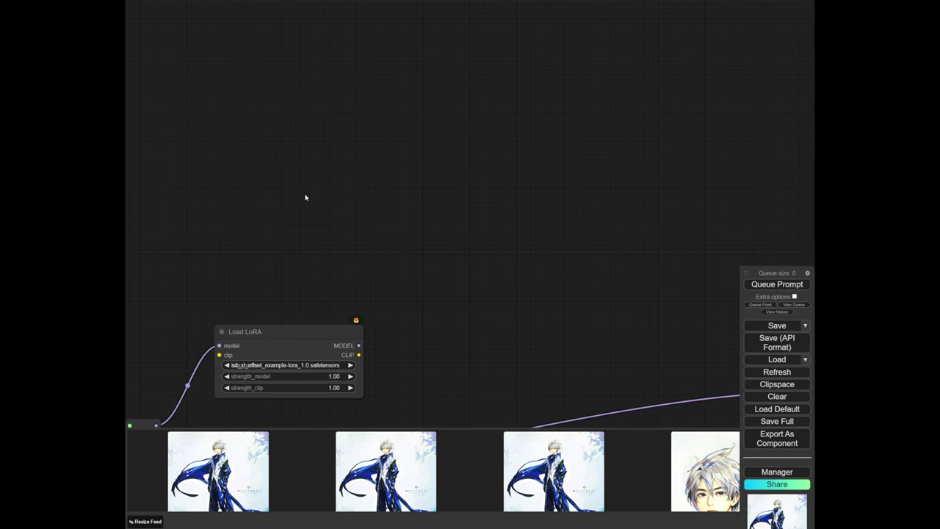
{"action": "double_click", "coordinate": [423, 144]}
{"action": "type", "text": "ipadap"}
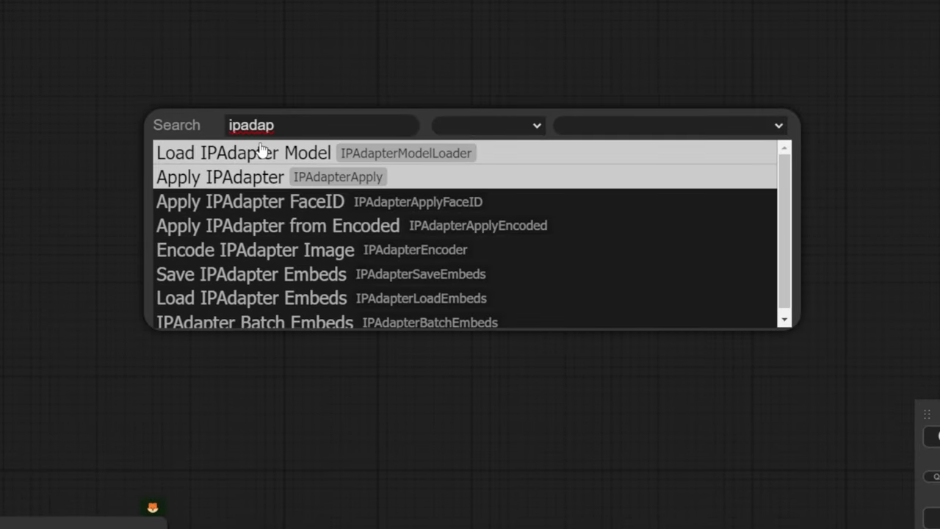
{"action": "key", "text": "Return"}
{"action": "left_click_drag", "start_coordinate": [129, 100], "coordinate": [143, 152]}
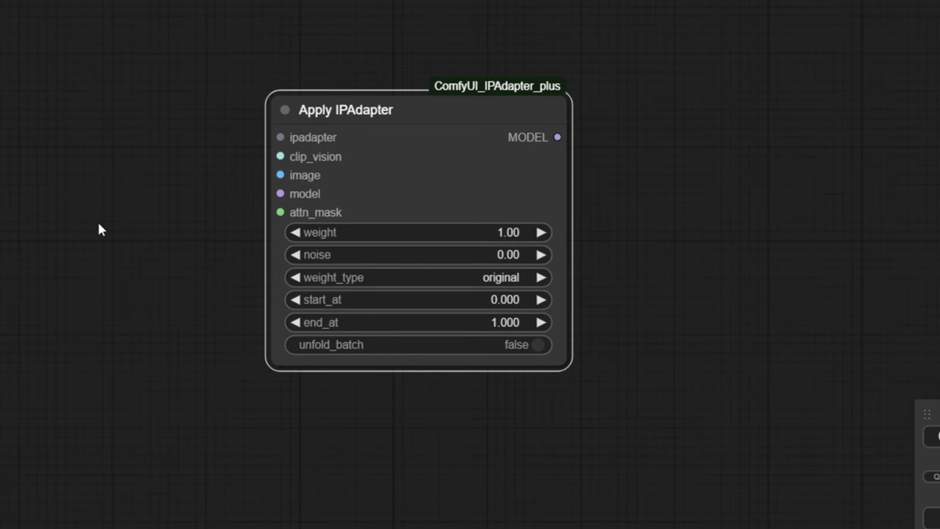
{"action": "scroll", "coordinate": [279, 158], "scroll_direction": "up", "scroll_amount": 3}
{"action": "left_click_drag", "start_coordinate": [285, 125], "coordinate": [0, 103]}
{"action": "left_click", "coordinate": [245, 116]}
{"action": "left_click_drag", "start_coordinate": [270, 156], "coordinate": [0, 150]}
{"action": "left_click", "coordinate": [152, 56]}
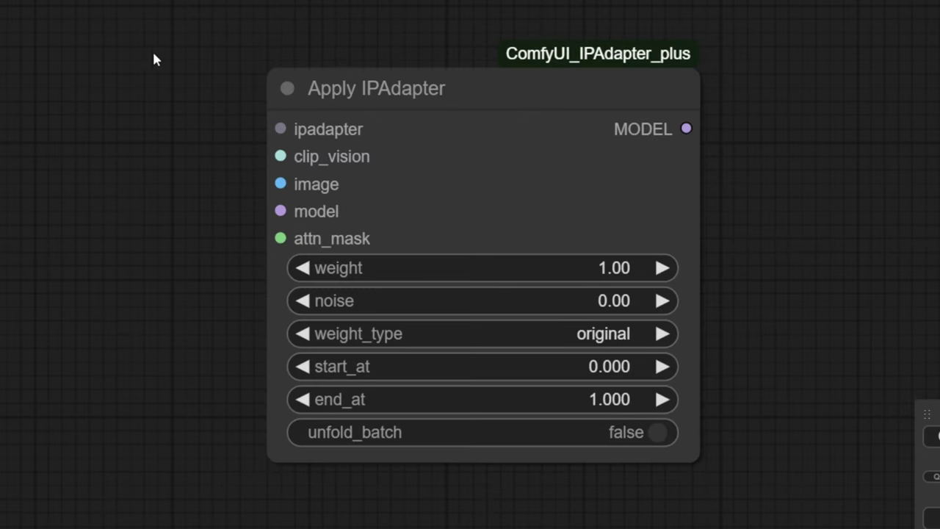
{"action": "left_click_drag", "start_coordinate": [281, 184], "coordinate": [3, 194]}
{"action": "left_click", "coordinate": [169, 177]}
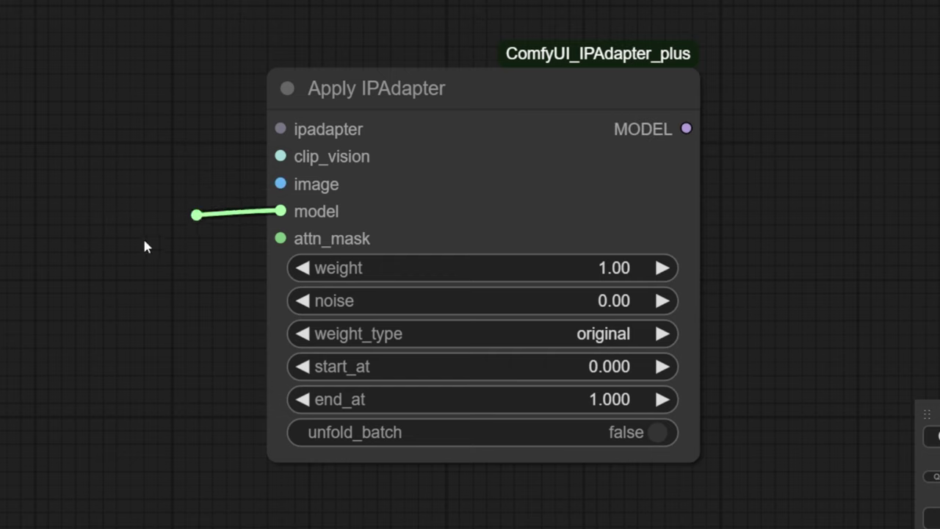
{"action": "left_click_drag", "start_coordinate": [144, 244], "coordinate": [268, 230]}
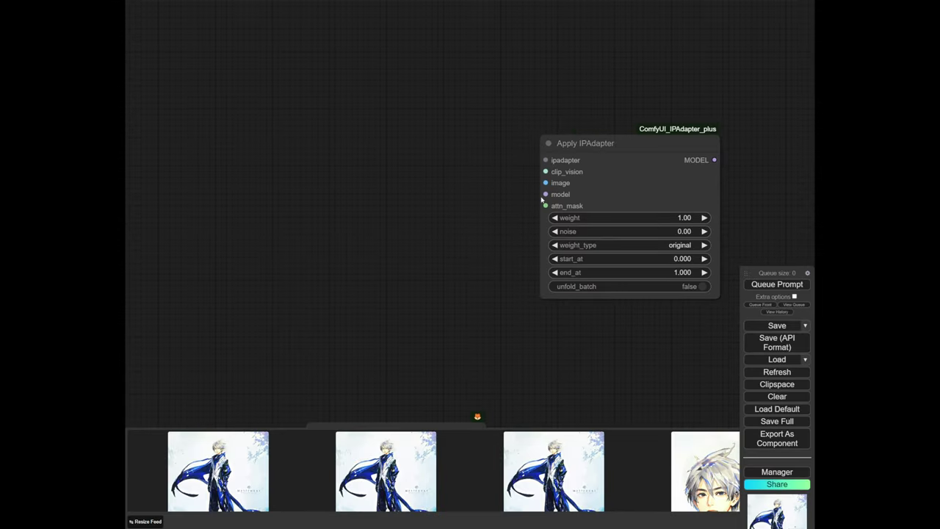
Reposition the Apply IPAdapter node, then add a Load IPAdapter Model node before it and widen it to show the full file name
{"action": "scroll", "coordinate": [426, 216], "scroll_direction": "down", "scroll_amount": 5}
{"action": "left_click_drag", "start_coordinate": [421, 219], "coordinate": [369, 269]}
{"action": "left_click_drag", "start_coordinate": [472, 227], "coordinate": [530, 159]}
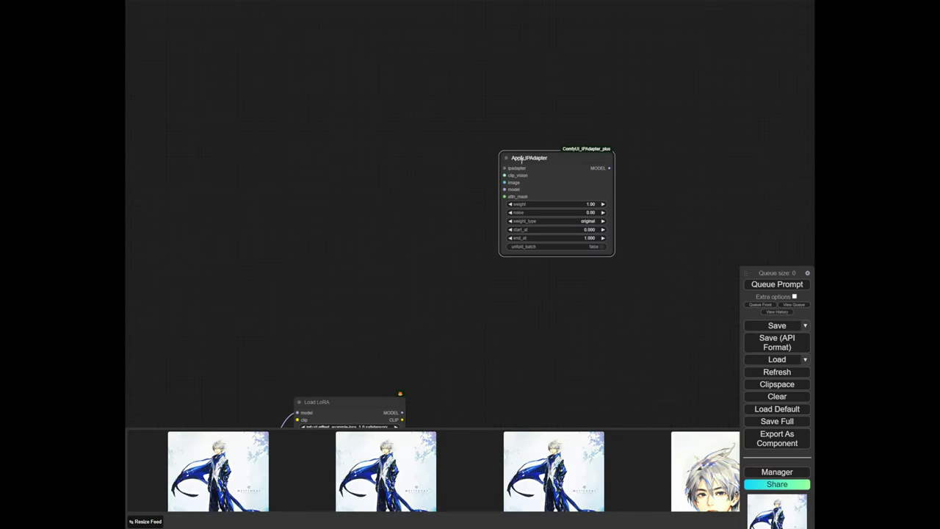
{"action": "left_click_drag", "start_coordinate": [286, 145], "coordinate": [390, 195]}
{"action": "double_click", "coordinate": [317, 247]}
{"action": "type", "text": "ipa"}
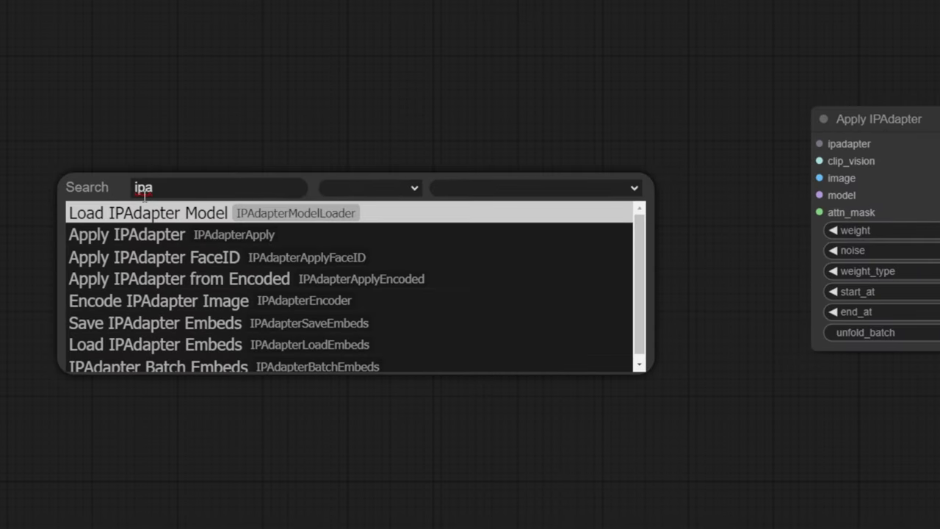
{"action": "key", "text": "Return"}
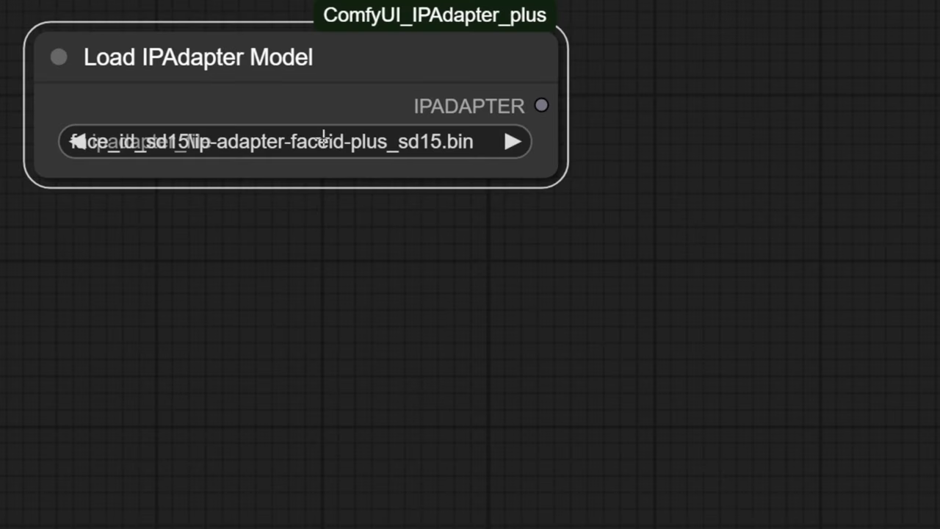
{"action": "left_click_drag", "start_coordinate": [554, 178], "coordinate": [830, 187]}
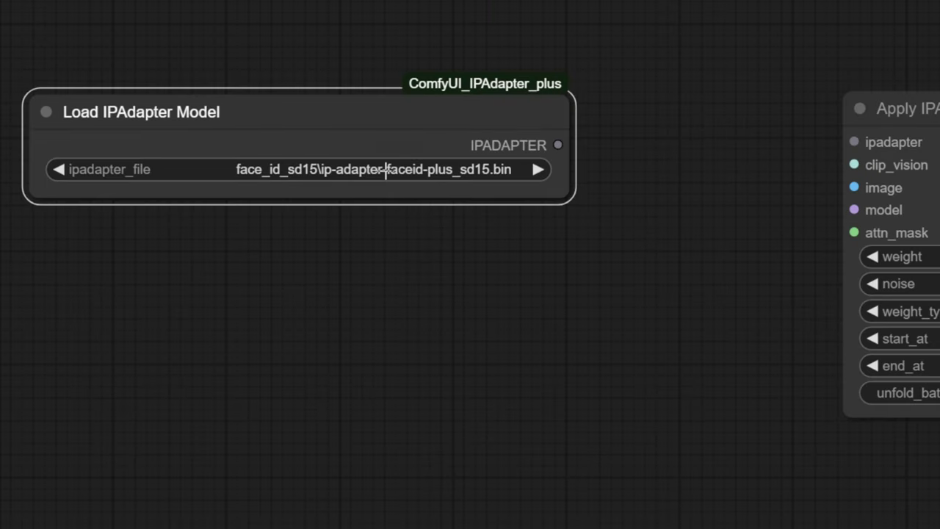
Set the IPAdapter file to ip-adapter-plus_sdxl_vit-h.bin and connect the loader to Apply IPAdapter's ipadapter input
{"action": "left_click", "coordinate": [385, 169]}
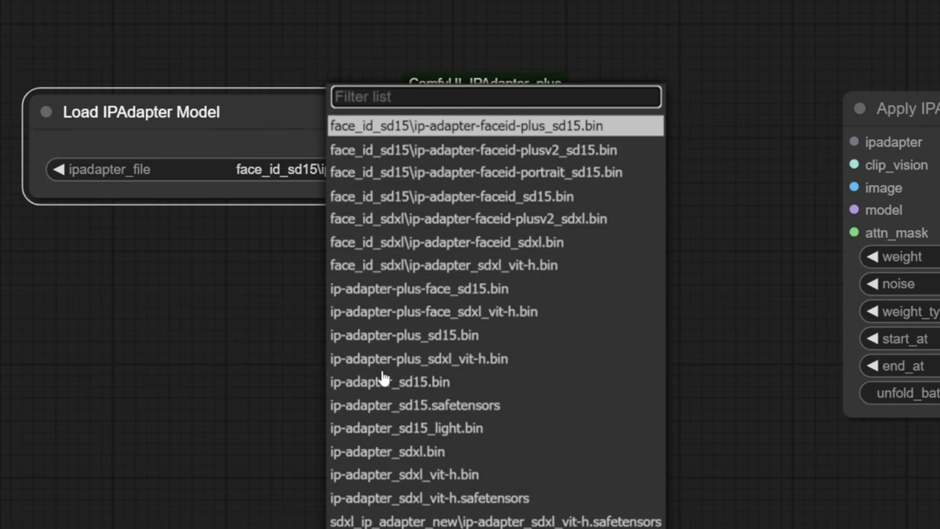
{"action": "left_click", "coordinate": [512, 358]}
{"action": "left_click_drag", "start_coordinate": [390, 107], "coordinate": [381, 53]}
{"action": "left_click", "coordinate": [404, 114]}
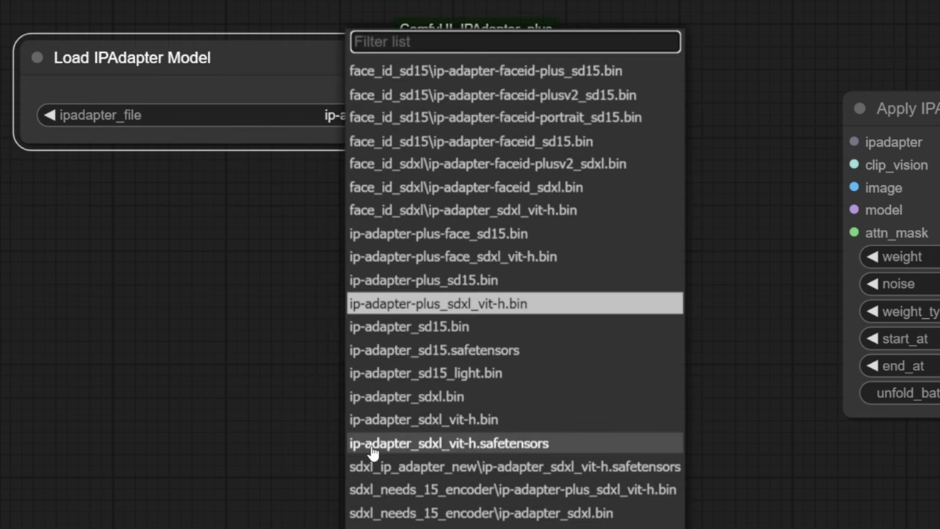
{"action": "left_click", "coordinate": [483, 309]}
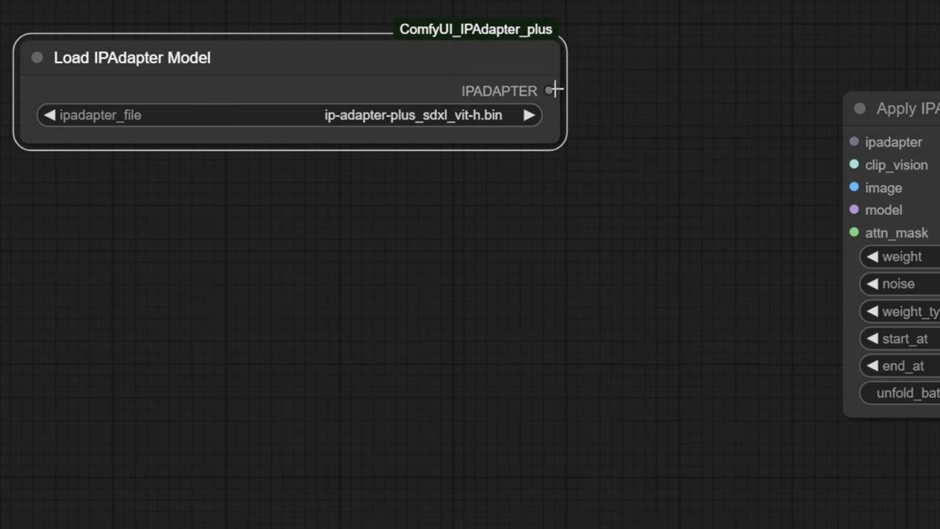
{"action": "left_click_drag", "start_coordinate": [552, 89], "coordinate": [856, 141]}
Add a Load CLIP Vision node with SD_15_clip_vision.safetensors and connect it to Apply IPAdapter's clip_vision input
{"action": "double_click", "coordinate": [335, 288]}
{"action": "type", "text": "clipvi"}
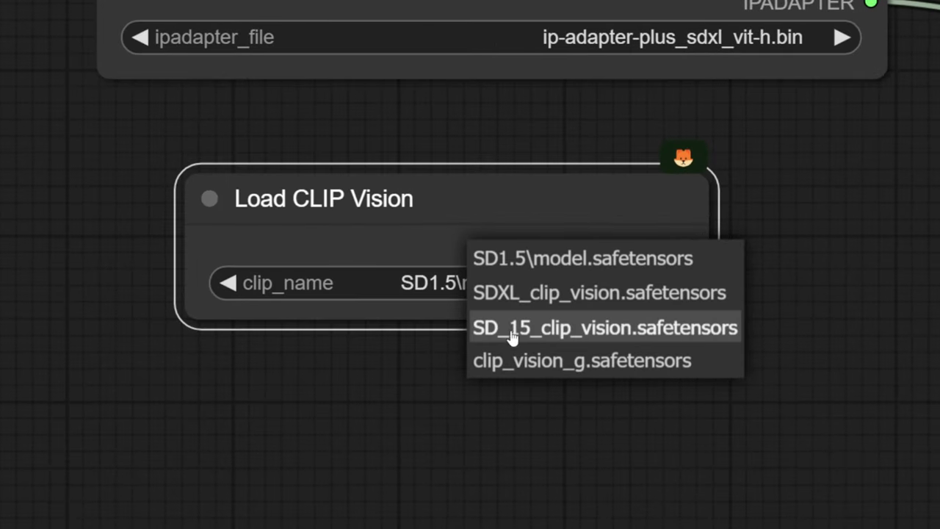
{"action": "left_click", "coordinate": [589, 337]}
{"action": "left_click_drag", "start_coordinate": [305, 318], "coordinate": [694, 233]}
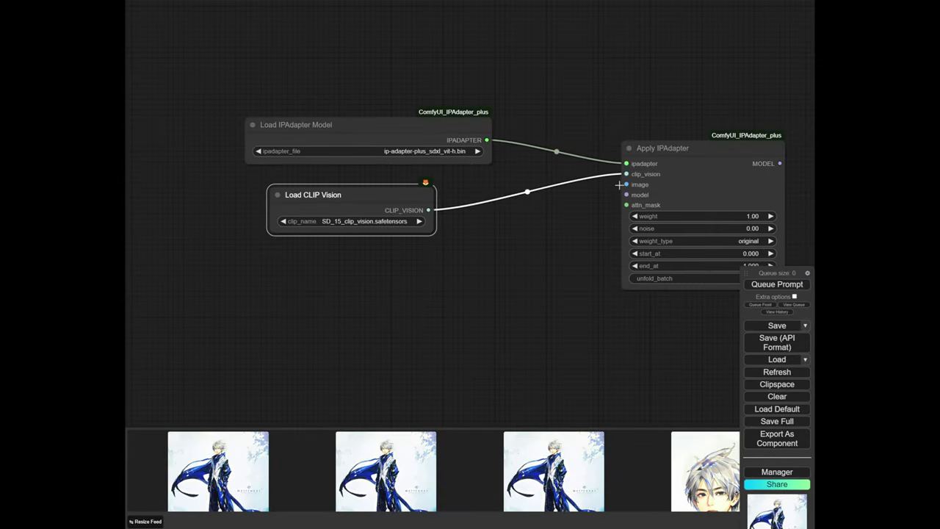
{"action": "scroll", "coordinate": [477, 331], "scroll_direction": "down", "scroll_amount": 4}
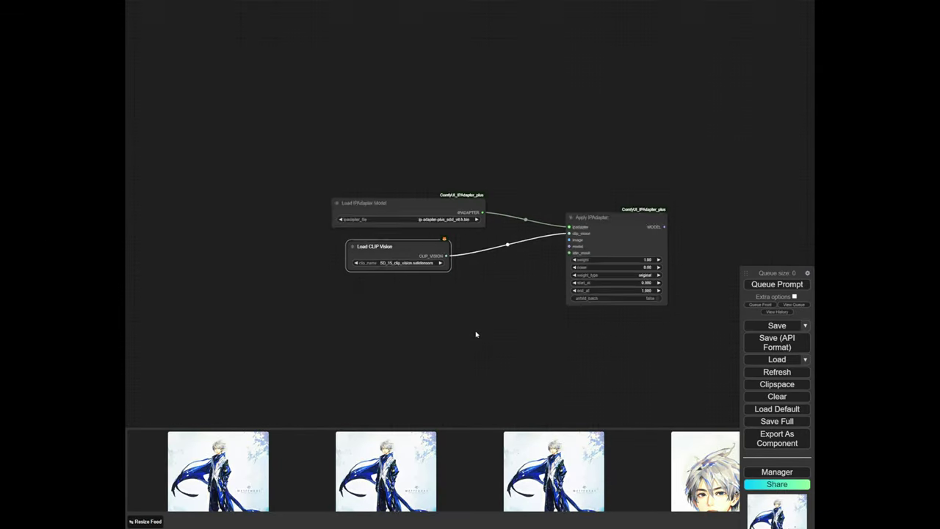
Connect the model reroute before the Load LoRA node to Apply IPAdapter's model input
{"action": "left_click_drag", "start_coordinate": [511, 344], "coordinate": [434, 201]}
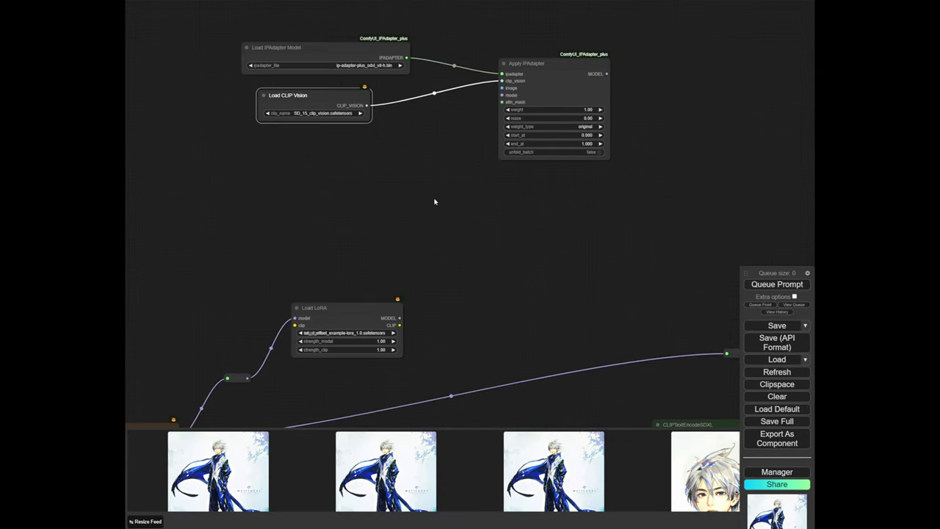
{"action": "scroll", "coordinate": [434, 201], "scroll_direction": "down", "scroll_amount": 4}
{"action": "left_click_drag", "start_coordinate": [387, 251], "coordinate": [402, 221]}
{"action": "scroll", "coordinate": [378, 223], "scroll_direction": "up", "scroll_amount": 4}
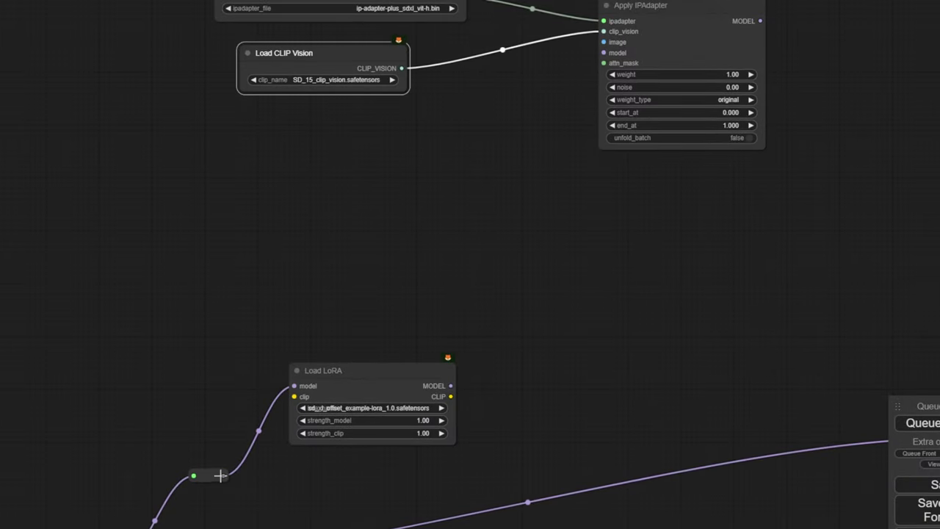
{"action": "left_click_drag", "start_coordinate": [220, 475], "coordinate": [603, 52]}
{"action": "scroll", "coordinate": [359, 392], "scroll_direction": "up", "scroll_amount": 8}
Connect Load LoRA's MODEL output to Apply IPAdapter's model input
{"action": "left_click", "coordinate": [465, 350]}
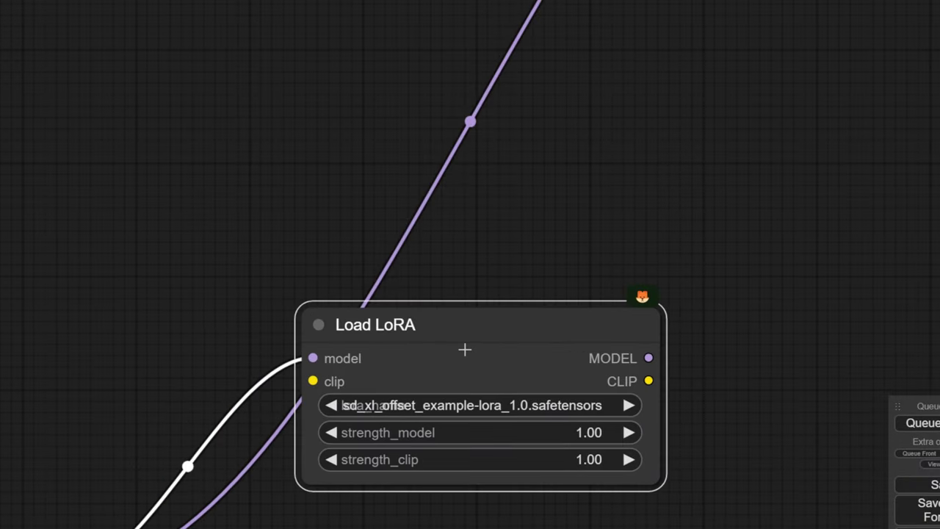
{"action": "left_click_drag", "start_coordinate": [465, 349], "coordinate": [418, 399]}
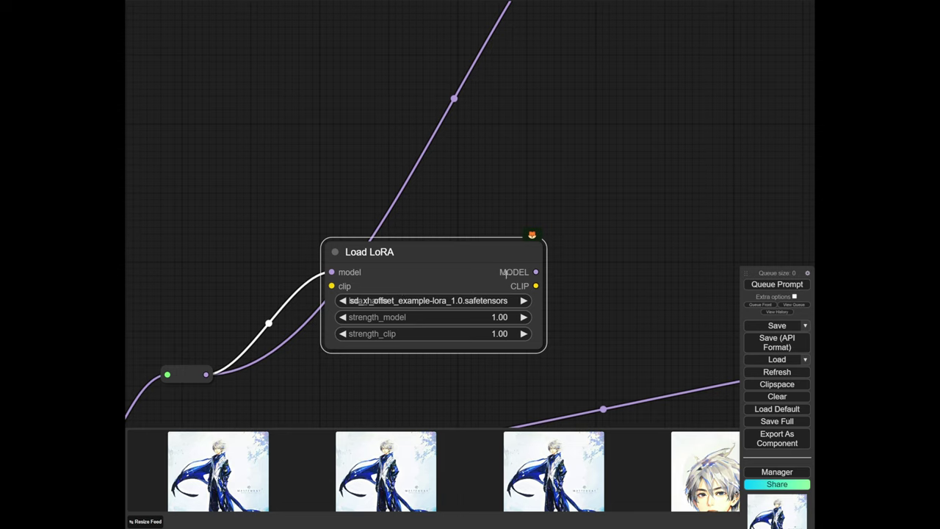
{"action": "scroll", "coordinate": [602, 244], "scroll_direction": "down", "scroll_amount": 4}
{"action": "left_click_drag", "start_coordinate": [599, 245], "coordinate": [370, 355]}
{"action": "left_click_drag", "start_coordinate": [338, 371], "coordinate": [380, 310]}
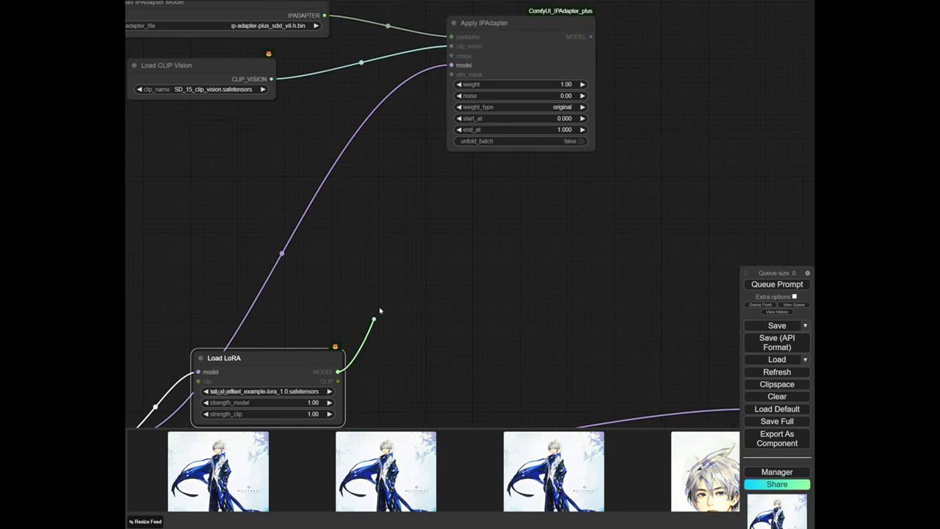
{"action": "left_click_drag", "start_coordinate": [424, 123], "coordinate": [451, 65]}
Set the Load LoRA node's strength_model to 0.1
{"action": "scroll", "coordinate": [569, 155], "scroll_direction": "up", "scroll_amount": 3}
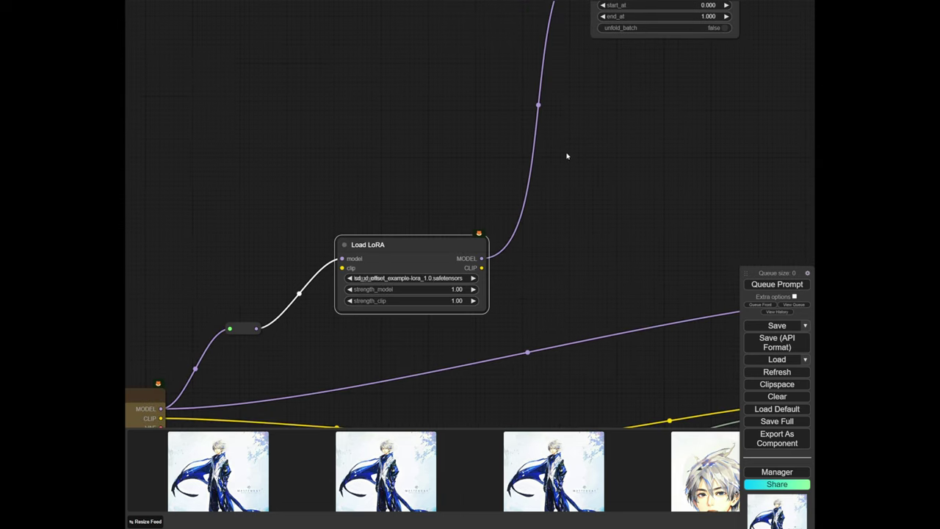
{"action": "scroll", "coordinate": [433, 278], "scroll_direction": "up", "scroll_amount": 2}
{"action": "left_click", "coordinate": [414, 277]}
{"action": "type", "text": "0.1"}
{"action": "key", "text": "Return"}
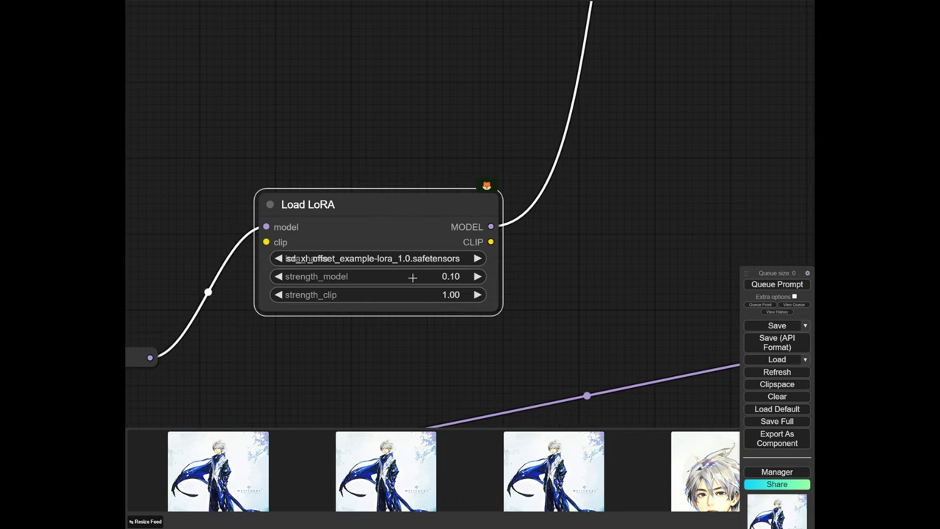
Connect Apply IPAdapter's MODEL output to the model reroute that leads to the downstream nodes
{"action": "scroll", "coordinate": [409, 91], "scroll_direction": "down", "scroll_amount": 11}
{"action": "left_click_drag", "start_coordinate": [348, 119], "coordinate": [333, 292]}
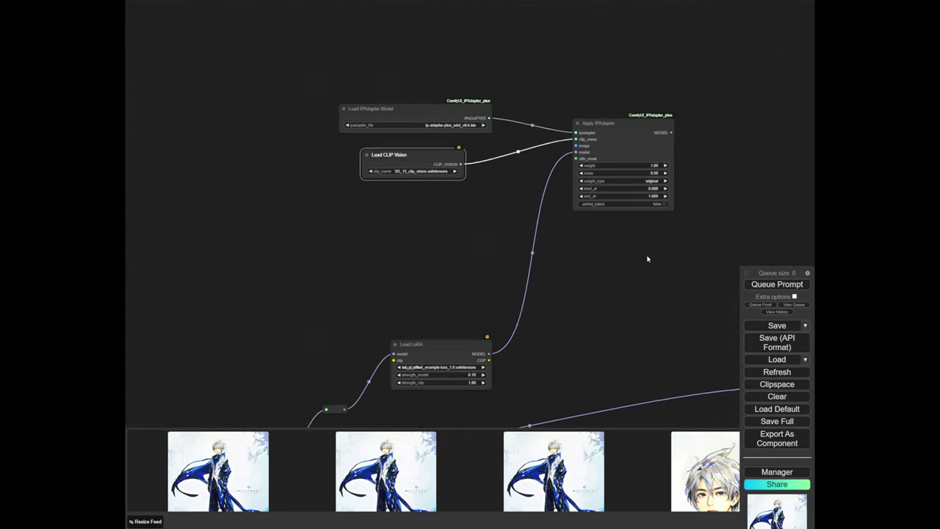
{"action": "scroll", "coordinate": [648, 258], "scroll_direction": "down", "scroll_amount": 3}
{"action": "left_click_drag", "start_coordinate": [648, 259], "coordinate": [338, 162]}
{"action": "scroll", "coordinate": [377, 96], "scroll_direction": "up", "scroll_amount": 4}
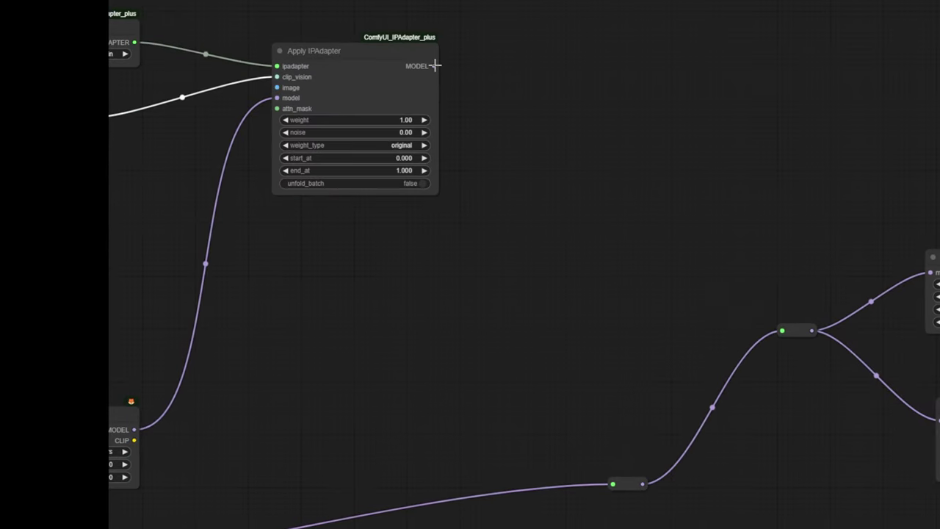
{"action": "left_click_drag", "start_coordinate": [342, 44], "coordinate": [440, 283]}
{"action": "left_click_drag", "start_coordinate": [581, 423], "coordinate": [613, 483]}
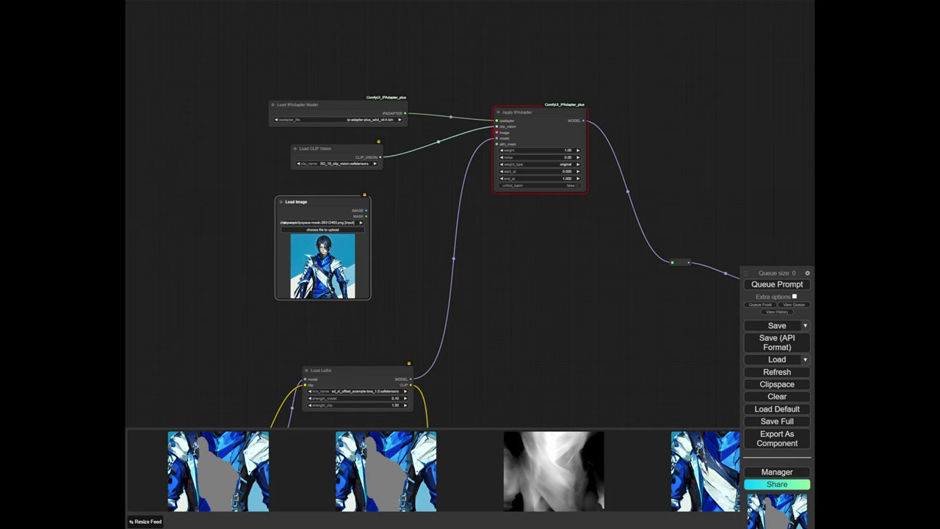
Align the Apply IPAdapter node with Load IPAdapter Model and move the reference Load Image node down and away from the IPAdapter nodes
{"action": "scroll", "coordinate": [303, 263], "scroll_direction": "up", "scroll_amount": 10}
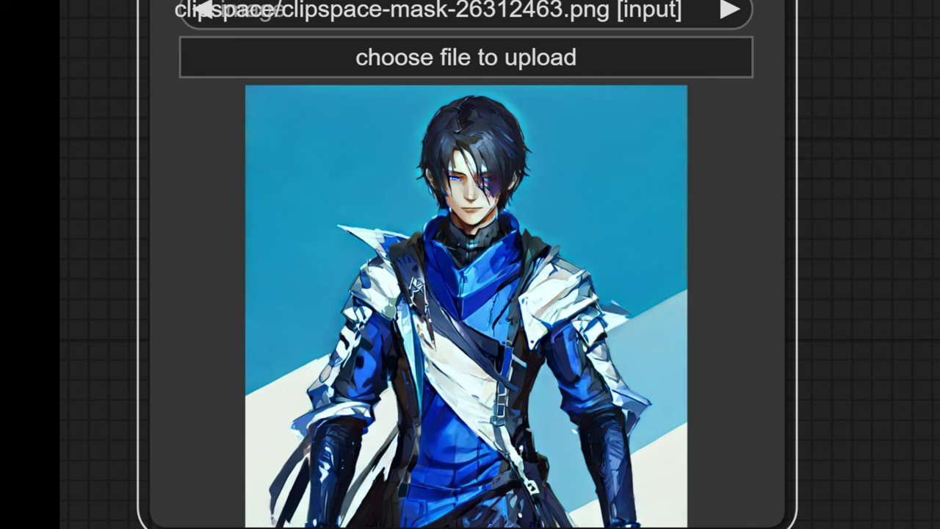
{"action": "scroll", "coordinate": [845, 223], "scroll_direction": "down", "scroll_amount": 4}
{"action": "scroll", "coordinate": [809, 219], "scroll_direction": "down", "scroll_amount": 5}
{"action": "left_click_drag", "start_coordinate": [809, 219], "coordinate": [604, 332]}
{"action": "scroll", "coordinate": [680, 291], "scroll_direction": "down", "scroll_amount": 4}
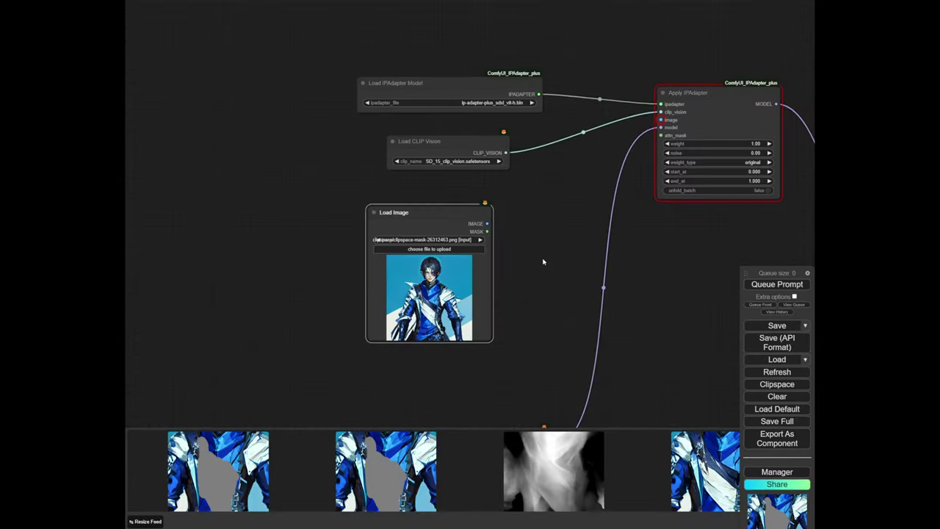
{"action": "left_click_drag", "start_coordinate": [543, 261], "coordinate": [426, 290]}
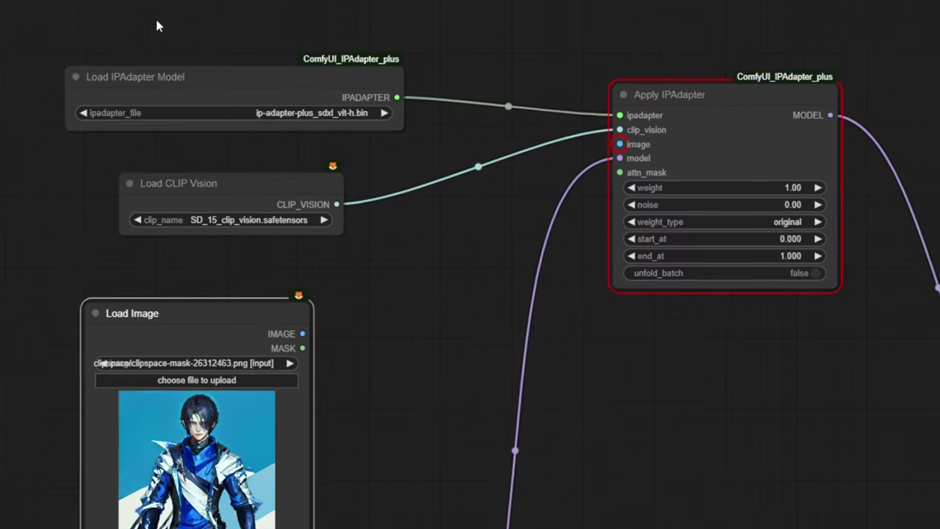
{"action": "left_click_drag", "start_coordinate": [35, 3], "coordinate": [891, 391]}
{"action": "left_click_drag", "start_coordinate": [751, 114], "coordinate": [729, 95]}
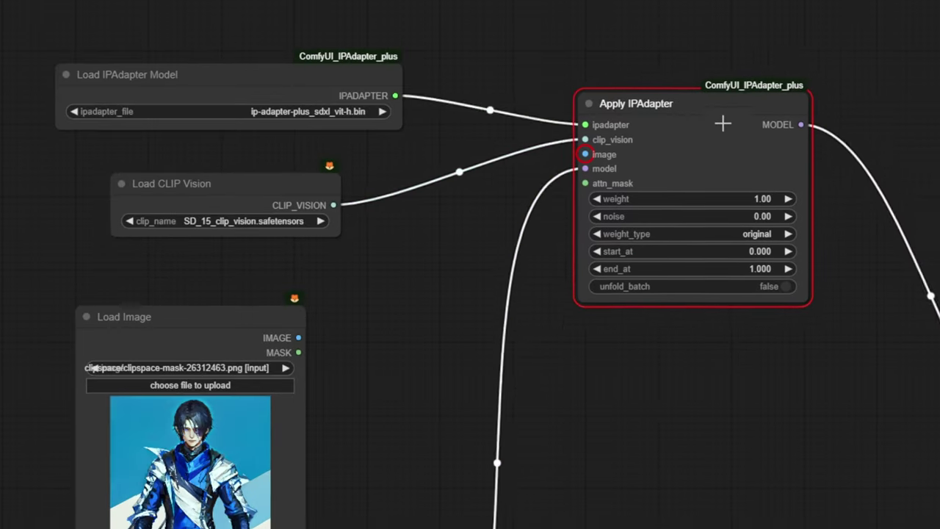
{"action": "left_click", "coordinate": [720, 426]}
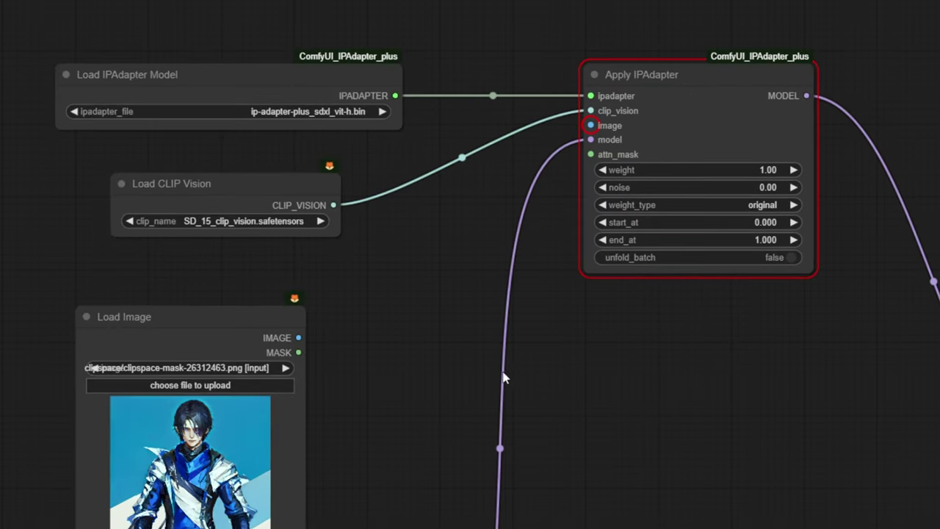
{"action": "left_click_drag", "start_coordinate": [250, 441], "coordinate": [45, 528]}
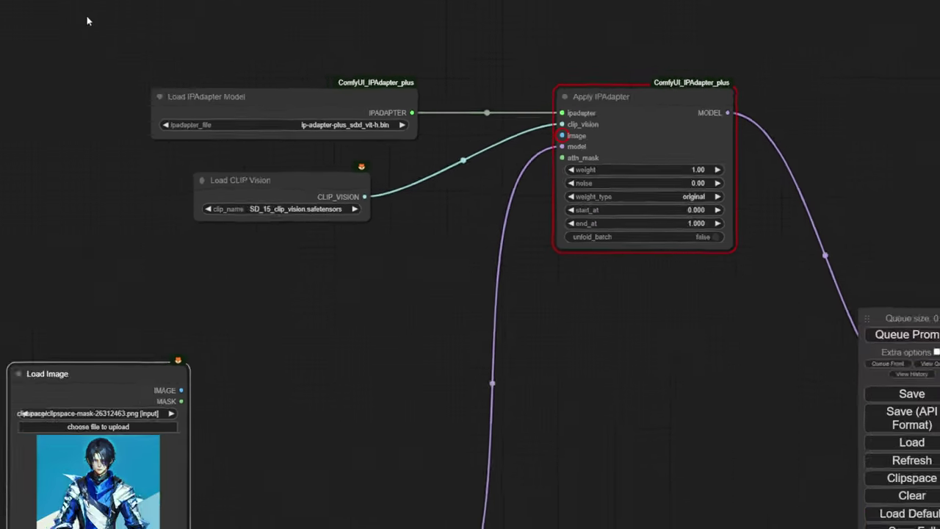
Enclose the Load IPAdapter Model, Load CLIP Vision and Apply IPAdapter nodes in a group titled ip_adapter
{"action": "left_click_drag", "start_coordinate": [86, 21], "coordinate": [832, 322]}
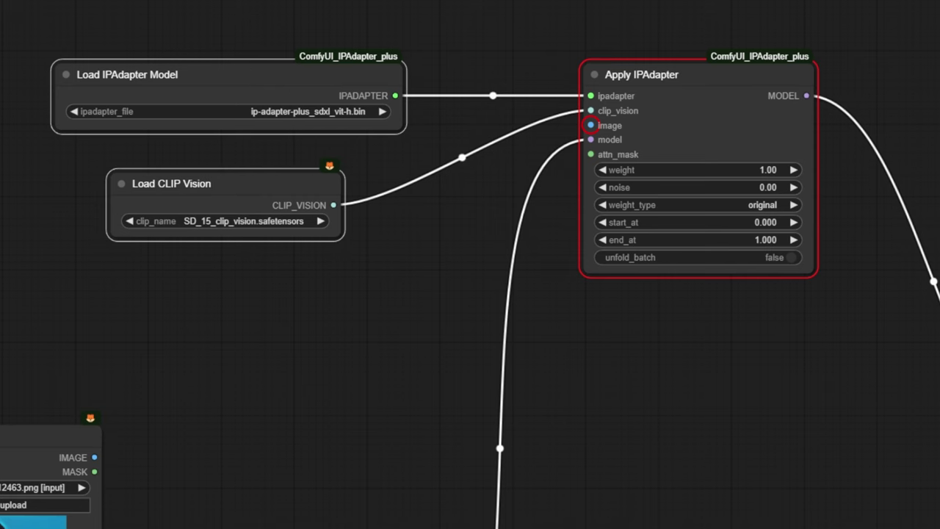
{"action": "left_click", "coordinate": [118, 85]}
{"action": "right_click", "coordinate": [116, 86]}
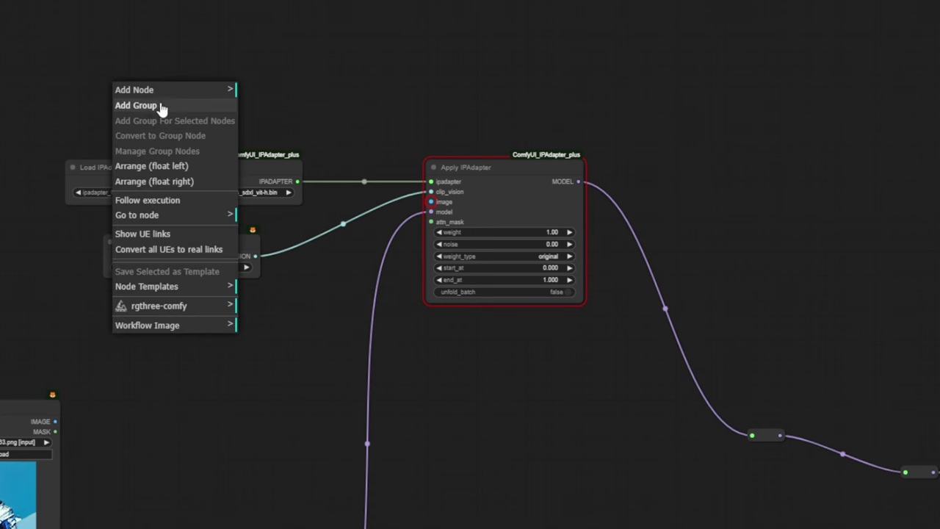
{"action": "left_click", "coordinate": [161, 107]}
{"action": "type", "text": "ip-"}
{"action": "key", "text": "BackSpace"}
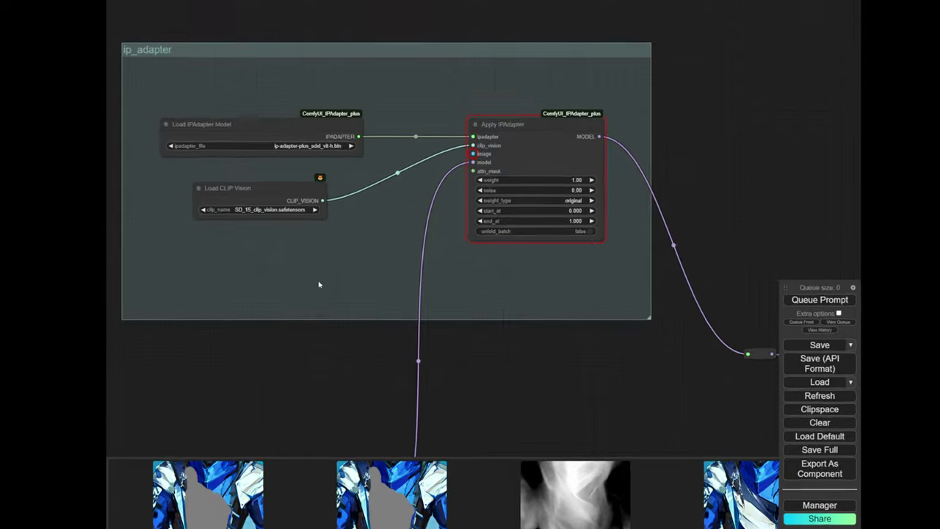
Add a Mute / Bypass Repeater node inside the ip_adapter group, below Load CLIP Vision
{"action": "double_click", "coordinate": [318, 268]}
{"action": "type", "text": "rep"}
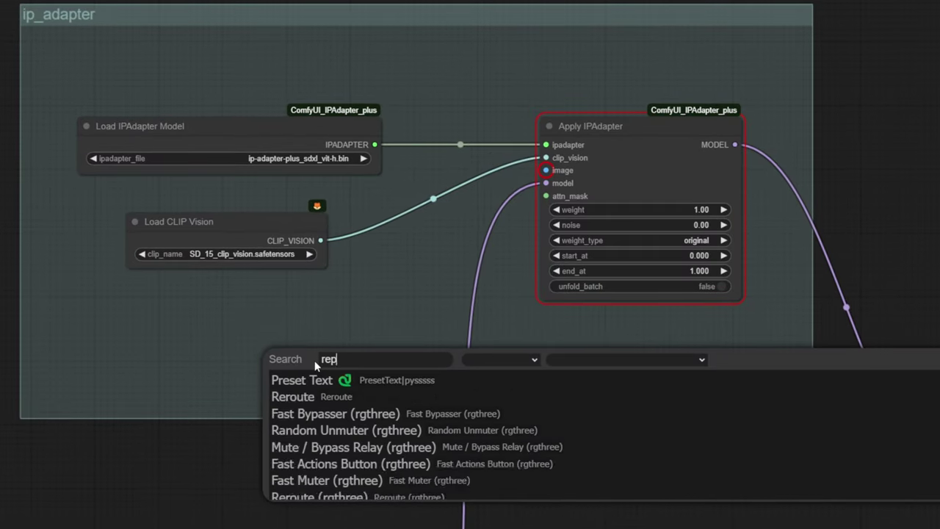
{"action": "key", "text": "Return"}
{"action": "left_click_drag", "start_coordinate": [368, 354], "coordinate": [261, 356]}
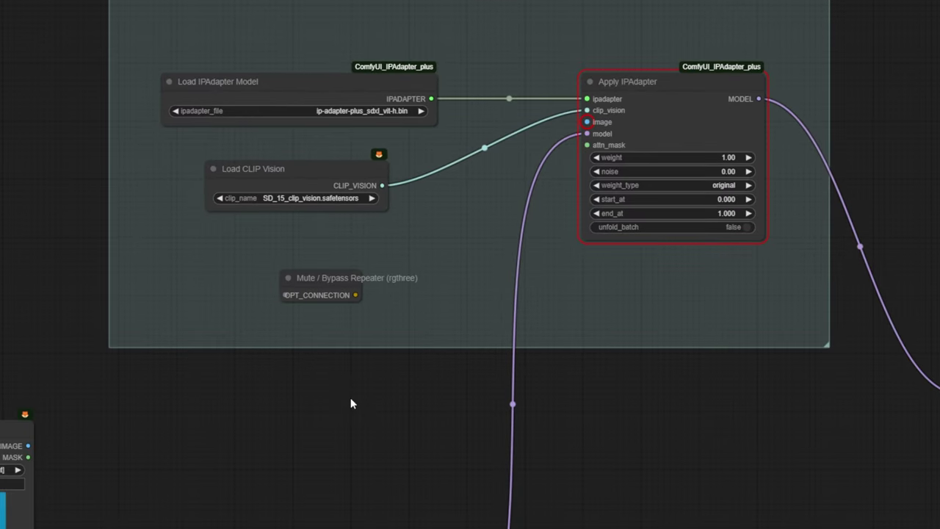
Add a Fast Bypasser node below the ip_adapter group and connect the Mute / Bypass Repeater's output to it
{"action": "double_click", "coordinate": [350, 402]}
{"action": "type", "text": "fast"}
{"action": "key", "text": "Return"}
{"action": "left_click_drag", "start_coordinate": [356, 295], "coordinate": [290, 463]}
Rename the Mute / Bypass Repeater node as ip_adapter and enlarge it
{"action": "right_click", "coordinate": [282, 220]}
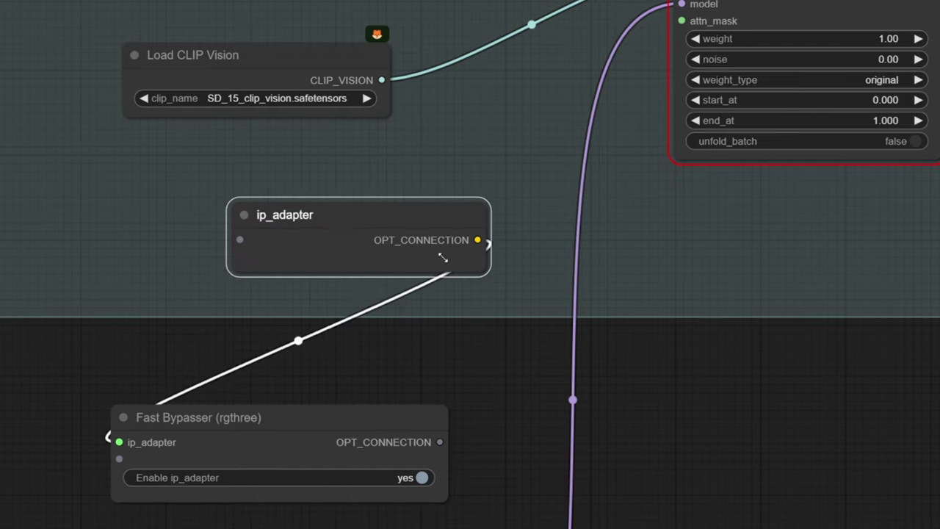
{"action": "left_click_drag", "start_coordinate": [441, 203], "coordinate": [287, 231]}
{"action": "scroll", "coordinate": [530, 281], "scroll_direction": "down", "scroll_amount": 8}
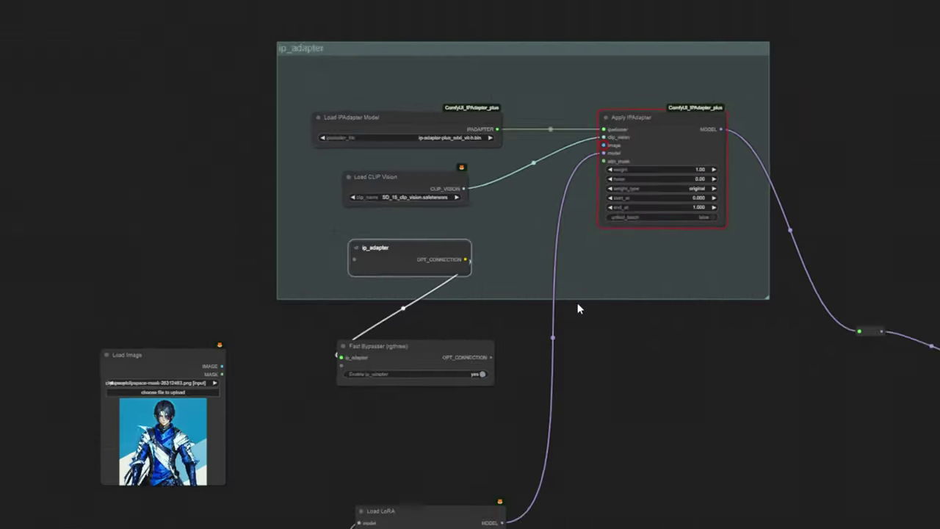
Move the Fast Groups Bypasser node beside the reference Load Image node and disable the ip_adapter group
{"action": "left_click_drag", "start_coordinate": [578, 309], "coordinate": [145, 174]}
{"action": "scroll", "coordinate": [622, 315], "scroll_direction": "down", "scroll_amount": 5}
{"action": "left_click_drag", "start_coordinate": [621, 316], "coordinate": [377, 147]}
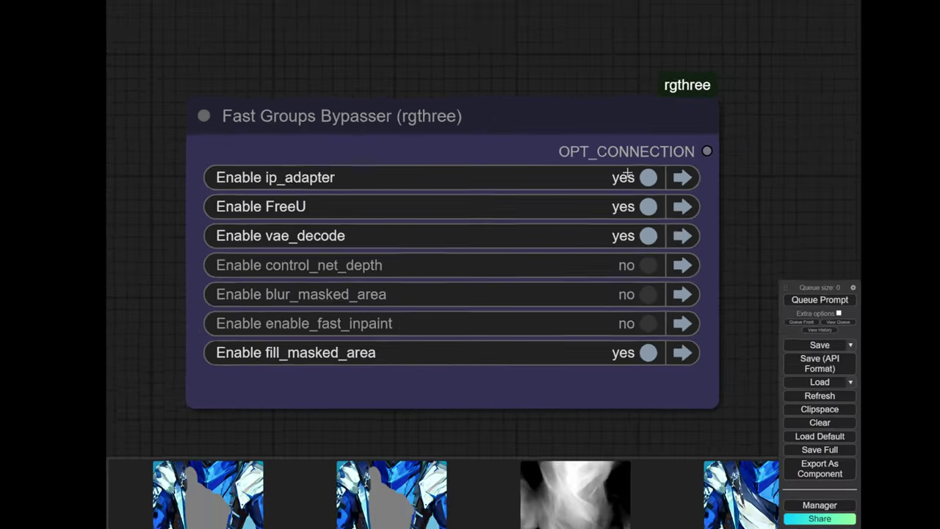
{"action": "scroll", "coordinate": [599, 159], "scroll_direction": "down", "scroll_amount": 20}
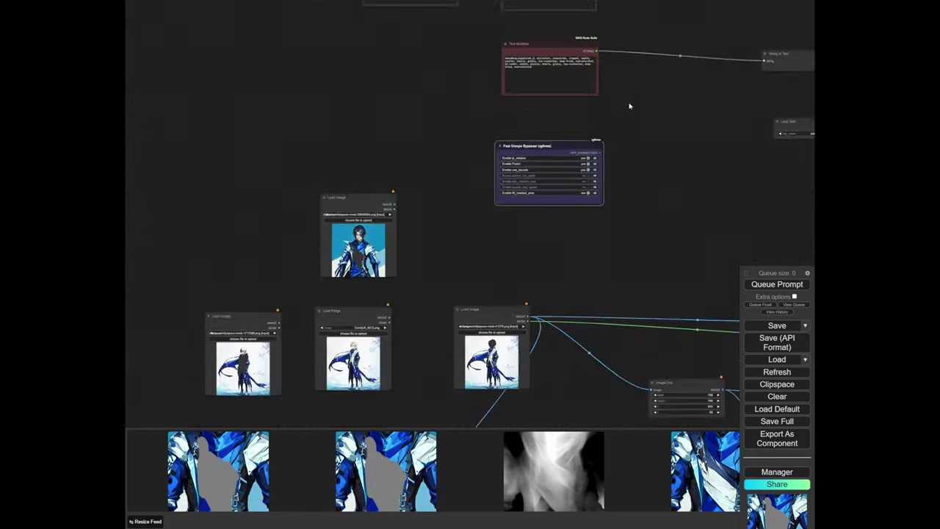
{"action": "left_click_drag", "start_coordinate": [629, 105], "coordinate": [467, 369]}
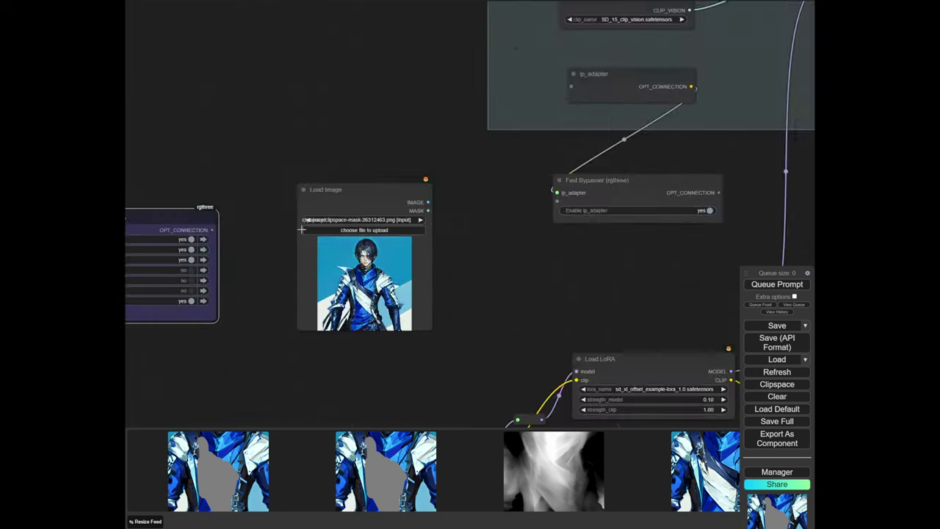
{"action": "scroll", "coordinate": [287, 237], "scroll_direction": "down", "scroll_amount": 4}
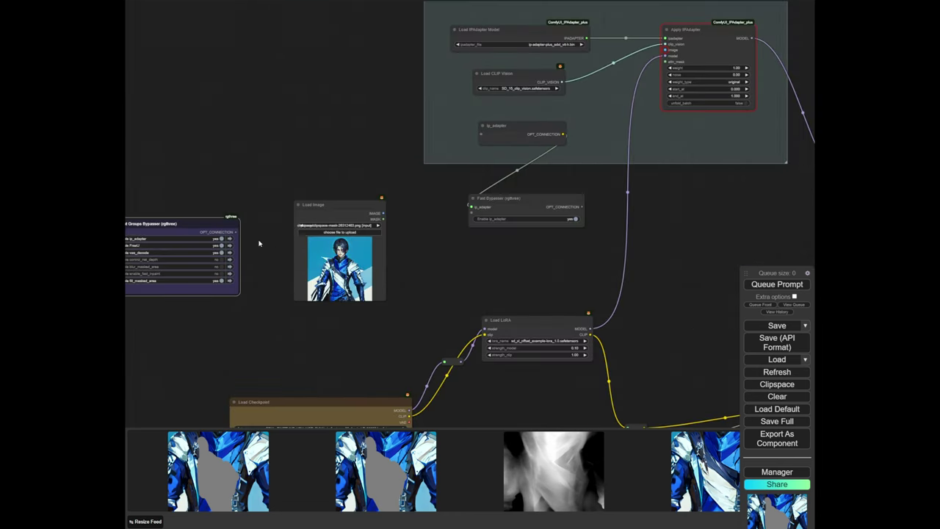
{"action": "left_click_drag", "start_coordinate": [257, 242], "coordinate": [273, 272]}
{"action": "left_click", "coordinate": [251, 267]}
Move the Load Image node with clipspace-mask-24848094.png beside the input reroutes and connect its IMAGE and MASK outputs to them
{"action": "left_click_drag", "start_coordinate": [692, 175], "coordinate": [433, 174]}
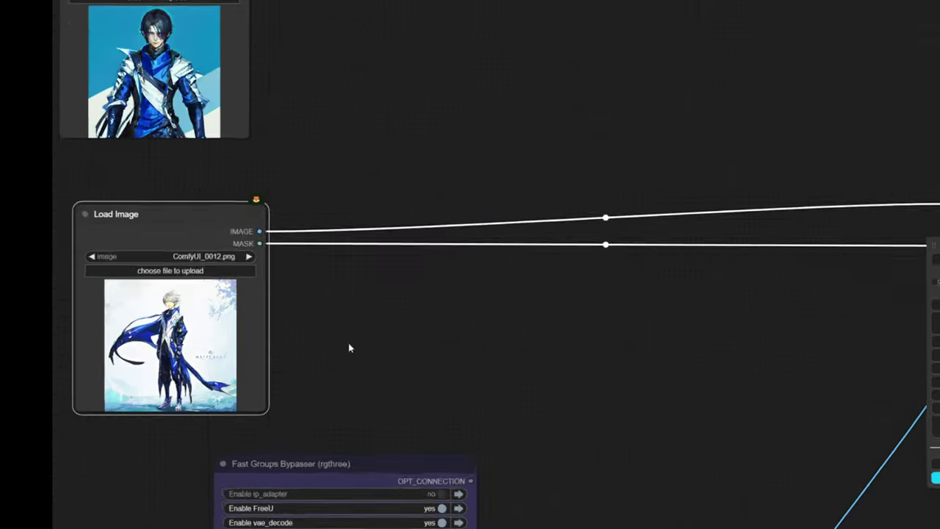
{"action": "left_click_drag", "start_coordinate": [772, 199], "coordinate": [468, 40]}
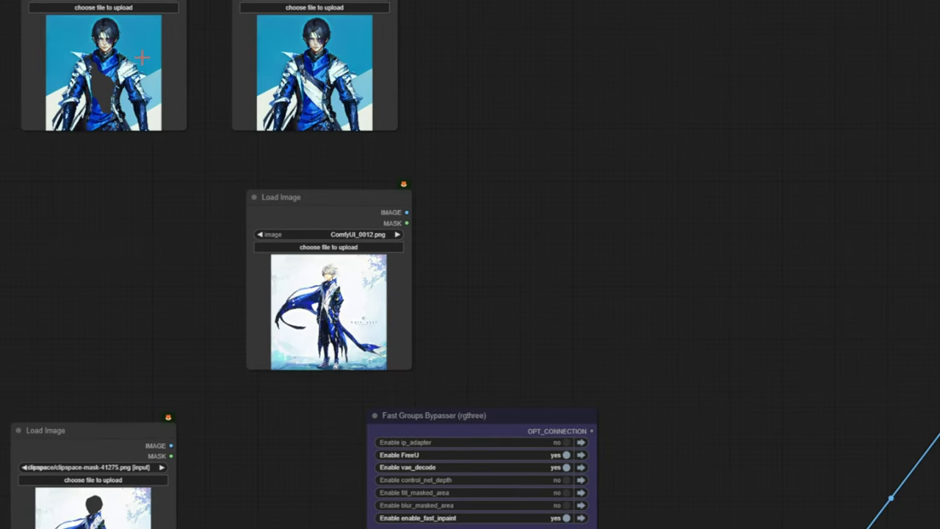
{"action": "left_click_drag", "start_coordinate": [142, 57], "coordinate": [816, 235]}
{"action": "left_click_drag", "start_coordinate": [927, 239], "coordinate": [488, 259]}
{"action": "scroll", "coordinate": [431, 226], "scroll_direction": "up", "scroll_amount": 8}
{"action": "left_click_drag", "start_coordinate": [401, 113], "coordinate": [732, 187]}
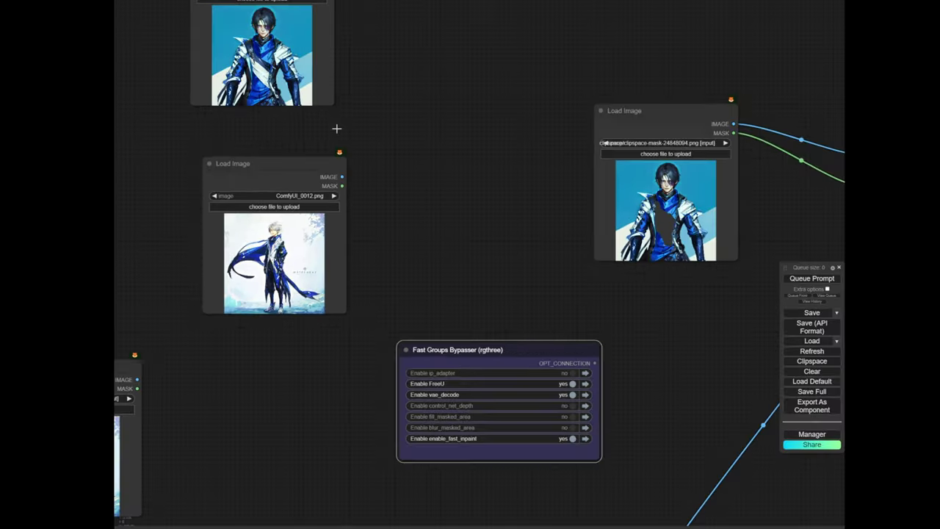
Examine the masked torso area in the Load Image node and the enlarged inpainting result
{"action": "left_click_drag", "start_coordinate": [718, 315], "coordinate": [411, 234]}
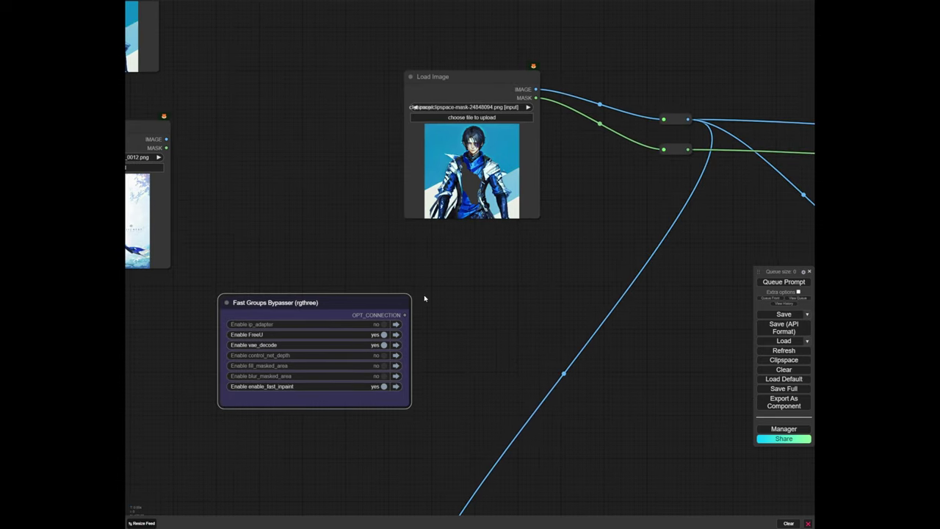
{"action": "left_click_drag", "start_coordinate": [424, 298], "coordinate": [508, 353]}
{"action": "scroll", "coordinate": [546, 240], "scroll_direction": "up", "scroll_amount": 11}
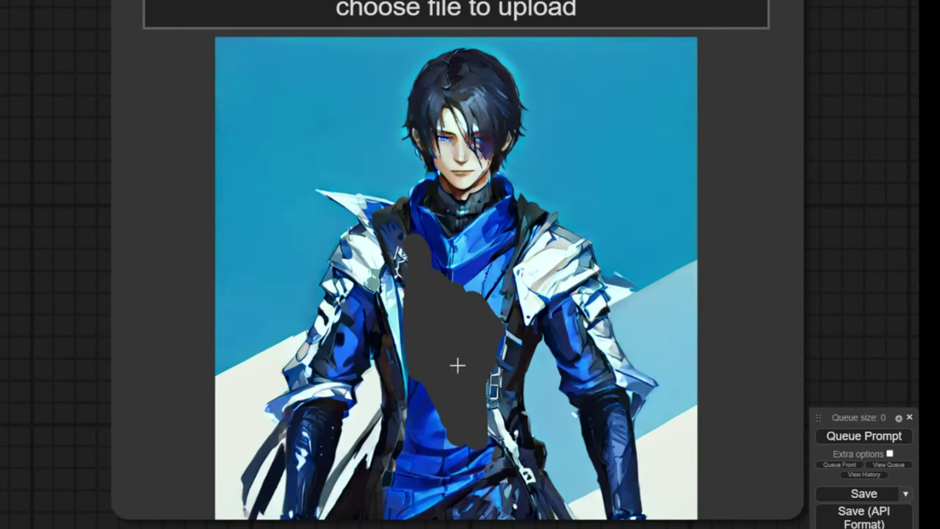
{"action": "scroll", "coordinate": [441, 525], "scroll_direction": "down", "scroll_amount": 10}
{"action": "left_click_drag", "start_coordinate": [365, 528], "coordinate": [442, 515]}
{"action": "left_click_drag", "start_coordinate": [581, 427], "coordinate": [460, 348]}
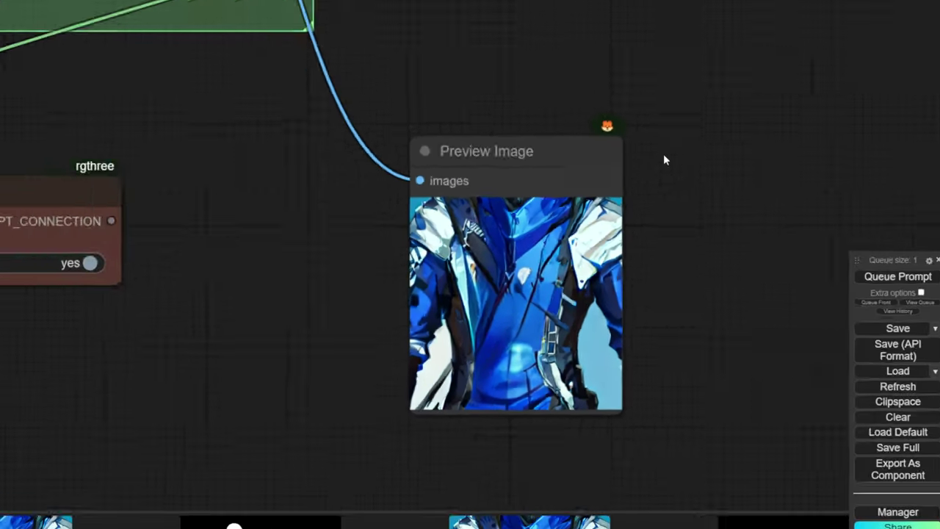
{"action": "left_click", "coordinate": [218, 473]}
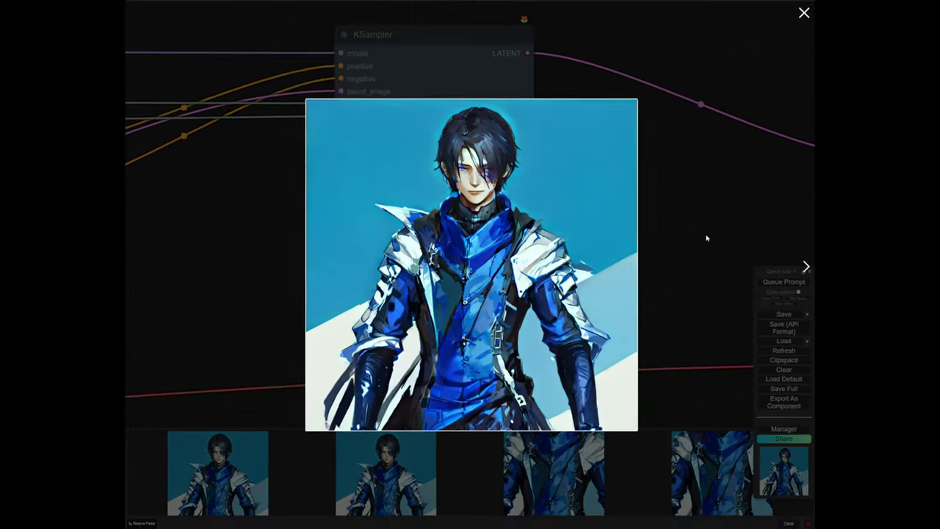
{"action": "left_click", "coordinate": [832, 225]}
Close the enlarged result and raise the KSampler's denoise in small increments
{"action": "left_click", "coordinate": [515, 174]}
{"action": "left_click", "coordinate": [516, 174]}
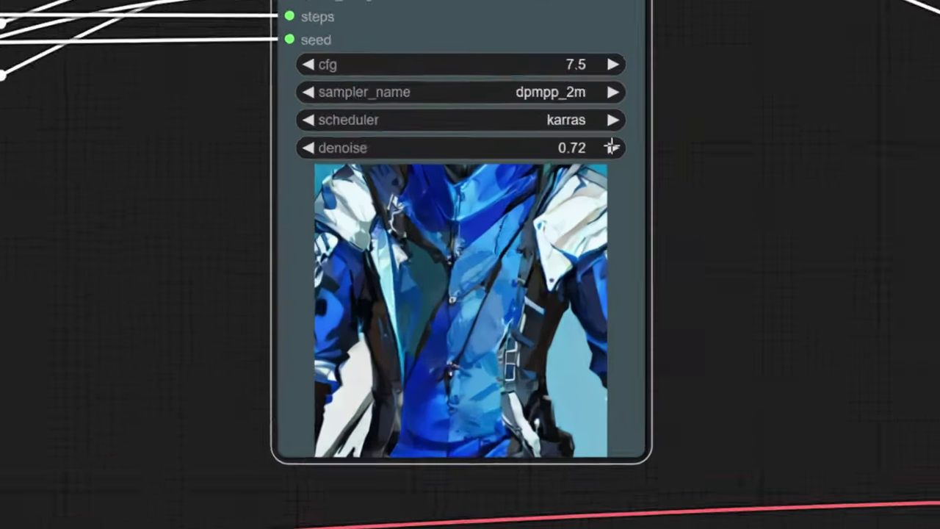
{"action": "left_click", "coordinate": [515, 175]}
{"action": "left_click", "coordinate": [515, 175]}
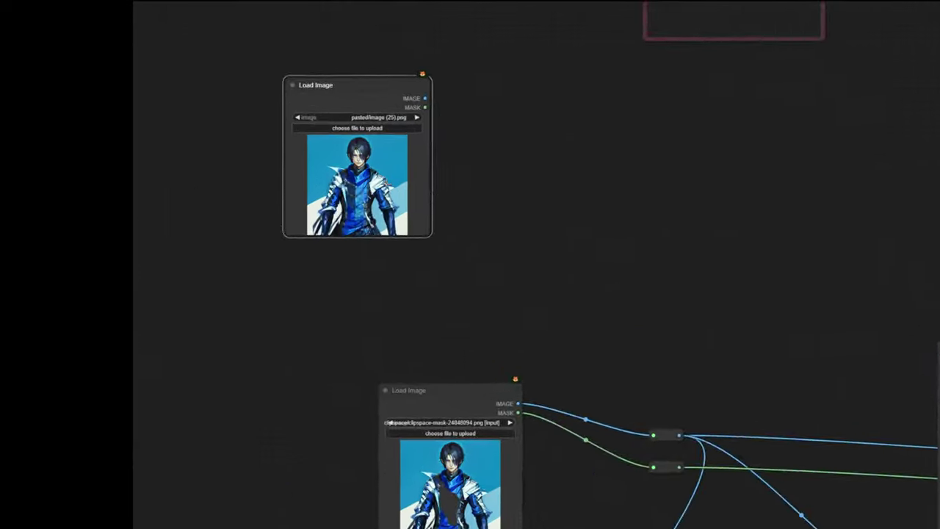
Duplicate the Load Image node holding pasted/image (25).png and place the copy beside the reference Load Image node near the ip_adapter group
{"action": "scroll", "coordinate": [344, 151], "scroll_direction": "up", "scroll_amount": 4}
{"action": "left_click_drag", "start_coordinate": [344, 151], "coordinate": [455, 280]}
{"action": "scroll", "coordinate": [481, 338], "scroll_direction": "up", "scroll_amount": 11}
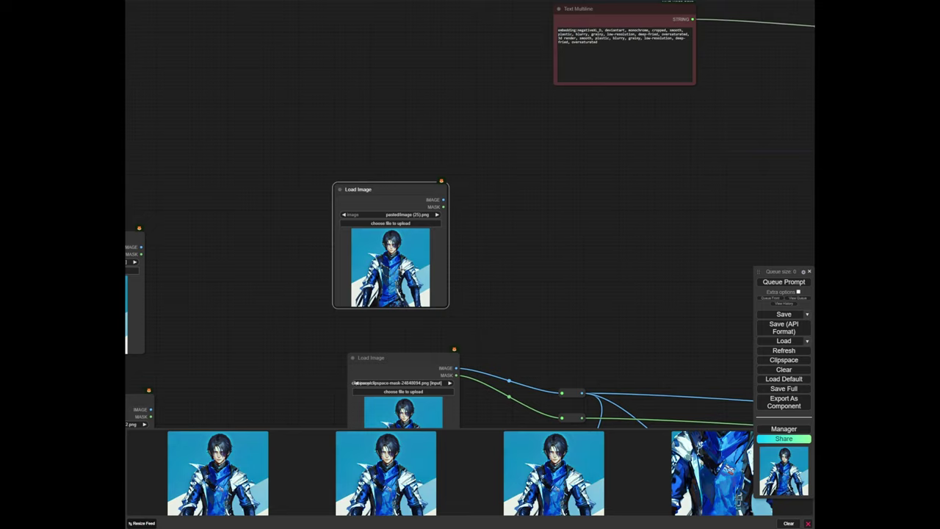
{"action": "scroll", "coordinate": [393, 119], "scroll_direction": "down", "scroll_amount": 5}
{"action": "scroll", "coordinate": [392, 120], "scroll_direction": "down", "scroll_amount": 6}
{"action": "left_click_drag", "start_coordinate": [392, 120], "coordinate": [306, 341]}
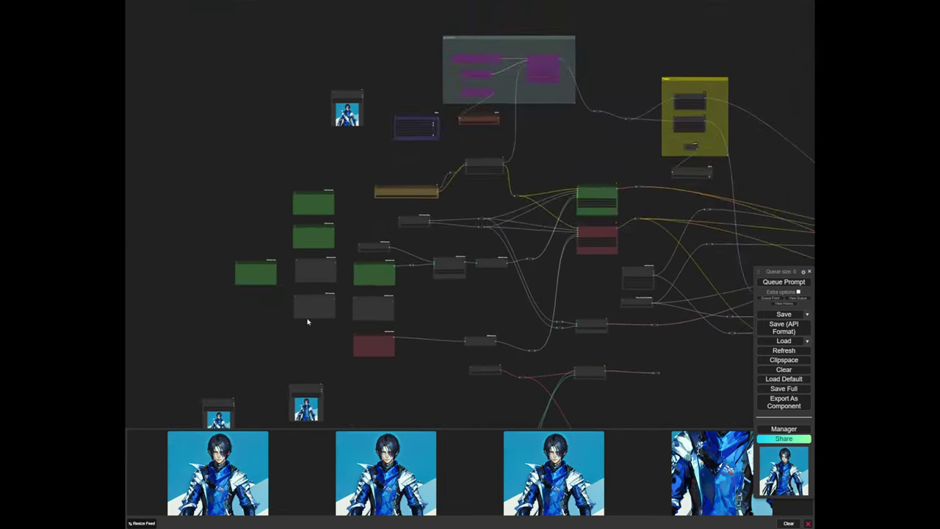
{"action": "scroll", "coordinate": [381, 41], "scroll_direction": "up", "scroll_amount": 13}
{"action": "key", "text": "ctrl+v"}
{"action": "scroll", "coordinate": [375, 147], "scroll_direction": "up", "scroll_amount": 1}
{"action": "left_click_drag", "start_coordinate": [393, 135], "coordinate": [358, 121]}
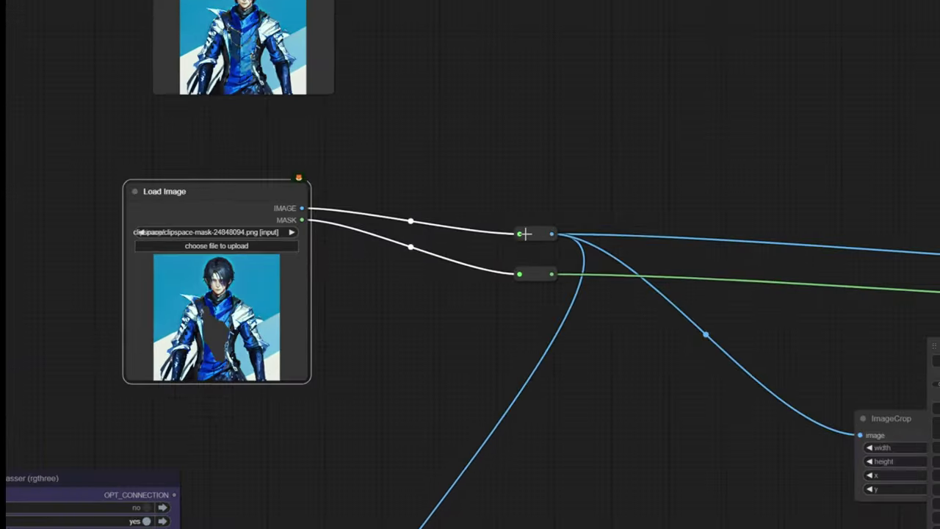
Disconnect clipspace-mask-24848094.png from the input reroutes and bring in the Load Image node with clipspace-mask-1772585.png beside them
{"action": "left_click_drag", "start_coordinate": [523, 233], "coordinate": [549, 204]}
{"action": "left_click_drag", "start_coordinate": [439, 169], "coordinate": [438, 170]}
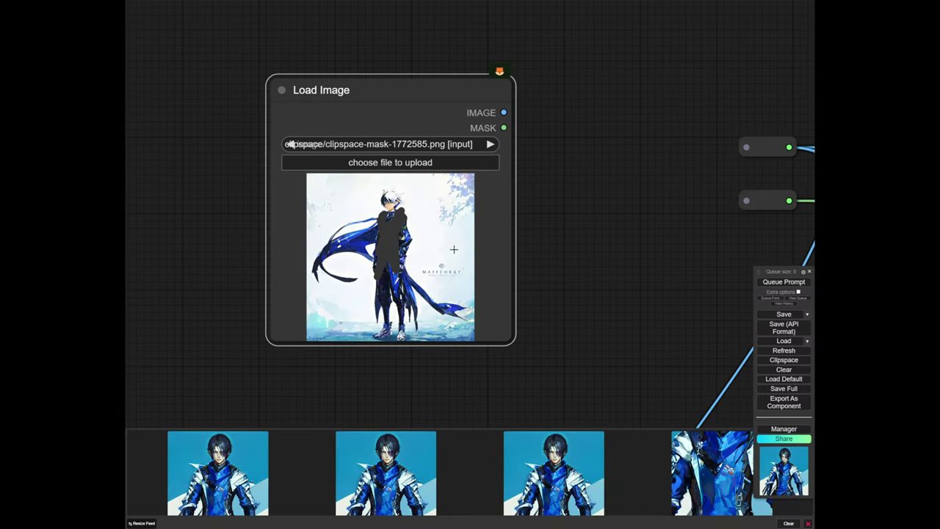
{"action": "right_click", "coordinate": [416, 236]}
{"action": "left_click", "coordinate": [434, 401]}
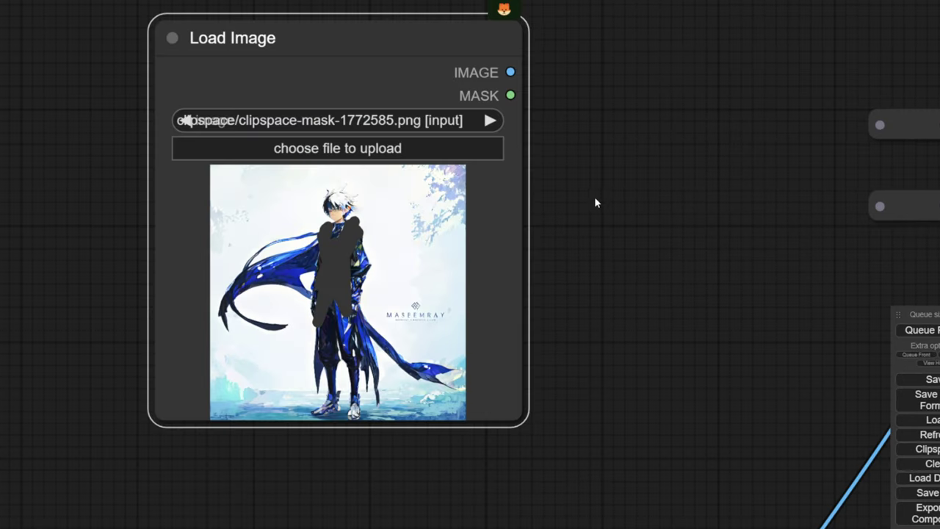
Connect the IMAGE output of the pasted/image (25).png Load Image node to the image input of Apply IPAdapter
{"action": "left_click_drag", "start_coordinate": [595, 198], "coordinate": [354, 255]}
{"action": "scroll", "coordinate": [318, 195], "scroll_direction": "down", "scroll_amount": 2}
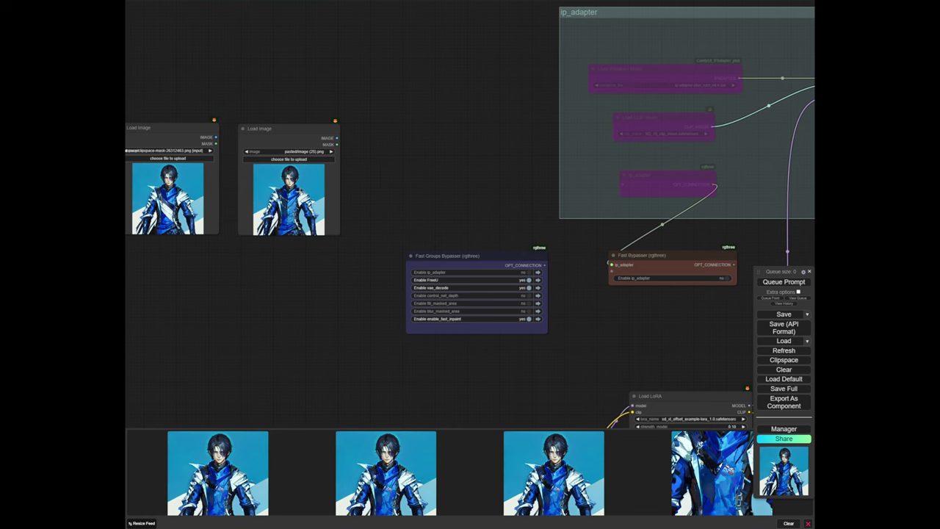
{"action": "left_click_drag", "start_coordinate": [488, 171], "coordinate": [374, 220]}
{"action": "left_click_drag", "start_coordinate": [477, 216], "coordinate": [186, 162]}
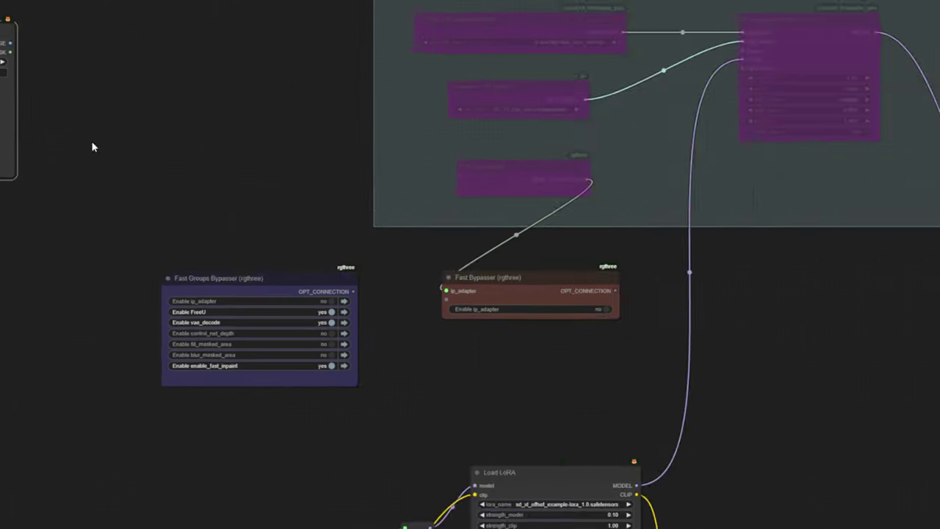
{"action": "scroll", "coordinate": [294, 154], "scroll_direction": "down", "scroll_amount": 3}
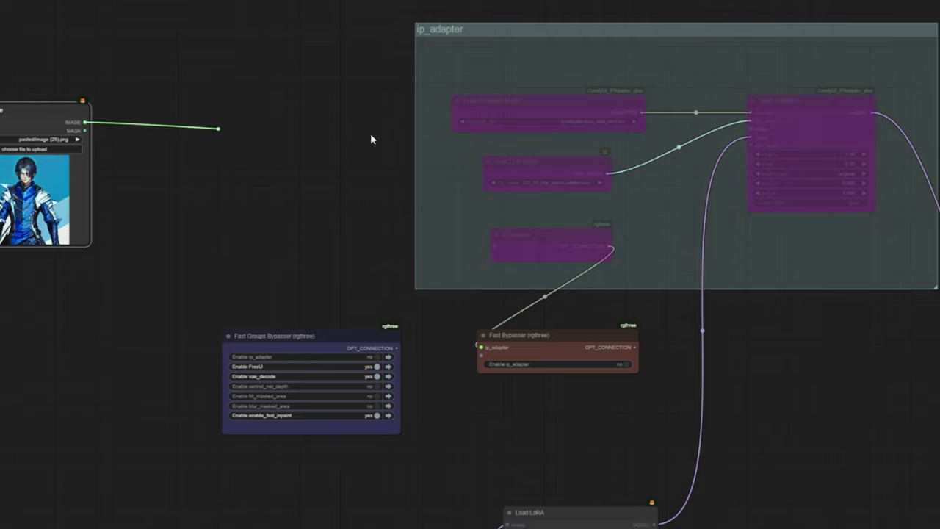
{"action": "left_click_drag", "start_coordinate": [755, 128], "coordinate": [753, 127]}
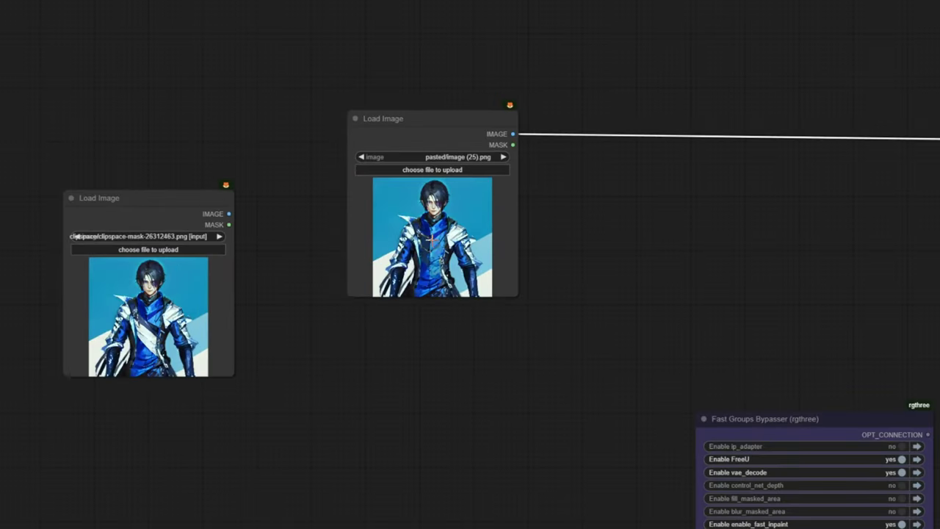
Space apart the two reference Load Image nodes and search the node list for imagecr
{"action": "left_click_drag", "start_coordinate": [378, 294], "coordinate": [183, 315]}
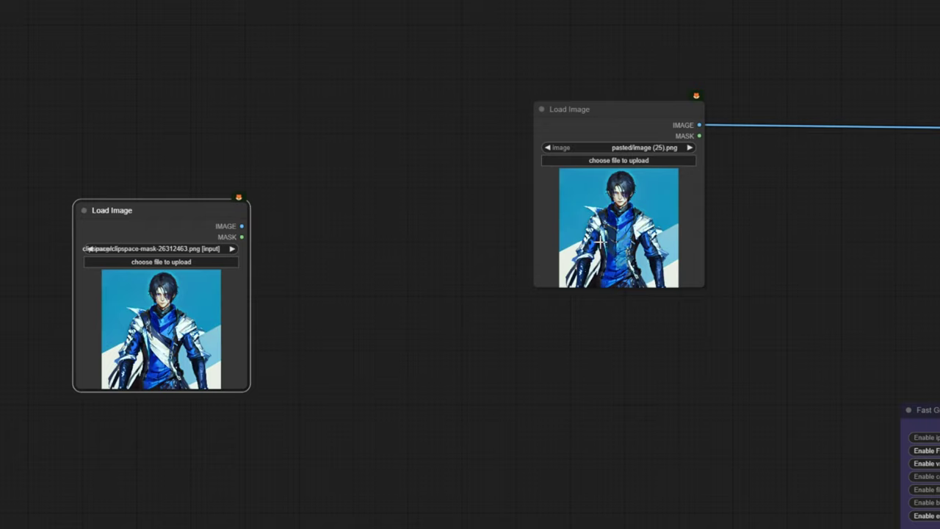
{"action": "left_click_drag", "start_coordinate": [600, 243], "coordinate": [394, 242]}
{"action": "scroll", "coordinate": [572, 218], "scroll_direction": "up", "scroll_amount": 11}
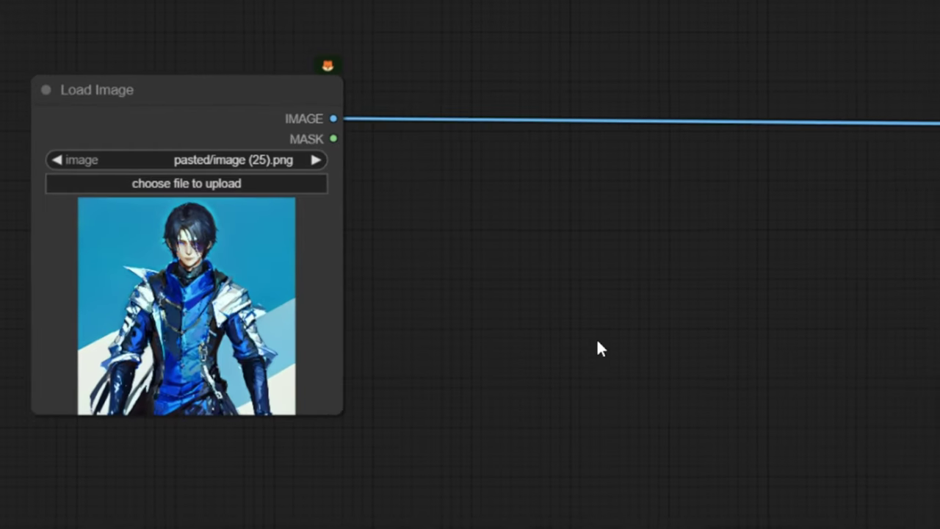
{"action": "double_click", "coordinate": [598, 343]}
{"action": "type", "text": "imagecr"}
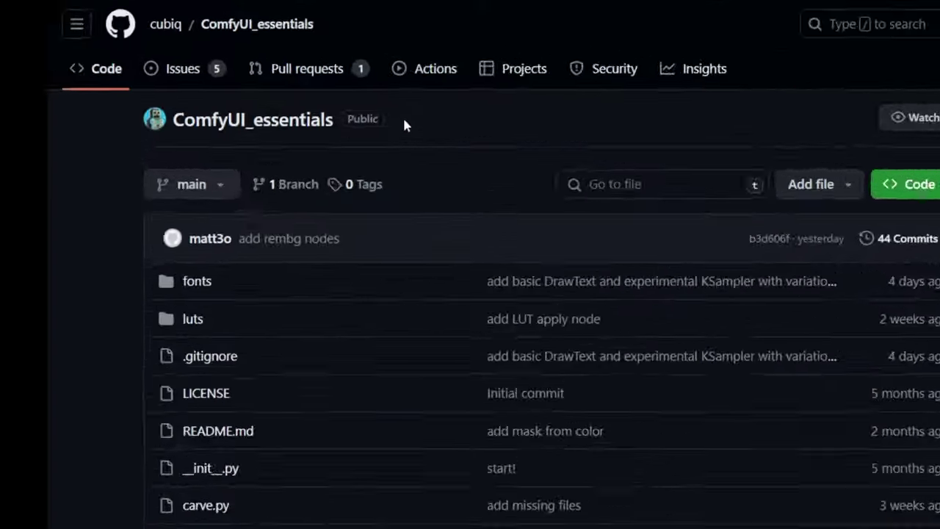
Examine the ComfyUI_essentials repository page on GitHub and the node list in its README
{"action": "left_click_drag", "start_coordinate": [290, 67], "coordinate": [234, 62]}
{"action": "left_click_drag", "start_coordinate": [285, 145], "coordinate": [80, 155]}
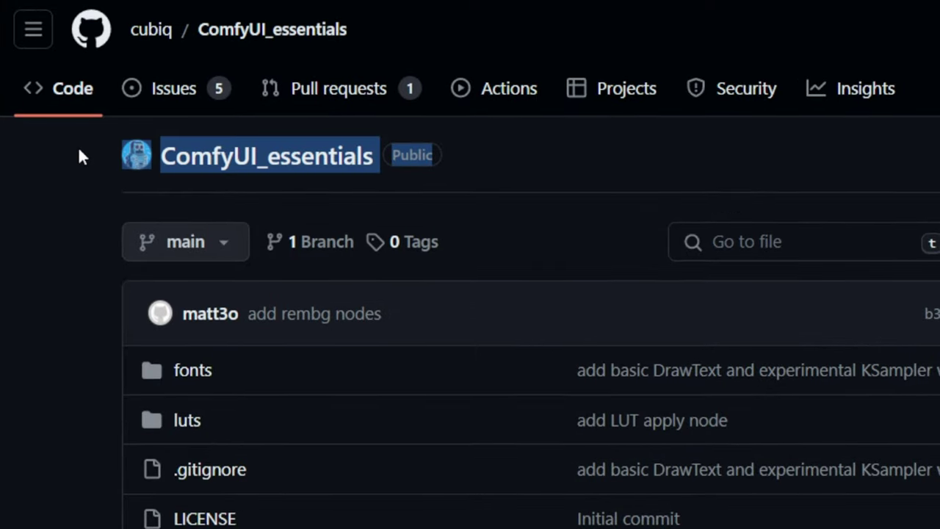
{"action": "scroll", "coordinate": [338, 304], "scroll_direction": "down", "scroll_amount": 10}
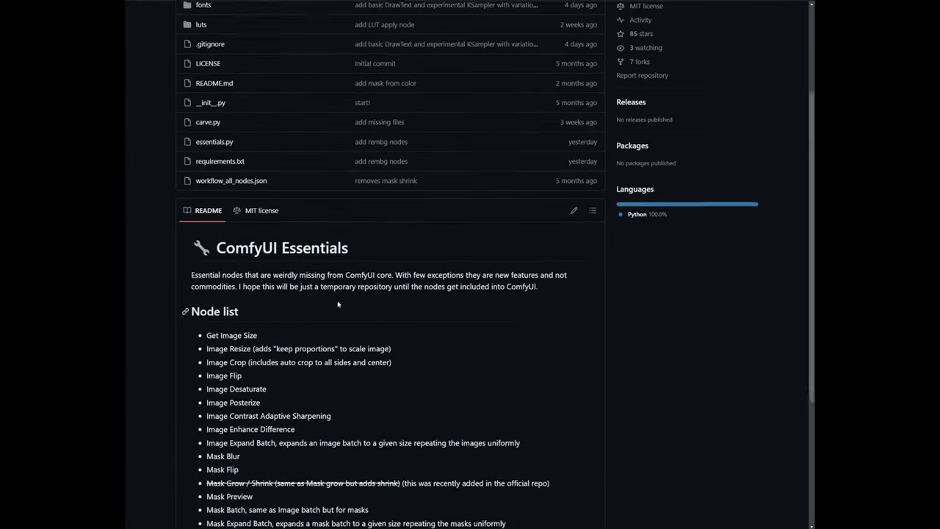
{"action": "scroll", "coordinate": [337, 303], "scroll_direction": "up", "scroll_amount": 1}
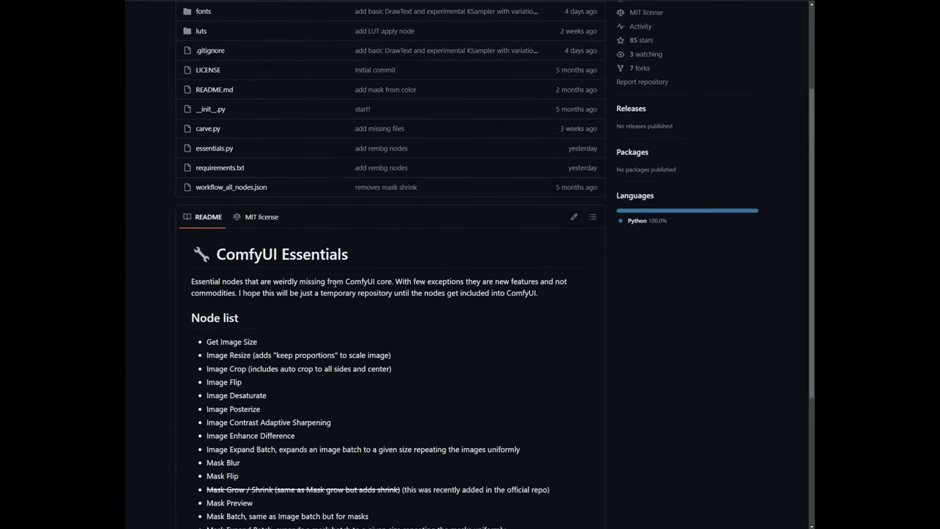
{"action": "scroll", "coordinate": [290, 232], "scroll_direction": "up", "scroll_amount": 3}
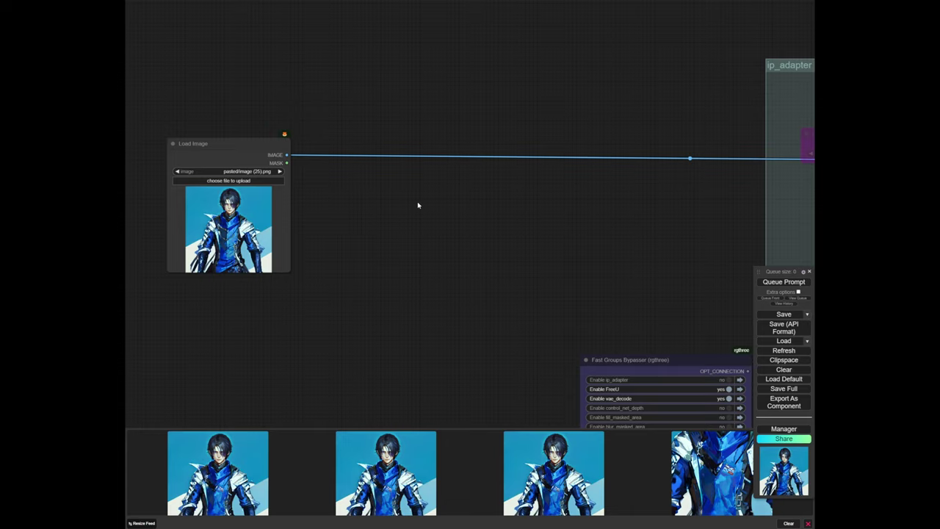
Add the ComfyUI Essentials Image Crop node and connect the reference Load Image node's IMAGE output to it
{"action": "double_click", "coordinate": [417, 205]}
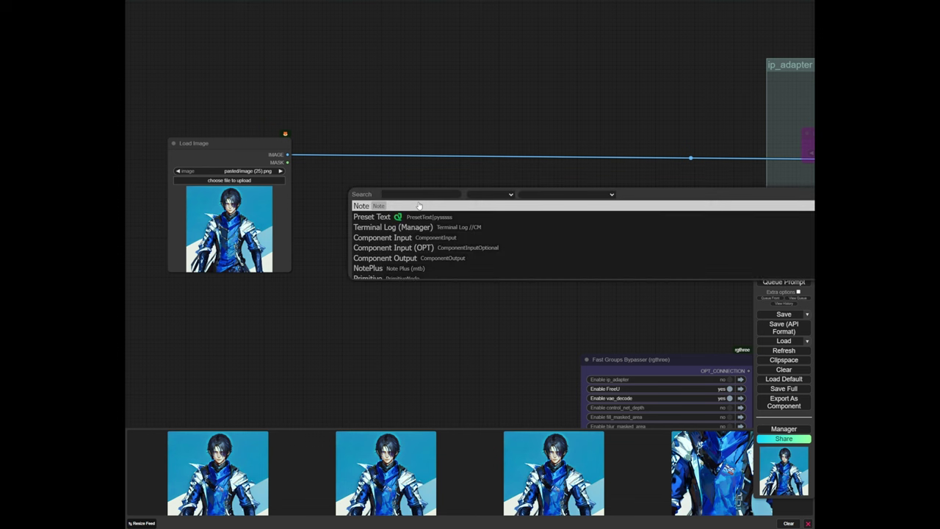
{"action": "type", "text": "imagecrop"}
{"action": "key", "text": "Return"}
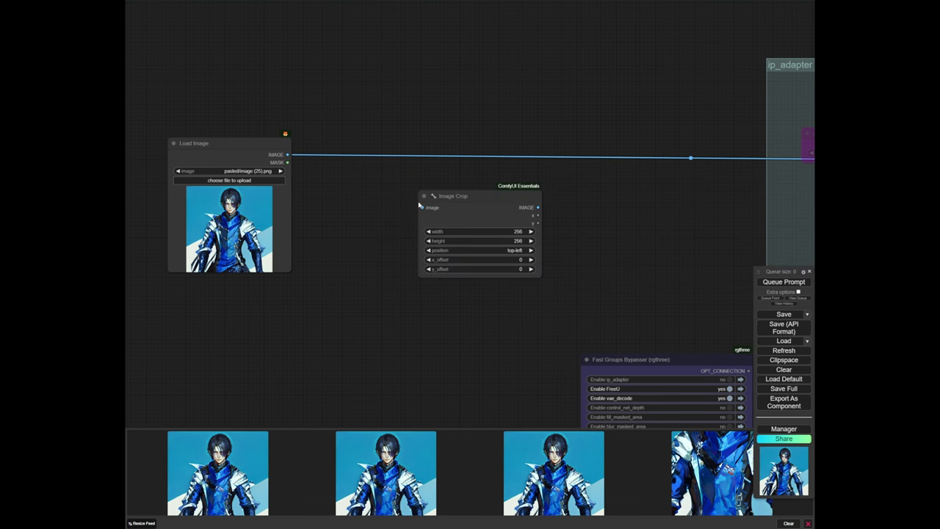
{"action": "scroll", "coordinate": [419, 206], "scroll_direction": "up", "scroll_amount": 2}
{"action": "left_click_drag", "start_coordinate": [329, 228], "coordinate": [373, 269]}
{"action": "left_click_drag", "start_coordinate": [526, 250], "coordinate": [448, 227]}
{"action": "left_click_drag", "start_coordinate": [304, 185], "coordinate": [390, 224]}
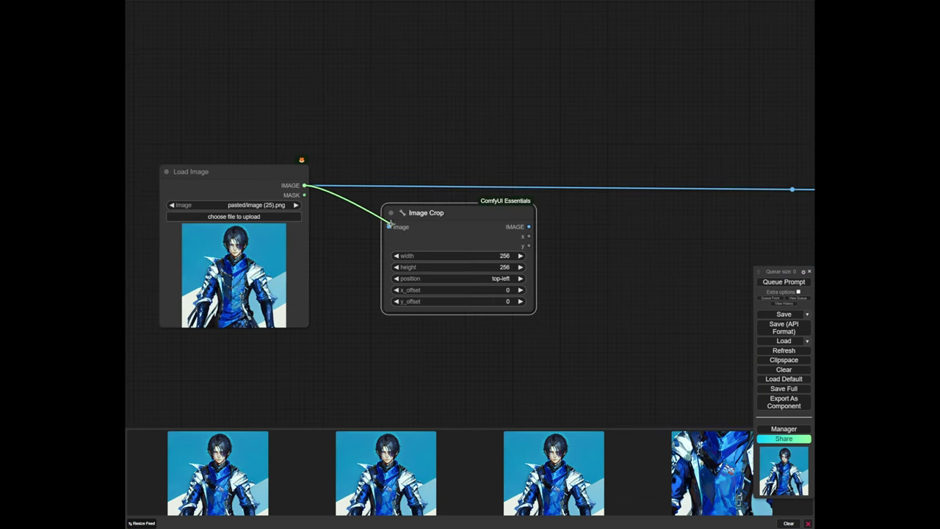
Set the Image Crop node's position to center and adjust the node's placement
{"action": "scroll", "coordinate": [636, 293], "scroll_direction": "up", "scroll_amount": 5}
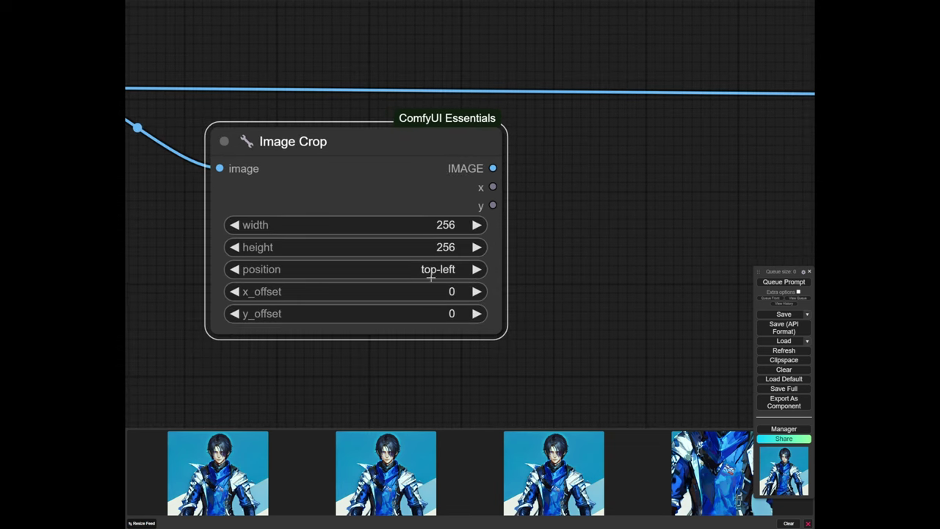
{"action": "left_click", "coordinate": [431, 276]}
{"action": "left_click", "coordinate": [435, 373]}
{"action": "scroll", "coordinate": [470, 203], "scroll_direction": "down", "scroll_amount": 5}
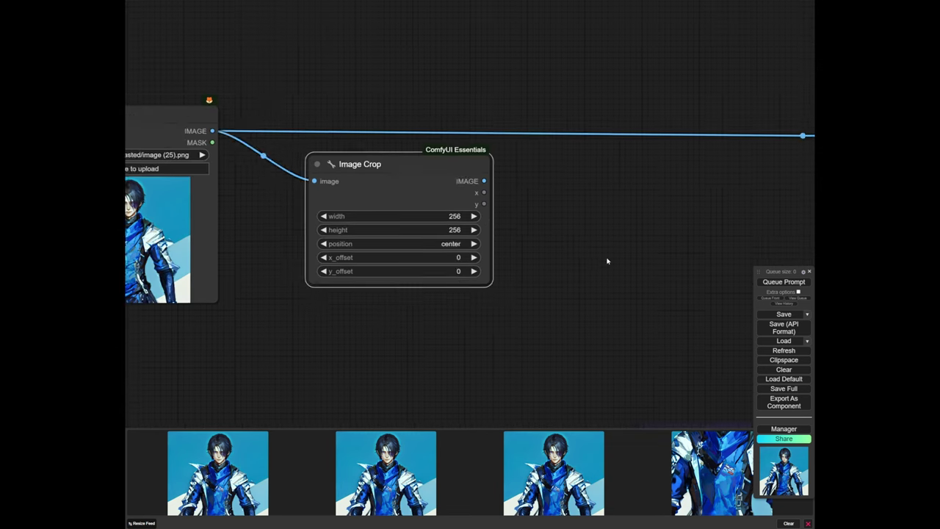
{"action": "left_click_drag", "start_coordinate": [609, 260], "coordinate": [667, 239]}
{"action": "left_click_drag", "start_coordinate": [458, 163], "coordinate": [465, 178]}
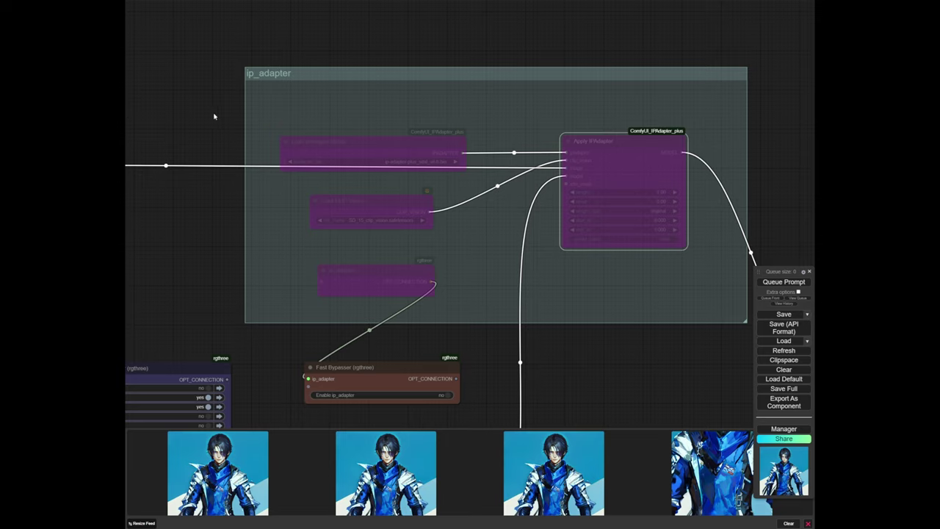
Rearrange the reference Load Image and Image Crop nodes beside the ip_adapter group
{"action": "left_click_drag", "start_coordinate": [205, 116], "coordinate": [503, 108]}
{"action": "left_click_drag", "start_coordinate": [287, 111], "coordinate": [424, 98]}
{"action": "left_click_drag", "start_coordinate": [302, 296], "coordinate": [746, 231]}
{"action": "left_click_drag", "start_coordinate": [404, 137], "coordinate": [296, 204]}
{"action": "left_click_drag", "start_coordinate": [694, 229], "coordinate": [355, 266]}
{"action": "scroll", "coordinate": [443, 204], "scroll_direction": "up", "scroll_amount": 2}
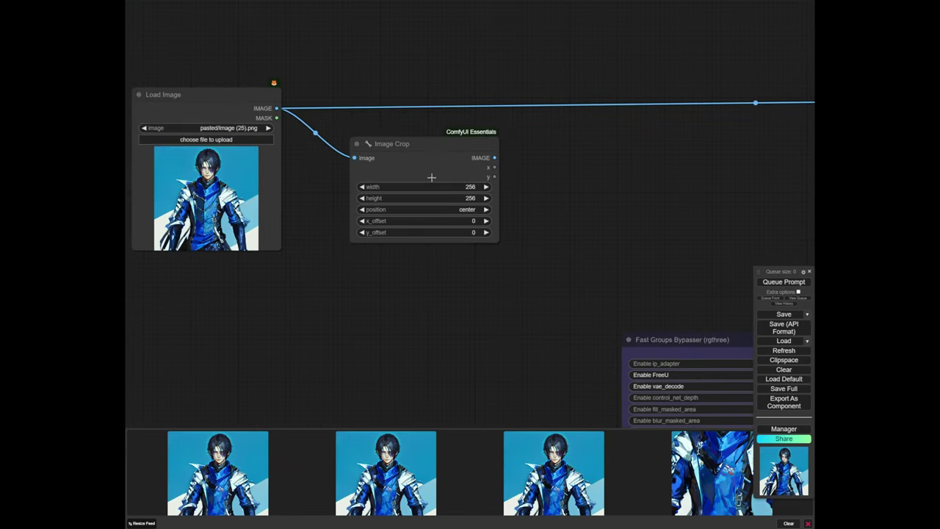
{"action": "scroll", "coordinate": [575, 227], "scroll_direction": "down", "scroll_amount": 4}
{"action": "left_click_drag", "start_coordinate": [623, 249], "coordinate": [485, 197]}
{"action": "scroll", "coordinate": [354, 153], "scroll_direction": "up", "scroll_amount": 3}
{"action": "mouse_move", "coordinate": [321, 123]}
{"action": "left_mouse_down"}
{"action": "mouse_move", "coordinate": [313, 120]}
{"action": "mouse_move", "coordinate": [335, 120]}
{"action": "left_mouse_up"}
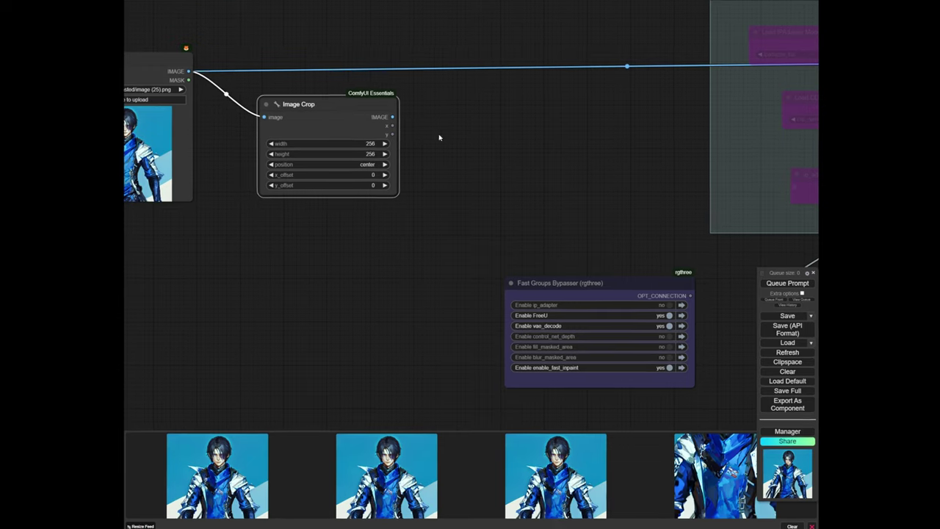
Add a Preview Image node fed by the Image Crop output and move the Fast Groups Bypasser node aside
{"action": "double_click", "coordinate": [410, 132]}
{"action": "type", "text": "preview"}
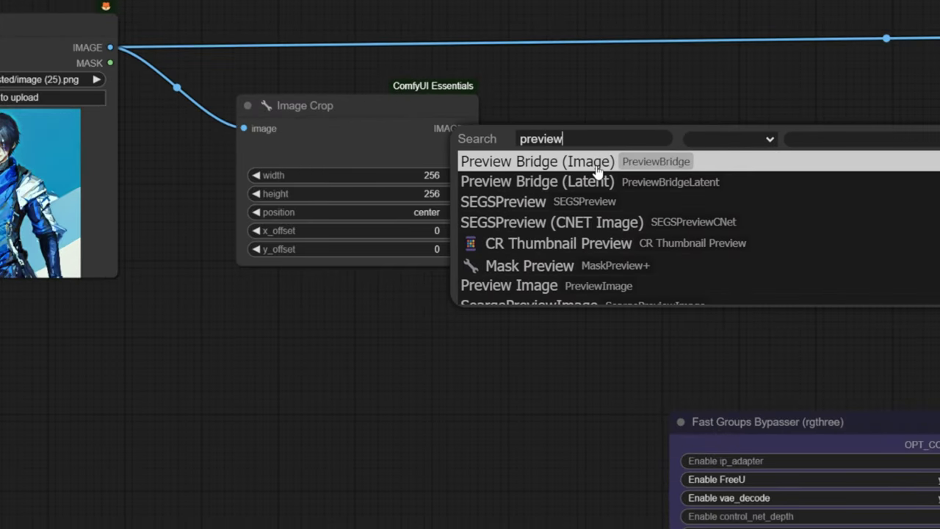
{"action": "left_click", "coordinate": [448, 283]}
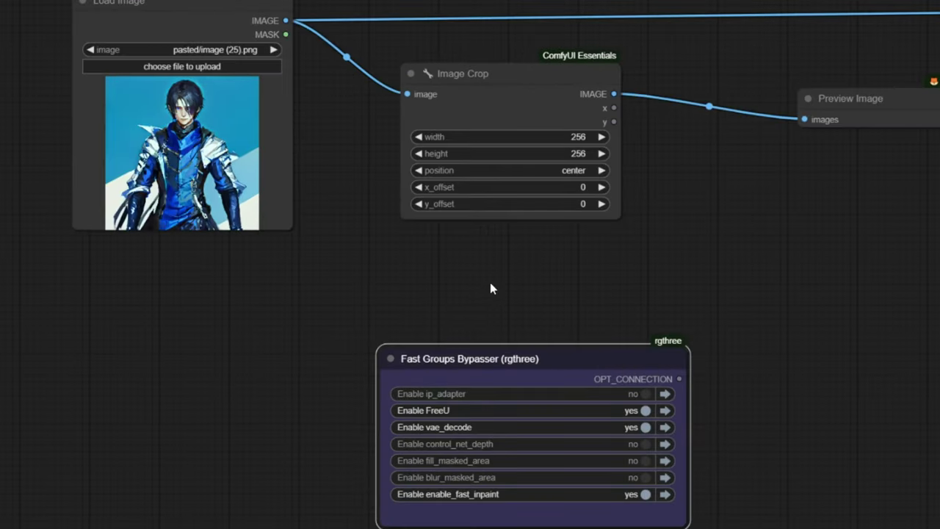
{"action": "left_click_drag", "start_coordinate": [506, 365], "coordinate": [661, 365]}
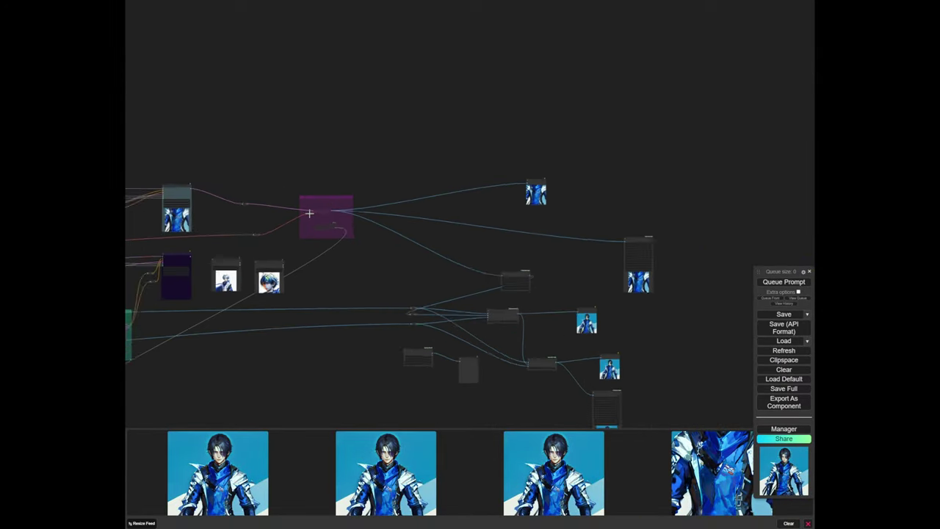
Examine the cropped image in the Preview Image node and set the Image Crop width to 512
{"action": "scroll", "coordinate": [316, 212], "scroll_direction": "up", "scroll_amount": 5}
{"action": "scroll", "coordinate": [326, 211], "scroll_direction": "up", "scroll_amount": 3}
{"action": "scroll", "coordinate": [172, 125], "scroll_direction": "down", "scroll_amount": 6}
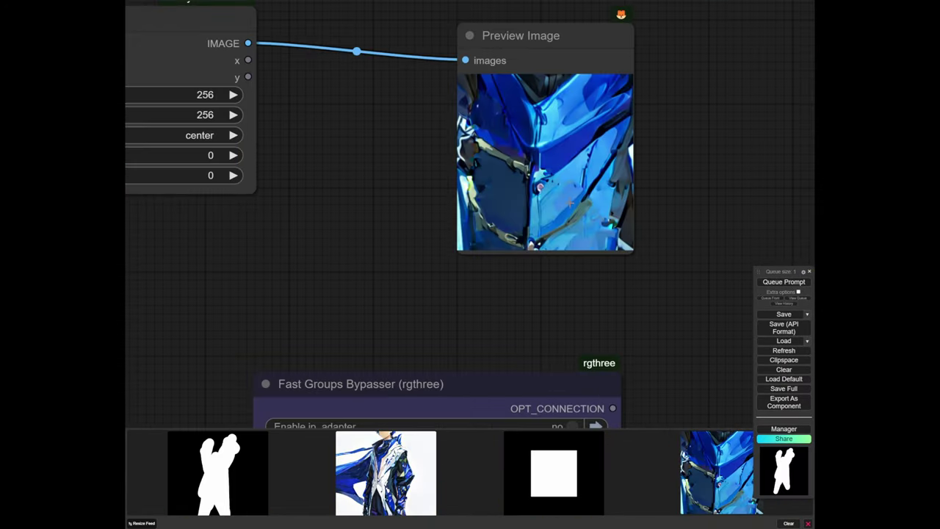
{"action": "scroll", "coordinate": [426, 212], "scroll_direction": "down", "scroll_amount": 5}
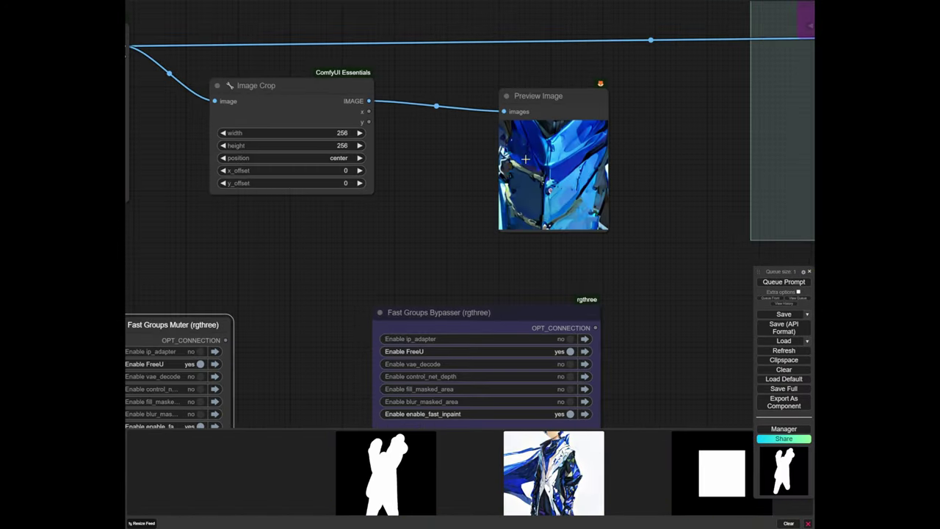
{"action": "scroll", "coordinate": [436, 213], "scroll_direction": "up", "scroll_amount": 3}
{"action": "scroll", "coordinate": [436, 213], "scroll_direction": "up", "scroll_amount": 3}
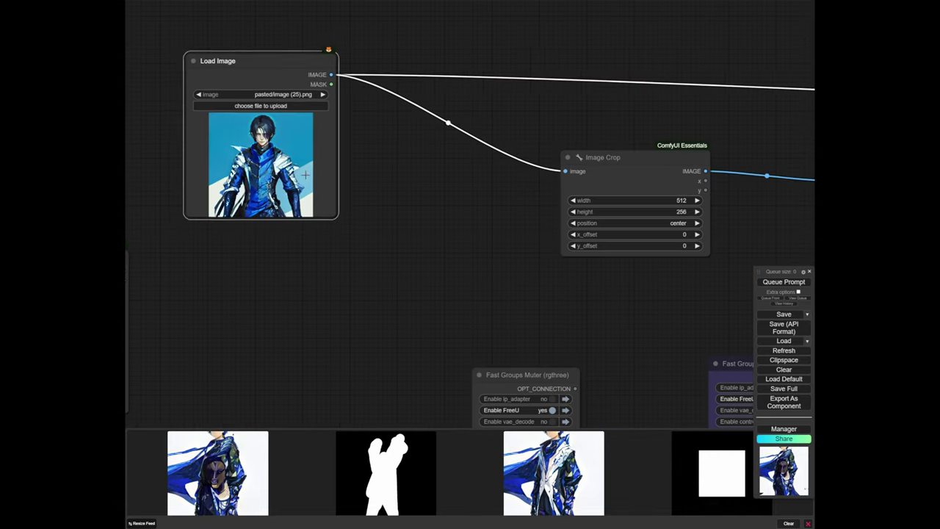
Add a Primitive node in the empty area between the reference Load Image and Image Crop nodes
{"action": "left_click_drag", "start_coordinate": [637, 178], "coordinate": [655, 172]}
{"action": "double_click", "coordinate": [430, 288]}
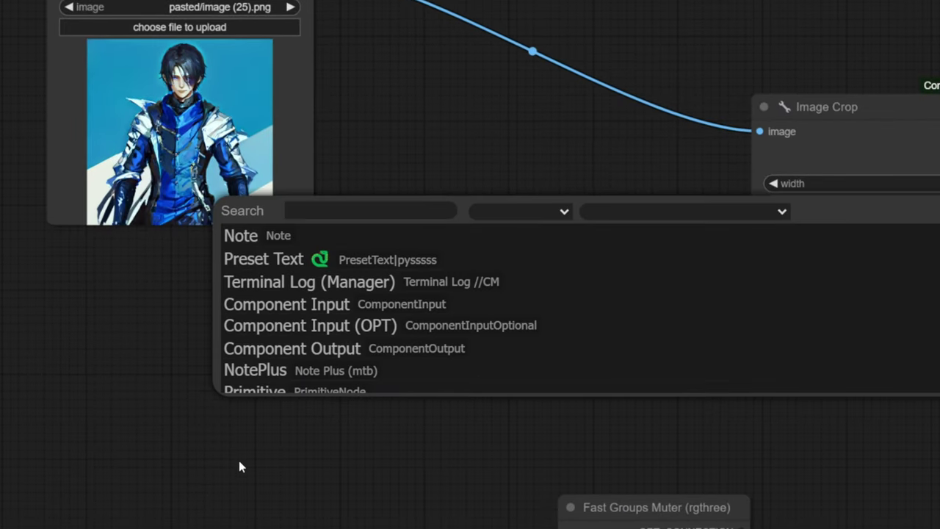
{"action": "type", "text": "primit"}
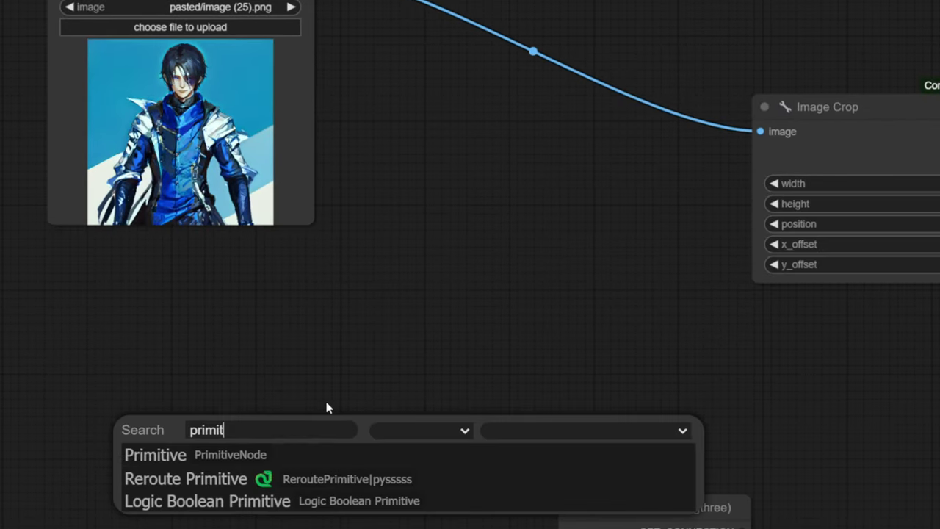
{"action": "key", "text": "Return"}
Convert the Image Crop node's width and height to inputs and connect the Primitive output to both
{"action": "right_click", "coordinate": [690, 122]}
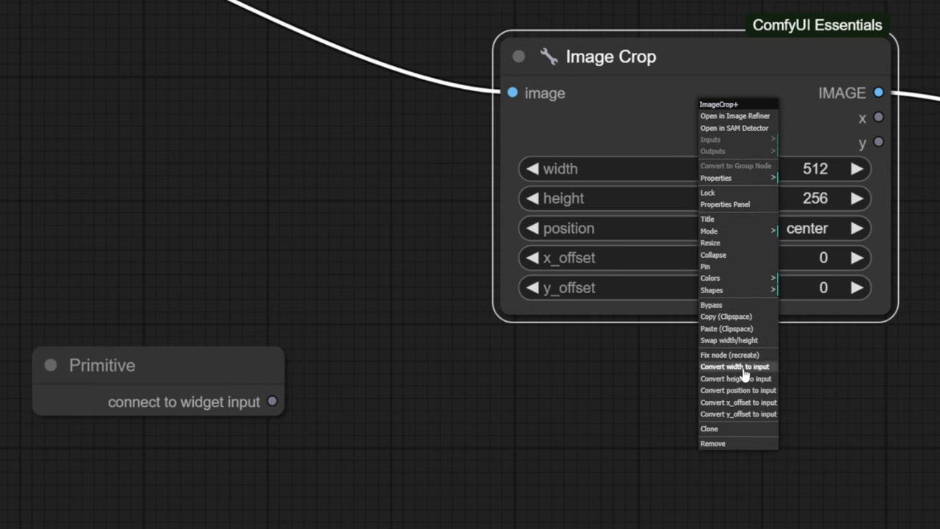
{"action": "left_click", "coordinate": [744, 366]}
{"action": "right_click", "coordinate": [693, 97]}
{"action": "left_click_drag", "start_coordinate": [284, 359], "coordinate": [426, 416]}
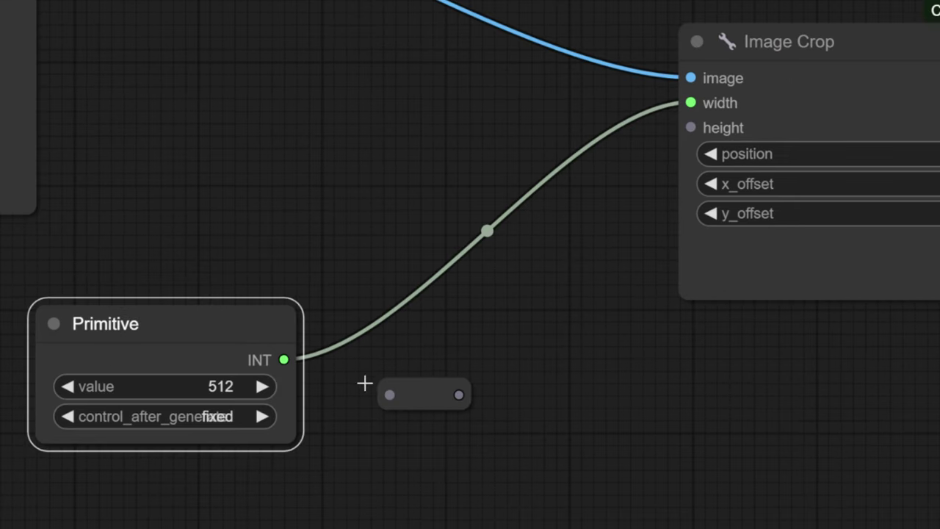
{"action": "left_click_drag", "start_coordinate": [284, 359], "coordinate": [691, 128]}
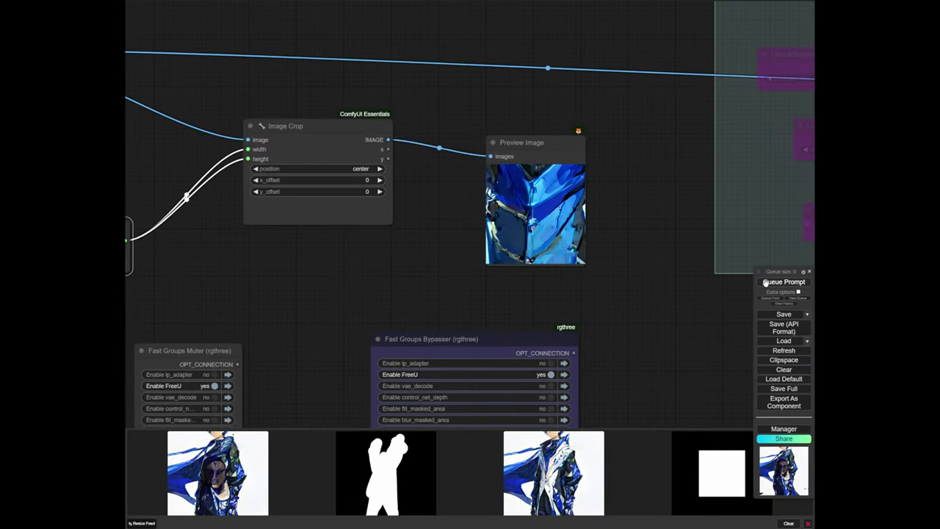
Run the workflow to preview the crop, setting the Primitive value to 400 and the Image Crop y_offset to 70
{"action": "left_click", "coordinate": [766, 282]}
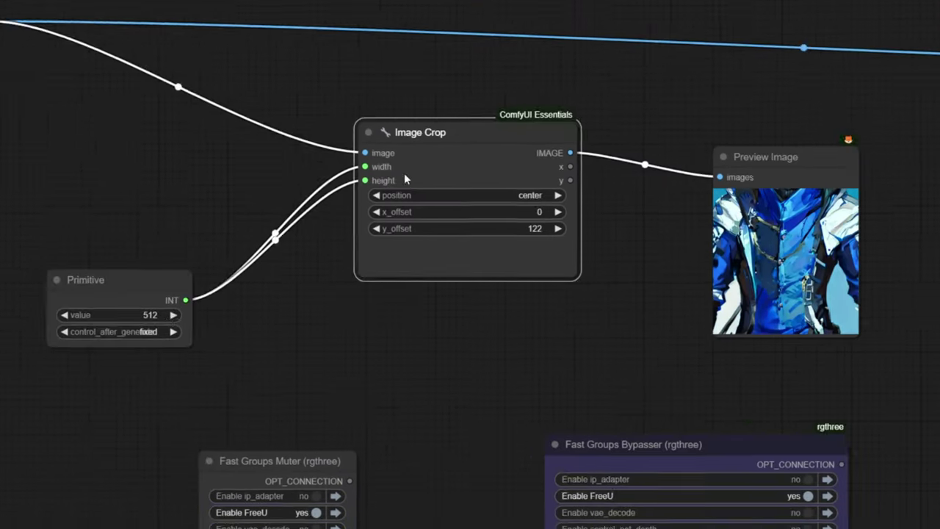
{"action": "left_click_drag", "start_coordinate": [220, 324], "coordinate": [450, 301]}
{"action": "scroll", "coordinate": [397, 297], "scroll_direction": "up", "scroll_amount": 5}
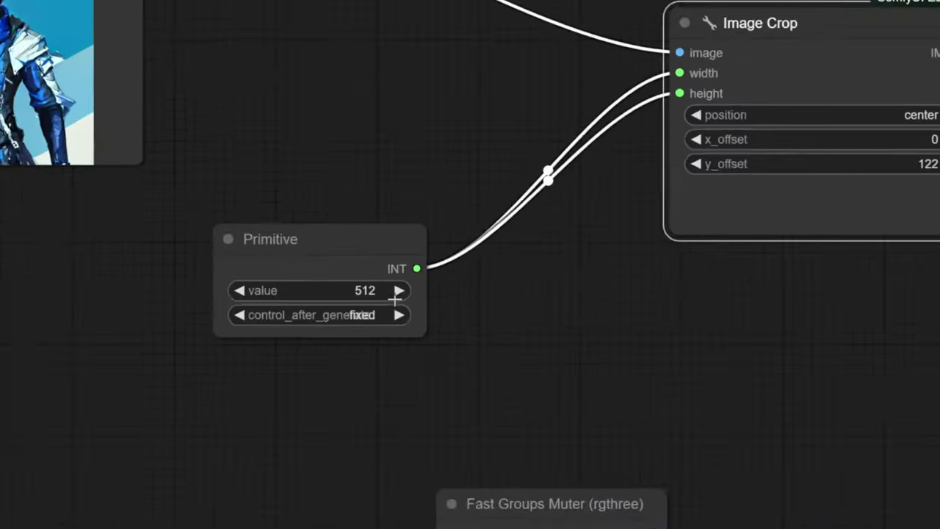
{"action": "left_click", "coordinate": [339, 293]}
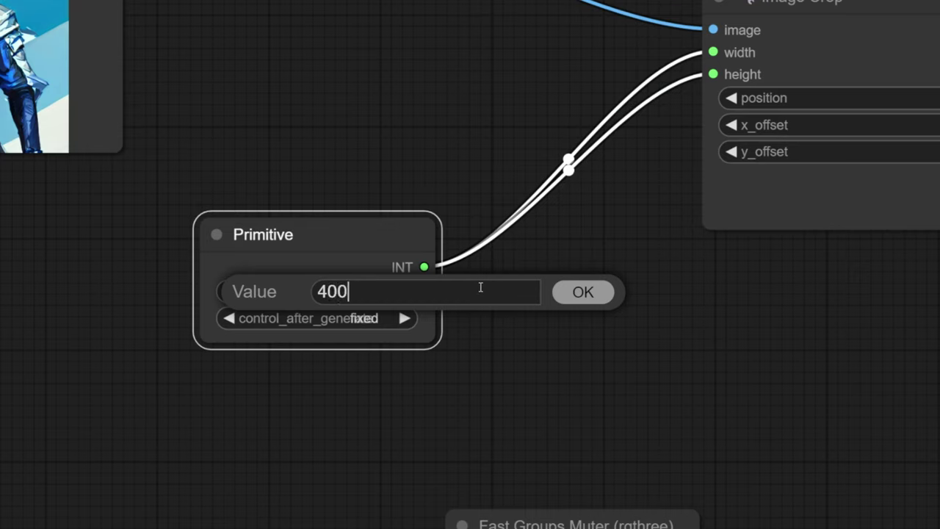
{"action": "key", "text": "Return"}
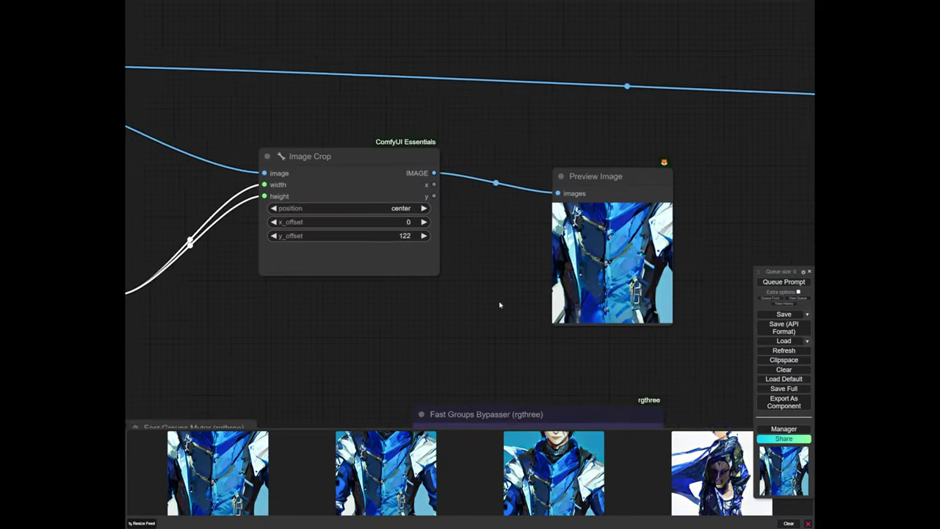
{"action": "left_click_drag", "start_coordinate": [499, 304], "coordinate": [567, 304]}
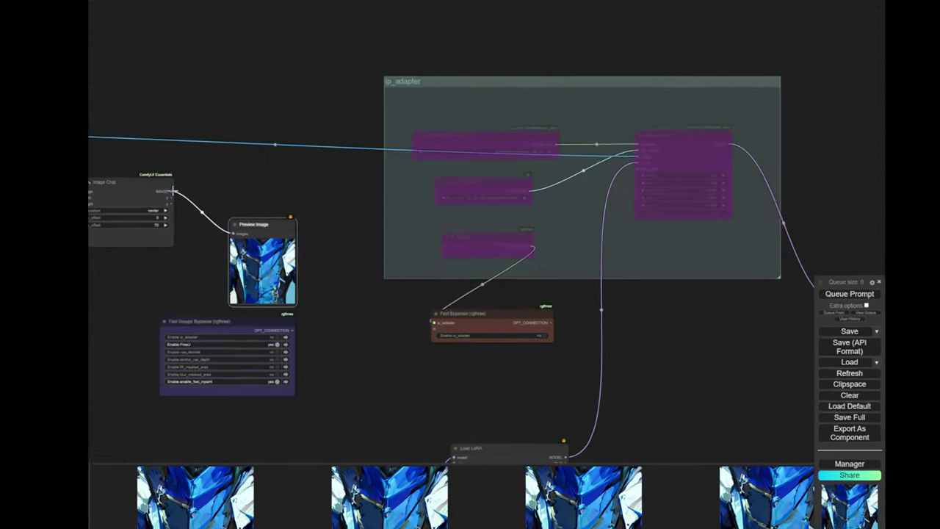
Connect the Image Crop output to the IPAdapter's image input and enable the ip_adapter group in the Fast Groups Bypasser
{"action": "left_click_drag", "start_coordinate": [96, 186], "coordinate": [759, 147]}
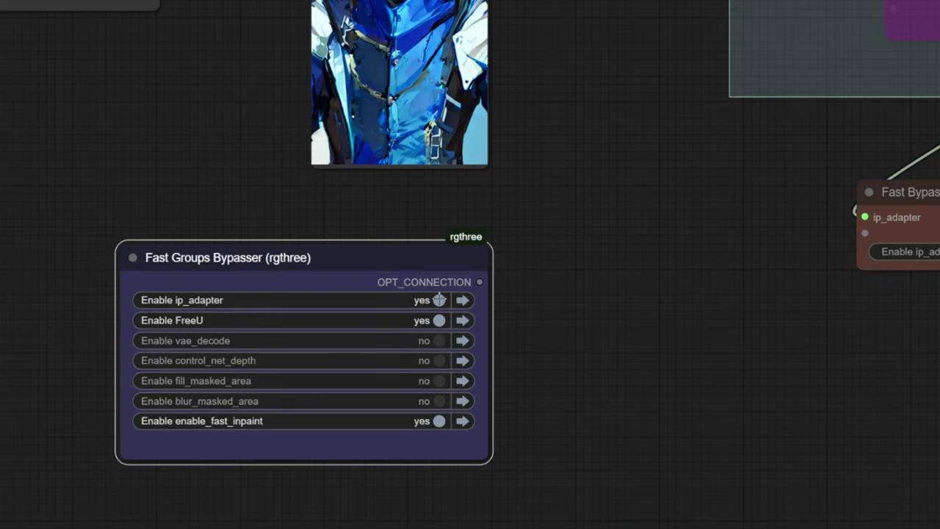
{"action": "scroll", "coordinate": [636, 317], "scroll_direction": "down", "scroll_amount": 6}
{"action": "left_click_drag", "start_coordinate": [617, 318], "coordinate": [706, 291]}
{"action": "scroll", "coordinate": [206, 258], "scroll_direction": "up", "scroll_amount": 4}
{"action": "left_click_drag", "start_coordinate": [315, 293], "coordinate": [333, 304]}
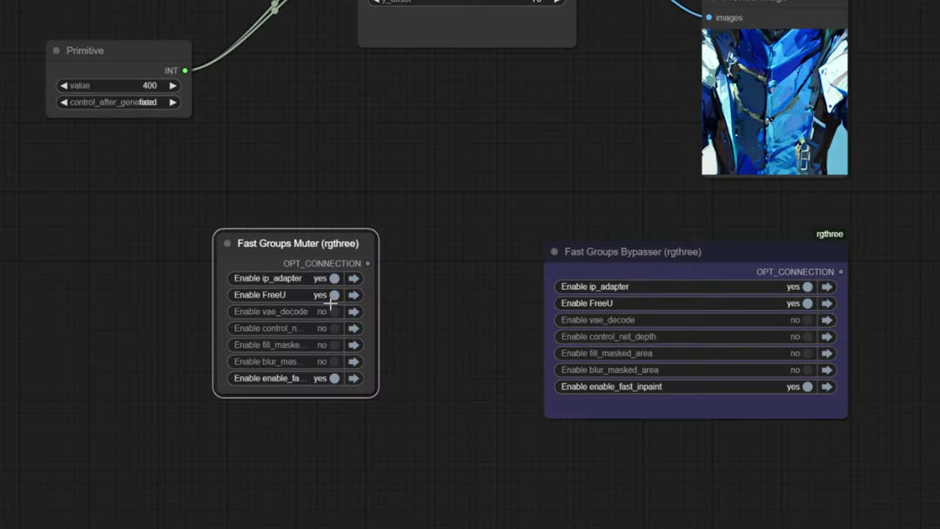
Examine the main Load Image node with the masked standing character and its image and mask connections
{"action": "scroll", "coordinate": [482, 323], "scroll_direction": "down", "scroll_amount": 15}
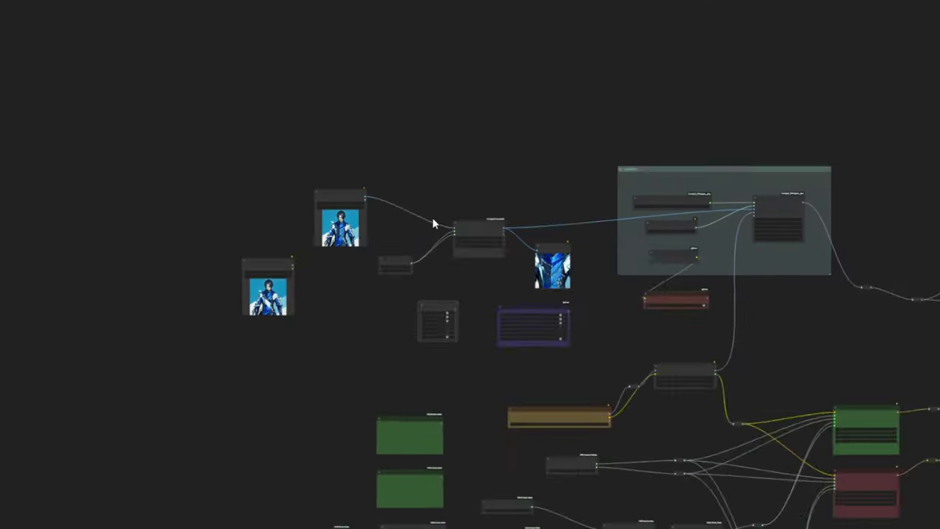
{"action": "left_click_drag", "start_coordinate": [850, 386], "coordinate": [546, 218]}
{"action": "scroll", "coordinate": [458, 124], "scroll_direction": "up", "scroll_amount": 5}
{"action": "left_click_drag", "start_coordinate": [339, 234], "coordinate": [463, 247]}
{"action": "scroll", "coordinate": [463, 247], "scroll_direction": "down", "scroll_amount": 5}
{"action": "scroll", "coordinate": [507, 225], "scroll_direction": "down", "scroll_amount": 7}
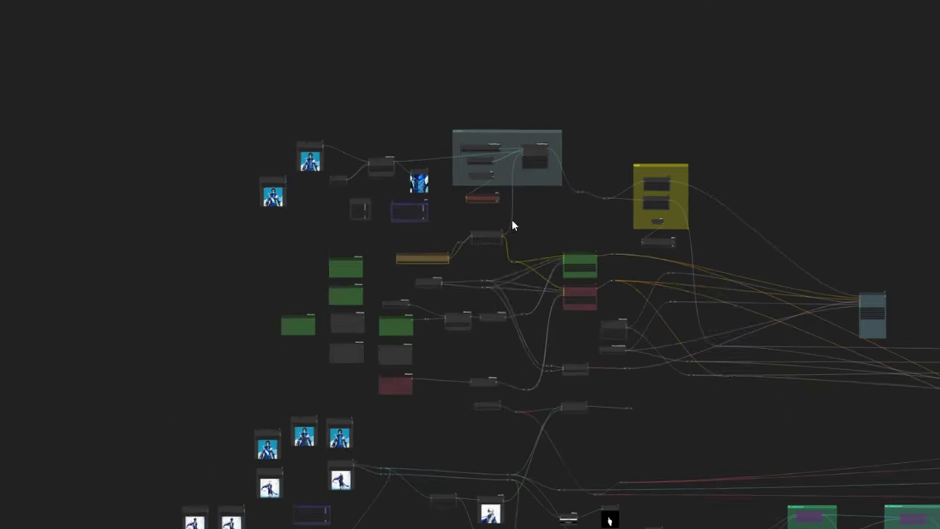
{"action": "left_click_drag", "start_coordinate": [531, 382], "coordinate": [391, 107]}
{"action": "scroll", "coordinate": [327, 280], "scroll_direction": "up", "scroll_amount": 10}
{"action": "scroll", "coordinate": [415, 229], "scroll_direction": "up", "scroll_amount": 10}
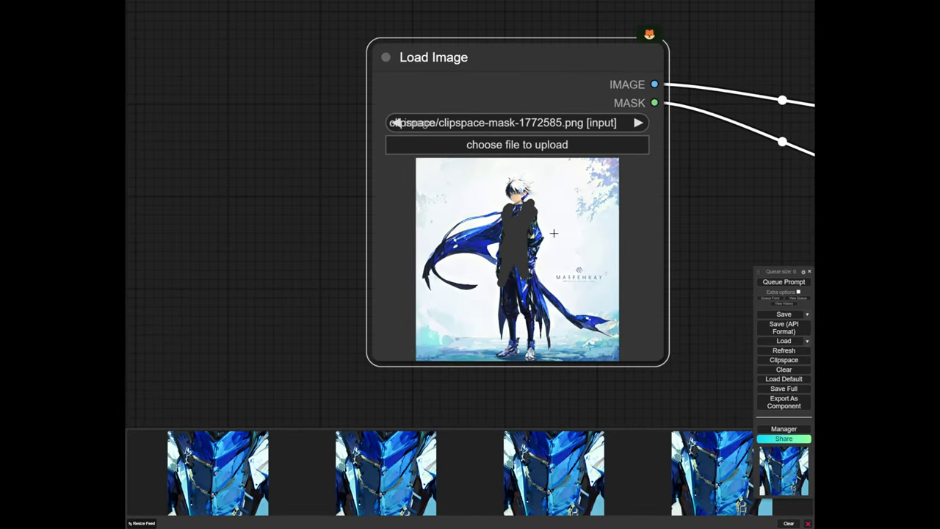
{"action": "scroll", "coordinate": [604, 248], "scroll_direction": "down", "scroll_amount": 5}
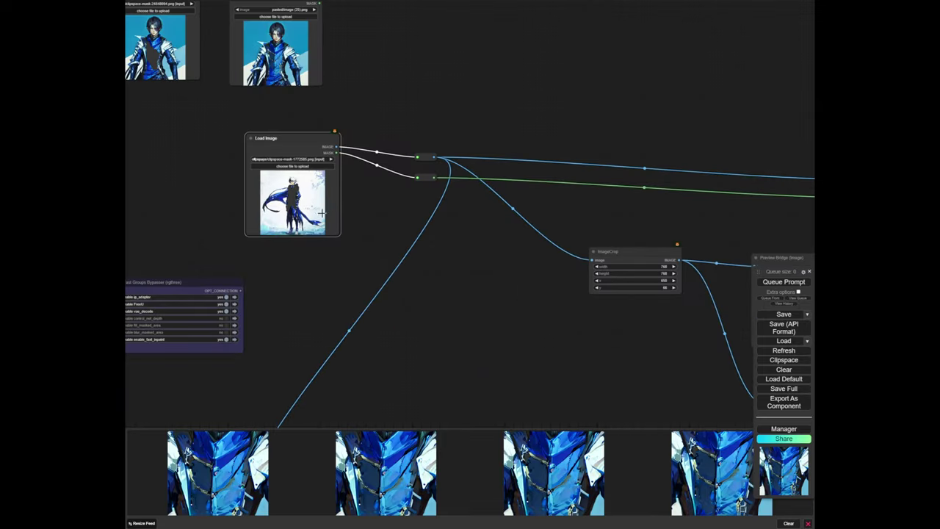
{"action": "scroll", "coordinate": [520, 306], "scroll_direction": "down", "scroll_amount": 6}
{"action": "left_click_drag", "start_coordinate": [587, 319], "coordinate": [690, 308]}
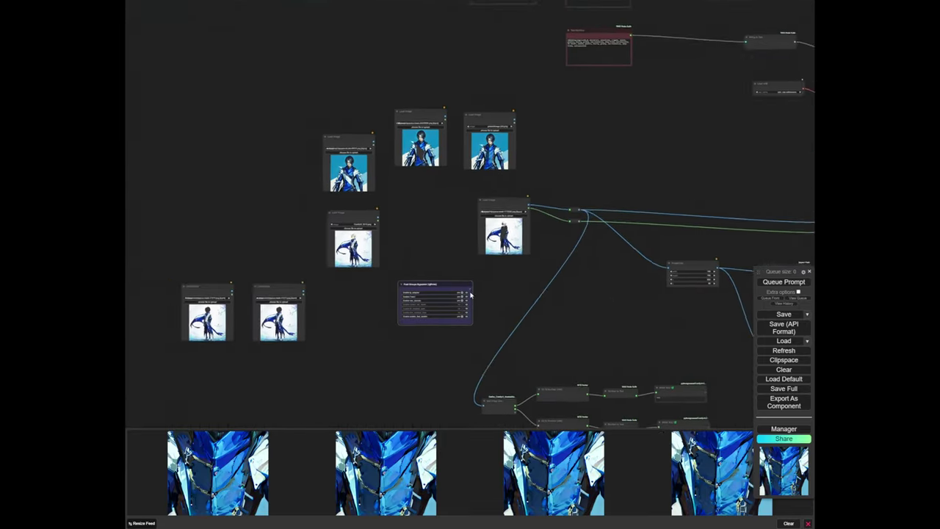
Turn off enable_fast_inpaint while keeping ip_adapter, FreeU and vae_decode enabled in the Fast Groups Bypasser, and run the workflow
{"action": "scroll", "coordinate": [469, 302], "scroll_direction": "up", "scroll_amount": 12}
{"action": "left_click_drag", "start_coordinate": [469, 304], "coordinate": [469, 316]}
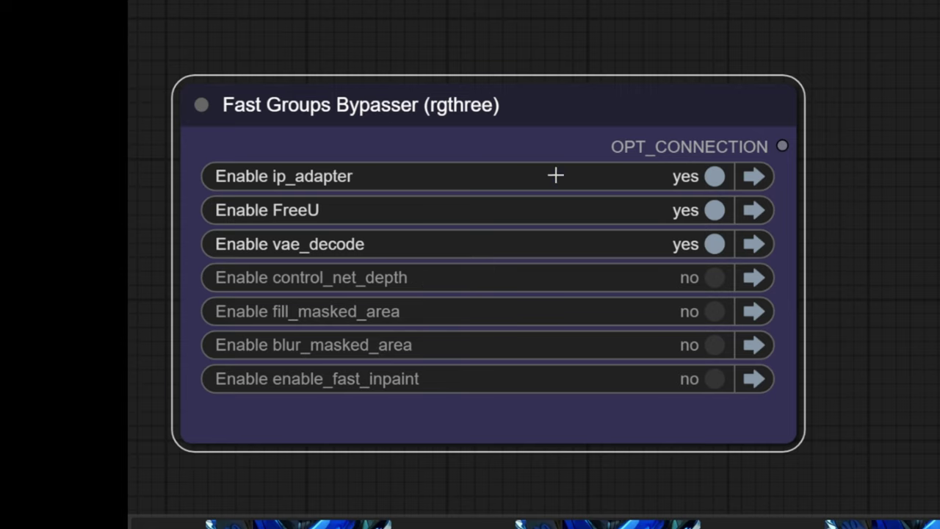
{"action": "left_click_drag", "start_coordinate": [553, 111], "coordinate": [445, 500]}
{"action": "scroll", "coordinate": [753, 180], "scroll_direction": "down", "scroll_amount": 14}
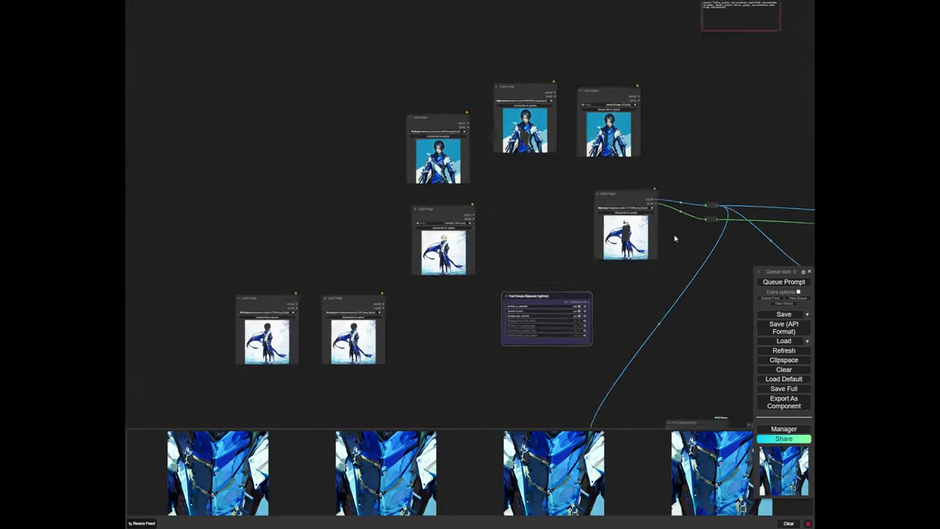
{"action": "scroll", "coordinate": [675, 238], "scroll_direction": "down", "scroll_amount": 7}
{"action": "left_click_drag", "start_coordinate": [675, 238], "coordinate": [205, 388]}
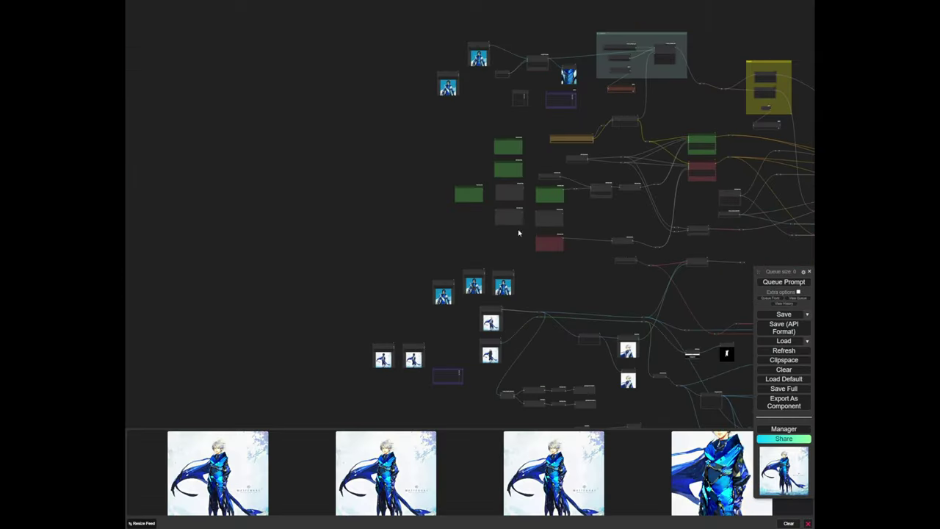
Route the masked Load Image node's mask through a reroute to the IPAdapter's attn_mask input and reposition the reroute
{"action": "scroll", "coordinate": [519, 232], "scroll_direction": "up", "scroll_amount": 3}
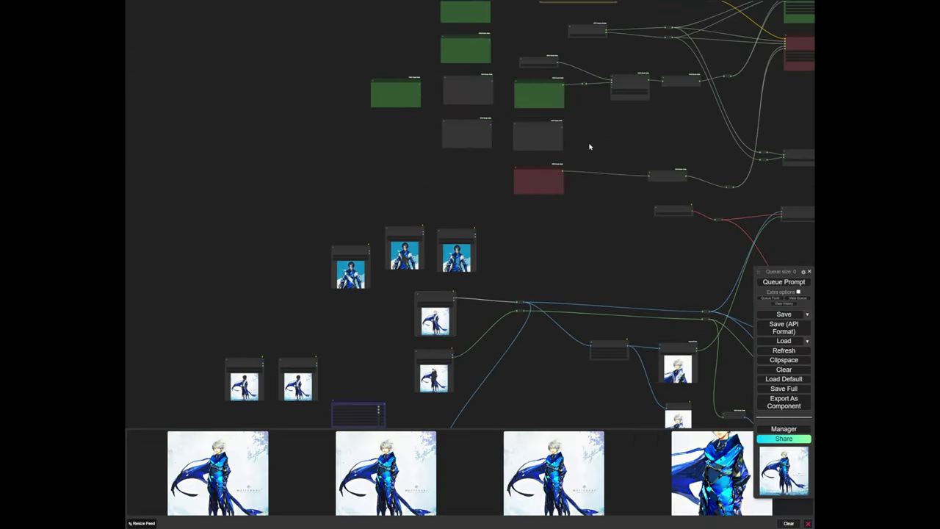
{"action": "left_click_drag", "start_coordinate": [590, 146], "coordinate": [548, 354]}
{"action": "left_click_drag", "start_coordinate": [560, 120], "coordinate": [437, 193]}
{"action": "scroll", "coordinate": [487, 142], "scroll_direction": "up", "scroll_amount": 12}
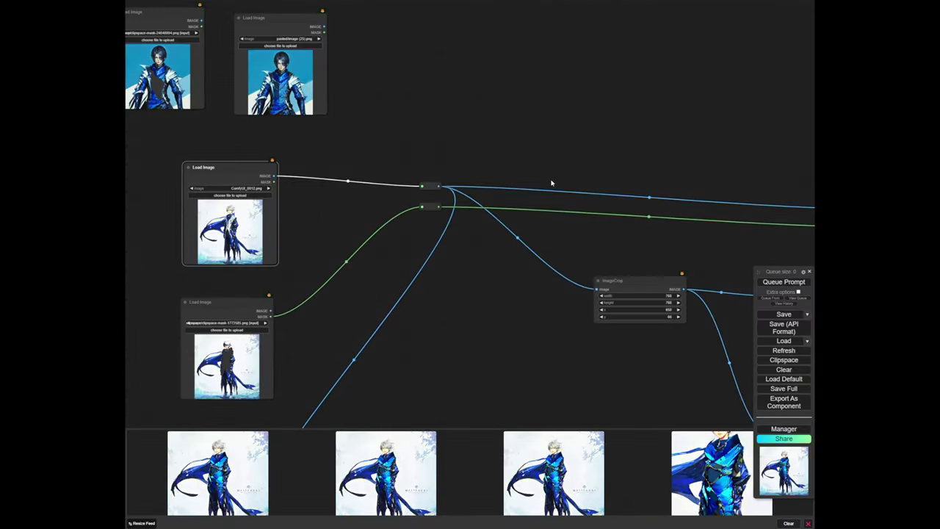
{"action": "scroll", "coordinate": [430, 116], "scroll_direction": "down", "scroll_amount": 3}
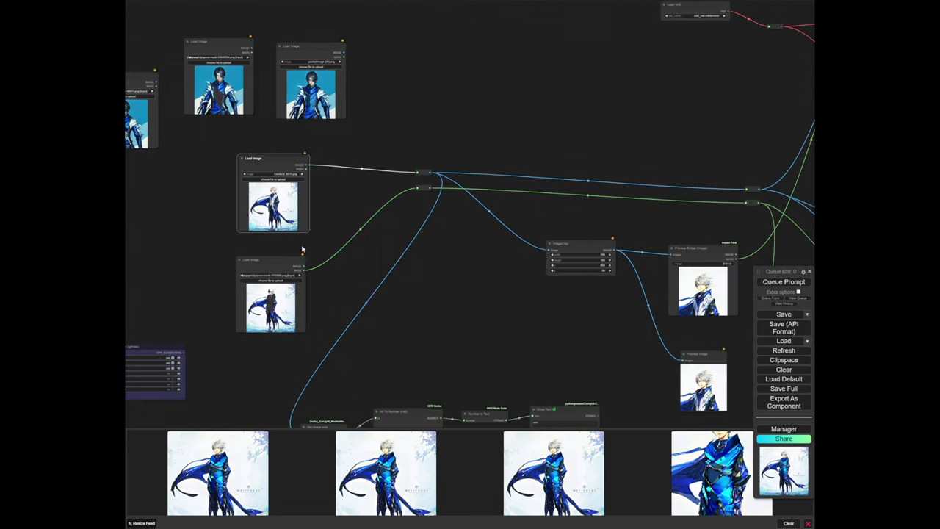
{"action": "scroll", "coordinate": [302, 249], "scroll_direction": "up", "scroll_amount": 5}
{"action": "scroll", "coordinate": [258, 268], "scroll_direction": "down", "scroll_amount": 6}
{"action": "left_click_drag", "start_coordinate": [335, 201], "coordinate": [267, 299]}
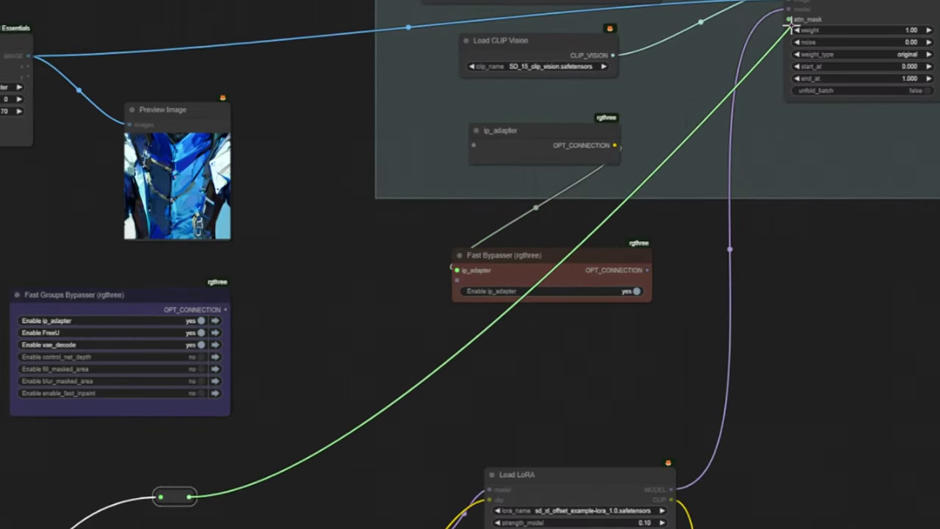
{"action": "left_click_drag", "start_coordinate": [791, 26], "coordinate": [789, 21]}
{"action": "left_click_drag", "start_coordinate": [175, 497], "coordinate": [540, 340]}
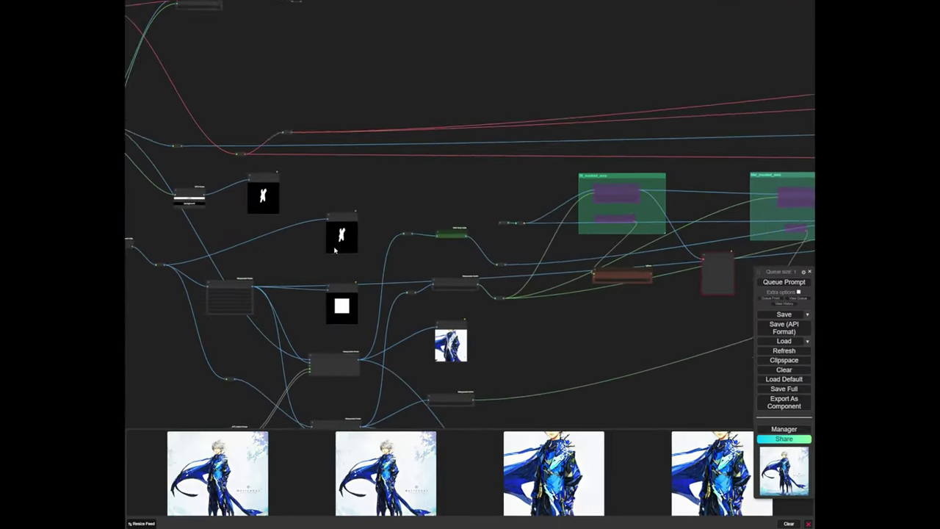
Trace the mask link from the masked Load Image node's MASK output up toward the ip_adapter group
{"action": "scroll", "coordinate": [228, 252], "scroll_direction": "up", "scroll_amount": 2}
{"action": "scroll", "coordinate": [228, 251], "scroll_direction": "down", "scroll_amount": 4}
{"action": "left_click_drag", "start_coordinate": [165, 239], "coordinate": [518, 228]}
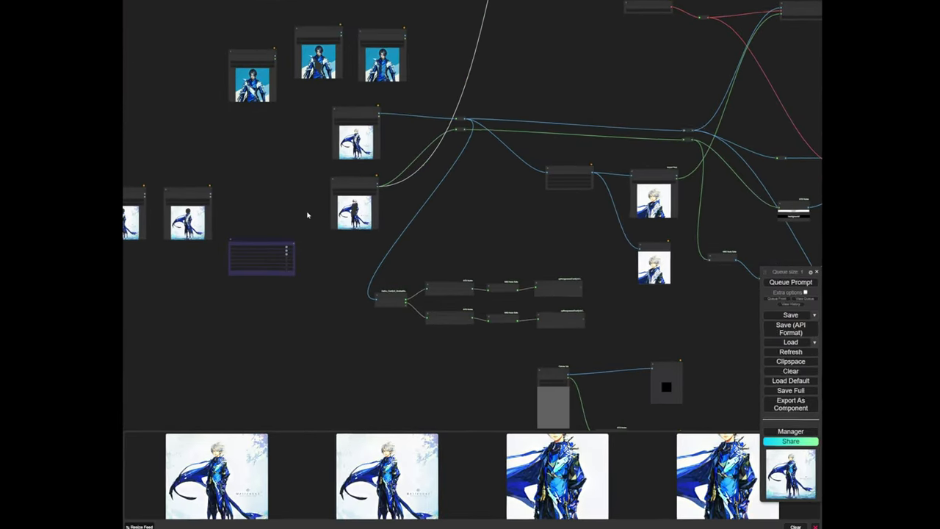
{"action": "scroll", "coordinate": [306, 214], "scroll_direction": "up", "scroll_amount": 5}
{"action": "left_click_drag", "start_coordinate": [367, 147], "coordinate": [316, 183]}
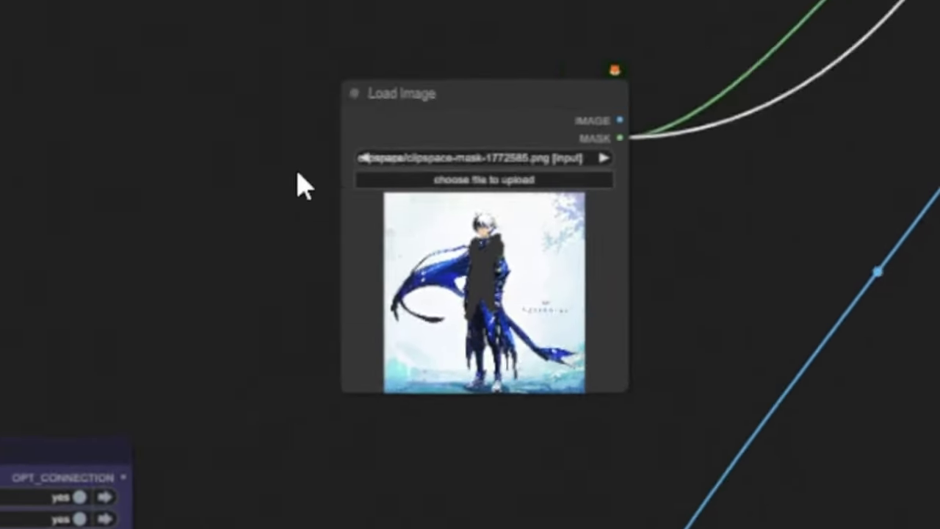
{"action": "left_click_drag", "start_coordinate": [630, 106], "coordinate": [637, 231]}
{"action": "scroll", "coordinate": [637, 230], "scroll_direction": "up", "scroll_amount": 4}
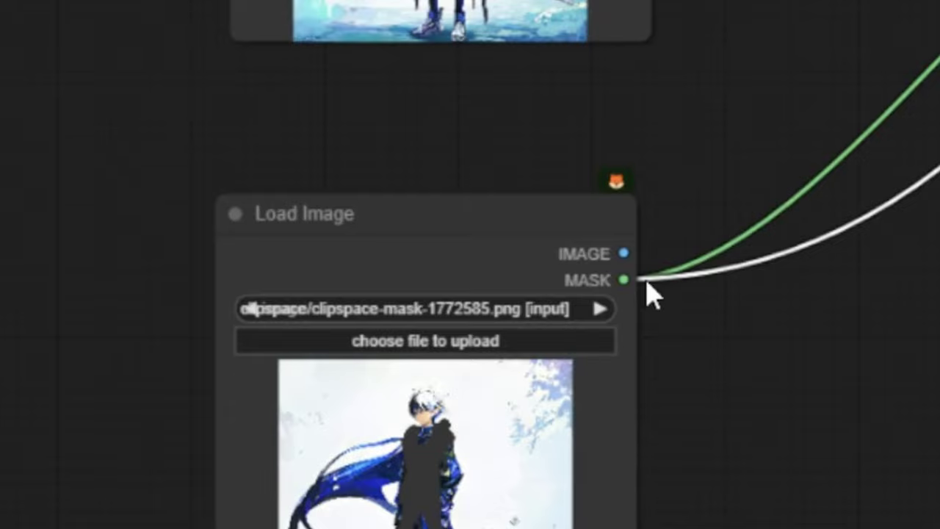
{"action": "scroll", "coordinate": [835, 69], "scroll_direction": "down", "scroll_amount": 8}
{"action": "left_click_drag", "start_coordinate": [835, 69], "coordinate": [426, 345]}
{"action": "left_click_drag", "start_coordinate": [476, 99], "coordinate": [343, 367]}
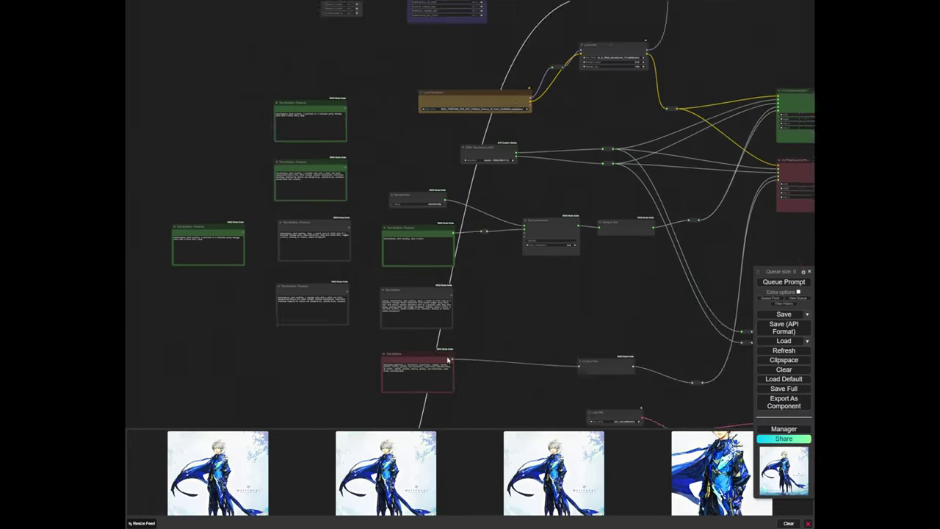
Reposition the reroute node on the attn_mask link slightly closer to the Fast Bypasser node below the ip_adapter group
{"action": "left_click_drag", "start_coordinate": [502, 107], "coordinate": [334, 395]}
{"action": "scroll", "coordinate": [381, 363], "scroll_direction": "up", "scroll_amount": 7}
{"action": "left_click_drag", "start_coordinate": [391, 371], "coordinate": [384, 376]}
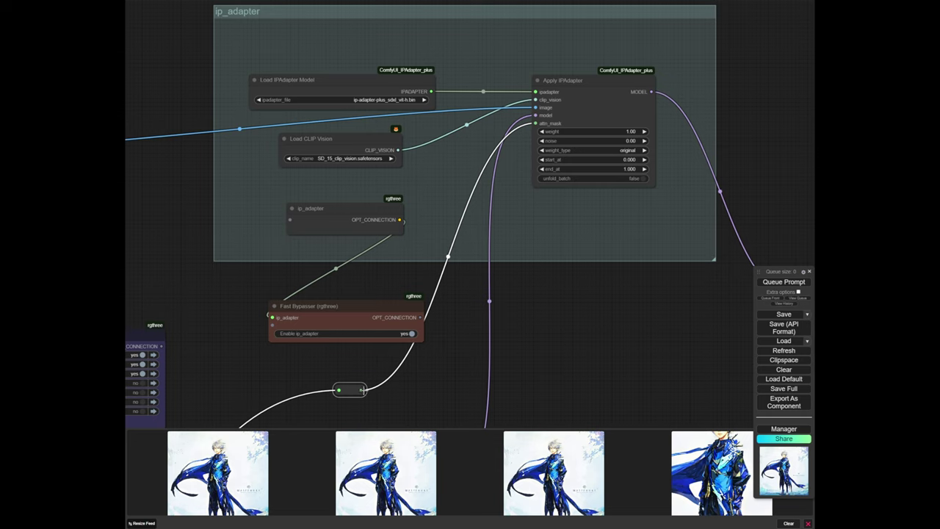
{"action": "scroll", "coordinate": [320, 521], "scroll_direction": "down", "scroll_amount": 3}
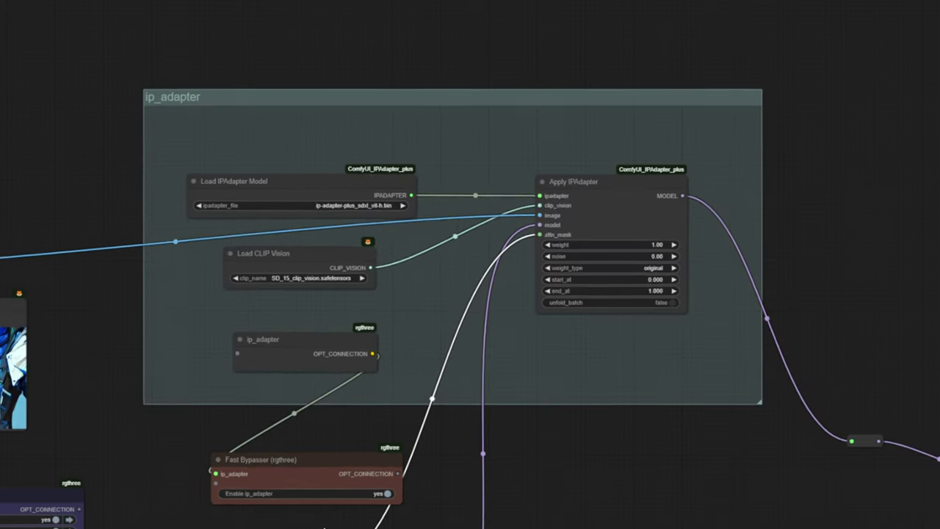
{"action": "left_click_drag", "start_coordinate": [321, 523], "coordinate": [321, 481]}
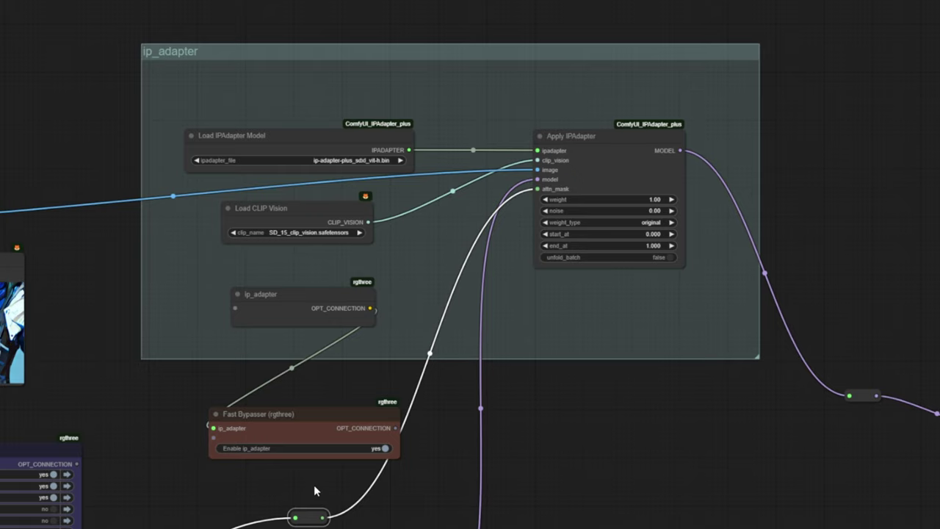
{"action": "left_click_drag", "start_coordinate": [306, 518], "coordinate": [319, 504]}
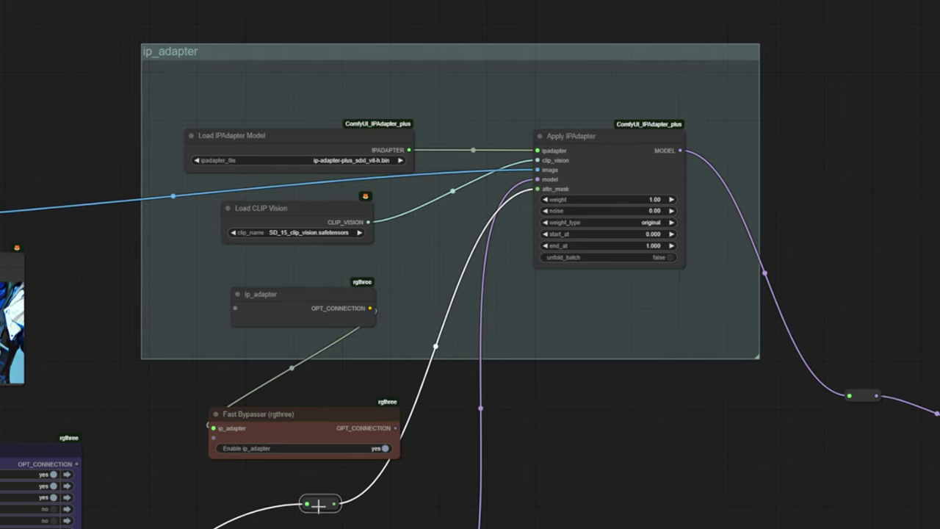
Trace the attention mask link back to its source Load Image node and examine the area masked on the character
{"action": "scroll", "coordinate": [321, 474], "scroll_direction": "down", "scroll_amount": 9}
{"action": "left_click_drag", "start_coordinate": [321, 470], "coordinate": [355, 145]}
{"action": "left_click_drag", "start_coordinate": [283, 206], "coordinate": [328, 85]}
{"action": "left_click_drag", "start_coordinate": [294, 359], "coordinate": [386, 103]}
{"action": "left_click_drag", "start_coordinate": [301, 375], "coordinate": [393, 110]}
{"action": "scroll", "coordinate": [308, 411], "scroll_direction": "up", "scroll_amount": 4}
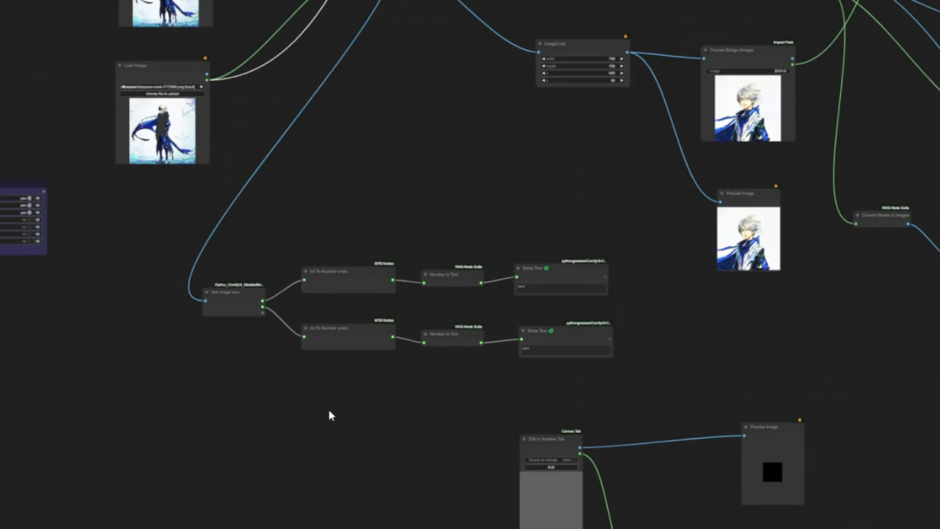
{"action": "left_click_drag", "start_coordinate": [255, 270], "coordinate": [279, 522]}
{"action": "scroll", "coordinate": [213, 359], "scroll_direction": "up", "scroll_amount": 5}
{"action": "left_click_drag", "start_coordinate": [178, 458], "coordinate": [207, 433]}
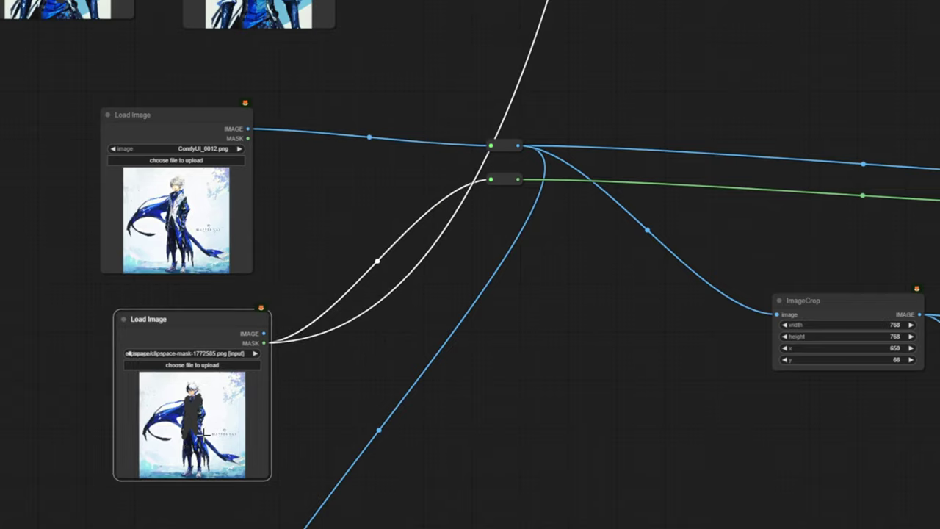
{"action": "scroll", "coordinate": [208, 432], "scroll_direction": "up", "scroll_amount": 3}
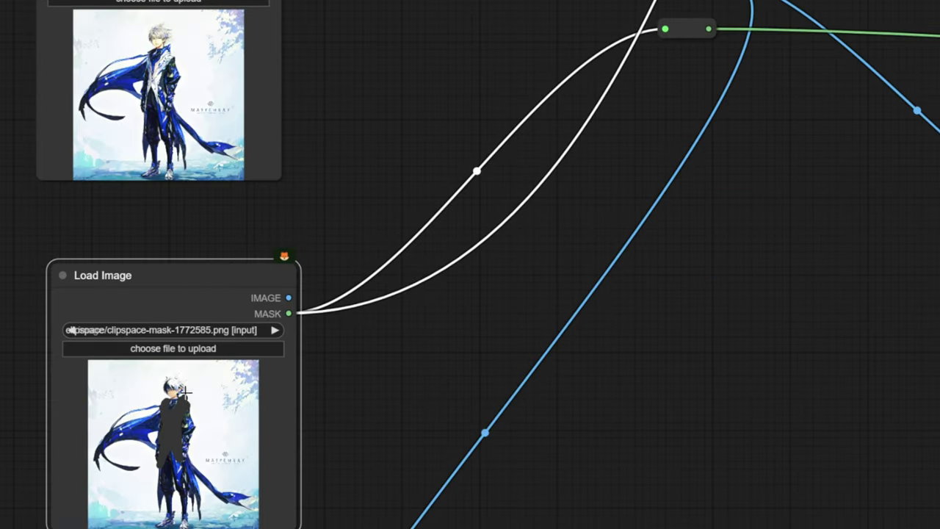
{"action": "scroll", "coordinate": [453, 409], "scroll_direction": "down", "scroll_amount": 6}
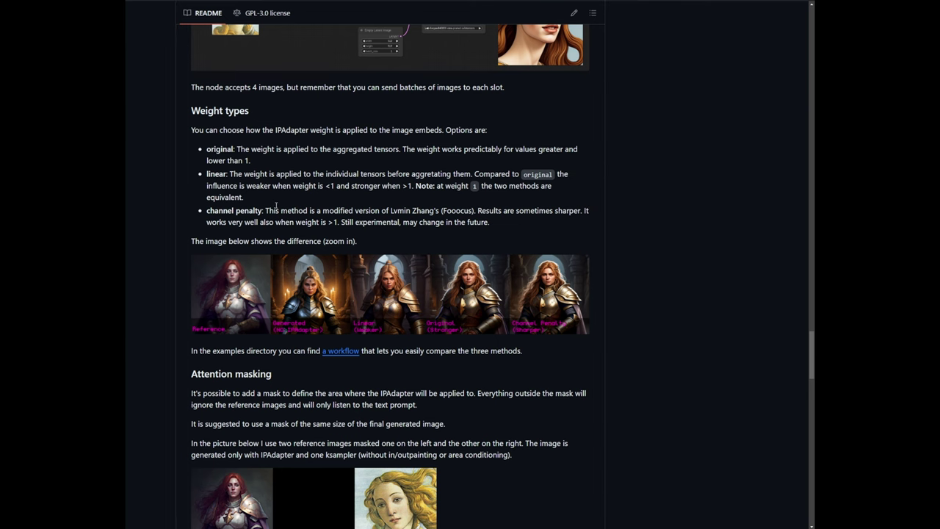
Switch to the IPAdapter README on GitHub and read its Attention masking section
{"action": "scroll", "coordinate": [244, 398], "scroll_direction": "down", "scroll_amount": 2}
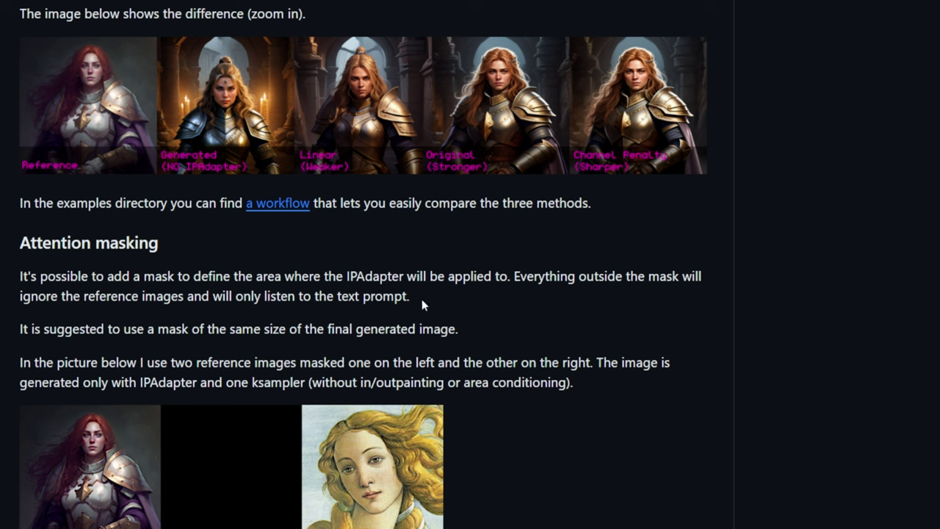
{"action": "scroll", "coordinate": [414, 305], "scroll_direction": "down", "scroll_amount": 3}
{"action": "left_click_drag", "start_coordinate": [34, 58], "coordinate": [207, 68]}
{"action": "left_click", "coordinate": [115, 96]}
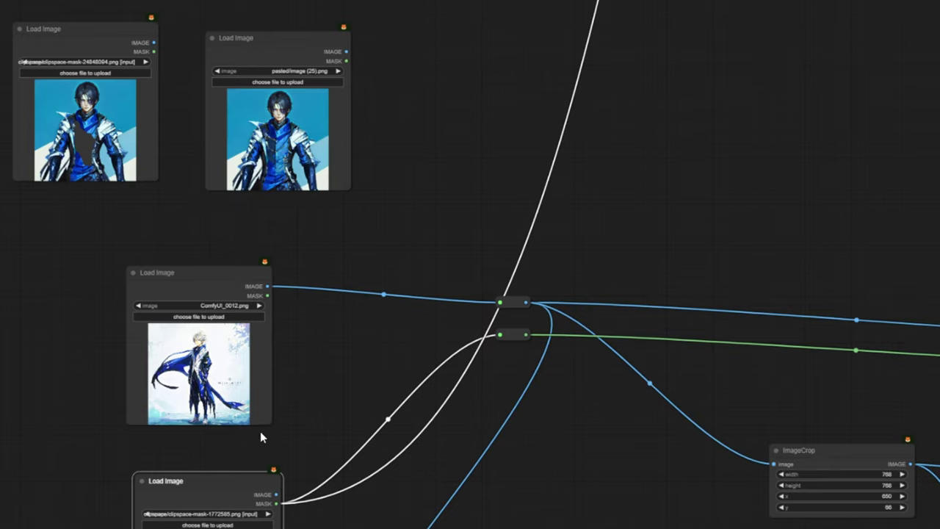
Follow the mask connection from the masked Load Image node up to Apply IPAdapter and inspect the nearby outfit crop
{"action": "scroll", "coordinate": [260, 437], "scroll_direction": "down", "scroll_amount": 3}
{"action": "scroll", "coordinate": [176, 447], "scroll_direction": "up", "scroll_amount": 4}
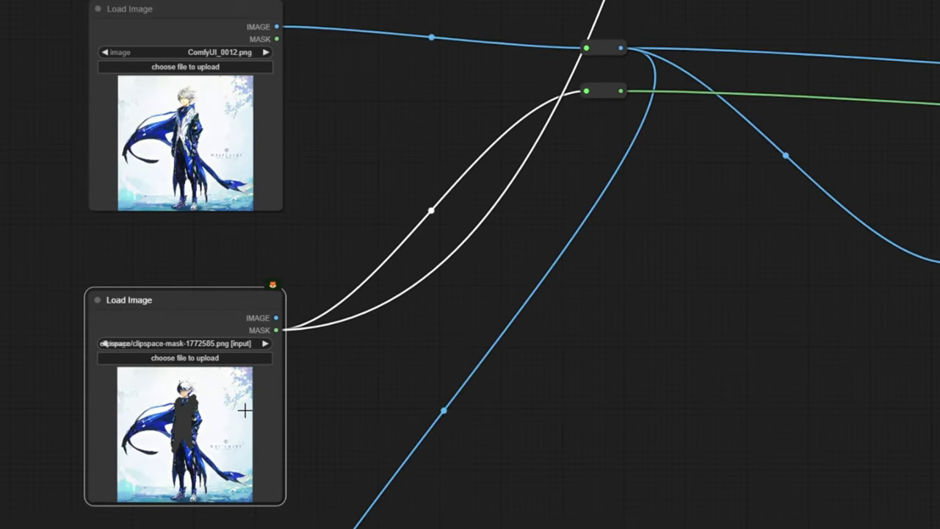
{"action": "scroll", "coordinate": [265, 346], "scroll_direction": "up", "scroll_amount": 2}
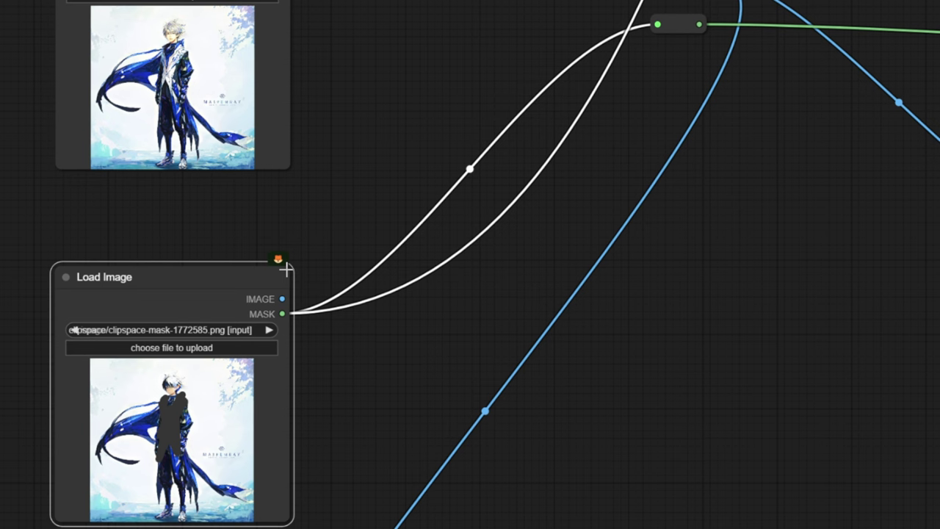
{"action": "scroll", "coordinate": [267, 183], "scroll_direction": "down", "scroll_amount": 5}
{"action": "scroll", "coordinate": [418, 5], "scroll_direction": "down", "scroll_amount": 7}
{"action": "left_click_drag", "start_coordinate": [735, 470], "coordinate": [424, 360]}
{"action": "left_click_drag", "start_coordinate": [582, 9], "coordinate": [423, 254]}
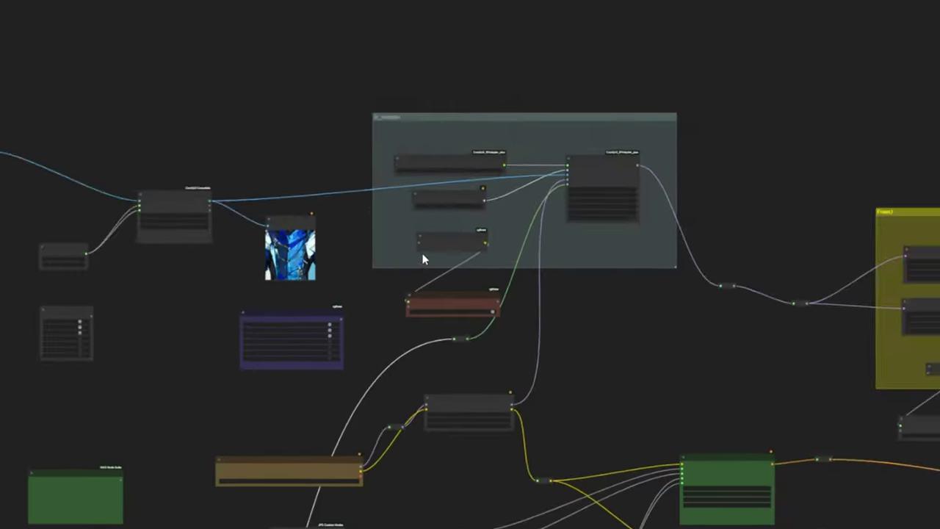
{"action": "scroll", "coordinate": [496, 209], "scroll_direction": "up", "scroll_amount": 10}
{"action": "left_click_drag", "start_coordinate": [67, 342], "coordinate": [403, 277]}
{"action": "scroll", "coordinate": [298, 235], "scroll_direction": "down", "scroll_amount": 10}
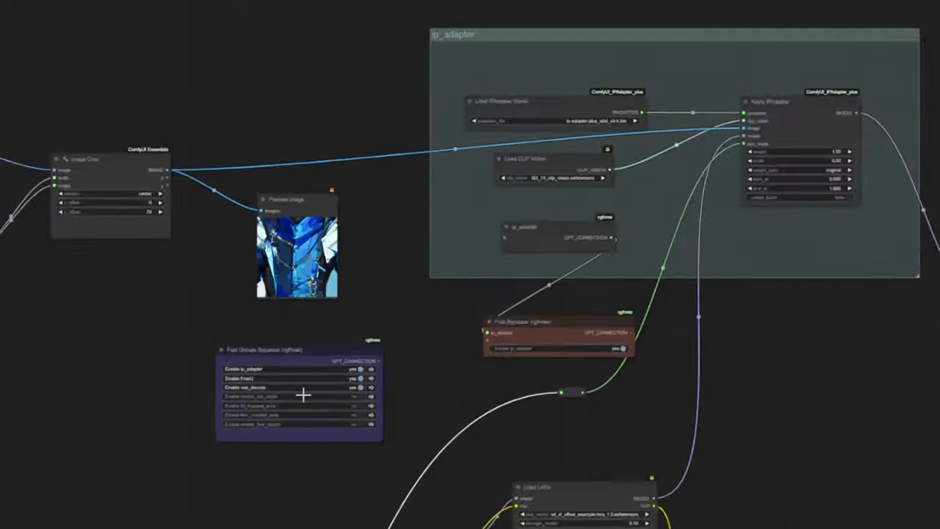
Return to the Load Image node with the clipspace mask and inspect the masked torso up close
{"action": "left_click_drag", "start_coordinate": [294, 503], "coordinate": [338, 81]}
{"action": "scroll", "coordinate": [169, 353], "scroll_direction": "up", "scroll_amount": 10}
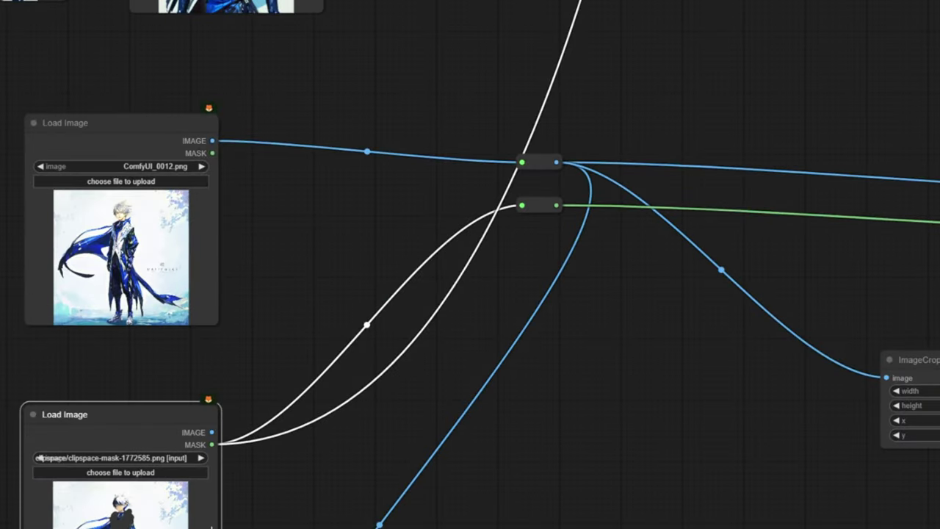
{"action": "left_click_drag", "start_coordinate": [336, 423], "coordinate": [376, 275]}
{"action": "scroll", "coordinate": [197, 412], "scroll_direction": "up", "scroll_amount": 8}
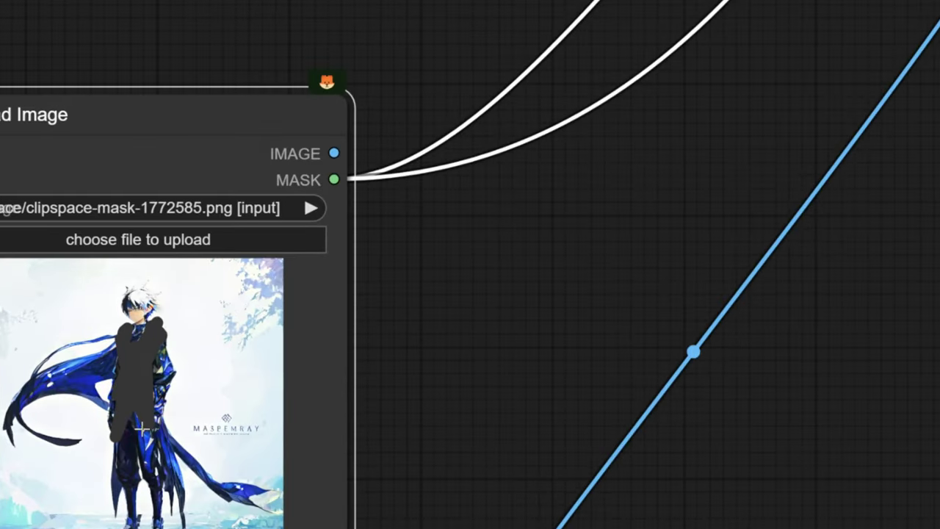
Inspect the KSampler's live preview during generation and open the first result in the image feed at full size
{"action": "scroll", "coordinate": [707, 264], "scroll_direction": "down", "scroll_amount": 10}
{"action": "left_click_drag", "start_coordinate": [917, 203], "coordinate": [110, 239]}
{"action": "scroll", "coordinate": [738, 209], "scroll_direction": "down", "scroll_amount": 8}
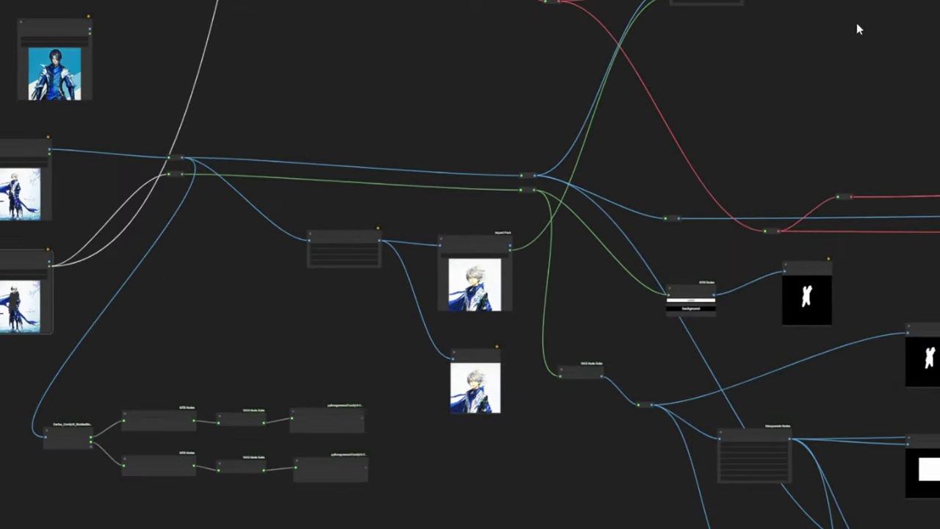
{"action": "left_click_drag", "start_coordinate": [870, 30], "coordinate": [15, 199]}
{"action": "left_click_drag", "start_coordinate": [892, 85], "coordinate": [45, 248]}
{"action": "scroll", "coordinate": [771, 360], "scroll_direction": "down", "scroll_amount": 5}
{"action": "left_click_drag", "start_coordinate": [789, 378], "coordinate": [336, 182]}
{"action": "scroll", "coordinate": [866, 115], "scroll_direction": "up", "scroll_amount": 4}
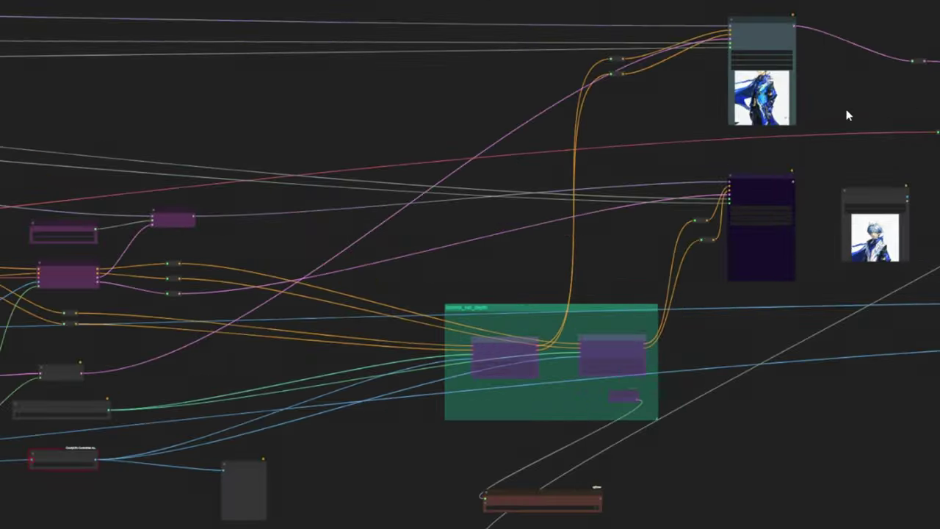
{"action": "scroll", "coordinate": [847, 116], "scroll_direction": "up", "scroll_amount": 5}
{"action": "scroll", "coordinate": [616, 117], "scroll_direction": "up", "scroll_amount": 2}
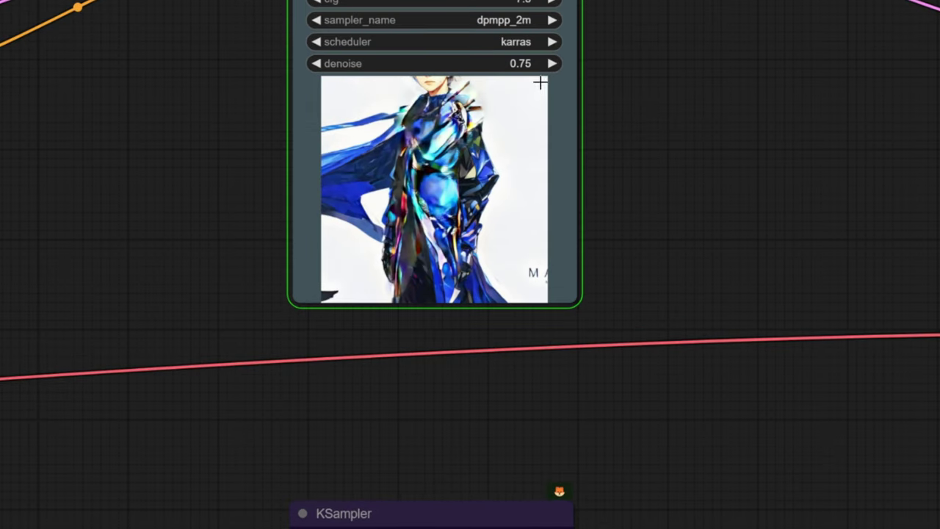
{"action": "scroll", "coordinate": [429, 102], "scroll_direction": "up", "scroll_amount": 4}
{"action": "scroll", "coordinate": [424, 220], "scroll_direction": "down", "scroll_amount": 1}
{"action": "left_click_drag", "start_coordinate": [726, 150], "coordinate": [756, 185]}
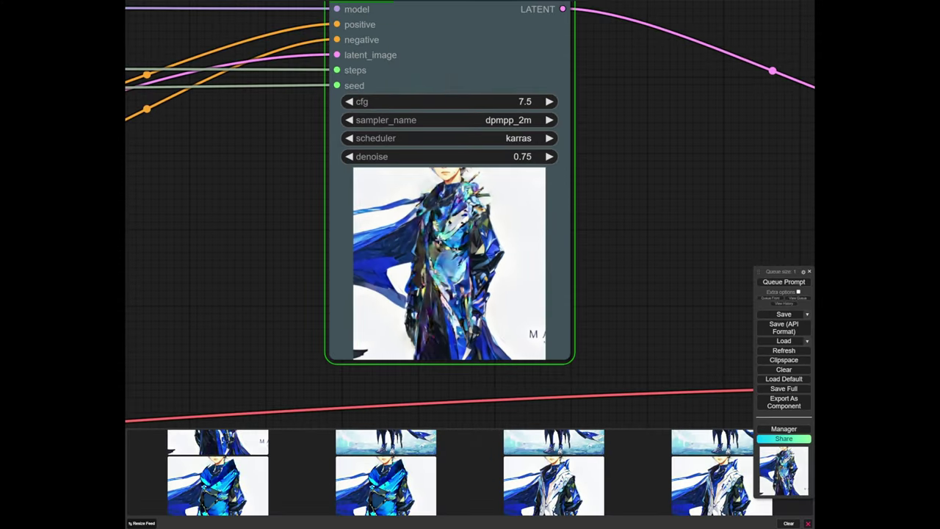
{"action": "scroll", "coordinate": [754, 212], "scroll_direction": "down", "scroll_amount": 1}
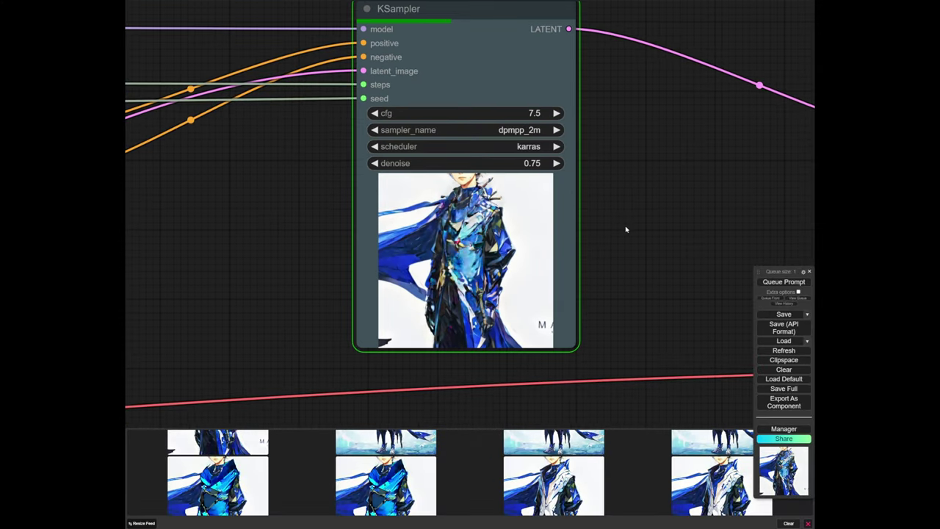
{"action": "left_click_drag", "start_coordinate": [625, 228], "coordinate": [596, 243]}
{"action": "left_click", "coordinate": [218, 474]}
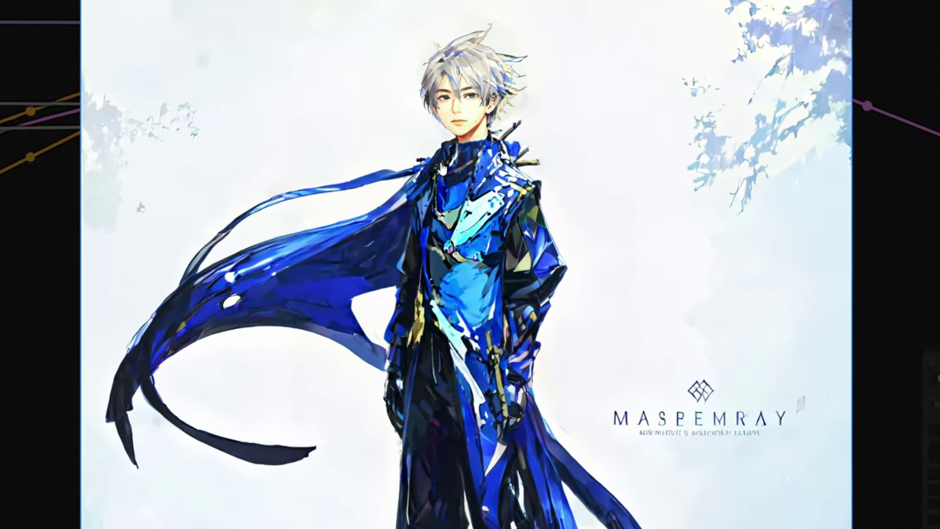
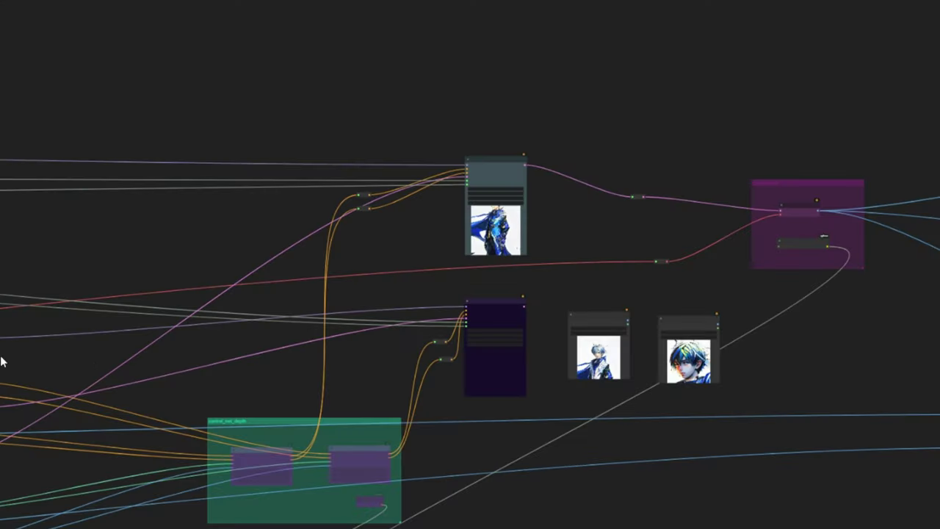
Examine the outfit reference pictures of the blond man in a white coat in the stacked Load Image nodes
{"action": "scroll", "coordinate": [489, 267], "scroll_direction": "up", "scroll_amount": 3}
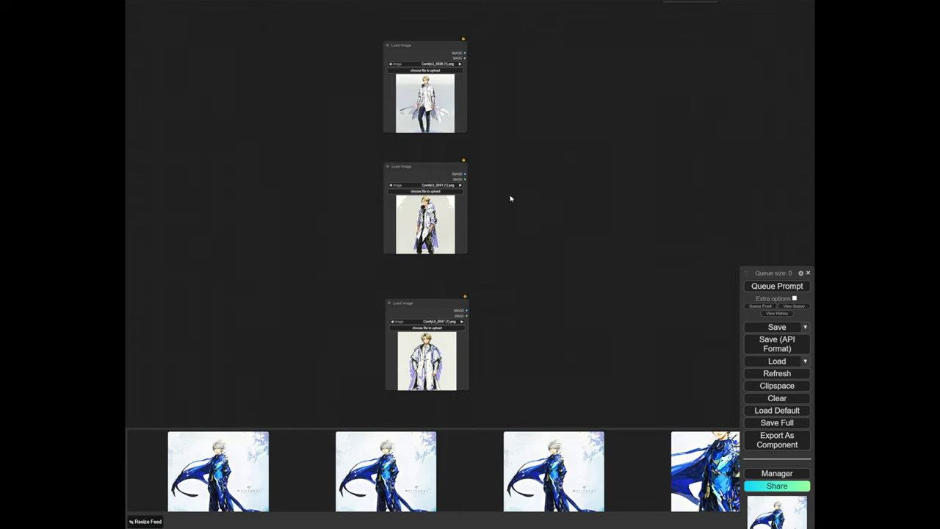
{"action": "scroll", "coordinate": [514, 79], "scroll_direction": "up", "scroll_amount": 5}
{"action": "left_click_drag", "start_coordinate": [515, 92], "coordinate": [517, 237]}
{"action": "scroll", "coordinate": [402, 220], "scroll_direction": "up", "scroll_amount": 9}
{"action": "left_click_drag", "start_coordinate": [381, 260], "coordinate": [387, 252]}
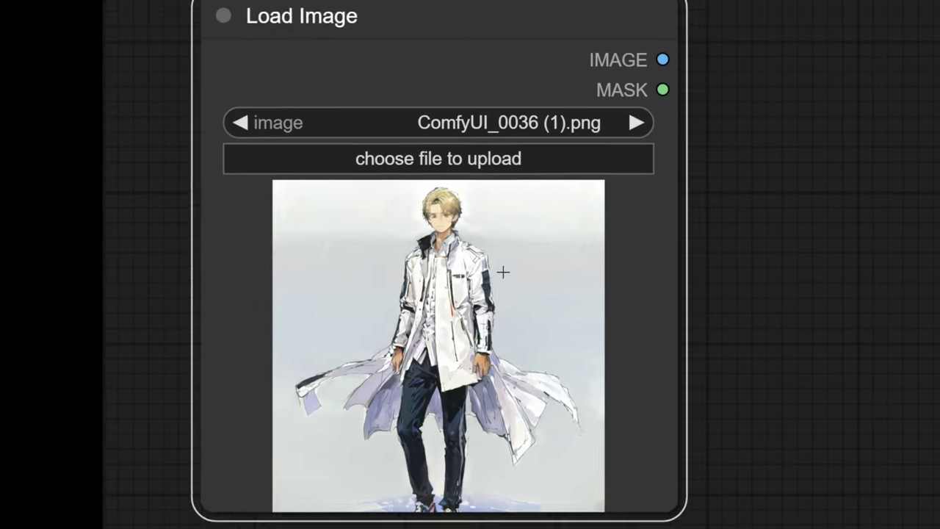
{"action": "left_click_drag", "start_coordinate": [503, 272], "coordinate": [510, 245]}
{"action": "scroll", "coordinate": [815, 403], "scroll_direction": "down", "scroll_amount": 3}
{"action": "left_click_drag", "start_coordinate": [815, 403], "coordinate": [694, 2]}
{"action": "scroll", "coordinate": [455, 158], "scroll_direction": "up", "scroll_amount": 4}
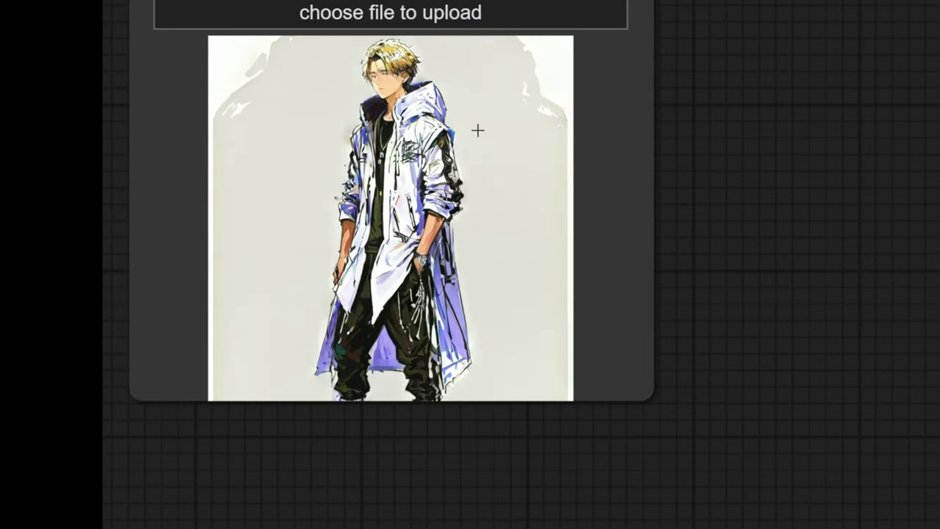
{"action": "scroll", "coordinate": [754, 178], "scroll_direction": "down", "scroll_amount": 6}
{"action": "left_click_drag", "start_coordinate": [658, 504], "coordinate": [575, 173]}
{"action": "scroll", "coordinate": [523, 338], "scroll_direction": "up", "scroll_amount": 2}
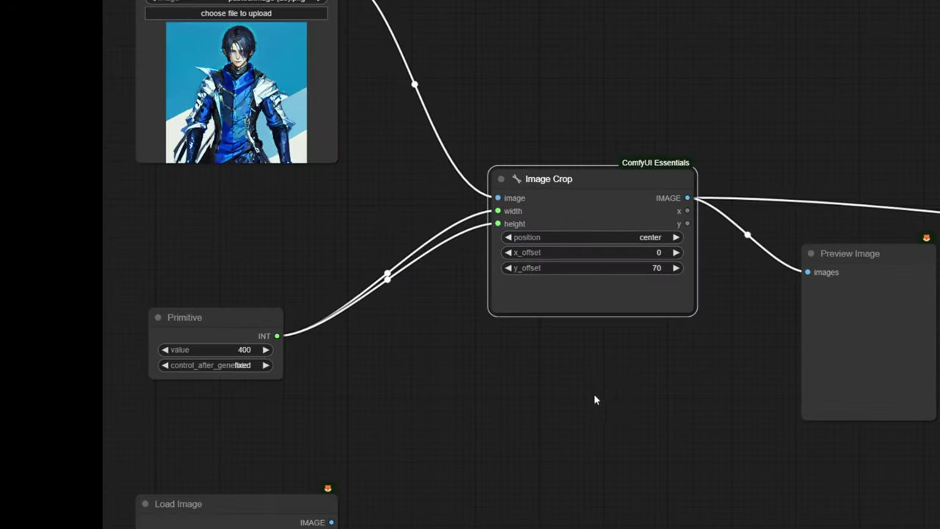
Inspect the Image Crop setup and compare the three cropped white coat images in their Preview Image nodes
{"action": "left_click_drag", "start_coordinate": [598, 224], "coordinate": [587, 192]}
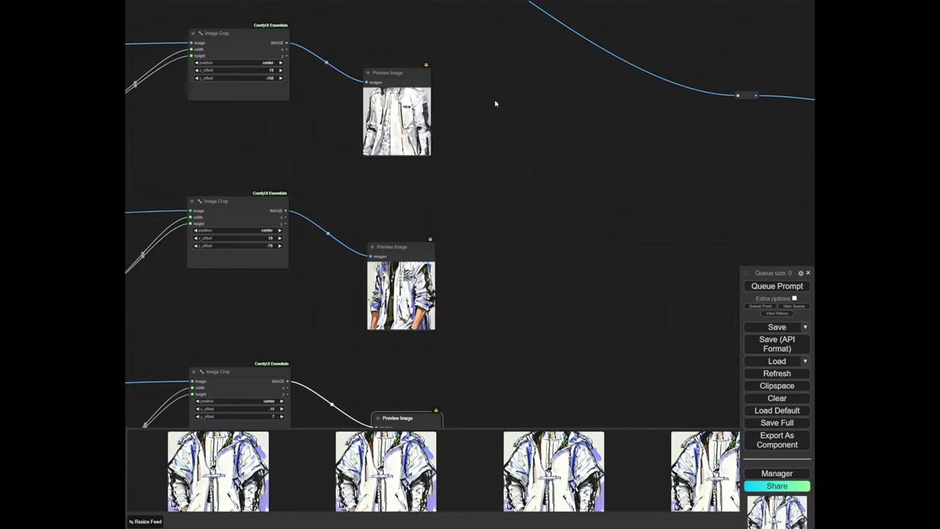
{"action": "left_click_drag", "start_coordinate": [488, 101], "coordinate": [484, 157]}
{"action": "scroll", "coordinate": [407, 151], "scroll_direction": "up", "scroll_amount": 11}
{"action": "scroll", "coordinate": [387, 254], "scroll_direction": "down", "scroll_amount": 6}
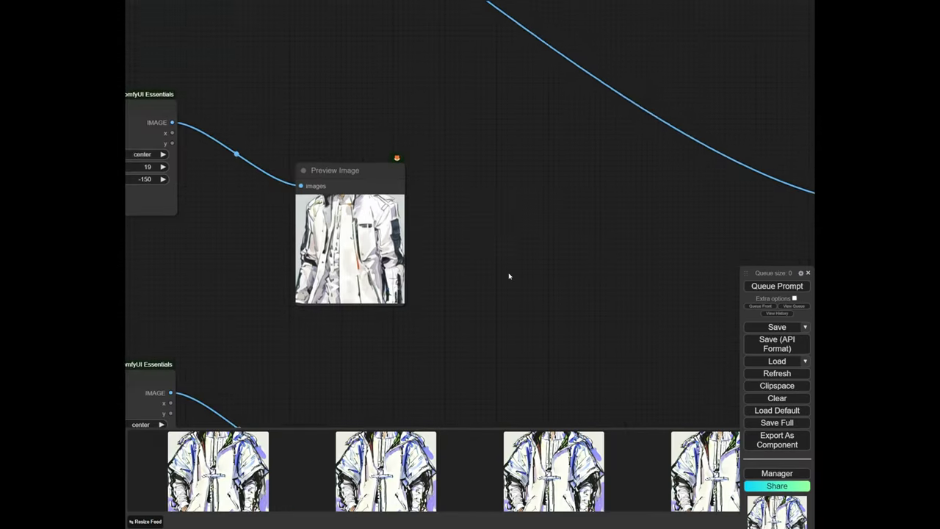
{"action": "left_click_drag", "start_coordinate": [507, 301], "coordinate": [530, 4]}
{"action": "scroll", "coordinate": [385, 241], "scroll_direction": "up", "scroll_amount": 6}
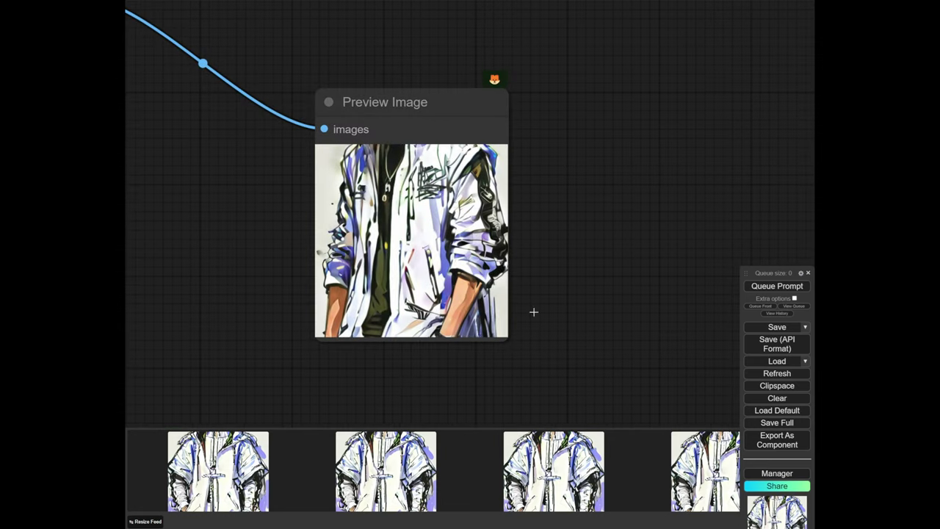
{"action": "scroll", "coordinate": [533, 304], "scroll_direction": "down", "scroll_amount": 5}
{"action": "left_click_drag", "start_coordinate": [532, 263], "coordinate": [518, 43]}
{"action": "scroll", "coordinate": [528, 295], "scroll_direction": "up", "scroll_amount": 3}
{"action": "left_click_drag", "start_coordinate": [528, 295], "coordinate": [510, 201]}
{"action": "scroll", "coordinate": [360, 208], "scroll_direction": "up", "scroll_amount": 4}
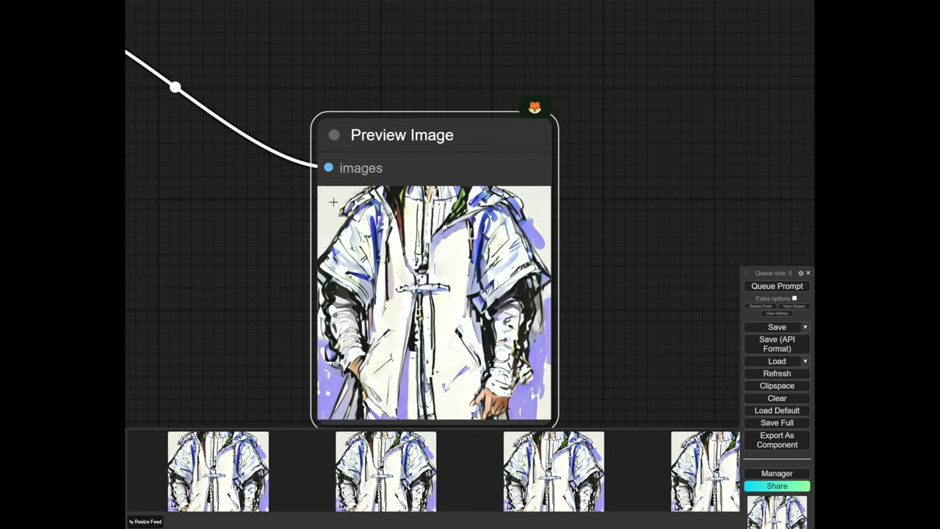
{"action": "scroll", "coordinate": [610, 193], "scroll_direction": "down", "scroll_amount": 6}
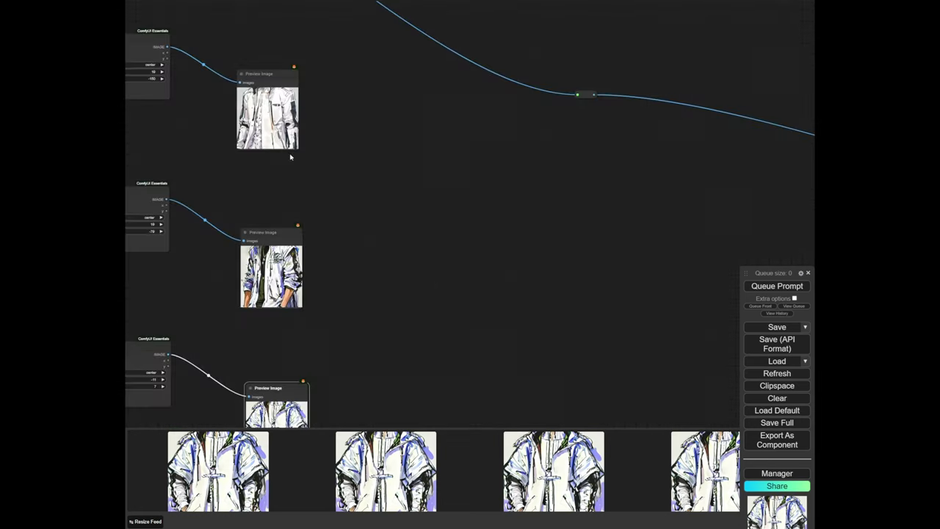
Add a Batch Images node in the empty space beside the cropped coat previews, searching for it with "imageba"
{"action": "scroll", "coordinate": [557, 220], "scroll_direction": "down", "scroll_amount": 3}
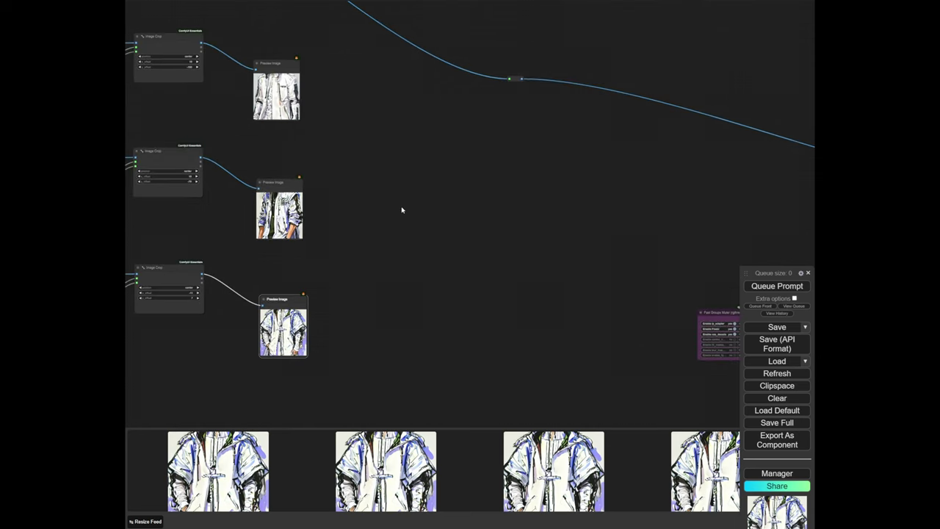
{"action": "double_click", "coordinate": [375, 210]}
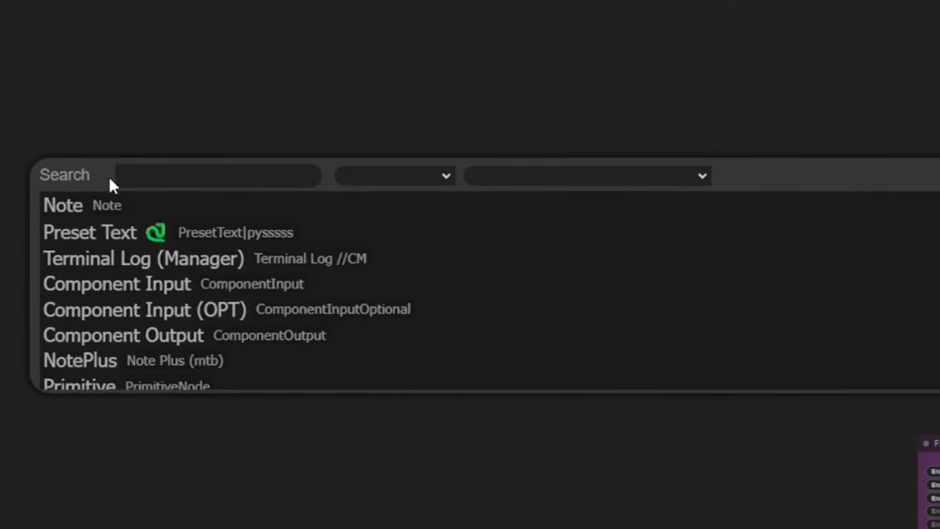
{"action": "type", "text": "imageba"}
{"action": "key", "text": "Return"}
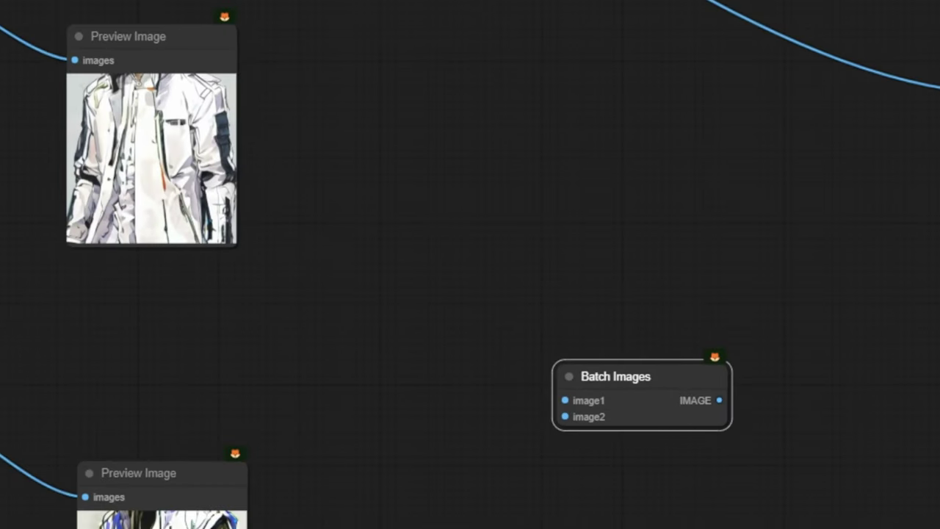
Connect the first Image Crop's image output to the reroute that feeds the IPAdapter, placing its Preview Image node just below
{"action": "left_click_drag", "start_coordinate": [262, 111], "coordinate": [748, 168]}
{"action": "left_click_drag", "start_coordinate": [387, 152], "coordinate": [390, 189]}
{"action": "scroll", "coordinate": [567, 240], "scroll_direction": "down", "scroll_amount": 2}
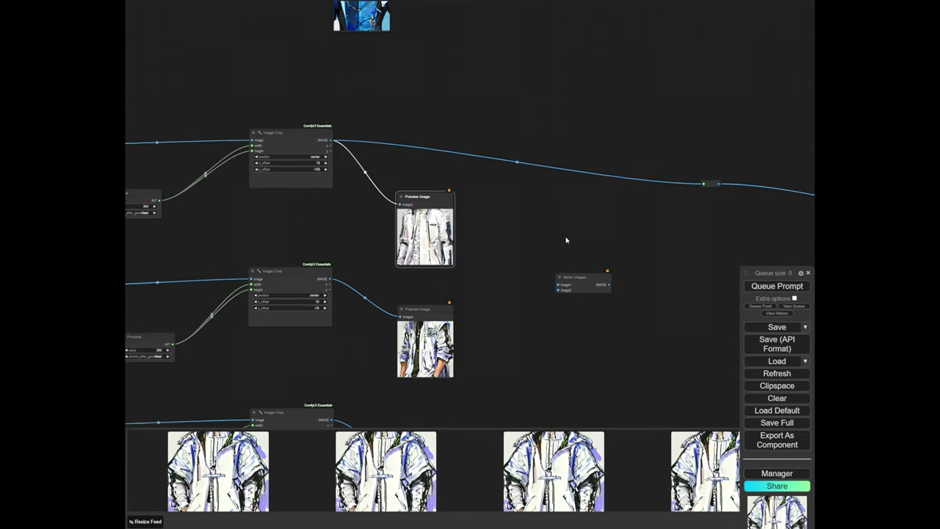
{"action": "scroll", "coordinate": [566, 240], "scroll_direction": "down", "scroll_amount": 3}
Open the first result in the image feed at full size to check the outfit generated from the first coat crop
{"action": "left_click_drag", "start_coordinate": [559, 241], "coordinate": [198, 101]}
{"action": "scroll", "coordinate": [198, 101], "scroll_direction": "down", "scroll_amount": 4}
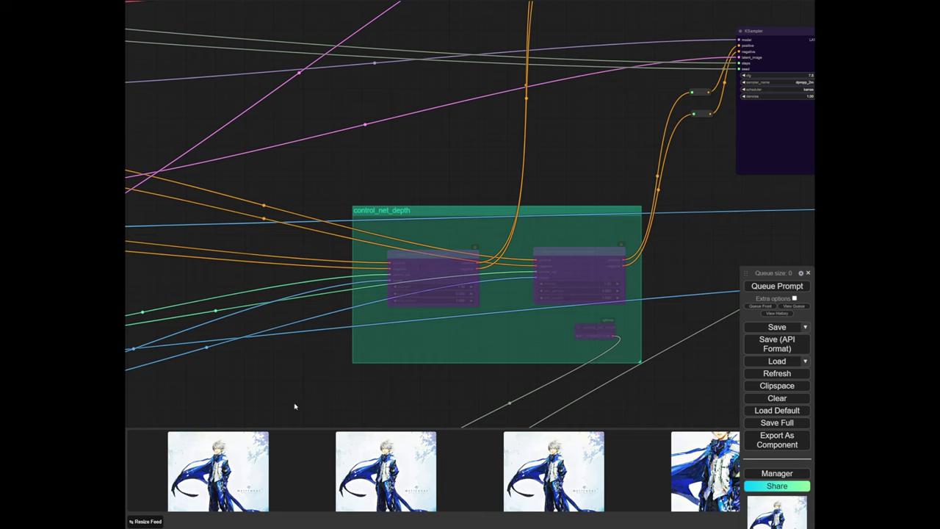
{"action": "left_click", "coordinate": [243, 466]}
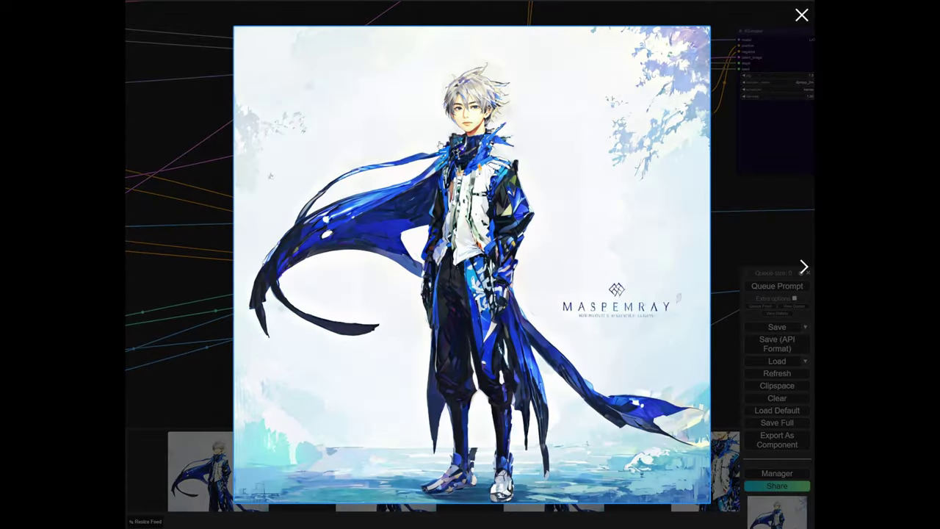
{"action": "left_click", "coordinate": [256, 274]}
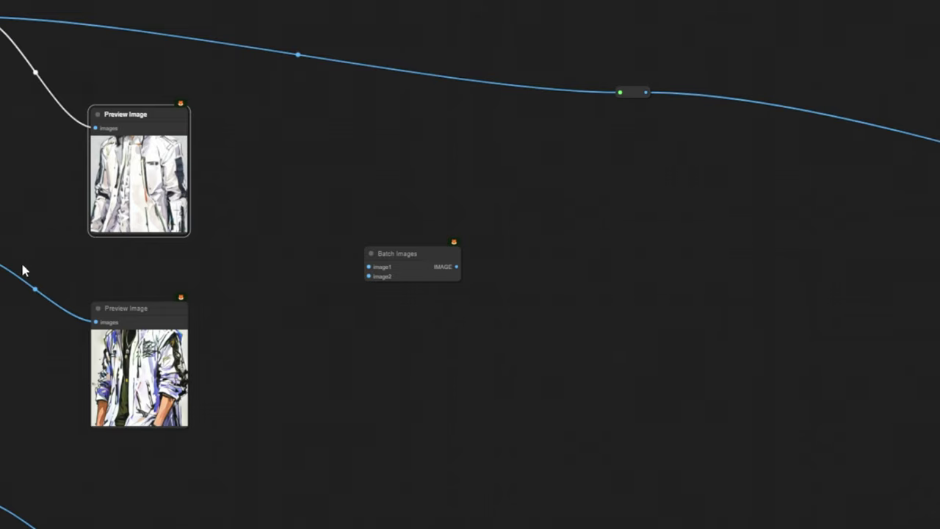
Feed the second coat crop, followed by the third, into the IPAdapter's reroute and view each generated result
{"action": "left_click_drag", "start_coordinate": [0, 246], "coordinate": [620, 92]}
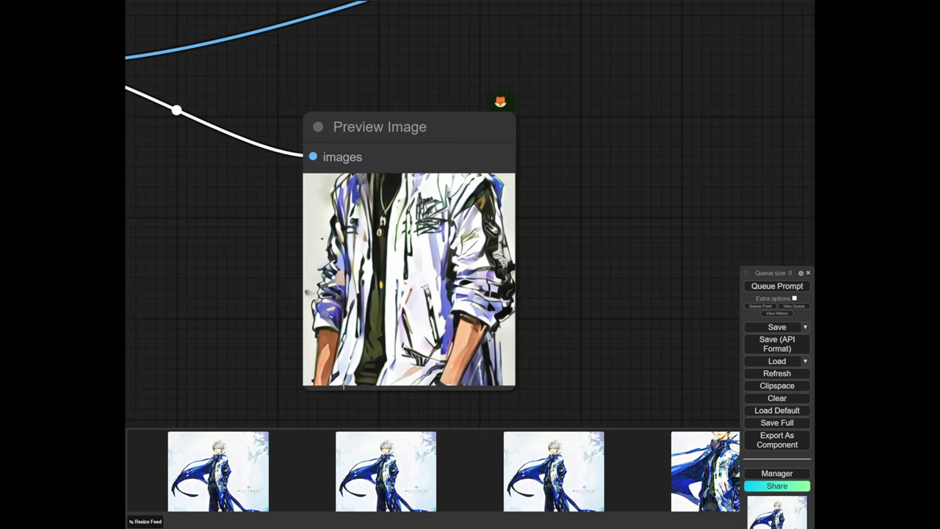
{"action": "left_click", "coordinate": [238, 461]}
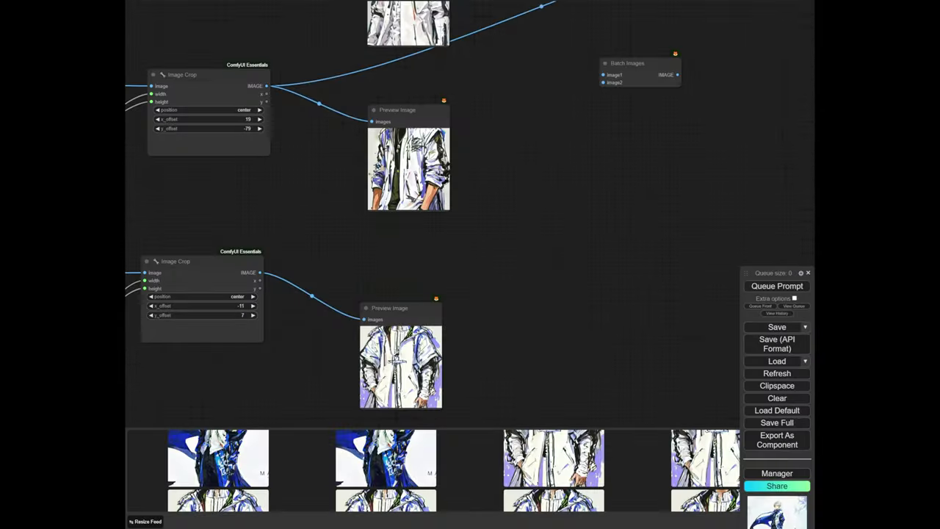
{"action": "scroll", "coordinate": [342, 368], "scroll_direction": "down", "scroll_amount": 6}
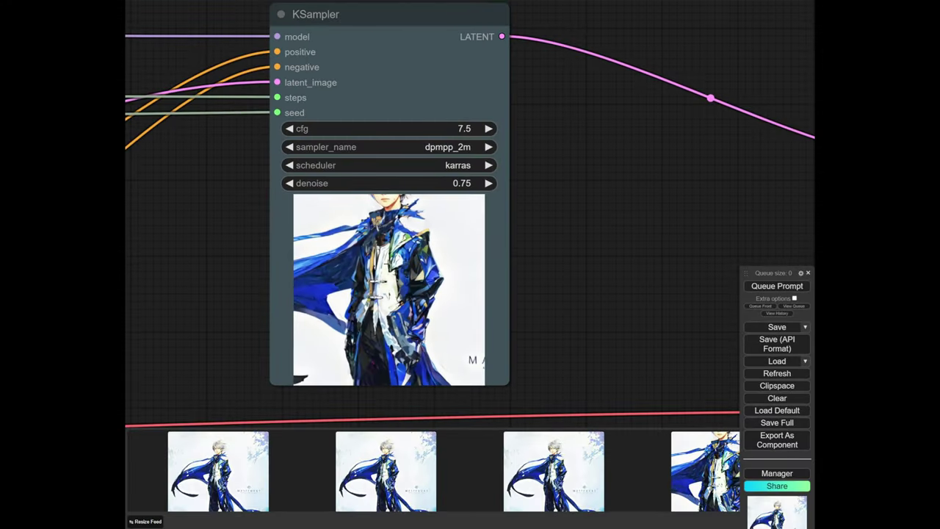
{"action": "left_click", "coordinate": [235, 444]}
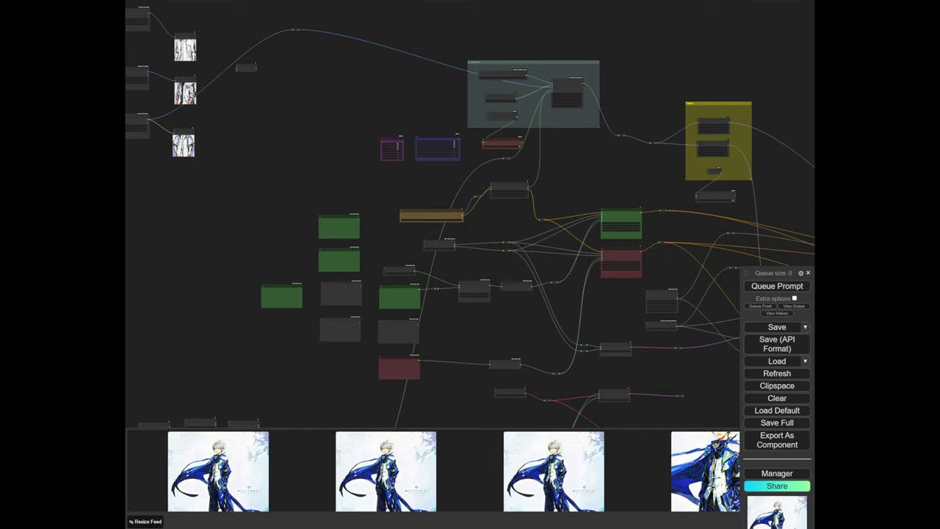
Disable the ip_adapter group in the Fast Groups Bypasser and check the KSampler preview of the new run
{"action": "left_click_drag", "start_coordinate": [132, 69], "coordinate": [268, 133]}
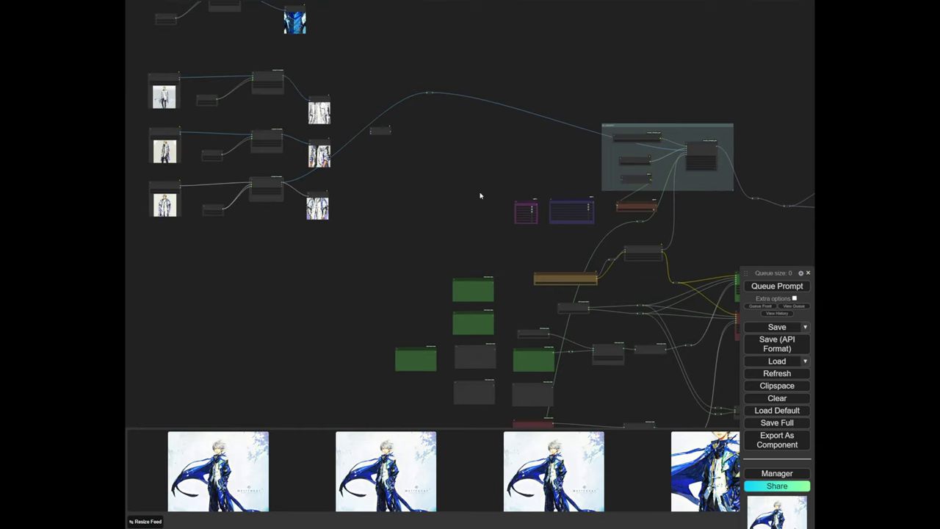
{"action": "left_click_drag", "start_coordinate": [481, 196], "coordinate": [294, 184]}
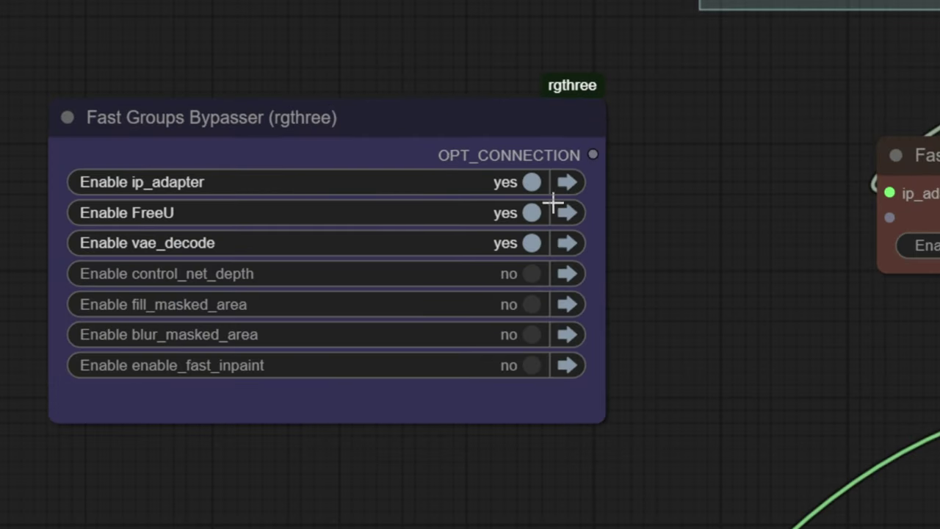
{"action": "left_click", "coordinate": [592, 208]}
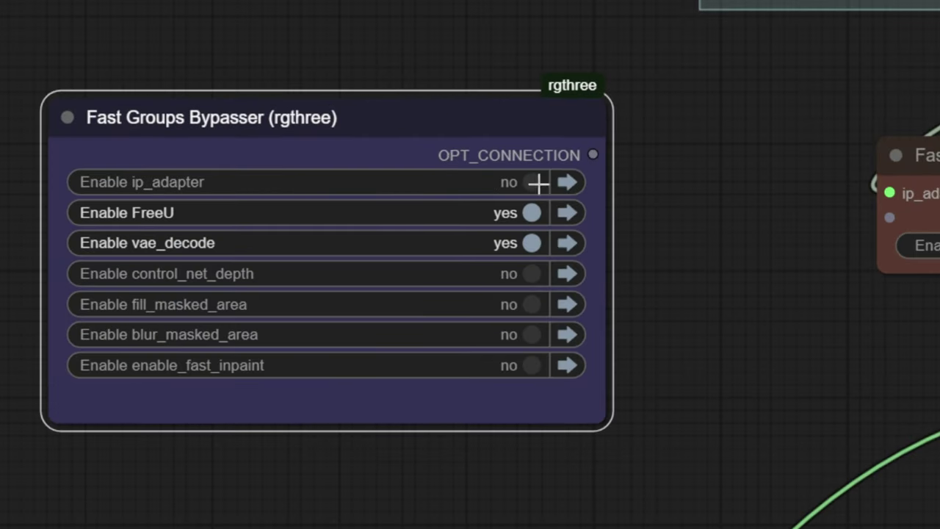
{"action": "left_click_drag", "start_coordinate": [362, 166], "coordinate": [371, 177]}
{"action": "left_click_drag", "start_coordinate": [296, 144], "coordinate": [277, 139]}
{"action": "scroll", "coordinate": [583, 224], "scroll_direction": "down", "scroll_amount": 10}
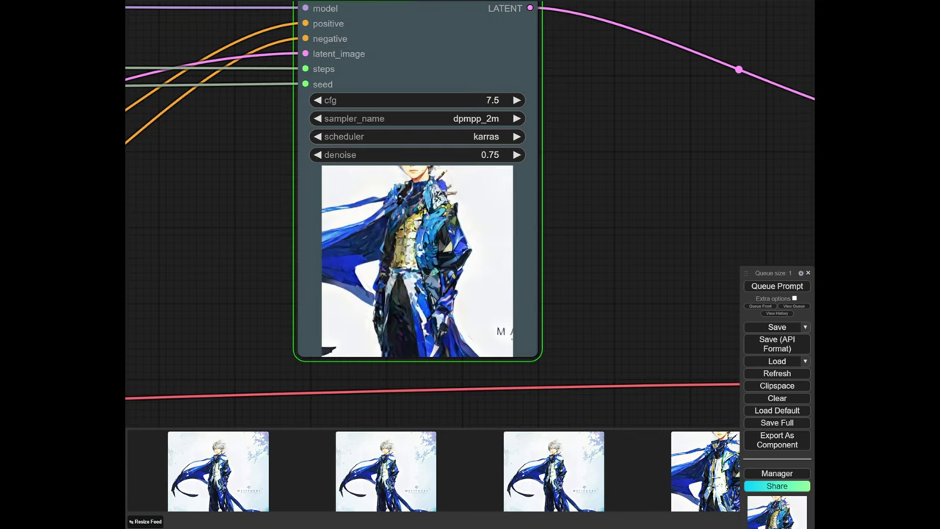
Follow the workflow to the final blending nodes and open the first image feed result, generated without the IPAdapter, at full size
{"action": "scroll", "coordinate": [371, 119], "scroll_direction": "down", "scroll_amount": 10}
{"action": "scroll", "coordinate": [436, 171], "scroll_direction": "down", "scroll_amount": 6}
{"action": "left_click_drag", "start_coordinate": [652, 237], "coordinate": [315, 129]}
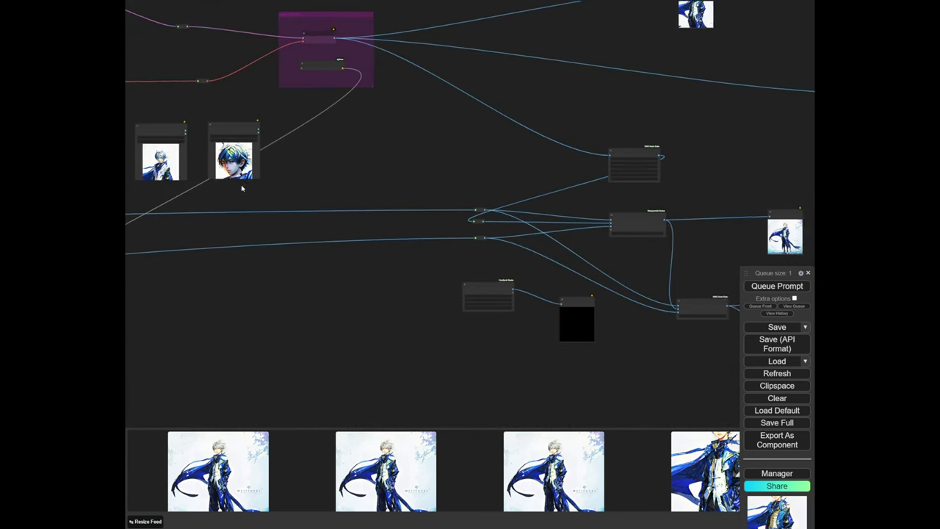
{"action": "scroll", "coordinate": [240, 321], "scroll_direction": "up", "scroll_amount": 10}
{"action": "left_click_drag", "start_coordinate": [705, 288], "coordinate": [249, 316]}
{"action": "left_click_drag", "start_coordinate": [366, 249], "coordinate": [480, 193]}
{"action": "left_click", "coordinate": [255, 471]}
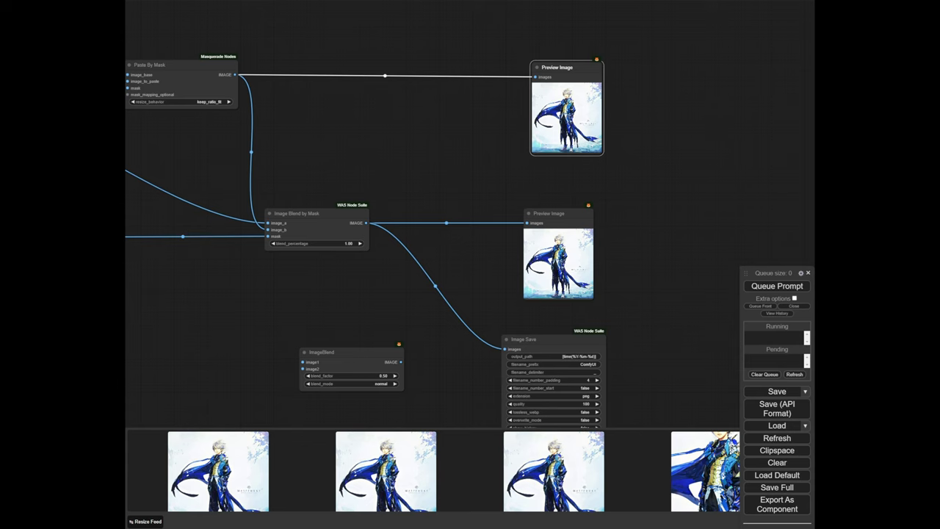
Trace the mask input of Image Blend by Mask back to the Mask To Region node and examine its white square preview
{"action": "scroll", "coordinate": [255, 277], "scroll_direction": "down", "scroll_amount": 5}
{"action": "left_click_drag", "start_coordinate": [250, 285], "coordinate": [504, 261]}
{"action": "scroll", "coordinate": [498, 221], "scroll_direction": "up", "scroll_amount": 6}
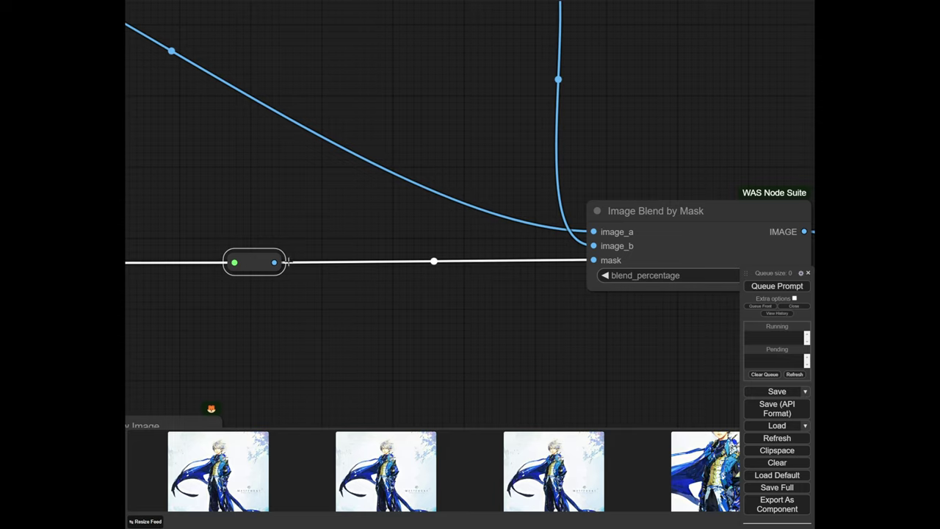
{"action": "left_click_drag", "start_coordinate": [636, 217], "coordinate": [609, 217]}
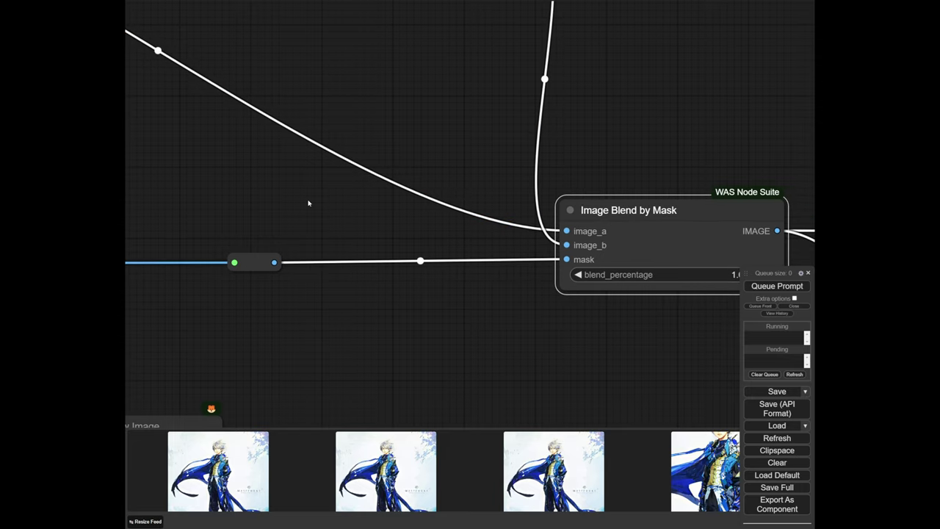
{"action": "scroll", "coordinate": [308, 203], "scroll_direction": "down", "scroll_amount": 12}
{"action": "left_click_drag", "start_coordinate": [241, 201], "coordinate": [660, 164]}
{"action": "left_click_drag", "start_coordinate": [281, 227], "coordinate": [575, 243]}
{"action": "left_click_drag", "start_coordinate": [254, 246], "coordinate": [642, 236]}
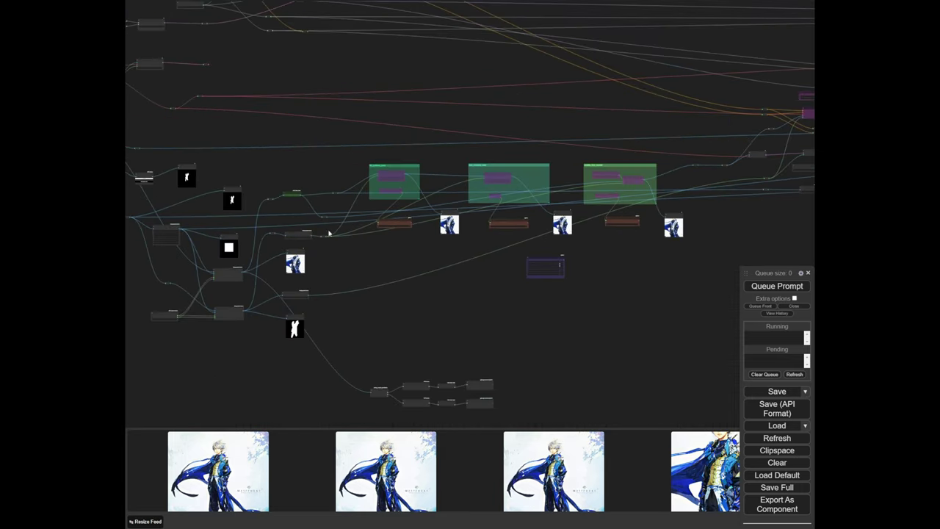
{"action": "scroll", "coordinate": [329, 233], "scroll_direction": "up", "scroll_amount": 10}
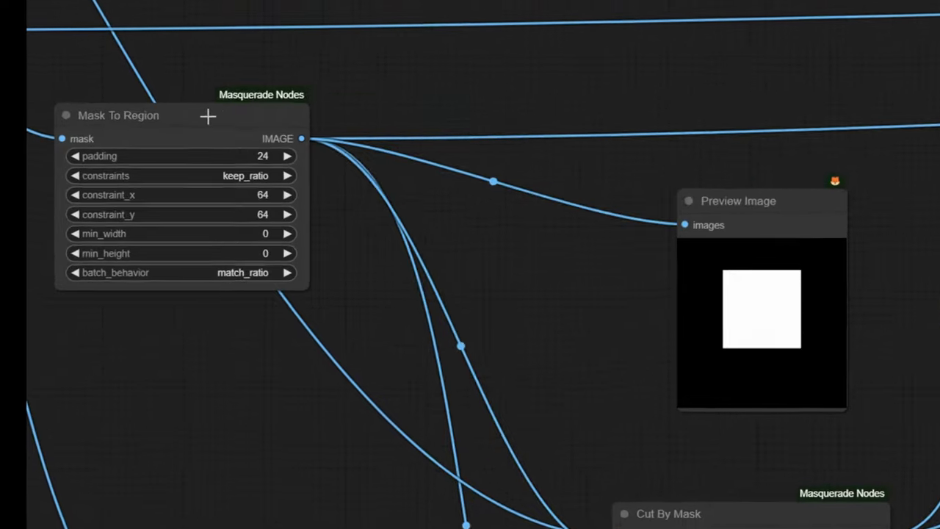
{"action": "mouse_move", "coordinate": [207, 118]}
{"action": "left_mouse_down"}
{"action": "mouse_move", "coordinate": [223, 124]}
{"action": "mouse_move", "coordinate": [201, 126]}
{"action": "left_mouse_up"}
{"action": "mouse_move", "coordinate": [771, 302]}
{"action": "left_mouse_down"}
{"action": "mouse_move", "coordinate": [721, 299]}
{"action": "mouse_move", "coordinate": [764, 305]}
{"action": "mouse_move", "coordinate": [777, 316]}
{"action": "mouse_move", "coordinate": [737, 304]}
{"action": "mouse_move", "coordinate": [753, 307]}
{"action": "left_mouse_up"}
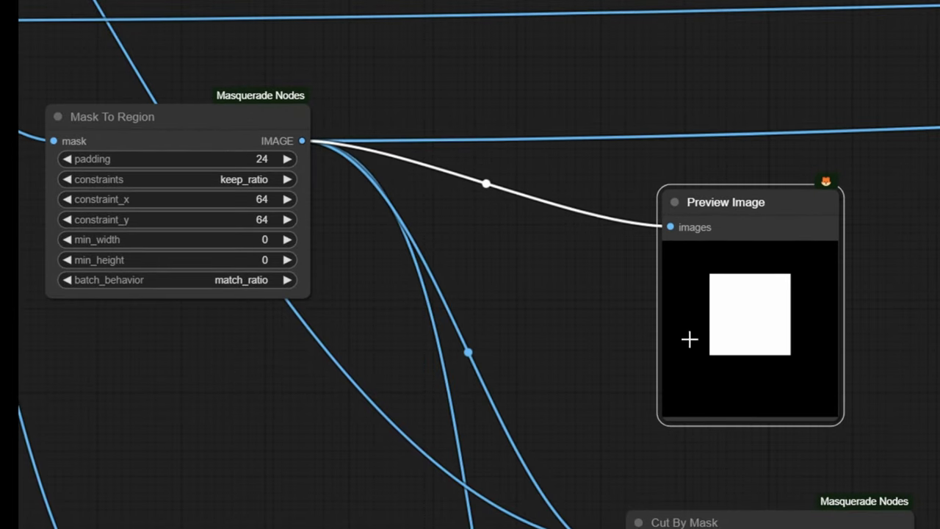
Reposition the figure mask's Preview Image above the Mask To Region node and compare it with the Mask To Image preview
{"action": "left_click_drag", "start_coordinate": [847, 37], "coordinate": [481, 93]}
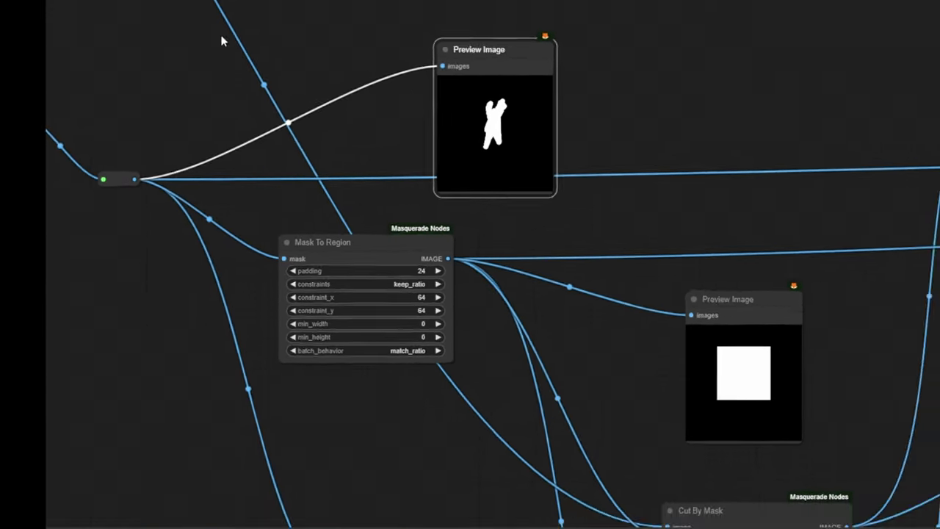
{"action": "left_click_drag", "start_coordinate": [222, 15], "coordinate": [440, 192]}
{"action": "scroll", "coordinate": [346, 183], "scroll_direction": "down", "scroll_amount": 1}
{"action": "left_click_drag", "start_coordinate": [301, 150], "coordinate": [355, 207]}
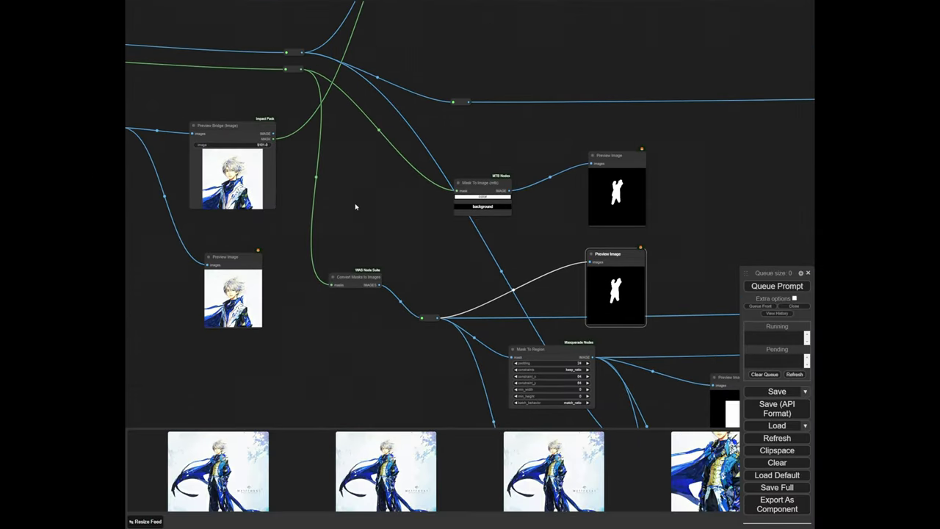
{"action": "scroll", "coordinate": [355, 207], "scroll_direction": "down", "scroll_amount": 4}
{"action": "left_click_drag", "start_coordinate": [190, 115], "coordinate": [342, 122]}
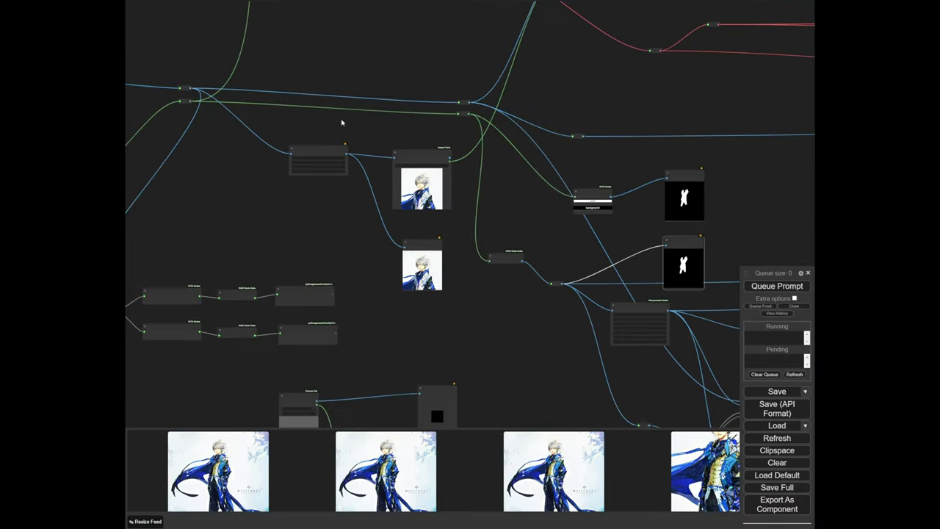
{"action": "left_click_drag", "start_coordinate": [285, 137], "coordinate": [467, 136]}
{"action": "scroll", "coordinate": [468, 135], "scroll_direction": "down", "scroll_amount": 1}
{"action": "mouse_move", "coordinate": [427, 274]}
{"action": "left_mouse_down"}
{"action": "mouse_move", "coordinate": [472, 274]}
{"action": "mouse_move", "coordinate": [496, 253]}
{"action": "mouse_move", "coordinate": [432, 270]}
{"action": "left_mouse_up"}
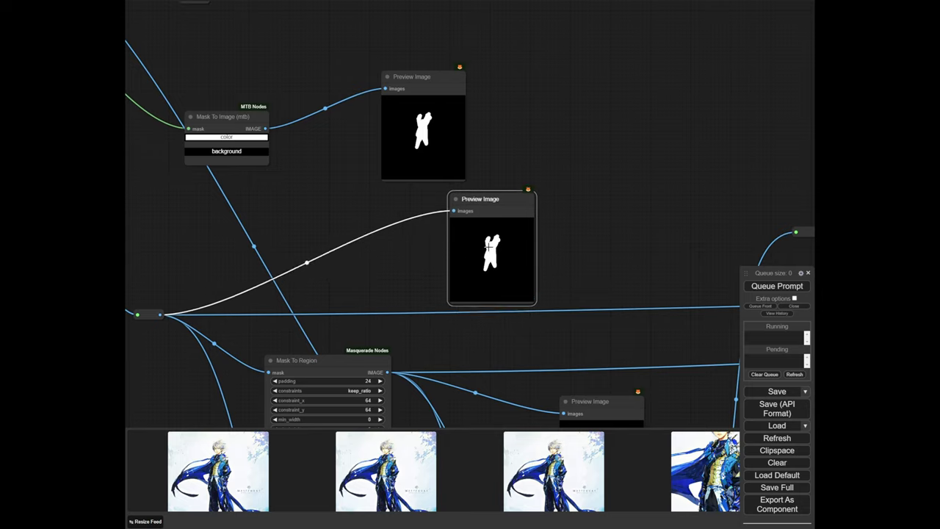
{"action": "left_click_drag", "start_coordinate": [425, 137], "coordinate": [434, 73]}
Go back to the final preview and Image Save nodes and open the third image feed result at full size
{"action": "scroll", "coordinate": [419, 183], "scroll_direction": "down", "scroll_amount": 8}
{"action": "left_click_drag", "start_coordinate": [598, 170], "coordinate": [296, 172]}
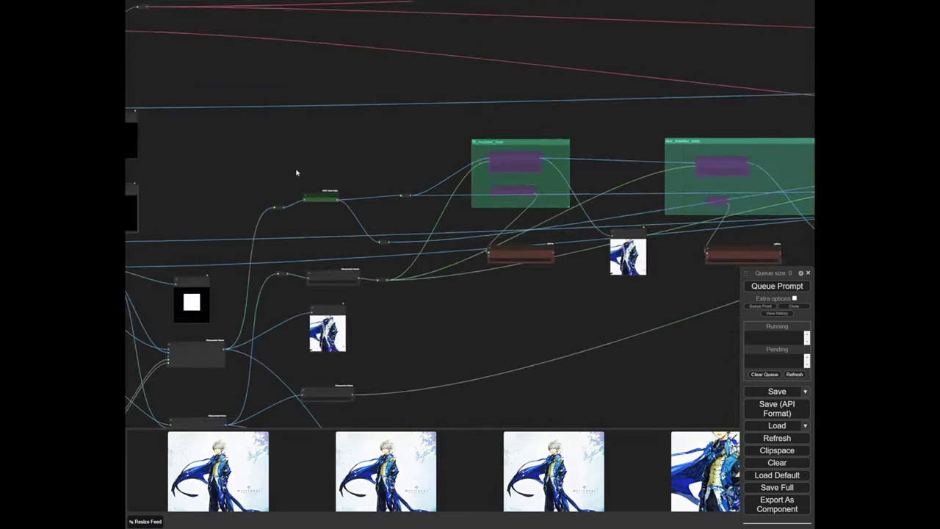
{"action": "scroll", "coordinate": [525, 193], "scroll_direction": "down", "scroll_amount": 6}
{"action": "left_click_drag", "start_coordinate": [650, 268], "coordinate": [276, 301]}
{"action": "scroll", "coordinate": [604, 225], "scroll_direction": "up", "scroll_amount": 5}
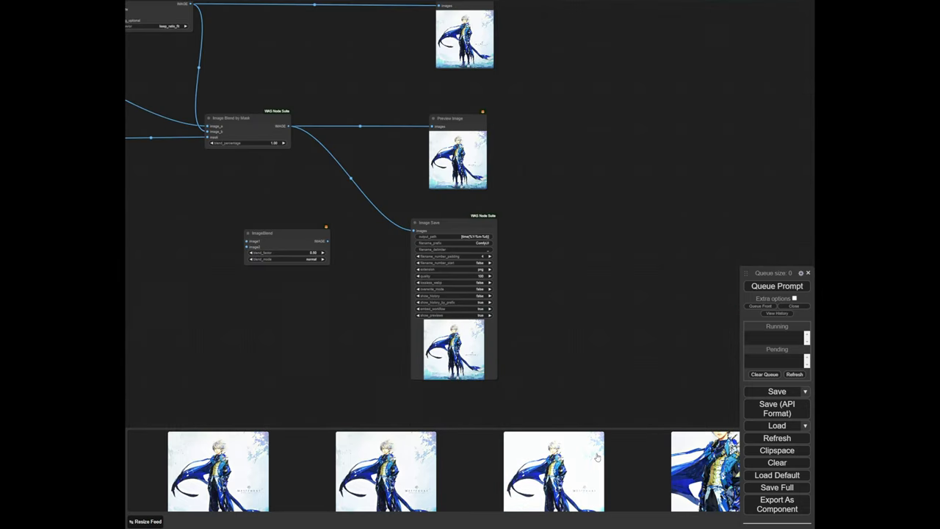
{"action": "left_click", "coordinate": [585, 484]}
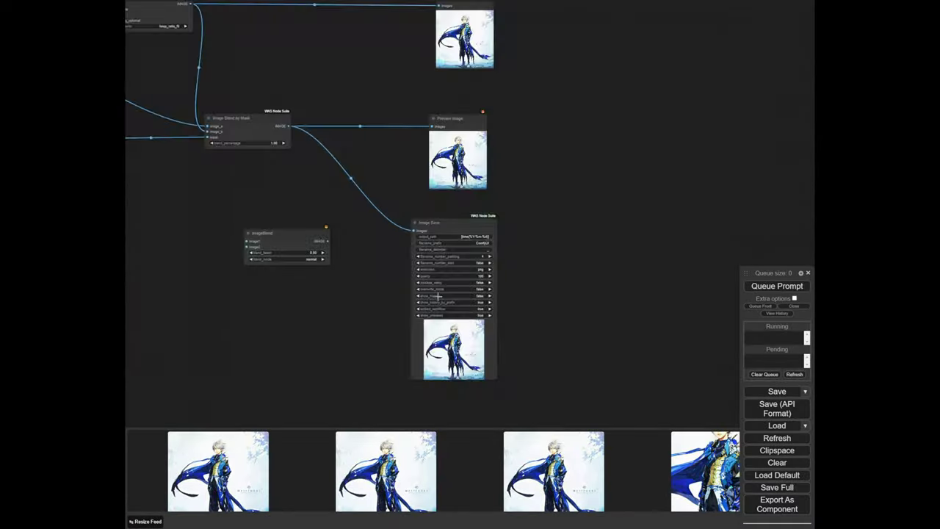
Re-enable the ip_adapter group in the Fast Groups Bypasser
{"action": "scroll", "coordinate": [338, 209], "scroll_direction": "down", "scroll_amount": 11}
{"action": "scroll", "coordinate": [314, 216], "scroll_direction": "up", "scroll_amount": 10}
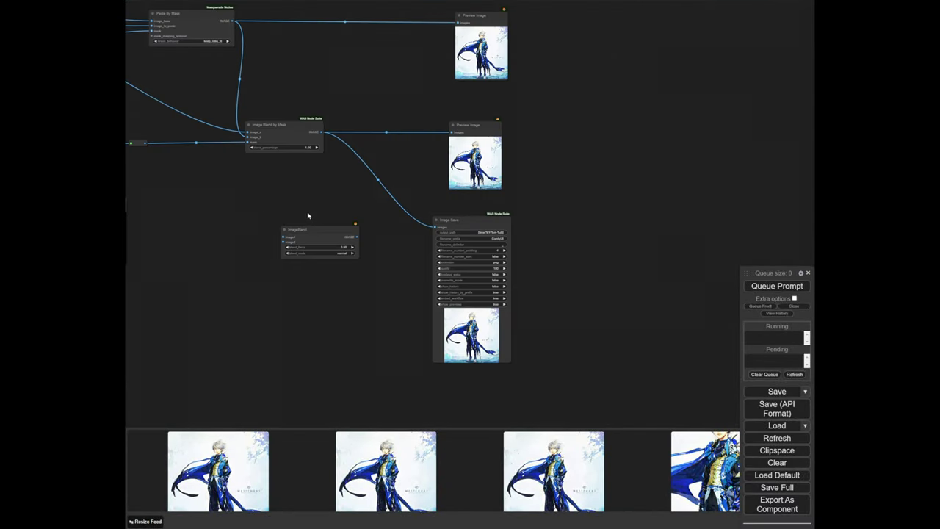
{"action": "left_click_drag", "start_coordinate": [309, 214], "coordinate": [425, 252]}
{"action": "scroll", "coordinate": [422, 252], "scroll_direction": "down", "scroll_amount": 7}
{"action": "left_click_drag", "start_coordinate": [237, 248], "coordinate": [537, 311]}
{"action": "left_click_drag", "start_coordinate": [360, 287], "coordinate": [596, 232]}
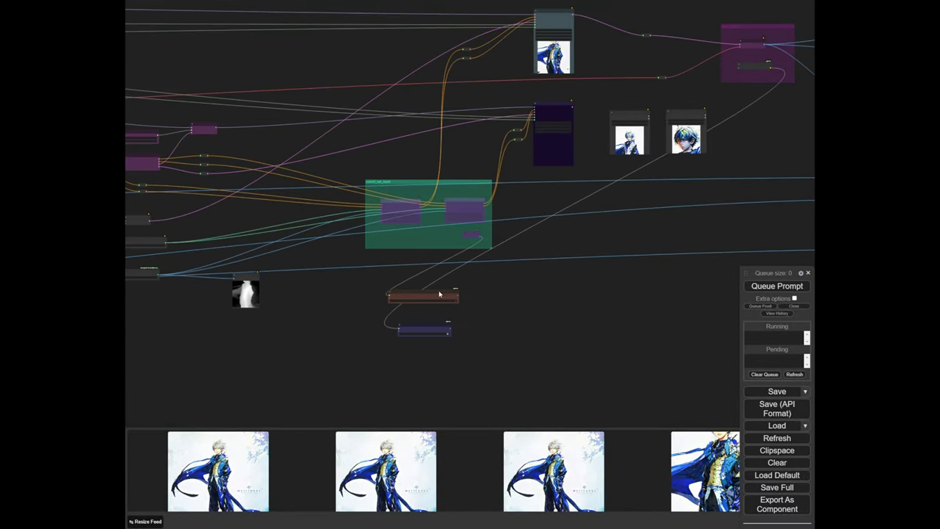
{"action": "scroll", "coordinate": [439, 292], "scroll_direction": "up", "scroll_amount": 2}
{"action": "left_click_drag", "start_coordinate": [386, 218], "coordinate": [437, 233]}
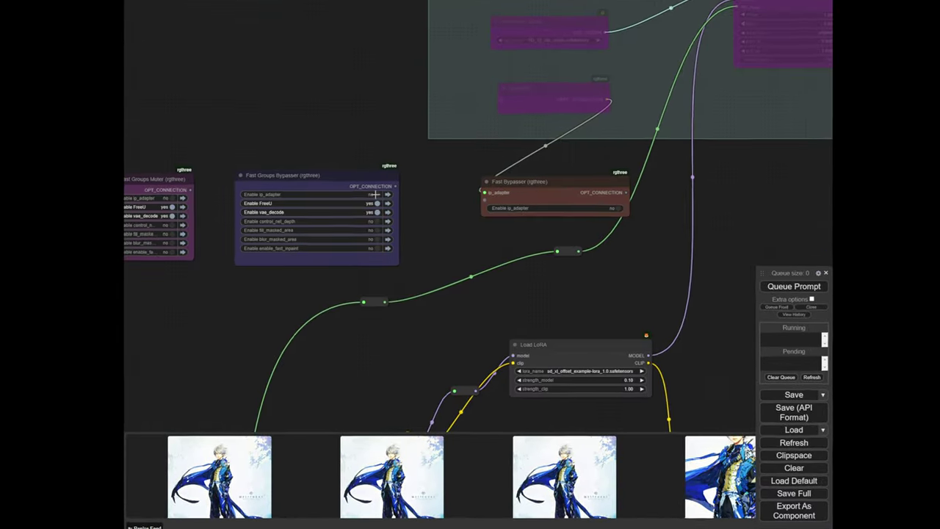
{"action": "left_click", "coordinate": [375, 196]}
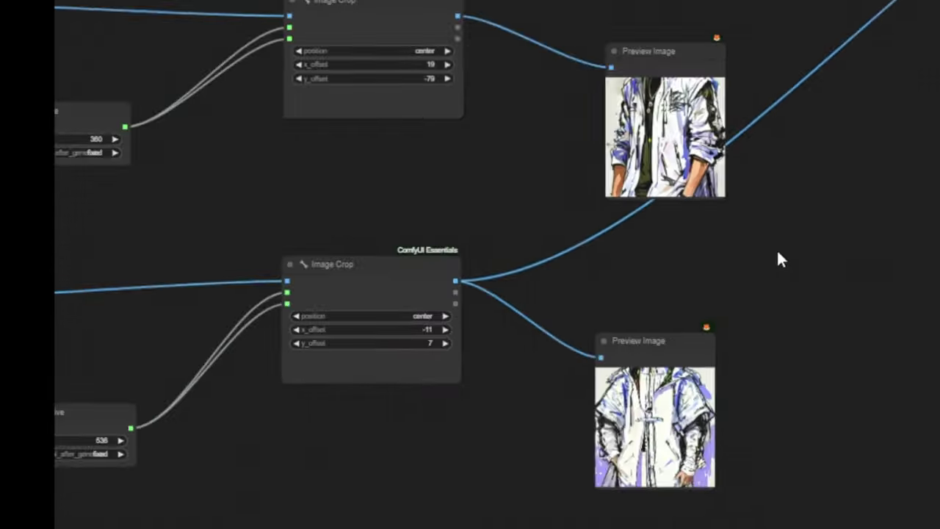
Inspect the coat preview of the third Image Crop and compare it with the two crops above it
{"action": "left_click", "coordinate": [694, 438]}
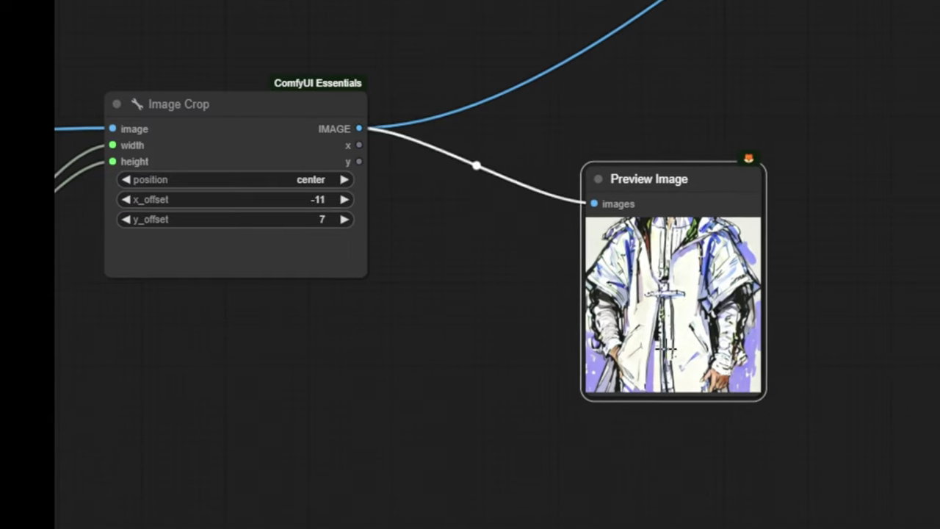
{"action": "left_click_drag", "start_coordinate": [666, 349], "coordinate": [620, 398]}
{"action": "scroll", "coordinate": [852, 81], "scroll_direction": "down", "scroll_amount": 4}
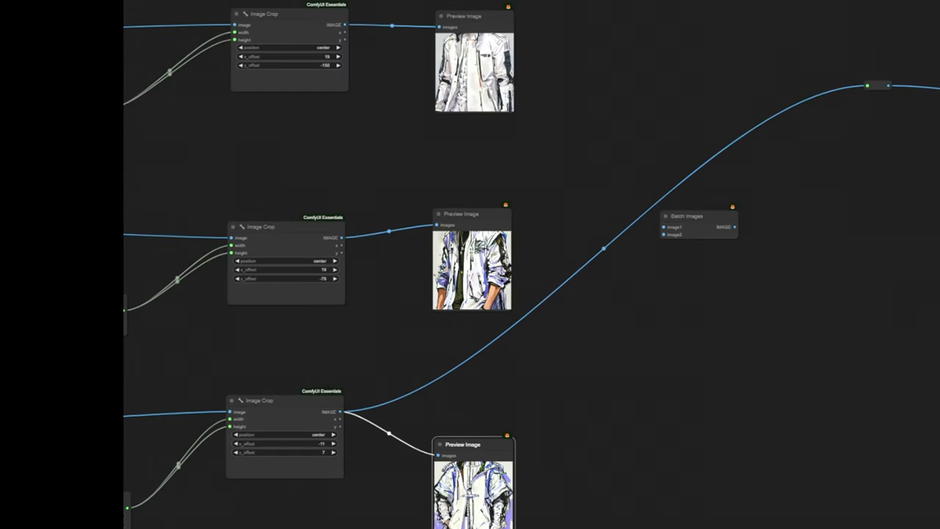
{"action": "left_click_drag", "start_coordinate": [485, 509], "coordinate": [484, 488]}
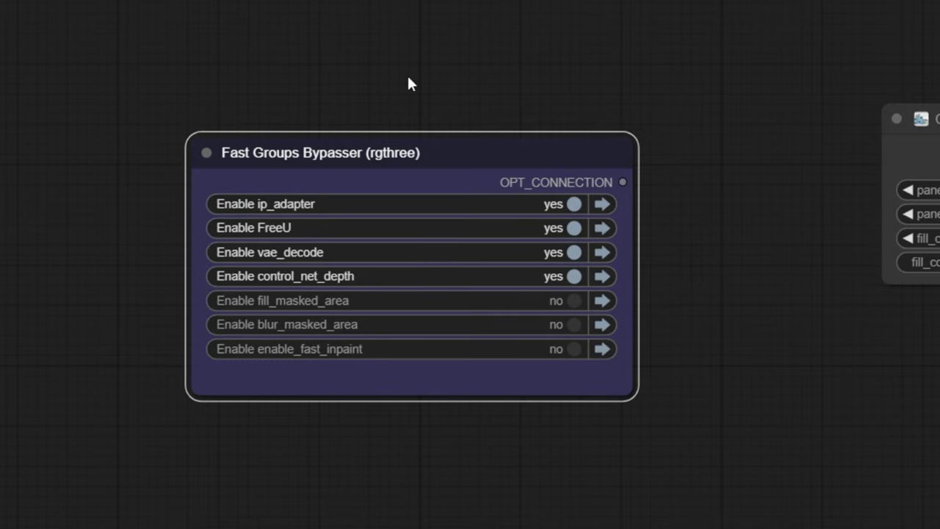
Review the control_net_depth group within the overall workflow and return to the Fast Groups Bypasser
{"action": "scroll", "coordinate": [795, 59], "scroll_direction": "down", "scroll_amount": 20}
{"action": "left_click_drag", "start_coordinate": [309, 30], "coordinate": [885, 379]}
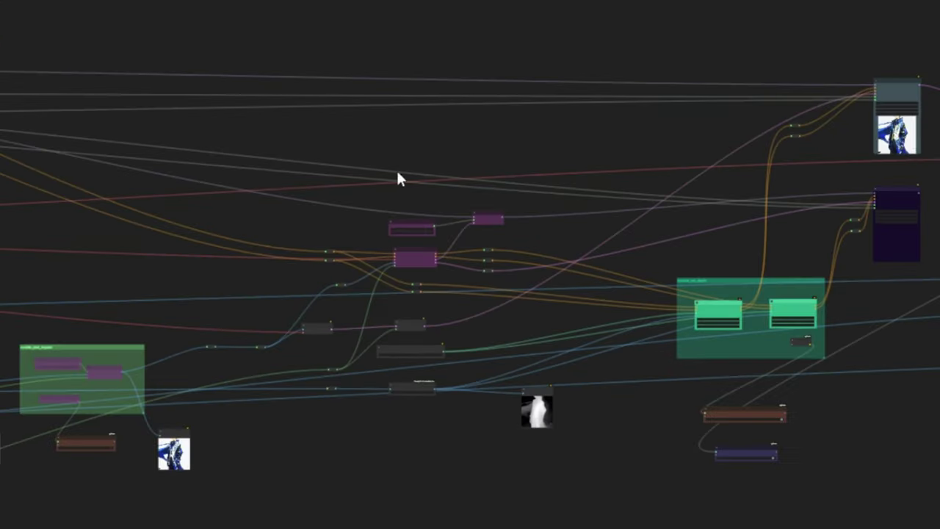
{"action": "scroll", "coordinate": [396, 168], "scroll_direction": "down", "scroll_amount": 10}
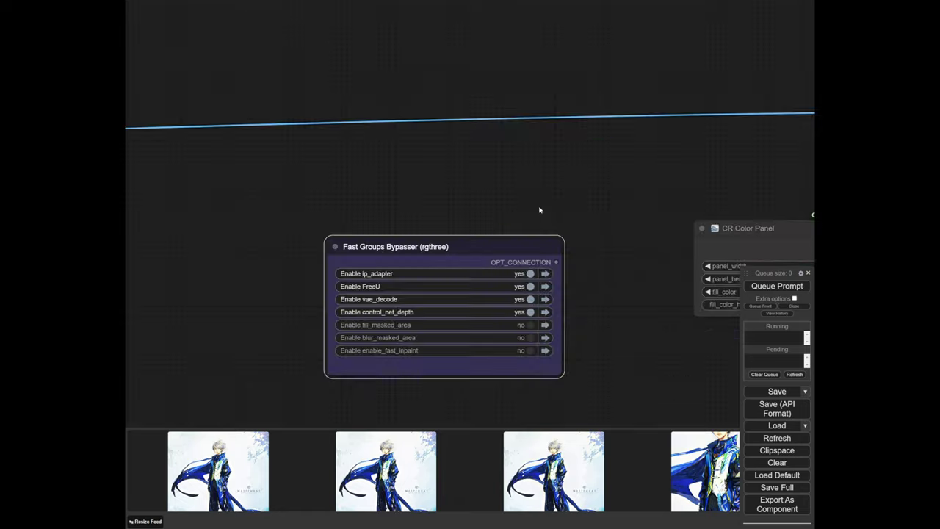
Enable the fill_masked_area group in the Fast Groups Bypasser and queue the prompt
{"action": "left_click_drag", "start_coordinate": [514, 204], "coordinate": [448, 164]}
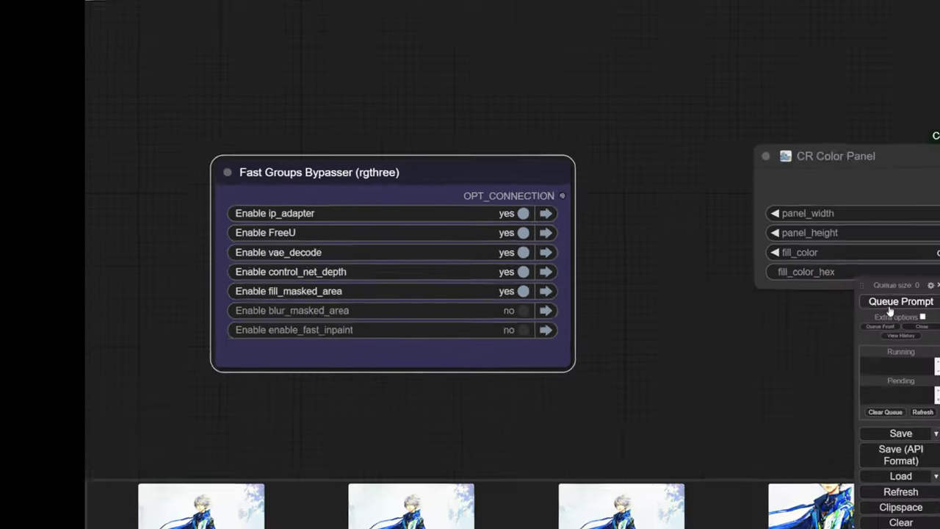
{"action": "scroll", "coordinate": [560, 199], "scroll_direction": "down", "scroll_amount": 6}
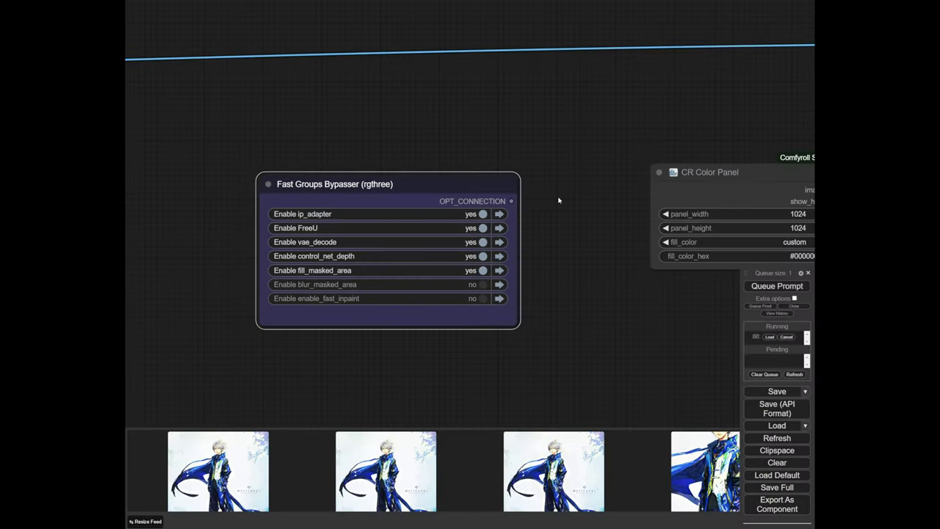
{"action": "scroll", "coordinate": [498, 146], "scroll_direction": "down", "scroll_amount": 15}
Inspect the Preview Image connected to the fill_masked_area group
{"action": "left_click_drag", "start_coordinate": [132, 120], "coordinate": [450, 272]}
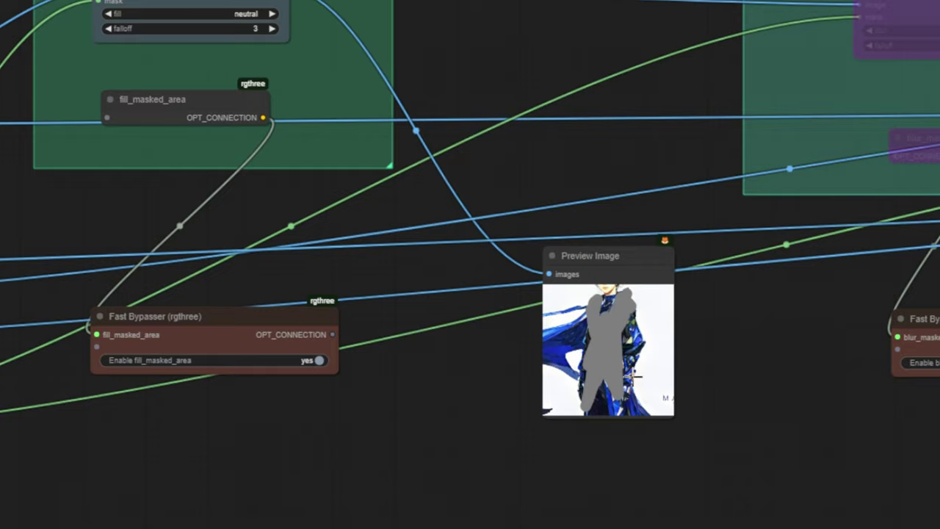
{"action": "left_click_drag", "start_coordinate": [633, 376], "coordinate": [608, 415]}
{"action": "scroll", "coordinate": [836, 382], "scroll_direction": "down", "scroll_amount": 5}
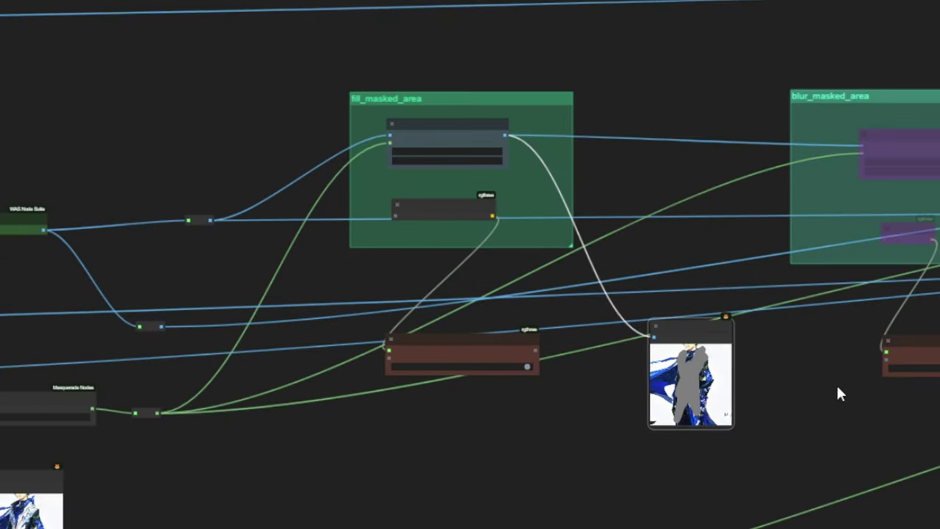
Examine the preview after the enable_fast_inpaint group and the coat in the enlarged sampler preview
{"action": "left_click_drag", "start_coordinate": [837, 389], "coordinate": [512, 391]}
{"action": "left_click_drag", "start_coordinate": [830, 133], "coordinate": [497, 355]}
{"action": "scroll", "coordinate": [739, 124], "scroll_direction": "up", "scroll_amount": 3}
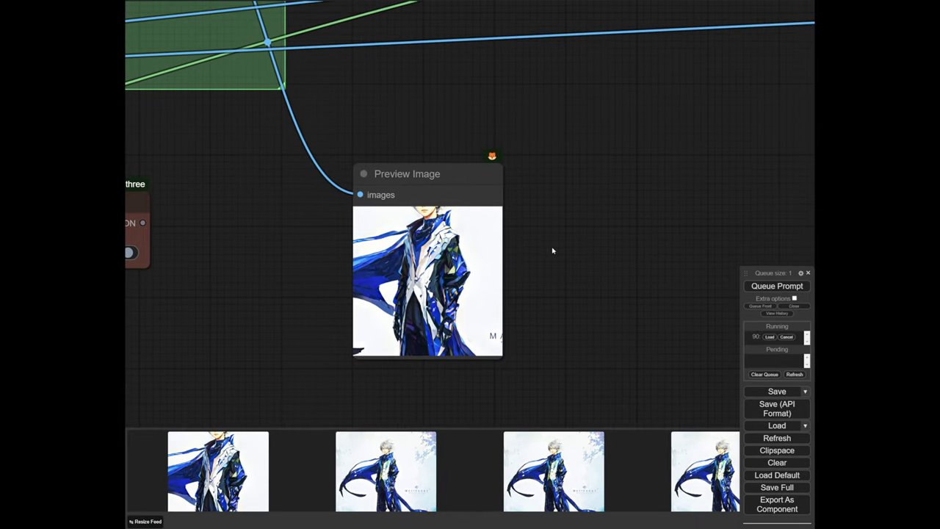
{"action": "scroll", "coordinate": [430, 263], "scroll_direction": "up", "scroll_amount": 7}
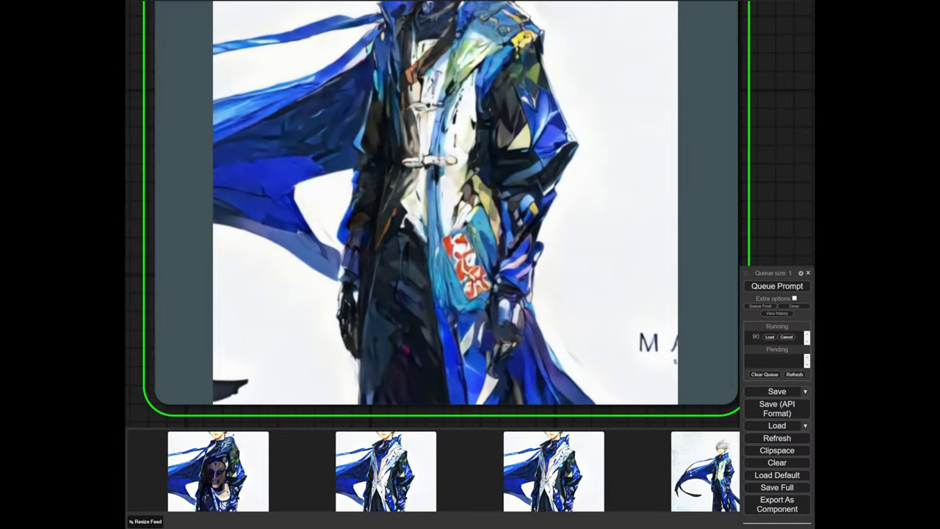
{"action": "scroll", "coordinate": [474, 293], "scroll_direction": "down", "scroll_amount": 4}
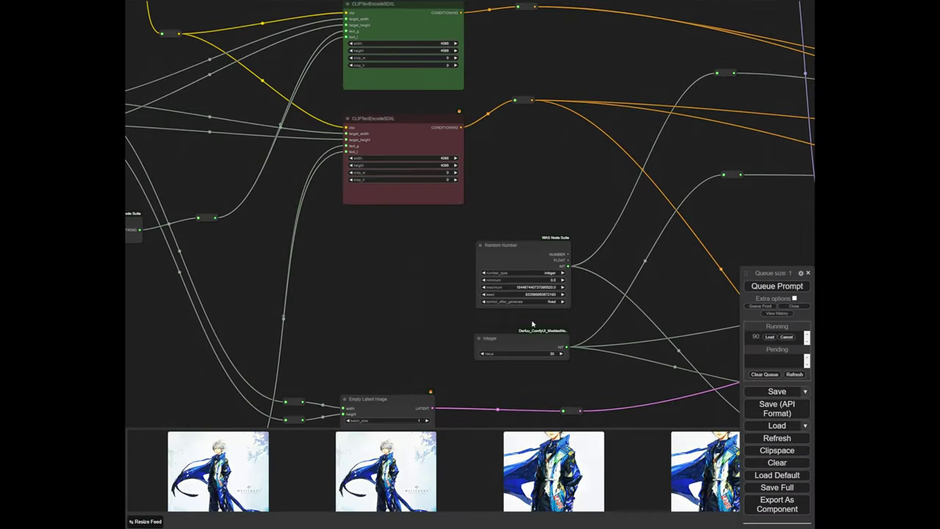
Route the first Image Crop output through a Reroute node into image1 of the Batch Images node
{"action": "scroll", "coordinate": [533, 321], "scroll_direction": "up", "scroll_amount": 8}
{"action": "scroll", "coordinate": [284, 244], "scroll_direction": "down", "scroll_amount": 1}
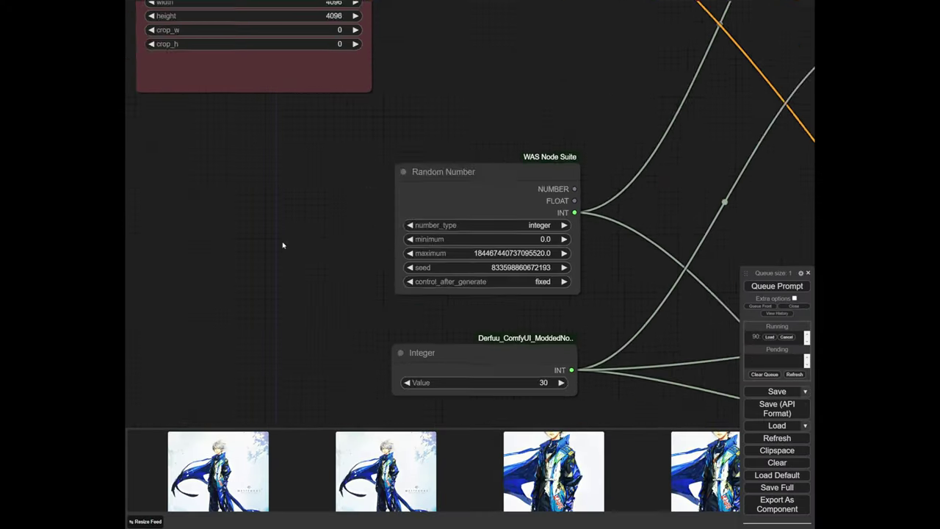
{"action": "scroll", "coordinate": [282, 243], "scroll_direction": "down", "scroll_amount": 9}
{"action": "left_click_drag", "start_coordinate": [265, 238], "coordinate": [595, 303]}
{"action": "scroll", "coordinate": [357, 237], "scroll_direction": "down", "scroll_amount": 3}
{"action": "left_click_drag", "start_coordinate": [279, 198], "coordinate": [585, 306]}
{"action": "left_click_drag", "start_coordinate": [381, 163], "coordinate": [410, 263]}
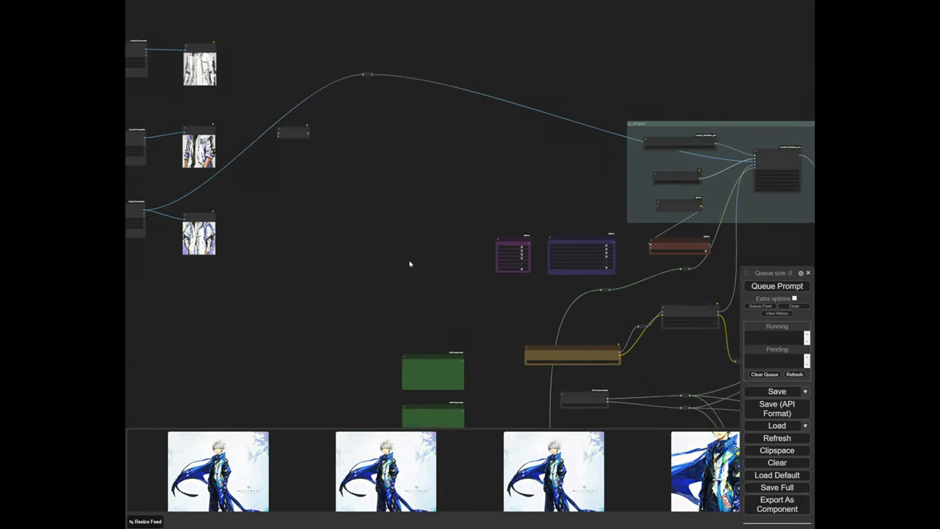
{"action": "scroll", "coordinate": [233, 151], "scroll_direction": "up", "scroll_amount": 9}
{"action": "left_click_drag", "start_coordinate": [233, 152], "coordinate": [419, 203]}
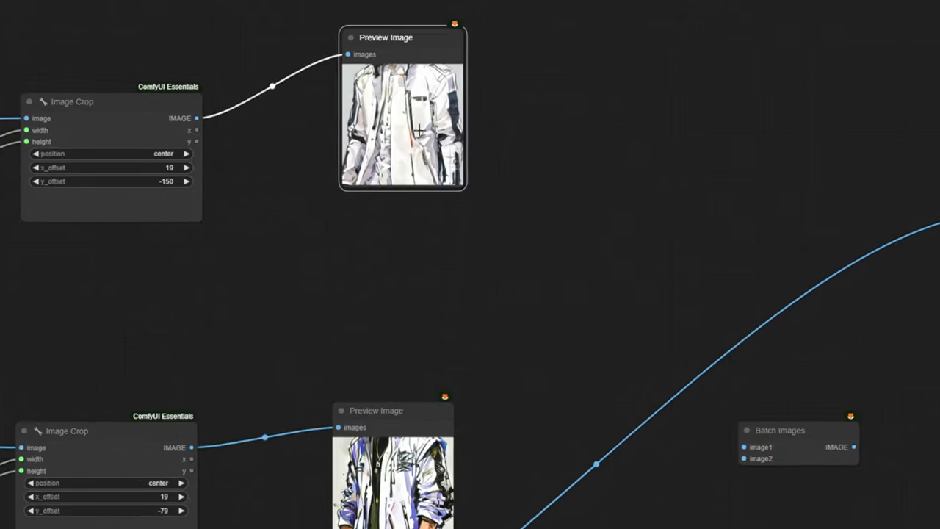
{"action": "left_click_drag", "start_coordinate": [249, 112], "coordinate": [392, 216]}
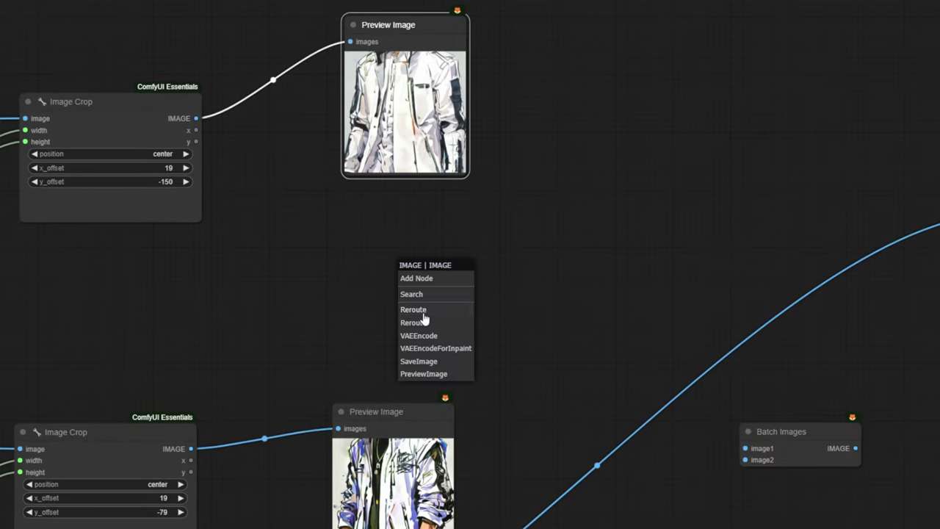
{"action": "left_click", "coordinate": [436, 310]}
{"action": "left_click_drag", "start_coordinate": [740, 445], "coordinate": [744, 448]}
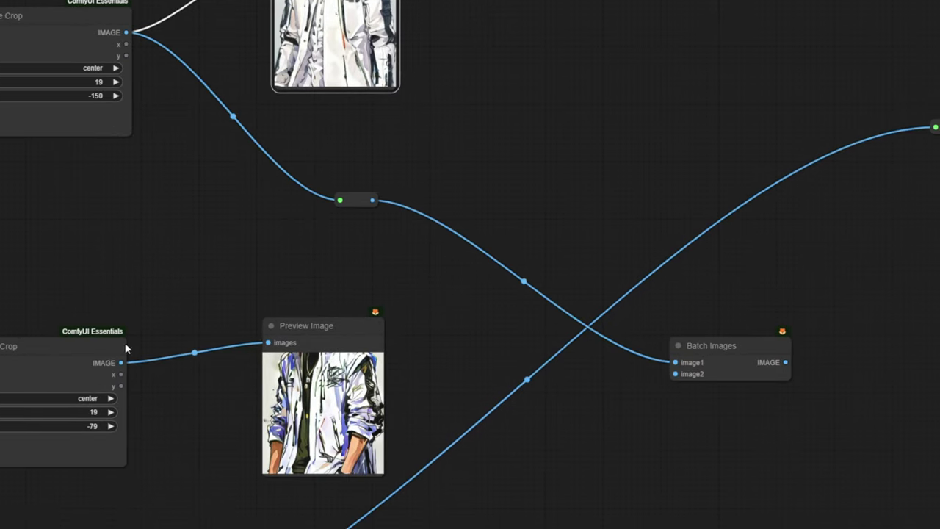
Route the second Image Crop output through a Reroute node into image2 of the Batch Images node
{"action": "left_click_drag", "start_coordinate": [494, 388], "coordinate": [540, 444]}
{"action": "left_click", "coordinate": [556, 482]}
{"action": "left_click_drag", "start_coordinate": [579, 459], "coordinate": [673, 374]}
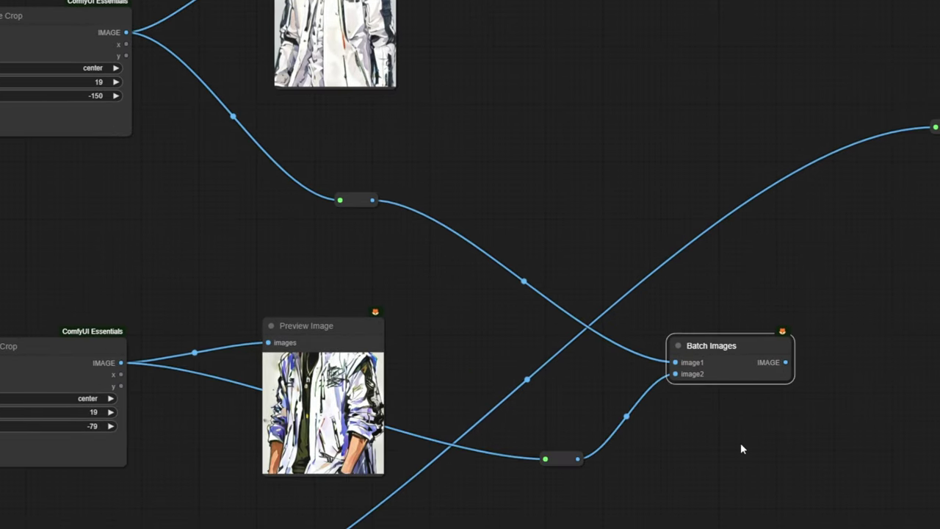
Duplicate the Batch Images node, place the copy beside the original and feed the original's IMAGE output into it
{"action": "left_click_drag", "start_coordinate": [736, 437], "coordinate": [365, 245]}
{"action": "left_click_drag", "start_coordinate": [443, 269], "coordinate": [671, 263]}
{"action": "key", "text": "ctrl+c"}
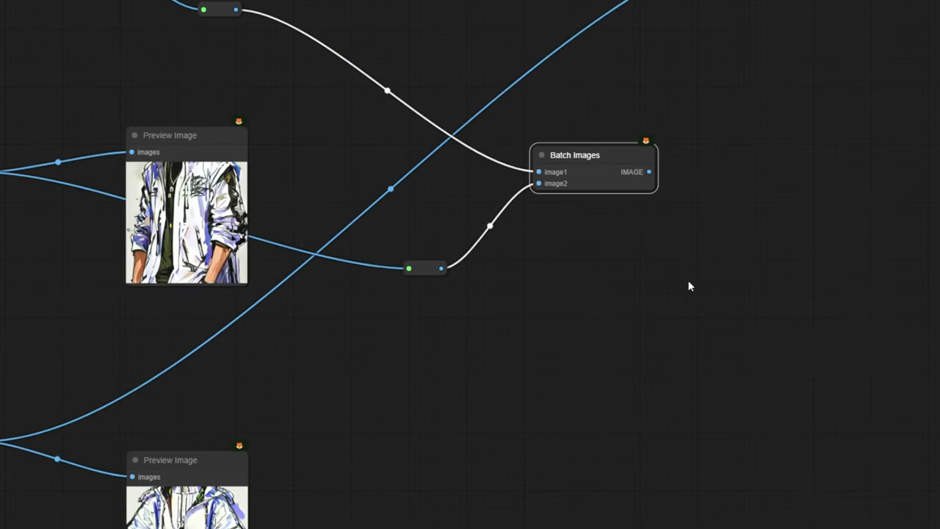
{"action": "left_click", "coordinate": [688, 282]}
{"action": "key", "text": "ctrl+v"}
{"action": "left_click_drag", "start_coordinate": [770, 296], "coordinate": [797, 175]}
{"action": "left_click_drag", "start_coordinate": [650, 172], "coordinate": [756, 185]}
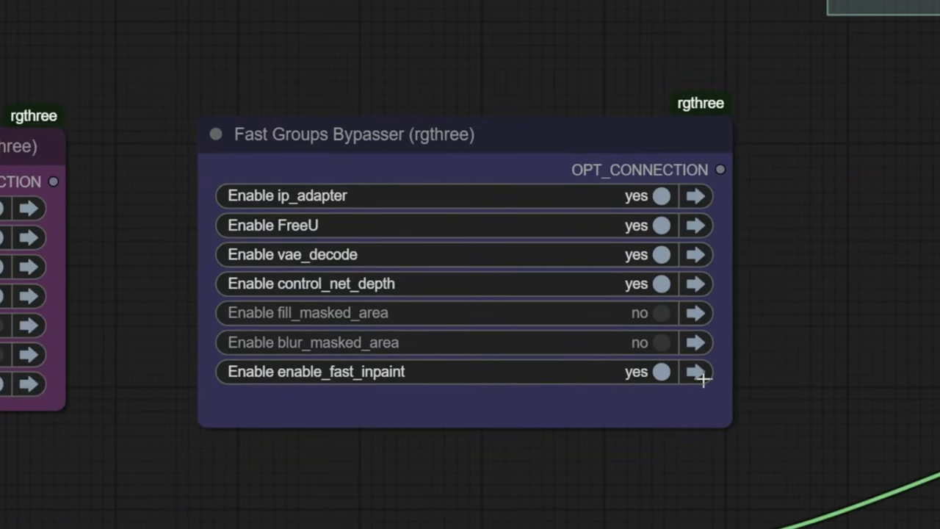
Disable the enable_fast_inpaint group in the Fast Groups Bypasser and close the full-size result to return to the workflow
{"action": "left_click", "coordinate": [668, 375]}
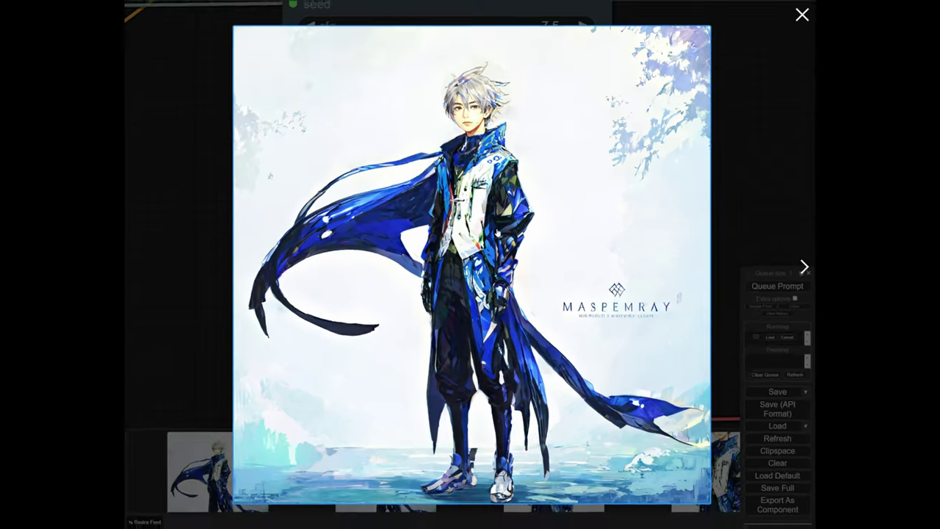
{"action": "left_click", "coordinate": [88, 316]}
{"action": "scroll", "coordinate": [87, 316], "scroll_direction": "down", "scroll_amount": 12}
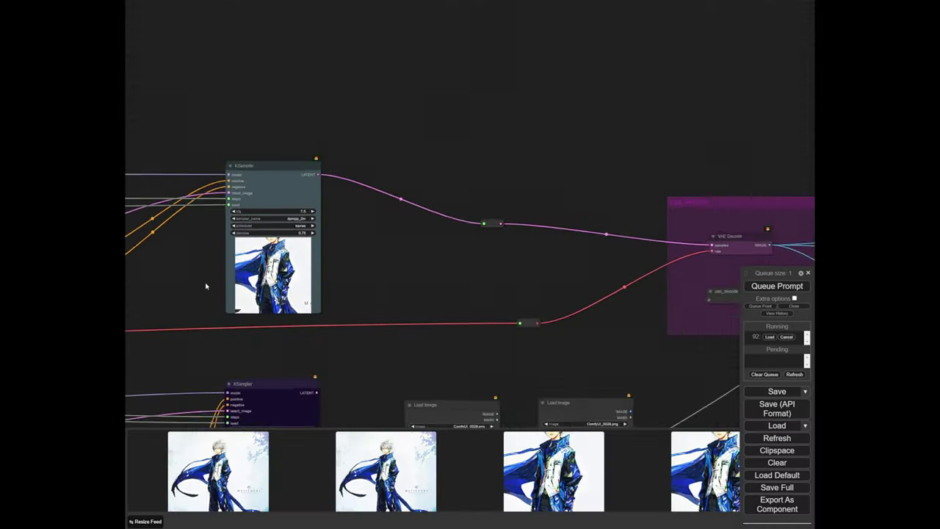
{"action": "scroll", "coordinate": [205, 287], "scroll_direction": "down", "scroll_amount": 8}
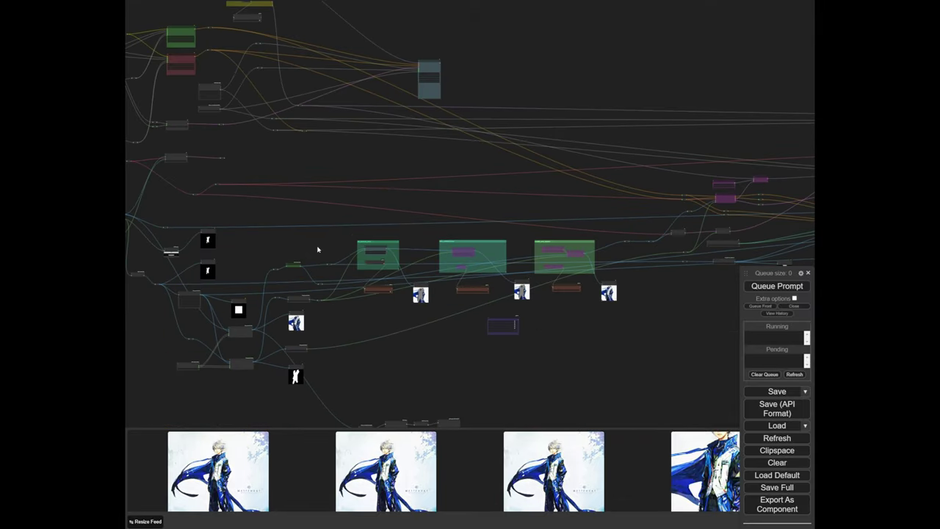
Edit the clipspace mask of the character's Load Image node
{"action": "scroll", "coordinate": [360, 235], "scroll_direction": "up", "scroll_amount": 10}
{"action": "right_click", "coordinate": [355, 169]}
{"action": "left_click", "coordinate": [380, 386]}
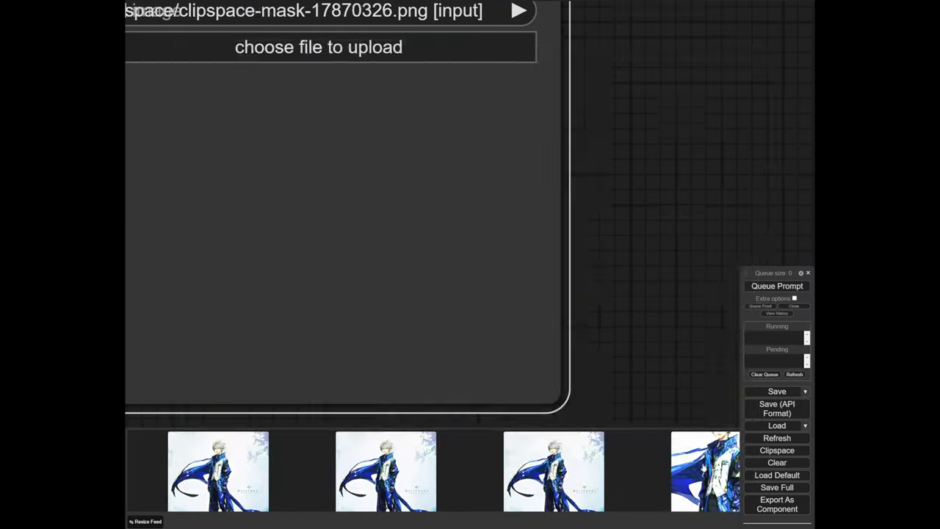
{"action": "scroll", "coordinate": [690, 191], "scroll_direction": "down", "scroll_amount": 15}
Set the KSampler's denoise to 1.00
{"action": "scroll", "coordinate": [426, 191], "scroll_direction": "up", "scroll_amount": 8}
{"action": "scroll", "coordinate": [636, 231], "scroll_direction": "down", "scroll_amount": 12}
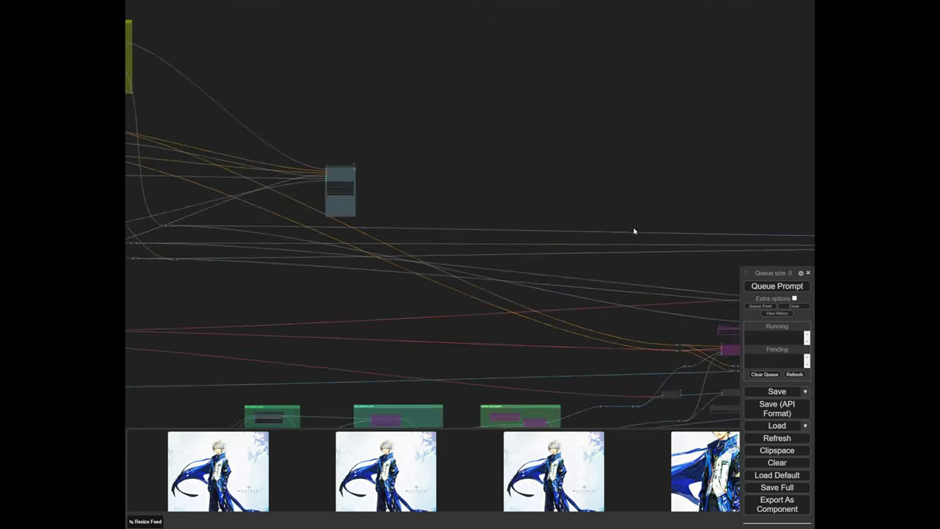
{"action": "scroll", "coordinate": [341, 184], "scroll_direction": "up", "scroll_amount": 20}
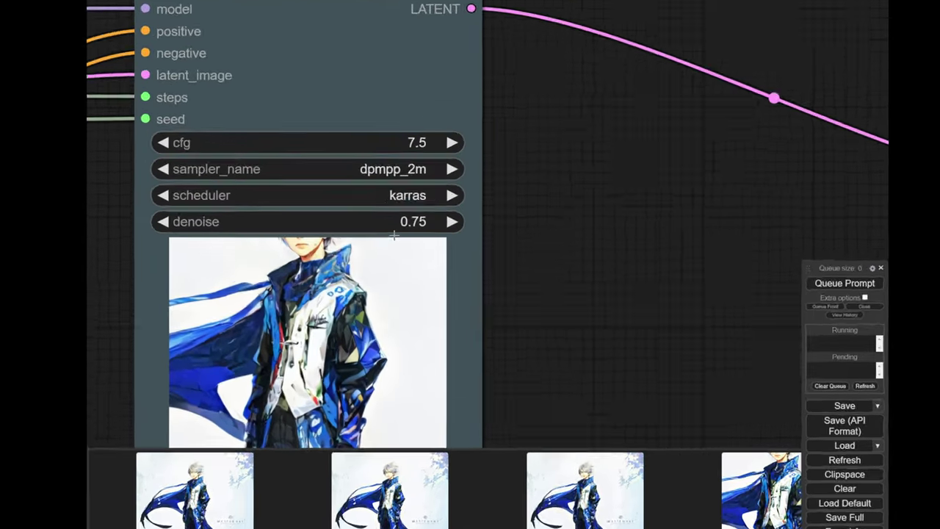
{"action": "left_click_drag", "start_coordinate": [364, 224], "coordinate": [383, 224]}
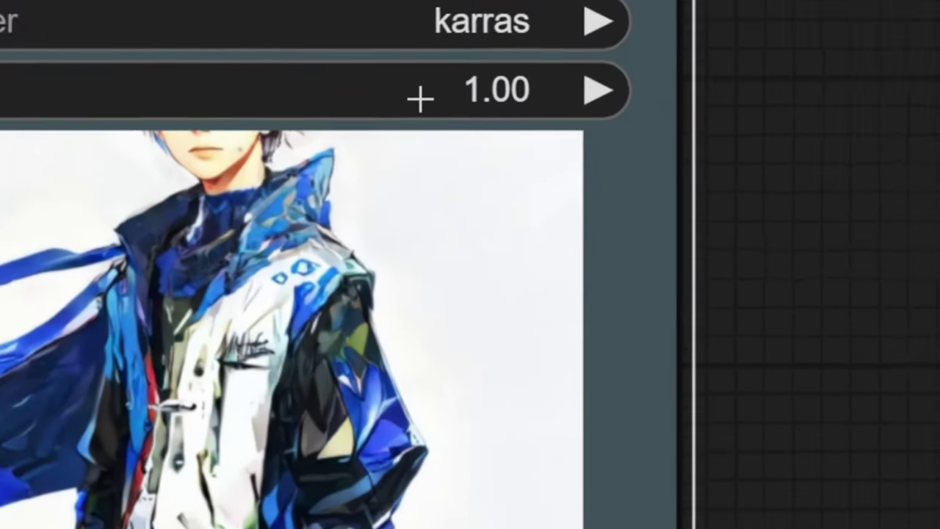
{"action": "scroll", "coordinate": [420, 234], "scroll_direction": "down", "scroll_amount": 6}
{"action": "left_click_drag", "start_coordinate": [543, 244], "coordinate": [570, 240]}
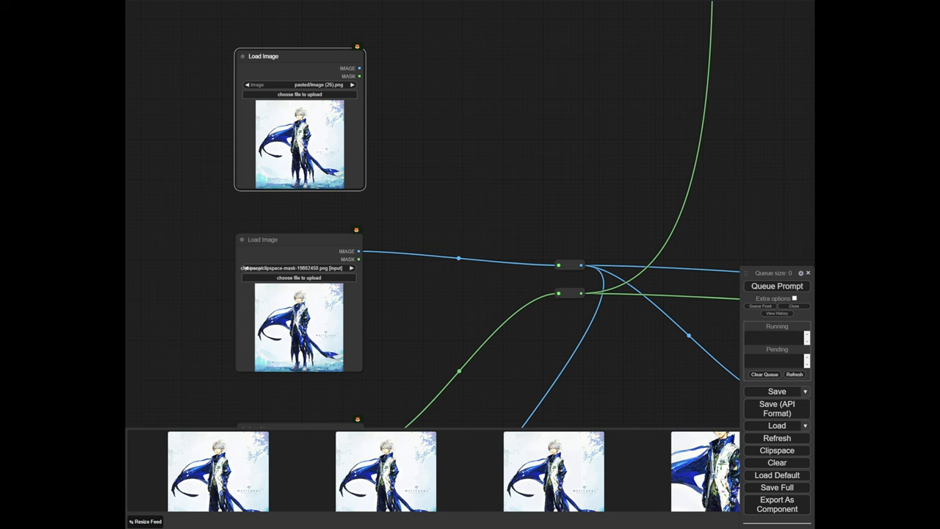
Inspect the coat details in the Load Image node holding pasted/image (26).png
{"action": "scroll", "coordinate": [184, 237], "scroll_direction": "up", "scroll_amount": 5}
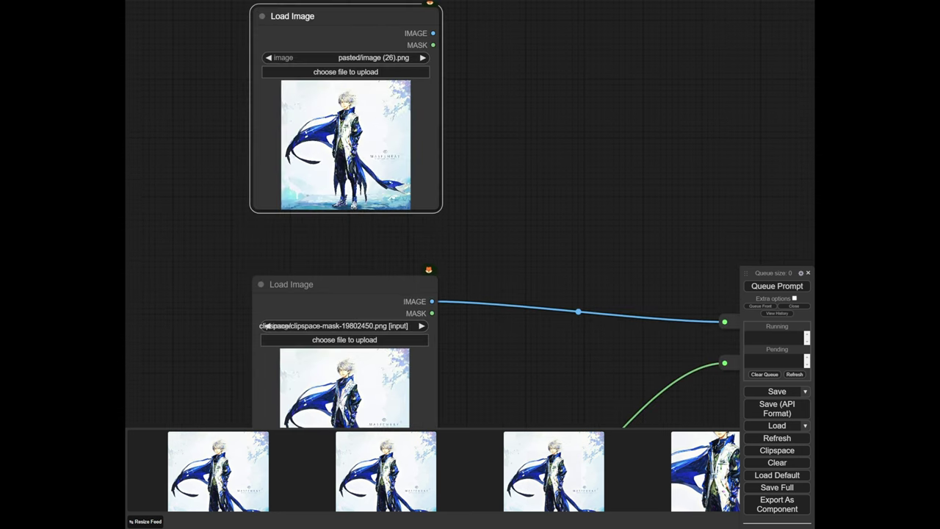
{"action": "left_click_drag", "start_coordinate": [184, 236], "coordinate": [165, 254]}
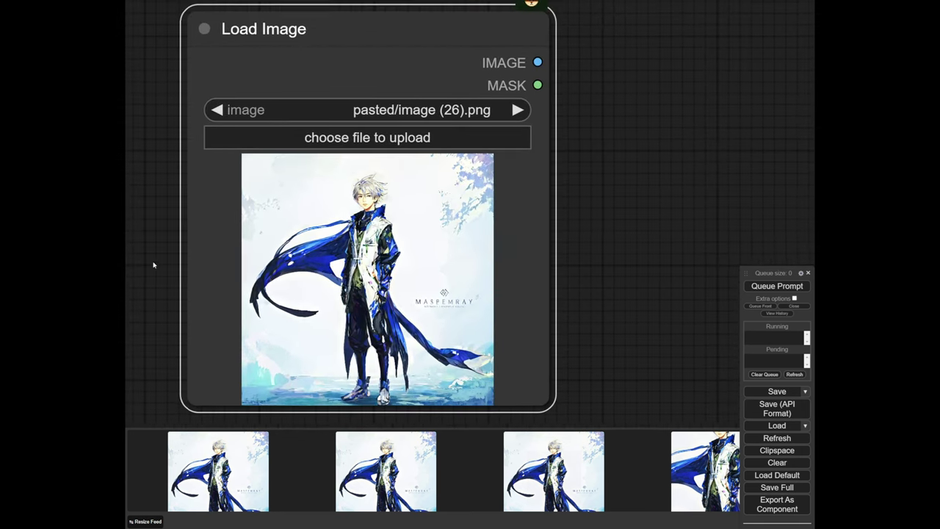
{"action": "scroll", "coordinate": [433, 247], "scroll_direction": "up", "scroll_amount": 2}
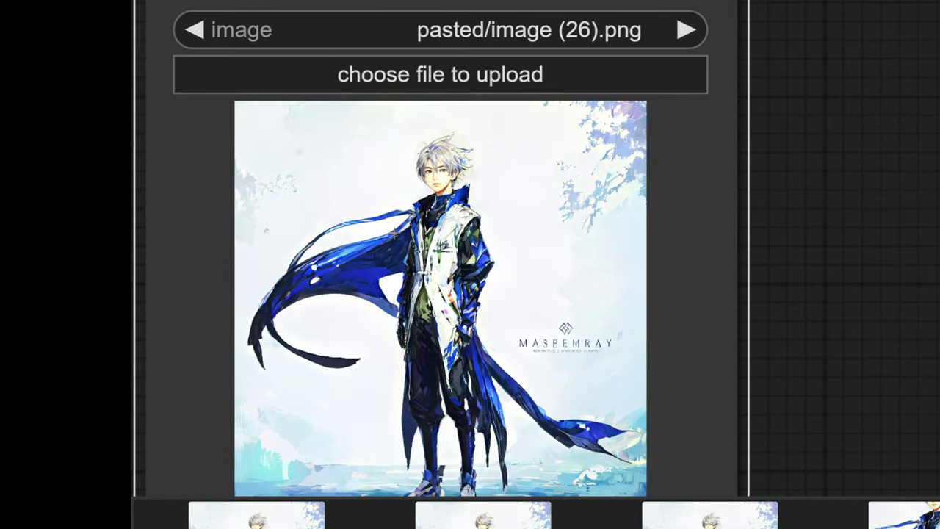
{"action": "scroll", "coordinate": [438, 355], "scroll_direction": "up", "scroll_amount": 6}
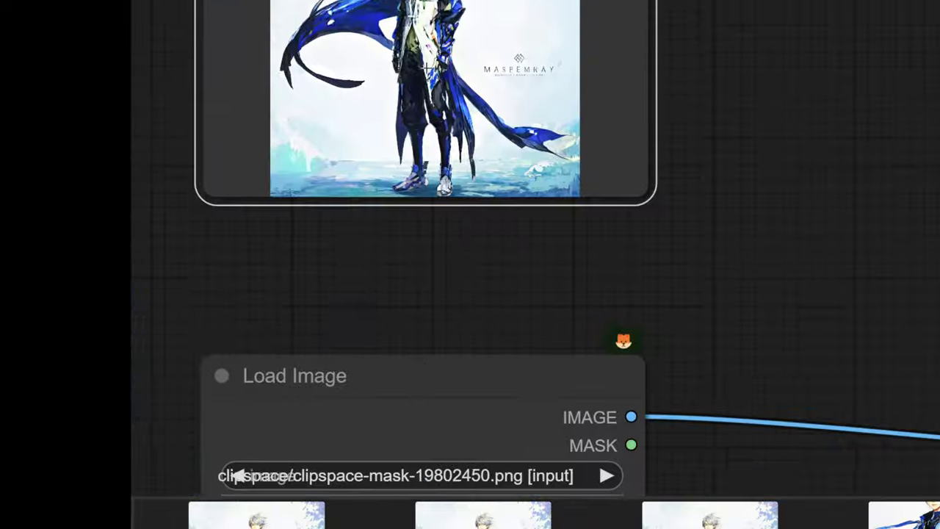
Inspect the outfit in the clipspace-mask Load Image node and compare it with the pasted result above it
{"action": "left_click_drag", "start_coordinate": [423, 344], "coordinate": [387, 23]}
{"action": "scroll", "coordinate": [367, 286], "scroll_direction": "up", "scroll_amount": 9}
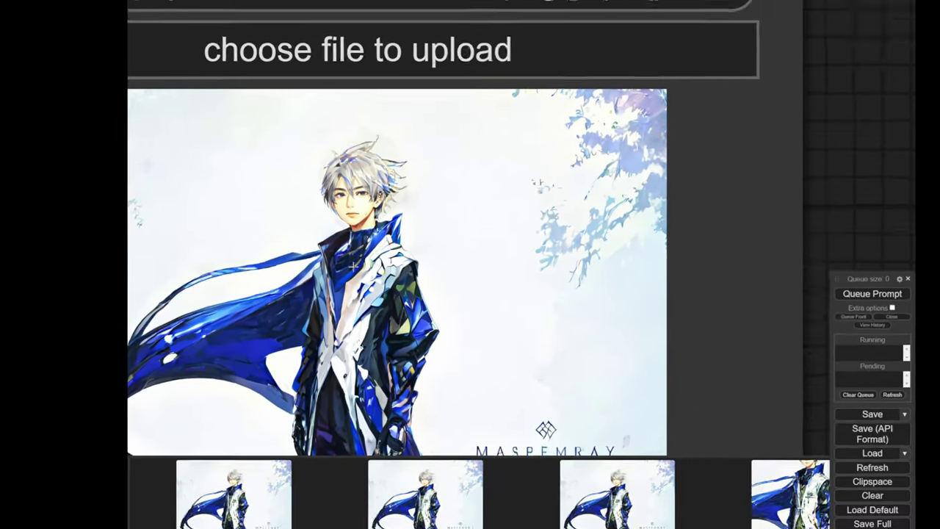
{"action": "scroll", "coordinate": [328, 248], "scroll_direction": "down", "scroll_amount": 8}
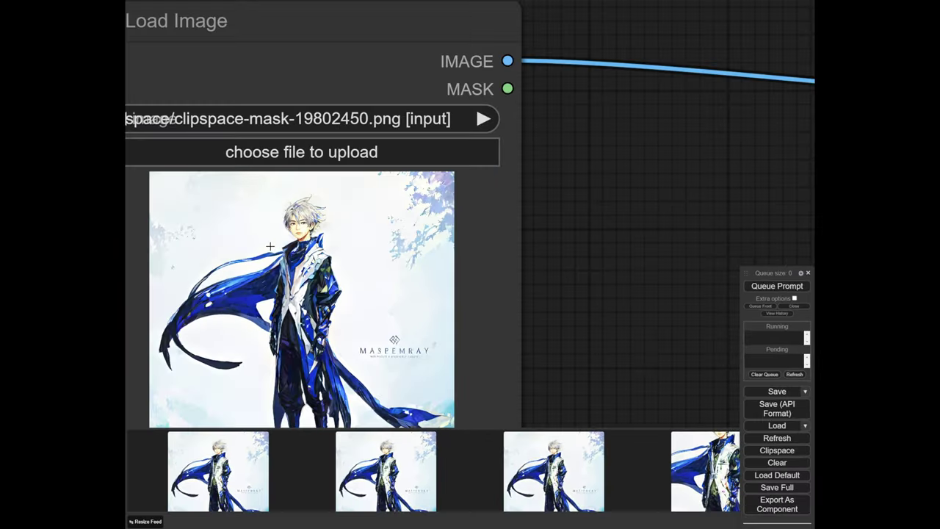
{"action": "scroll", "coordinate": [321, 257], "scroll_direction": "down", "scroll_amount": 4}
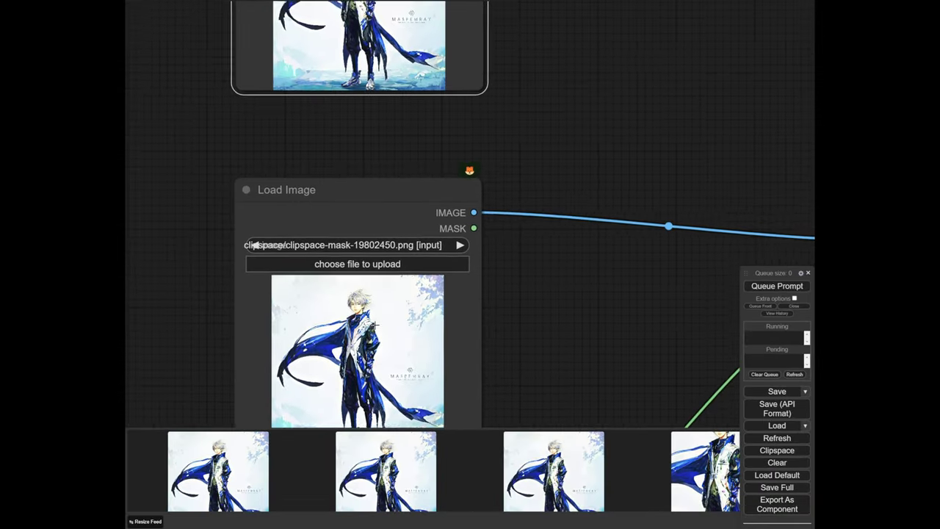
{"action": "left_click_drag", "start_coordinate": [353, 119], "coordinate": [354, 127]}
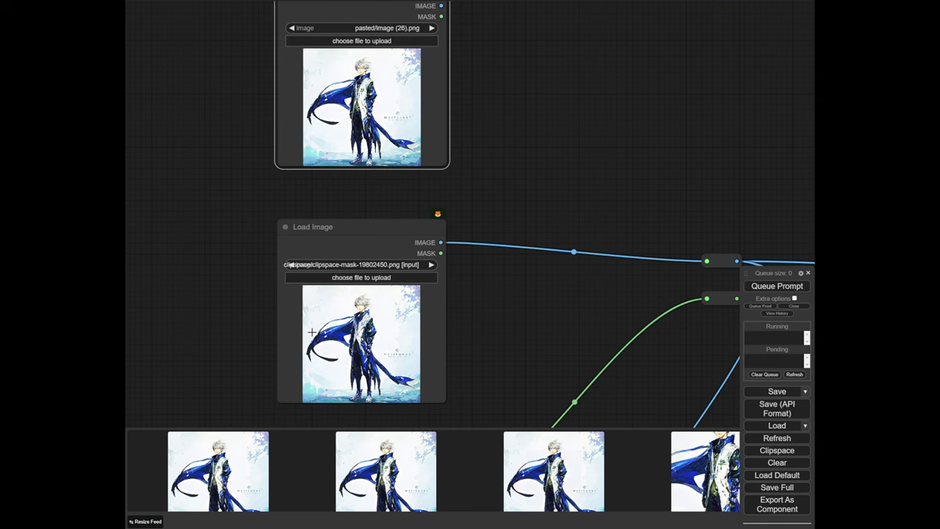
{"action": "scroll", "coordinate": [389, 327], "scroll_direction": "up", "scroll_amount": 2}
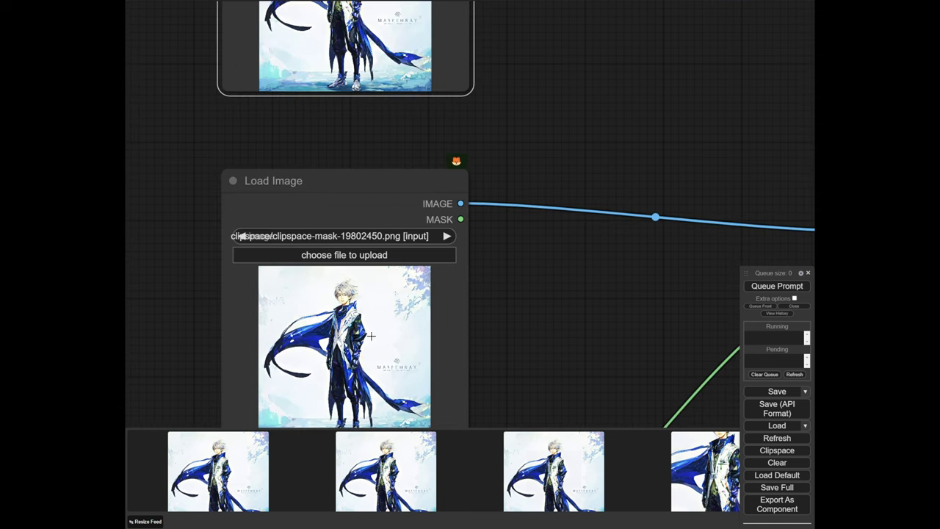
{"action": "left_click_drag", "start_coordinate": [514, 352], "coordinate": [504, 303]}
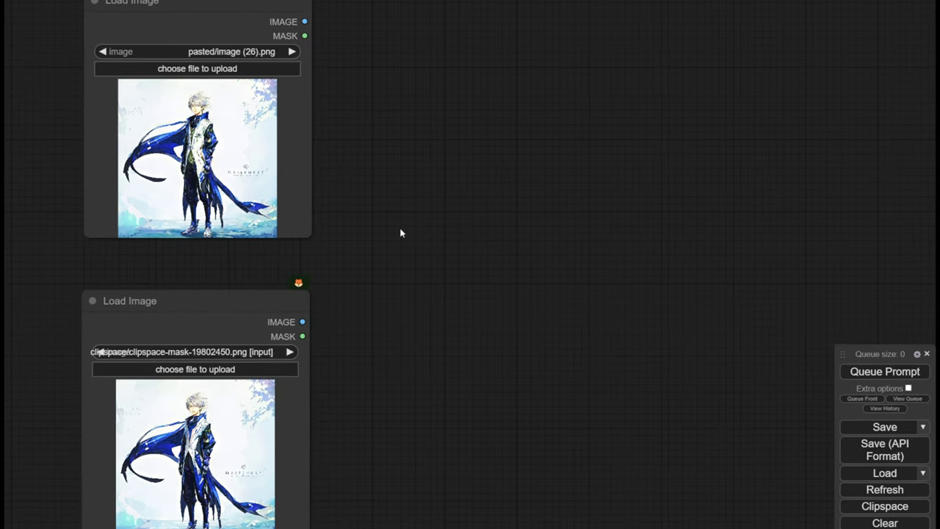
Compare pasted/image (26).png with the clipspace-mask character image once more at close range
{"action": "left_click_drag", "start_coordinate": [384, 154], "coordinate": [434, 301]}
{"action": "scroll", "coordinate": [343, 266], "scroll_direction": "up", "scroll_amount": 7}
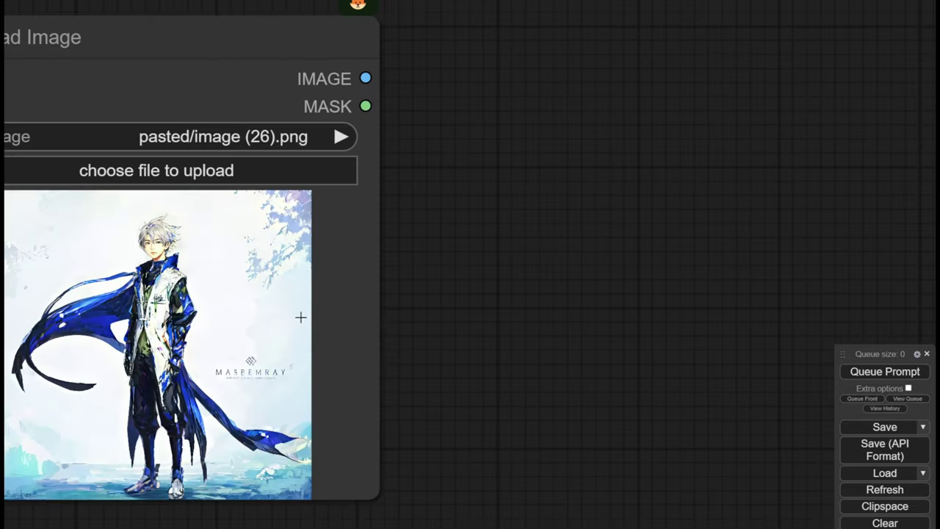
{"action": "left_click_drag", "start_coordinate": [301, 317], "coordinate": [472, 276]}
{"action": "scroll", "coordinate": [377, 262], "scroll_direction": "up", "scroll_amount": 3}
{"action": "scroll", "coordinate": [405, 359], "scroll_direction": "down", "scroll_amount": 7}
{"action": "left_click_drag", "start_coordinate": [641, 526], "coordinate": [570, 68]}
{"action": "scroll", "coordinate": [351, 212], "scroll_direction": "up", "scroll_amount": 5}
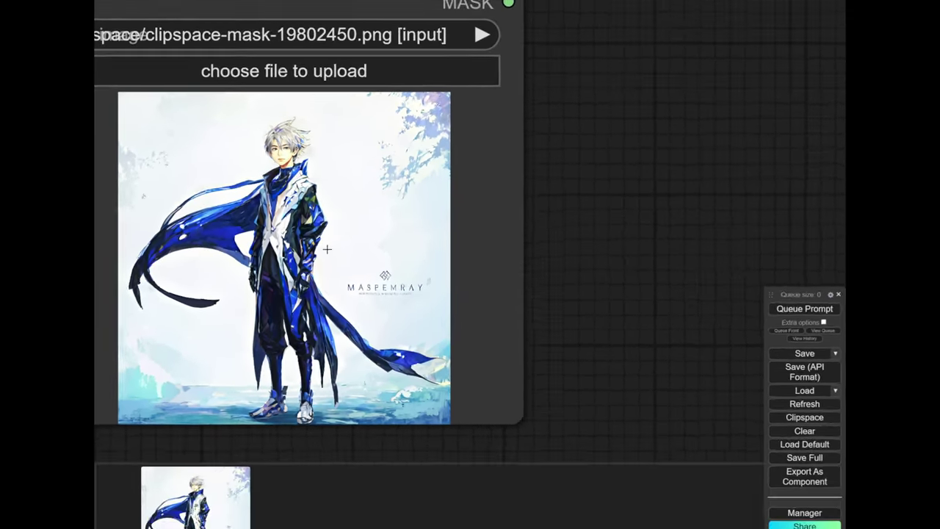
Add an ImageCompositeMasked node and place it beside the two Load Image nodes
{"action": "scroll", "coordinate": [595, 242], "scroll_direction": "down", "scroll_amount": 11}
{"action": "left_click_drag", "start_coordinate": [586, 191], "coordinate": [376, 354]}
{"action": "left_click_drag", "start_coordinate": [429, 238], "coordinate": [389, 248]}
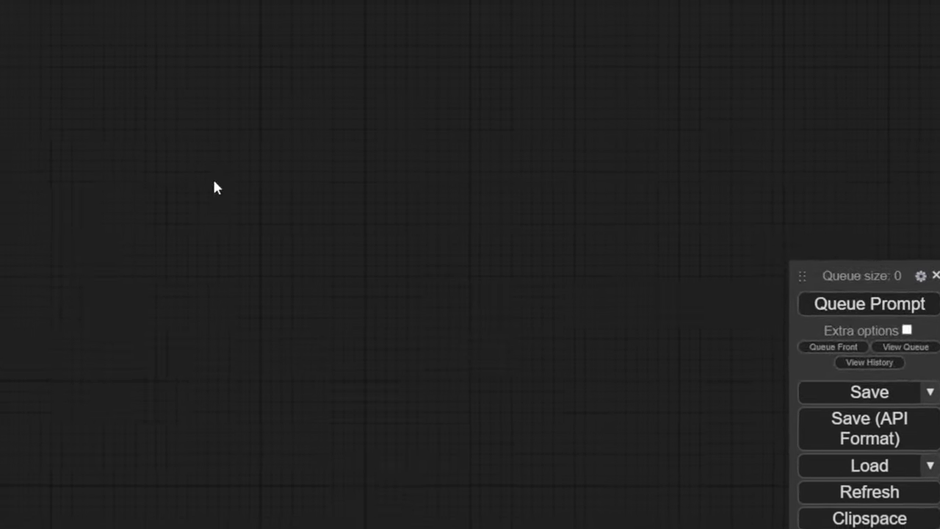
{"action": "double_click", "coordinate": [210, 187]}
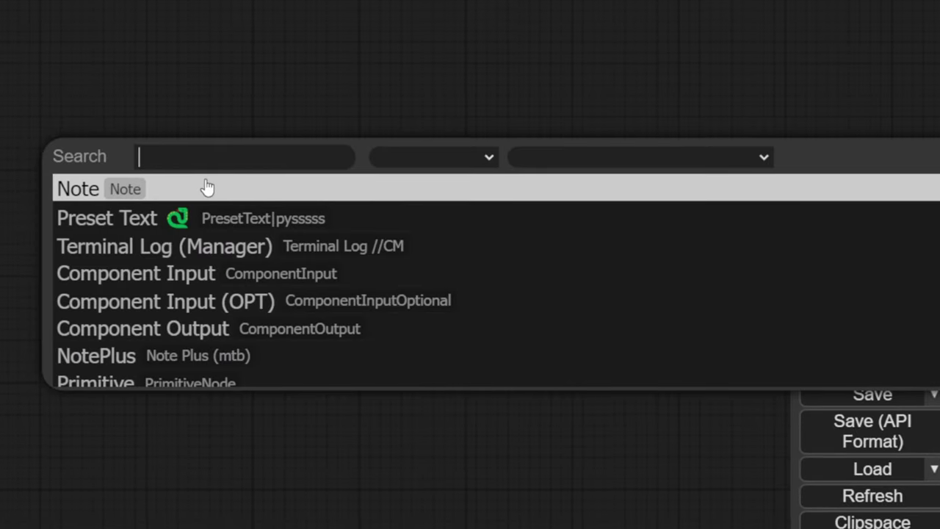
{"action": "type", "text": "imageco"}
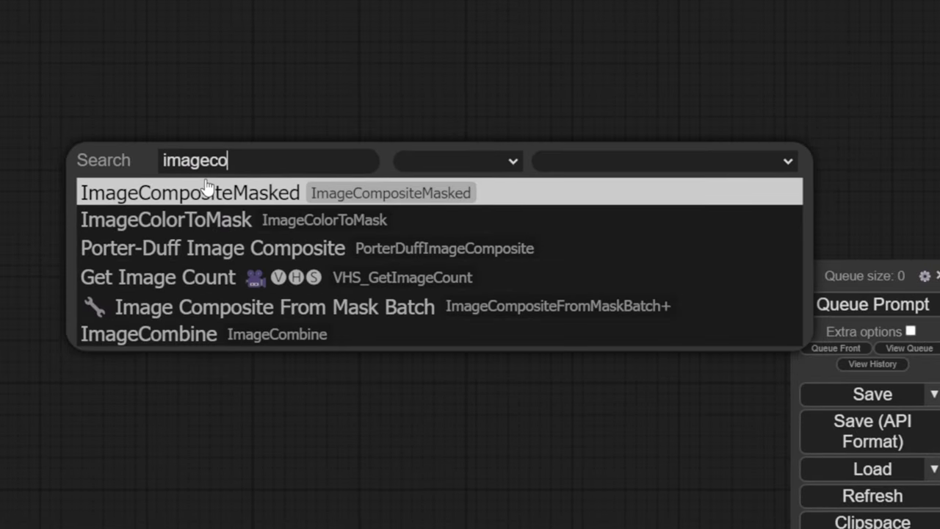
{"action": "left_click", "coordinate": [207, 188]}
{"action": "left_click_drag", "start_coordinate": [253, 200], "coordinate": [517, 78]}
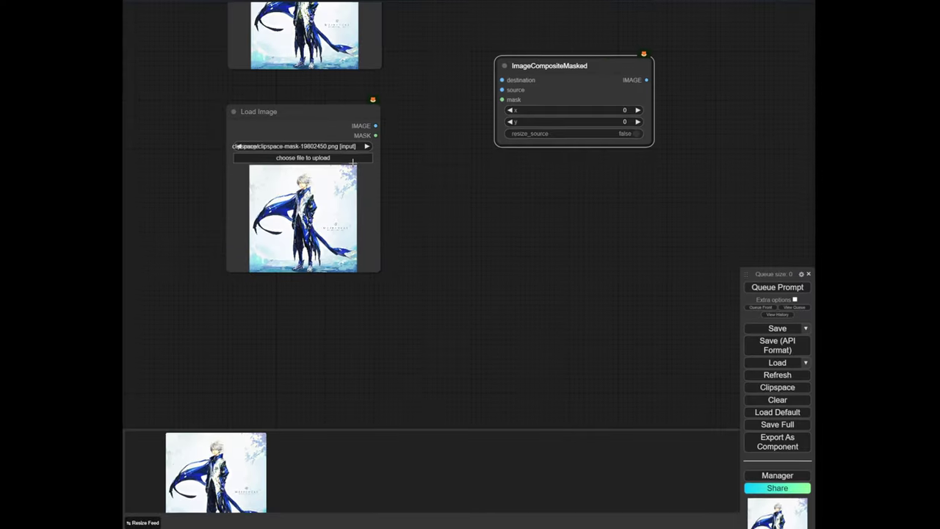
{"action": "scroll", "coordinate": [353, 162], "scroll_direction": "up", "scroll_amount": 5}
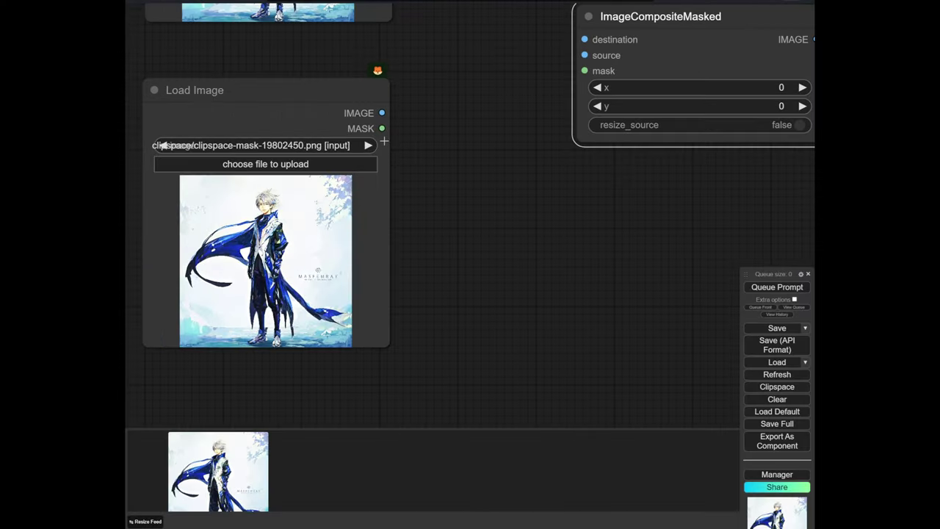
{"action": "left_click_drag", "start_coordinate": [456, 301], "coordinate": [489, 284]}
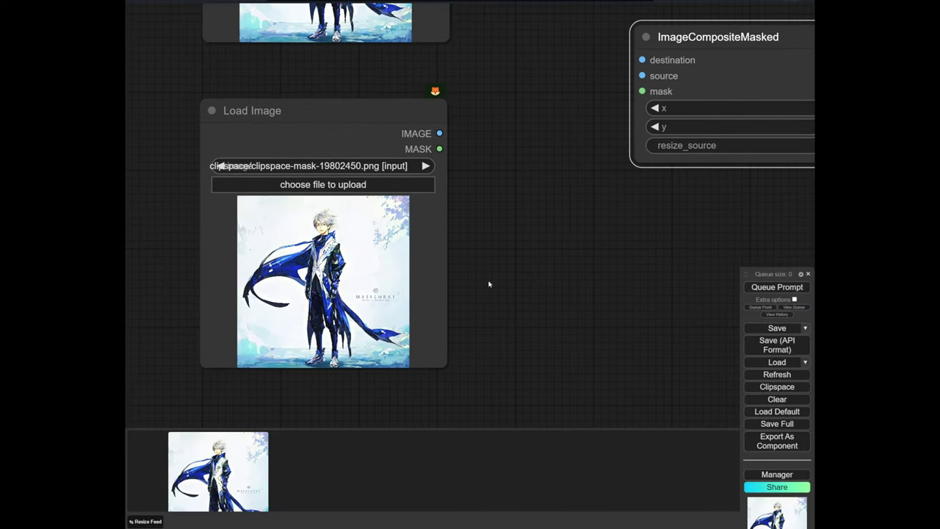
{"action": "scroll", "coordinate": [411, 297], "scroll_direction": "up", "scroll_amount": 5}
{"action": "right_click", "coordinate": [309, 313]}
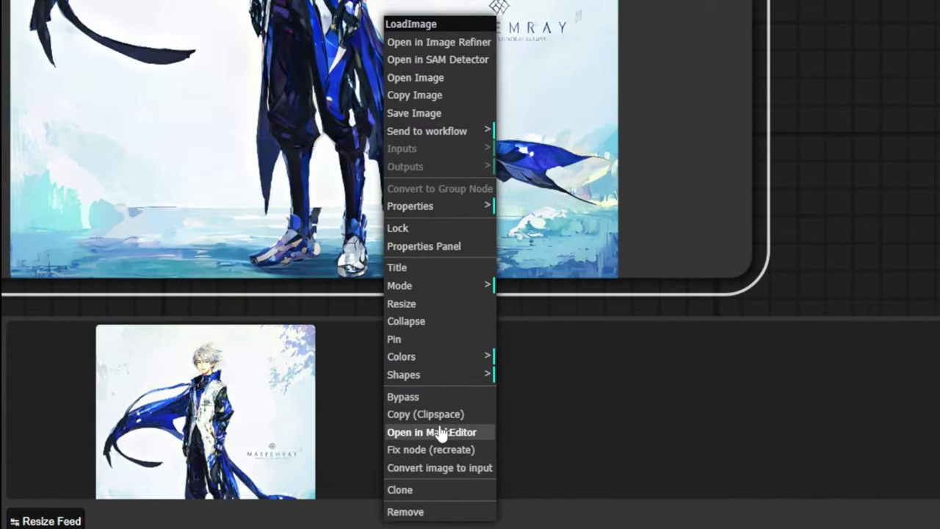
{"action": "left_click", "coordinate": [441, 431]}
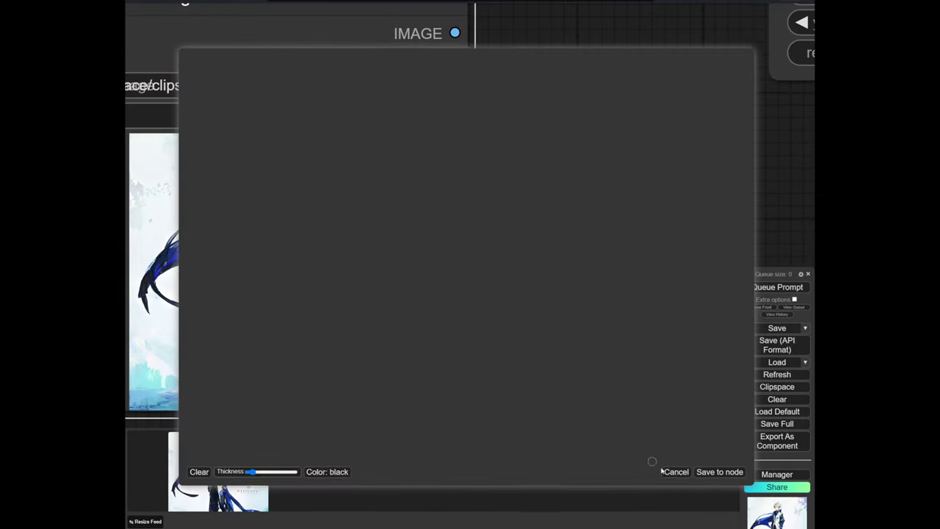
{"action": "left_click", "coordinate": [670, 473]}
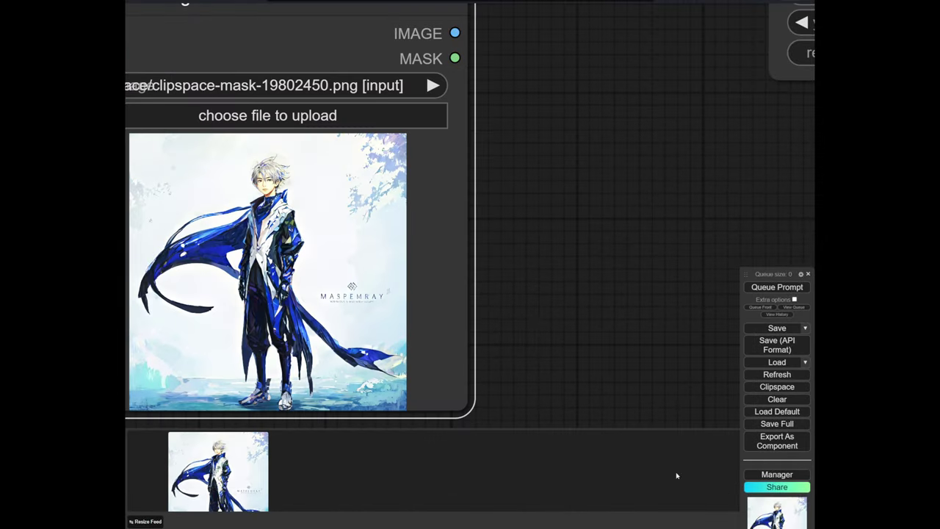
{"action": "scroll", "coordinate": [551, 325], "scroll_direction": "down", "scroll_amount": 10}
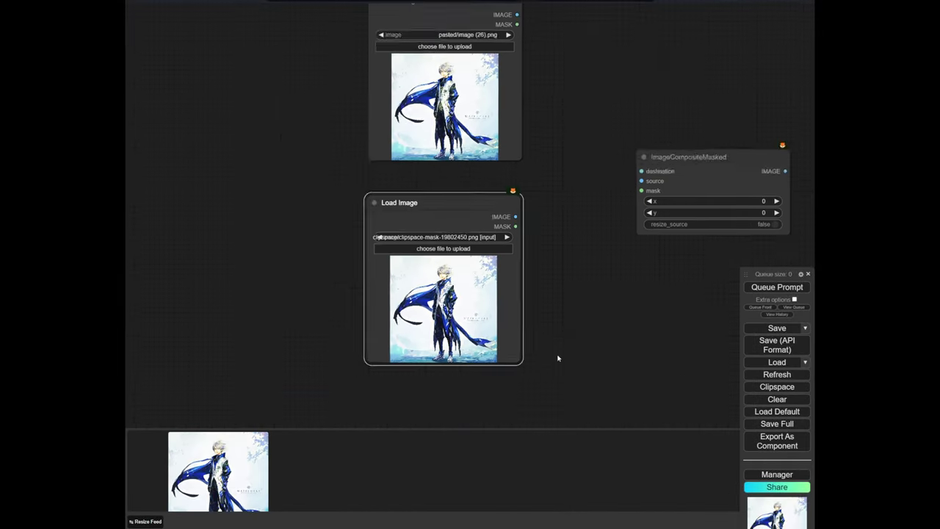
Add an Edit In Another Tab canvas node below the clipspace-mask Load Image node
{"action": "left_click_drag", "start_coordinate": [558, 357], "coordinate": [521, 188]}
{"action": "double_click", "coordinate": [415, 261]}
{"action": "type", "text": "canv"}
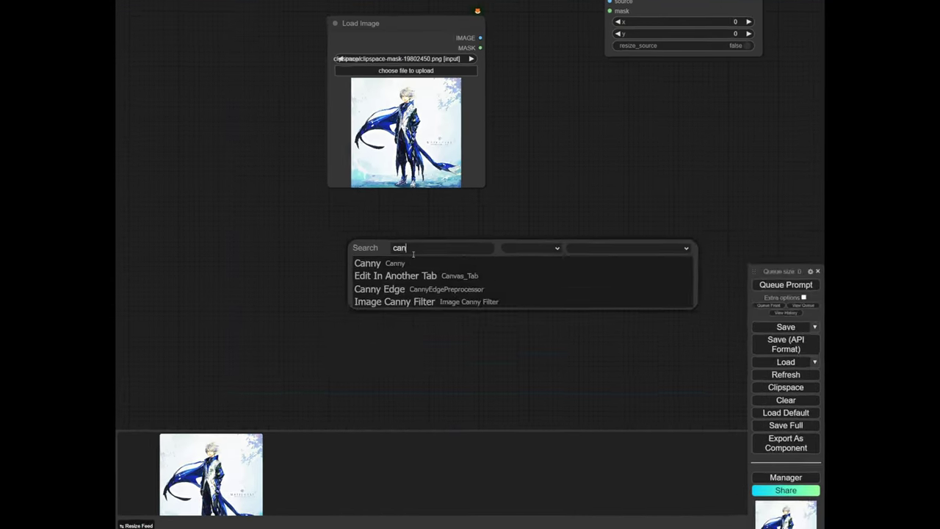
{"action": "key", "text": "Return"}
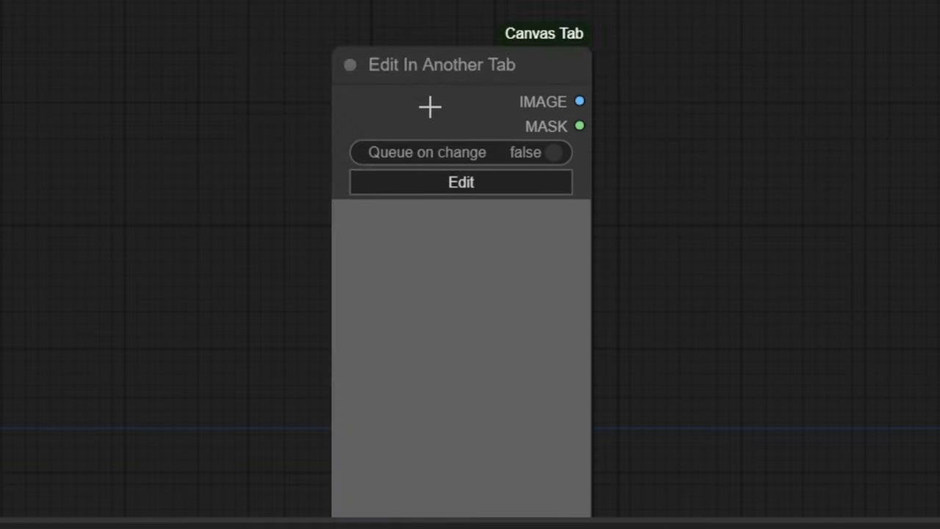
{"action": "left_click_drag", "start_coordinate": [429, 107], "coordinate": [279, 144]}
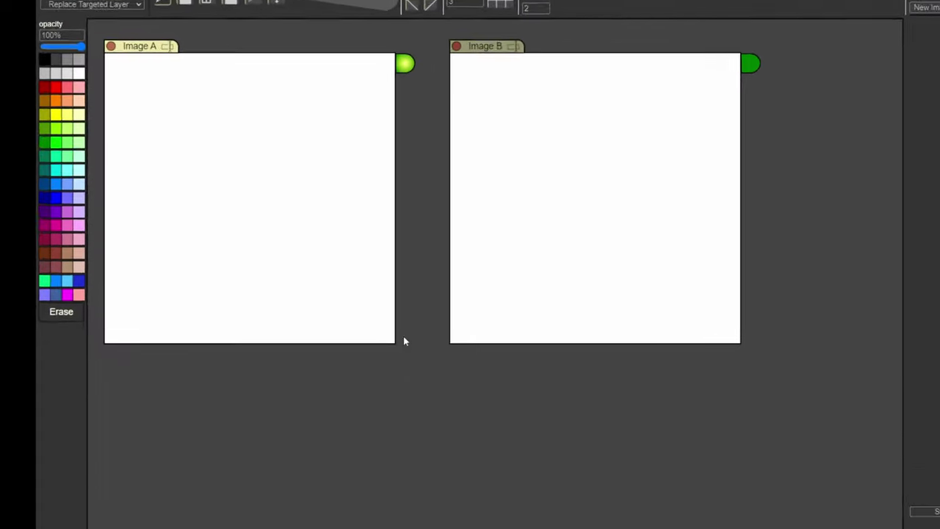
Close the blank Image A in the canvas editor and create a new 2048 × 2048 image
{"action": "left_click", "coordinate": [111, 46]}
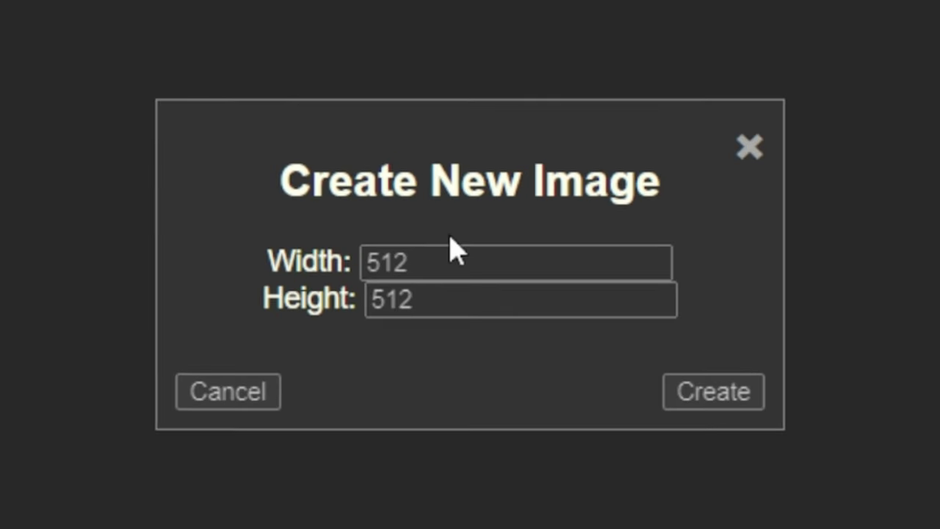
{"action": "double_click", "coordinate": [430, 264]}
{"action": "type", "text": "2048"}
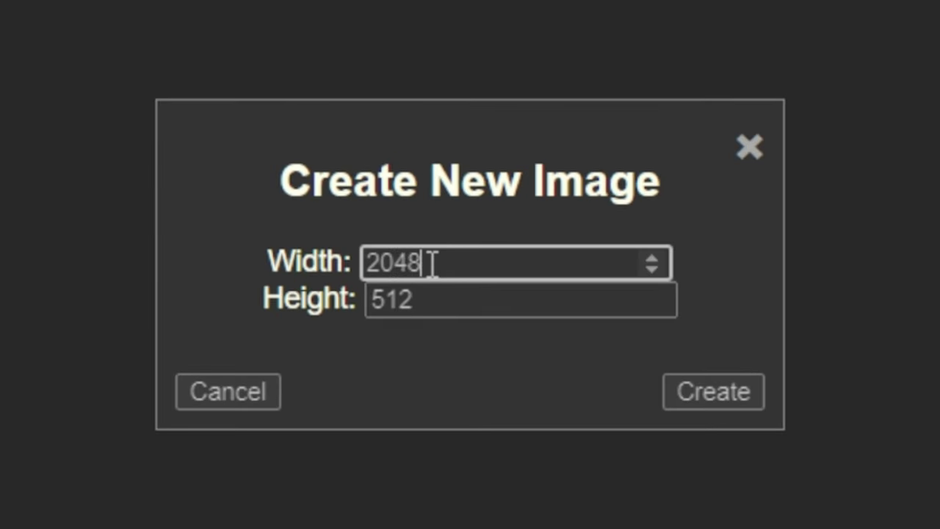
{"action": "double_click", "coordinate": [432, 264]}
{"action": "key", "text": "ctrl+c"}
{"action": "double_click", "coordinate": [420, 300]}
{"action": "key", "text": "ctrl+v"}
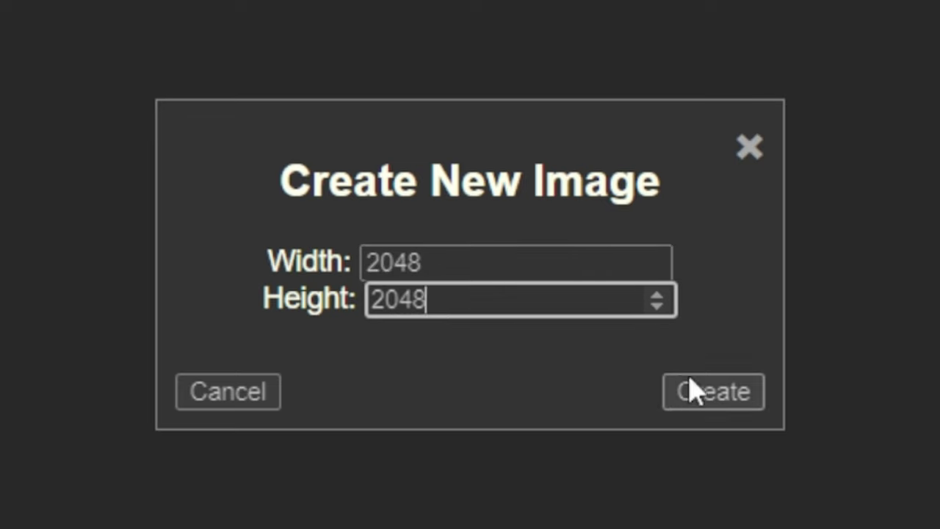
{"action": "left_click", "coordinate": [694, 386]}
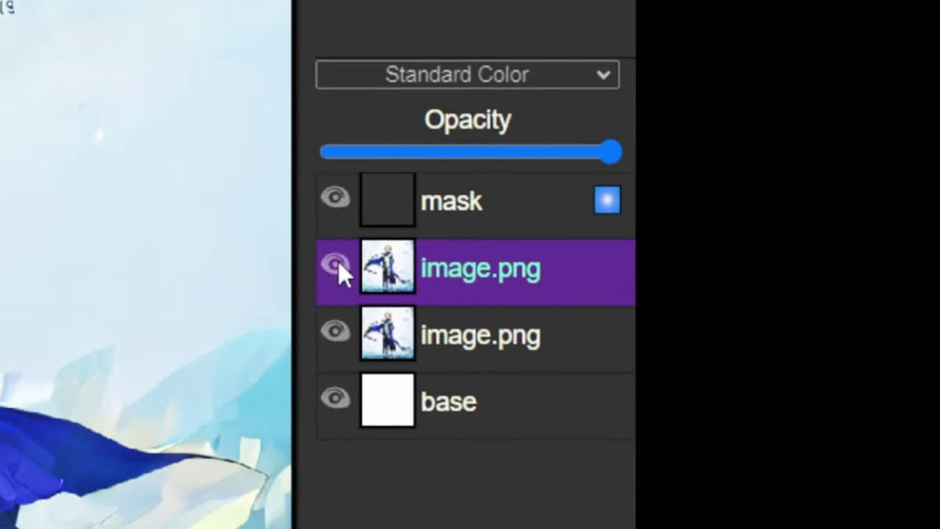
Toggle the upper image.png layer to compare both character versions, and select the mask layer with its opacity at maximum
{"action": "left_click", "coordinate": [742, 423]}
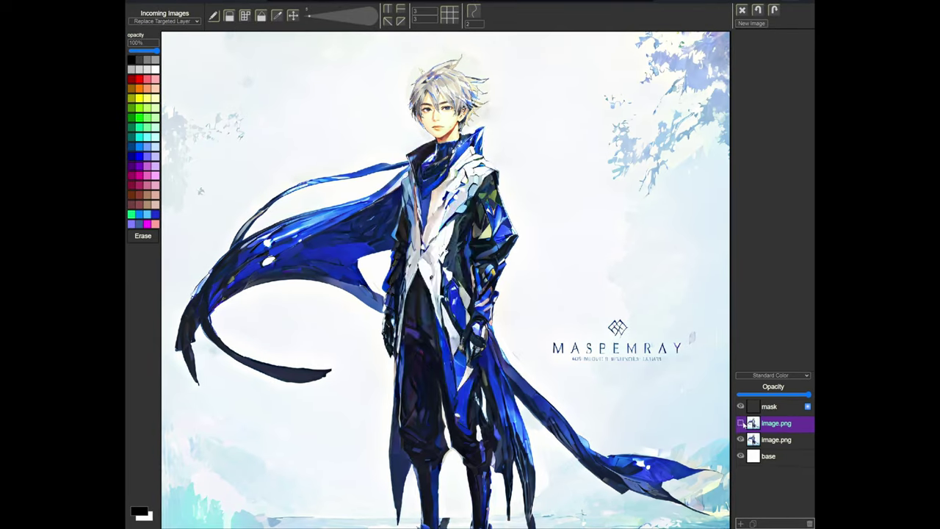
{"action": "left_click", "coordinate": [741, 423]}
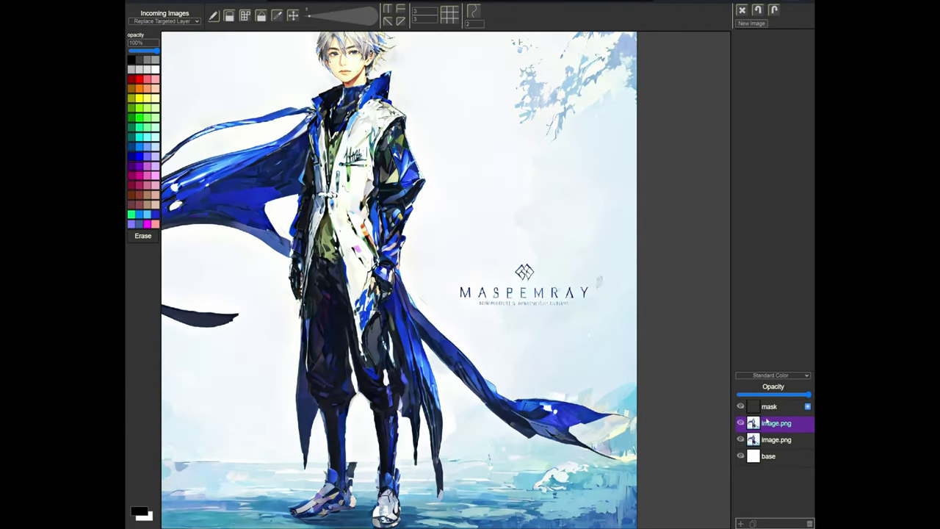
{"action": "left_click", "coordinate": [771, 410]}
{"action": "left_click_drag", "start_coordinate": [783, 396], "coordinate": [803, 395]}
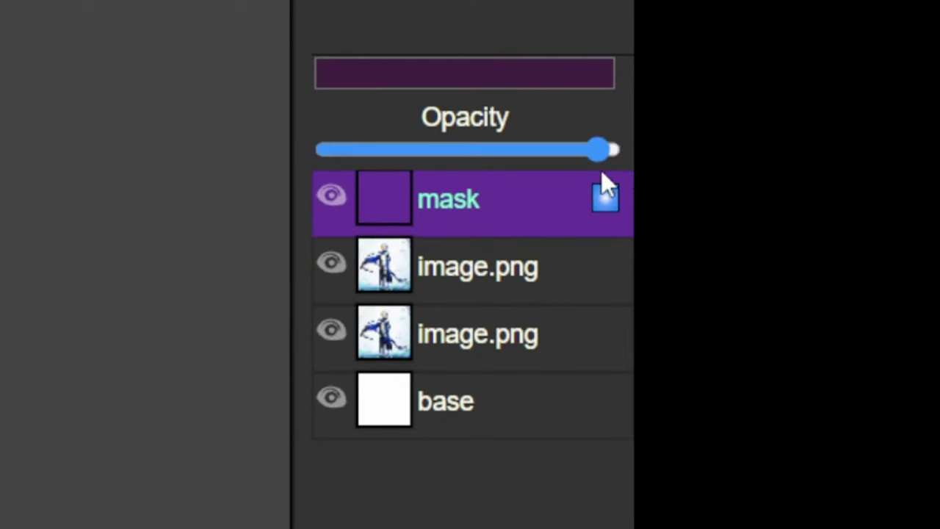
{"action": "left_click_drag", "start_coordinate": [600, 175], "coordinate": [621, 173]}
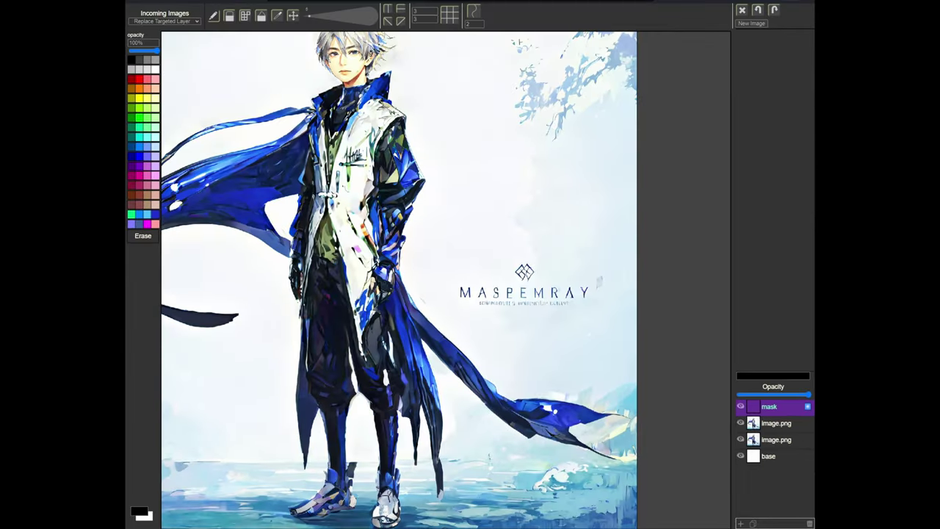
Enlarge the brush and paint black mask patches over the green shirt, the chest opening and the coat's patterned front edge
{"action": "left_click_drag", "start_coordinate": [331, 17], "coordinate": [344, 17]}
{"action": "left_click_drag", "start_coordinate": [324, 218], "coordinate": [322, 232]}
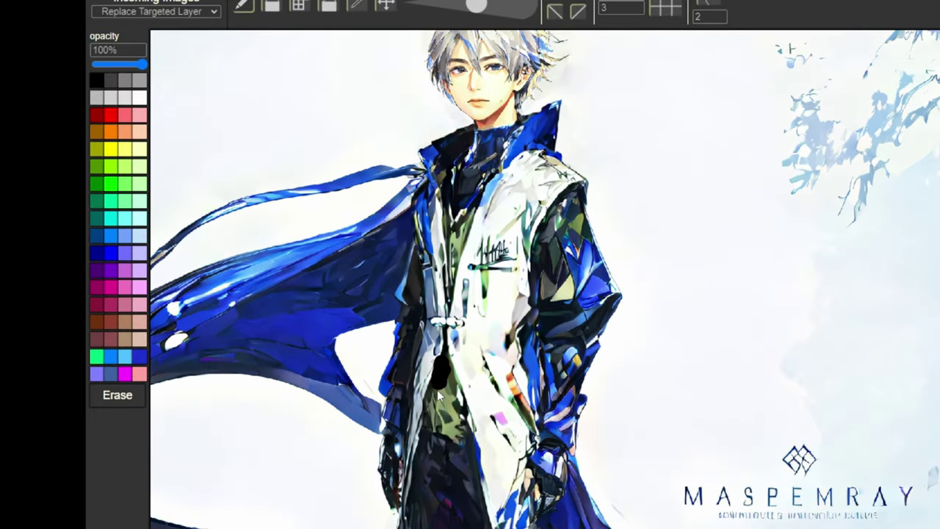
{"action": "mouse_move", "coordinate": [438, 395]}
{"action": "left_mouse_down"}
{"action": "mouse_move", "coordinate": [432, 427]}
{"action": "mouse_move", "coordinate": [454, 420]}
{"action": "left_mouse_up"}
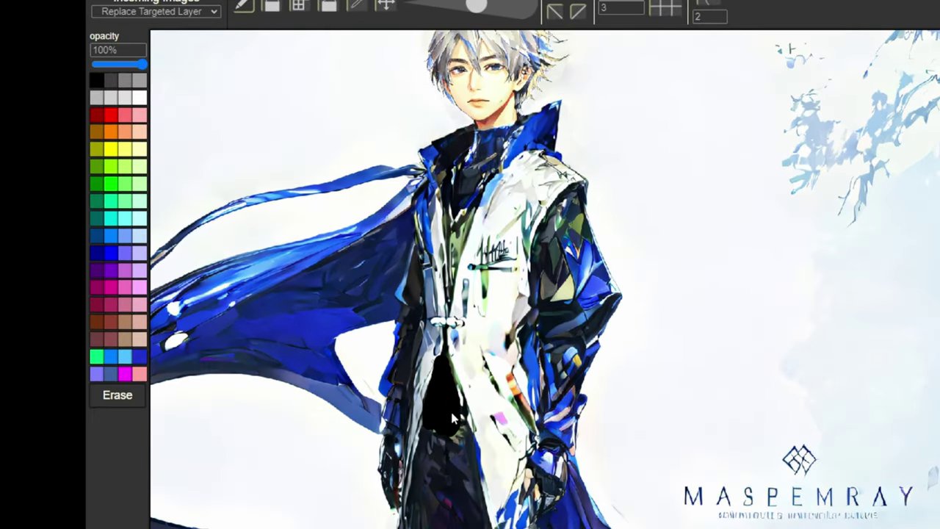
{"action": "left_click_drag", "start_coordinate": [459, 202], "coordinate": [449, 288]}
{"action": "mouse_move", "coordinate": [518, 296]}
{"action": "left_mouse_down"}
{"action": "mouse_move", "coordinate": [512, 395]}
{"action": "mouse_move", "coordinate": [522, 396]}
{"action": "mouse_move", "coordinate": [523, 432]}
{"action": "left_mouse_up"}
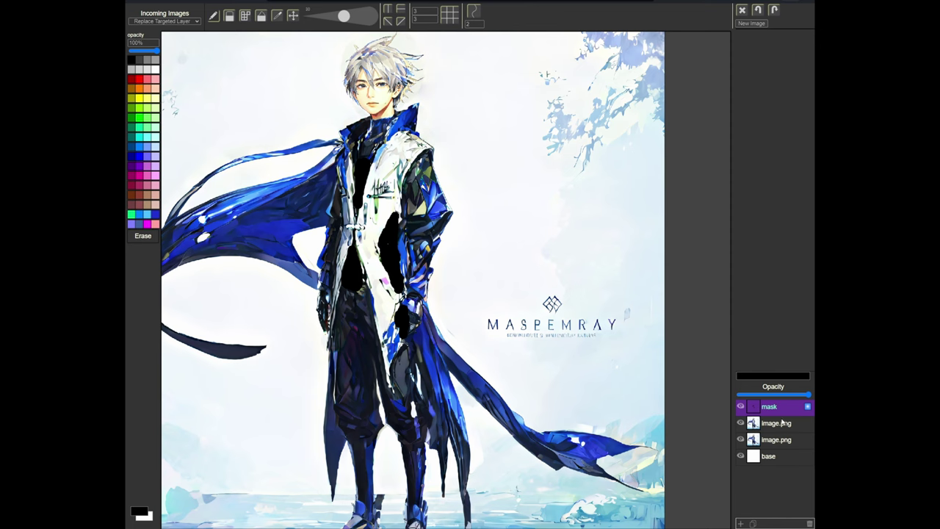
Set the upper image.png layer's blend mode to Lighten and check the blended coat with the mask temporarily hidden
{"action": "left_click", "coordinate": [781, 423]}
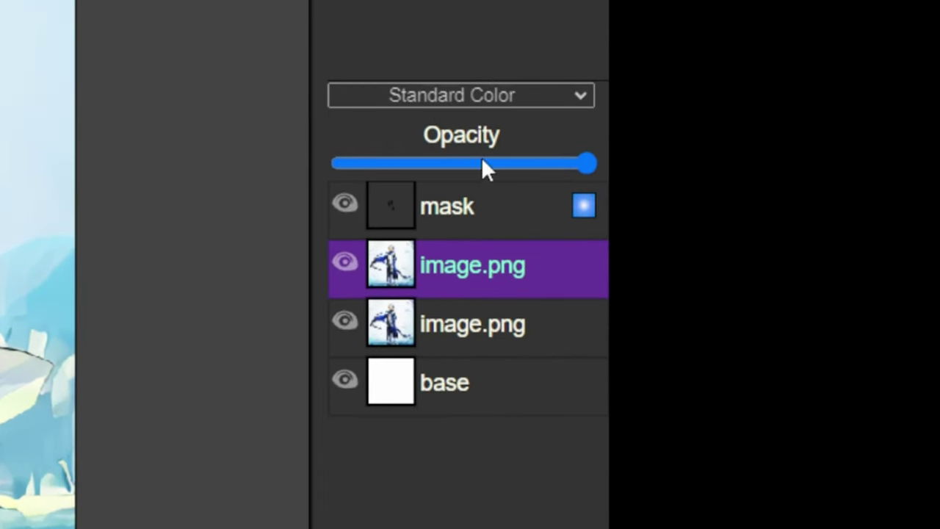
{"action": "left_click", "coordinate": [465, 234]}
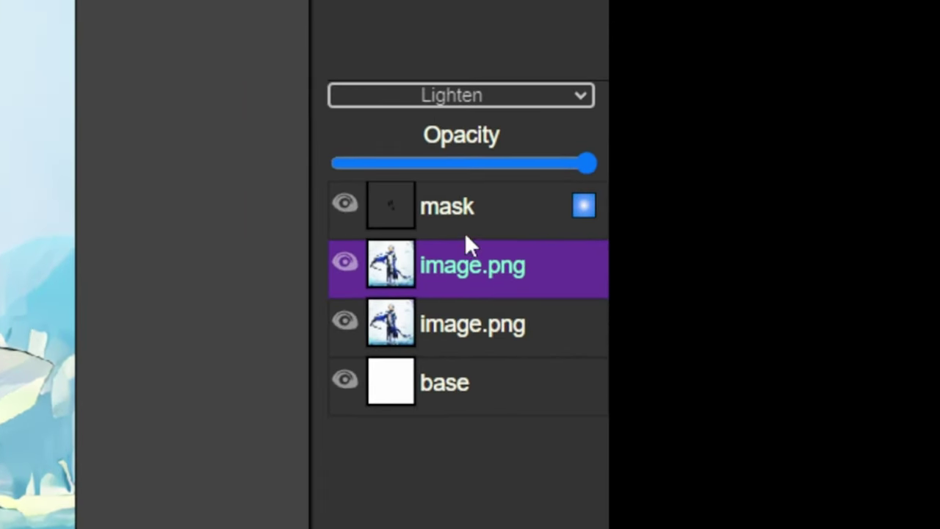
{"action": "left_click", "coordinate": [342, 206]}
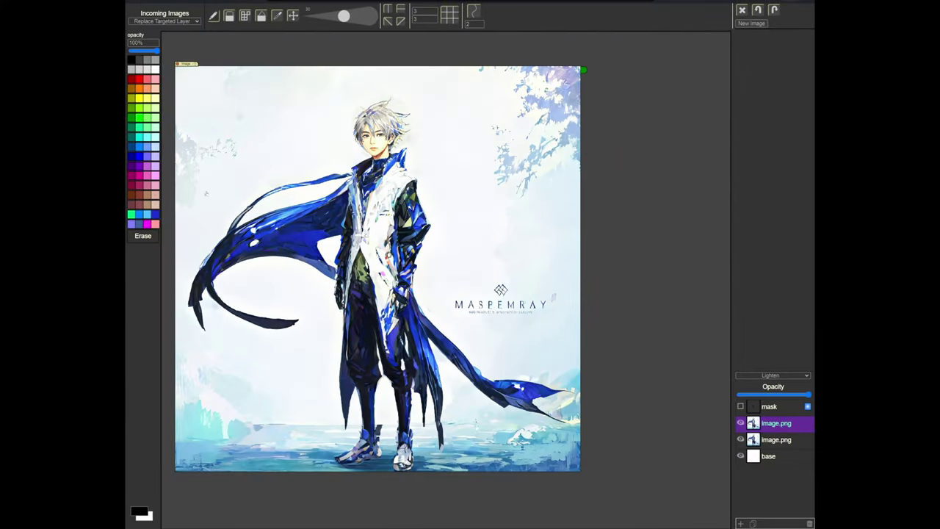
{"action": "scroll", "coordinate": [432, 253], "scroll_direction": "up", "scroll_amount": 2}
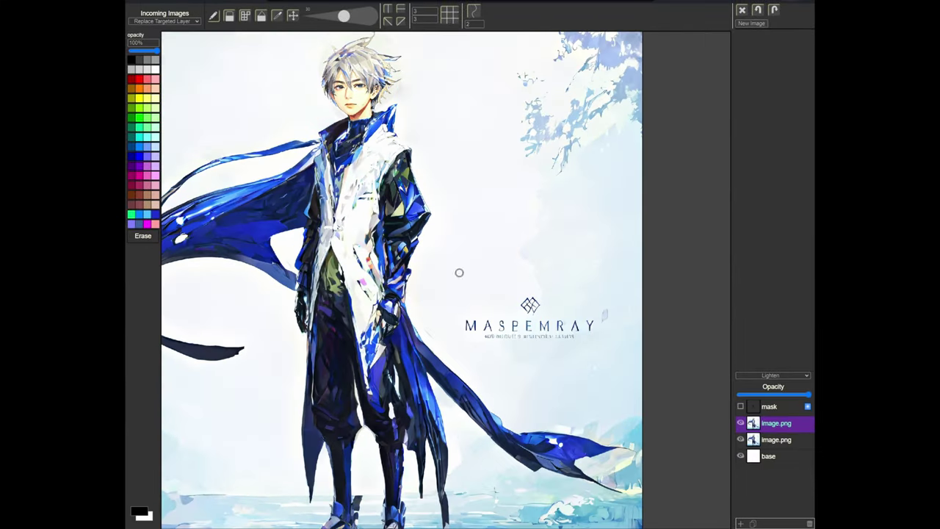
{"action": "left_click", "coordinate": [741, 407]}
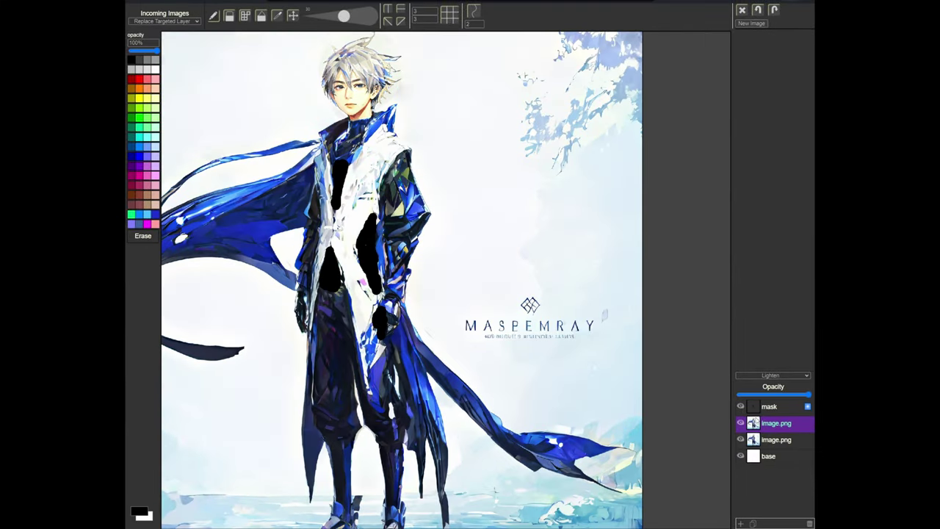
Extend the painted mask over more of the coat's front panel and the area below the collar
{"action": "left_click", "coordinate": [769, 406]}
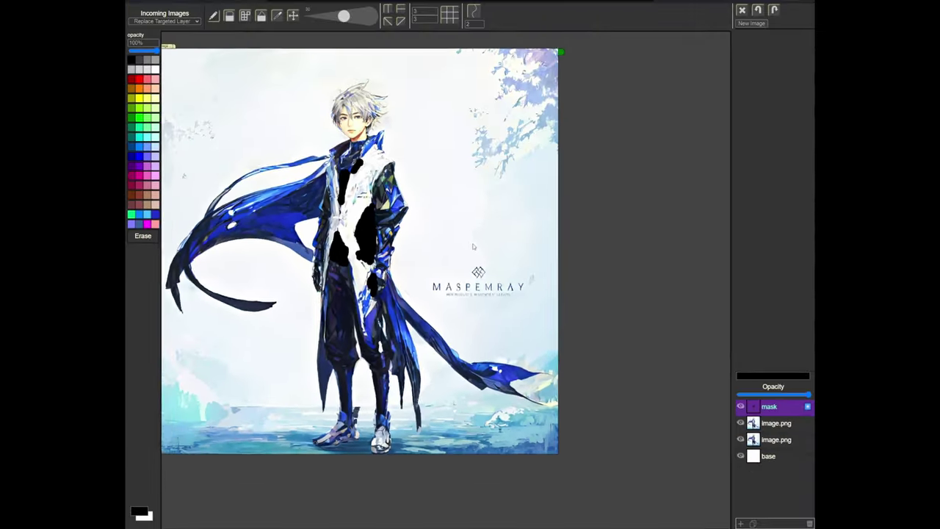
{"action": "left_click_drag", "start_coordinate": [474, 247], "coordinate": [492, 262]}
{"action": "left_click_drag", "start_coordinate": [497, 212], "coordinate": [532, 205]}
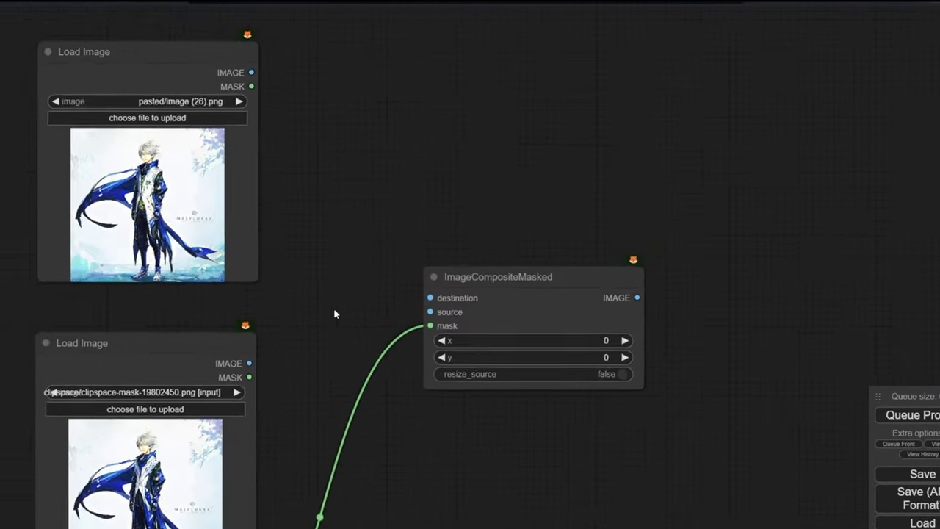
Connect the pasted/image (26).png image to the ImageCompositeMasked destination and the clipspace-mask image to its source
{"action": "scroll", "coordinate": [309, 334], "scroll_direction": "up", "scroll_amount": 4}
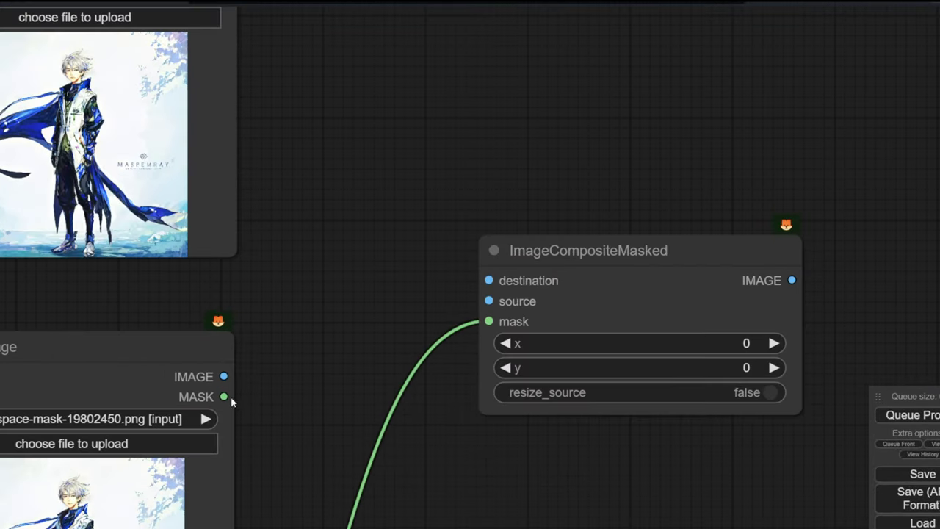
{"action": "left_click_drag", "start_coordinate": [332, 332], "coordinate": [437, 360]}
{"action": "scroll", "coordinate": [437, 359], "scroll_direction": "down", "scroll_amount": 1}
{"action": "left_click_drag", "start_coordinate": [428, 101], "coordinate": [418, 145]}
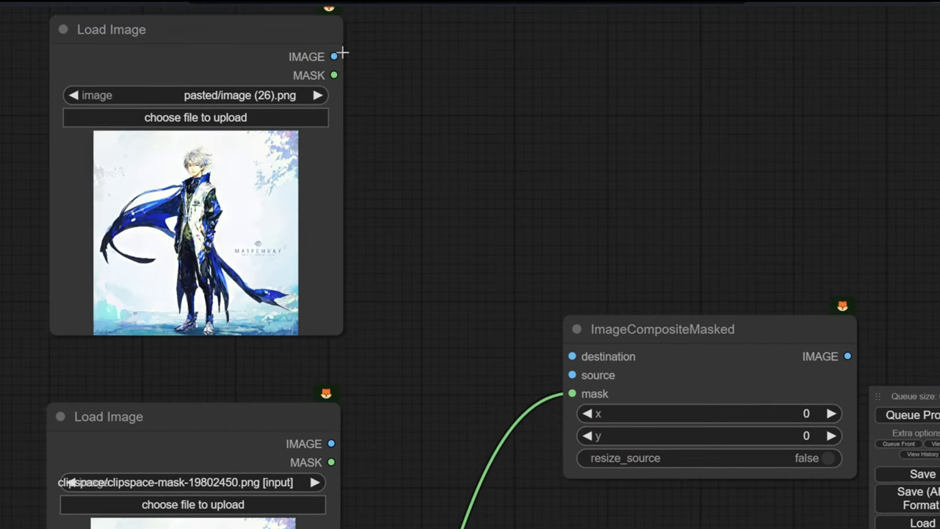
{"action": "left_click_drag", "start_coordinate": [335, 56], "coordinate": [572, 356]}
{"action": "left_click_drag", "start_coordinate": [331, 444], "coordinate": [572, 374]}
{"action": "scroll", "coordinate": [572, 375], "scroll_direction": "down", "scroll_amount": 4}
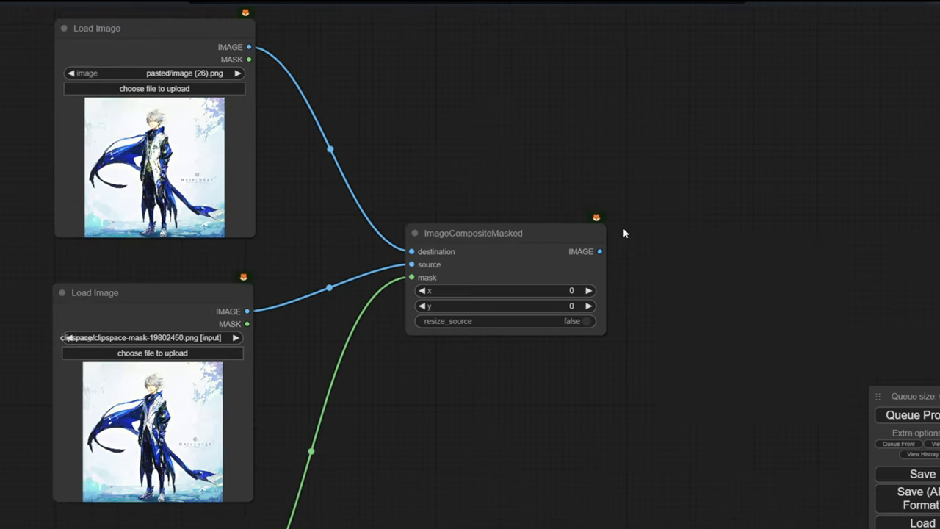
Add an image node beside ImageCompositeMasked for viewing the composite result
{"action": "double_click", "coordinate": [736, 260]}
{"action": "type", "text": "ima"}
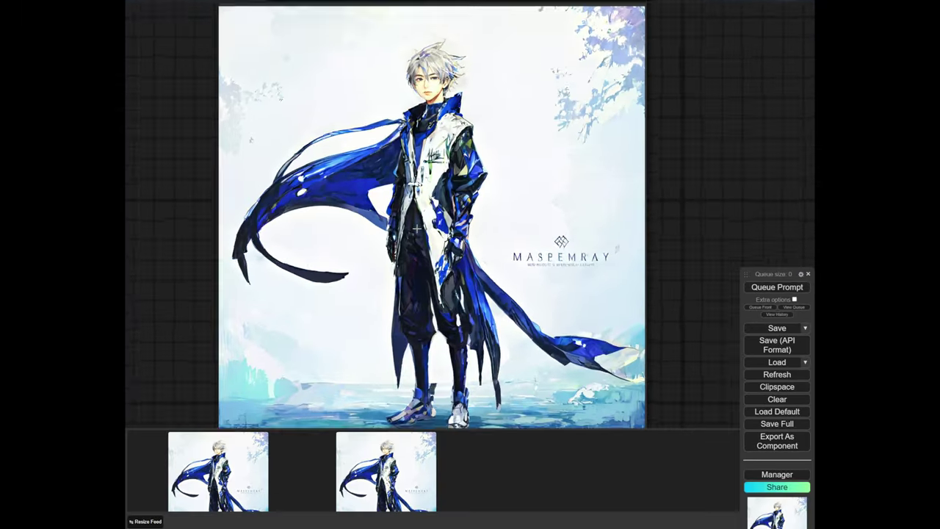
Examine the composited character image up close, from the coat's front panel to the face and trousers
{"action": "scroll", "coordinate": [409, 220], "scroll_direction": "up", "scroll_amount": 3}
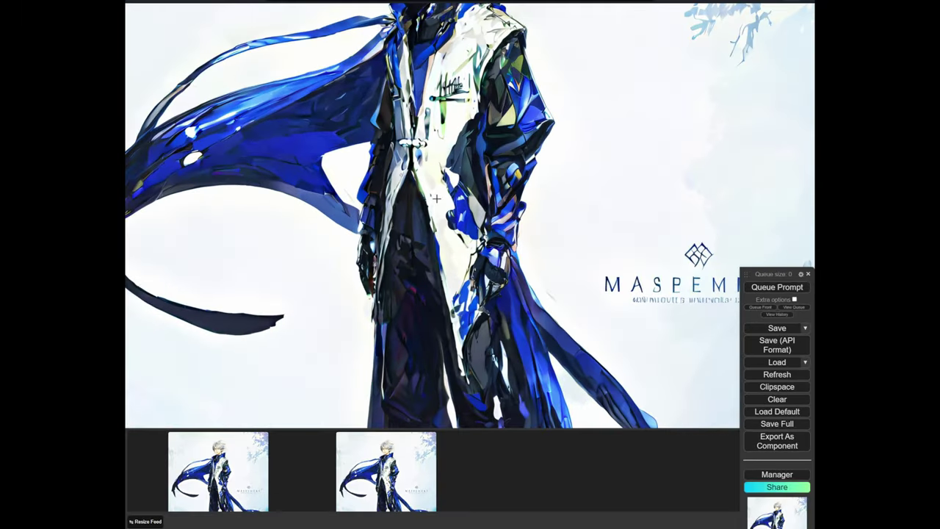
{"action": "scroll", "coordinate": [437, 198], "scroll_direction": "down", "scroll_amount": 5}
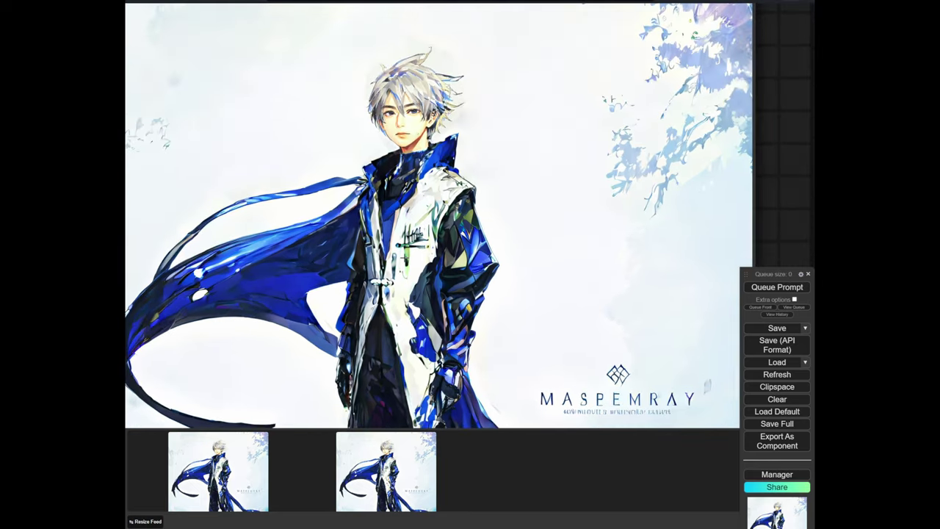
{"action": "scroll", "coordinate": [424, 247], "scroll_direction": "up", "scroll_amount": 2}
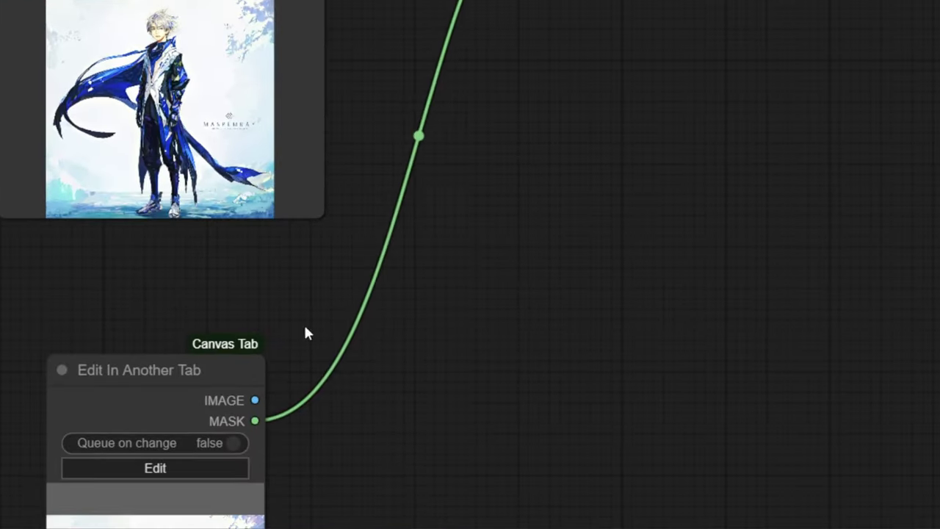
Review the Edit In Another Tab node and the nodes for loading masks and padding images for outpainting
{"action": "left_click_drag", "start_coordinate": [256, 398], "coordinate": [371, 99]}
{"action": "left_click_drag", "start_coordinate": [633, 384], "coordinate": [683, 158]}
{"action": "double_click", "coordinate": [668, 54]}
{"action": "left_click", "coordinate": [244, 382]}
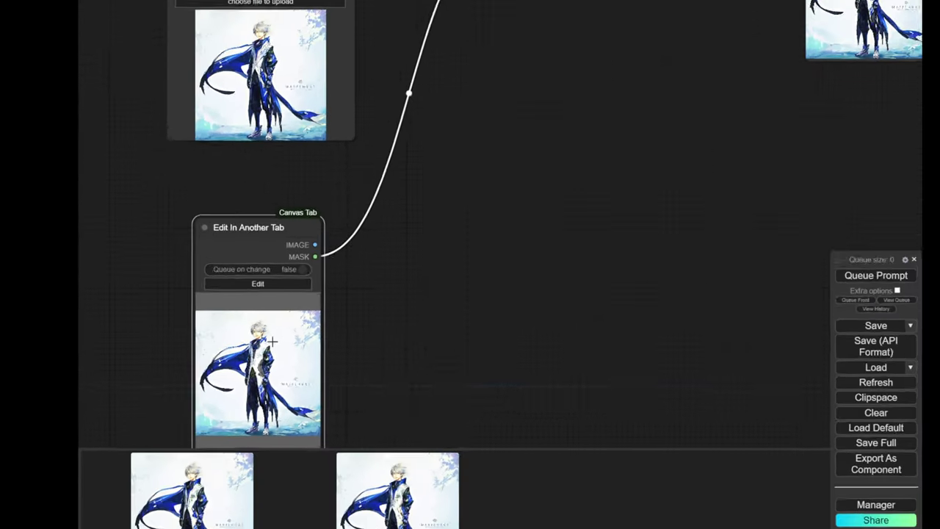
{"action": "left_click_drag", "start_coordinate": [368, 80], "coordinate": [305, 467]}
{"action": "left_click", "coordinate": [280, 94]}
{"action": "scroll", "coordinate": [349, 216], "scroll_direction": "down", "scroll_amount": 3}
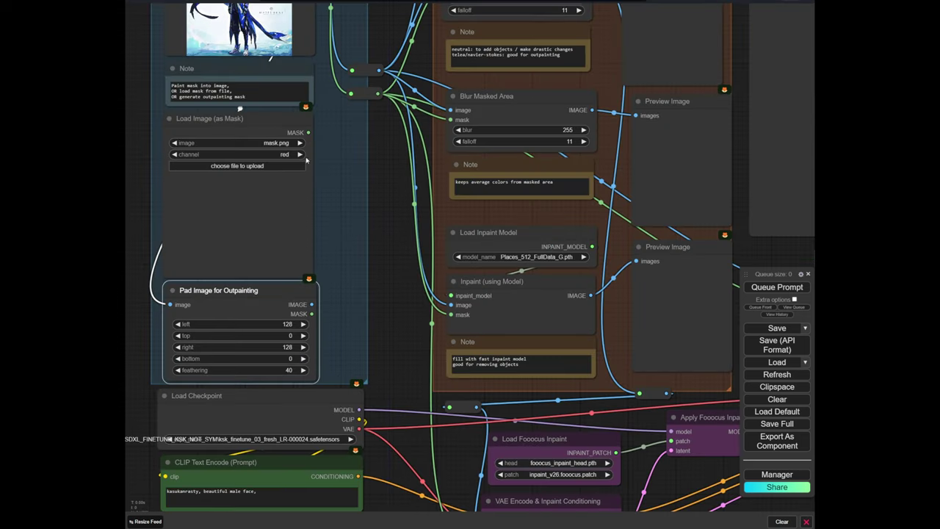
Review the base_new group, the Load Image nodes and the image and mask links leading from them
{"action": "scroll", "coordinate": [306, 160], "scroll_direction": "down", "scroll_amount": 4}
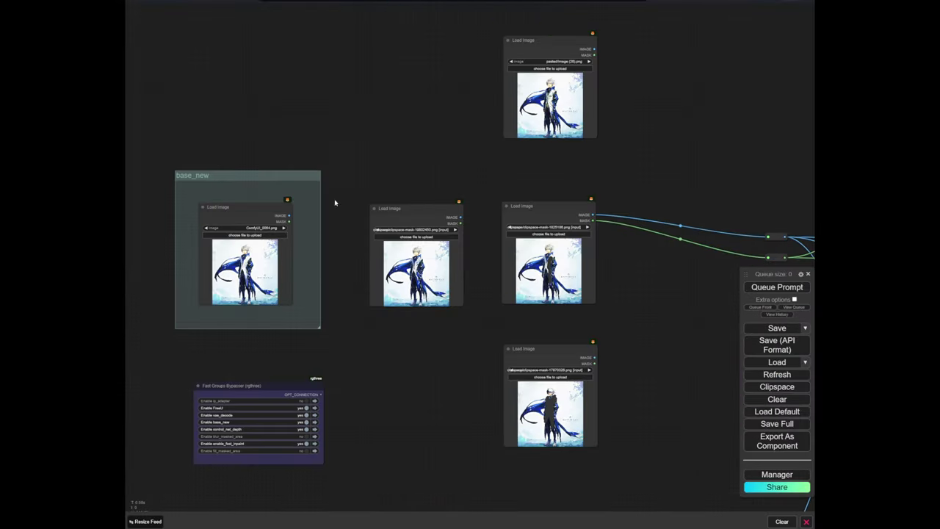
{"action": "scroll", "coordinate": [504, 323], "scroll_direction": "down", "scroll_amount": 6}
{"action": "left_click_drag", "start_coordinate": [531, 328], "coordinate": [302, 323]}
{"action": "scroll", "coordinate": [429, 263], "scroll_direction": "down", "scroll_amount": 1}
{"action": "scroll", "coordinate": [415, 267], "scroll_direction": "down", "scroll_amount": 2}
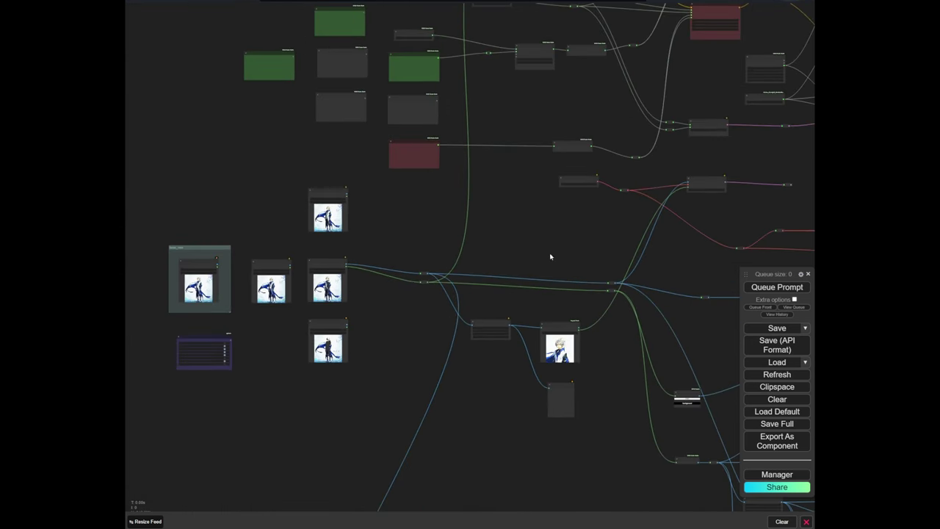
{"action": "left_click_drag", "start_coordinate": [550, 256], "coordinate": [272, 274]}
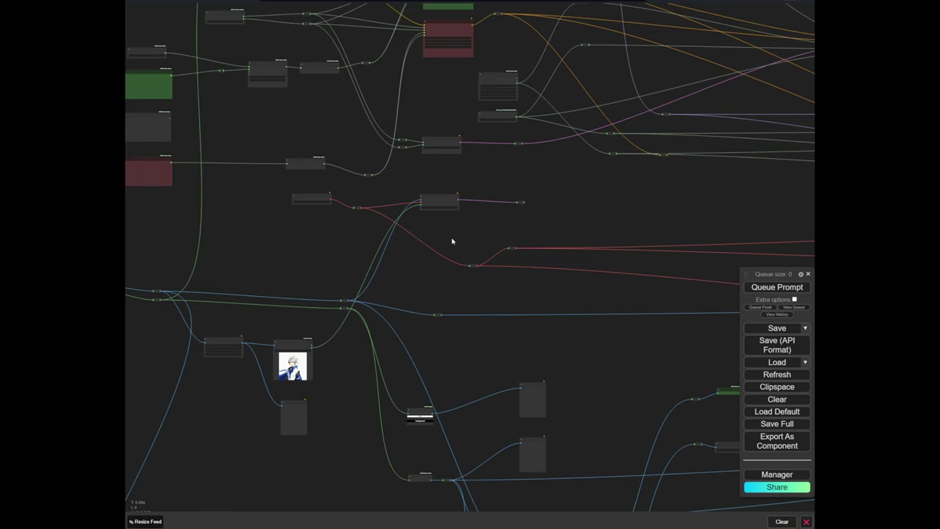
{"action": "scroll", "coordinate": [451, 241], "scroll_direction": "down", "scroll_amount": 2}
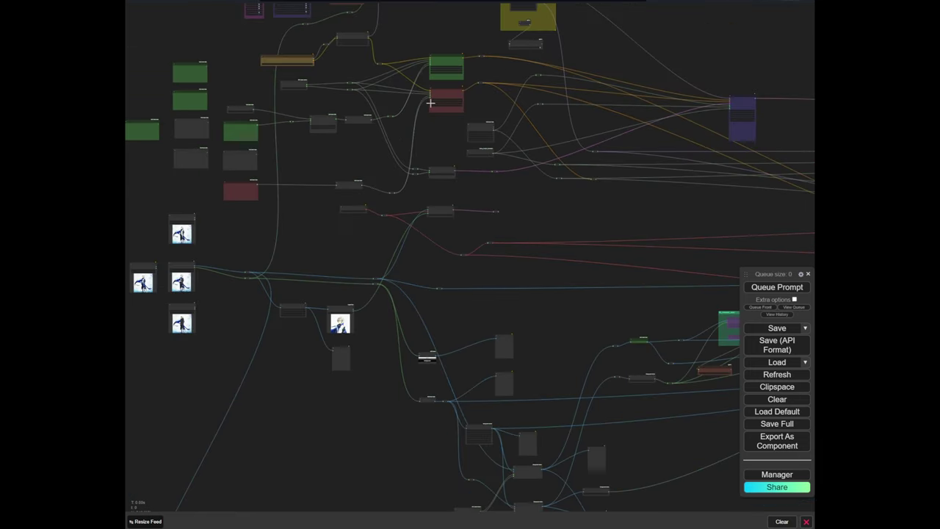
Inspect the KSampler (Advanced) node and the two KSampler nodes, including the links running into them
{"action": "left_click_drag", "start_coordinate": [427, 109], "coordinate": [307, 313]}
{"action": "left_click_drag", "start_coordinate": [543, 327], "coordinate": [253, 302]}
{"action": "scroll", "coordinate": [253, 302], "scroll_direction": "up", "scroll_amount": 8}
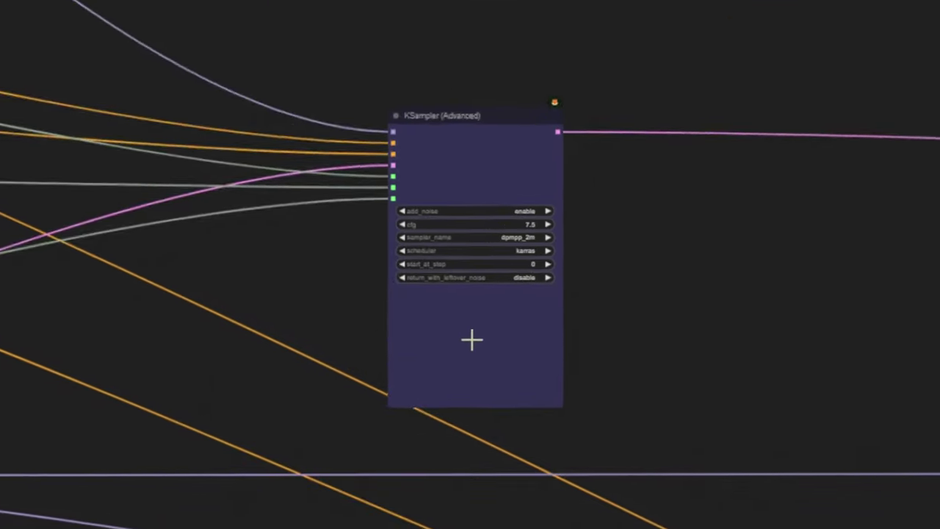
{"action": "left_click", "coordinate": [429, 326]}
{"action": "scroll", "coordinate": [813, 330], "scroll_direction": "down", "scroll_amount": 6}
{"action": "left_click_drag", "start_coordinate": [813, 331], "coordinate": [410, 237]}
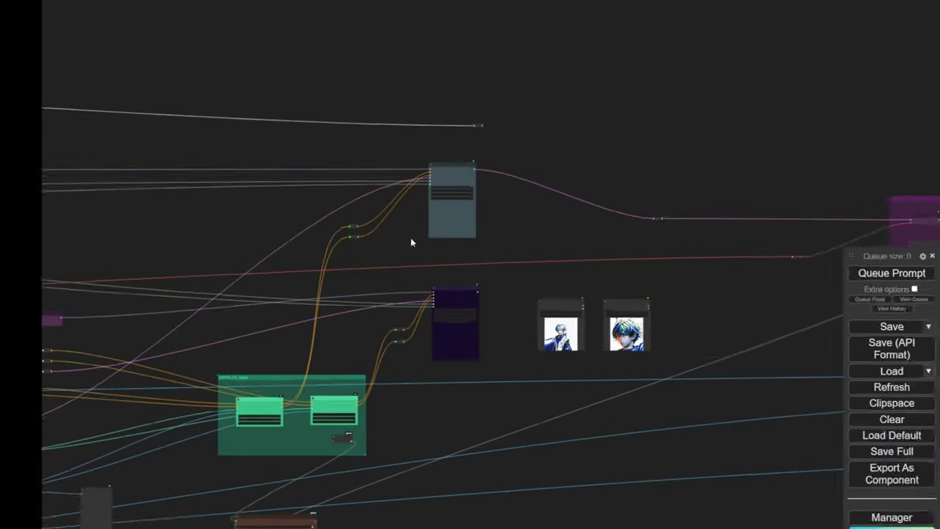
{"action": "scroll", "coordinate": [429, 249], "scroll_direction": "up", "scroll_amount": 6}
{"action": "left_click", "coordinate": [449, 245]}
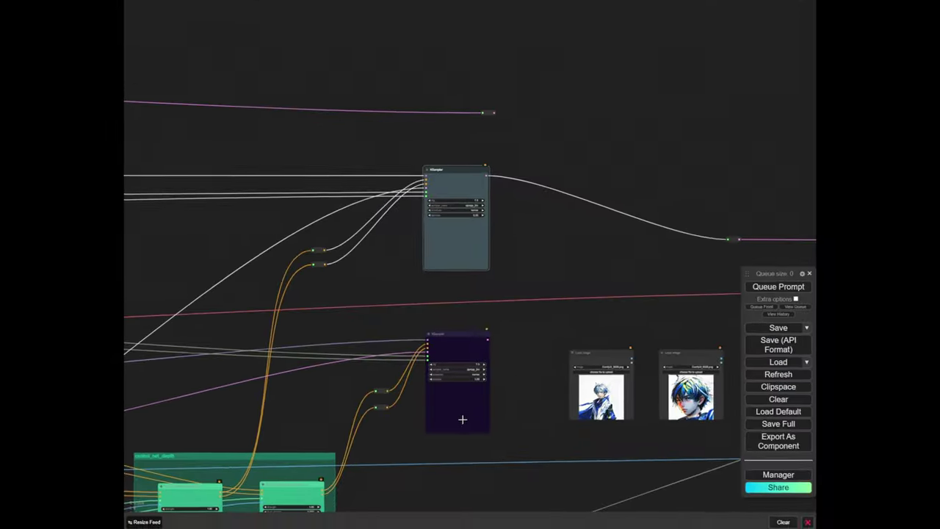
{"action": "left_click", "coordinate": [462, 419]}
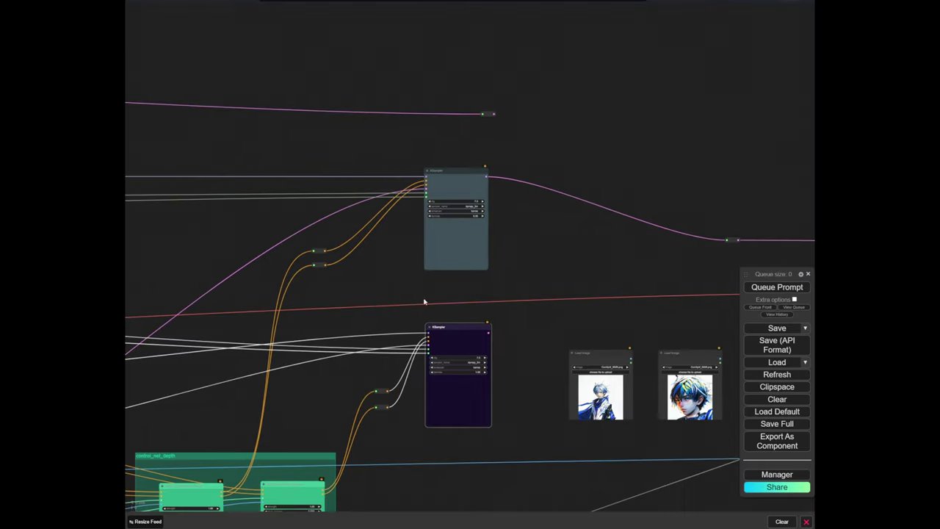
{"action": "scroll", "coordinate": [294, 294], "scroll_direction": "down", "scroll_amount": 4}
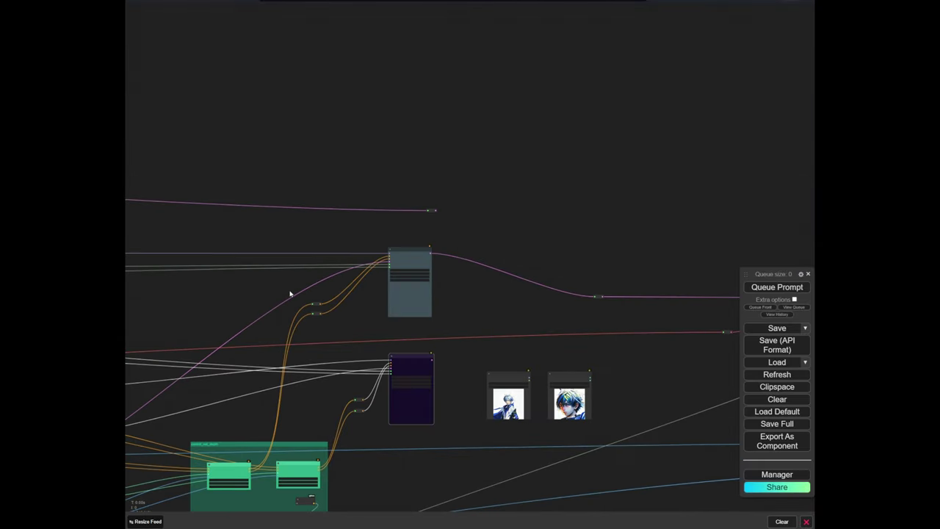
{"action": "scroll", "coordinate": [448, 215], "scroll_direction": "up", "scroll_amount": 9}
{"action": "left_click_drag", "start_coordinate": [431, 205], "coordinate": [375, 212]}
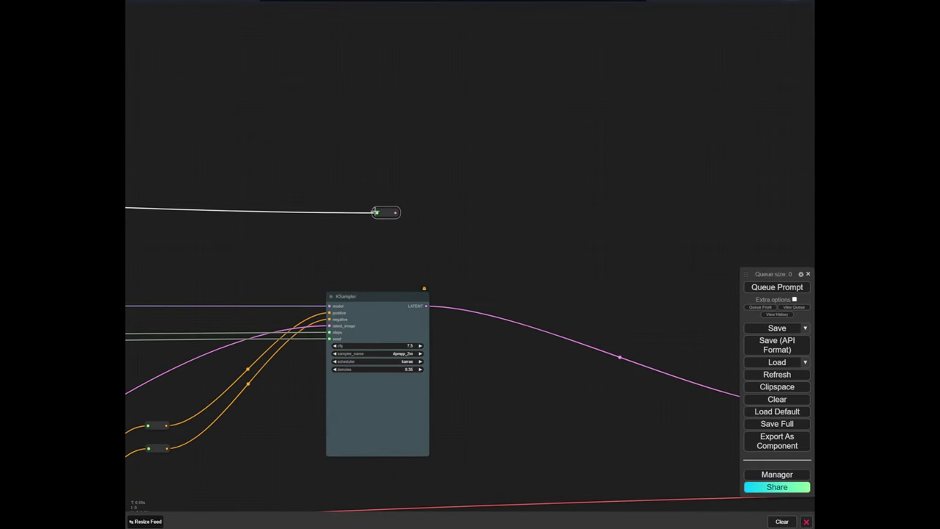
Trace the workflow past VAE Decode to the Paste By Mask and Image Blend by Mask nodes
{"action": "scroll", "coordinate": [345, 216], "scroll_direction": "down", "scroll_amount": 10}
{"action": "left_click_drag", "start_coordinate": [617, 358], "coordinate": [445, 243]}
{"action": "left_click_drag", "start_coordinate": [539, 287], "coordinate": [346, 259]}
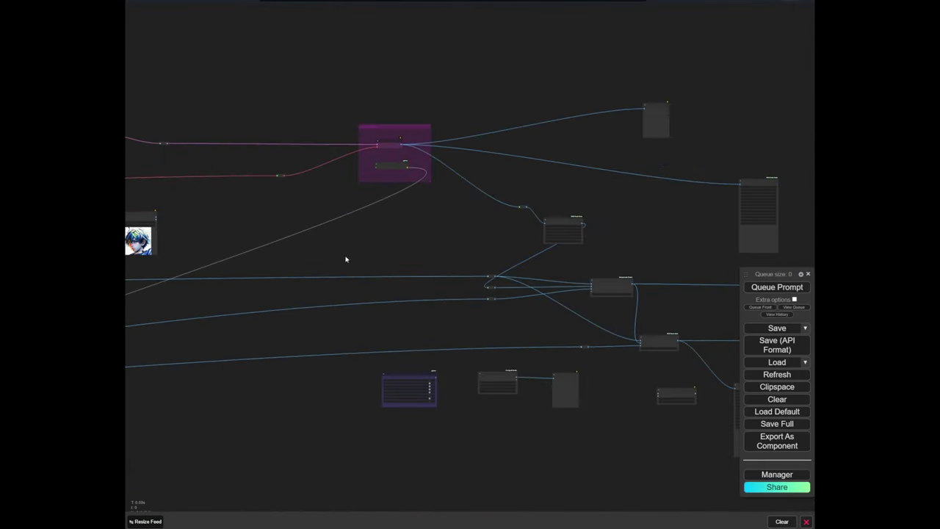
{"action": "left_click_drag", "start_coordinate": [469, 306], "coordinate": [222, 274]}
{"action": "scroll", "coordinate": [398, 312], "scroll_direction": "up", "scroll_amount": 13}
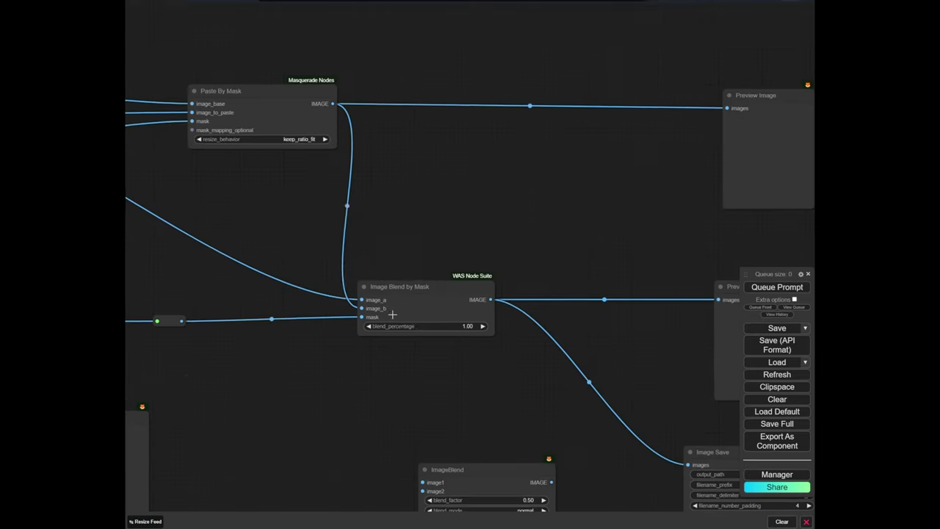
{"action": "left_click_drag", "start_coordinate": [395, 308], "coordinate": [403, 307]}
{"action": "scroll", "coordinate": [378, 282], "scroll_direction": "down", "scroll_amount": 5}
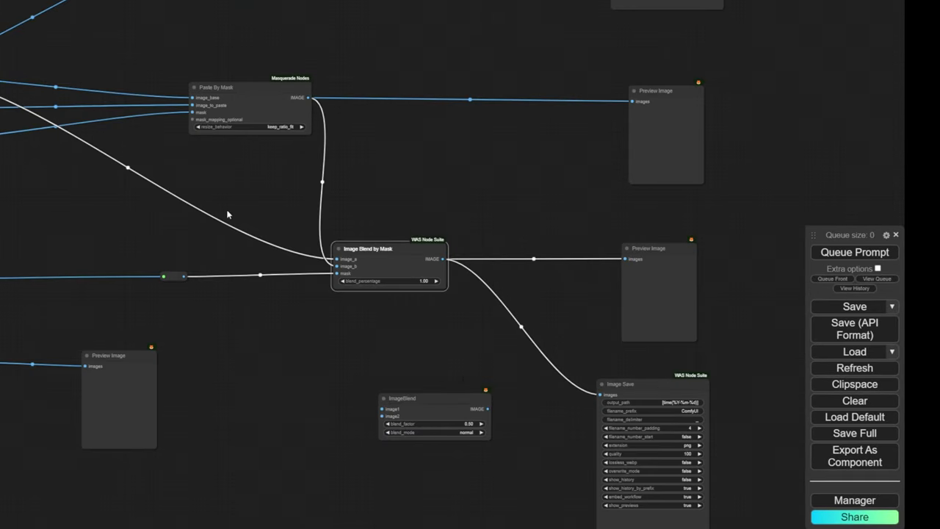
{"action": "left_click_drag", "start_coordinate": [264, 199], "coordinate": [401, 318]}
{"action": "scroll", "coordinate": [165, 147], "scroll_direction": "down", "scroll_amount": 6}
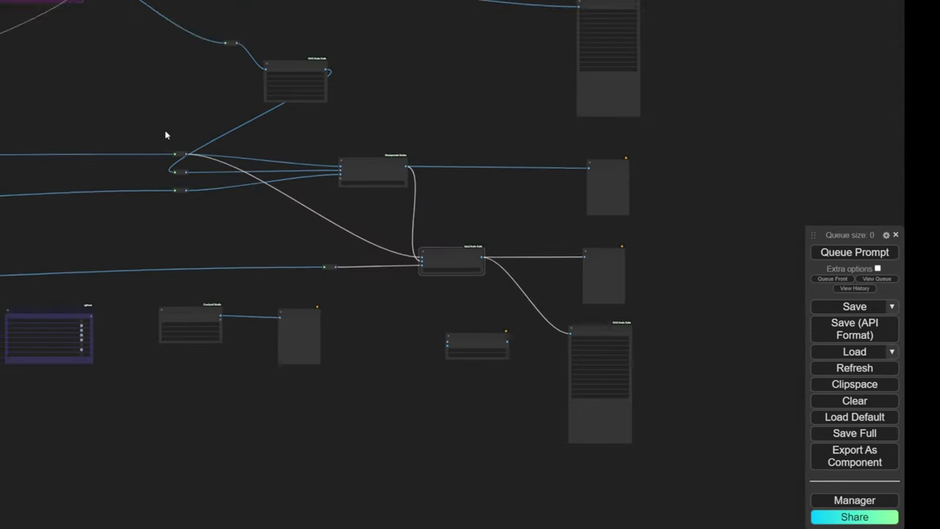
Trace the workflow back to the KSampler (Advanced) node and compare the latent outputs of the two KSampler nodes
{"action": "left_click_drag", "start_coordinate": [166, 134], "coordinate": [667, 327]}
{"action": "left_click_drag", "start_coordinate": [230, 166], "coordinate": [577, 318]}
{"action": "left_click_drag", "start_coordinate": [319, 250], "coordinate": [612, 260]}
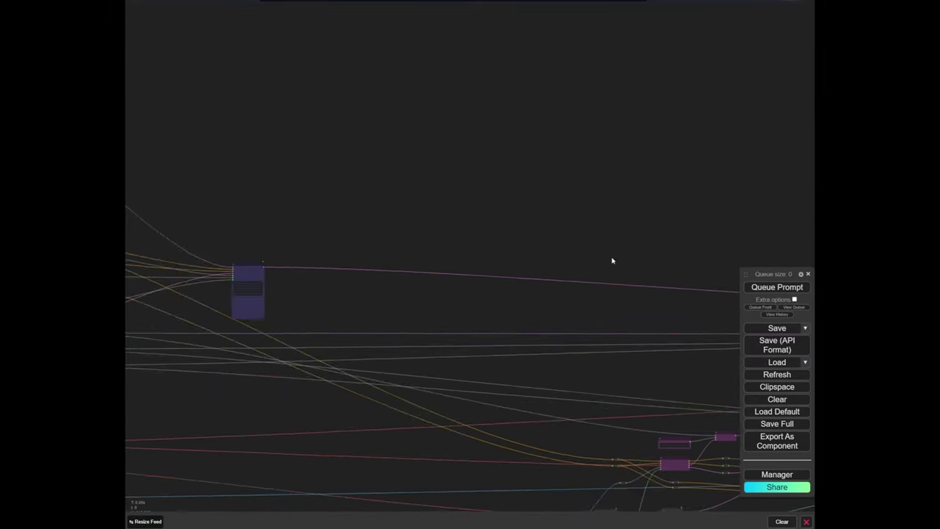
{"action": "scroll", "coordinate": [543, 259], "scroll_direction": "down", "scroll_amount": 3}
{"action": "left_click_drag", "start_coordinate": [518, 279], "coordinate": [267, 216]}
{"action": "left_click_drag", "start_coordinate": [670, 287], "coordinate": [345, 227]}
{"action": "scroll", "coordinate": [345, 227], "scroll_direction": "up", "scroll_amount": 14}
{"action": "scroll", "coordinate": [345, 228], "scroll_direction": "down", "scroll_amount": 3}
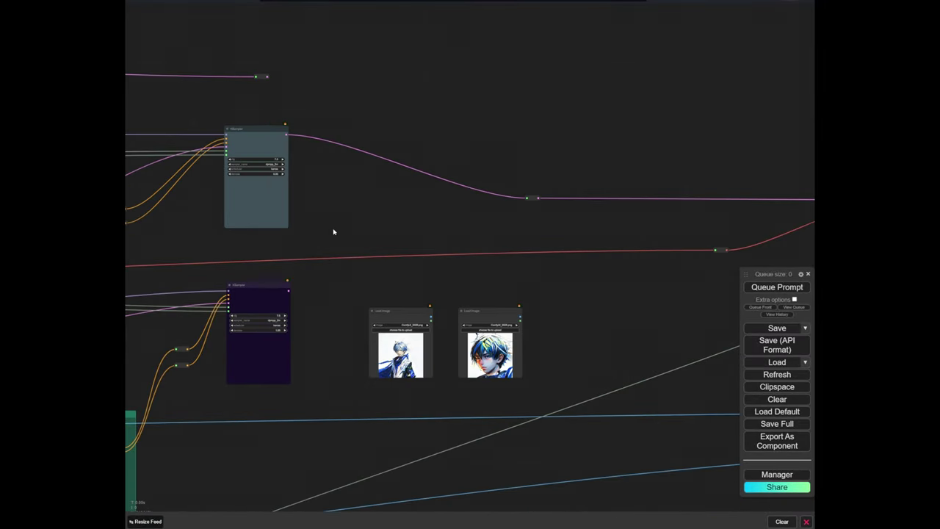
{"action": "left_click", "coordinate": [258, 302]}
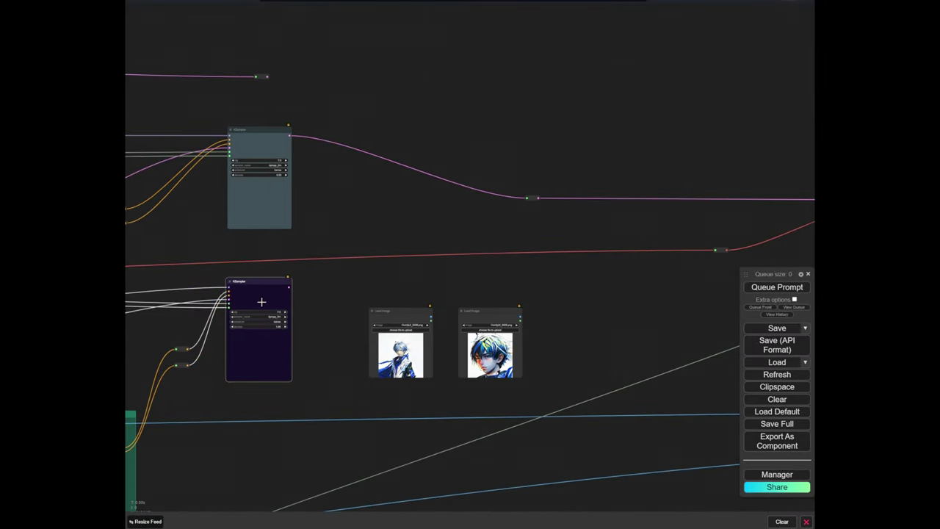
{"action": "left_click", "coordinate": [526, 147]}
Add a Switch (Any) node in the space after the two KSampler nodes
{"action": "scroll", "coordinate": [526, 147], "scroll_direction": "up", "scroll_amount": 2}
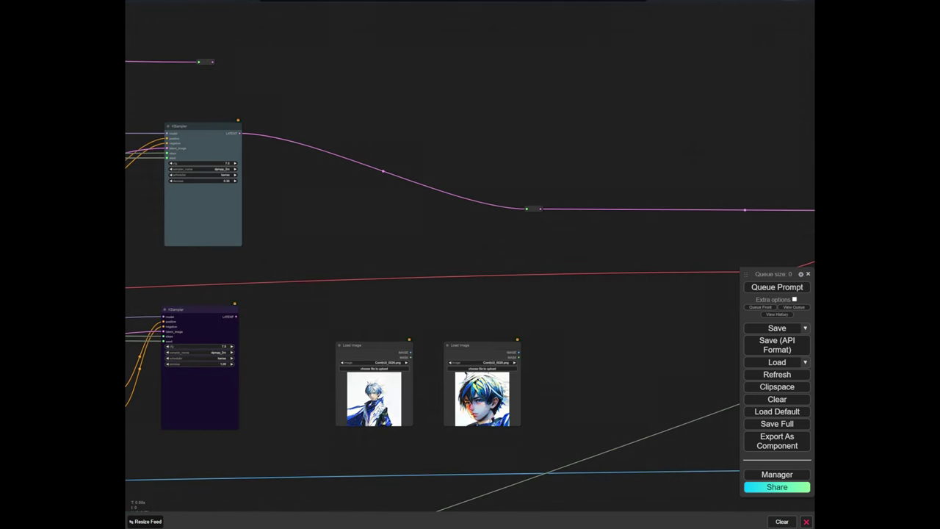
{"action": "scroll", "coordinate": [360, 241], "scroll_direction": "up", "scroll_amount": 2}
{"action": "double_click", "coordinate": [360, 240]}
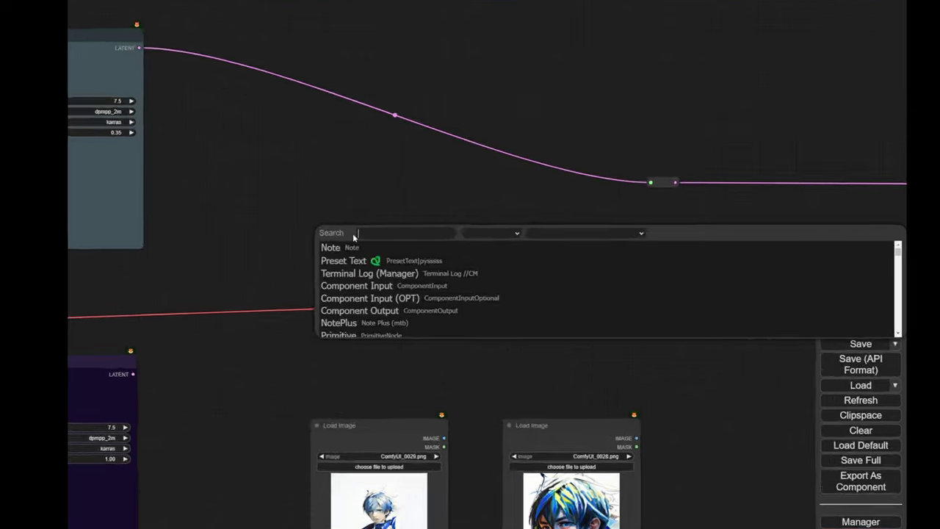
{"action": "type", "text": "switch"}
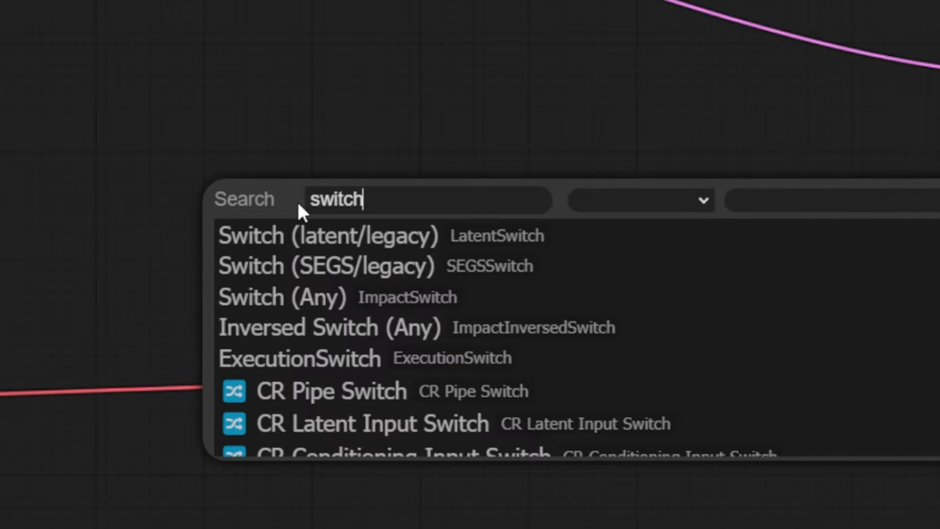
{"action": "left_click", "coordinate": [346, 298]}
{"action": "left_click_drag", "start_coordinate": [436, 230], "coordinate": [649, 219]}
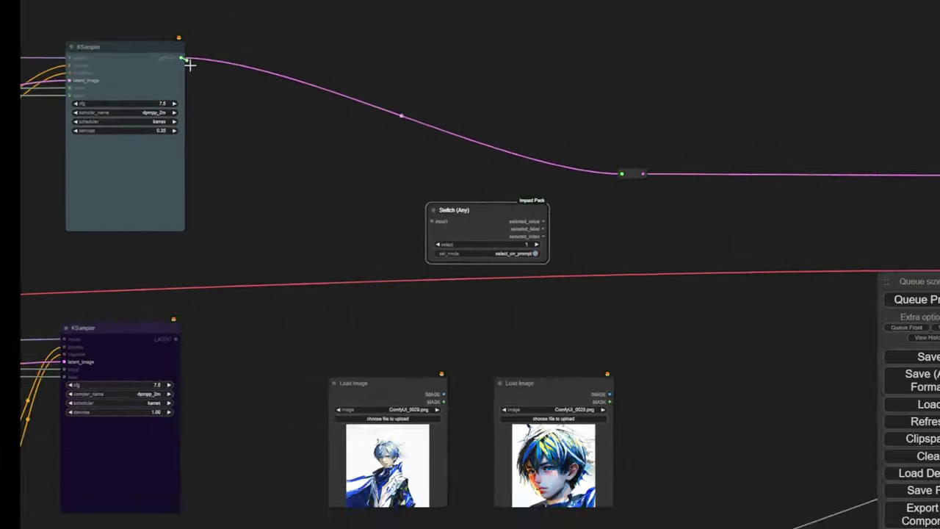
Connect the upper and lower KSampler LATENT outputs to input1 and input2 of Switch (Any), and set select to 2
{"action": "left_click_drag", "start_coordinate": [185, 60], "coordinate": [420, 231]}
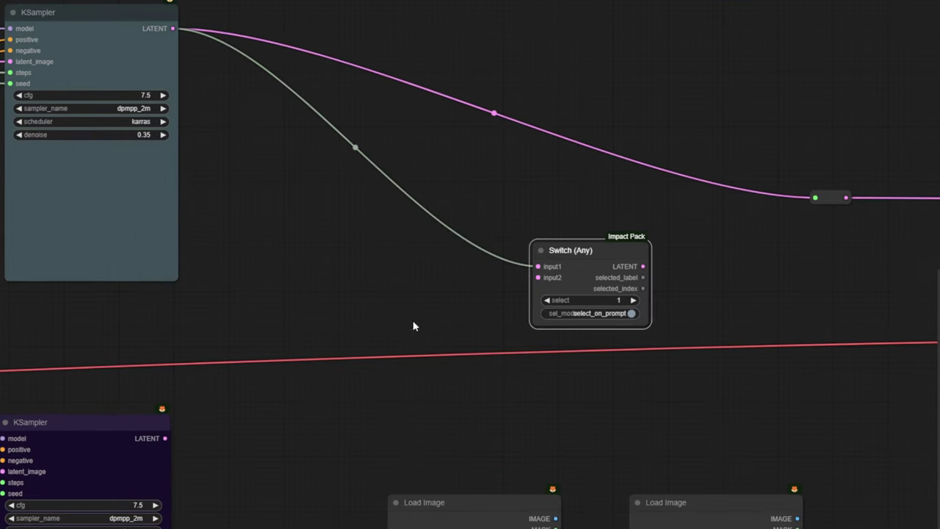
{"action": "left_click_drag", "start_coordinate": [164, 437], "coordinate": [536, 282]}
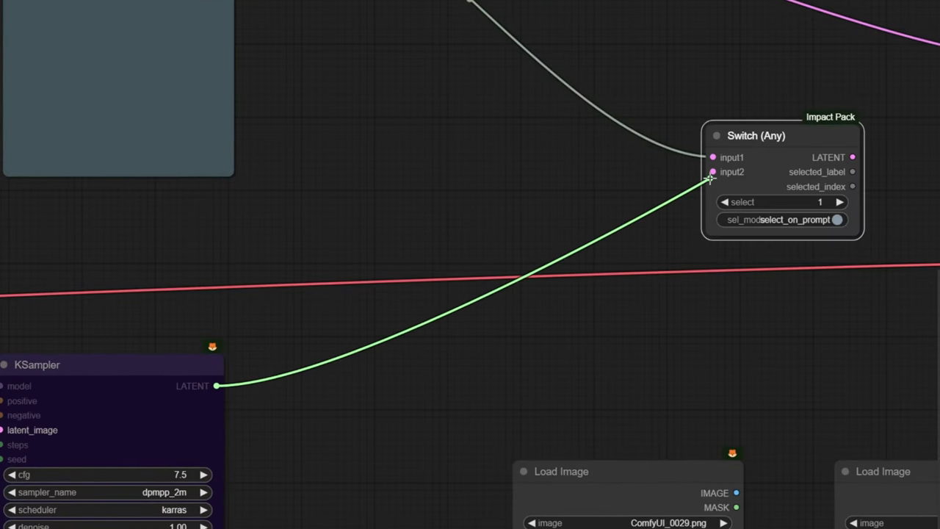
{"action": "left_click_drag", "start_coordinate": [711, 179], "coordinate": [712, 174]}
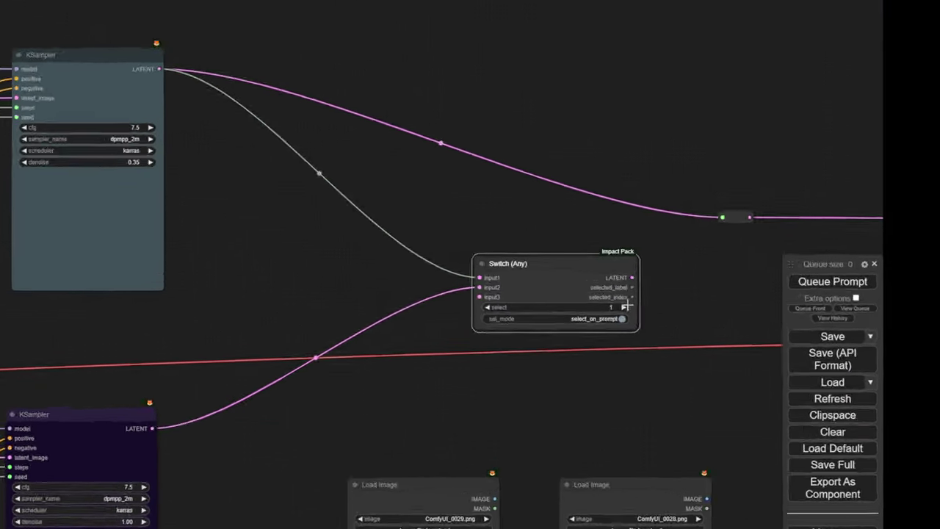
{"action": "left_click", "coordinate": [622, 306]}
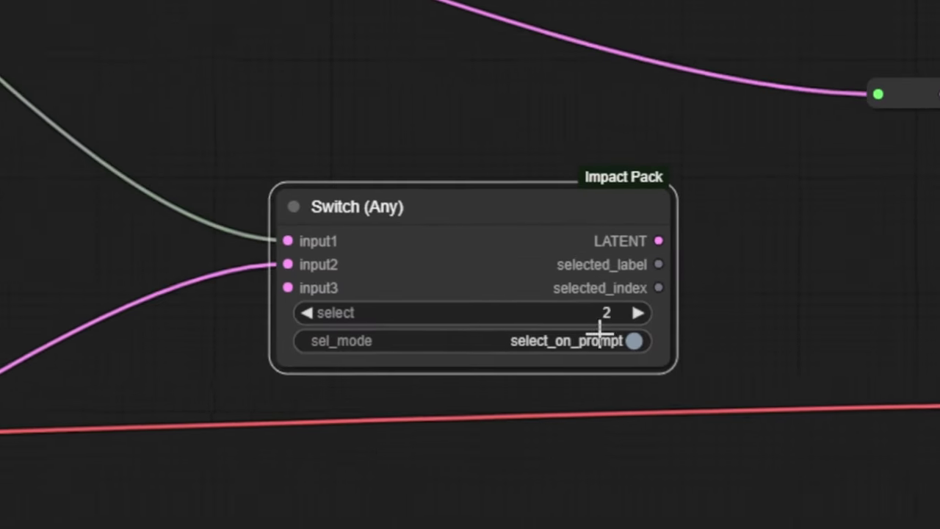
{"action": "left_click", "coordinate": [213, 413]}
Connect the LATENT output of Switch (Any) directly to the VAE Decode latent input, bypassing the reroute
{"action": "left_click_drag", "start_coordinate": [350, 199], "coordinate": [224, 197]}
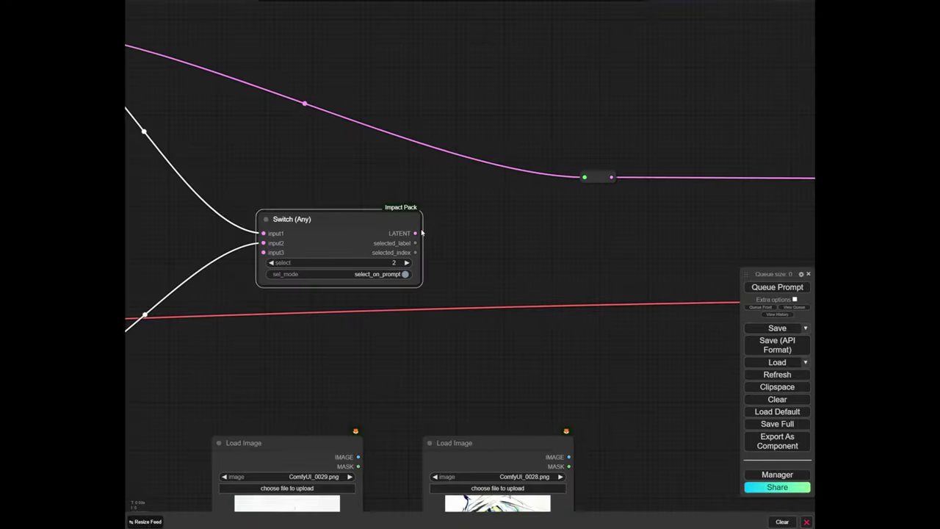
{"action": "left_click_drag", "start_coordinate": [435, 222], "coordinate": [700, 137]}
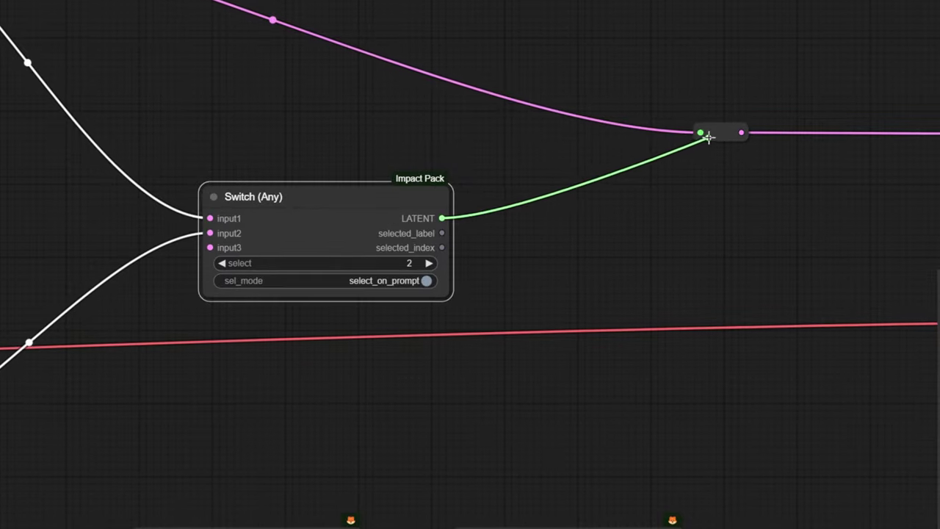
{"action": "scroll", "coordinate": [712, 219], "scroll_direction": "down", "scroll_amount": 3}
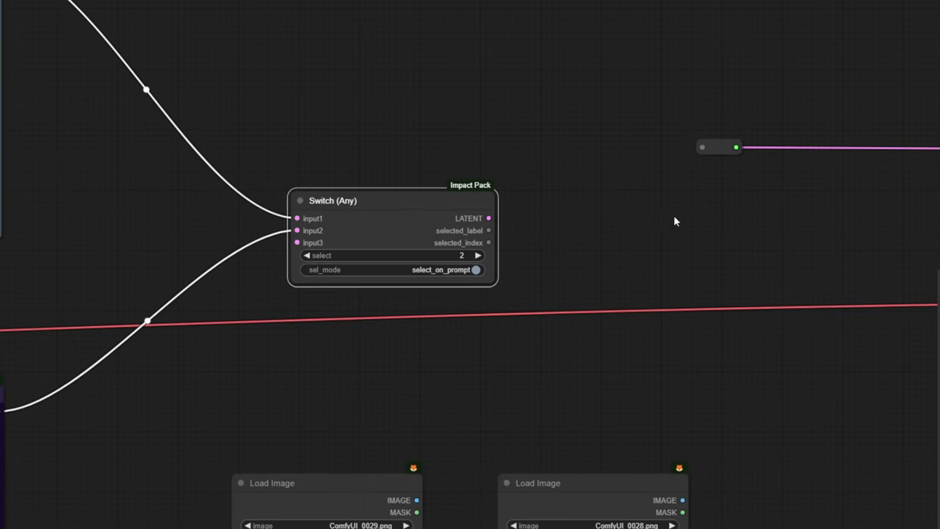
{"action": "left_click_drag", "start_coordinate": [673, 215], "coordinate": [361, 208]}
{"action": "left_click_drag", "start_coordinate": [145, 203], "coordinate": [173, 202]}
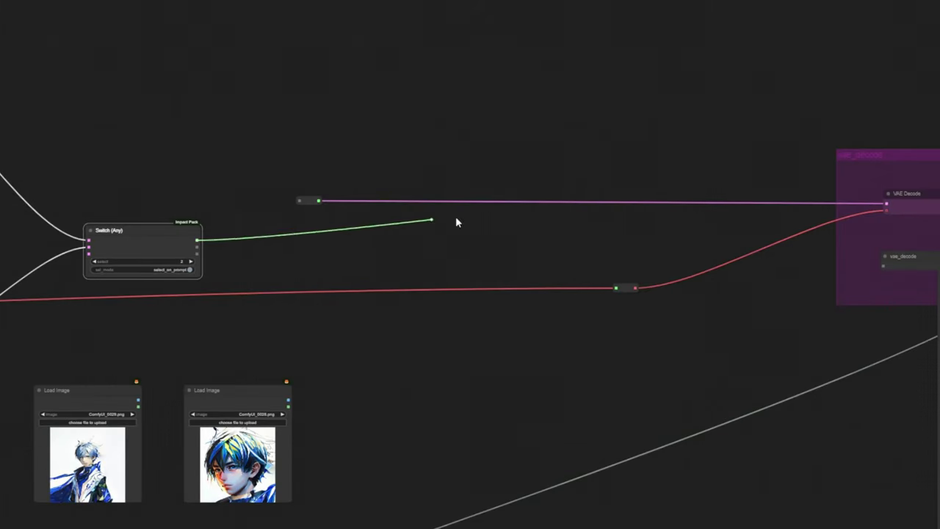
{"action": "left_click_drag", "start_coordinate": [456, 223], "coordinate": [888, 203]}
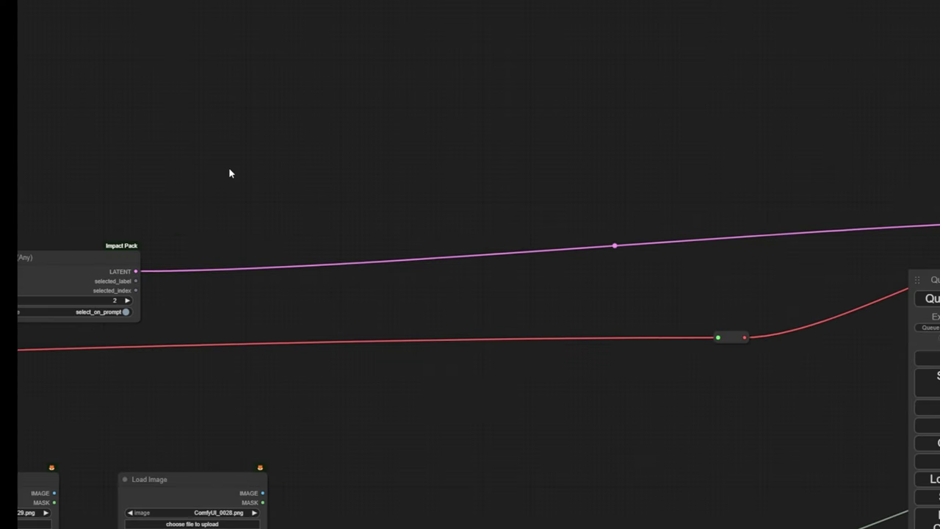
Set select to 1 on the Switch (Any) node and select the upper KSampler
{"action": "scroll", "coordinate": [228, 167], "scroll_direction": "up", "scroll_amount": 4}
{"action": "left_click_drag", "start_coordinate": [229, 167], "coordinate": [636, 222]}
{"action": "scroll", "coordinate": [636, 222], "scroll_direction": "down", "scroll_amount": 2}
{"action": "left_click", "coordinate": [668, 218]}
{"action": "left_click", "coordinate": [230, 240]}
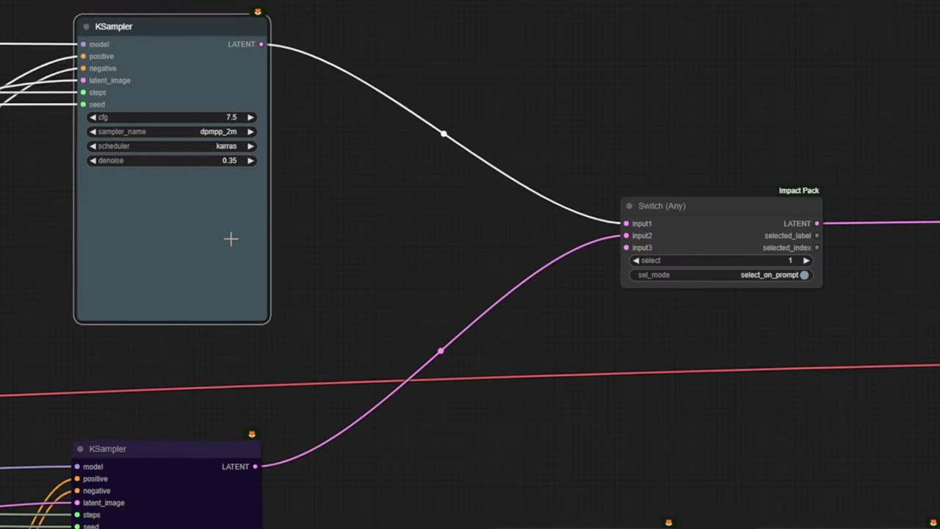
Inspect the upper KSampler's preview image at full size and close it again
{"action": "scroll", "coordinate": [261, 239], "scroll_direction": "down", "scroll_amount": 4}
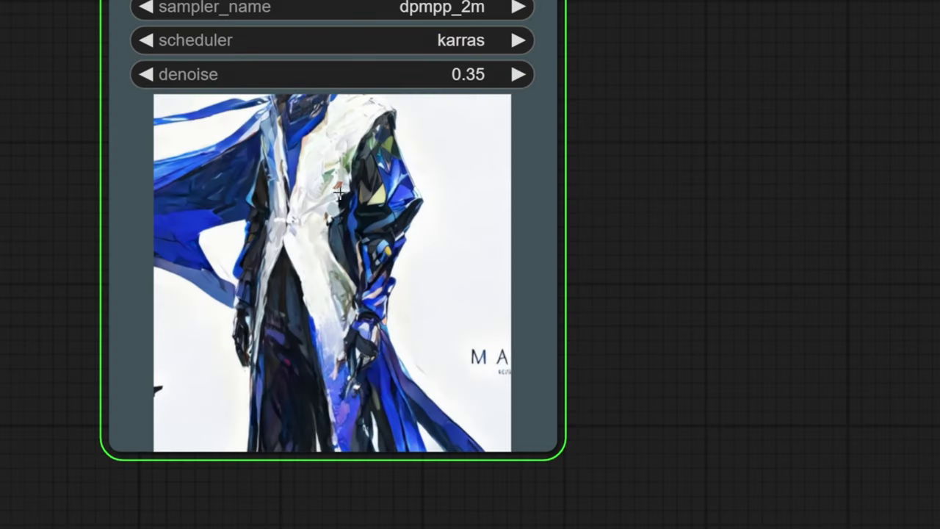
{"action": "left_click", "coordinate": [339, 193]}
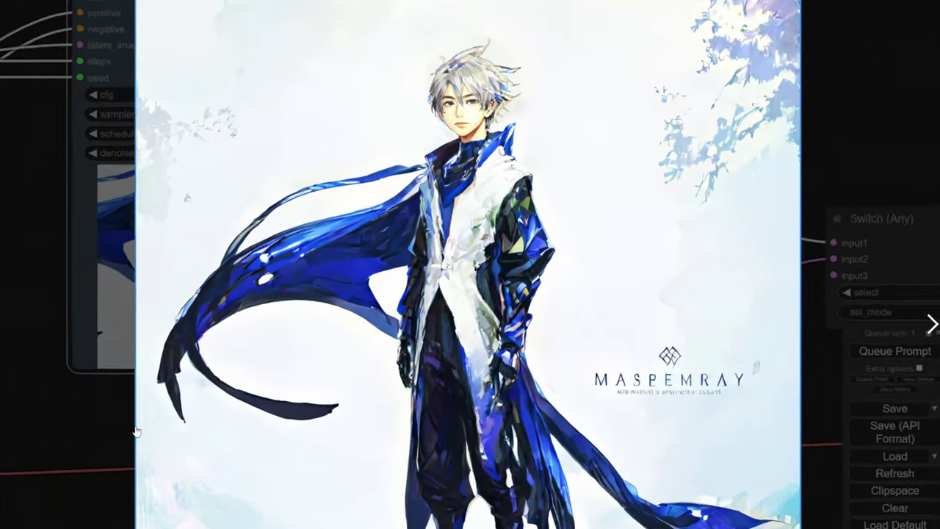
{"action": "left_click", "coordinate": [9, 502]}
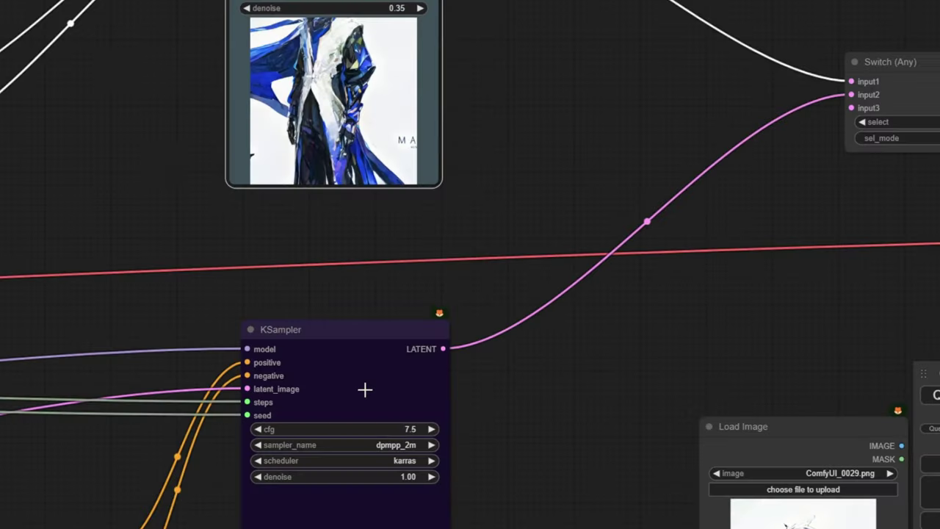
Move the lower KSampler slightly upward and set select to 2 on the Switch (Any) node
{"action": "mouse_move", "coordinate": [349, 376]}
{"action": "left_mouse_down"}
{"action": "mouse_move", "coordinate": [321, 372]}
{"action": "mouse_move", "coordinate": [338, 375]}
{"action": "left_mouse_up"}
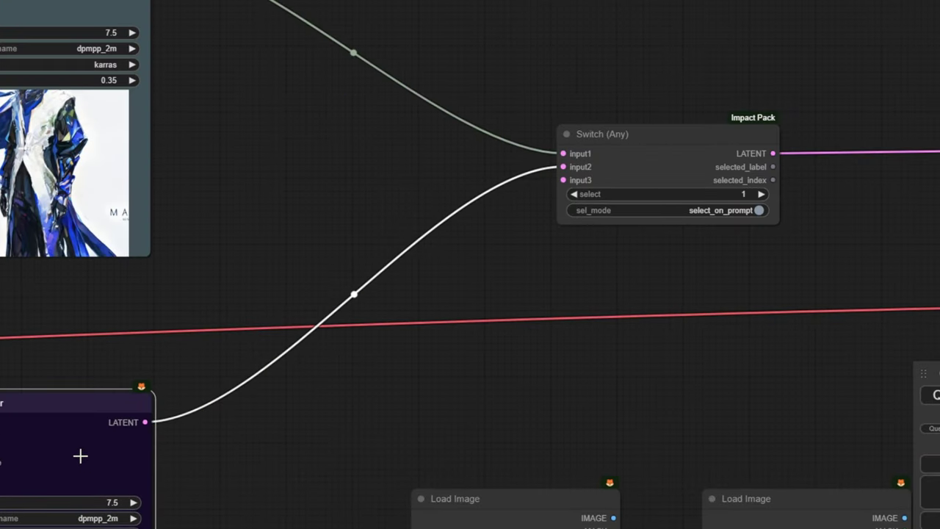
{"action": "left_click_drag", "start_coordinate": [80, 456], "coordinate": [79, 433]}
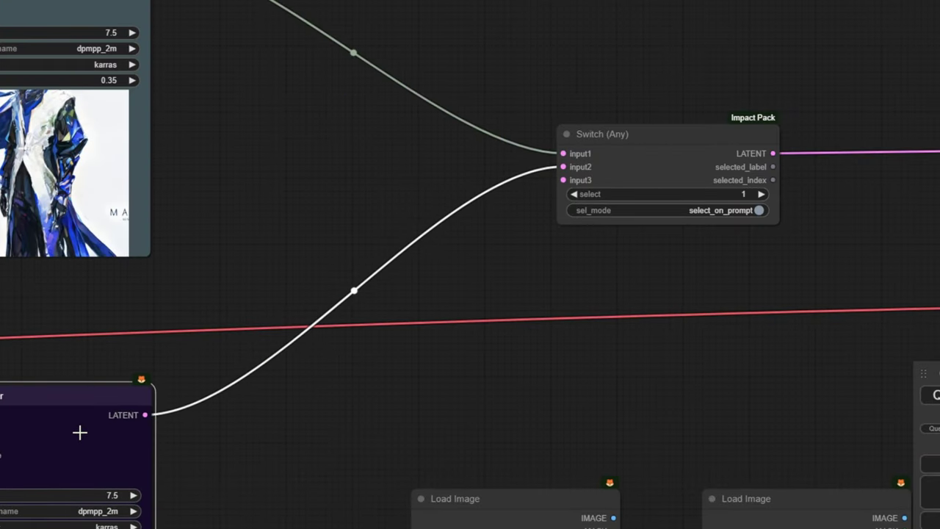
{"action": "left_click", "coordinate": [762, 193]}
{"action": "scroll", "coordinate": [422, 408], "scroll_direction": "down", "scroll_amount": 2}
{"action": "left_click_drag", "start_coordinate": [422, 408], "coordinate": [511, 295]}
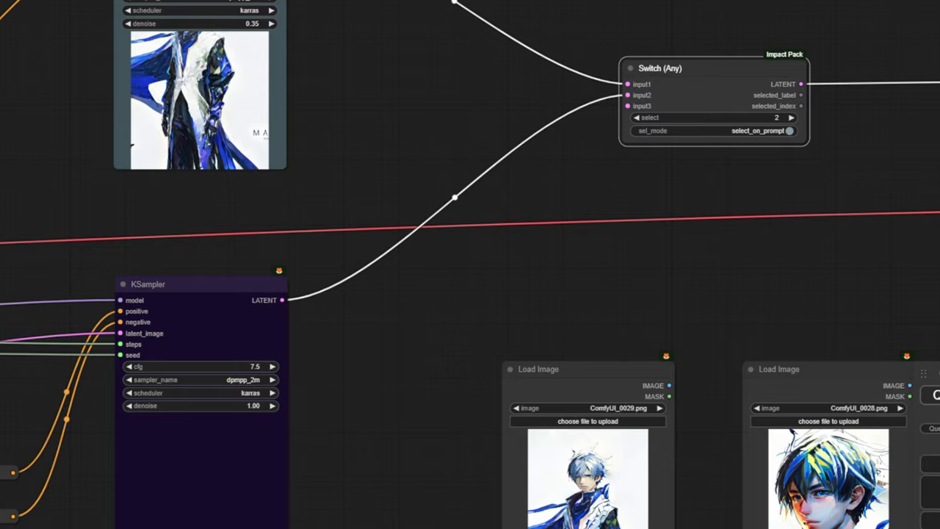
Examine the lower KSampler's output preview and the latest generated image in the feed
{"action": "left_click", "coordinate": [188, 483]}
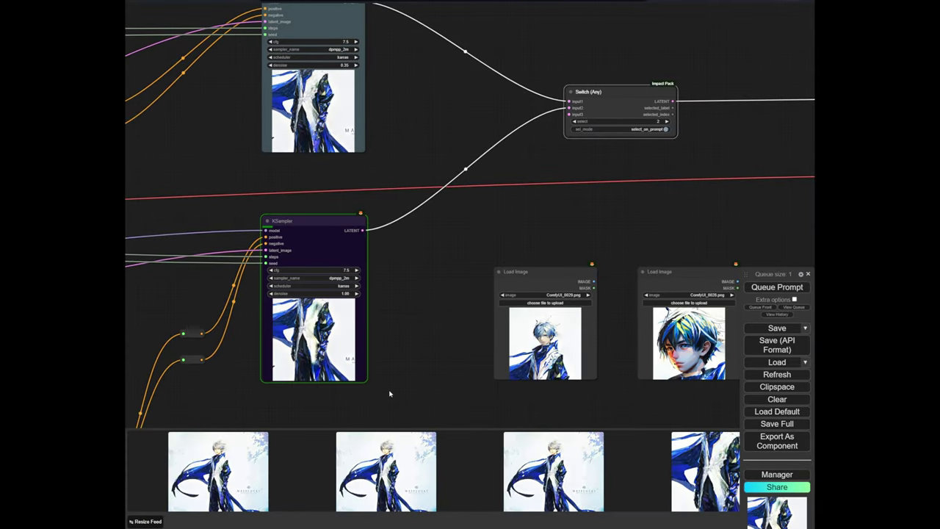
{"action": "scroll", "coordinate": [390, 395], "scroll_direction": "up", "scroll_amount": 4}
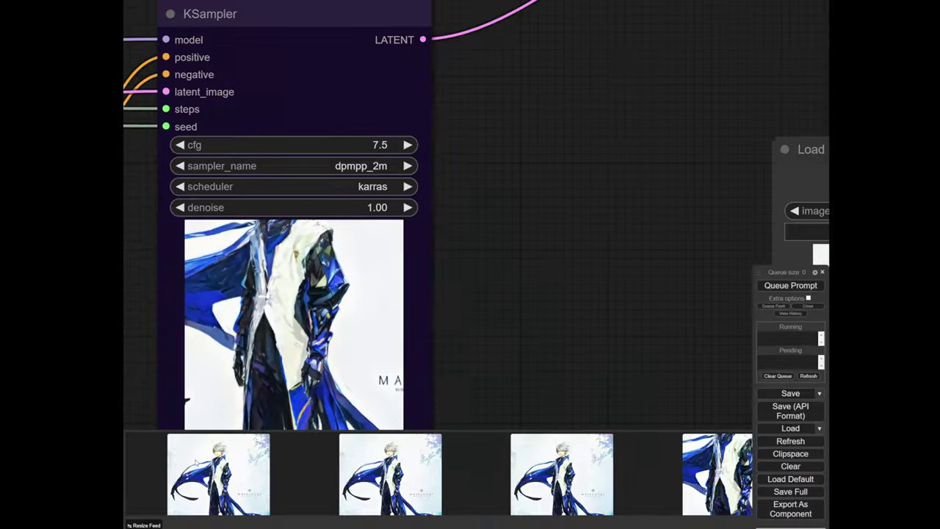
{"action": "left_click", "coordinate": [234, 522]}
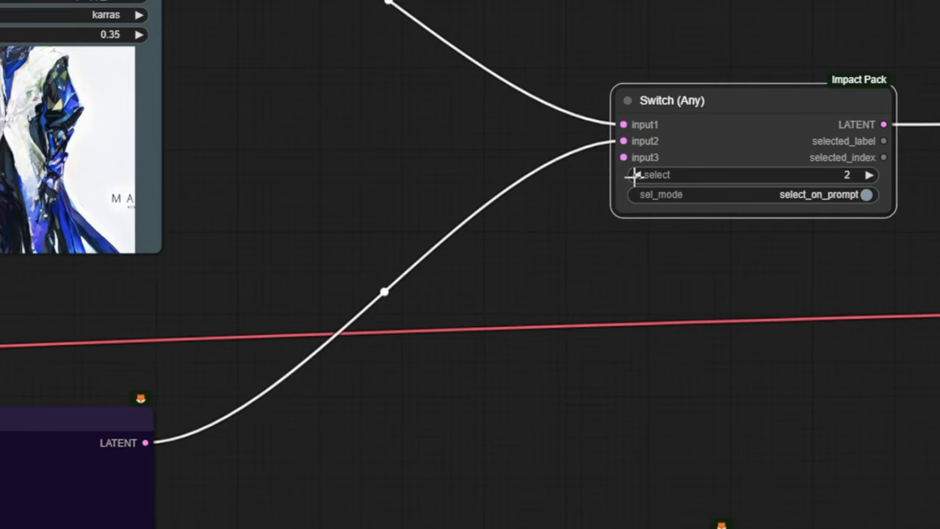
Set select on the Switch (Any) node back to 1
{"action": "mouse_move", "coordinate": [701, 128]}
{"action": "left_mouse_down"}
{"action": "mouse_move", "coordinate": [716, 139]}
{"action": "mouse_move", "coordinate": [695, 135]}
{"action": "left_mouse_up"}
{"action": "left_click_drag", "start_coordinate": [378, 164], "coordinate": [353, 220]}
{"action": "left_click_drag", "start_coordinate": [686, 183], "coordinate": [667, 208]}
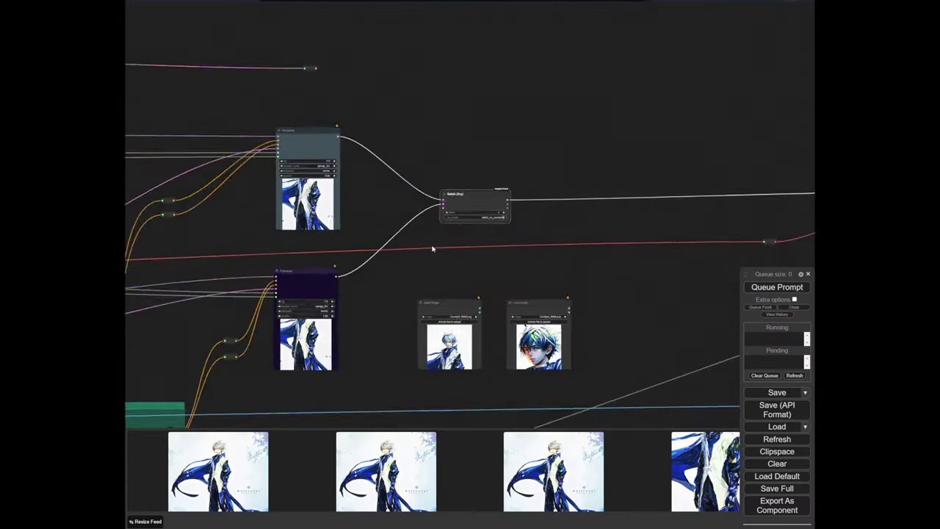
Survey the workflow from the Load Image nodes across to the two KSamplers feeding the Switch (Any) node
{"action": "scroll", "coordinate": [432, 248], "scroll_direction": "down", "scroll_amount": 10}
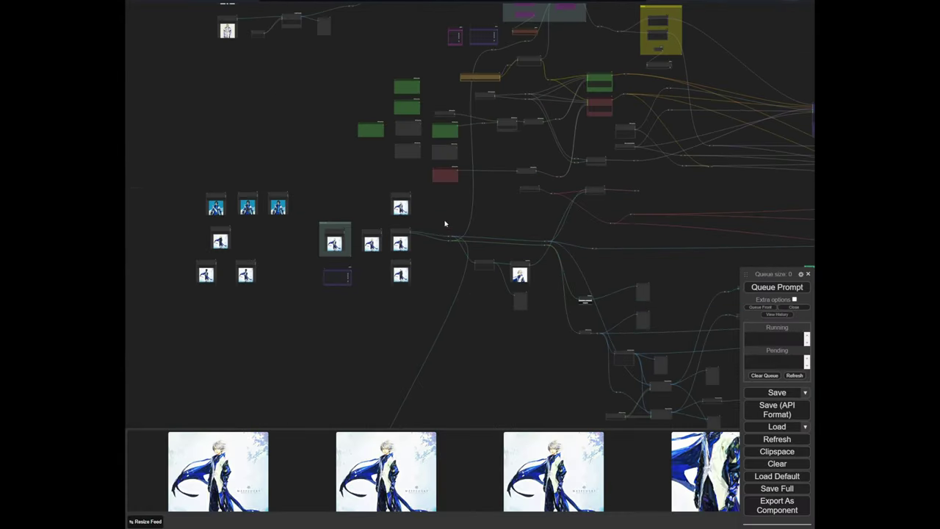
{"action": "left_click_drag", "start_coordinate": [445, 223], "coordinate": [338, 250]}
{"action": "scroll", "coordinate": [510, 227], "scroll_direction": "up", "scroll_amount": 4}
{"action": "left_click_drag", "start_coordinate": [511, 227], "coordinate": [240, 238]}
{"action": "left_click_drag", "start_coordinate": [622, 189], "coordinate": [240, 238]}
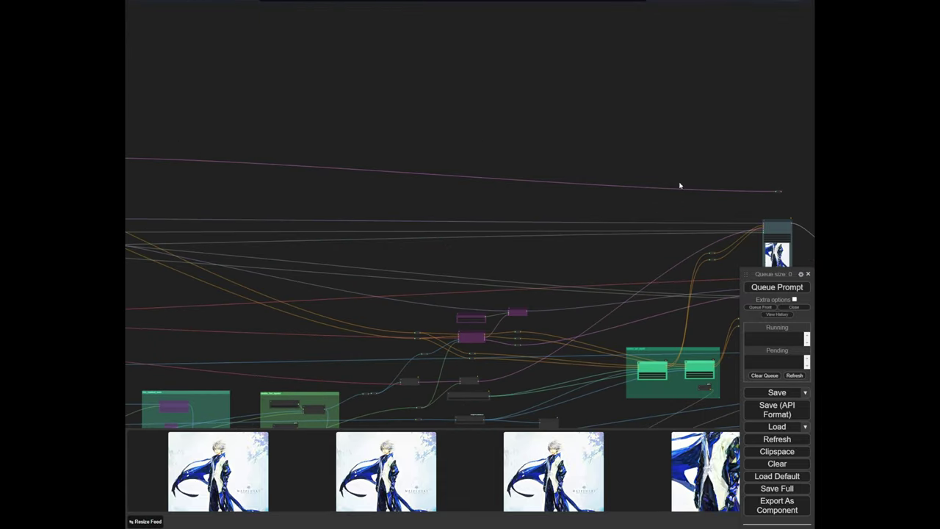
{"action": "scroll", "coordinate": [374, 211], "scroll_direction": "up", "scroll_amount": 10}
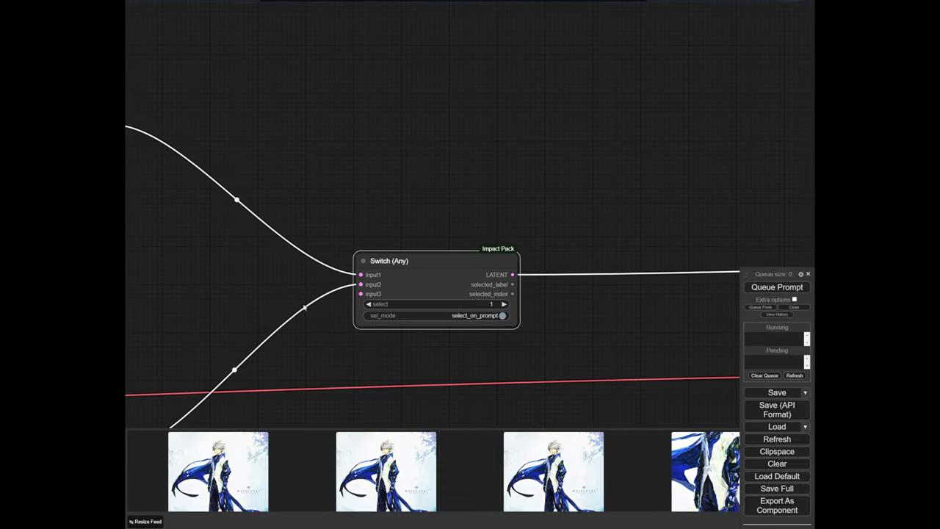
{"action": "scroll", "coordinate": [305, 308], "scroll_direction": "down", "scroll_amount": 2}
{"action": "left_click_drag", "start_coordinate": [177, 323], "coordinate": [378, 259]}
{"action": "left_click_drag", "start_coordinate": [411, 319], "coordinate": [400, 248]}
{"action": "left_click_drag", "start_coordinate": [288, 297], "coordinate": [289, 302]}
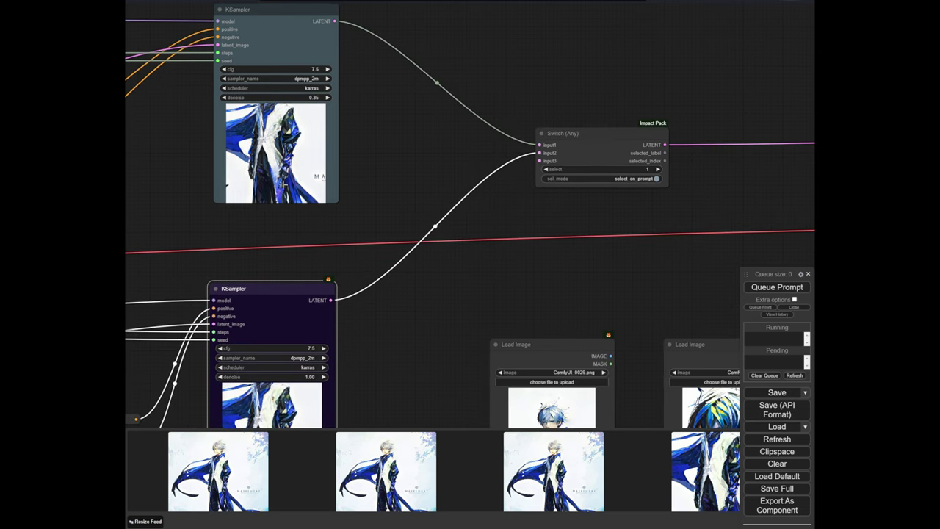
{"action": "left_click_drag", "start_coordinate": [283, 185], "coordinate": [278, 185]}
{"action": "scroll", "coordinate": [418, 261], "scroll_direction": "down", "scroll_amount": 6}
{"action": "scroll", "coordinate": [419, 261], "scroll_direction": "down", "scroll_amount": 5}
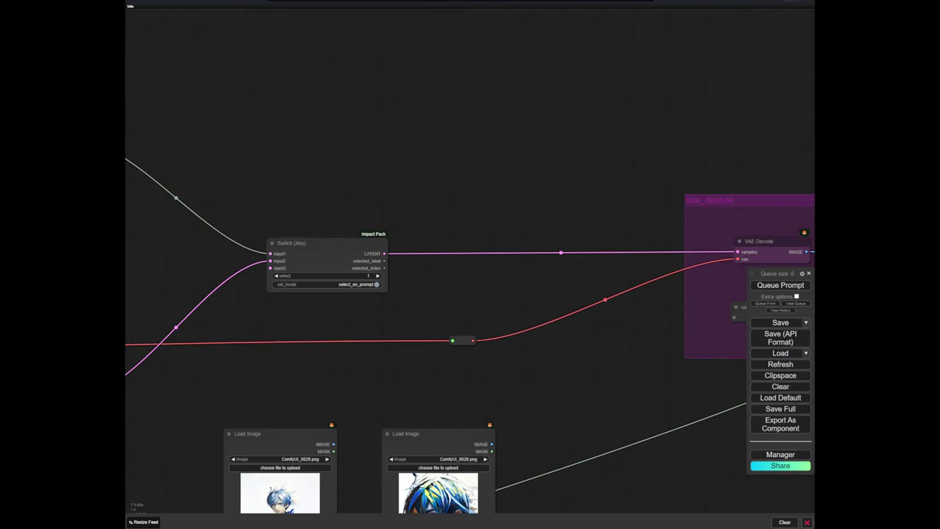
Add a Bookmark (rgthree) node above Switch (Any) with shortcut_key a and jump to it
{"action": "double_click", "coordinate": [279, 171]}
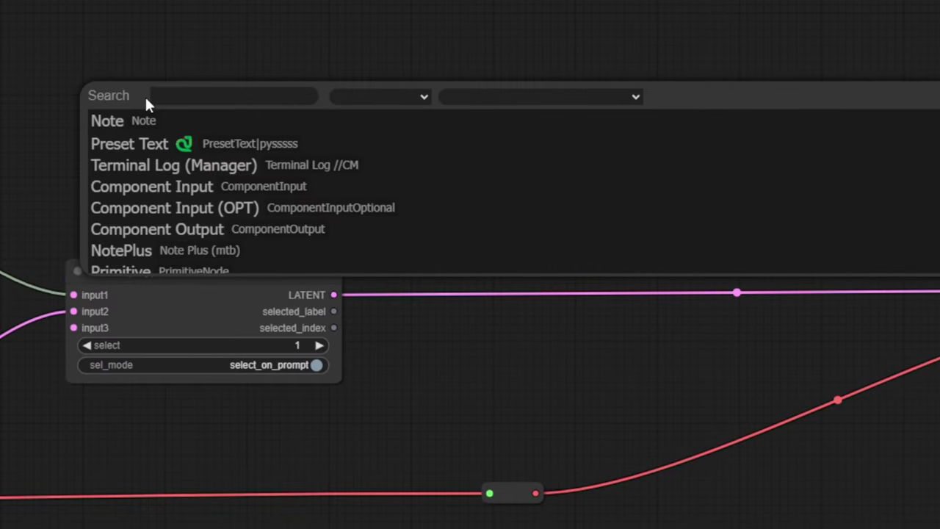
{"action": "type", "text": "book"}
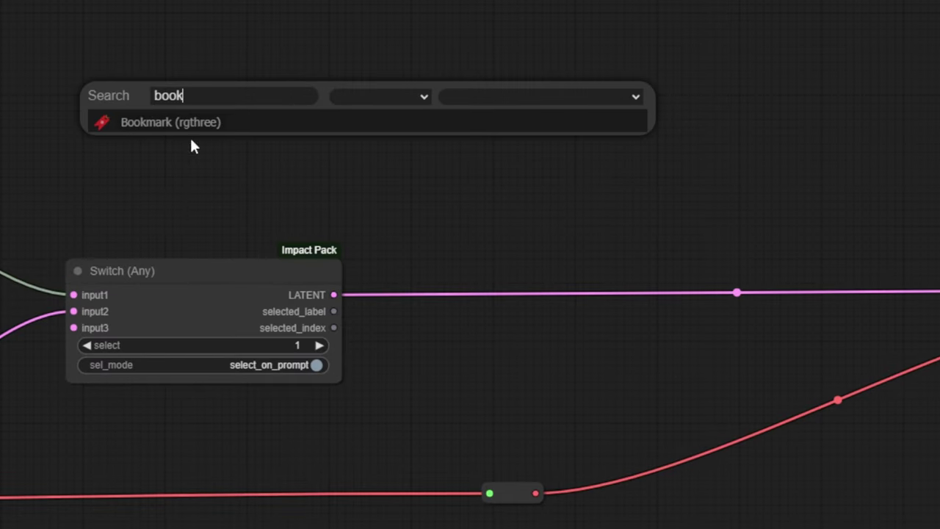
{"action": "left_click", "coordinate": [198, 125]}
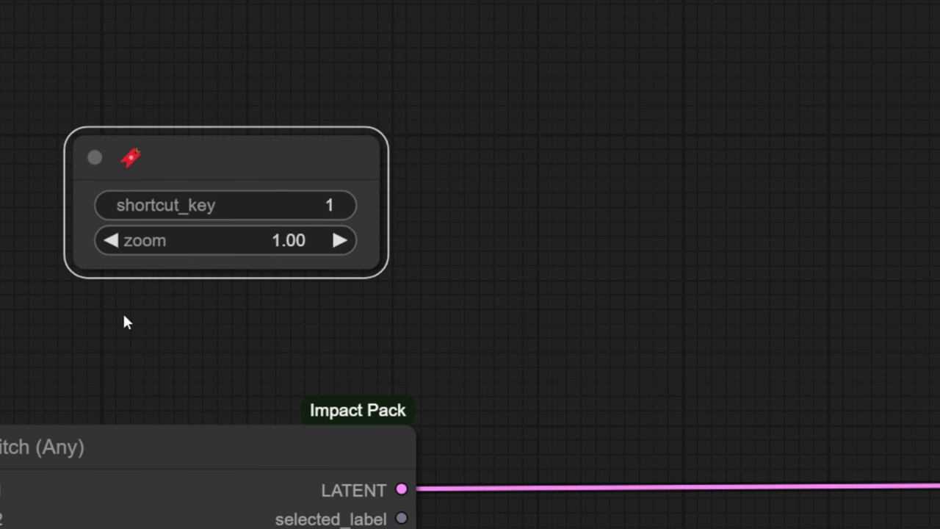
{"action": "left_click_drag", "start_coordinate": [237, 167], "coordinate": [214, 166]}
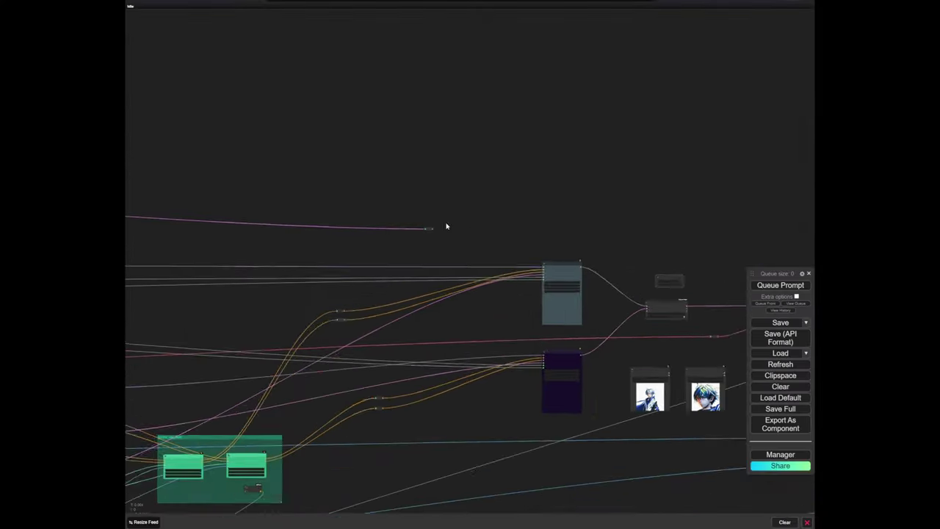
{"action": "key", "text": "a"}
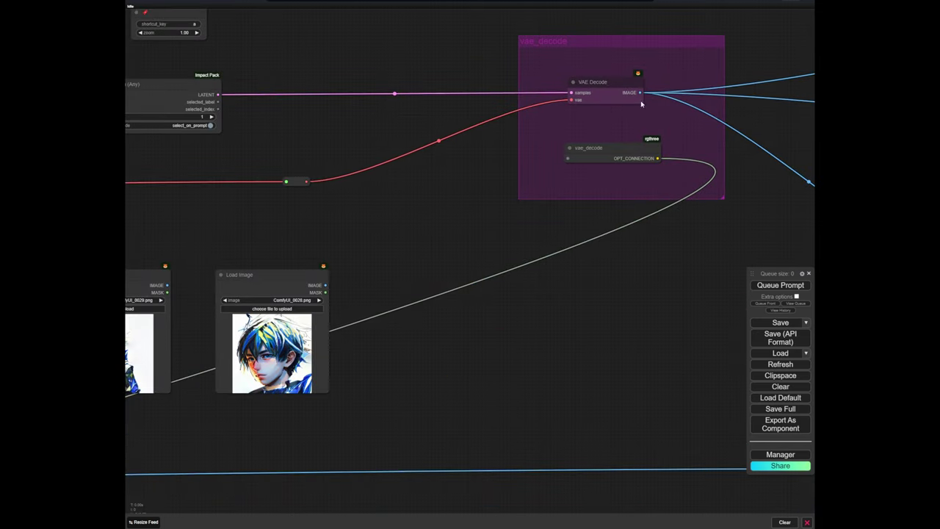
Reposition the Bookmark node above the upper KSampler so its view takes in both KSamplers and Switch (Any)
{"action": "left_click_drag", "start_coordinate": [286, 88], "coordinate": [399, 94]}
{"action": "scroll", "coordinate": [209, 84], "scroll_direction": "down", "scroll_amount": 2}
{"action": "left_click_drag", "start_coordinate": [192, 39], "coordinate": [236, 114]}
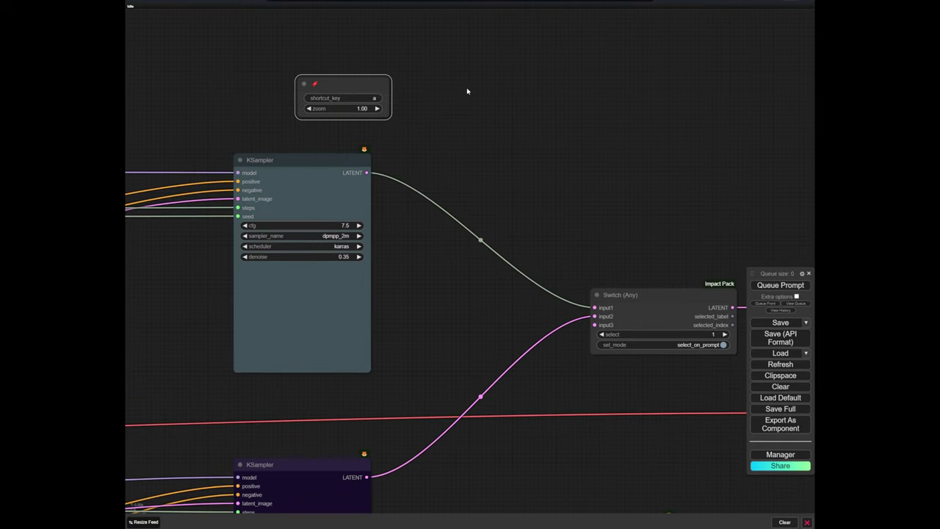
{"action": "left_click_drag", "start_coordinate": [341, 83], "coordinate": [172, 23]}
{"action": "left_click_drag", "start_coordinate": [253, 18], "coordinate": [305, 94]}
{"action": "left_click_drag", "start_coordinate": [509, 144], "coordinate": [428, 79]}
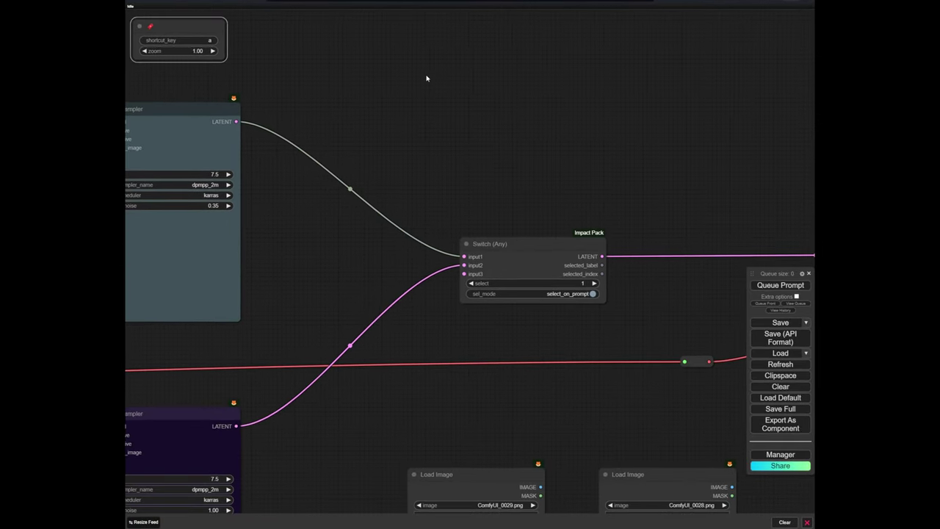
Test the bookmark with shortcut_key a by going to a distant part of the workflow and jumping back
{"action": "scroll", "coordinate": [427, 78], "scroll_direction": "down", "scroll_amount": 12}
{"action": "left_click_drag", "start_coordinate": [264, 129], "coordinate": [669, 292]}
{"action": "left_click_drag", "start_coordinate": [301, 175], "coordinate": [502, 174]}
{"action": "key", "text": "a"}
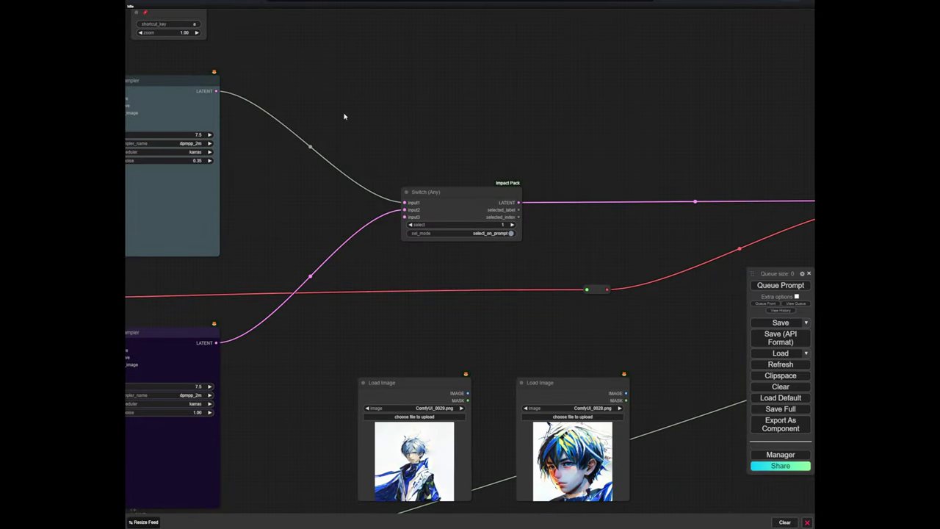
{"action": "scroll", "coordinate": [852, 496], "scroll_direction": "up", "scroll_amount": 9}
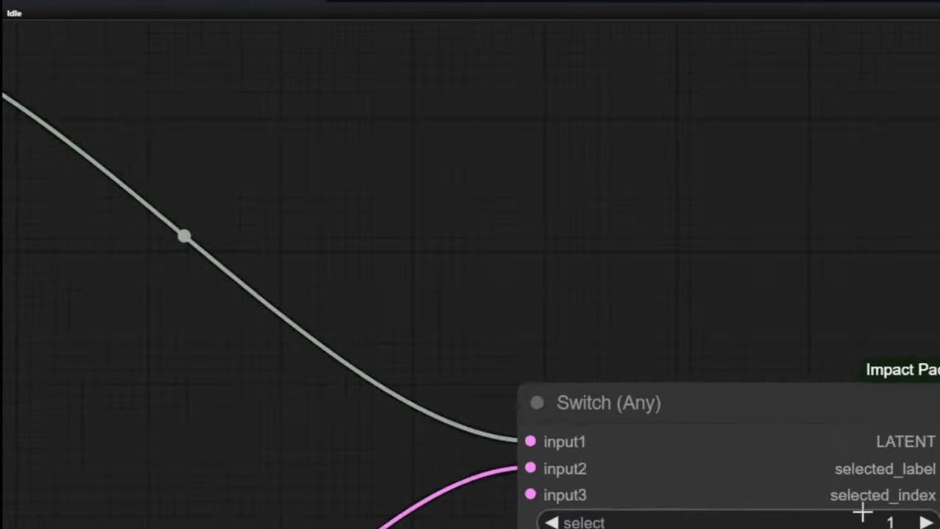
{"action": "scroll", "coordinate": [307, 234], "scroll_direction": "down", "scroll_amount": 5}
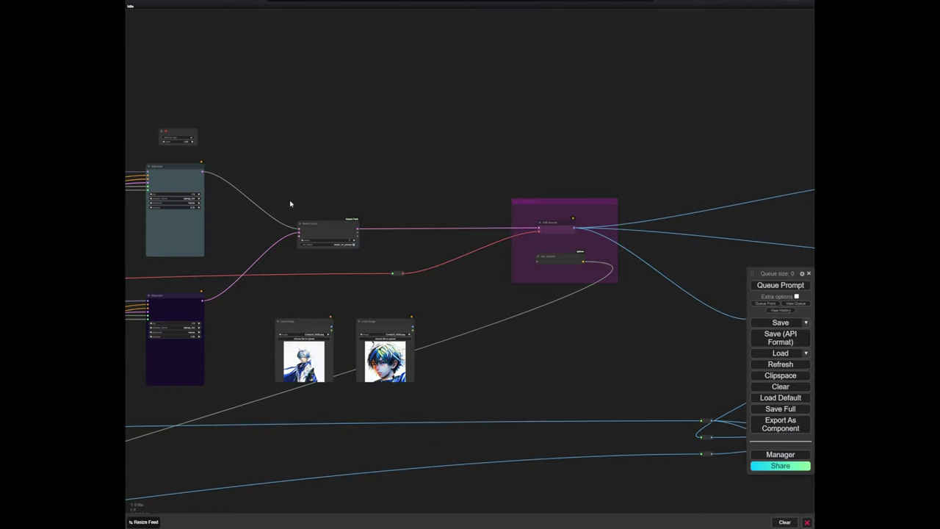
Add a second Bookmark (rgthree) node near the base_new group's Load Image nodes with shortcut_key w
{"action": "scroll", "coordinate": [427, 141], "scroll_direction": "down", "scroll_amount": 10}
{"action": "left_click_drag", "start_coordinate": [330, 193], "coordinate": [669, 177]}
{"action": "left_click_drag", "start_coordinate": [305, 198], "coordinate": [665, 188]}
{"action": "scroll", "coordinate": [373, 252], "scroll_direction": "up", "scroll_amount": 5}
{"action": "scroll", "coordinate": [387, 267], "scroll_direction": "up", "scroll_amount": 5}
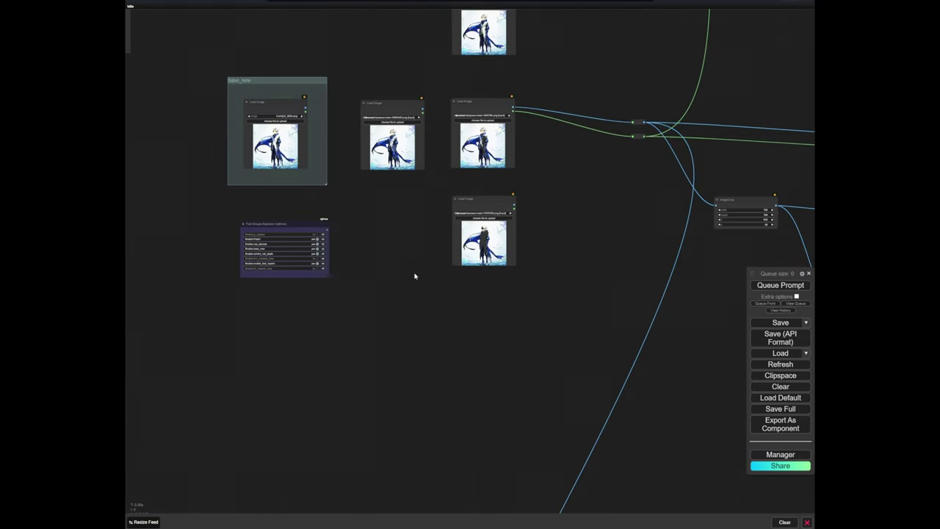
{"action": "double_click", "coordinate": [363, 352]}
{"action": "type", "text": "book"}
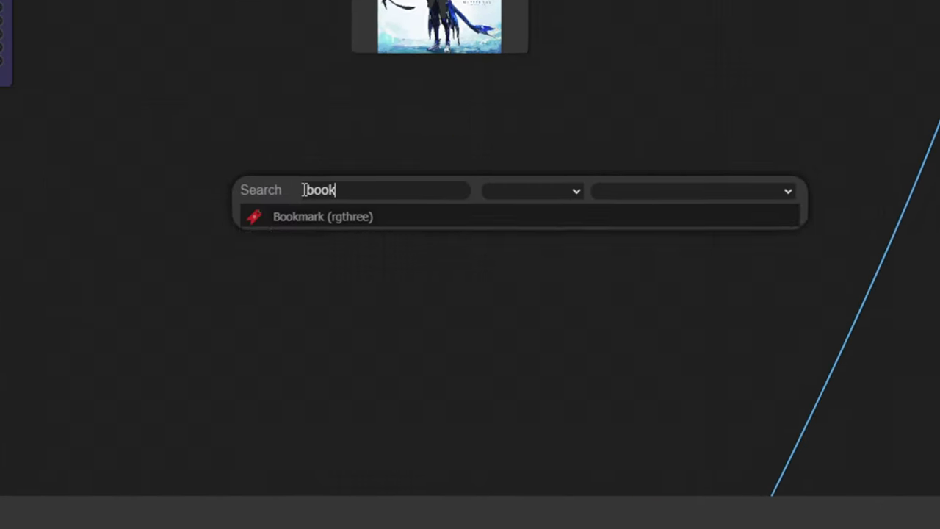
{"action": "key", "text": "Return"}
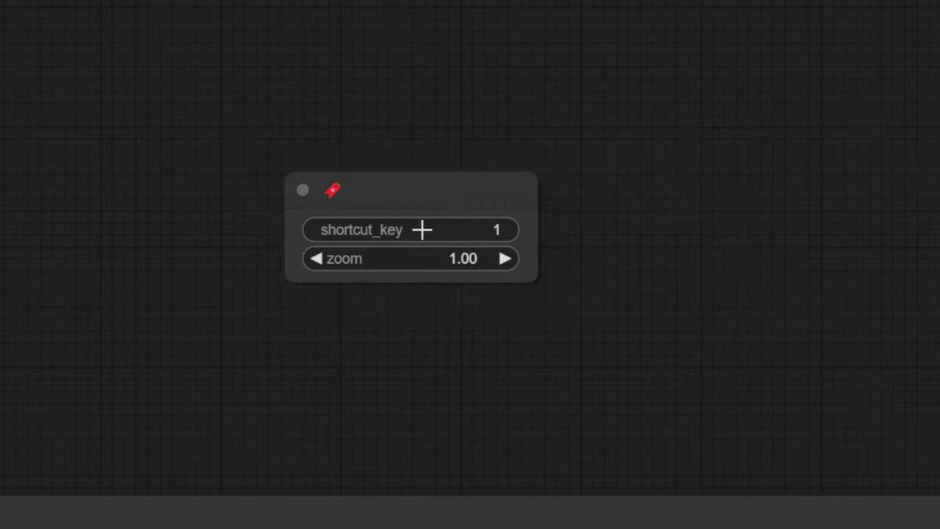
{"action": "left_click", "coordinate": [729, 233]}
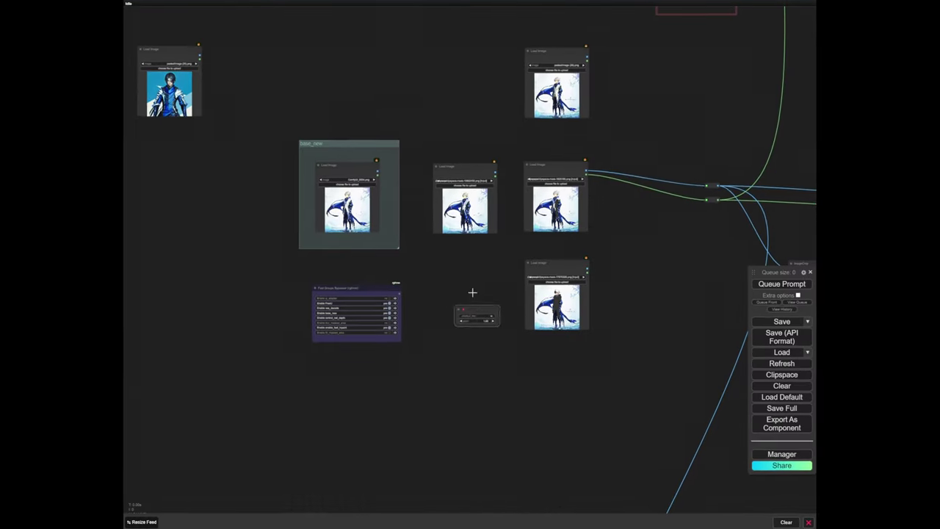
Place the new Bookmark node above the base_new group and test jumping to it with its w shortcut
{"action": "scroll", "coordinate": [408, 140], "scroll_direction": "up", "scroll_amount": 5}
{"action": "left_click_drag", "start_coordinate": [405, 212], "coordinate": [338, 100]}
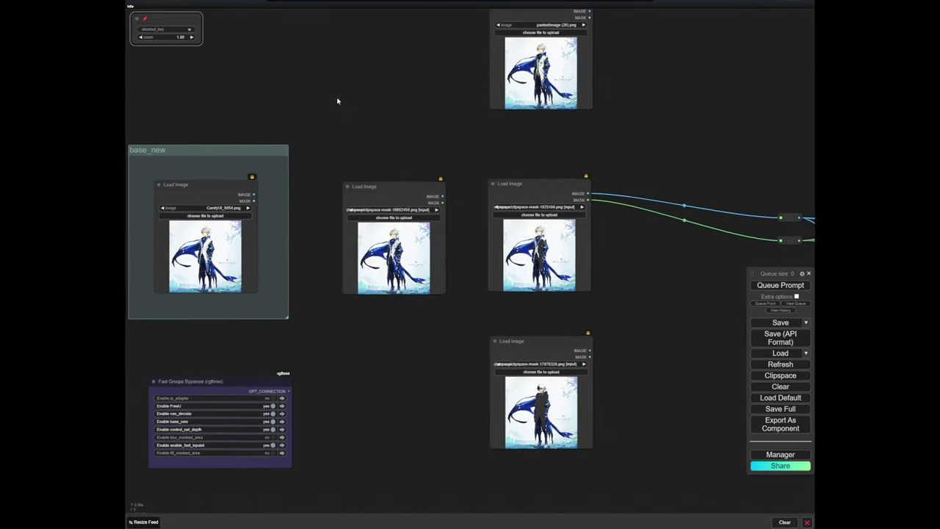
{"action": "key", "text": "q"}
{"action": "key", "text": "w"}
{"action": "key", "text": "1"}
{"action": "key", "text": "w"}
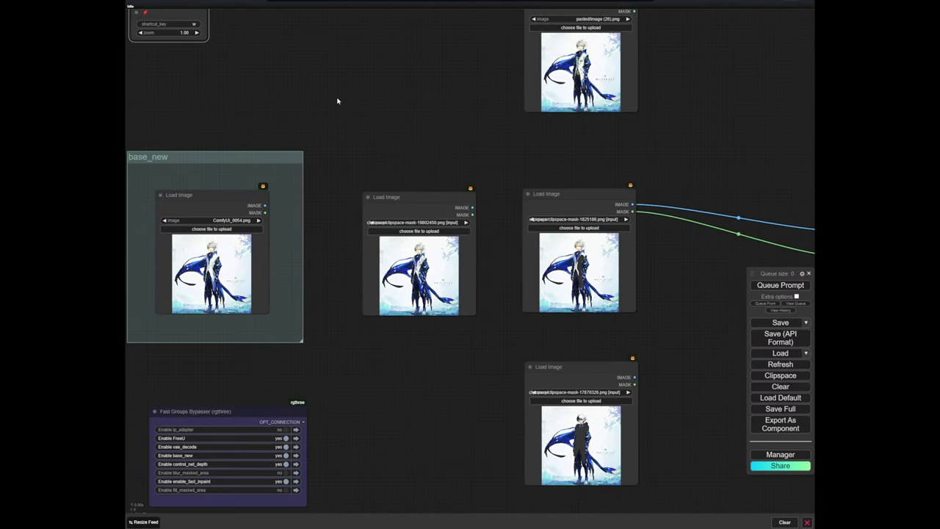
{"action": "key", "text": "1"}
{"action": "key", "text": "w"}
Add a third Bookmark (rgthree) node above the group containing the IPAdapter nodes and set its shortcut_key to s
{"action": "scroll", "coordinate": [338, 101], "scroll_direction": "down", "scroll_amount": 7}
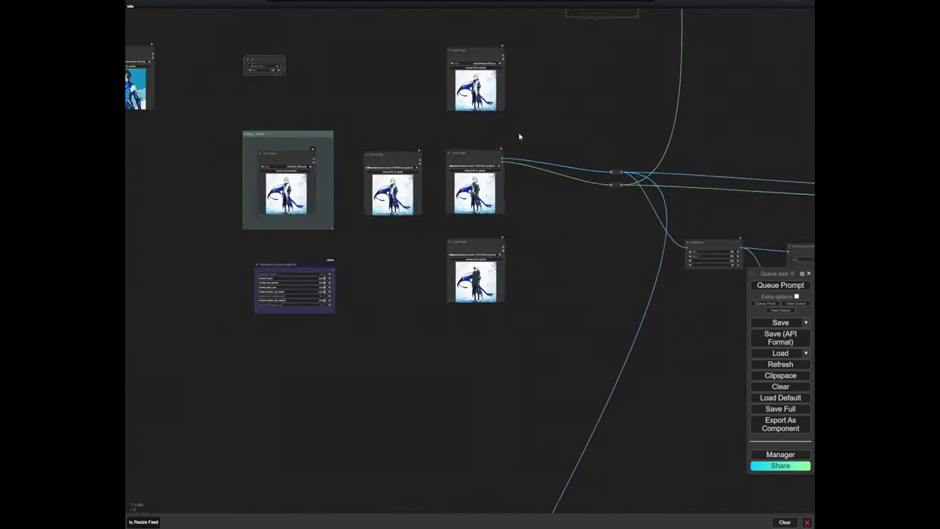
{"action": "scroll", "coordinate": [520, 137], "scroll_direction": "down", "scroll_amount": 6}
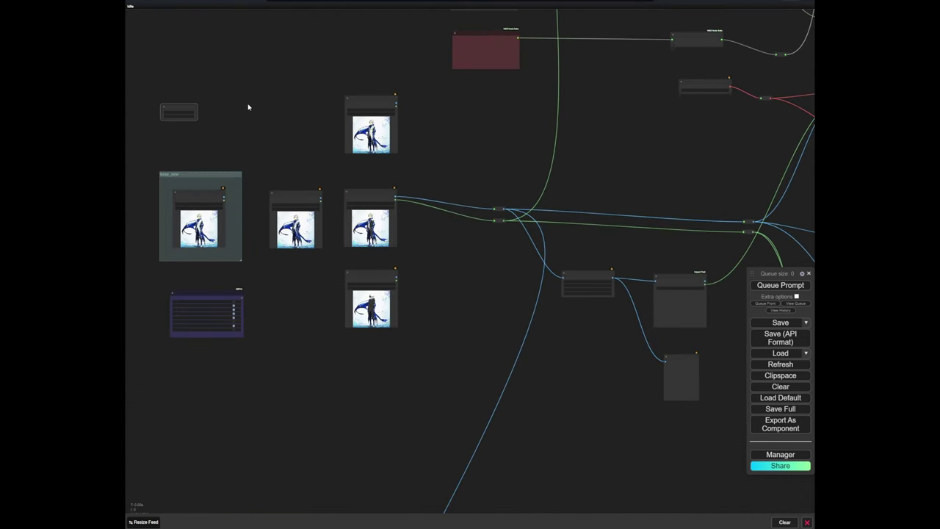
{"action": "left_click_drag", "start_coordinate": [248, 107], "coordinate": [312, 243]}
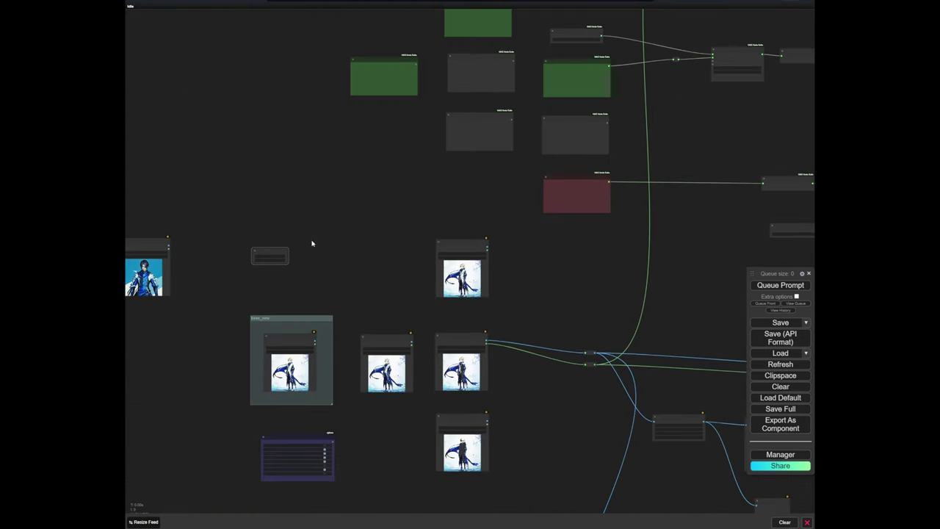
{"action": "left_click_drag", "start_coordinate": [465, 207], "coordinate": [337, 227]}
{"action": "scroll", "coordinate": [337, 227], "scroll_direction": "down", "scroll_amount": 3}
{"action": "left_click_drag", "start_coordinate": [423, 37], "coordinate": [405, 223]}
{"action": "left_click_drag", "start_coordinate": [442, 71], "coordinate": [317, 214]}
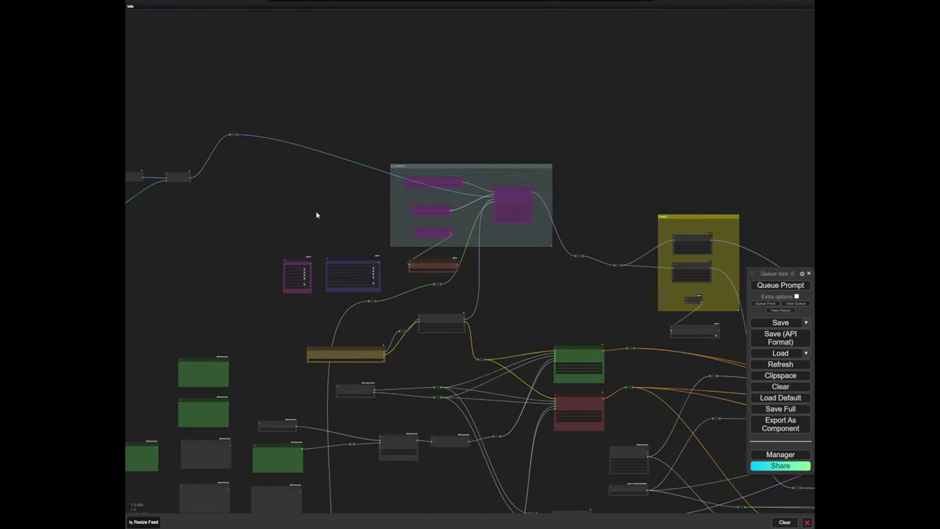
{"action": "scroll", "coordinate": [313, 213], "scroll_direction": "up", "scroll_amount": 5}
{"action": "scroll", "coordinate": [312, 213], "scroll_direction": "up", "scroll_amount": 4}
{"action": "scroll", "coordinate": [312, 213], "scroll_direction": "down", "scroll_amount": 6}
{"action": "left_click_drag", "start_coordinate": [464, 177], "coordinate": [350, 144]}
{"action": "scroll", "coordinate": [319, 149], "scroll_direction": "up", "scroll_amount": 8}
{"action": "left_click_drag", "start_coordinate": [230, 183], "coordinate": [219, 221]}
{"action": "left_click", "coordinate": [529, 82]}
{"action": "type", "text": "s"}
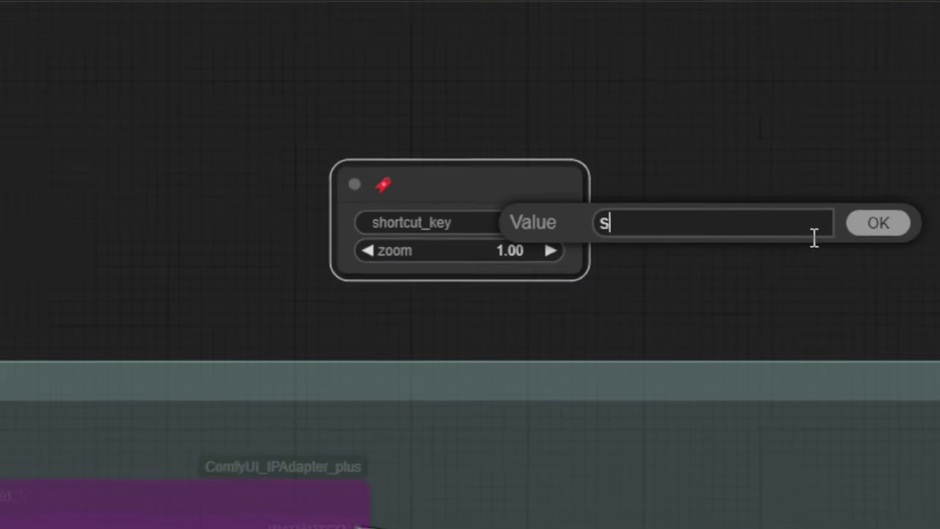
{"action": "key", "text": "Return"}
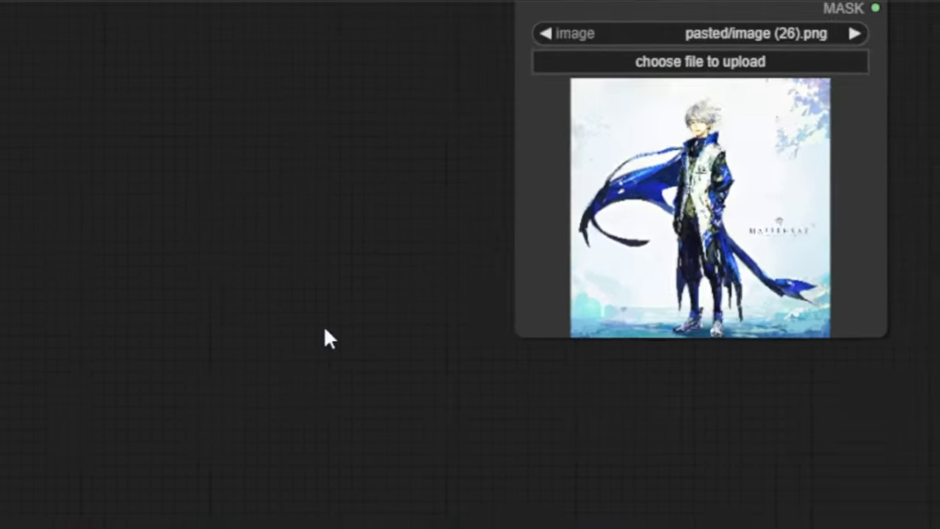
Test jumping around the workflow with the bookmark shortcuts a, d and s
{"action": "key", "text": "a"}
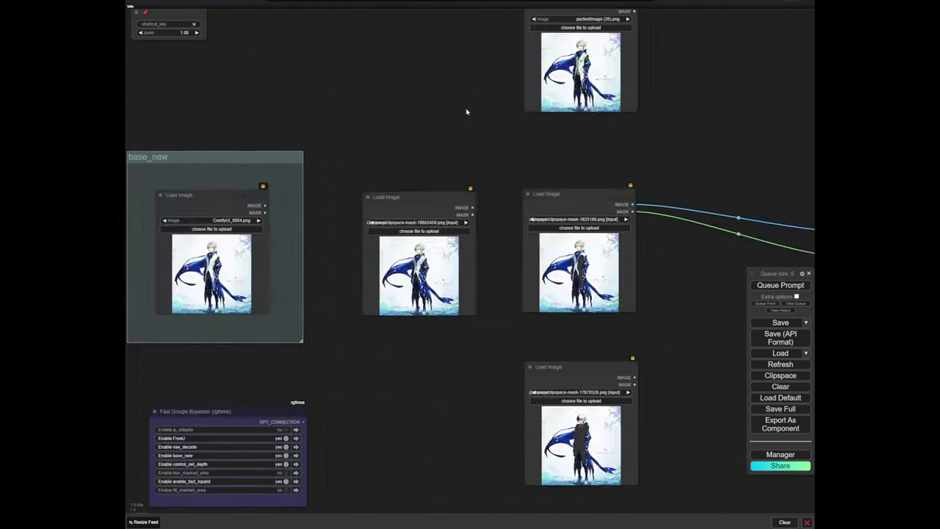
{"action": "key", "text": "d"}
{"action": "key", "text": "s"}
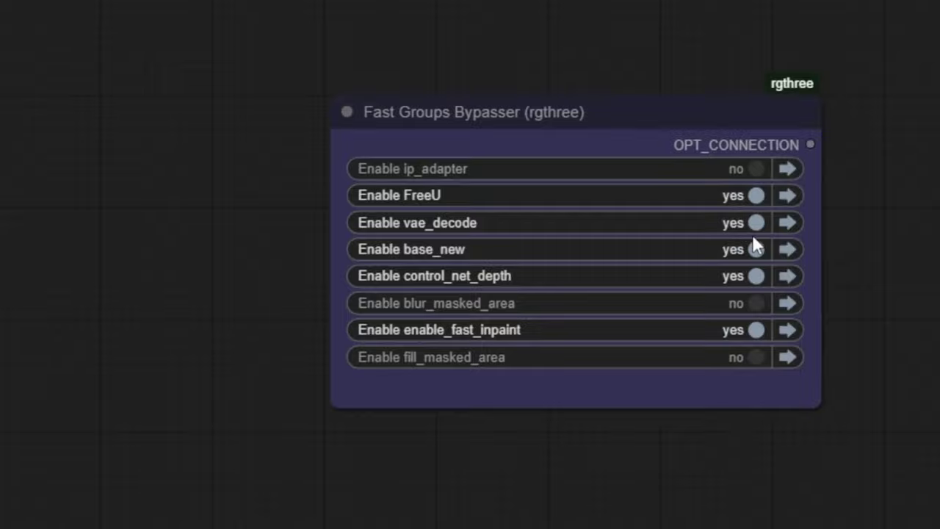
Disable the vae_decode group and add a Pad Image for Outpainting node below the Load Image nodes
{"action": "left_click", "coordinate": [382, 429]}
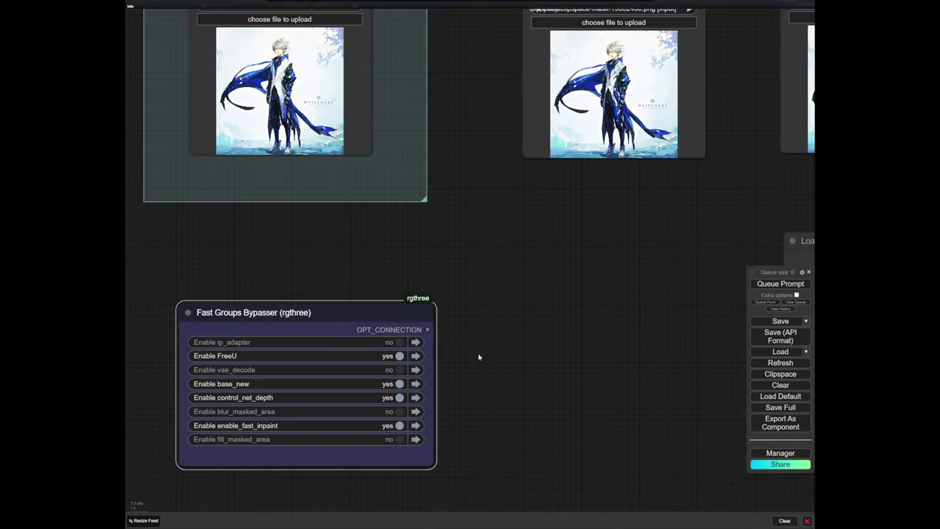
{"action": "scroll", "coordinate": [479, 357], "scroll_direction": "down", "scroll_amount": 7}
{"action": "left_click_drag", "start_coordinate": [524, 364], "coordinate": [353, 294]}
{"action": "scroll", "coordinate": [353, 291], "scroll_direction": "down", "scroll_amount": 5}
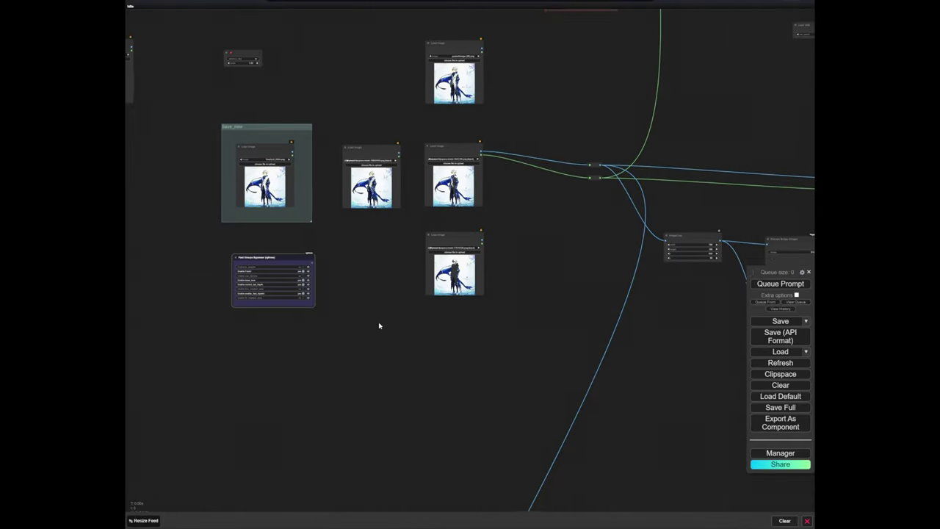
{"action": "left_click_drag", "start_coordinate": [348, 364], "coordinate": [335, 302]}
{"action": "scroll", "coordinate": [334, 301], "scroll_direction": "up", "scroll_amount": 4}
{"action": "double_click", "coordinate": [334, 301]}
{"action": "type", "text": "imagepa"}
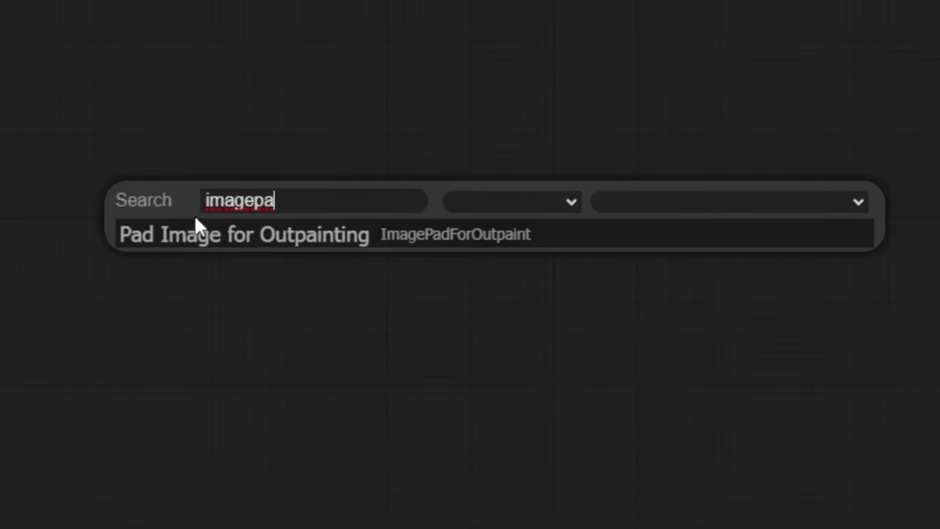
{"action": "left_click", "coordinate": [291, 250]}
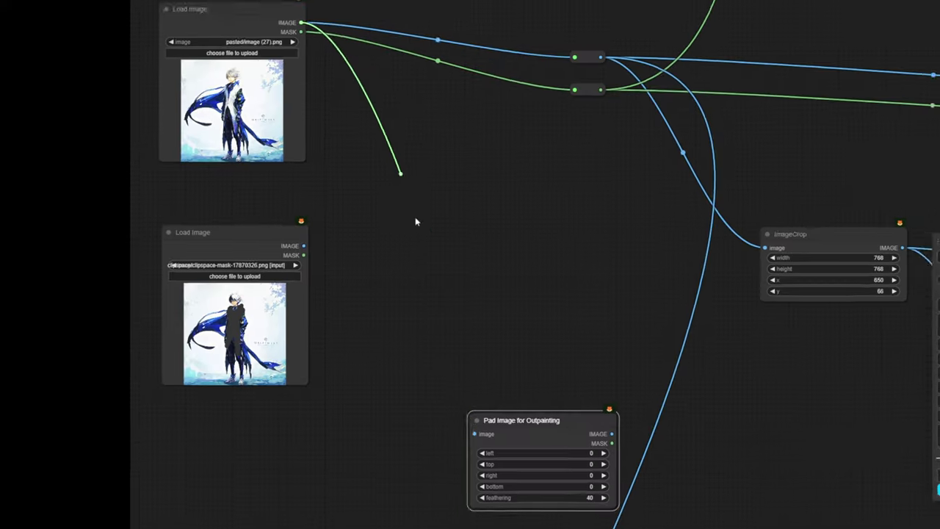
Feed the connected Load Image into Pad Image for Outpainting, and preview its image output and its mask through Convert Masks to Images
{"action": "left_click_drag", "start_coordinate": [415, 220], "coordinate": [473, 434]}
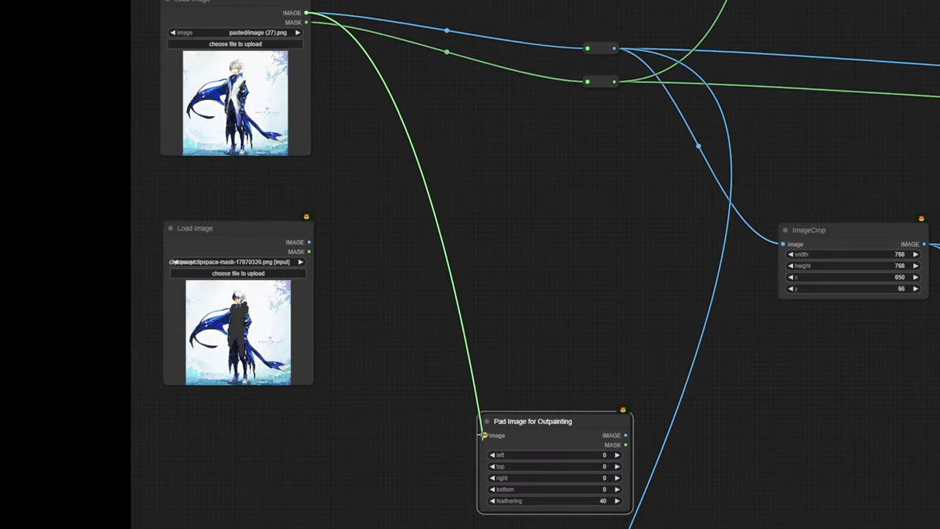
{"action": "double_click", "coordinate": [709, 478]}
{"action": "type", "text": "image"}
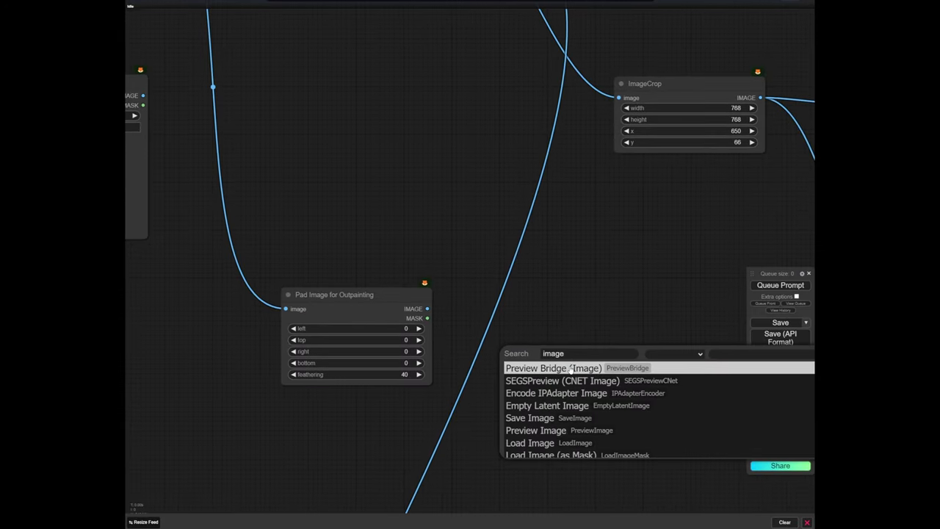
{"action": "left_click_drag", "start_coordinate": [594, 180], "coordinate": [606, 179]}
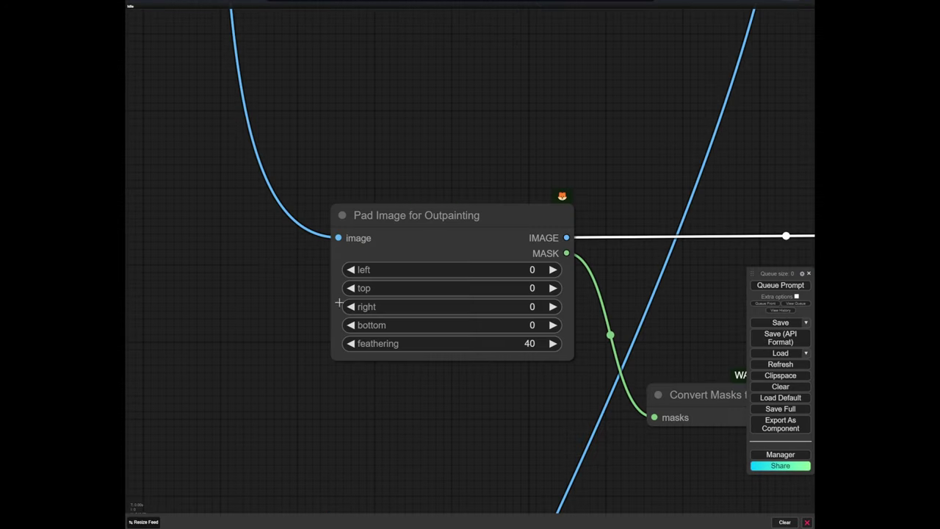
Set both the left and right padding of the Pad Image for Outpainting node to 128
{"action": "scroll", "coordinate": [237, 200], "scroll_direction": "down", "scroll_amount": 5}
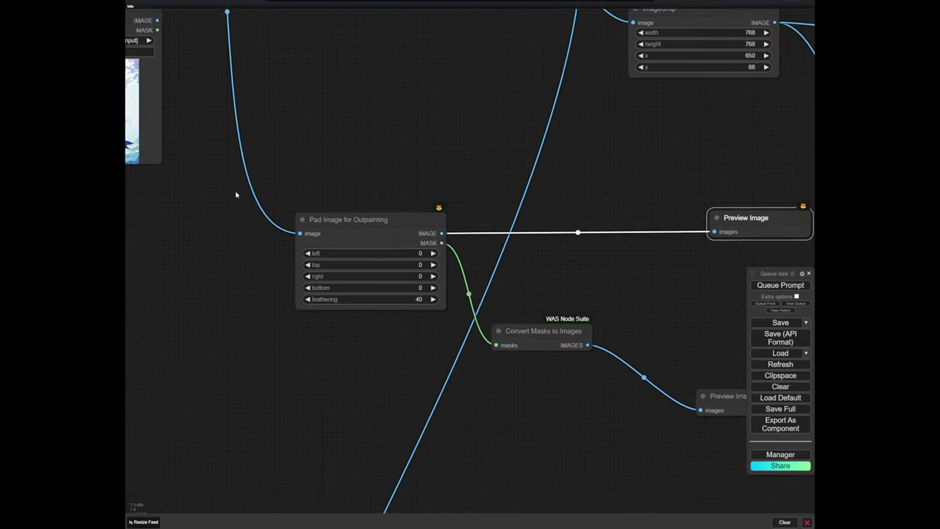
{"action": "left_click_drag", "start_coordinate": [173, 104], "coordinate": [379, 327]}
{"action": "scroll", "coordinate": [500, 330], "scroll_direction": "up", "scroll_amount": 6}
{"action": "left_click_drag", "start_coordinate": [500, 330], "coordinate": [322, 86]}
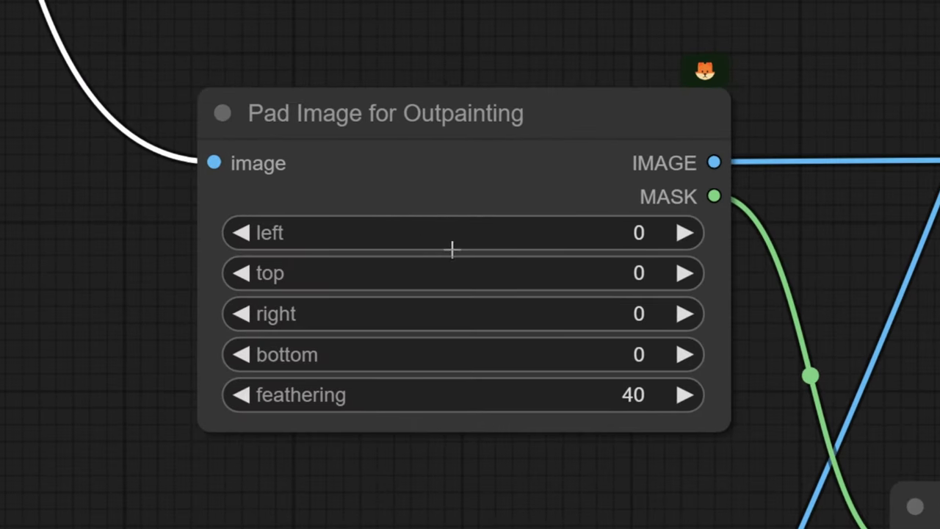
{"action": "left_click", "coordinate": [498, 241]}
{"action": "type", "text": "1"}
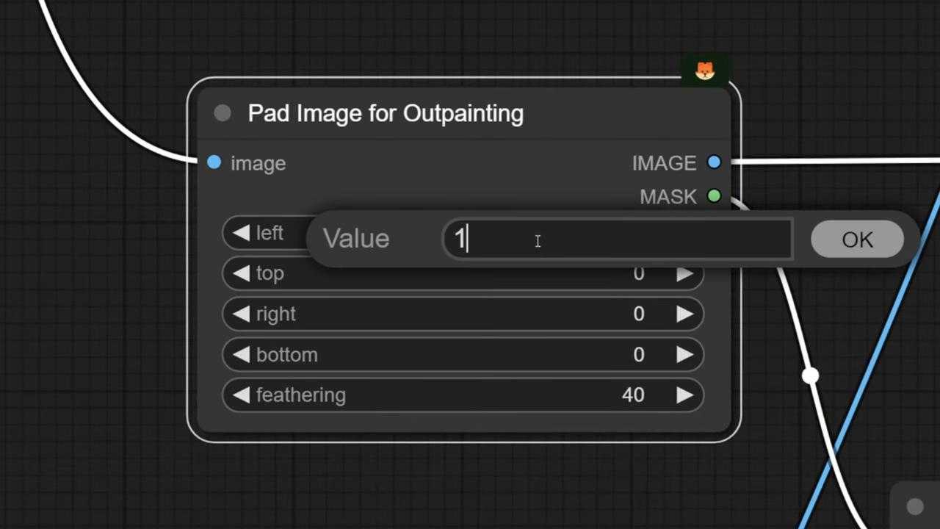
{"action": "type", "text": "28"}
{"action": "key", "text": "Return"}
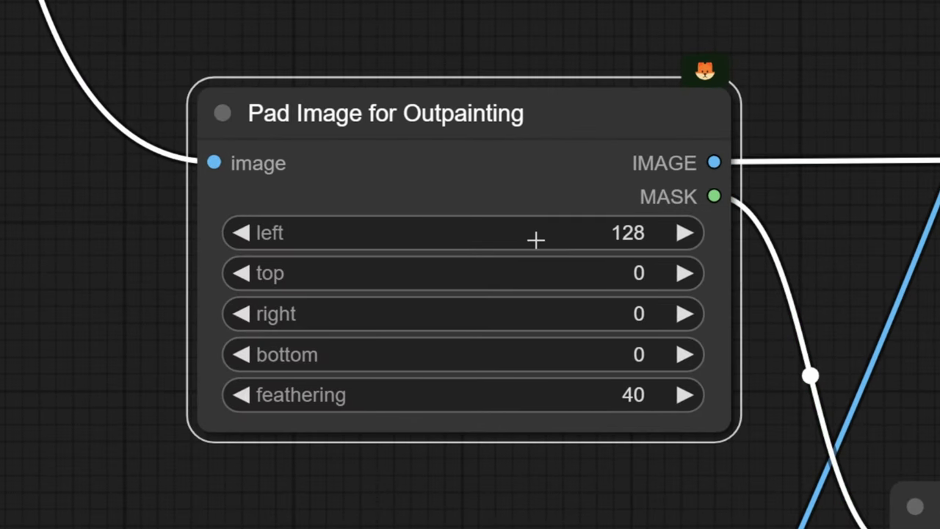
{"action": "left_click", "coordinate": [518, 313]}
{"action": "type", "text": "12"}
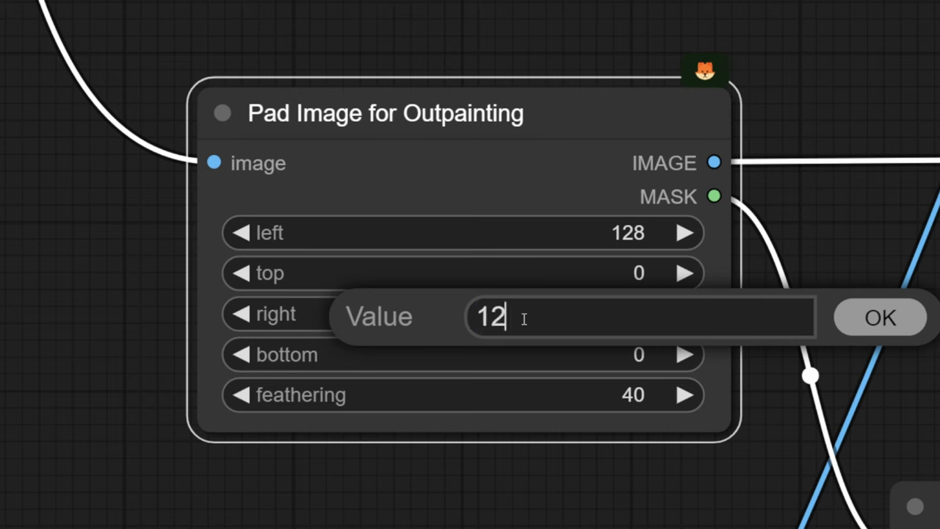
{"action": "type", "text": "8"}
{"action": "key", "text": "Return"}
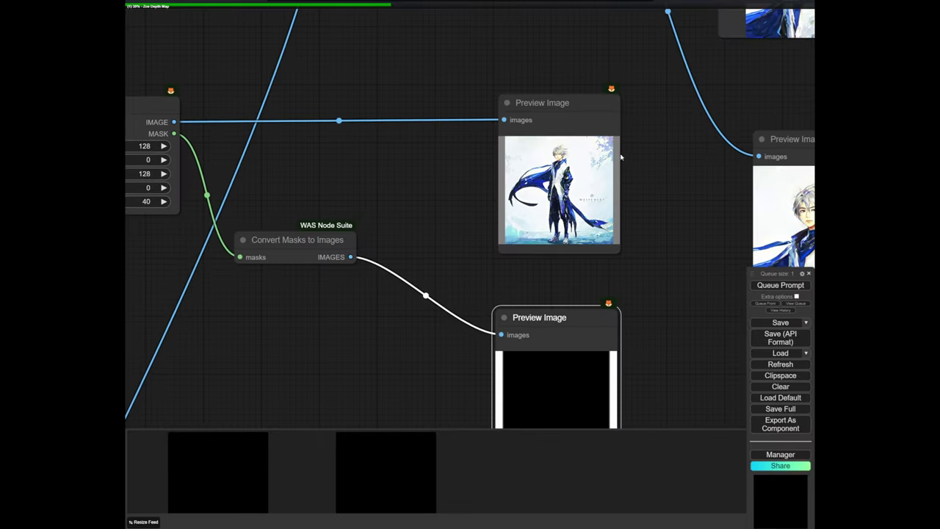
Examine the padded image preview and the mask preview, including the mask's side strips and their feathered edges
{"action": "scroll", "coordinate": [620, 157], "scroll_direction": "up", "scroll_amount": 8}
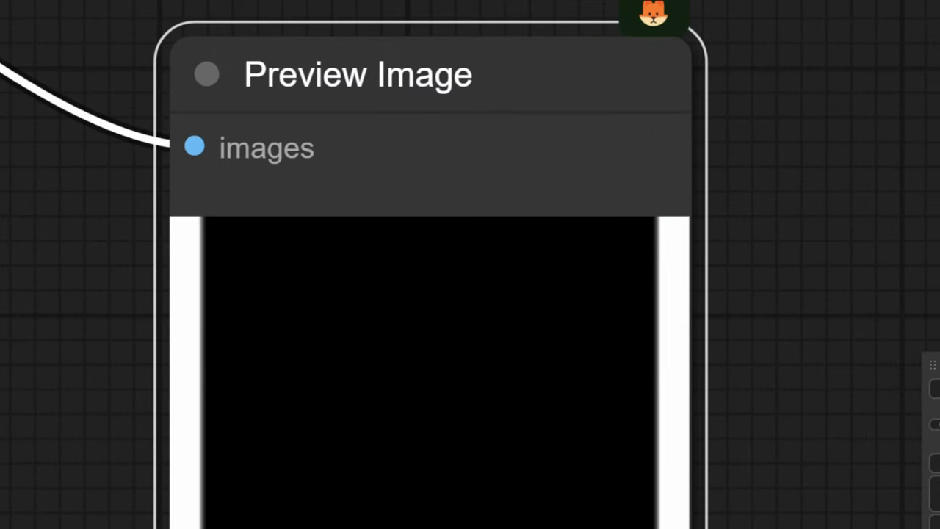
{"action": "left_click_drag", "start_coordinate": [159, 470], "coordinate": [206, 334]}
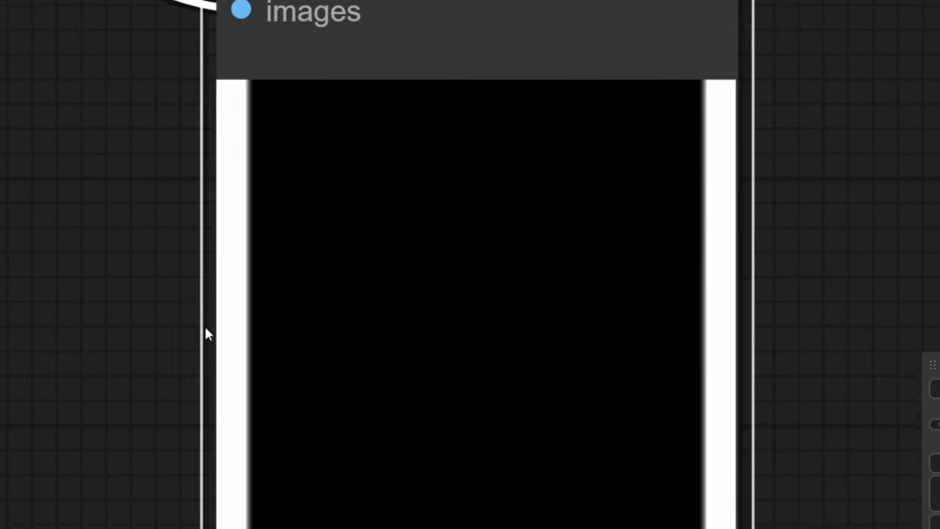
{"action": "scroll", "coordinate": [276, 346], "scroll_direction": "down", "scroll_amount": 1}
{"action": "scroll", "coordinate": [633, 183], "scroll_direction": "down", "scroll_amount": 5}
{"action": "left_click_drag", "start_coordinate": [18, 110], "coordinate": [325, 374]}
{"action": "left_click_drag", "start_coordinate": [111, 232], "coordinate": [419, 517]}
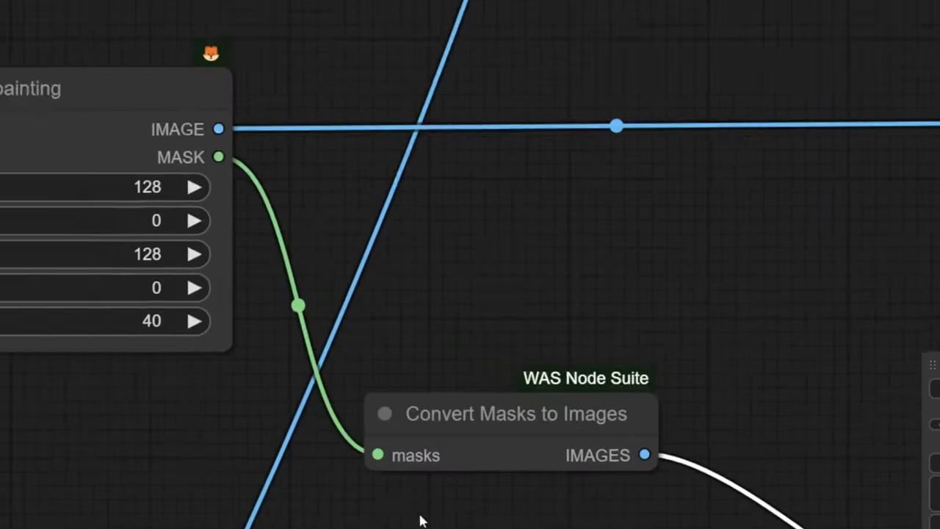
{"action": "scroll", "coordinate": [60, 319], "scroll_direction": "up", "scroll_amount": 6}
{"action": "left_click_drag", "start_coordinate": [569, 526], "coordinate": [33, 106]}
{"action": "scroll", "coordinate": [331, 330], "scroll_direction": "down", "scroll_amount": 5}
{"action": "left_click_drag", "start_coordinate": [503, 453], "coordinate": [0, 71]}
{"action": "scroll", "coordinate": [249, 351], "scroll_direction": "up", "scroll_amount": 10}
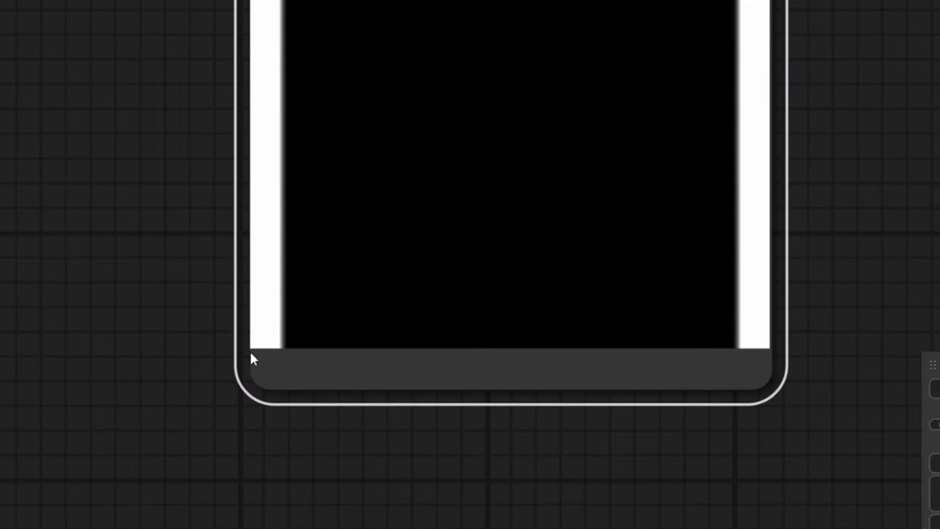
{"action": "scroll", "coordinate": [242, 221], "scroll_direction": "down", "scroll_amount": 14}
{"action": "left_click_drag", "start_coordinate": [191, 140], "coordinate": [163, 527]}
{"action": "scroll", "coordinate": [178, 431], "scroll_direction": "down", "scroll_amount": 5}
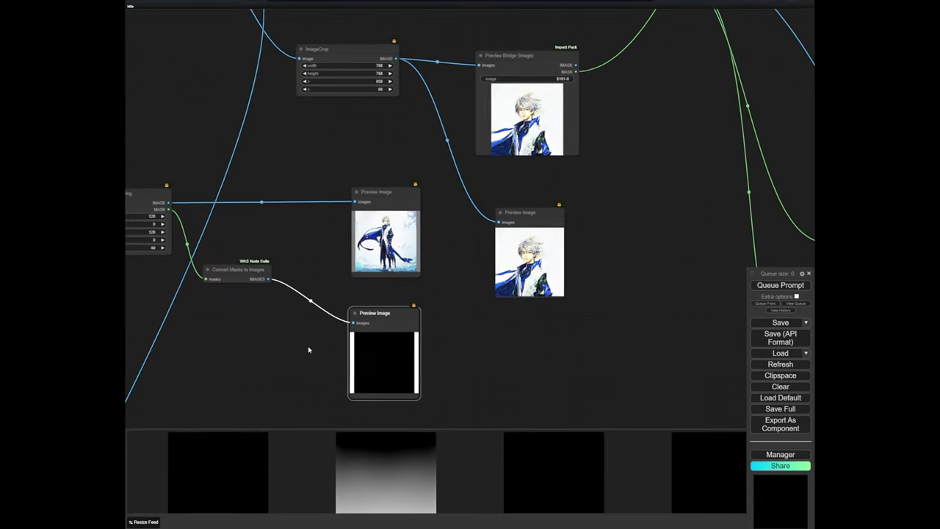
{"action": "left_click_drag", "start_coordinate": [308, 350], "coordinate": [402, 342]}
{"action": "scroll", "coordinate": [387, 354], "scroll_direction": "down", "scroll_amount": 3}
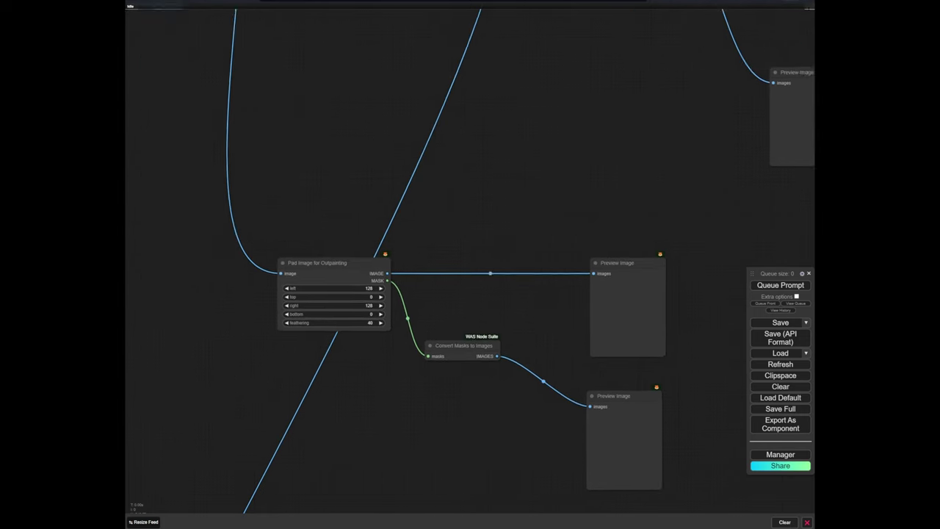
Connect the Pad Image for Outpainting node's IMAGE and MASK outputs to the workflow's image and mask reroutes
{"action": "left_click_drag", "start_coordinate": [362, 385], "coordinate": [274, 381]}
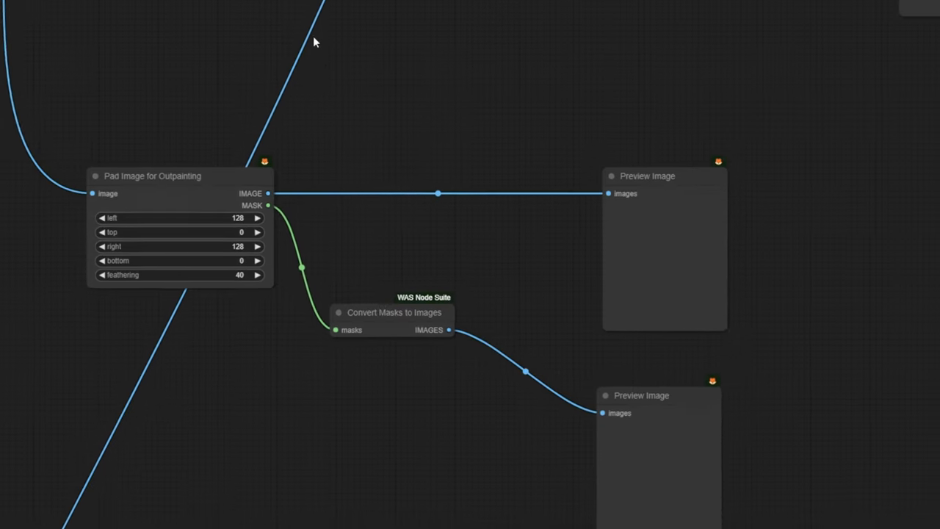
{"action": "left_click_drag", "start_coordinate": [324, 175], "coordinate": [341, 381]}
{"action": "scroll", "coordinate": [340, 381], "scroll_direction": "down", "scroll_amount": 1}
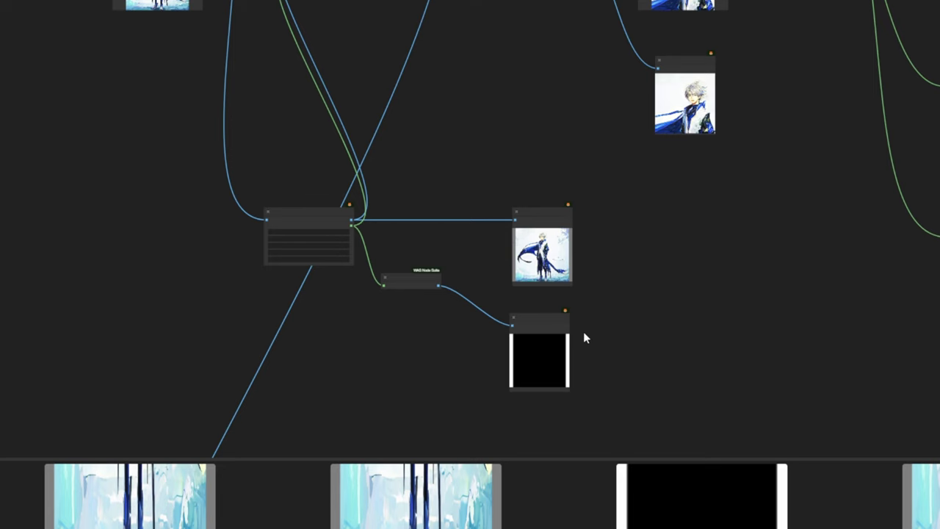
Examine how the padded image and mask pass through Mask To Region, Cut By Mask and the previews near the fill and blur bypassers
{"action": "scroll", "coordinate": [585, 338], "scroll_direction": "up", "scroll_amount": 6}
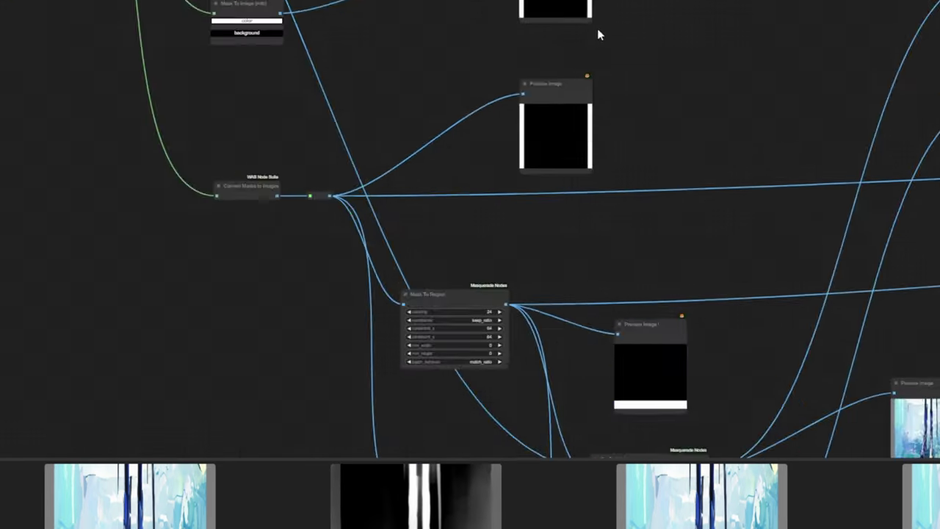
{"action": "scroll", "coordinate": [598, 35], "scroll_direction": "up", "scroll_amount": 4}
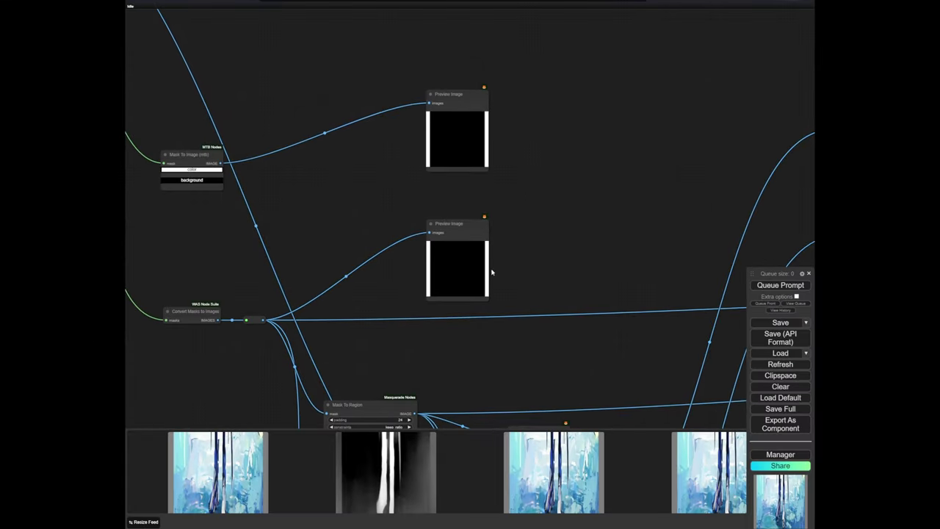
{"action": "left_click_drag", "start_coordinate": [506, 396], "coordinate": [466, 90]}
{"action": "scroll", "coordinate": [365, 121], "scroll_direction": "up", "scroll_amount": 1}
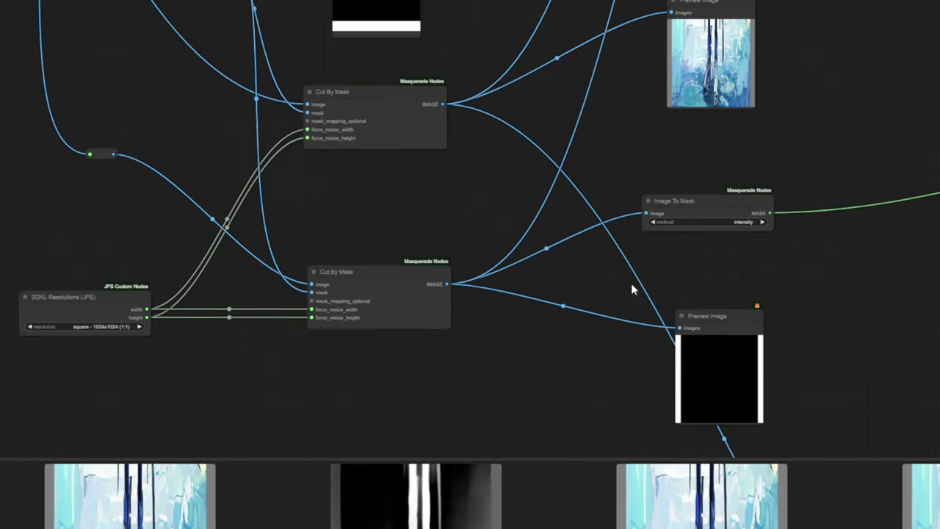
{"action": "left_click_drag", "start_coordinate": [840, 80], "coordinate": [588, 85]}
{"action": "scroll", "coordinate": [589, 86], "scroll_direction": "down", "scroll_amount": 5}
{"action": "left_click_drag", "start_coordinate": [736, 74], "coordinate": [238, 245]}
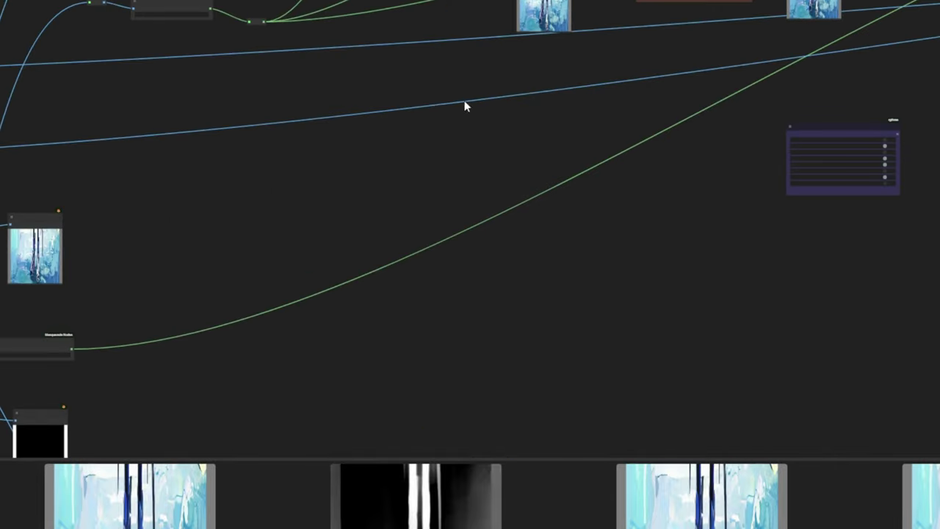
{"action": "left_click_drag", "start_coordinate": [466, 103], "coordinate": [285, 275]}
{"action": "scroll", "coordinate": [353, 167], "scroll_direction": "up", "scroll_amount": 16}
{"action": "scroll", "coordinate": [678, 273], "scroll_direction": "down", "scroll_amount": 6}
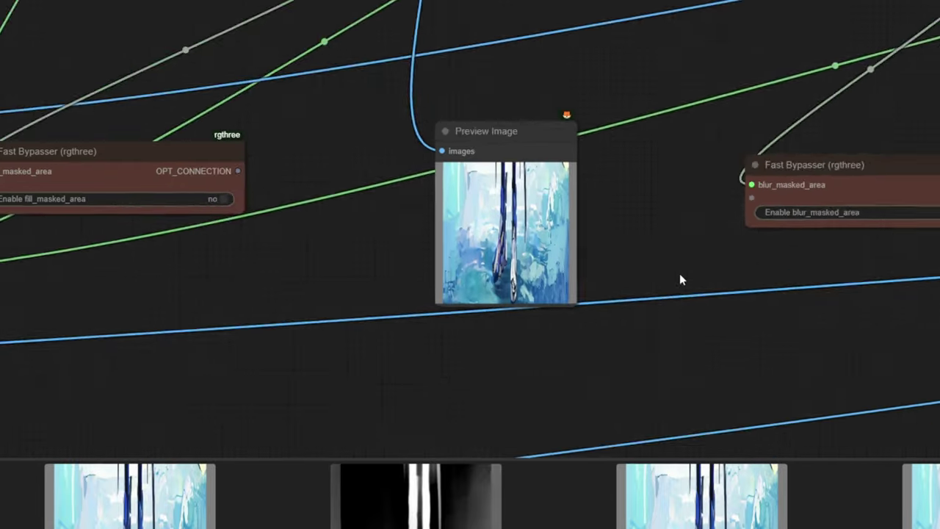
{"action": "left_click_drag", "start_coordinate": [678, 274], "coordinate": [176, 196]}
{"action": "scroll", "coordinate": [812, 200], "scroll_direction": "down", "scroll_amount": 2}
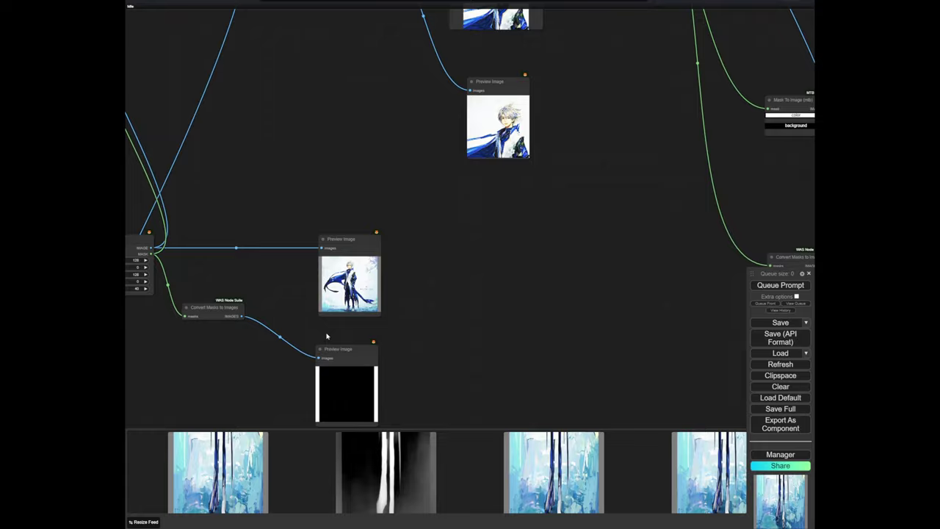
Compare the two mask previews beside the Mask To Region node with the padded mask's side strips
{"action": "left_click_drag", "start_coordinate": [498, 265], "coordinate": [225, 223]}
{"action": "scroll", "coordinate": [224, 222], "scroll_direction": "down", "scroll_amount": 4}
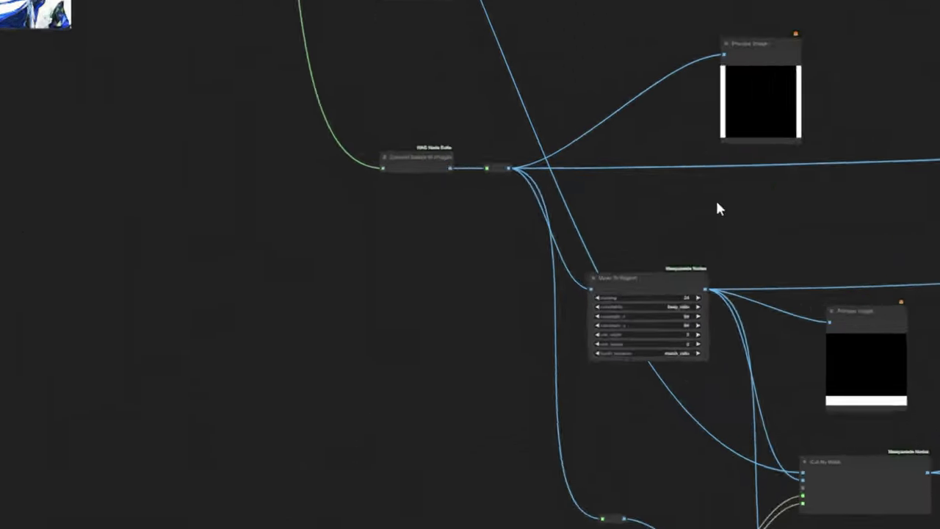
{"action": "left_click_drag", "start_coordinate": [550, 227], "coordinate": [390, 187]}
{"action": "scroll", "coordinate": [370, 216], "scroll_direction": "up", "scroll_amount": 7}
{"action": "left_click_drag", "start_coordinate": [352, 217], "coordinate": [360, 206]}
{"action": "left_click_drag", "start_coordinate": [268, 124], "coordinate": [260, 132]}
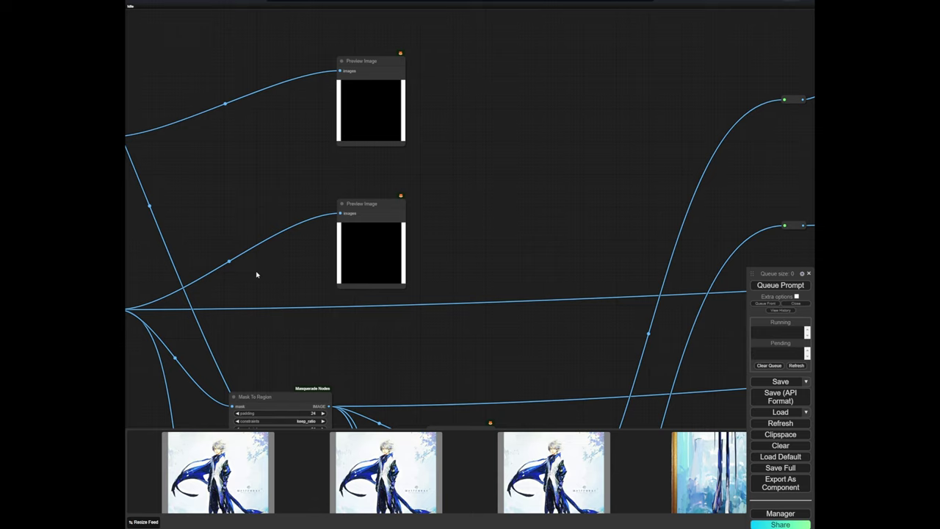
{"action": "scroll", "coordinate": [257, 275], "scroll_direction": "down", "scroll_amount": 3}
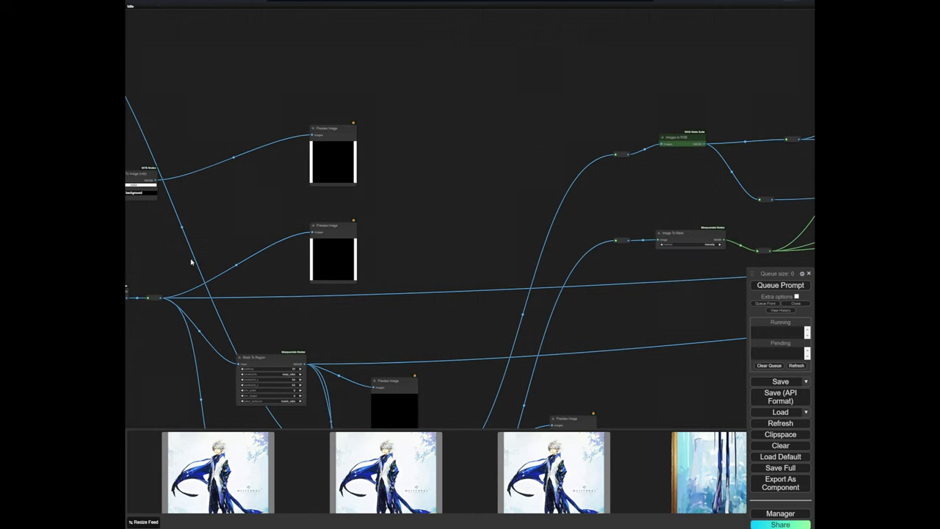
Set both the left and right padding of the Pad Image for Outpainting node to 0
{"action": "left_click_drag", "start_coordinate": [191, 262], "coordinate": [549, 265]}
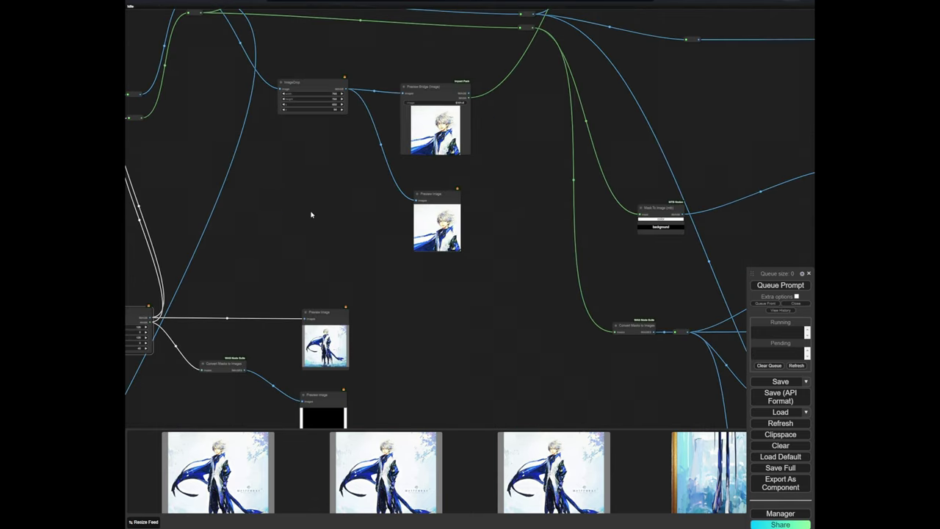
{"action": "left_click", "coordinate": [368, 275]}
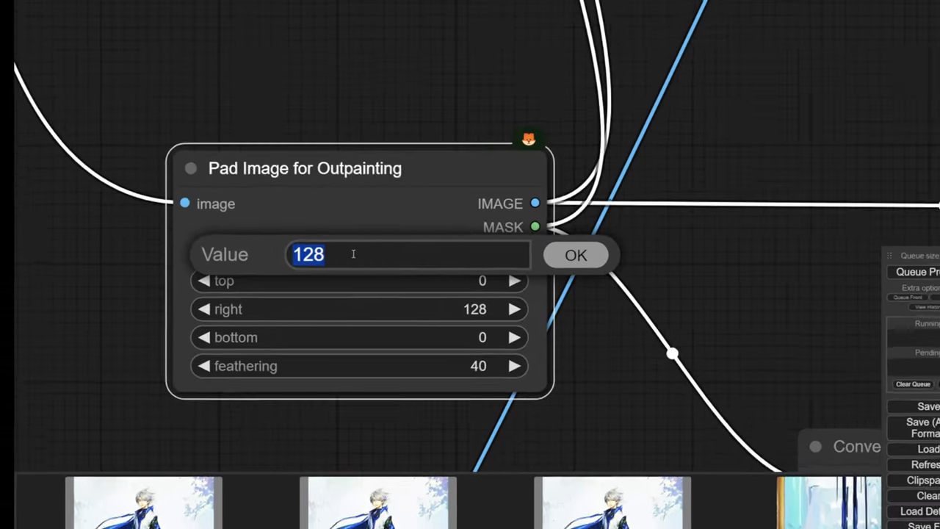
{"action": "type", "text": "0"}
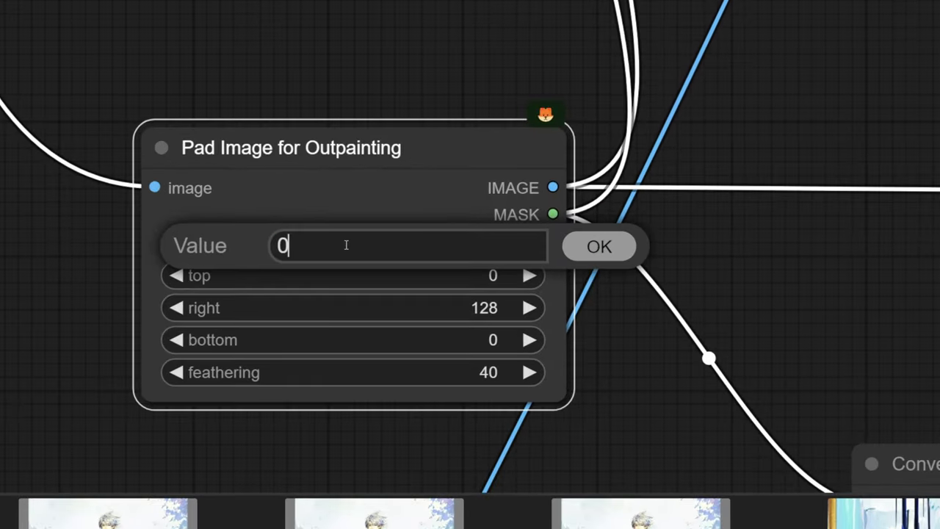
{"action": "scroll", "coordinate": [285, 59], "scroll_direction": "down", "scroll_amount": 2}
{"action": "left_click_drag", "start_coordinate": [286, 60], "coordinate": [350, 61]}
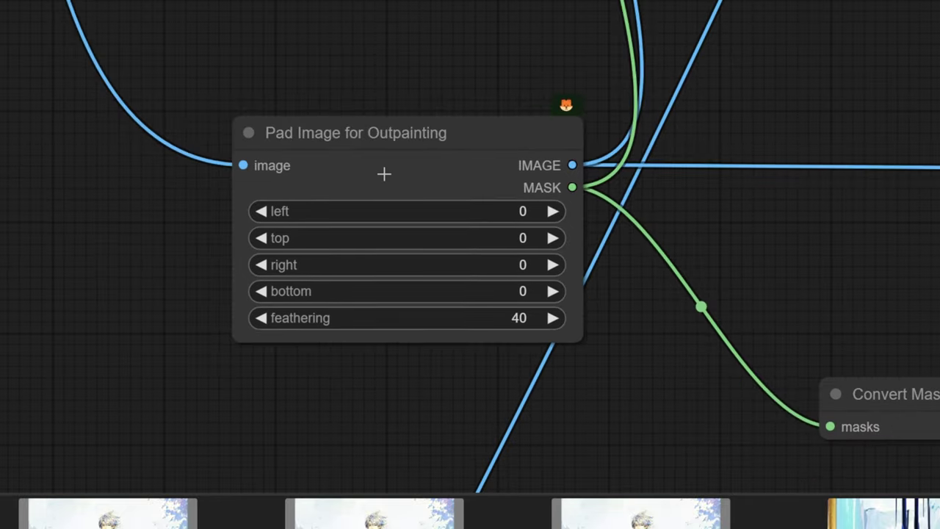
Convert the left, top, right and bottom values of the Pad Image for Outpainting node to inputs
{"action": "left_click", "coordinate": [376, 168]}
{"action": "right_click", "coordinate": [381, 164]}
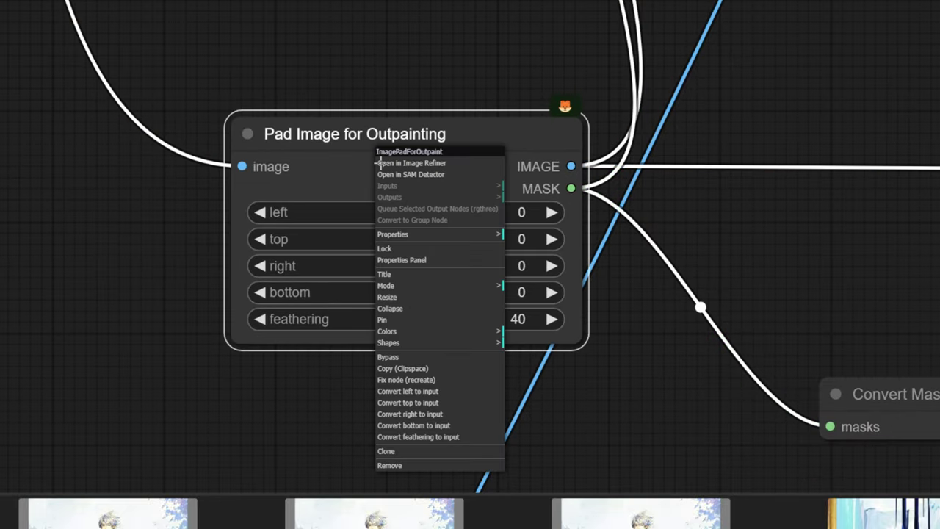
{"action": "left_click", "coordinate": [430, 403]}
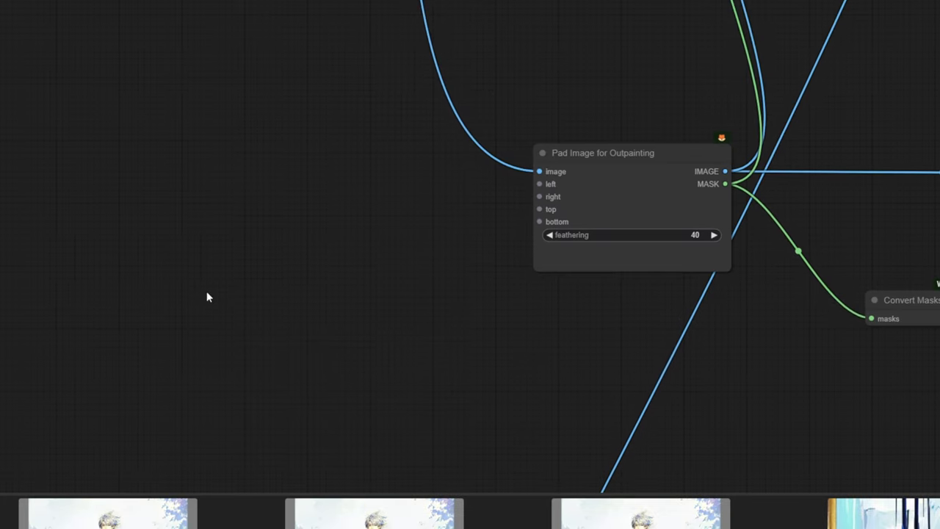
Add two Primitive nodes, one with value 128 feeding the bottom padding and one with value 0 for left, right and top
{"action": "double_click", "coordinate": [206, 297]}
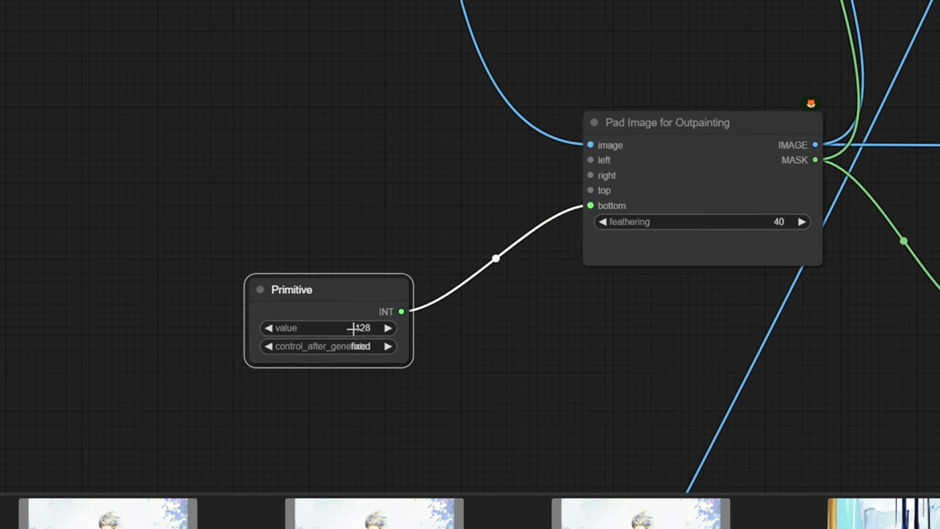
{"action": "left_click_drag", "start_coordinate": [472, 358], "coordinate": [445, 327]}
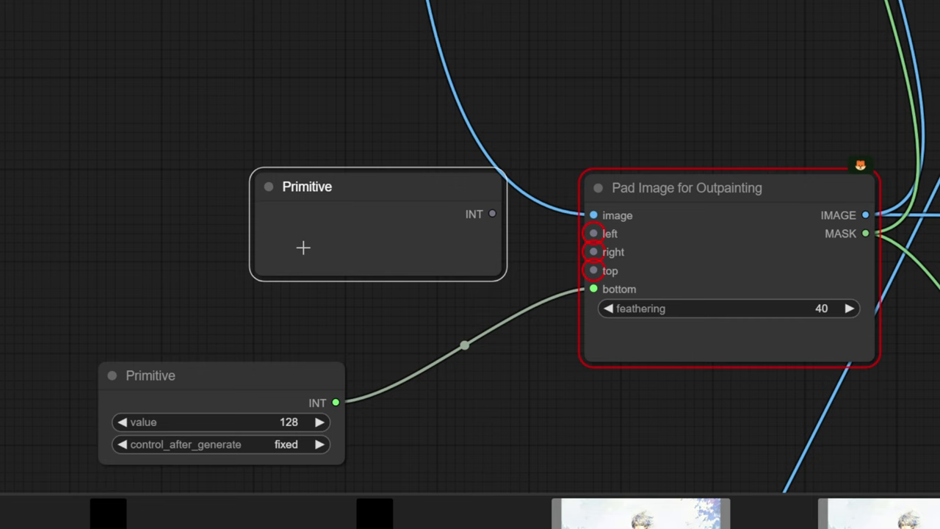
{"action": "left_click_drag", "start_coordinate": [304, 245], "coordinate": [196, 240]}
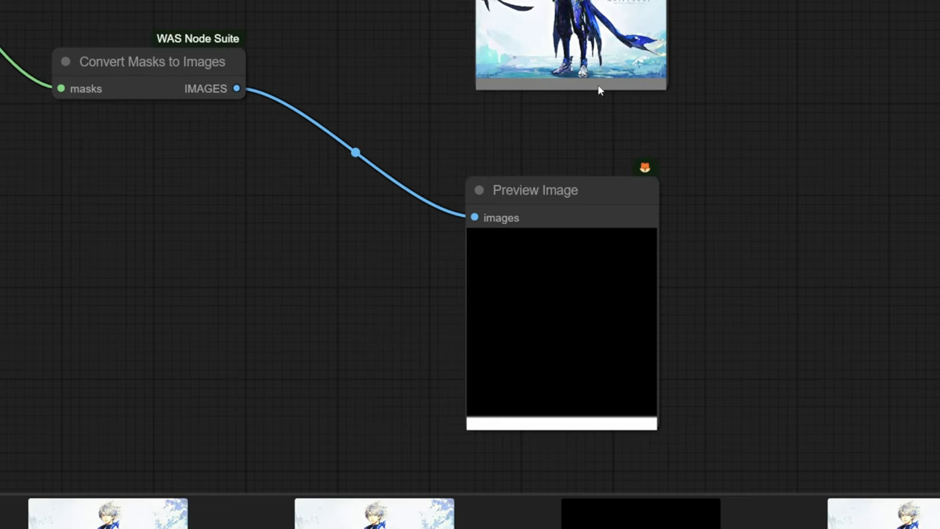
Check the KSampler preview of the bottom-padded image, and compare the image dimensions in the two Show Text nodes
{"action": "scroll", "coordinate": [851, 141], "scroll_direction": "down", "scroll_amount": 8}
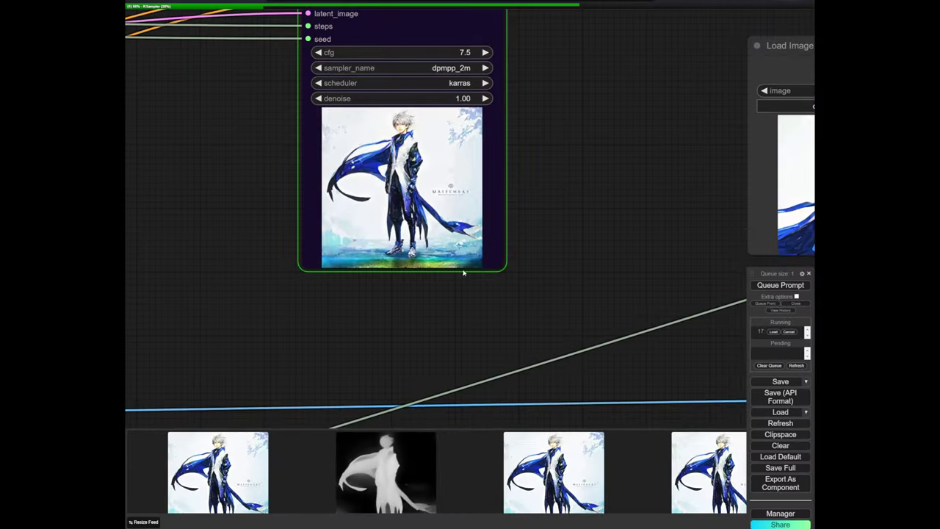
{"action": "scroll", "coordinate": [345, 266], "scroll_direction": "down", "scroll_amount": 8}
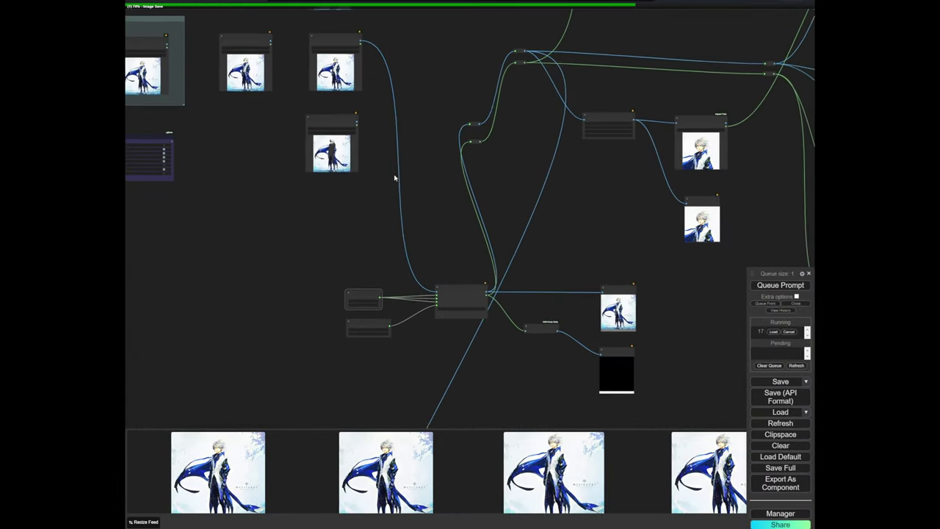
{"action": "left_click_drag", "start_coordinate": [395, 223], "coordinate": [387, 90]}
{"action": "scroll", "coordinate": [386, 90], "scroll_direction": "down", "scroll_amount": 4}
{"action": "left_click_drag", "start_coordinate": [359, 213], "coordinate": [339, 116]}
{"action": "scroll", "coordinate": [437, 222], "scroll_direction": "up", "scroll_amount": 11}
{"action": "left_click_drag", "start_coordinate": [441, 222], "coordinate": [506, 141]}
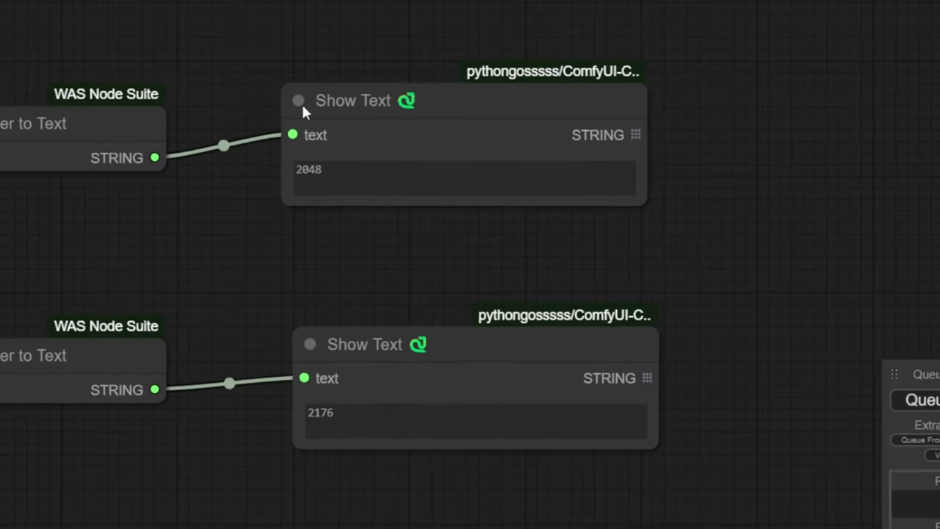
{"action": "left_click", "coordinate": [328, 323]}
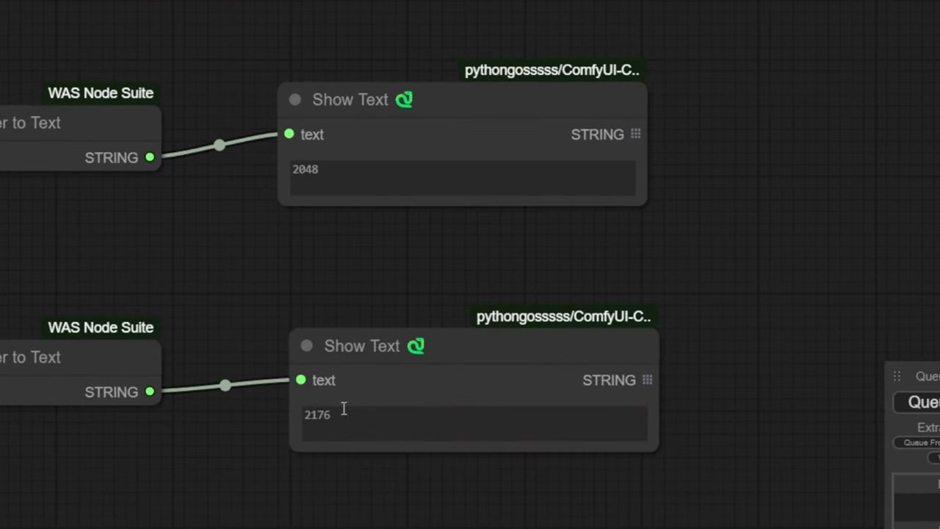
{"action": "double_click", "coordinate": [317, 415]}
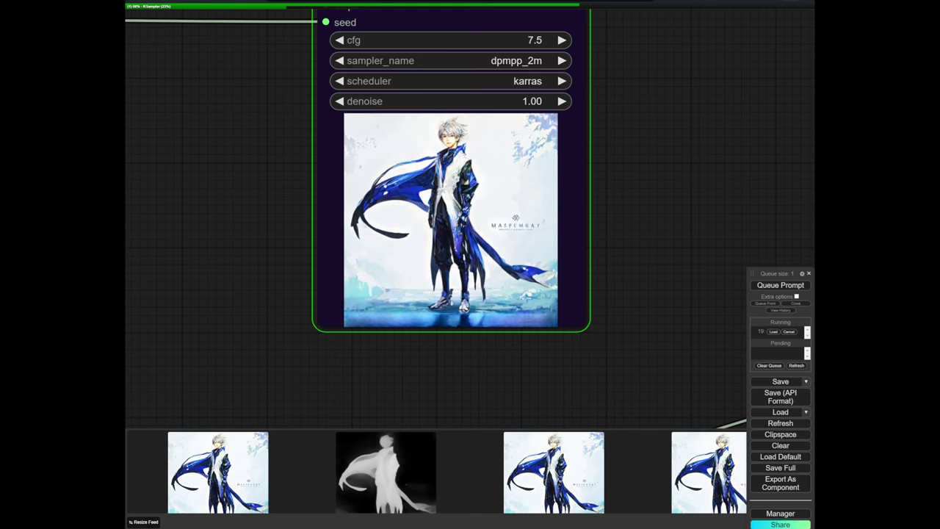
Examine the KSampler result, the mask previews, and the Pad Image for Outpainting node's inputs and preview images
{"action": "scroll", "coordinate": [368, 308], "scroll_direction": "up", "scroll_amount": 2}
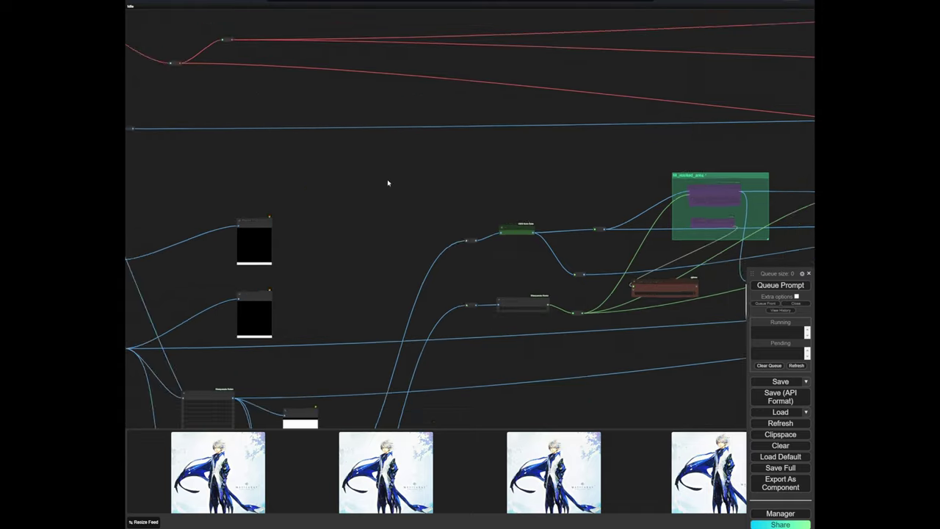
{"action": "scroll", "coordinate": [400, 209], "scroll_direction": "down", "scroll_amount": 4}
{"action": "left_click_drag", "start_coordinate": [403, 212], "coordinate": [575, 174]}
{"action": "scroll", "coordinate": [290, 265], "scroll_direction": "up", "scroll_amount": 4}
{"action": "left_click_drag", "start_coordinate": [290, 265], "coordinate": [448, 261]}
{"action": "scroll", "coordinate": [447, 261], "scroll_direction": "up", "scroll_amount": 6}
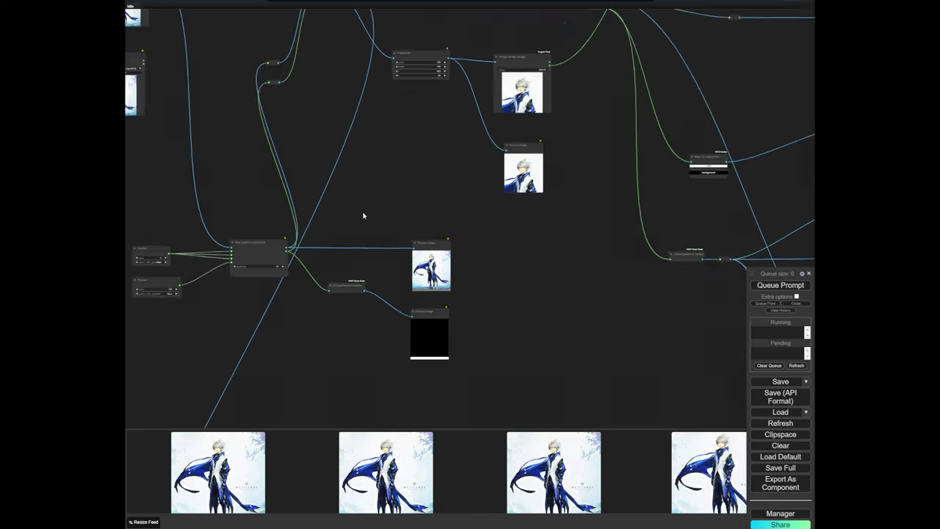
{"action": "scroll", "coordinate": [375, 262], "scroll_direction": "up", "scroll_amount": 2}
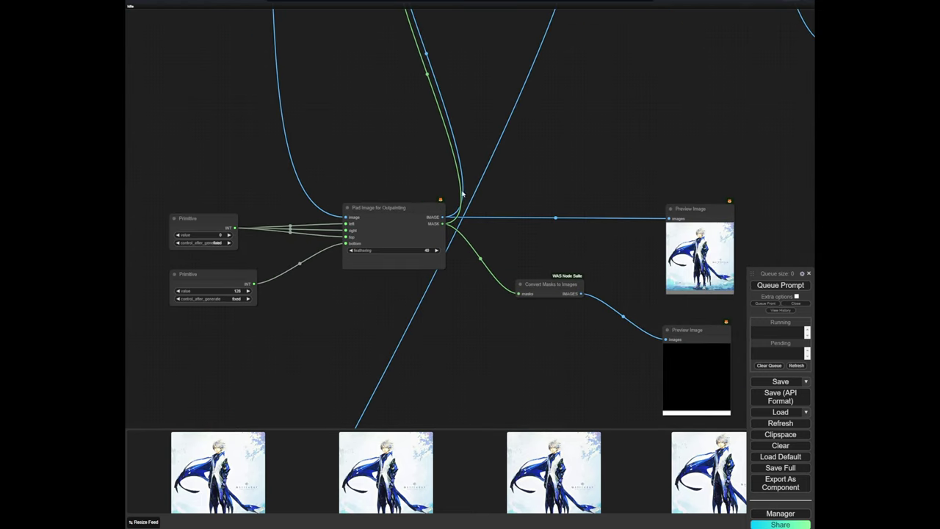
{"action": "scroll", "coordinate": [465, 170], "scroll_direction": "down", "scroll_amount": 4}
{"action": "left_click_drag", "start_coordinate": [684, 219], "coordinate": [572, 250]}
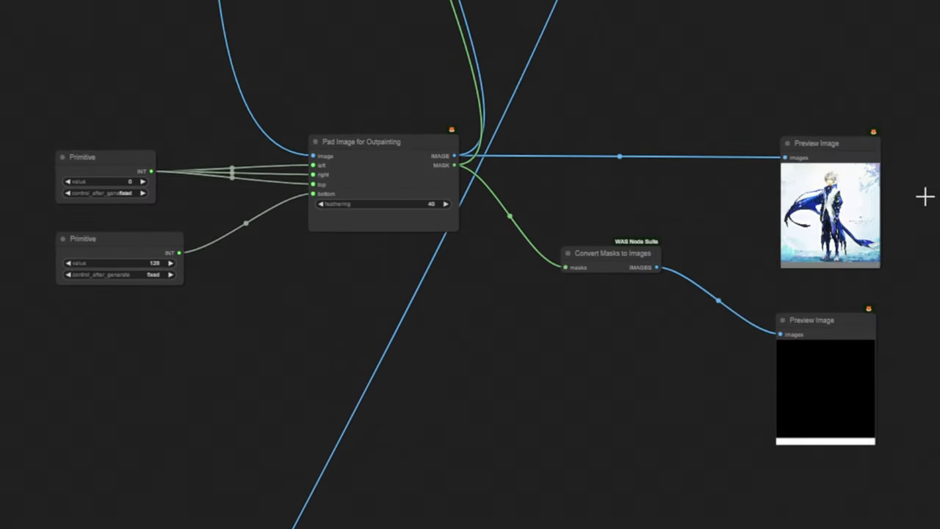
{"action": "scroll", "coordinate": [572, 256], "scroll_direction": "up", "scroll_amount": 4}
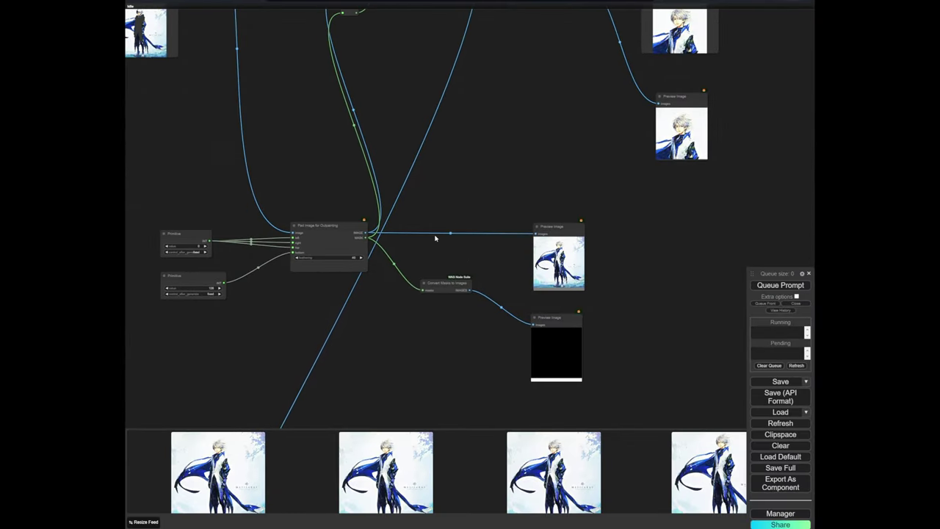
{"action": "scroll", "coordinate": [536, 264], "scroll_direction": "up", "scroll_amount": 5}
{"action": "scroll", "coordinate": [493, 232], "scroll_direction": "down", "scroll_amount": 5}
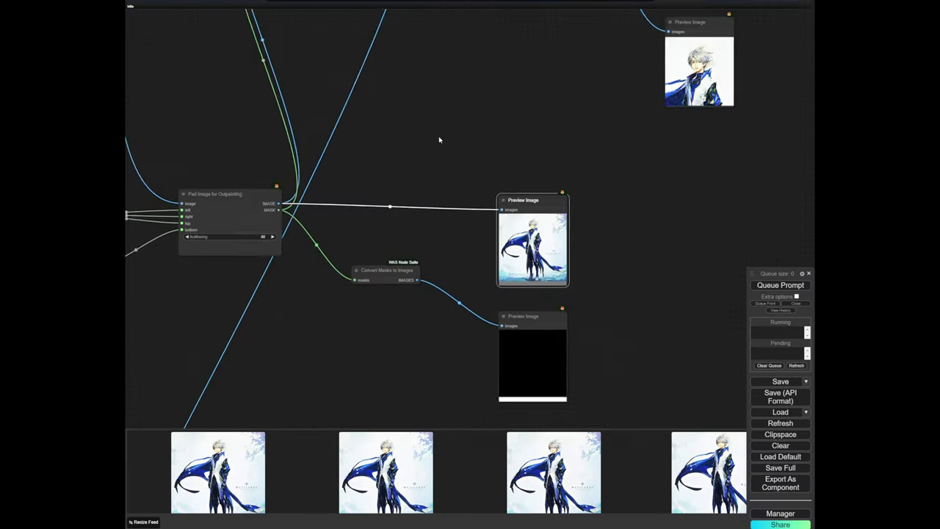
Feed the Load Image node holding pasted/image (25).png into the Pad Image for Outpainting node
{"action": "left_click_drag", "start_coordinate": [439, 138], "coordinate": [522, 256]}
{"action": "scroll", "coordinate": [522, 254], "scroll_direction": "down", "scroll_amount": 5}
{"action": "left_click_drag", "start_coordinate": [482, 140], "coordinate": [527, 309]}
{"action": "left_click_drag", "start_coordinate": [450, 139], "coordinate": [504, 265]}
{"action": "scroll", "coordinate": [465, 242], "scroll_direction": "down", "scroll_amount": 4}
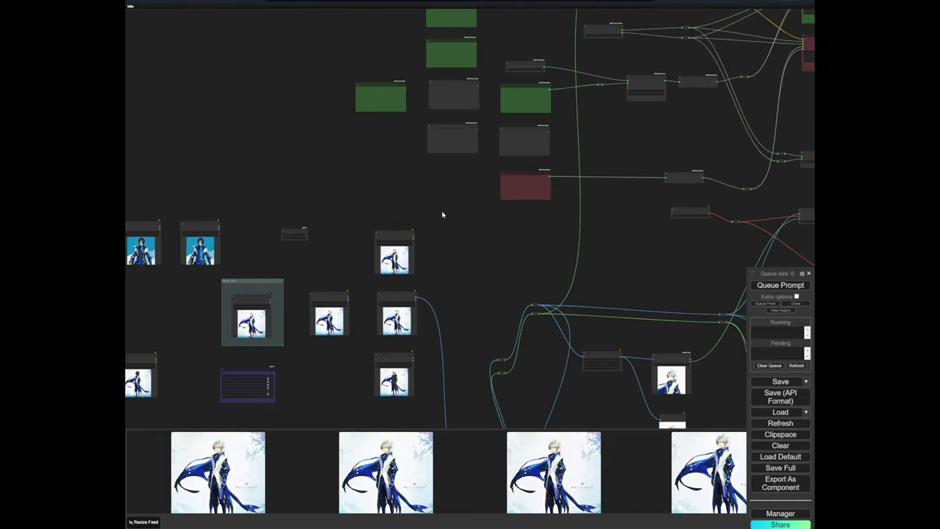
{"action": "scroll", "coordinate": [150, 263], "scroll_direction": "up", "scroll_amount": 3}
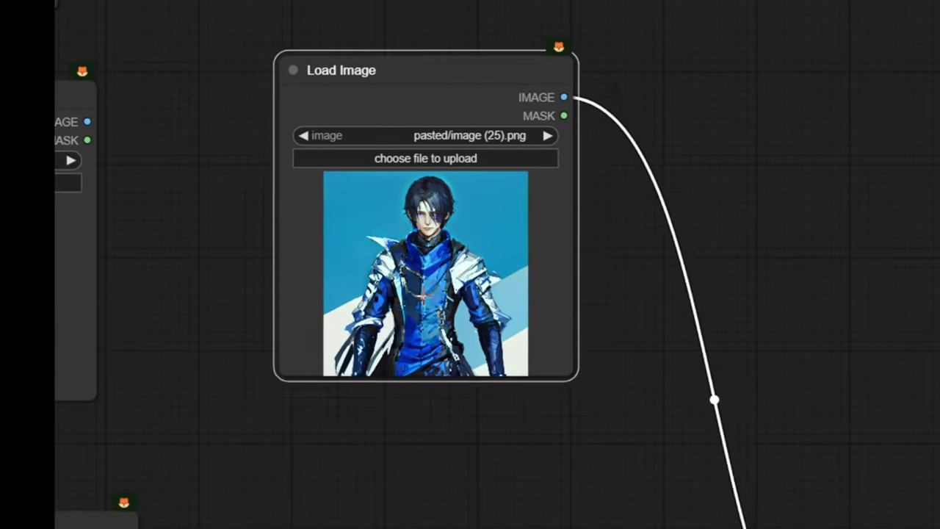
Compare the new image's dimensions in the two Show Text nodes
{"action": "scroll", "coordinate": [812, 386], "scroll_direction": "down", "scroll_amount": 5}
{"action": "left_click_drag", "start_coordinate": [813, 386], "coordinate": [478, 258]}
{"action": "scroll", "coordinate": [654, 275], "scroll_direction": "down", "scroll_amount": 6}
{"action": "left_click_drag", "start_coordinate": [764, 447], "coordinate": [585, 274]}
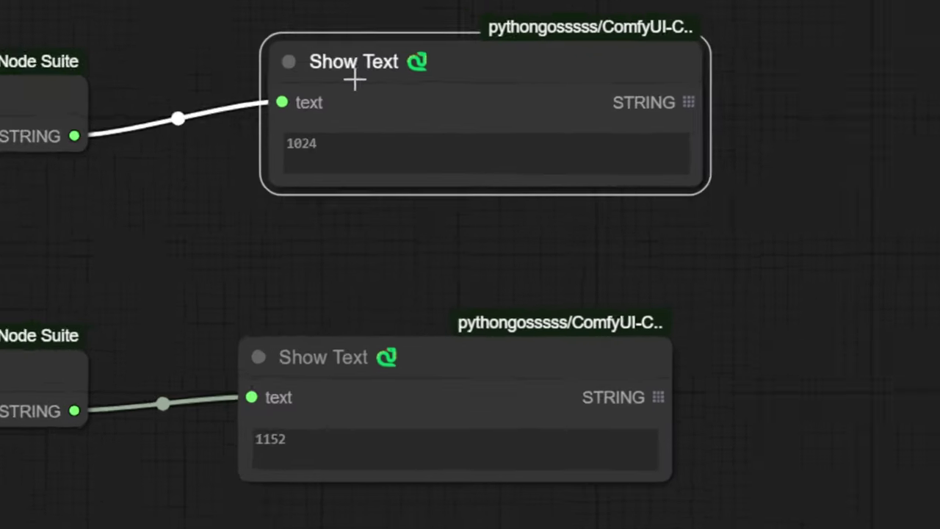
{"action": "left_click_drag", "start_coordinate": [297, 70], "coordinate": [281, 61]}
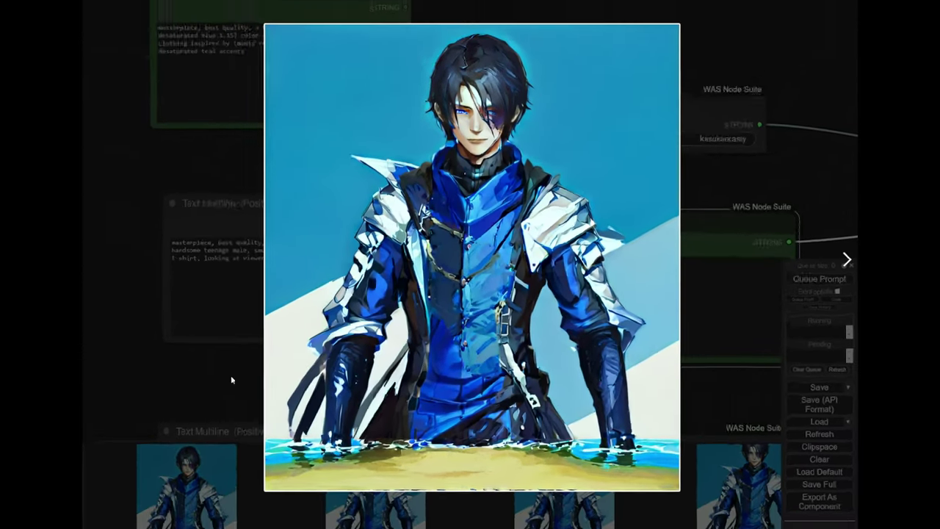
Copy the prompt text from "a teenage male" to "desaturated teal accents" into the connected Text Multiline (Positive) node after "masterpiece, best quality,"
{"action": "left_click", "coordinate": [196, 390]}
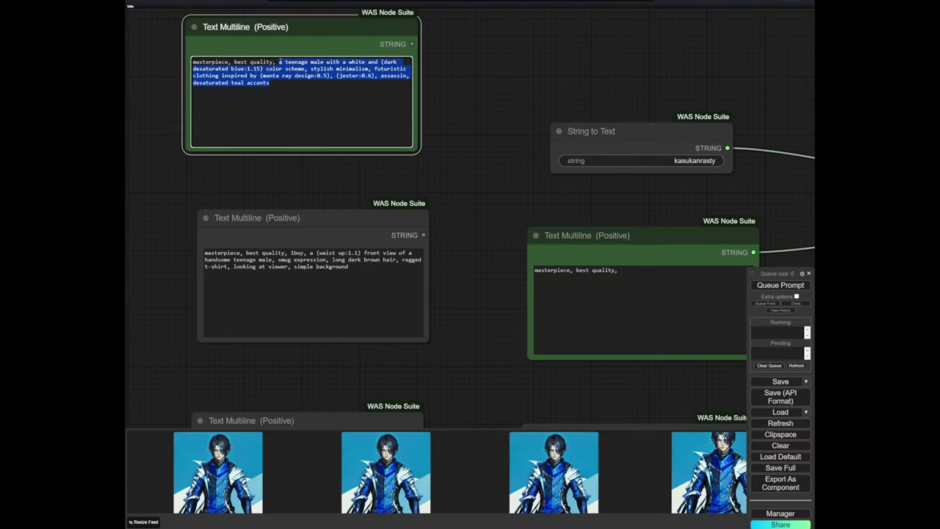
{"action": "key", "text": "ctrl+c"}
{"action": "left_click", "coordinate": [633, 287]}
{"action": "key", "text": "ctrl+v"}
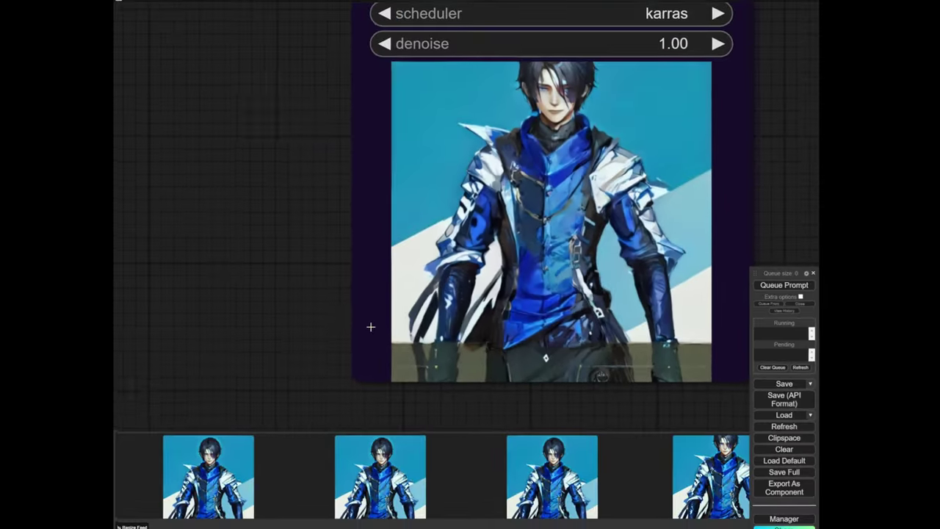
Disable the enable_fast_inpaint group and enable the fill_masked_area group in the Fast Groups Bypasser
{"action": "scroll", "coordinate": [58, 369], "scroll_direction": "down", "scroll_amount": 20}
{"action": "left_click_drag", "start_coordinate": [140, 360], "coordinate": [644, 211]}
{"action": "left_click_drag", "start_coordinate": [147, 411], "coordinate": [561, 351]}
{"action": "scroll", "coordinate": [531, 355], "scroll_direction": "up", "scroll_amount": 17}
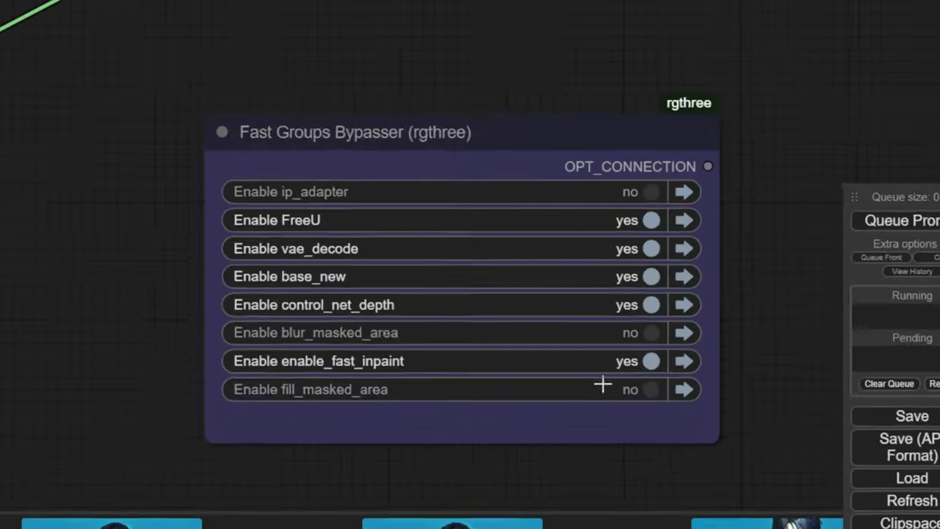
{"action": "left_click", "coordinate": [649, 356]}
{"action": "scroll", "coordinate": [33, 105], "scroll_direction": "down", "scroll_amount": 6}
{"action": "left_click_drag", "start_coordinate": [33, 104], "coordinate": [101, 252]}
{"action": "scroll", "coordinate": [380, 370], "scroll_direction": "up", "scroll_amount": 4}
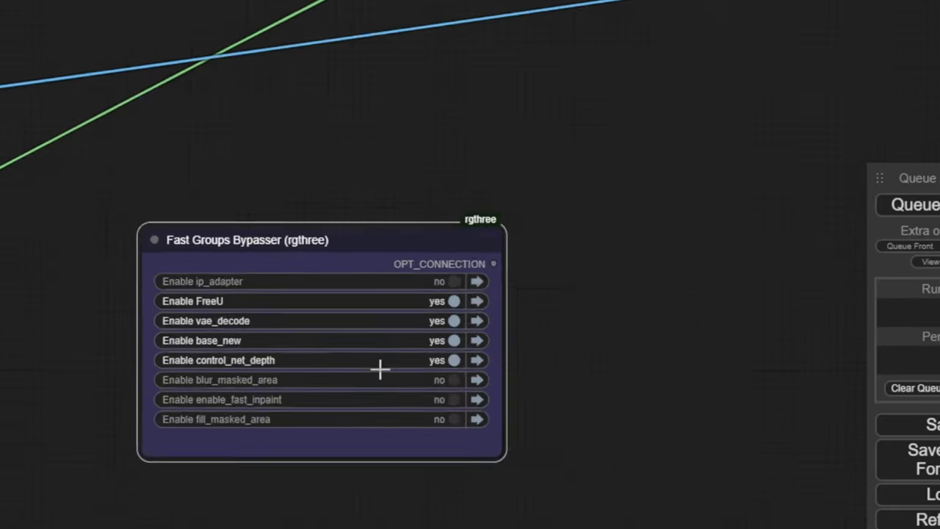
Set the fill method of the Fill Masked Area node to telea
{"action": "scroll", "coordinate": [81, 179], "scroll_direction": "down", "scroll_amount": 6}
{"action": "left_click_drag", "start_coordinate": [44, 95], "coordinate": [421, 430]}
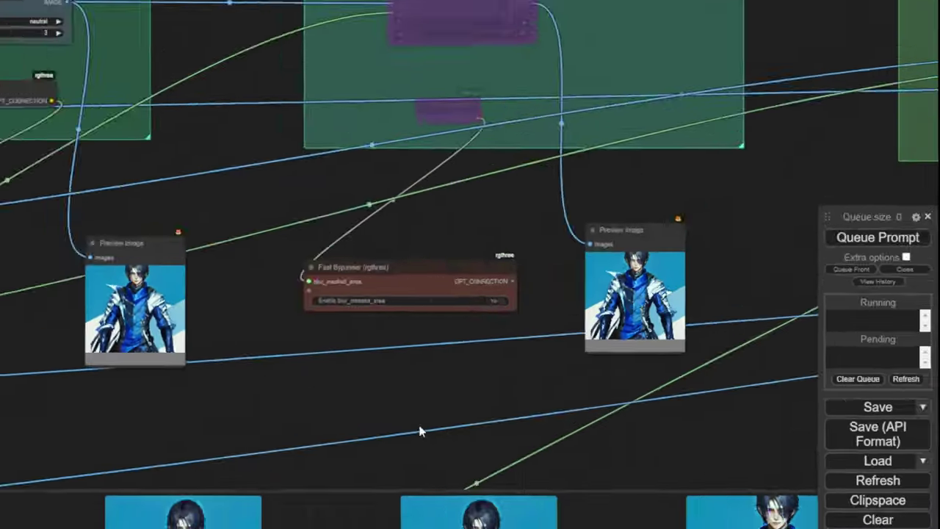
{"action": "scroll", "coordinate": [294, 166], "scroll_direction": "up", "scroll_amount": 6}
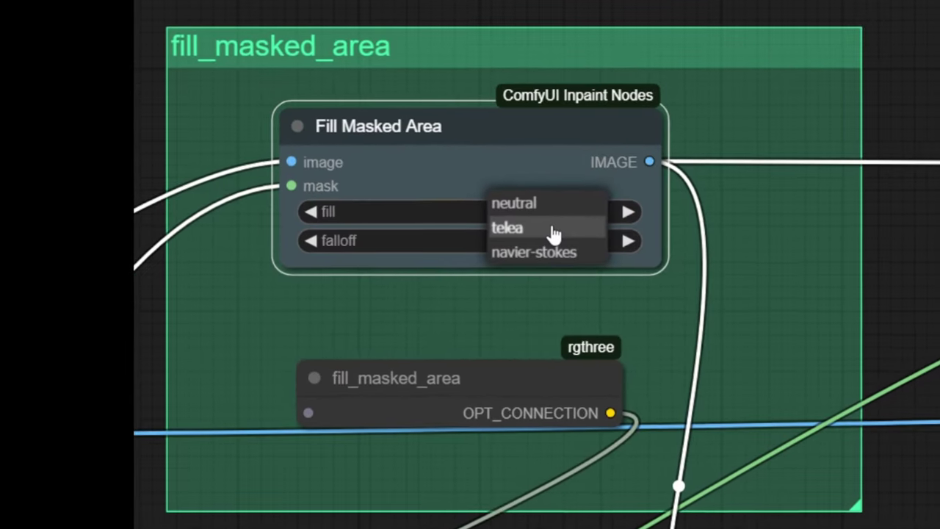
{"action": "left_click", "coordinate": [273, 152]}
{"action": "scroll", "coordinate": [874, 484], "scroll_direction": "down", "scroll_amount": 5}
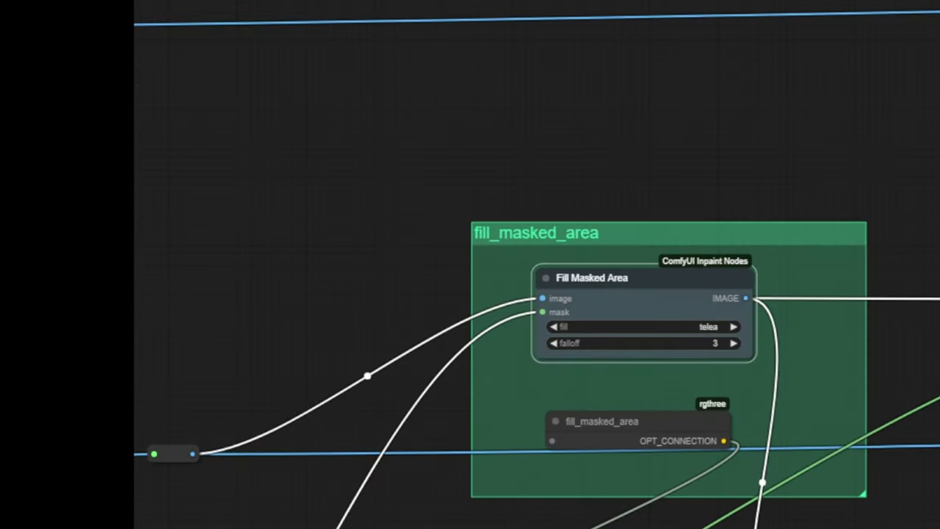
{"action": "scroll", "coordinate": [798, 514], "scroll_direction": "up", "scroll_amount": 5}
{"action": "scroll", "coordinate": [384, 363], "scroll_direction": "down", "scroll_amount": 8}
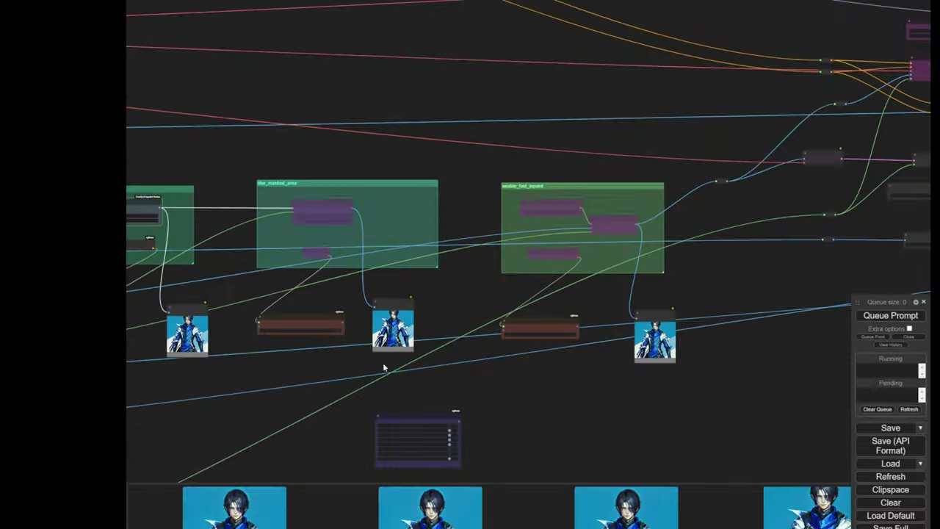
Queue the workflow with the telea fill and inspect the KSampler preview around the character's hands and lower body
{"action": "left_click_drag", "start_coordinate": [384, 364], "coordinate": [505, 314]}
{"action": "scroll", "coordinate": [320, 281], "scroll_direction": "up", "scroll_amount": 8}
{"action": "key", "text": "ctrl+Return"}
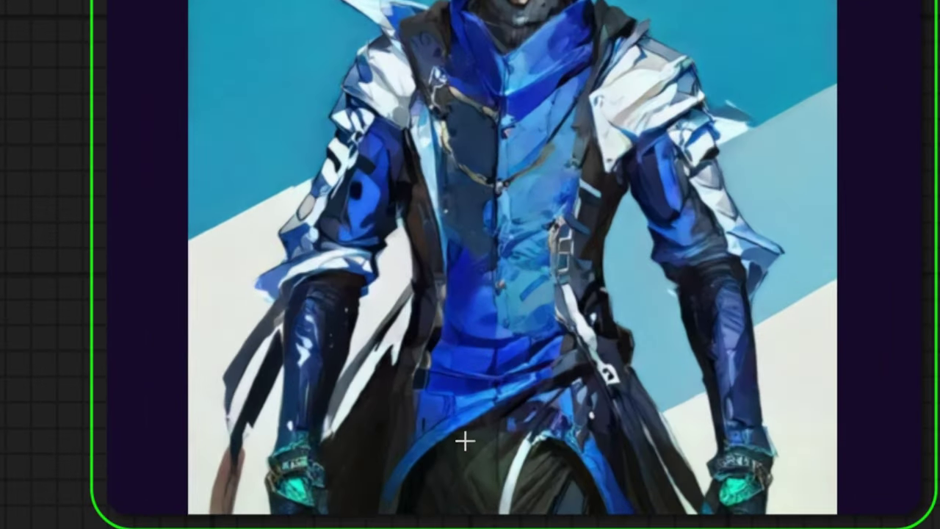
{"action": "scroll", "coordinate": [345, 473], "scroll_direction": "down", "scroll_amount": 4}
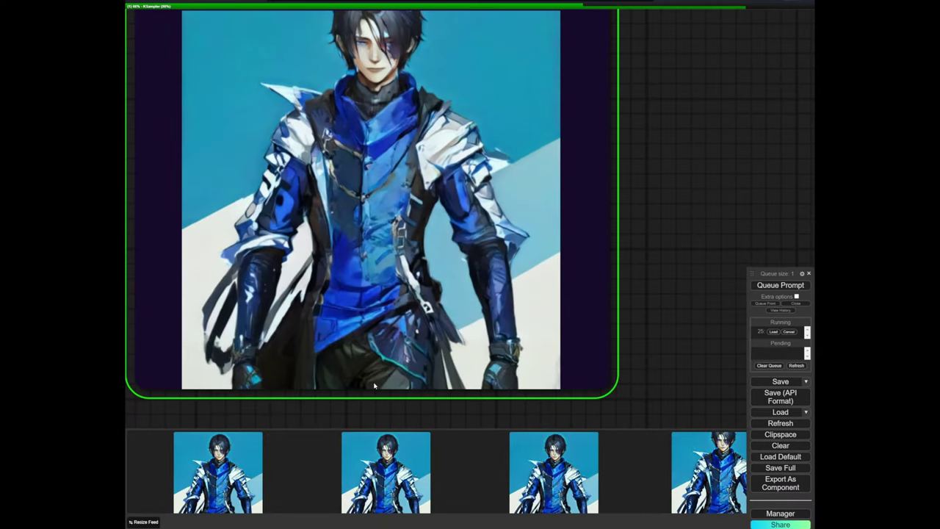
{"action": "scroll", "coordinate": [349, 404], "scroll_direction": "down", "scroll_amount": 3}
{"action": "scroll", "coordinate": [351, 345], "scroll_direction": "up", "scroll_amount": 6}
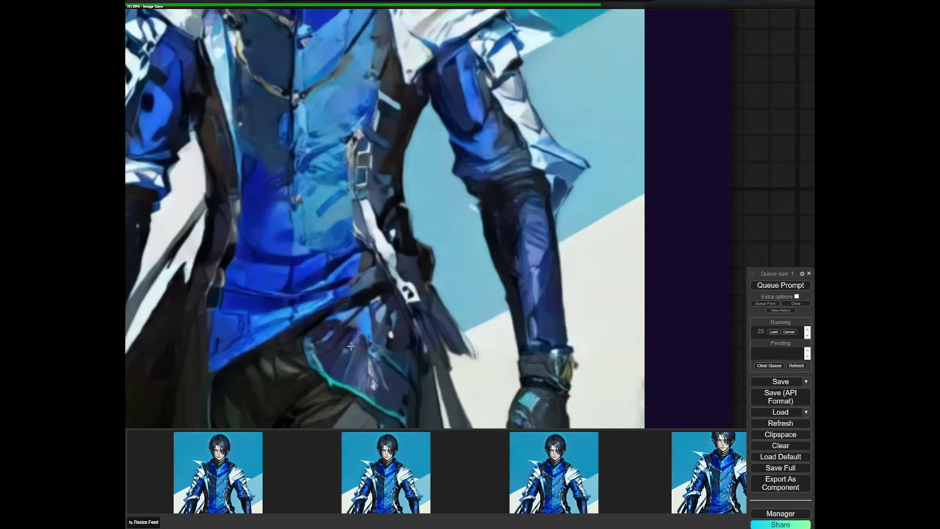
{"action": "scroll", "coordinate": [431, 366], "scroll_direction": "down", "scroll_amount": 6}
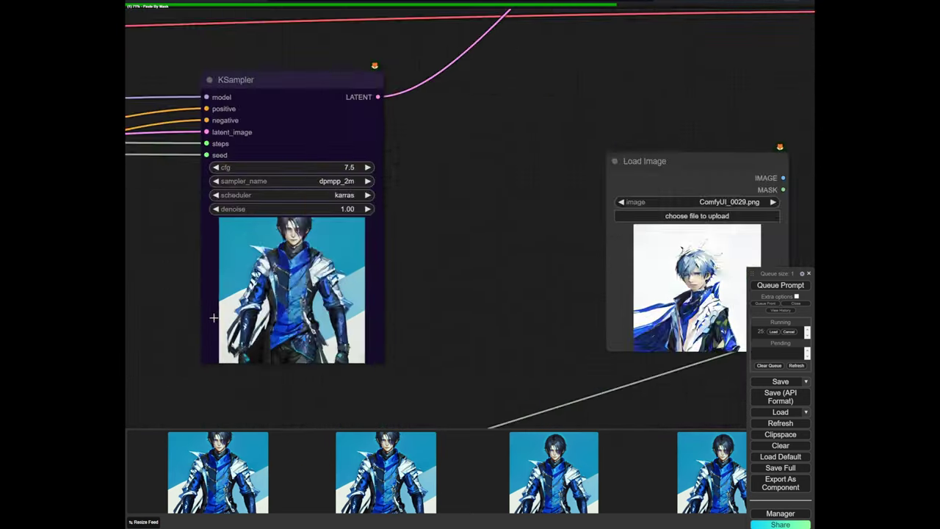
{"action": "scroll", "coordinate": [239, 307], "scroll_direction": "down", "scroll_amount": 3}
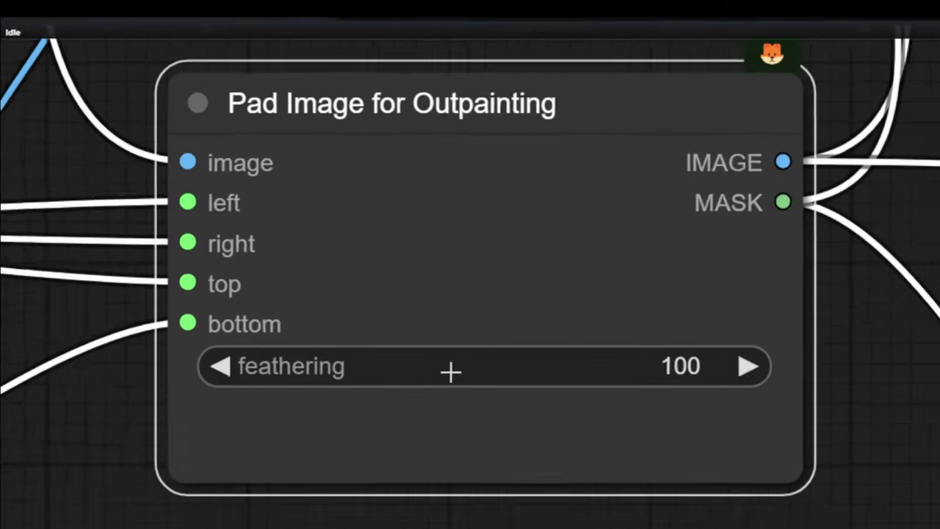
Add a group named outpainting_image_padding above the Primitive nodes feeding Pad Image for Outpainting
{"action": "scroll", "coordinate": [313, 149], "scroll_direction": "down", "scroll_amount": 4}
{"action": "left_click_drag", "start_coordinate": [470, 331], "coordinate": [308, 230]}
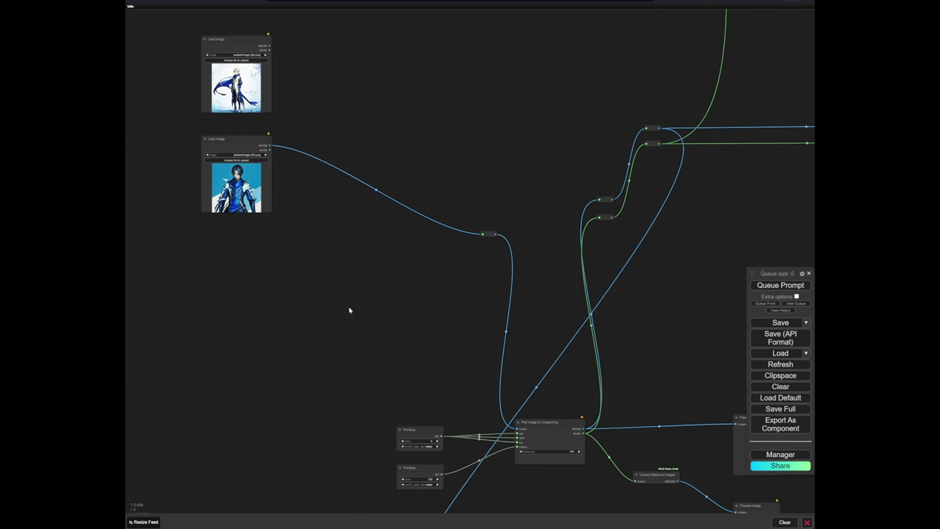
{"action": "scroll", "coordinate": [331, 85], "scroll_direction": "up", "scroll_amount": 2}
{"action": "left_click_drag", "start_coordinate": [329, 81], "coordinate": [343, 110]}
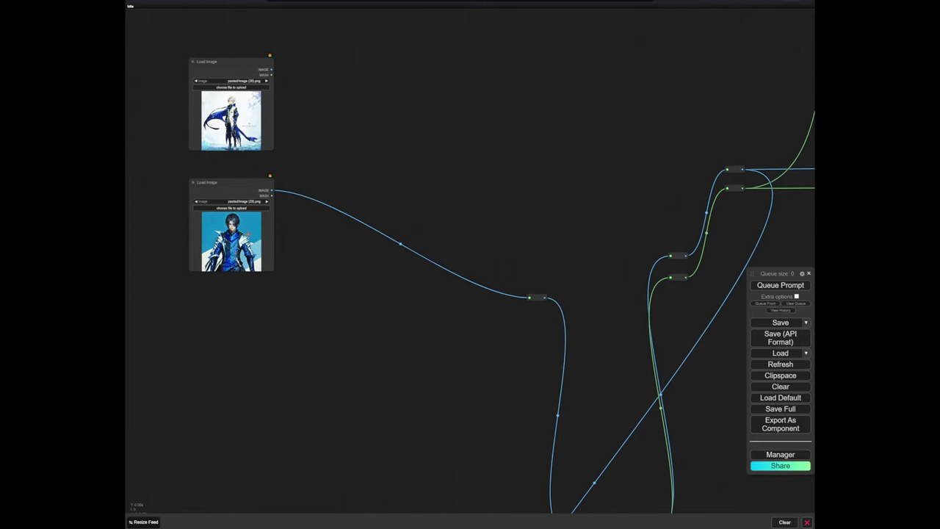
{"action": "mouse_move", "coordinate": [248, 247]}
{"action": "left_mouse_down"}
{"action": "mouse_move", "coordinate": [264, 245]}
{"action": "mouse_move", "coordinate": [254, 252]}
{"action": "left_mouse_up"}
{"action": "left_click", "coordinate": [487, 168]}
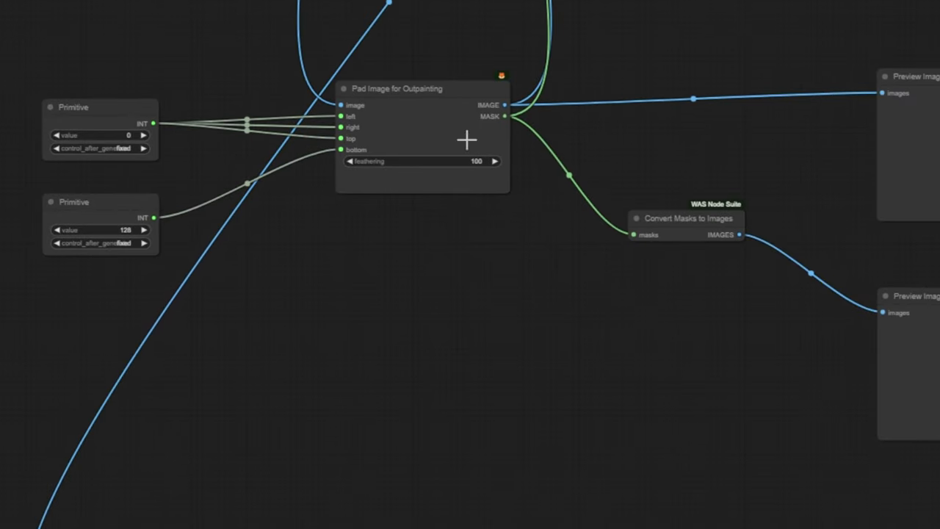
{"action": "double_click", "coordinate": [194, 141]}
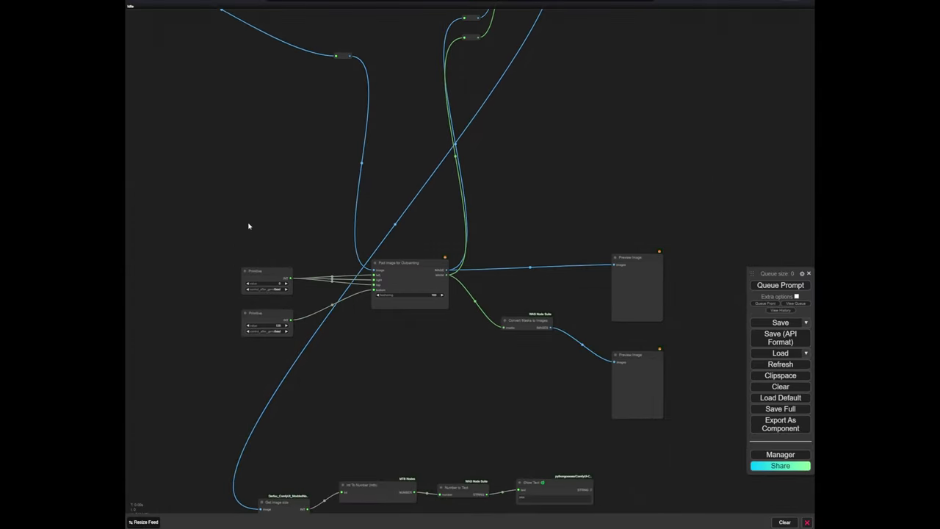
{"action": "double_click", "coordinate": [248, 226]}
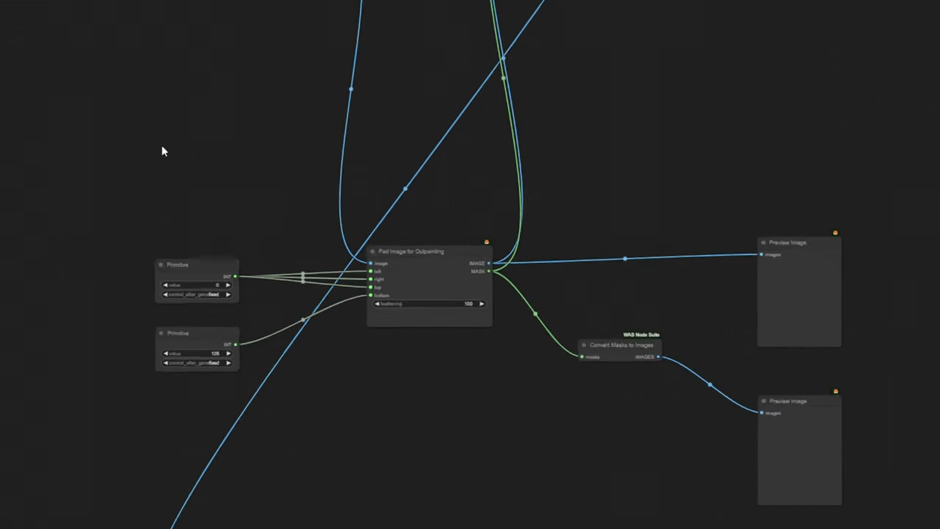
{"action": "right_click", "coordinate": [246, 218]}
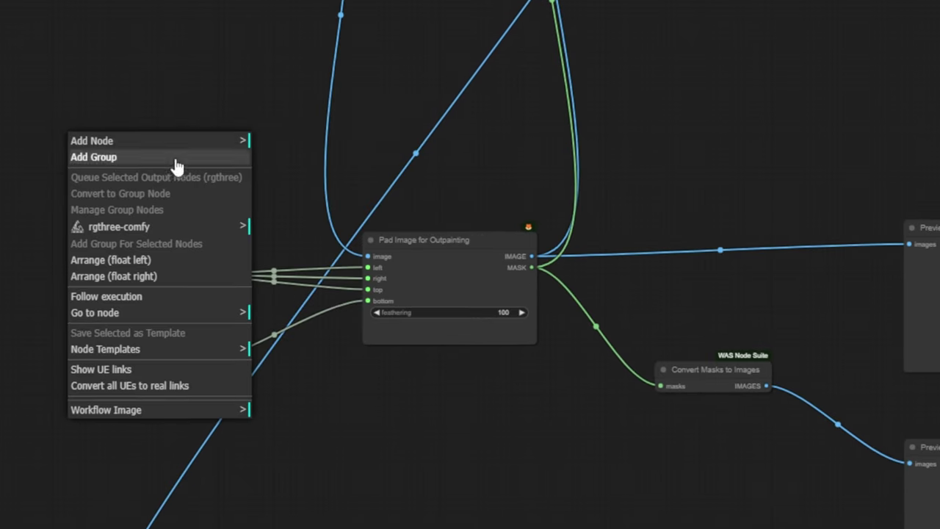
{"action": "left_click", "coordinate": [307, 226]}
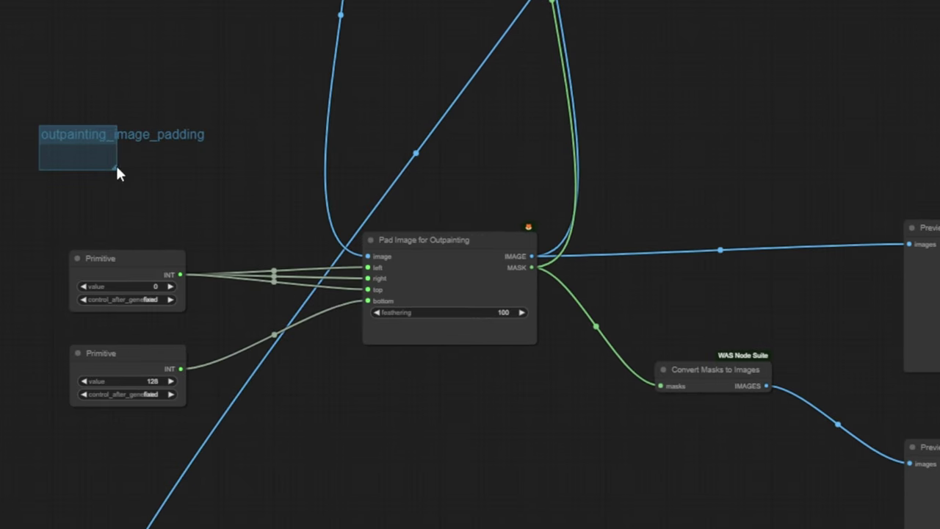
Enlarge the outpainting_image_padding group to enclose both Primitive nodes, Pad Image for Outpainting and Convert Masks to Images
{"action": "left_click_drag", "start_coordinate": [116, 164], "coordinate": [785, 441]}
{"action": "scroll", "coordinate": [341, 271], "scroll_direction": "up", "scroll_amount": 5}
{"action": "left_click_drag", "start_coordinate": [201, 142], "coordinate": [209, 143]}
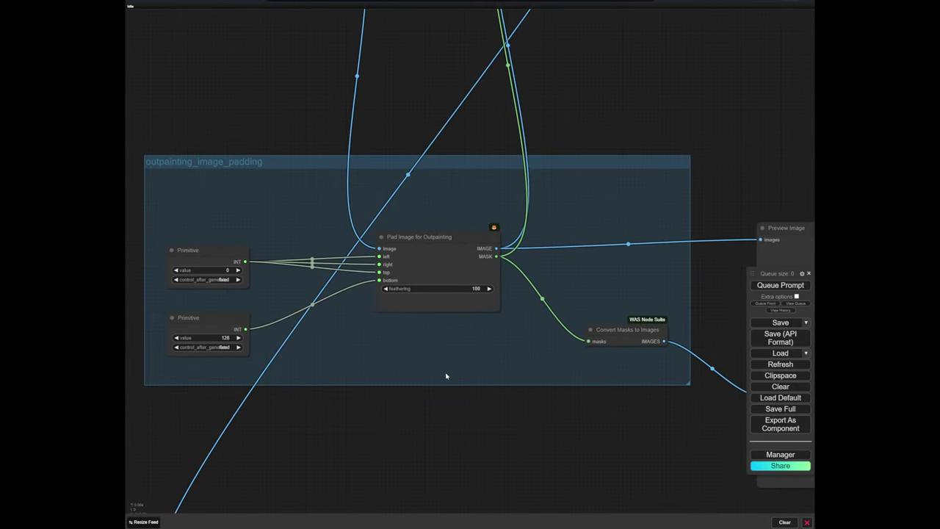
Add a Mute / Bypass Repeater (rgthree) node inside the outpainting_image_padding group
{"action": "double_click", "coordinate": [341, 365]}
{"action": "type", "text": "re"}
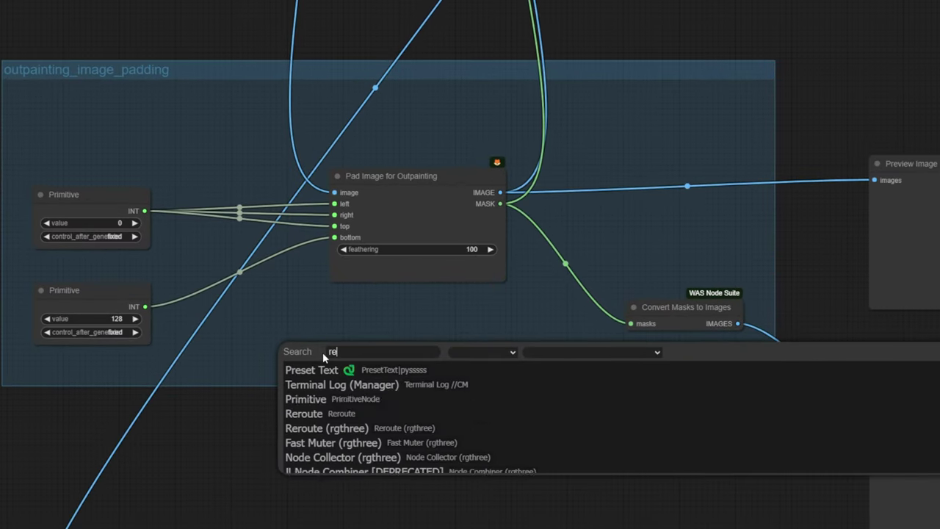
{"action": "scroll", "coordinate": [385, 353], "scroll_direction": "up", "scroll_amount": 7}
Add a Fast Muter (rgthree) node below the group and connect the Mute / Bypass Repeater's OPT_CONNECTION output to it
{"action": "double_click", "coordinate": [546, 339]}
{"action": "type", "text": "f"}
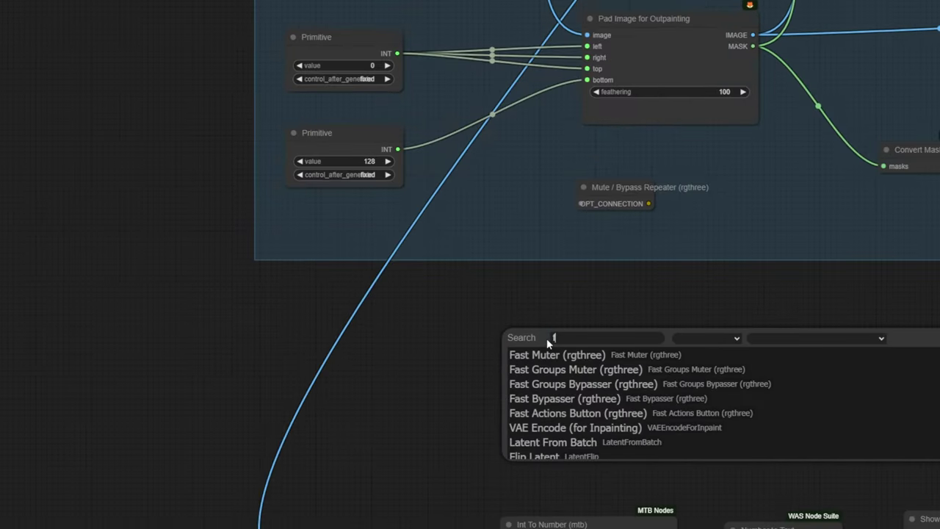
{"action": "type", "text": "ast mu"}
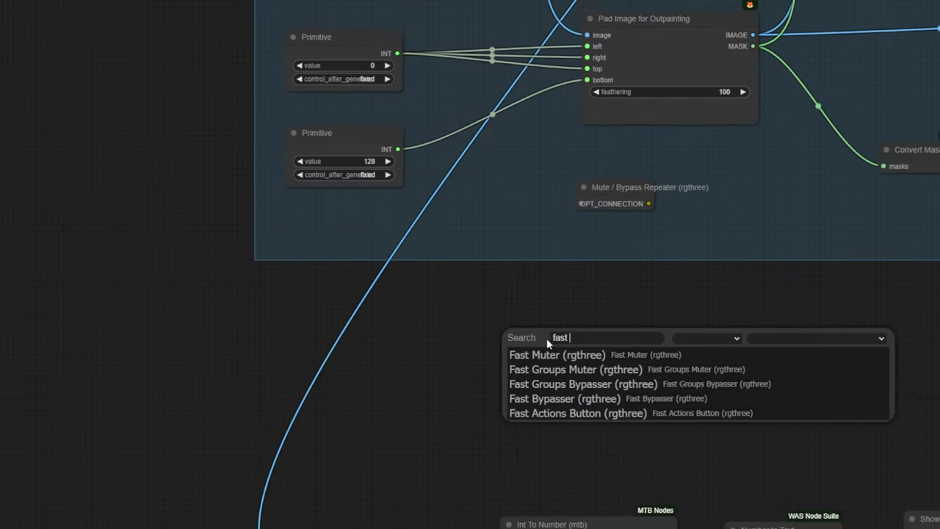
{"action": "key", "text": "Return"}
{"action": "left_click_drag", "start_coordinate": [649, 203], "coordinate": [672, 213]}
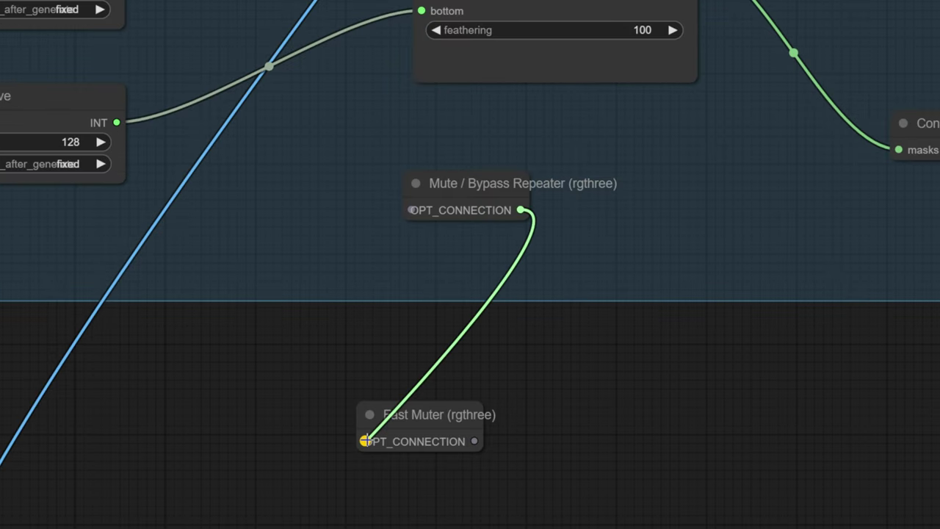
{"action": "left_click_drag", "start_coordinate": [365, 441], "coordinate": [365, 440]}
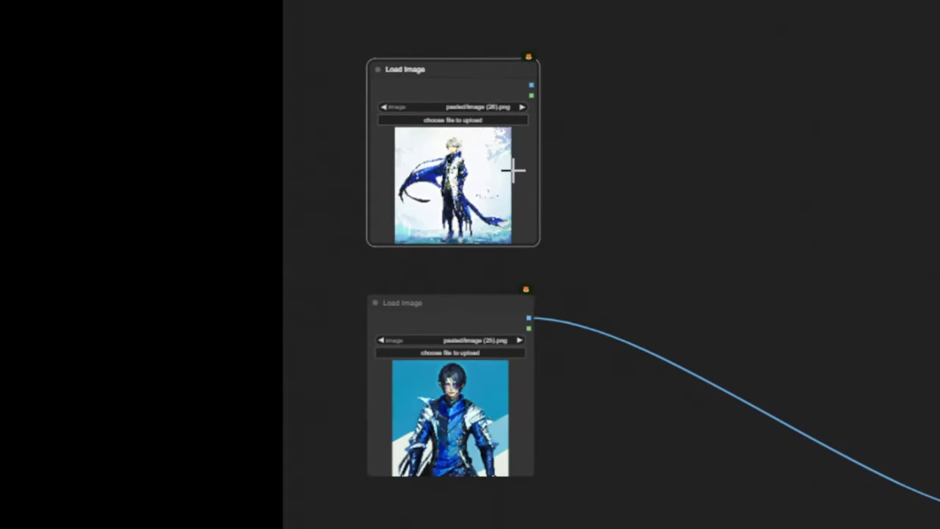
Add a Context (rgthree) node beside the two Load Image nodes
{"action": "scroll", "coordinate": [347, 237], "scroll_direction": "up", "scroll_amount": 5}
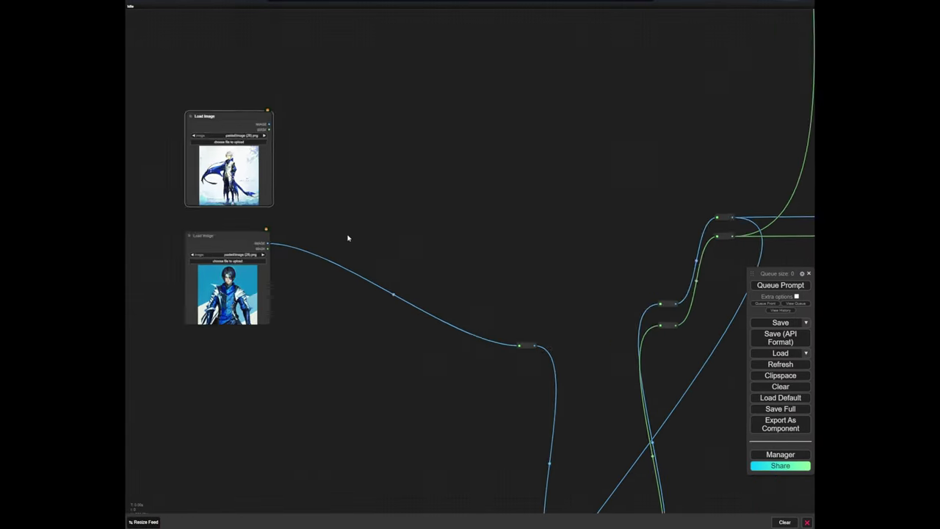
{"action": "scroll", "coordinate": [368, 258], "scroll_direction": "down", "scroll_amount": 3}
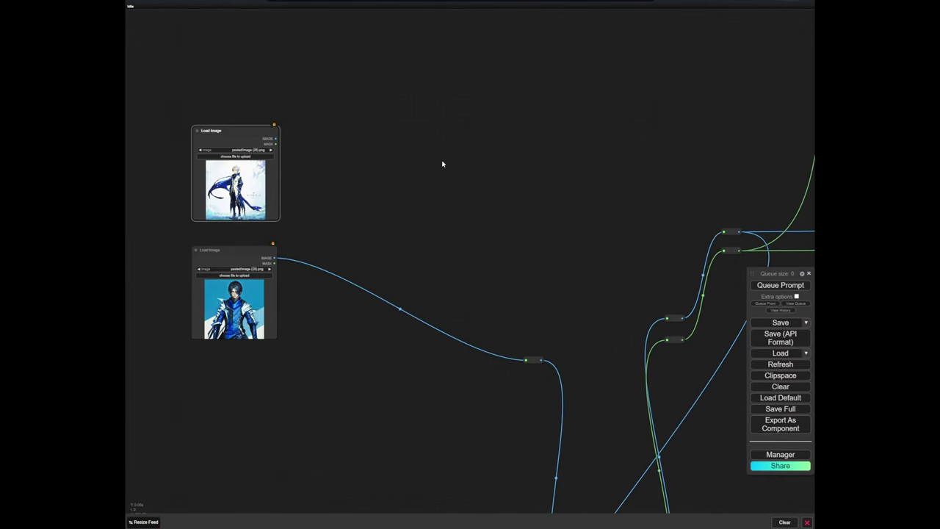
{"action": "scroll", "coordinate": [387, 195], "scroll_direction": "up", "scroll_amount": 2}
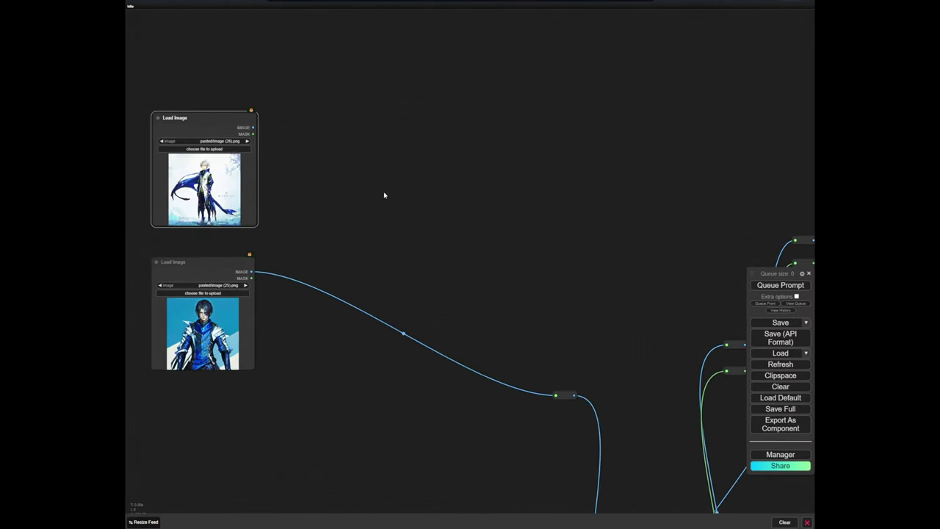
{"action": "left_click_drag", "start_coordinate": [427, 185], "coordinate": [521, 184]}
{"action": "double_click", "coordinate": [519, 182]}
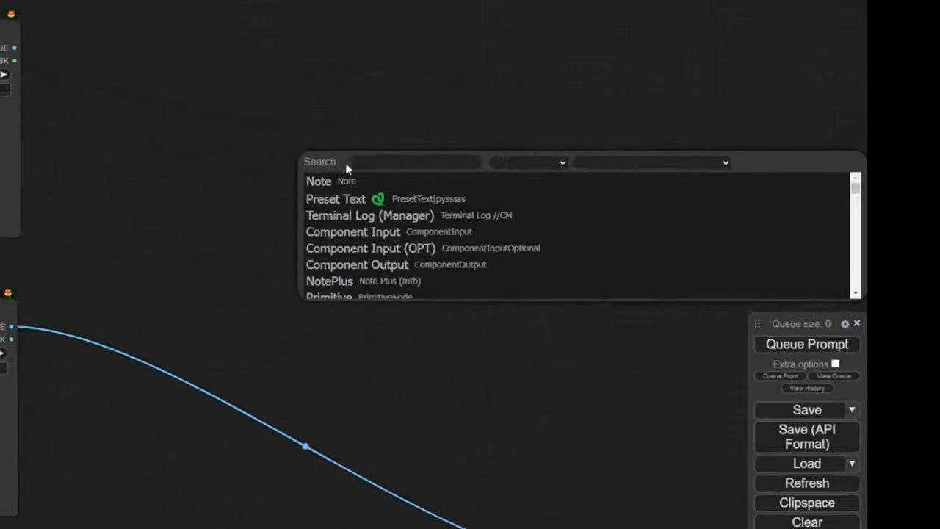
{"action": "type", "text": "context"}
{"action": "scroll", "coordinate": [85, 239], "scroll_direction": "down", "scroll_amount": 3}
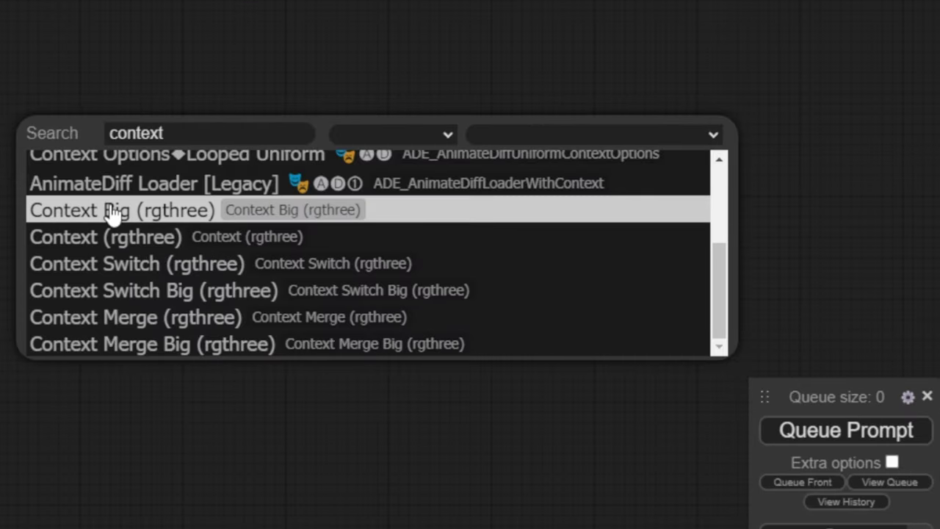
{"action": "left_click", "coordinate": [122, 237]}
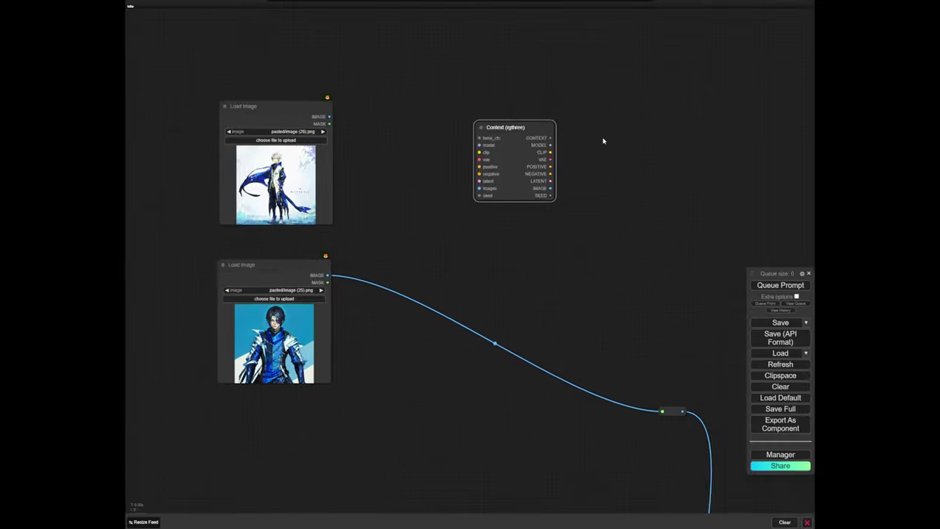
Add a Context Big (rgthree) node beside the Context (rgthree) node
{"action": "left_click_drag", "start_coordinate": [603, 140], "coordinate": [507, 172]}
{"action": "double_click", "coordinate": [517, 202]}
{"action": "type", "text": "context"}
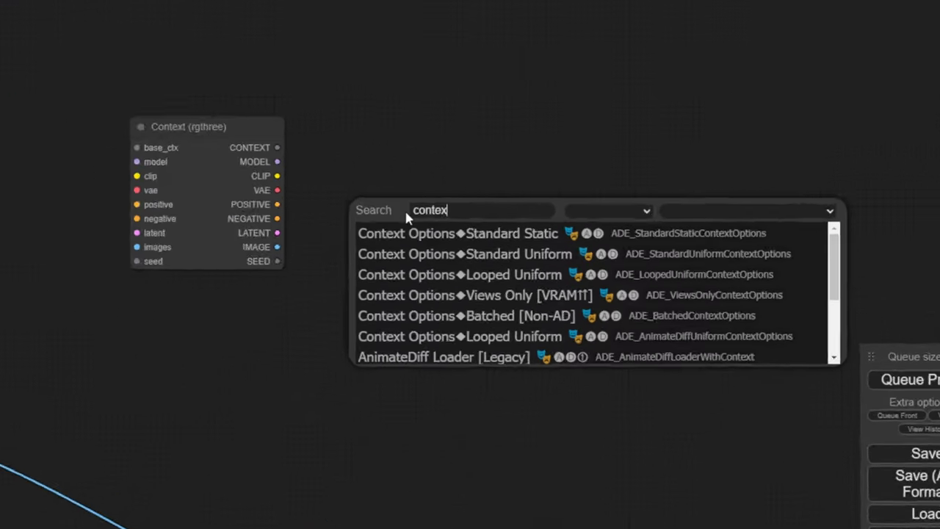
{"action": "type", "text": " big"}
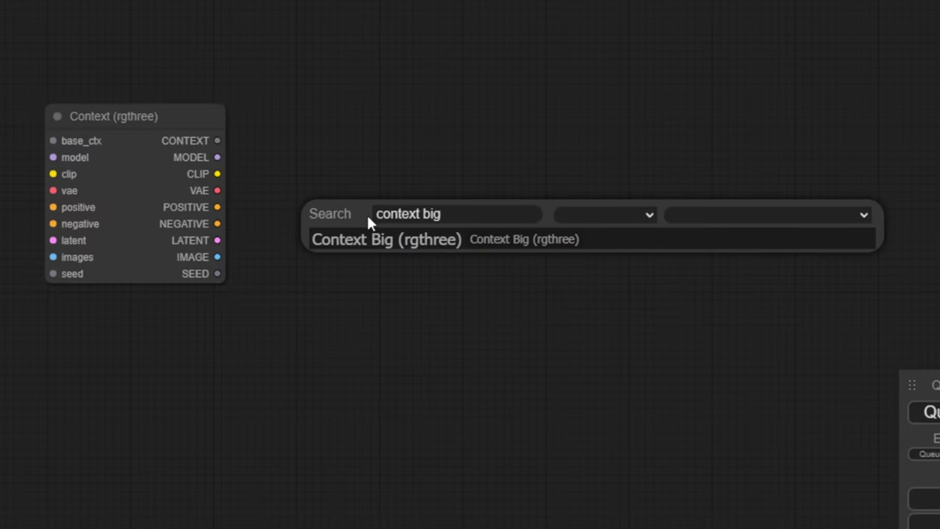
{"action": "left_click", "coordinate": [387, 241]}
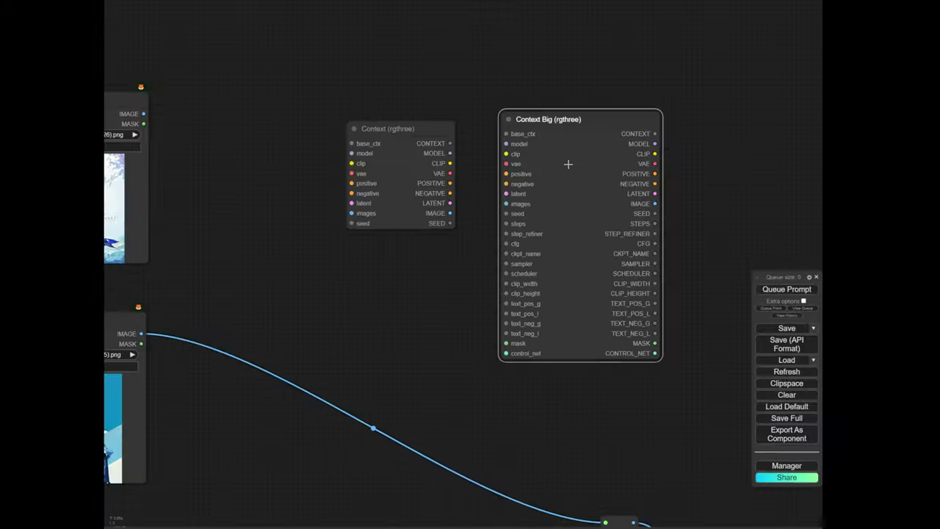
Connect the IMAGE and MASK outputs of the pasted/image (26).png Load Image node to Context Big's images and mask inputs
{"action": "left_click_drag", "start_coordinate": [237, 118], "coordinate": [585, 328]}
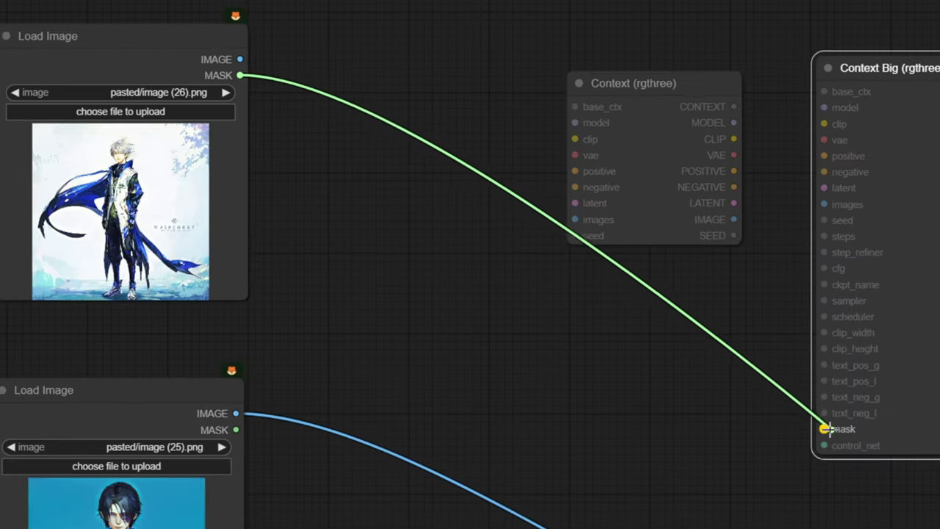
{"action": "left_click_drag", "start_coordinate": [825, 429], "coordinate": [632, 421]}
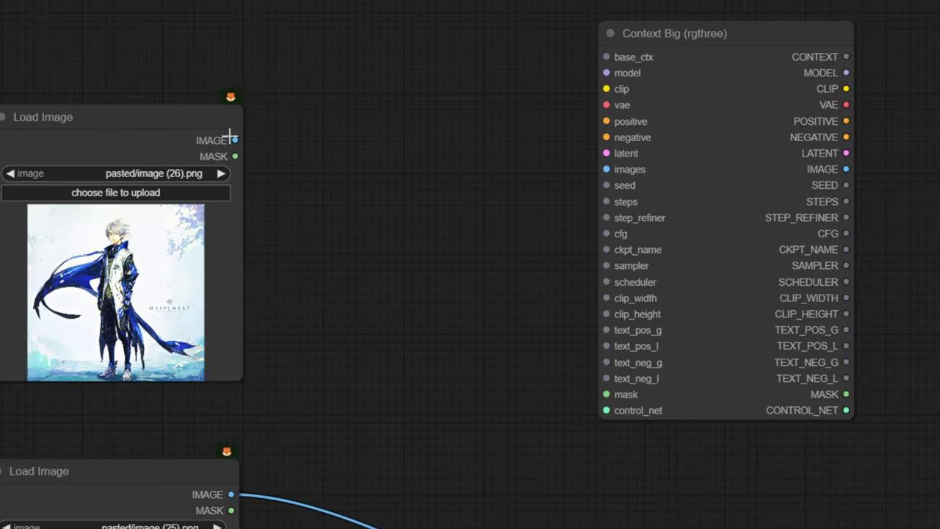
{"action": "left_click_drag", "start_coordinate": [235, 140], "coordinate": [606, 169]}
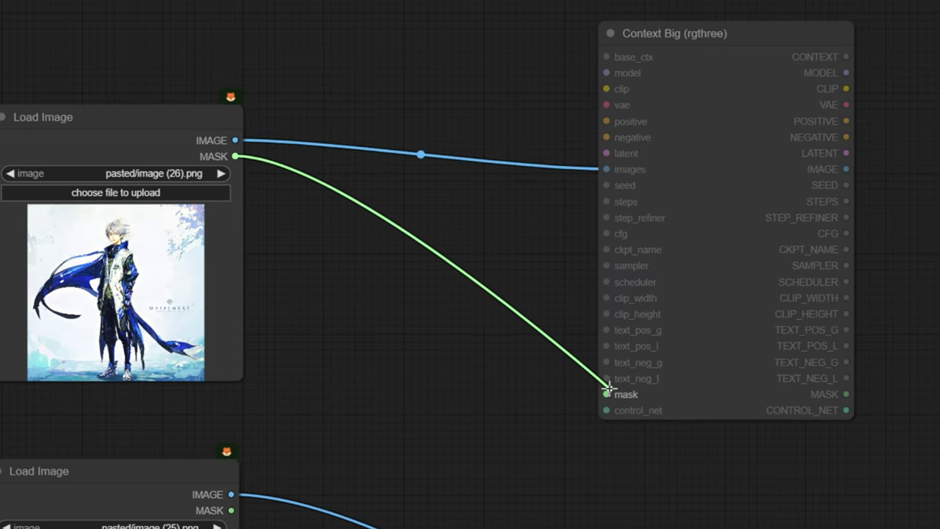
{"action": "left_click_drag", "start_coordinate": [609, 389], "coordinate": [607, 394]}
Paste a copy of the Context Big node and place it beside the image and mask reroutes of the padding section
{"action": "left_click_drag", "start_coordinate": [708, 257], "coordinate": [682, 254]}
{"action": "left_click_drag", "start_coordinate": [717, 527], "coordinate": [728, 358]}
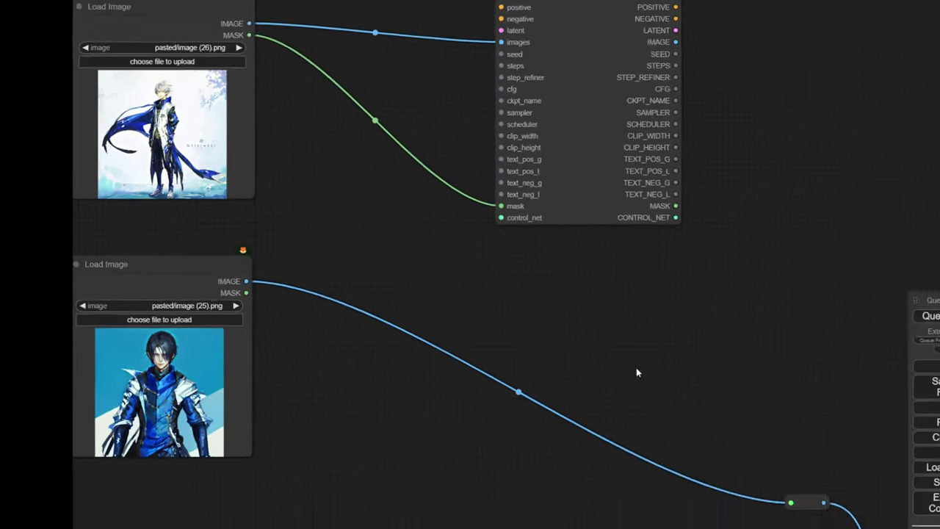
{"action": "key", "text": "ctrl+v"}
{"action": "left_click_drag", "start_coordinate": [603, 343], "coordinate": [523, 291]}
{"action": "scroll", "coordinate": [613, 291], "scroll_direction": "down", "scroll_amount": 4}
{"action": "left_click_drag", "start_coordinate": [613, 291], "coordinate": [341, 240]}
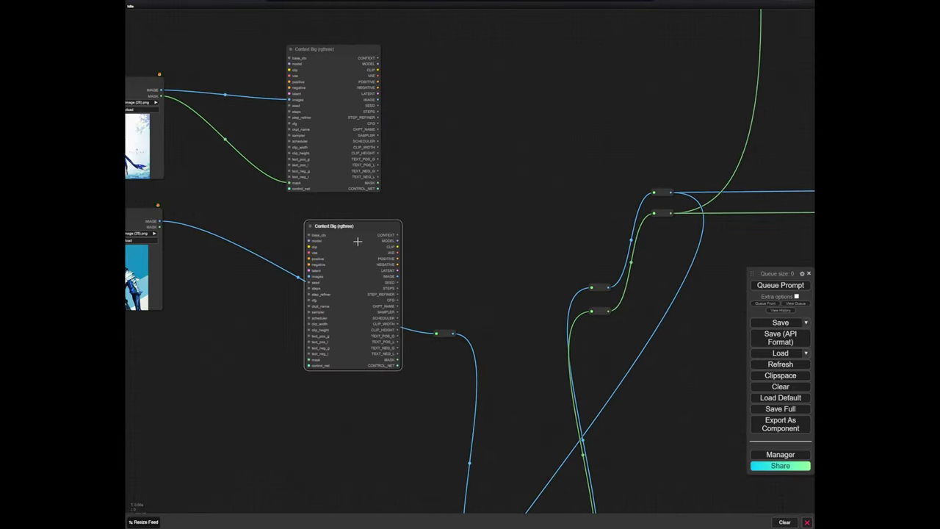
{"action": "scroll", "coordinate": [413, 279], "scroll_direction": "up", "scroll_amount": 3}
{"action": "left_click_drag", "start_coordinate": [413, 279], "coordinate": [435, 330]}
{"action": "scroll", "coordinate": [435, 330], "scroll_direction": "down", "scroll_amount": 1}
{"action": "left_click_drag", "start_coordinate": [367, 328], "coordinate": [633, 213]}
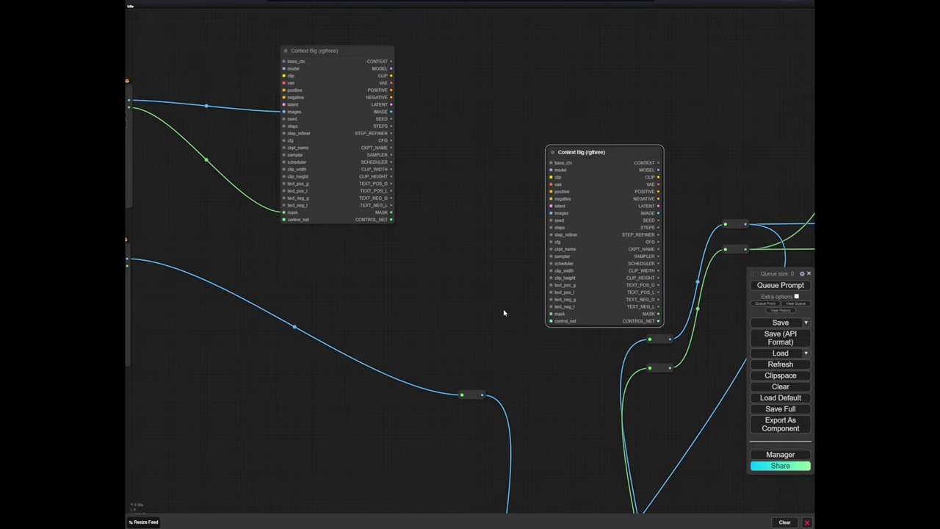
Move the reroute on the pasted/image (25).png image link farther left, away from the copied Context Big node
{"action": "scroll", "coordinate": [503, 312], "scroll_direction": "down", "scroll_amount": 2}
{"action": "left_click_drag", "start_coordinate": [504, 313], "coordinate": [365, 258]}
{"action": "left_click_drag", "start_coordinate": [336, 324], "coordinate": [250, 330]}
Move the padding image and mask links from the two lower reroutes to the copied Context Big node's images and mask inputs, and delete those reroutes
{"action": "scroll", "coordinate": [506, 371], "scroll_direction": "down", "scroll_amount": 2}
{"action": "left_click_drag", "start_coordinate": [500, 383], "coordinate": [370, 315]}
{"action": "scroll", "coordinate": [371, 317], "scroll_direction": "down", "scroll_amount": 1}
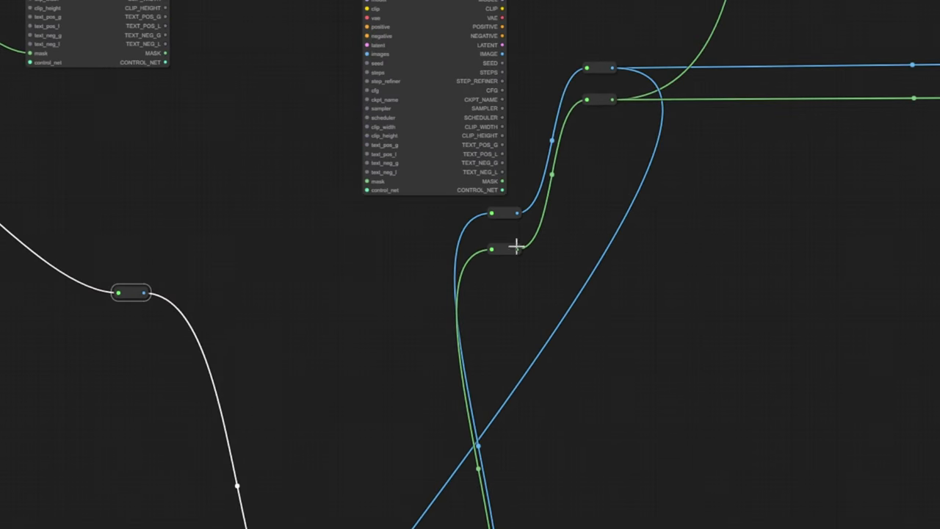
{"action": "scroll", "coordinate": [522, 278], "scroll_direction": "up", "scroll_amount": 3}
{"action": "left_click_drag", "start_coordinate": [522, 279], "coordinate": [571, 390]}
{"action": "scroll", "coordinate": [536, 349], "scroll_direction": "up", "scroll_amount": 2}
{"action": "left_click_drag", "start_coordinate": [527, 292], "coordinate": [327, 37]}
{"action": "left_click_drag", "start_coordinate": [527, 351], "coordinate": [519, 351]}
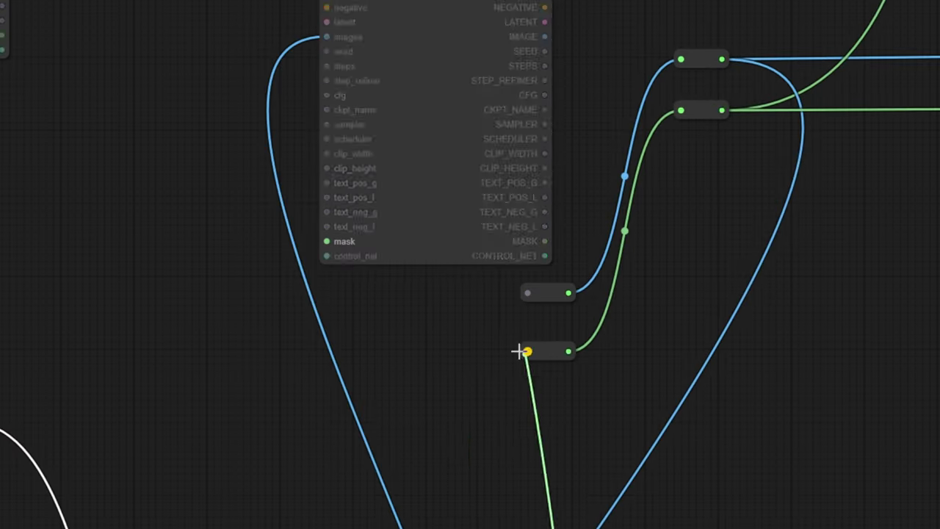
{"action": "left_click_drag", "start_coordinate": [333, 245], "coordinate": [327, 242]}
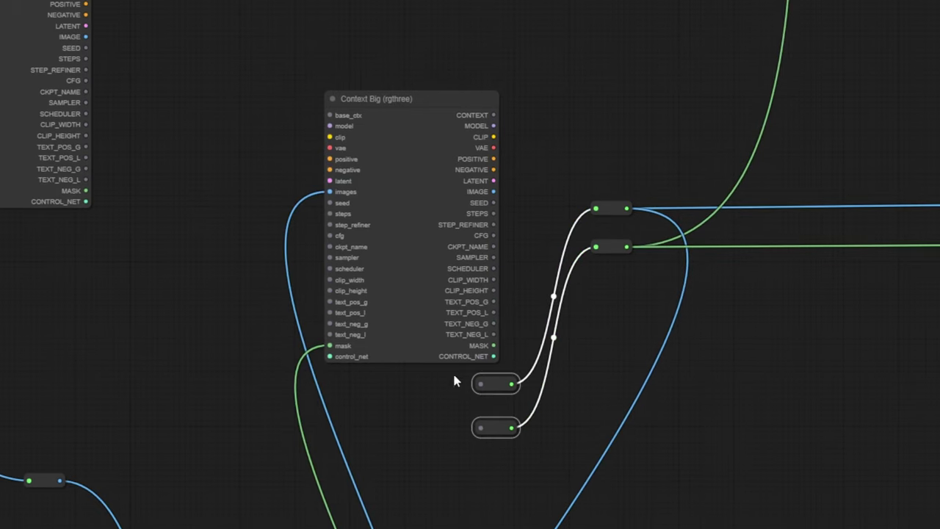
{"action": "key", "text": "Delete"}
Shift the outpainting_image_padding group, its Fast Muter node and the two Preview Image nodes to the left
{"action": "left_click_drag", "start_coordinate": [440, 110], "coordinate": [367, 343]}
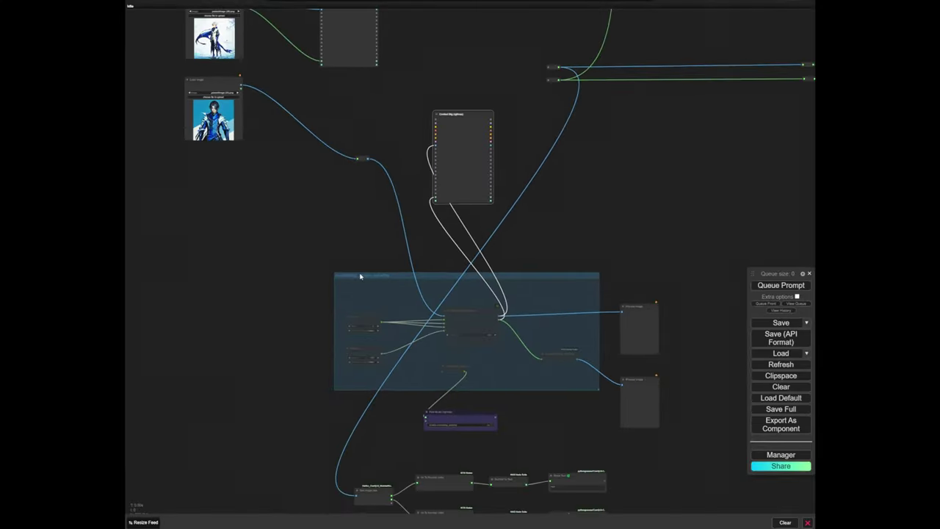
{"action": "left_click_drag", "start_coordinate": [361, 275], "coordinate": [265, 270]}
{"action": "left_click", "coordinate": [449, 415]}
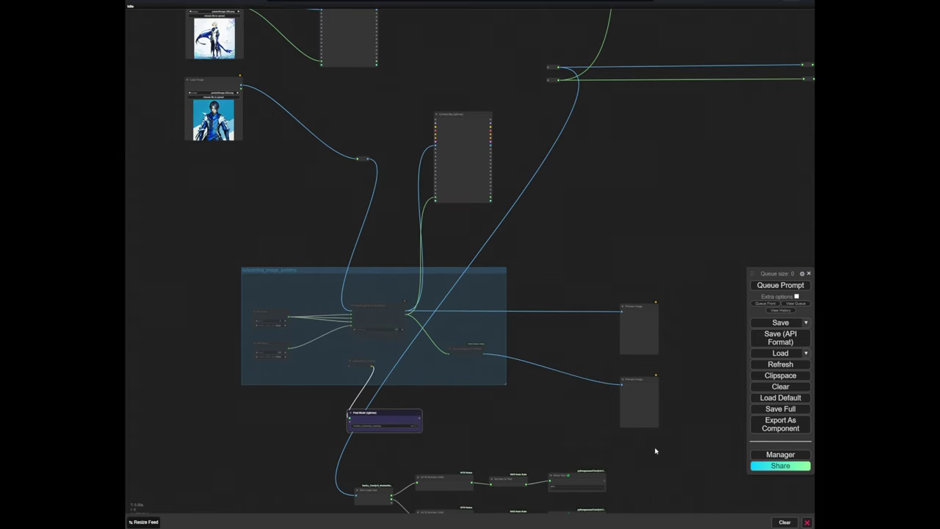
{"action": "left_click_drag", "start_coordinate": [636, 344], "coordinate": [558, 337]}
Place the copied Context Big node directly below the one fed by the pasted/image (26).png Load Image node
{"action": "scroll", "coordinate": [369, 136], "scroll_direction": "up", "scroll_amount": 3}
{"action": "left_click_drag", "start_coordinate": [482, 147], "coordinate": [329, 121]}
{"action": "left_click_drag", "start_coordinate": [425, 57], "coordinate": [492, 209]}
{"action": "scroll", "coordinate": [492, 210], "scroll_direction": "up", "scroll_amount": 1}
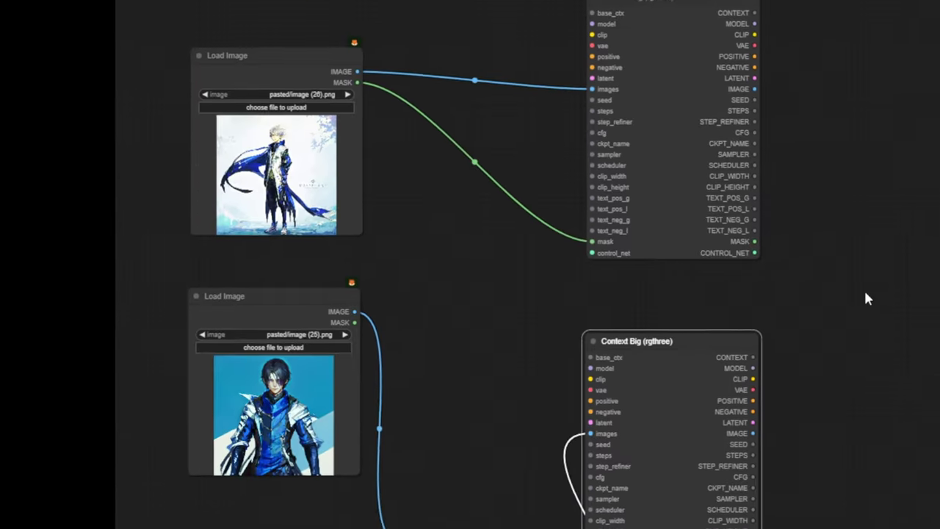
{"action": "left_click_drag", "start_coordinate": [927, 299], "coordinate": [852, 306]}
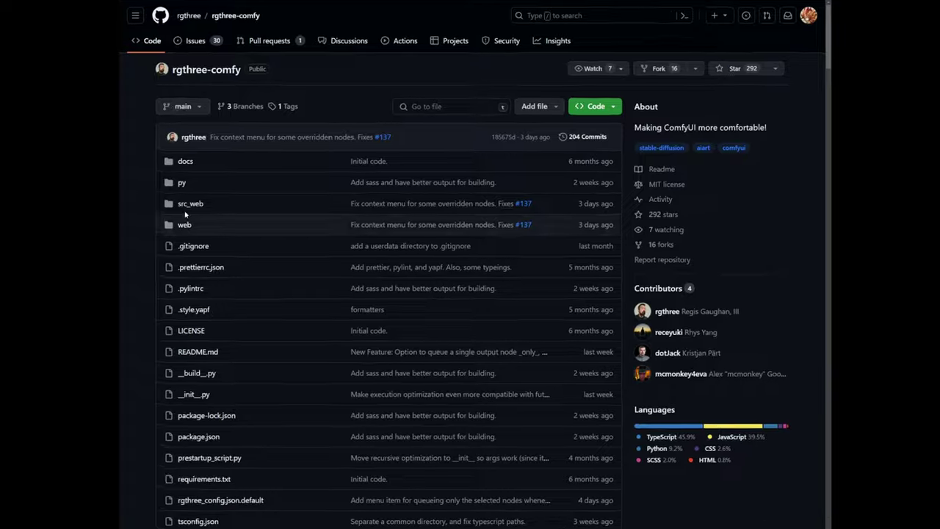
On the rgthree-comfy GitHub page, read the documentation sections on Context / Context Big and Context Switch / Context Switch Big
{"action": "scroll", "coordinate": [259, 433], "scroll_direction": "down", "scroll_amount": 20}
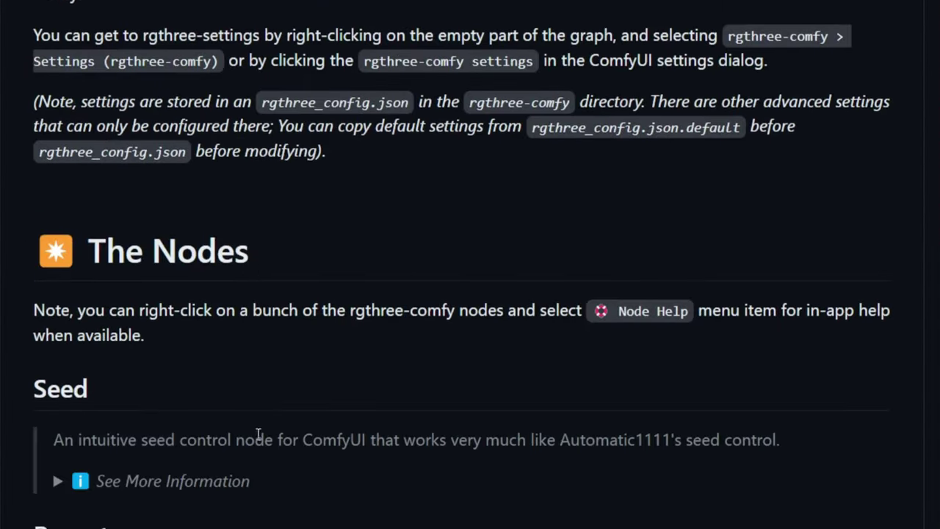
{"action": "left_click", "coordinate": [361, 380]}
{"action": "scroll", "coordinate": [361, 379], "scroll_direction": "down", "scroll_amount": 4}
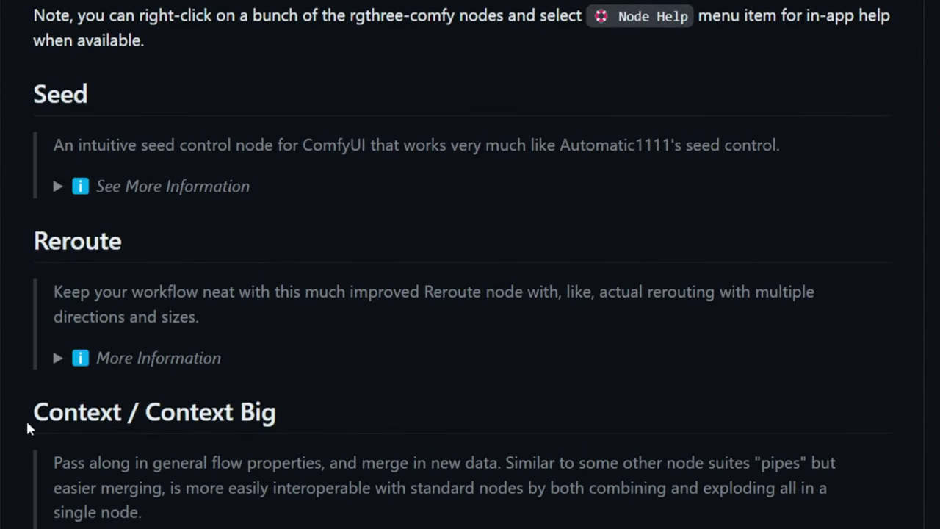
{"action": "scroll", "coordinate": [231, 424], "scroll_direction": "down", "scroll_amount": 4}
{"action": "left_click", "coordinate": [158, 258]}
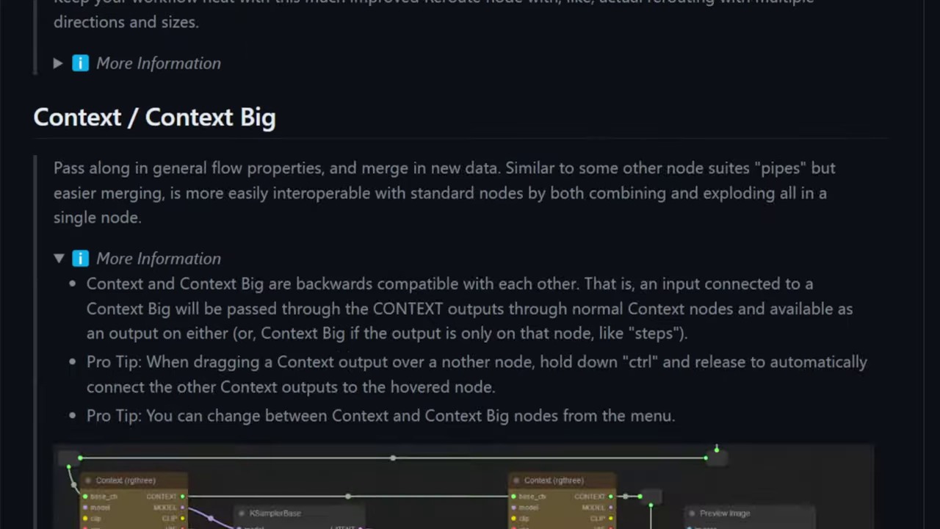
{"action": "scroll", "coordinate": [290, 477], "scroll_direction": "down", "scroll_amount": 15}
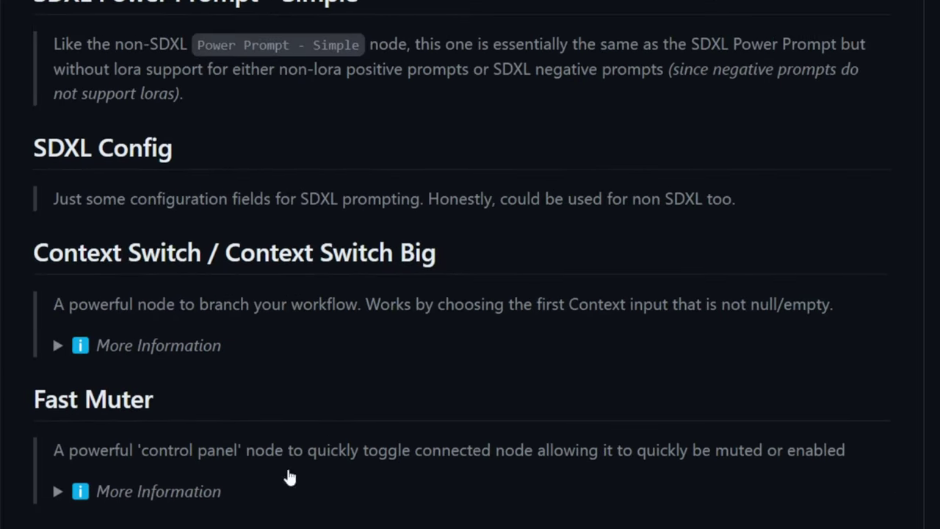
{"action": "left_click", "coordinate": [78, 342]}
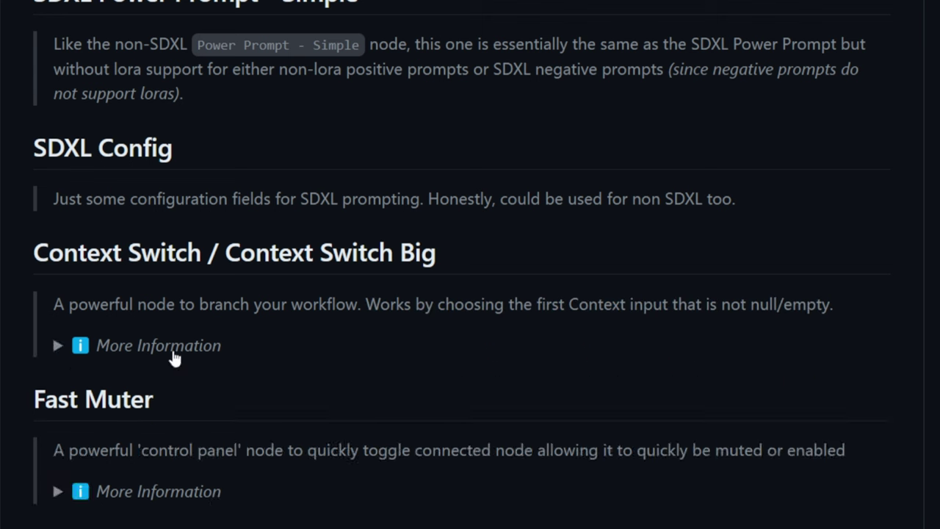
{"action": "left_click", "coordinate": [173, 351]}
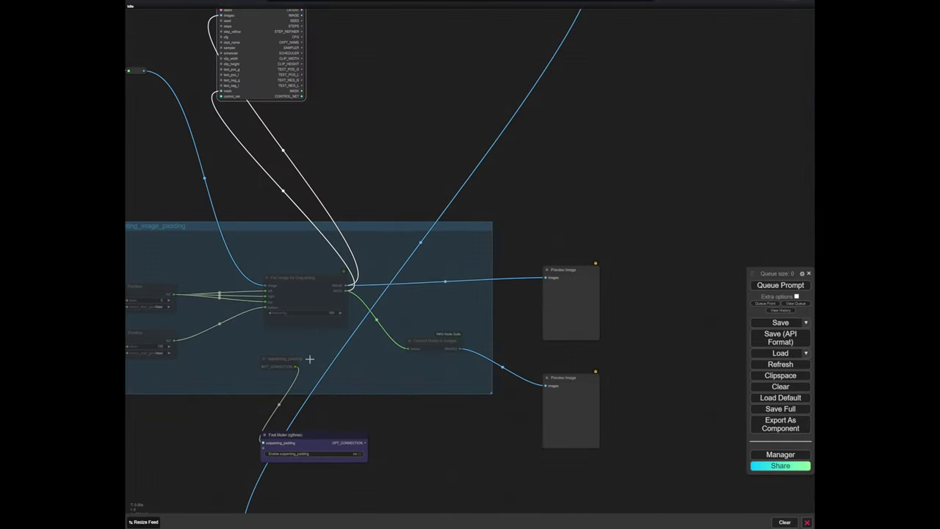
Back in ComfyUI, examine how the padding group, its Fast Muter and the two Context Big nodes are linked
{"action": "scroll", "coordinate": [294, 436], "scroll_direction": "up", "scroll_amount": 2}
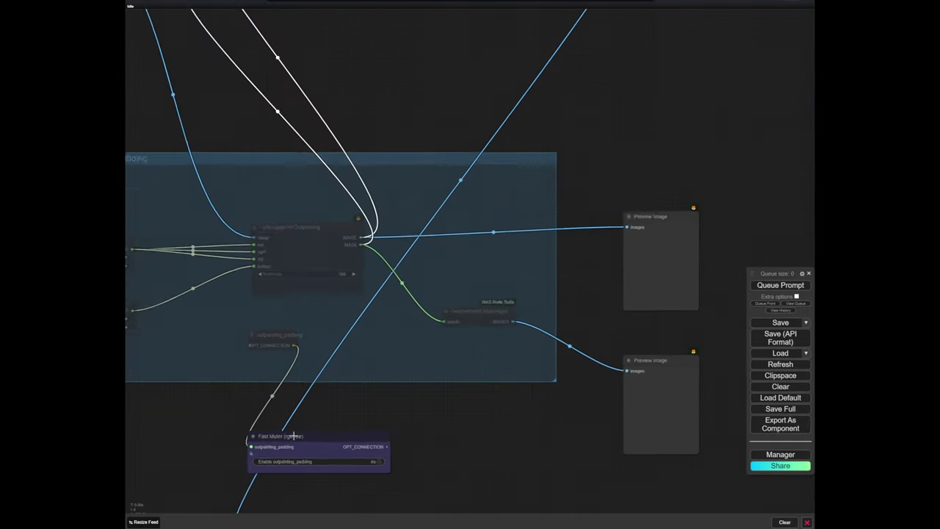
{"action": "left_click", "coordinate": [294, 436]}
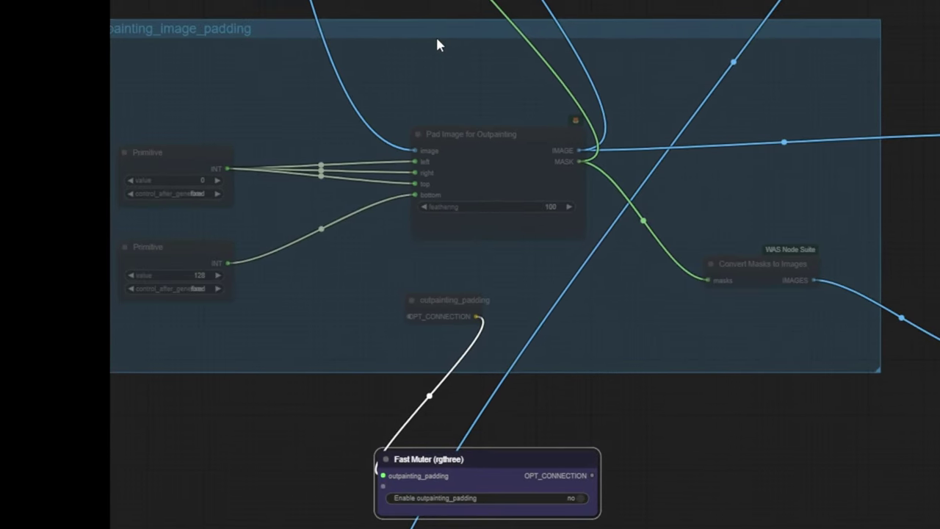
{"action": "left_click_drag", "start_coordinate": [427, 32], "coordinate": [432, 33]}
{"action": "left_click_drag", "start_coordinate": [645, 60], "coordinate": [638, 408]}
{"action": "scroll", "coordinate": [638, 408], "scroll_direction": "down", "scroll_amount": 3}
{"action": "left_click_drag", "start_coordinate": [478, 22], "coordinate": [544, 206]}
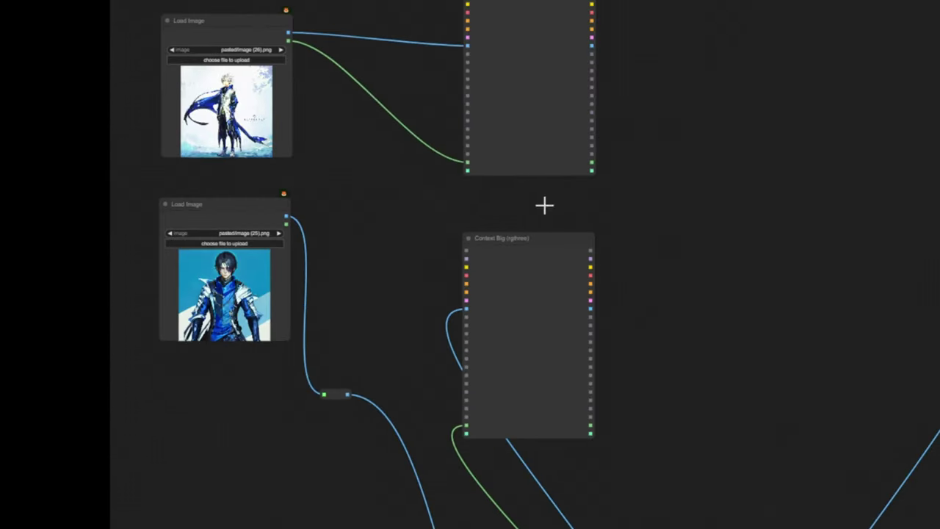
{"action": "left_click_drag", "start_coordinate": [517, 70], "coordinate": [508, 70]}
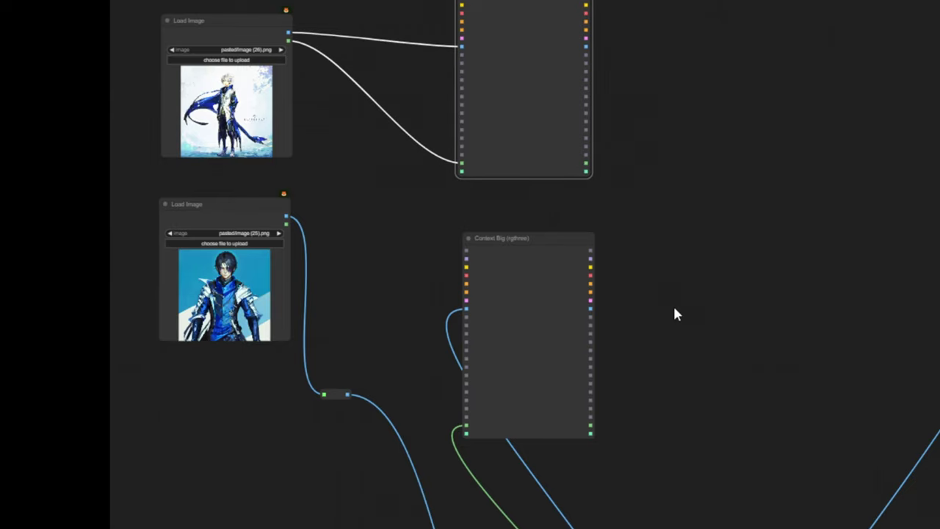
{"action": "scroll", "coordinate": [676, 314], "scroll_direction": "up", "scroll_amount": 5}
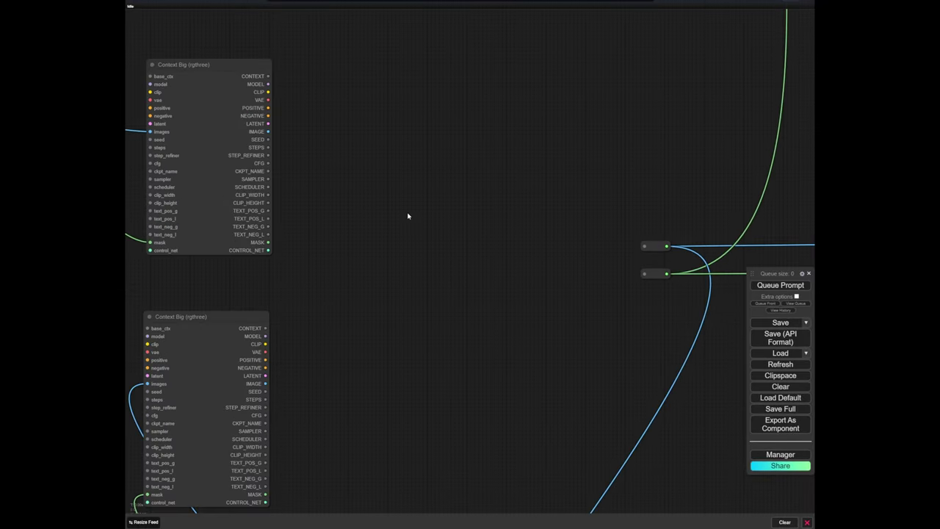
Add a Context Switch Big (rgthree) node and connect the upper Context Big's CONTEXT to ctx_01 and the lower one's to ctx_02
{"action": "double_click", "coordinate": [408, 216]}
{"action": "type", "text": "context swi"}
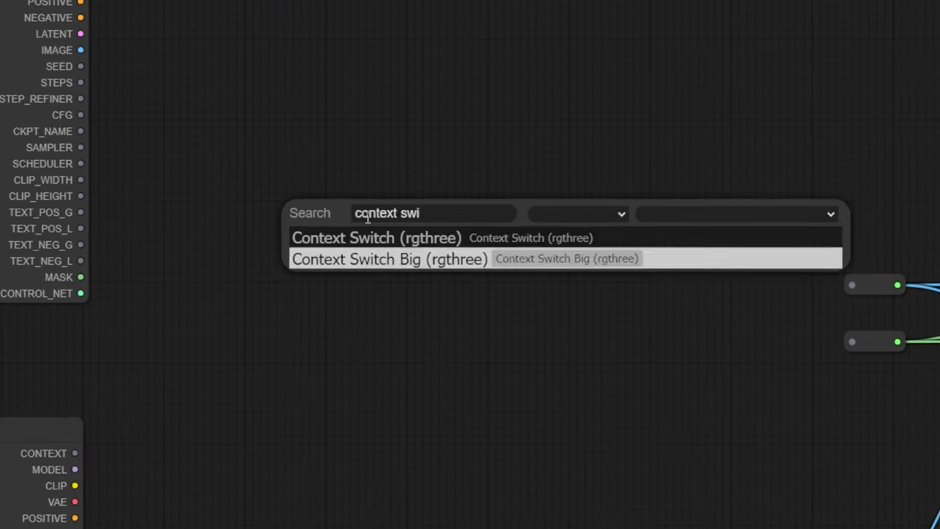
{"action": "key", "text": "Return"}
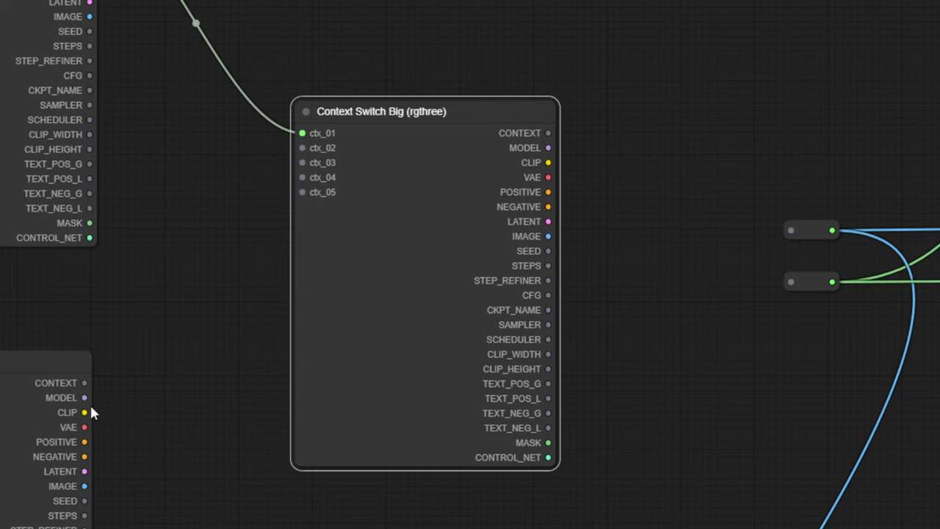
{"action": "left_click_drag", "start_coordinate": [84, 383], "coordinate": [302, 147]}
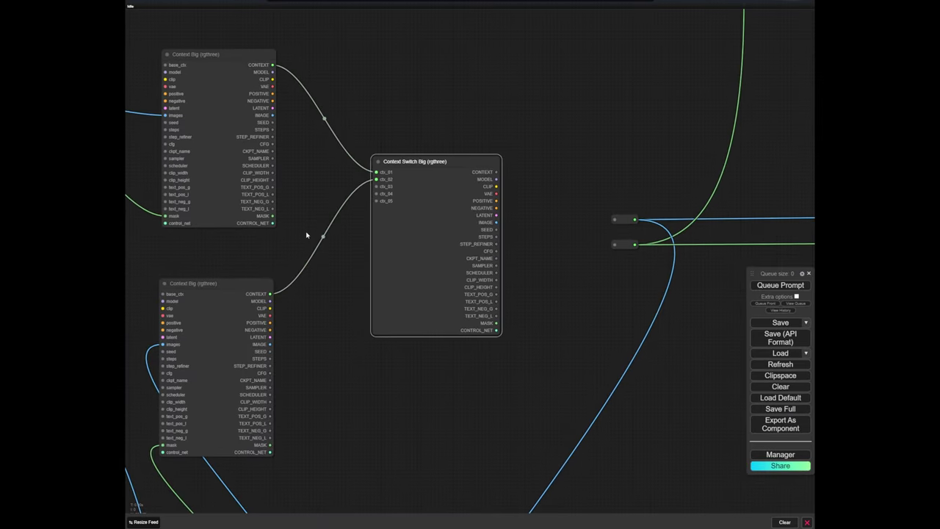
Swap the switch inputs so the lower Context Big feeds ctx_01 and the upper Context Big feeds ctx_02
{"action": "left_click_drag", "start_coordinate": [307, 235], "coordinate": [318, 260]}
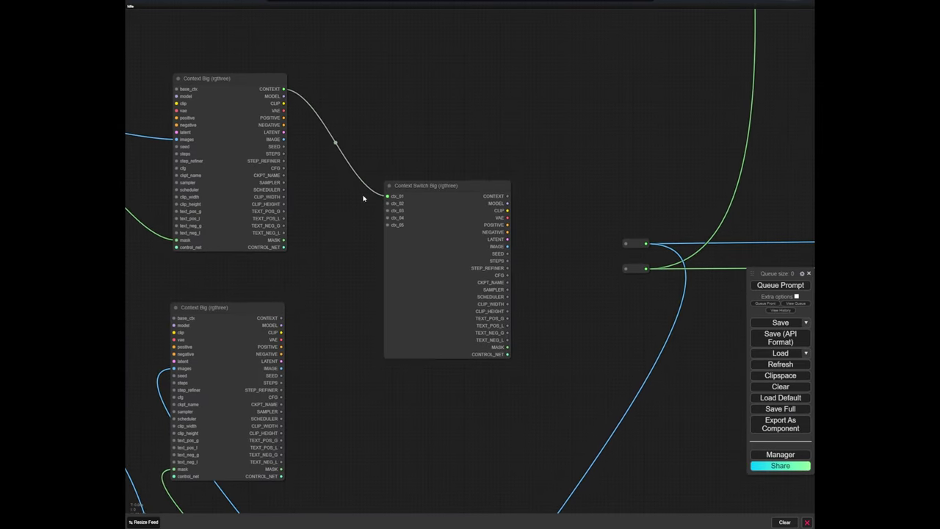
{"action": "left_click_drag", "start_coordinate": [281, 318], "coordinate": [388, 196]}
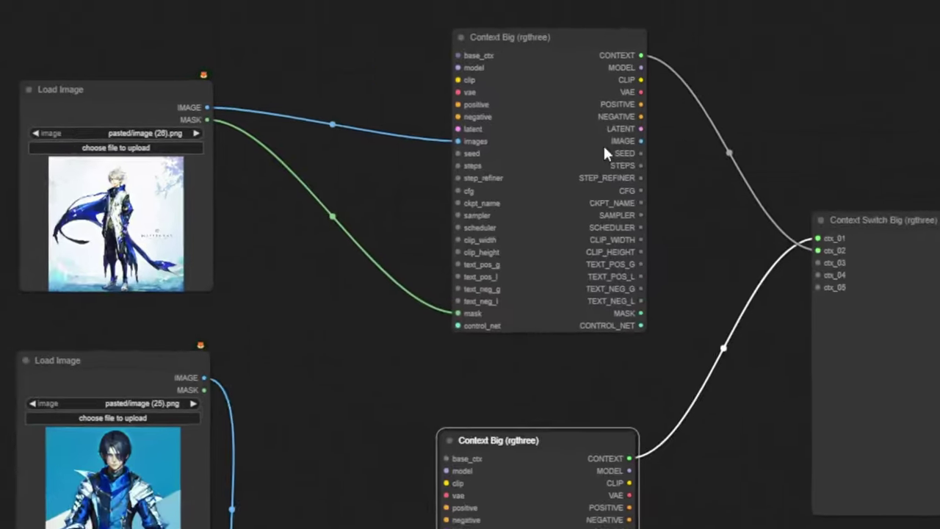
{"action": "left_click", "coordinate": [203, 154]}
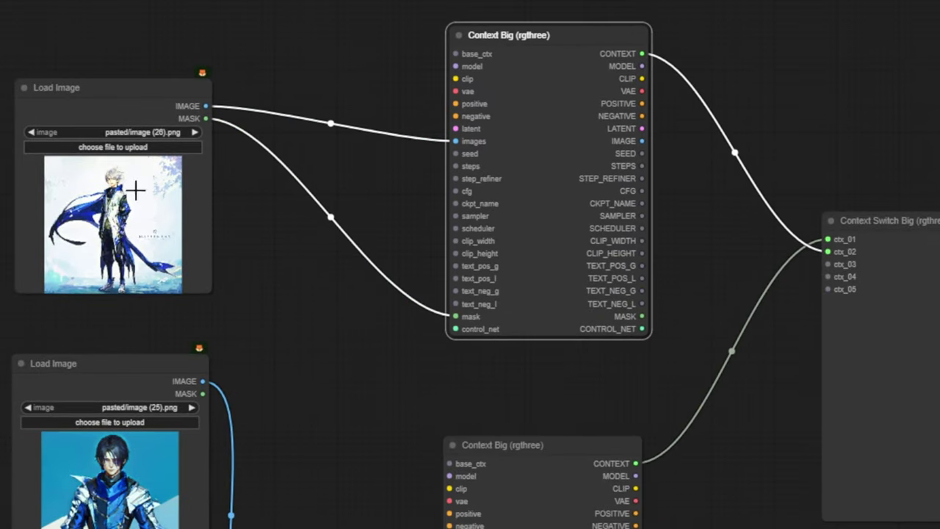
Connect Context Switch Big's IMAGE and MASK outputs to the unconnected image and mask reroutes, and collapse the switch node
{"action": "left_click_drag", "start_coordinate": [793, 316], "coordinate": [258, 258]}
{"action": "scroll", "coordinate": [483, 242], "scroll_direction": "up", "scroll_amount": 7}
{"action": "mouse_move", "coordinate": [296, 116]}
{"action": "left_mouse_down"}
{"action": "mouse_move", "coordinate": [304, 137]}
{"action": "mouse_move", "coordinate": [311, 113]}
{"action": "left_mouse_up"}
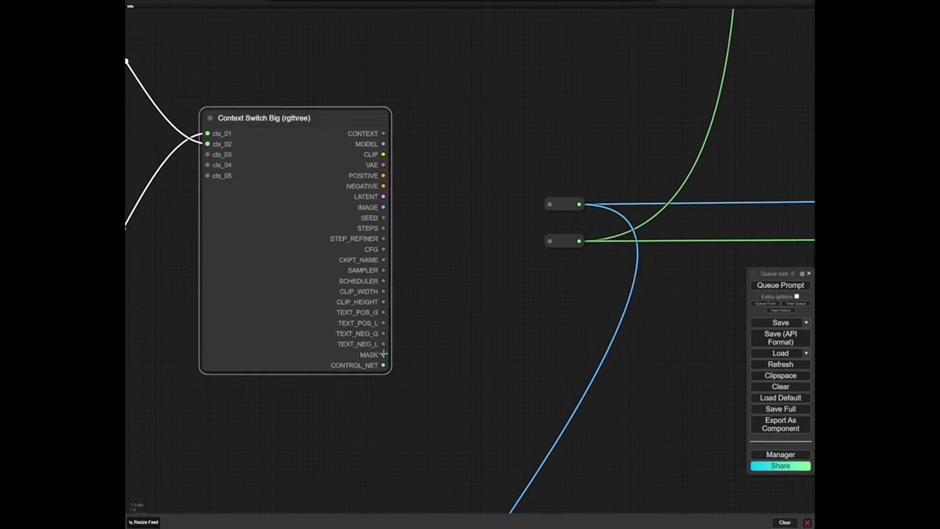
{"action": "left_click_drag", "start_coordinate": [466, 485], "coordinate": [907, 311]}
{"action": "left_click_drag", "start_coordinate": [406, 204], "coordinate": [716, 198]}
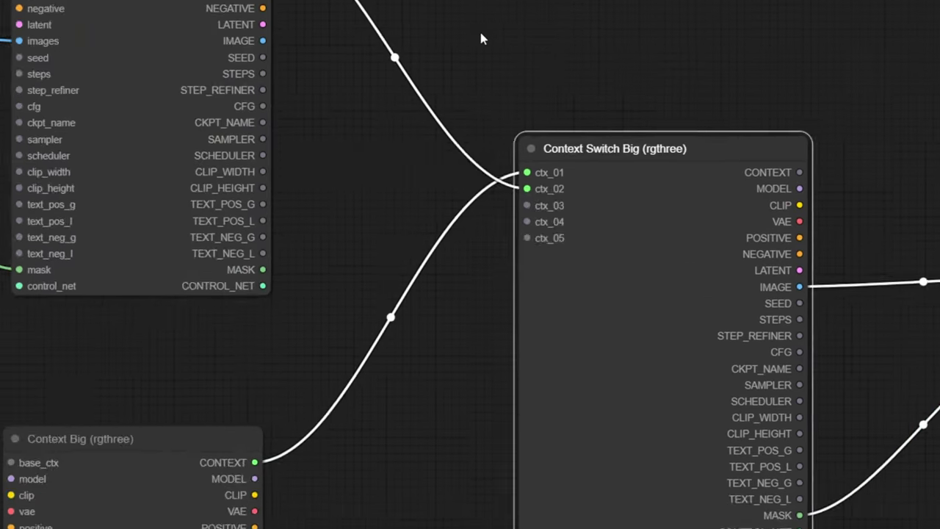
{"action": "left_click", "coordinate": [528, 138]}
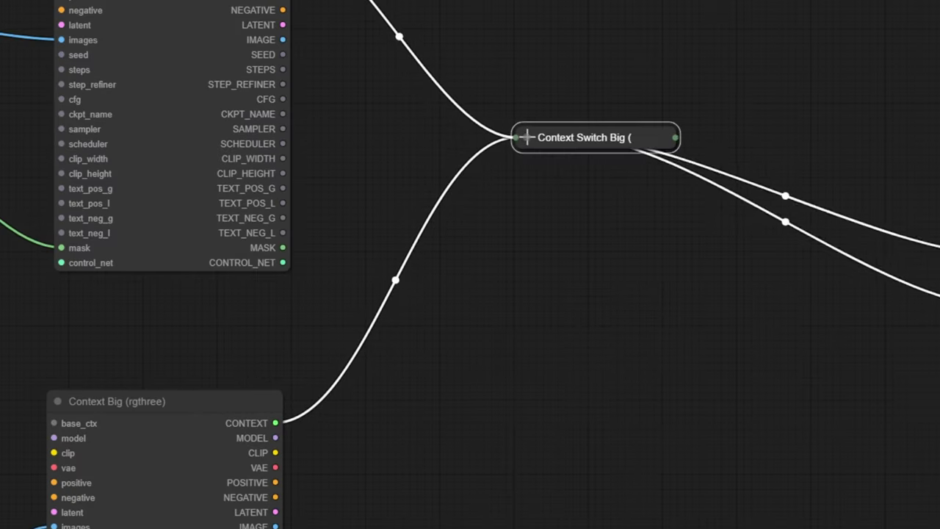
Collapse the lower Context Big node feeding the Context Switch Big
{"action": "left_click", "coordinate": [56, 402]}
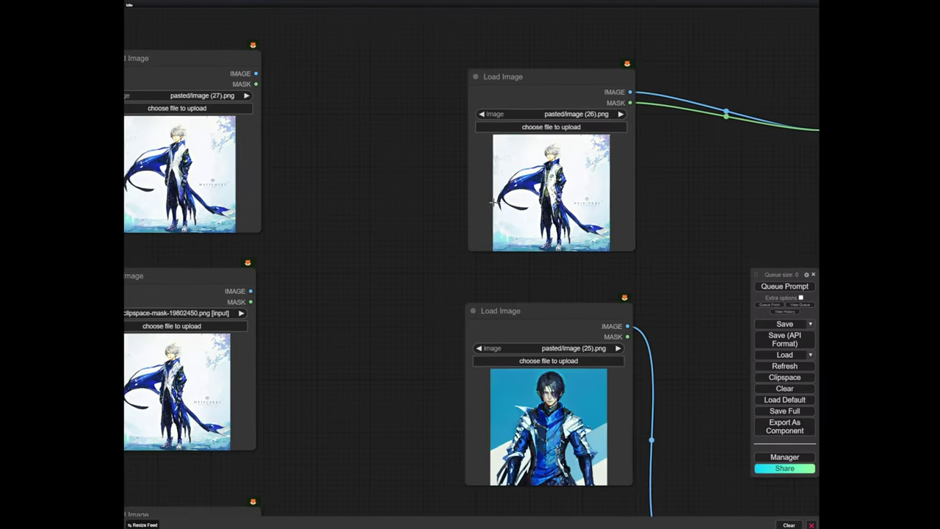
Open the pasted full-body character image in its Load Image node for mask editing
{"action": "right_click", "coordinate": [216, 164]}
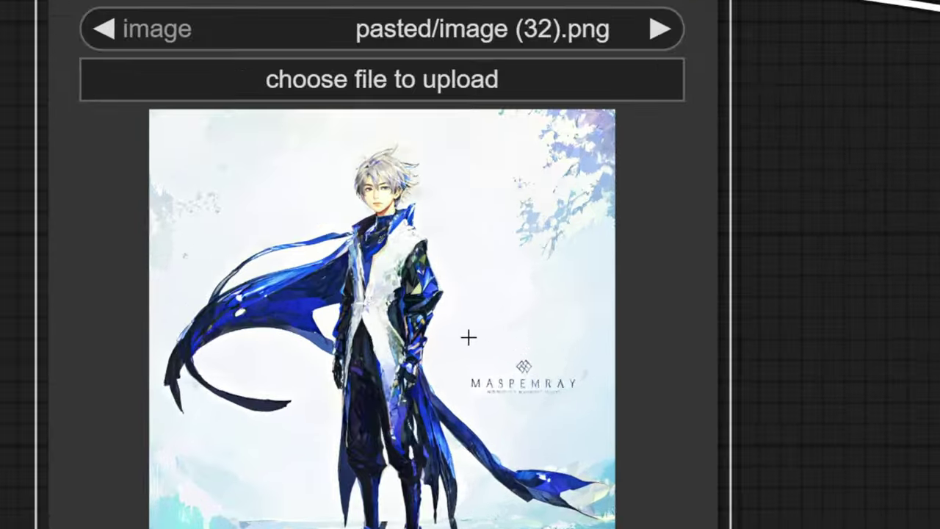
{"action": "right_click", "coordinate": [468, 336]}
{"action": "left_click", "coordinate": [488, 339]}
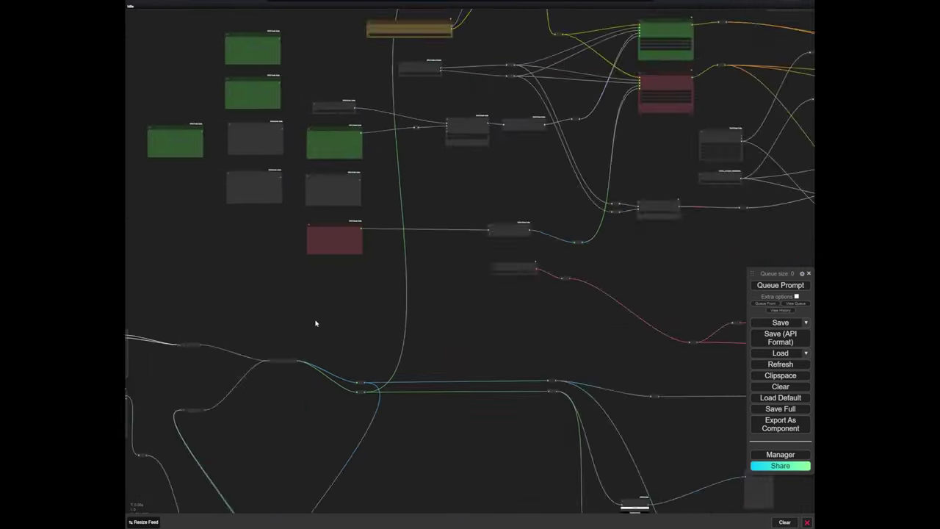
Examine the positive prompt, the KSampler's face preview and the full-body composite image
{"action": "scroll", "coordinate": [315, 321], "scroll_direction": "up", "scroll_amount": 3}
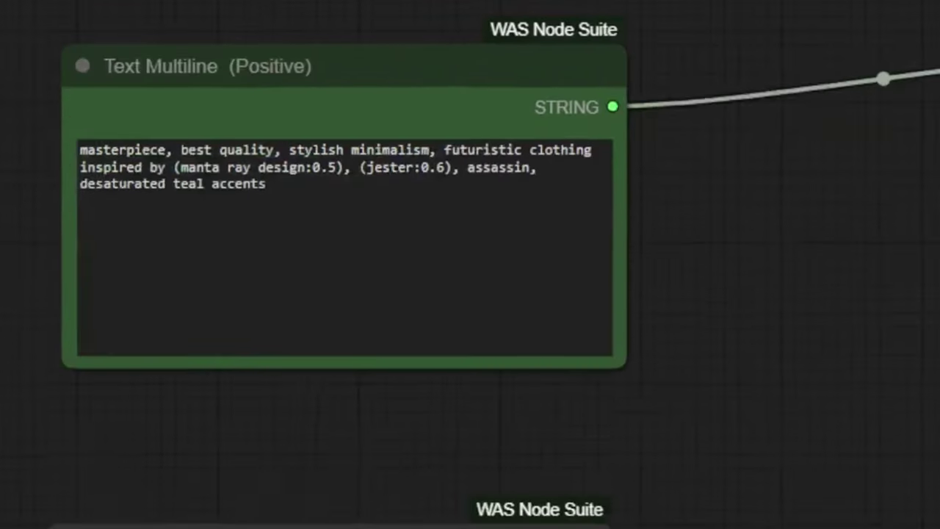
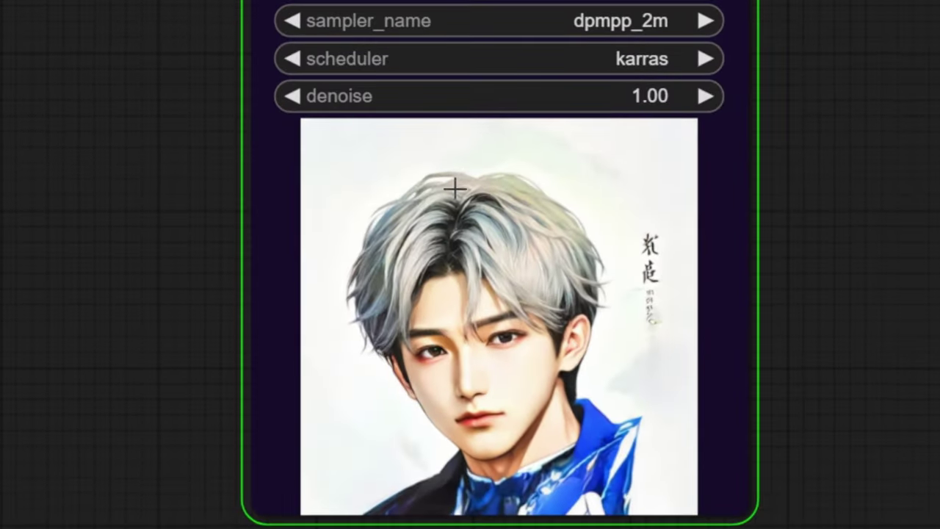
{"action": "scroll", "coordinate": [644, 398], "scroll_direction": "down", "scroll_amount": 10}
{"action": "left_click_drag", "start_coordinate": [547, 338], "coordinate": [367, 246]}
{"action": "scroll", "coordinate": [275, 265], "scroll_direction": "up", "scroll_amount": 8}
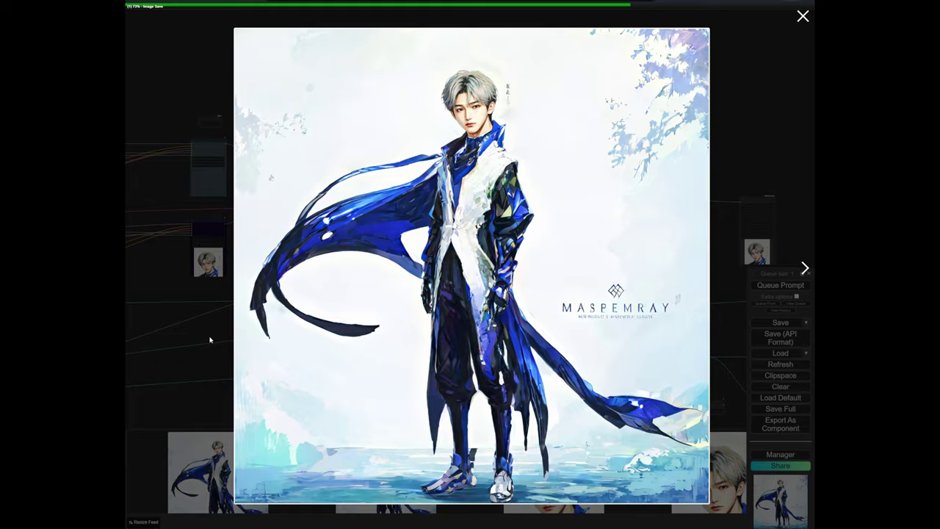
{"action": "scroll", "coordinate": [224, 288], "scroll_direction": "up", "scroll_amount": 3}
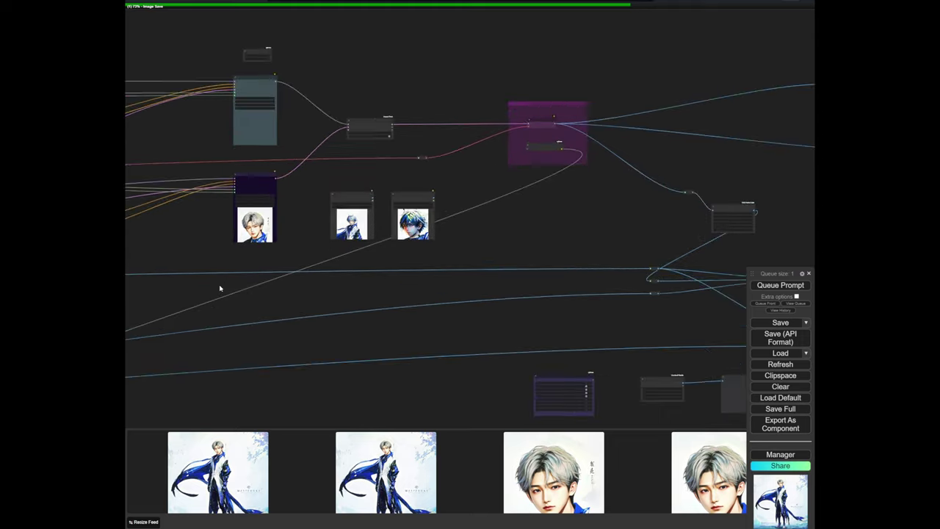
Enable outpainting_padding in the Fast Muter below the outpainting_image_padding group and view the KSampler preview
{"action": "scroll", "coordinate": [231, 287], "scroll_direction": "up", "scroll_amount": 5}
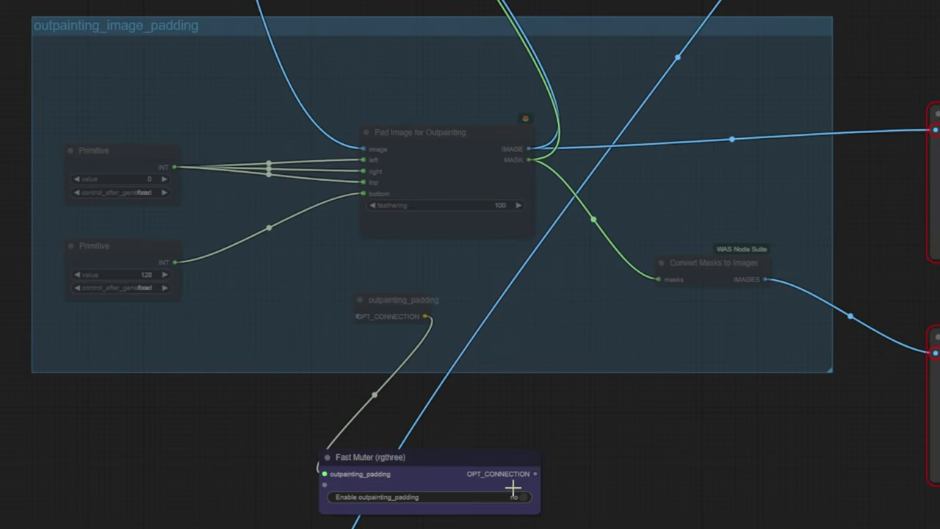
{"action": "left_click", "coordinate": [520, 496]}
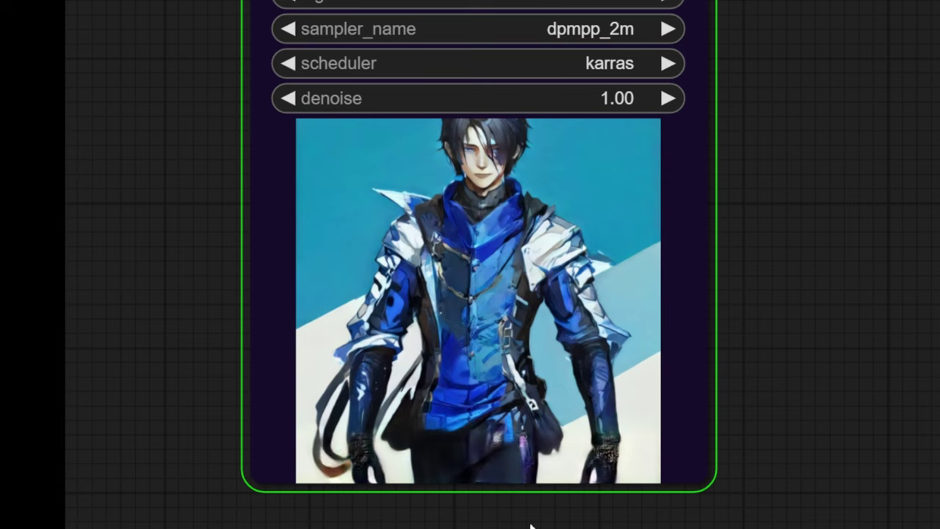
{"action": "scroll", "coordinate": [582, 484], "scroll_direction": "down", "scroll_amount": 2}
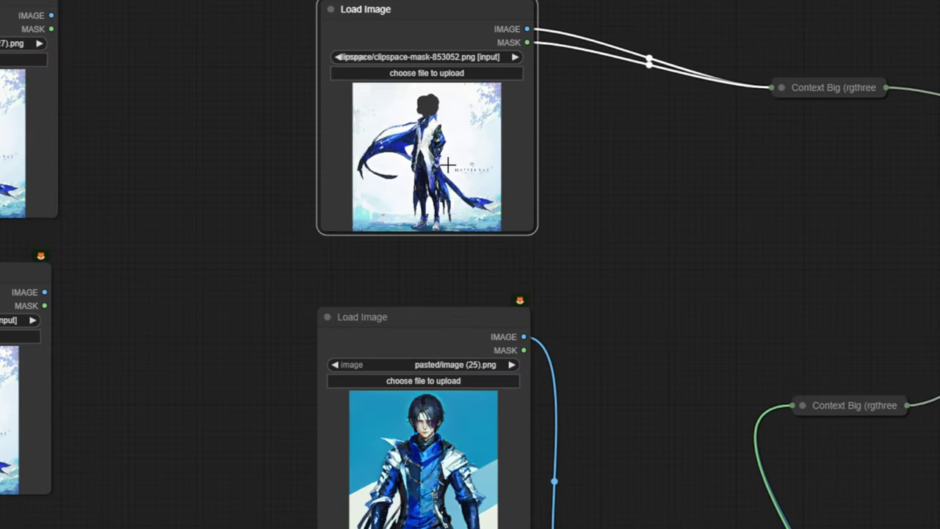
Reposition the two stacked Load Image nodes so they line up beside the Context Big nodes
{"action": "left_click_drag", "start_coordinate": [453, 158], "coordinate": [449, 145]}
{"action": "left_click_drag", "start_coordinate": [444, 445], "coordinate": [440, 464]}
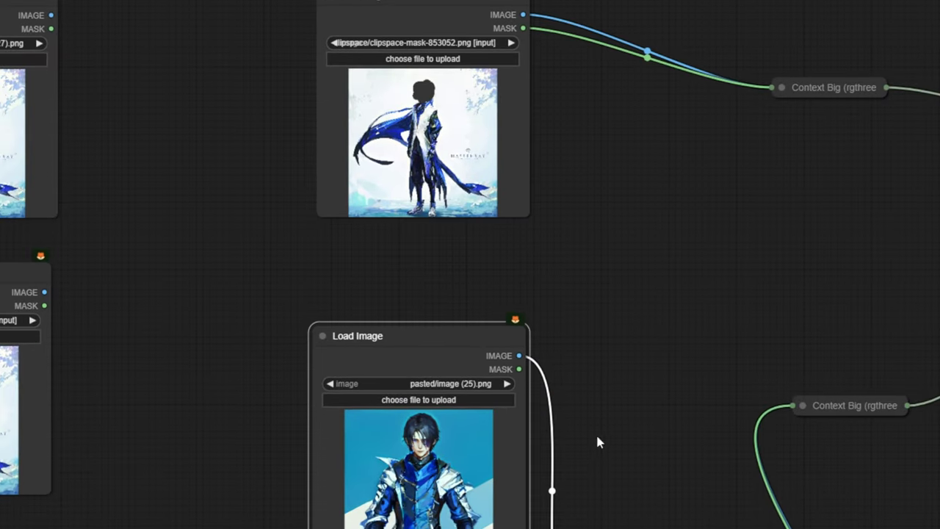
{"action": "left_click_drag", "start_coordinate": [375, 73], "coordinate": [360, 63]}
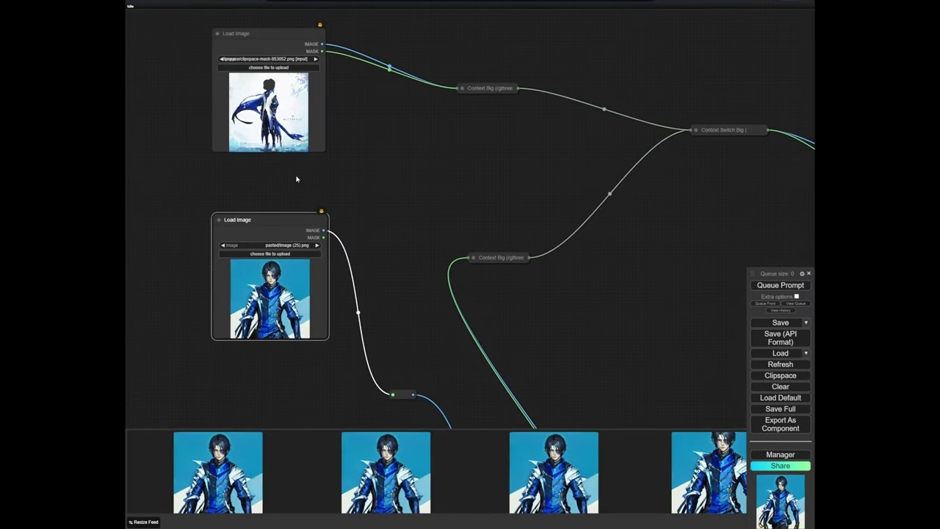
{"action": "scroll", "coordinate": [297, 179], "scroll_direction": "down", "scroll_amount": 2}
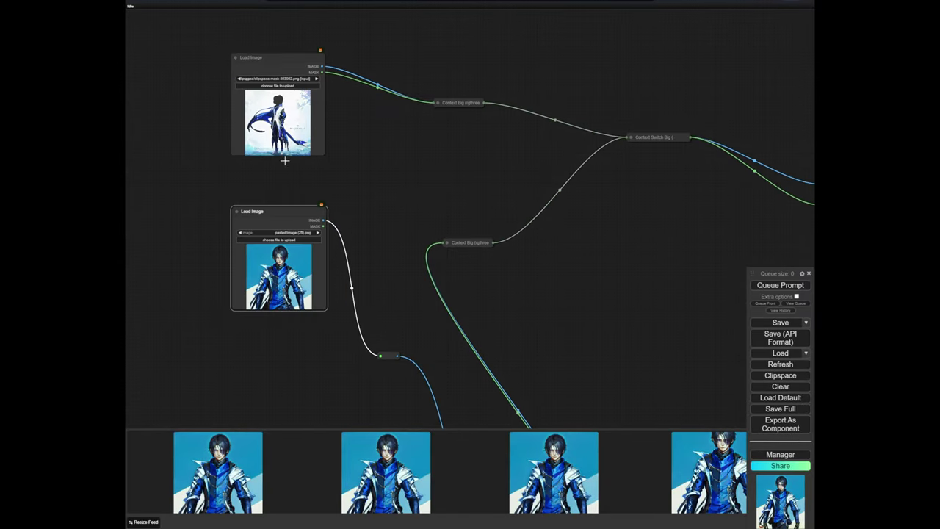
Examine the two KSampler nodes and how their latent outputs feed the Switch (Any) node
{"action": "key", "text": "a"}
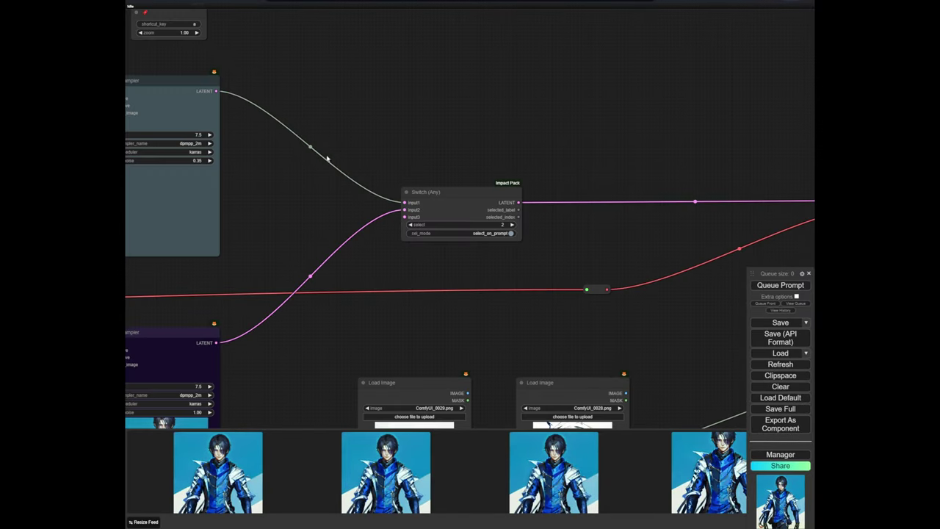
{"action": "scroll", "coordinate": [327, 159], "scroll_direction": "down", "scroll_amount": 1}
{"action": "left_click_drag", "start_coordinate": [327, 159], "coordinate": [411, 146]}
{"action": "left_click_drag", "start_coordinate": [268, 202], "coordinate": [273, 204]}
{"action": "left_click", "coordinate": [275, 321]}
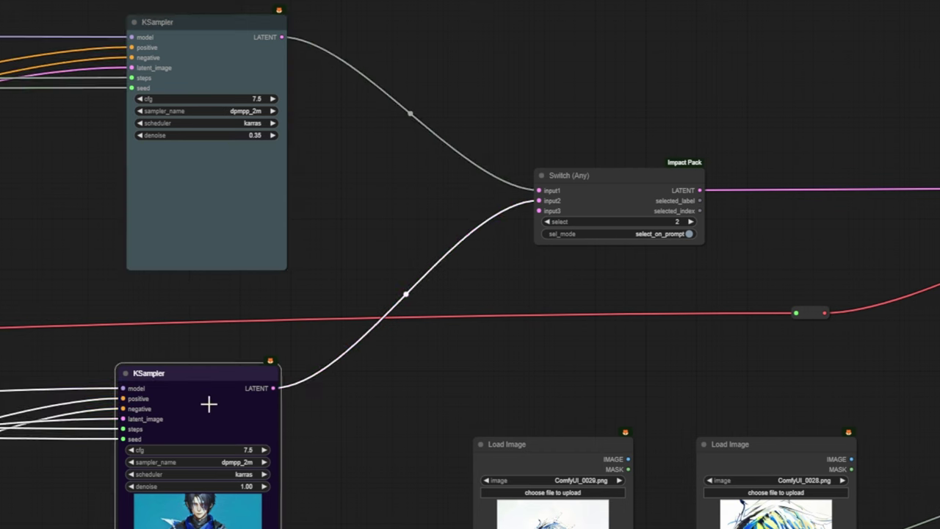
{"action": "left_click", "coordinate": [190, 205]}
{"action": "left_click", "coordinate": [205, 410], "text": "shift"}
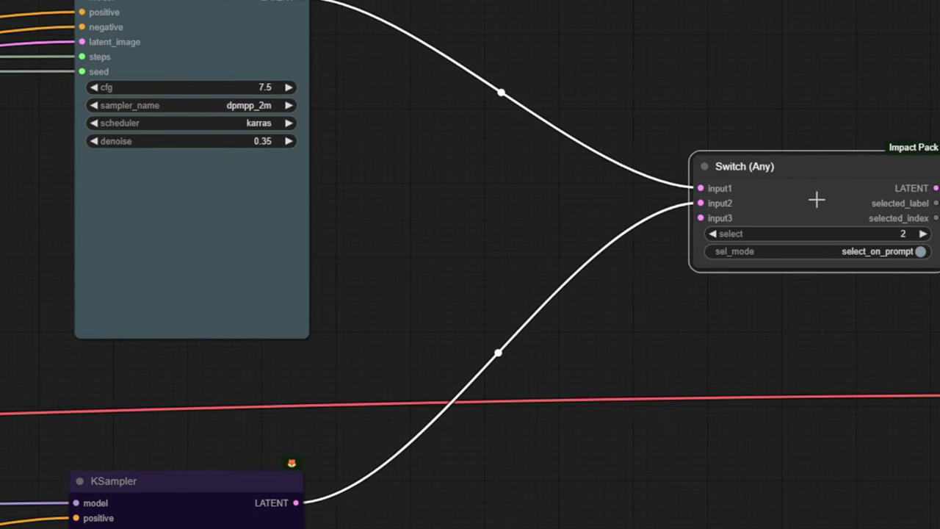
{"action": "left_click_drag", "start_coordinate": [817, 199], "coordinate": [791, 195]}
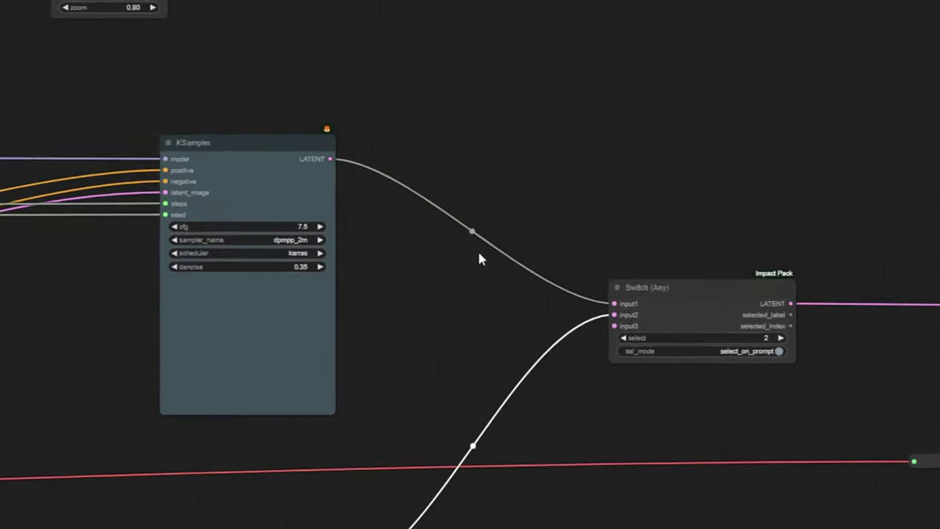
Add a group titled ksampler_classic around the 0.35-denoise KSampler and one titled patch around the 1.00-denoise KSampler
{"action": "right_click", "coordinate": [150, 67]}
{"action": "left_click", "coordinate": [185, 76]}
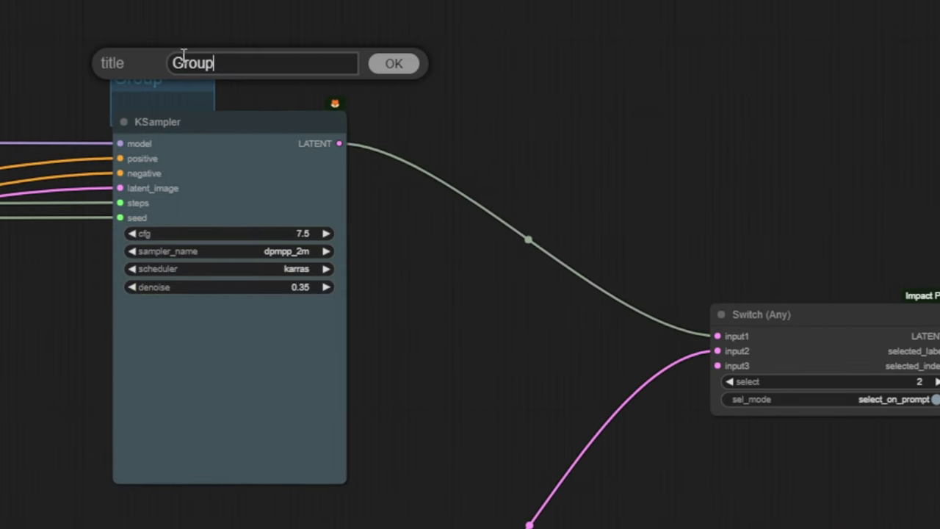
{"action": "type", "text": "closed"}
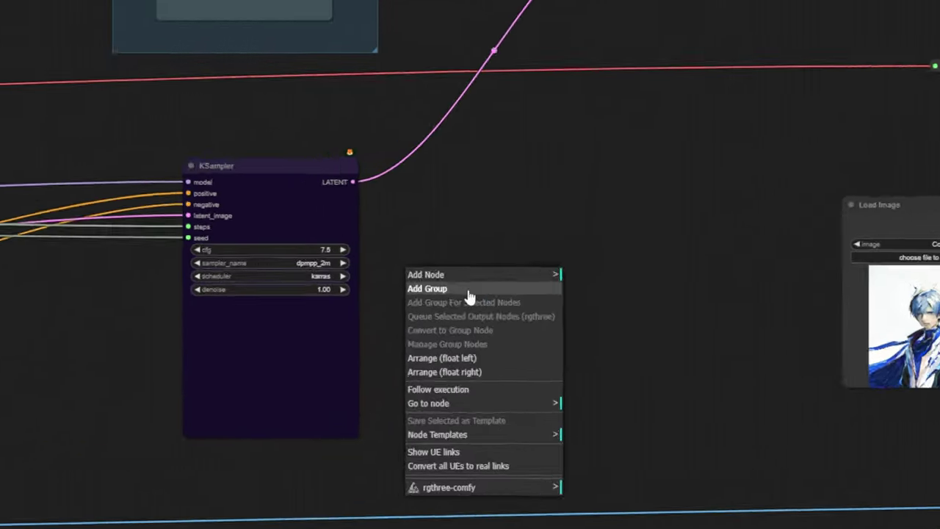
{"action": "left_click", "coordinate": [462, 293]}
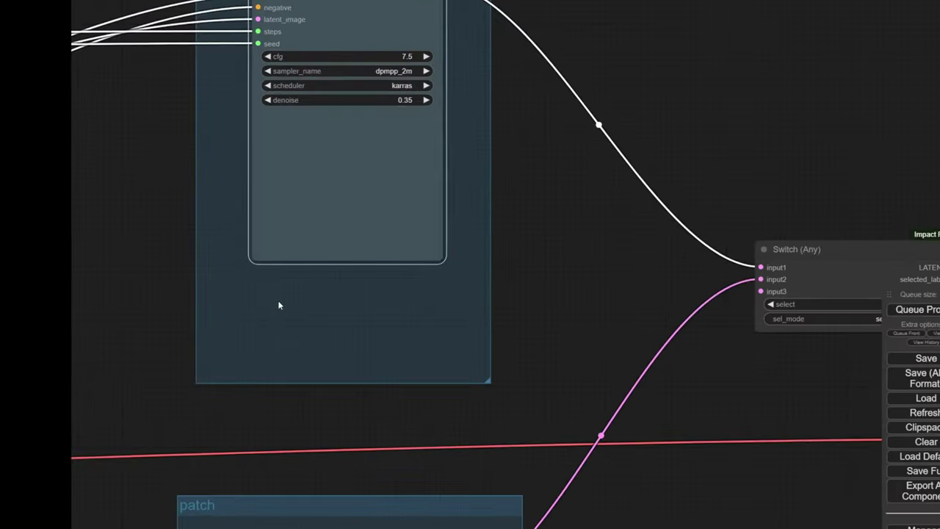
Add a Mute / Bypass Repeater (rgthree) node below the KSampler in each of the two groups
{"action": "double_click", "coordinate": [316, 222]}
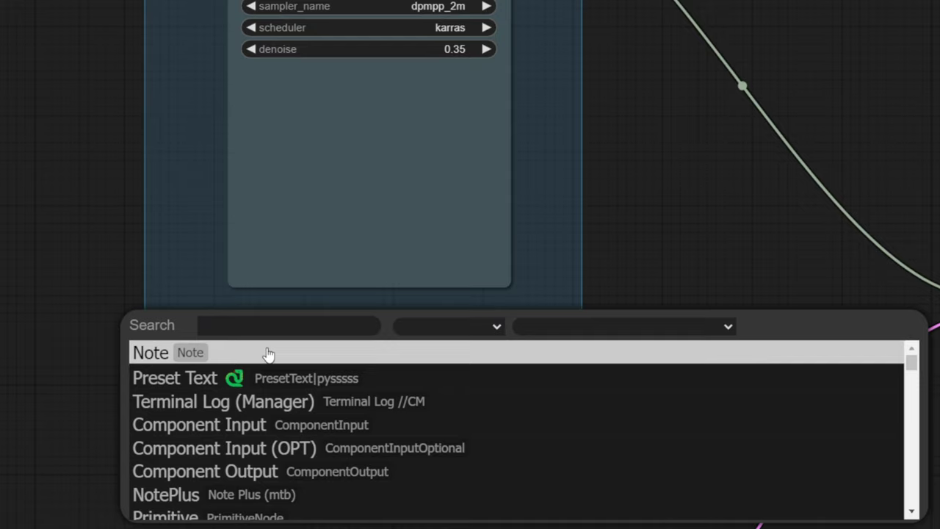
{"action": "type", "text": "rep"}
{"action": "key", "text": "Return"}
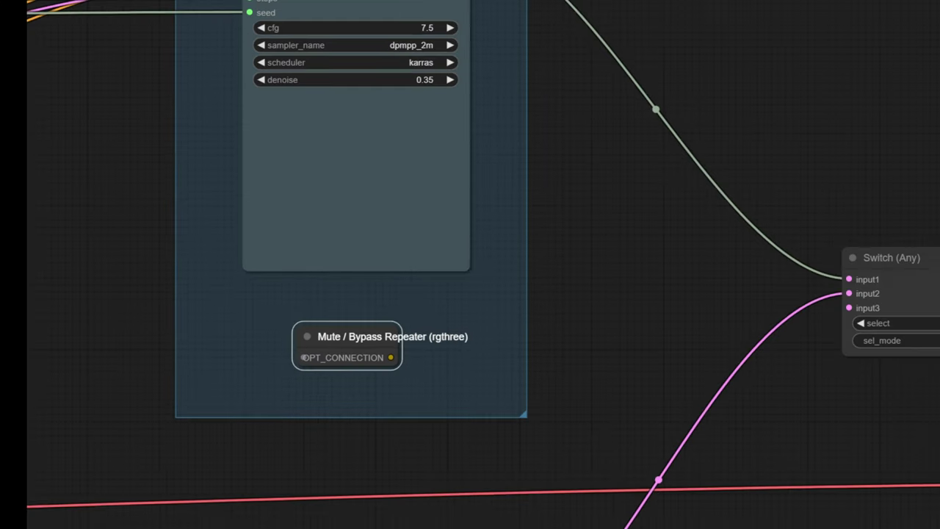
{"action": "left_click_drag", "start_coordinate": [371, 499], "coordinate": [464, 204]}
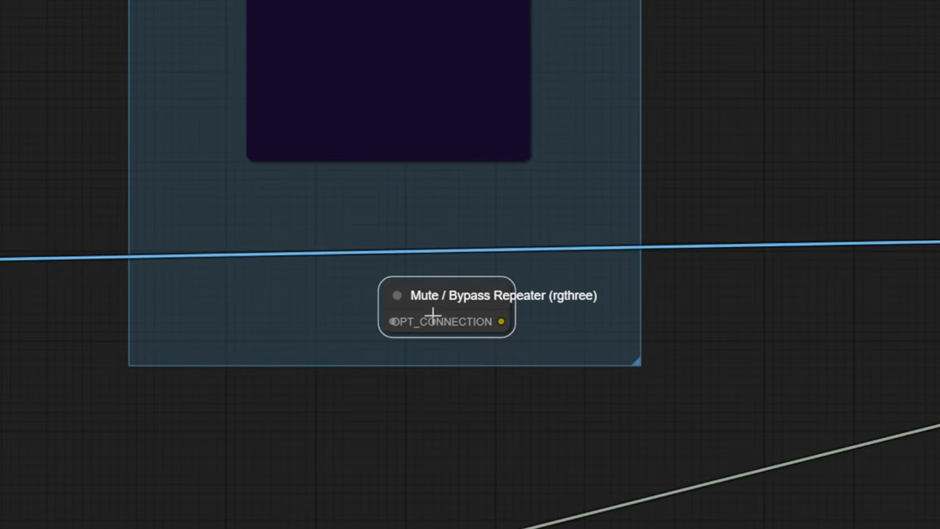
{"action": "left_click_drag", "start_coordinate": [402, 296], "coordinate": [387, 297]}
{"action": "left_click_drag", "start_coordinate": [433, 210], "coordinate": [433, 507]}
Retitle the upper group's repeater ksampler_classic and open the node options for the repeater in the patch group
{"action": "right_click", "coordinate": [330, 152]}
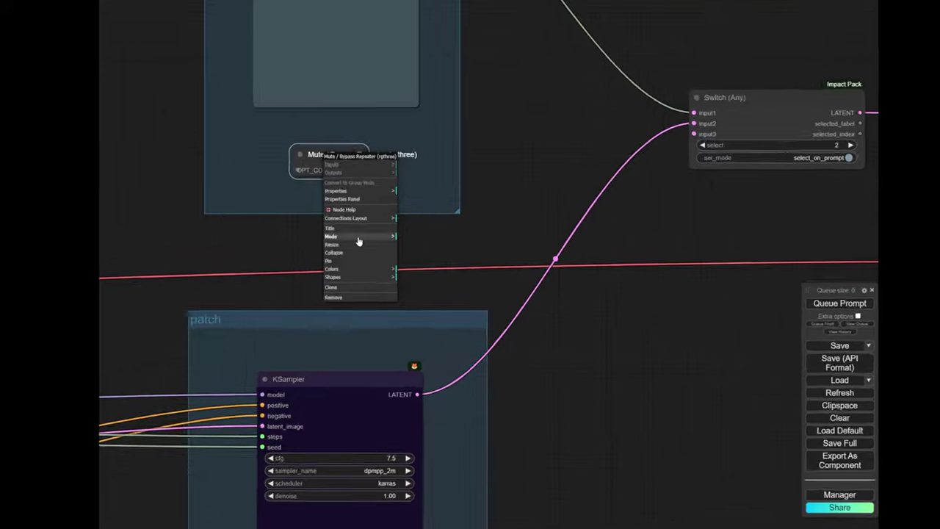
{"action": "left_click", "coordinate": [360, 225]}
{"action": "left_click_drag", "start_coordinate": [800, 411], "coordinate": [771, 30]}
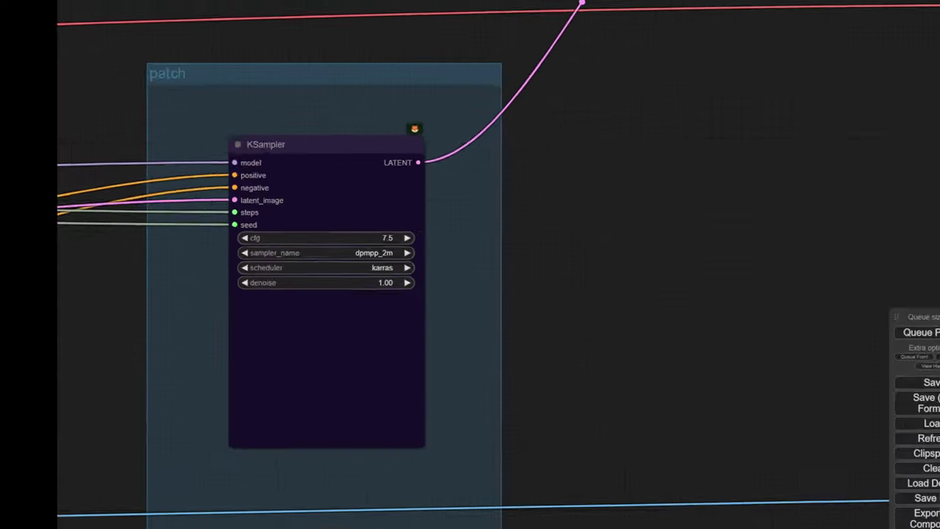
{"action": "left_click", "coordinate": [320, 440]}
{"action": "right_click", "coordinate": [320, 439]}
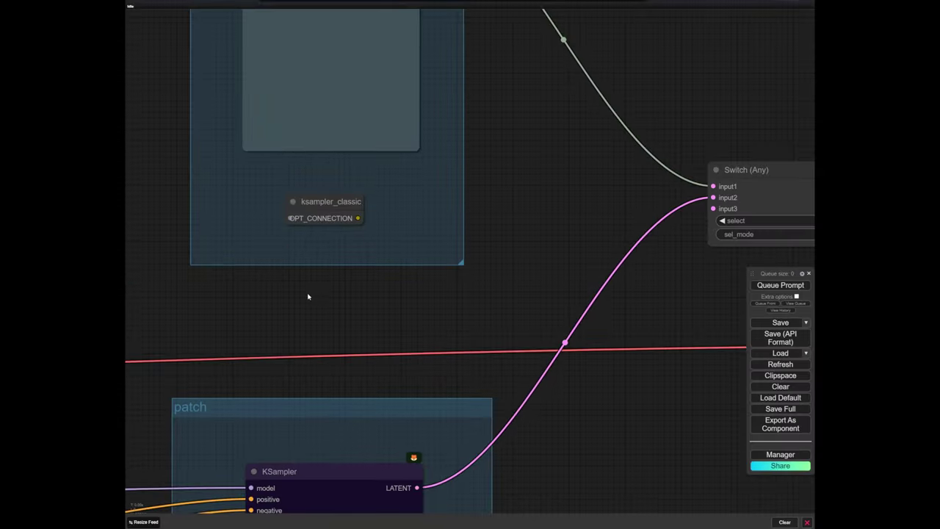
Add a Fast Muter (rgthree) node in the space between the two KSampler groups
{"action": "double_click", "coordinate": [308, 296]}
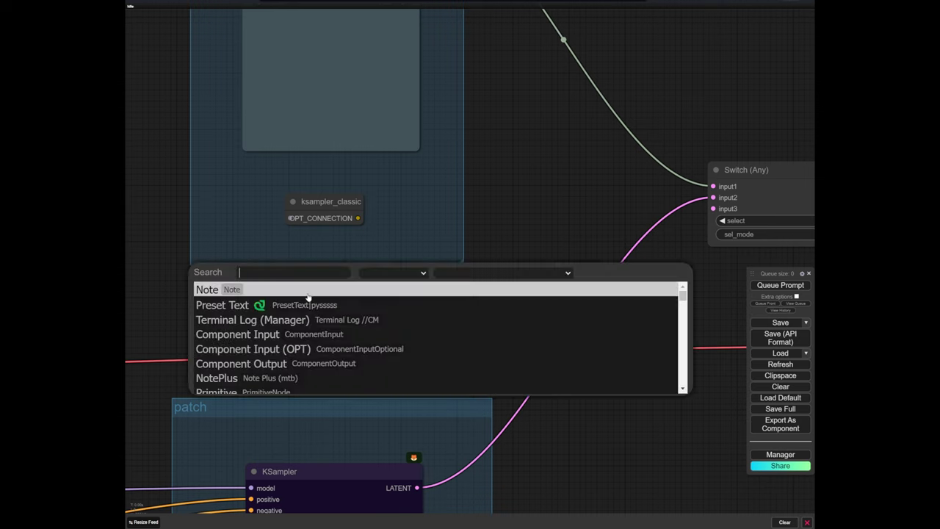
{"action": "type", "text": "fast mu"}
{"action": "key", "text": "Return"}
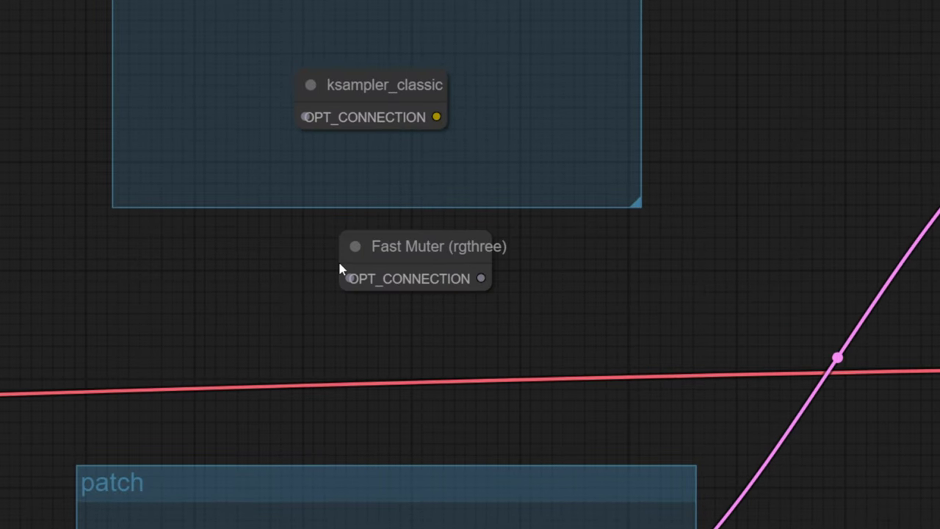
{"action": "left_click_drag", "start_coordinate": [402, 245], "coordinate": [368, 277]}
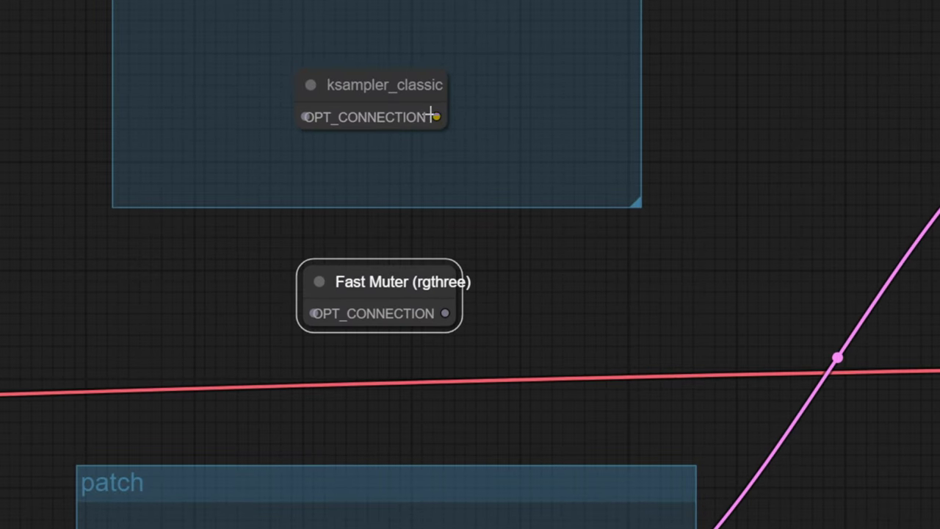
Connect the ksampler_classic repeater to the Fast Muter's input and widen the muter so its toggle label fits
{"action": "left_click_drag", "start_coordinate": [314, 313], "coordinate": [313, 313]}
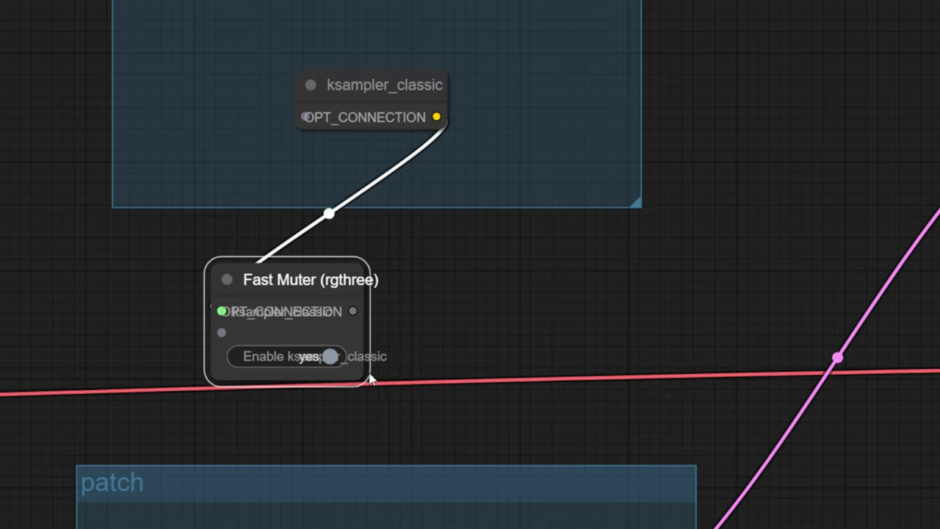
{"action": "left_click_drag", "start_coordinate": [368, 374], "coordinate": [627, 390]}
Look over the VAE decode and ControlNet groups with their Fast Muter connections, and return to the new KSampler muter
{"action": "scroll", "coordinate": [829, 449], "scroll_direction": "down", "scroll_amount": 4}
{"action": "left_click_drag", "start_coordinate": [831, 453], "coordinate": [195, 277]}
{"action": "scroll", "coordinate": [653, 277], "scroll_direction": "down", "scroll_amount": 3}
{"action": "left_click_drag", "start_coordinate": [652, 278], "coordinate": [312, 276]}
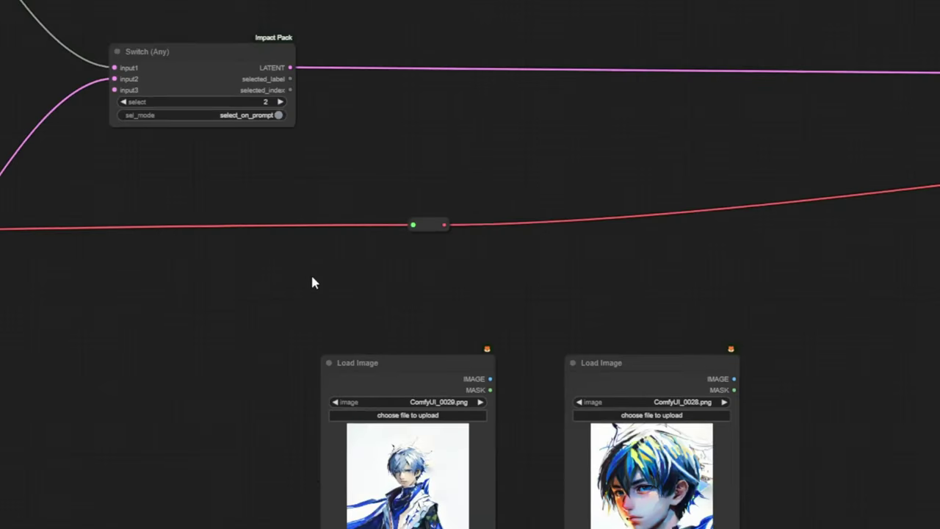
{"action": "left_click_drag", "start_coordinate": [808, 282], "coordinate": [337, 265]}
{"action": "scroll", "coordinate": [375, 266], "scroll_direction": "down", "scroll_amount": 4}
{"action": "scroll", "coordinate": [654, 205], "scroll_direction": "up", "scroll_amount": 6}
{"action": "scroll", "coordinate": [555, 238], "scroll_direction": "down", "scroll_amount": 4}
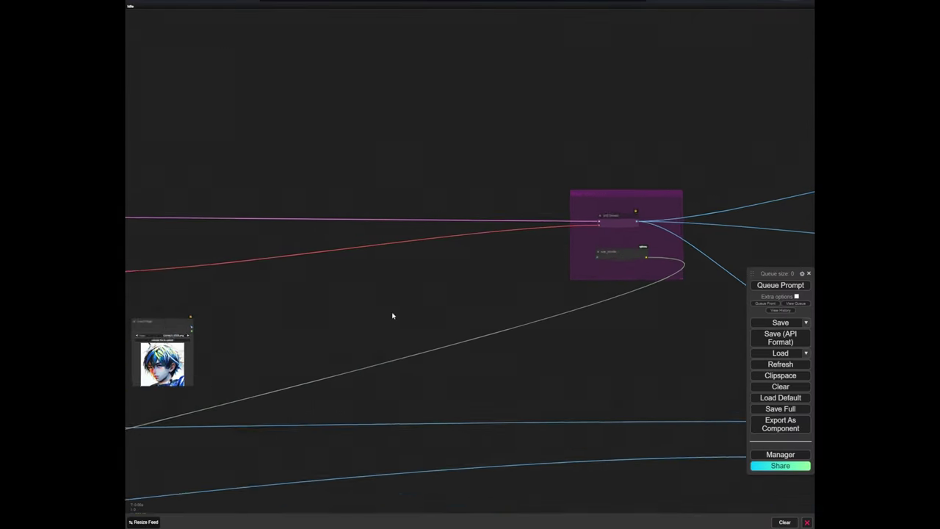
{"action": "scroll", "coordinate": [392, 315], "scroll_direction": "down", "scroll_amount": 1}
{"action": "left_click_drag", "start_coordinate": [219, 349], "coordinate": [547, 203]}
{"action": "left_click_drag", "start_coordinate": [184, 365], "coordinate": [512, 249]}
{"action": "left_click_drag", "start_coordinate": [285, 322], "coordinate": [548, 315]}
{"action": "scroll", "coordinate": [548, 315], "scroll_direction": "up", "scroll_amount": 7}
{"action": "left_click_drag", "start_coordinate": [630, 209], "coordinate": [466, 360]}
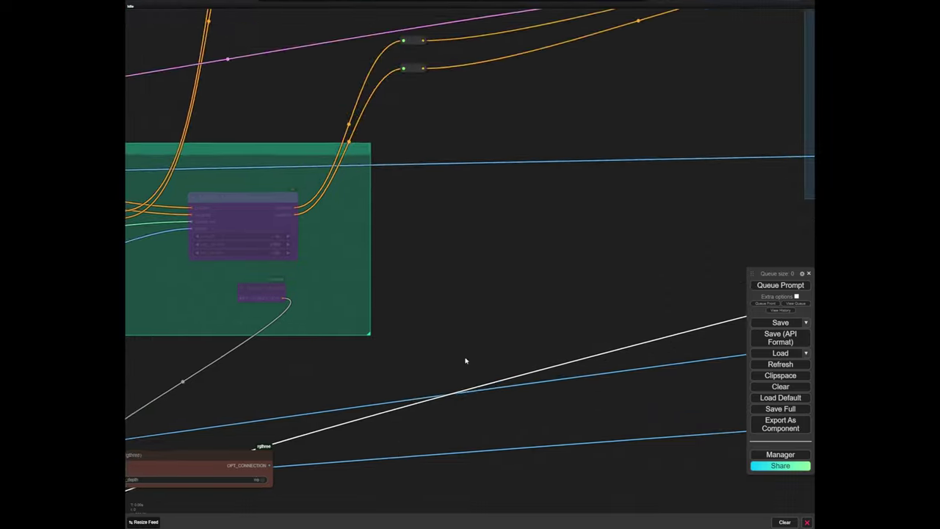
{"action": "scroll", "coordinate": [465, 361], "scroll_direction": "down", "scroll_amount": 4}
{"action": "left_click_drag", "start_coordinate": [652, 42], "coordinate": [327, 258]}
{"action": "scroll", "coordinate": [426, 251], "scroll_direction": "up", "scroll_amount": 12}
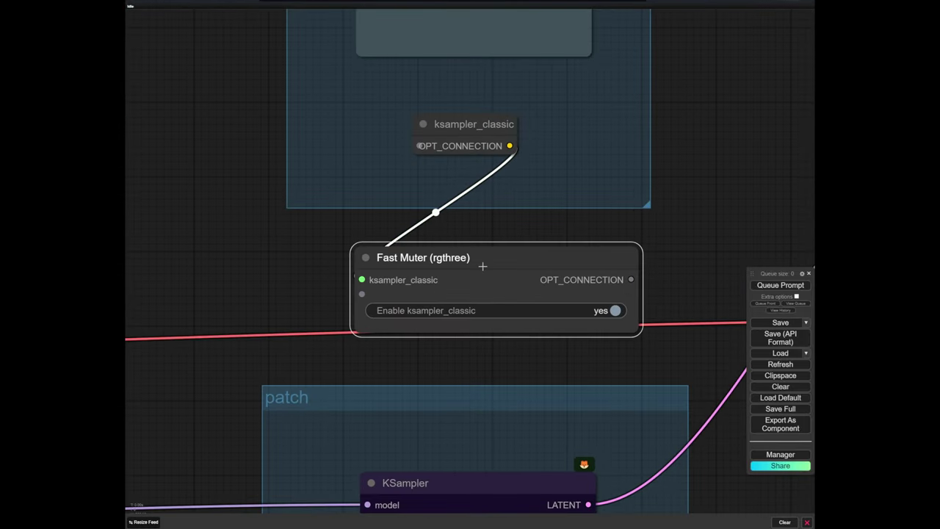
{"action": "scroll", "coordinate": [506, 376], "scroll_direction": "down", "scroll_amount": 5}
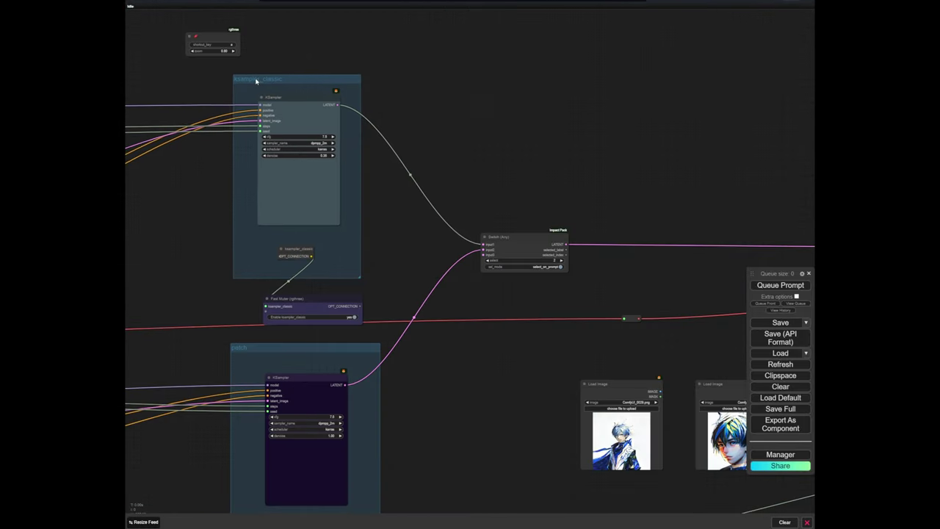
Add a Fast Groups Bypasser (rgthree) node to check the toggle list of all named groups
{"action": "double_click", "coordinate": [559, 156]}
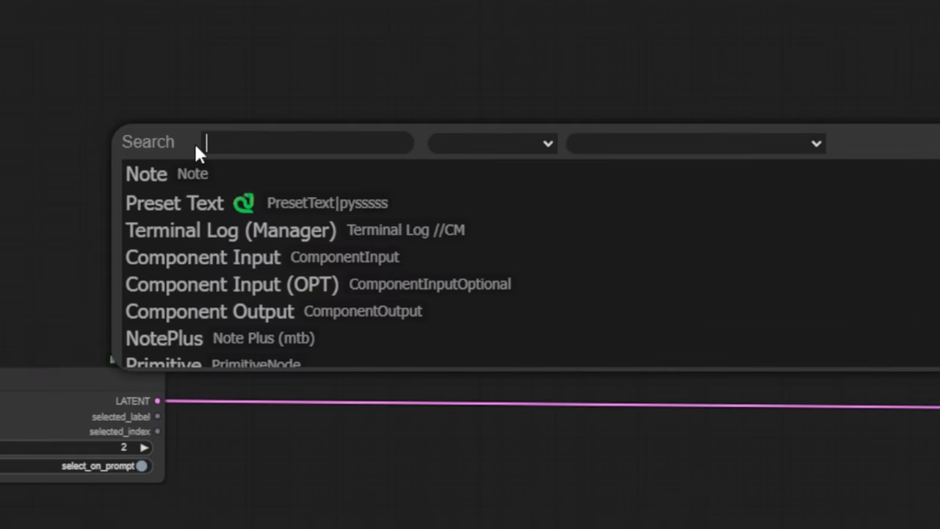
{"action": "type", "text": "fast"}
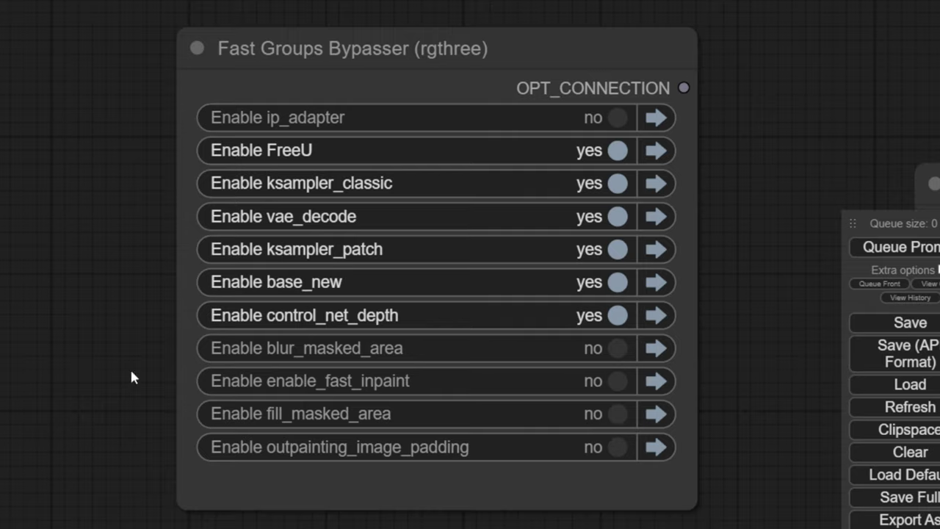
{"action": "scroll", "coordinate": [372, 368], "scroll_direction": "down", "scroll_amount": 3}
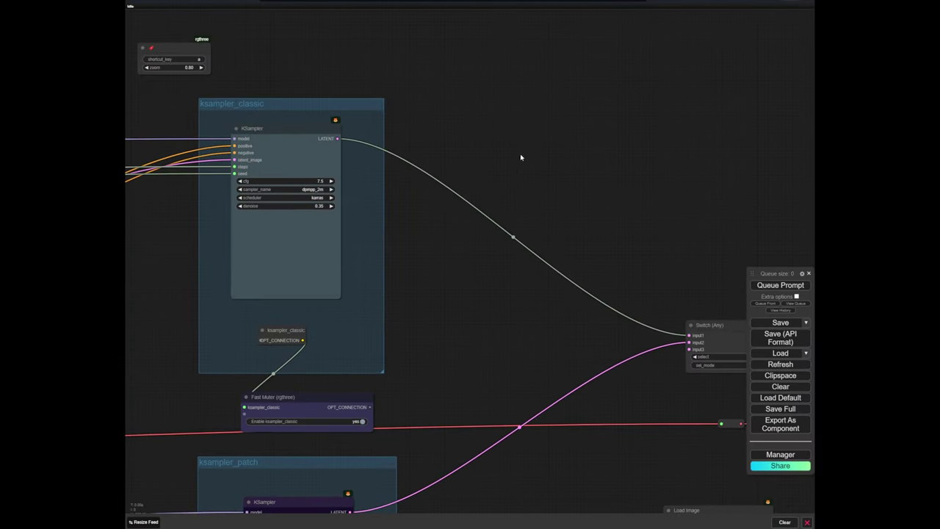
Add a Context (rgthree) node in the empty space between the ksampler_classic group and the Switch (Any) node
{"action": "double_click", "coordinate": [509, 163]}
{"action": "type", "text": "conte"}
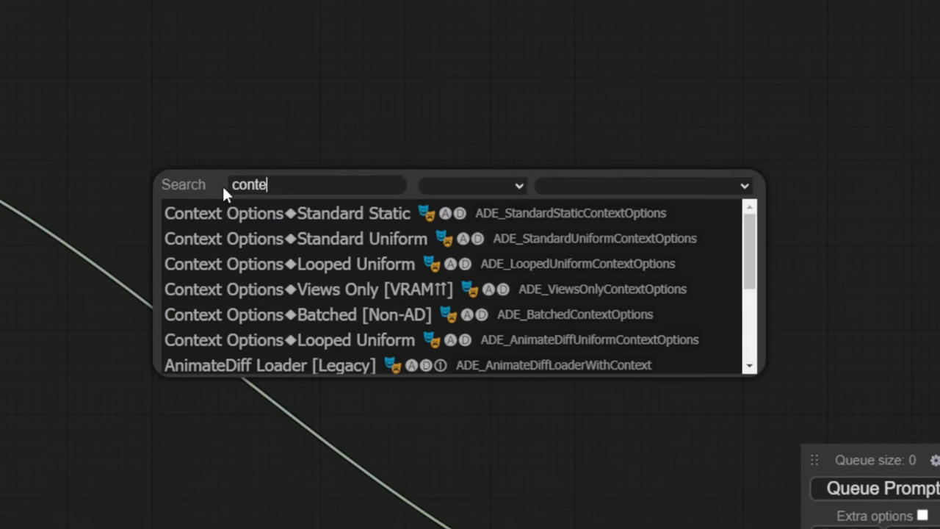
{"action": "type", "text": "xt big"}
{"action": "key", "text": "BackSpace"}
{"action": "key", "text": "BackSpace"}
{"action": "key", "text": "BackSpace"}
{"action": "key", "text": "BackSpace"}
{"action": "type", "text": "["}
{"action": "key", "text": "BackSpace"}
{"action": "scroll", "coordinate": [294, 286], "scroll_direction": "down", "scroll_amount": 2}
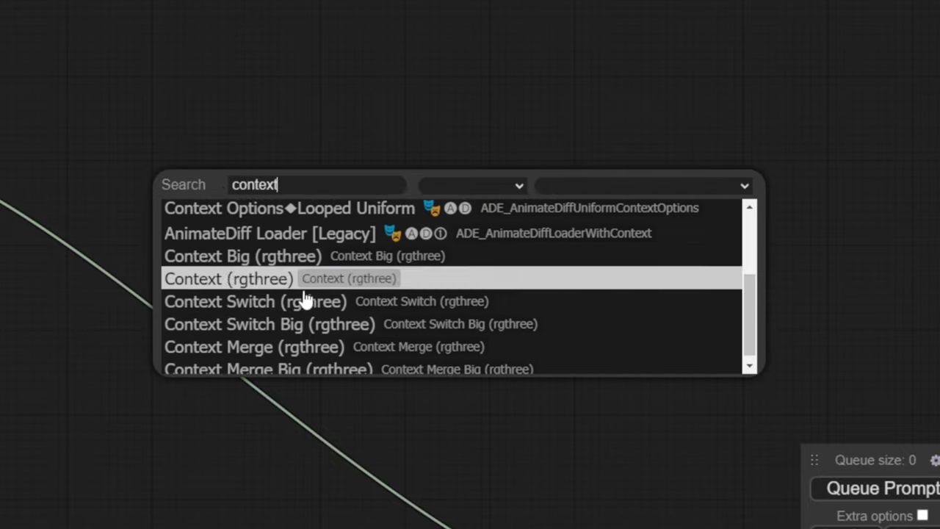
{"action": "left_click", "coordinate": [301, 279]}
{"action": "left_click_drag", "start_coordinate": [290, 238], "coordinate": [322, 239]}
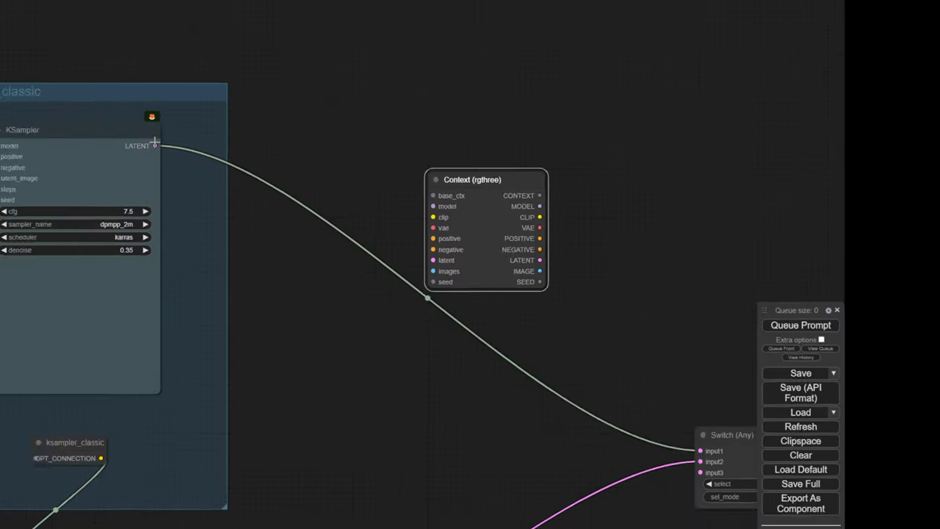
Connect each KSampler's LATENT output to the latent input of its own Context (rgthree) node, using a second copy for the patch sampler
{"action": "left_click_drag", "start_coordinate": [277, 146], "coordinate": [457, 222]}
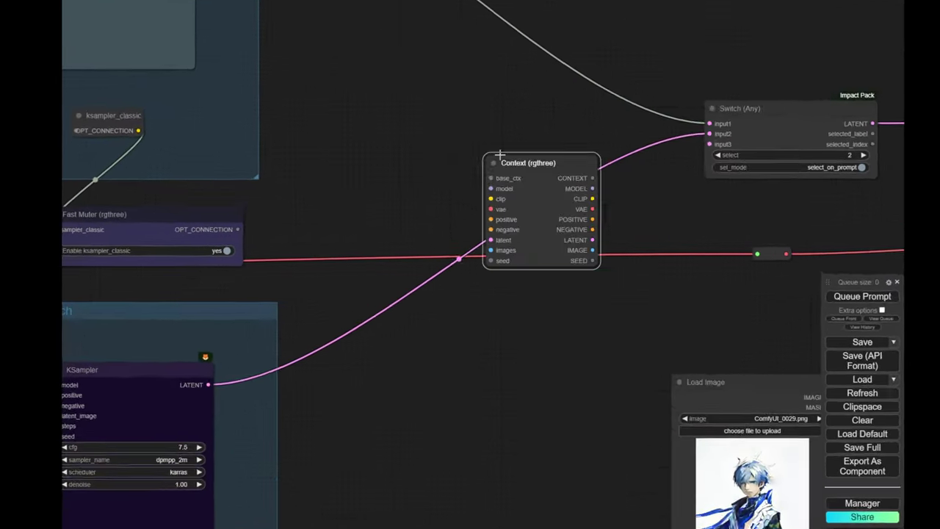
{"action": "left_click_drag", "start_coordinate": [242, 355], "coordinate": [355, 241]}
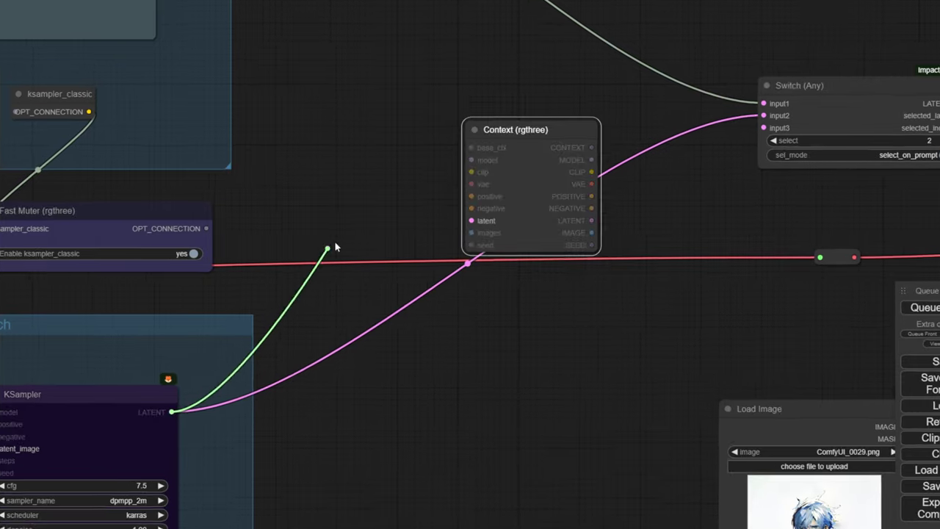
{"action": "left_click_drag", "start_coordinate": [473, 218], "coordinate": [474, 220]}
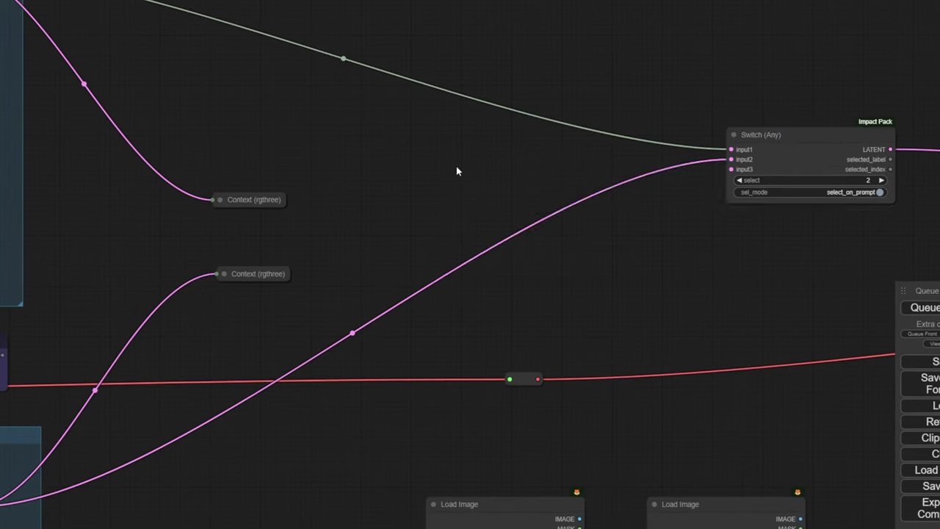
Add a Context Switch (rgthree) node between the two Context nodes and the Switch (Any) node
{"action": "double_click", "coordinate": [456, 166]}
{"action": "type", "text": "c"}
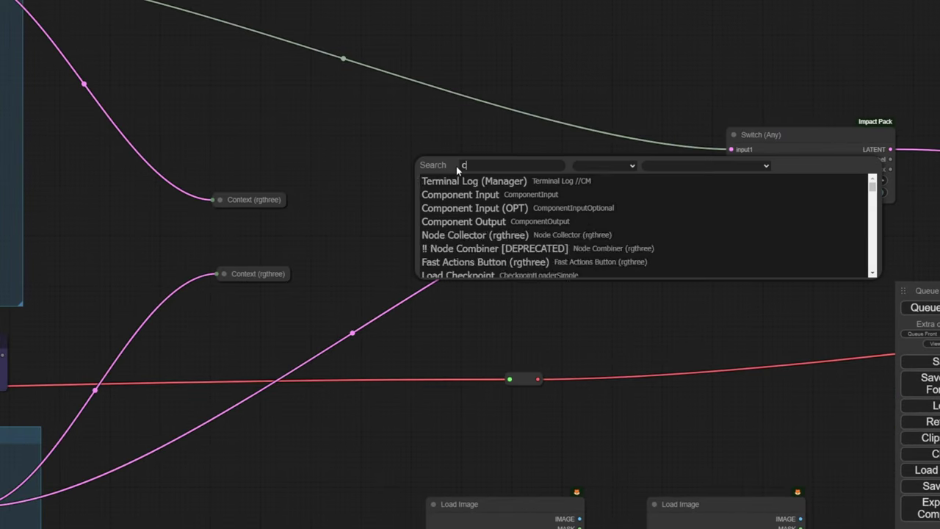
{"action": "type", "text": "ontext sw"}
{"action": "key", "text": "Return"}
{"action": "scroll", "coordinate": [456, 168], "scroll_direction": "up", "scroll_amount": 2}
{"action": "left_click_drag", "start_coordinate": [516, 217], "coordinate": [477, 248]}
{"action": "scroll", "coordinate": [340, 216], "scroll_direction": "up", "scroll_amount": 2}
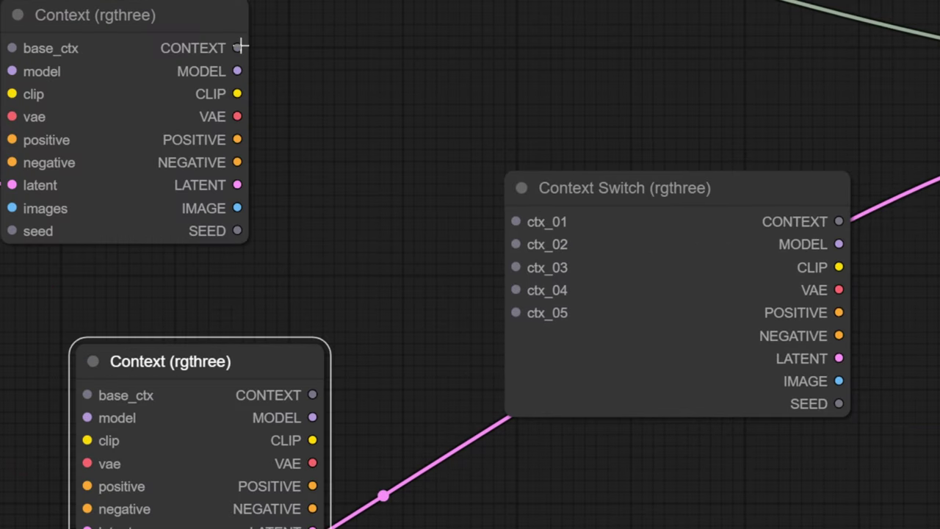
Connect the two Context nodes to ctx_01 and ctx_02 of the Context Switch and collapse the Context nodes
{"action": "left_click_drag", "start_coordinate": [239, 46], "coordinate": [516, 221]}
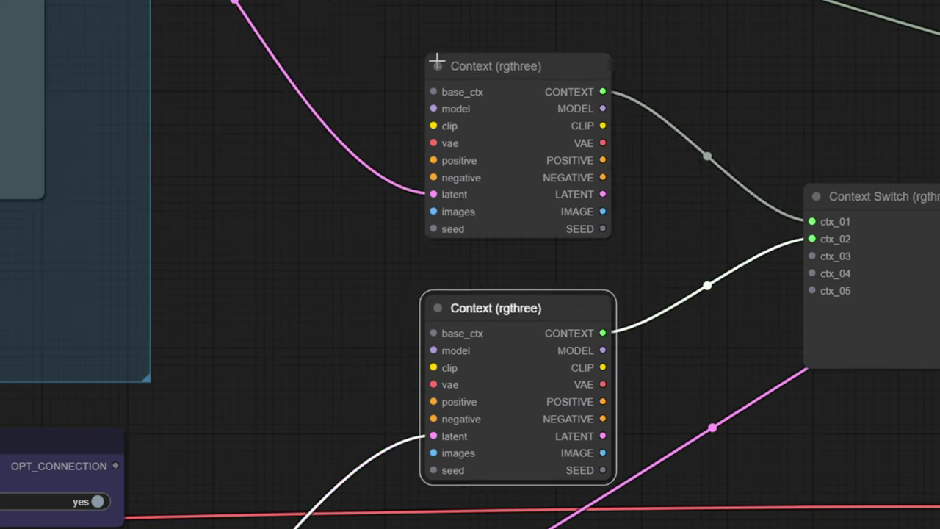
{"action": "left_click", "coordinate": [435, 66]}
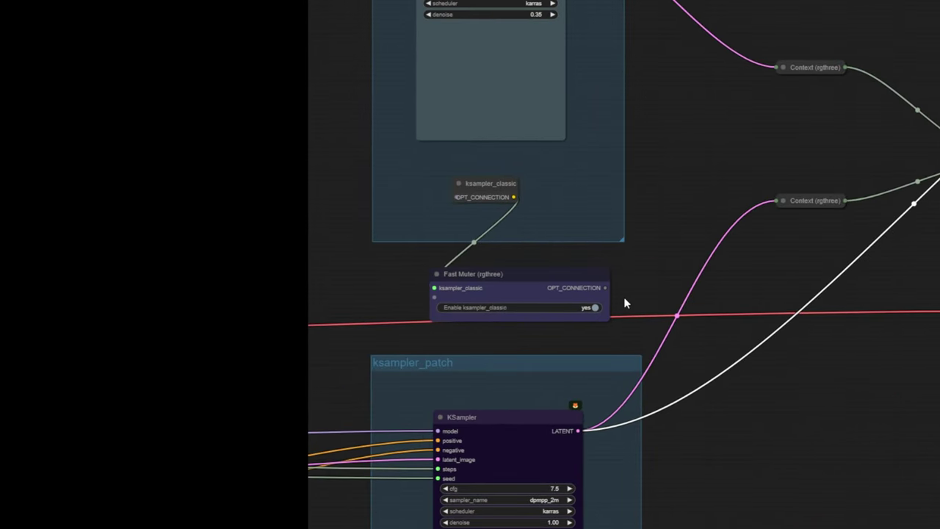
Reposition the Fast Muter beside the sampler groups and connect the ksampler_patch repeater as its second input
{"action": "scroll", "coordinate": [624, 301], "scroll_direction": "down", "scroll_amount": 2}
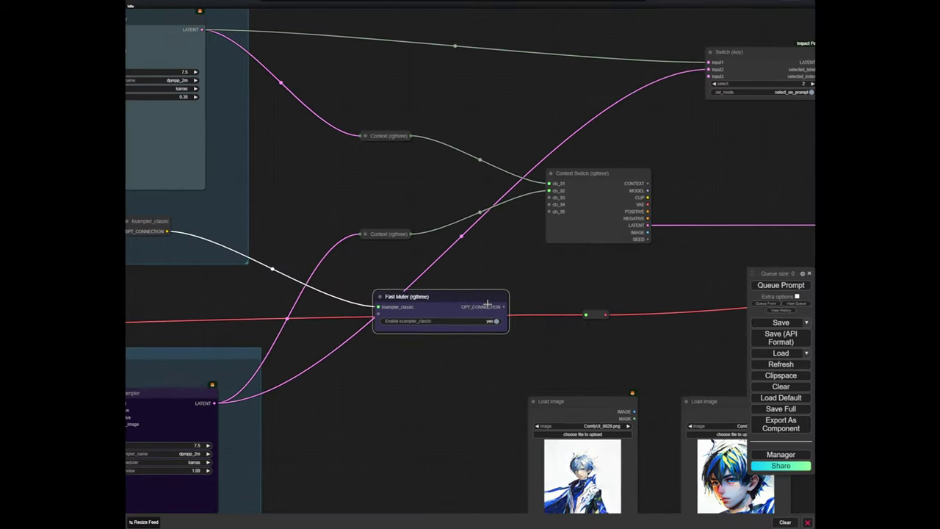
{"action": "left_click_drag", "start_coordinate": [488, 303], "coordinate": [397, 357]}
{"action": "left_click_drag", "start_coordinate": [429, 388], "coordinate": [392, 327]}
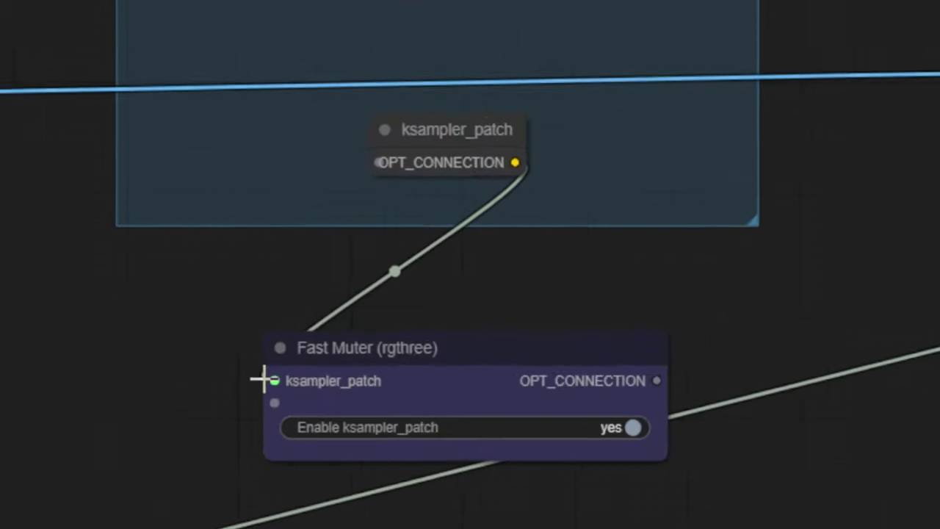
{"action": "left_click_drag", "start_coordinate": [346, 342], "coordinate": [498, 82]}
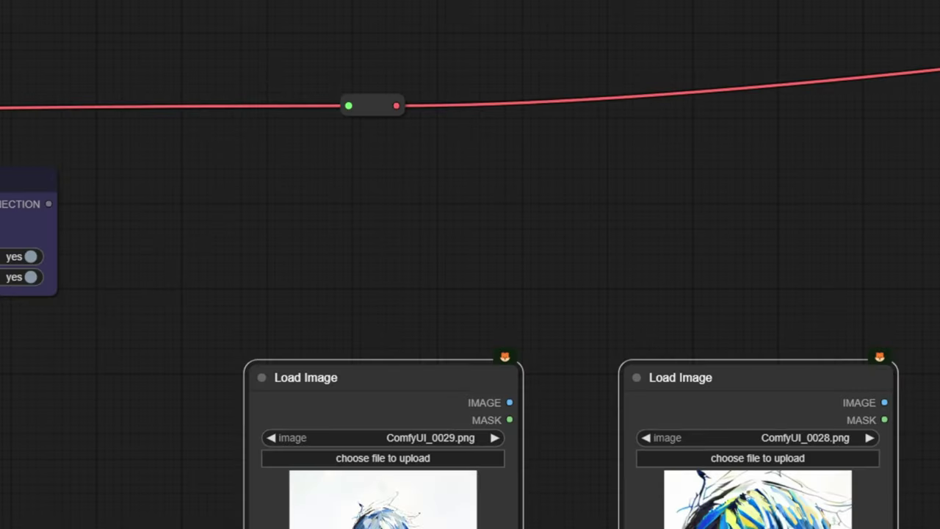
Move the two Load Image nodes down and add a Fast Actions Button (rgthree) node beside the Fast Muter
{"action": "left_click_drag", "start_coordinate": [397, 377], "coordinate": [405, 526]}
{"action": "left_click", "coordinate": [409, 284]}
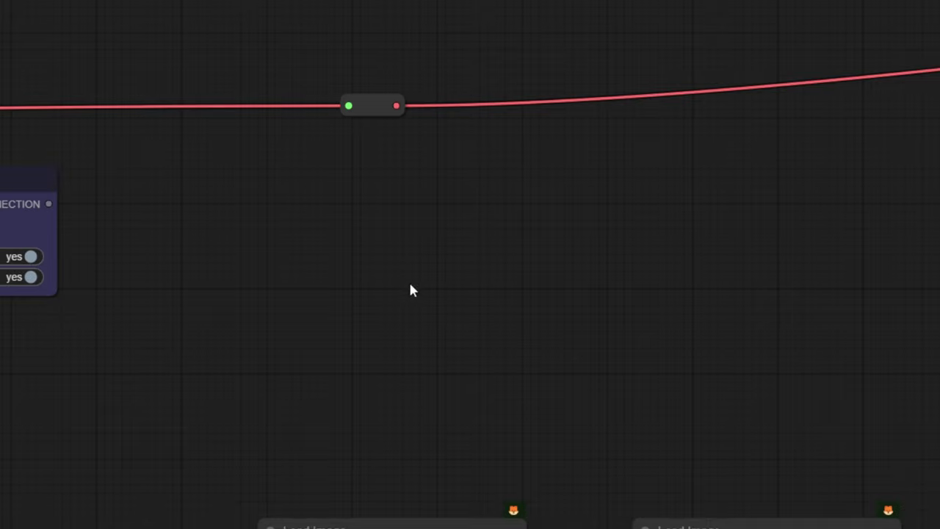
{"action": "left_click_drag", "start_coordinate": [361, 275], "coordinate": [514, 378]}
{"action": "double_click", "coordinate": [414, 369]}
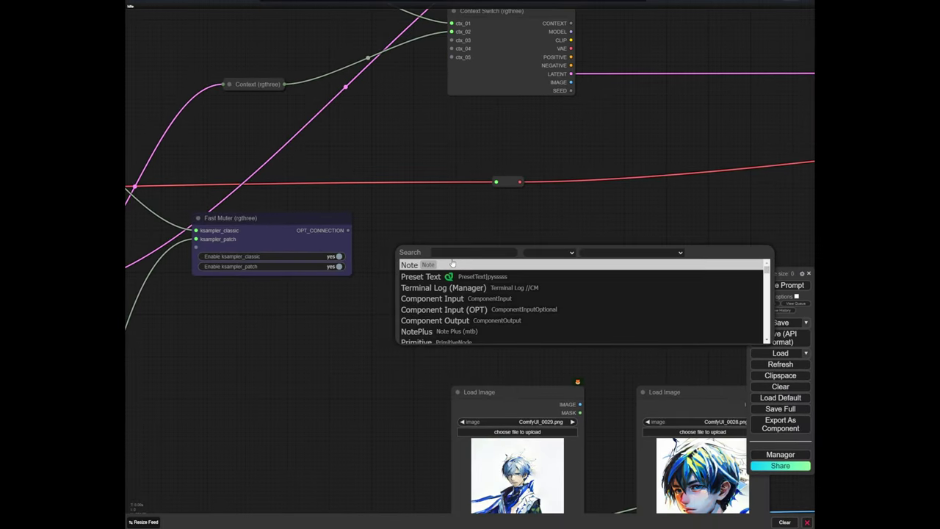
{"action": "type", "text": "fast ac"}
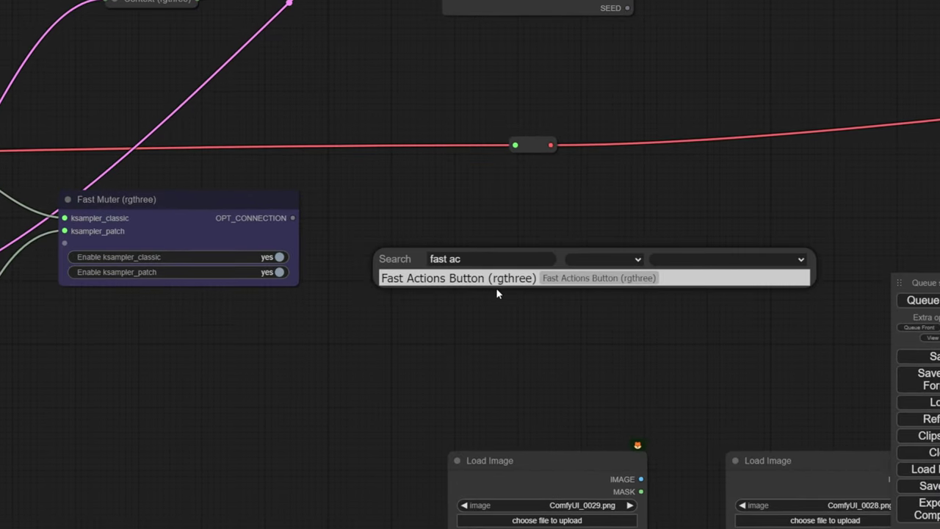
{"action": "left_click", "coordinate": [487, 284]}
{"action": "scroll", "coordinate": [487, 283], "scroll_direction": "up", "scroll_amount": 5}
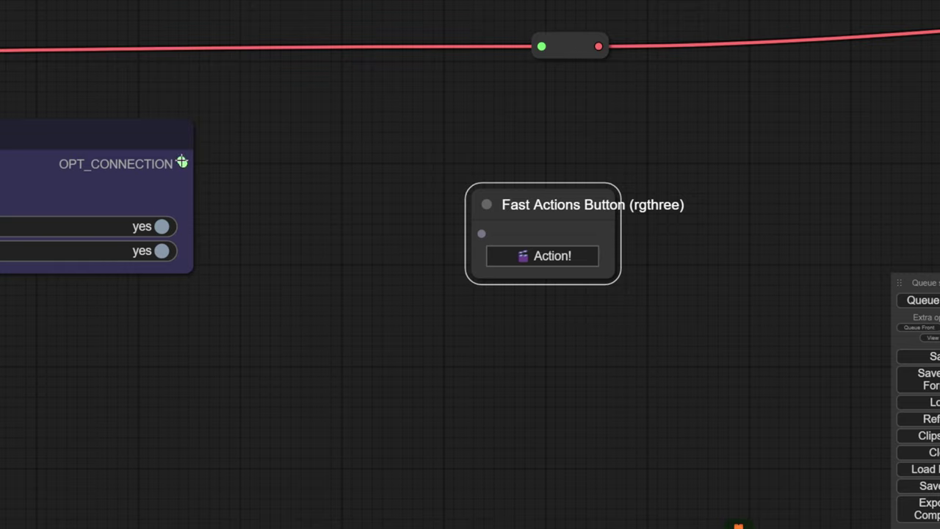
Connect the Fast Muter's OPT_CONNECTION to the Fast Actions Button and set its action to Toggle all
{"action": "left_click_drag", "start_coordinate": [478, 241], "coordinate": [481, 235]}
{"action": "left_click", "coordinate": [590, 306]}
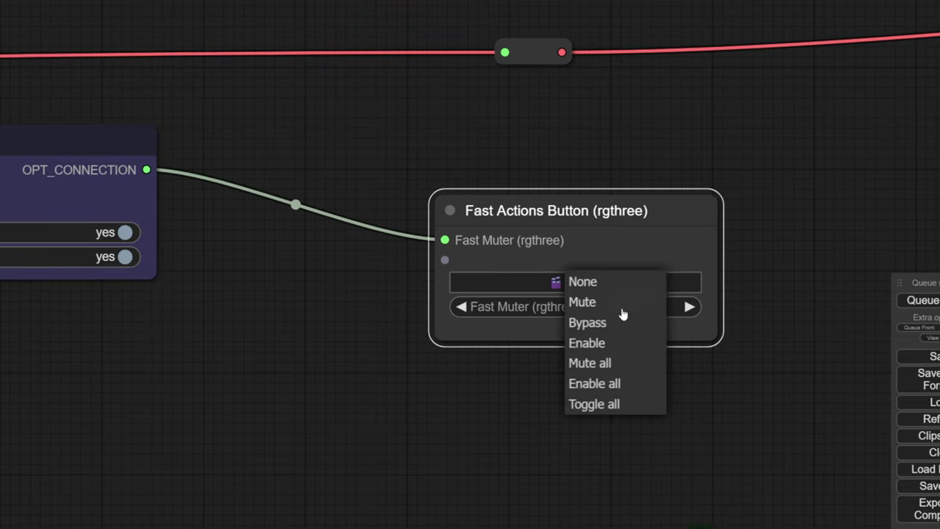
{"action": "left_click", "coordinate": [605, 404]}
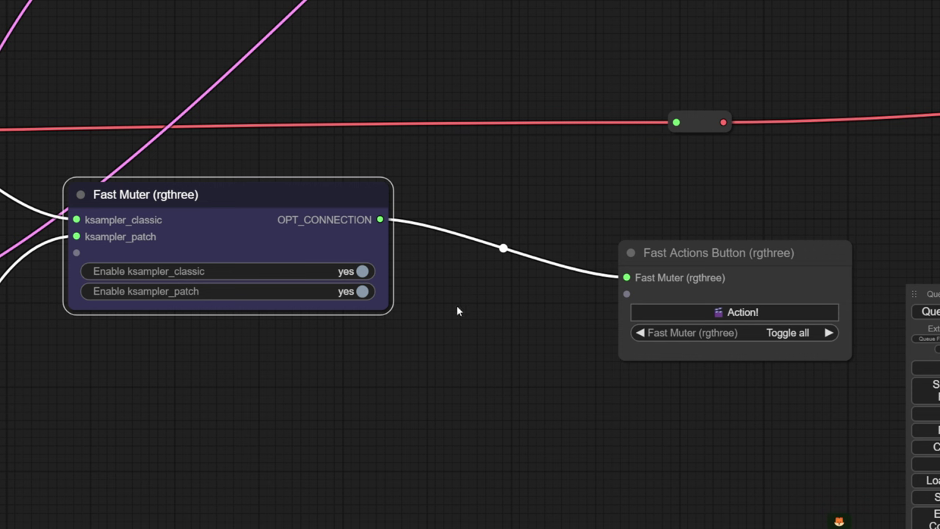
Disable ksampler_patch in the Fast Muter and run the Fast Actions Button repeatedly to test swapping the enabled sampler
{"action": "left_click", "coordinate": [718, 312]}
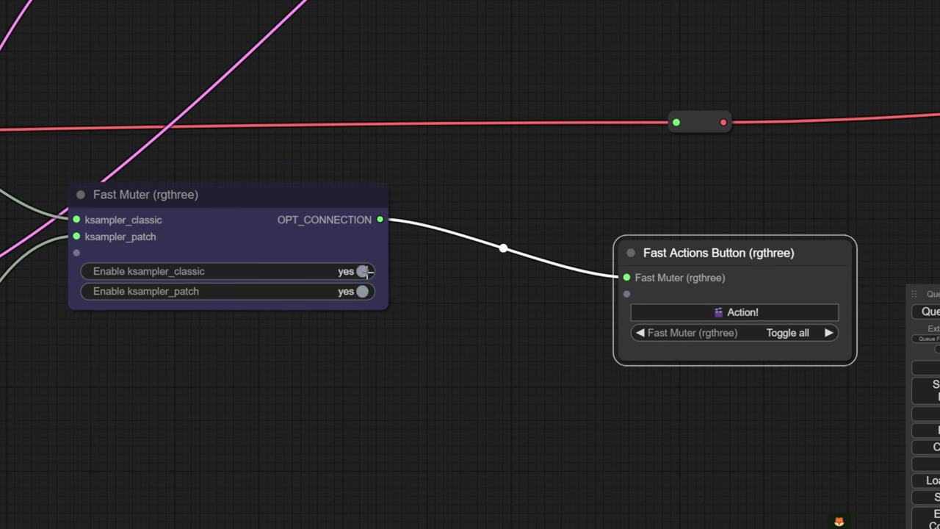
{"action": "left_click", "coordinate": [362, 292]}
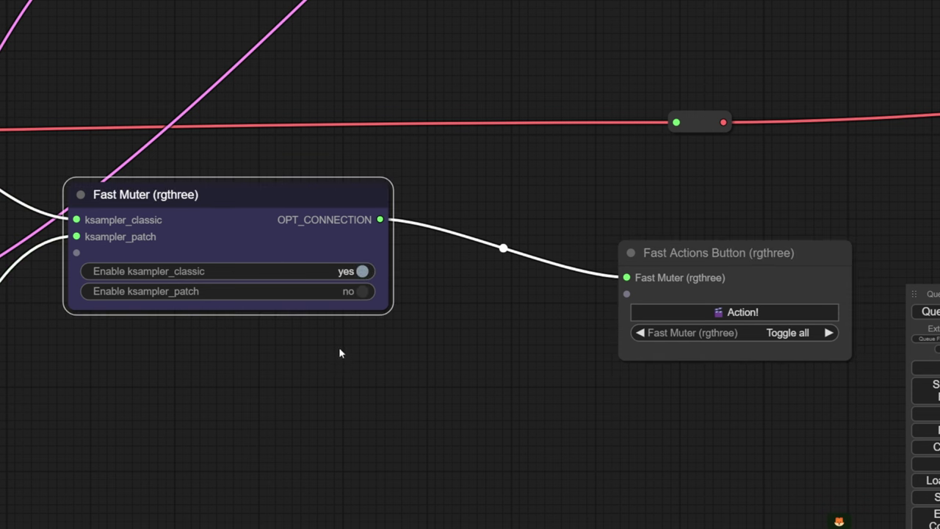
{"action": "left_click", "coordinate": [709, 313]}
{"action": "scroll", "coordinate": [440, 390], "scroll_direction": "down", "scroll_amount": 8}
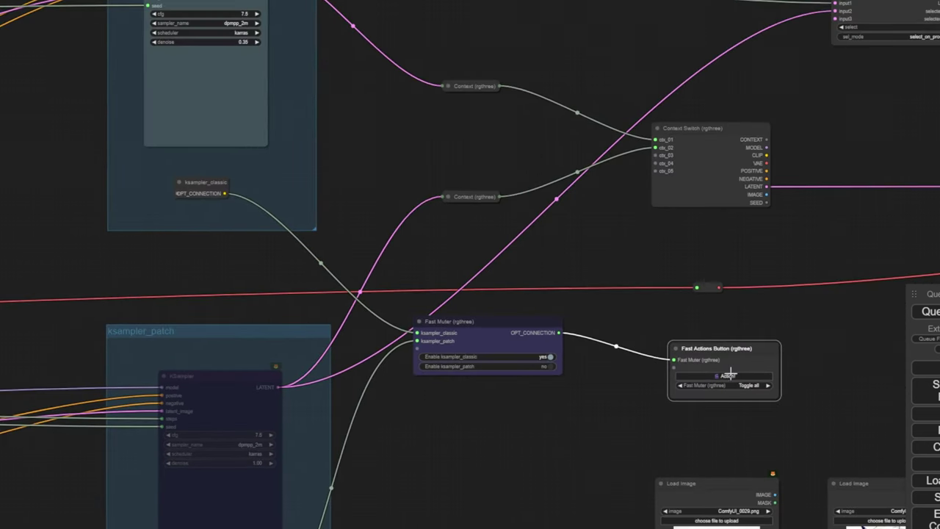
{"action": "left_click", "coordinate": [730, 375]}
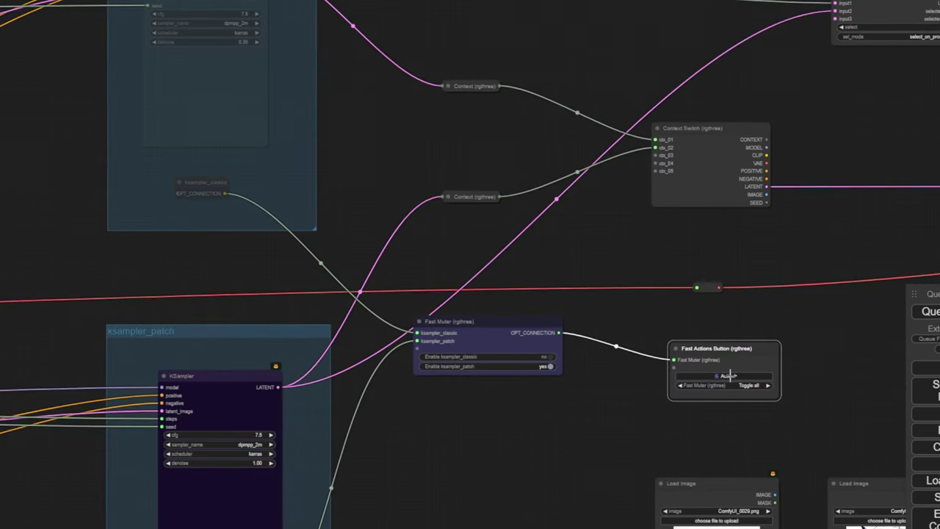
{"action": "left_click", "coordinate": [730, 375]}
Review the Context Switch inputs together with the Fast Muter and Fast Actions Button setup
{"action": "left_click_drag", "start_coordinate": [571, 392], "coordinate": [517, 403]}
{"action": "scroll", "coordinate": [659, 147], "scroll_direction": "up", "scroll_amount": 5}
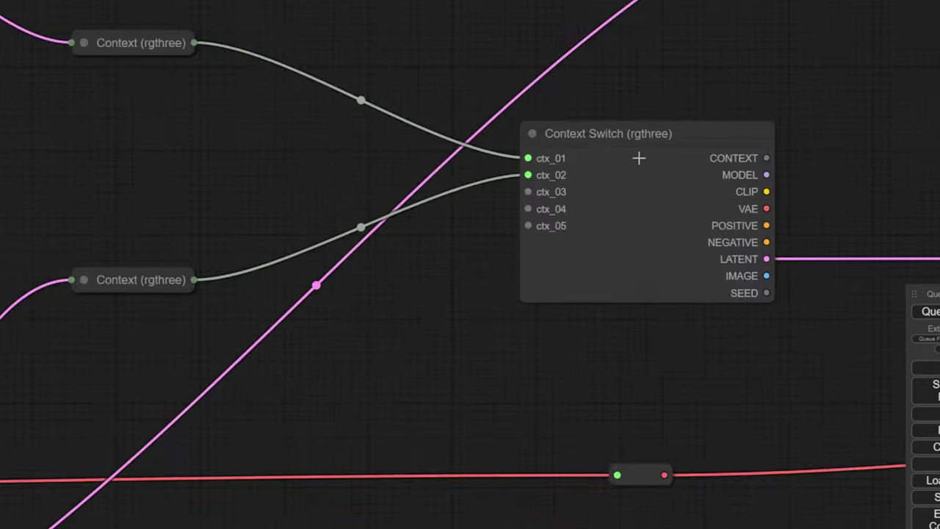
{"action": "left_click", "coordinate": [672, 191]}
{"action": "scroll", "coordinate": [521, 147], "scroll_direction": "down", "scroll_amount": 4}
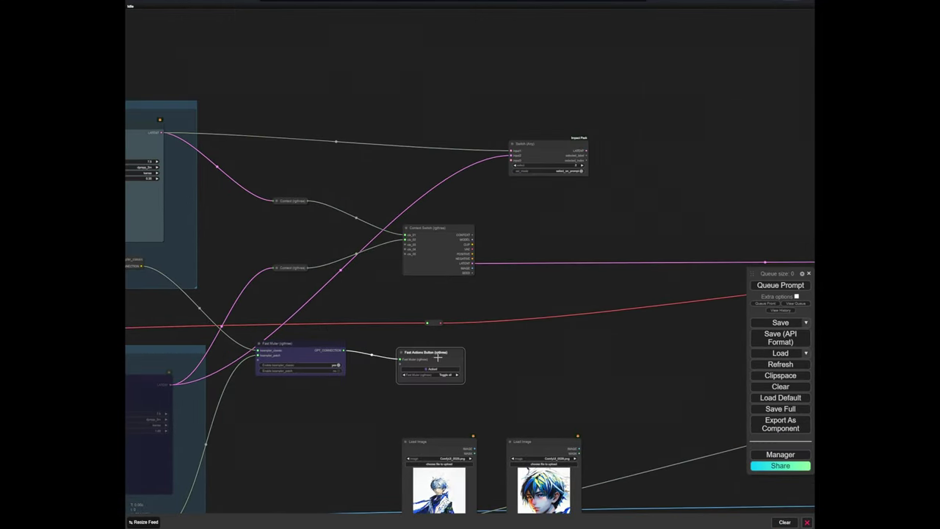
{"action": "scroll", "coordinate": [438, 360], "scroll_direction": "up", "scroll_amount": 9}
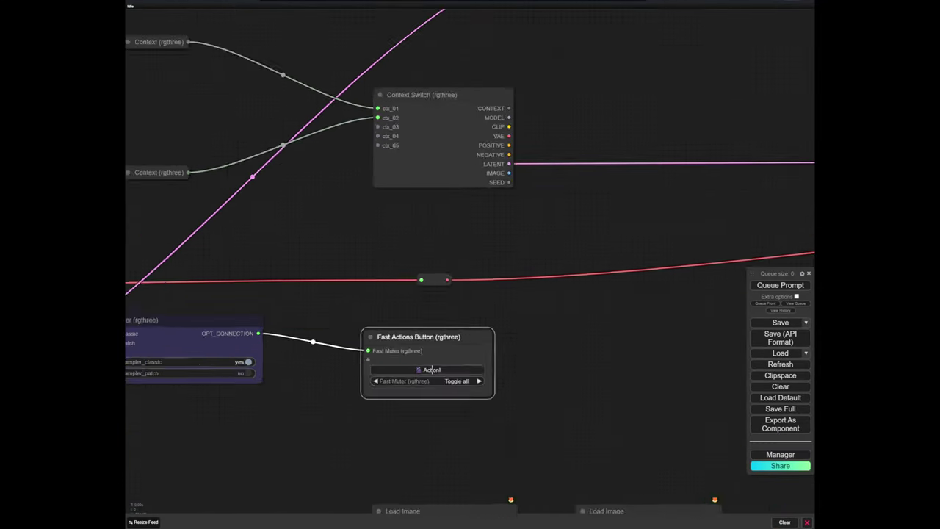
{"action": "scroll", "coordinate": [578, 346], "scroll_direction": "down", "scroll_amount": 4}
{"action": "left_click_drag", "start_coordinate": [578, 346], "coordinate": [469, 328]}
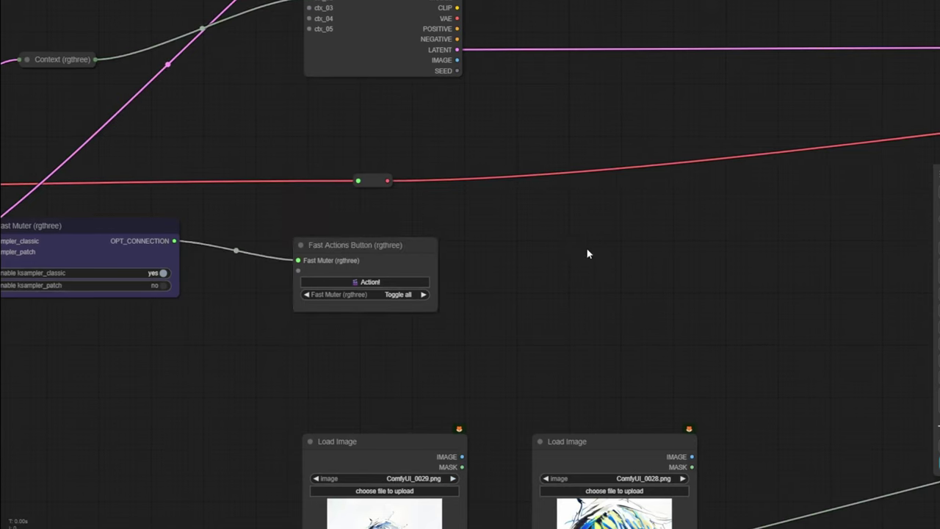
Try a Fast Groups Bypasser (rgthree) node beside the Fast Actions Button, shifting the button slightly away from it
{"action": "double_click", "coordinate": [590, 259]}
{"action": "type", "text": "fast group"}
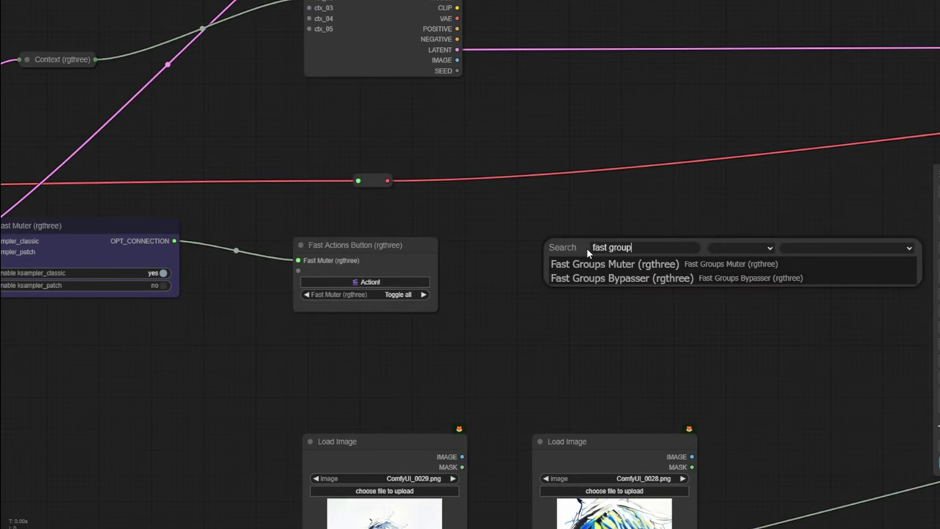
{"action": "left_click", "coordinate": [593, 278]}
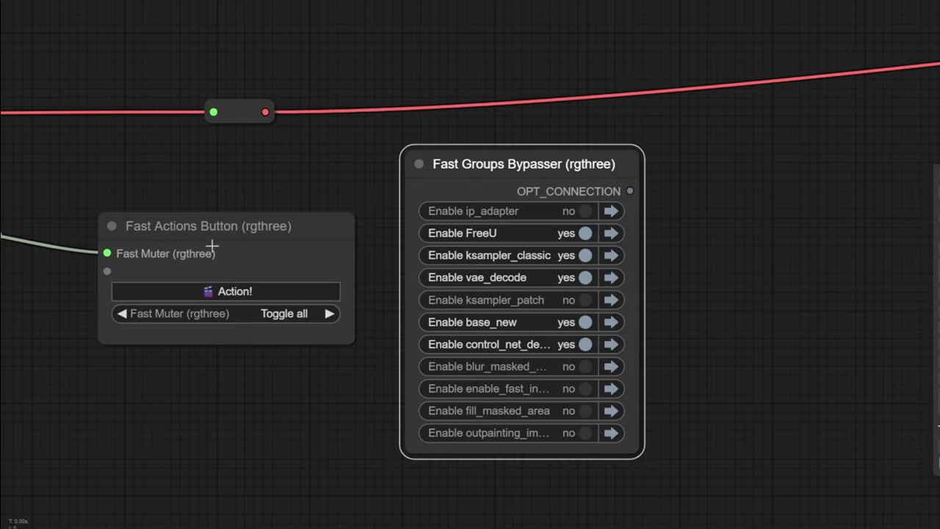
{"action": "left_click_drag", "start_coordinate": [212, 245], "coordinate": [171, 235]}
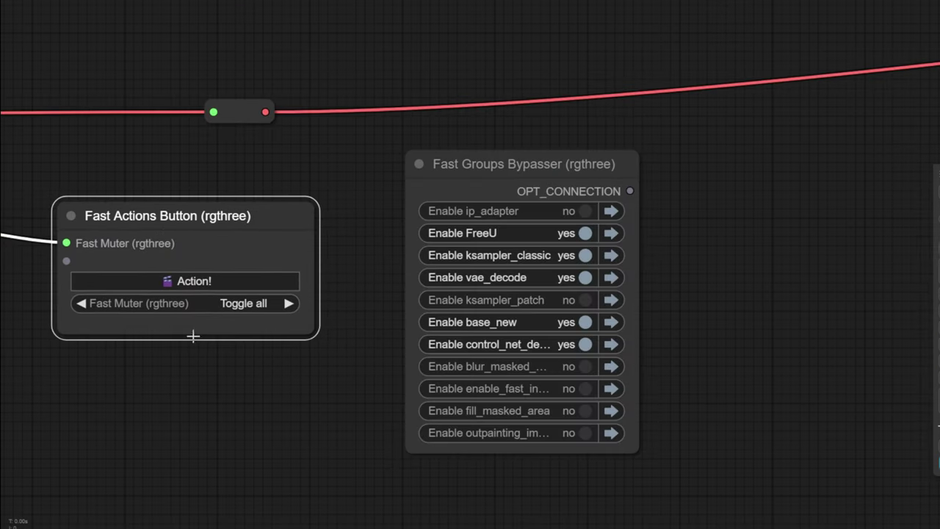
{"action": "scroll", "coordinate": [331, 224], "scroll_direction": "down", "scroll_amount": 5}
{"action": "left_click_drag", "start_coordinate": [202, 171], "coordinate": [394, 202]}
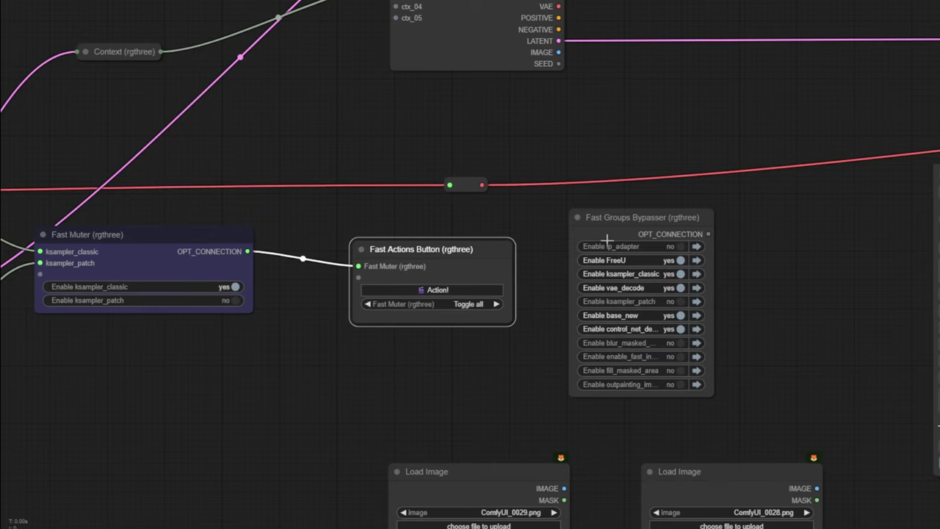
Delete the Fast Groups Bypasser node and return to the sampler groups and their Fast Muter
{"action": "left_click", "coordinate": [637, 223]}
{"action": "scroll", "coordinate": [529, 202], "scroll_direction": "down", "scroll_amount": 5}
{"action": "key", "text": "Delete"}
{"action": "left_click_drag", "start_coordinate": [247, 112], "coordinate": [548, 152]}
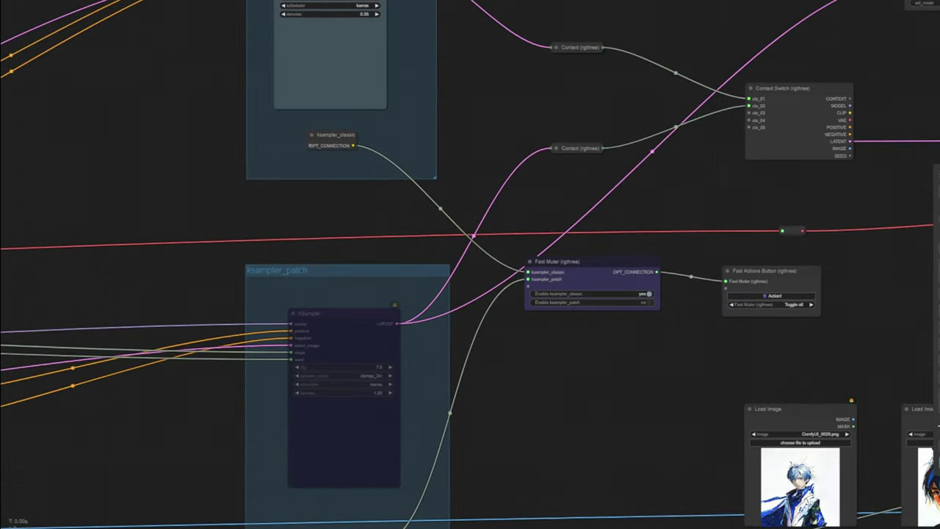
Examine the masked Load Image input and the ksampler_classic KSampler's preview during a test generation
{"action": "scroll", "coordinate": [539, 83], "scroll_direction": "up", "scroll_amount": 2}
{"action": "left_click_drag", "start_coordinate": [500, 89], "coordinate": [449, 88]}
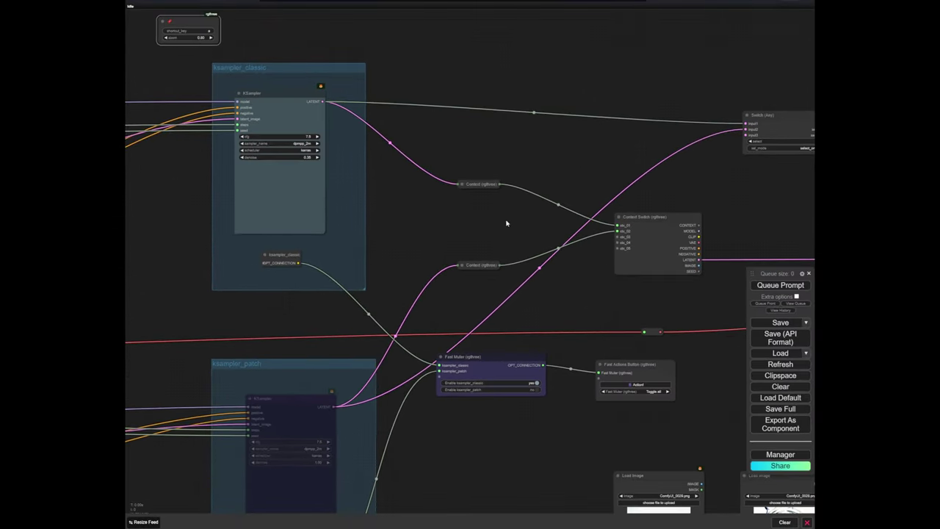
{"action": "left_click_drag", "start_coordinate": [506, 222], "coordinate": [497, 195]}
{"action": "key", "text": "w"}
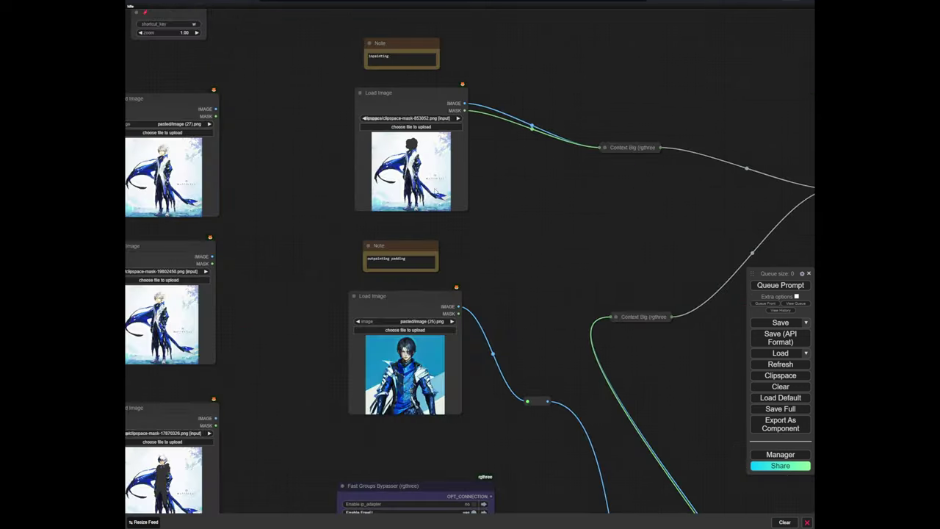
{"action": "key", "text": "e"}
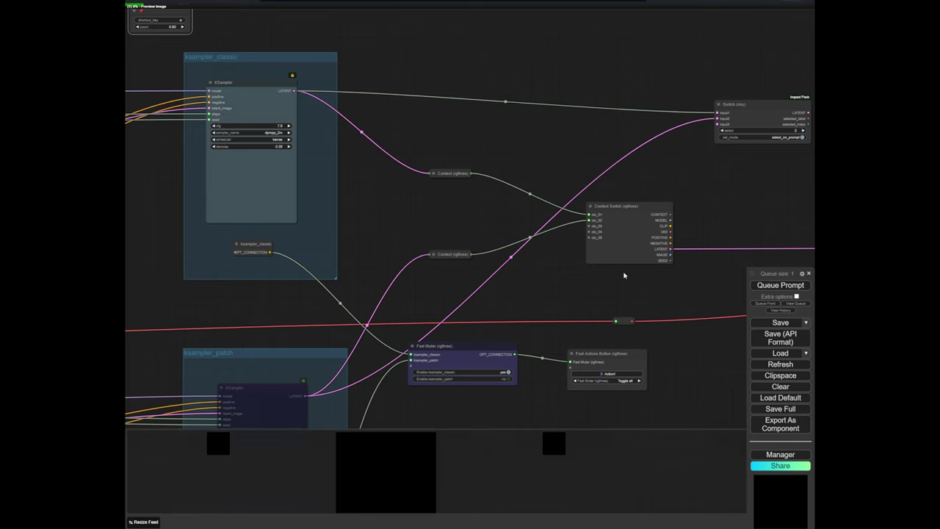
{"action": "key", "text": "w"}
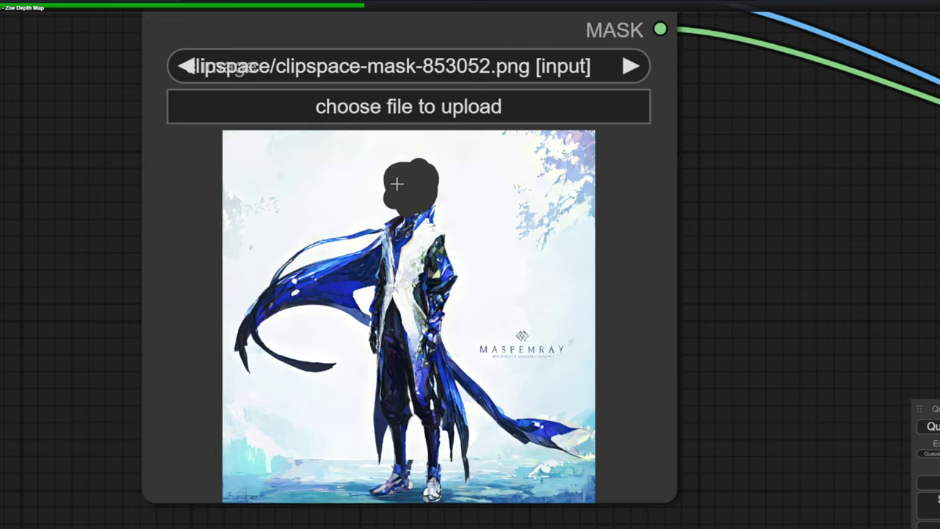
{"action": "scroll", "coordinate": [417, 234], "scroll_direction": "down", "scroll_amount": 6}
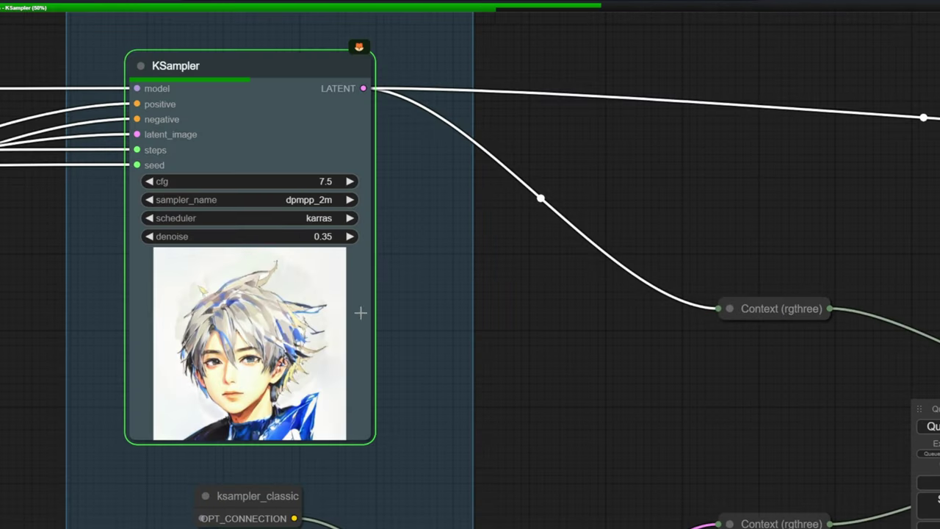
{"action": "left_click_drag", "start_coordinate": [595, 381], "coordinate": [550, 372]}
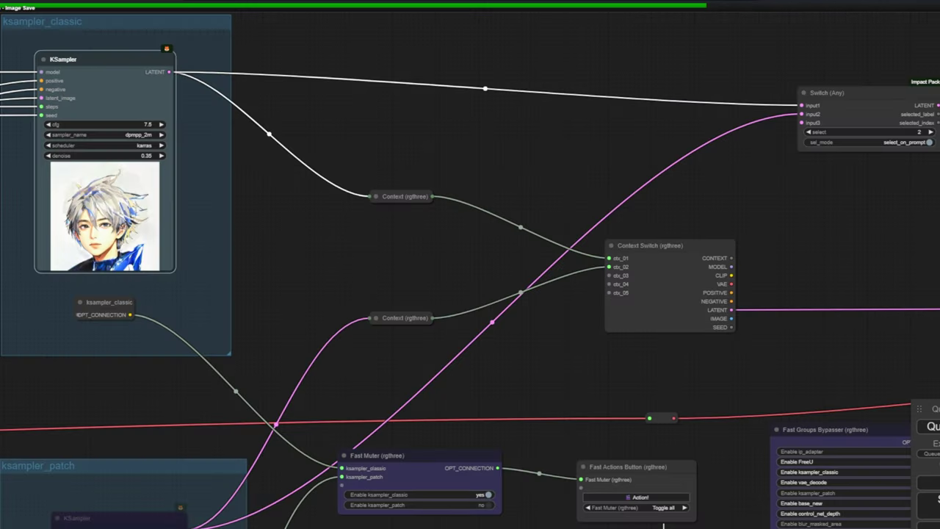
Run the Fast Actions Button to swap the enabled sampler from ksampler_classic to ksampler_patch
{"action": "left_click_drag", "start_coordinate": [122, 445], "coordinate": [192, 317]}
{"action": "scroll", "coordinate": [163, 396], "scroll_direction": "up", "scroll_amount": 3}
{"action": "mouse_move", "coordinate": [197, 421]}
{"action": "left_mouse_down"}
{"action": "mouse_move", "coordinate": [183, 430]}
{"action": "mouse_move", "coordinate": [195, 417]}
{"action": "left_mouse_up"}
{"action": "left_click_drag", "start_coordinate": [532, 467], "coordinate": [403, 528]}
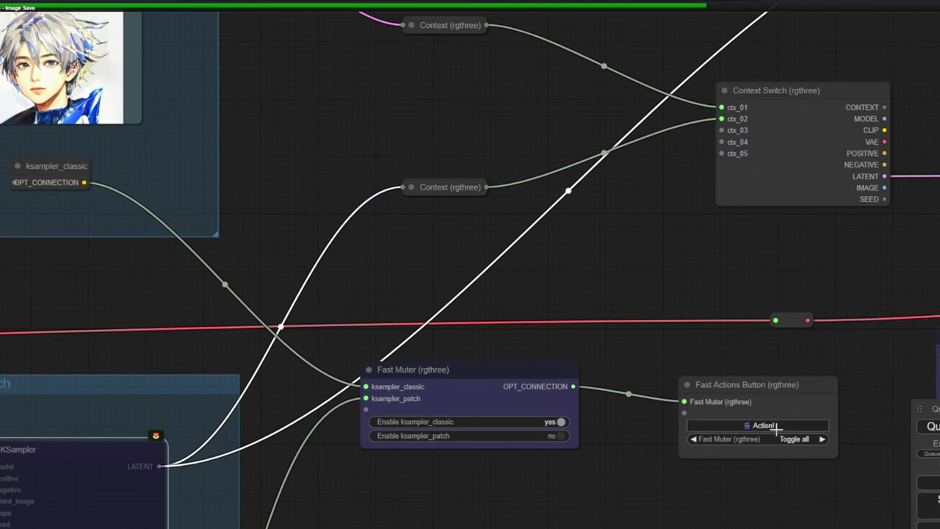
{"action": "left_click", "coordinate": [778, 426]}
Examine the ksampler_patch KSampler's settings, its preview image and the generated output while the prompt runs
{"action": "scroll", "coordinate": [268, 443], "scroll_direction": "down", "scroll_amount": 5}
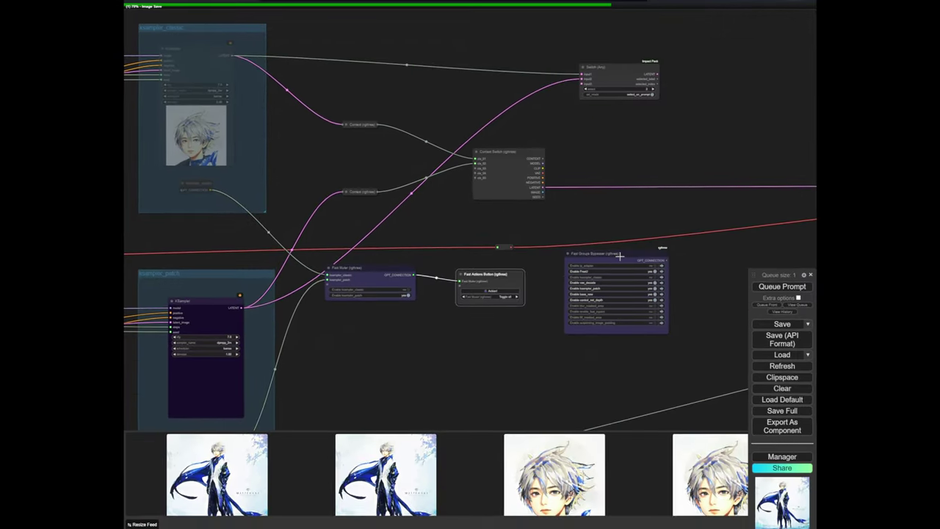
{"action": "left_click_drag", "start_coordinate": [619, 255], "coordinate": [406, 209]}
{"action": "left_click_drag", "start_coordinate": [406, 209], "coordinate": [358, 293]}
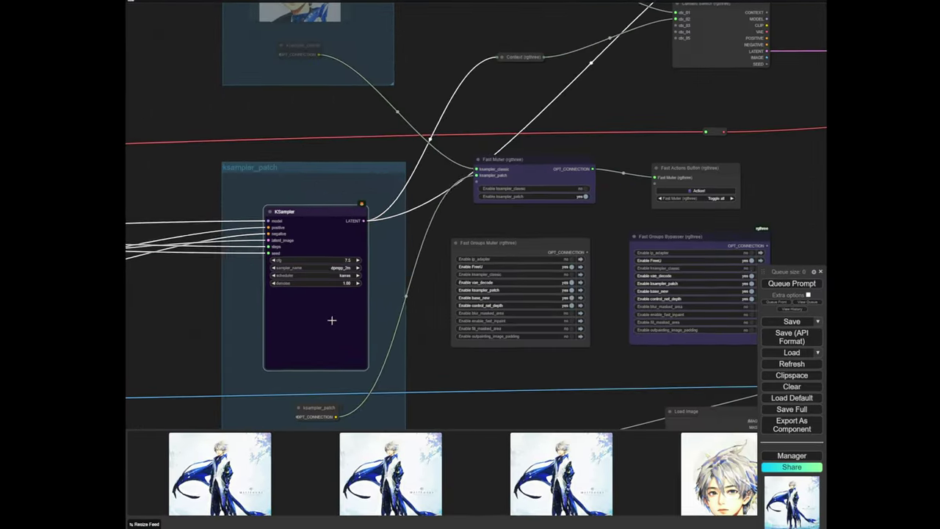
{"action": "scroll", "coordinate": [328, 321], "scroll_direction": "up", "scroll_amount": 3}
{"action": "left_click_drag", "start_coordinate": [328, 321], "coordinate": [323, 360]}
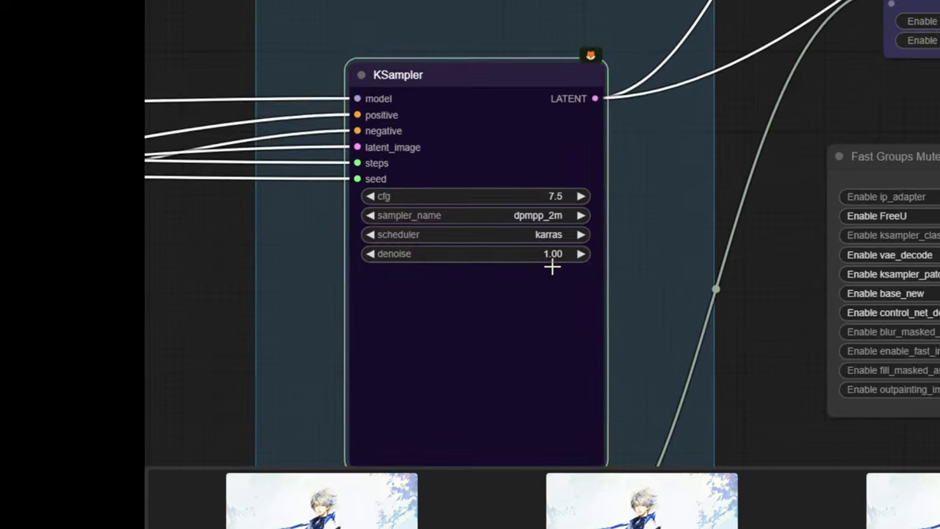
{"action": "left_click_drag", "start_coordinate": [743, 207], "coordinate": [658, 44]}
{"action": "scroll", "coordinate": [658, 44], "scroll_direction": "down", "scroll_amount": 2}
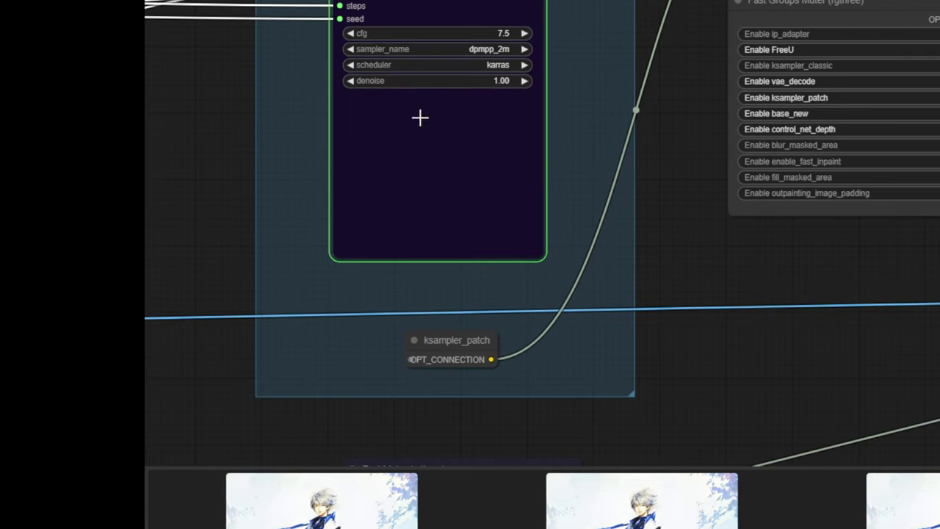
{"action": "scroll", "coordinate": [412, 158], "scroll_direction": "up", "scroll_amount": 3}
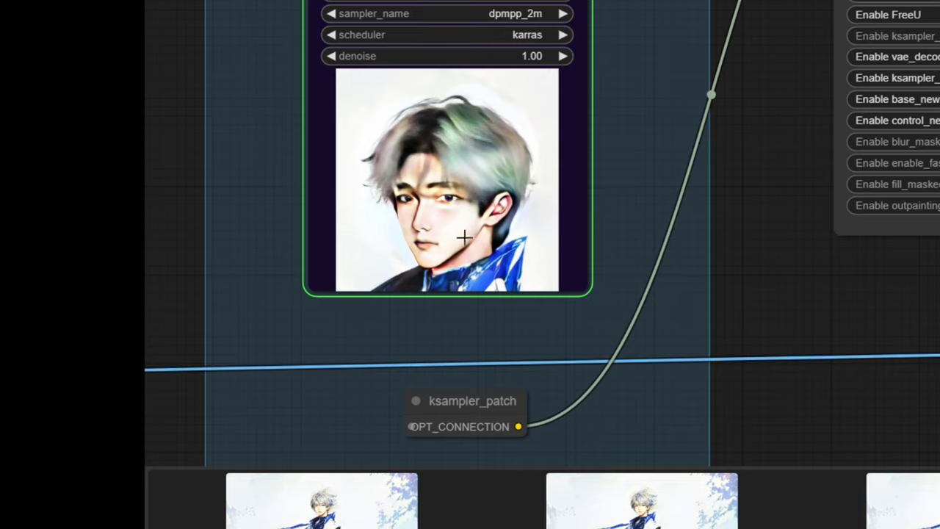
{"action": "scroll", "coordinate": [584, 236], "scroll_direction": "down", "scroll_amount": 1}
{"action": "scroll", "coordinate": [865, 342], "scroll_direction": "down", "scroll_amount": 1}
{"action": "left_click_drag", "start_coordinate": [865, 342], "coordinate": [678, 309]}
{"action": "scroll", "coordinate": [817, 296], "scroll_direction": "down", "scroll_amount": 2}
{"action": "left_click_drag", "start_coordinate": [684, 4], "coordinate": [659, 73]}
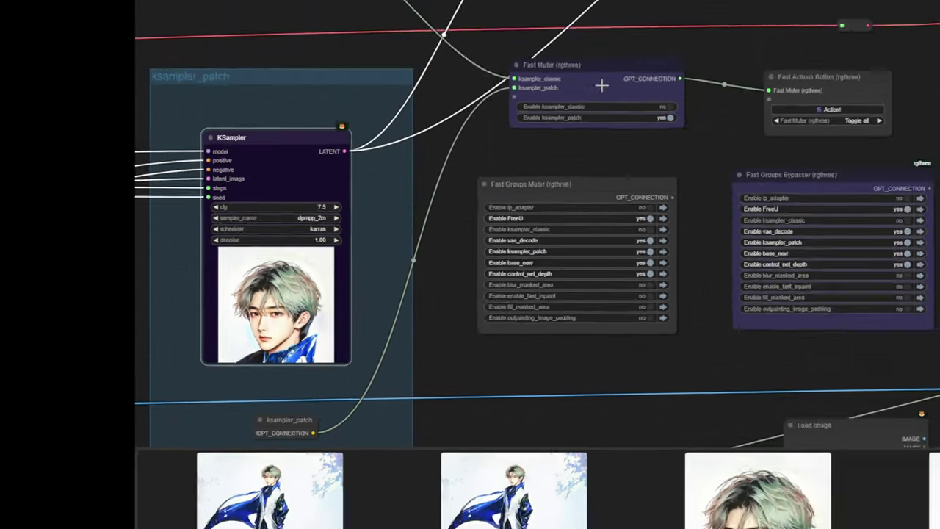
Review how the Fast Muter and the Context Switch (rgthree) handle the two sampler branches
{"action": "left_click", "coordinate": [601, 85]}
{"action": "scroll", "coordinate": [546, 117], "scroll_direction": "down", "scroll_amount": 2}
{"action": "left_click_drag", "start_coordinate": [546, 117], "coordinate": [502, 234]}
{"action": "left_click", "coordinate": [561, 159]}
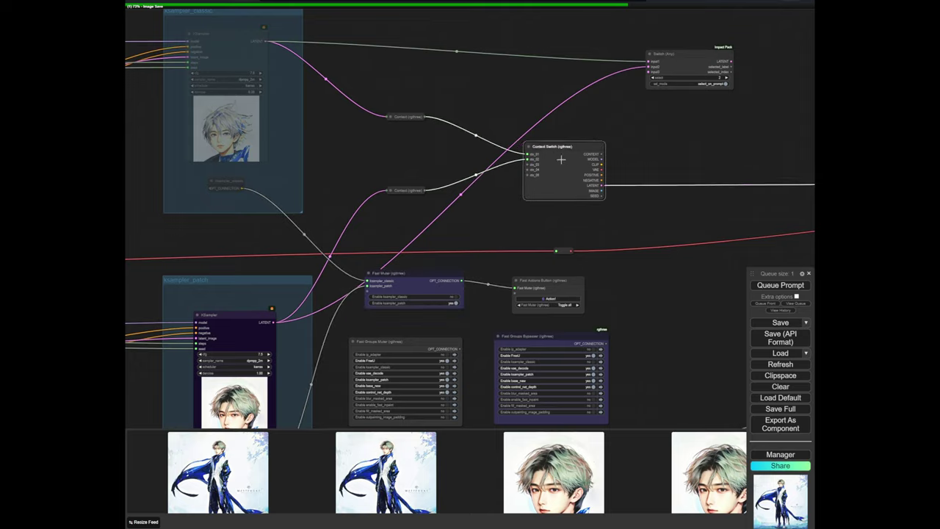
{"action": "left_click_drag", "start_coordinate": [561, 159], "coordinate": [547, 165]}
{"action": "scroll", "coordinate": [546, 165], "scroll_direction": "down", "scroll_amount": 1}
Compare the Switch (Any) node's inputs and select setting with the inputs and outputs of the Context Switch
{"action": "left_click_drag", "start_coordinate": [677, 68], "coordinate": [523, 88]}
{"action": "scroll", "coordinate": [515, 90], "scroll_direction": "up", "scroll_amount": 3}
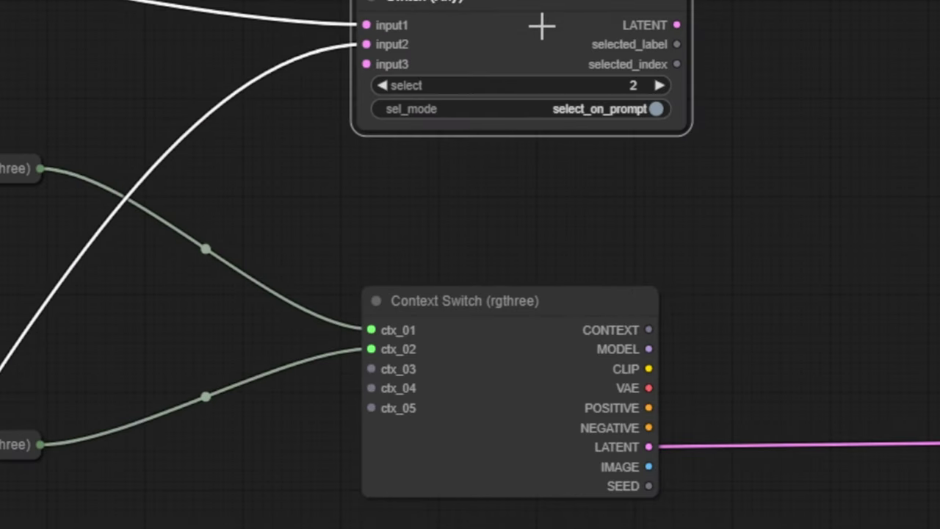
{"action": "left_click_drag", "start_coordinate": [541, 27], "coordinate": [487, 80]}
{"action": "scroll", "coordinate": [245, 70], "scroll_direction": "down", "scroll_amount": 3}
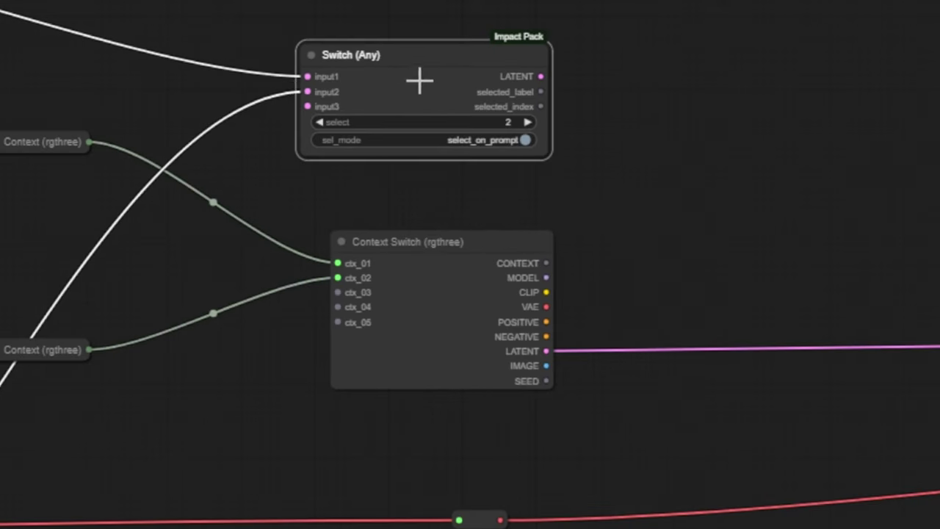
{"action": "scroll", "coordinate": [396, 45], "scroll_direction": "up", "scroll_amount": 3}
{"action": "mouse_move", "coordinate": [419, 80]}
{"action": "left_mouse_down"}
{"action": "mouse_move", "coordinate": [433, 67]}
{"action": "mouse_move", "coordinate": [424, 83]}
{"action": "left_mouse_up"}
{"action": "scroll", "coordinate": [424, 83], "scroll_direction": "down", "scroll_amount": 1}
{"action": "left_click_drag", "start_coordinate": [456, 338], "coordinate": [460, 359]}
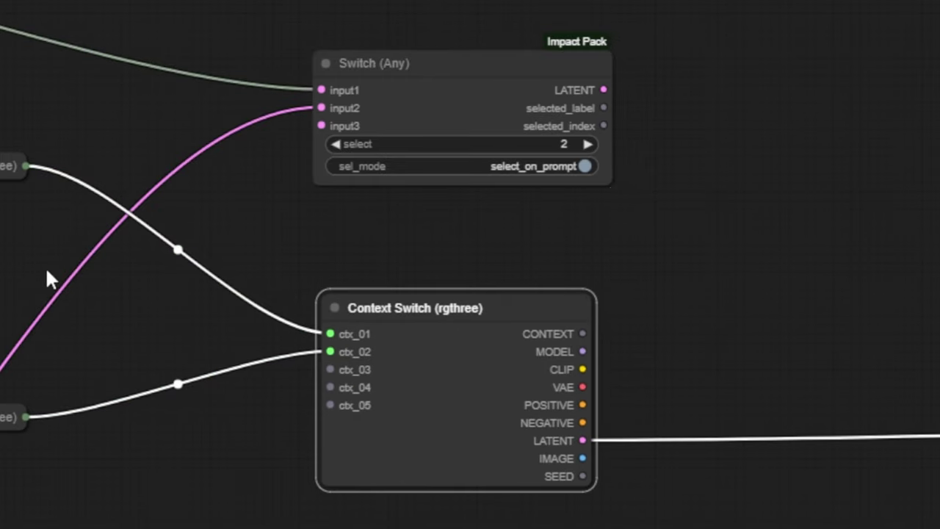
{"action": "left_click", "coordinate": [478, 75]}
{"action": "left_click_drag", "start_coordinate": [489, 115], "coordinate": [458, 120]}
{"action": "scroll", "coordinate": [360, 137], "scroll_direction": "down", "scroll_amount": 1}
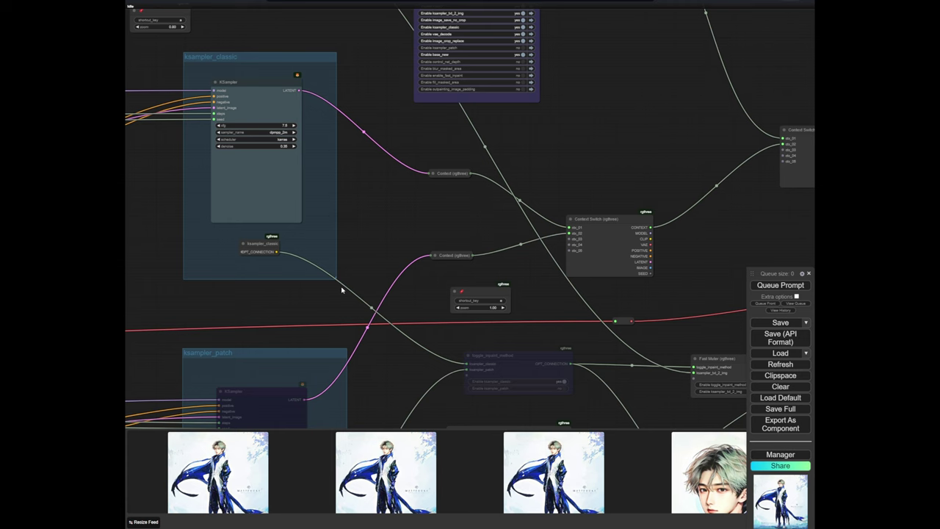
Examine the Fast Muter linking toggle_inpaint_method with ksampler_txt_2_img, together with the two toggle action buttons
{"action": "scroll", "coordinate": [341, 290], "scroll_direction": "down", "scroll_amount": 3}
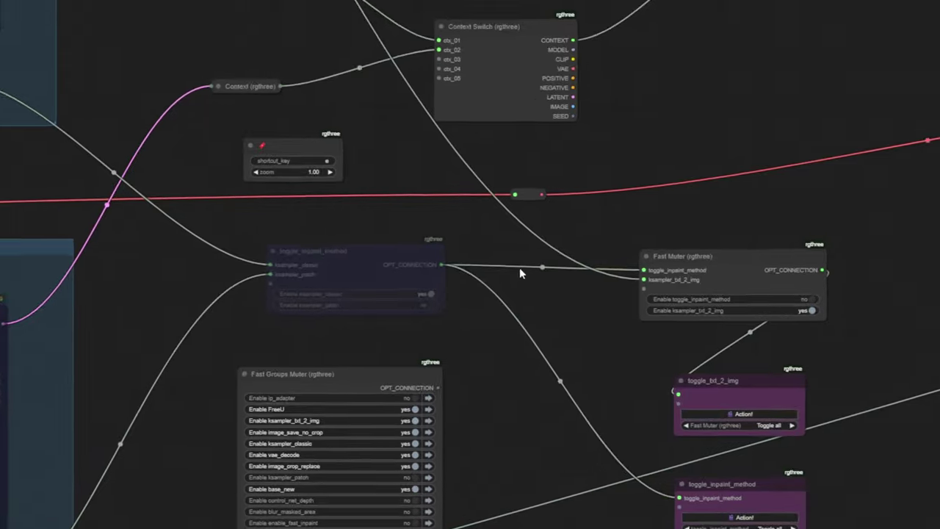
{"action": "left_click_drag", "start_coordinate": [520, 269], "coordinate": [414, 188]}
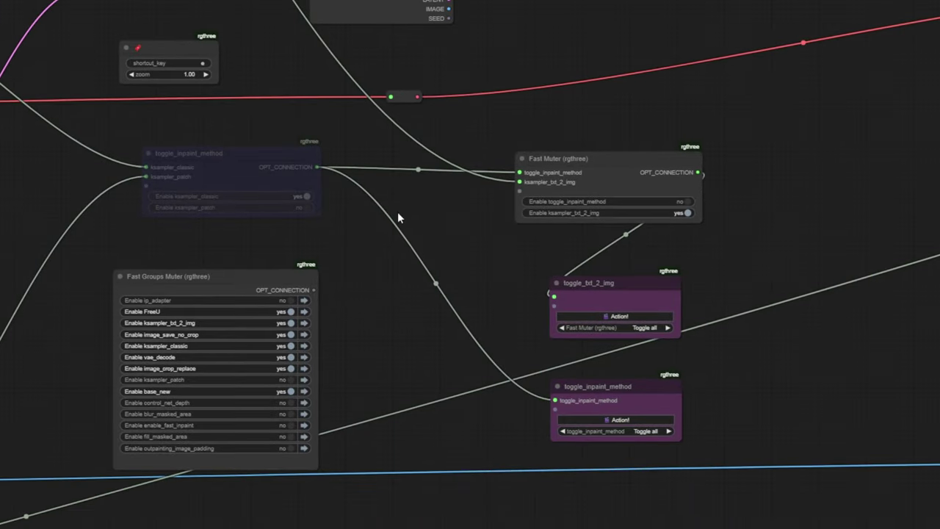
{"action": "scroll", "coordinate": [534, 231], "scroll_direction": "up", "scroll_amount": 4}
{"action": "left_click_drag", "start_coordinate": [599, 155], "coordinate": [588, 158]}
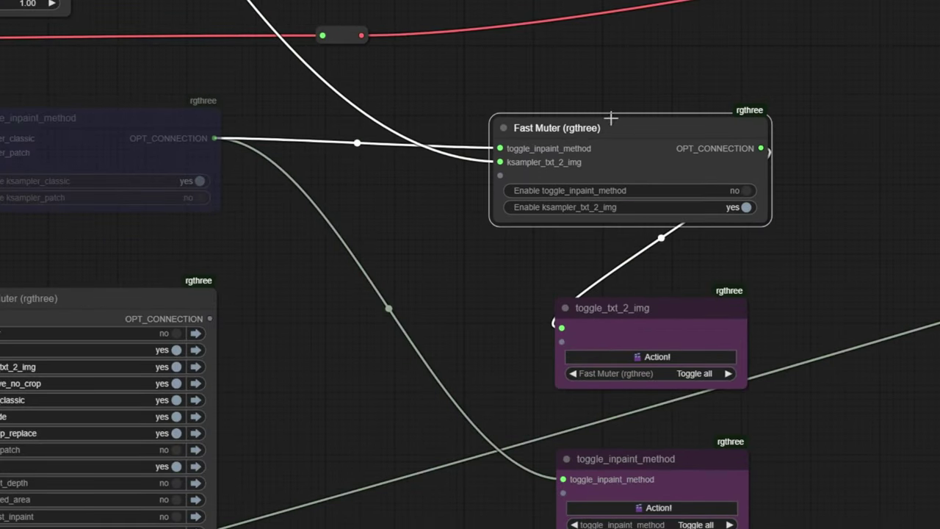
{"action": "mouse_move", "coordinate": [221, 98]}
{"action": "left_mouse_down"}
{"action": "mouse_move", "coordinate": [231, 94]}
{"action": "mouse_move", "coordinate": [222, 96]}
{"action": "left_mouse_up"}
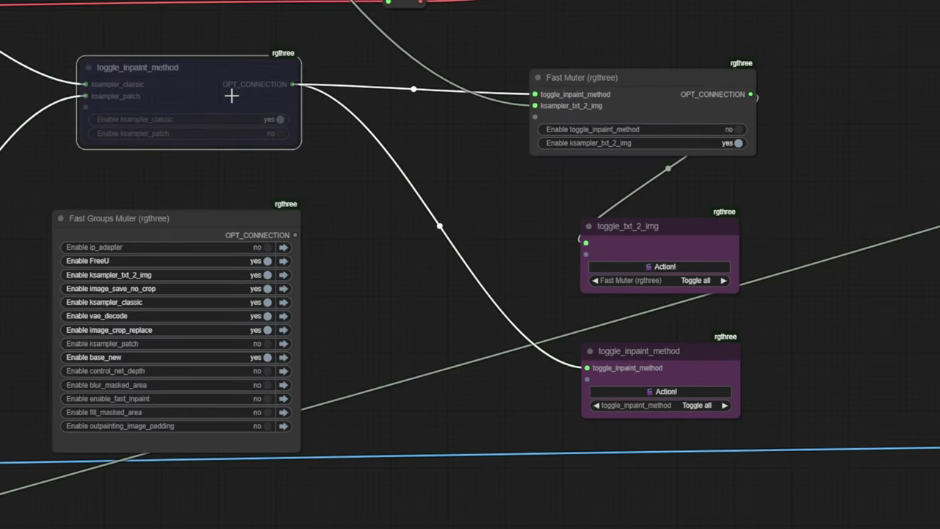
{"action": "scroll", "coordinate": [584, 88], "scroll_direction": "up", "scroll_amount": 3}
{"action": "left_click_drag", "start_coordinate": [318, 133], "coordinate": [428, 151]}
{"action": "left_click_drag", "start_coordinate": [724, 111], "coordinate": [702, 106]}
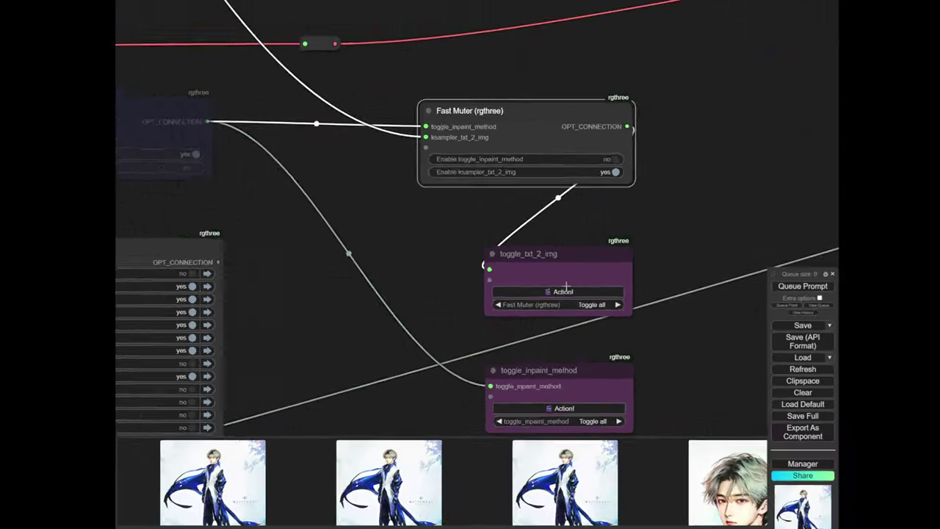
Move the toggle_txt_2_img button beside the sampler groups, between ksampler_txt_2_img and ksampler_classic
{"action": "scroll", "coordinate": [699, 295], "scroll_direction": "down", "scroll_amount": 11}
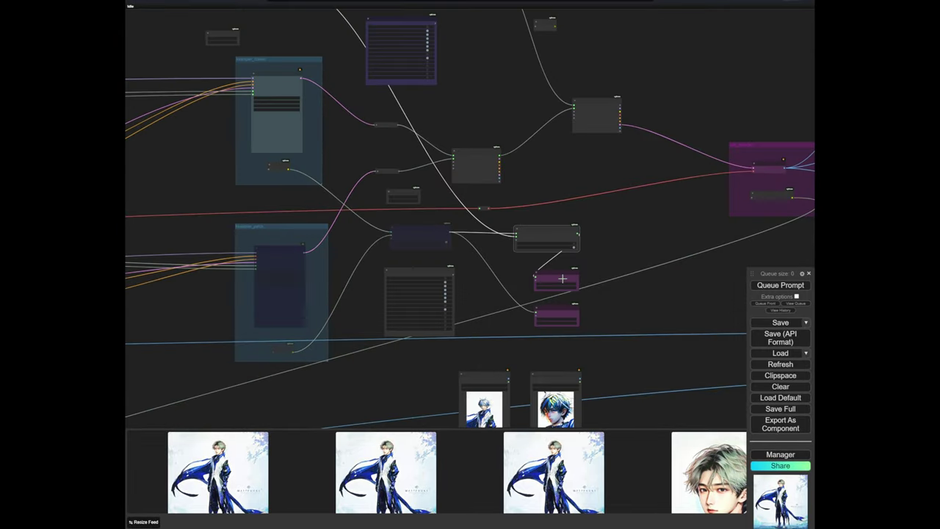
{"action": "left_click_drag", "start_coordinate": [388, 73], "coordinate": [551, 231]}
{"action": "scroll", "coordinate": [433, 132], "scroll_direction": "up", "scroll_amount": 4}
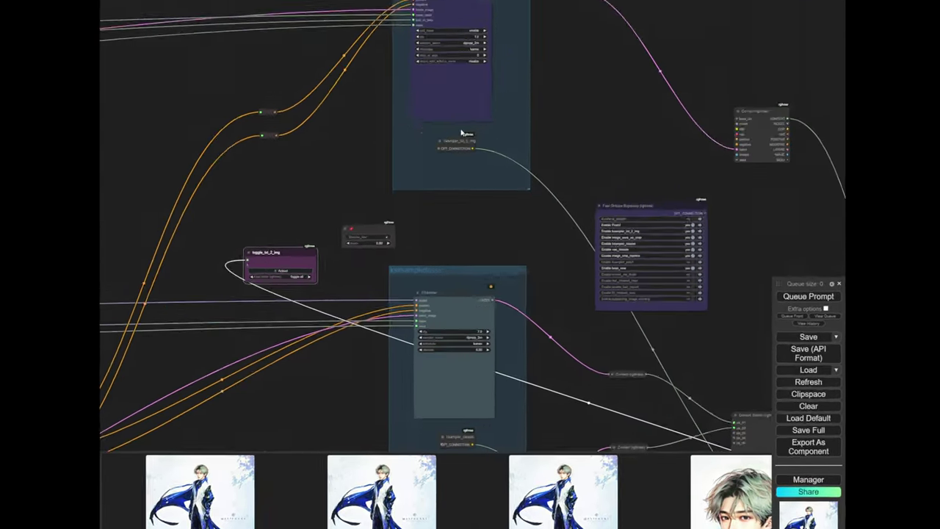
{"action": "left_click_drag", "start_coordinate": [462, 135], "coordinate": [460, 227]}
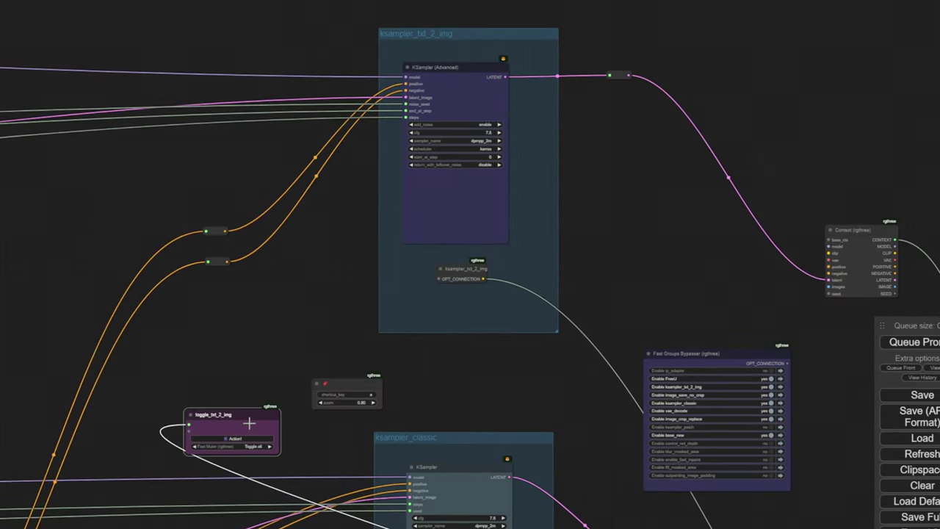
{"action": "left_click_drag", "start_coordinate": [249, 424], "coordinate": [239, 388]}
Run toggle_txt_2_img to disable the ksampler_txt_2_img sampler in favour of inpainting, and queue the prompt
{"action": "left_click", "coordinate": [229, 402]}
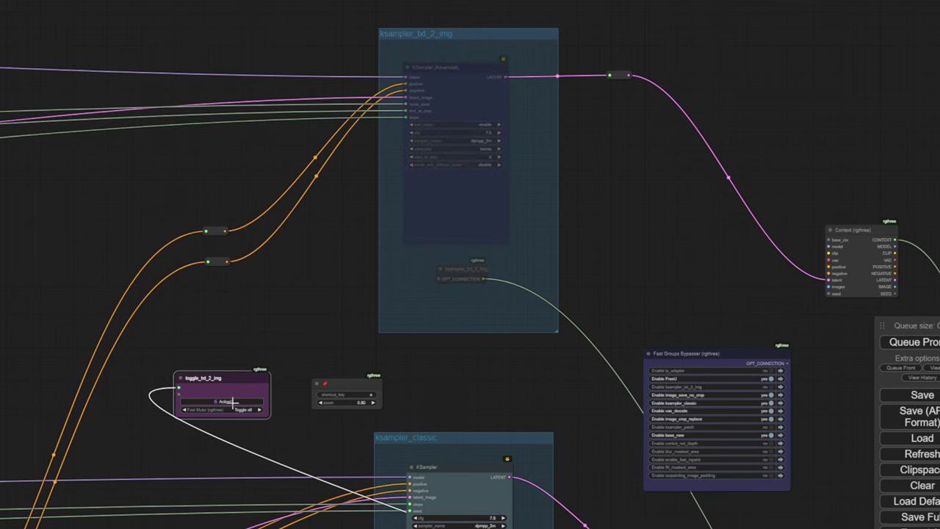
{"action": "left_click_drag", "start_coordinate": [310, 266], "coordinate": [308, 188]}
{"action": "left_click_drag", "start_coordinate": [582, 243], "coordinate": [346, 122]}
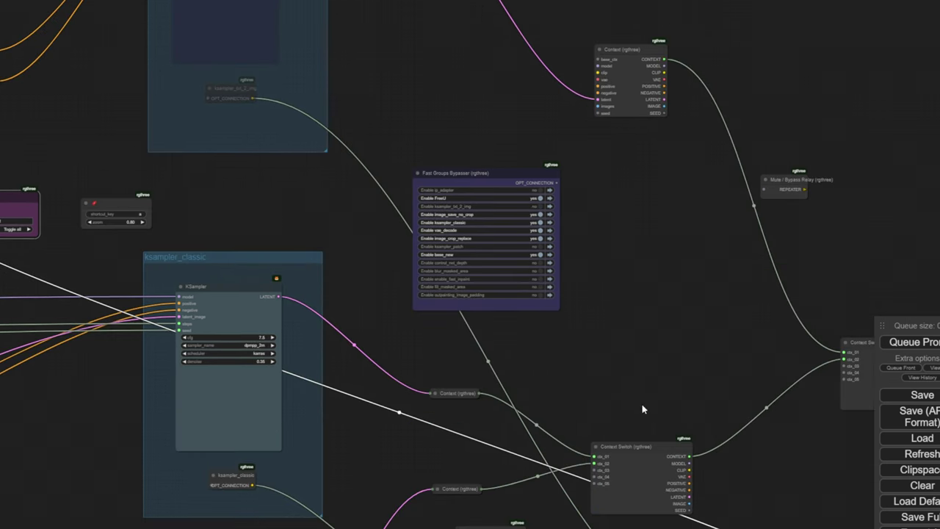
{"action": "left_click_drag", "start_coordinate": [629, 381], "coordinate": [710, 386]}
{"action": "left_click", "coordinate": [104, 217]}
{"action": "left_click_drag", "start_coordinate": [492, 358], "coordinate": [404, 294]}
{"action": "scroll", "coordinate": [404, 294], "scroll_direction": "down", "scroll_amount": 1}
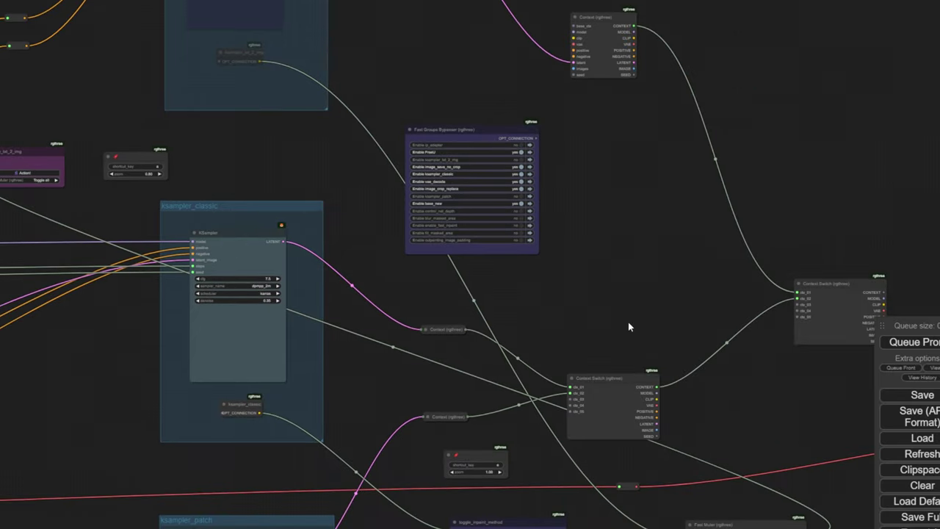
{"action": "left_click", "coordinate": [908, 344]}
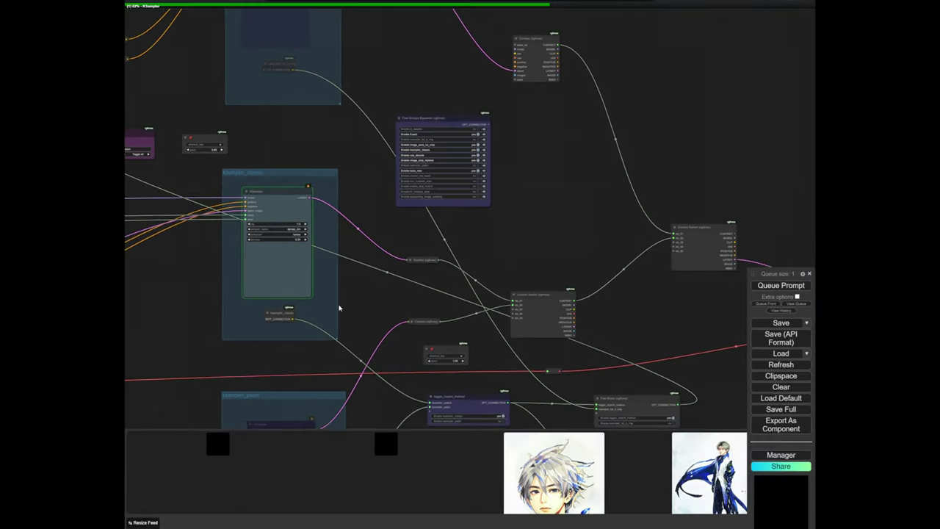
Check the ksampler_classic preview, open the queue list and cancel the running prompt
{"action": "left_click_drag", "start_coordinate": [224, 256], "coordinate": [334, 291]}
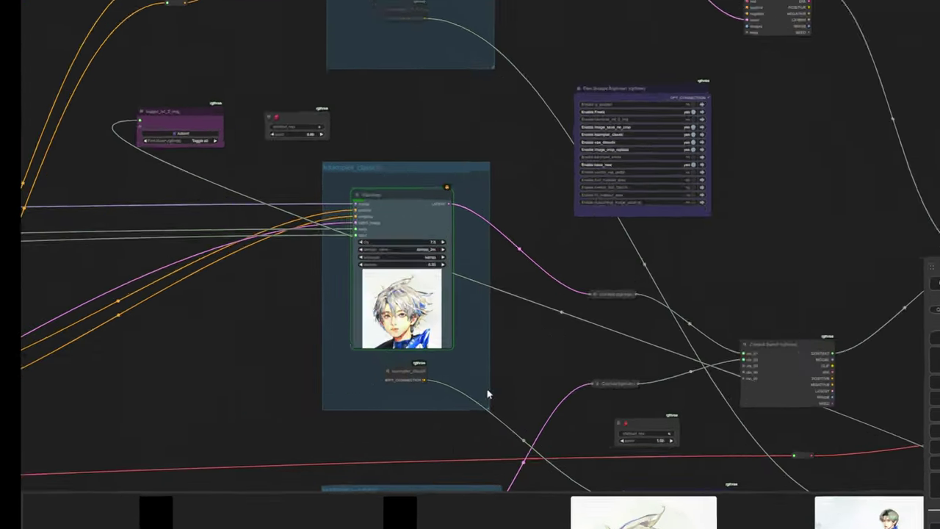
{"action": "left_click", "coordinate": [796, 303]}
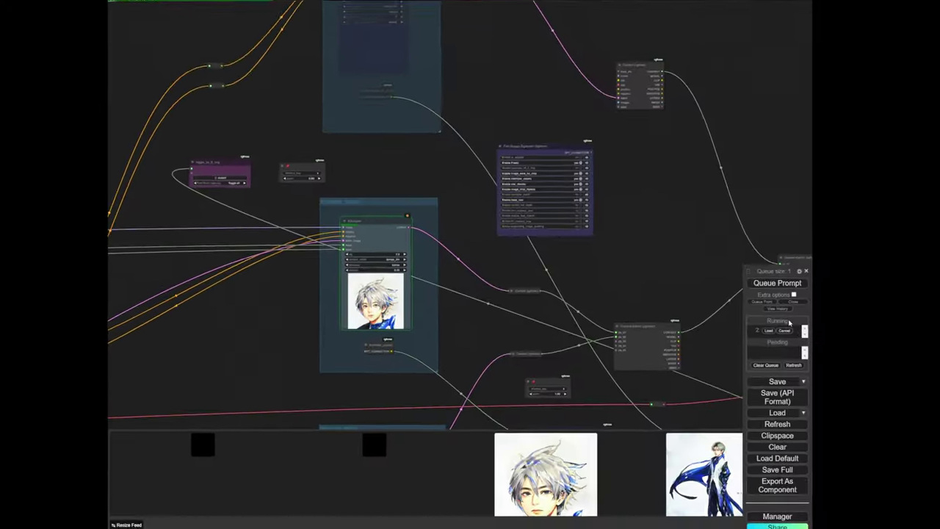
{"action": "left_click", "coordinate": [784, 331]}
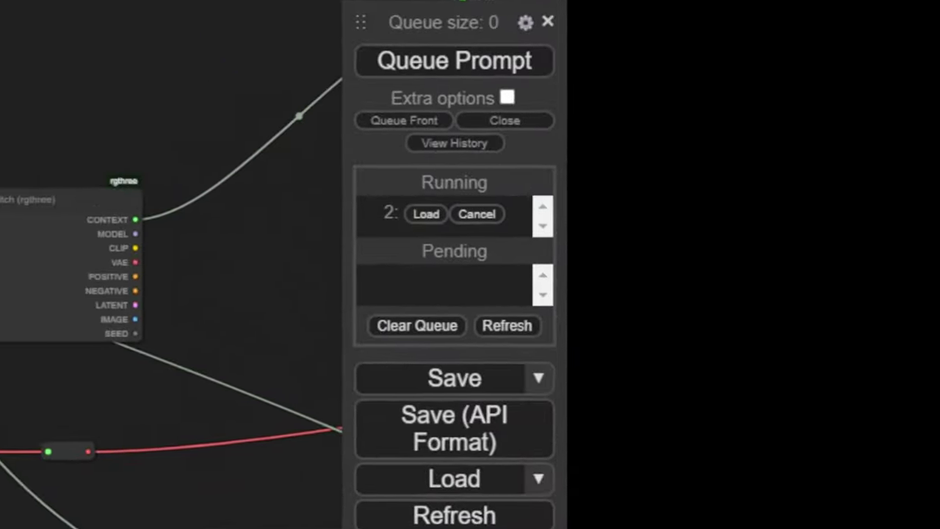
Run toggle_txt_2_img again to enable the ksampler_txt_2_img group and bring its KSampler (Advanced) into view
{"action": "left_click_drag", "start_coordinate": [533, 319], "coordinate": [478, 297]}
{"action": "scroll", "coordinate": [485, 264], "scroll_direction": "down", "scroll_amount": 5}
{"action": "scroll", "coordinate": [288, 193], "scroll_direction": "up", "scroll_amount": 9}
{"action": "left_click", "coordinate": [318, 218]}
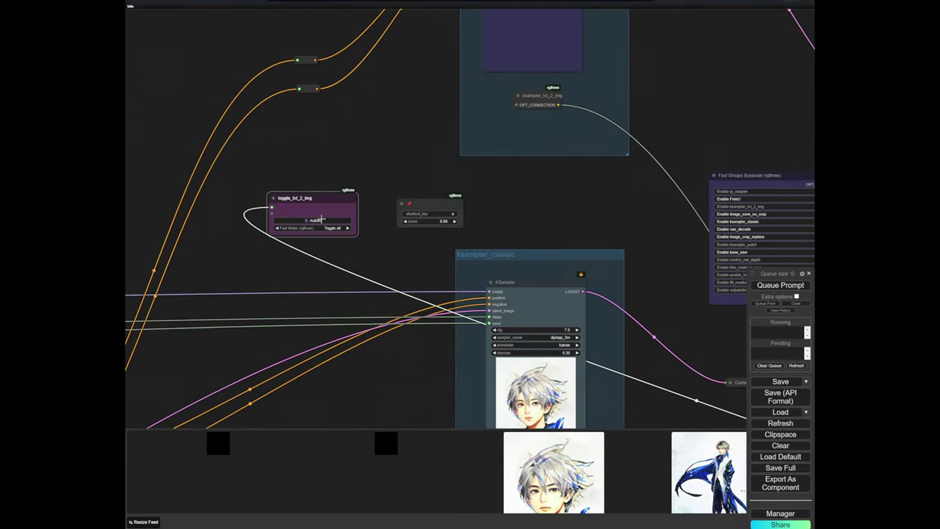
{"action": "left_click_drag", "start_coordinate": [452, 211], "coordinate": [367, 352]}
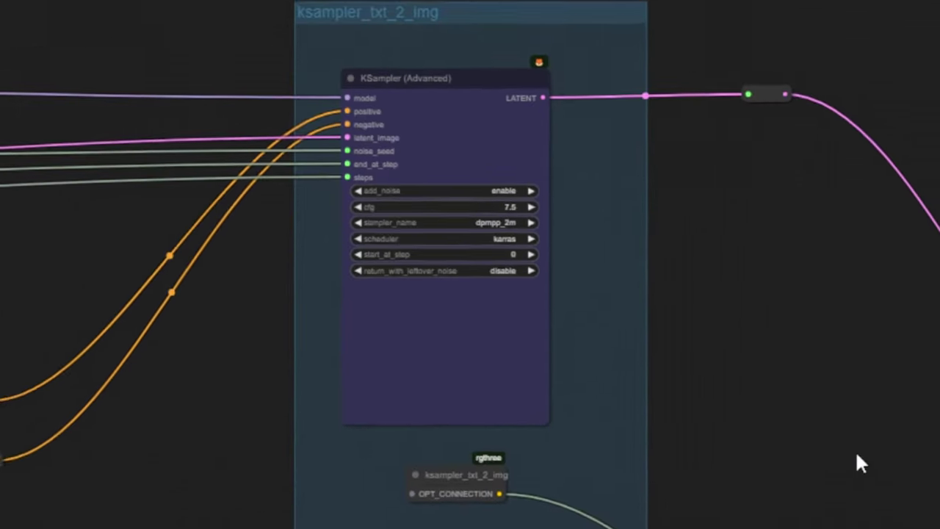
Queue the prompt and follow the run through the ksampler_txt_2_img and ksampler_classic sampler groups
{"action": "left_click", "coordinate": [780, 285]}
{"action": "left_click_drag", "start_coordinate": [429, 160], "coordinate": [289, 121]}
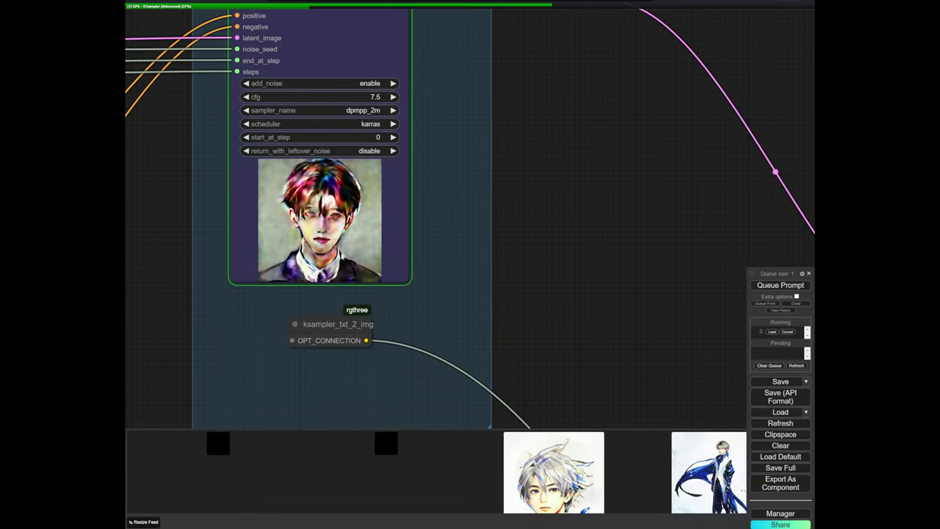
{"action": "scroll", "coordinate": [362, 229], "scroll_direction": "down", "scroll_amount": 11}
{"action": "left_click_drag", "start_coordinate": [437, 257], "coordinate": [406, 120]}
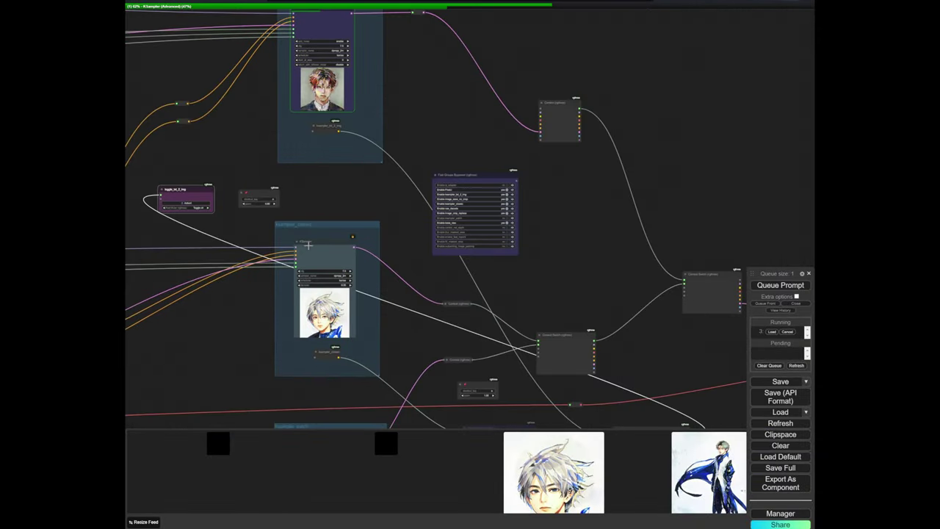
{"action": "left_click_drag", "start_coordinate": [384, 349], "coordinate": [365, 218]}
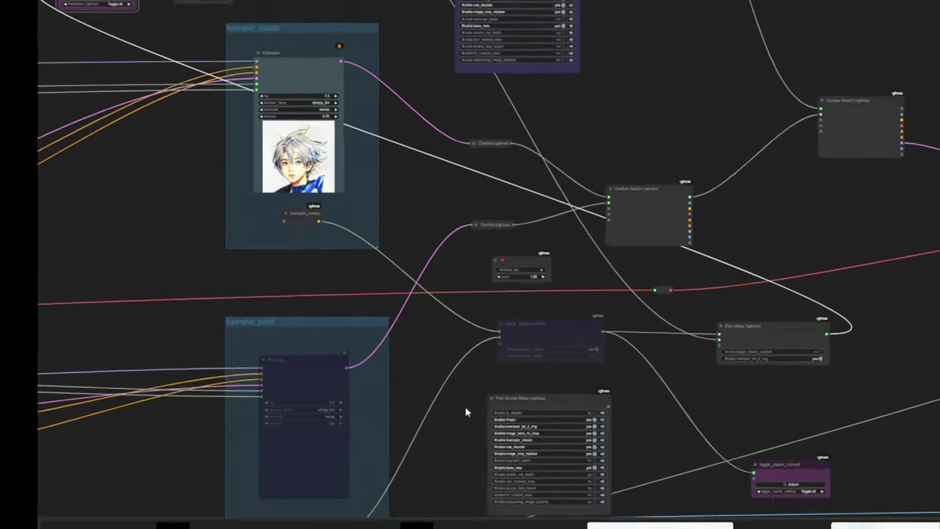
{"action": "left_click_drag", "start_coordinate": [568, 99], "coordinate": [567, 284]}
{"action": "scroll", "coordinate": [547, 280], "scroll_direction": "down", "scroll_amount": 3}
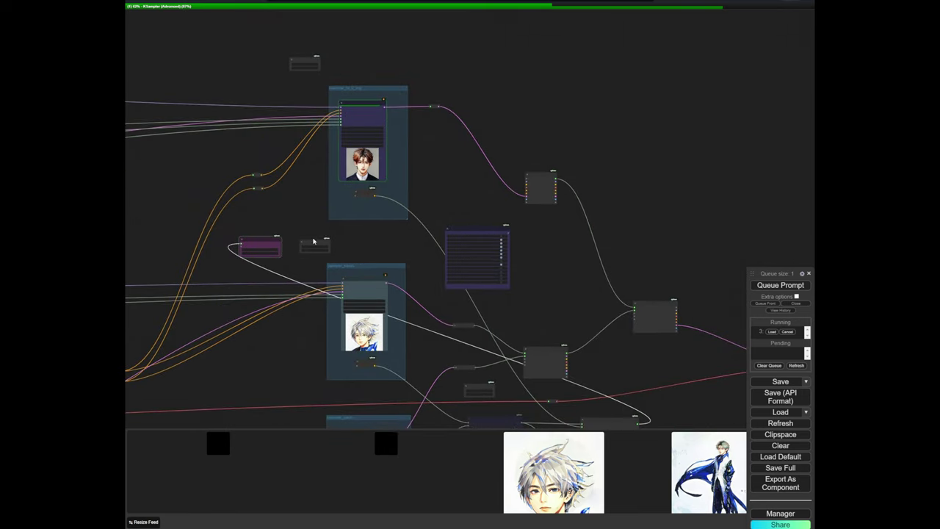
{"action": "scroll", "coordinate": [561, 284], "scroll_direction": "down", "scroll_amount": 2}
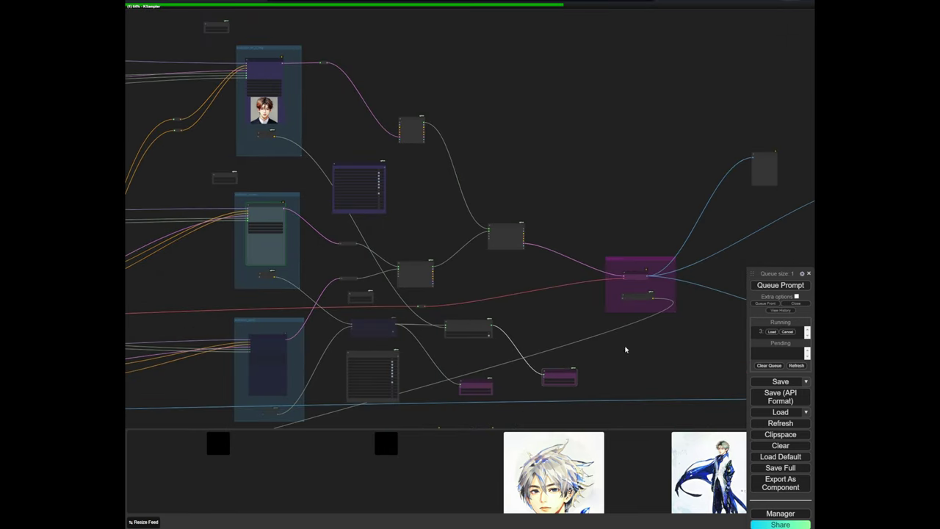
Go to the final compositing group and select its Image Save node while the queued run finishes
{"action": "scroll", "coordinate": [625, 350], "scroll_direction": "down", "scroll_amount": 2}
{"action": "left_click_drag", "start_coordinate": [689, 353], "coordinate": [315, 197]}
{"action": "scroll", "coordinate": [531, 194], "scroll_direction": "up", "scroll_amount": 4}
{"action": "left_click_drag", "start_coordinate": [414, 287], "coordinate": [237, 151]}
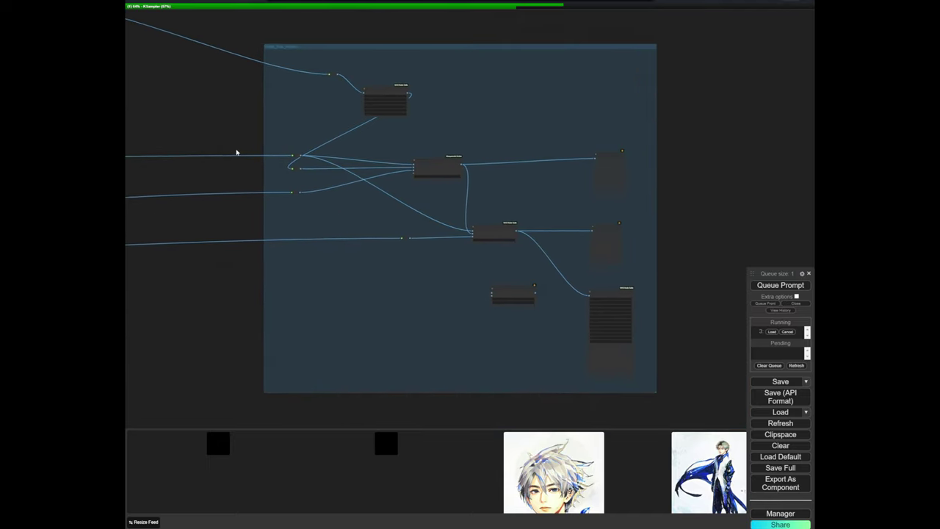
{"action": "scroll", "coordinate": [346, 81], "scroll_direction": "up", "scroll_amount": 5}
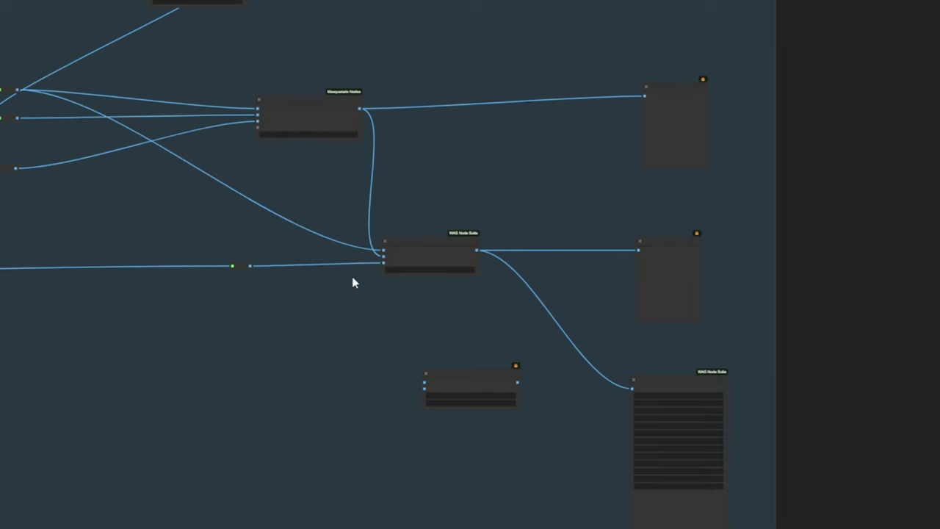
{"action": "scroll", "coordinate": [613, 409], "scroll_direction": "up", "scroll_amount": 5}
{"action": "scroll", "coordinate": [529, 413], "scroll_direction": "down", "scroll_amount": 3}
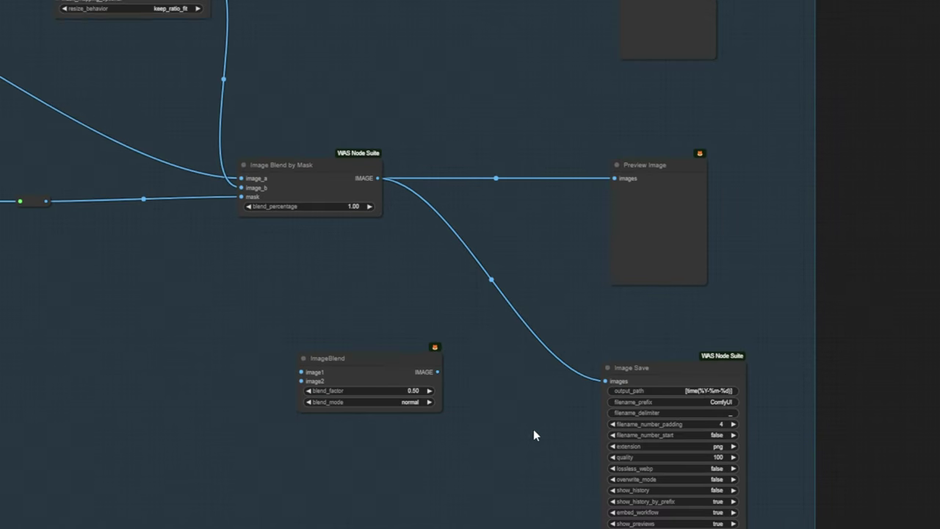
{"action": "left_click", "coordinate": [698, 377]}
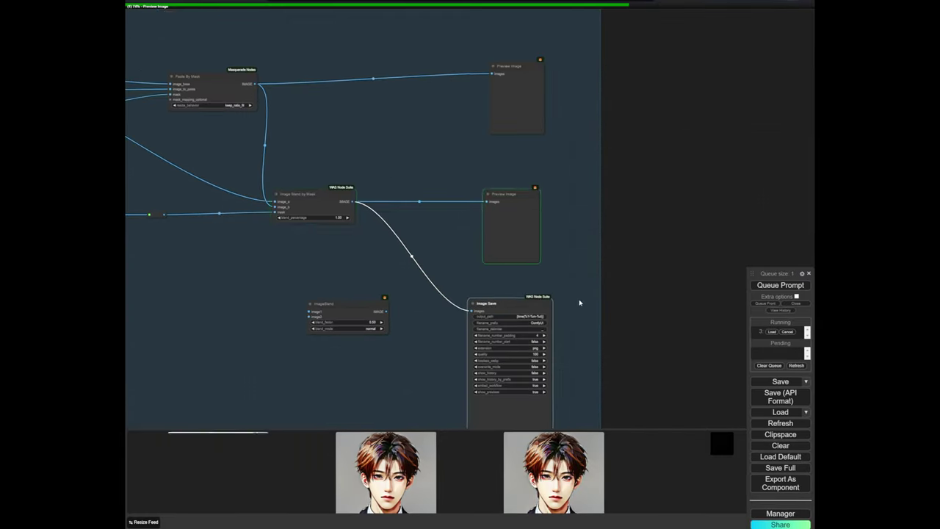
{"action": "scroll", "coordinate": [579, 302], "scroll_direction": "down", "scroll_amount": 2}
{"action": "left_click_drag", "start_coordinate": [580, 303], "coordinate": [578, 238]}
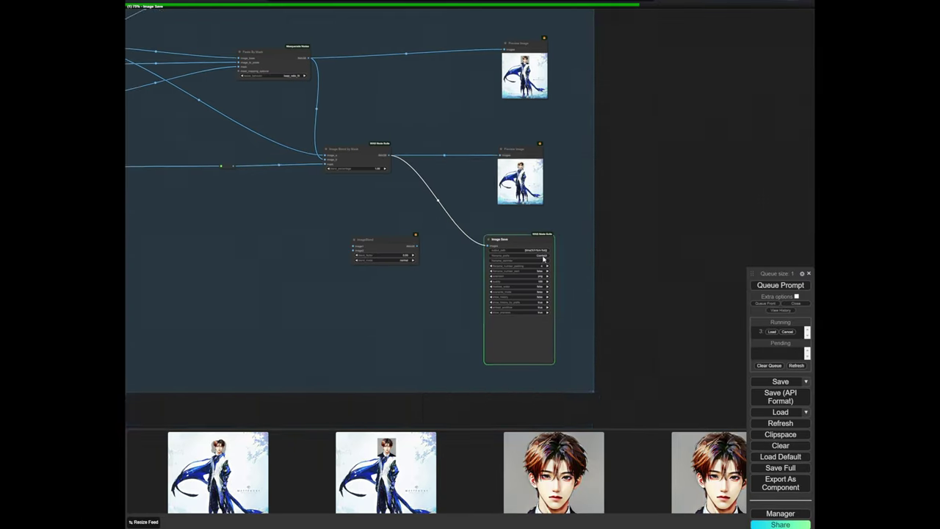
Examine the composited figure in the Preview Image nodes fed by Paste By Mask and Image Blend by Mask
{"action": "scroll", "coordinate": [544, 255], "scroll_direction": "up", "scroll_amount": 5}
{"action": "scroll", "coordinate": [539, 112], "scroll_direction": "up", "scroll_amount": 14}
{"action": "scroll", "coordinate": [459, 217], "scroll_direction": "down", "scroll_amount": 7}
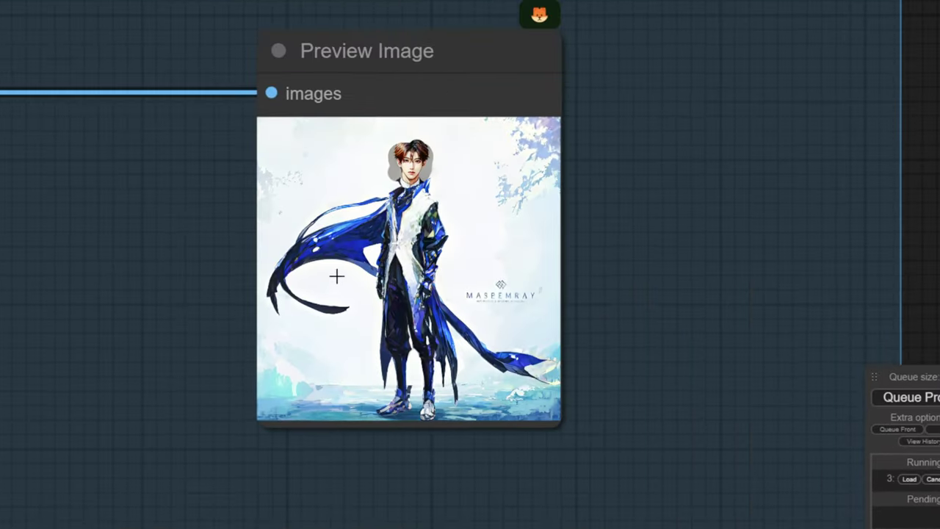
{"action": "scroll", "coordinate": [309, 305], "scroll_direction": "down", "scroll_amount": 8}
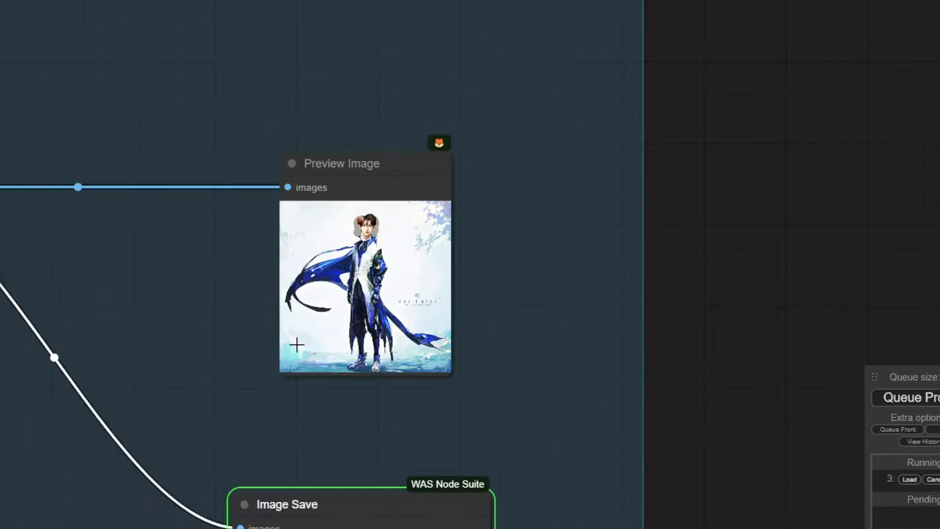
{"action": "left_click_drag", "start_coordinate": [556, 473], "coordinate": [586, 235]}
{"action": "scroll", "coordinate": [388, 525], "scroll_direction": "up", "scroll_amount": 1}
{"action": "scroll", "coordinate": [170, 427], "scroll_direction": "down", "scroll_amount": 12}
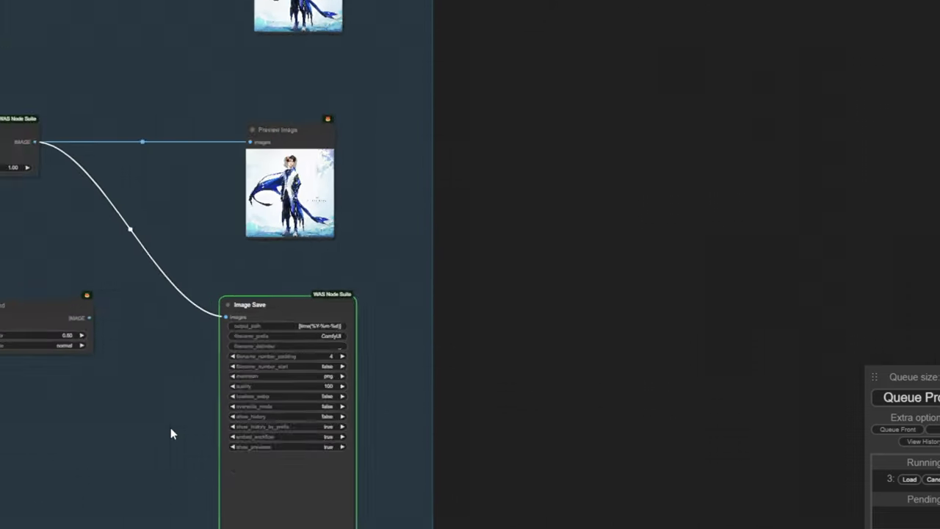
Return to the sampler area and disable the ksampler_txt_2_img group
{"action": "left_click_drag", "start_coordinate": [149, 390], "coordinate": [457, 489]}
{"action": "scroll", "coordinate": [371, 450], "scroll_direction": "down", "scroll_amount": 5}
{"action": "scroll", "coordinate": [382, 441], "scroll_direction": "down", "scroll_amount": 2}
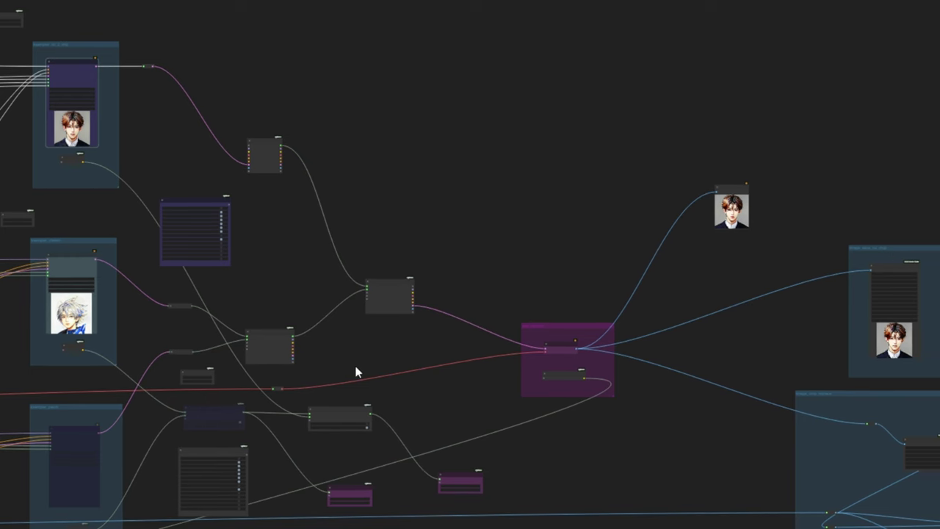
{"action": "scroll", "coordinate": [469, 467], "scroll_direction": "up", "scroll_amount": 10}
{"action": "left_click_drag", "start_coordinate": [481, 445], "coordinate": [209, 402]}
{"action": "left_click", "coordinate": [211, 421]}
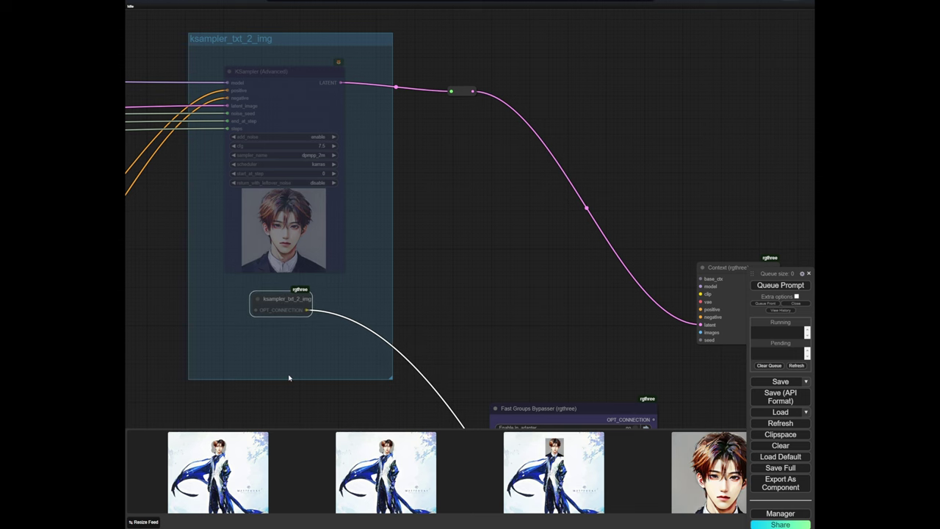
Add a Mute / Bypass Relay (rgthree) node below the repeater inside the ksampler_txt_2_img group
{"action": "scroll", "coordinate": [289, 378], "scroll_direction": "up", "scroll_amount": 1}
{"action": "left_click_drag", "start_coordinate": [289, 378], "coordinate": [287, 401]}
{"action": "left_click_drag", "start_coordinate": [247, 33], "coordinate": [246, 32]}
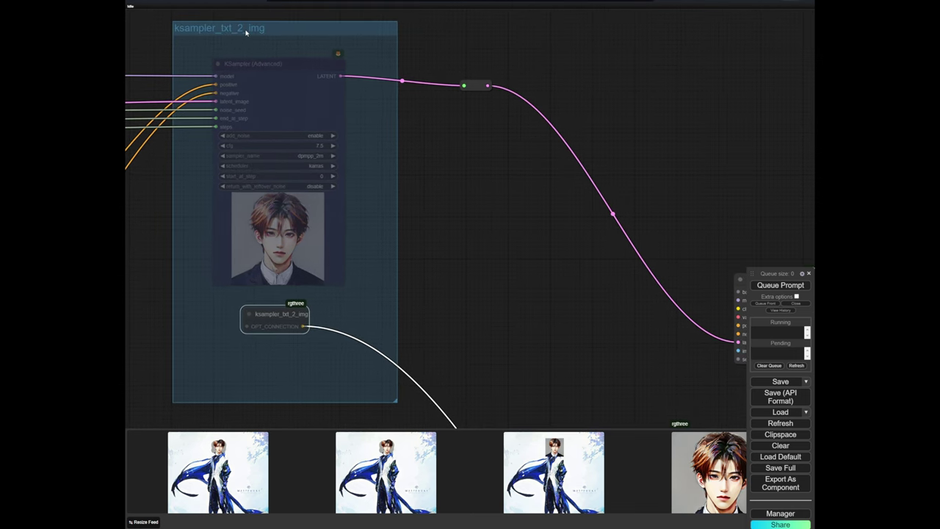
{"action": "scroll", "coordinate": [260, 370], "scroll_direction": "up", "scroll_amount": 2}
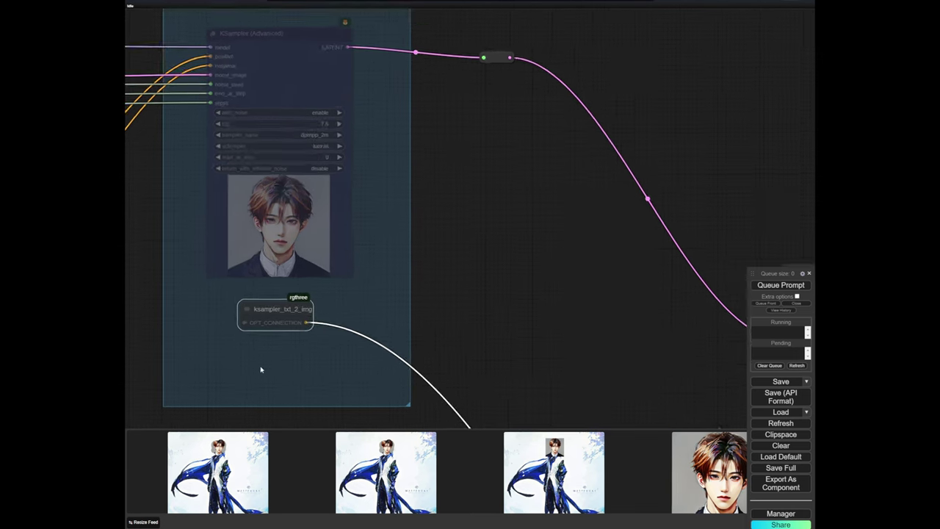
{"action": "double_click", "coordinate": [246, 369]}
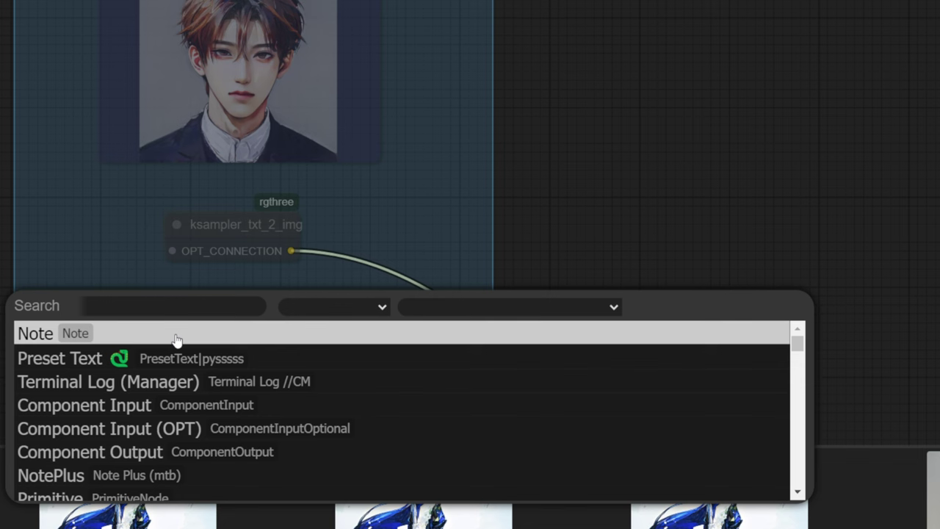
{"action": "type", "text": "relay"}
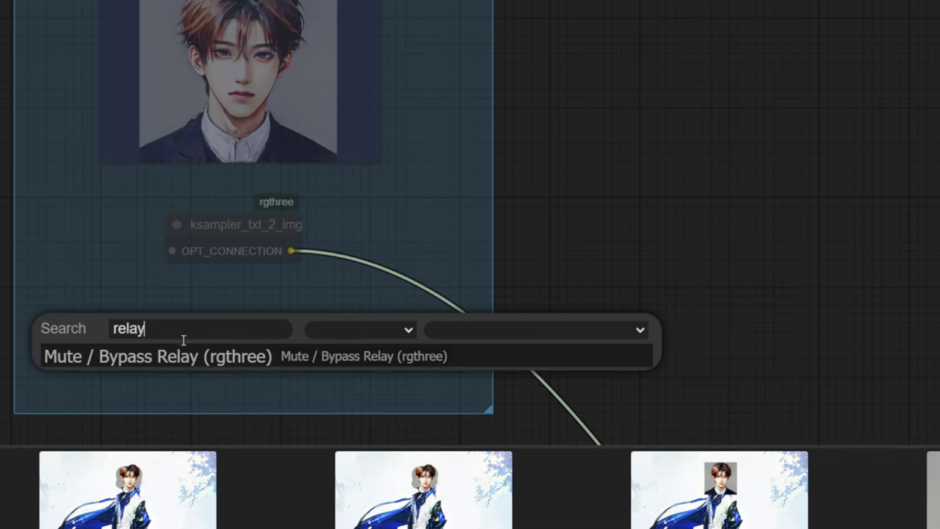
{"action": "left_click", "coordinate": [218, 355]}
Check the relay's property options for muted, bypassed and active inputs
{"action": "scroll", "coordinate": [294, 370], "scroll_direction": "up", "scroll_amount": 4}
{"action": "right_click", "coordinate": [280, 324]}
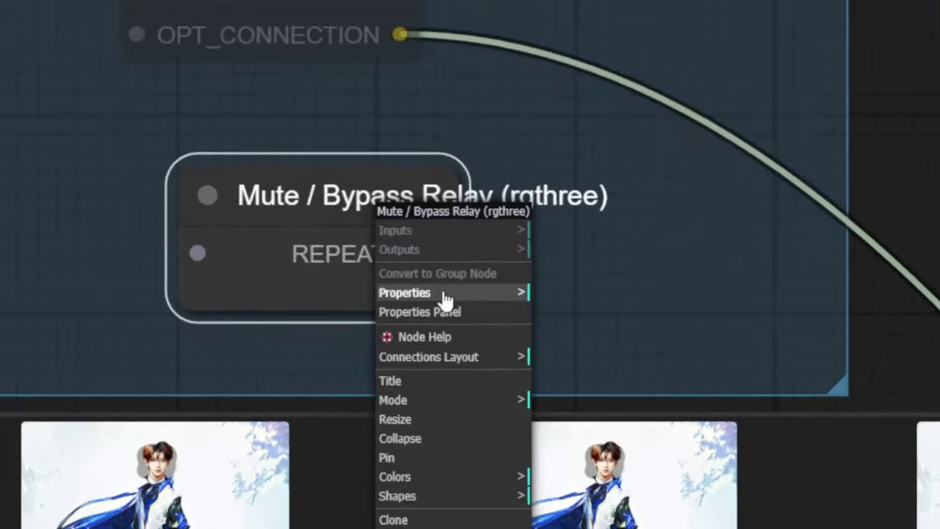
{"action": "left_click", "coordinate": [319, 366]}
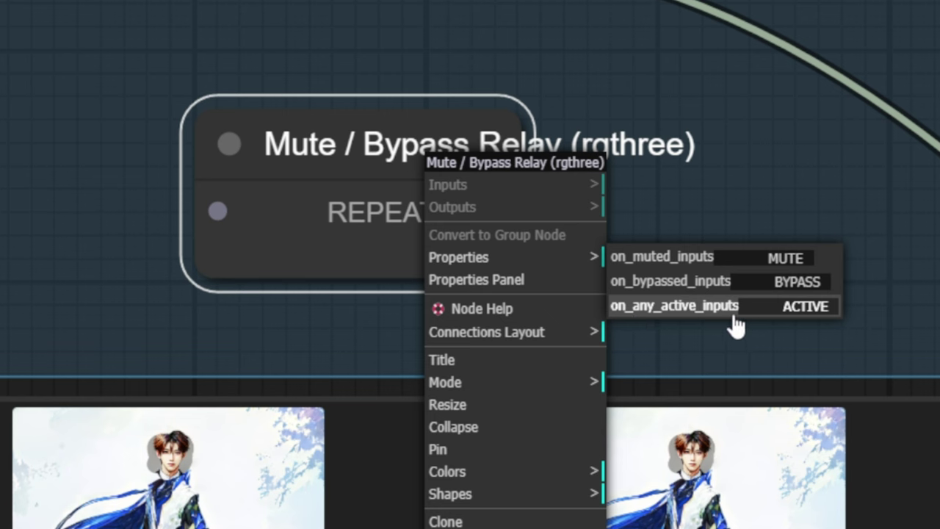
{"action": "left_click_drag", "start_coordinate": [393, 186], "coordinate": [403, 189]}
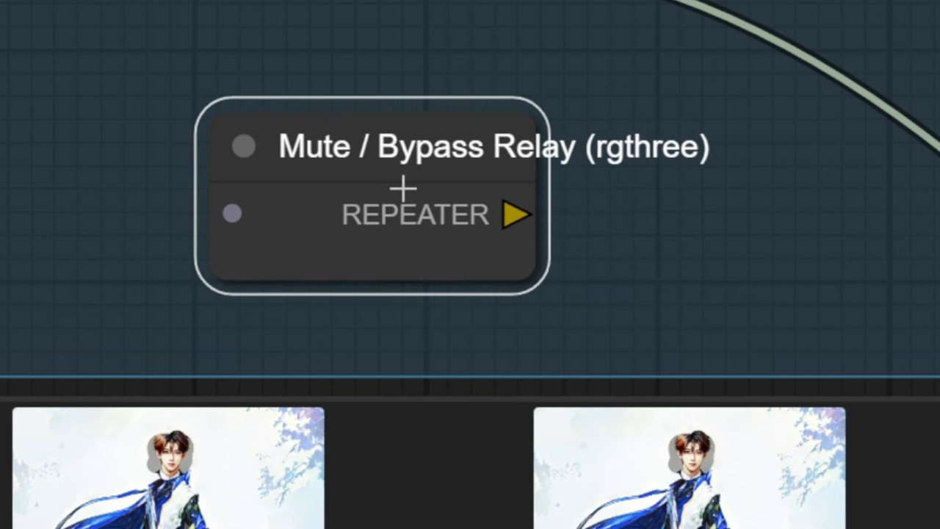
Connect the KSampler (Advanced) LATENT output to the Mute / Bypass Relay's input and reposition the relay under the repeater
{"action": "scroll", "coordinate": [453, 120], "scroll_direction": "down", "scroll_amount": 6}
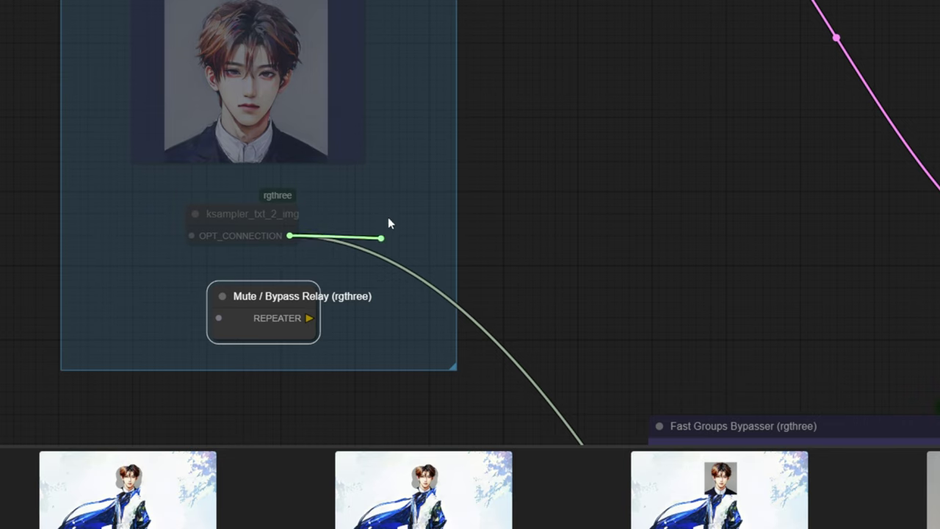
{"action": "left_click_drag", "start_coordinate": [389, 218], "coordinate": [389, 218]}
{"action": "left_click", "coordinate": [577, 38]}
{"action": "left_click_drag", "start_coordinate": [348, 60], "coordinate": [339, 65]}
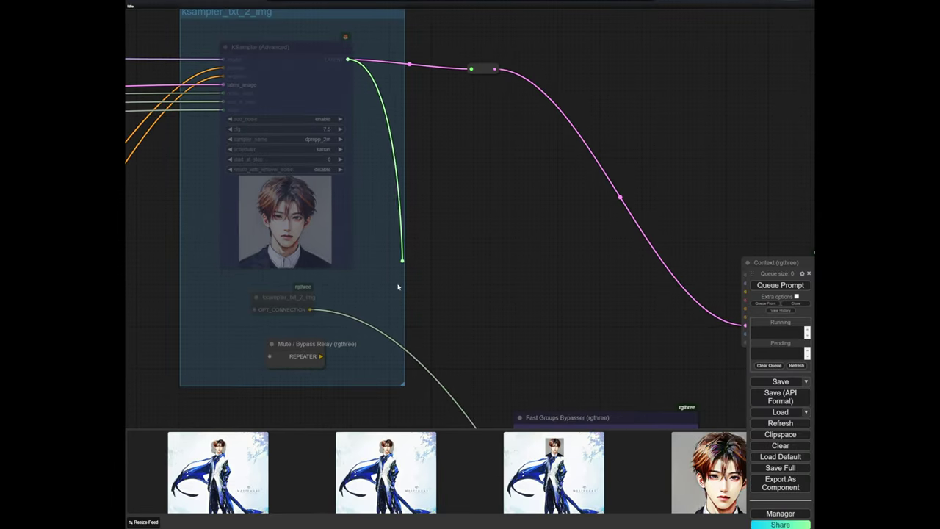
{"action": "left_click_drag", "start_coordinate": [397, 287], "coordinate": [327, 365]}
{"action": "scroll", "coordinate": [334, 367], "scroll_direction": "up", "scroll_amount": 8}
{"action": "left_click_drag", "start_coordinate": [342, 327], "coordinate": [254, 323]}
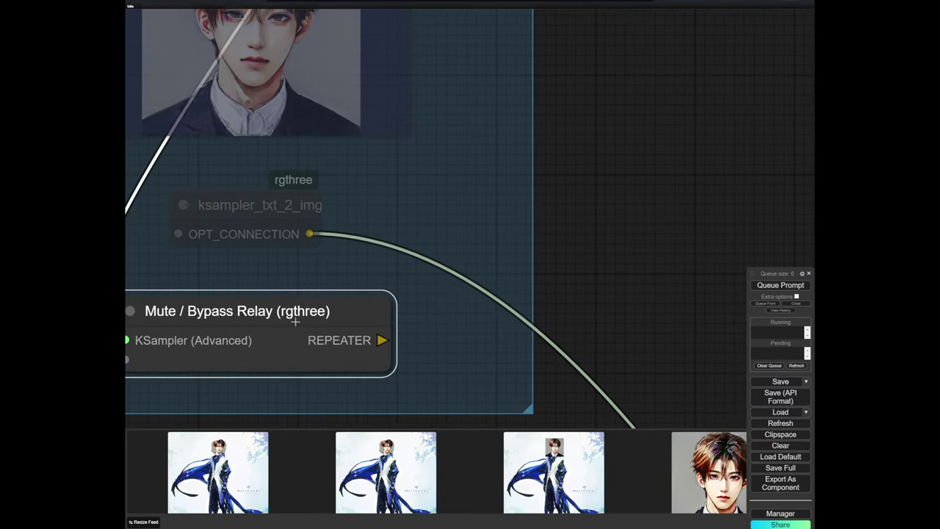
{"action": "scroll", "coordinate": [313, 320], "scroll_direction": "down", "scroll_amount": 4}
{"action": "left_click_drag", "start_coordinate": [360, 335], "coordinate": [382, 322]}
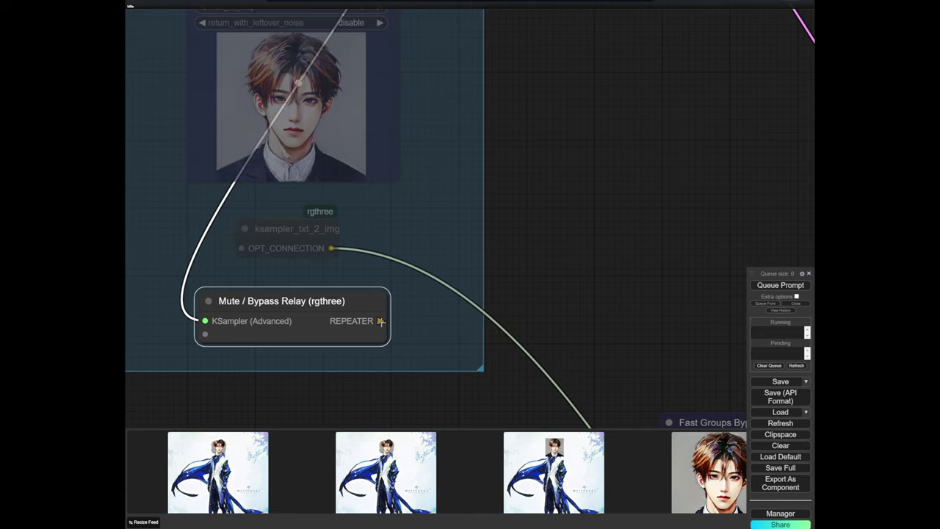
Edit the Mute / Bypass Relay's properties that map its input states to the state it passes on
{"action": "scroll", "coordinate": [474, 315], "scroll_direction": "down", "scroll_amount": 10}
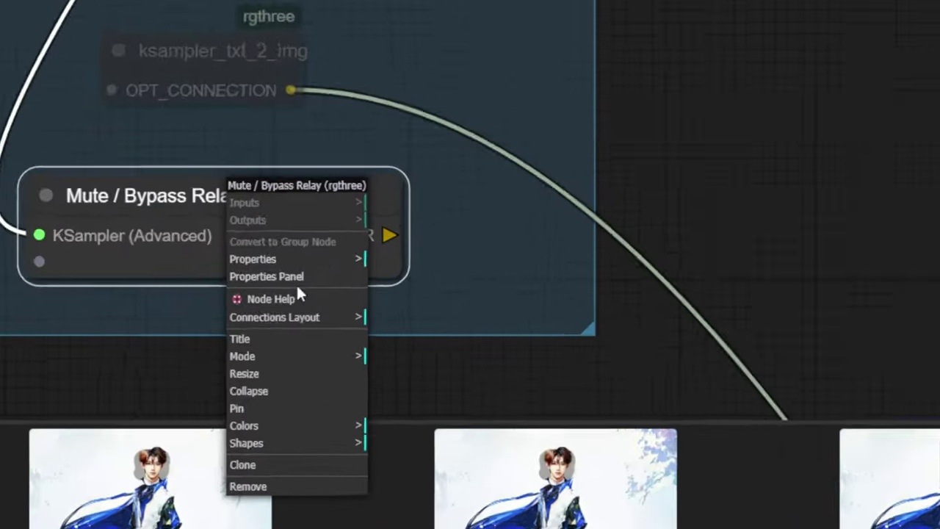
{"action": "left_click", "coordinate": [252, 353]}
{"action": "left_click", "coordinate": [549, 197]}
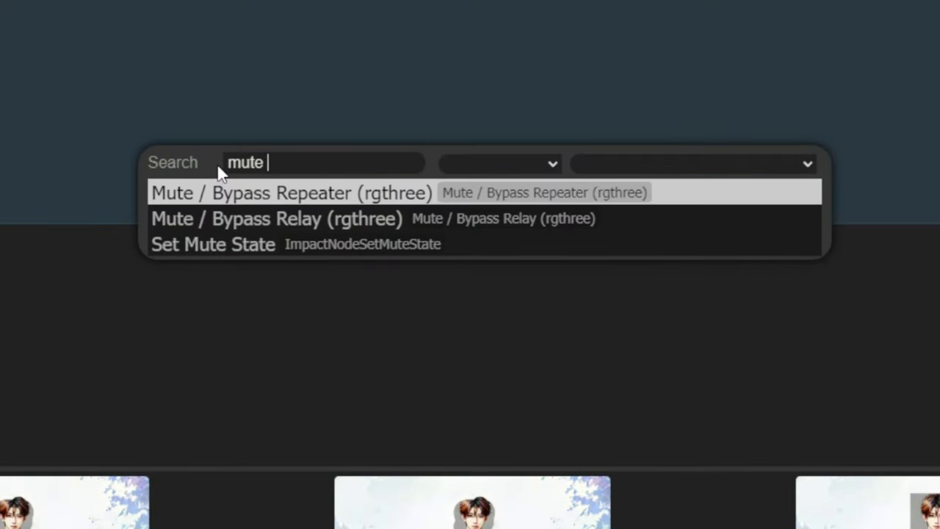
Add a Mute / Bypass Repeater (rgthree) in the final compositing group and link the relay's REPEATER output to it
{"action": "key", "text": "Return"}
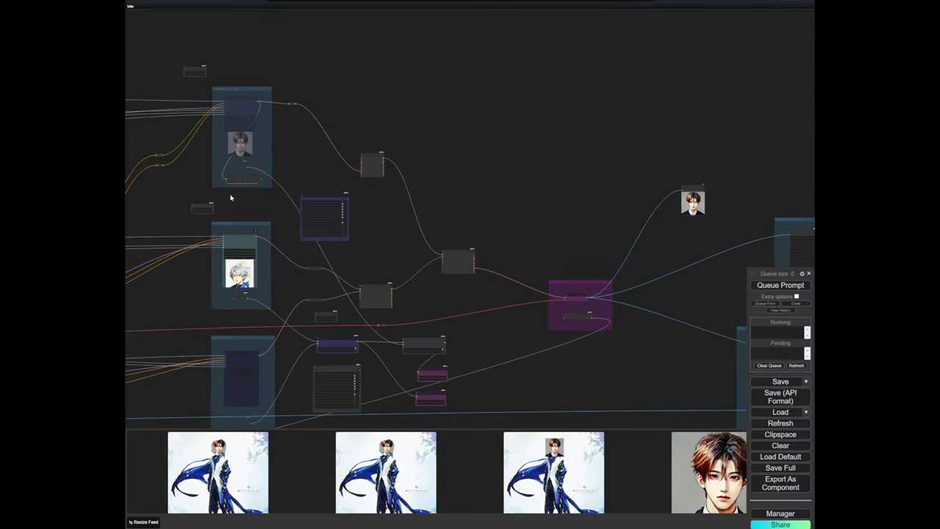
{"action": "scroll", "coordinate": [231, 198], "scroll_direction": "up", "scroll_amount": 5}
{"action": "left_click_drag", "start_coordinate": [352, 176], "coordinate": [287, 96]}
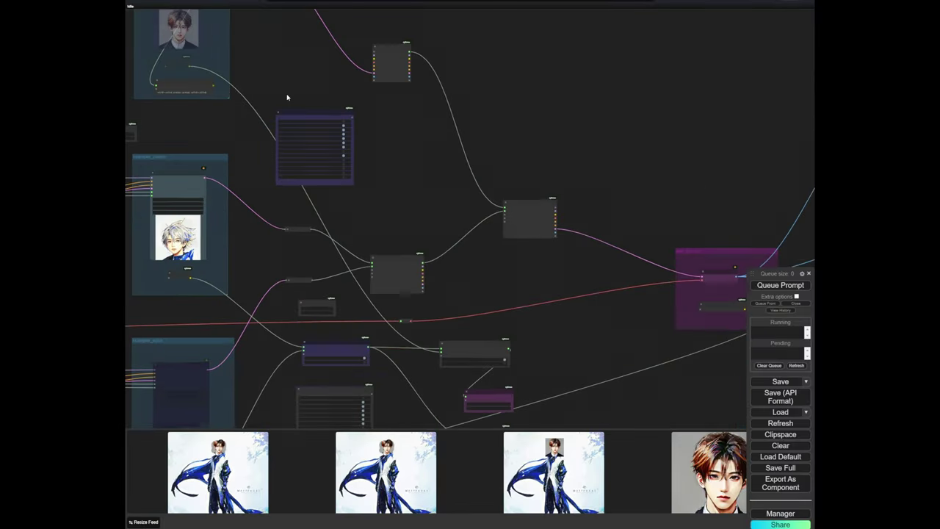
{"action": "scroll", "coordinate": [287, 96], "scroll_direction": "down", "scroll_amount": 2}
{"action": "scroll", "coordinate": [367, 181], "scroll_direction": "down", "scroll_amount": 4}
{"action": "left_click_drag", "start_coordinate": [295, 144], "coordinate": [220, 75]}
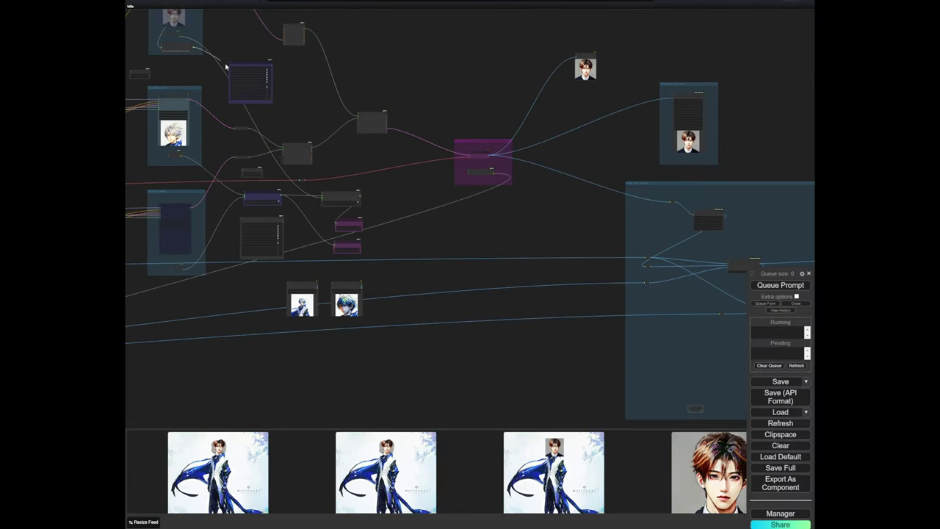
{"action": "left_click_drag", "start_coordinate": [596, 377], "coordinate": [691, 408]}
{"action": "left_click_drag", "start_coordinate": [662, 373], "coordinate": [449, 252]}
{"action": "scroll", "coordinate": [481, 269], "scroll_direction": "up", "scroll_amount": 10}
{"action": "left_click_drag", "start_coordinate": [487, 298], "coordinate": [522, 297]}
{"action": "left_click_drag", "start_coordinate": [439, 255], "coordinate": [409, 369]}
{"action": "scroll", "coordinate": [415, 360], "scroll_direction": "down", "scroll_amount": 5}
{"action": "scroll", "coordinate": [424, 102], "scroll_direction": "down", "scroll_amount": 3}
{"action": "left_click_drag", "start_coordinate": [222, 128], "coordinate": [474, 348]}
{"action": "left_click_drag", "start_coordinate": [128, 104], "coordinate": [269, 211]}
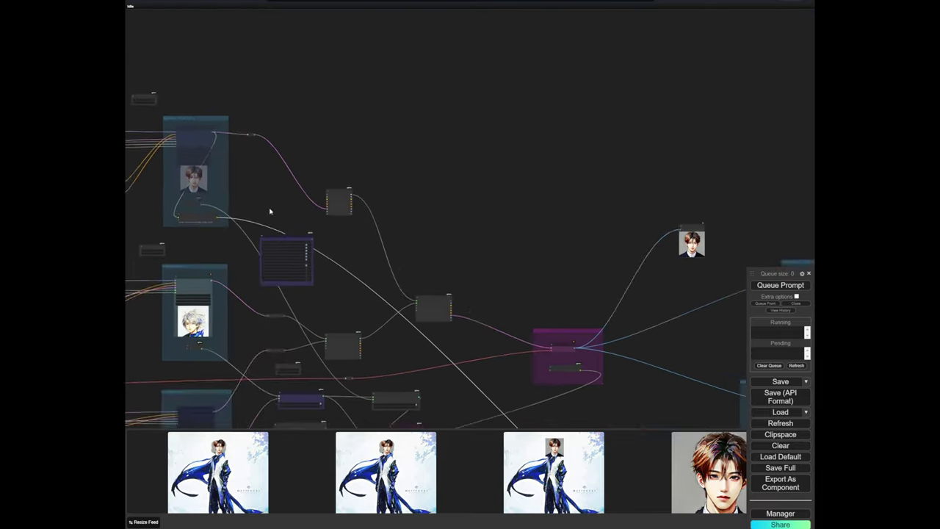
Review the relay's new link across the workflow and the state of the ksampler_txt_2_img group
{"action": "scroll", "coordinate": [186, 175], "scroll_direction": "up", "scroll_amount": 5}
{"action": "scroll", "coordinate": [511, 353], "scroll_direction": "down", "scroll_amount": 5}
{"action": "left_click_drag", "start_coordinate": [510, 354], "coordinate": [360, 189]}
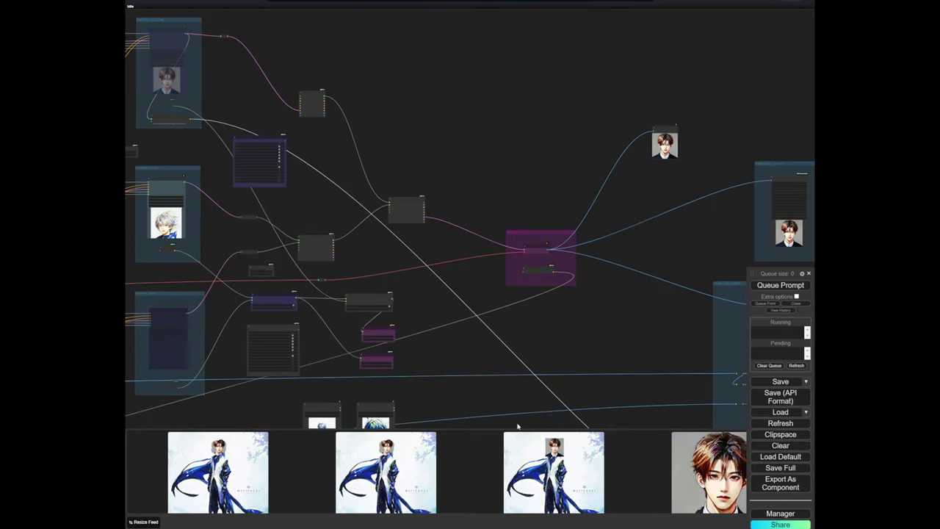
{"action": "left_click_drag", "start_coordinate": [518, 426], "coordinate": [512, 369]}
{"action": "scroll", "coordinate": [508, 360], "scroll_direction": "down", "scroll_amount": 3}
{"action": "scroll", "coordinate": [239, 103], "scroll_direction": "up", "scroll_amount": 15}
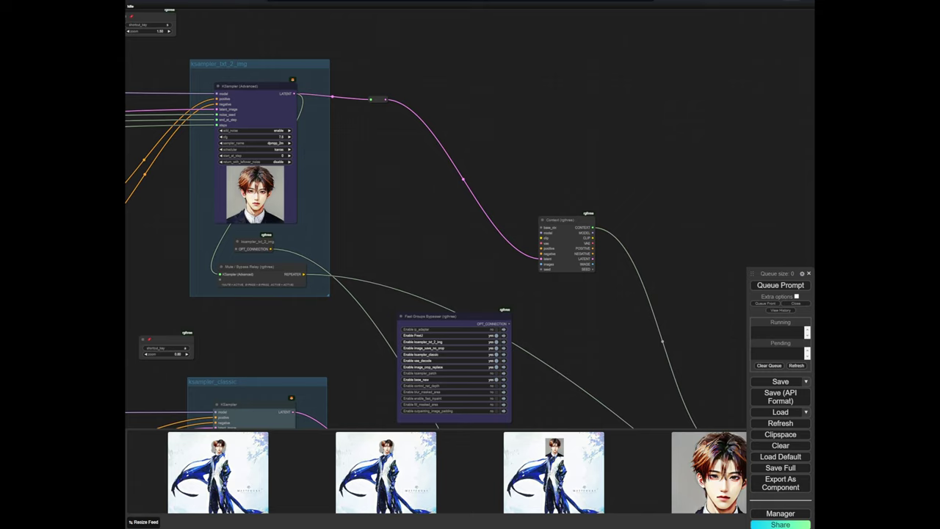
{"action": "scroll", "coordinate": [357, 234], "scroll_direction": "down", "scroll_amount": 3}
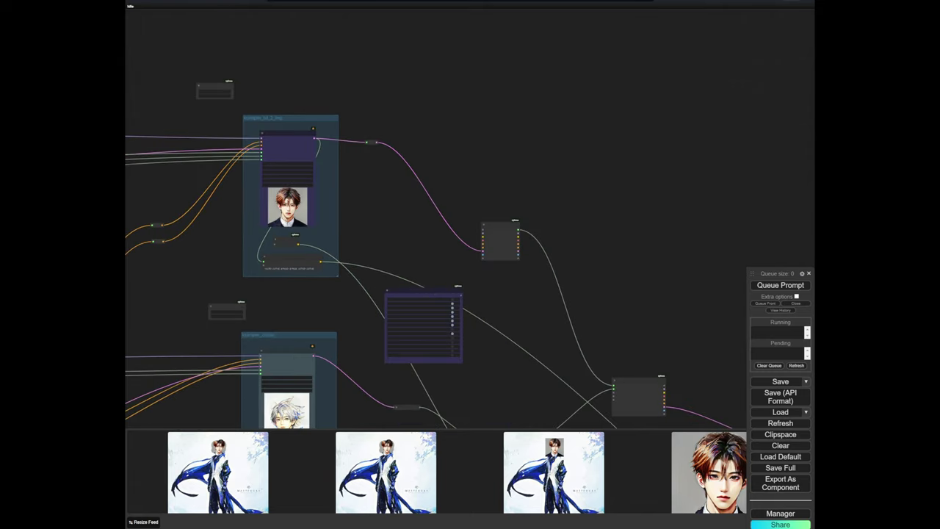
Run the toggle_txt_2_img action and check how the sampler groups and the compositing group linked to the relay respond
{"action": "scroll", "coordinate": [319, 248], "scroll_direction": "up", "scroll_amount": 5}
{"action": "left_click_drag", "start_coordinate": [319, 247], "coordinate": [258, 191]}
{"action": "scroll", "coordinate": [562, 332], "scroll_direction": "down", "scroll_amount": 7}
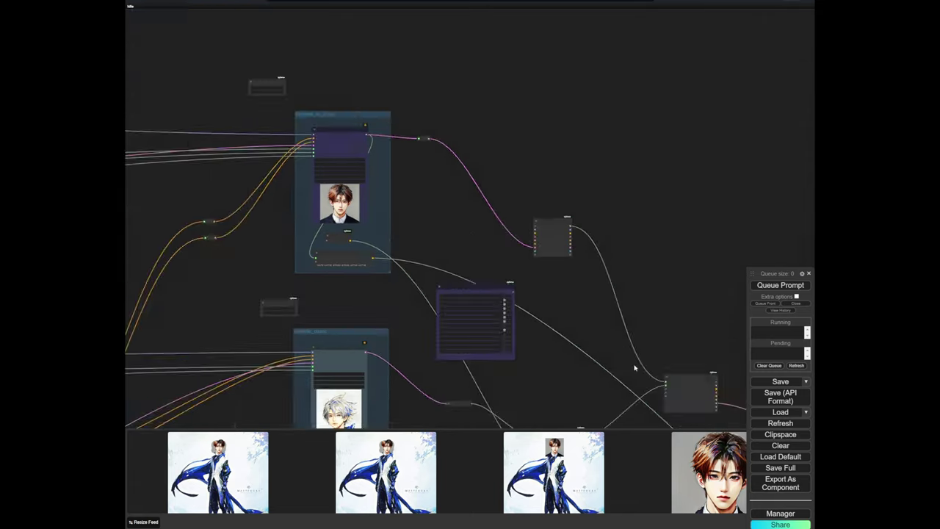
{"action": "left_click_drag", "start_coordinate": [636, 367], "coordinate": [358, 173]}
{"action": "scroll", "coordinate": [692, 304], "scroll_direction": "down", "scroll_amount": 1}
{"action": "left_click_drag", "start_coordinate": [742, 357], "coordinate": [456, 227]}
{"action": "left_click_drag", "start_coordinate": [298, 268], "coordinate": [619, 302]}
{"action": "scroll", "coordinate": [421, 250], "scroll_direction": "up", "scroll_amount": 8}
{"action": "left_click", "coordinate": [453, 241]}
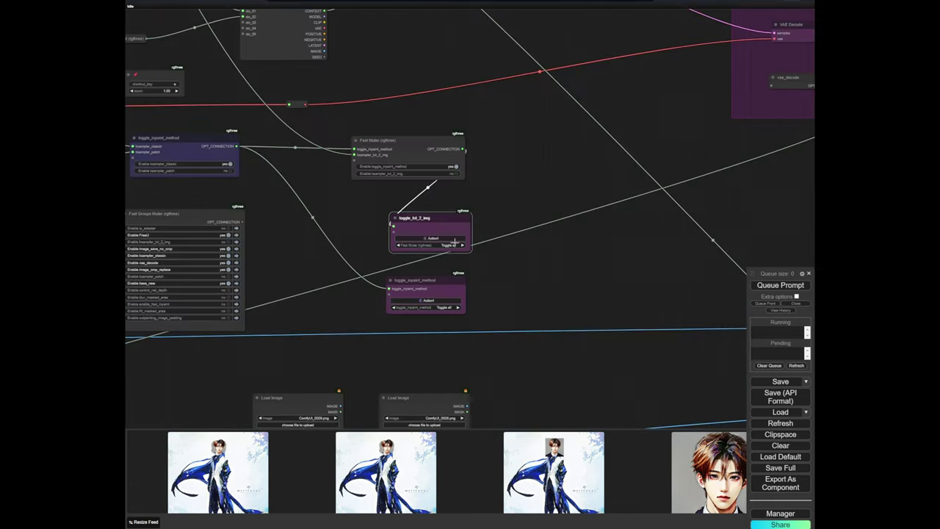
{"action": "scroll", "coordinate": [507, 274], "scroll_direction": "down", "scroll_amount": 7}
{"action": "scroll", "coordinate": [507, 276], "scroll_direction": "up", "scroll_amount": 4}
{"action": "scroll", "coordinate": [310, 156], "scroll_direction": "down", "scroll_amount": 6}
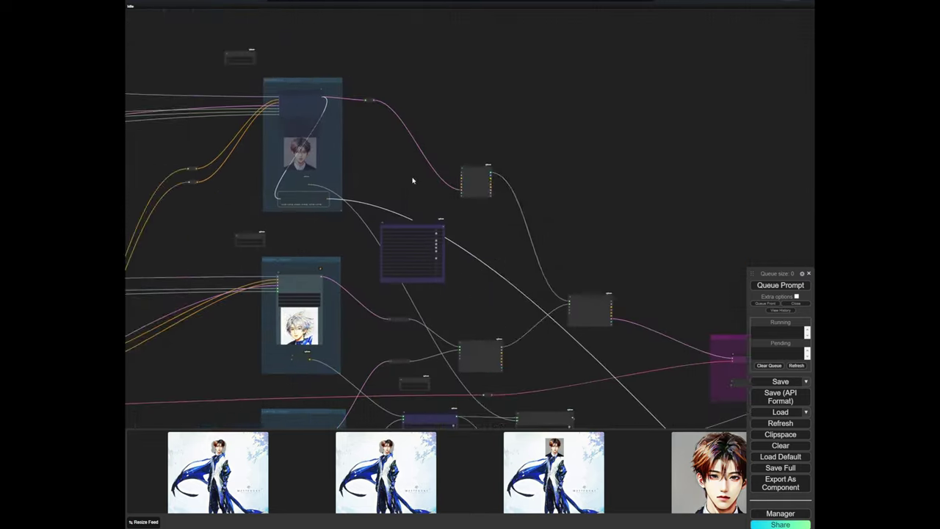
{"action": "scroll", "coordinate": [314, 299], "scroll_direction": "up", "scroll_amount": 5}
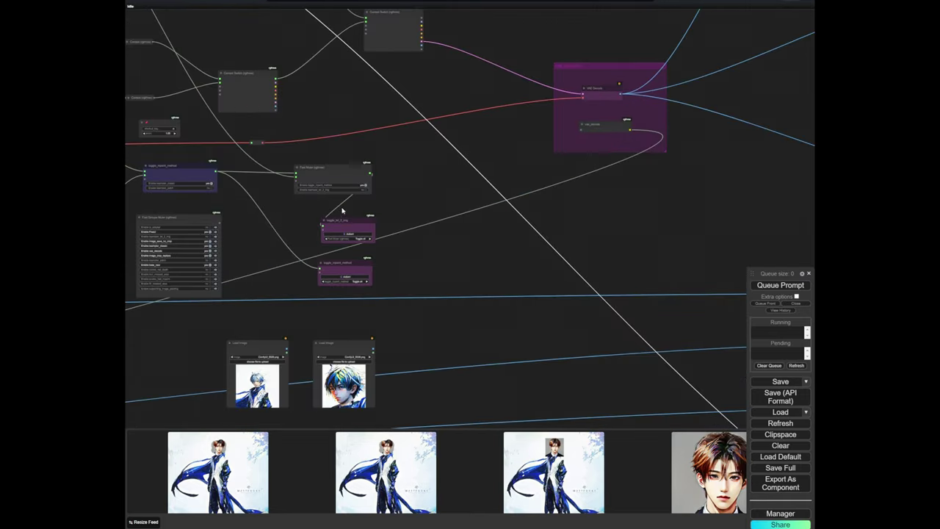
{"action": "scroll", "coordinate": [345, 213], "scroll_direction": "up", "scroll_amount": 4}
{"action": "scroll", "coordinate": [343, 119], "scroll_direction": "down", "scroll_amount": 8}
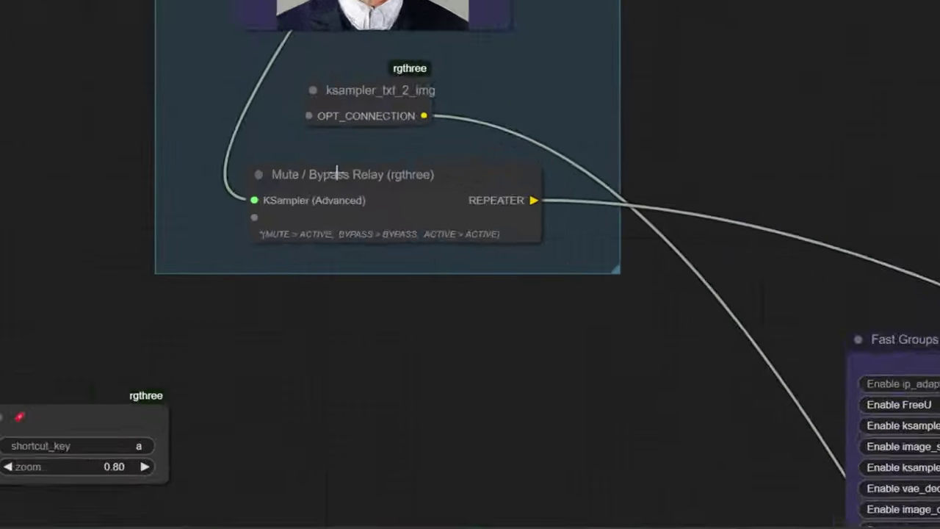
Set the Mute / Bypass Relay's on_any_active_inputs property to MUTE
{"action": "right_click", "coordinate": [426, 180]}
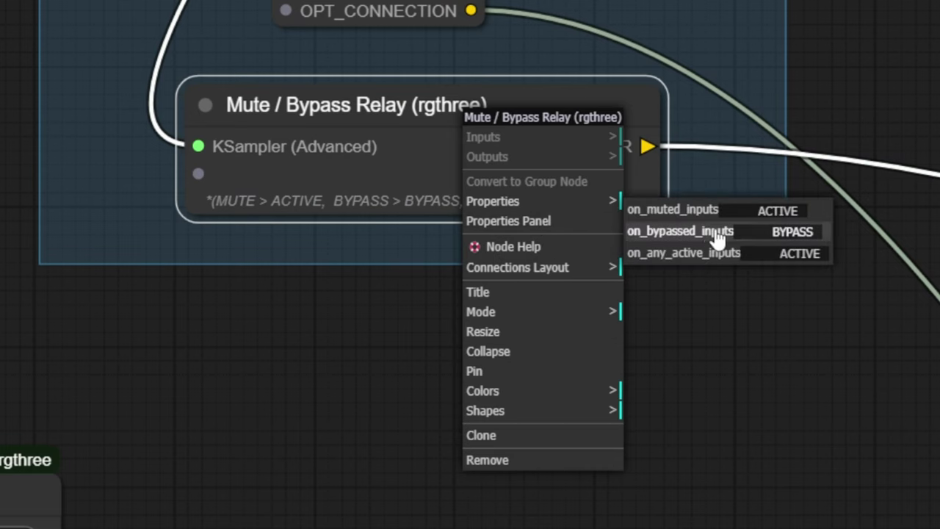
{"action": "left_click", "coordinate": [801, 255]}
{"action": "left_click", "coordinate": [850, 248]}
{"action": "left_click", "coordinate": [849, 283]}
{"action": "left_click", "coordinate": [905, 241]}
{"action": "scroll", "coordinate": [905, 242], "scroll_direction": "down", "scroll_amount": 11}
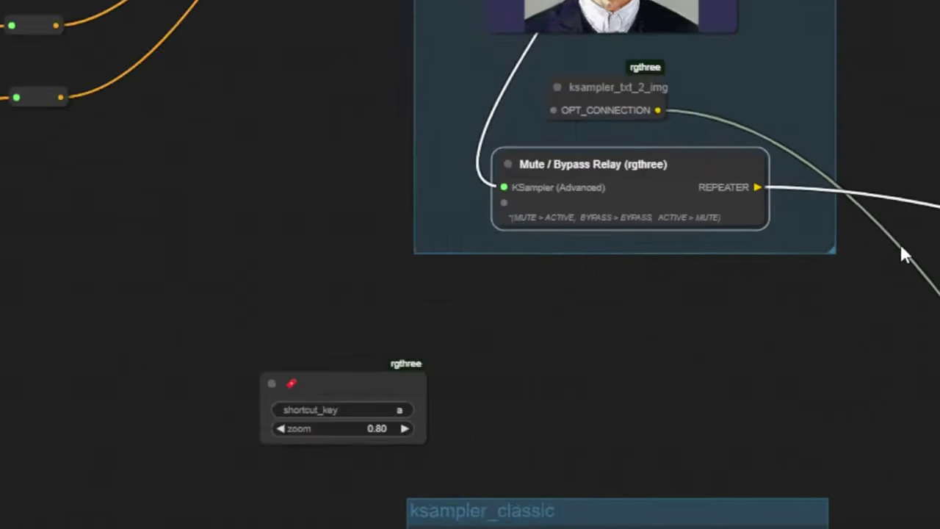
Check the mute state of the nodes in the image_crop_replace group against the active txt2img sampler
{"action": "left_click_drag", "start_coordinate": [771, 257], "coordinate": [437, 101]}
{"action": "scroll", "coordinate": [437, 103], "scroll_direction": "down", "scroll_amount": 7}
{"action": "left_click_drag", "start_coordinate": [734, 301], "coordinate": [527, 237]}
{"action": "scroll", "coordinate": [588, 198], "scroll_direction": "up", "scroll_amount": 14}
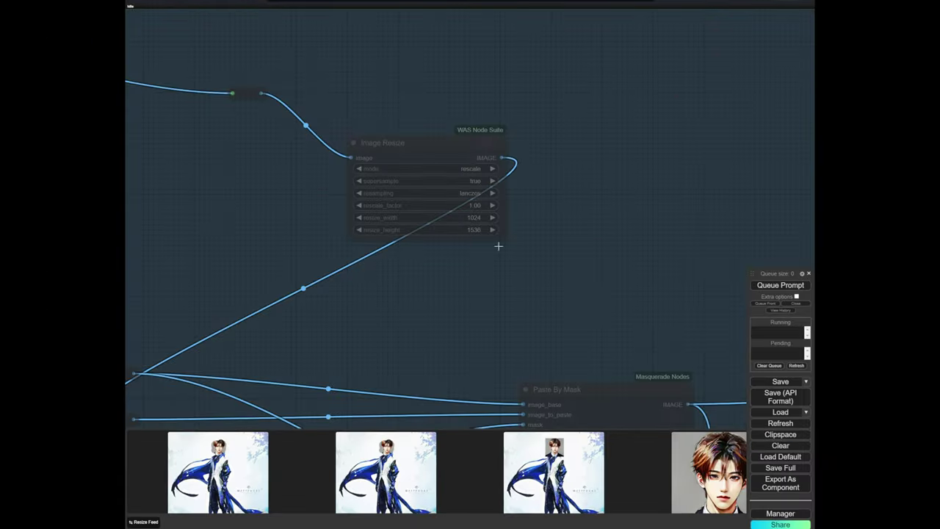
{"action": "scroll", "coordinate": [422, 239], "scroll_direction": "down", "scroll_amount": 5}
{"action": "scroll", "coordinate": [422, 237], "scroll_direction": "down", "scroll_amount": 8}
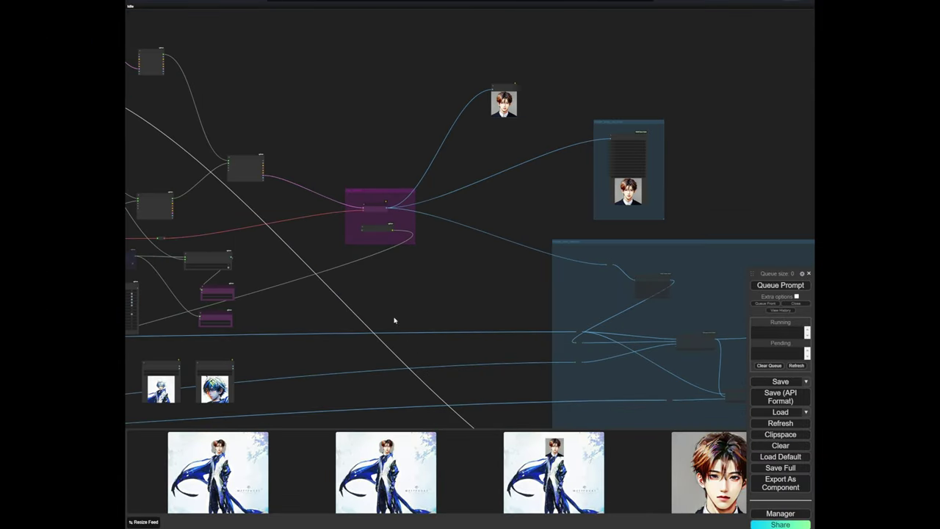
{"action": "scroll", "coordinate": [258, 301], "scroll_direction": "down", "scroll_amount": 3}
{"action": "left_click_drag", "start_coordinate": [294, 300], "coordinate": [314, 296]}
{"action": "scroll", "coordinate": [350, 325], "scroll_direction": "up", "scroll_amount": 2}
Switch from txt2img to the inpainting sampler with toggle_txt_2_img and inspect the image_crop_replace group
{"action": "left_click_drag", "start_coordinate": [254, 287], "coordinate": [530, 384]}
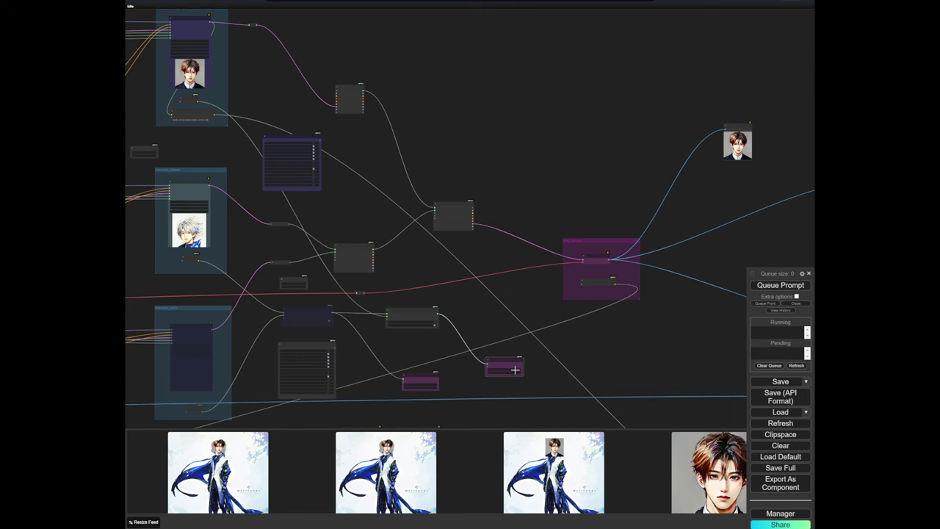
{"action": "scroll", "coordinate": [515, 370], "scroll_direction": "up", "scroll_amount": 6}
{"action": "scroll", "coordinate": [408, 294], "scroll_direction": "down", "scroll_amount": 10}
{"action": "left_click_drag", "start_coordinate": [705, 397], "coordinate": [441, 308]}
{"action": "scroll", "coordinate": [563, 349], "scroll_direction": "up", "scroll_amount": 6}
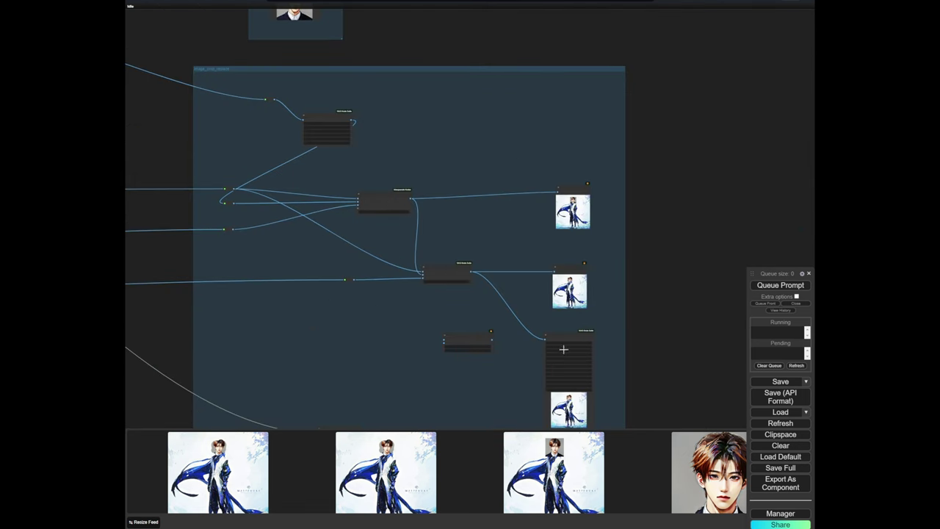
Examine the Fast Muter's toggle states and the image_save_no_crop group that needs the opposite switching behaviour
{"action": "scroll", "coordinate": [336, 241], "scroll_direction": "down", "scroll_amount": 5}
{"action": "scroll", "coordinate": [390, 299], "scroll_direction": "up", "scroll_amount": 8}
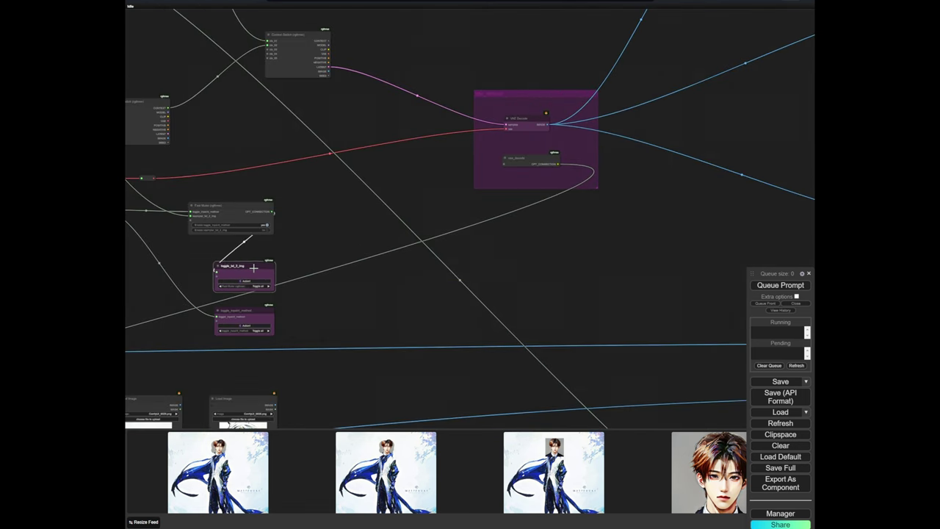
{"action": "scroll", "coordinate": [412, 249], "scroll_direction": "down", "scroll_amount": 5}
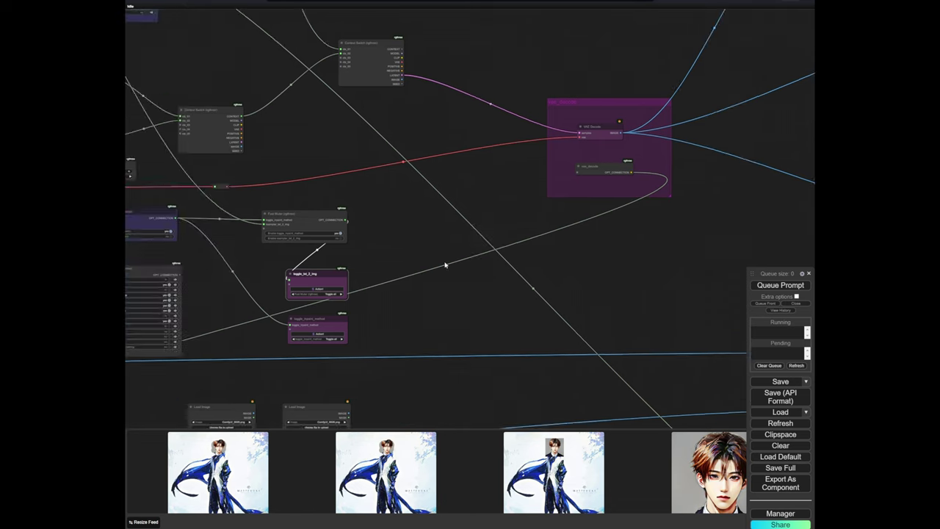
{"action": "scroll", "coordinate": [623, 119], "scroll_direction": "up", "scroll_amount": 8}
{"action": "left_click_drag", "start_coordinate": [624, 120], "coordinate": [585, 131]}
{"action": "scroll", "coordinate": [575, 130], "scroll_direction": "down", "scroll_amount": 5}
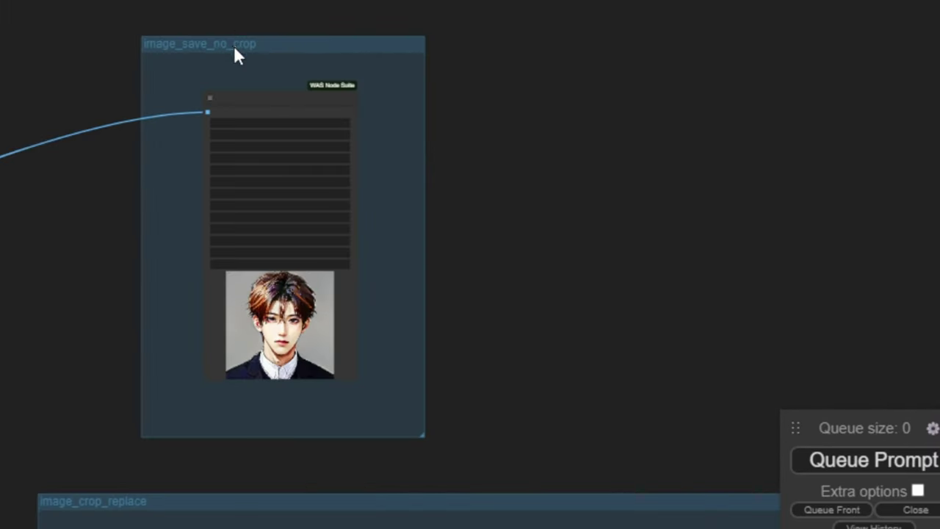
{"action": "left_click_drag", "start_coordinate": [233, 47], "coordinate": [204, 47]}
Enlarge the ksampler_txt_2_img group downward and shift its Mute / Bypass Relay slightly up to free space beneath it
{"action": "scroll", "coordinate": [125, 110], "scroll_direction": "down", "scroll_amount": 8}
{"action": "left_click_drag", "start_coordinate": [261, 183], "coordinate": [526, 234]}
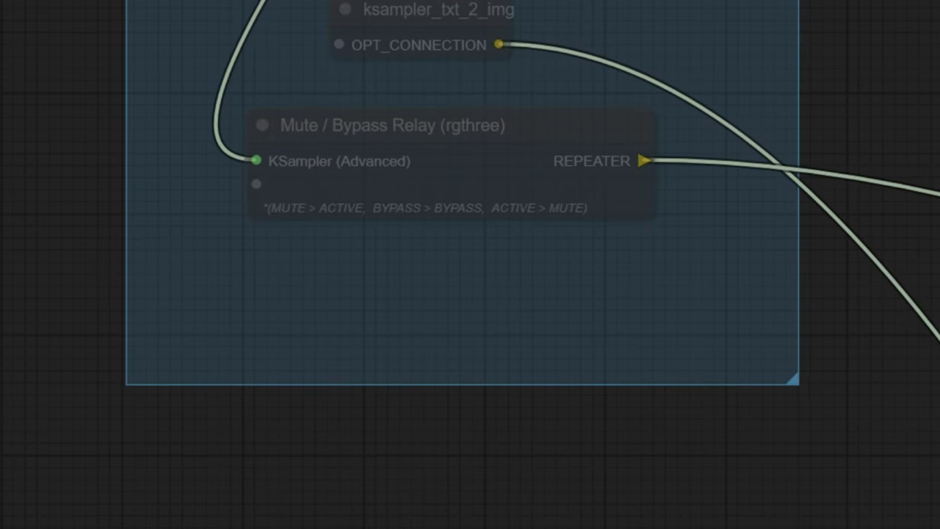
{"action": "left_click_drag", "start_coordinate": [465, 352], "coordinate": [468, 369]}
{"action": "left_click_drag", "start_coordinate": [800, 426], "coordinate": [813, 454]}
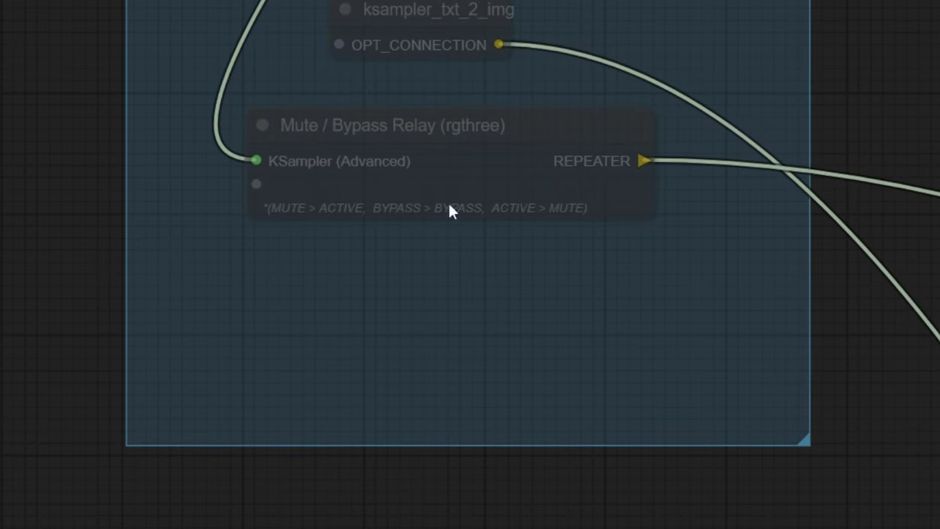
{"action": "left_click_drag", "start_coordinate": [397, 128], "coordinate": [418, 152]}
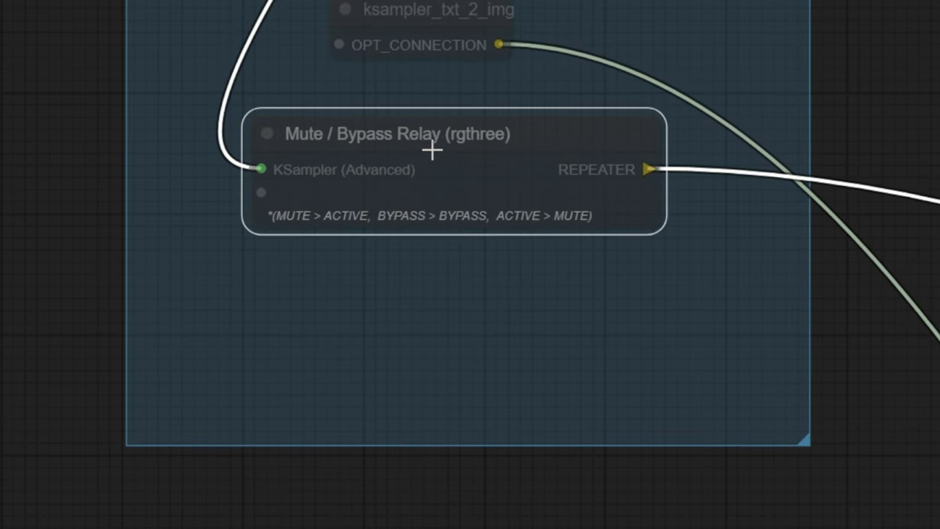
{"action": "left_click_drag", "start_coordinate": [480, 151], "coordinate": [457, 130]}
{"action": "left_click", "coordinate": [442, 232]}
{"action": "left_click_drag", "start_coordinate": [379, 150], "coordinate": [389, 147]}
Add a second Mute / Bypass Relay (rgthree) in the ksampler_txt_2_img group, under the first relay
{"action": "double_click", "coordinate": [348, 307]}
{"action": "type", "text": "relay"}
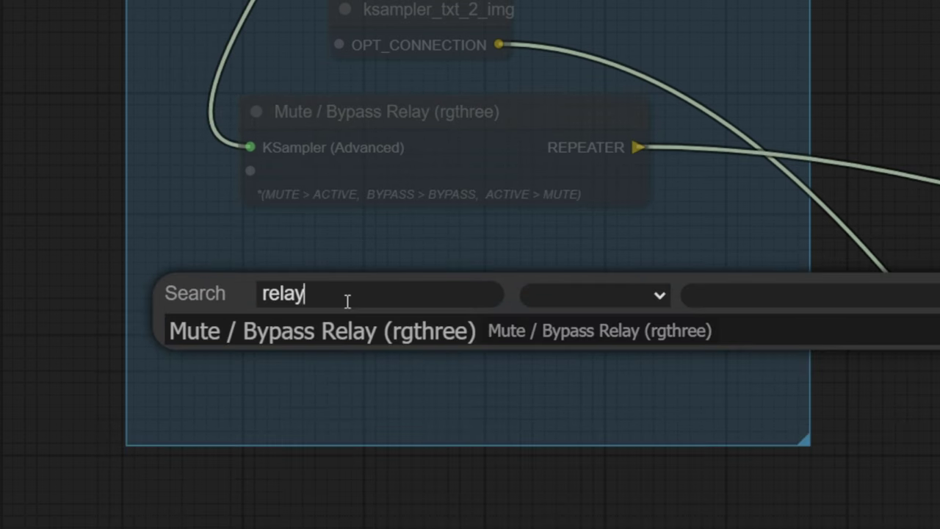
{"action": "key", "text": "Return"}
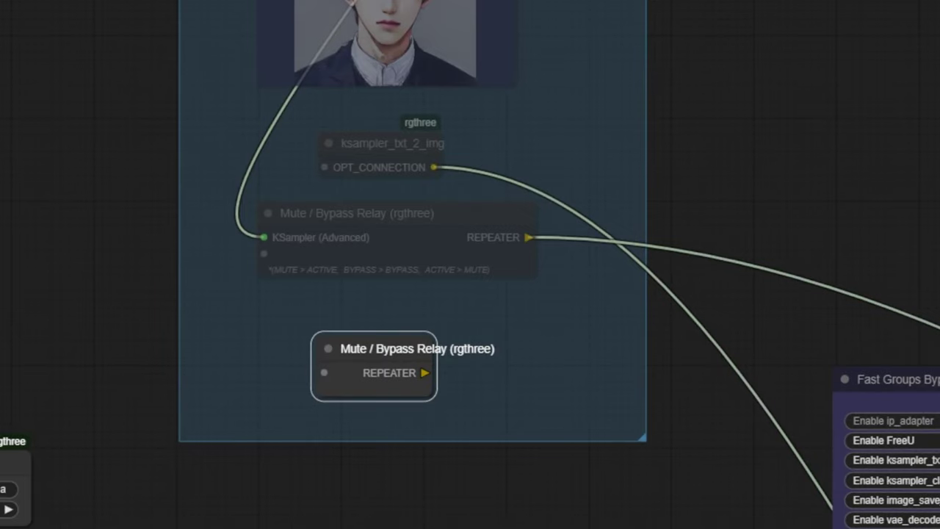
{"action": "scroll", "coordinate": [340, 374], "scroll_direction": "up", "scroll_amount": 1}
{"action": "left_click_drag", "start_coordinate": [384, 354], "coordinate": [341, 347]}
Connect the KSampler (Advanced) output to the second relay's input and adjust the relay's placement under the first one
{"action": "scroll", "coordinate": [348, 345], "scroll_direction": "up", "scroll_amount": 8}
{"action": "left_click_drag", "start_coordinate": [449, 441], "coordinate": [835, 460]}
{"action": "scroll", "coordinate": [587, 286], "scroll_direction": "down", "scroll_amount": 3}
{"action": "left_click_drag", "start_coordinate": [608, 268], "coordinate": [525, 246]}
{"action": "scroll", "coordinate": [543, 291], "scroll_direction": "up", "scroll_amount": 2}
{"action": "right_click", "coordinate": [587, 301]}
{"action": "left_click", "coordinate": [660, 357]}
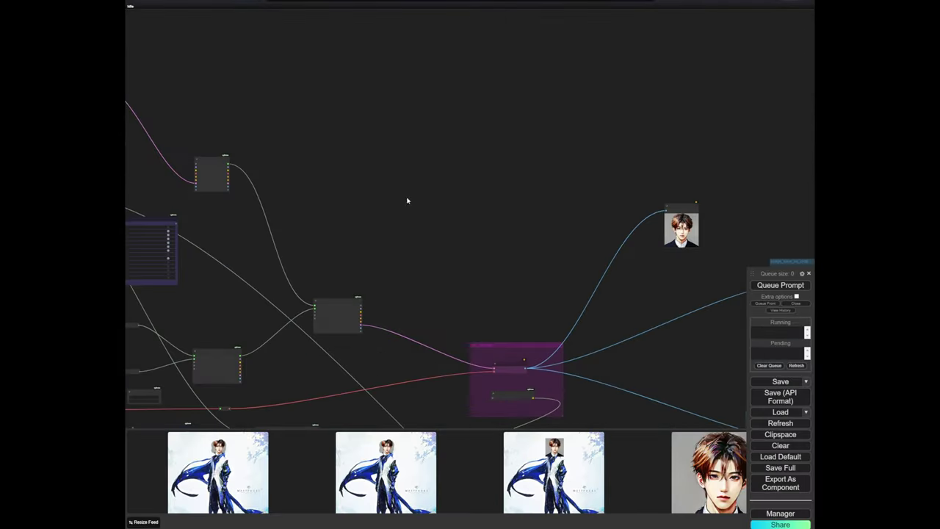
Add a Mute / Bypass Repeater (rgthree) beneath the Image Save node in the image_save_no_crop group
{"action": "left_click_drag", "start_coordinate": [631, 240], "coordinate": [356, 210]}
{"action": "scroll", "coordinate": [586, 256], "scroll_direction": "up", "scroll_amount": 4}
{"action": "left_click_drag", "start_coordinate": [624, 323], "coordinate": [508, 221]}
{"action": "scroll", "coordinate": [504, 219], "scroll_direction": "up", "scroll_amount": 5}
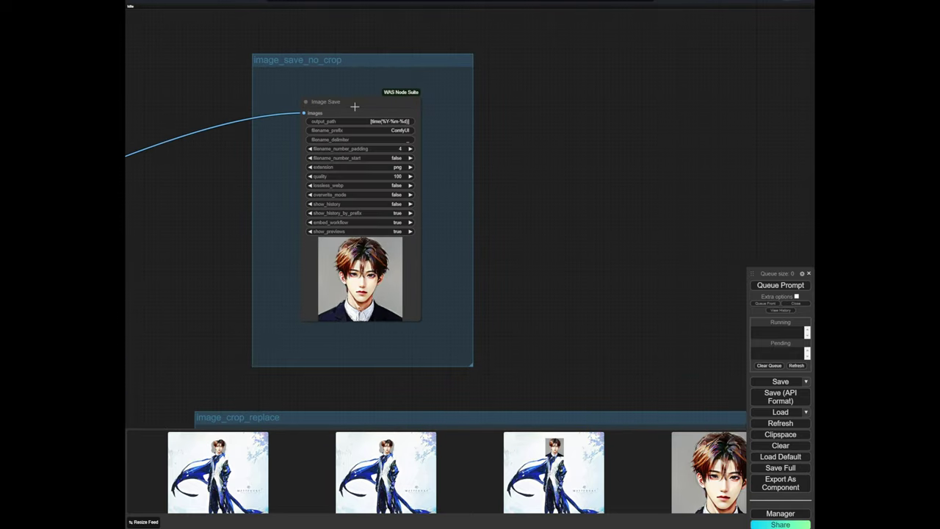
{"action": "left_click_drag", "start_coordinate": [354, 106], "coordinate": [343, 102]}
{"action": "double_click", "coordinate": [325, 347]}
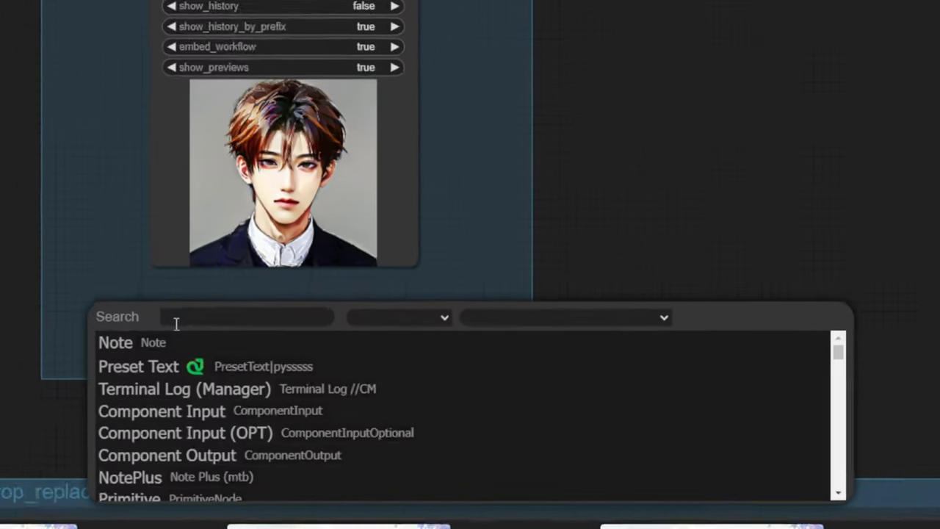
{"action": "type", "text": "repe"}
{"action": "left_click", "coordinate": [247, 339]}
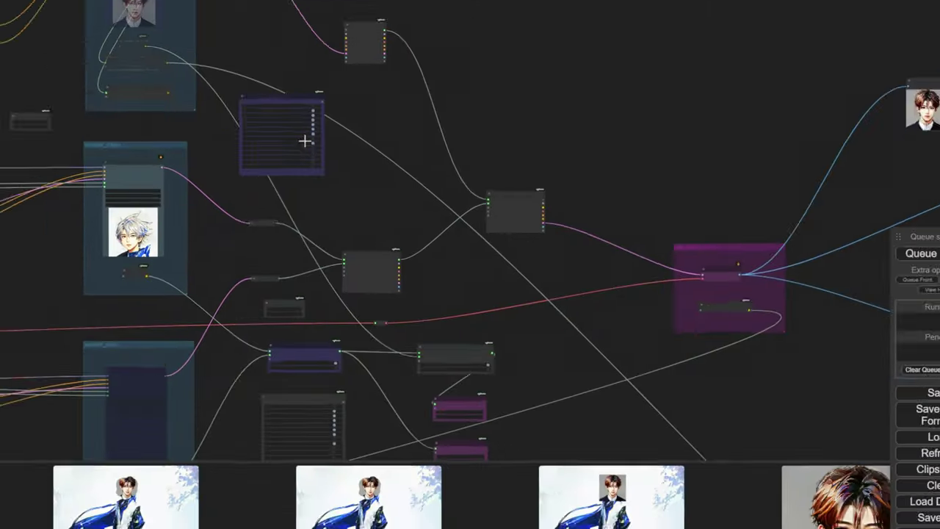
Link the second relay's REPEATER output to the new repeater in the image_save_no_crop group
{"action": "scroll", "coordinate": [276, 177], "scroll_direction": "down", "scroll_amount": 8}
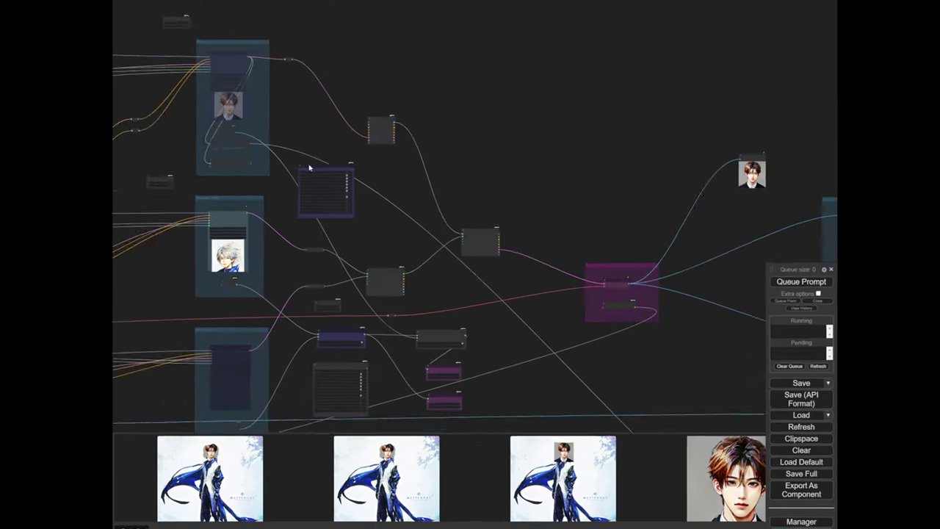
{"action": "left_click_drag", "start_coordinate": [286, 177], "coordinate": [535, 287]}
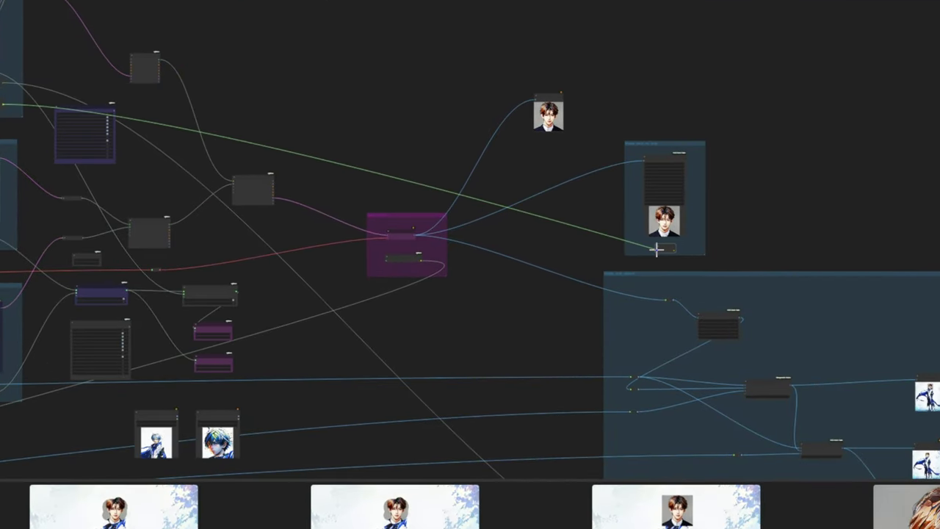
{"action": "left_click_drag", "start_coordinate": [657, 249], "coordinate": [658, 249]}
Mute the Image Save node in the image_save_no_crop group
{"action": "scroll", "coordinate": [670, 258], "scroll_direction": "up", "scroll_amount": 9}
{"action": "left_click", "coordinate": [646, 147]}
{"action": "key", "text": "ctrl+m"}
{"action": "scroll", "coordinate": [451, 141], "scroll_direction": "down", "scroll_amount": 6}
{"action": "left_click_drag", "start_coordinate": [382, 143], "coordinate": [705, 184]}
{"action": "left_click_drag", "start_coordinate": [588, 221], "coordinate": [339, 172]}
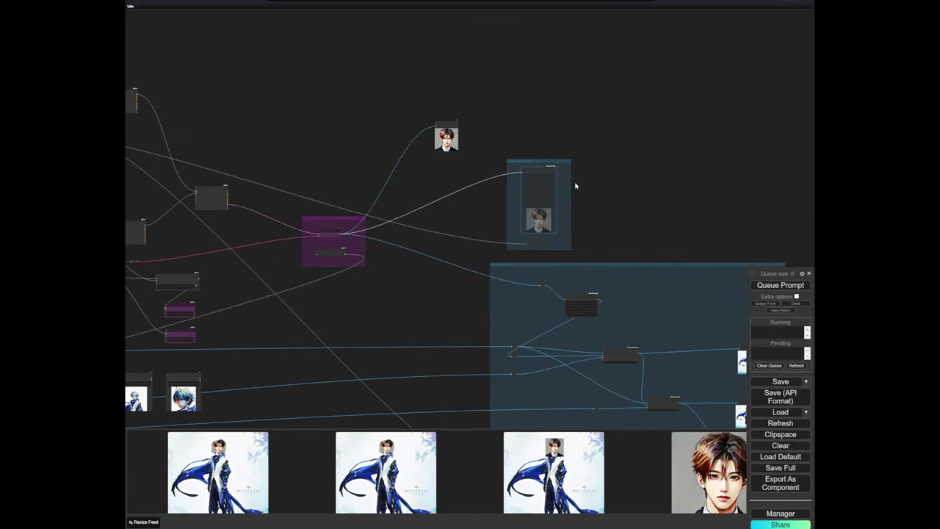
Run the toggle_txt_2_img action repeatedly and compare the states of the image_save_no_crop and image_crop_replace groups
{"action": "left_click_drag", "start_coordinate": [631, 269], "coordinate": [358, 97]}
{"action": "scroll", "coordinate": [307, 134], "scroll_direction": "up", "scroll_amount": 4}
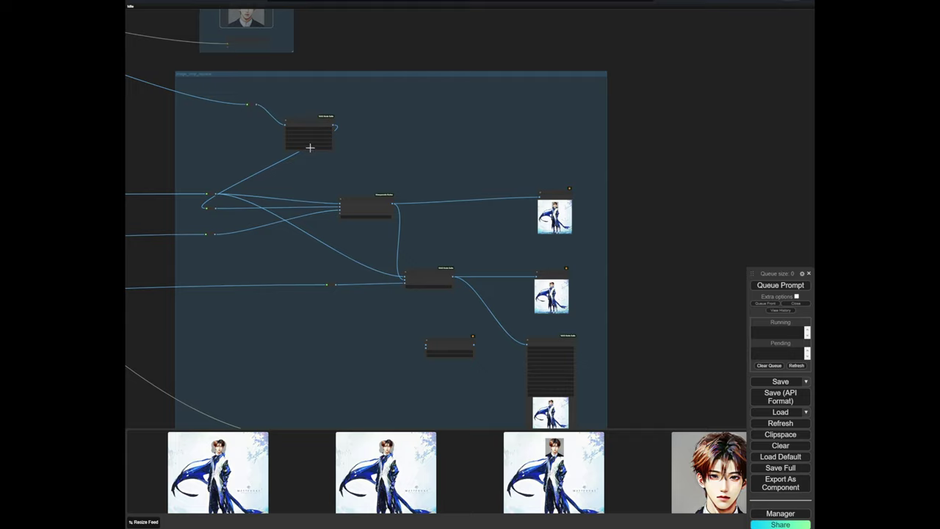
{"action": "scroll", "coordinate": [310, 148], "scroll_direction": "down", "scroll_amount": 3}
{"action": "scroll", "coordinate": [287, 147], "scroll_direction": "up", "scroll_amount": 6}
{"action": "scroll", "coordinate": [293, 232], "scroll_direction": "down", "scroll_amount": 12}
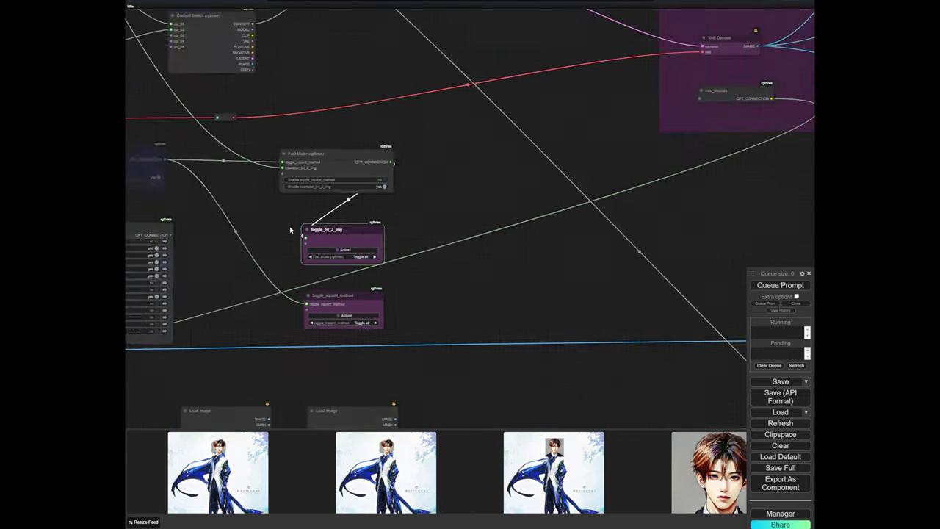
{"action": "left_click_drag", "start_coordinate": [306, 252], "coordinate": [401, 319]}
{"action": "scroll", "coordinate": [433, 345], "scroll_direction": "up", "scroll_amount": 5}
{"action": "scroll", "coordinate": [431, 341], "scroll_direction": "up", "scroll_amount": 4}
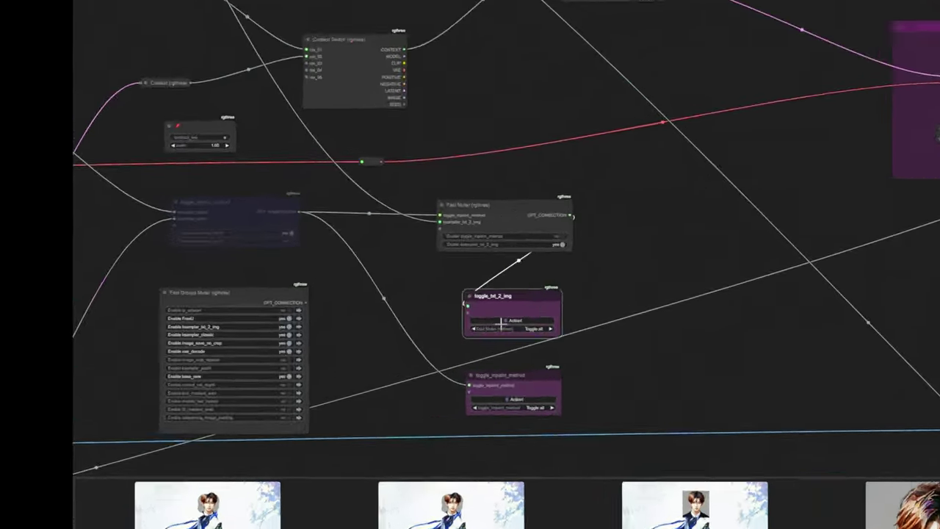
{"action": "left_click", "coordinate": [428, 321]}
{"action": "left_click", "coordinate": [429, 321]}
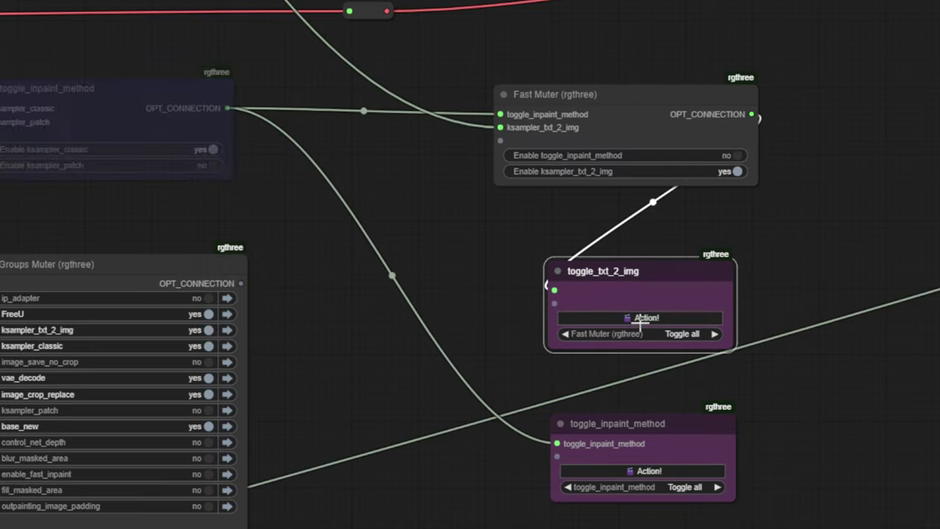
{"action": "left_click", "coordinate": [641, 318]}
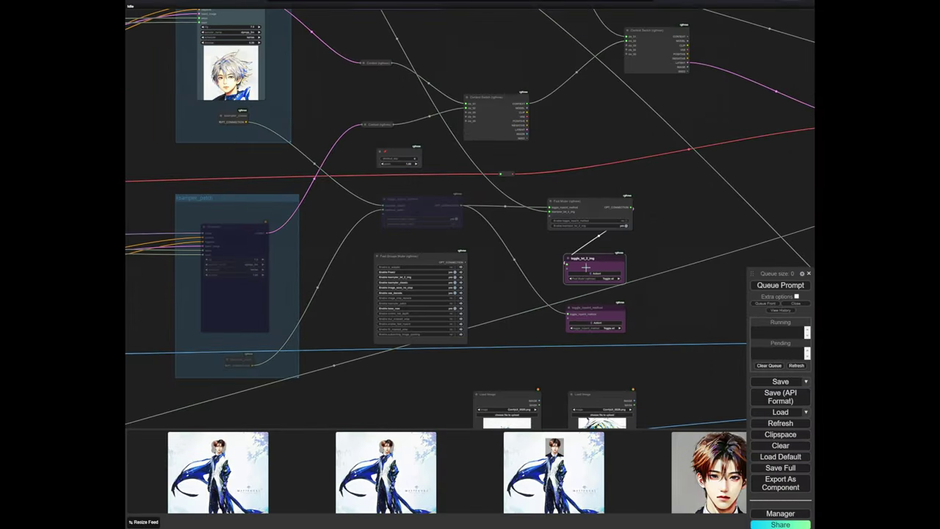
Inspect both relays in the ksampler_txt_2_img group, and switch back to the inpainting sampler with toggle_txt_2_img
{"action": "scroll", "coordinate": [378, 155], "scroll_direction": "down", "scroll_amount": 2}
{"action": "left_click_drag", "start_coordinate": [330, 154], "coordinate": [392, 349]}
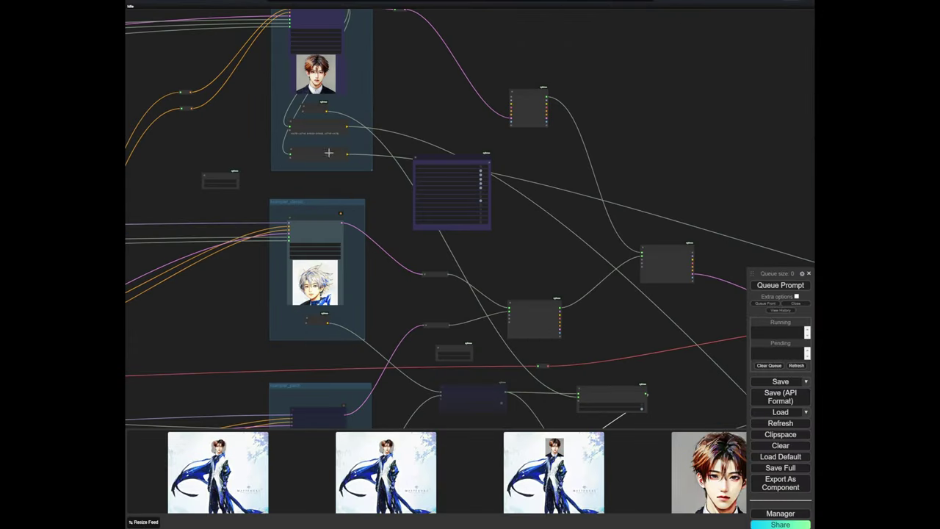
{"action": "left_click_drag", "start_coordinate": [485, 312], "coordinate": [319, 191]}
{"action": "scroll", "coordinate": [412, 288], "scroll_direction": "up", "scroll_amount": 5}
{"action": "left_click", "coordinate": [461, 350]}
{"action": "scroll", "coordinate": [460, 343], "scroll_direction": "down", "scroll_amount": 6}
{"action": "left_click_drag", "start_coordinate": [187, 228], "coordinate": [356, 295]}
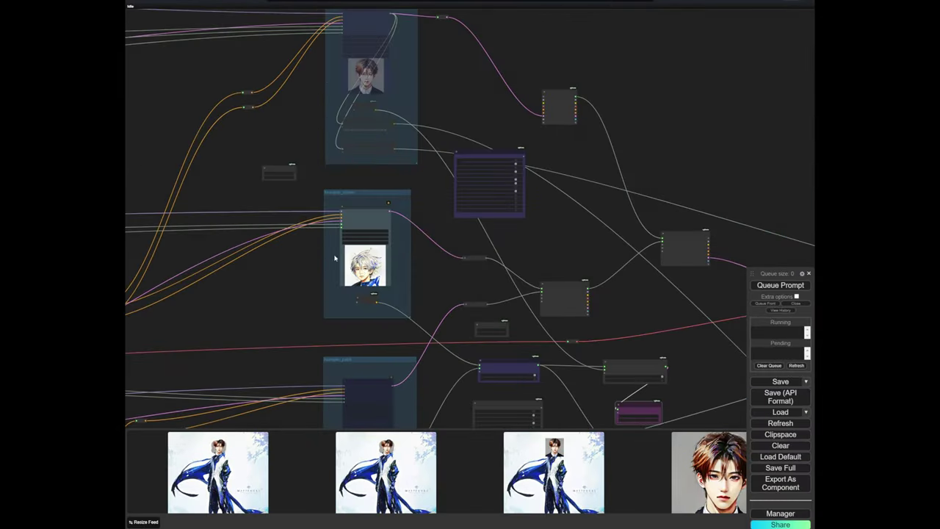
Run the toggle_inpaint_method action and check how the ksampler_classic and ksampler_patch groups switch
{"action": "left_click_drag", "start_coordinate": [483, 289], "coordinate": [342, 116]}
{"action": "scroll", "coordinate": [522, 248], "scroll_direction": "up", "scroll_amount": 3}
{"action": "left_click_drag", "start_coordinate": [489, 259], "coordinate": [613, 332]}
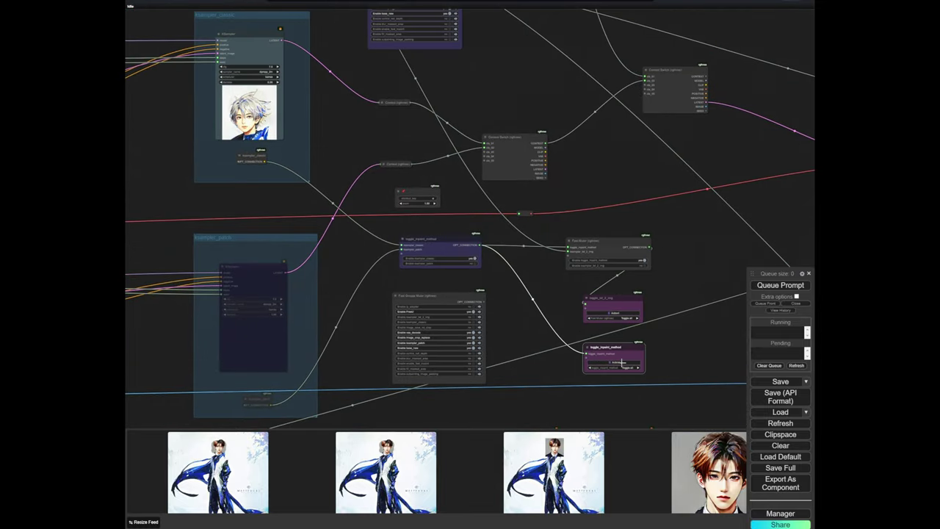
{"action": "scroll", "coordinate": [415, 250], "scroll_direction": "down", "scroll_amount": 3}
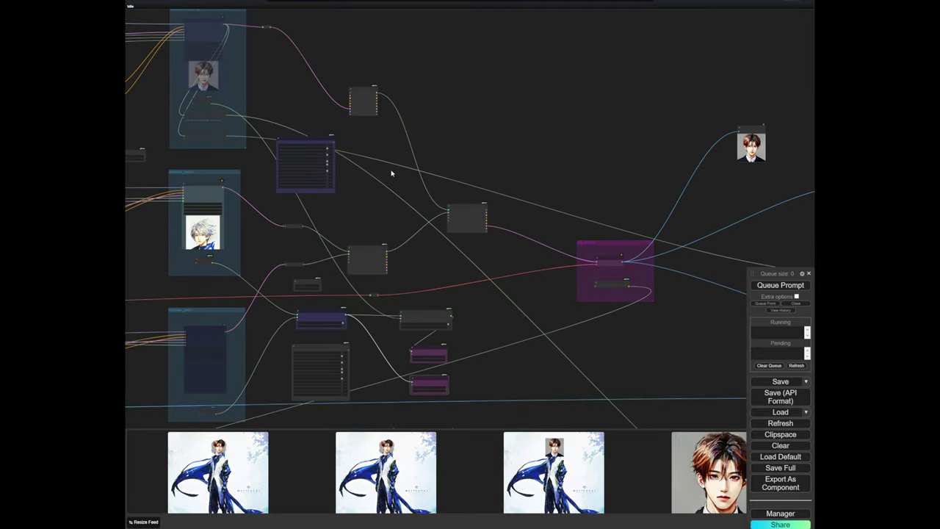
Close the Mask To Image error and trace the links from the muted Pad Image for Outpainting node to Mask To Image
{"action": "scroll", "coordinate": [473, 198], "scroll_direction": "down", "scroll_amount": 2}
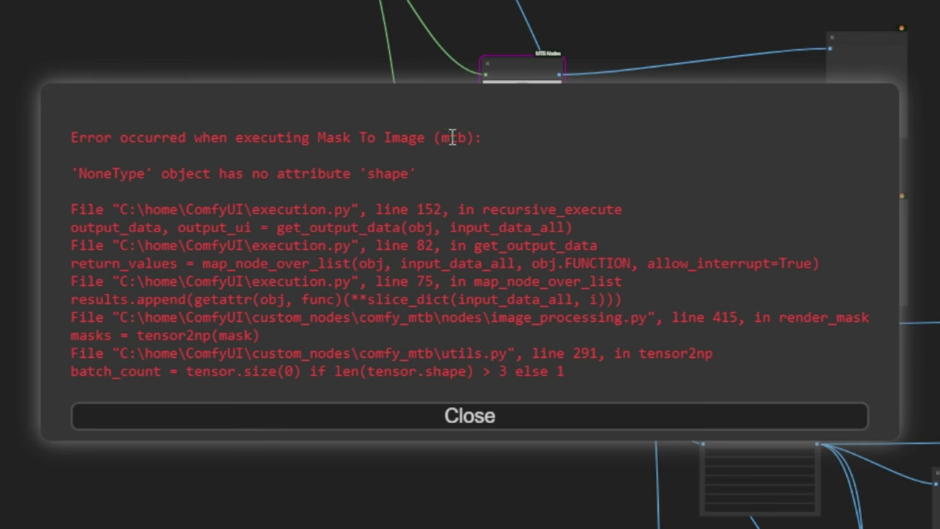
{"action": "left_click", "coordinate": [326, 415]}
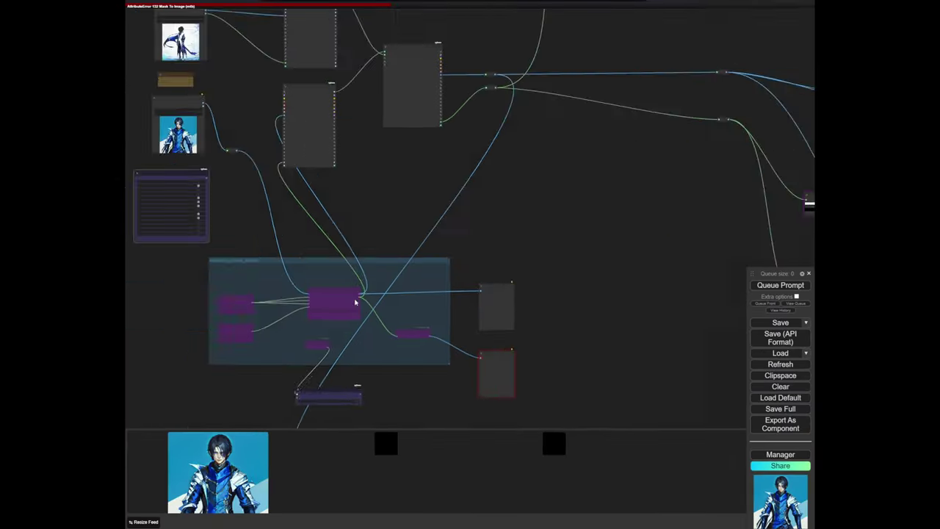
{"action": "scroll", "coordinate": [331, 301], "scroll_direction": "up", "scroll_amount": 3}
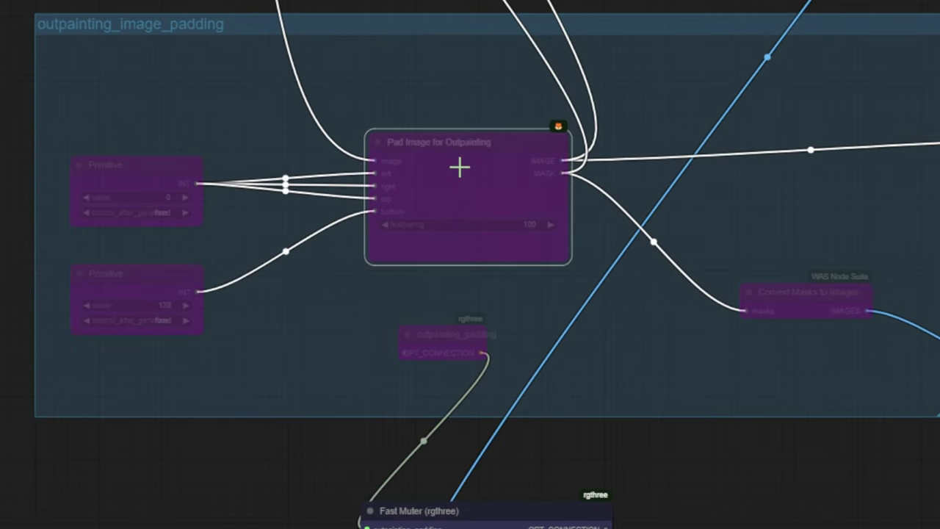
{"action": "scroll", "coordinate": [459, 168], "scroll_direction": "down", "scroll_amount": 3}
{"action": "scroll", "coordinate": [440, 4], "scroll_direction": "up", "scroll_amount": 1}
{"action": "left_click_drag", "start_coordinate": [508, 85], "coordinate": [176, 233]}
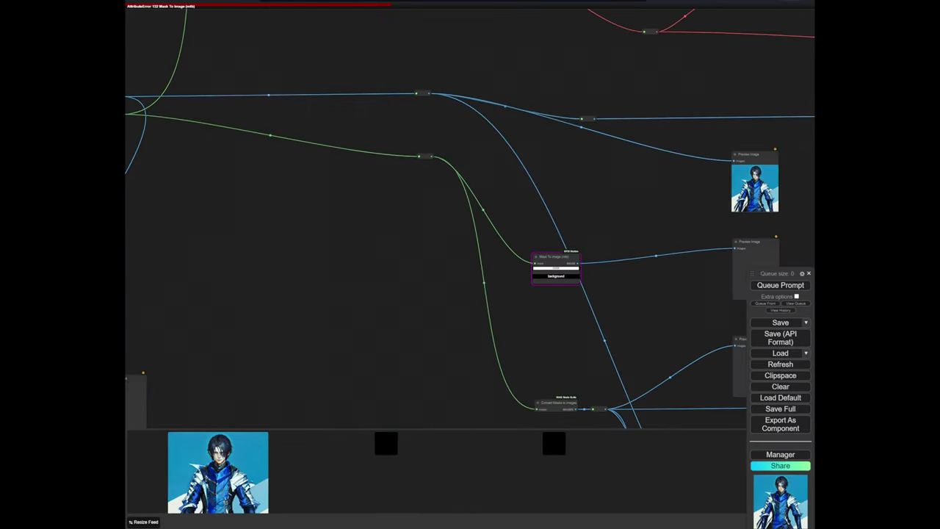
{"action": "left_click_drag", "start_coordinate": [791, 195], "coordinate": [472, 216]}
{"action": "scroll", "coordinate": [526, 211], "scroll_direction": "up", "scroll_amount": 4}
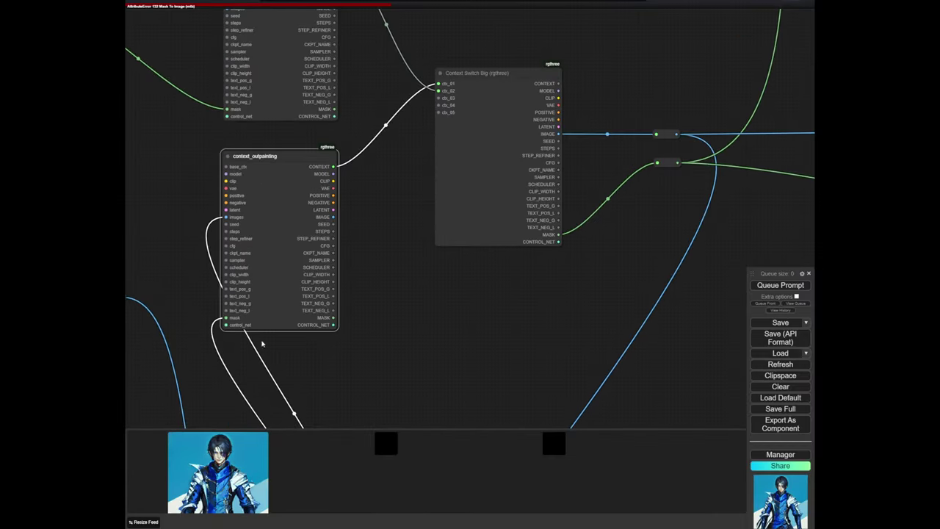
Examine how the outpainting_image_padding group feeds the images and mask inputs of the context_outpainting node
{"action": "left_click_drag", "start_coordinate": [409, 353], "coordinate": [408, 224]}
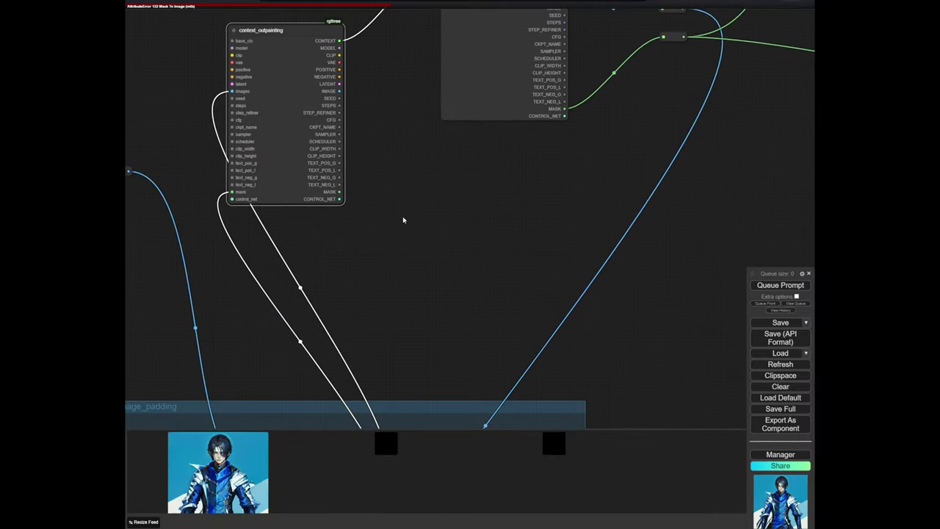
{"action": "scroll", "coordinate": [374, 242], "scroll_direction": "down", "scroll_amount": 3}
{"action": "left_click_drag", "start_coordinate": [378, 269], "coordinate": [357, 205]}
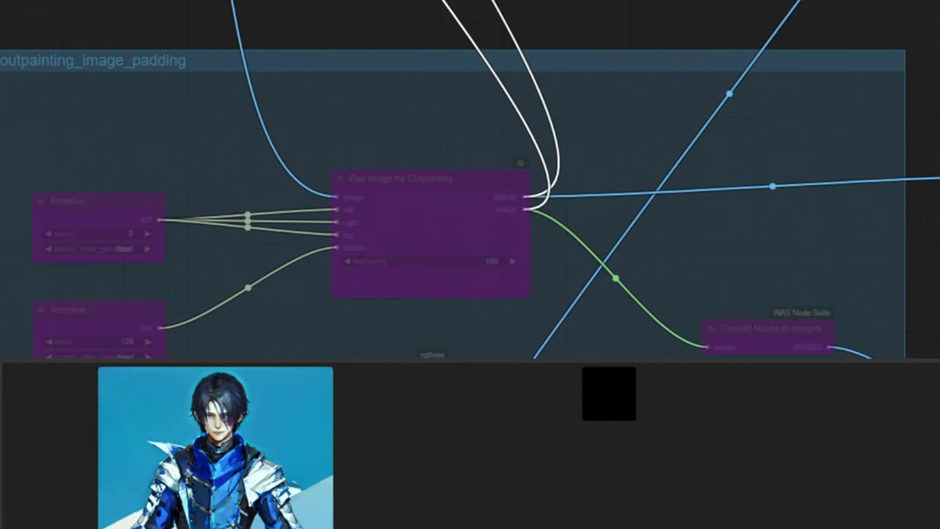
{"action": "scroll", "coordinate": [149, 2], "scroll_direction": "down", "scroll_amount": 5}
{"action": "scroll", "coordinate": [323, 121], "scroll_direction": "up", "scroll_amount": 2}
{"action": "scroll", "coordinate": [263, 326], "scroll_direction": "up", "scroll_amount": 1}
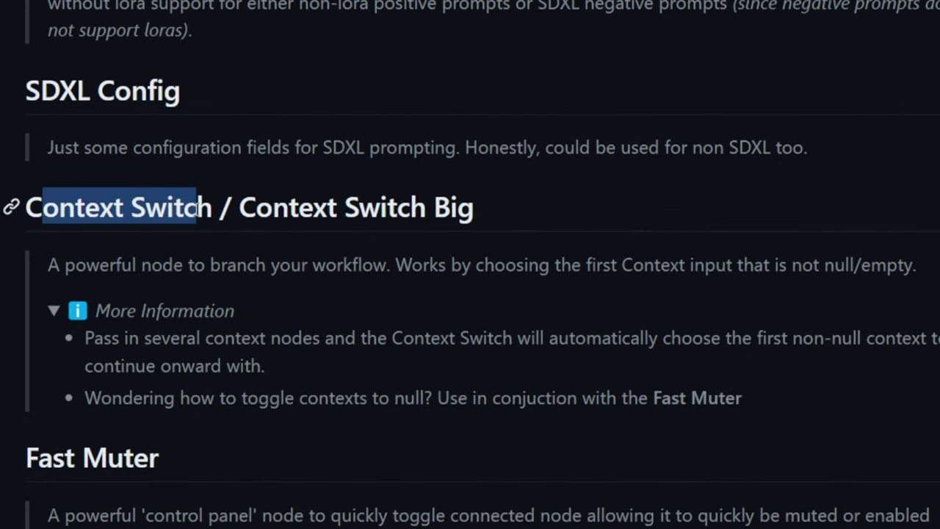
Read the Context Switch / Context Switch Big documentation, including how to toggle contexts to null with the Fast Muter
{"action": "left_click", "coordinate": [240, 211]}
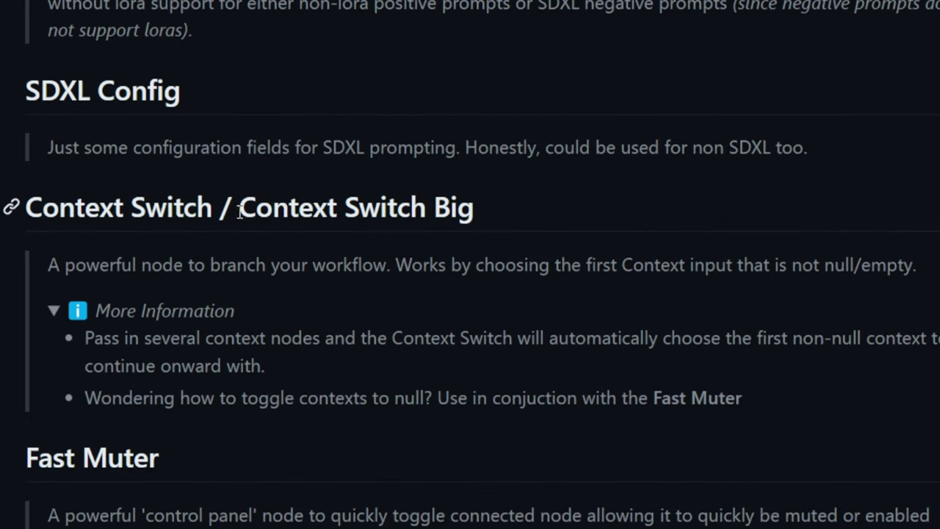
{"action": "left_click_drag", "start_coordinate": [253, 207], "coordinate": [503, 214]}
{"action": "left_click", "coordinate": [527, 213]}
{"action": "left_click_drag", "start_coordinate": [125, 389], "coordinate": [337, 387]}
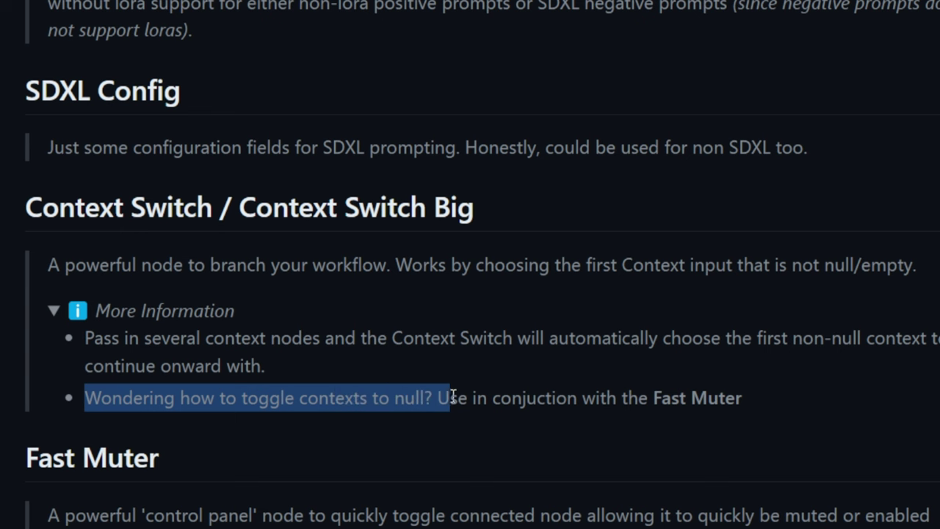
{"action": "left_click_drag", "start_coordinate": [538, 404], "coordinate": [764, 415]}
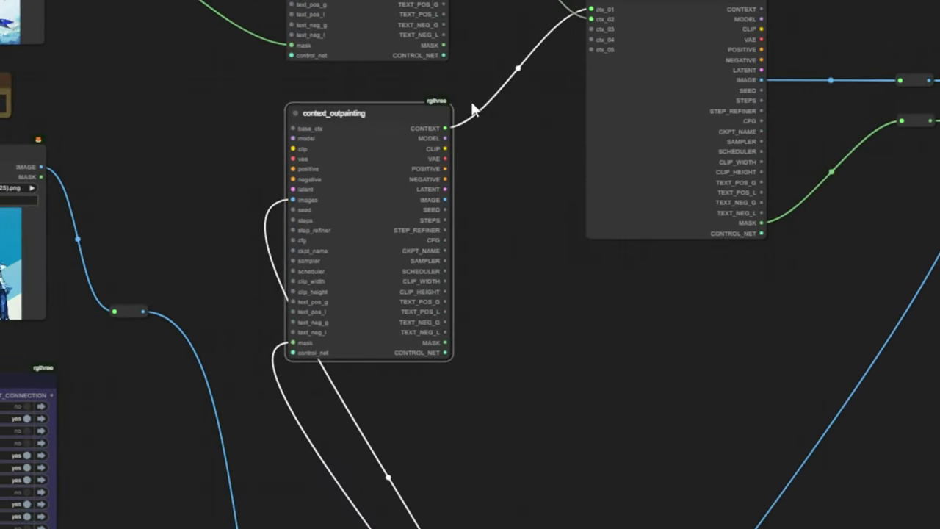
Create a group around the context_outpainting node and title it context_outpainting
{"action": "left_click_drag", "start_coordinate": [367, 30], "coordinate": [367, 10]}
{"action": "scroll", "coordinate": [406, 211], "scroll_direction": "up", "scroll_amount": 4}
{"action": "mouse_move", "coordinate": [368, 141]}
{"action": "left_mouse_down"}
{"action": "mouse_move", "coordinate": [365, 179]}
{"action": "mouse_move", "coordinate": [367, 147]}
{"action": "left_mouse_up"}
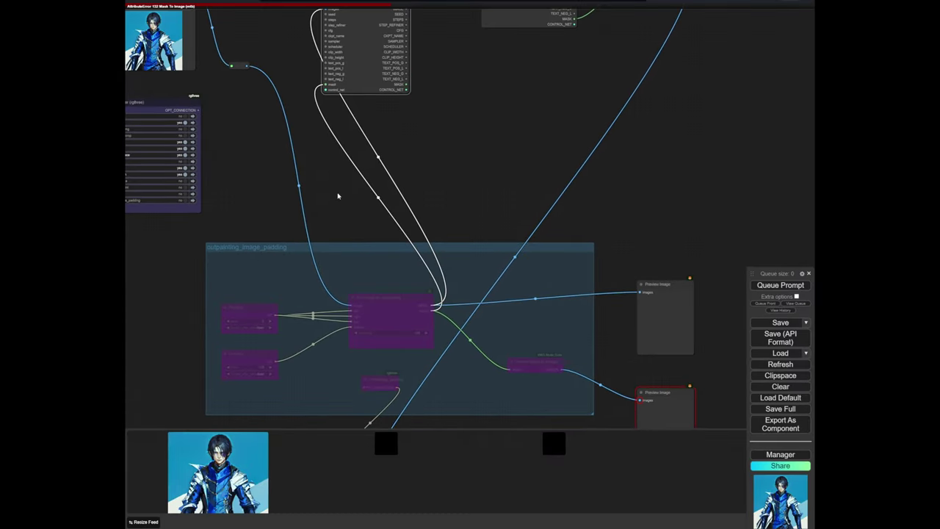
{"action": "left_click_drag", "start_coordinate": [338, 209], "coordinate": [314, 378]}
{"action": "mouse_move", "coordinate": [335, 168]}
{"action": "left_mouse_down"}
{"action": "mouse_move", "coordinate": [330, 179]}
{"action": "mouse_move", "coordinate": [333, 166]}
{"action": "left_mouse_up"}
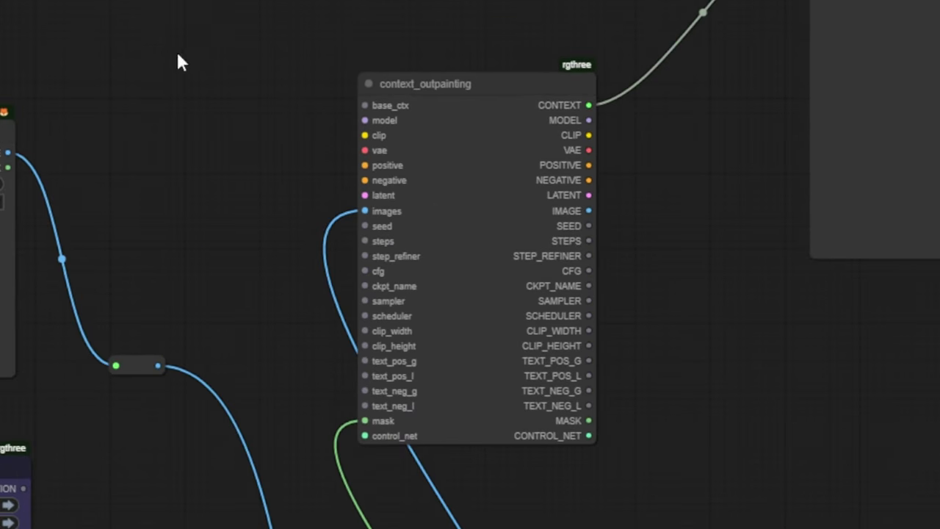
{"action": "right_click", "coordinate": [176, 50]}
{"action": "left_click", "coordinate": [257, 76]}
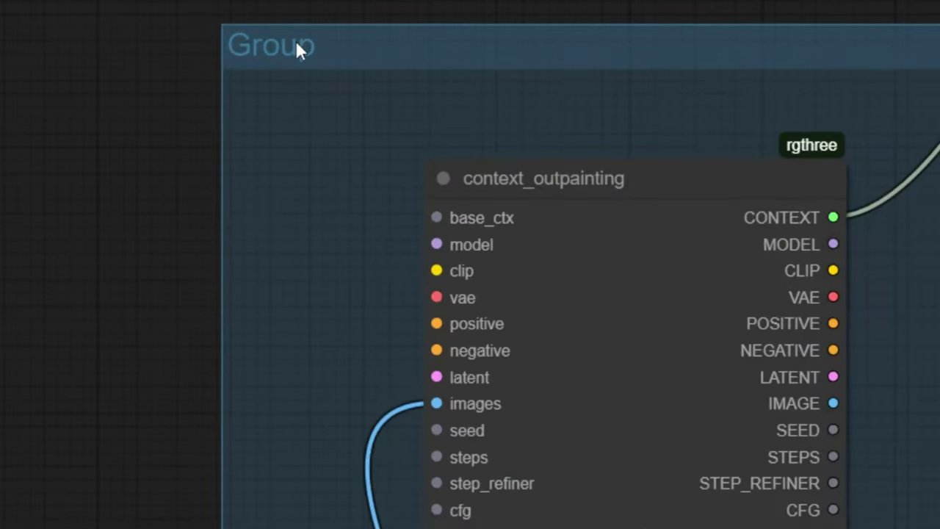
{"action": "right_click", "coordinate": [297, 38]}
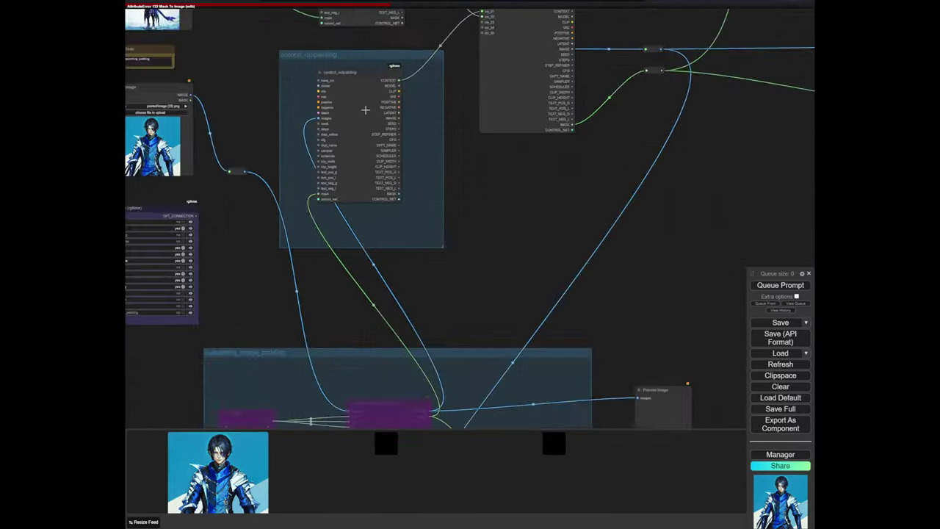
{"action": "scroll", "coordinate": [365, 110], "scroll_direction": "up", "scroll_amount": 4}
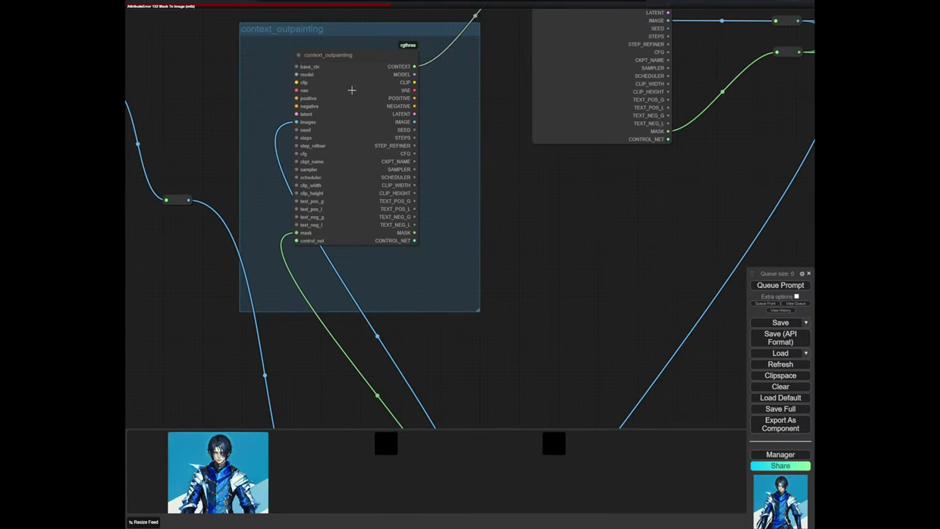
Examine the Pad Image for Outpainting node in the outpainting_image_padding group and its links to the context_outpainting group
{"action": "scroll", "coordinate": [417, 283], "scroll_direction": "down", "scroll_amount": 5}
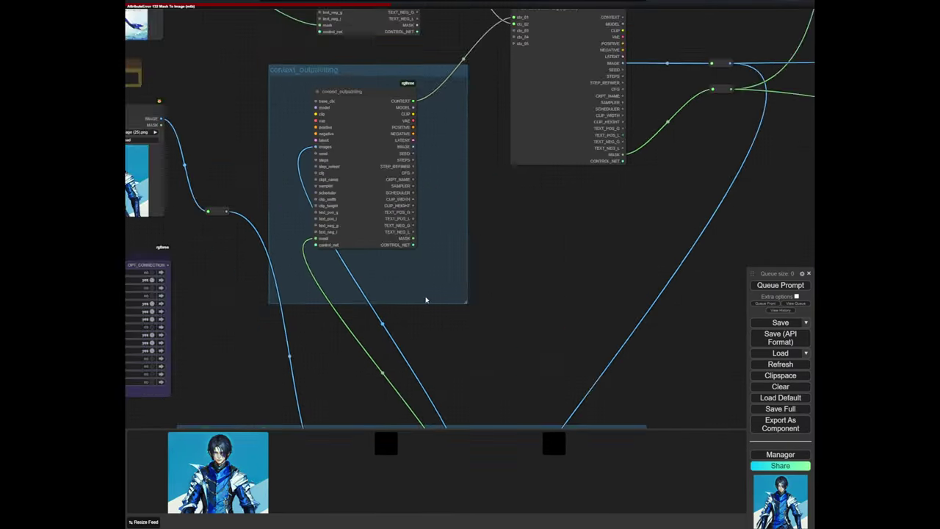
{"action": "left_click_drag", "start_coordinate": [441, 332], "coordinate": [344, 115]}
{"action": "scroll", "coordinate": [305, 177], "scroll_direction": "up", "scroll_amount": 5}
{"action": "left_click_drag", "start_coordinate": [281, 186], "coordinate": [306, 187]}
{"action": "left_click_drag", "start_coordinate": [297, 168], "coordinate": [483, 171]}
{"action": "left_click_drag", "start_coordinate": [388, 188], "coordinate": [379, 181]}
{"action": "left_click_drag", "start_coordinate": [653, 183], "coordinate": [544, 189]}
{"action": "left_click_drag", "start_coordinate": [409, 267], "coordinate": [381, 259]}
{"action": "scroll", "coordinate": [465, 257], "scroll_direction": "down", "scroll_amount": 4}
{"action": "scroll", "coordinate": [584, 224], "scroll_direction": "down", "scroll_amount": 4}
{"action": "left_click_drag", "start_coordinate": [584, 224], "coordinate": [393, 241]}
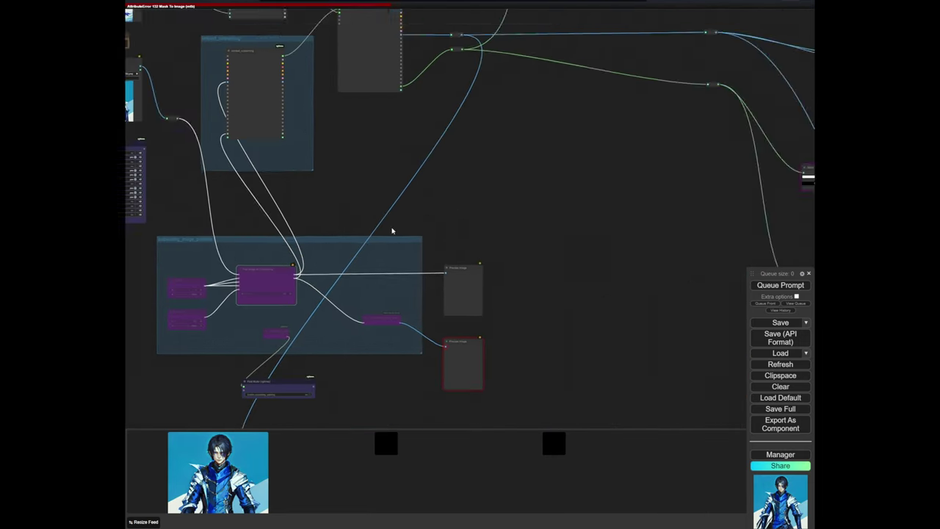
Add a Mute / Bypass Relay node and place it inside the outpainting_image_padding group
{"action": "scroll", "coordinate": [384, 244], "scroll_direction": "down", "scroll_amount": 5}
{"action": "scroll", "coordinate": [649, 207], "scroll_direction": "up", "scroll_amount": 10}
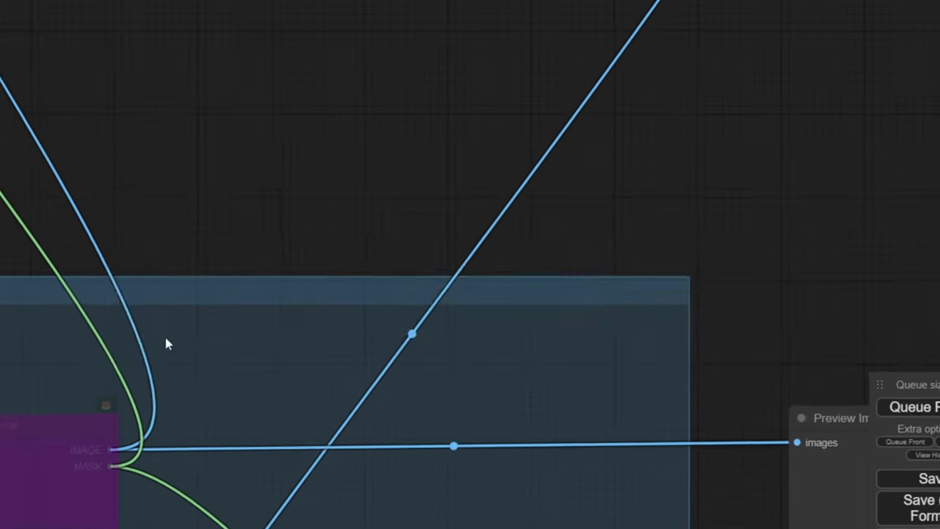
{"action": "double_click", "coordinate": [222, 204]}
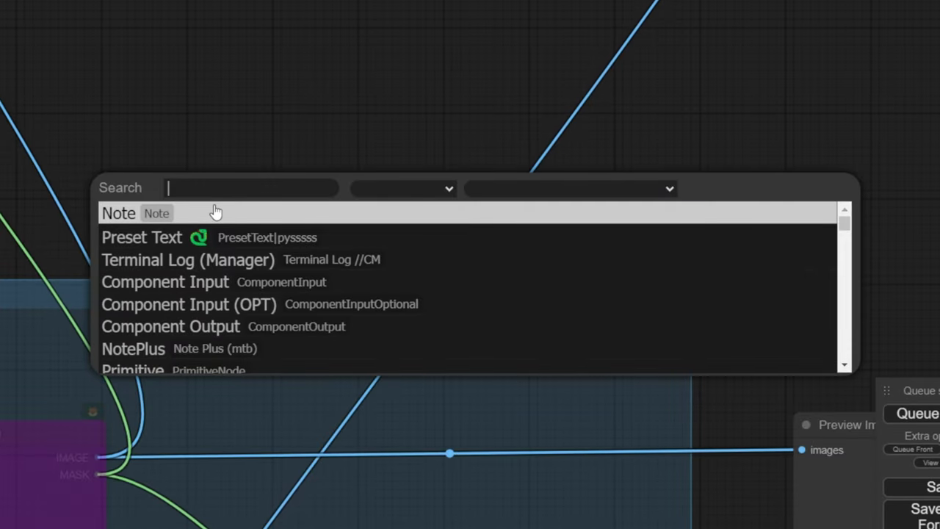
{"action": "type", "text": "mu"}
{"action": "key", "text": "Return"}
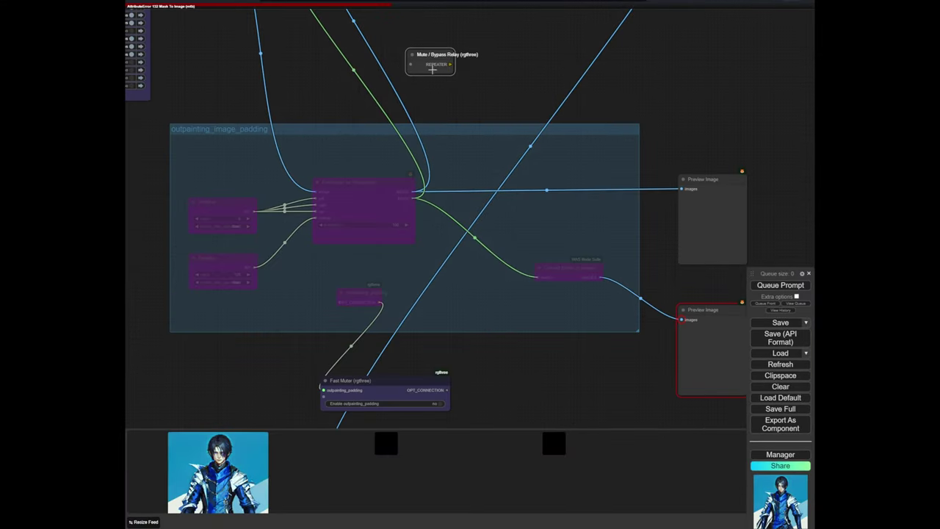
{"action": "left_click_drag", "start_coordinate": [434, 71], "coordinate": [437, 290]}
Connect the MASK output of Pad Image for Outpainting to the relay, and enlarge the relay and its group to fit
{"action": "scroll", "coordinate": [432, 246], "scroll_direction": "up", "scroll_amount": 8}
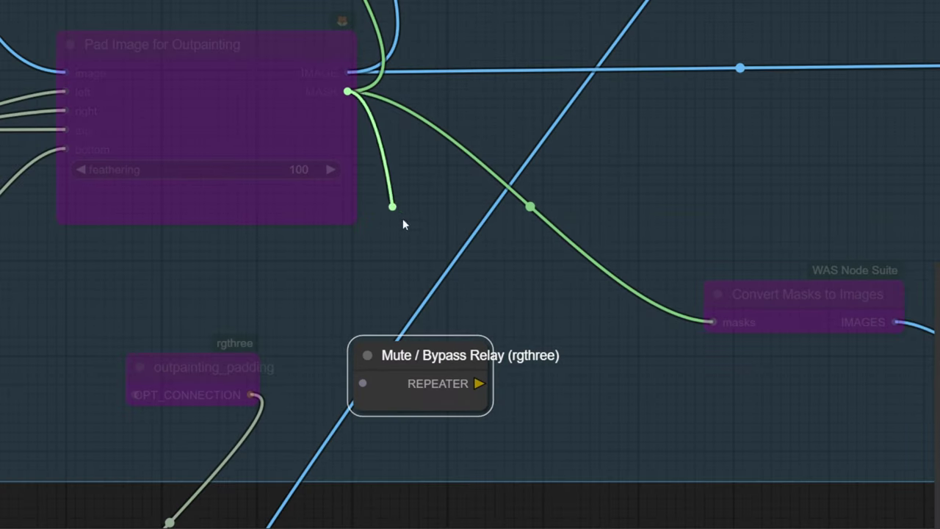
{"action": "left_click_drag", "start_coordinate": [365, 384], "coordinate": [450, 375]}
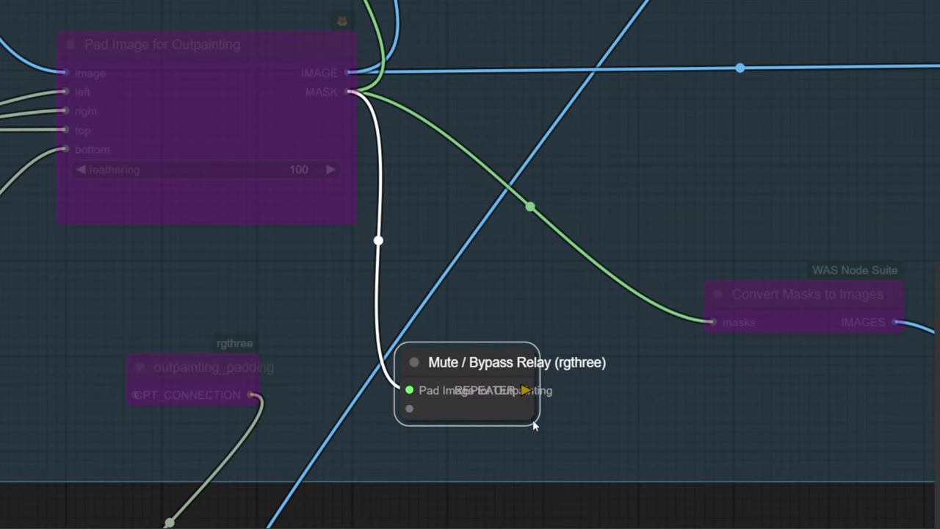
{"action": "left_click_drag", "start_coordinate": [531, 418], "coordinate": [655, 442]}
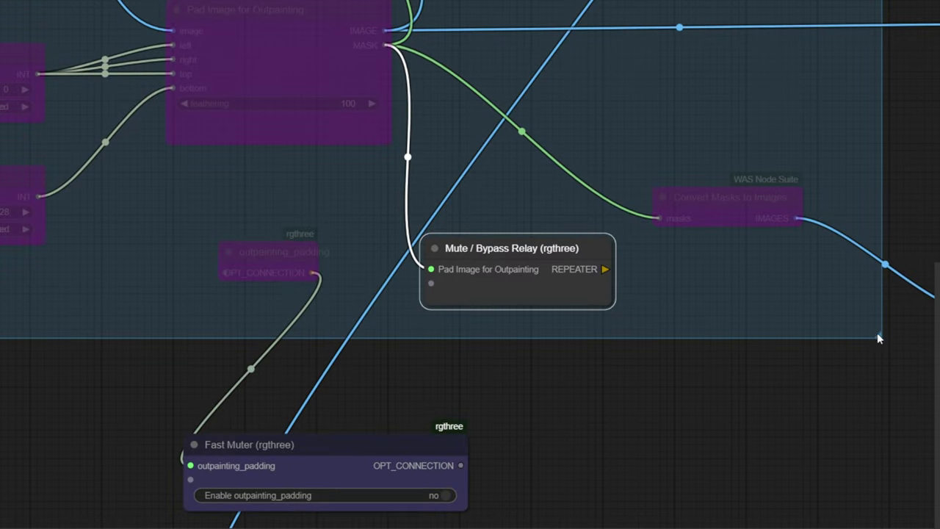
{"action": "left_click_drag", "start_coordinate": [879, 338], "coordinate": [889, 395]}
Add a Mute / Bypass Repeater to the context_outpainting group and link it to the relay in outpainting_image_padding
{"action": "left_click_drag", "start_coordinate": [589, 242], "coordinate": [336, 318]}
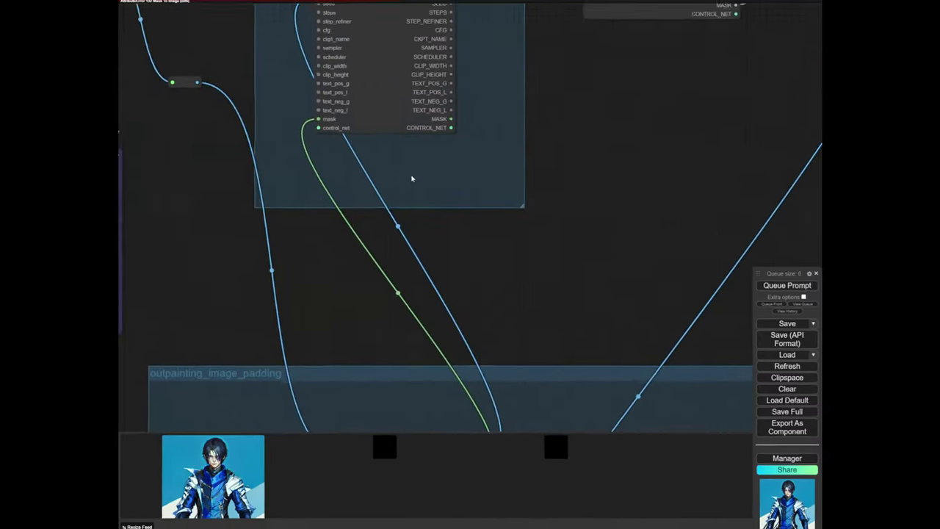
{"action": "double_click", "coordinate": [257, 128]}
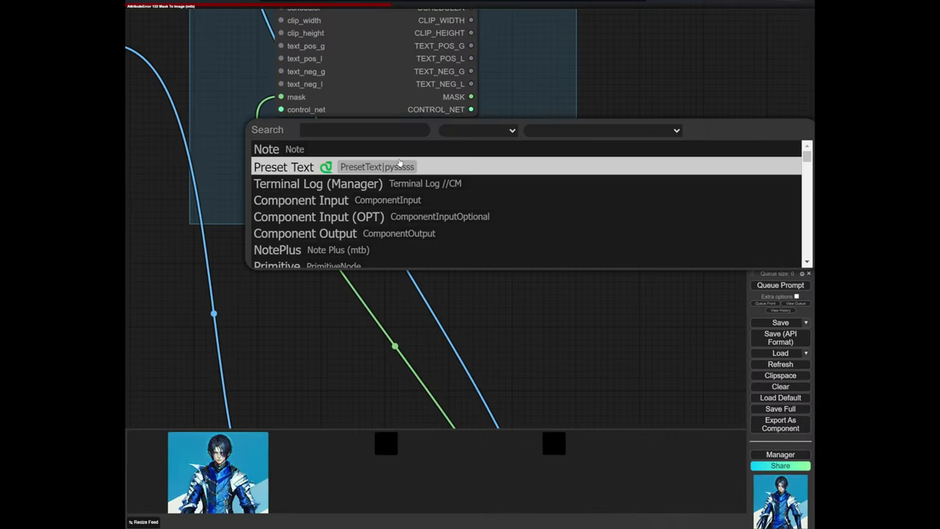
{"action": "type", "text": "repea"}
{"action": "key", "text": "Return"}
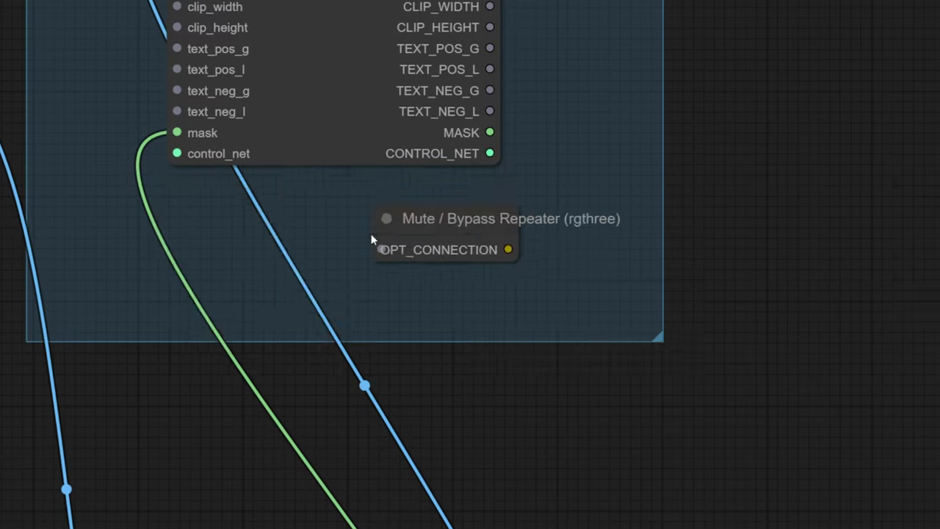
{"action": "scroll", "coordinate": [628, 501], "scroll_direction": "down", "scroll_amount": 7}
{"action": "left_click_drag", "start_coordinate": [629, 500], "coordinate": [432, 169]}
{"action": "left_click_drag", "start_coordinate": [397, 415], "coordinate": [349, 41]}
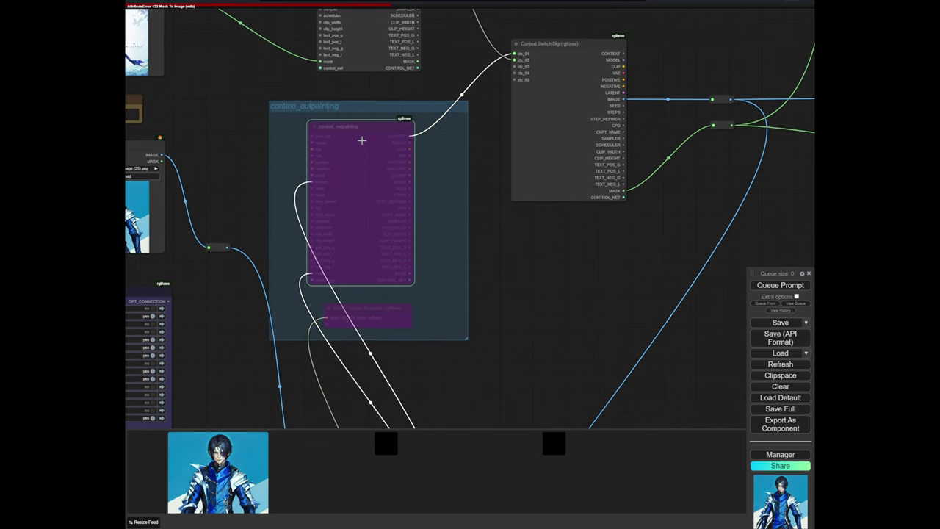
Disable the outpainting_image_padding group in the Fast Groups Bypasser and check the states of its nodes
{"action": "left_click", "coordinate": [367, 141]}
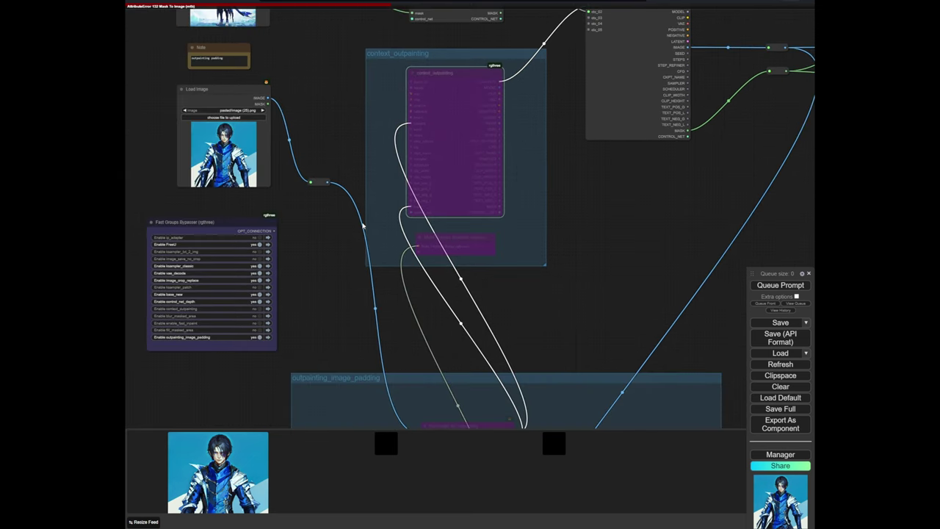
{"action": "scroll", "coordinate": [220, 337], "scroll_direction": "up", "scroll_amount": 3}
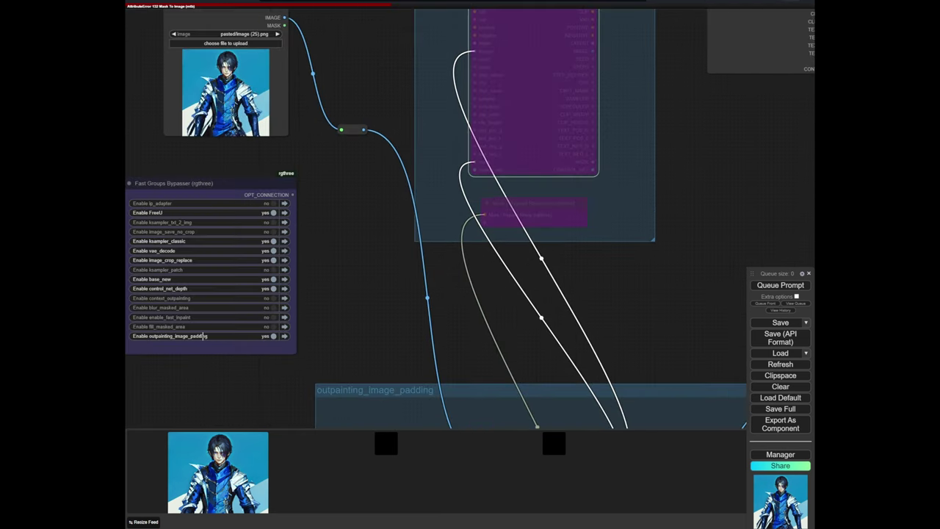
{"action": "left_click", "coordinate": [201, 336]}
{"action": "left_click_drag", "start_coordinate": [201, 336], "coordinate": [198, 142]}
{"action": "scroll", "coordinate": [198, 141], "scroll_direction": "down", "scroll_amount": 1}
{"action": "left_click_drag", "start_coordinate": [186, 190], "coordinate": [199, 204]}
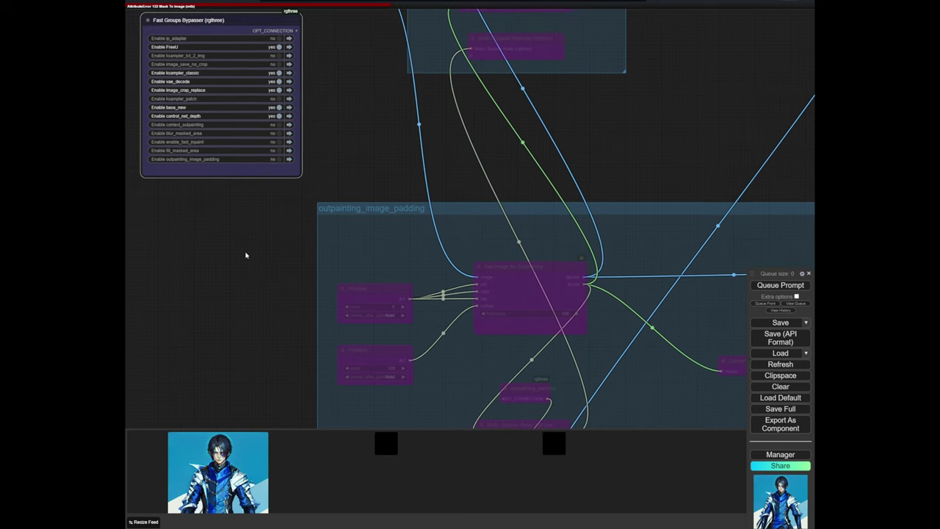
{"action": "left_click_drag", "start_coordinate": [247, 249], "coordinate": [229, 229]}
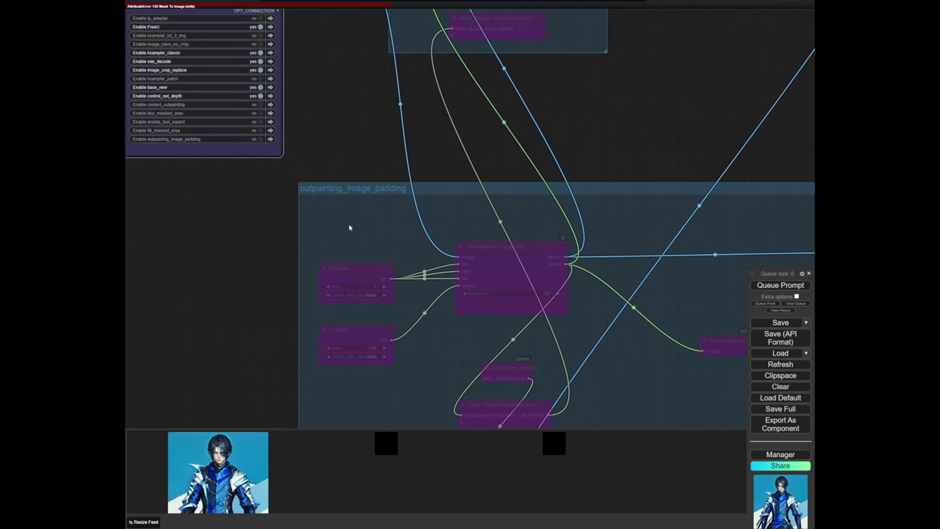
Enable the outpainting_image_padding group in the Fast Groups Bypasser and check how the context_outpainting group switches with it
{"action": "scroll", "coordinate": [486, 348], "scroll_direction": "down", "scroll_amount": 1}
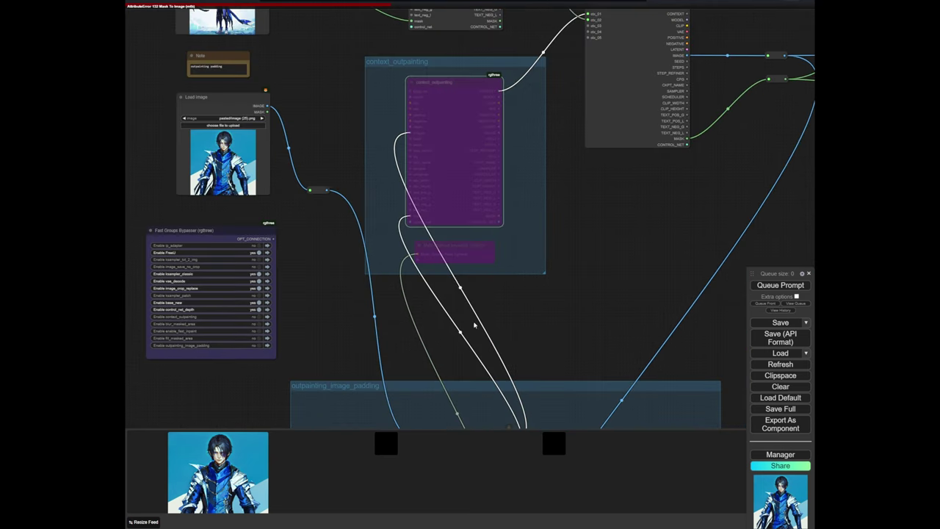
{"action": "left_click_drag", "start_coordinate": [489, 349], "coordinate": [491, 213]}
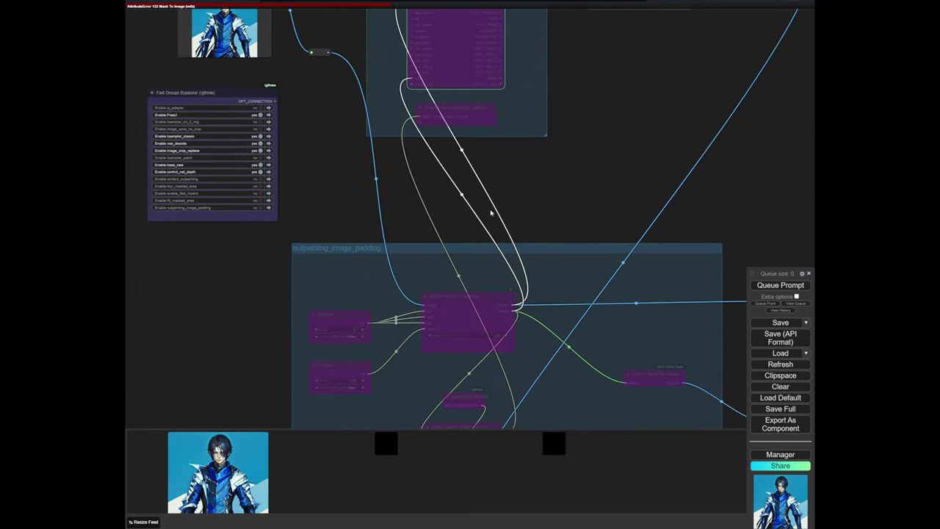
{"action": "left_click", "coordinate": [255, 207]}
{"action": "left_click", "coordinate": [257, 180]}
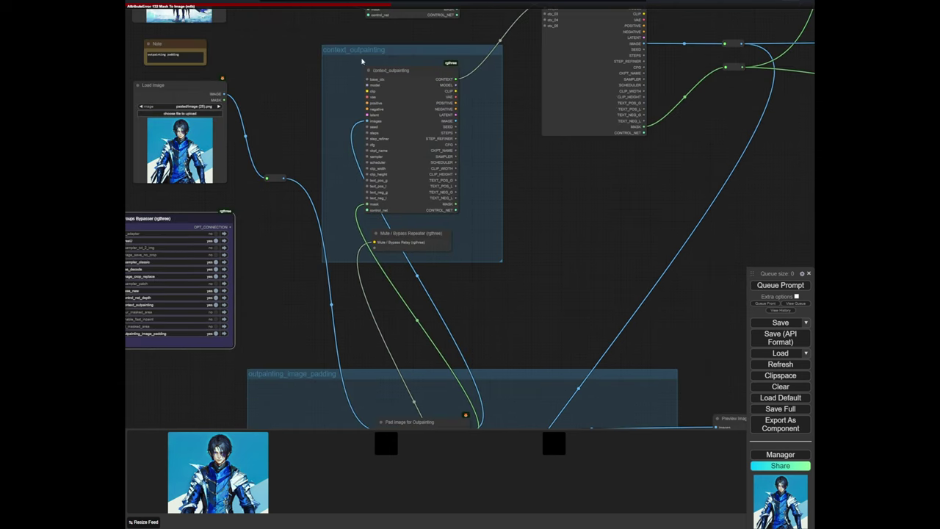
Disable the outpainting_image_padding group in the Fast Groups Bypasser and queue the prompt
{"action": "left_click_drag", "start_coordinate": [499, 316], "coordinate": [431, 443]}
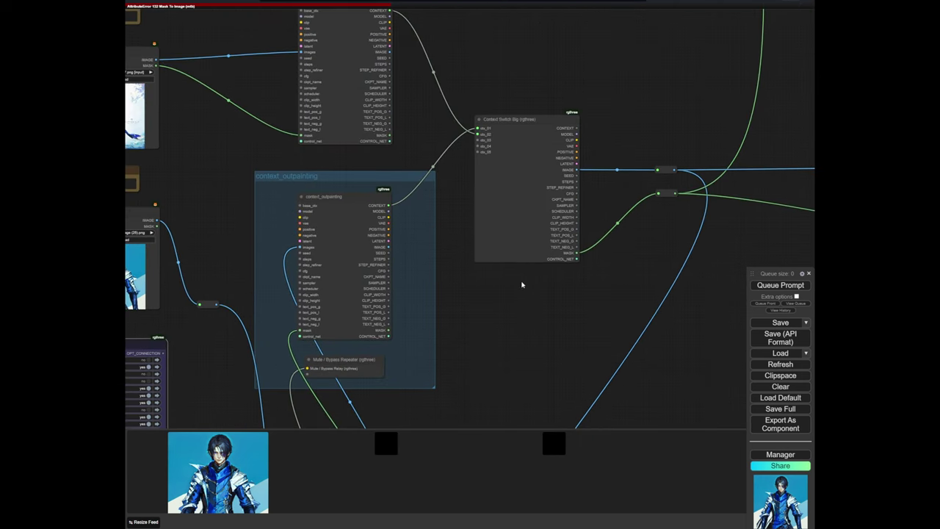
{"action": "left_click_drag", "start_coordinate": [470, 346], "coordinate": [612, 224]}
{"action": "scroll", "coordinate": [297, 336], "scroll_direction": "up", "scroll_amount": 3}
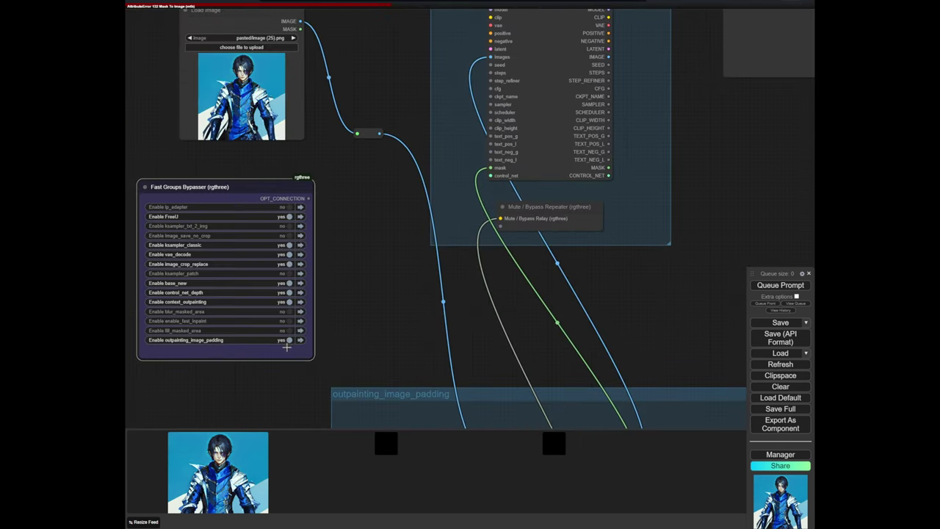
{"action": "scroll", "coordinate": [290, 339], "scroll_direction": "down", "scroll_amount": 5}
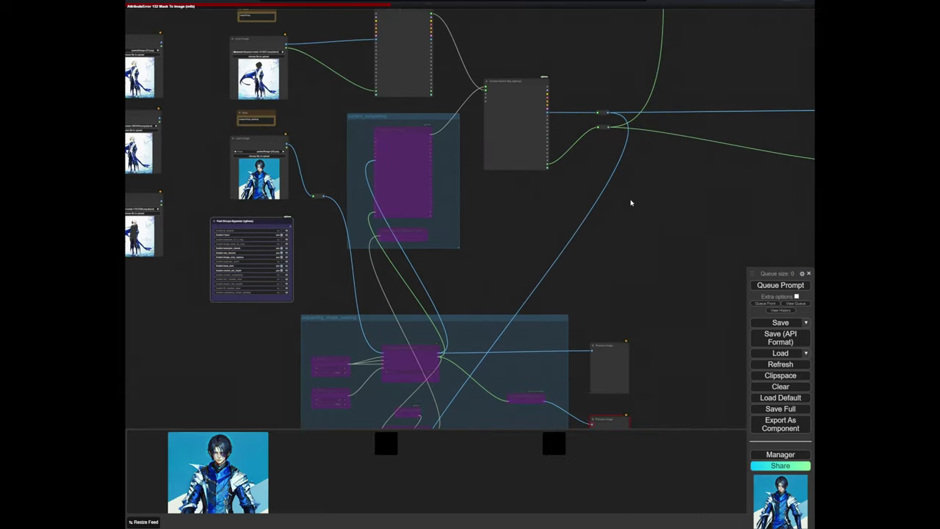
{"action": "left_click_drag", "start_coordinate": [630, 202], "coordinate": [496, 261]}
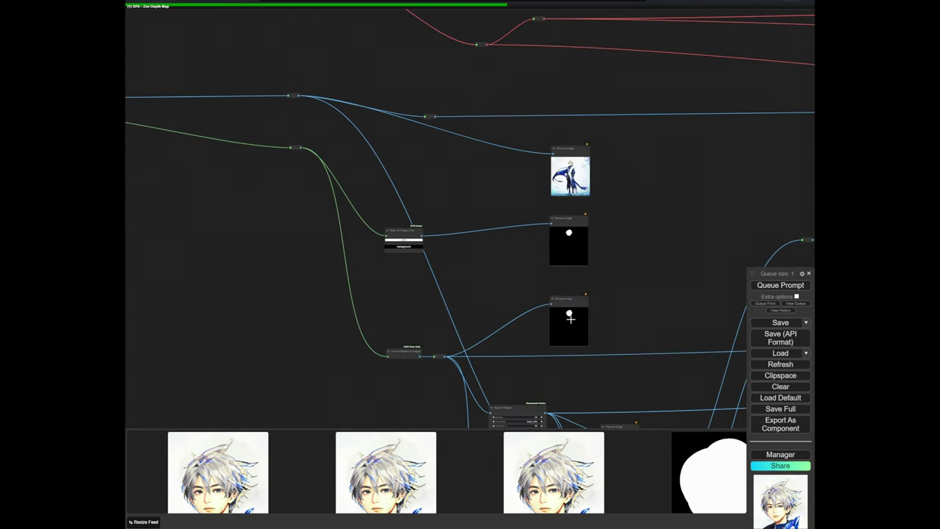
Follow the running prompt to the ksampler_classic group and examine its KSampler preview
{"action": "scroll", "coordinate": [584, 176], "scroll_direction": "down", "scroll_amount": 5}
{"action": "left_click_drag", "start_coordinate": [667, 306], "coordinate": [317, 320]}
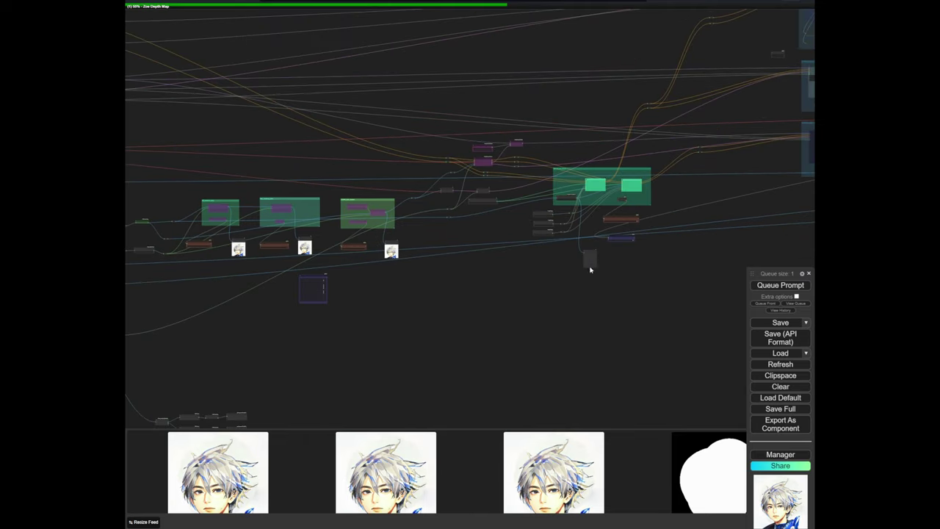
{"action": "left_click_drag", "start_coordinate": [590, 269], "coordinate": [351, 302]}
{"action": "left_click_drag", "start_coordinate": [579, 250], "coordinate": [379, 319]}
{"action": "scroll", "coordinate": [461, 178], "scroll_direction": "up", "scroll_amount": 4}
{"action": "scroll", "coordinate": [370, 169], "scroll_direction": "up", "scroll_amount": 5}
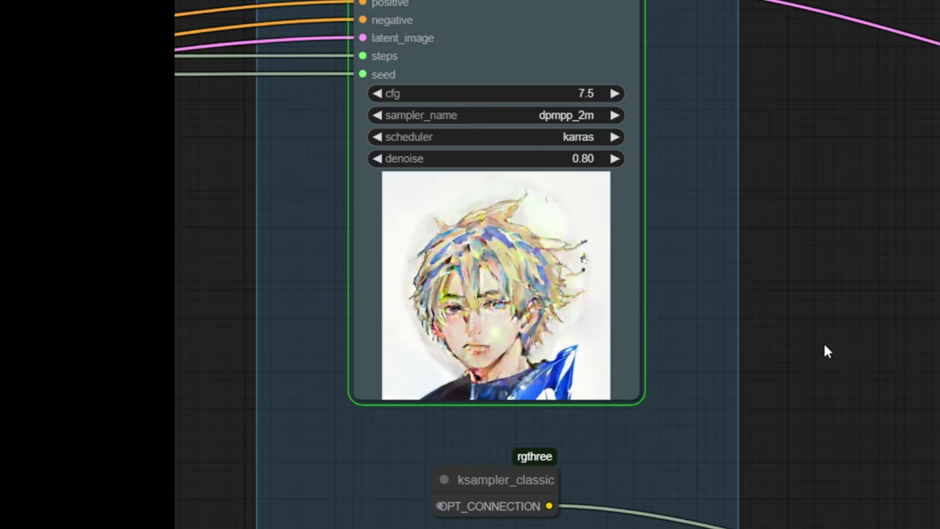
Trace the path from ksampler_classic through the context switches and decoding group to image_crop_replace while the prompt runs
{"action": "scroll", "coordinate": [840, 340], "scroll_direction": "down", "scroll_amount": 5}
{"action": "scroll", "coordinate": [843, 339], "scroll_direction": "down", "scroll_amount": 5}
{"action": "left_click_drag", "start_coordinate": [842, 339], "coordinate": [545, 178]}
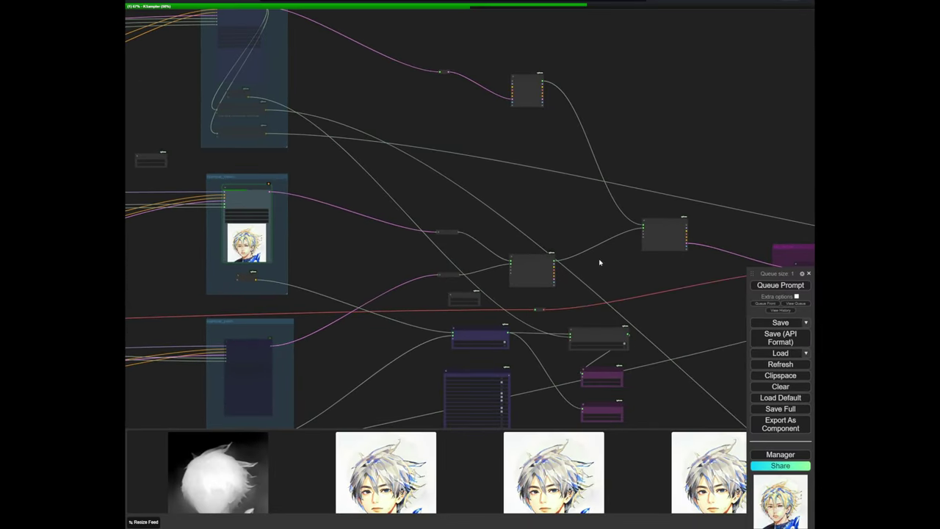
{"action": "left_click_drag", "start_coordinate": [611, 279], "coordinate": [372, 178]}
{"action": "scroll", "coordinate": [371, 177], "scroll_direction": "down", "scroll_amount": 2}
{"action": "left_click_drag", "start_coordinate": [794, 235], "coordinate": [456, 159]}
{"action": "scroll", "coordinate": [455, 159], "scroll_direction": "up", "scroll_amount": 8}
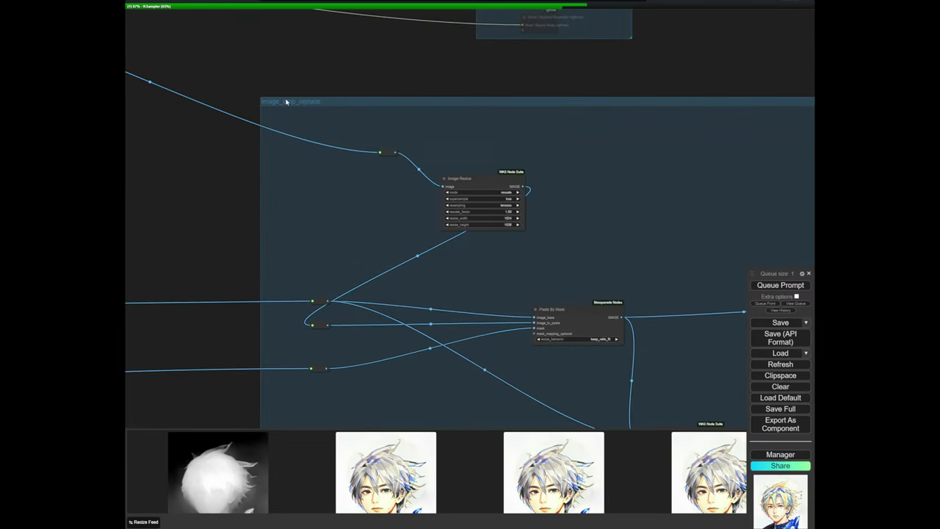
{"action": "scroll", "coordinate": [629, 271], "scroll_direction": "down", "scroll_amount": 10}
{"action": "left_click_drag", "start_coordinate": [445, 250], "coordinate": [698, 258]}
{"action": "scroll", "coordinate": [353, 210], "scroll_direction": "up", "scroll_amount": 9}
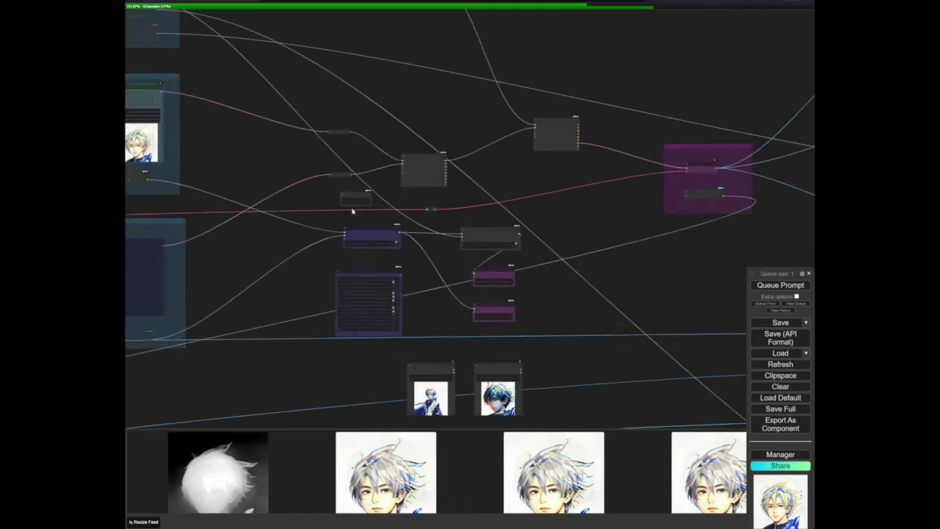
{"action": "scroll", "coordinate": [469, 270], "scroll_direction": "down", "scroll_amount": 3}
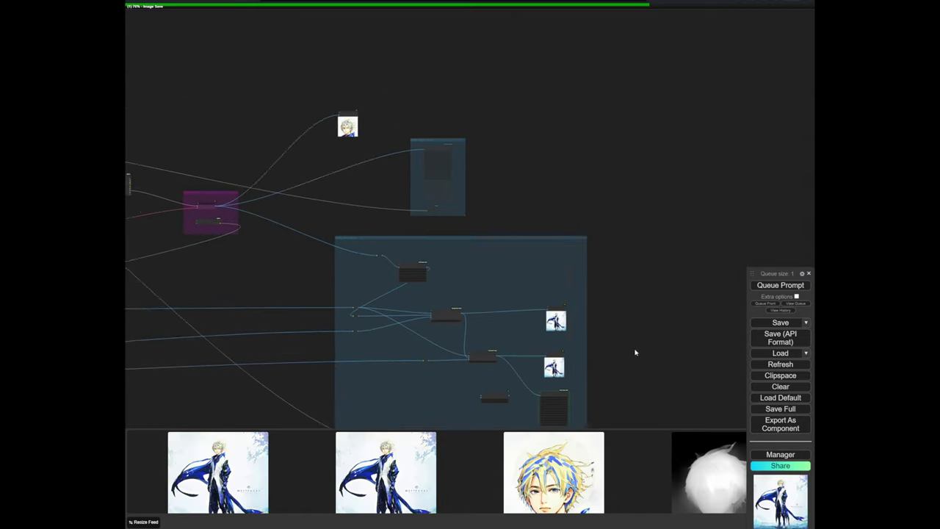
Inspect the finished image at full size and check the state of the image_save_no_crop group
{"action": "scroll", "coordinate": [634, 351], "scroll_direction": "up", "scroll_amount": 5}
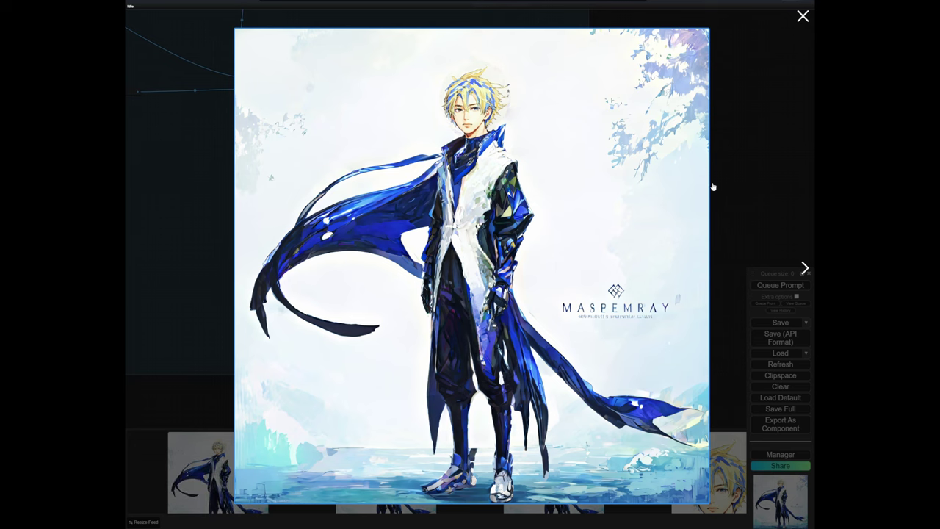
{"action": "left_click", "coordinate": [713, 186]}
{"action": "scroll", "coordinate": [336, 163], "scroll_direction": "up", "scroll_amount": 5}
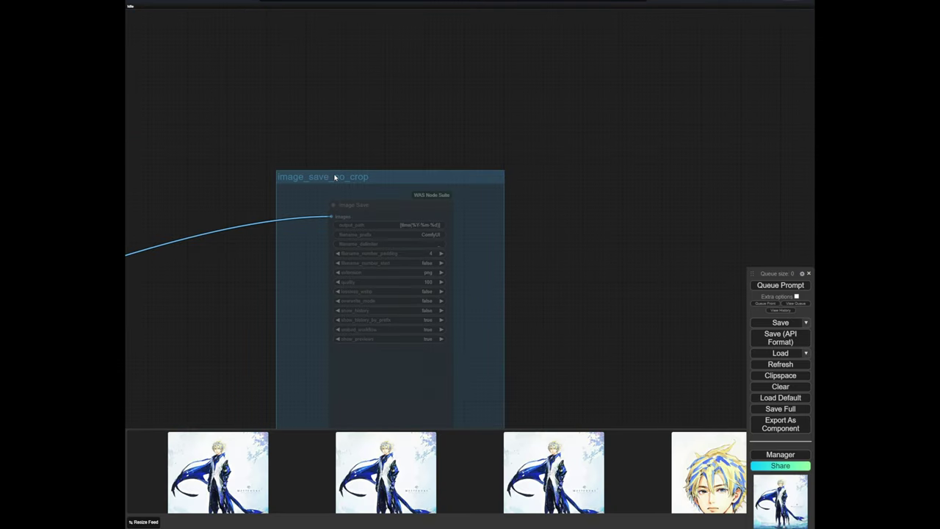
{"action": "left_click_drag", "start_coordinate": [334, 177], "coordinate": [330, 175]}
{"action": "scroll", "coordinate": [229, 198], "scroll_direction": "down", "scroll_amount": 13}
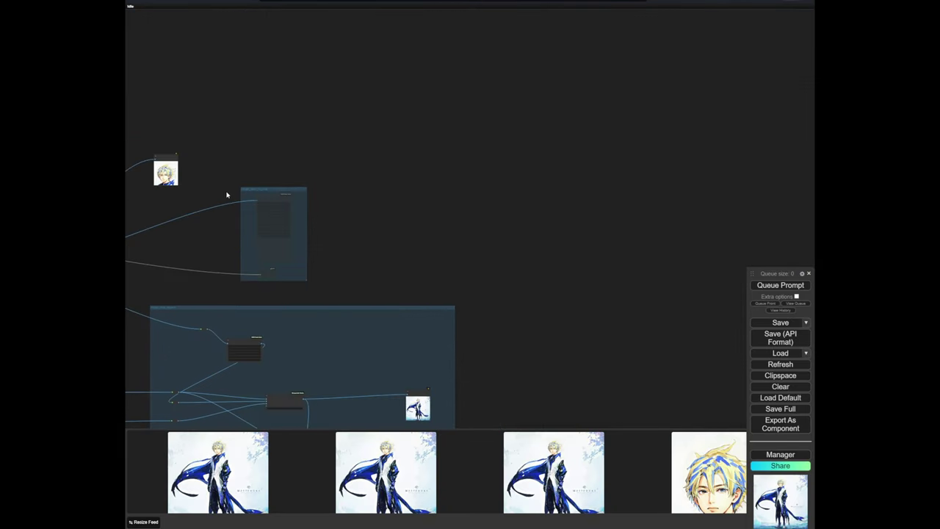
Review the workflow backwards from the save groups through the toggles and samplers to the ControlNet group
{"action": "left_click_drag", "start_coordinate": [227, 196], "coordinate": [546, 149]}
{"action": "left_click_drag", "start_coordinate": [377, 310], "coordinate": [477, 297]}
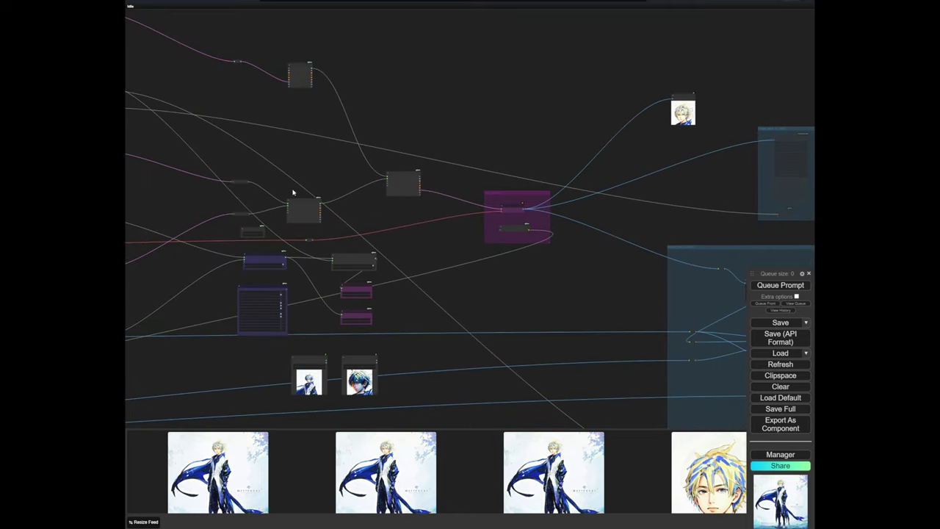
{"action": "left_click_drag", "start_coordinate": [207, 278], "coordinate": [390, 253]}
{"action": "scroll", "coordinate": [380, 255], "scroll_direction": "down", "scroll_amount": 4}
{"action": "left_click_drag", "start_coordinate": [164, 302], "coordinate": [495, 270]}
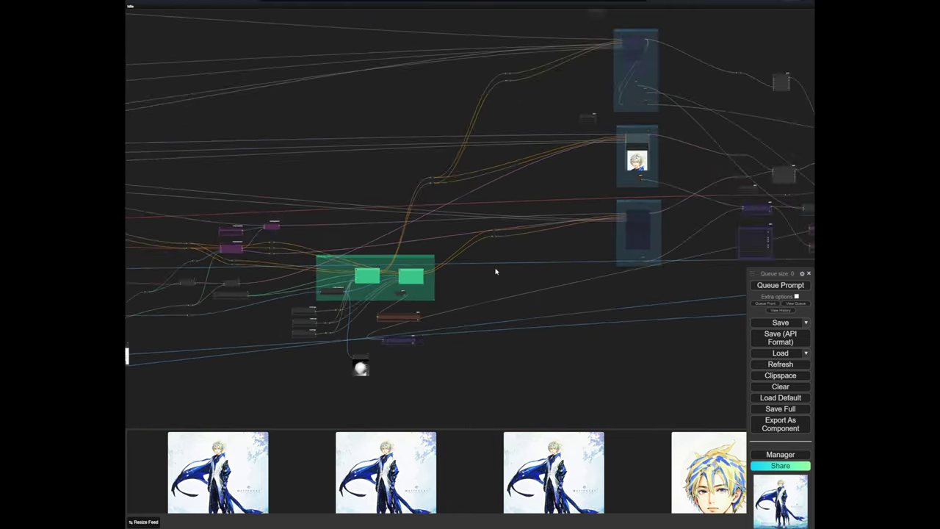
{"action": "scroll", "coordinate": [322, 348], "scroll_direction": "up", "scroll_amount": 5}
{"action": "left_click_drag", "start_coordinate": [302, 362], "coordinate": [440, 341]}
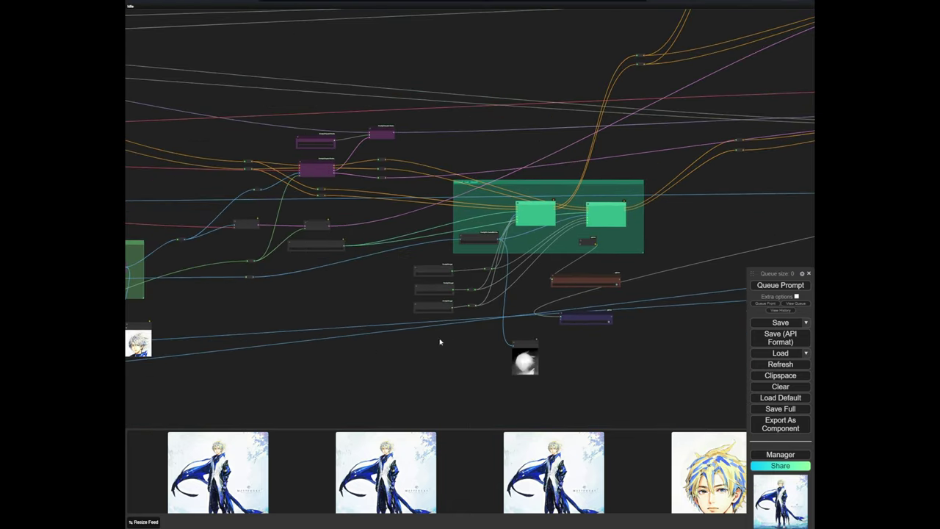
Examine the inpainting Load Image node, its links to context_inpainting, and the bypassed context_outpainting group
{"action": "key", "text": "1"}
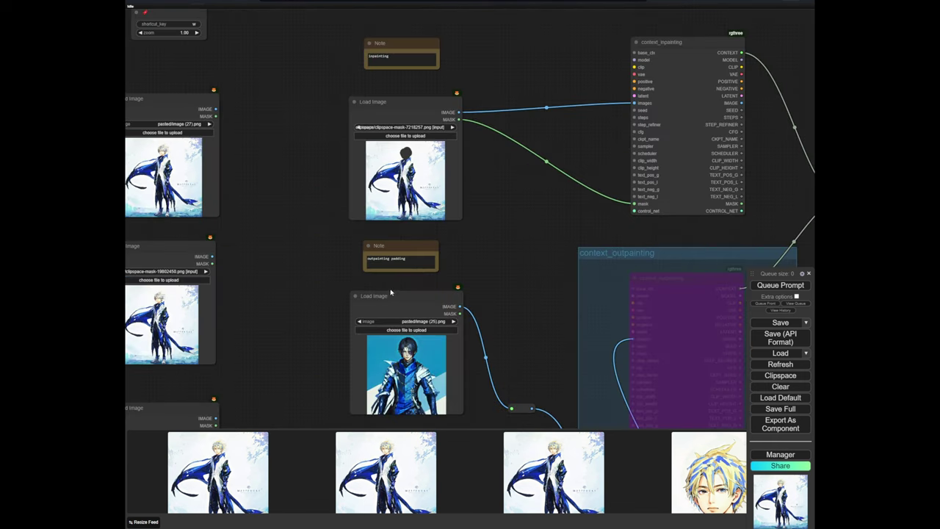
{"action": "scroll", "coordinate": [471, 285], "scroll_direction": "down", "scroll_amount": 2}
{"action": "left_click_drag", "start_coordinate": [475, 287], "coordinate": [301, 164]}
{"action": "scroll", "coordinate": [301, 164], "scroll_direction": "down", "scroll_amount": 2}
{"action": "scroll", "coordinate": [261, 67], "scroll_direction": "up", "scroll_amount": 5}
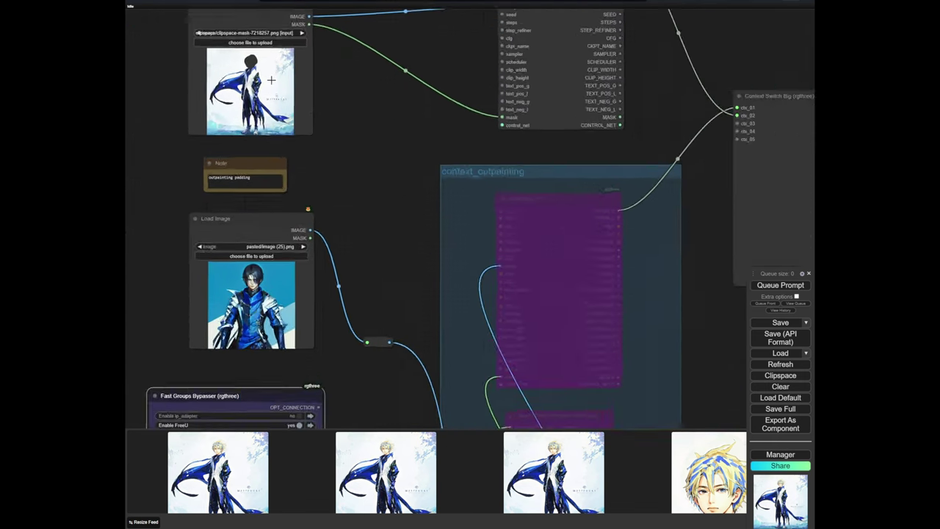
{"action": "left_click", "coordinate": [286, 173]}
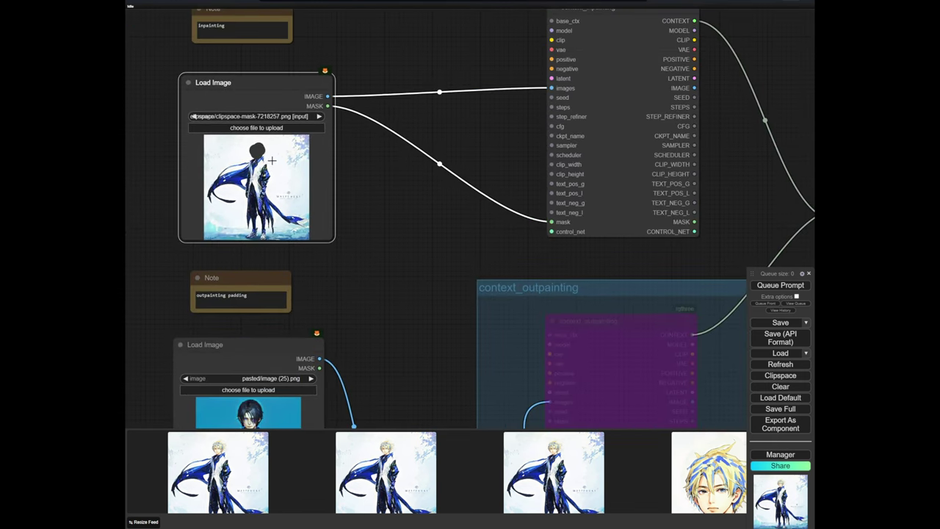
{"action": "scroll", "coordinate": [257, 154], "scroll_direction": "up", "scroll_amount": 4}
{"action": "scroll", "coordinate": [374, 225], "scroll_direction": "down", "scroll_amount": 10}
{"action": "scroll", "coordinate": [434, 300], "scroll_direction": "up", "scroll_amount": 2}
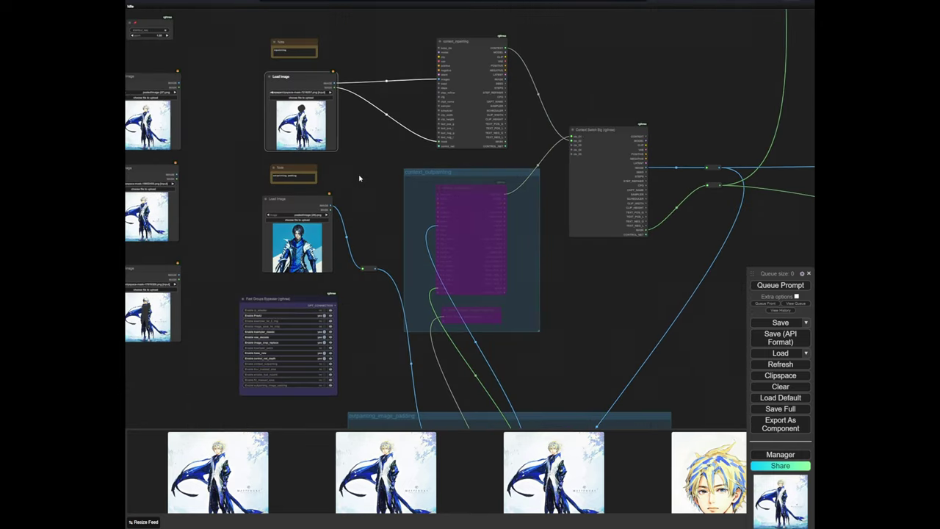
{"action": "scroll", "coordinate": [355, 128], "scroll_direction": "up", "scroll_amount": 5}
{"action": "scroll", "coordinate": [355, 128], "scroll_direction": "down", "scroll_amount": 12}
{"action": "scroll", "coordinate": [462, 231], "scroll_direction": "up", "scroll_amount": 6}
Examine the toggle_txt_2_img and toggle_inpaint_method nodes and the sampler groups they control
{"action": "left_click_drag", "start_coordinate": [461, 230], "coordinate": [430, 143]}
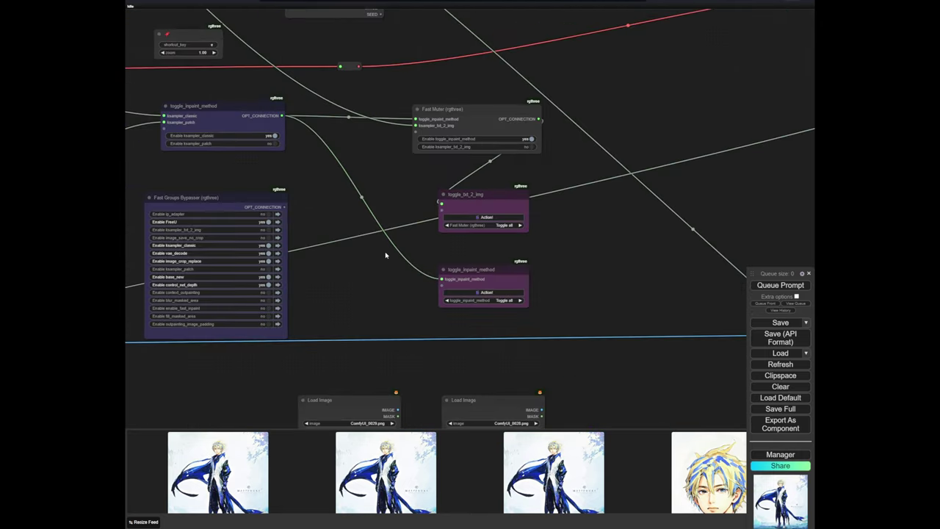
{"action": "scroll", "coordinate": [400, 169], "scroll_direction": "up", "scroll_amount": 3}
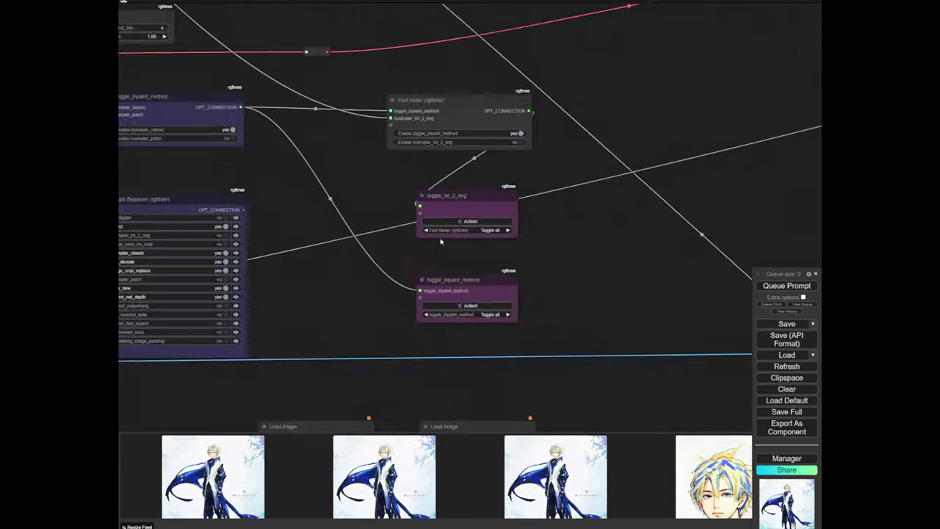
{"action": "scroll", "coordinate": [239, 138], "scroll_direction": "down", "scroll_amount": 10}
{"action": "left_click_drag", "start_coordinate": [279, 166], "coordinate": [779, 522]}
{"action": "scroll", "coordinate": [3, 110], "scroll_direction": "up", "scroll_amount": 10}
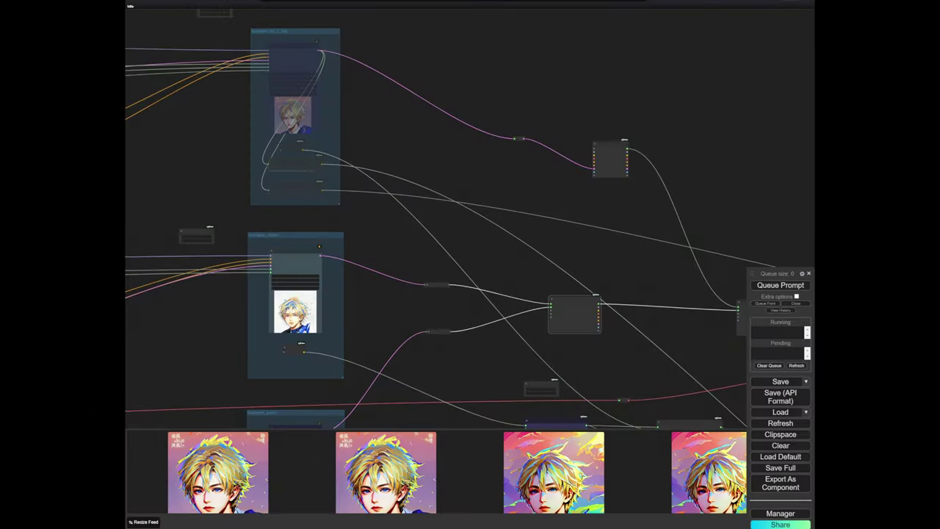
{"action": "left_click_drag", "start_coordinate": [443, 313], "coordinate": [409, 310]}
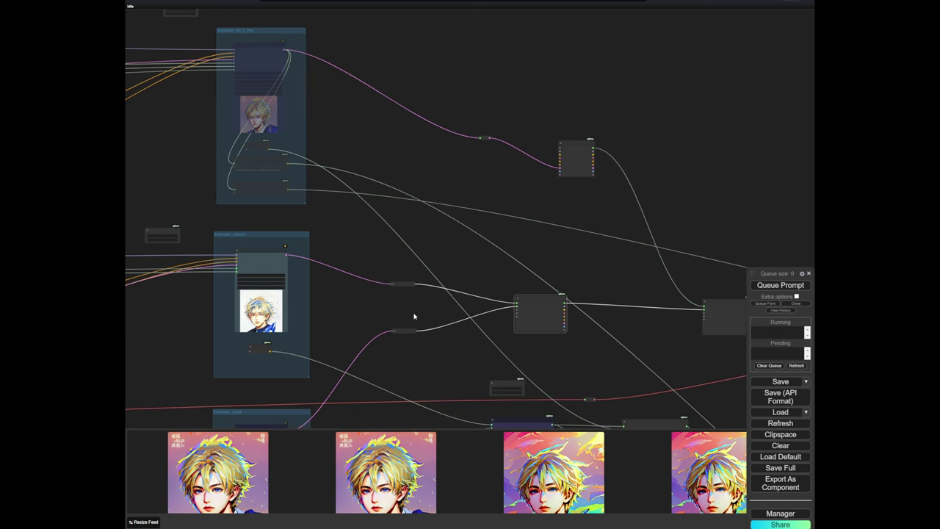
Run the toggle_txt_2_img action to enable the ksampler_txt_2_img group and queue the prompt
{"action": "left_click_drag", "start_coordinate": [674, 405], "coordinate": [495, 257]}
{"action": "scroll", "coordinate": [482, 290], "scroll_direction": "up", "scroll_amount": 9}
{"action": "left_click_drag", "start_coordinate": [465, 334], "coordinate": [500, 311]}
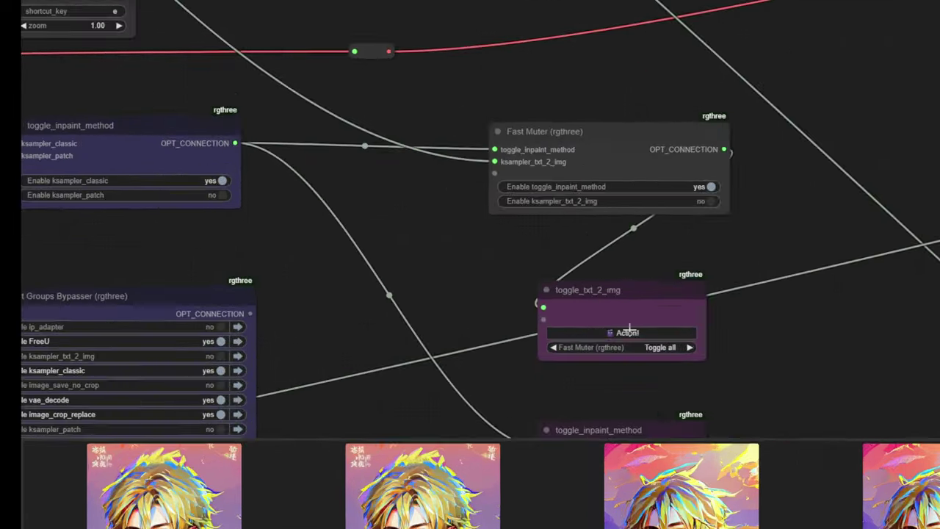
{"action": "left_click", "coordinate": [517, 359]}
{"action": "scroll", "coordinate": [376, 290], "scroll_direction": "down", "scroll_amount": 8}
{"action": "left_click_drag", "start_coordinate": [198, 198], "coordinate": [376, 282]}
{"action": "scroll", "coordinate": [376, 281], "scroll_direction": "up", "scroll_amount": 5}
{"action": "scroll", "coordinate": [373, 279], "scroll_direction": "down", "scroll_amount": 5}
{"action": "left_click_drag", "start_coordinate": [528, 147], "coordinate": [488, 245]}
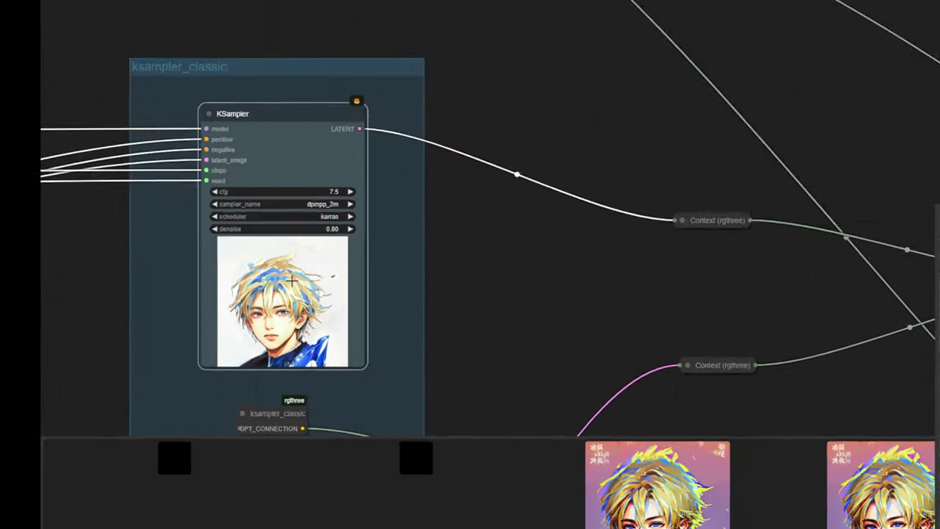
Compare the previews and running states of the ksampler_txt_2_img and ksampler_classic groups while the prompt runs
{"action": "left_click_drag", "start_coordinate": [282, 315], "coordinate": [287, 345]}
{"action": "scroll", "coordinate": [314, 324], "scroll_direction": "down", "scroll_amount": 5}
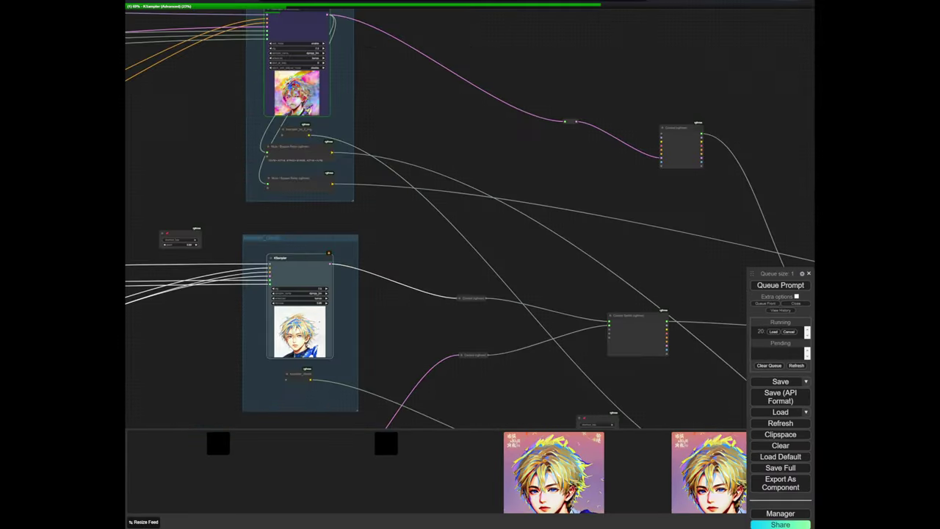
{"action": "scroll", "coordinate": [306, 316], "scroll_direction": "up", "scroll_amount": 5}
{"action": "left_click_drag", "start_coordinate": [306, 316], "coordinate": [310, 320]}
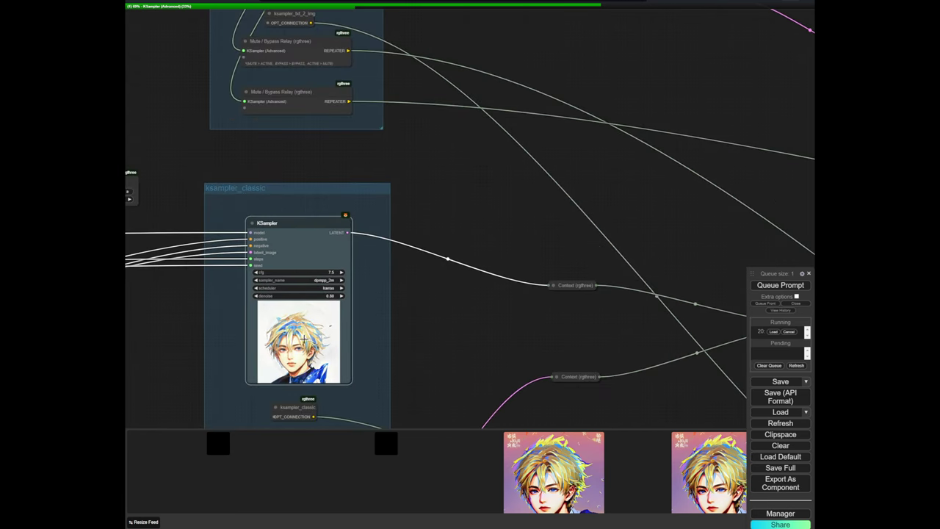
{"action": "scroll", "coordinate": [299, 315], "scroll_direction": "down", "scroll_amount": 3}
{"action": "left_click_drag", "start_coordinate": [377, 337], "coordinate": [372, 346]}
{"action": "scroll", "coordinate": [373, 346], "scroll_direction": "down", "scroll_amount": 2}
{"action": "scroll", "coordinate": [373, 241], "scroll_direction": "down", "scroll_amount": 1}
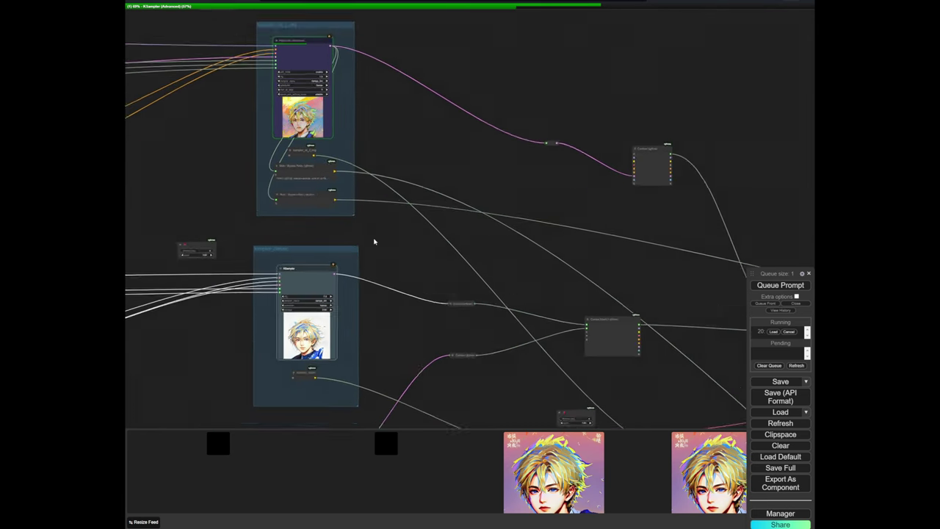
{"action": "scroll", "coordinate": [356, 212], "scroll_direction": "down", "scroll_amount": 3}
{"action": "scroll", "coordinate": [336, 98], "scroll_direction": "up", "scroll_amount": 4}
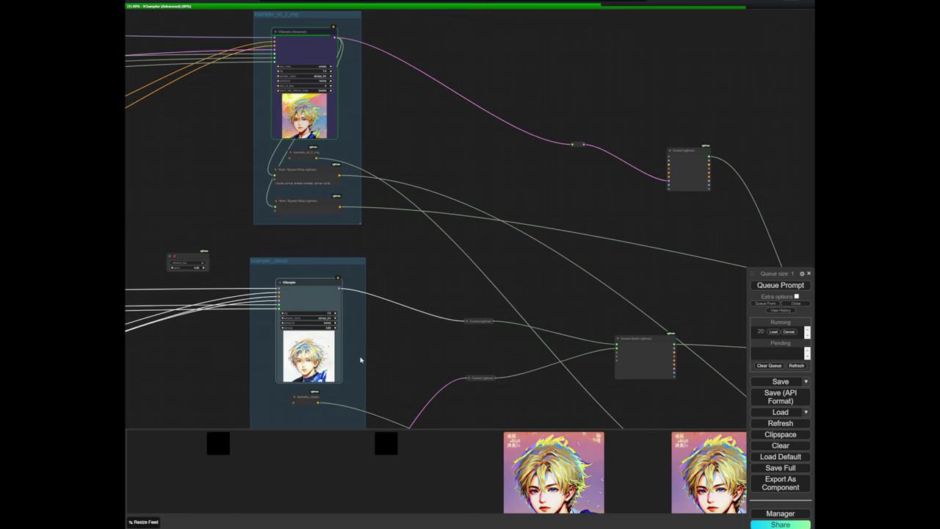
{"action": "scroll", "coordinate": [360, 356], "scroll_direction": "up", "scroll_amount": 3}
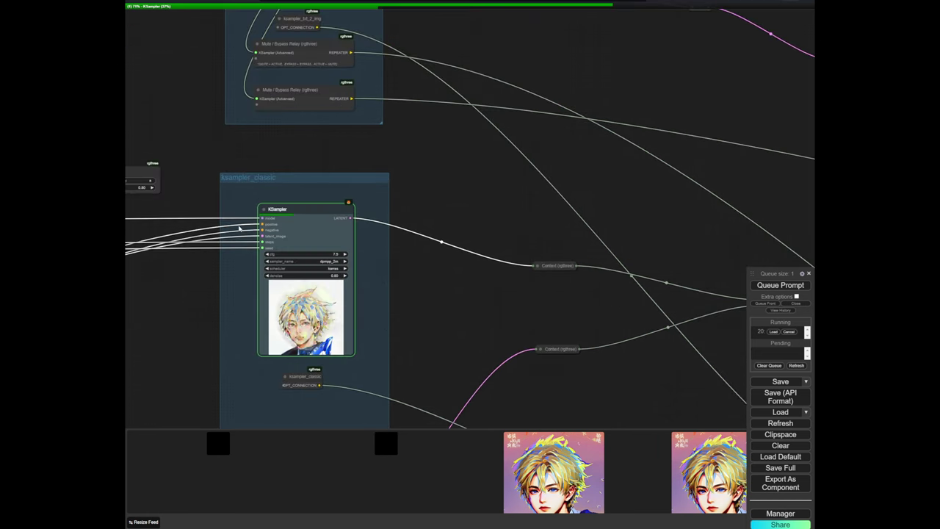
{"action": "scroll", "coordinate": [297, 262], "scroll_direction": "down", "scroll_amount": 5}
Examine the links into Context Switch Big near context_outpainting and the Context Switch fed by the inpainting samplers
{"action": "left_click_drag", "start_coordinate": [397, 126], "coordinate": [396, 186]}
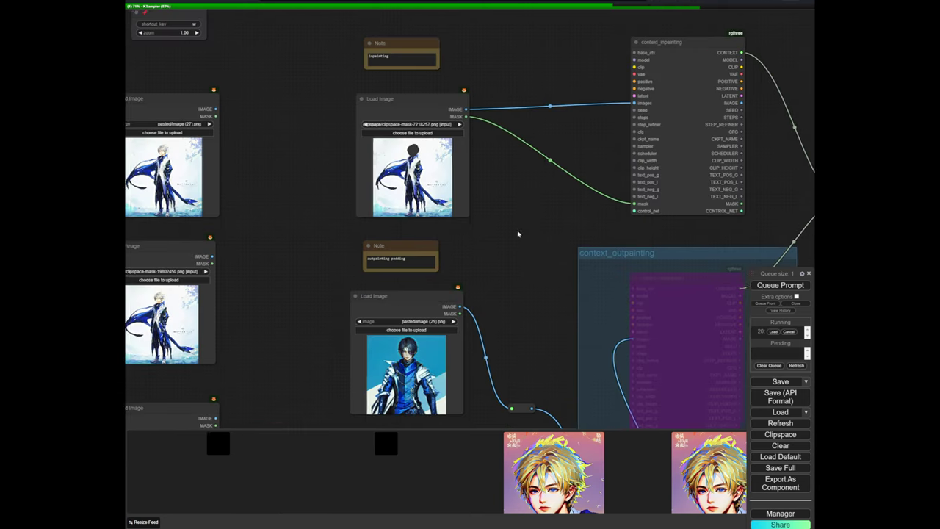
{"action": "left_click_drag", "start_coordinate": [592, 241], "coordinate": [405, 160]}
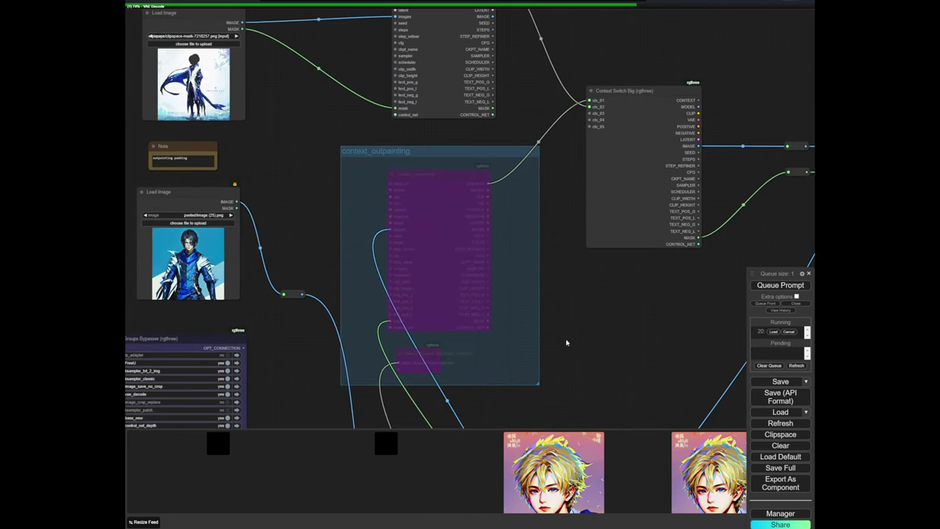
{"action": "left_click_drag", "start_coordinate": [567, 340], "coordinate": [458, 161]}
{"action": "scroll", "coordinate": [458, 161], "scroll_direction": "down", "scroll_amount": 3}
{"action": "left_click_drag", "start_coordinate": [308, 287], "coordinate": [307, 204]}
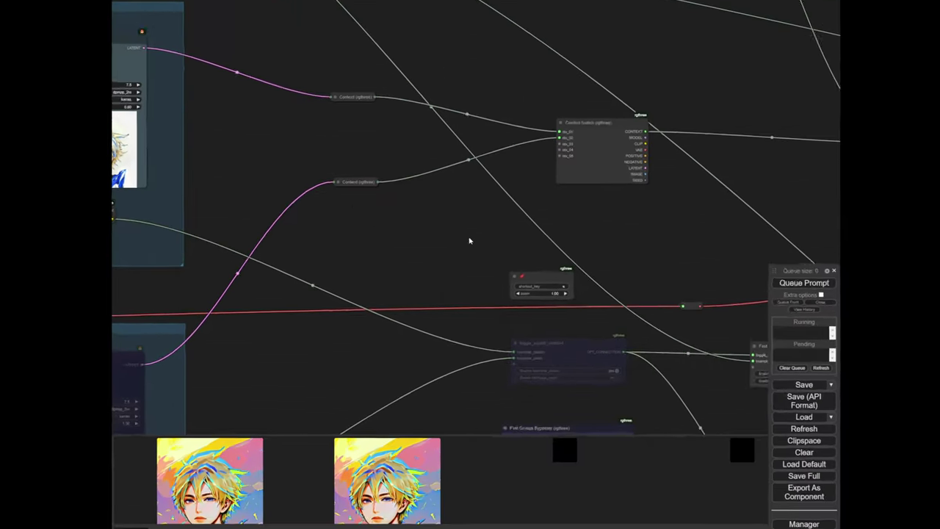
{"action": "left_click_drag", "start_coordinate": [581, 154], "coordinate": [534, 238]}
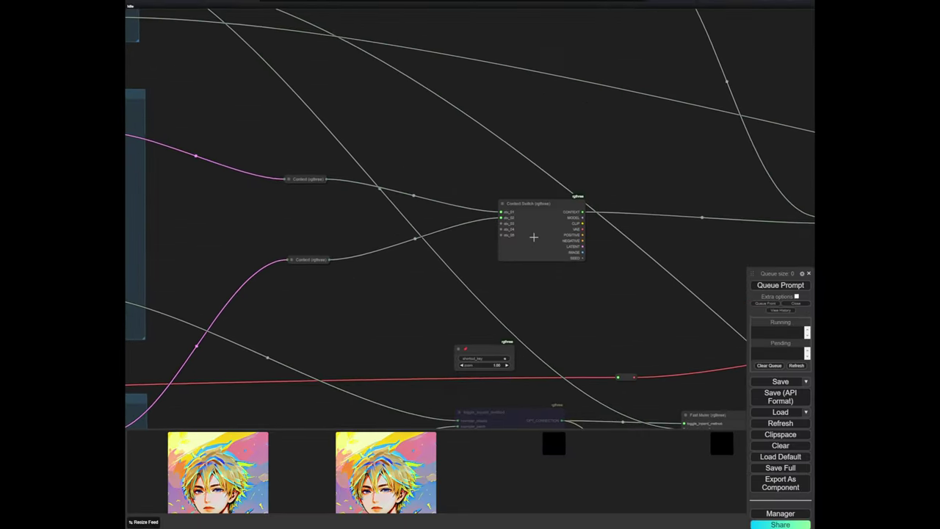
Create a group titled context_inpainting around the Context Switch fed by the two inpainting samplers
{"action": "left_click_drag", "start_coordinate": [597, 209], "coordinate": [554, 200]}
{"action": "left_click_drag", "start_coordinate": [713, 253], "coordinate": [773, 340]}
{"action": "scroll", "coordinate": [773, 341], "scroll_direction": "up", "scroll_amount": 4}
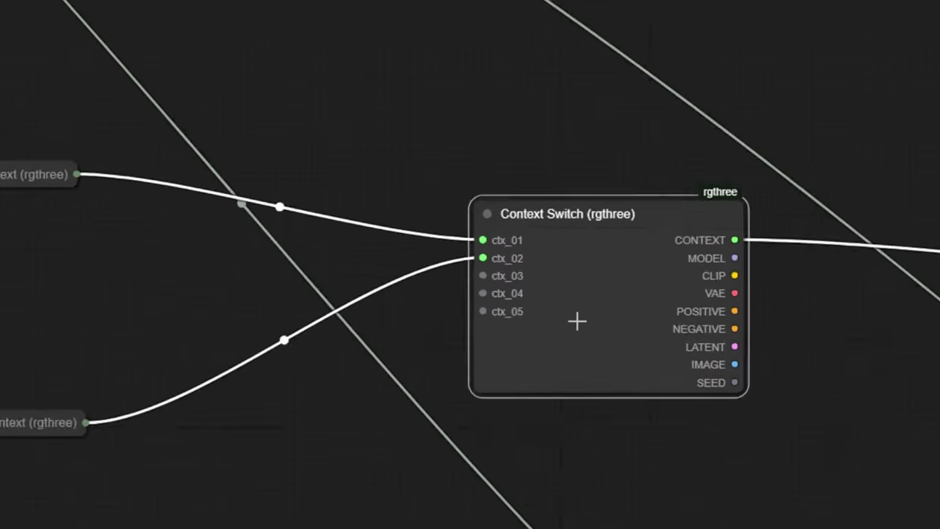
{"action": "left_click_drag", "start_coordinate": [528, 299], "coordinate": [515, 287]}
{"action": "scroll", "coordinate": [743, 338], "scroll_direction": "down", "scroll_amount": 5}
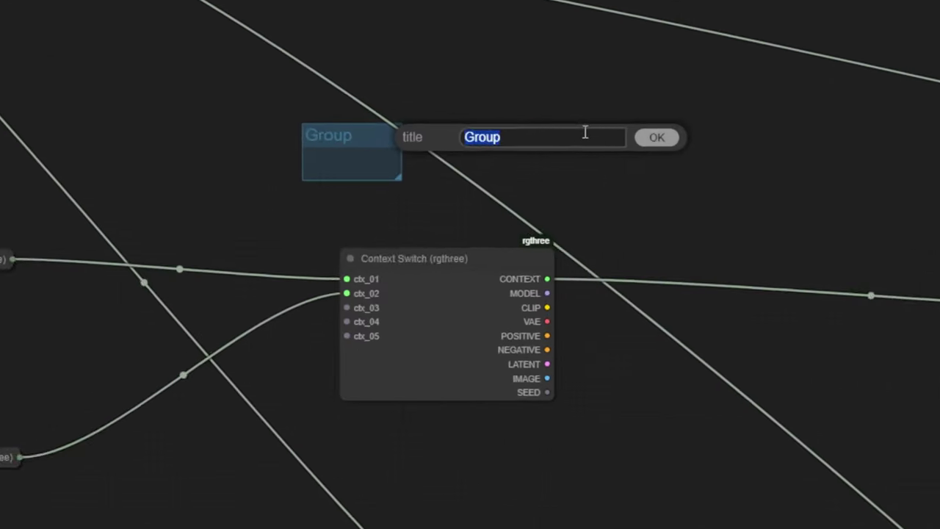
{"action": "type", "text": "context_in"}
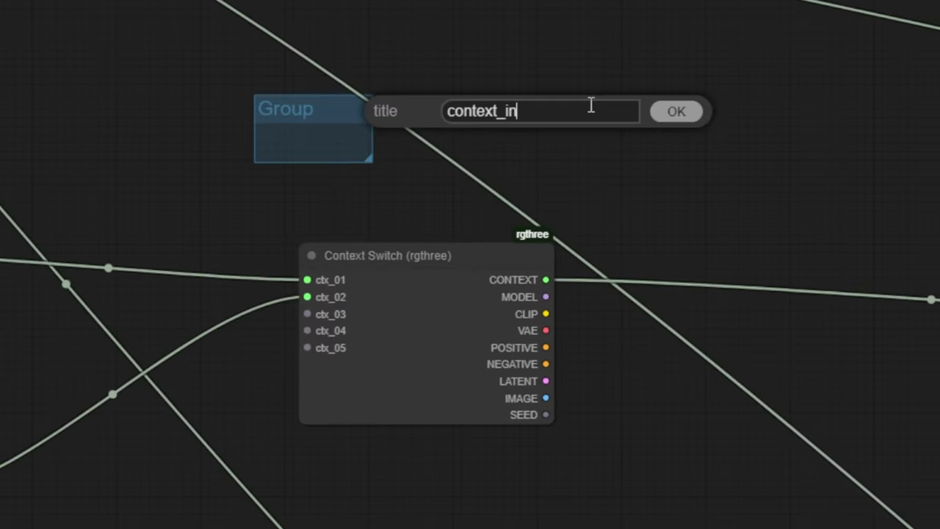
{"action": "type", "text": "paint"}
{"action": "type", "text": "ing"}
{"action": "key", "text": "Return"}
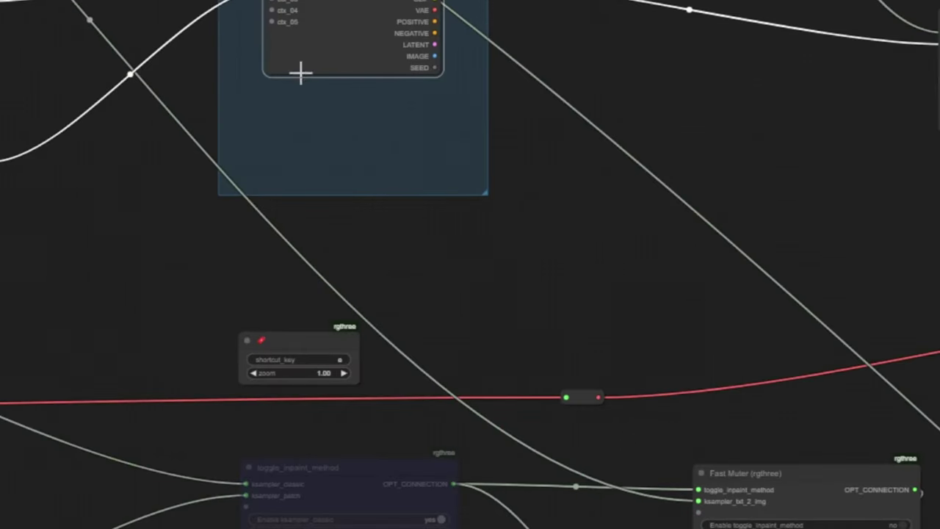
Add a Mute / Bypass Repeater below the Context Switch inside the context_inpainting group
{"action": "double_click", "coordinate": [296, 127]}
{"action": "type", "text": "m"}
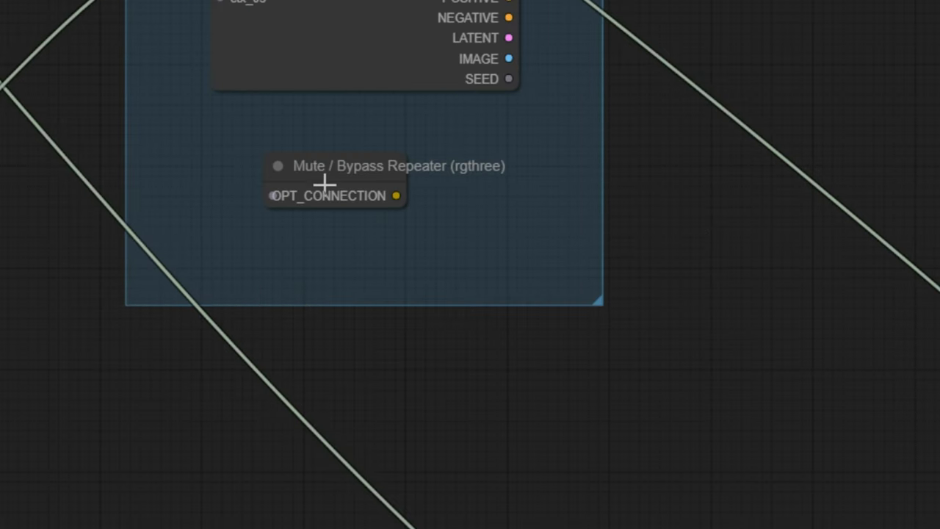
{"action": "left_click_drag", "start_coordinate": [326, 184], "coordinate": [340, 207]}
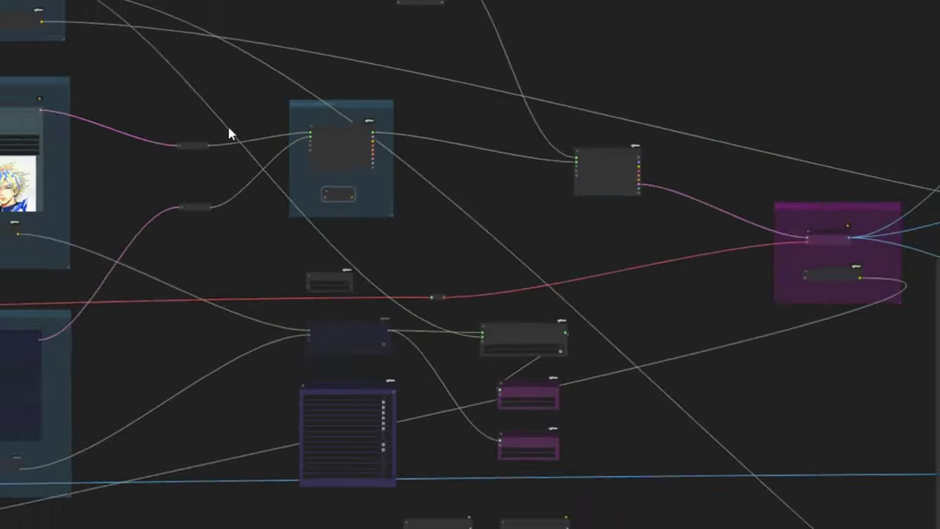
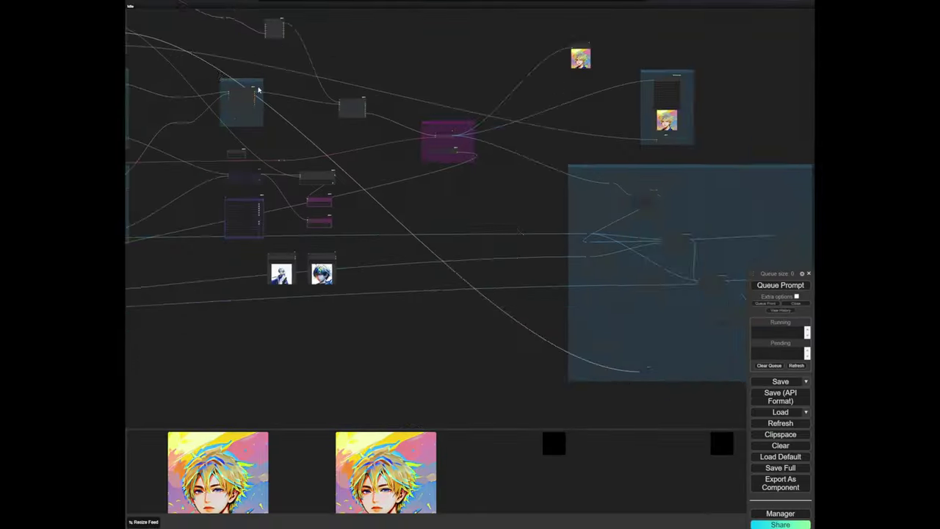
Connect the REPEATER output of the inverting Mute / Bypass Relay in ksampler_txt_2_img to the repeater in context_inpainting
{"action": "scroll", "coordinate": [567, 250], "scroll_direction": "up", "scroll_amount": 5}
{"action": "scroll", "coordinate": [564, 344], "scroll_direction": "down", "scroll_amount": 3}
{"action": "scroll", "coordinate": [507, 331], "scroll_direction": "up", "scroll_amount": 5}
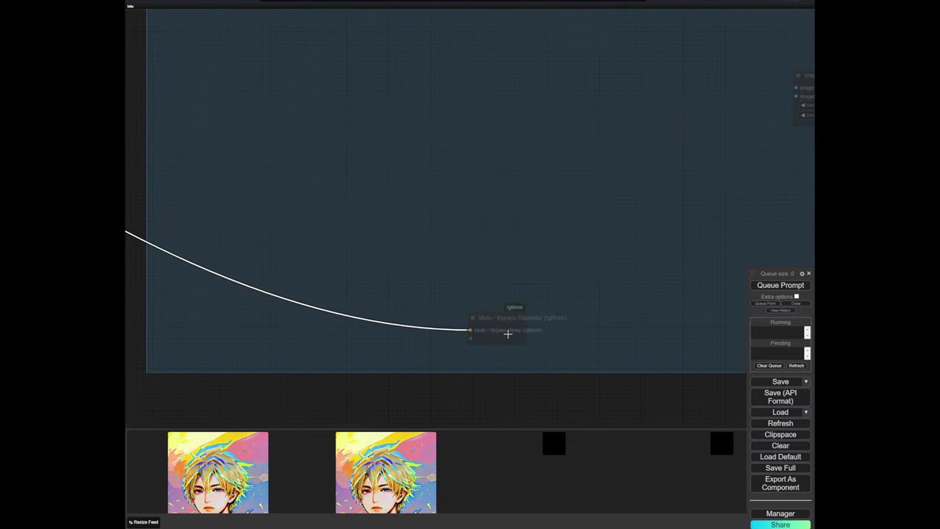
{"action": "scroll", "coordinate": [328, 166], "scroll_direction": "down", "scroll_amount": 3}
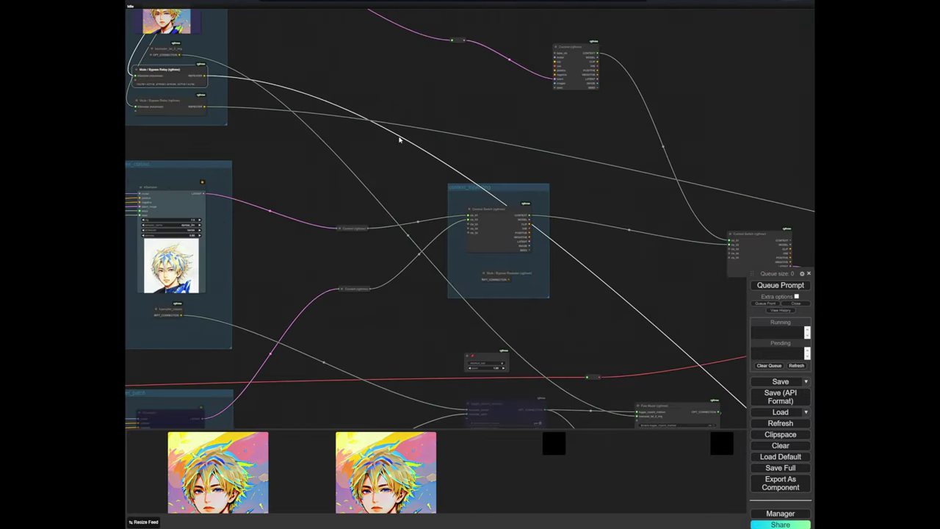
{"action": "scroll", "coordinate": [506, 229], "scroll_direction": "up", "scroll_amount": 3}
{"action": "left_click_drag", "start_coordinate": [345, 167], "coordinate": [499, 213]}
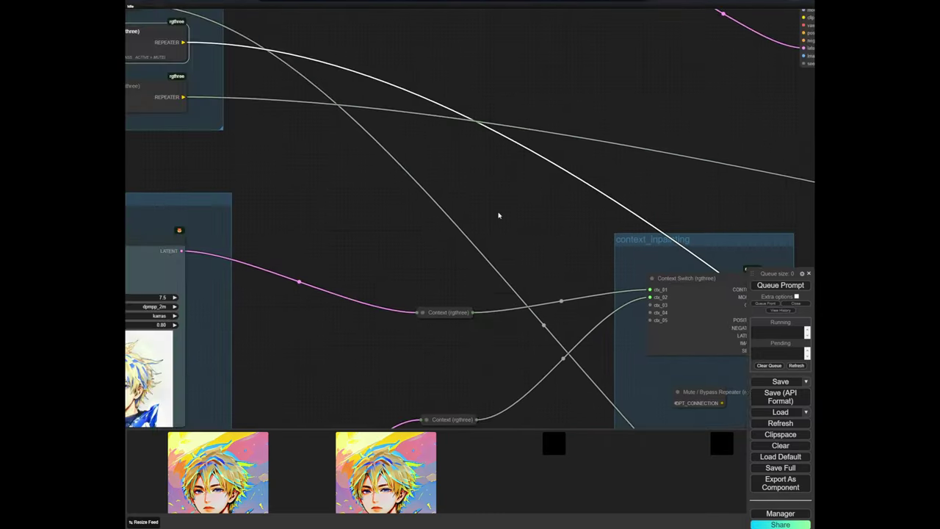
{"action": "scroll", "coordinate": [498, 213], "scroll_direction": "down", "scroll_amount": 3}
{"action": "left_click_drag", "start_coordinate": [255, 83], "coordinate": [653, 365]}
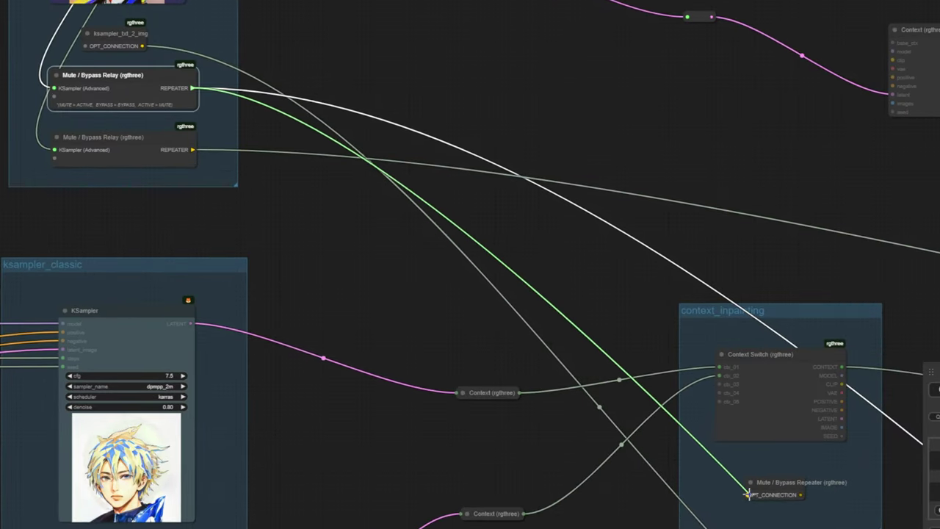
{"action": "left_click_drag", "start_coordinate": [747, 494], "coordinate": [798, 494]}
Set the context_inpainting group's color to purple
{"action": "scroll", "coordinate": [462, 202], "scroll_direction": "down", "scroll_amount": 4}
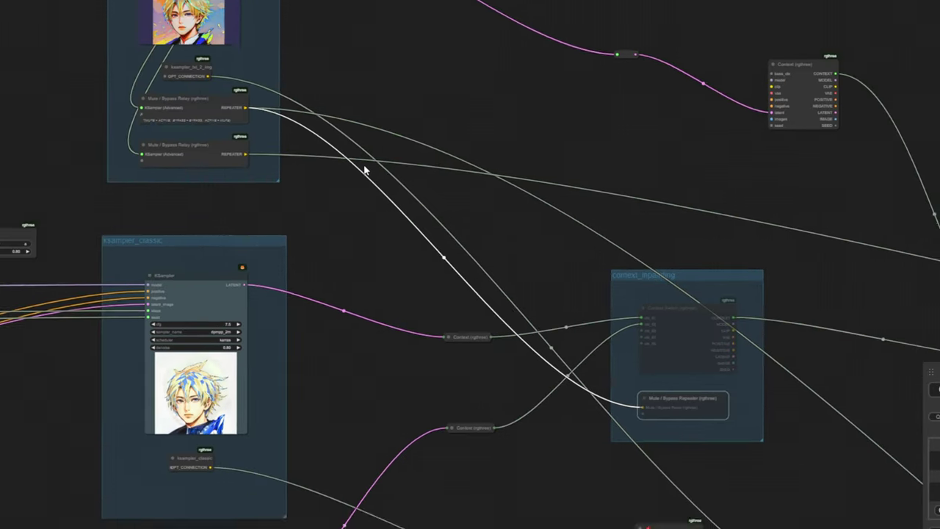
{"action": "left_click_drag", "start_coordinate": [363, 168], "coordinate": [378, 302]}
{"action": "left_click", "coordinate": [802, 309]}
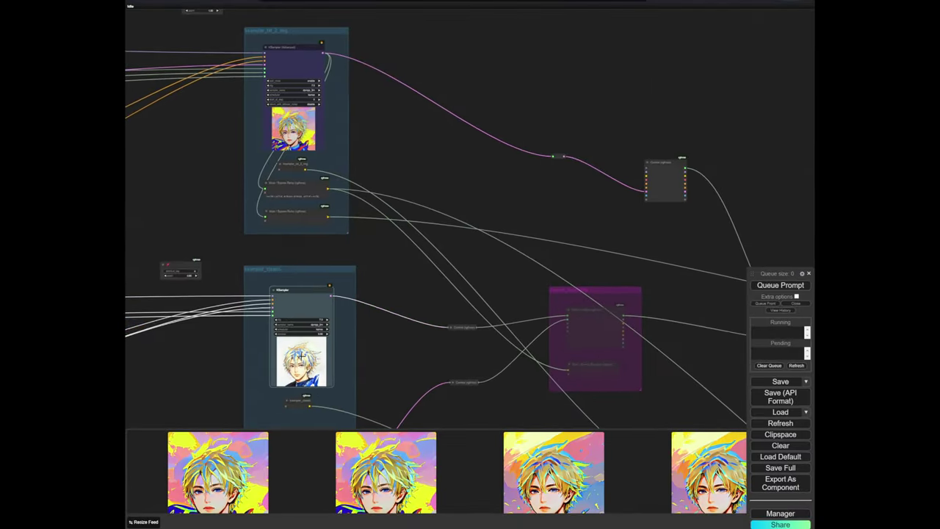
Run the toggle_txt_2_img action to enable toggle_inpaint_method and disable ksampler_txt_2_img, and check the context_inpainting group
{"action": "left_click_drag", "start_coordinate": [498, 345], "coordinate": [382, 305]}
{"action": "scroll", "coordinate": [375, 296], "scroll_direction": "down", "scroll_amount": 1}
{"action": "left_click_drag", "start_coordinate": [318, 278], "coordinate": [363, 282]}
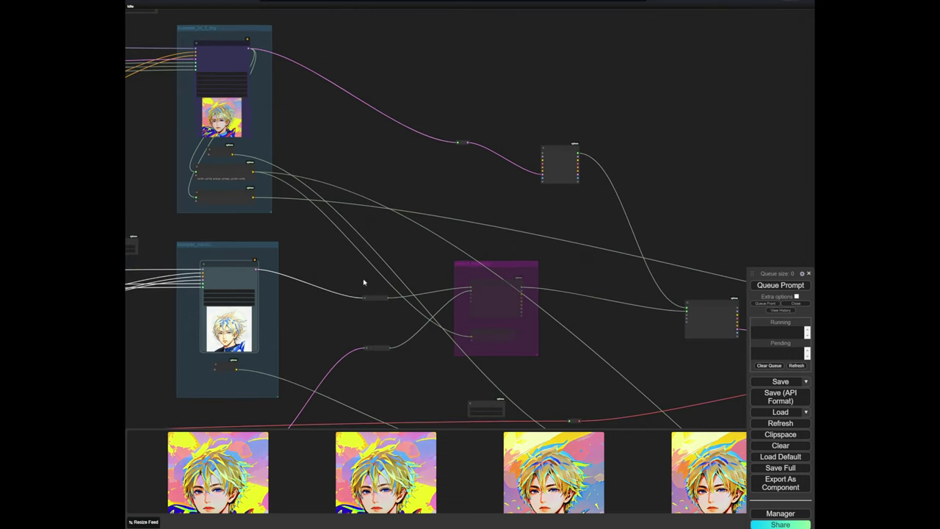
{"action": "left_click_drag", "start_coordinate": [519, 380], "coordinate": [453, 249]}
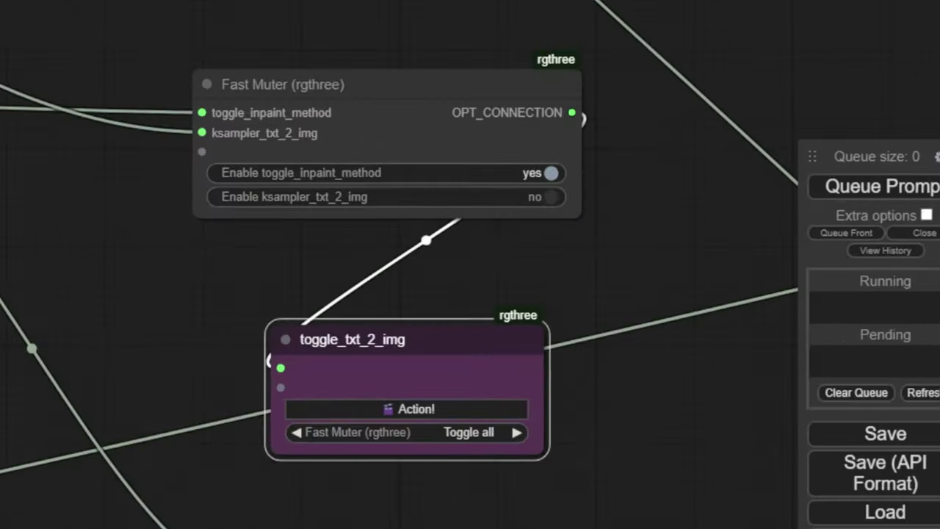
{"action": "scroll", "coordinate": [470, 265], "scroll_direction": "down", "scroll_amount": 8}
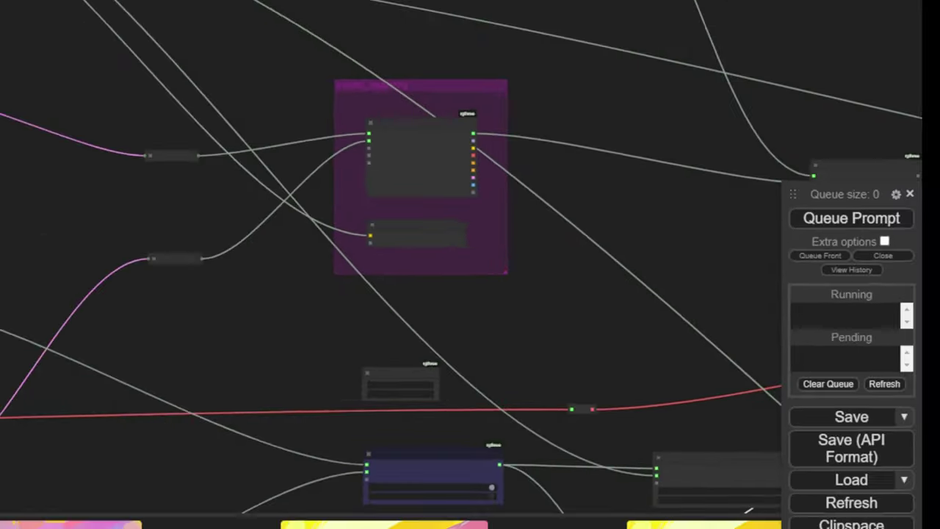
{"action": "left_click_drag", "start_coordinate": [411, 273], "coordinate": [419, 219]}
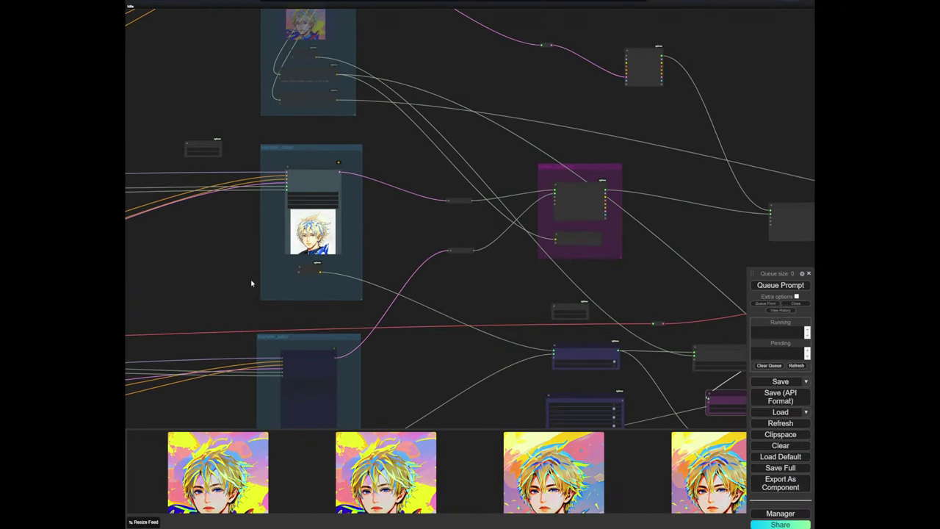
Run the toggle_inpaint_method action to enable the ksampler_patch group instead of ksampler_classic, and queue the prompt
{"action": "left_click_drag", "start_coordinate": [382, 384], "coordinate": [321, 254]}
{"action": "scroll", "coordinate": [250, 137], "scroll_direction": "up", "scroll_amount": 2}
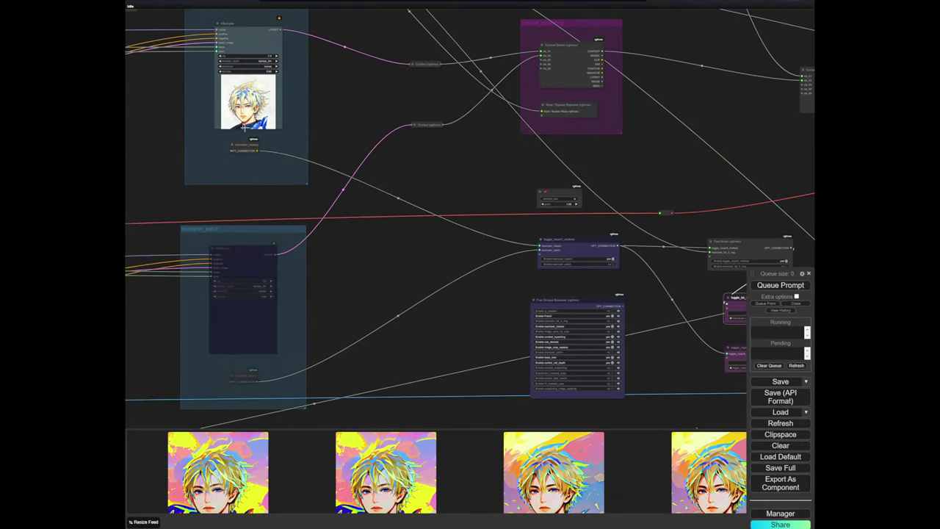
{"action": "left_click_drag", "start_coordinate": [684, 364], "coordinate": [671, 361]}
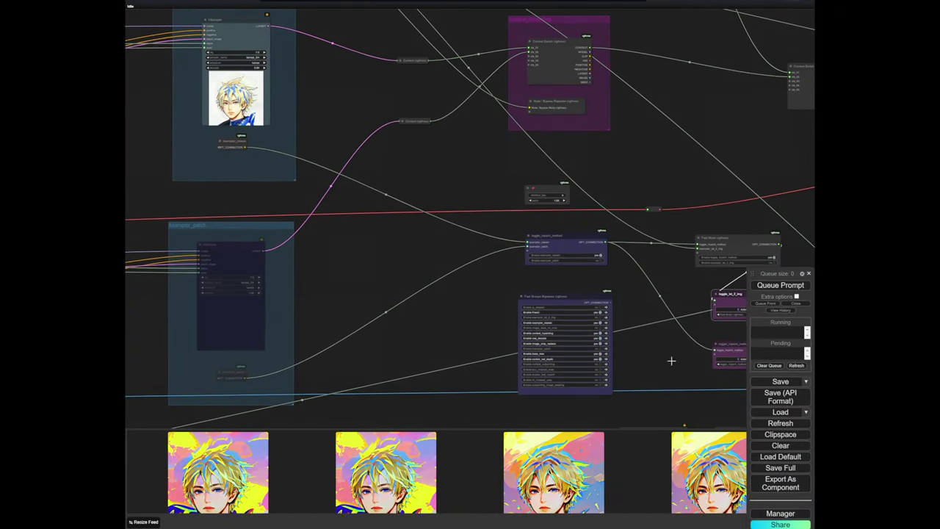
{"action": "left_click", "coordinate": [736, 360]}
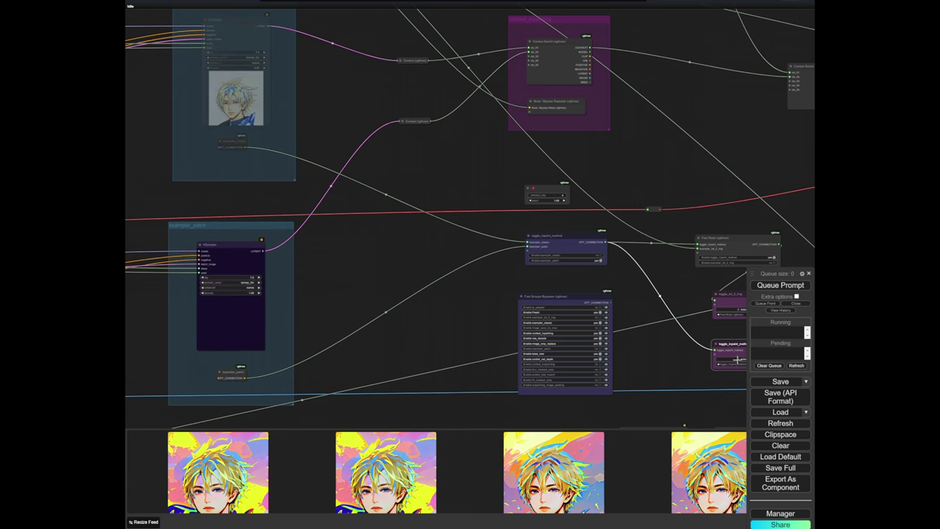
{"action": "key", "text": "ctrl+Return"}
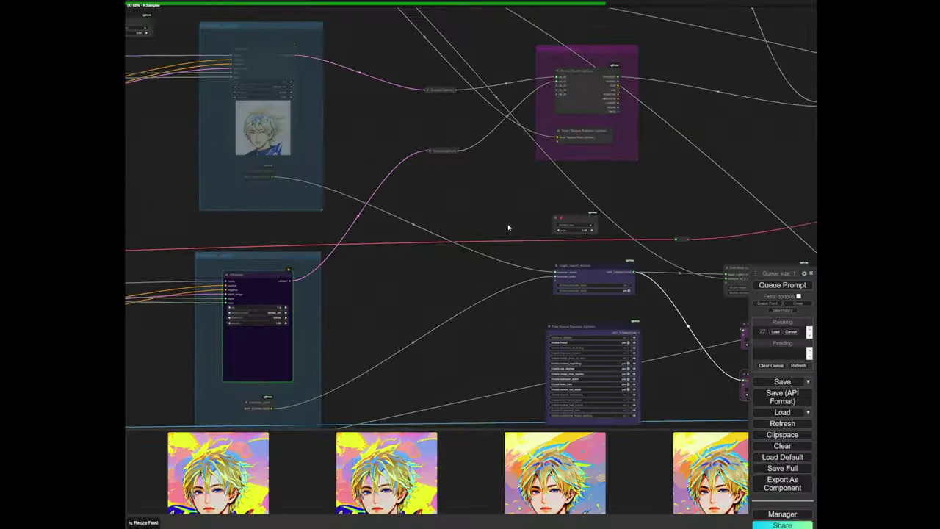
Examine the ksampler_patch preview and the downstream output groups while the prompt runs
{"action": "scroll", "coordinate": [470, 231], "scroll_direction": "down", "scroll_amount": 8}
{"action": "left_click_drag", "start_coordinate": [434, 297], "coordinate": [424, 289]}
{"action": "left_click_drag", "start_coordinate": [562, 270], "coordinate": [336, 214]}
{"action": "scroll", "coordinate": [367, 220], "scroll_direction": "down", "scroll_amount": 4}
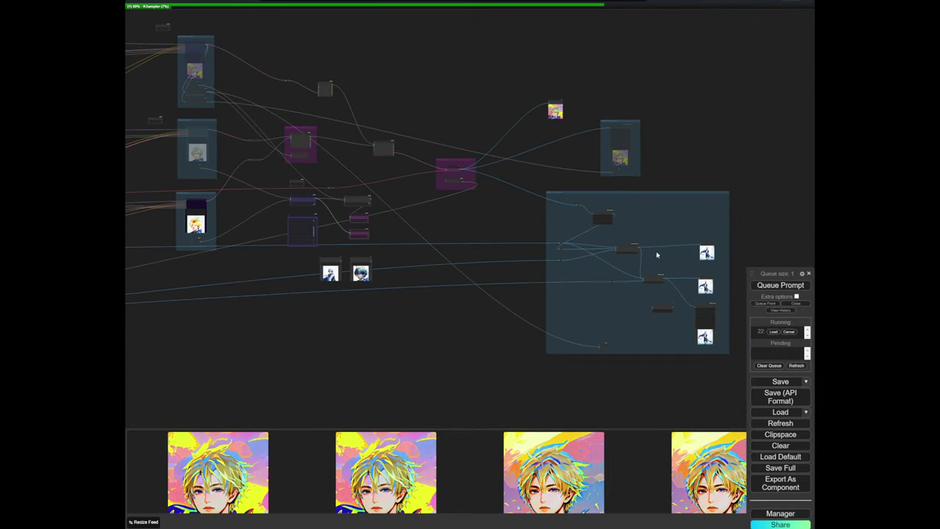
{"action": "scroll", "coordinate": [330, 224], "scroll_direction": "up", "scroll_amount": 8}
{"action": "left_click_drag", "start_coordinate": [196, 218], "coordinate": [492, 240]}
{"action": "scroll", "coordinate": [360, 241], "scroll_direction": "up", "scroll_amount": 10}
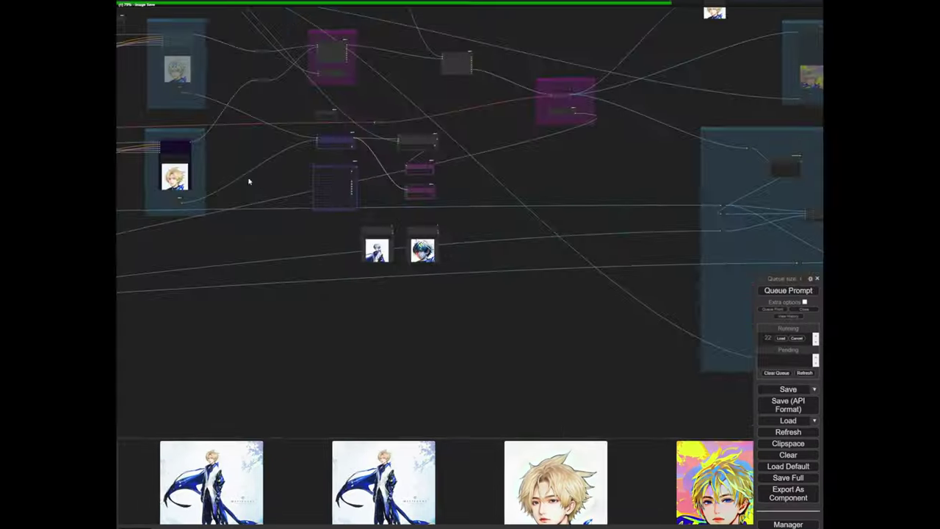
{"action": "left_click_drag", "start_coordinate": [249, 181], "coordinate": [412, 308]}
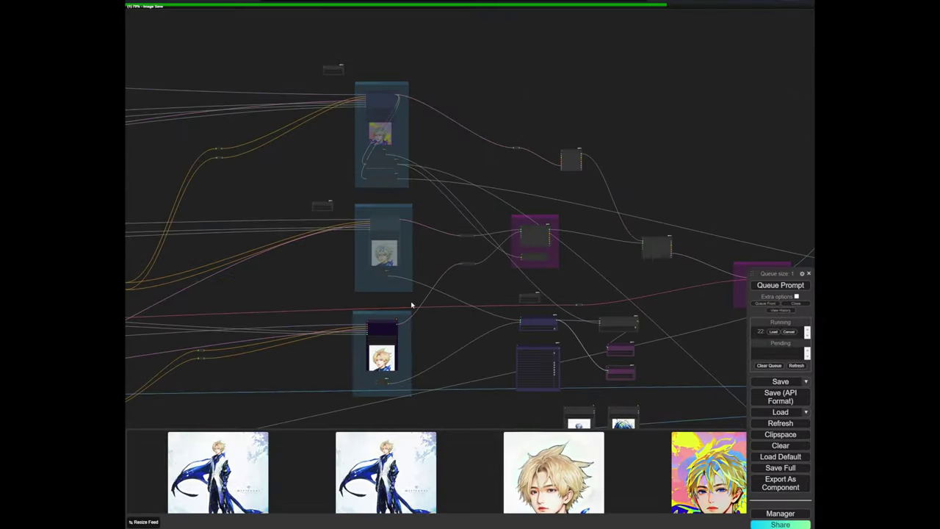
Switch back to text-to-image by running the toggle_txt_2_img action, and check the ksampler_txt_2_img group
{"action": "scroll", "coordinate": [450, 289], "scroll_direction": "up", "scroll_amount": 2}
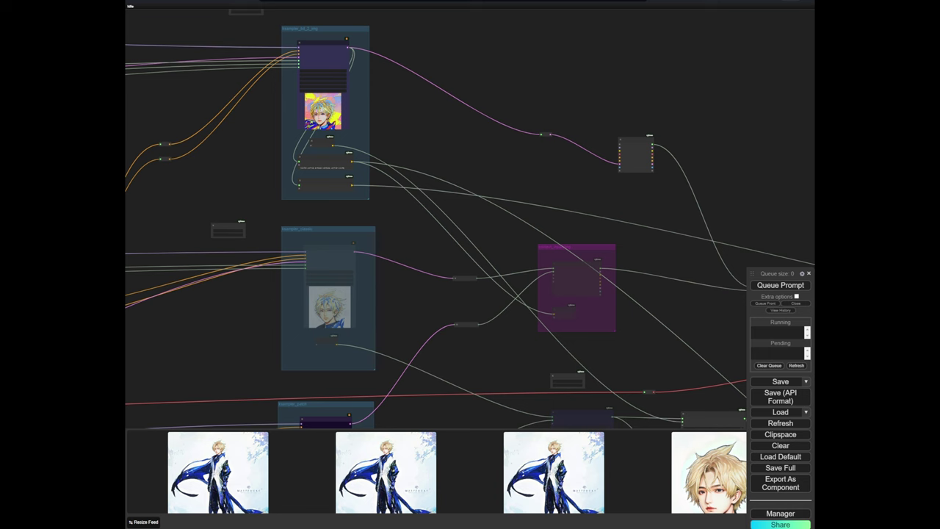
{"action": "left_click_drag", "start_coordinate": [344, 107], "coordinate": [265, 109]}
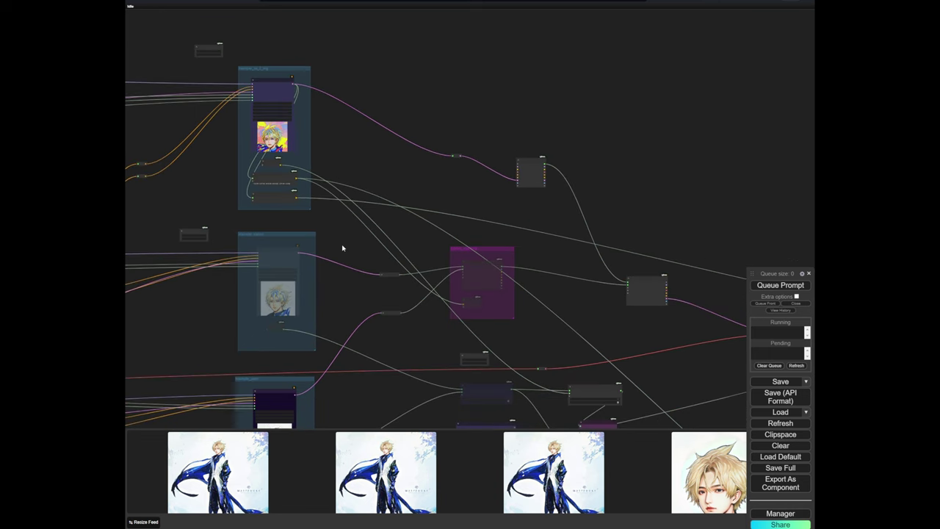
{"action": "scroll", "coordinate": [325, 224], "scroll_direction": "up", "scroll_amount": 8}
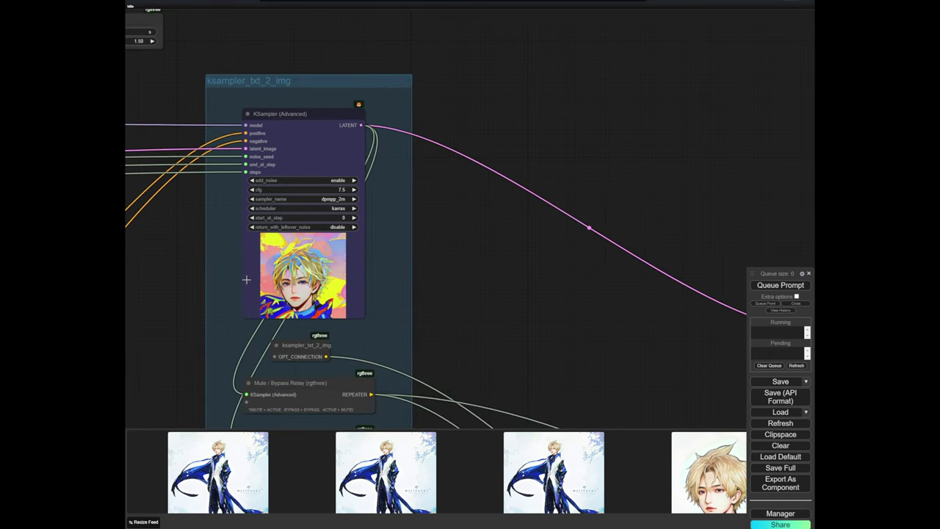
{"action": "scroll", "coordinate": [246, 279], "scroll_direction": "down", "scroll_amount": 6}
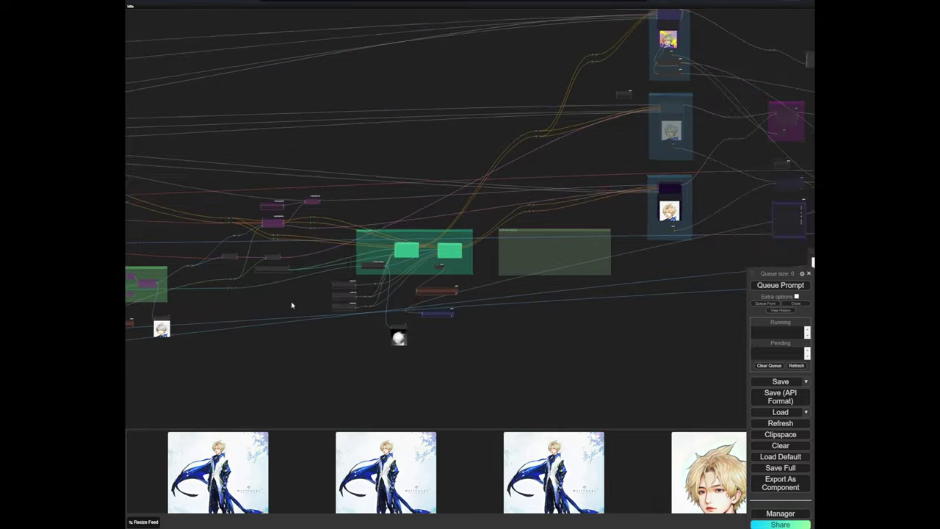
Trace the workflow back from the sampler groups to the source image with the masked head
{"action": "scroll", "coordinate": [292, 305], "scroll_direction": "up", "scroll_amount": 4}
{"action": "left_click_drag", "start_coordinate": [291, 305], "coordinate": [647, 291]}
{"action": "left_click_drag", "start_coordinate": [254, 271], "coordinate": [573, 272]}
{"action": "left_click_drag", "start_coordinate": [225, 238], "coordinate": [518, 284]}
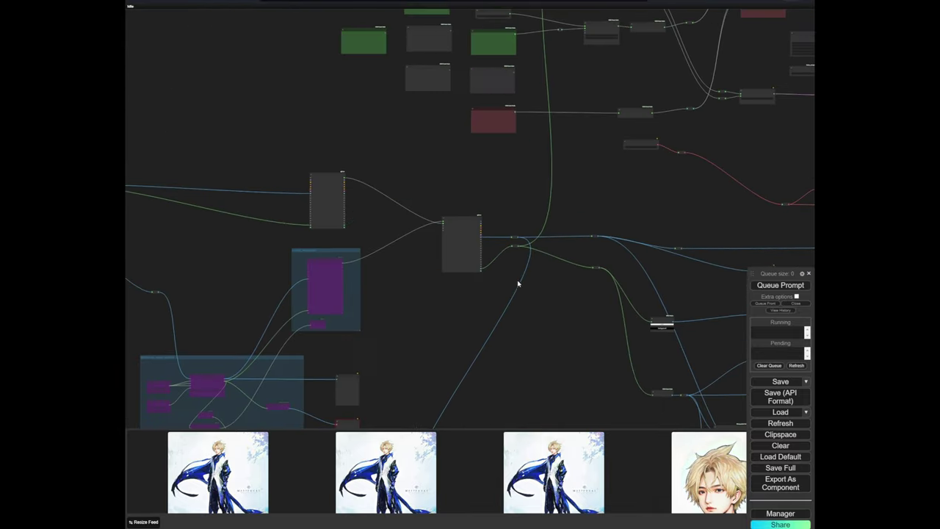
{"action": "scroll", "coordinate": [168, 254], "scroll_direction": "up", "scroll_amount": 1}
{"action": "left_click_drag", "start_coordinate": [167, 254], "coordinate": [558, 251]}
{"action": "left_click_drag", "start_coordinate": [488, 266], "coordinate": [185, 140]}
{"action": "scroll", "coordinate": [185, 140], "scroll_direction": "down", "scroll_amount": 4}
{"action": "left_click_drag", "start_coordinate": [664, 200], "coordinate": [544, 330]}
{"action": "scroll", "coordinate": [424, 368], "scroll_direction": "up", "scroll_amount": 5}
{"action": "scroll", "coordinate": [389, 352], "scroll_direction": "up", "scroll_amount": 8}
{"action": "scroll", "coordinate": [325, 266], "scroll_direction": "down", "scroll_amount": 10}
{"action": "scroll", "coordinate": [325, 242], "scroll_direction": "down", "scroll_amount": 4}
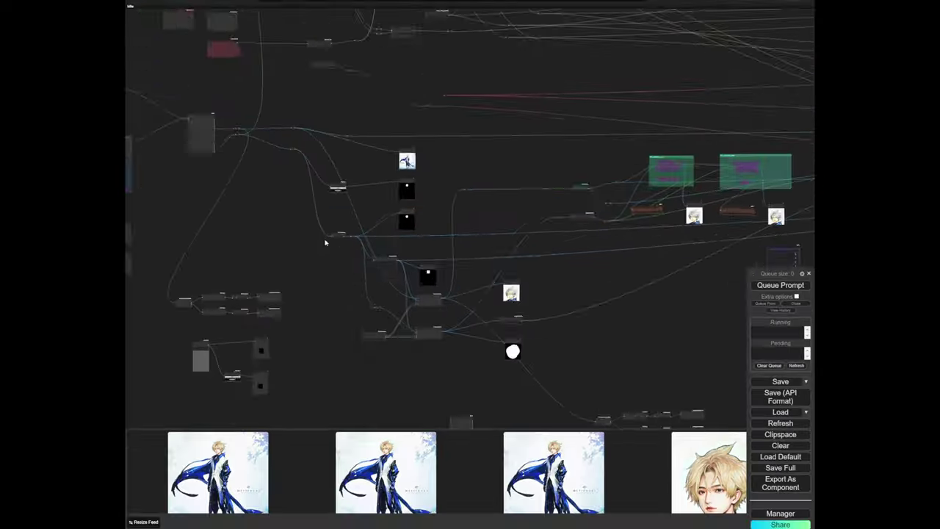
{"action": "scroll", "coordinate": [325, 243], "scroll_direction": "down", "scroll_amount": 1}
{"action": "left_click_drag", "start_coordinate": [177, 186], "coordinate": [421, 284]}
{"action": "scroll", "coordinate": [279, 218], "scroll_direction": "up", "scroll_amount": 6}
{"action": "left_click_drag", "start_coordinate": [179, 226], "coordinate": [359, 254]}
{"action": "scroll", "coordinate": [357, 250], "scroll_direction": "up", "scroll_amount": 15}
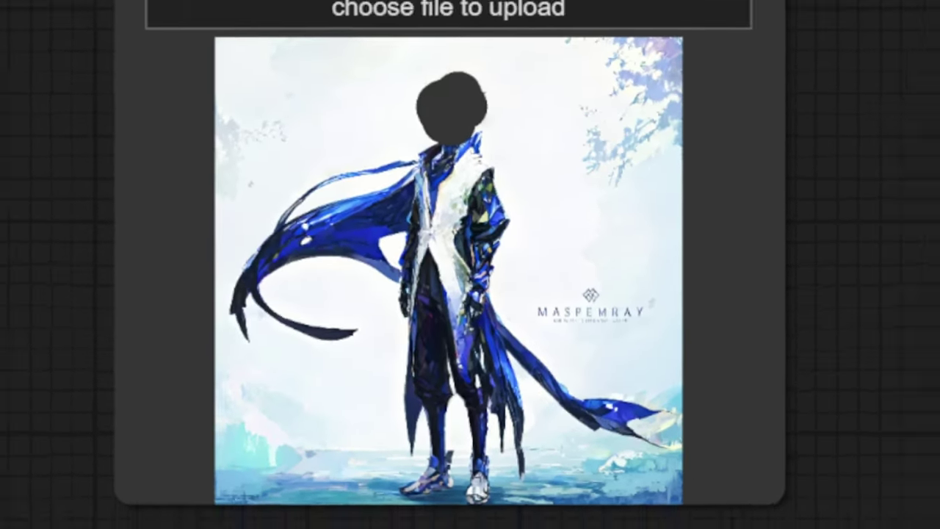
Follow the image and mask links from the source image through the context switch to the green masked-area groups
{"action": "scroll", "coordinate": [603, 296], "scroll_direction": "down", "scroll_amount": 7}
{"action": "left_click_drag", "start_coordinate": [601, 296], "coordinate": [338, 196]}
{"action": "scroll", "coordinate": [462, 251], "scroll_direction": "down", "scroll_amount": 6}
{"action": "left_click_drag", "start_coordinate": [464, 255], "coordinate": [237, 198]}
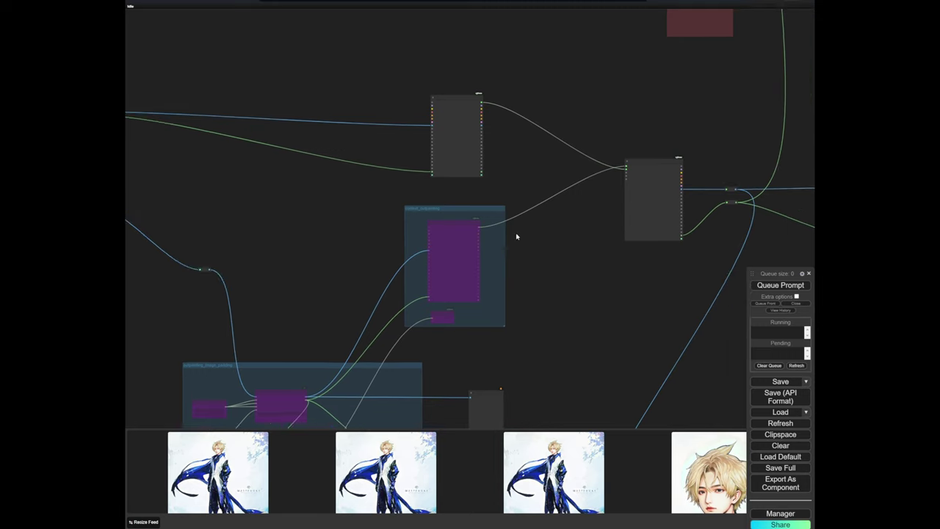
{"action": "left_click_drag", "start_coordinate": [564, 263], "coordinate": [350, 225]}
{"action": "left_click_drag", "start_coordinate": [513, 274], "coordinate": [269, 268]}
{"action": "scroll", "coordinate": [269, 268], "scroll_direction": "right", "scroll_amount": 10}
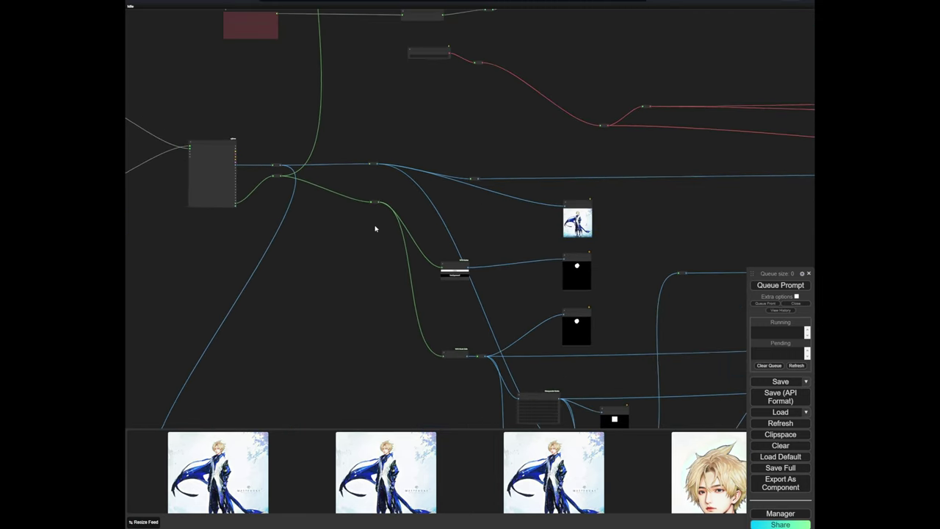
{"action": "left_click_drag", "start_coordinate": [596, 236], "coordinate": [302, 169]}
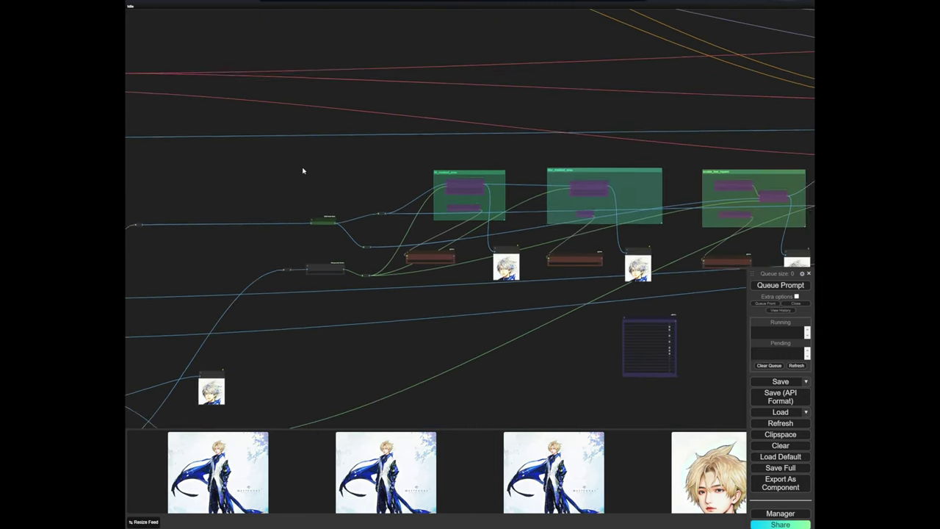
{"action": "scroll", "coordinate": [461, 166], "scroll_direction": "up", "scroll_amount": 5}
{"action": "scroll", "coordinate": [360, 316], "scroll_direction": "down", "scroll_amount": 4}
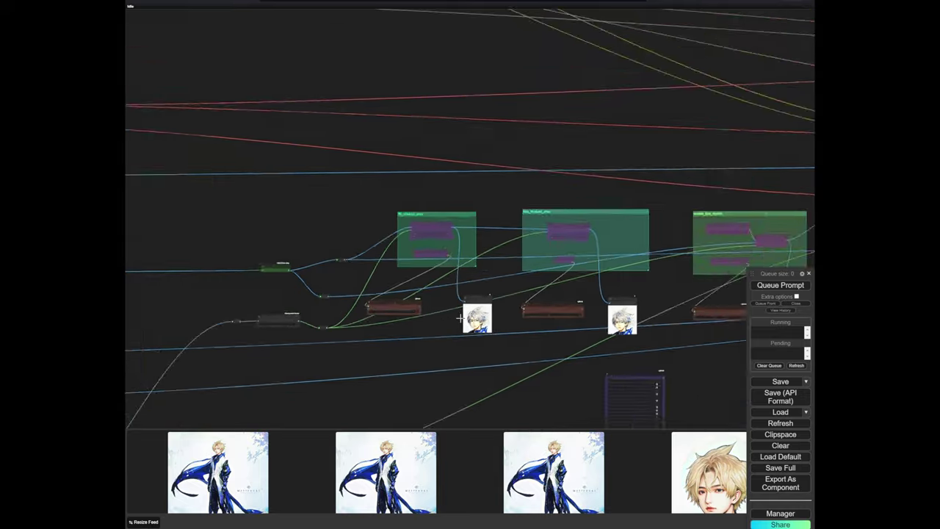
Follow the image links from the masked-area groups to the control_net_depth group and back to the Images to RGB node
{"action": "left_click_drag", "start_coordinate": [602, 324], "coordinate": [293, 308]}
{"action": "left_click_drag", "start_coordinate": [602, 294], "coordinate": [294, 283]}
{"action": "scroll", "coordinate": [570, 188], "scroll_direction": "up", "scroll_amount": 10}
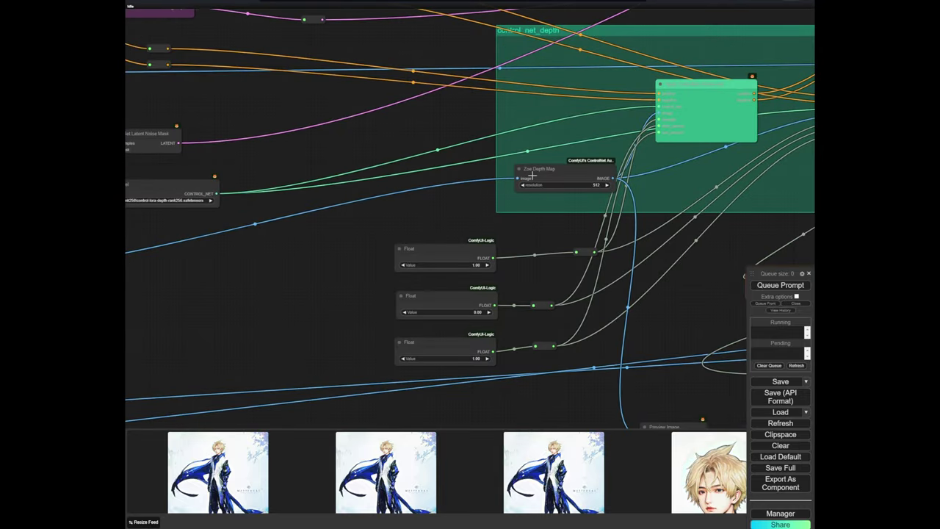
{"action": "scroll", "coordinate": [353, 230], "scroll_direction": "down", "scroll_amount": 5}
{"action": "left_click_drag", "start_coordinate": [312, 248], "coordinate": [426, 223]}
{"action": "scroll", "coordinate": [470, 197], "scroll_direction": "up", "scroll_amount": 5}
{"action": "left_click_drag", "start_coordinate": [224, 232], "coordinate": [474, 258]}
{"action": "scroll", "coordinate": [415, 216], "scroll_direction": "down", "scroll_amount": 5}
{"action": "scroll", "coordinate": [419, 218], "scroll_direction": "up", "scroll_amount": 4}
{"action": "scroll", "coordinate": [298, 259], "scroll_direction": "down", "scroll_amount": 6}
{"action": "left_click_drag", "start_coordinate": [287, 246], "coordinate": [702, 239]}
{"action": "left_click_drag", "start_coordinate": [192, 194], "coordinate": [518, 186]}
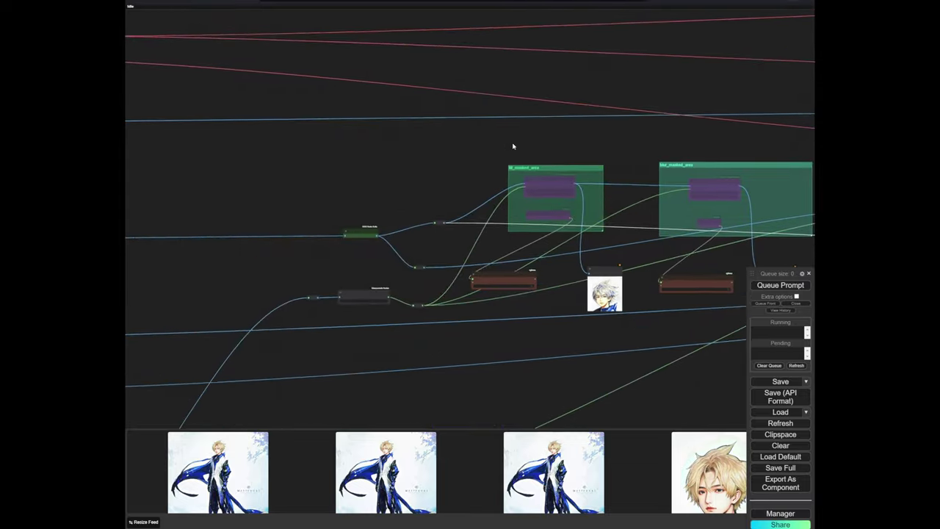
Trace the Images to RGB node's input back to the reroute node that feeds it
{"action": "scroll", "coordinate": [434, 220], "scroll_direction": "up", "scroll_amount": 6}
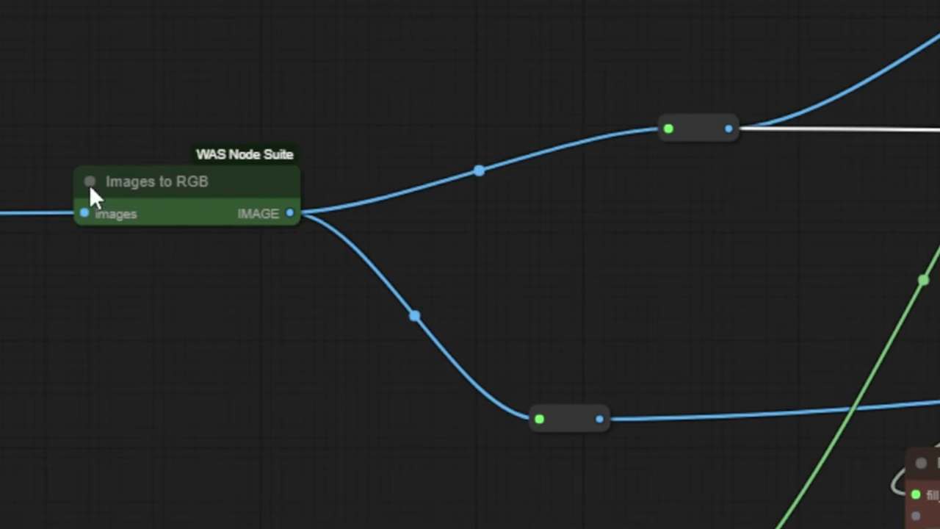
{"action": "left_click_drag", "start_coordinate": [55, 98], "coordinate": [765, 28]}
{"action": "scroll", "coordinate": [764, 27], "scroll_direction": "down", "scroll_amount": 3}
{"action": "scroll", "coordinate": [149, 166], "scroll_direction": "up", "scroll_amount": 4}
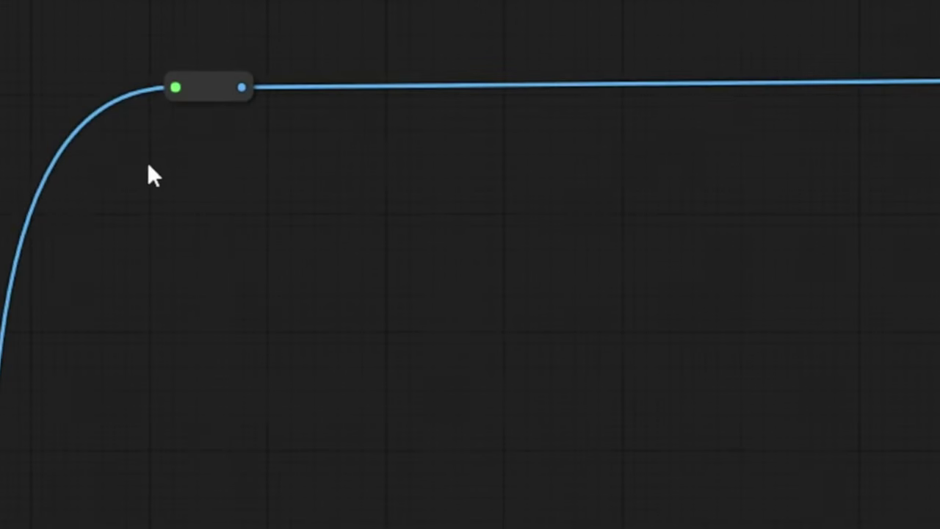
{"action": "left_click", "coordinate": [197, 88]}
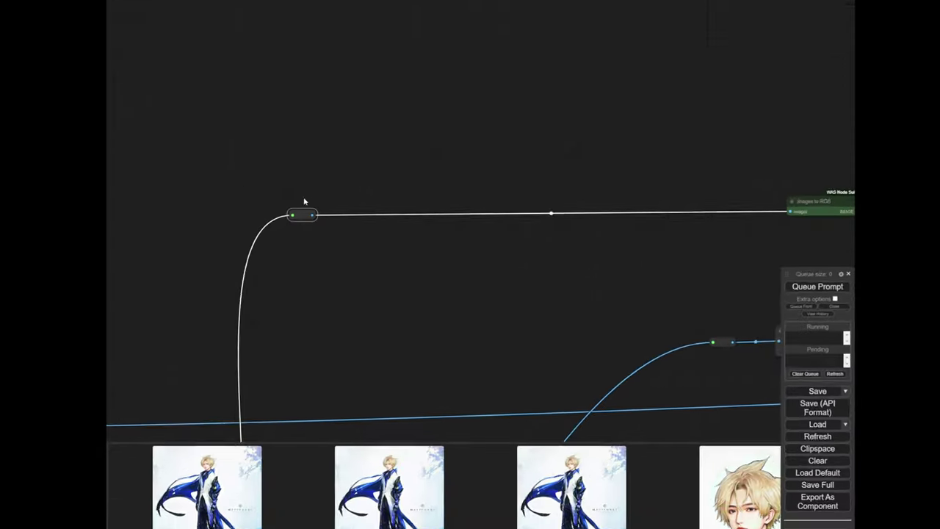
Add a Context Switch (rgthree) node above the link between the reroute and the Images to RGB node
{"action": "double_click", "coordinate": [349, 178]}
{"action": "type", "text": "conte"}
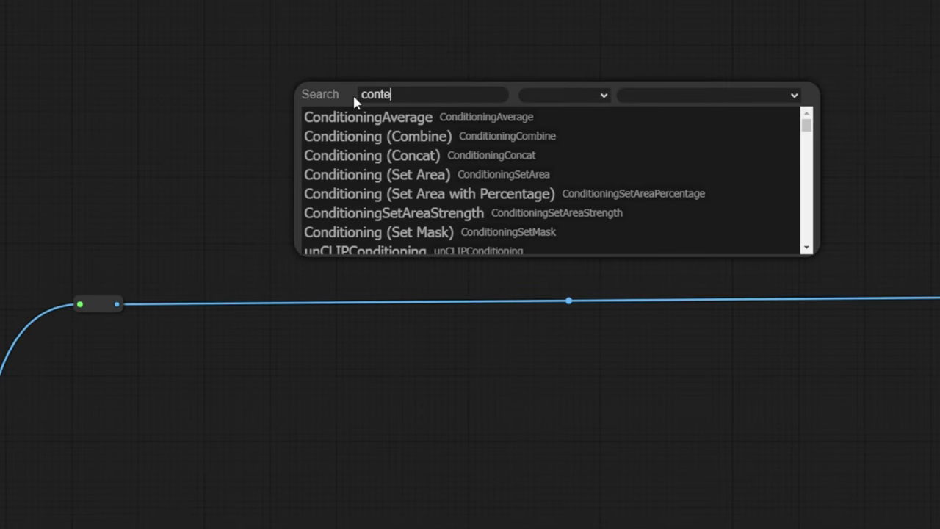
{"action": "type", "text": "xt sw"}
{"action": "key", "text": "Return"}
{"action": "left_click_drag", "start_coordinate": [573, 126], "coordinate": [757, 87]}
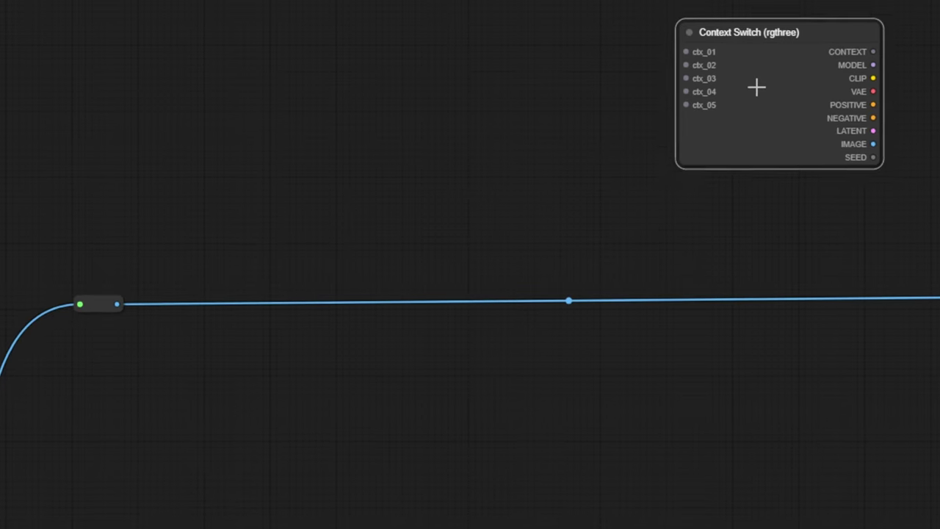
Add a Context (rgthree) node before the Context Switch and place a copy of it underneath
{"action": "double_click", "coordinate": [207, 110]}
{"action": "type", "text": "context"}
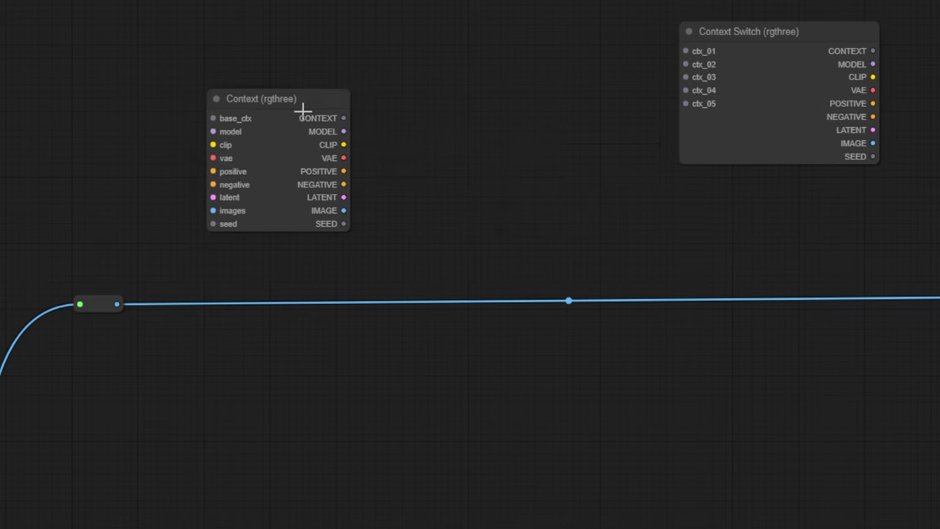
{"action": "left_click_drag", "start_coordinate": [304, 109], "coordinate": [334, 1]}
{"action": "left_click_drag", "start_coordinate": [314, 75], "coordinate": [347, 48]}
{"action": "key", "text": "ctrl+c"}
{"action": "key", "text": "ctrl+v"}
{"action": "left_click_drag", "start_coordinate": [334, 161], "coordinate": [320, 158]}
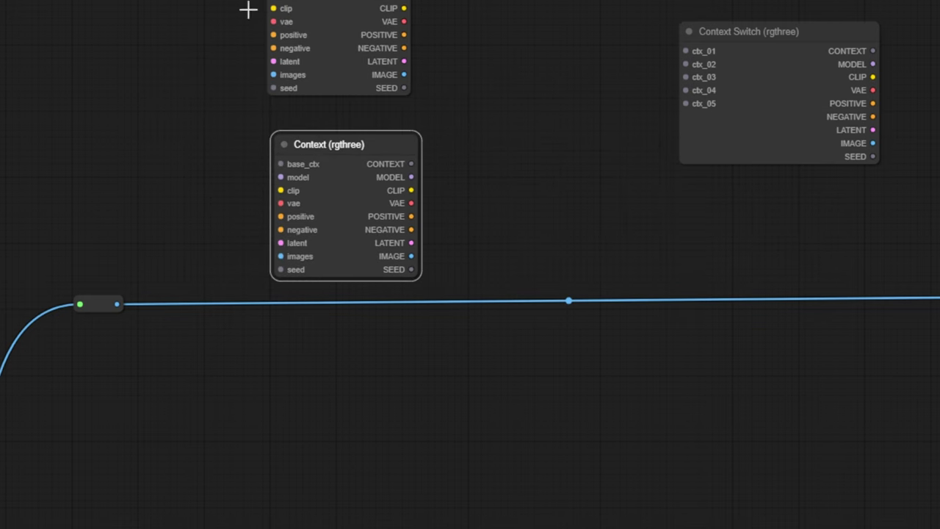
Locate the full source image's preview and connect its image link to the images input of the upper Context node
{"action": "scroll", "coordinate": [117, 64], "scroll_direction": "down", "scroll_amount": 6}
{"action": "left_click_drag", "start_coordinate": [103, 72], "coordinate": [636, 143]}
{"action": "left_click_drag", "start_coordinate": [424, 139], "coordinate": [685, 186]}
{"action": "scroll", "coordinate": [686, 186], "scroll_direction": "down", "scroll_amount": 1}
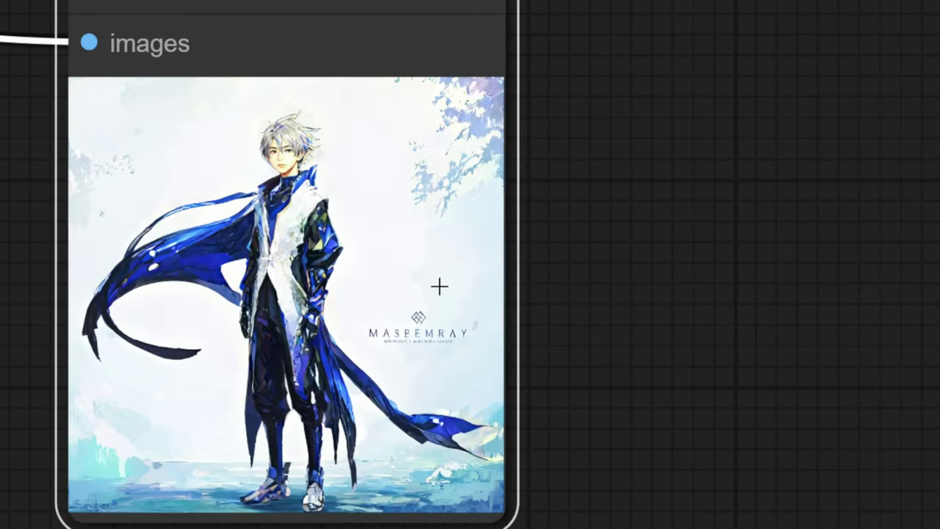
{"action": "left_click_drag", "start_coordinate": [439, 286], "coordinate": [441, 304]}
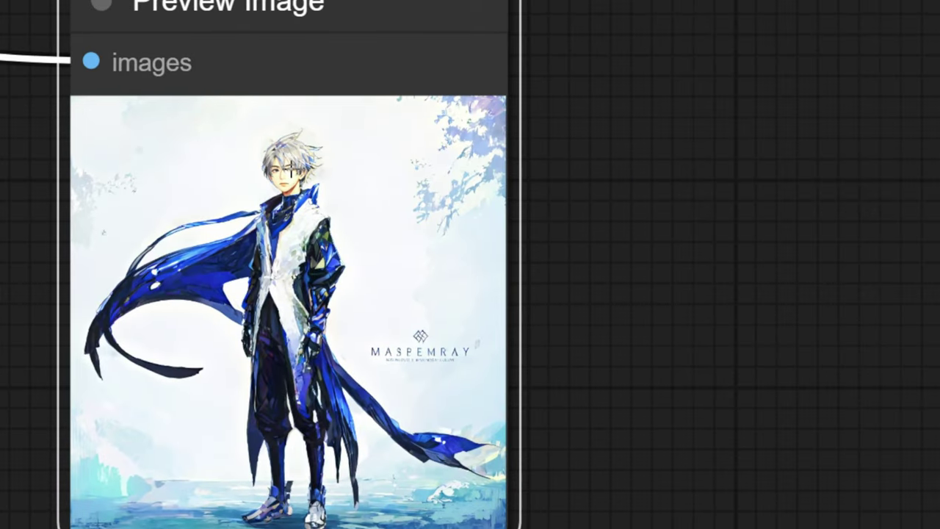
{"action": "scroll", "coordinate": [335, 202], "scroll_direction": "down", "scroll_amount": 6}
{"action": "scroll", "coordinate": [367, 150], "scroll_direction": "down", "scroll_amount": 8}
{"action": "left_click_drag", "start_coordinate": [367, 150], "coordinate": [464, 199]}
{"action": "left_click_drag", "start_coordinate": [96, 84], "coordinate": [346, 148]}
{"action": "scroll", "coordinate": [345, 148], "scroll_direction": "down", "scroll_amount": 2}
{"action": "scroll", "coordinate": [301, 183], "scroll_direction": "down", "scroll_amount": 4}
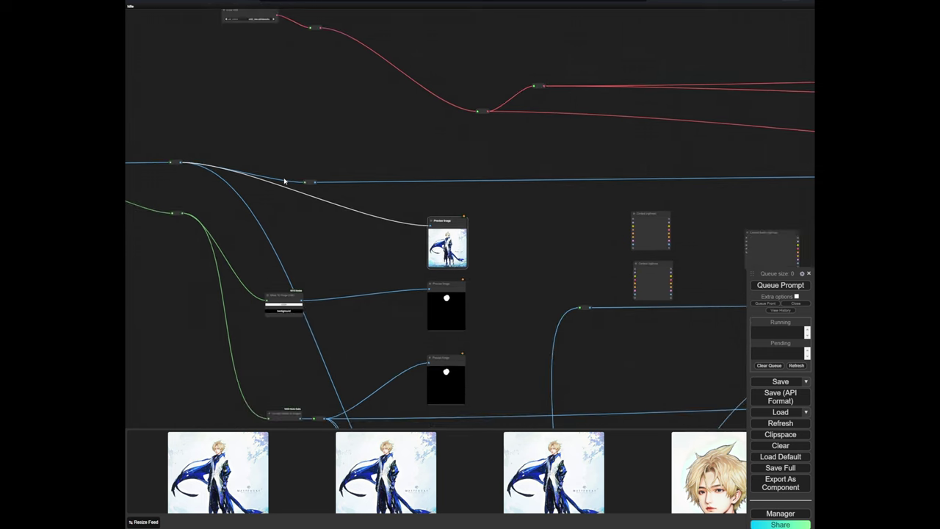
{"action": "scroll", "coordinate": [650, 234], "scroll_direction": "up", "scroll_amount": 3}
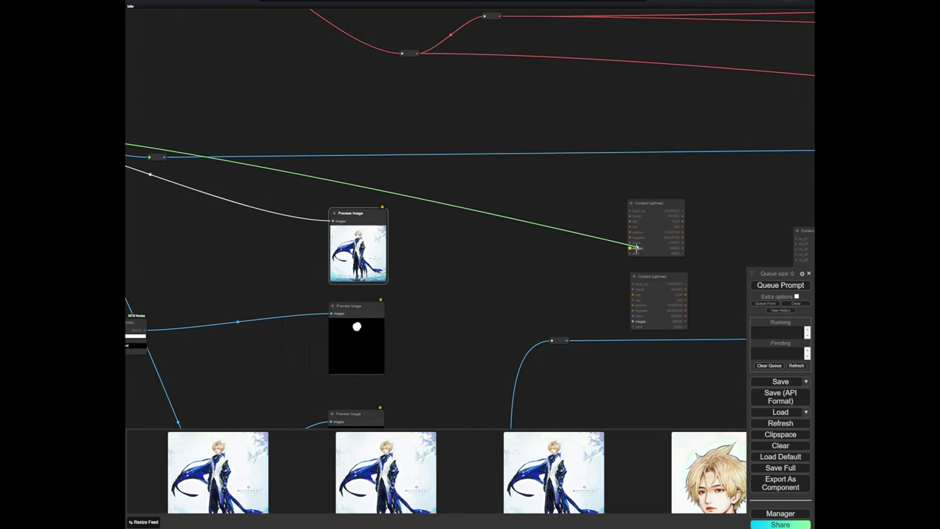
Connect the output of the reroute feeding Images to RGB to the images input of the lower Context node
{"action": "scroll", "coordinate": [575, 353], "scroll_direction": "up", "scroll_amount": 5}
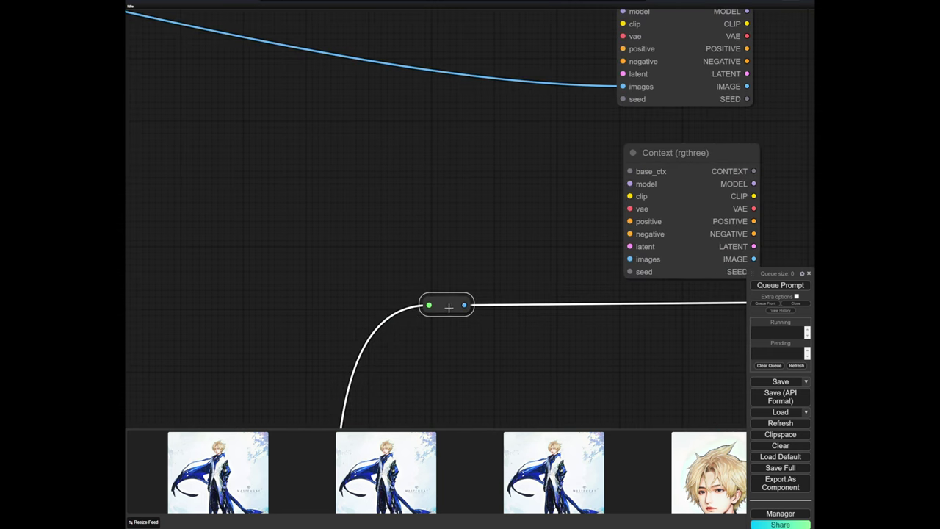
{"action": "left_click_drag", "start_coordinate": [464, 305], "coordinate": [629, 259]}
{"action": "scroll", "coordinate": [647, 262], "scroll_direction": "down", "scroll_amount": 3}
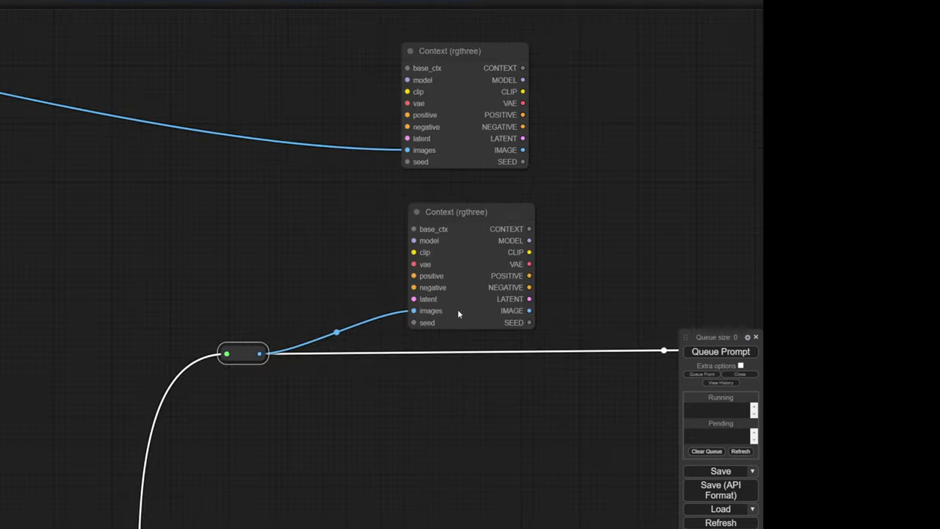
Connect the two Context nodes to ctx_01 and ctx_02 of the Context Switch, and its IMAGE output to Images to RGB
{"action": "left_click_drag", "start_coordinate": [456, 286], "coordinate": [453, 284]}
{"action": "left_click_drag", "start_coordinate": [490, 211], "coordinate": [161, 288]}
{"action": "scroll", "coordinate": [173, 242], "scroll_direction": "down", "scroll_amount": 1}
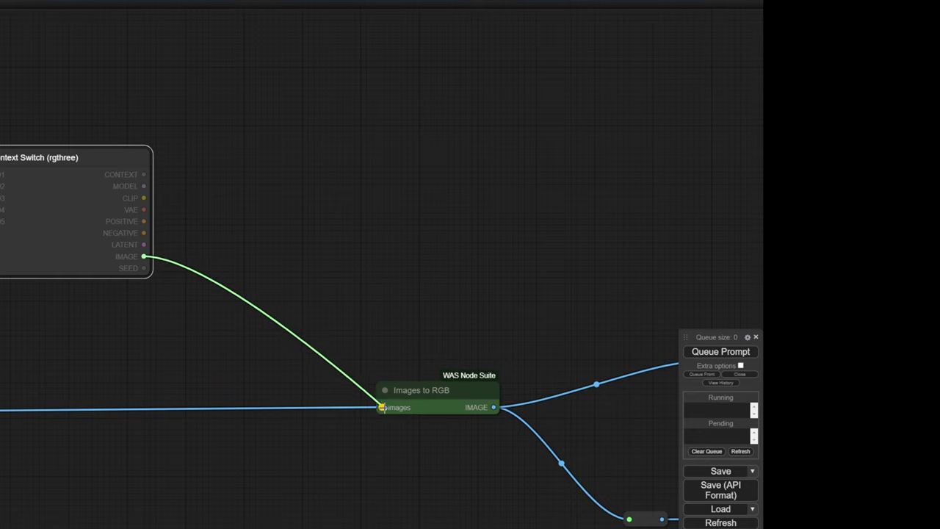
{"action": "scroll", "coordinate": [199, 301], "scroll_direction": "down", "scroll_amount": 5}
{"action": "left_click_drag", "start_coordinate": [121, 299], "coordinate": [330, 303]}
{"action": "scroll", "coordinate": [330, 303], "scroll_direction": "up", "scroll_amount": 3}
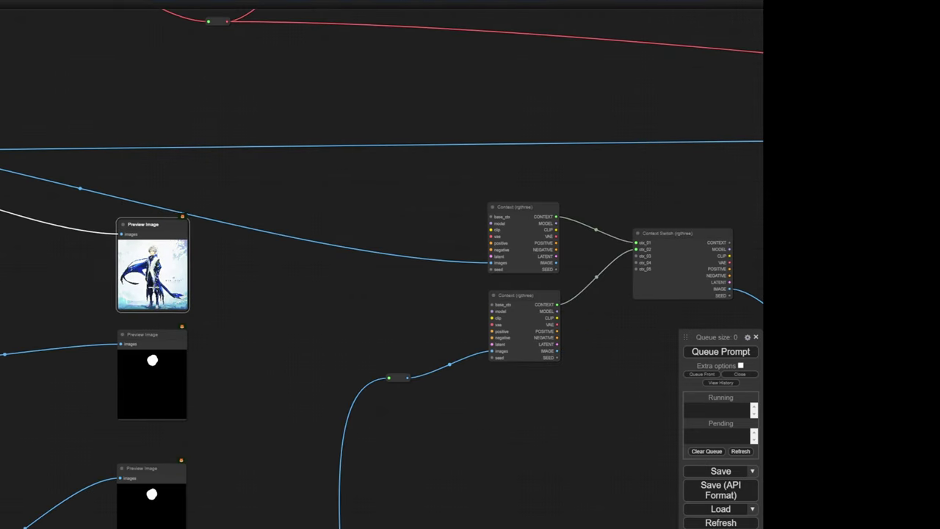
Move the upper Context node up, away from the lower one, and check their links to the Context Switch
{"action": "left_click_drag", "start_coordinate": [392, 286], "coordinate": [338, 292]}
{"action": "left_click_drag", "start_coordinate": [470, 250], "coordinate": [468, 236]}
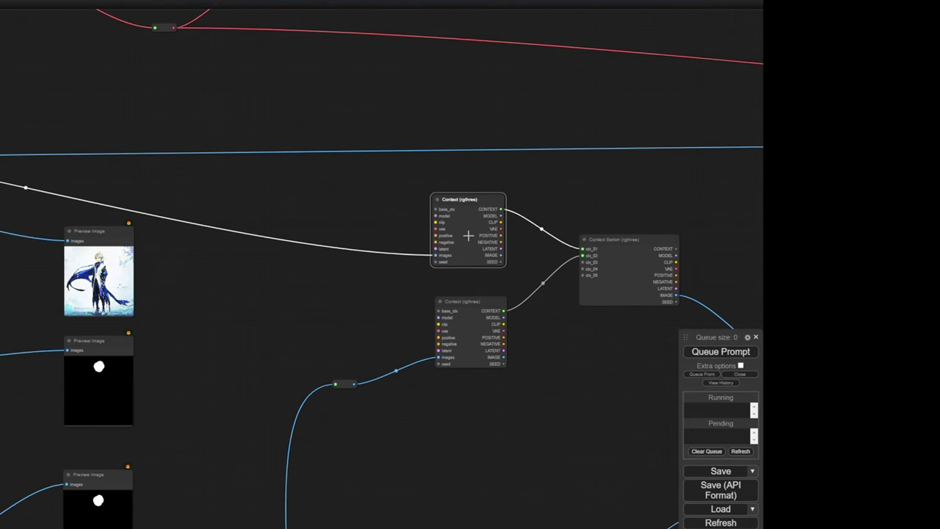
{"action": "left_click_drag", "start_coordinate": [506, 340], "coordinate": [345, 378]}
{"action": "scroll", "coordinate": [430, 305], "scroll_direction": "up", "scroll_amount": 8}
{"action": "scroll", "coordinate": [181, 246], "scroll_direction": "down", "scroll_amount": 2}
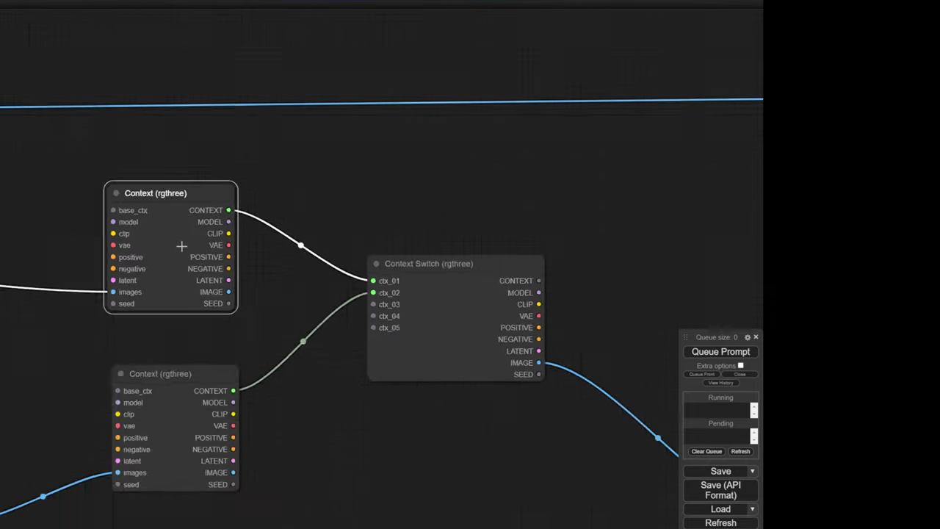
{"action": "left_click_drag", "start_coordinate": [82, 475], "coordinate": [387, 401]}
{"action": "scroll", "coordinate": [387, 401], "scroll_direction": "down", "scroll_amount": 5}
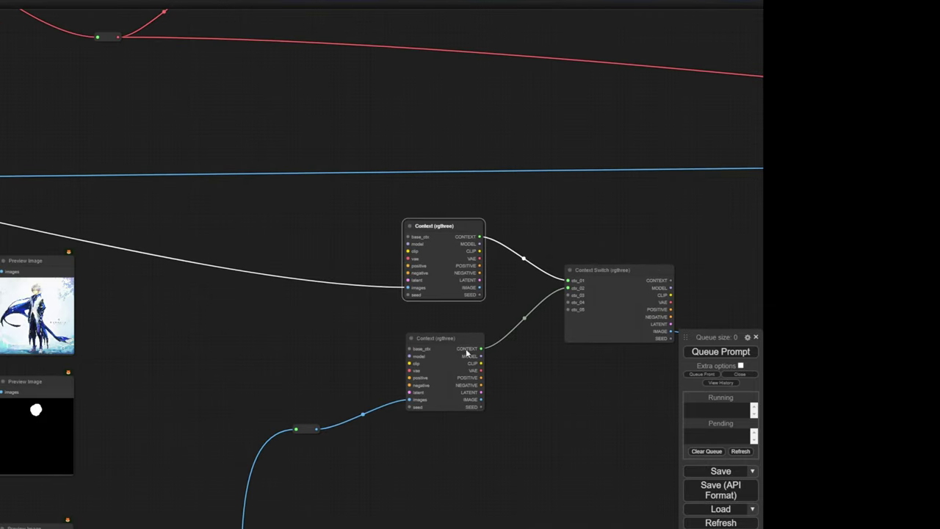
Queue the prompt and check the generated image in the text-to-image sampler group
{"action": "scroll", "coordinate": [515, 411], "scroll_direction": "down", "scroll_amount": 6}
{"action": "left_click_drag", "start_coordinate": [499, 411], "coordinate": [225, 354]}
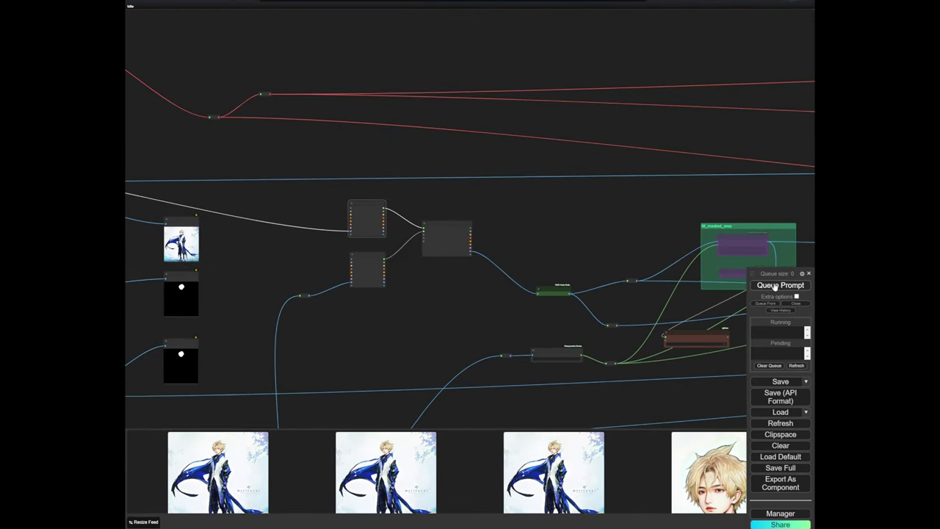
{"action": "scroll", "coordinate": [608, 237], "scroll_direction": "down", "scroll_amount": 5}
{"action": "left_click_drag", "start_coordinate": [594, 243], "coordinate": [232, 271]}
{"action": "scroll", "coordinate": [316, 266], "scroll_direction": "down", "scroll_amount": 6}
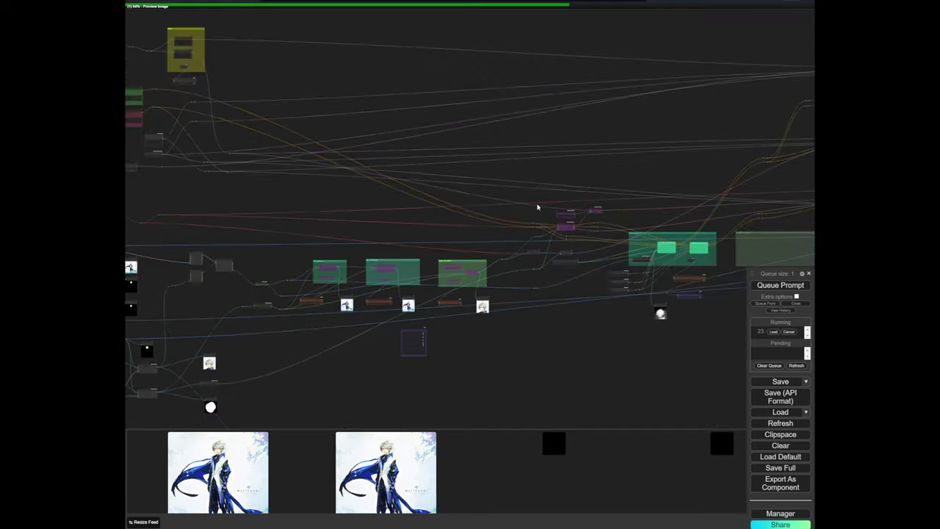
{"action": "left_click_drag", "start_coordinate": [658, 147], "coordinate": [389, 226]}
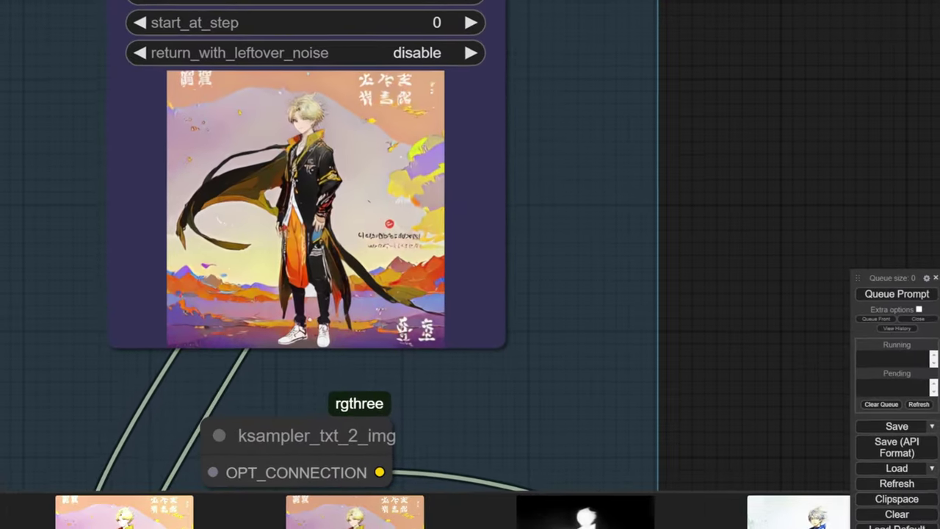
{"action": "left_click", "coordinate": [121, 511]}
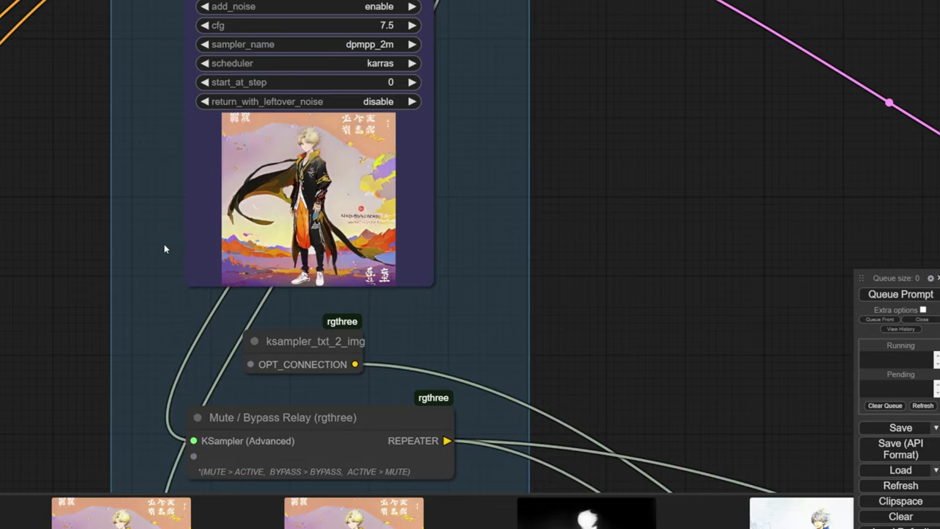
Move the lower Context node further down, and check the Mute / Bypass Relay nodes under the ksampler_txt_2_img bookmark
{"action": "scroll", "coordinate": [164, 248], "scroll_direction": "down", "scroll_amount": 5}
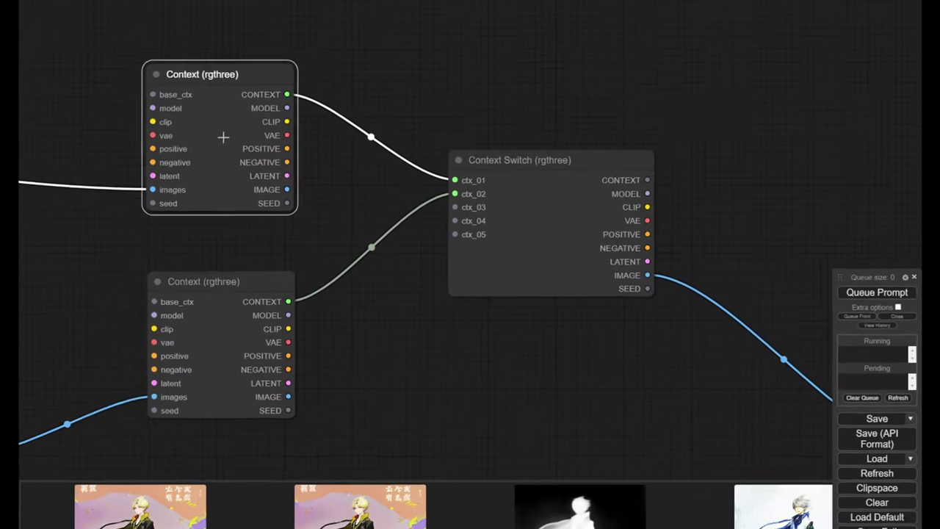
{"action": "left_click_drag", "start_coordinate": [213, 303], "coordinate": [216, 323]}
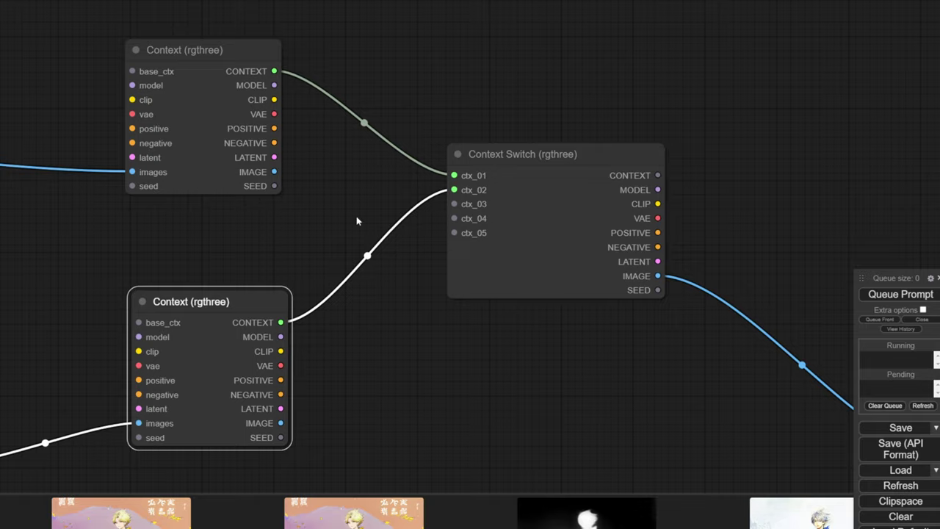
{"action": "left_click", "coordinate": [221, 119]}
{"action": "left_click_drag", "start_coordinate": [422, 282], "coordinate": [410, 152]}
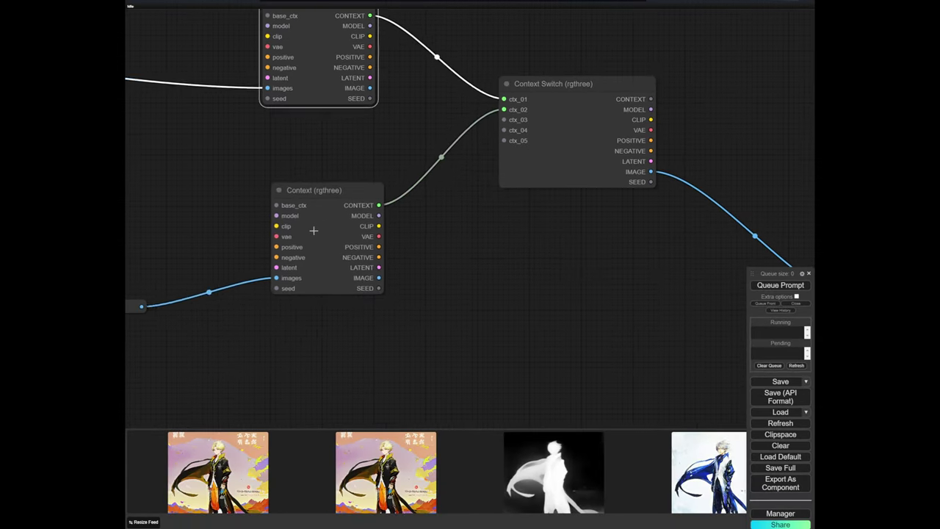
{"action": "left_click_drag", "start_coordinate": [306, 227], "coordinate": [313, 264]}
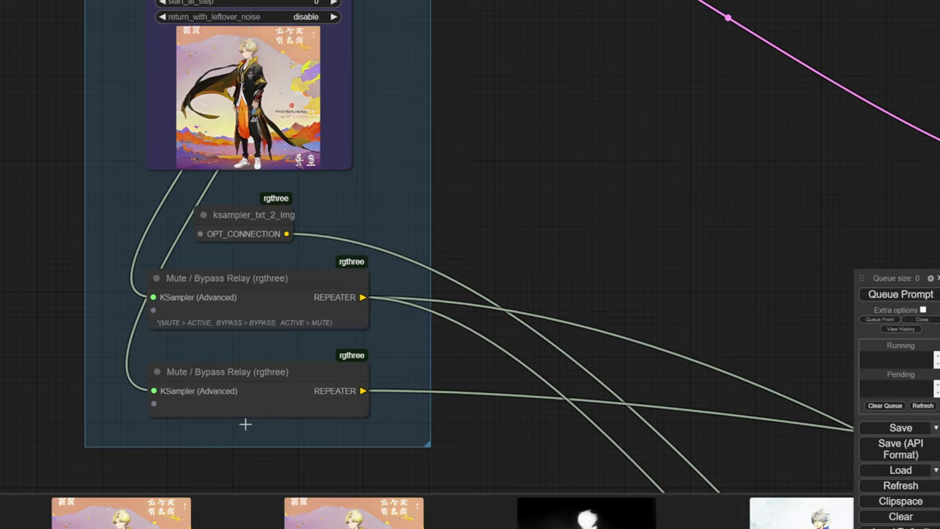
{"action": "scroll", "coordinate": [105, 293], "scroll_direction": "down", "scroll_amount": 18}
{"action": "left_click_drag", "start_coordinate": [105, 293], "coordinate": [856, 52]}
{"action": "left_click_drag", "start_coordinate": [143, 243], "coordinate": [815, 59]}
{"action": "scroll", "coordinate": [278, 134], "scroll_direction": "up", "scroll_amount": 8}
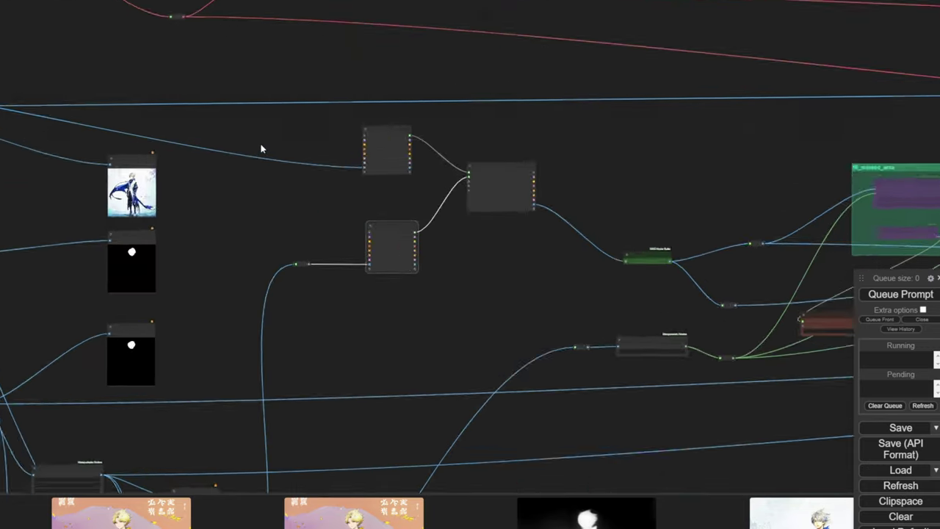
{"action": "scroll", "coordinate": [261, 149], "scroll_direction": "up", "scroll_amount": 10}
{"action": "double_click", "coordinate": [258, 150]}
{"action": "type", "text": "book"}
{"action": "left_click", "coordinate": [269, 179]}
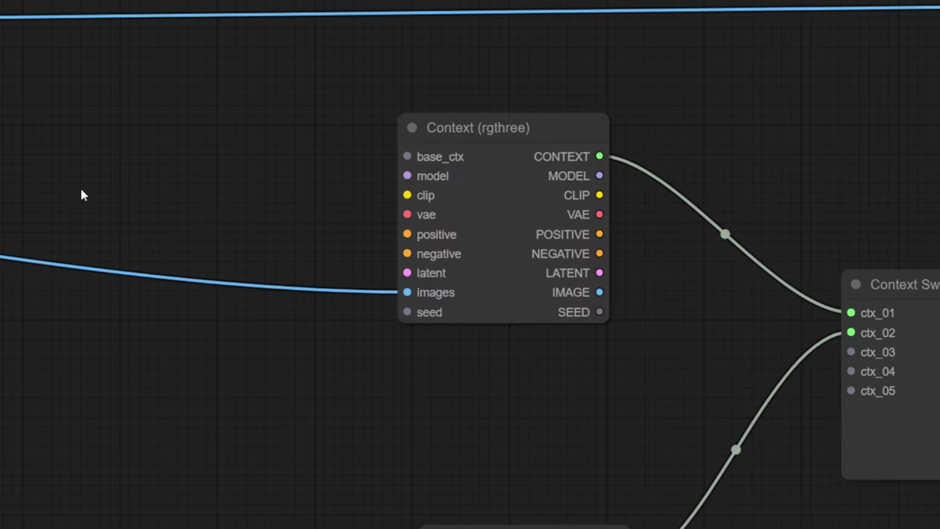
{"action": "right_click", "coordinate": [82, 192]}
{"action": "double_click", "coordinate": [126, 206]}
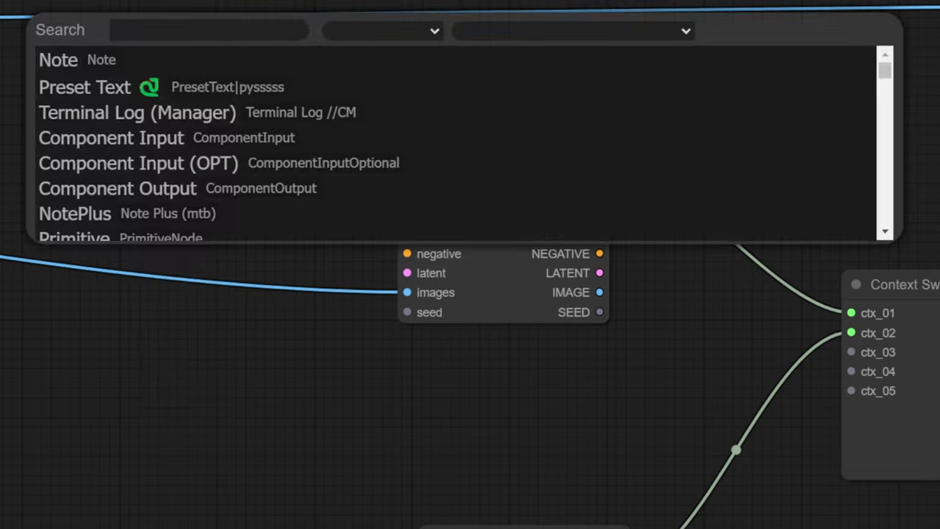
{"action": "key", "text": "Escape"}
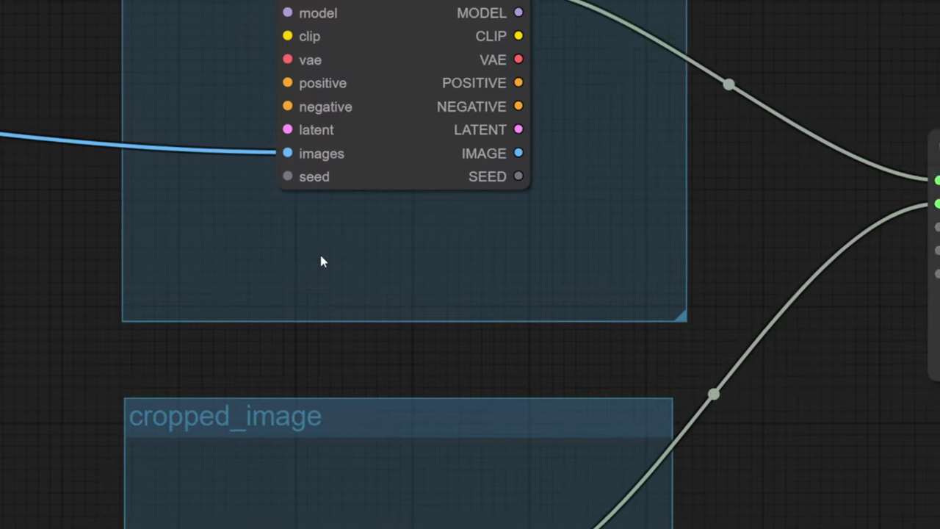
Add a Mute / Bypass Repeater (rgthree) node below the Context node in the group above cropped_image
{"action": "double_click", "coordinate": [475, 118]}
{"action": "type", "text": "repea"}
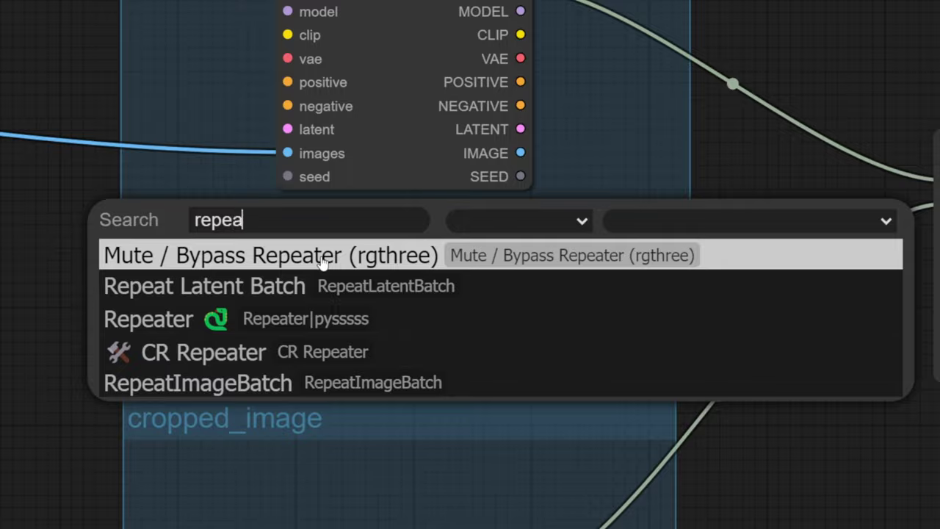
{"action": "left_click", "coordinate": [325, 255]}
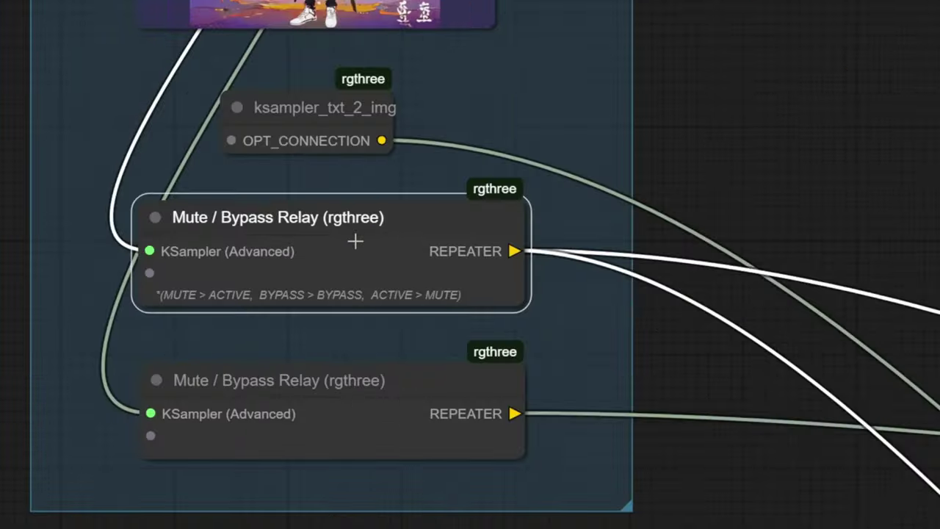
Rename the upper relay under the ksampler_txt_2_img bookmark as "Mute / Bypass Relay (rgthree) (inverse)"
{"action": "right_click", "coordinate": [350, 193]}
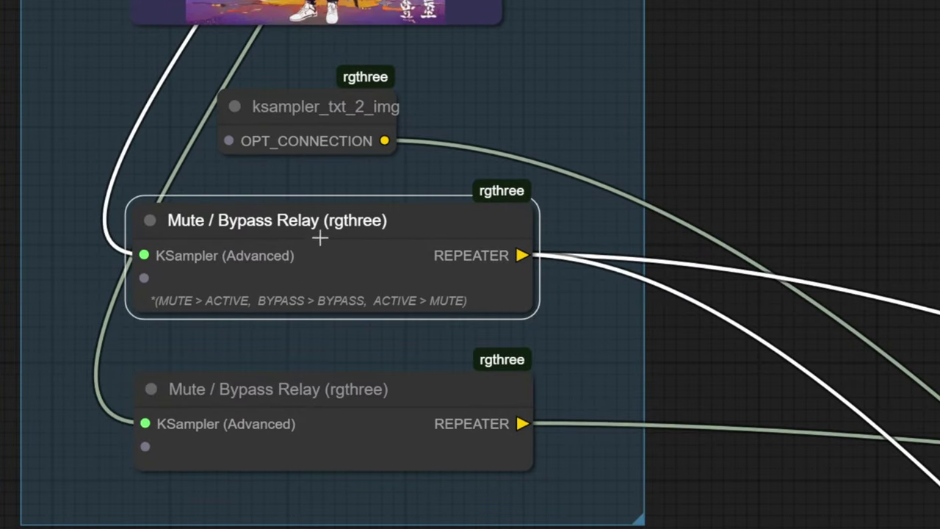
{"action": "left_click", "coordinate": [370, 333]}
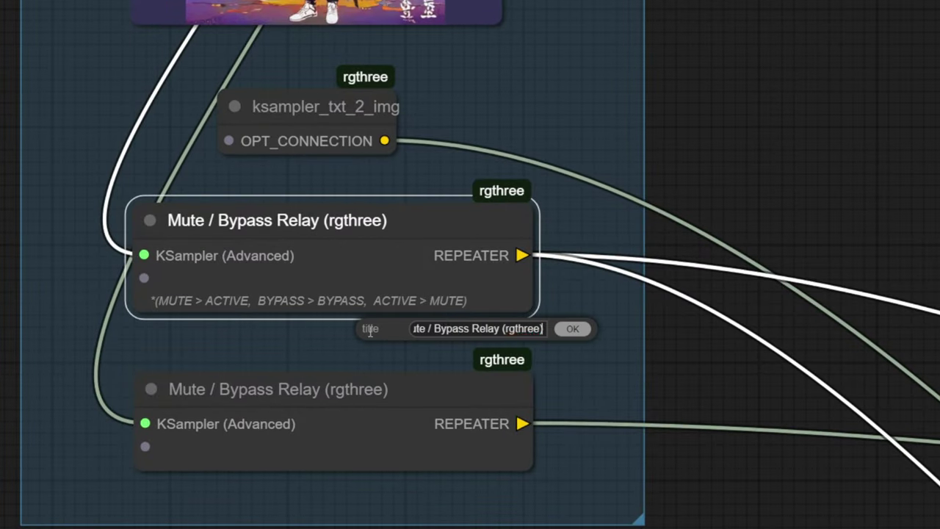
{"action": "type", "text": "(mute)"}
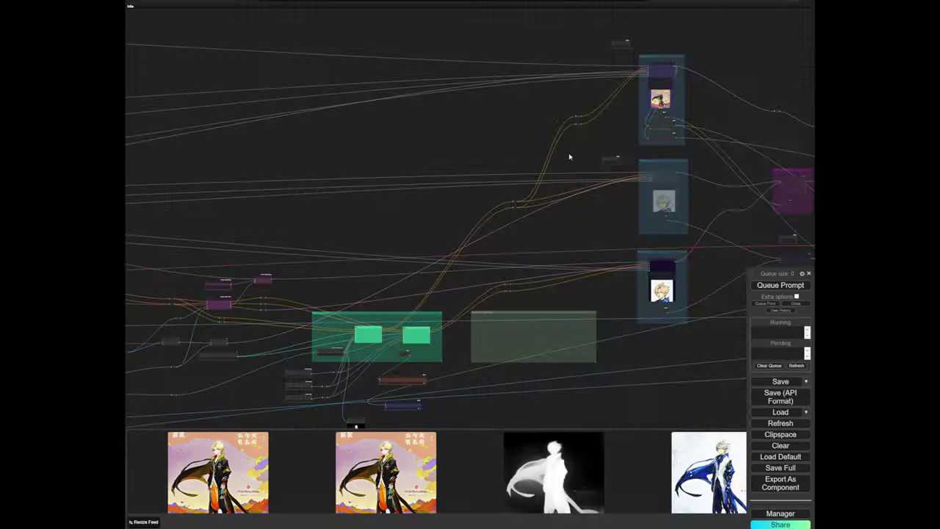
Link the inverse relay's REPEATER output to the Mute / Bypass Repeater in cropped_image and the other relay's output to the one in original_image
{"action": "left_click_drag", "start_coordinate": [268, 276], "coordinate": [525, 218]}
{"action": "scroll", "coordinate": [235, 291], "scroll_direction": "up", "scroll_amount": 4}
{"action": "left_click_drag", "start_coordinate": [162, 278], "coordinate": [650, 224]}
{"action": "scroll", "coordinate": [267, 299], "scroll_direction": "up", "scroll_amount": 5}
{"action": "scroll", "coordinate": [540, 272], "scroll_direction": "down", "scroll_amount": 8}
{"action": "left_click_drag", "start_coordinate": [719, 166], "coordinate": [222, 258]}
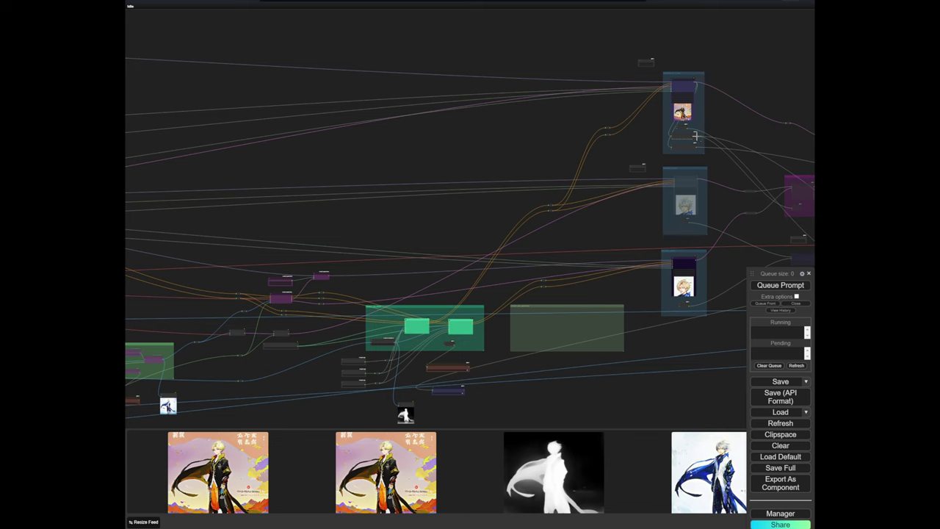
{"action": "scroll", "coordinate": [333, 222], "scroll_direction": "down", "scroll_amount": 1}
{"action": "left_click_drag", "start_coordinate": [197, 217], "coordinate": [567, 183]}
{"action": "scroll", "coordinate": [496, 212], "scroll_direction": "up", "scroll_amount": 5}
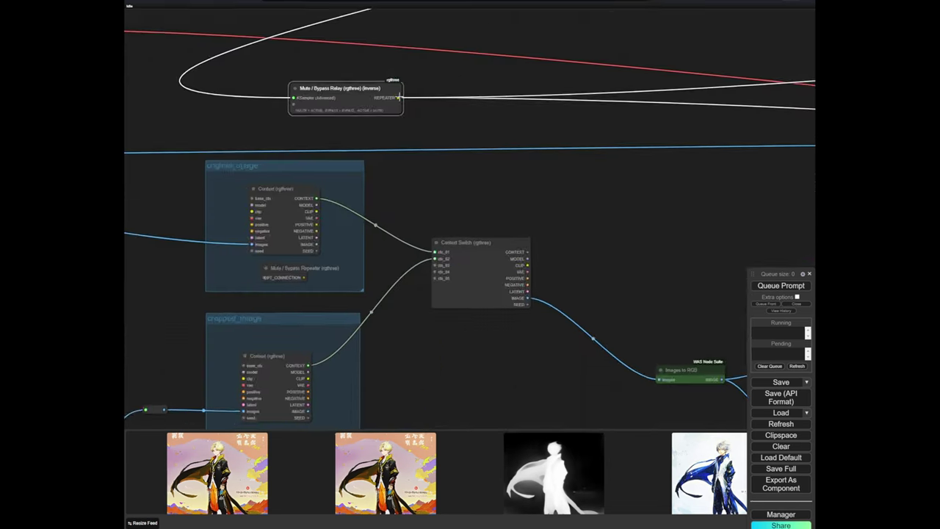
{"action": "left_click_drag", "start_coordinate": [399, 98], "coordinate": [251, 460]}
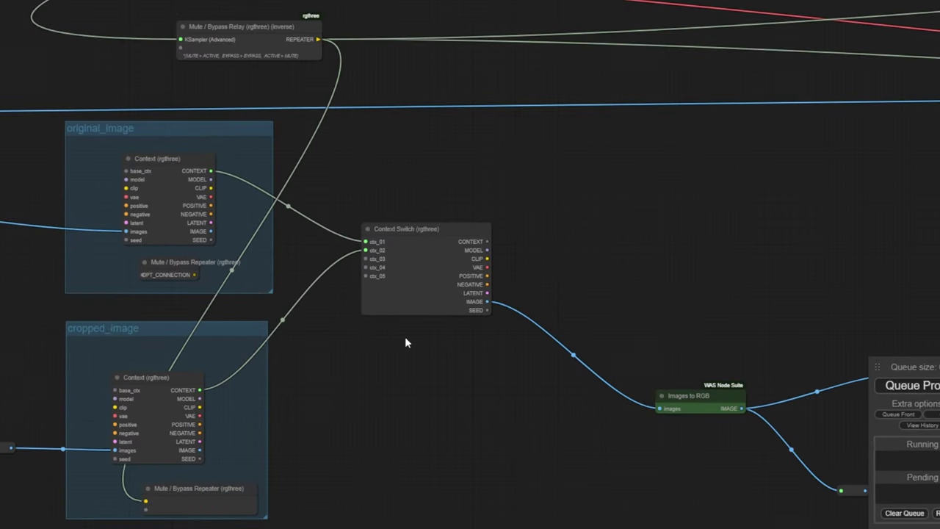
{"action": "left_click_drag", "start_coordinate": [173, 490], "coordinate": [155, 484]}
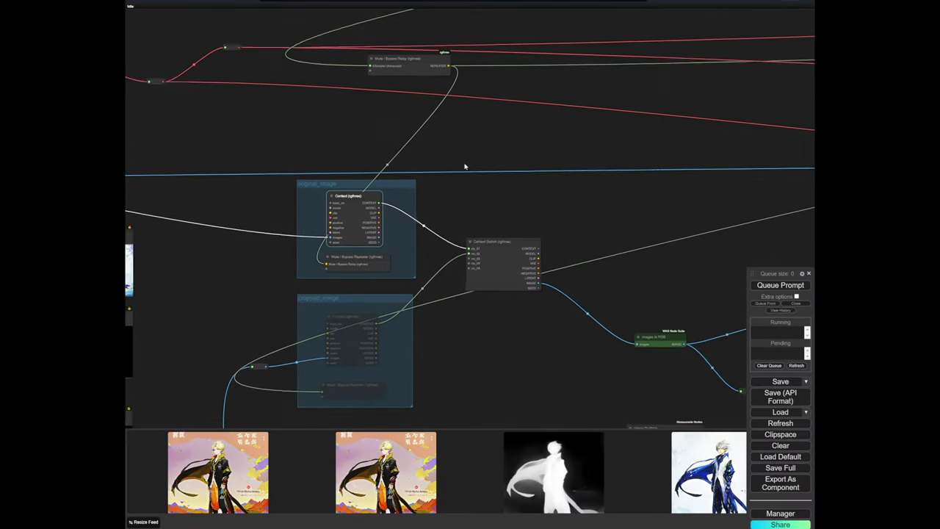
Move the non-inverse relay back to the text-to-image sampler group and check the nodes in original_image and cropped_image
{"action": "scroll", "coordinate": [172, 300], "scroll_direction": "down", "scroll_amount": 5}
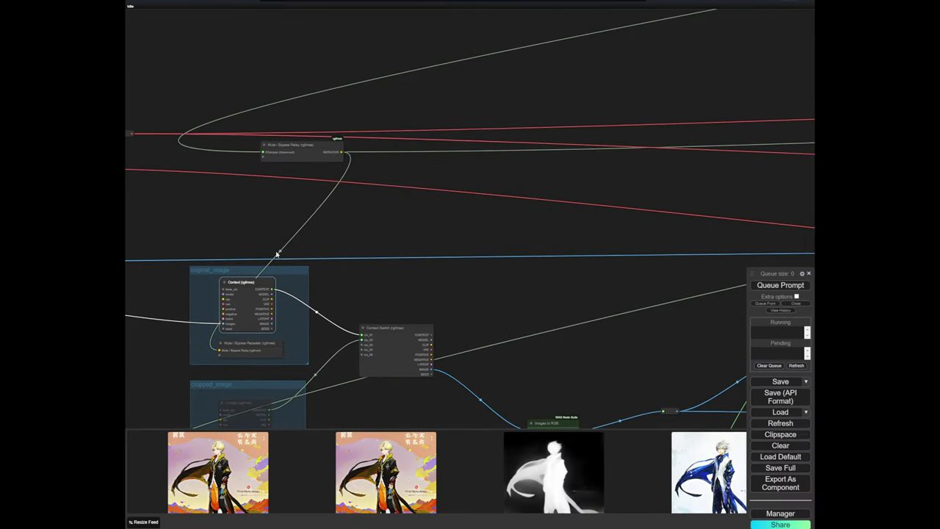
{"action": "left_click_drag", "start_coordinate": [699, 216], "coordinate": [371, 188]}
{"action": "scroll", "coordinate": [516, 172], "scroll_direction": "up", "scroll_amount": 9}
{"action": "scroll", "coordinate": [516, 172], "scroll_direction": "down", "scroll_amount": 10}
{"action": "left_click_drag", "start_coordinate": [197, 271], "coordinate": [528, 190]}
{"action": "scroll", "coordinate": [310, 228], "scroll_direction": "up", "scroll_amount": 9}
{"action": "left_click_drag", "start_coordinate": [257, 239], "coordinate": [508, 167]}
{"action": "scroll", "coordinate": [350, 183], "scroll_direction": "up", "scroll_amount": 3}
{"action": "left_click_drag", "start_coordinate": [373, 220], "coordinate": [336, 130]}
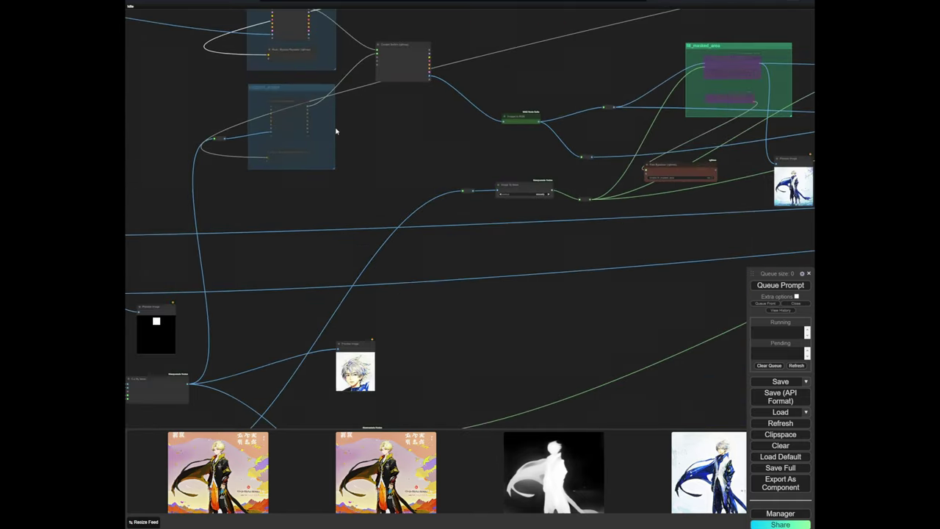
{"action": "scroll", "coordinate": [513, 188], "scroll_direction": "down", "scroll_amount": 6}
{"action": "left_click_drag", "start_coordinate": [639, 235], "coordinate": [524, 242]}
{"action": "scroll", "coordinate": [236, 138], "scroll_direction": "up", "scroll_amount": 12}
{"action": "left_click", "coordinate": [360, 223]}
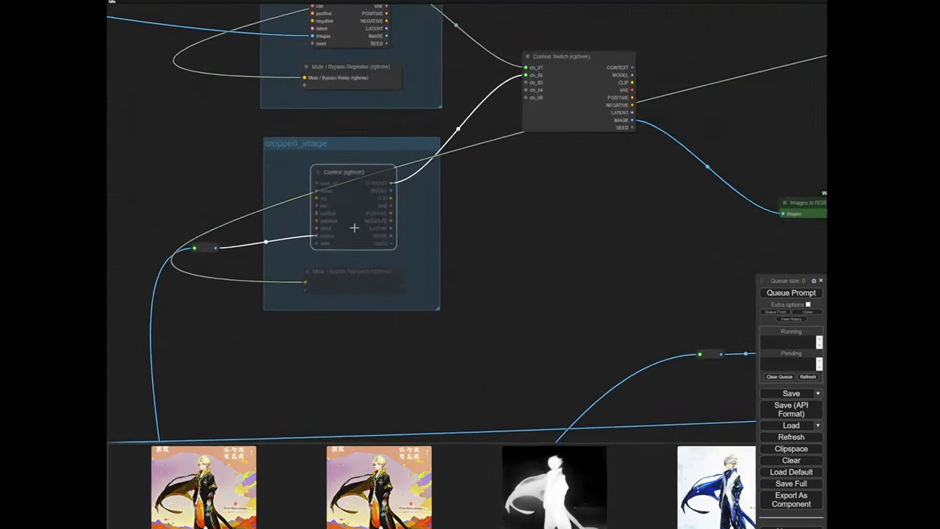
Run the toggle_txt_2_img action to switch the workflow from text-to-image to inpainting
{"action": "scroll", "coordinate": [361, 135], "scroll_direction": "down", "scroll_amount": 4}
{"action": "scroll", "coordinate": [596, 197], "scroll_direction": "down", "scroll_amount": 7}
{"action": "left_click", "coordinate": [640, 146]}
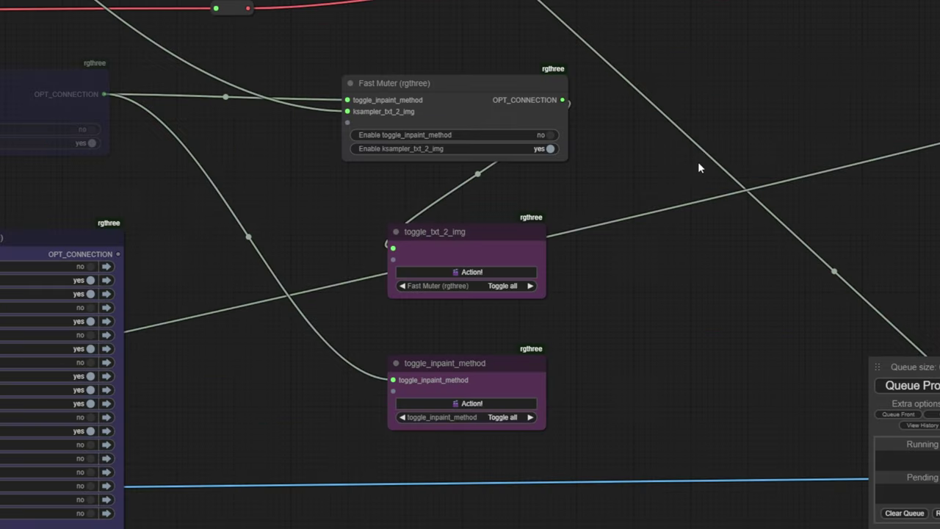
{"action": "scroll", "coordinate": [537, 294], "scroll_direction": "down", "scroll_amount": 3}
{"action": "scroll", "coordinate": [315, 210], "scroll_direction": "up", "scroll_amount": 5}
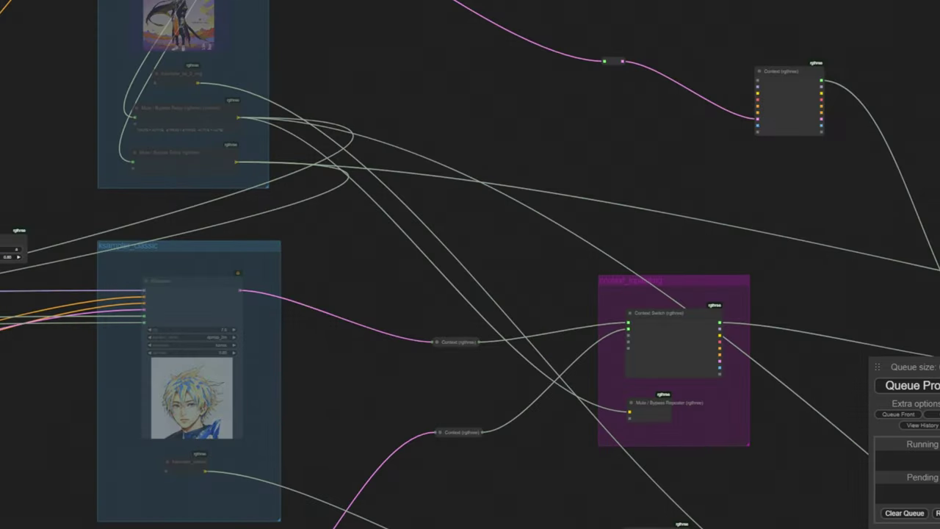
Run the toggle_inpaint_method action to switch the inpainting sampler to ksampler_classic
{"action": "left_click_drag", "start_coordinate": [436, 506], "coordinate": [414, 130]}
{"action": "left_click_drag", "start_coordinate": [414, 321], "coordinate": [285, 362]}
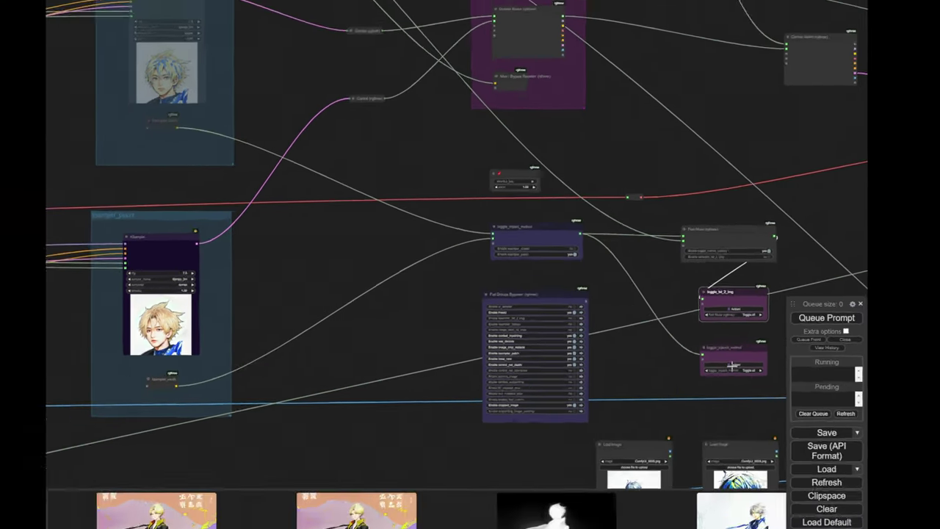
{"action": "left_click", "coordinate": [800, 448]}
{"action": "left_click", "coordinate": [703, 324]}
{"action": "left_click", "coordinate": [704, 324]}
Check which Context node is active in the original_image and cropped_image groups that feed the Context Switch
{"action": "scroll", "coordinate": [703, 324], "scroll_direction": "down", "scroll_amount": 11}
{"action": "left_click_drag", "start_coordinate": [392, 320], "coordinate": [797, 150]}
{"action": "scroll", "coordinate": [203, 191], "scroll_direction": "up", "scroll_amount": 4}
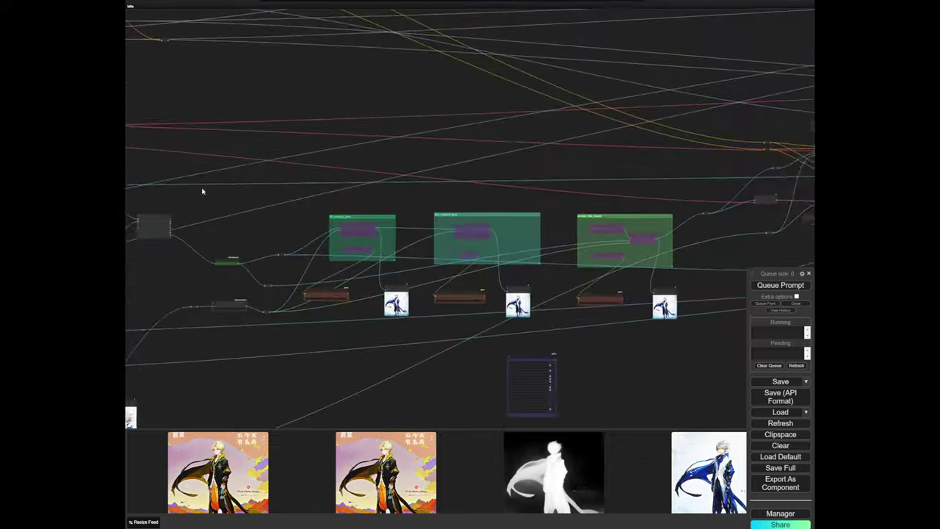
{"action": "left_click_drag", "start_coordinate": [203, 191], "coordinate": [487, 189]}
{"action": "scroll", "coordinate": [375, 206], "scroll_direction": "up", "scroll_amount": 6}
{"action": "scroll", "coordinate": [357, 196], "scroll_direction": "up", "scroll_amount": 8}
{"action": "scroll", "coordinate": [369, 226], "scroll_direction": "down", "scroll_amount": 2}
{"action": "left_click_drag", "start_coordinate": [332, 366], "coordinate": [335, 229]}
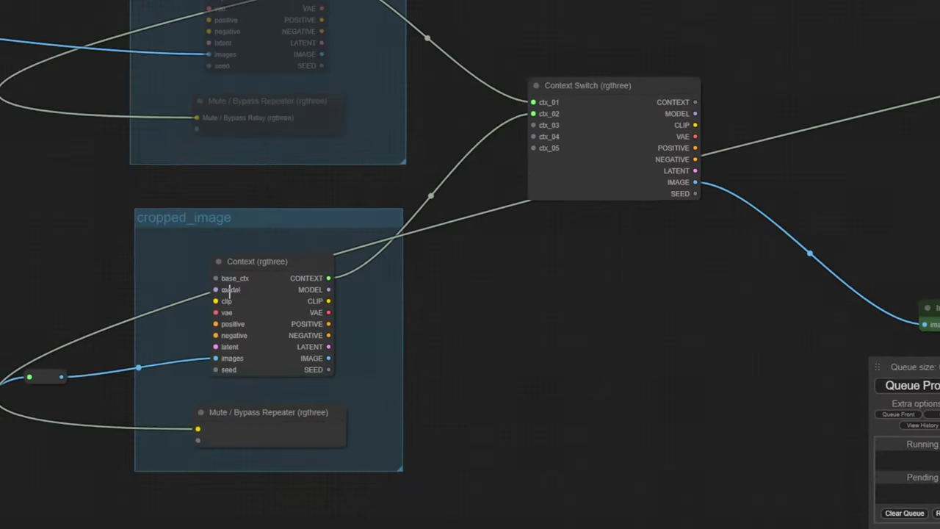
{"action": "scroll", "coordinate": [357, 225], "scroll_direction": "up", "scroll_amount": 2}
{"action": "left_click", "coordinate": [377, 242]}
{"action": "left_click_drag", "start_coordinate": [278, 316], "coordinate": [267, 311]}
Queue the prompt and check the generated preview in the ksampler_classic group
{"action": "scroll", "coordinate": [609, 380], "scroll_direction": "down", "scroll_amount": 6}
{"action": "left_click", "coordinate": [910, 386]}
{"action": "scroll", "coordinate": [656, 257], "scroll_direction": "down", "scroll_amount": 10}
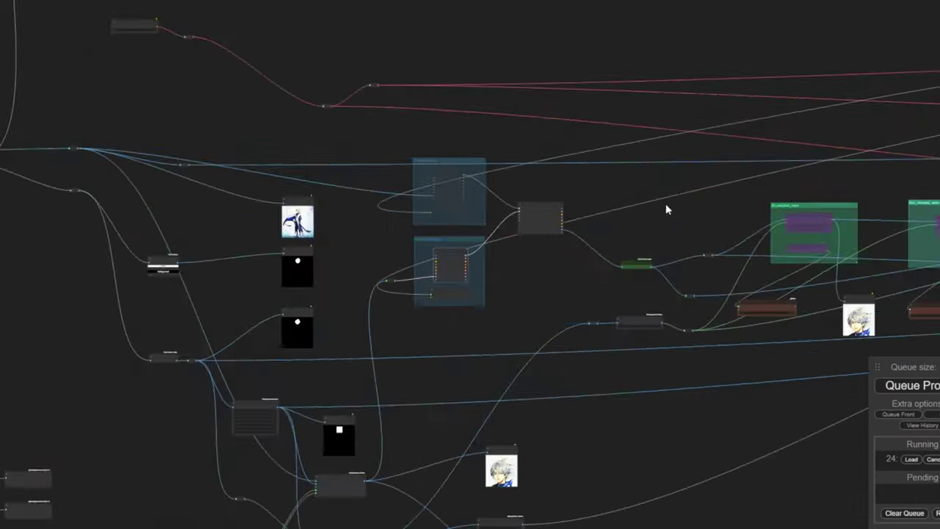
{"action": "left_click_drag", "start_coordinate": [911, 180], "coordinate": [638, 210]}
{"action": "left_click_drag", "start_coordinate": [902, 146], "coordinate": [191, 272]}
{"action": "left_click_drag", "start_coordinate": [709, 174], "coordinate": [184, 301]}
{"action": "left_click_drag", "start_coordinate": [439, 259], "coordinate": [680, 249]}
{"action": "scroll", "coordinate": [680, 249], "scroll_direction": "up", "scroll_amount": 11}
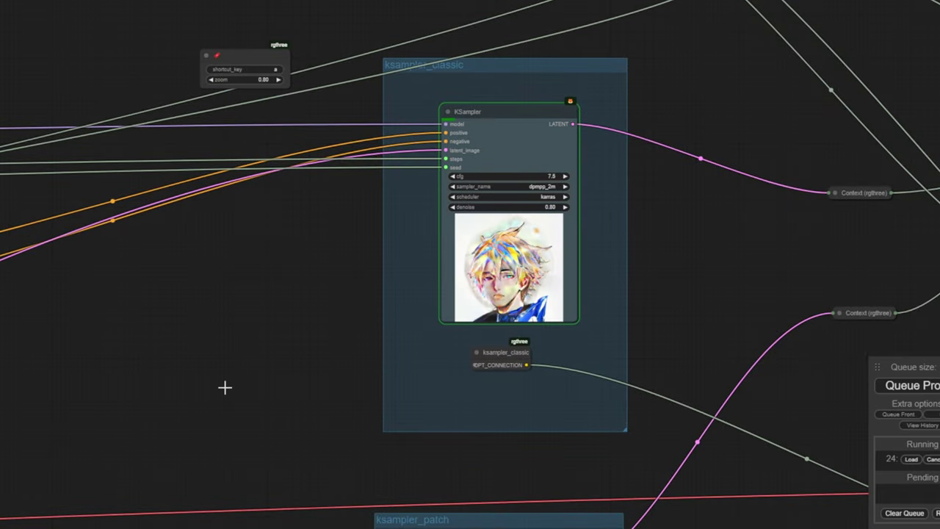
Follow the run through the control groups and examine the final composited image at full size in the last group
{"action": "scroll", "coordinate": [163, 404], "scroll_direction": "down", "scroll_amount": 13}
{"action": "left_click_drag", "start_coordinate": [247, 231], "coordinate": [764, 1]}
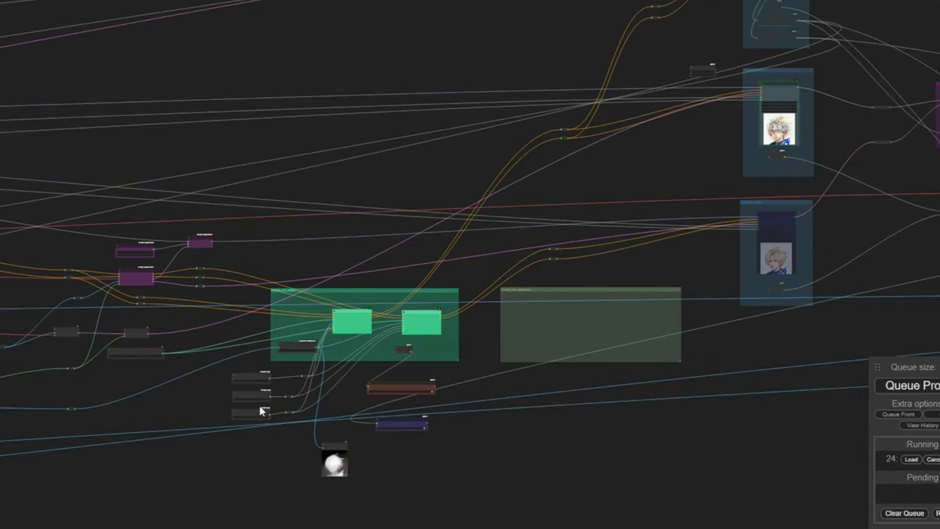
{"action": "scroll", "coordinate": [326, 458], "scroll_direction": "up", "scroll_amount": 16}
{"action": "scroll", "coordinate": [542, 443], "scroll_direction": "down", "scroll_amount": 6}
{"action": "left_click_drag", "start_coordinate": [550, 439], "coordinate": [71, 507]}
{"action": "scroll", "coordinate": [71, 507], "scroll_direction": "down", "scroll_amount": 11}
{"action": "left_click_drag", "start_coordinate": [911, 346], "coordinate": [627, 354]}
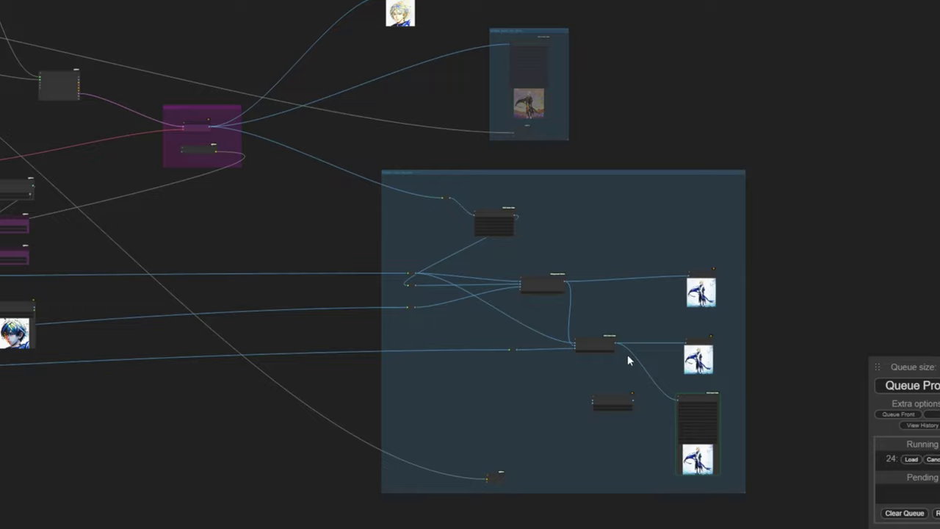
{"action": "scroll", "coordinate": [459, 220], "scroll_direction": "up", "scroll_amount": 8}
{"action": "left_click_drag", "start_coordinate": [584, 266], "coordinate": [300, 110]}
{"action": "scroll", "coordinate": [624, 441], "scroll_direction": "up", "scroll_amount": 16}
{"action": "scroll", "coordinate": [628, 437], "scroll_direction": "up", "scroll_amount": 5}
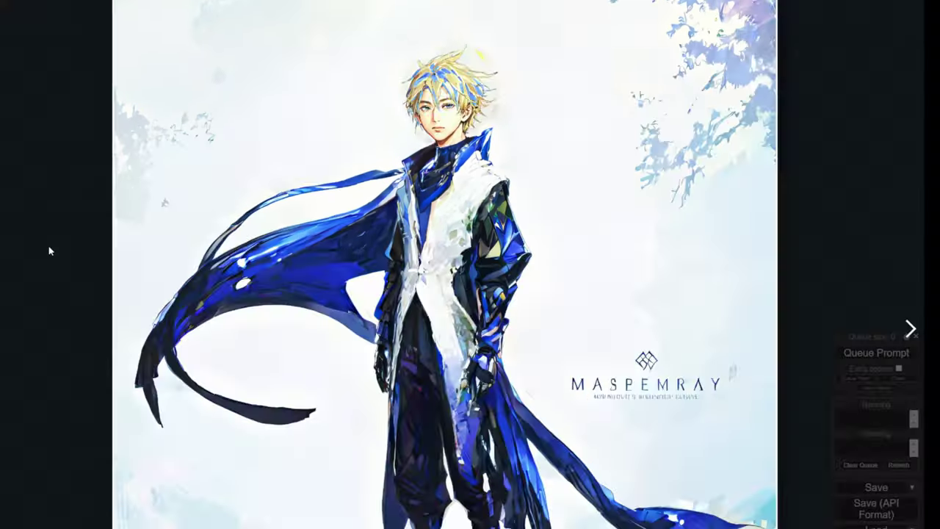
{"action": "left_click", "coordinate": [49, 250]}
{"action": "scroll", "coordinate": [271, 254], "scroll_direction": "down", "scroll_amount": 18}
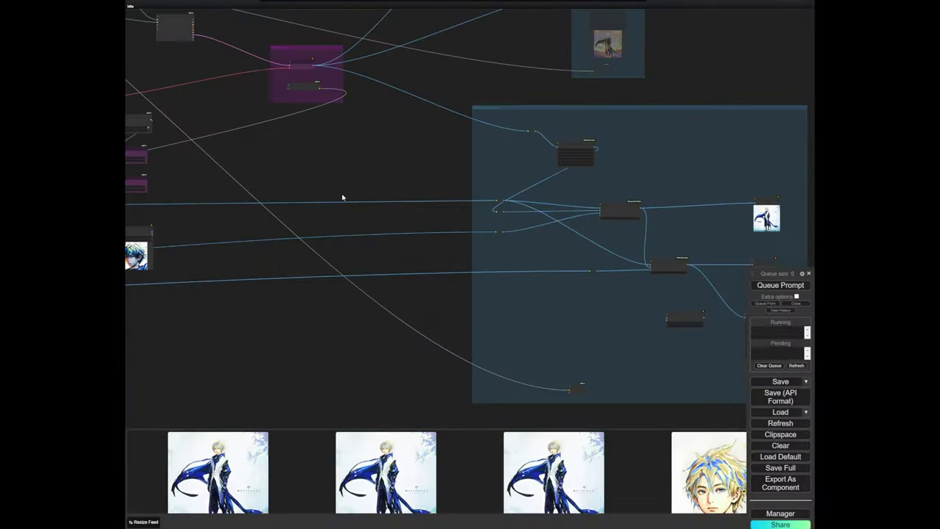
Run the toggle_inpaint_method action to switch the inpainting sampler to ksampler_patch
{"action": "left_click_drag", "start_coordinate": [342, 198], "coordinate": [627, 330]}
{"action": "left_click_drag", "start_coordinate": [264, 162], "coordinate": [532, 203]}
{"action": "scroll", "coordinate": [474, 311], "scroll_direction": "up", "scroll_amount": 4}
{"action": "left_click_drag", "start_coordinate": [474, 310], "coordinate": [353, 224]}
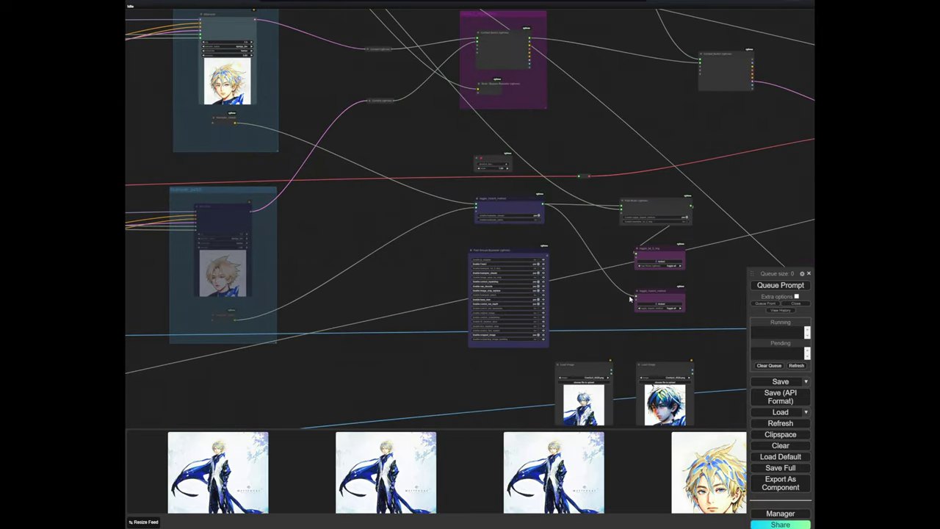
{"action": "left_click", "coordinate": [634, 298]}
{"action": "scroll", "coordinate": [325, 310], "scroll_direction": "up", "scroll_amount": 1}
{"action": "left_click_drag", "start_coordinate": [434, 312], "coordinate": [470, 275]}
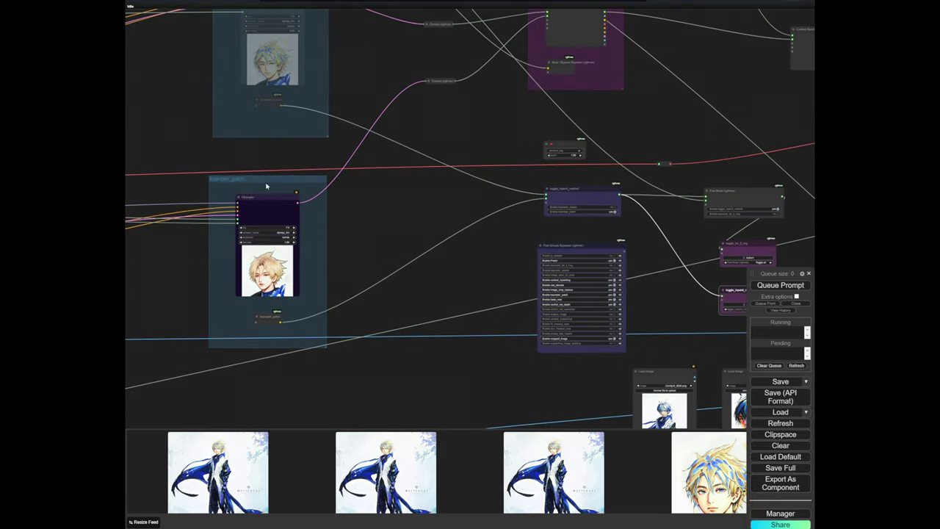